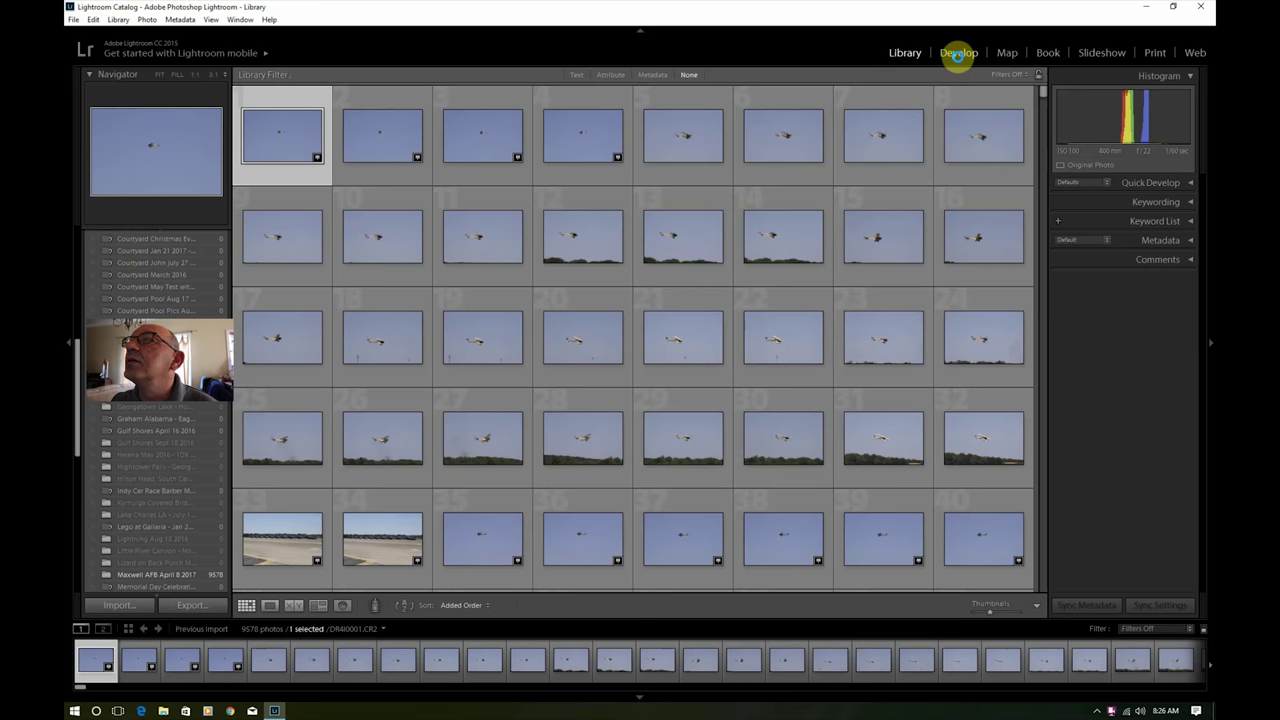
Step: Switch to the Develop module to view DR4I0001.CR2 full size
click(958, 55)
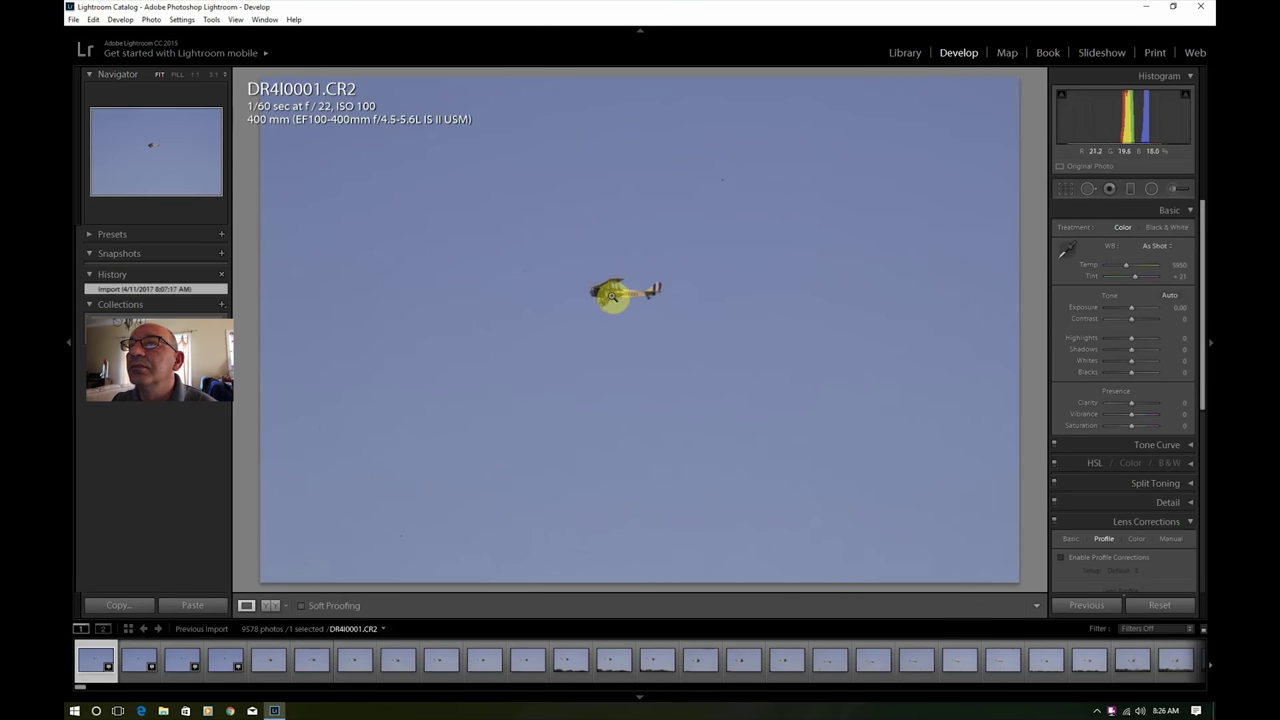
Step: Check DR4I0001 at 1:1, then step through DR4I0002, 0006, 0007, 0010 and 0014
click(629, 298)
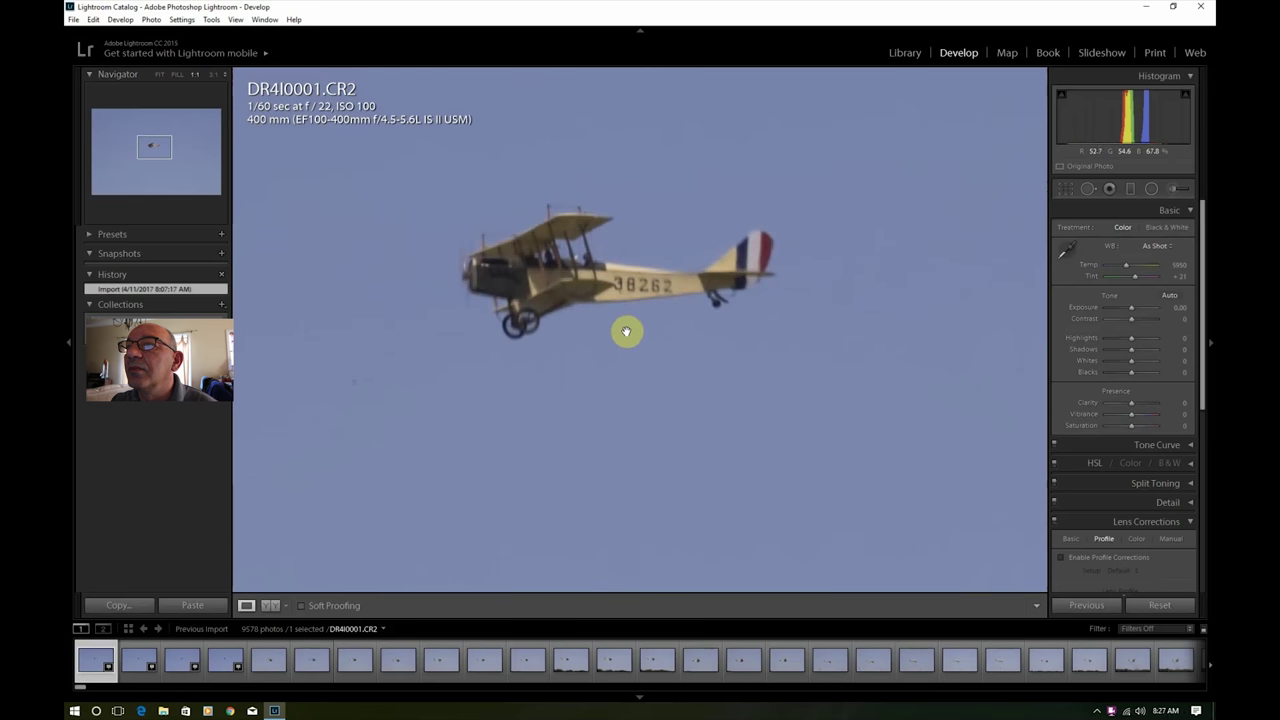
click(142, 665)
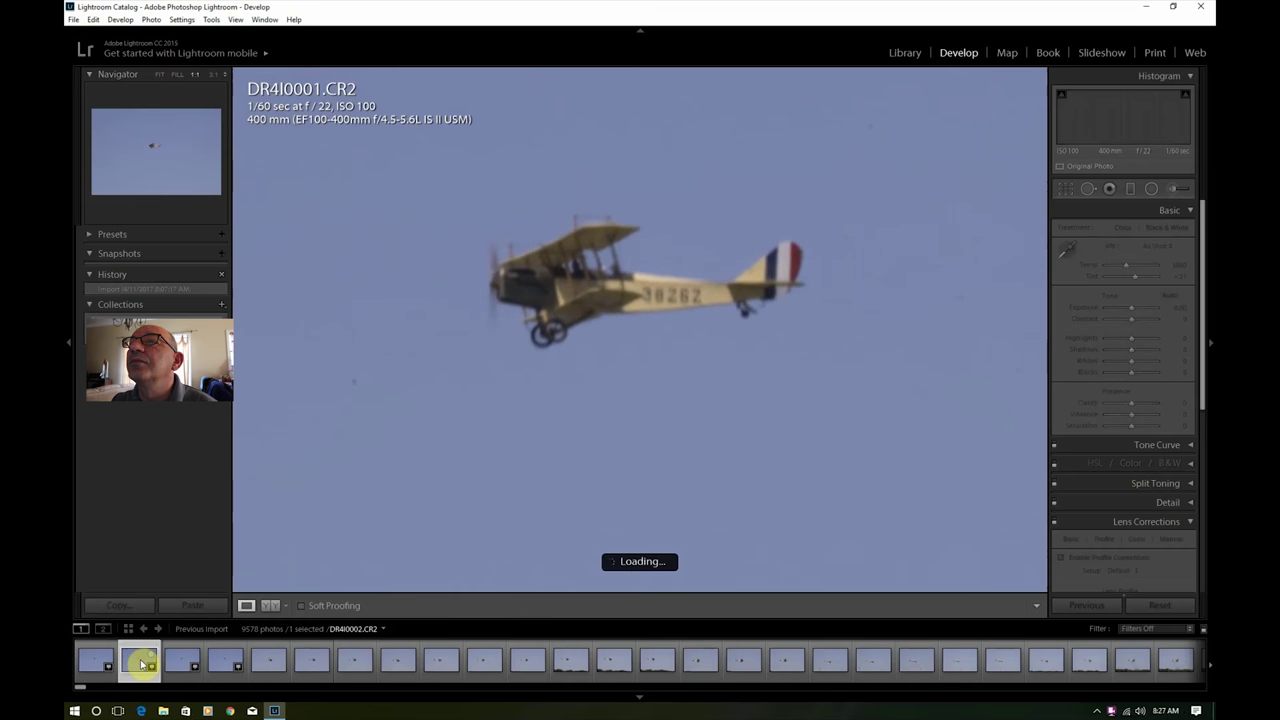
click(309, 665)
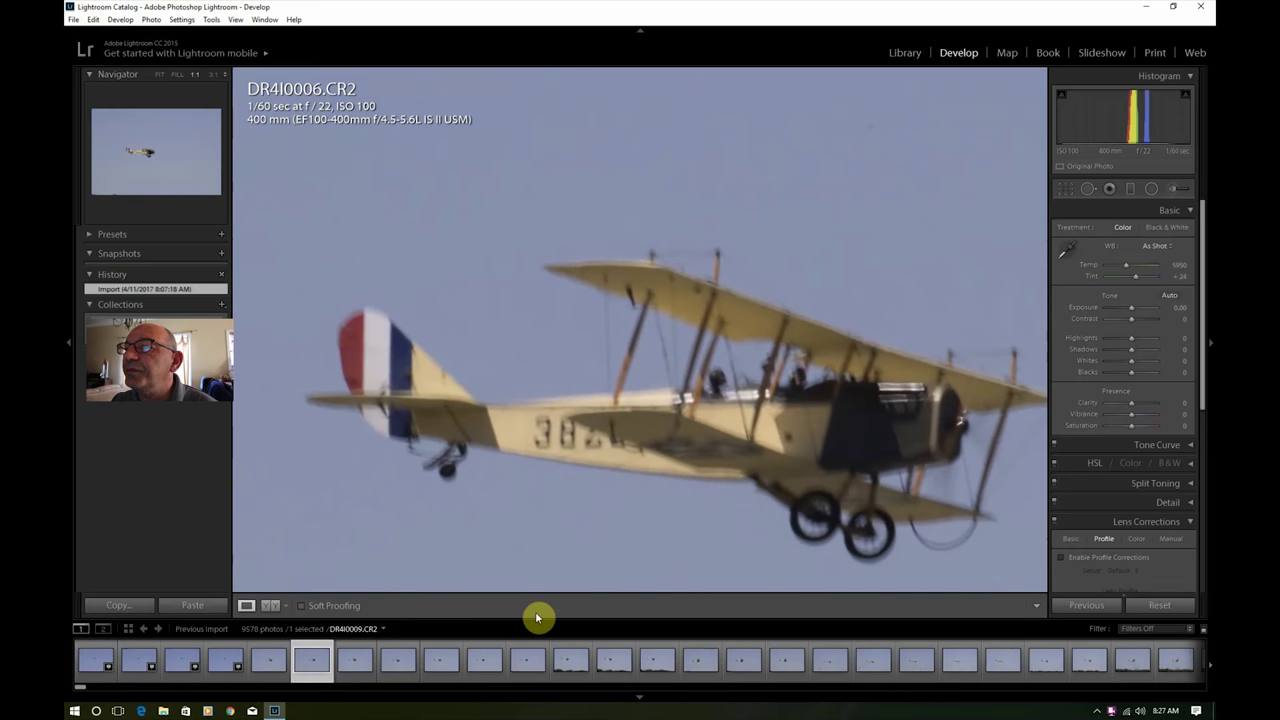
click(349, 661)
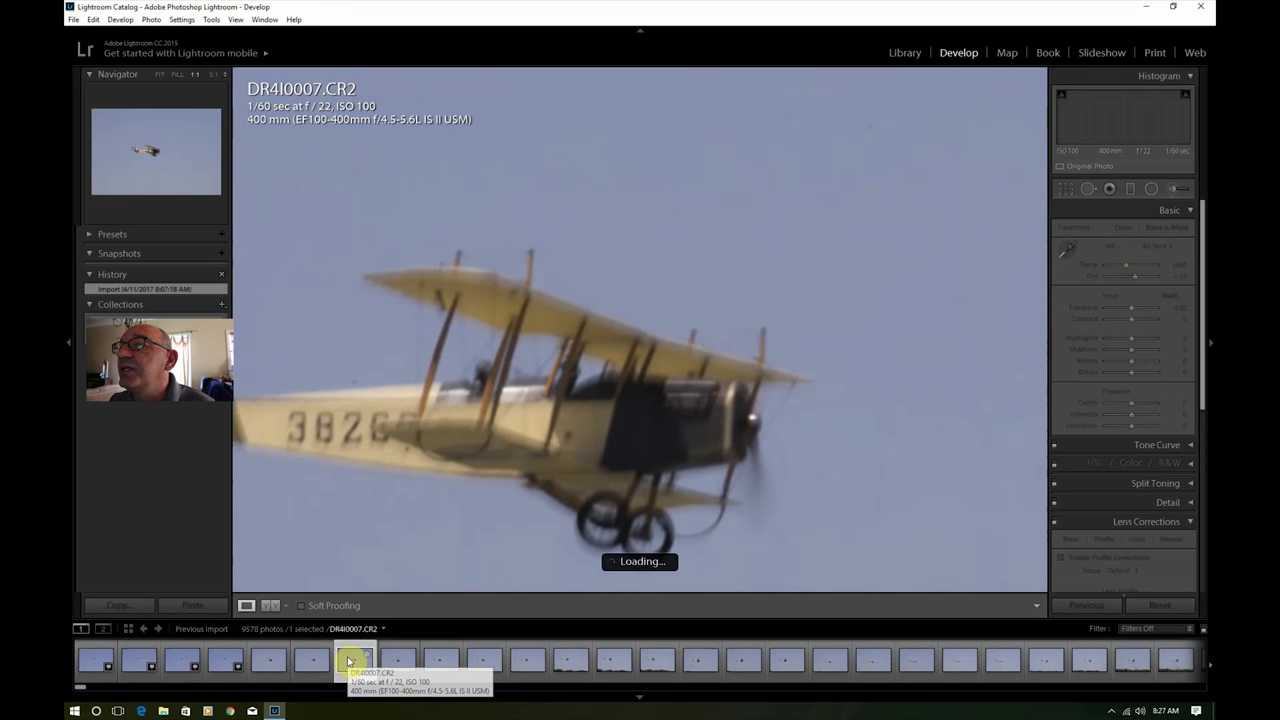
click(484, 663)
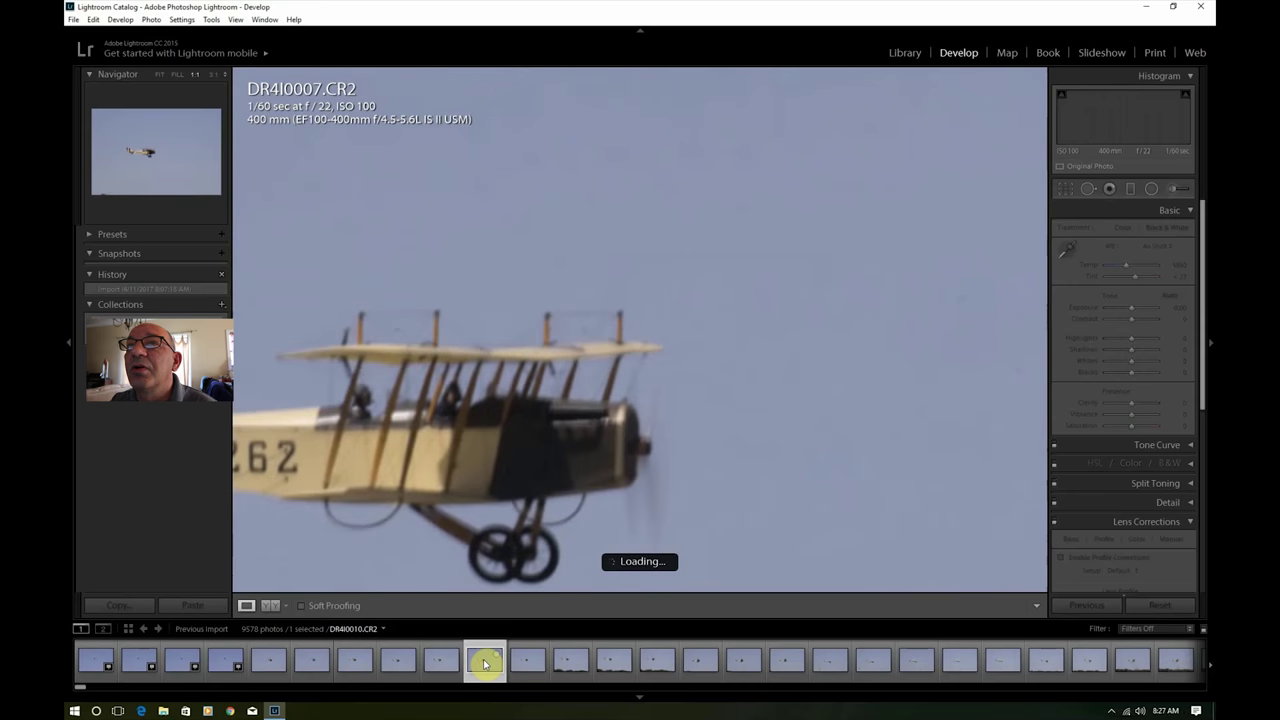
click(656, 662)
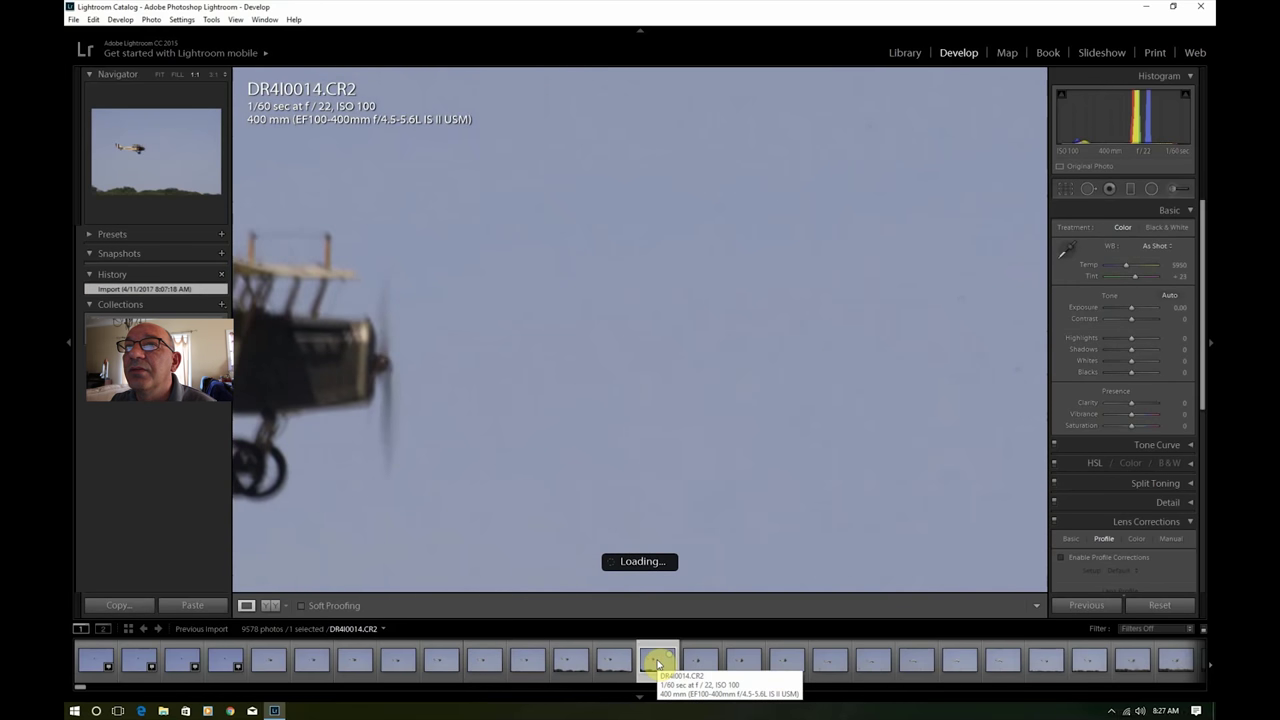
click(160, 76)
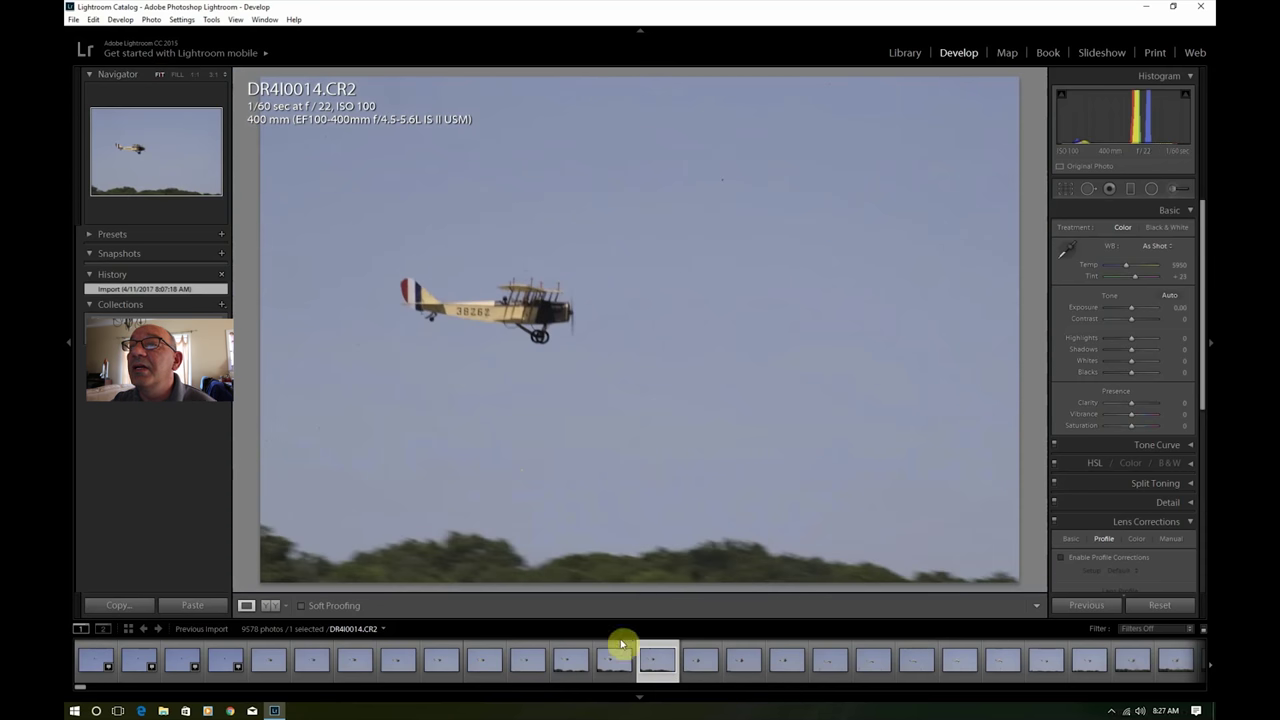
Step: Inspect DR4I0015 and DR4I0019 at 1:1 and fit view, then move to DR4I0023
click(685, 659)
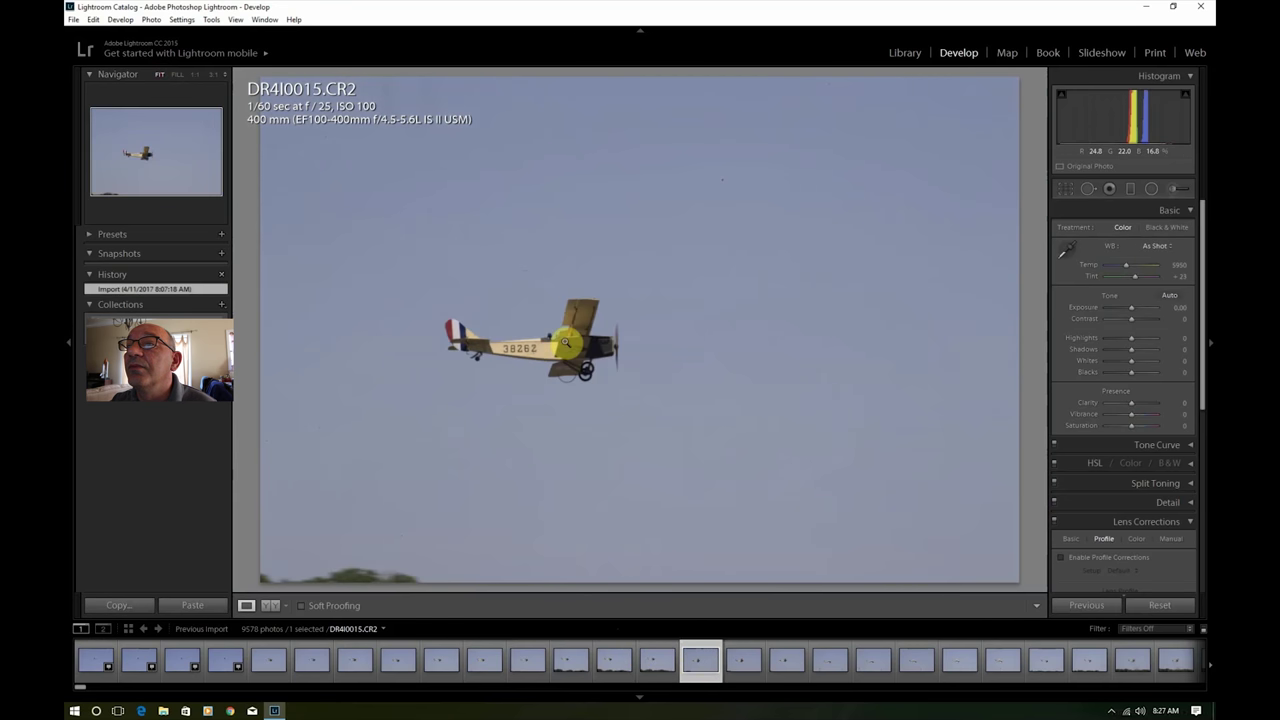
click(566, 342)
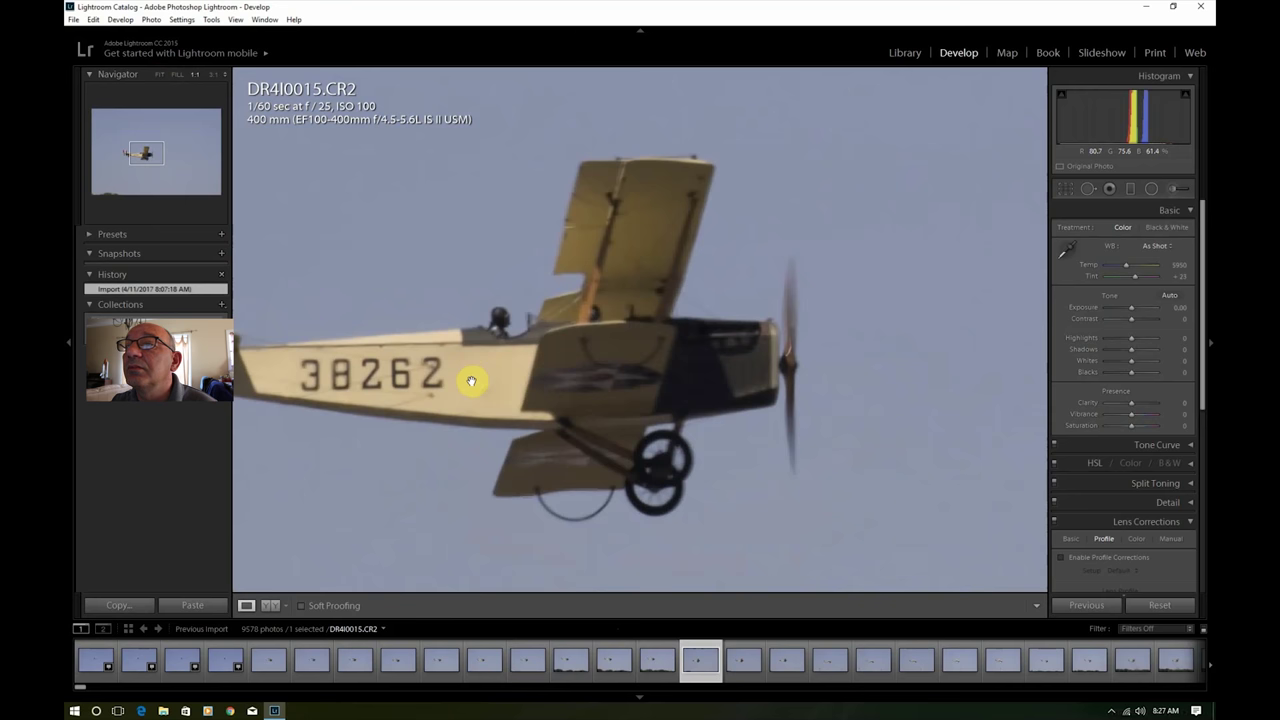
click(161, 76)
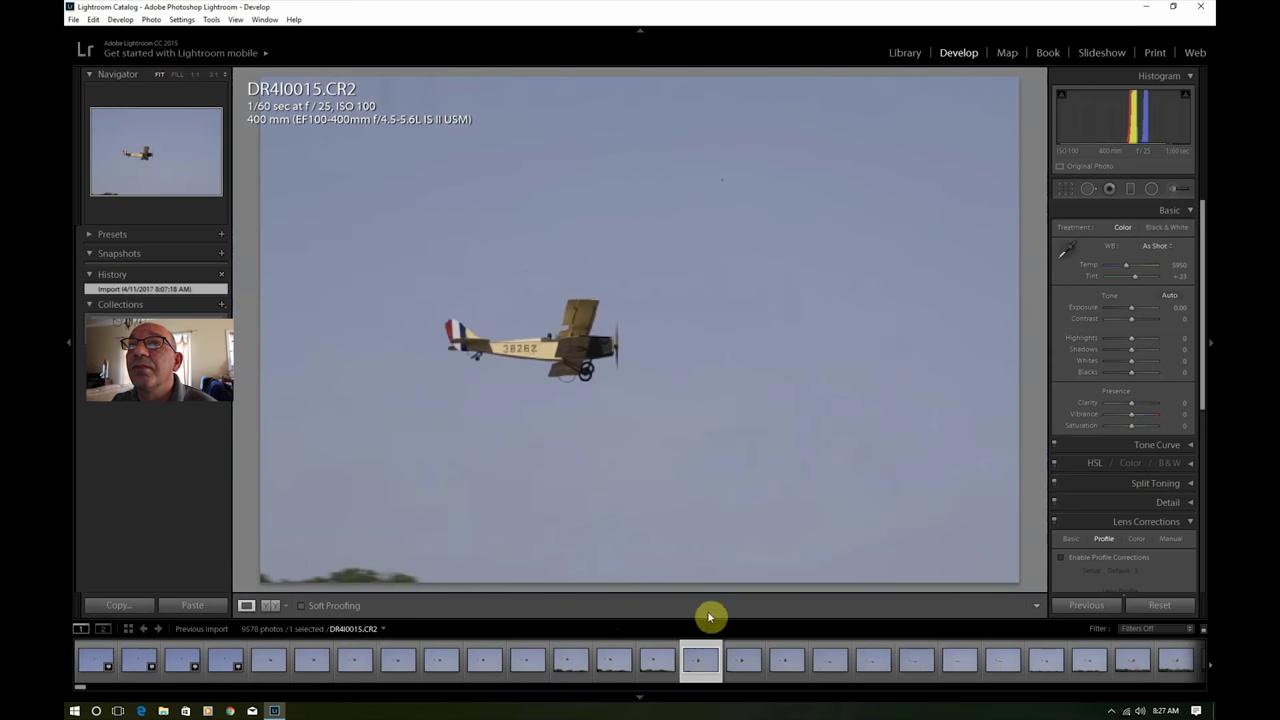
click(877, 665)
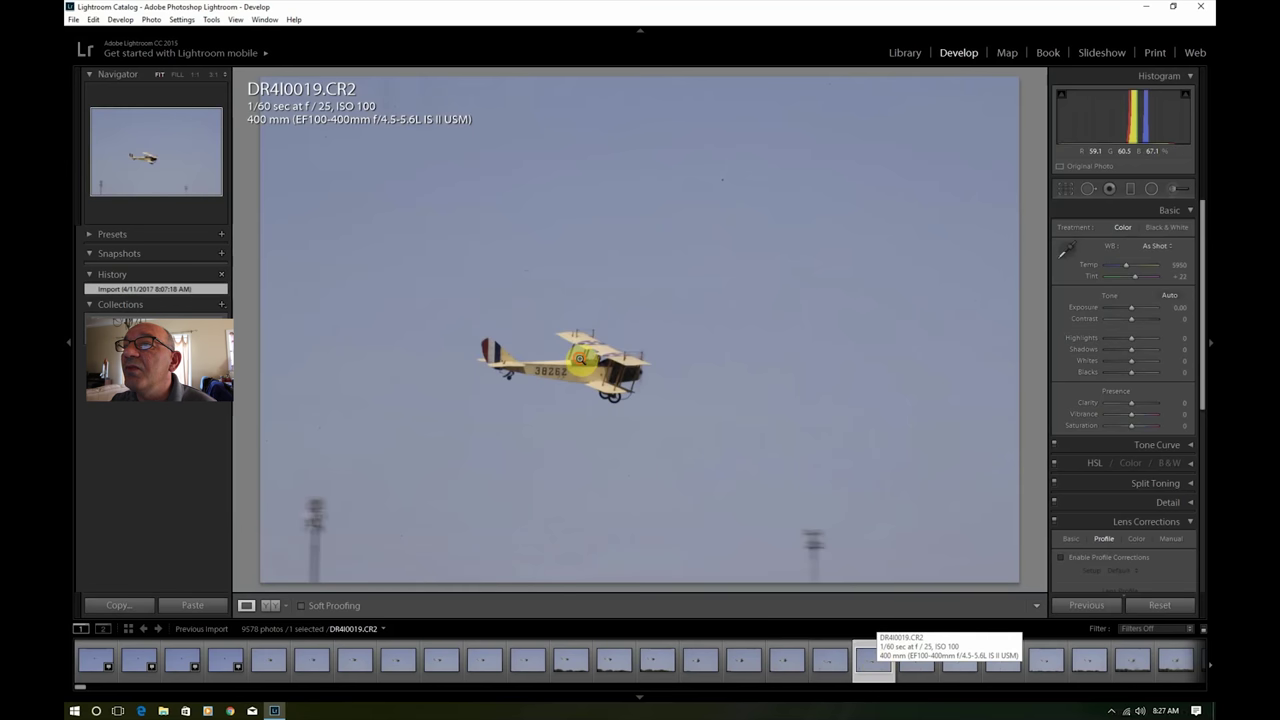
click(586, 368)
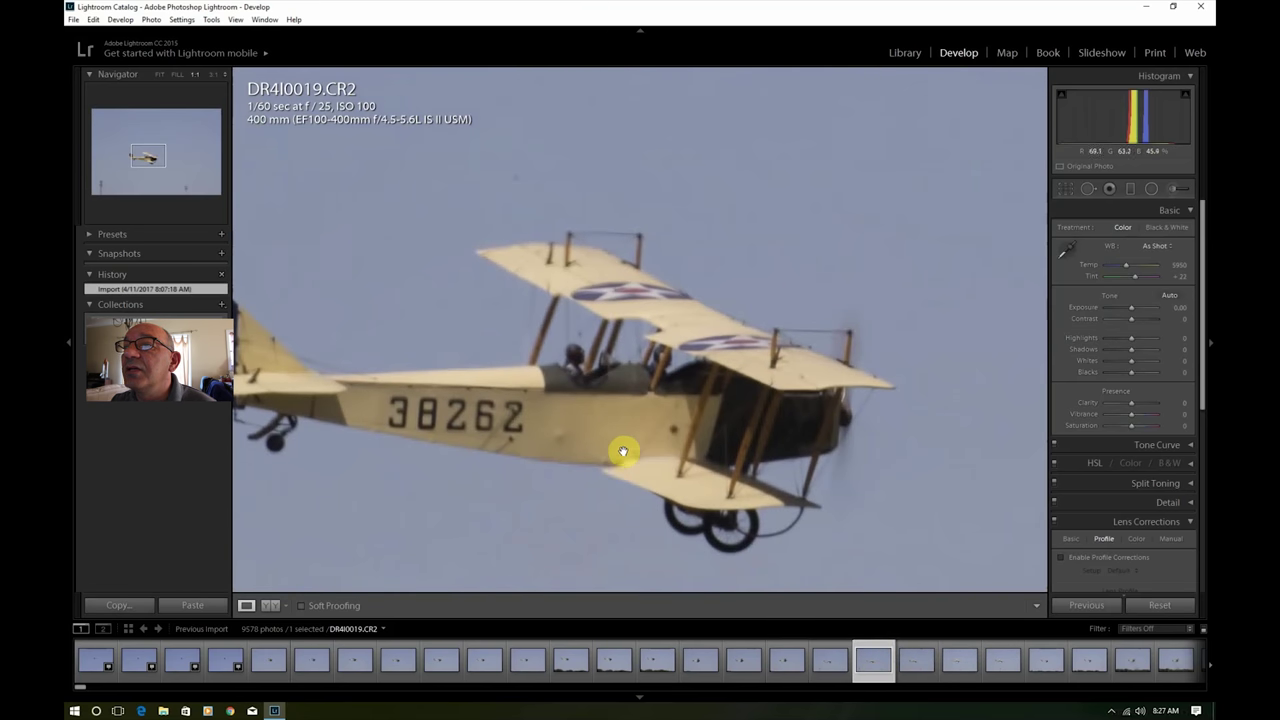
click(160, 76)
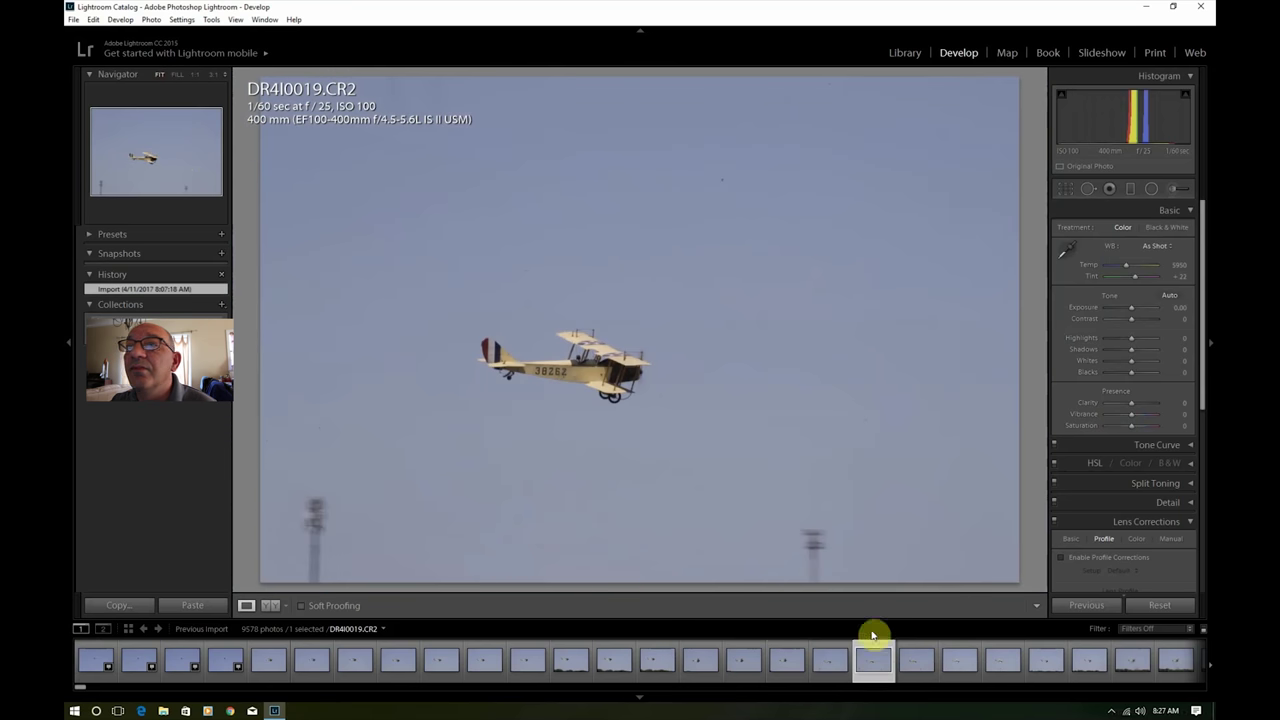
click(1053, 661)
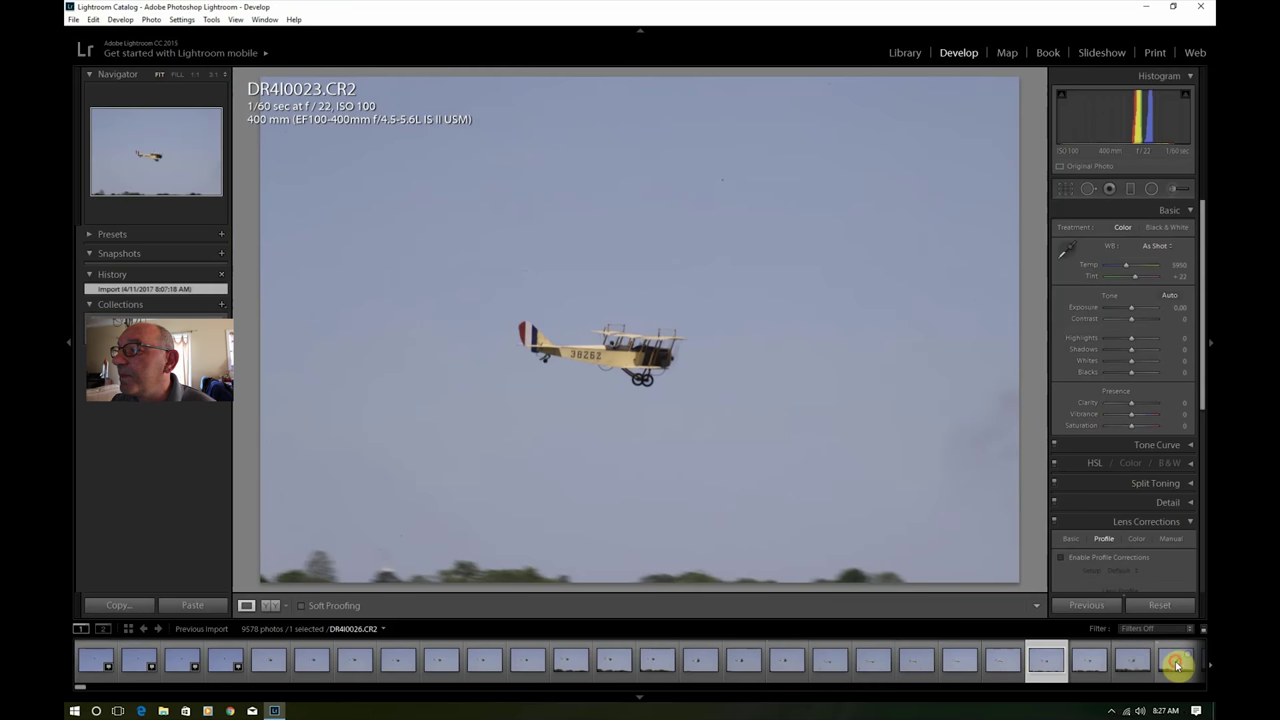
Step: Inspect DR4I0026 at 1:1, panning into the sky, then browse DR4I0032, 0034 and 0036
click(1176, 662)
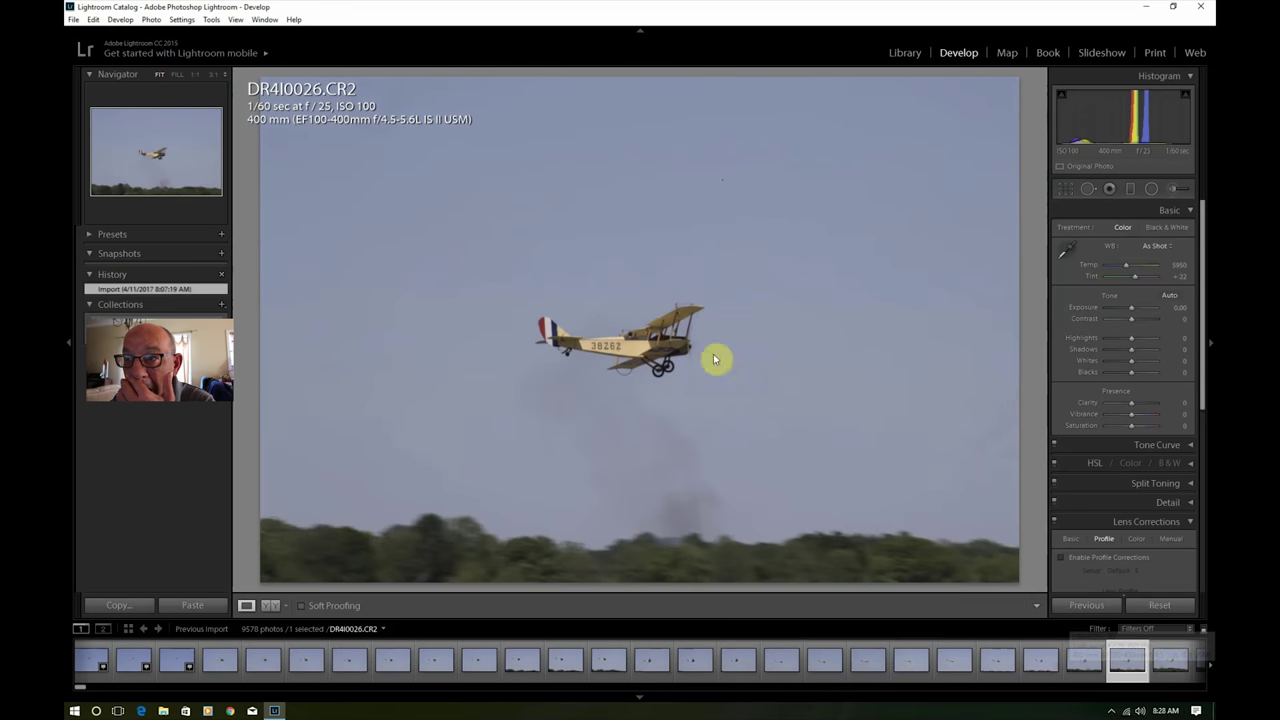
click(648, 342)
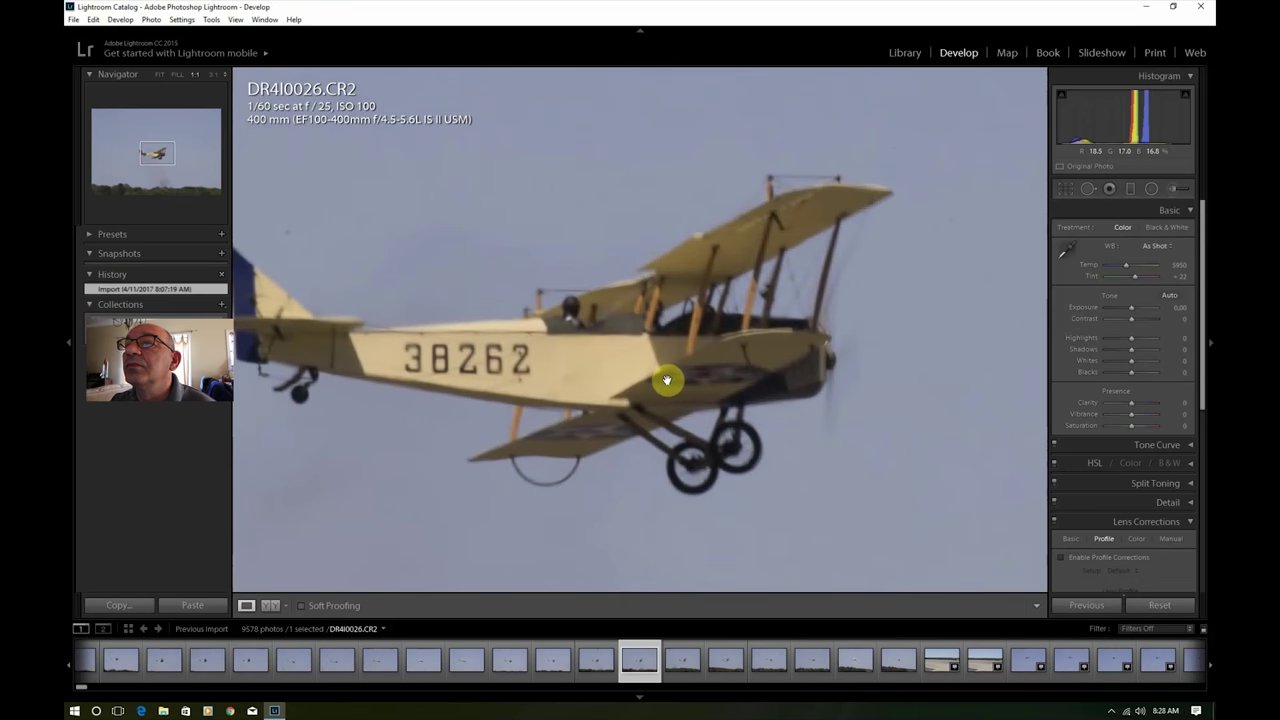
drag(186, 80, 172, 123)
click(534, 469)
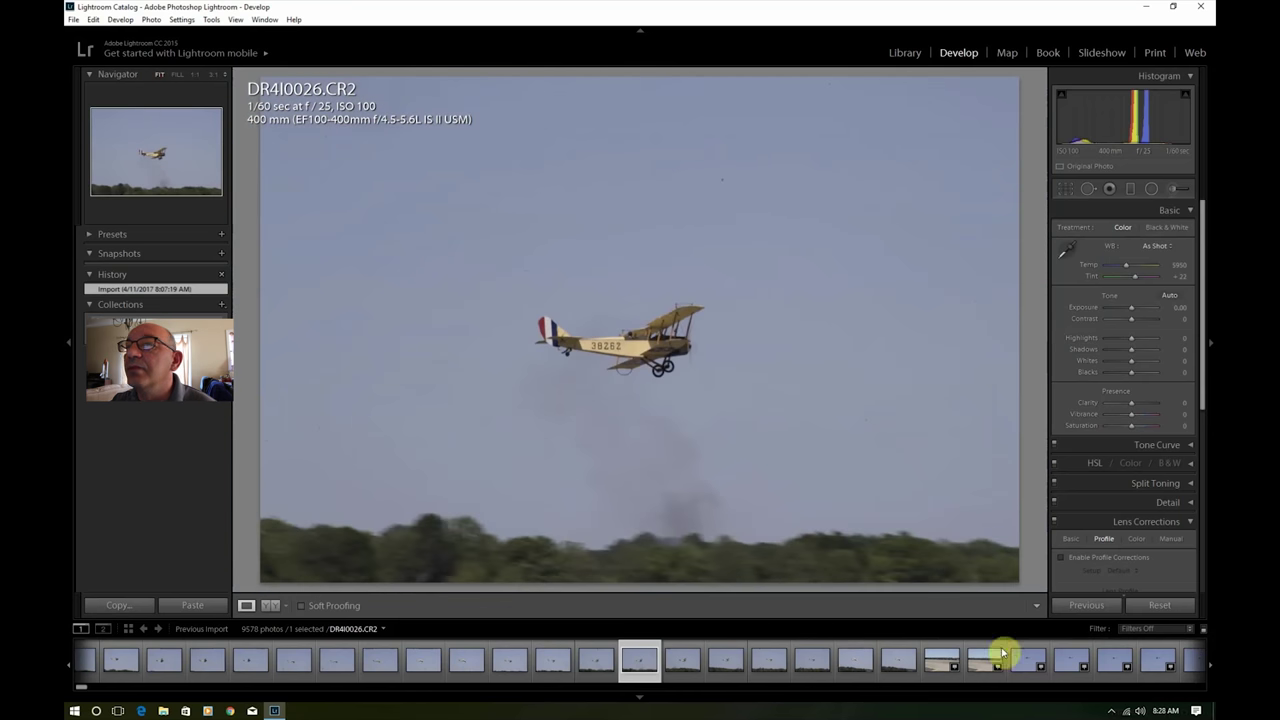
click(886, 656)
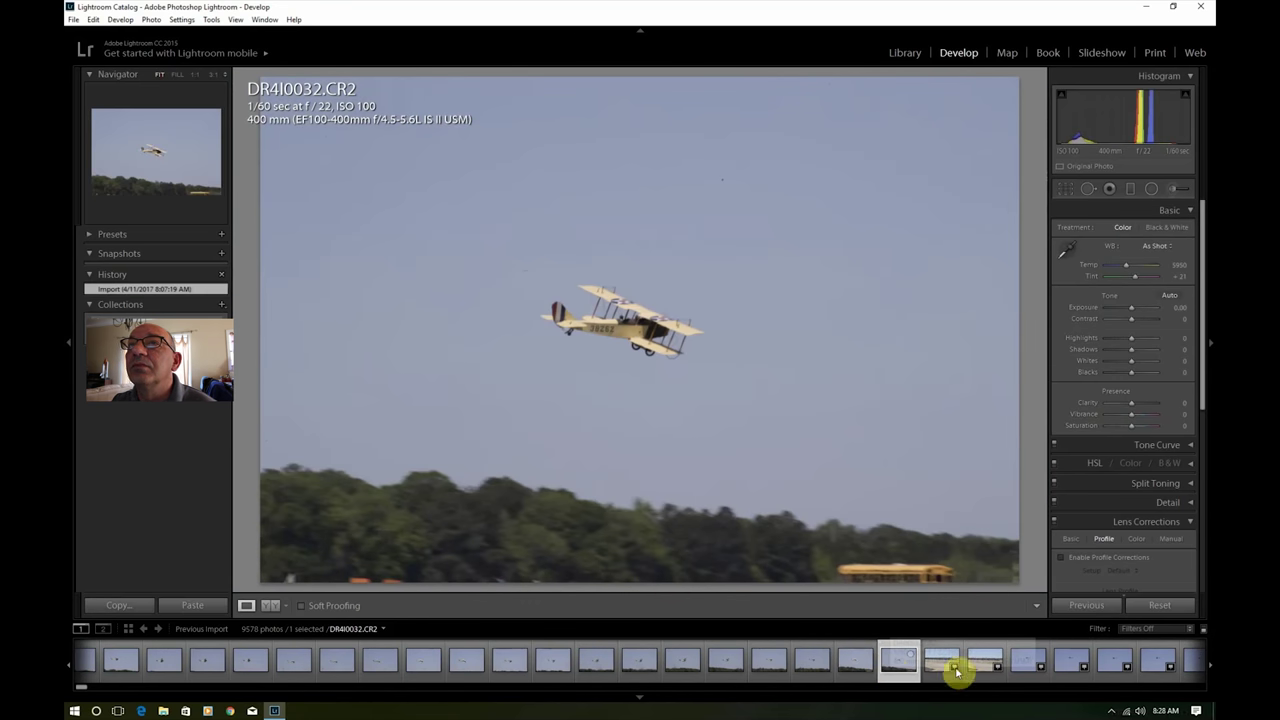
click(979, 664)
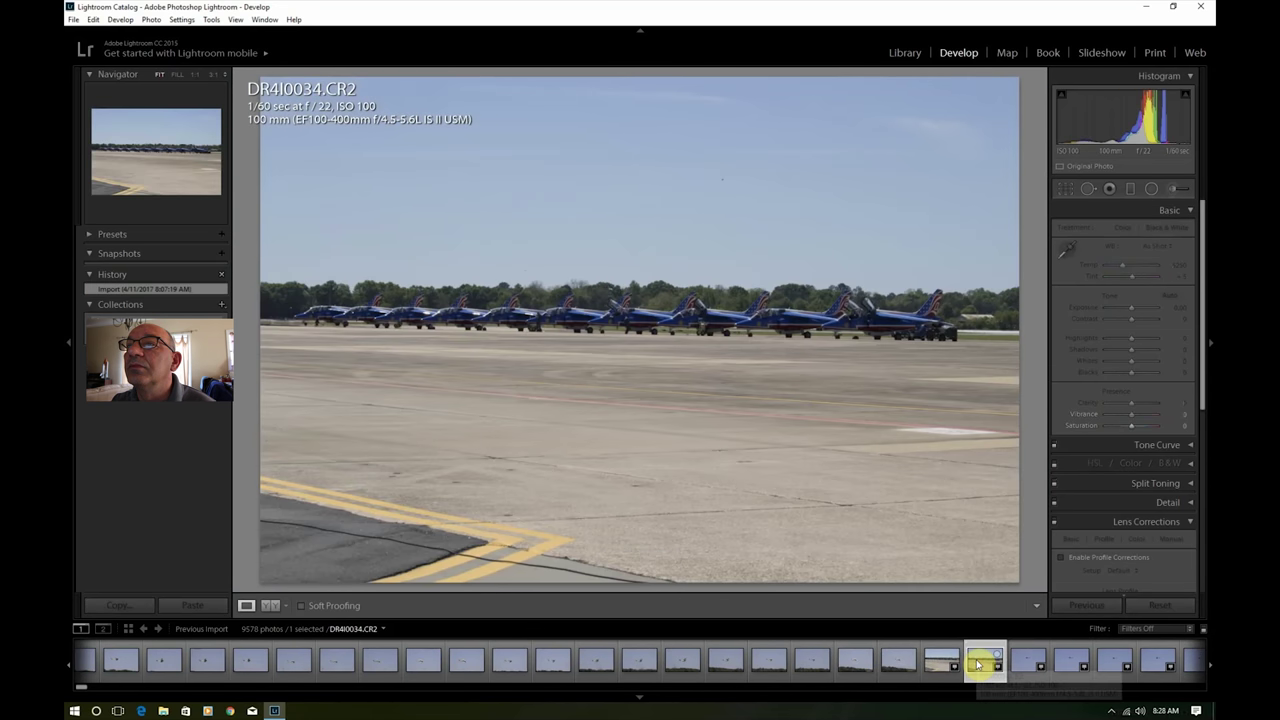
click(1066, 663)
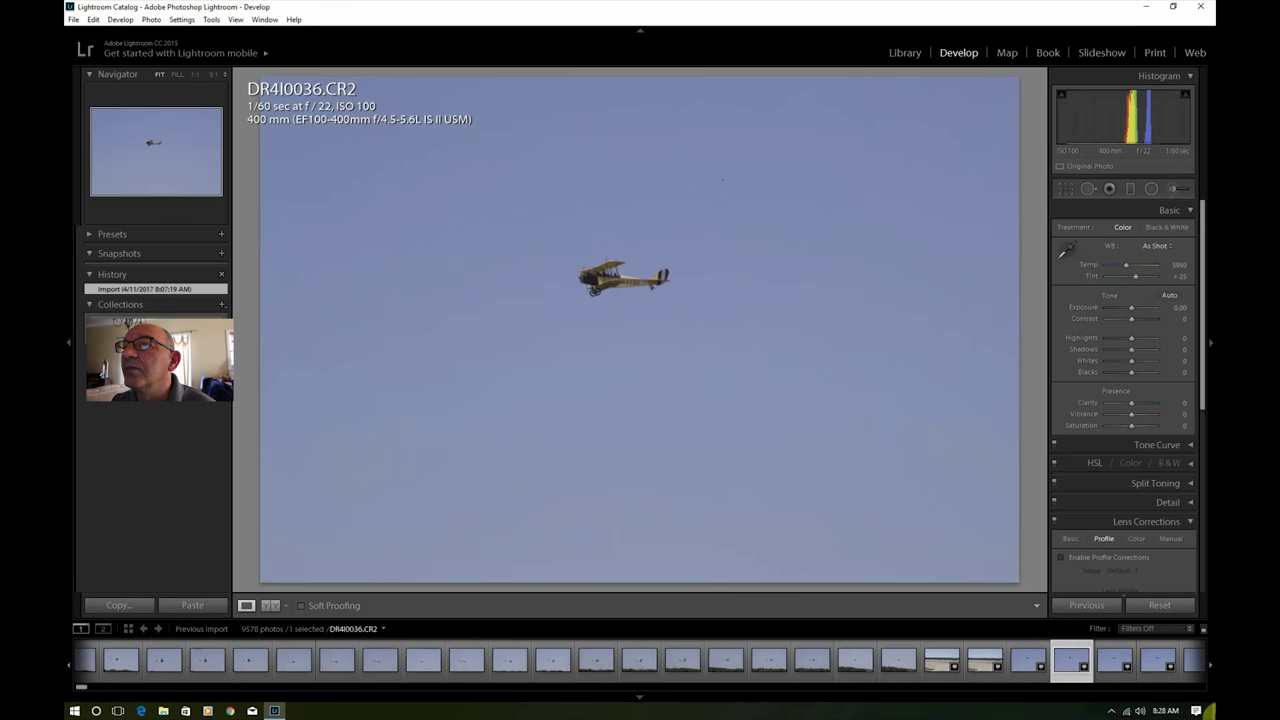
Step: Check DR4I0046 at 1:1, then browse DR4I0048, 0049, 0050 and 0052
click(1210, 668)
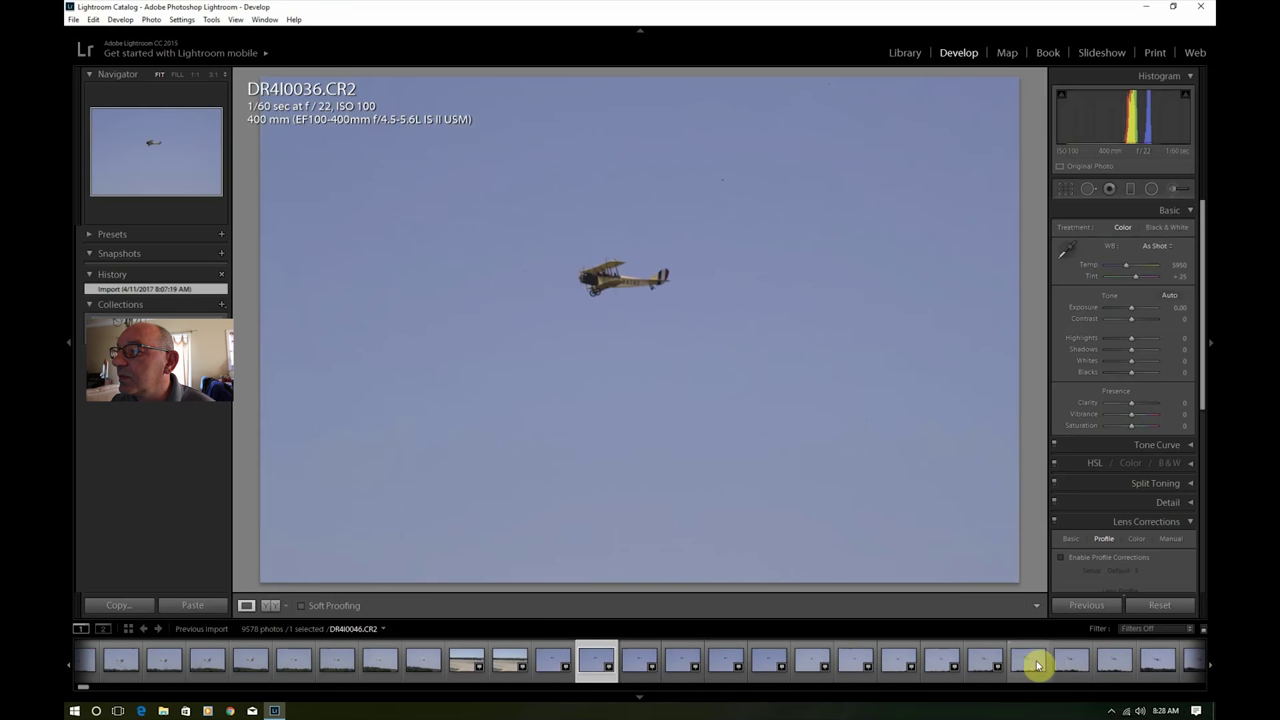
click(1033, 665)
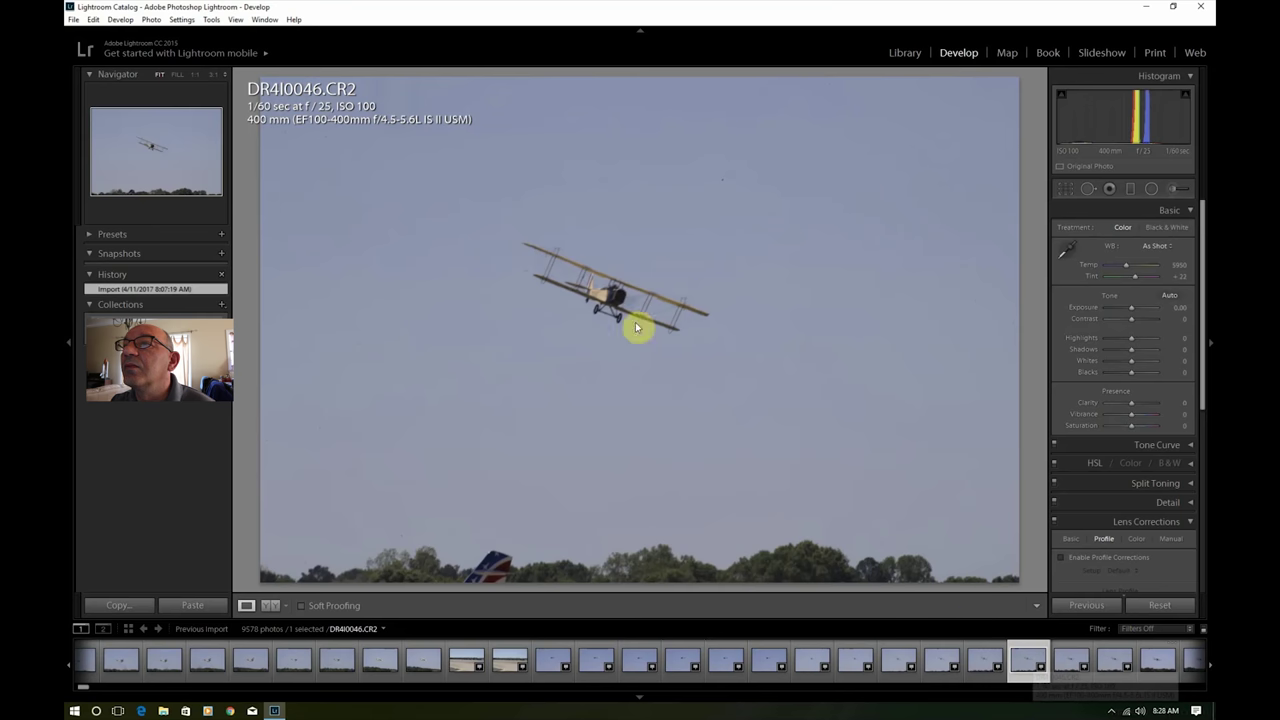
click(620, 320)
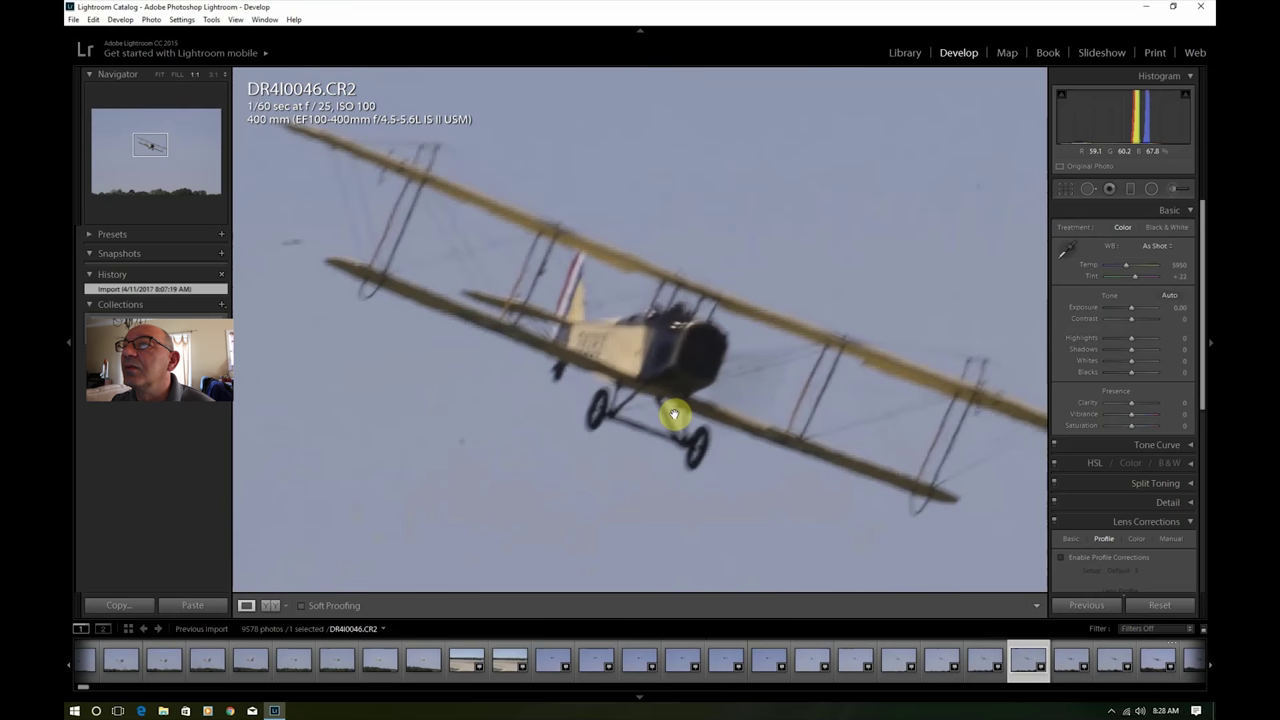
click(161, 75)
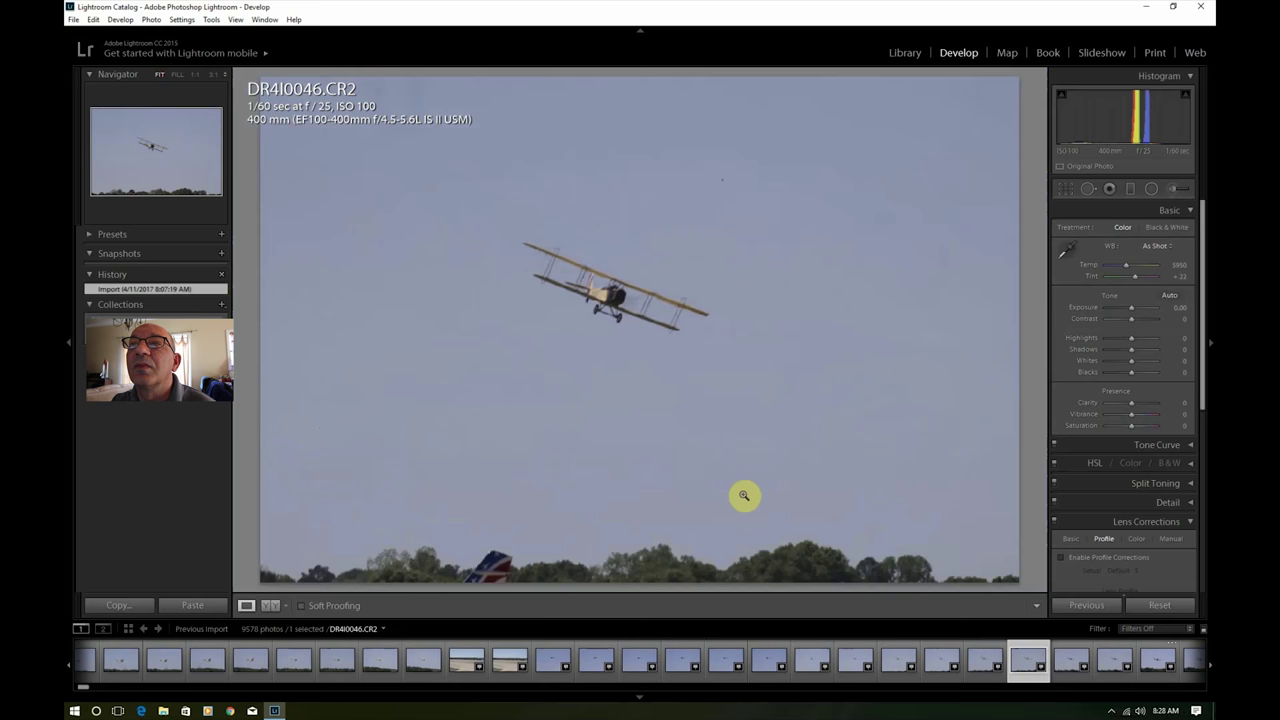
click(1107, 663)
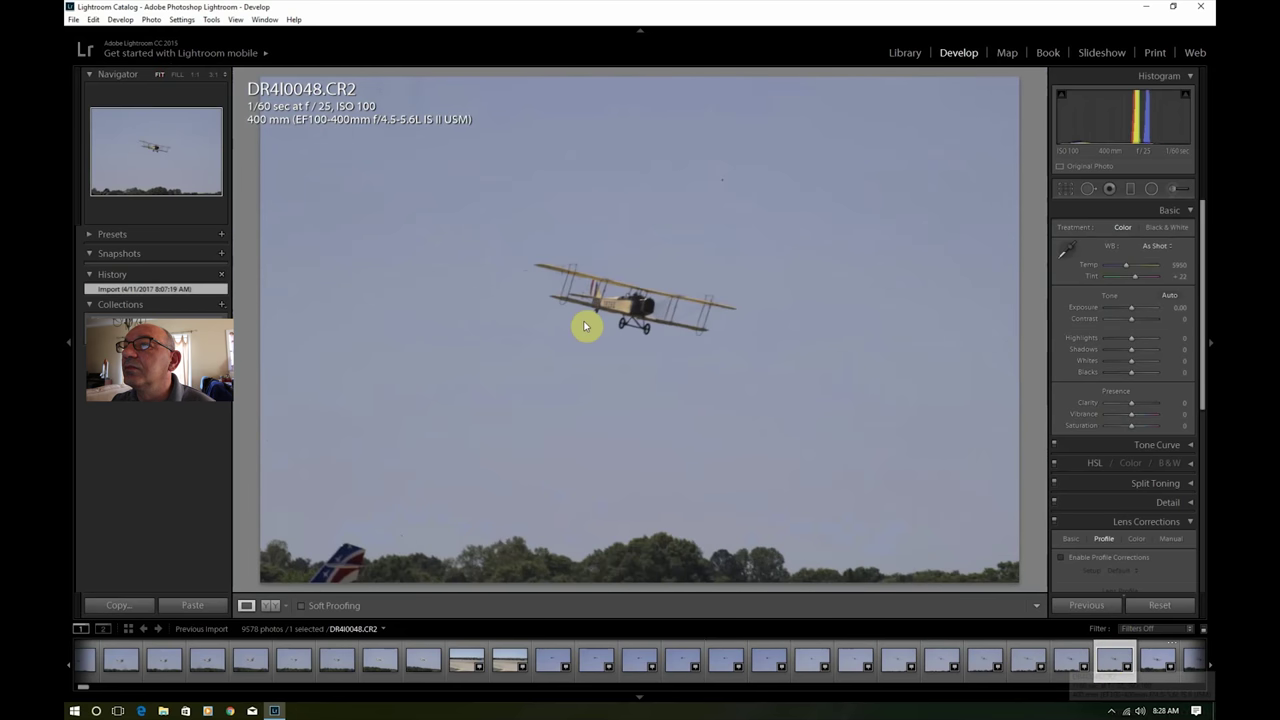
click(1160, 662)
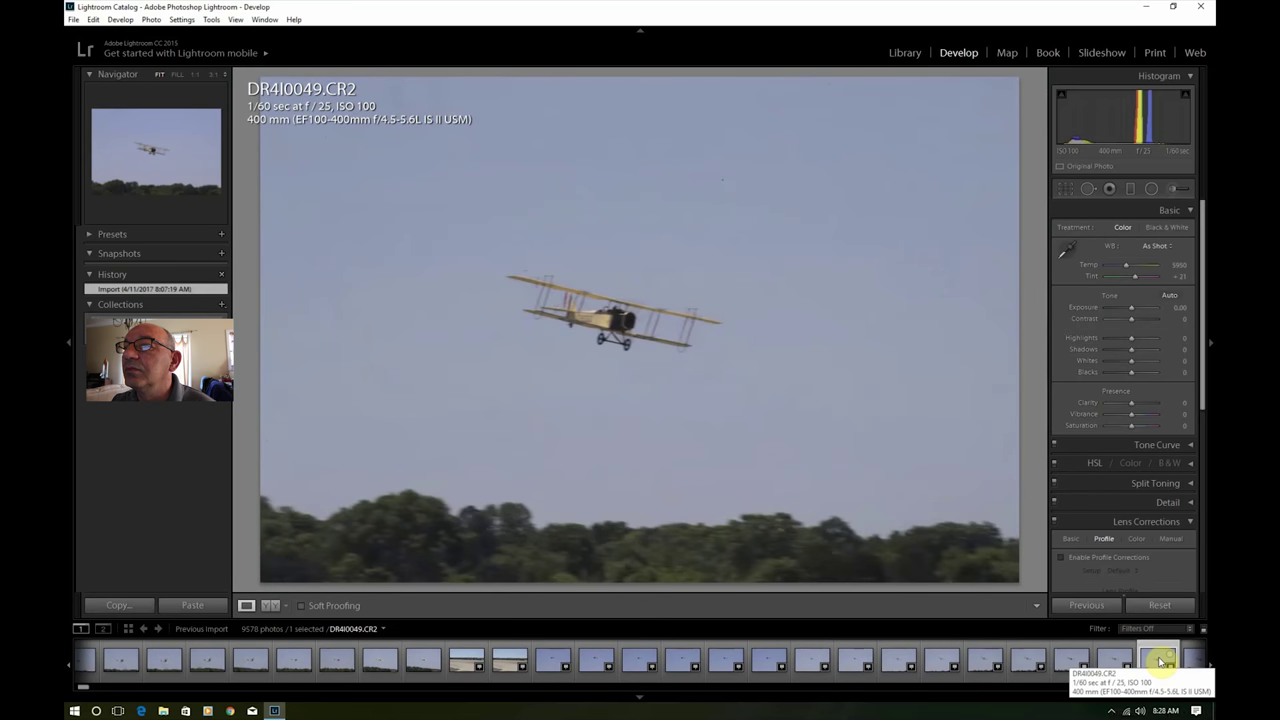
click(1198, 662)
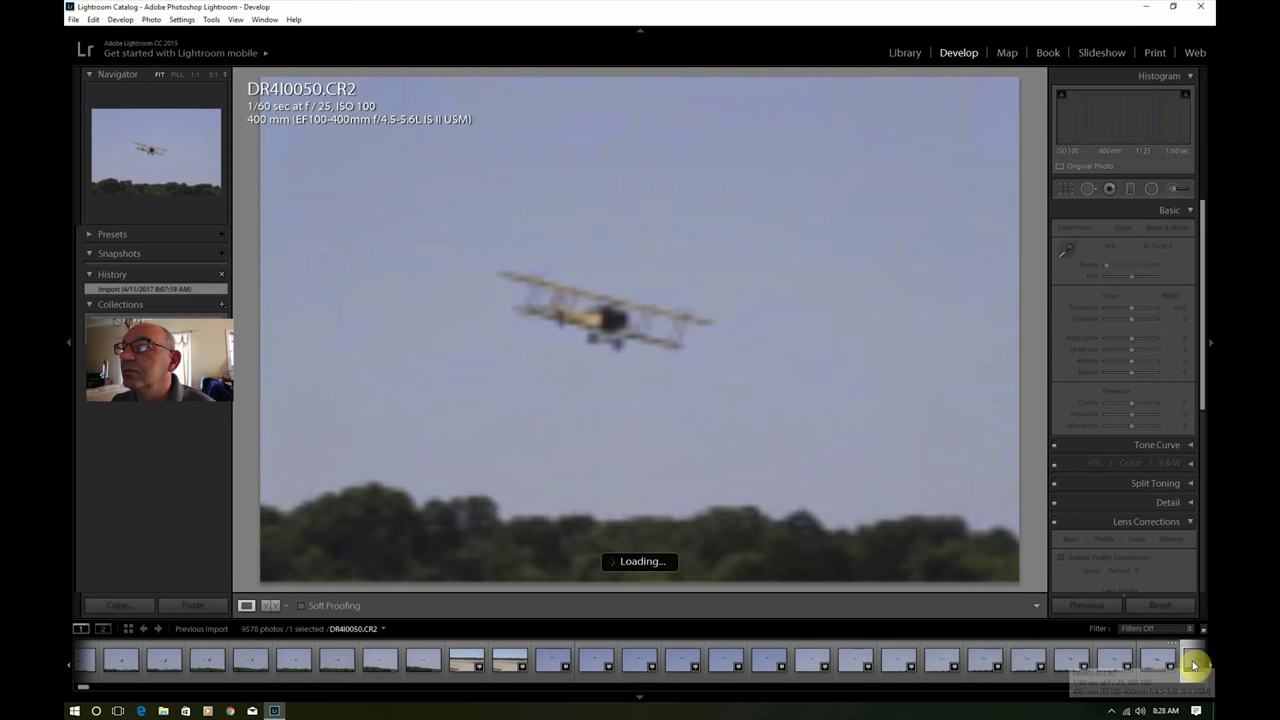
click(722, 662)
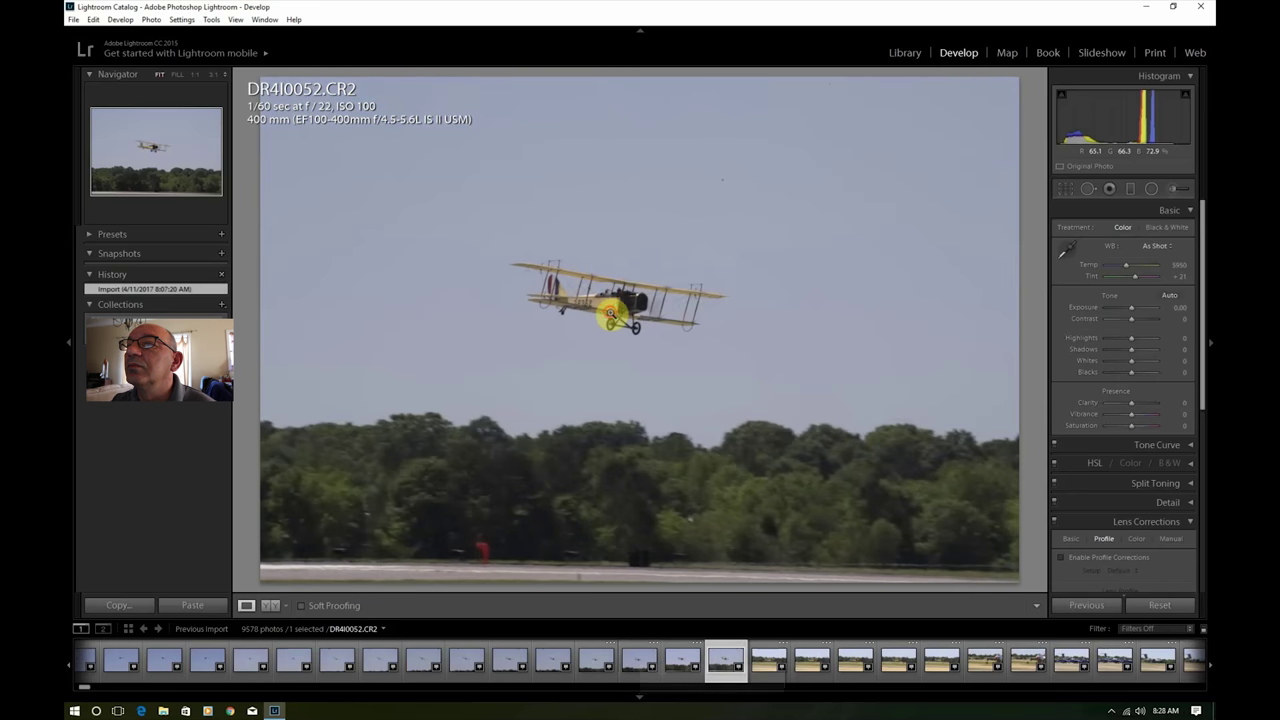
Step: Zoom DR4I0052 to 1:1, then check DR4I0051 in full and at 1:1
click(610, 318)
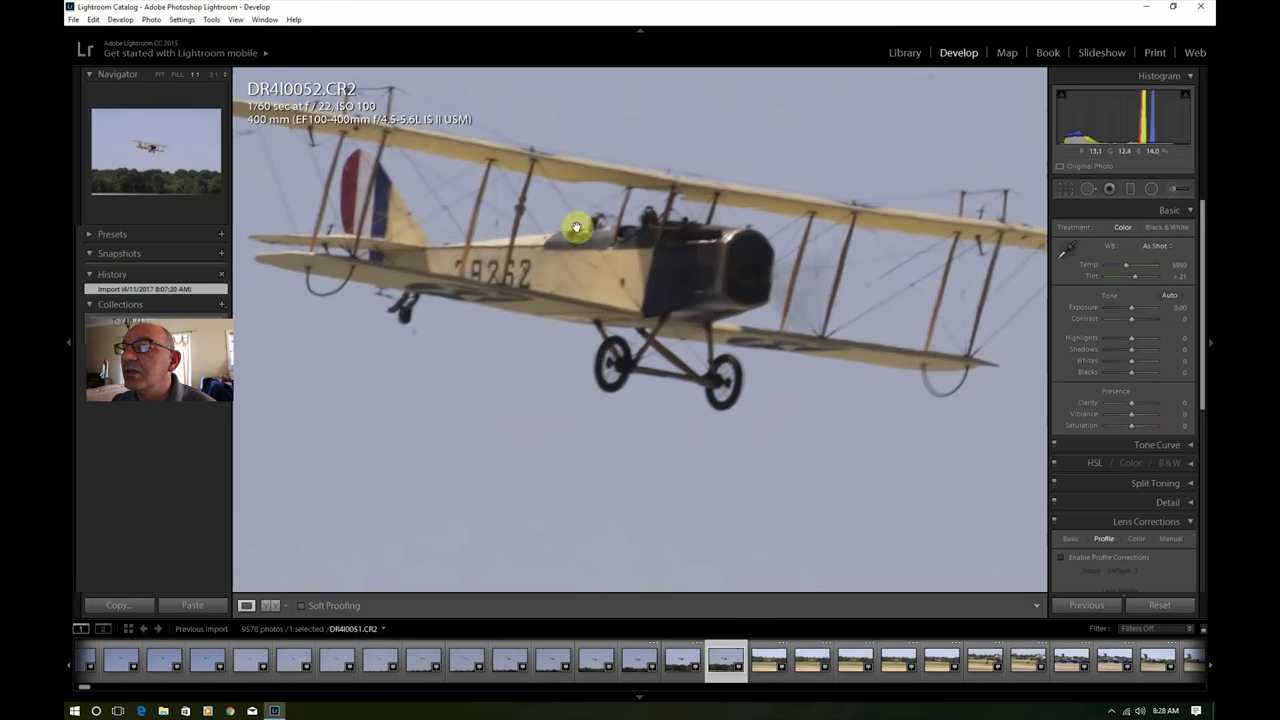
click(680, 665)
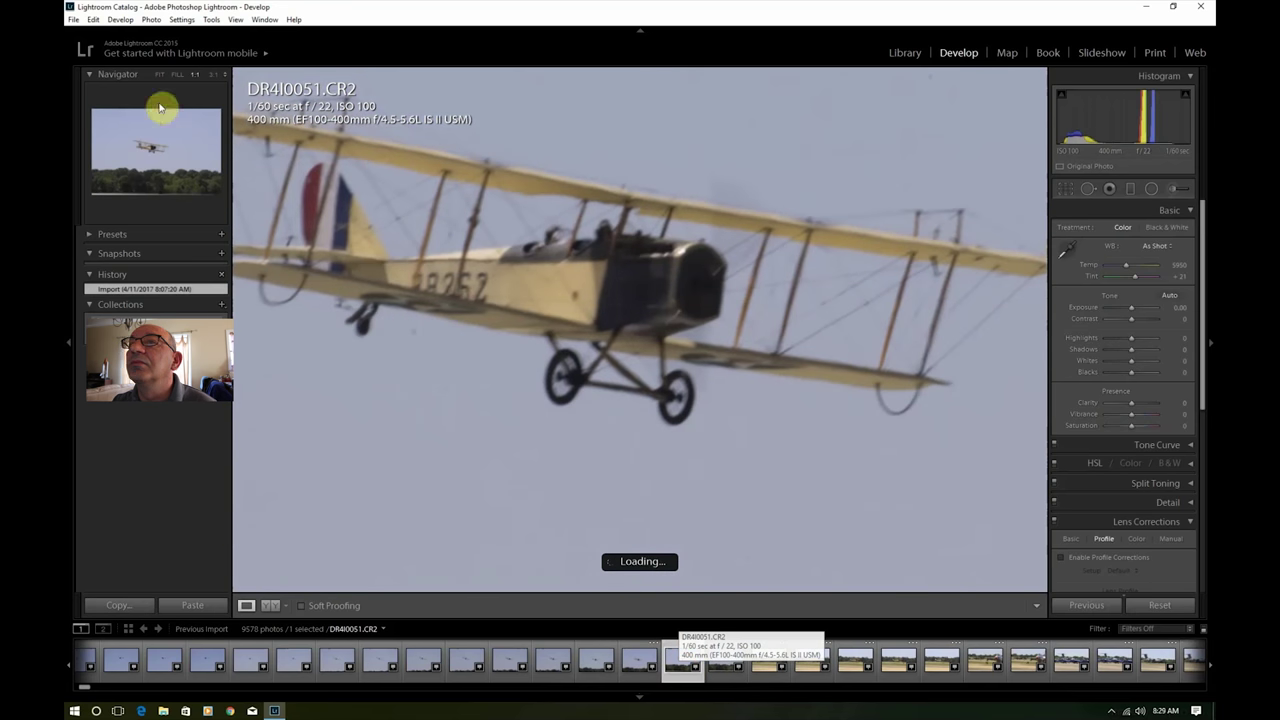
click(420, 300)
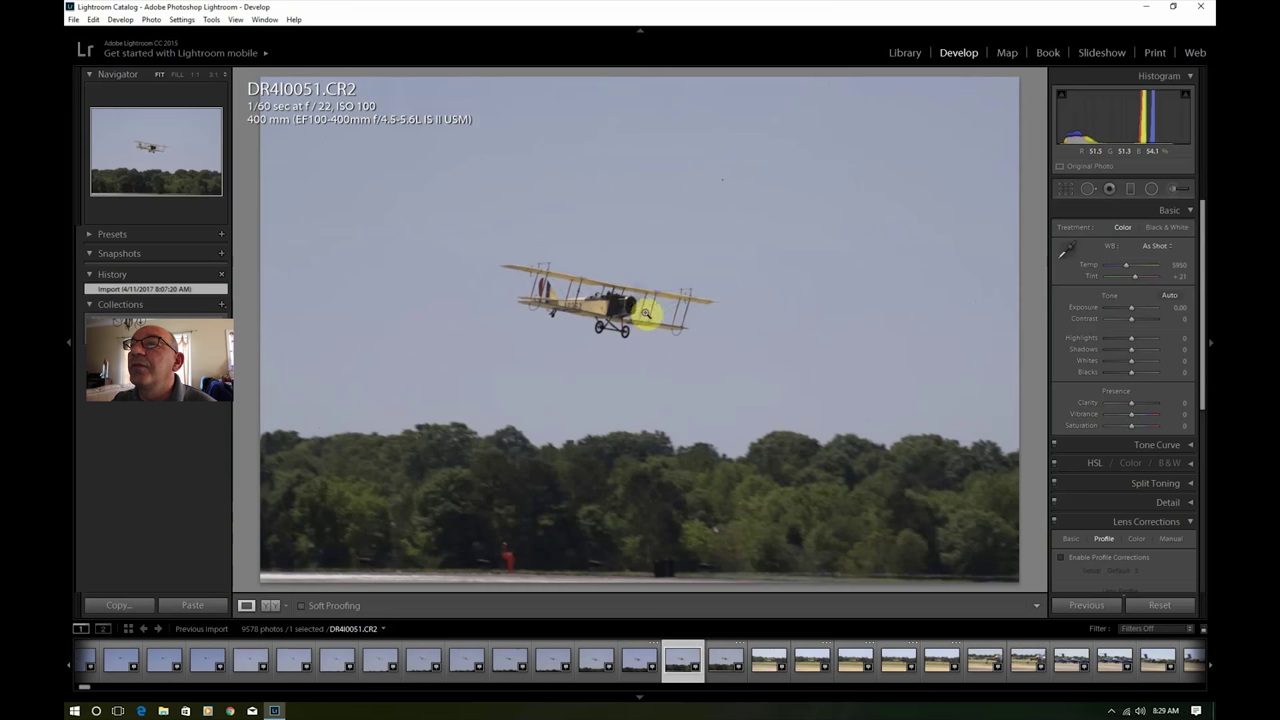
click(600, 315)
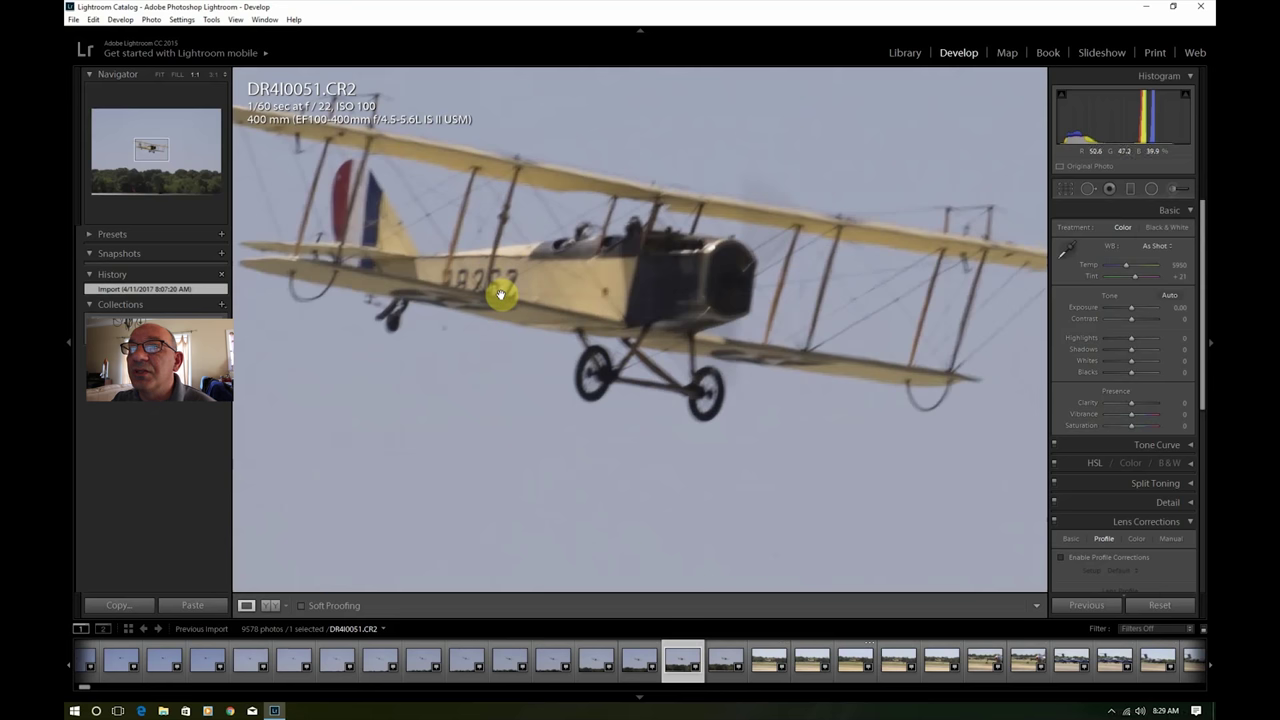
click(161, 76)
Step: Check DR4I0053 at 1:1, then step through DR4I0054, DR4I0056 and the jet frame DR4I0058
click(764, 665)
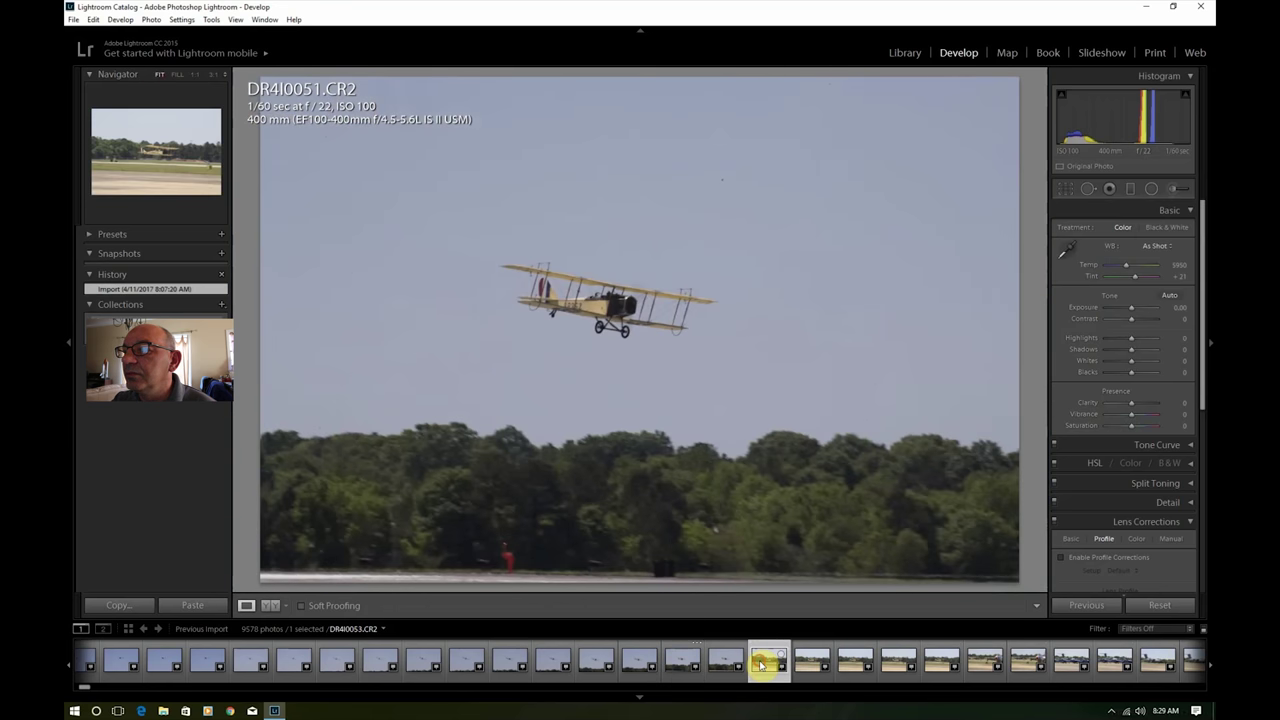
click(680, 357)
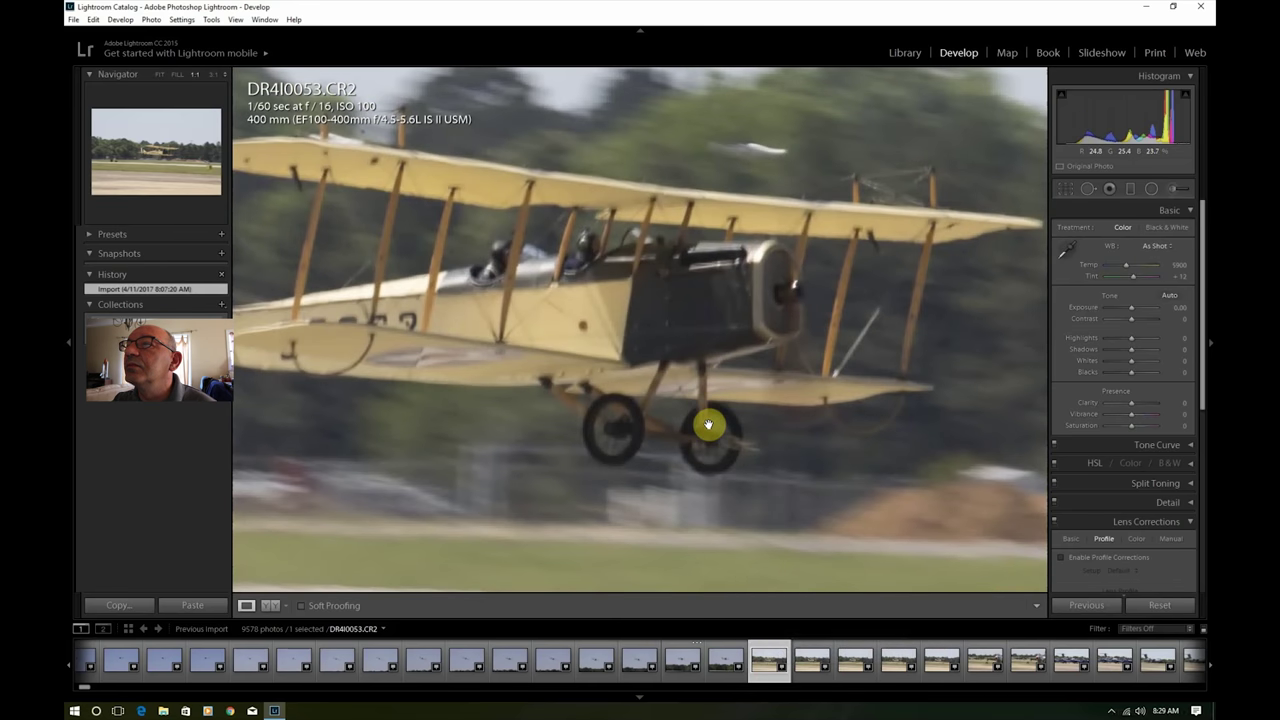
click(803, 662)
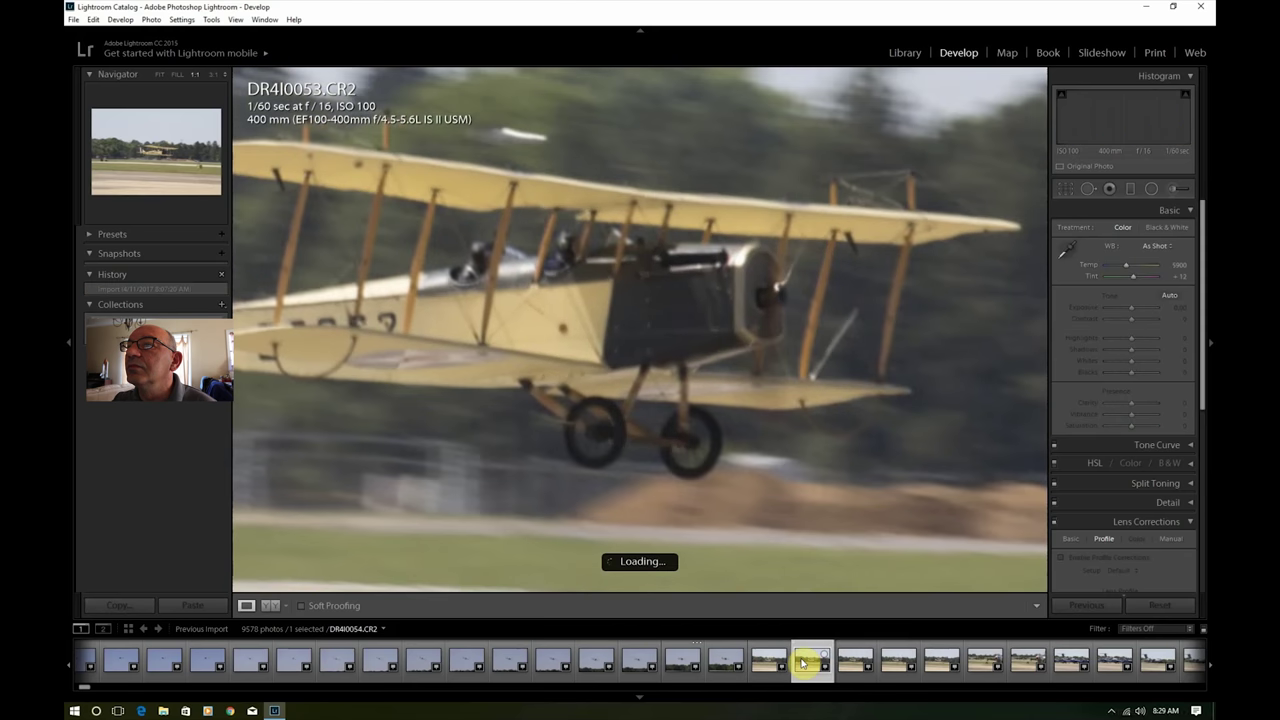
click(895, 662)
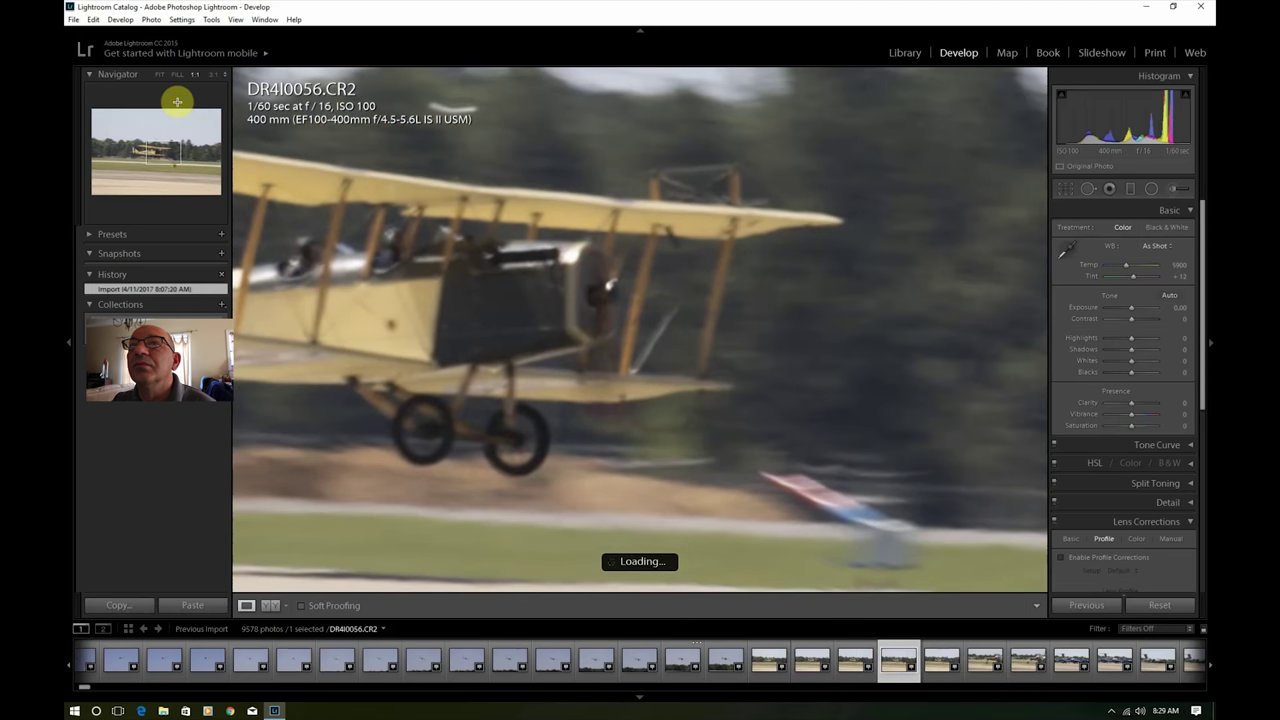
click(161, 76)
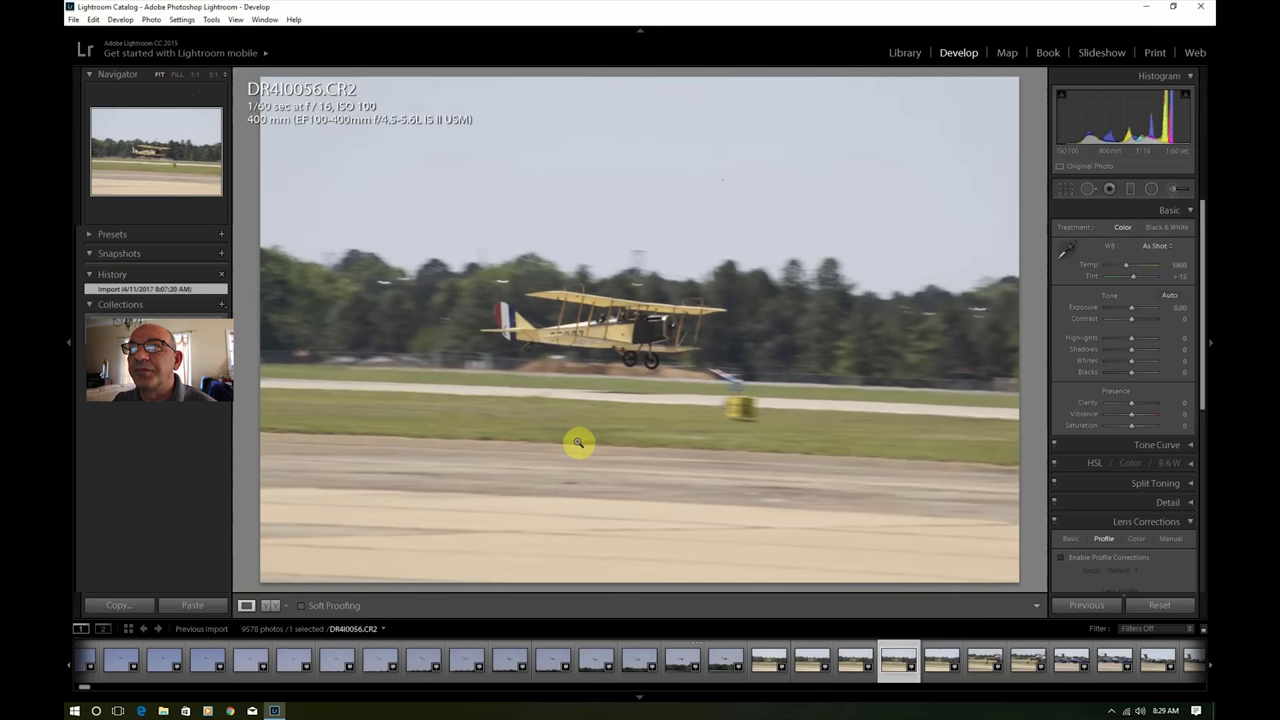
click(984, 665)
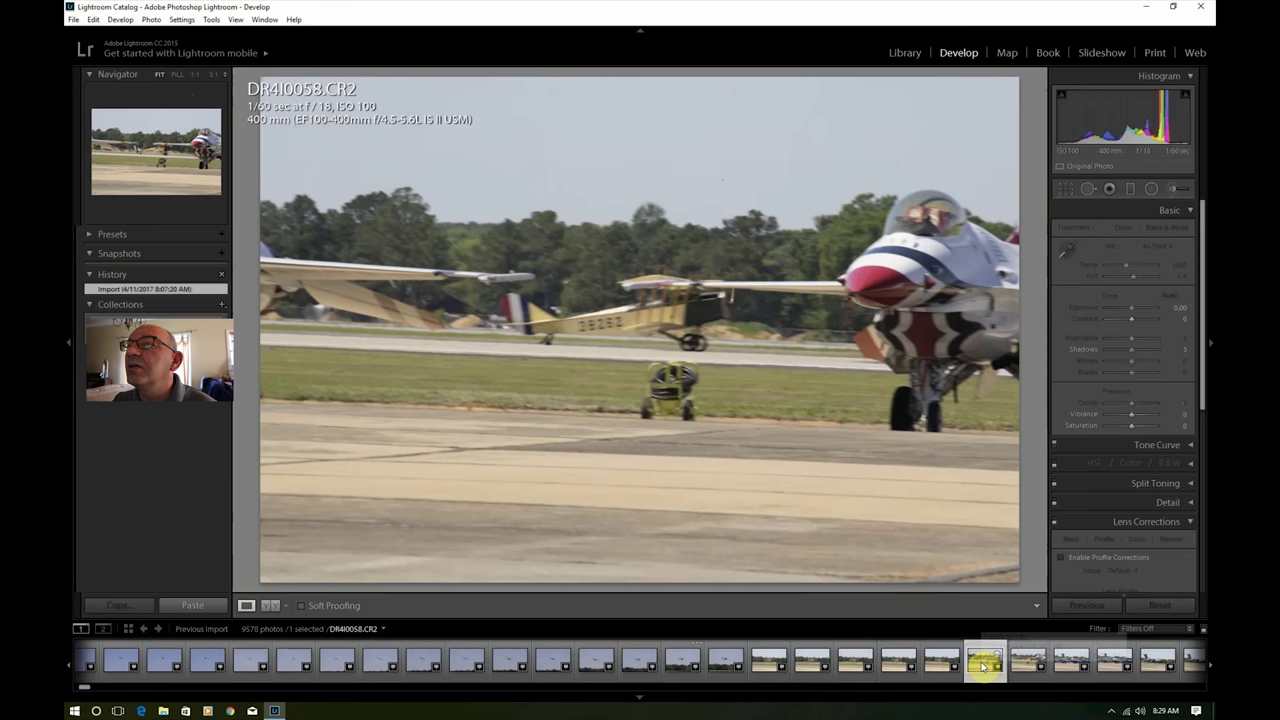
Step: Scroll the filmstrip forward and open the transport plane photo DR4I0062
click(1210, 668)
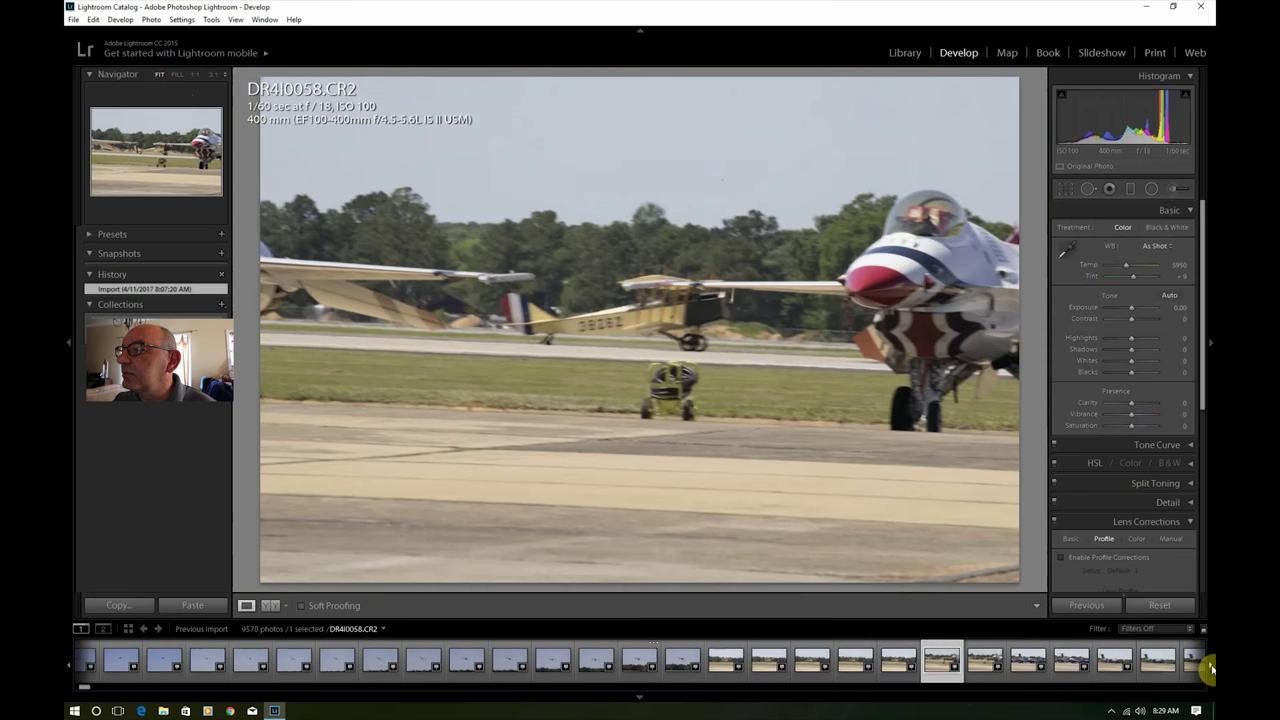
click(1210, 668)
click(1210, 668)
click(1210, 668)
click(1210, 668)
click(1210, 668)
click(1210, 668)
click(1210, 668)
click(1210, 668)
click(767, 661)
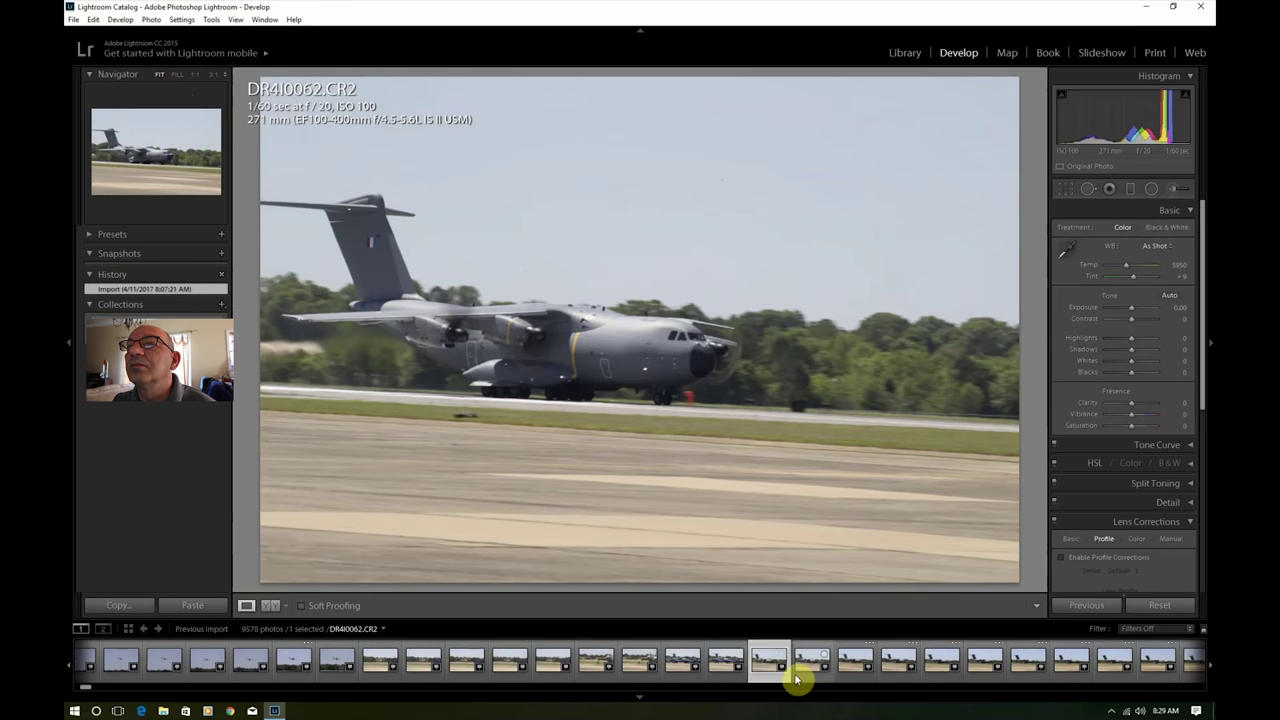
Step: Check DR4I0062, DR4I0064 and DR4I0065 at 1:1, then select DR4I0068 for editing
click(640, 372)
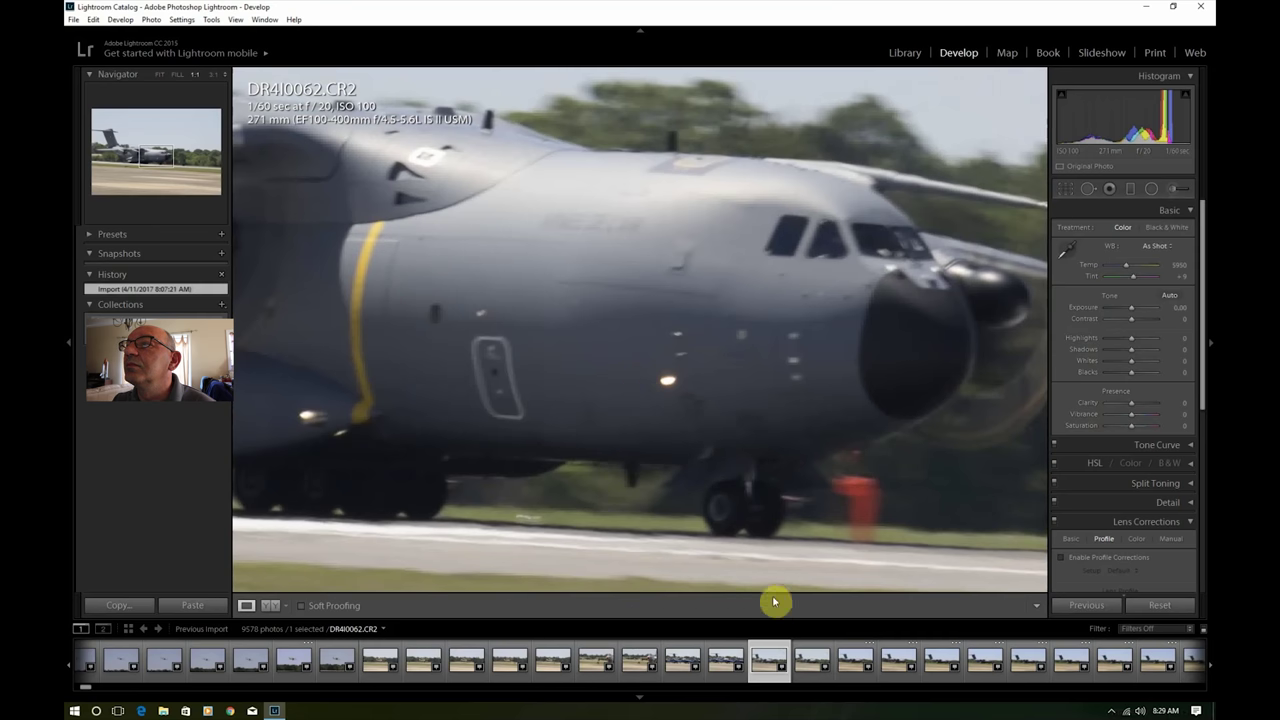
click(851, 663)
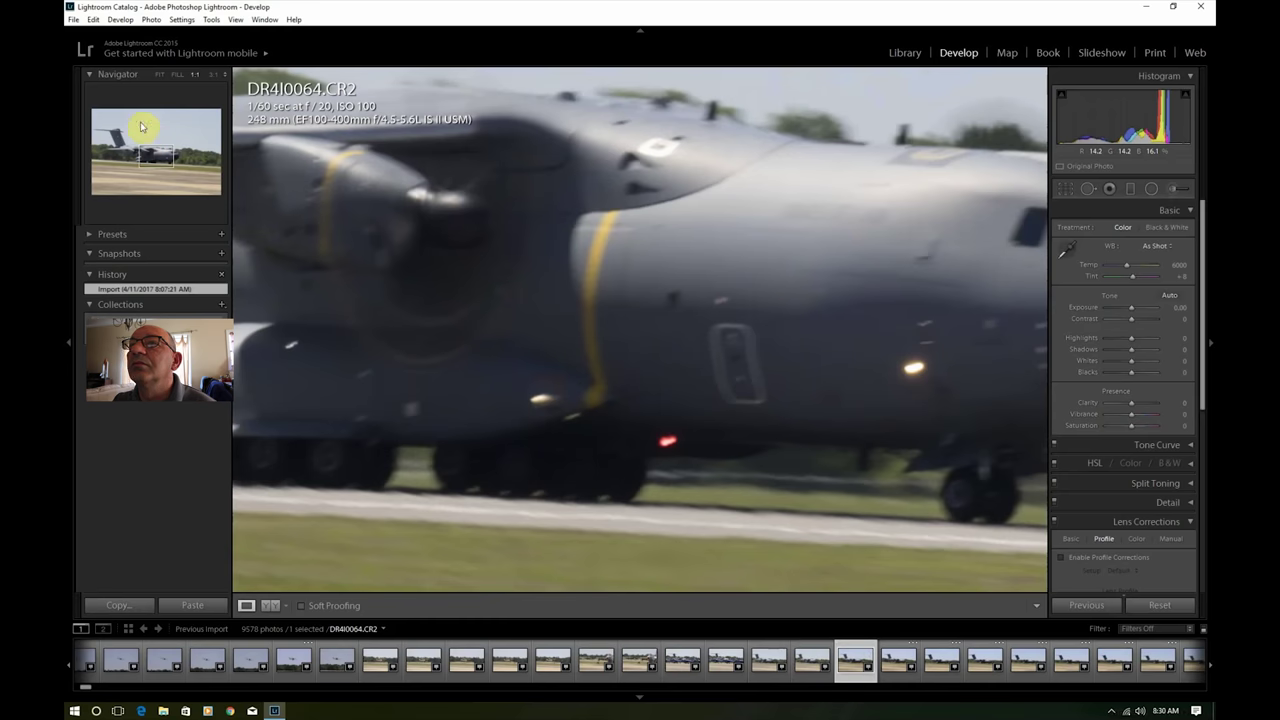
click(159, 76)
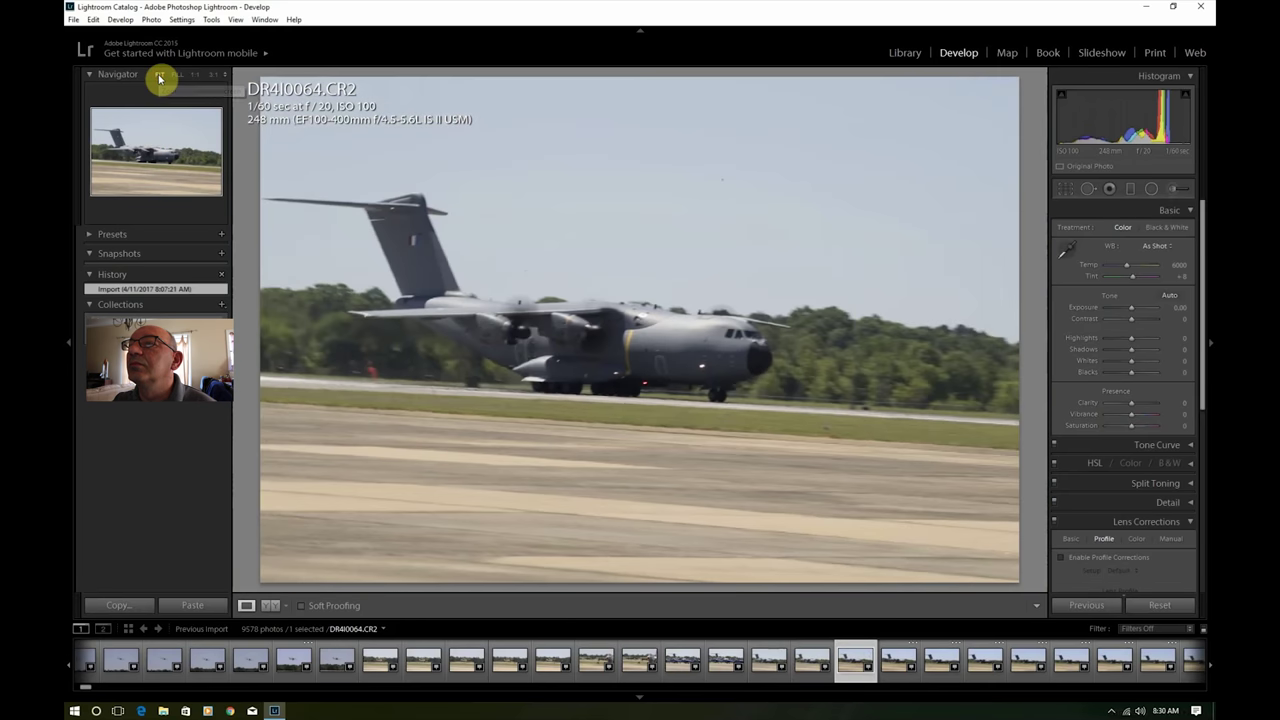
click(892, 662)
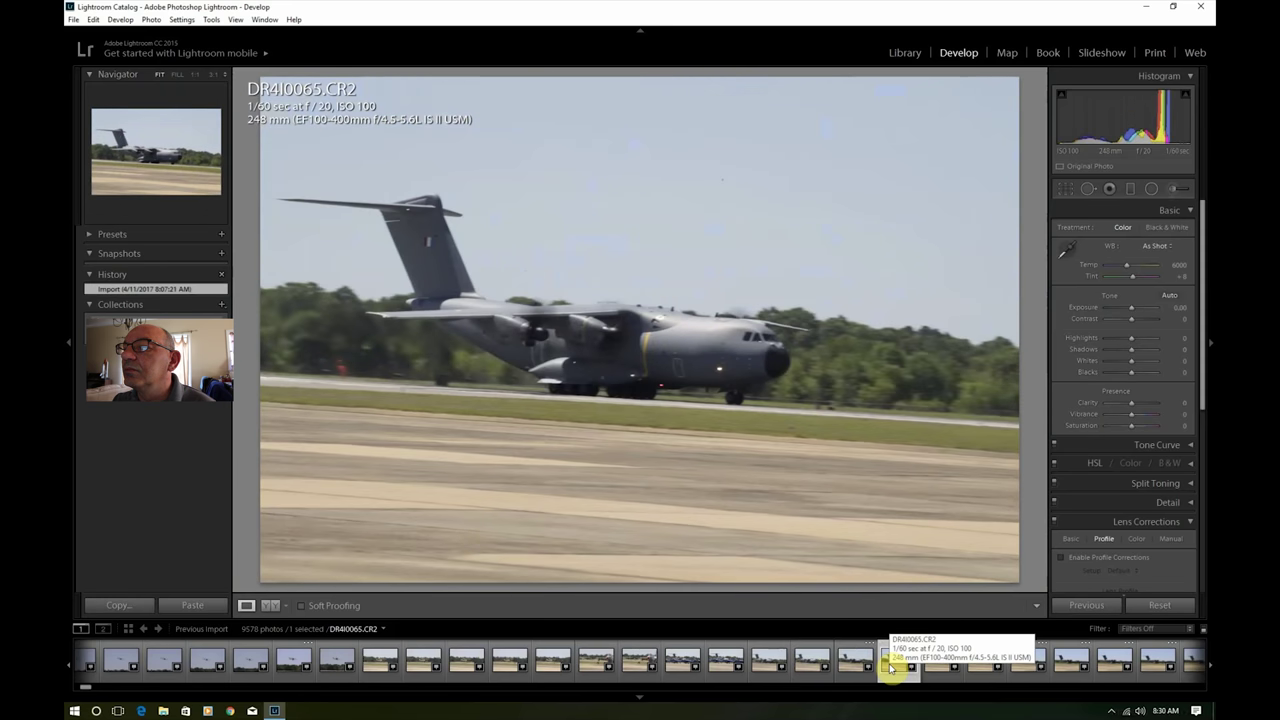
click(617, 352)
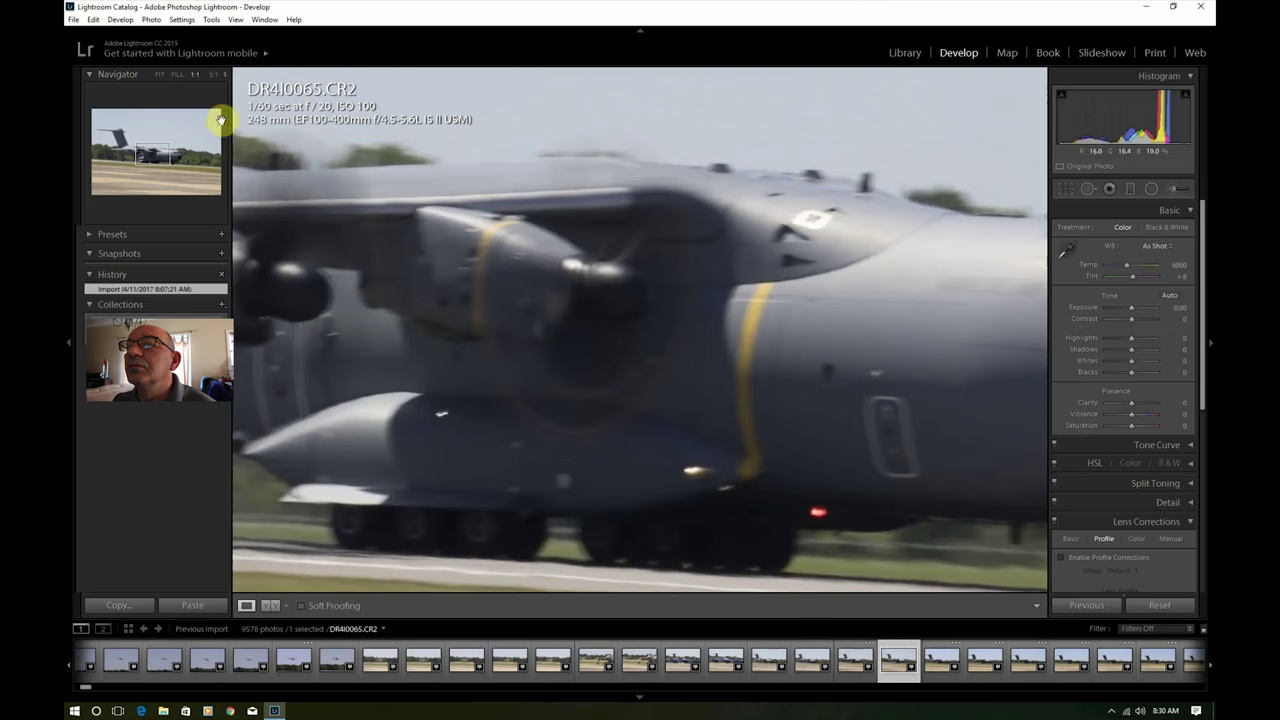
click(160, 75)
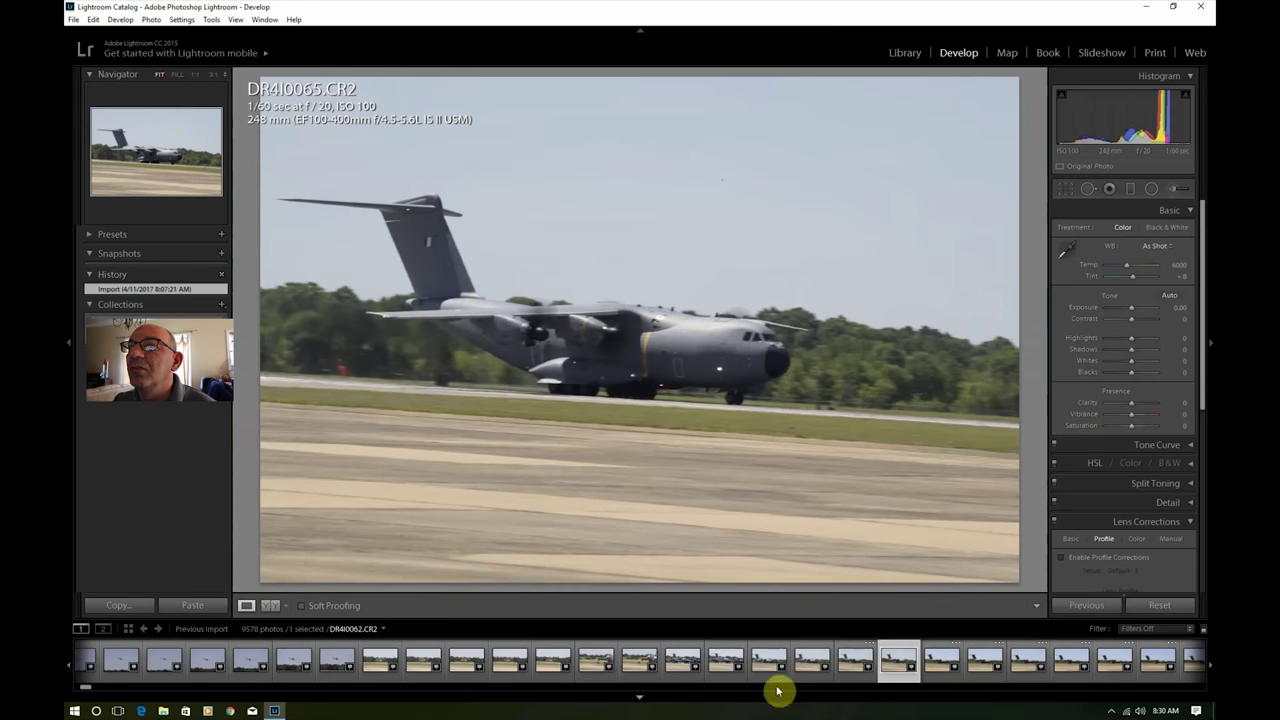
click(1028, 664)
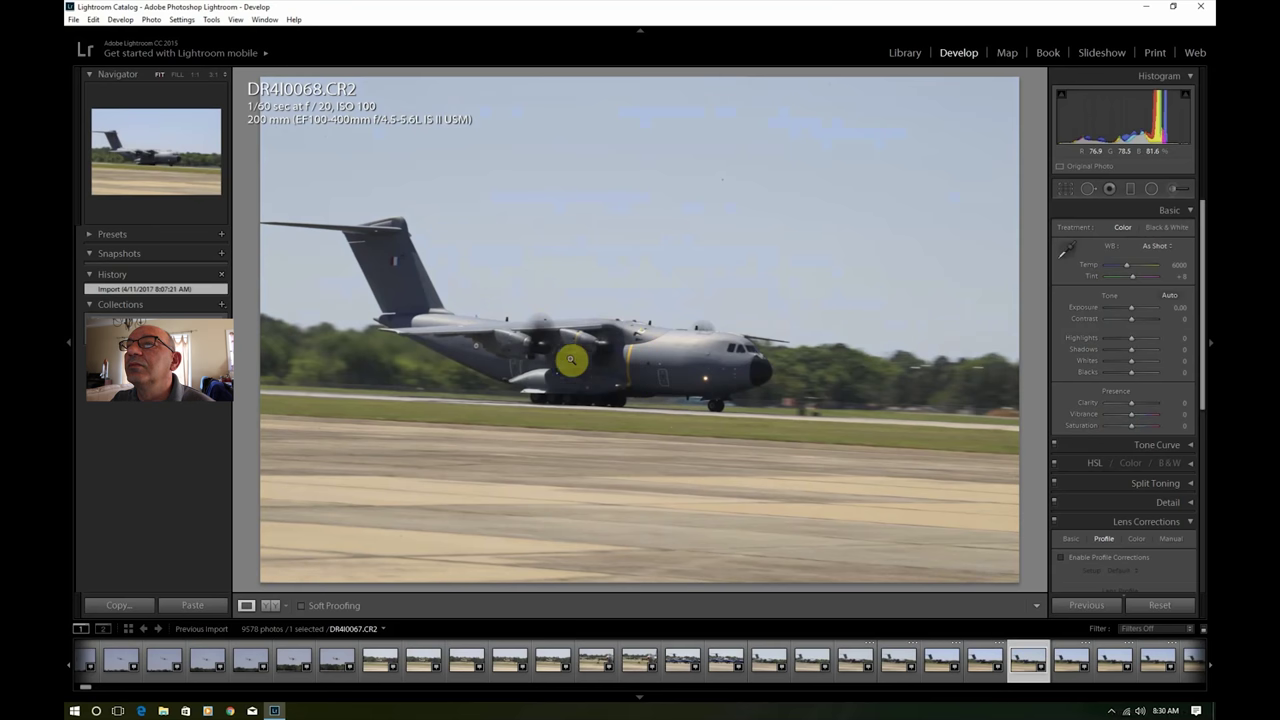
Step: Enable lens profile corrections on the transport plane photo DR4I0068
click(1109, 566)
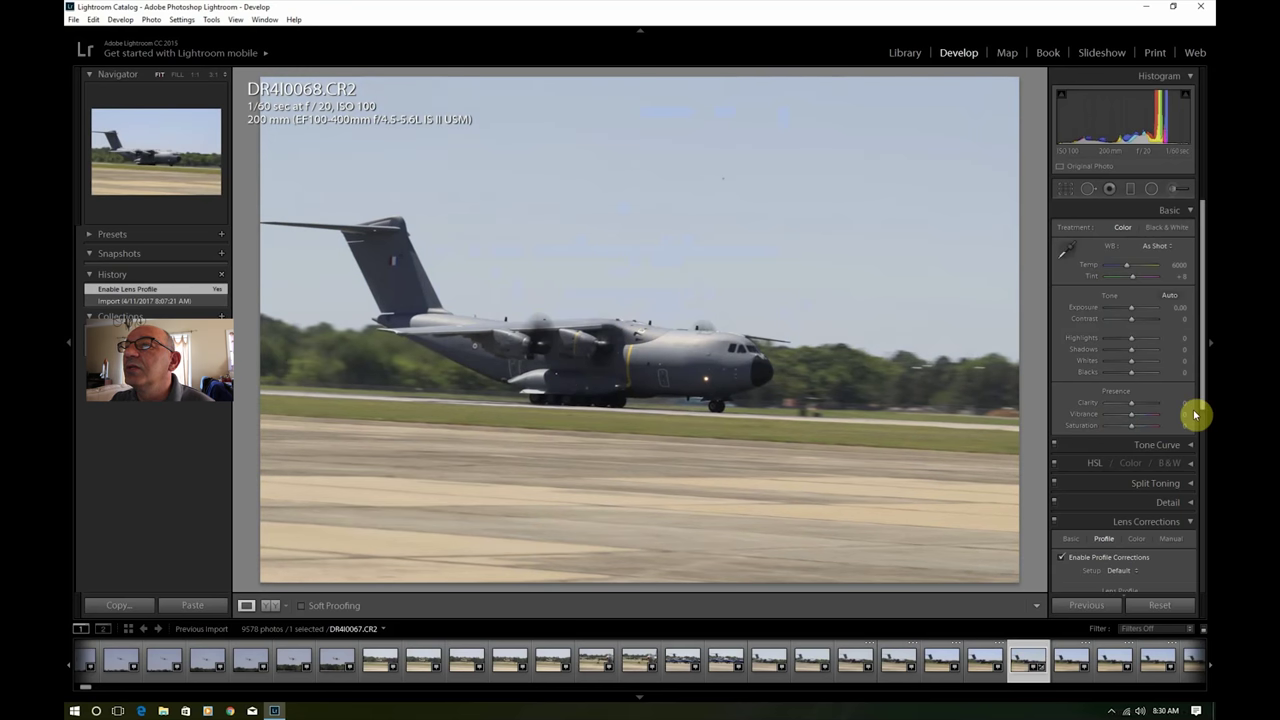
drag(1203, 343, 1203, 551)
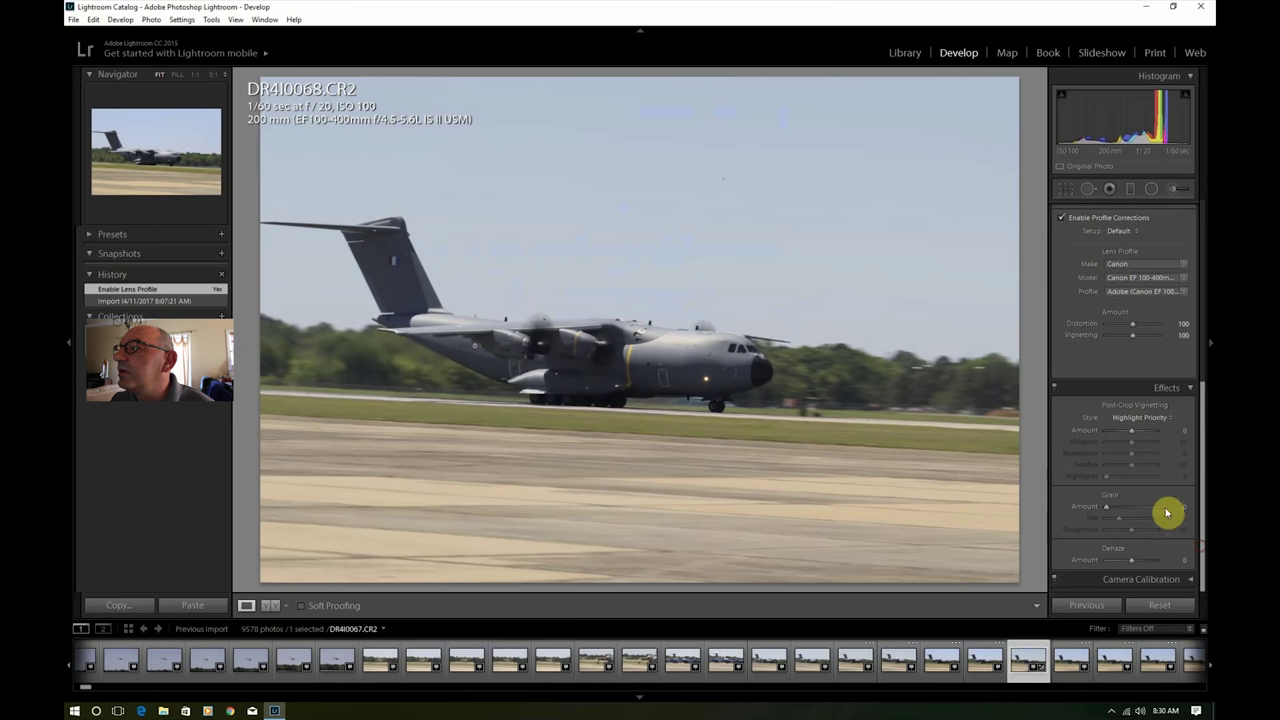
drag(1203, 494, 1197, 286)
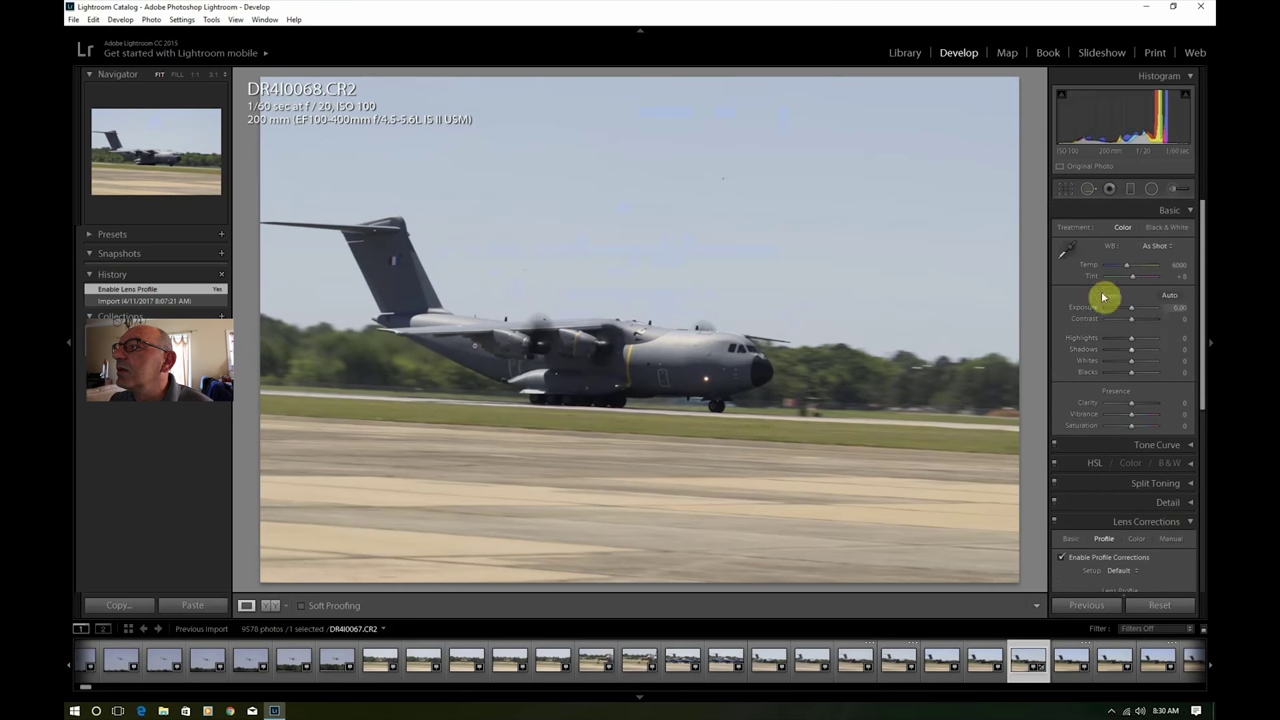
click(1066, 192)
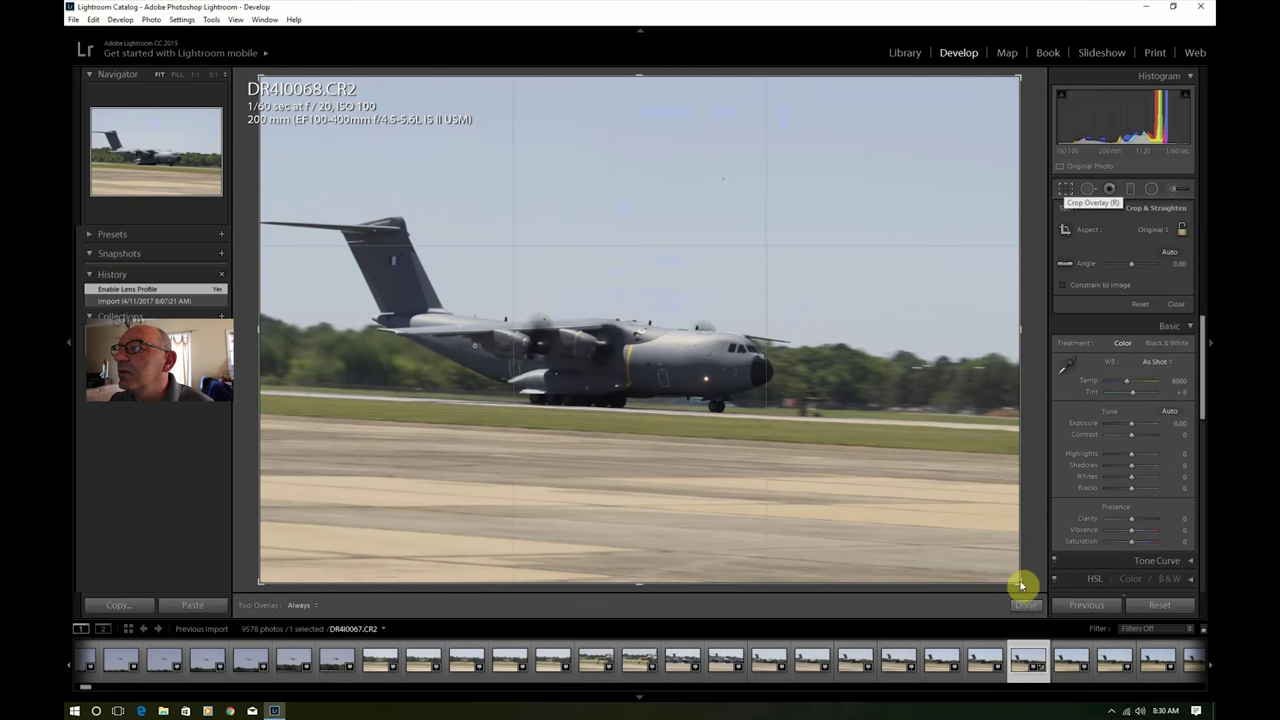
Step: Crop DR4I0068 tighter from the bottom-right corner and top edge, then apply the crop
drag(1019, 583, 948, 518)
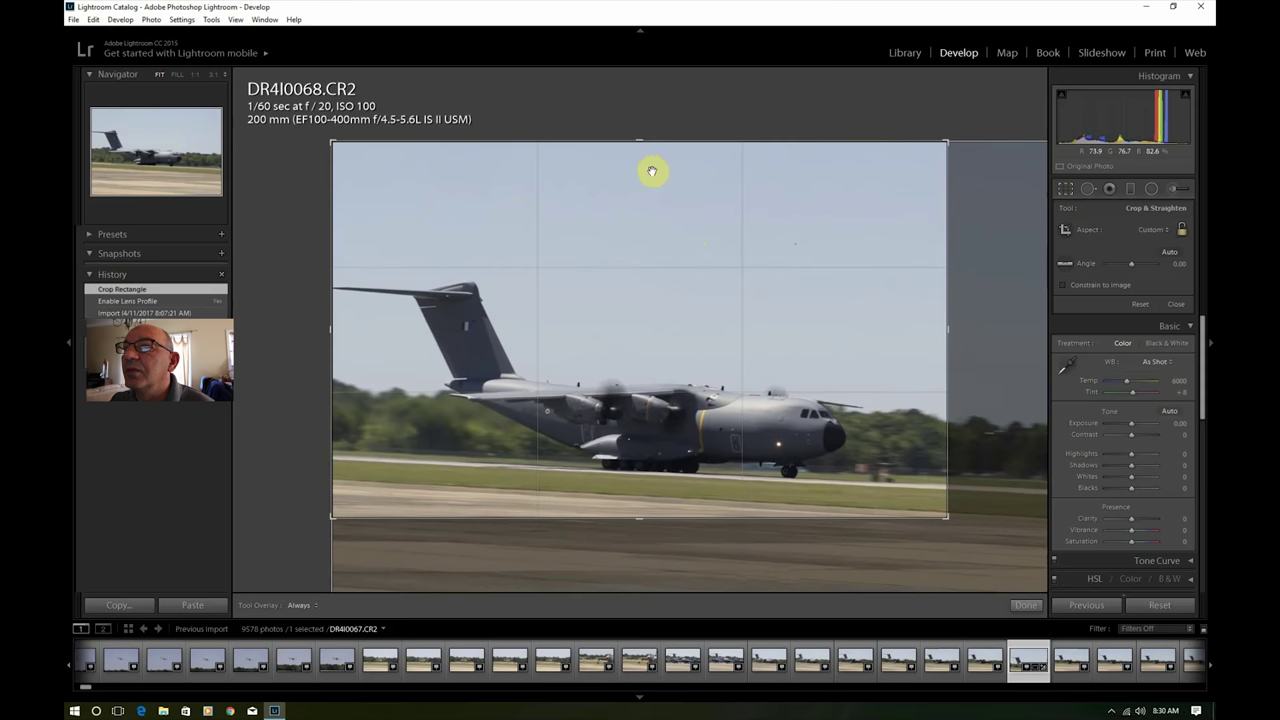
drag(641, 141, 643, 176)
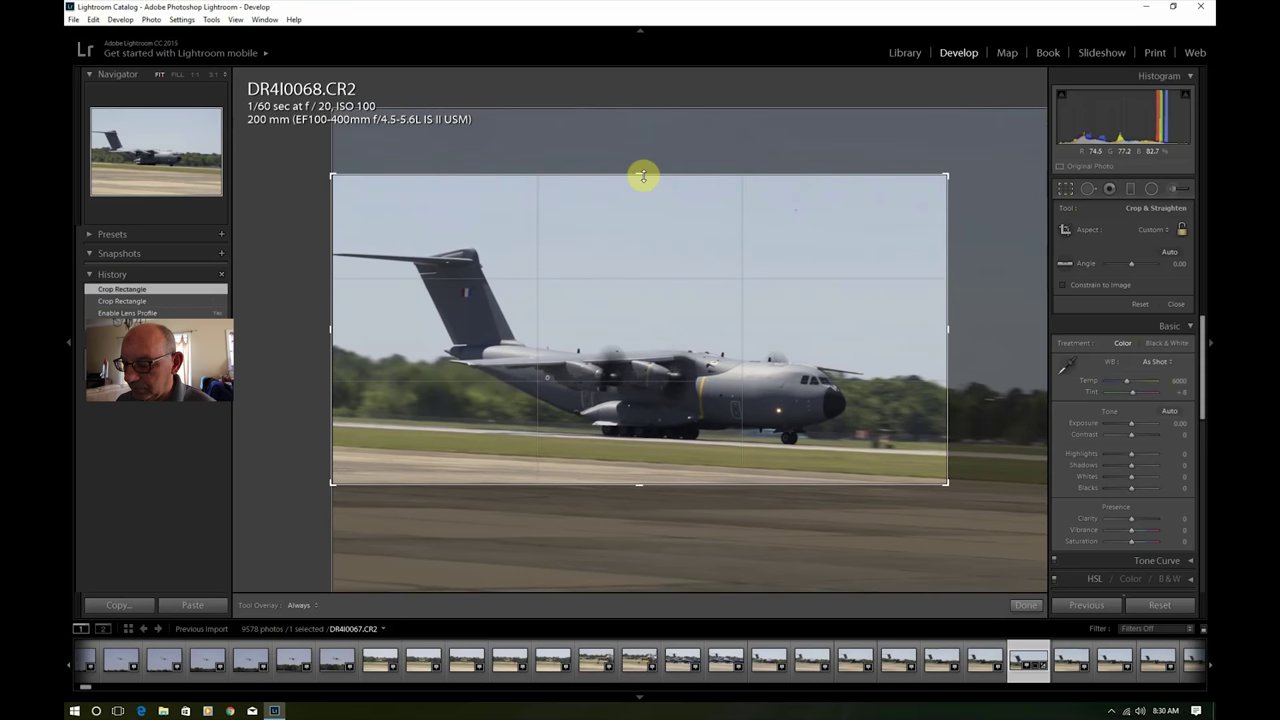
key(Return)
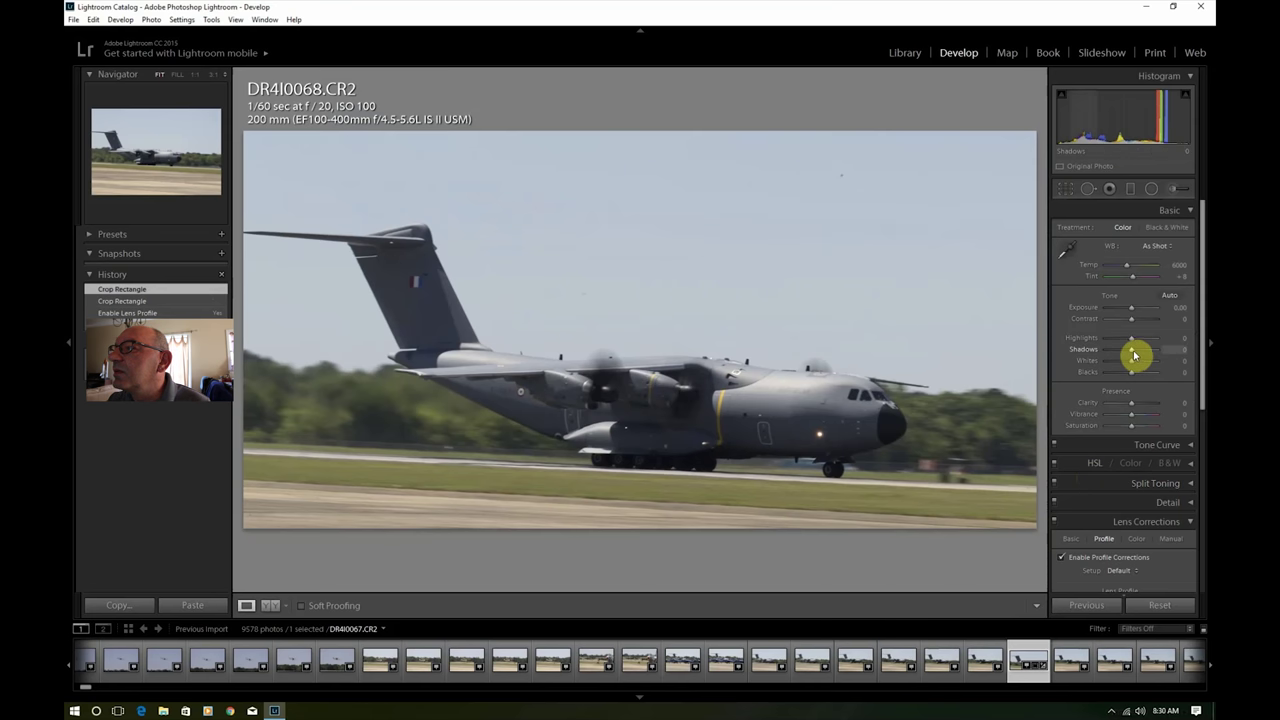
Step: Set Shadows +67, Contrast +43, Clarity +26, Saturation +19 and Highlights −50 in the Basic panel
drag(1133, 356, 1149, 357)
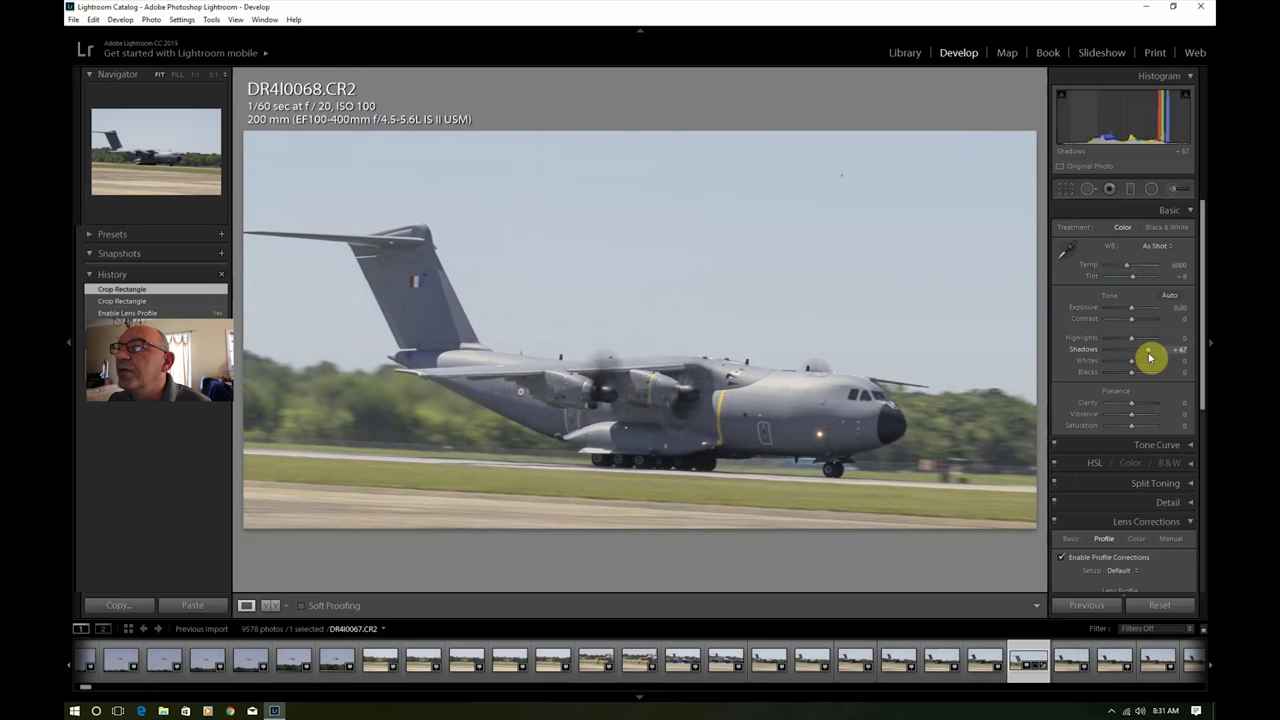
drag(1131, 320, 1144, 326)
drag(1131, 402, 1136, 420)
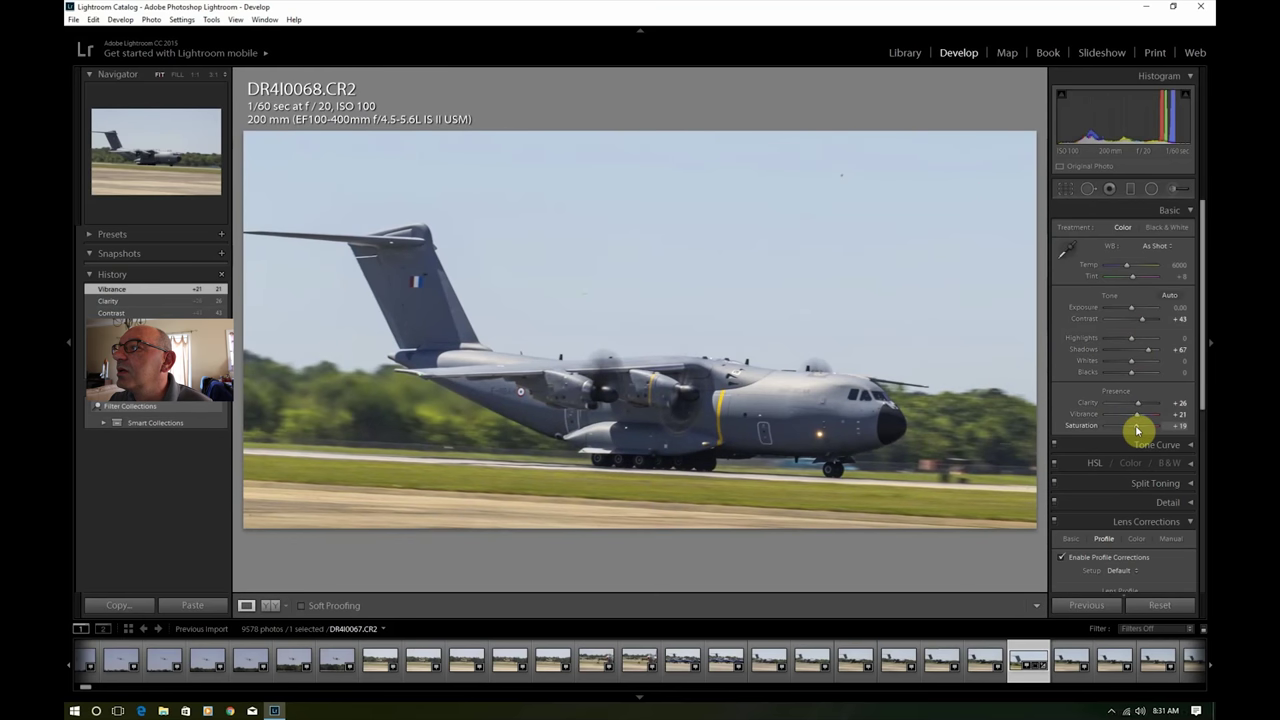
drag(1137, 430, 1137, 431)
drag(1137, 340, 1119, 340)
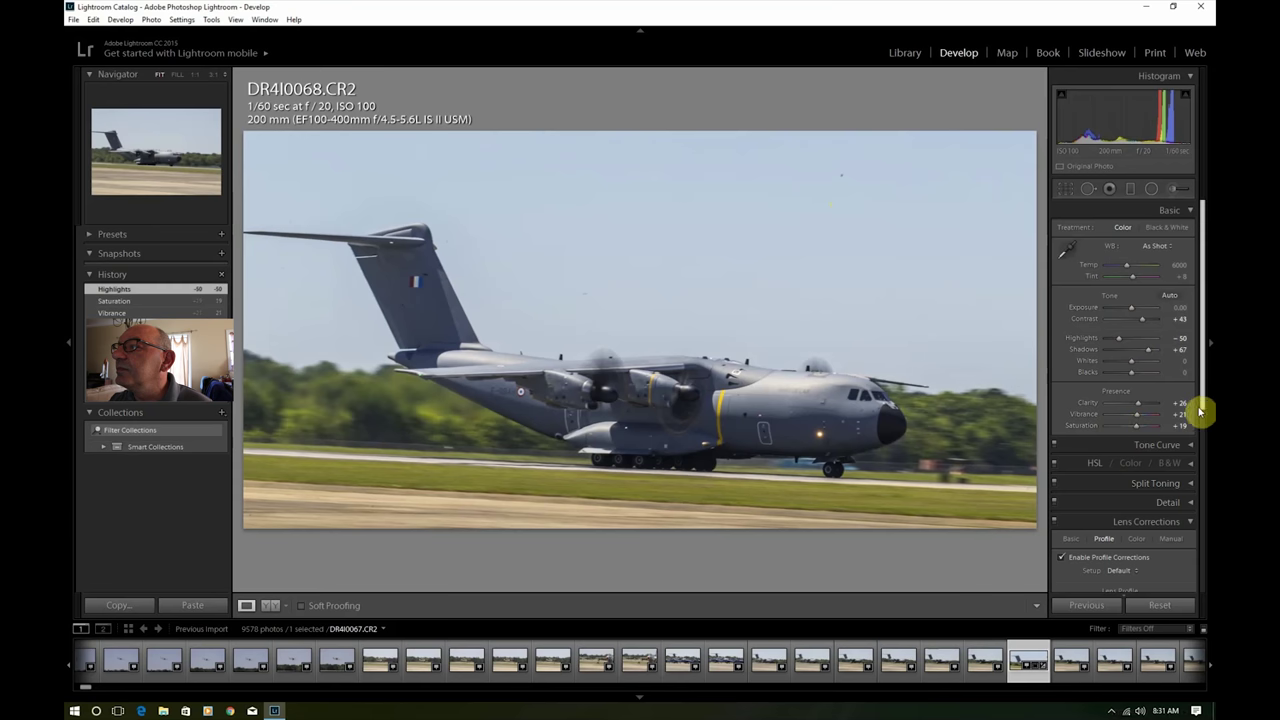
drag(1203, 400, 1198, 585)
Step: Add Dehaze +24, set Exposure +0.36, Vibrance +26 and Saturation +7
drag(1134, 557, 1137, 566)
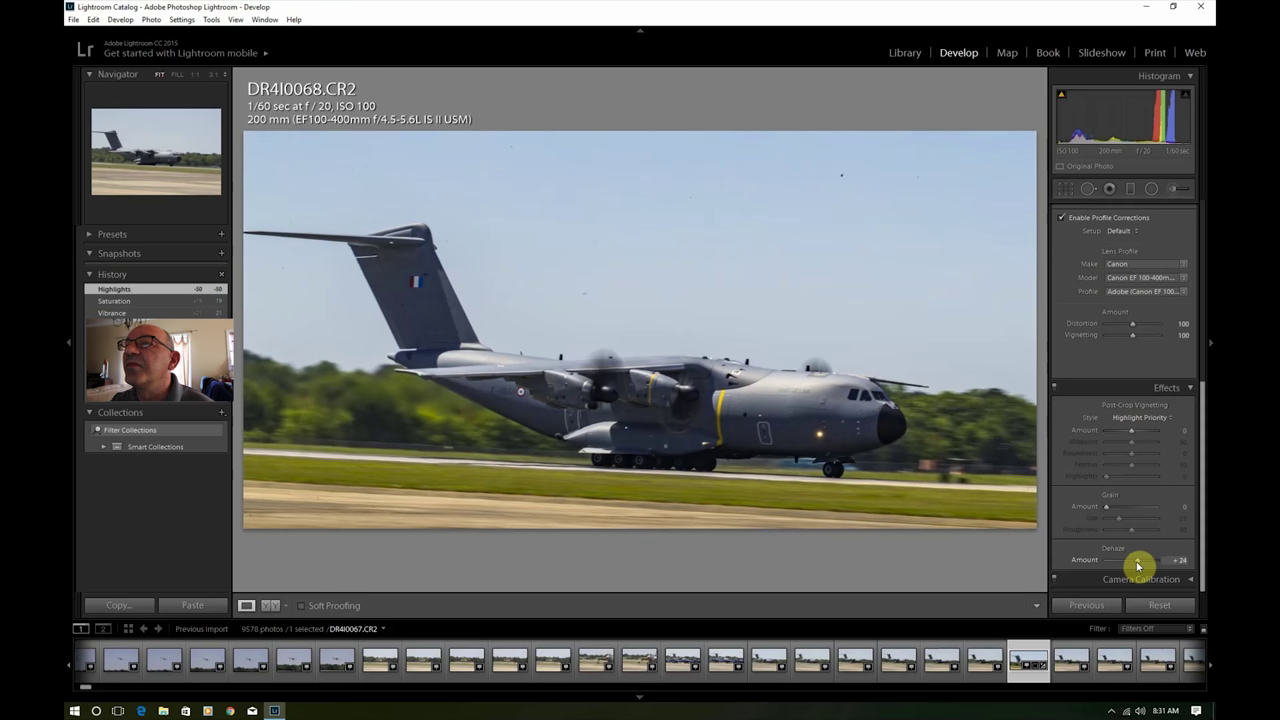
drag(1203, 529, 1204, 335)
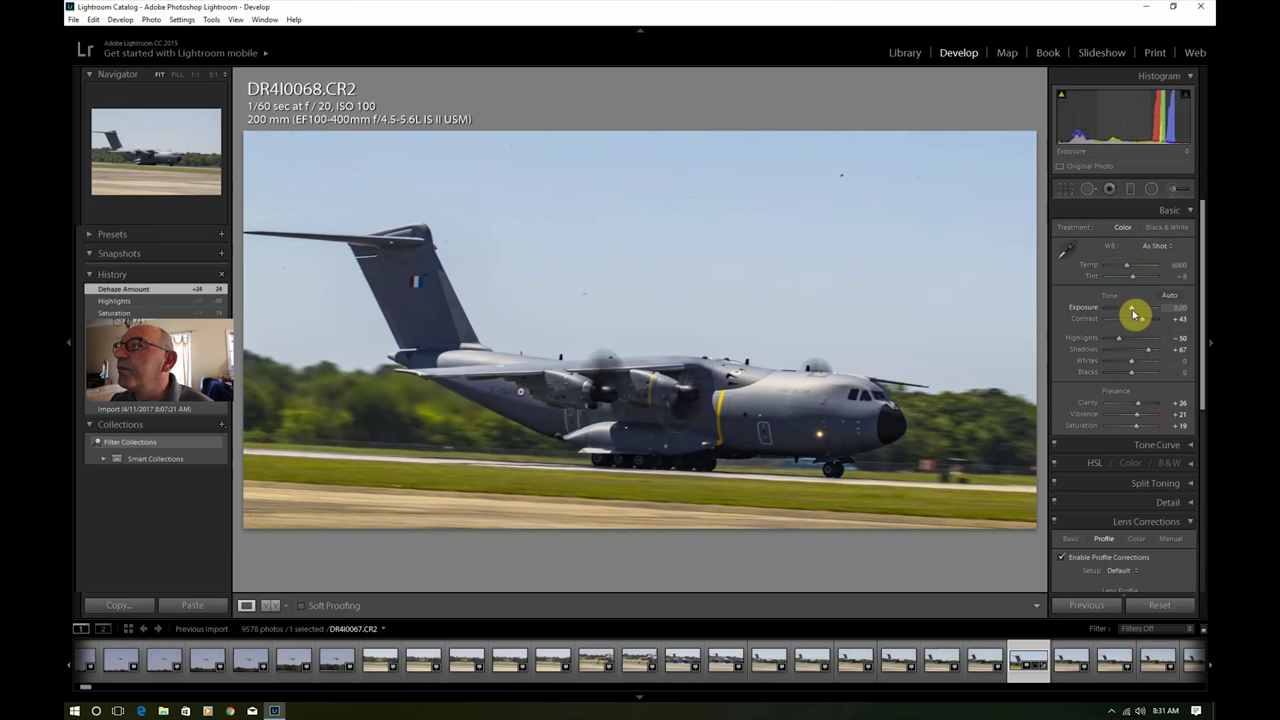
drag(1134, 313, 1136, 313)
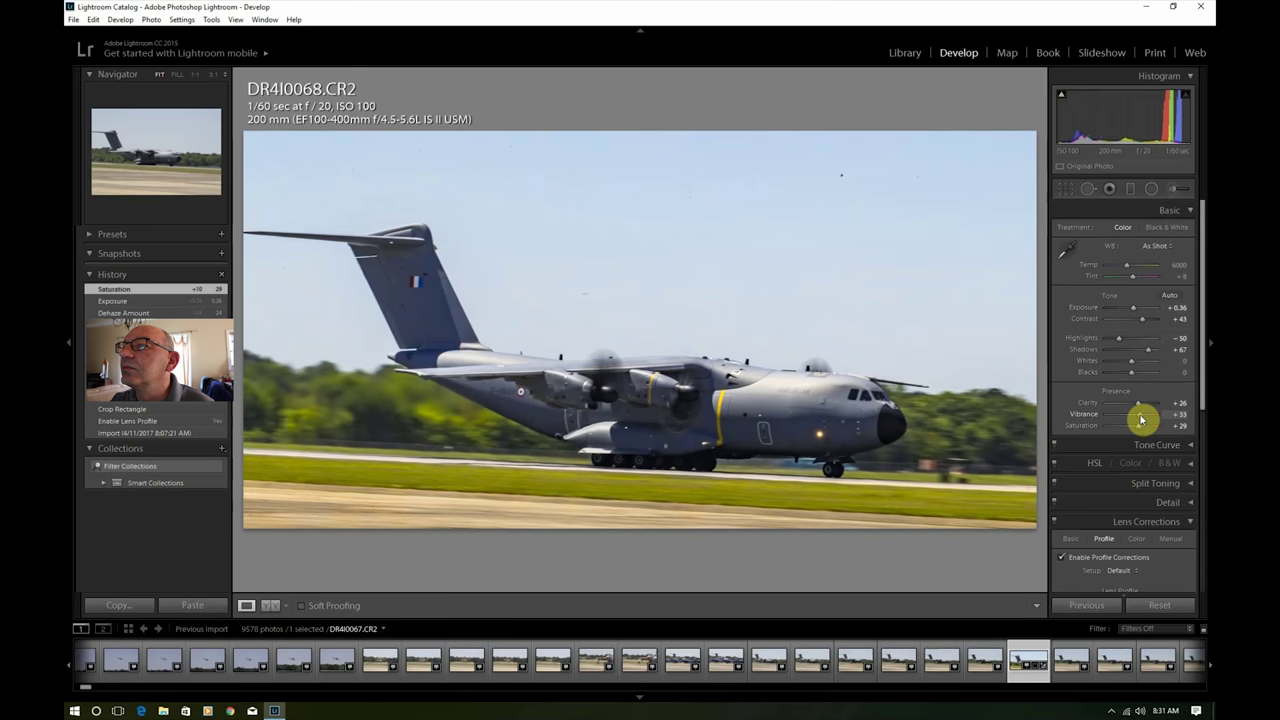
drag(1138, 418, 1139, 419)
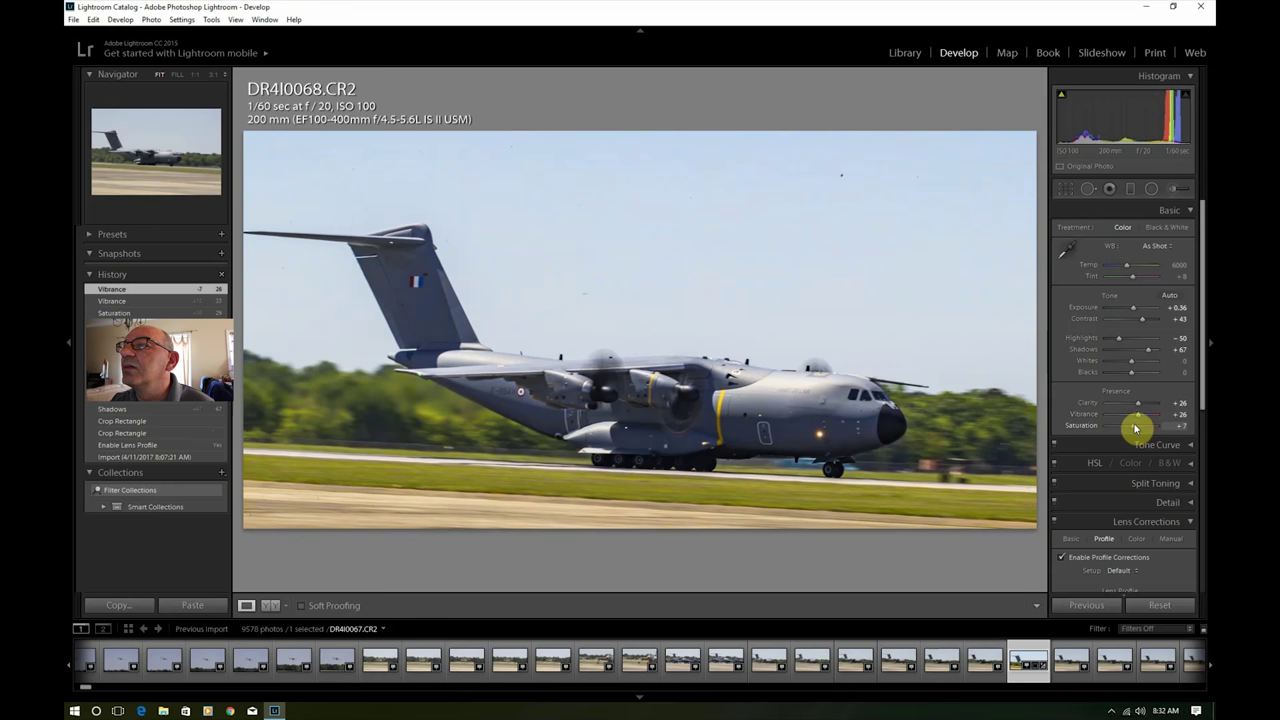
drag(1135, 428, 1134, 427)
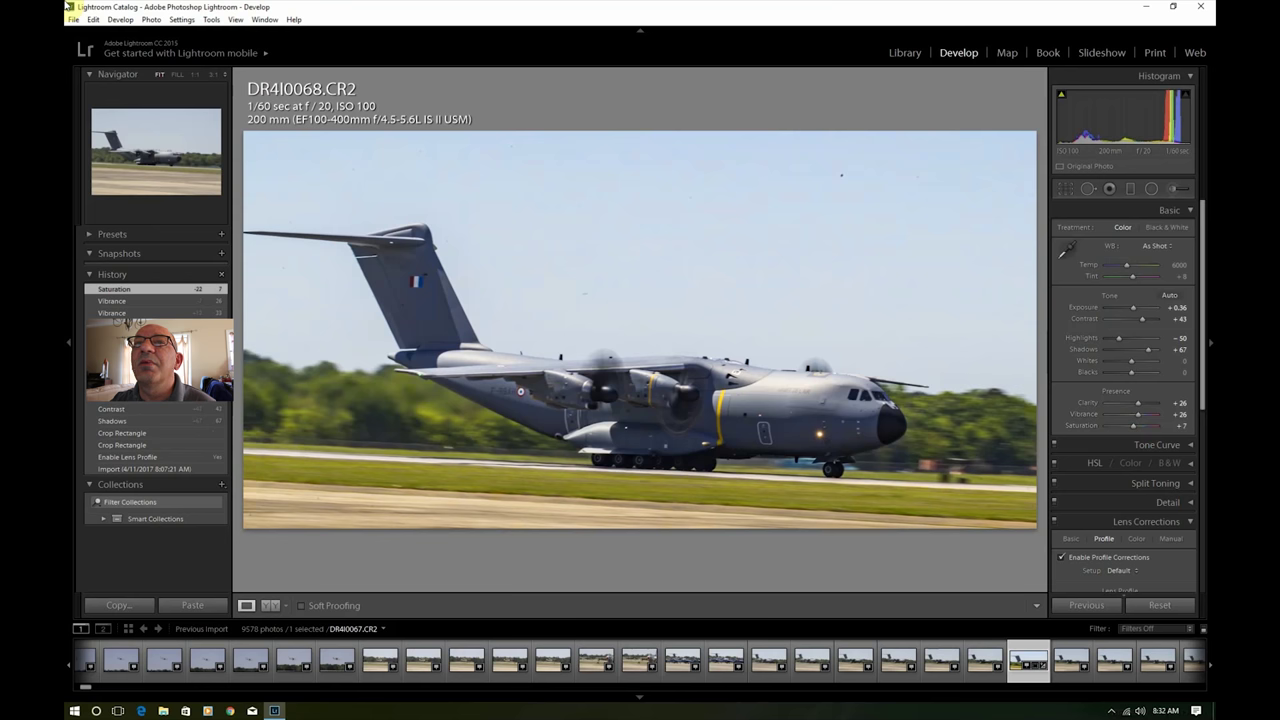
Step: Export DR4I0068 as a JPEG to the hard drive with File > Export
click(72, 19)
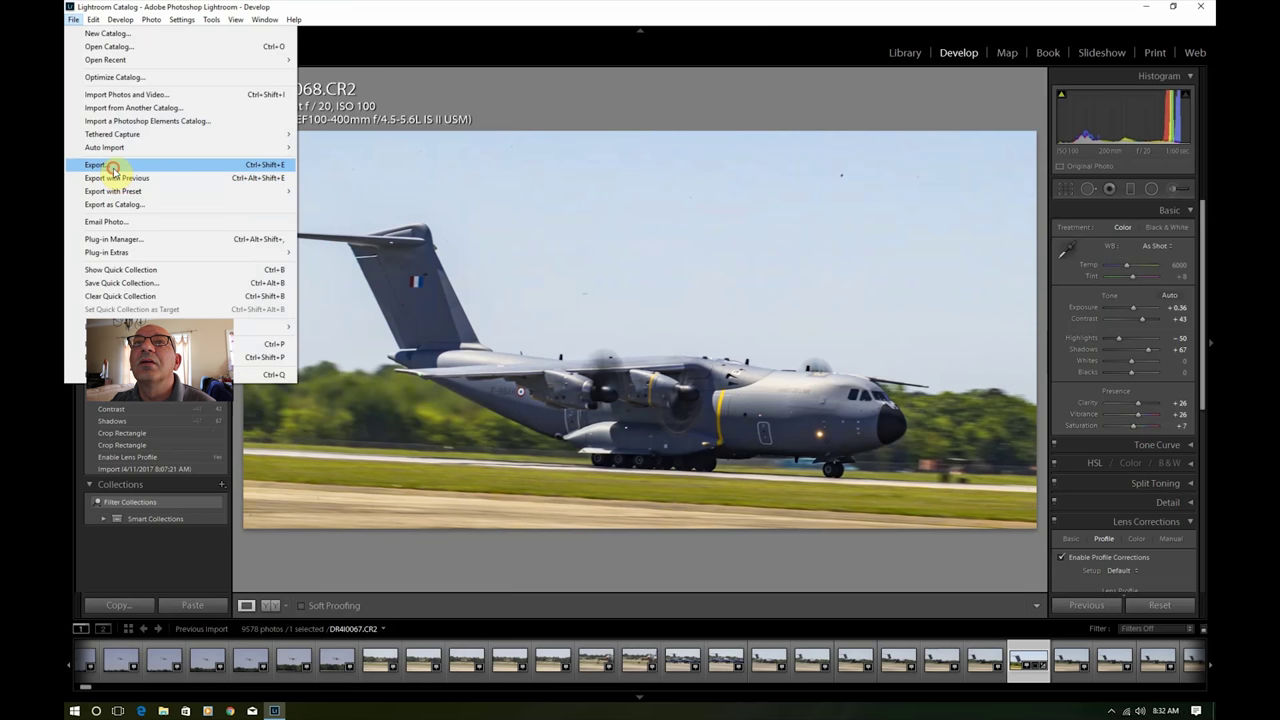
click(103, 166)
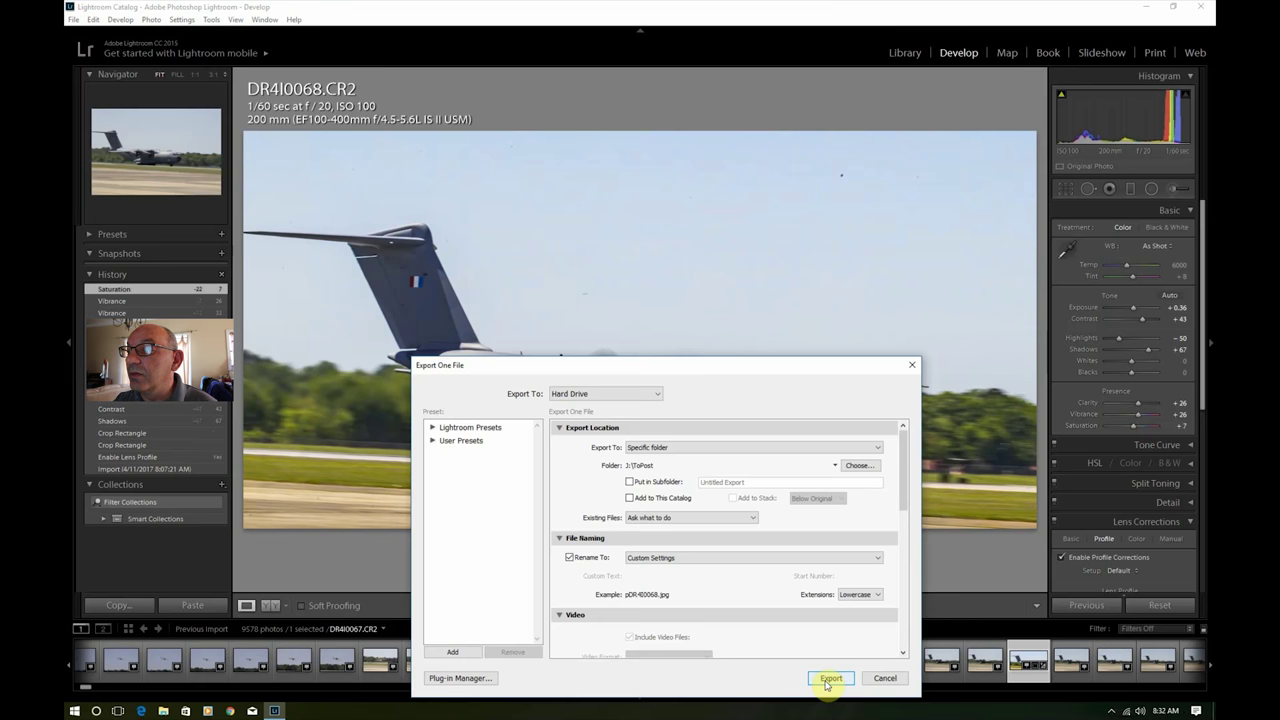
click(830, 679)
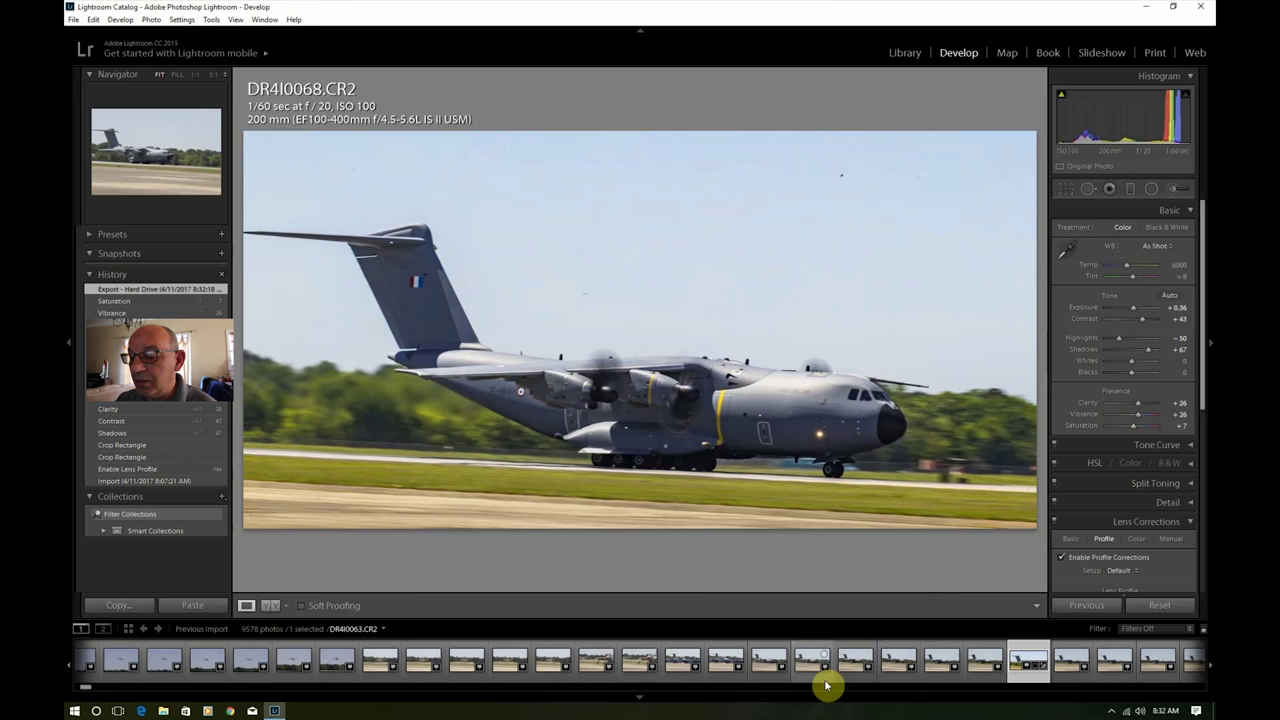
click(1146, 661)
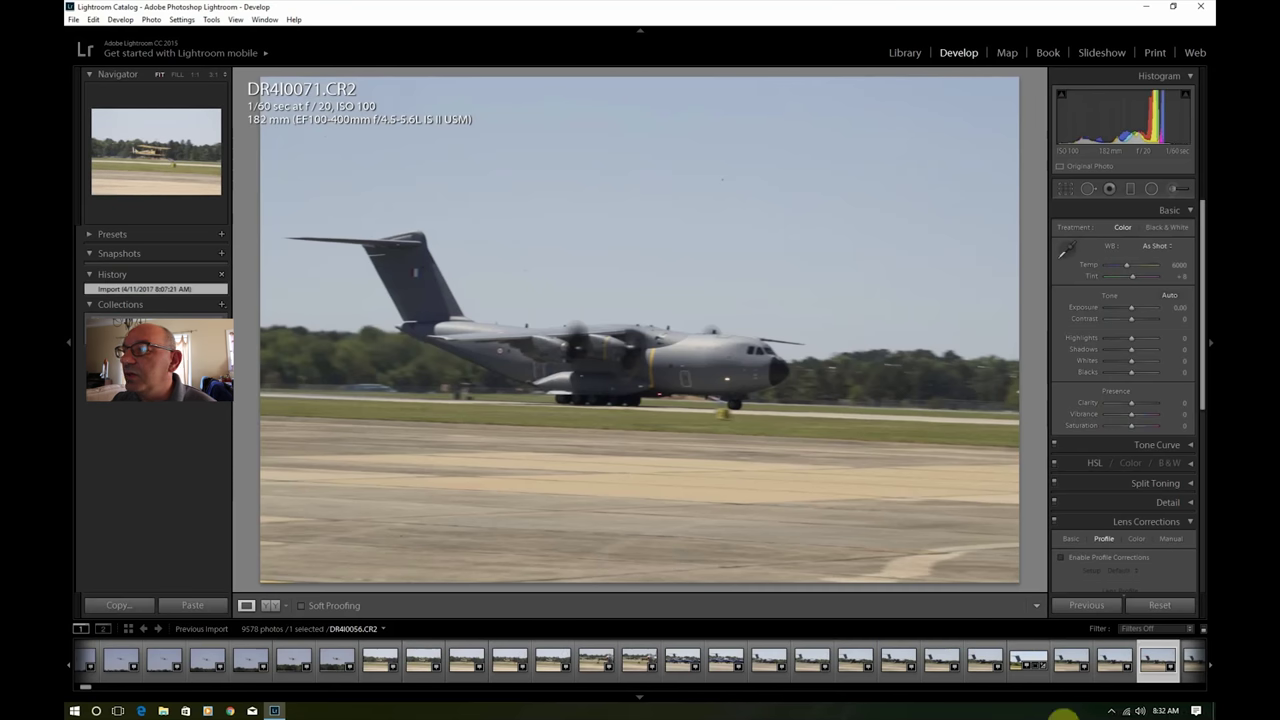
Step: Step through takeoff frames DR4I0074, DR4I0076 and DR4I0077 to DR4I0078, zooming on the plane's nose
click(1210, 668)
click(1210, 668)
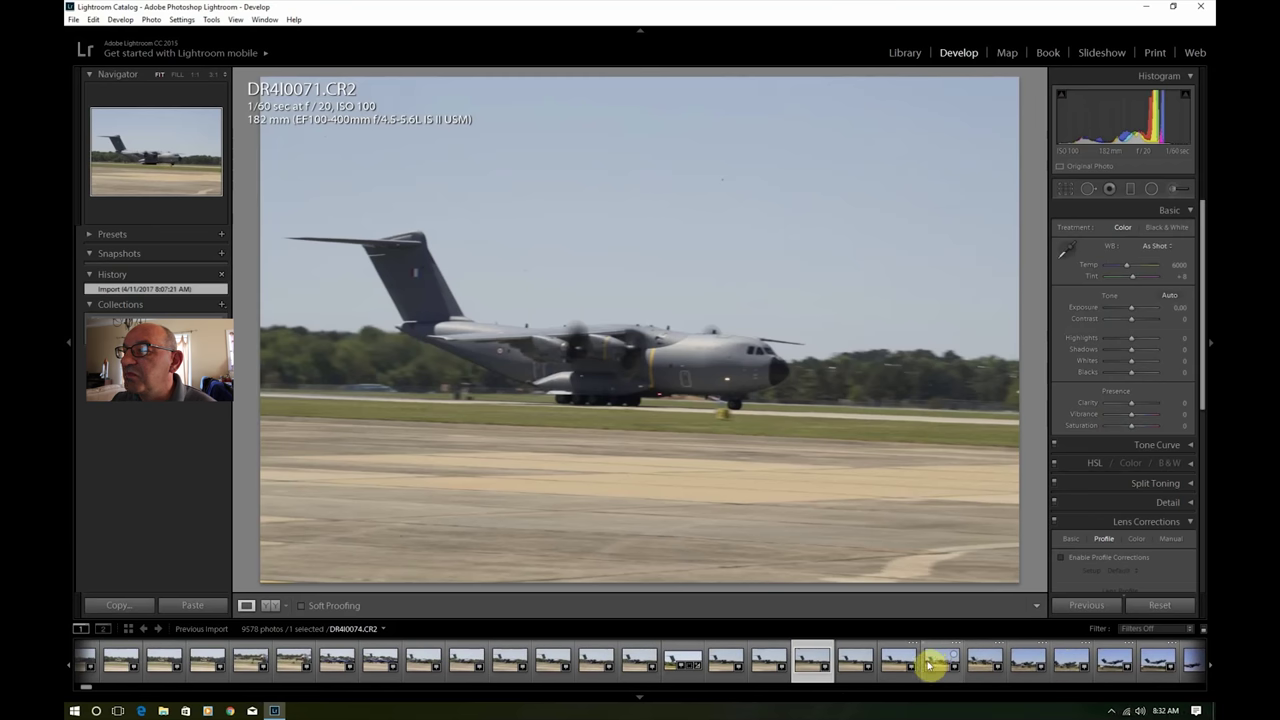
click(929, 664)
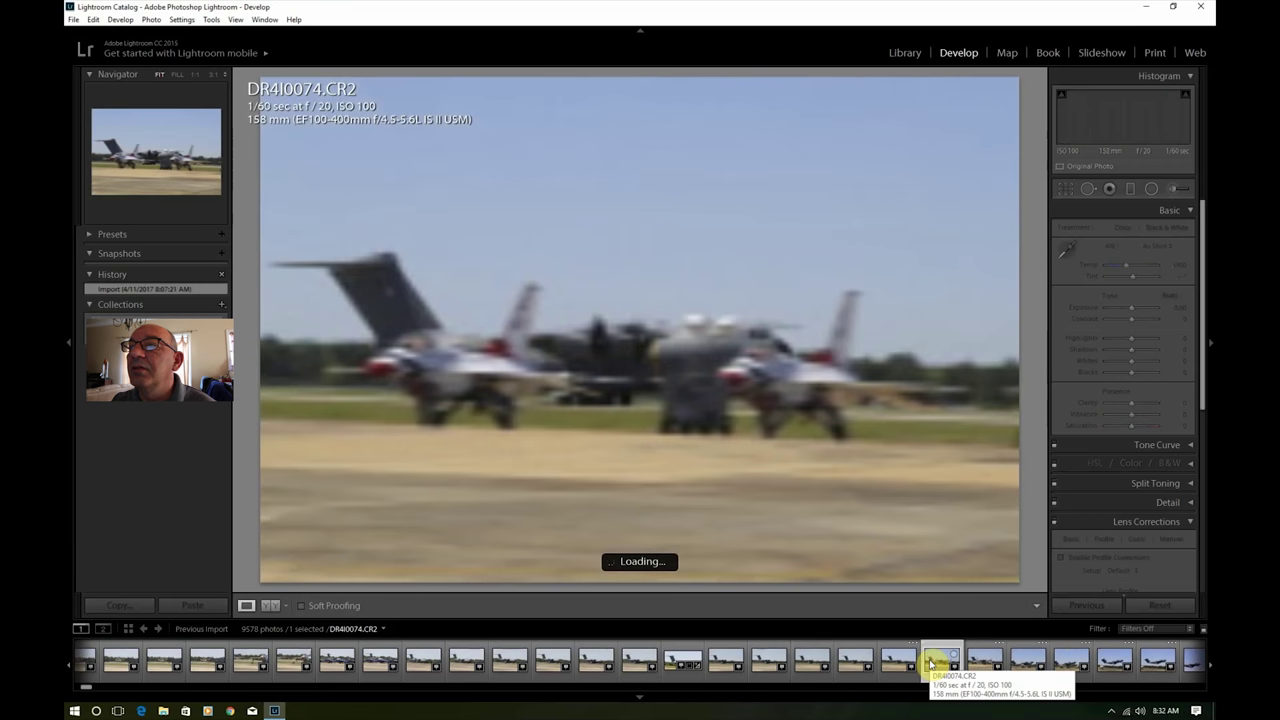
click(1031, 663)
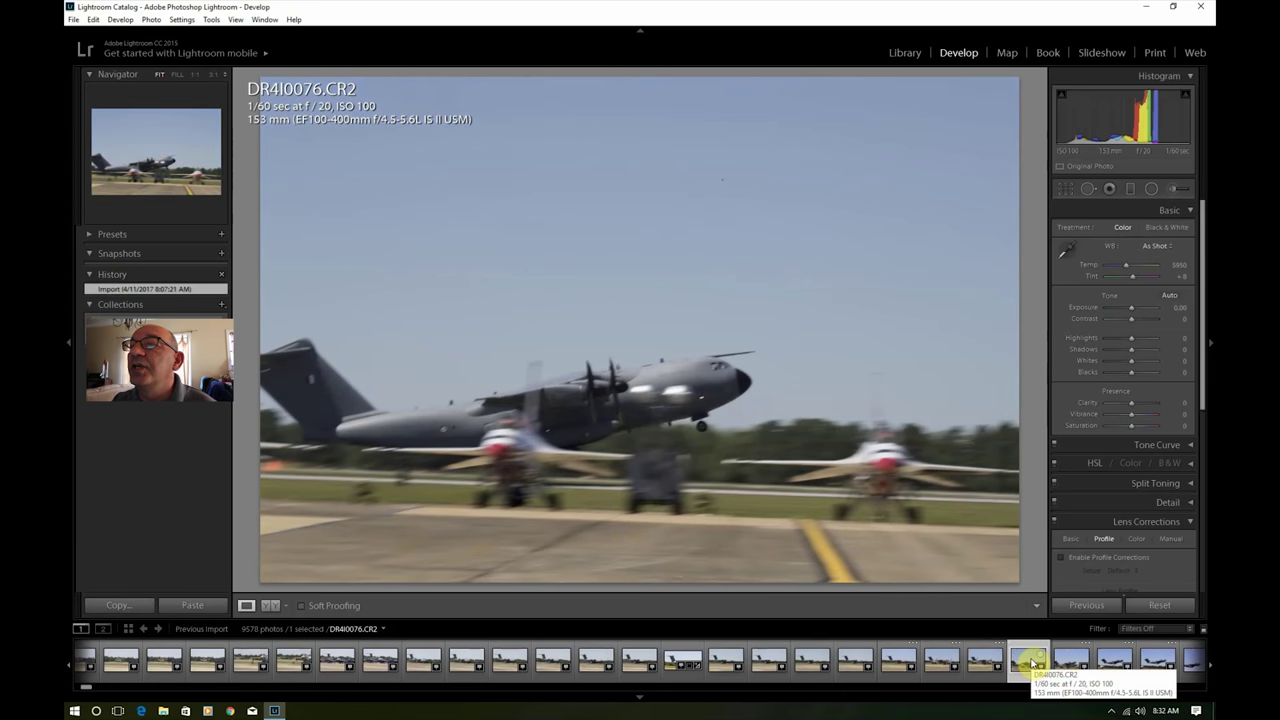
click(1066, 663)
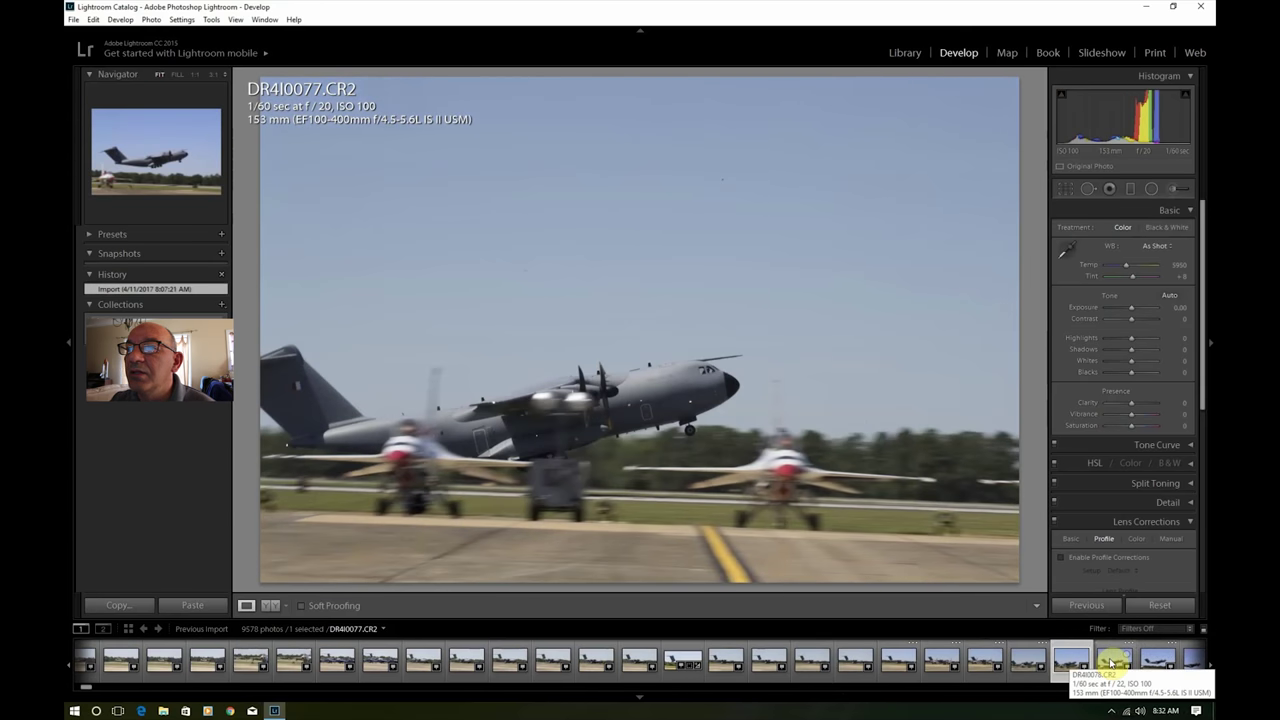
click(1112, 663)
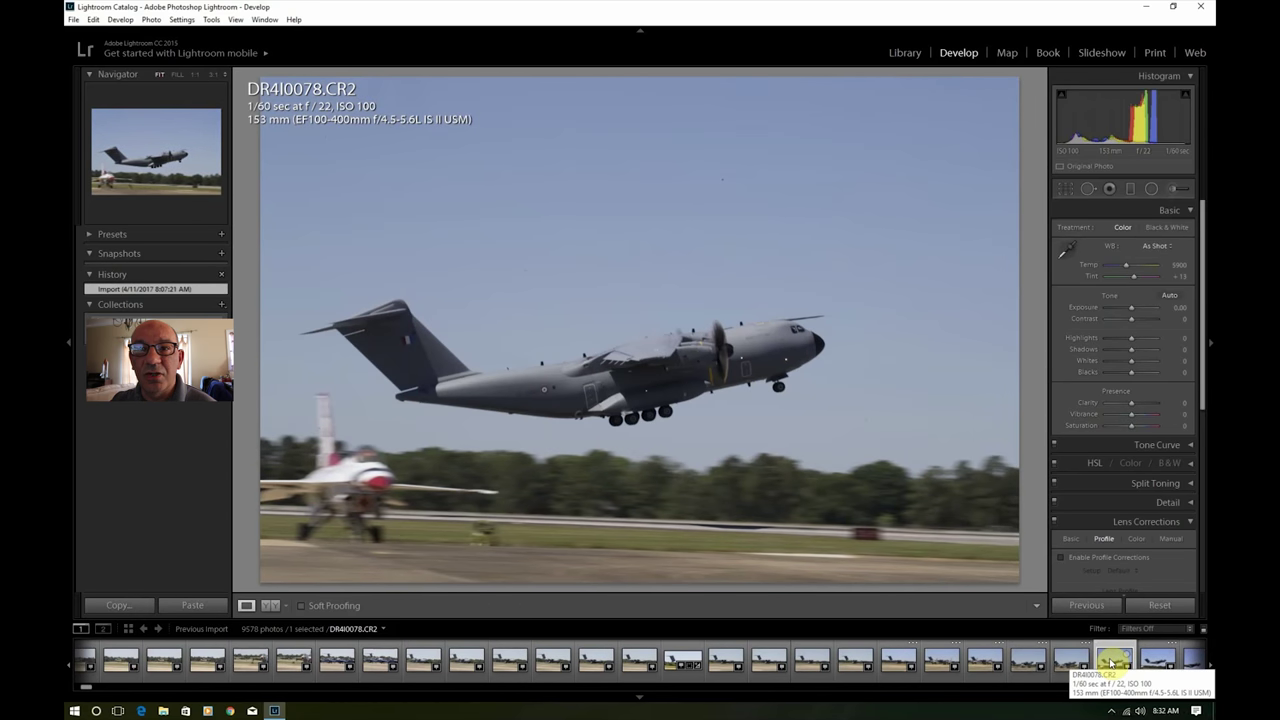
click(767, 358)
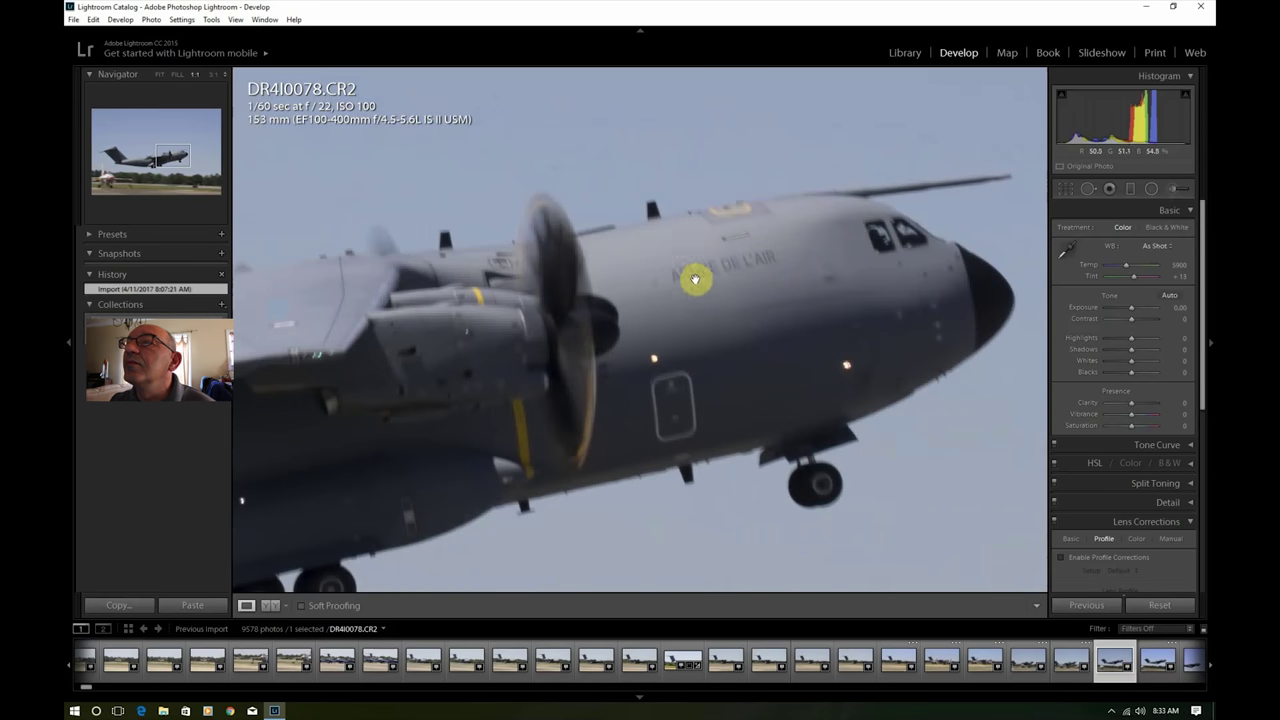
click(158, 76)
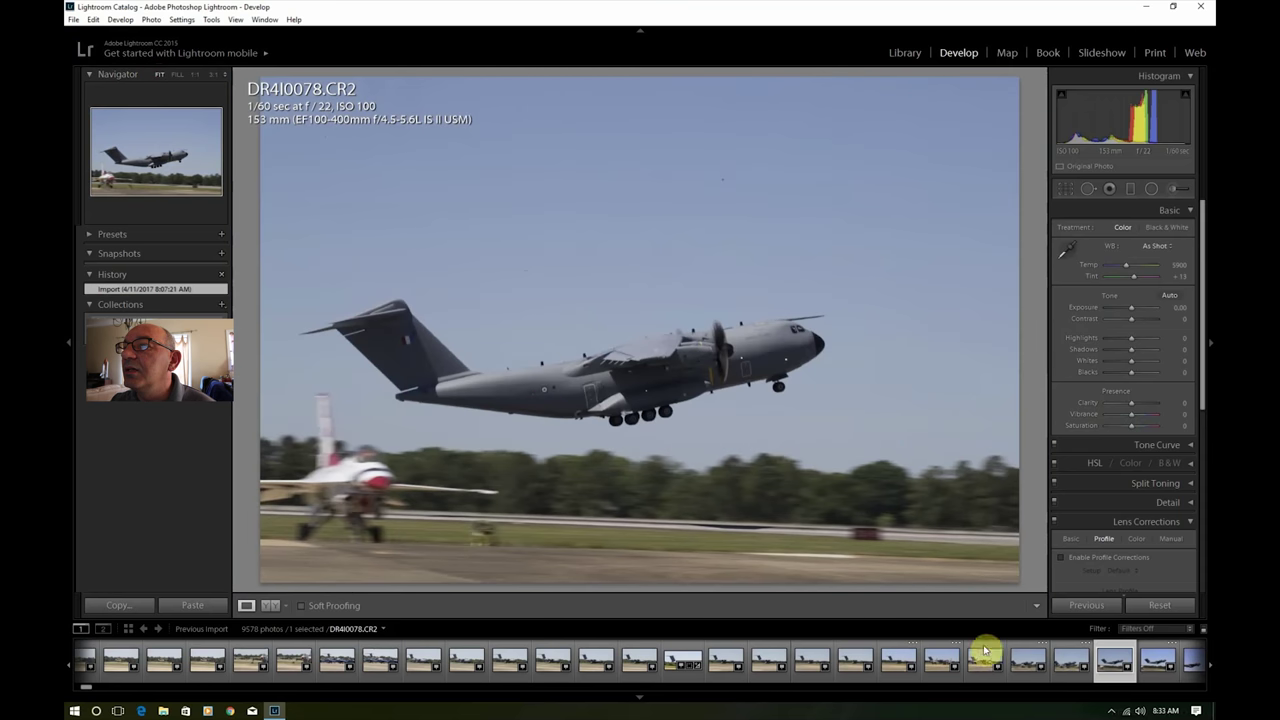
click(723, 353)
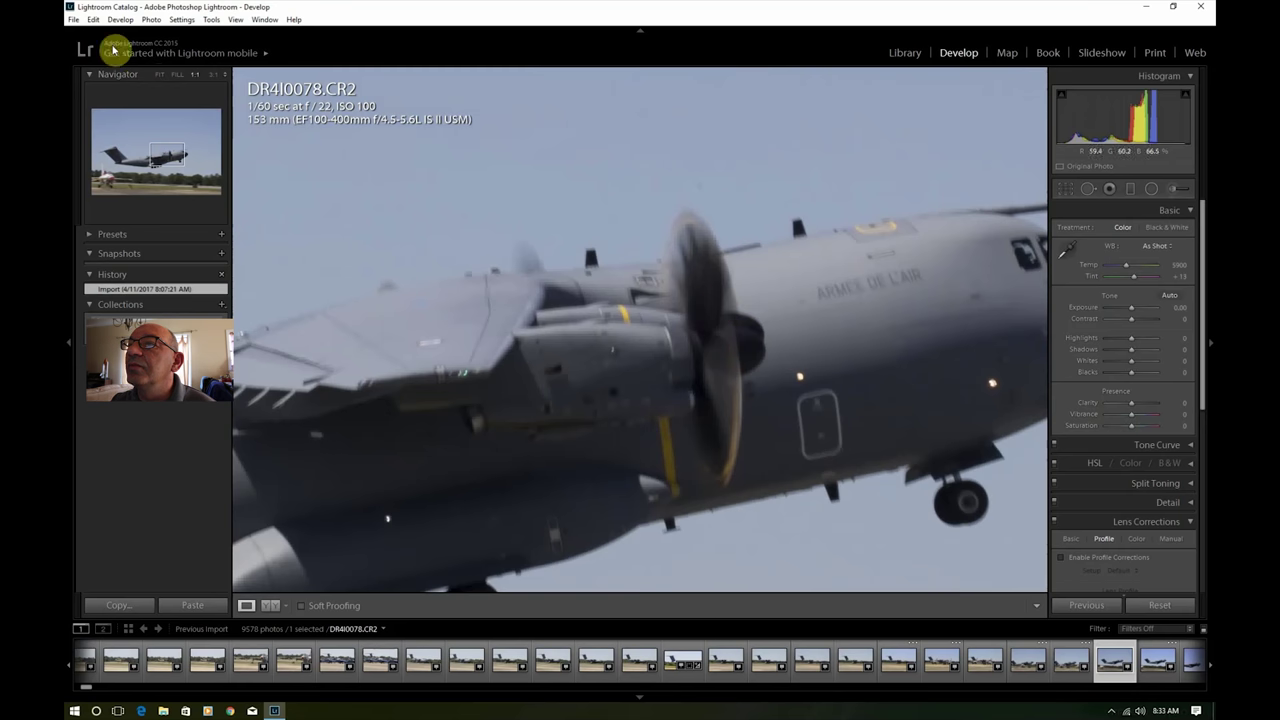
click(162, 77)
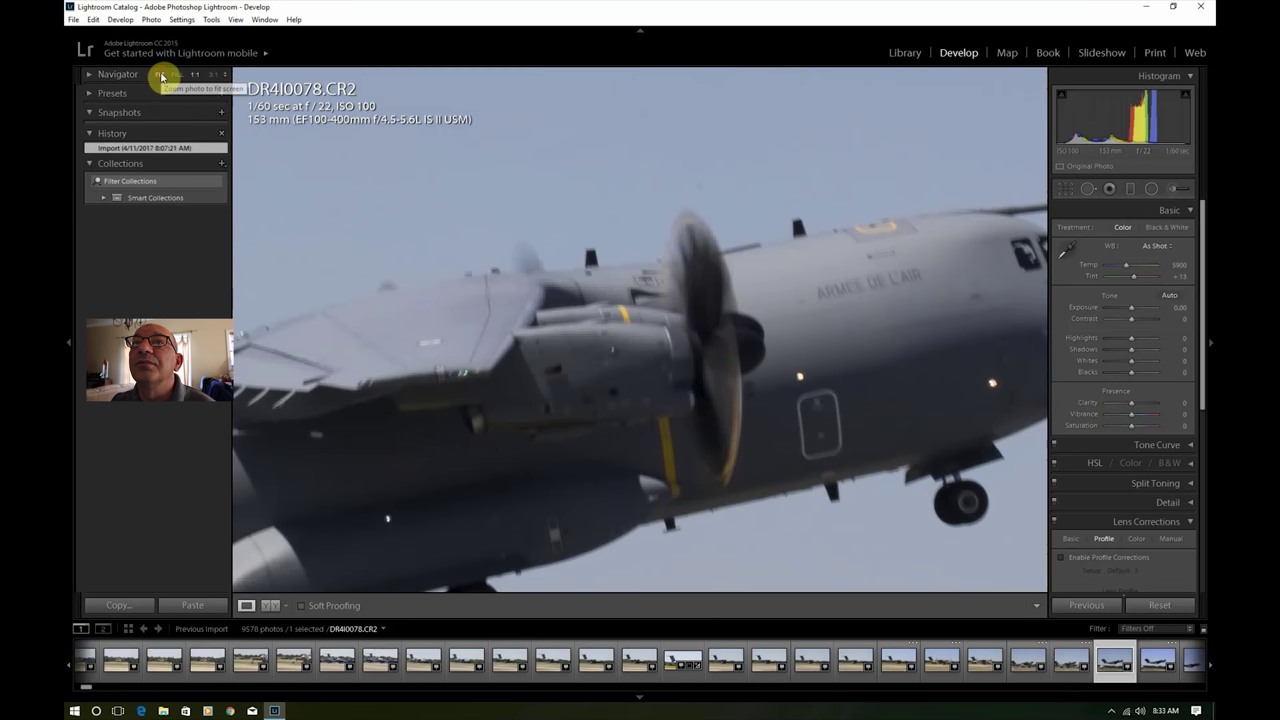
click(162, 77)
click(85, 77)
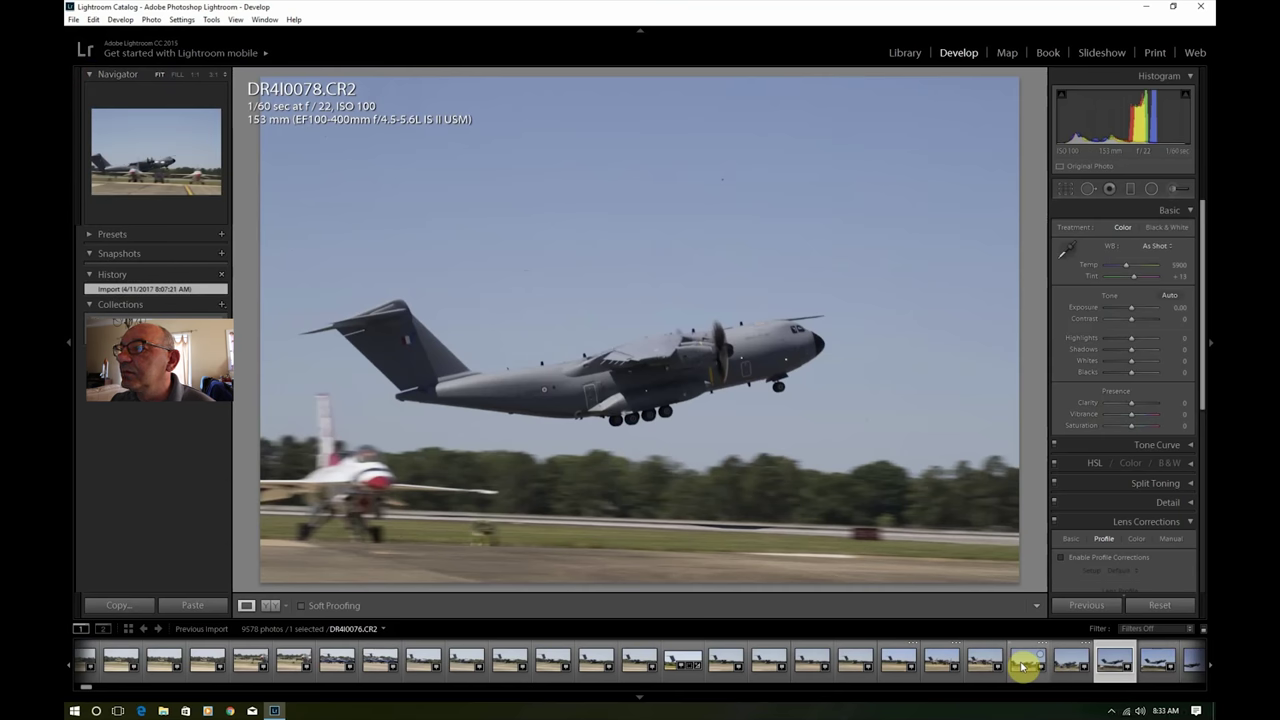
click(1146, 677)
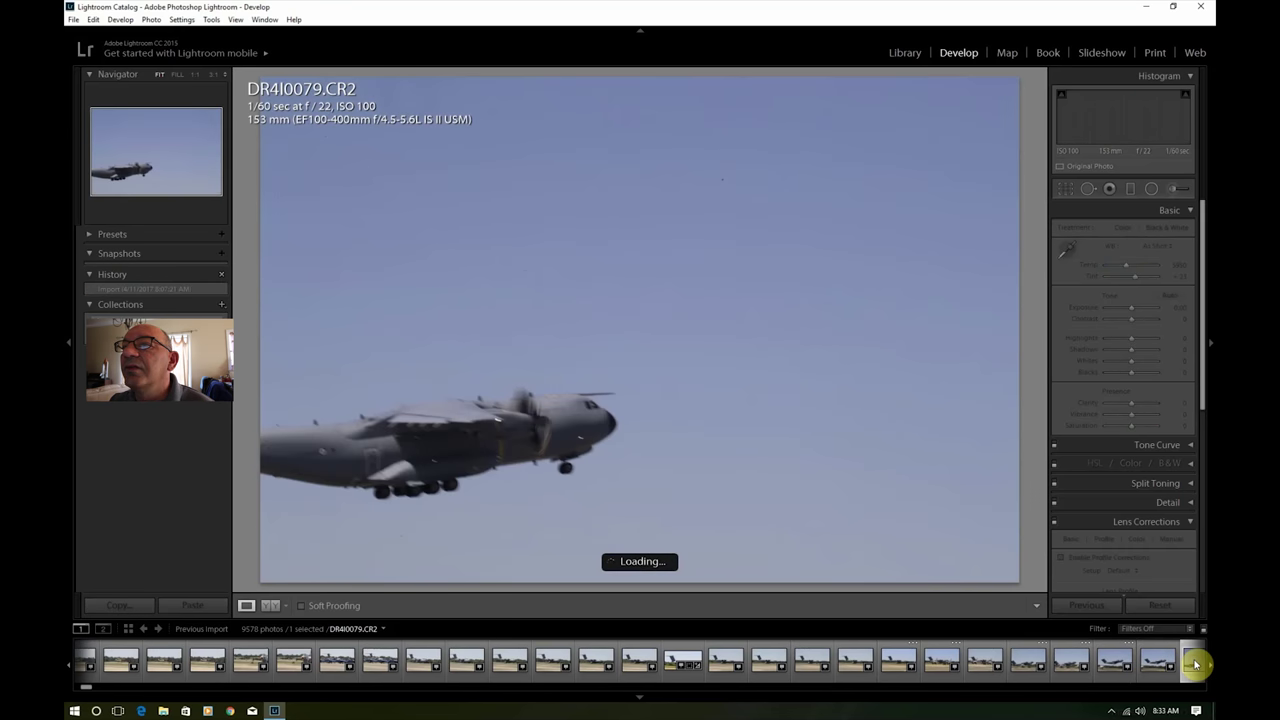
Step: Step through airborne frames DR4I0080, DR4I0082, DR4I0086 and DR4I0089, then scroll the filmstrip onward
click(639, 662)
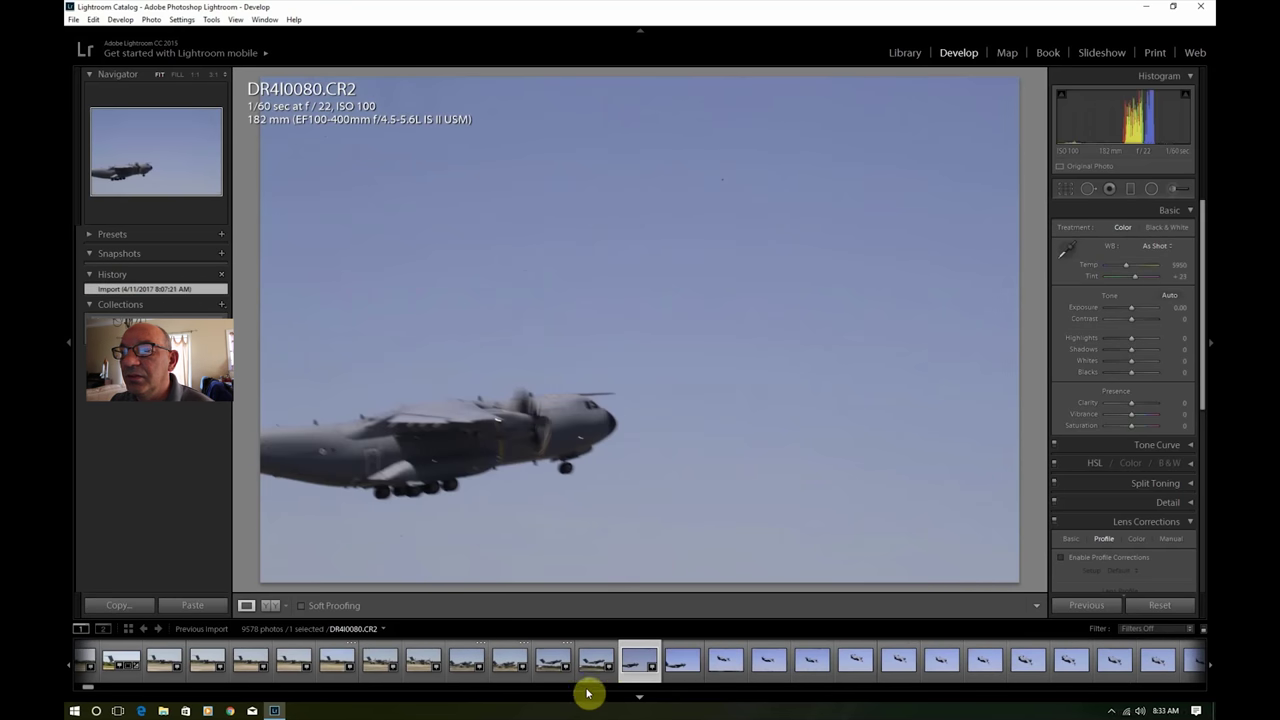
click(722, 660)
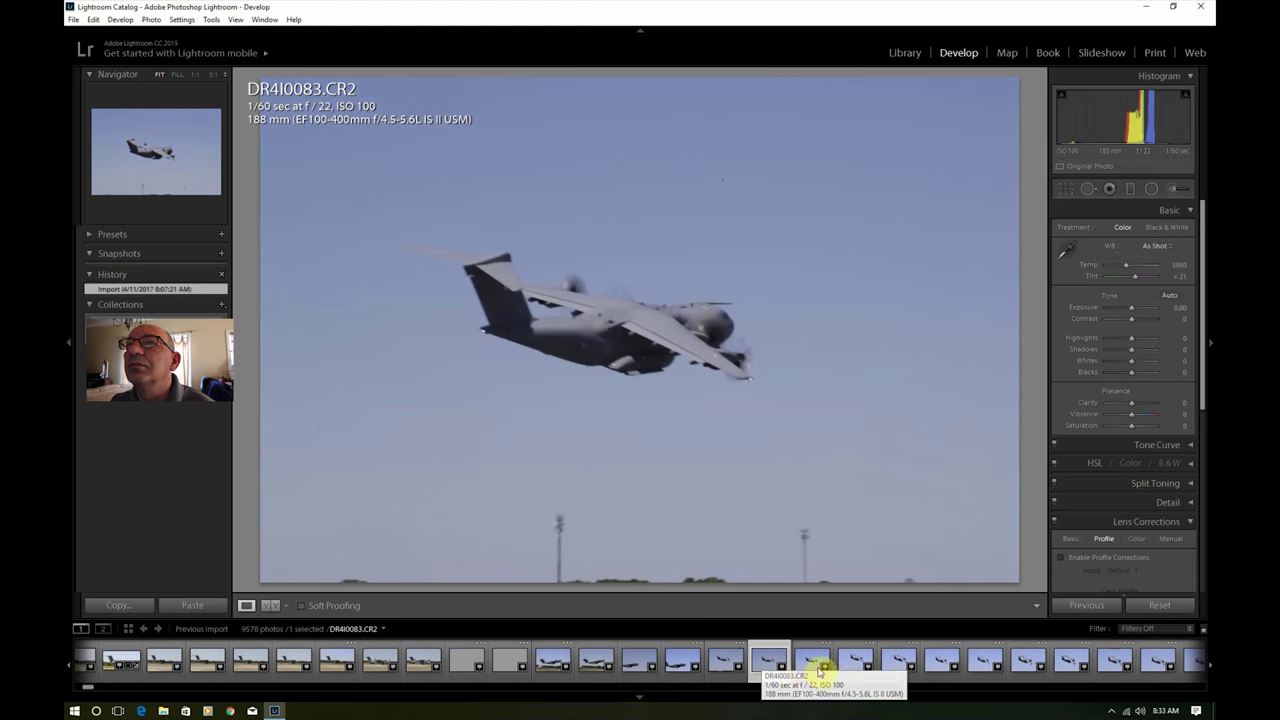
click(900, 667)
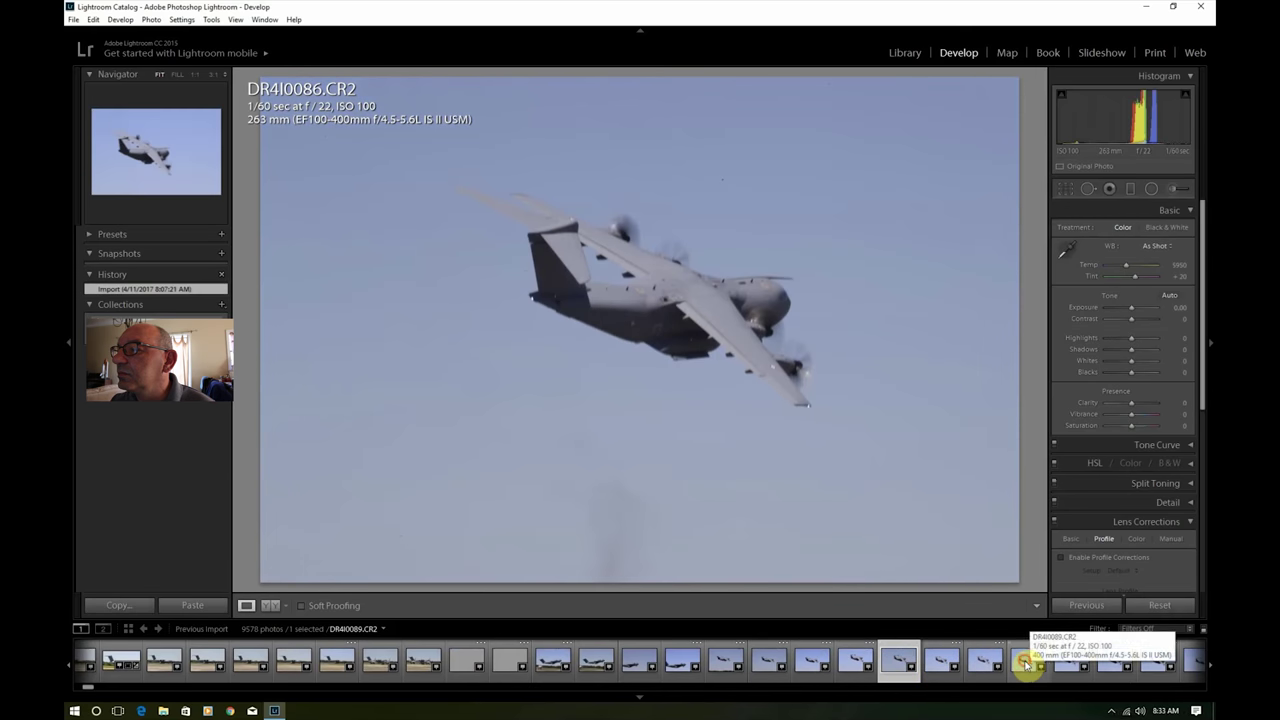
click(1025, 663)
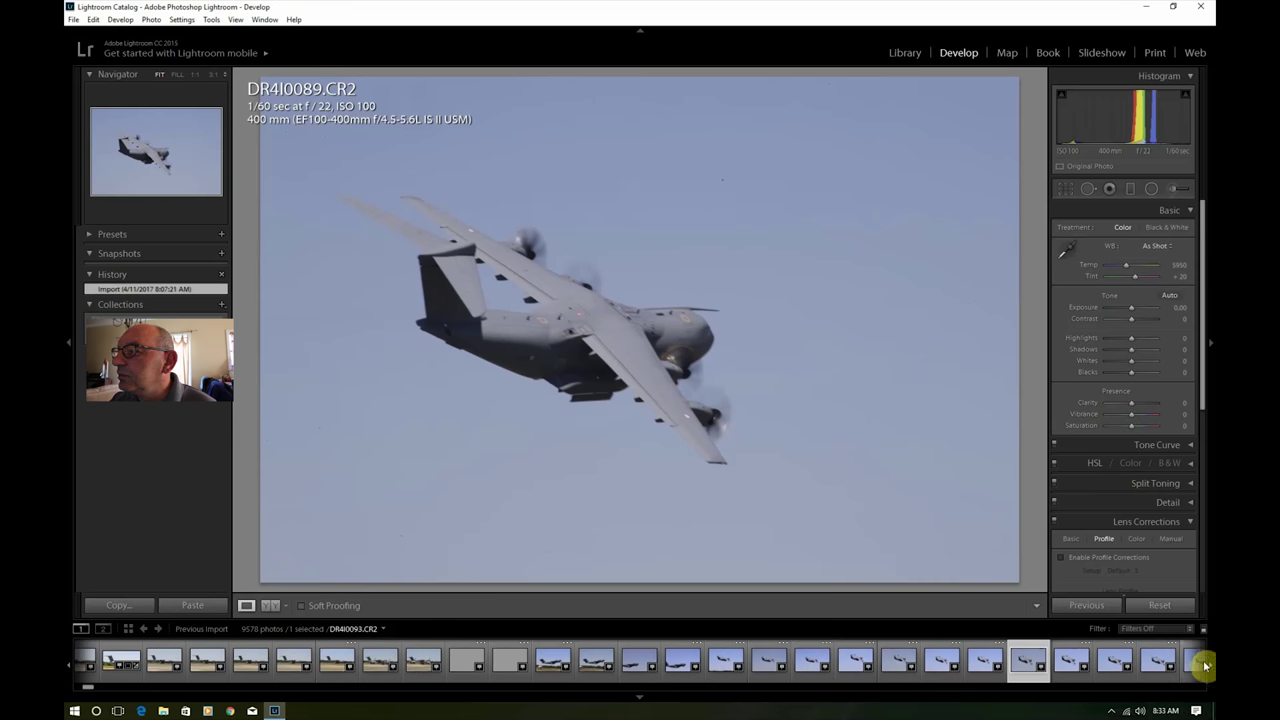
click(1210, 668)
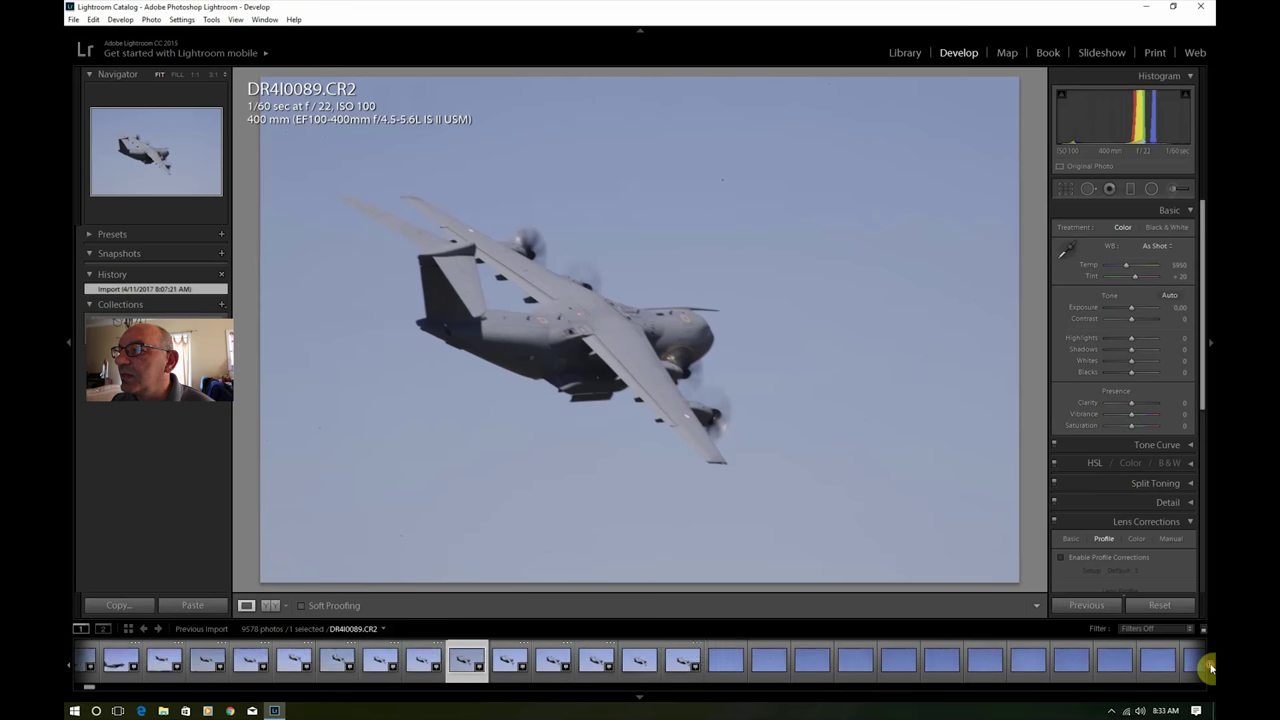
click(1210, 668)
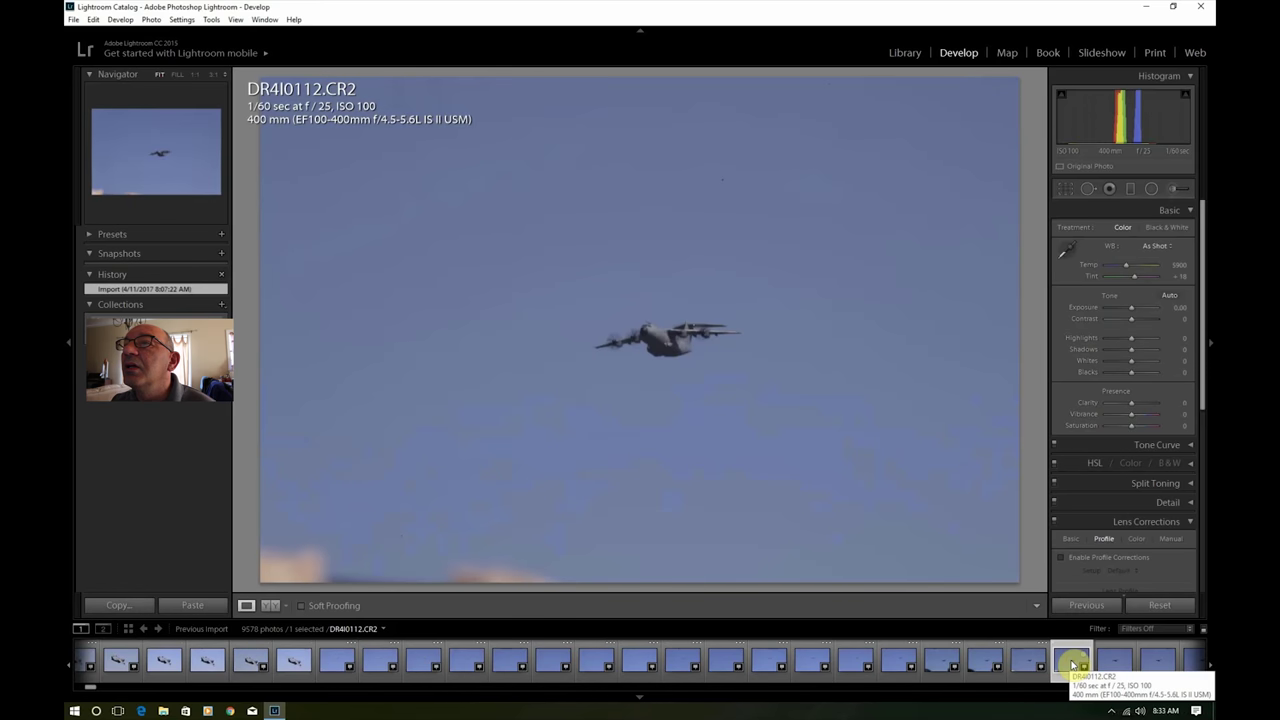
Step: Scroll the filmstrip and view DR4I0118, DR4I0122 and DR4I0125 in turn
click(1208, 668)
drag(1208, 668, 1208, 668)
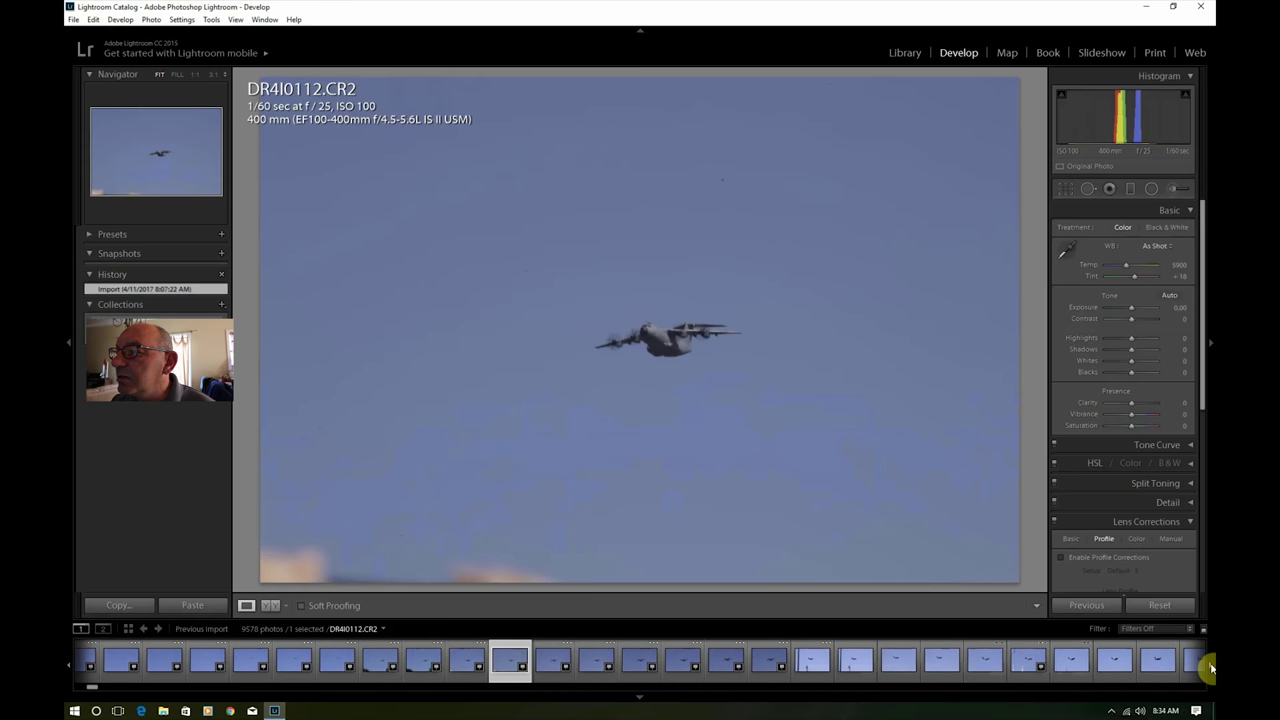
click(769, 660)
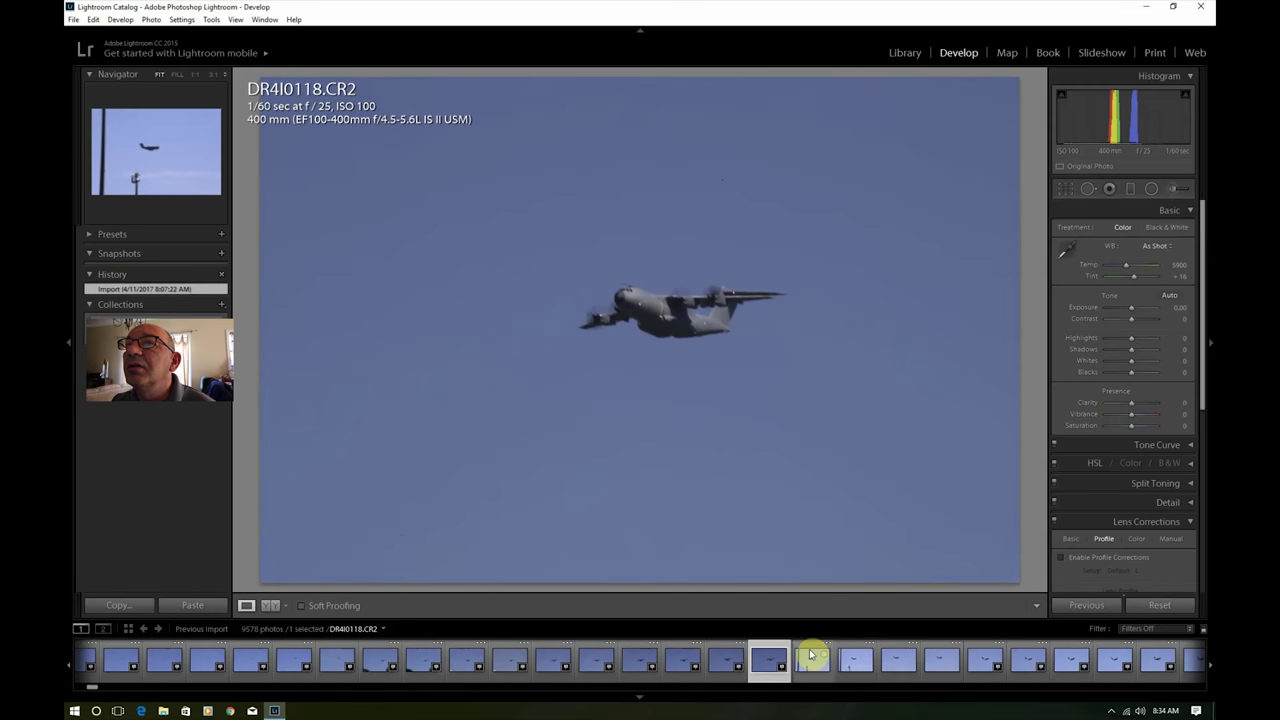
click(941, 660)
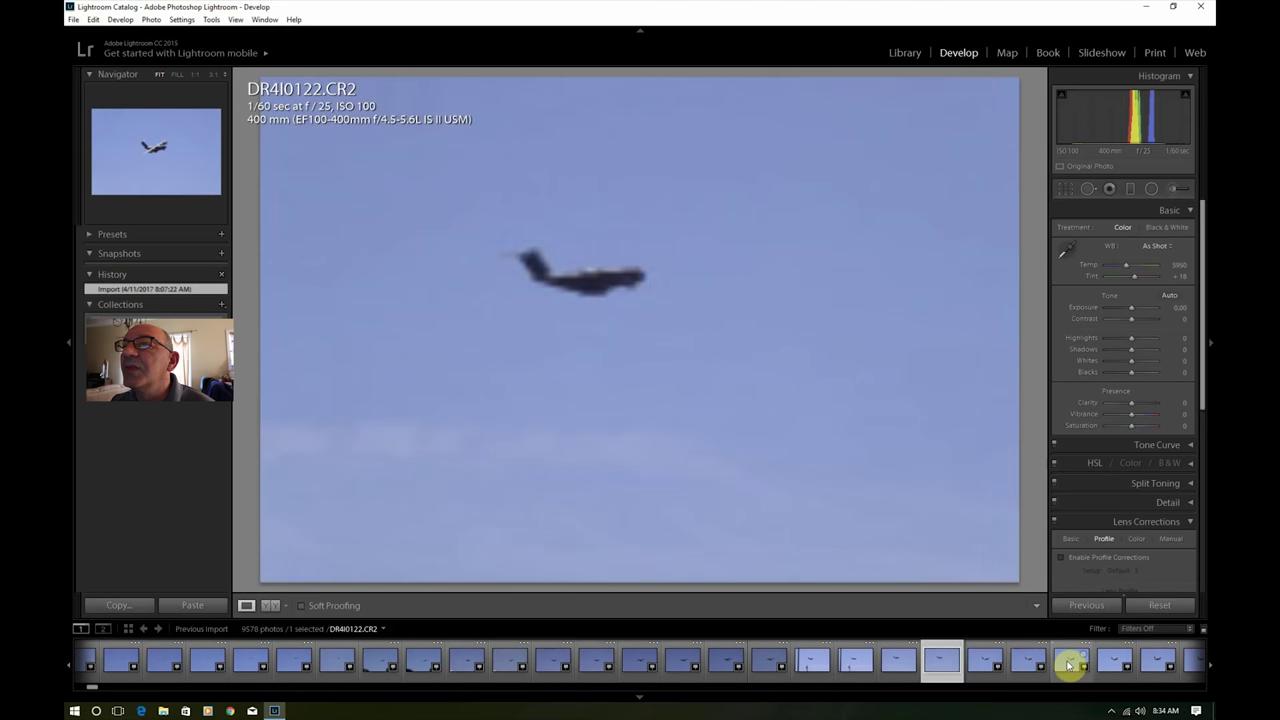
click(1068, 663)
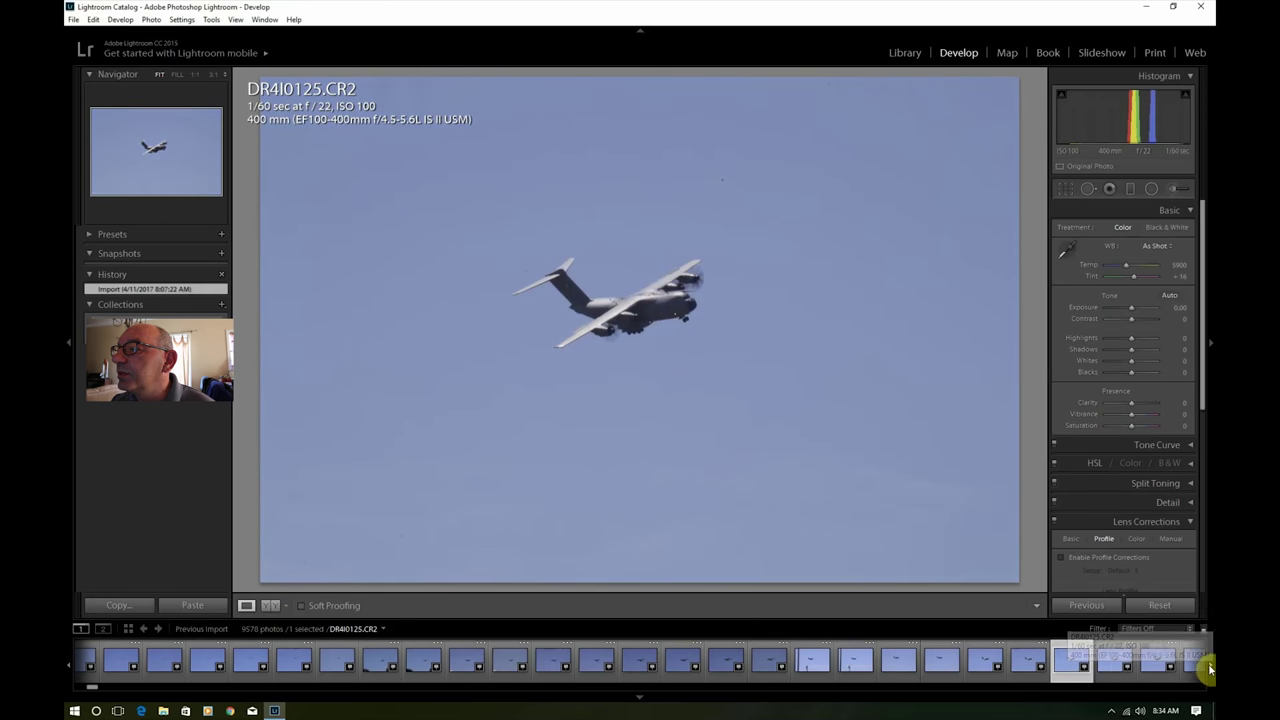
Step: Scroll the filmstrip further along and load the head-on frame DR4I0145
click(1210, 665)
click(1210, 665)
click(1210, 665)
click(1210, 665)
click(1210, 665)
click(1209, 665)
click(1209, 665)
click(1209, 665)
click(1209, 665)
click(1112, 660)
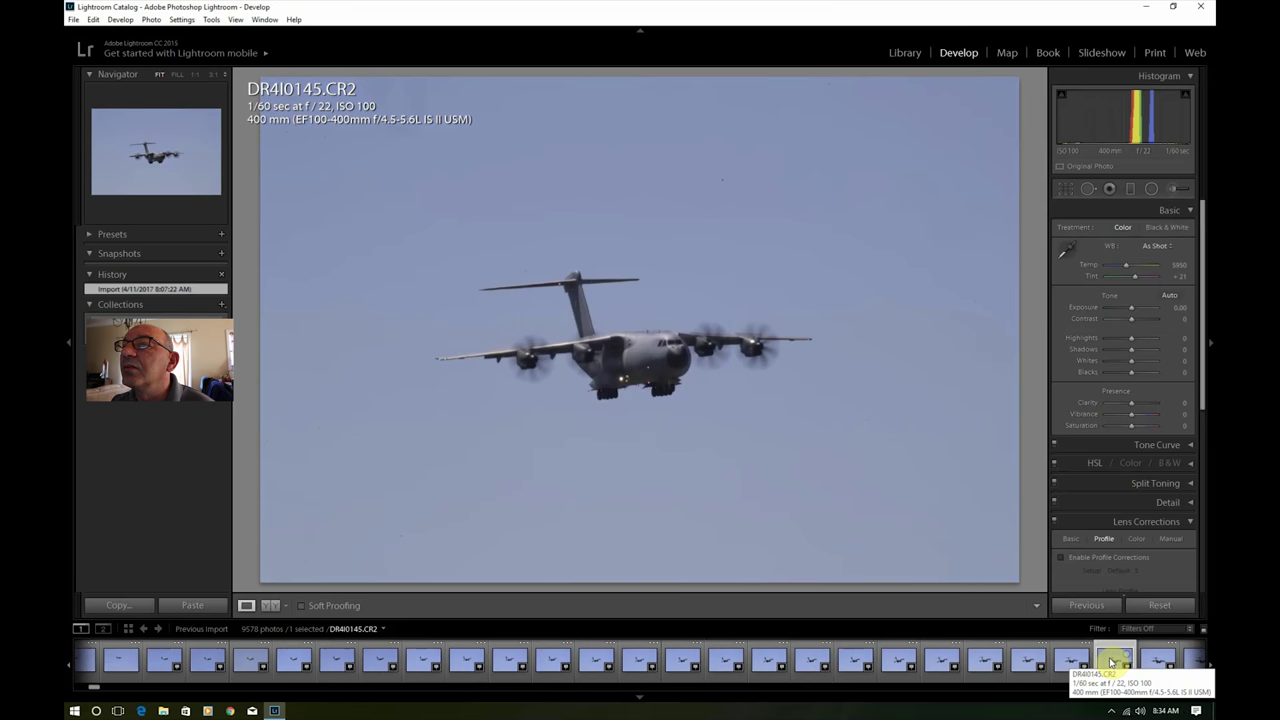
Step: Fit the photo back in view, then move through DR4I0155 and DR4I0162 to DR4I0164
click(670, 362)
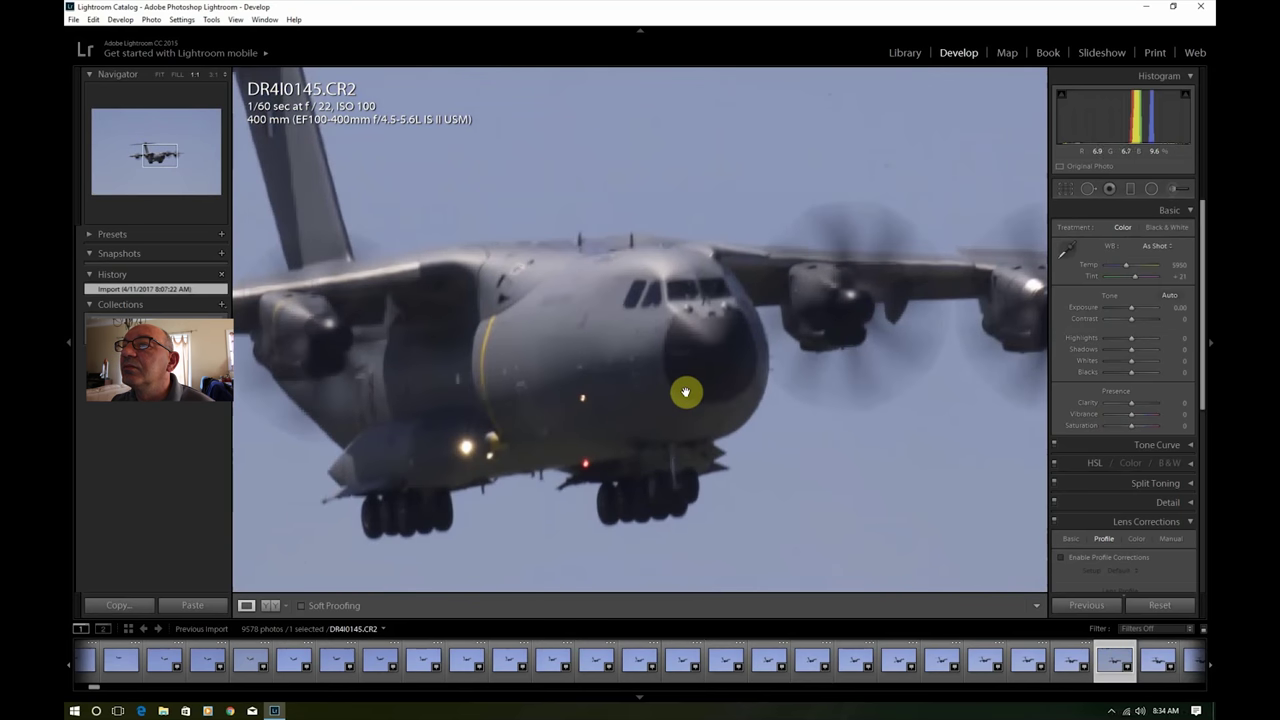
click(160, 75)
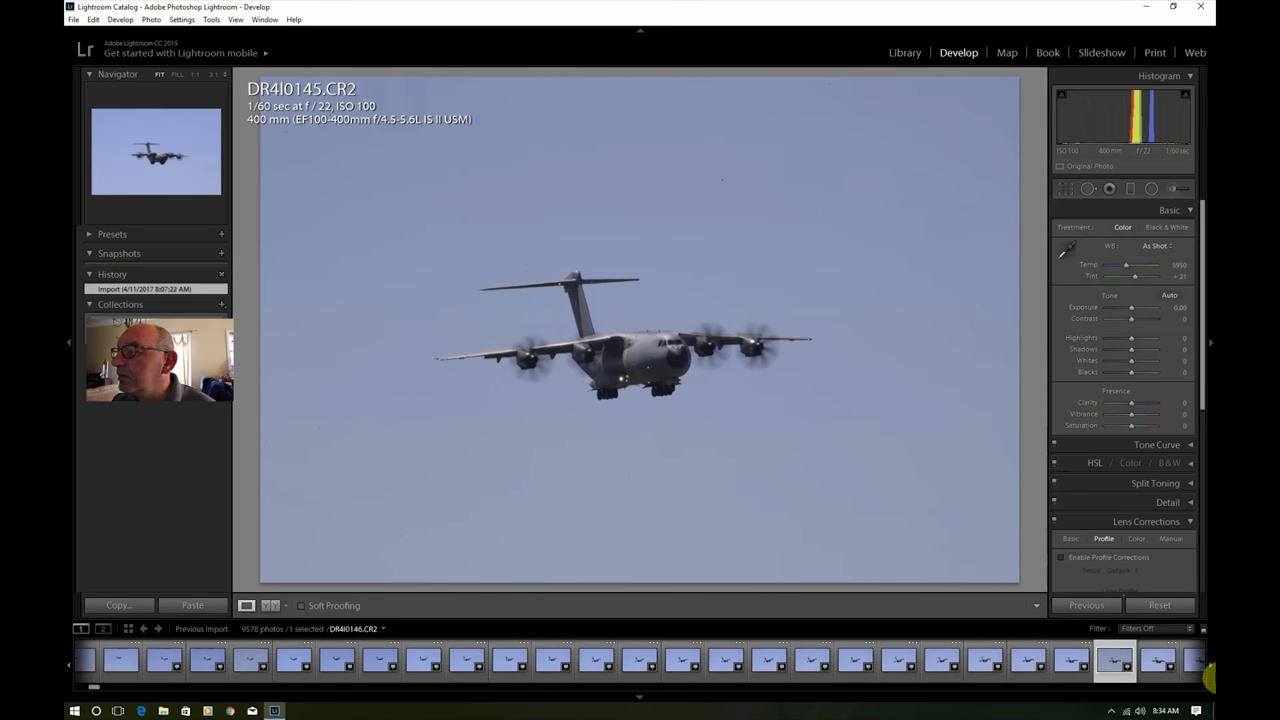
drag(1210, 670, 1211, 670)
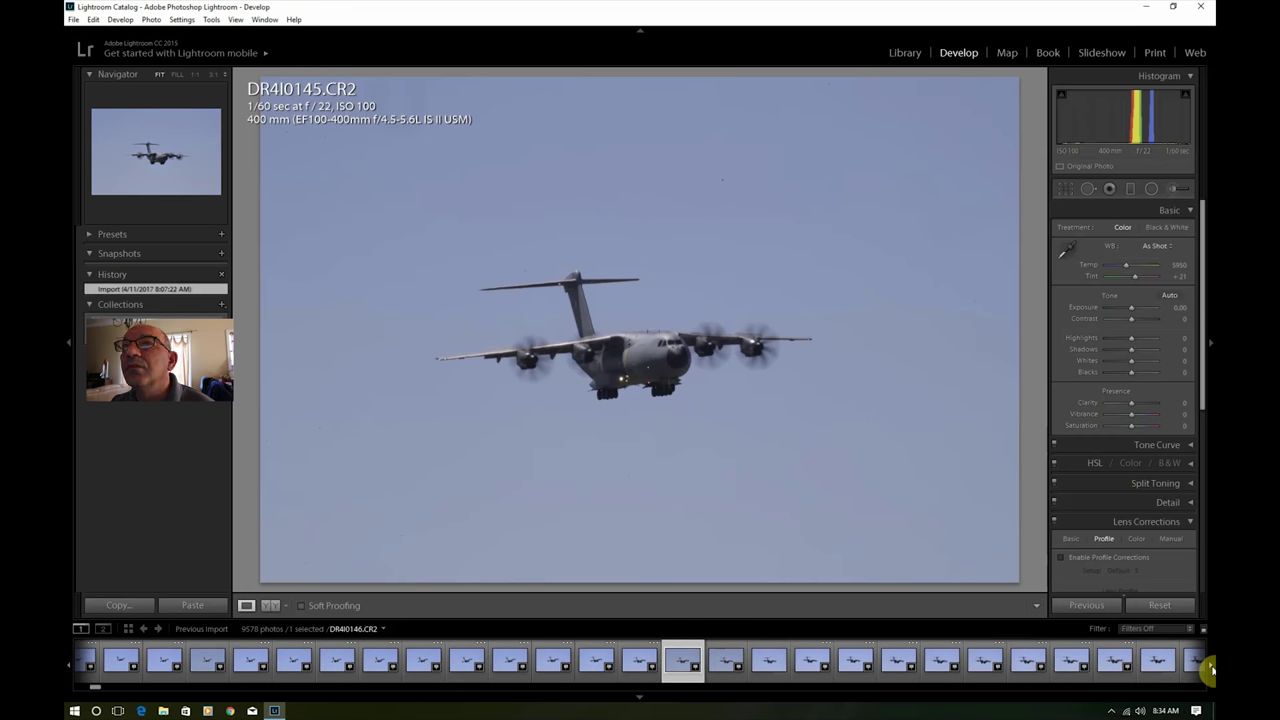
click(1113, 664)
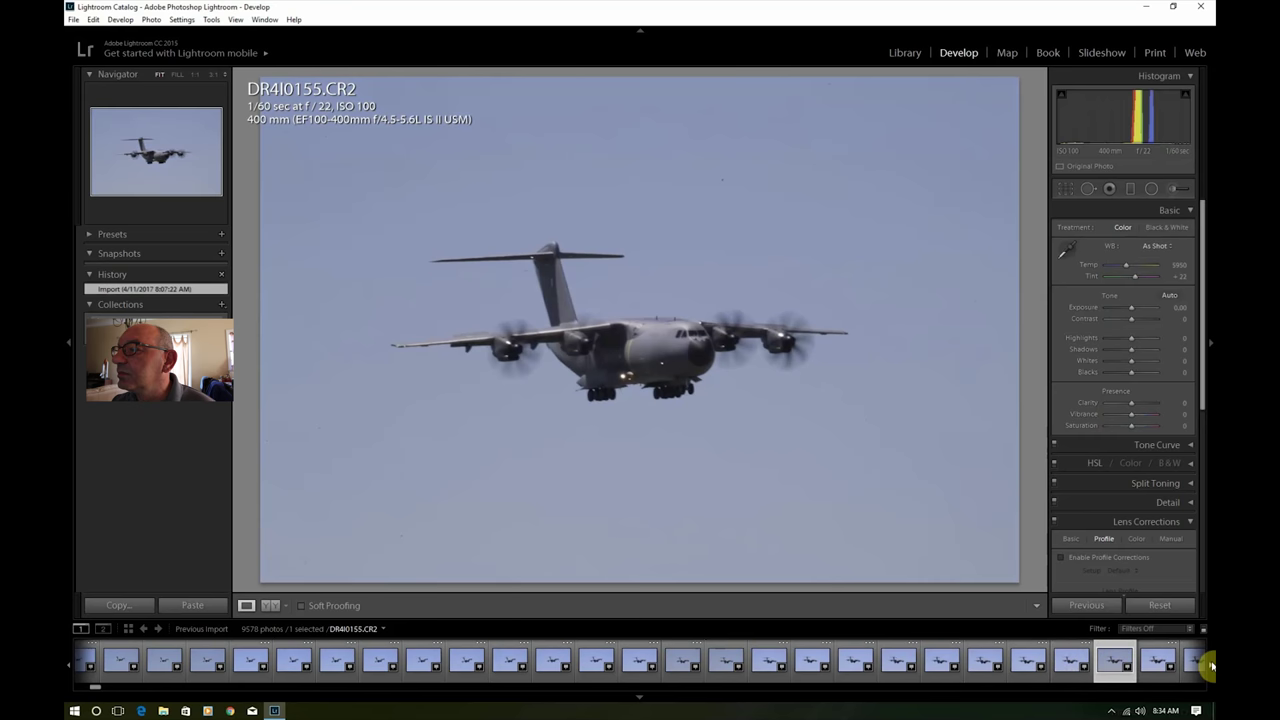
drag(1209, 668, 1206, 664)
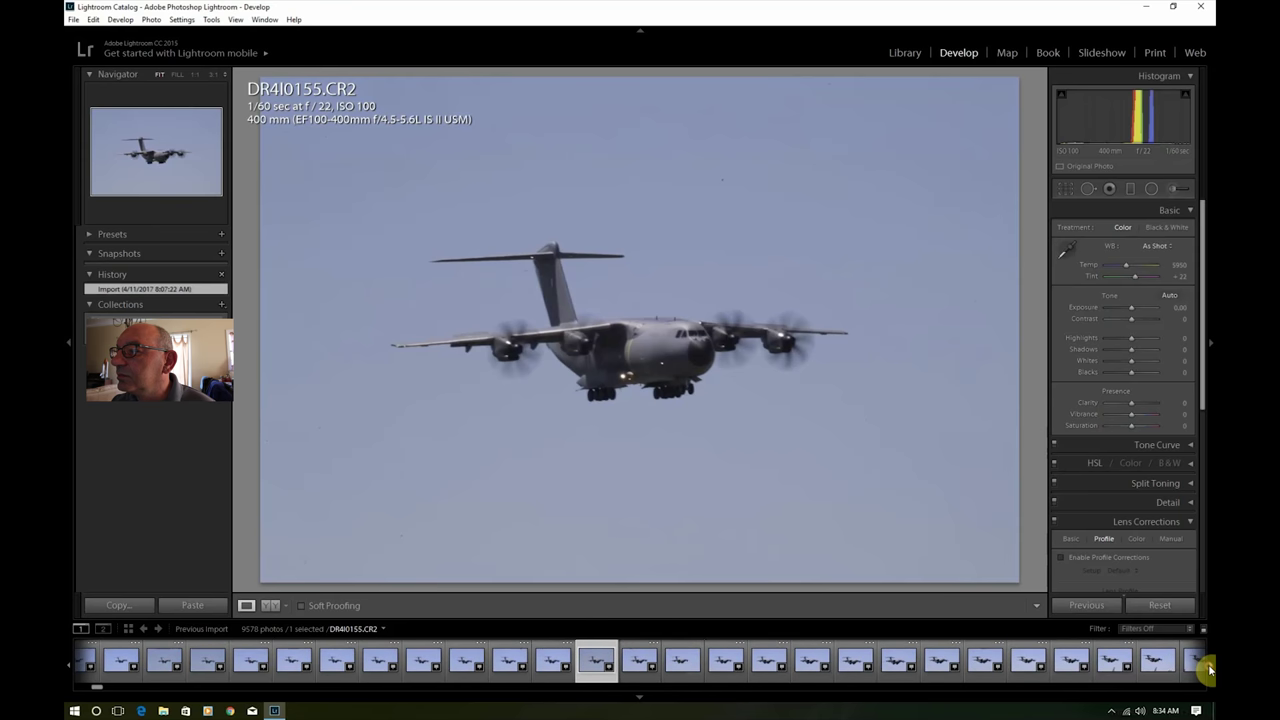
click(898, 657)
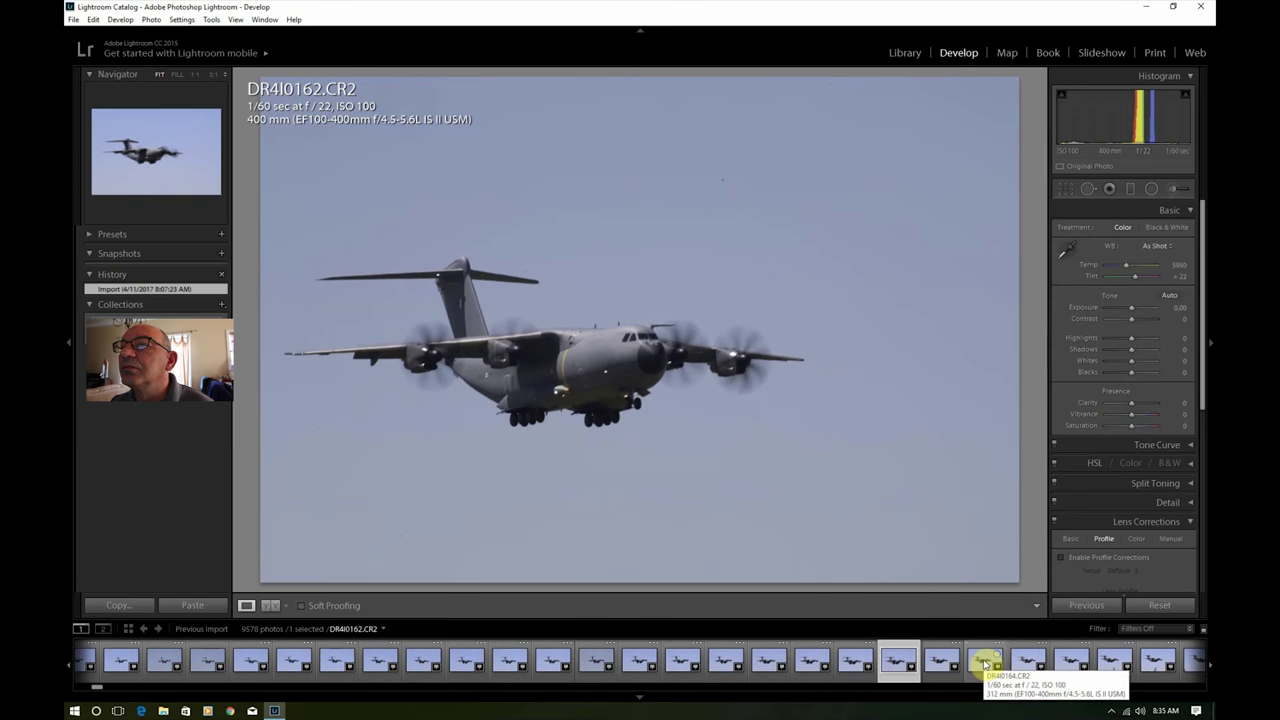
click(985, 663)
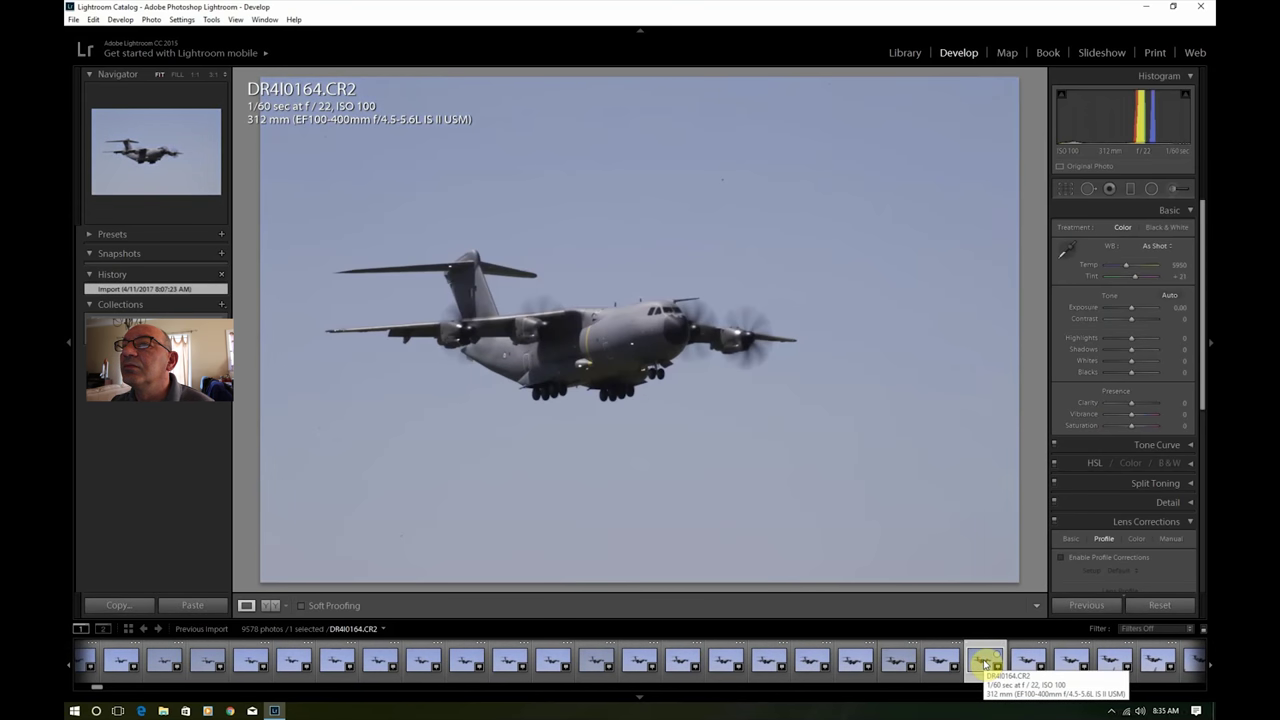
Step: Enable lens profile corrections on DR4I0164 and crop it in tightly around the transport aircraft
click(1076, 563)
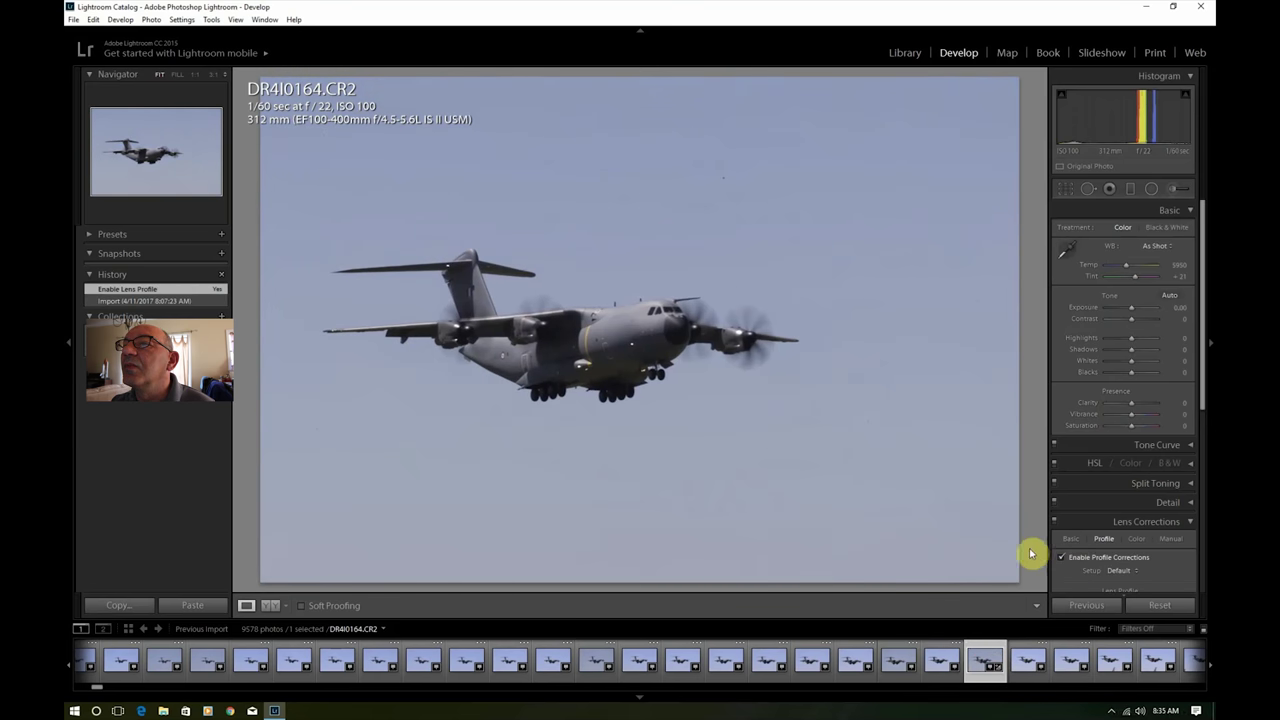
click(1063, 191)
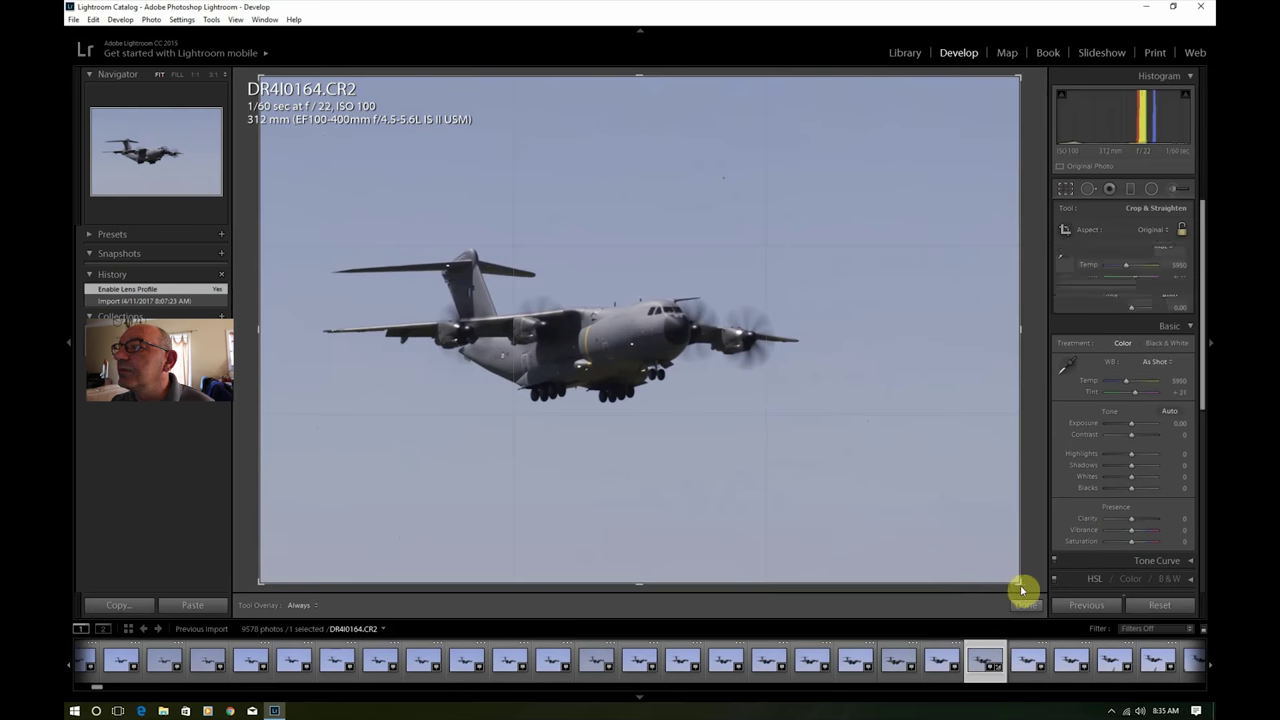
drag(1020, 583, 929, 528)
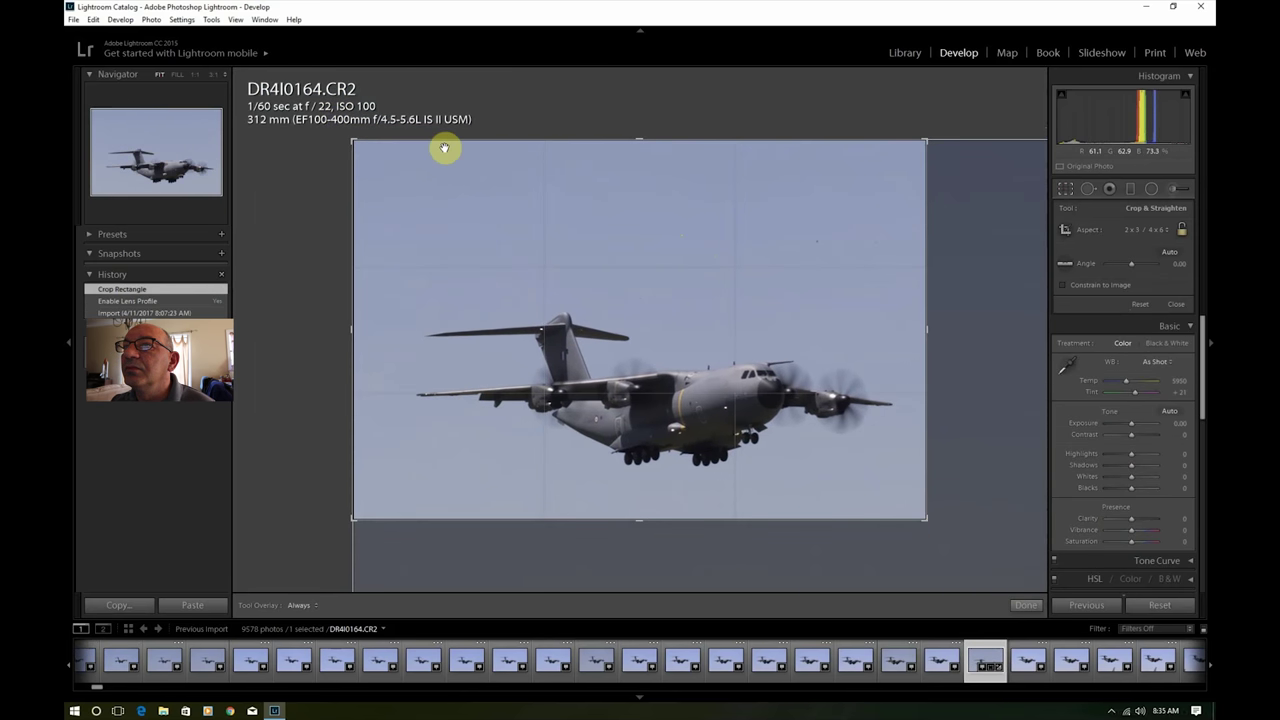
drag(359, 145, 369, 188)
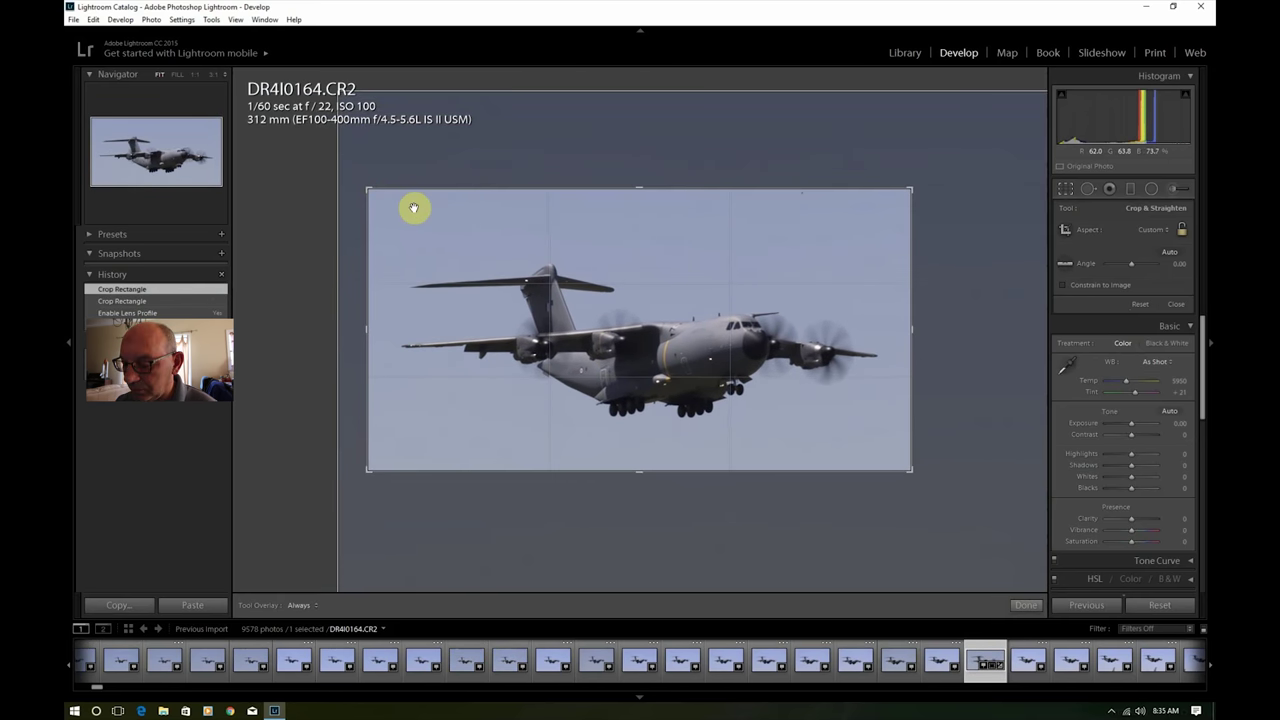
key(Return)
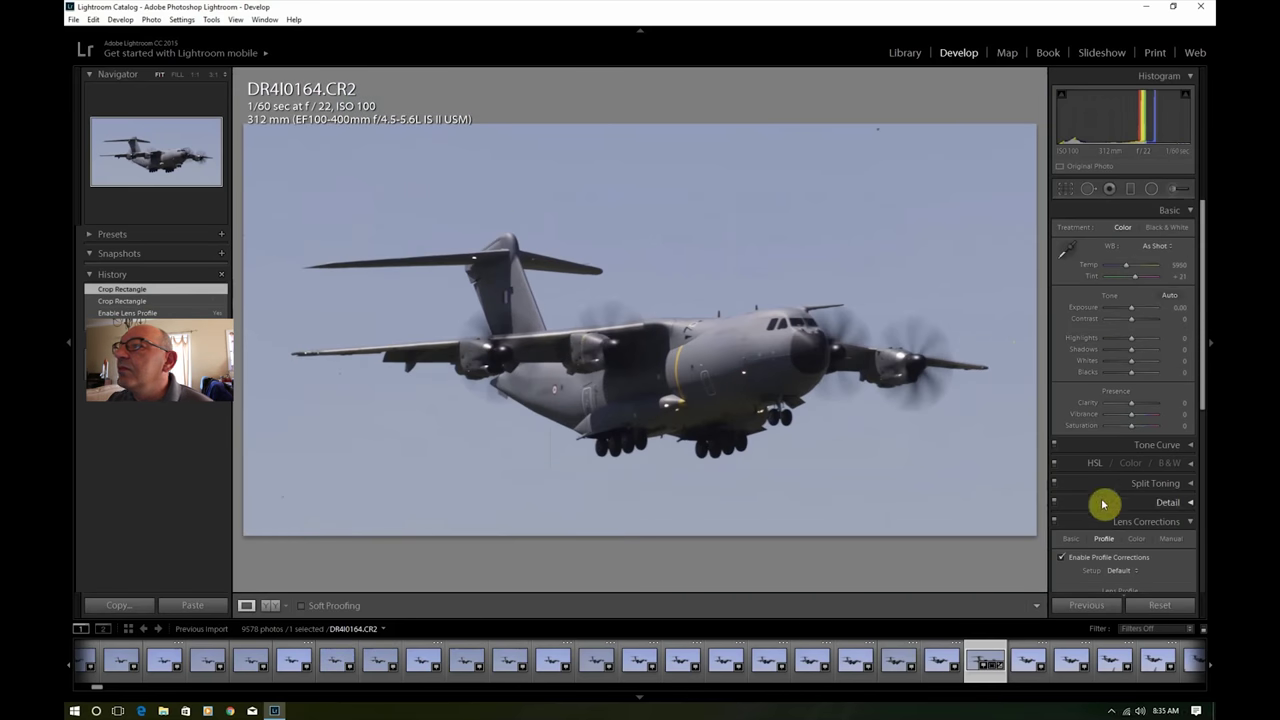
Step: In Basic, set shadows +40, clarity +40, vibrance +24 and saturation +17
drag(1142, 354, 1145, 326)
drag(1143, 409, 1143, 409)
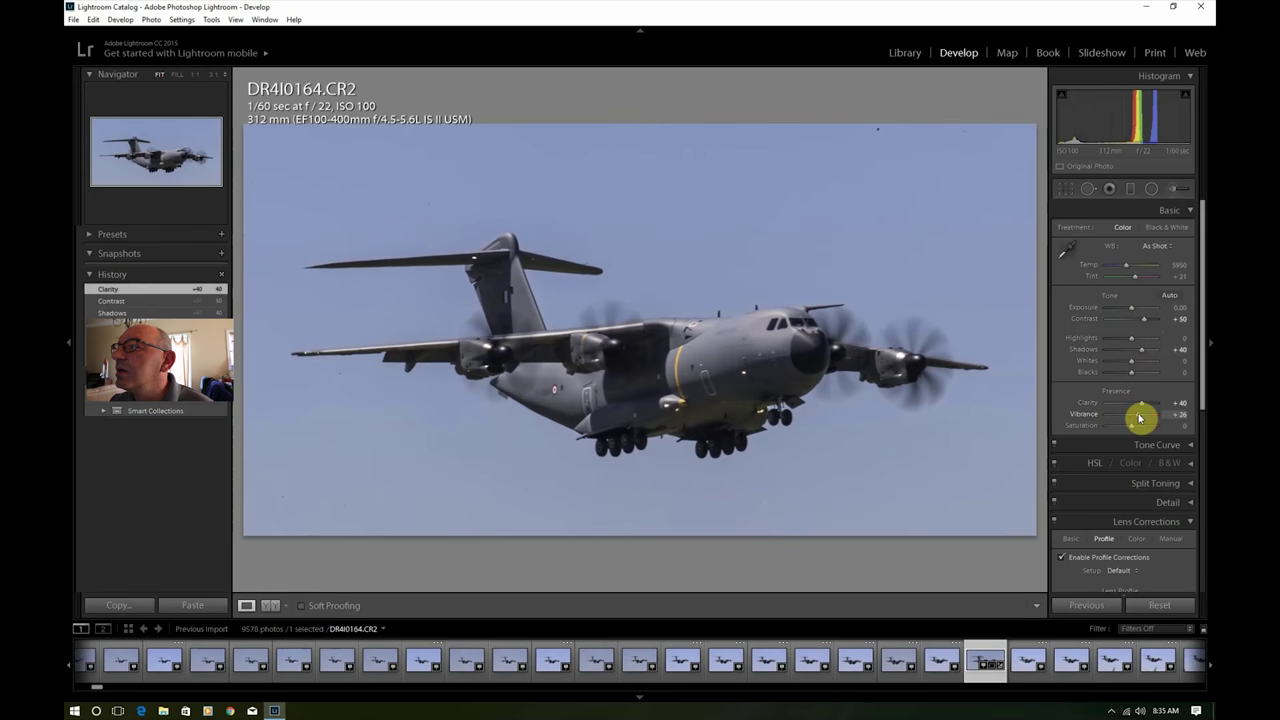
drag(1140, 418, 1137, 418)
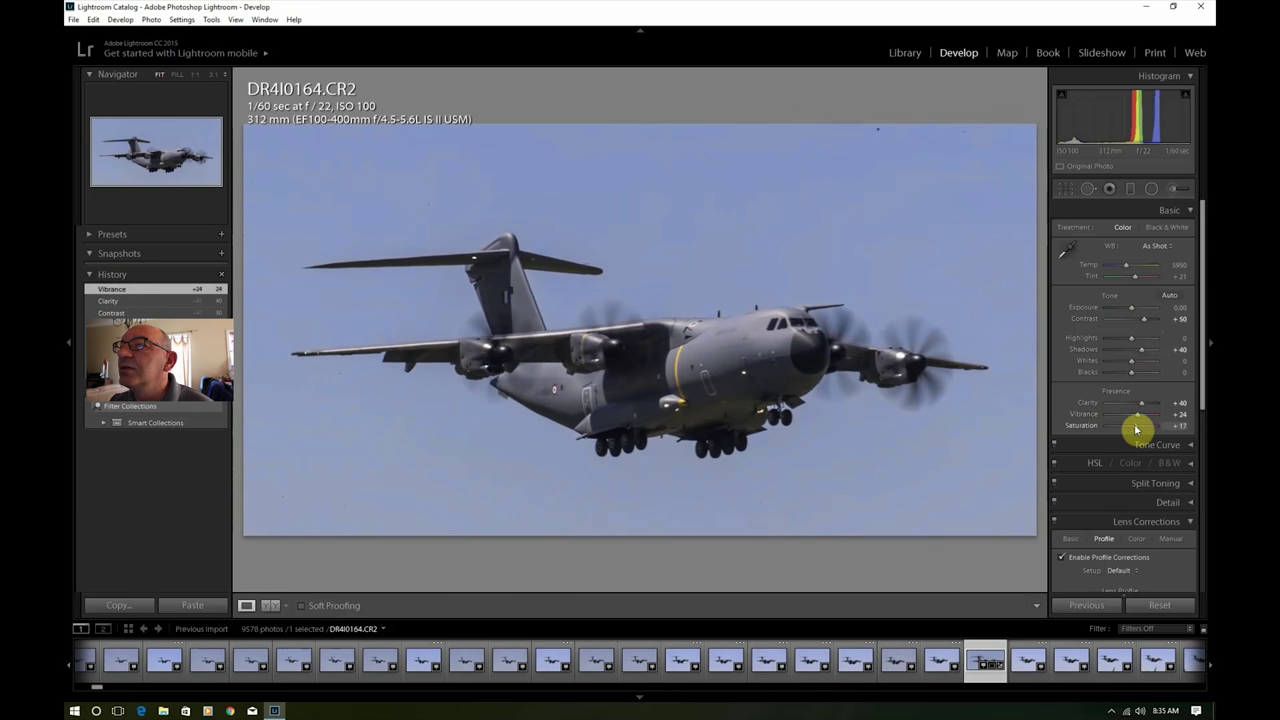
drag(1136, 430, 1136, 430)
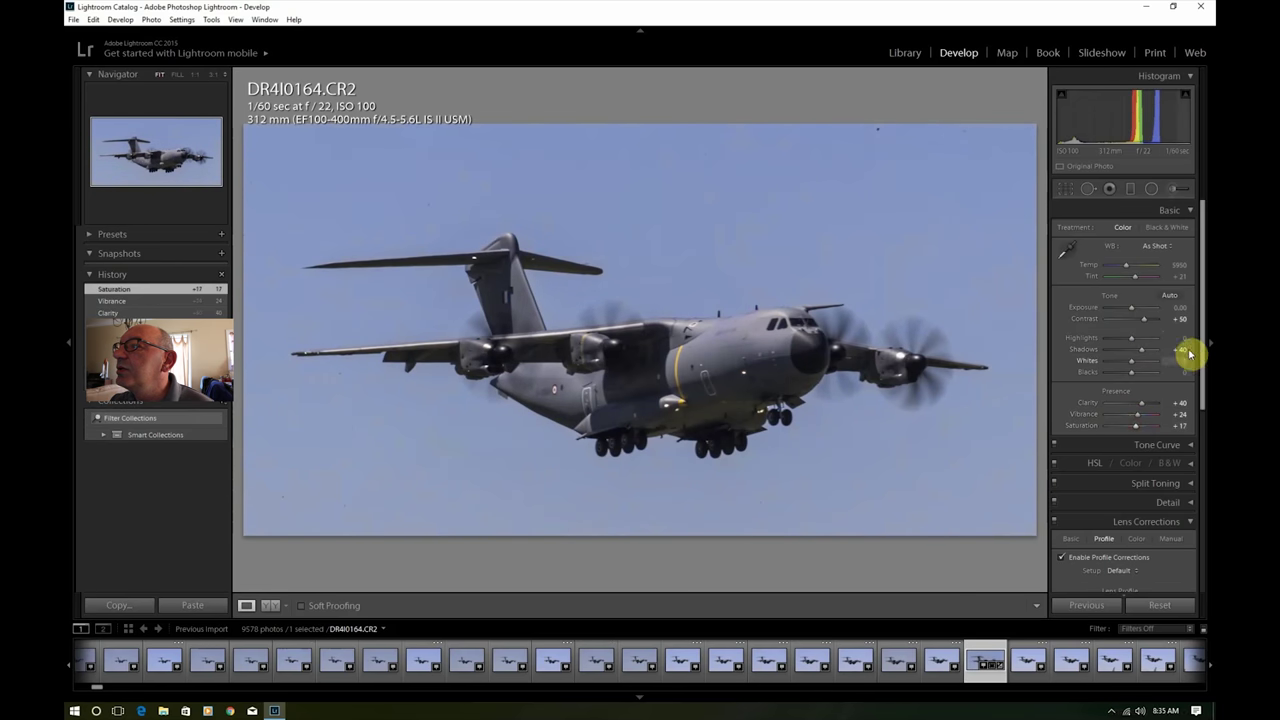
Step: Add a Dehaze amount of +33 in the Effects panel
drag(1202, 345, 1200, 527)
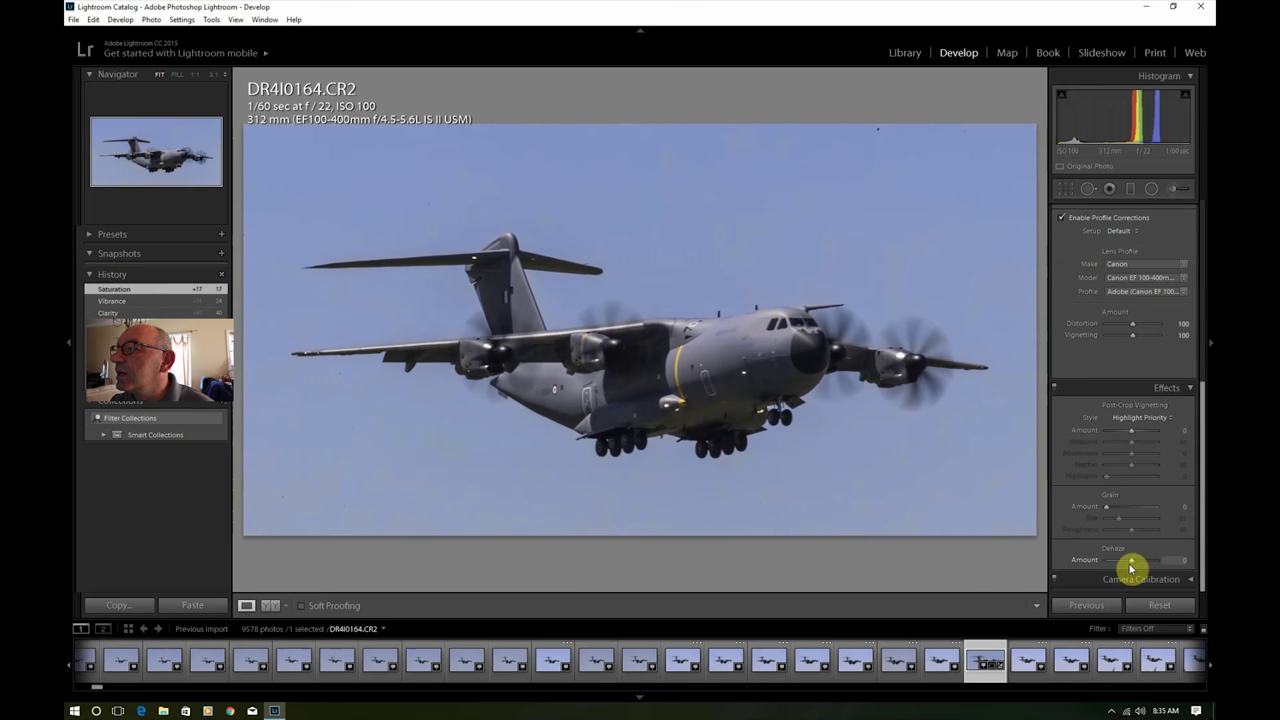
drag(1143, 566, 1144, 566)
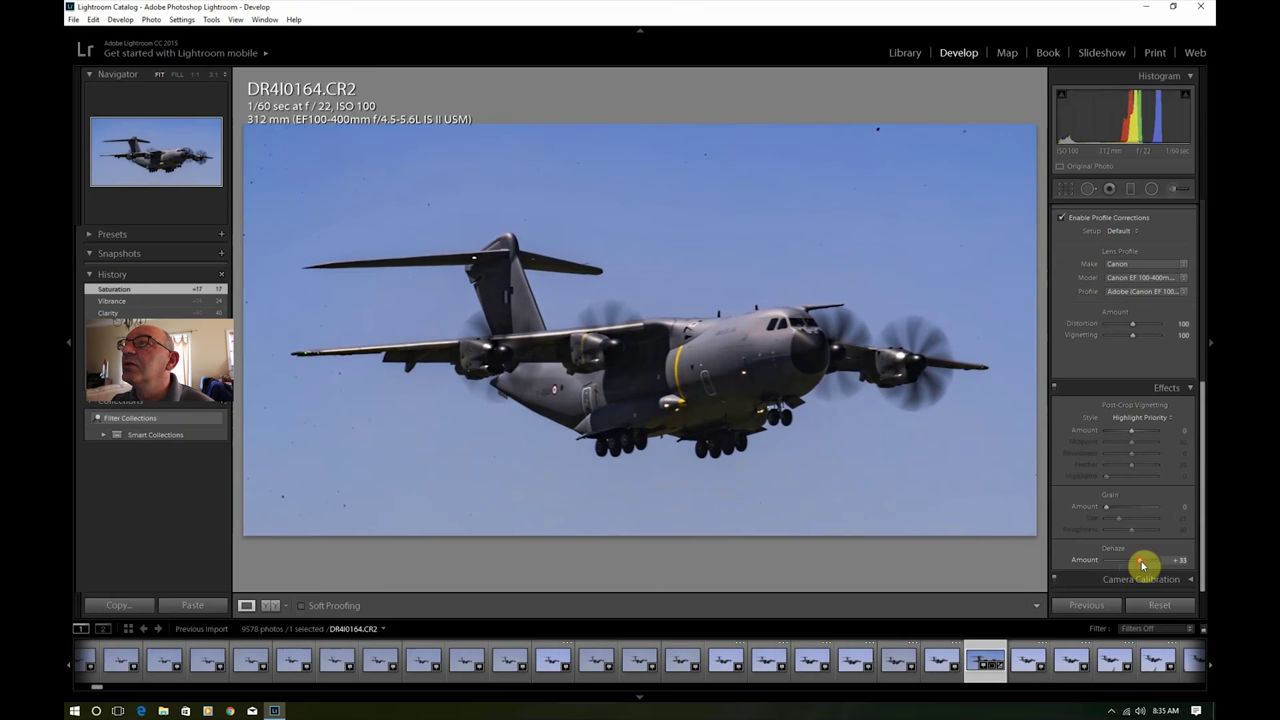
drag(1142, 565, 1141, 563)
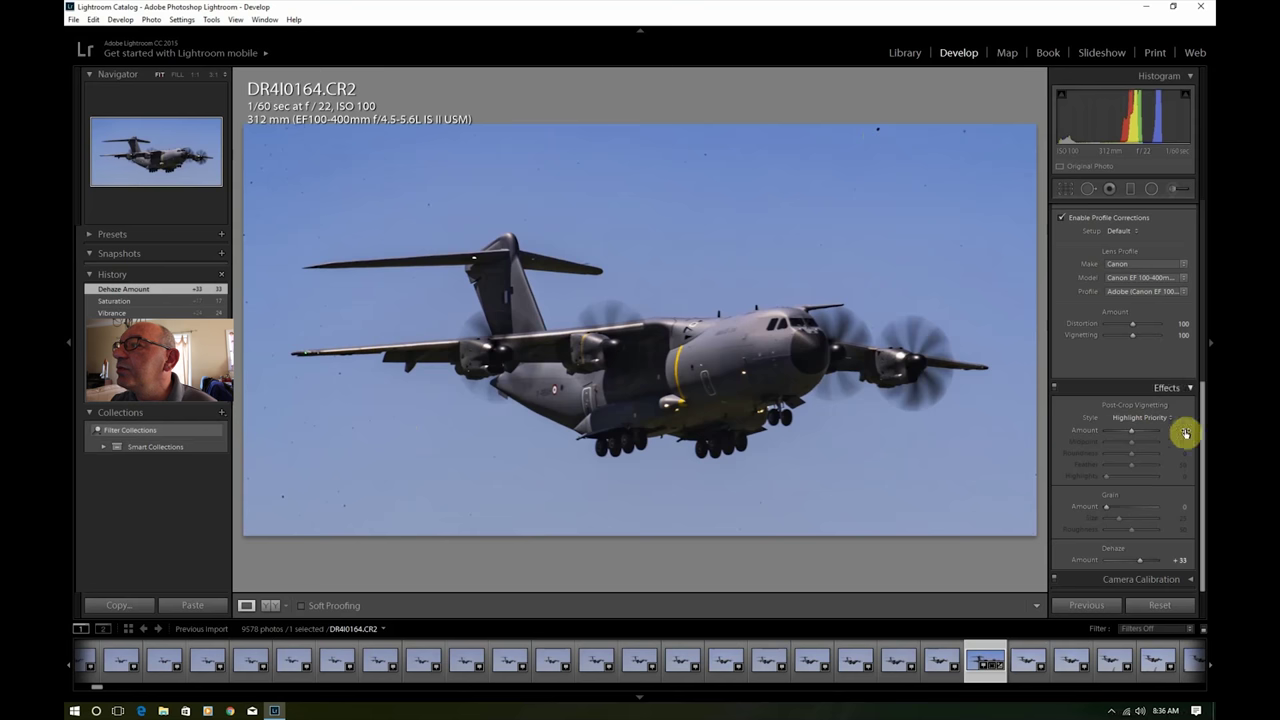
Step: Trim extra sky off the top of the crop and raise exposure to +0.48
drag(1203, 443, 1200, 257)
click(1066, 188)
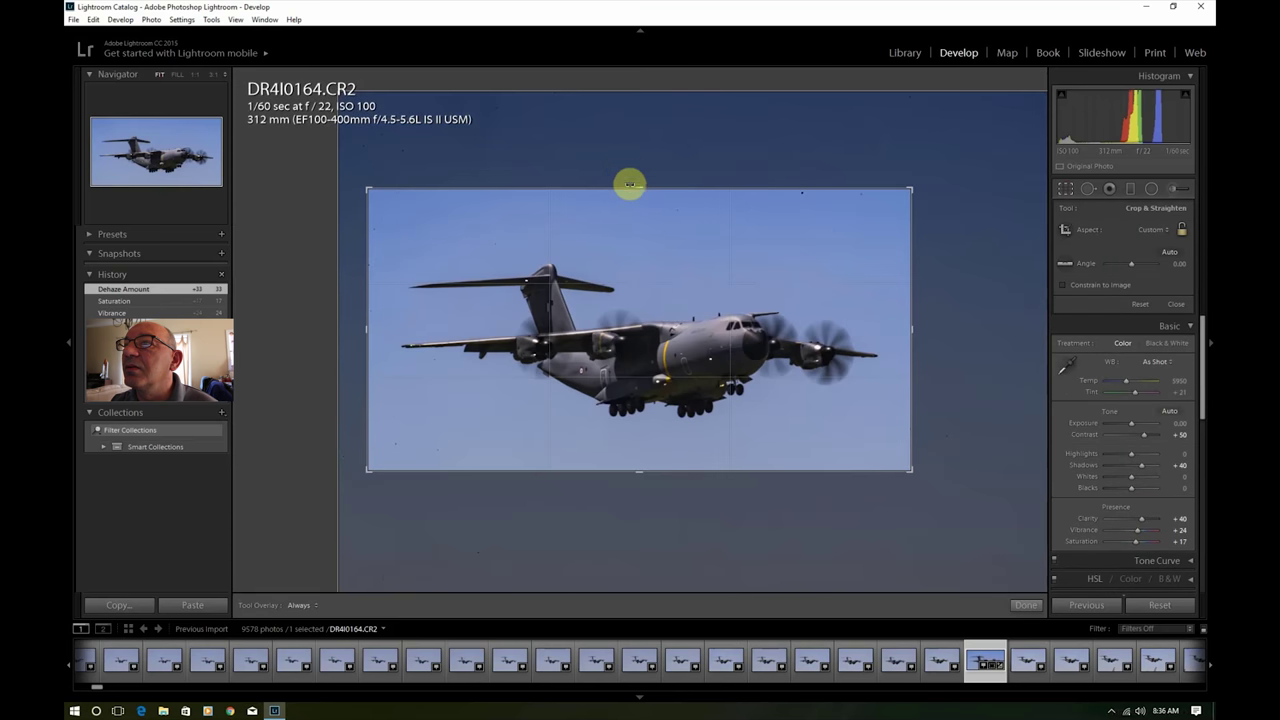
drag(630, 184, 637, 200)
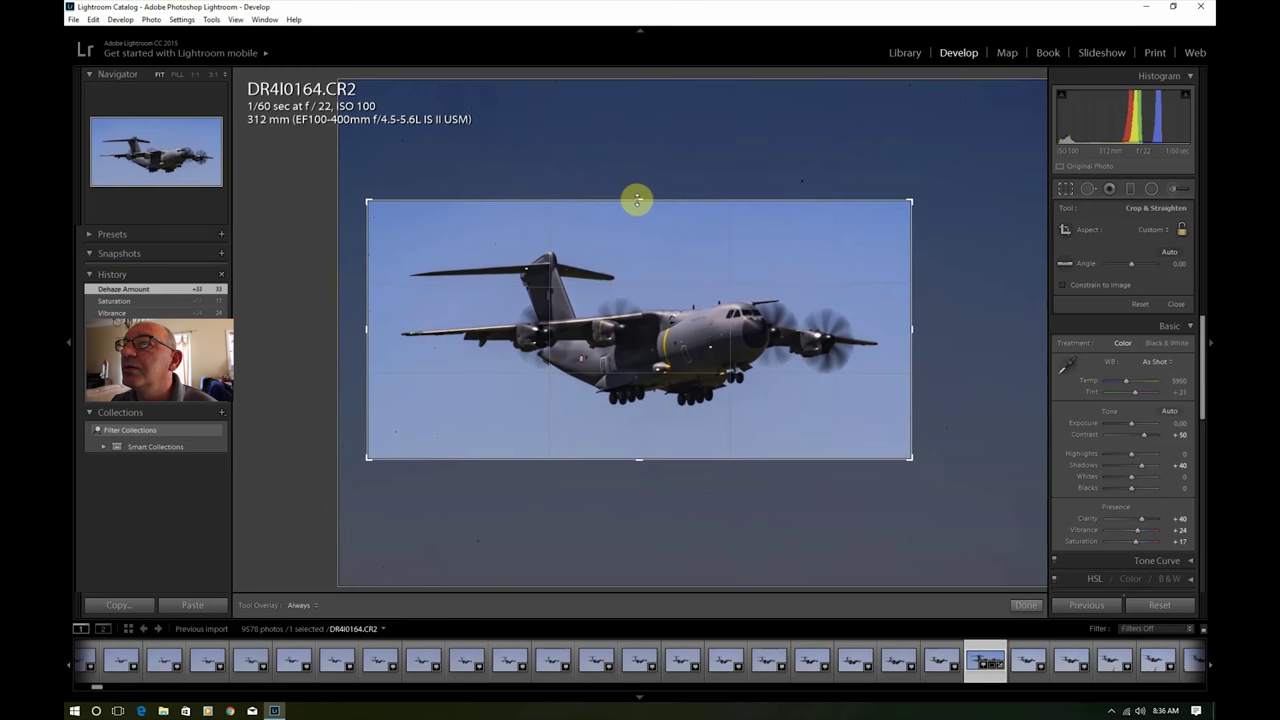
key(r)
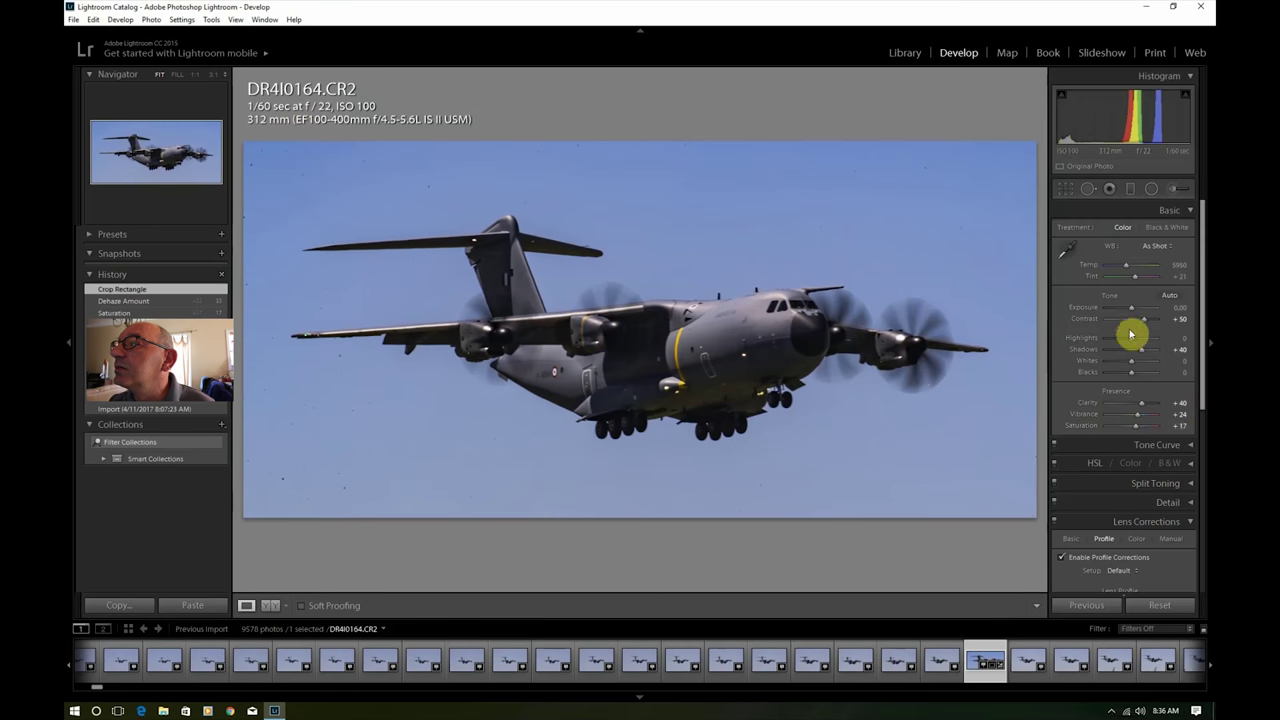
drag(1132, 313, 1134, 312)
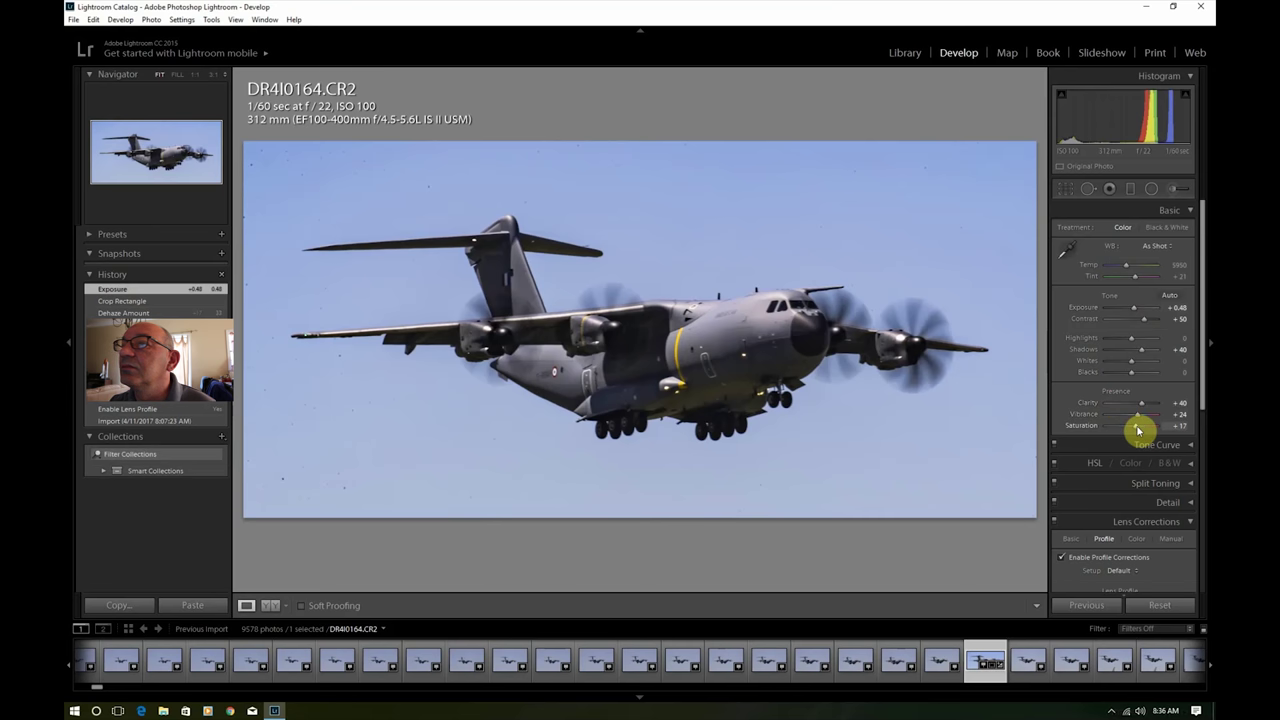
Step: Export DR4I0164 to the hard drive via File > Export, then load DR4I0175
click(73, 19)
click(110, 164)
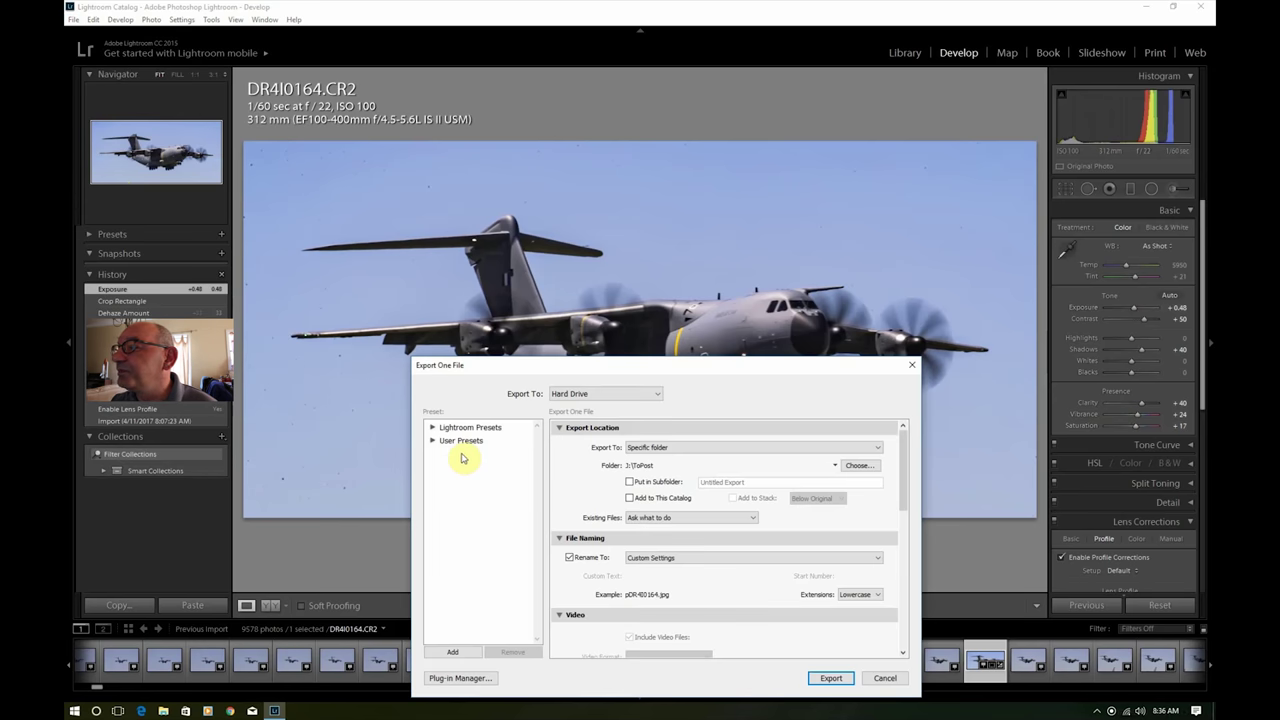
click(818, 684)
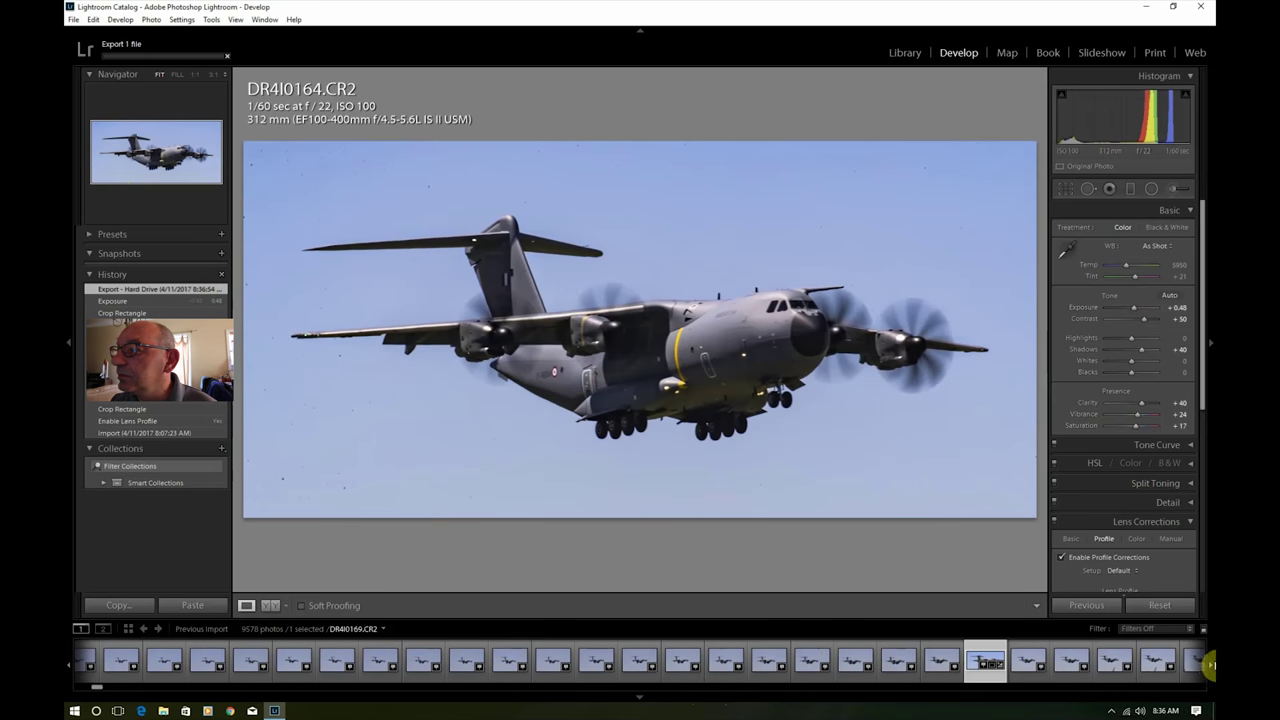
drag(1210, 667, 1210, 667)
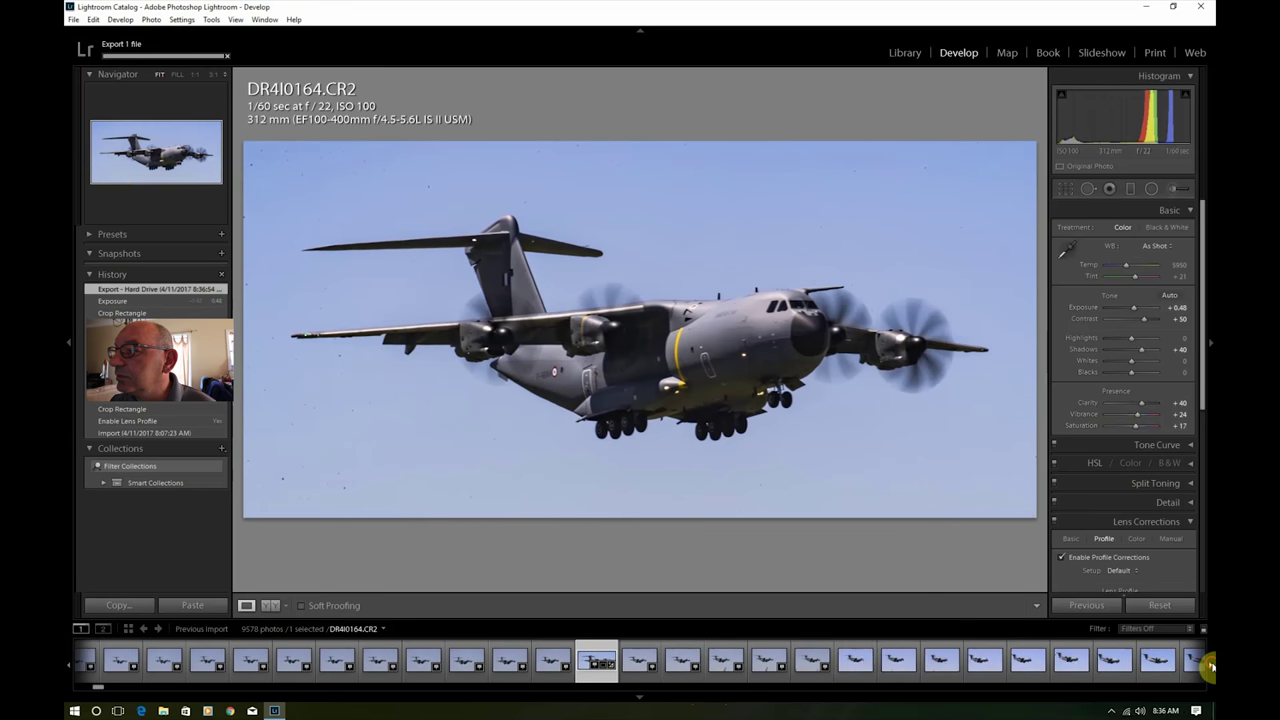
click(1070, 662)
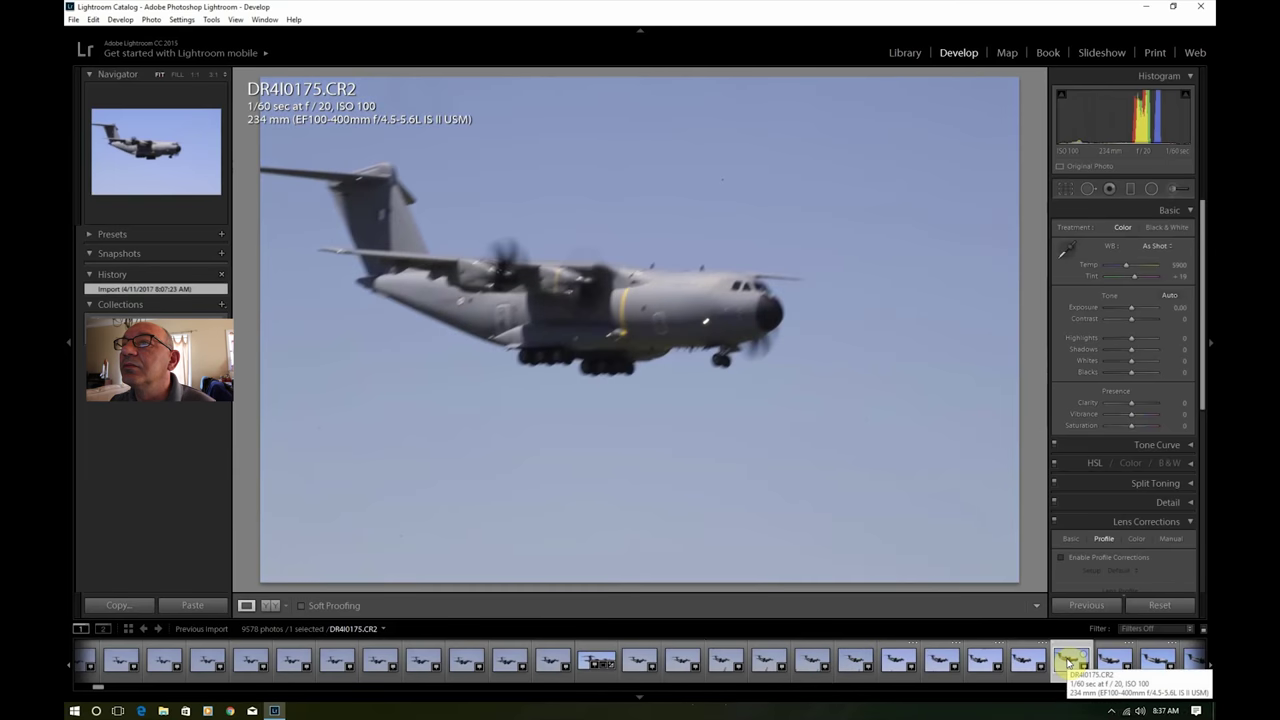
Step: Scroll the filmstrip and view landing frames DR4I0181, DR4I0200 and DR4I0244
drag(1210, 667, 1210, 667)
click(1030, 662)
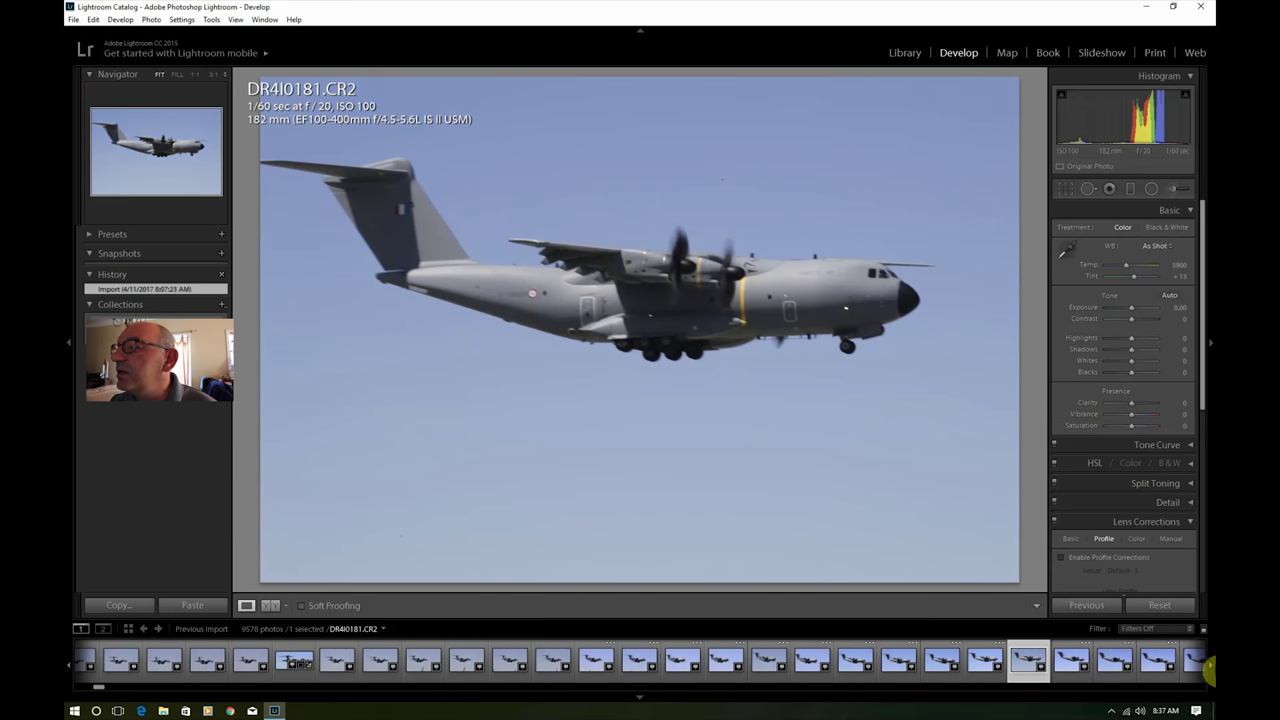
click(1210, 667)
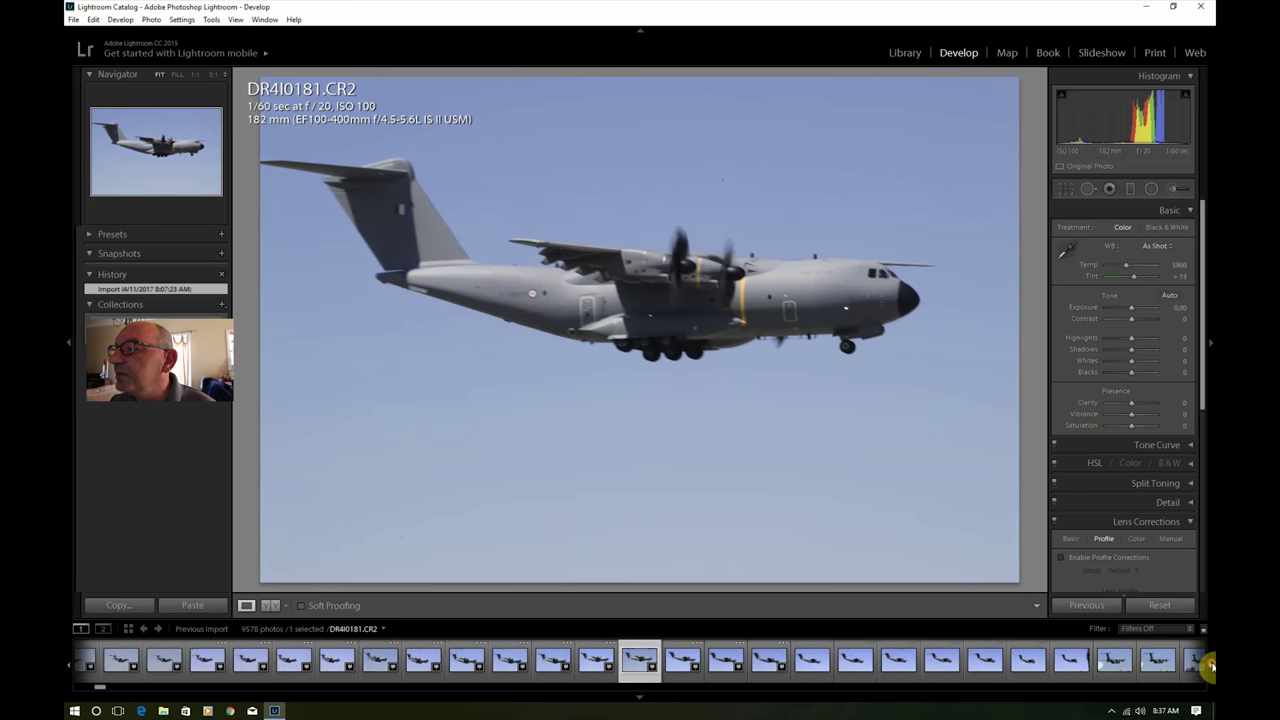
click(898, 660)
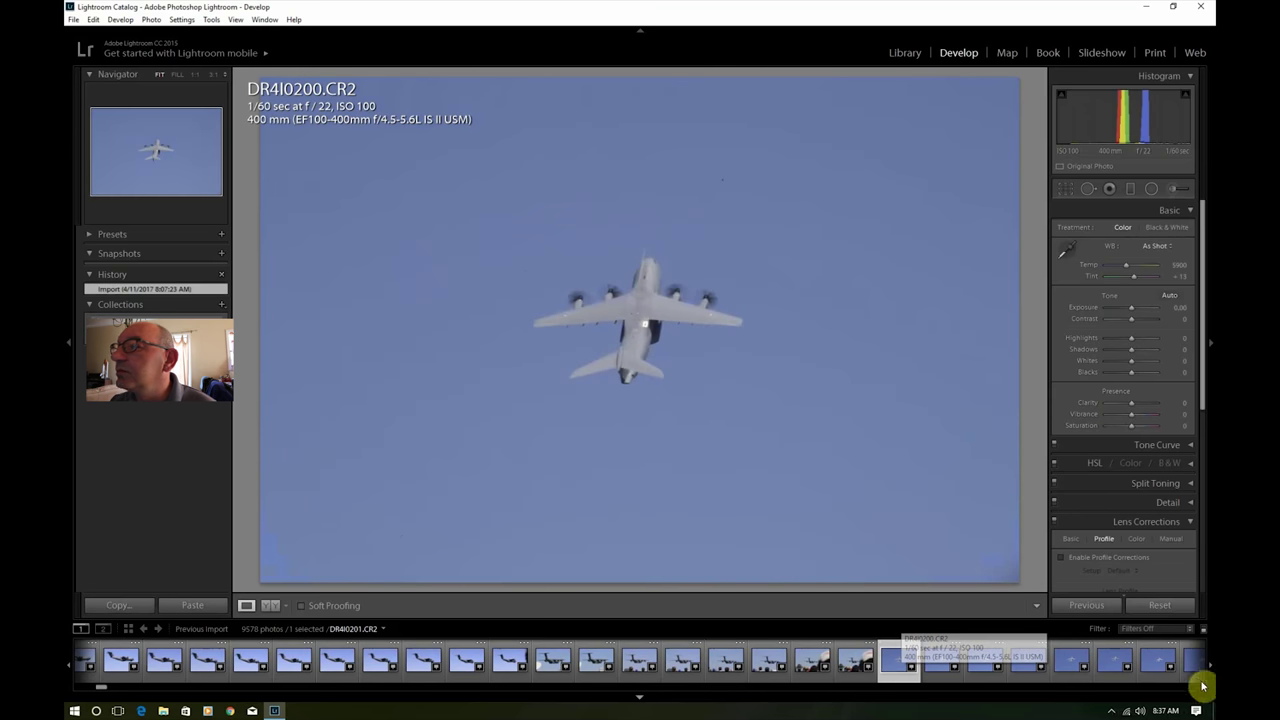
click(1209, 664)
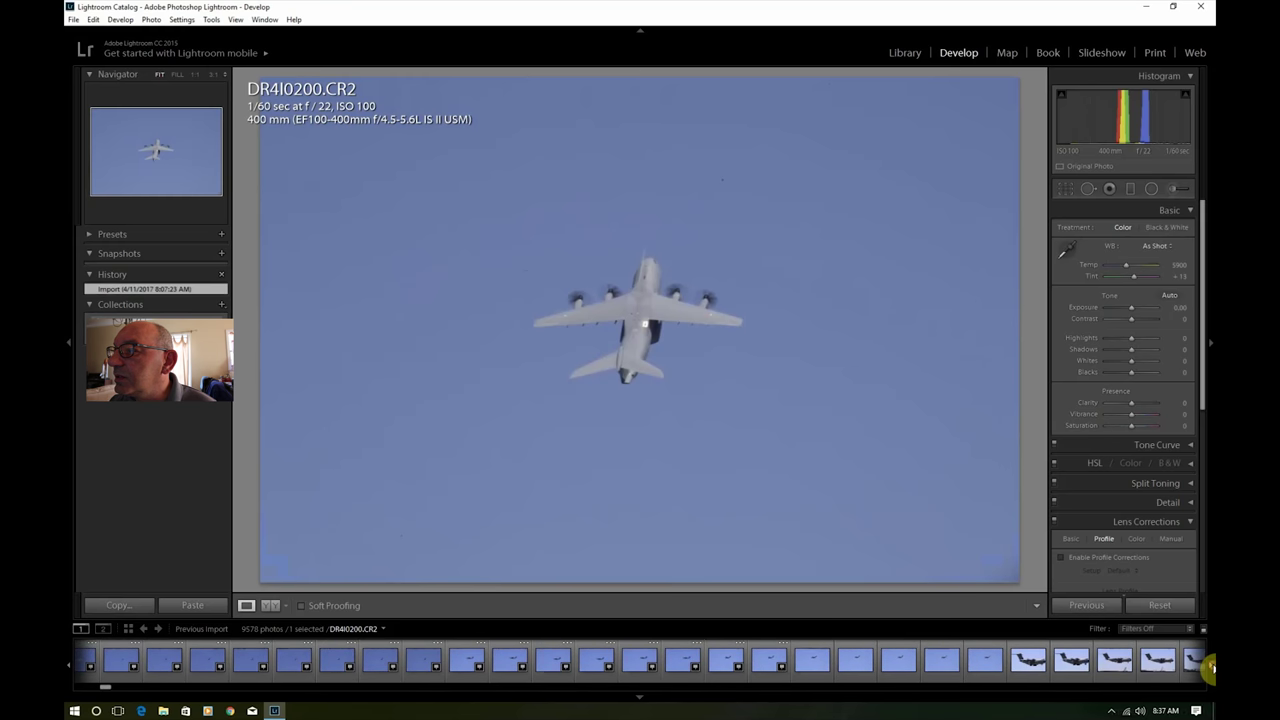
click(1106, 660)
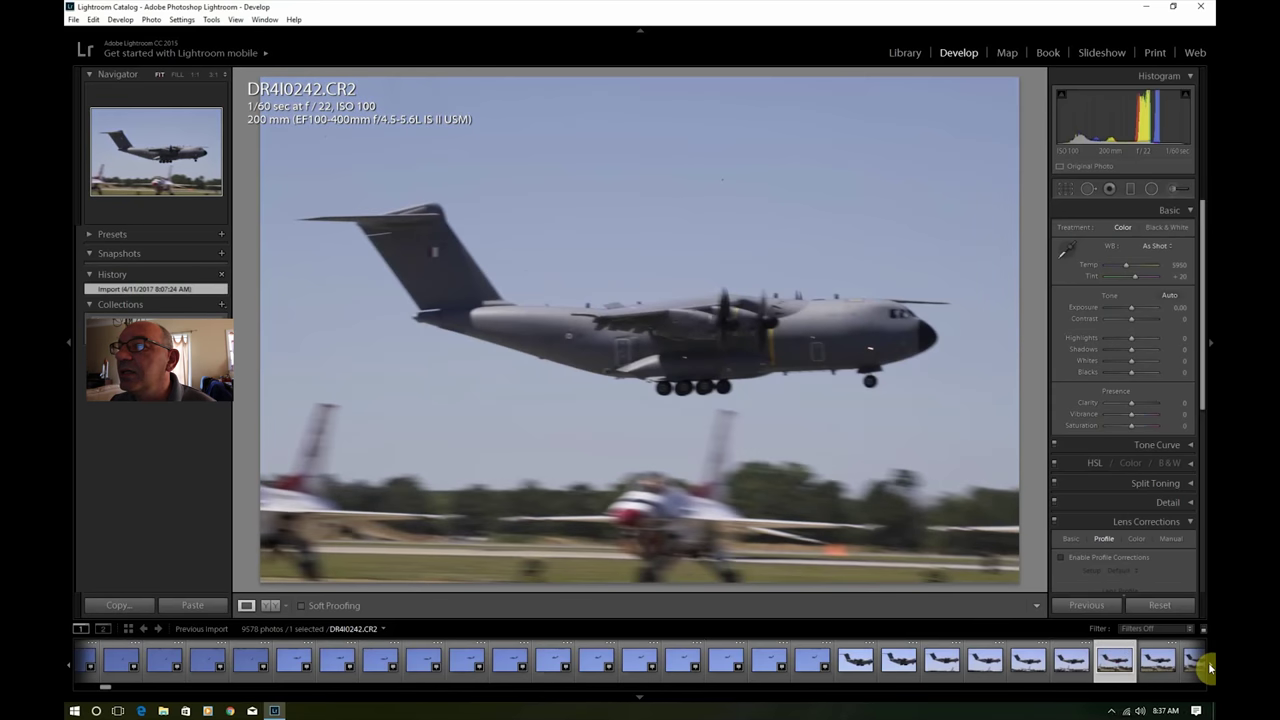
Step: Move on through DR4I0248 and DR4I0255 to DR4I0261 and zoom 1:1 to check sharpness
click(1209, 668)
click(1209, 668)
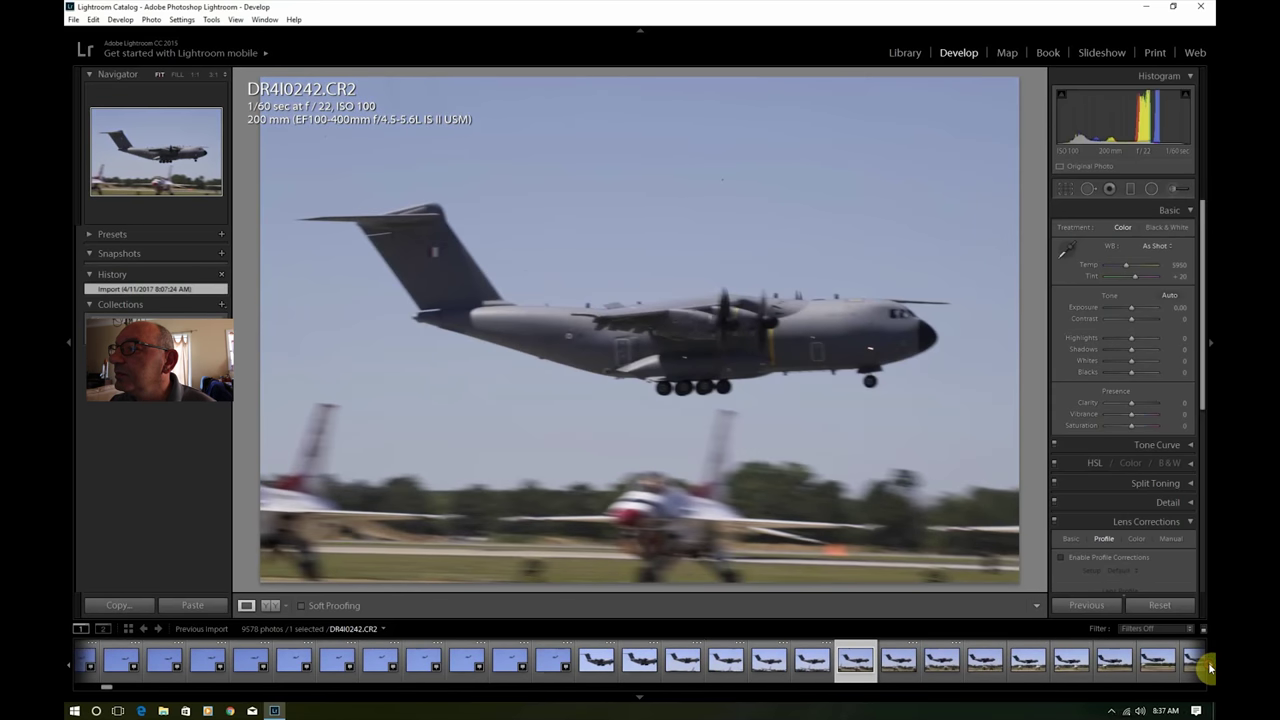
click(1118, 662)
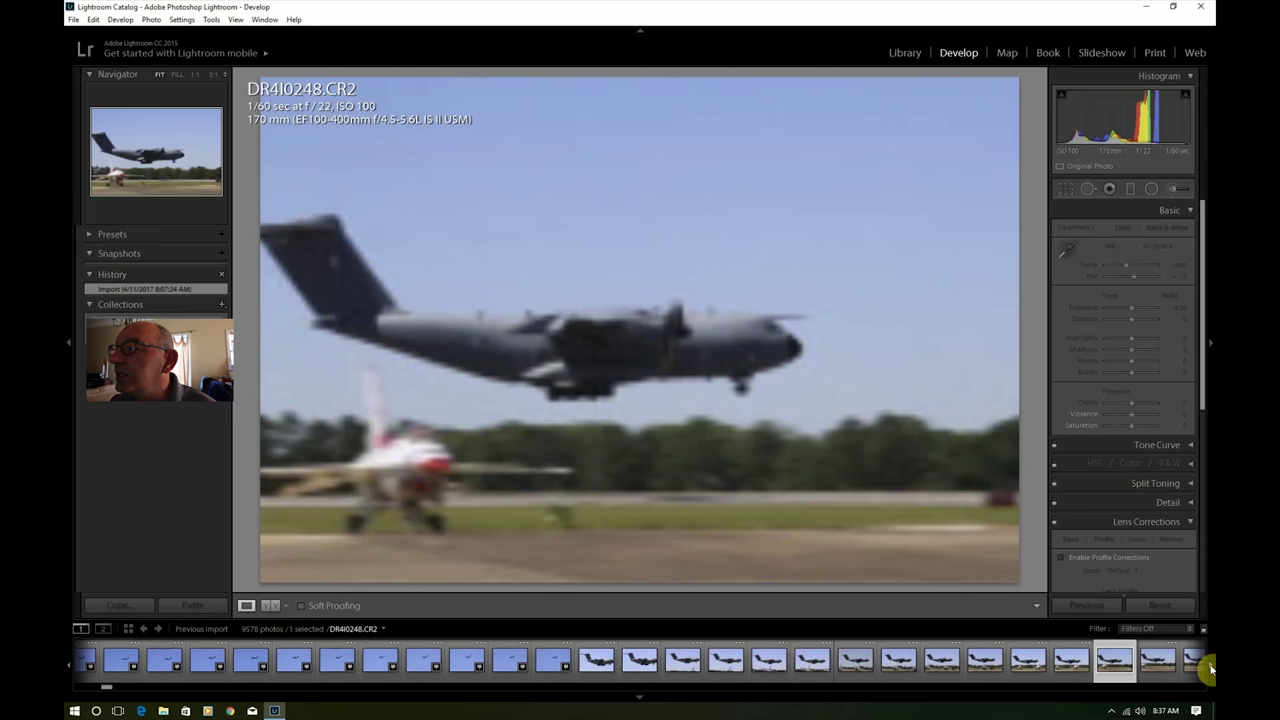
click(1209, 668)
click(1209, 668)
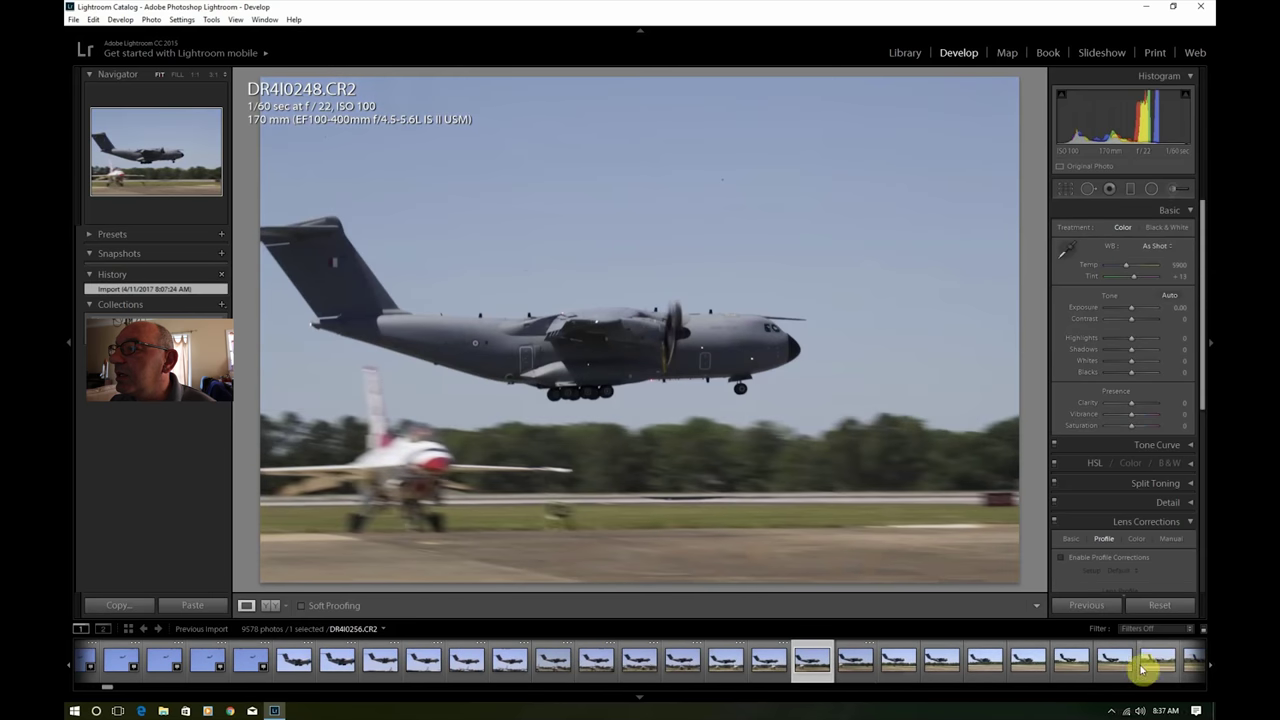
click(1116, 664)
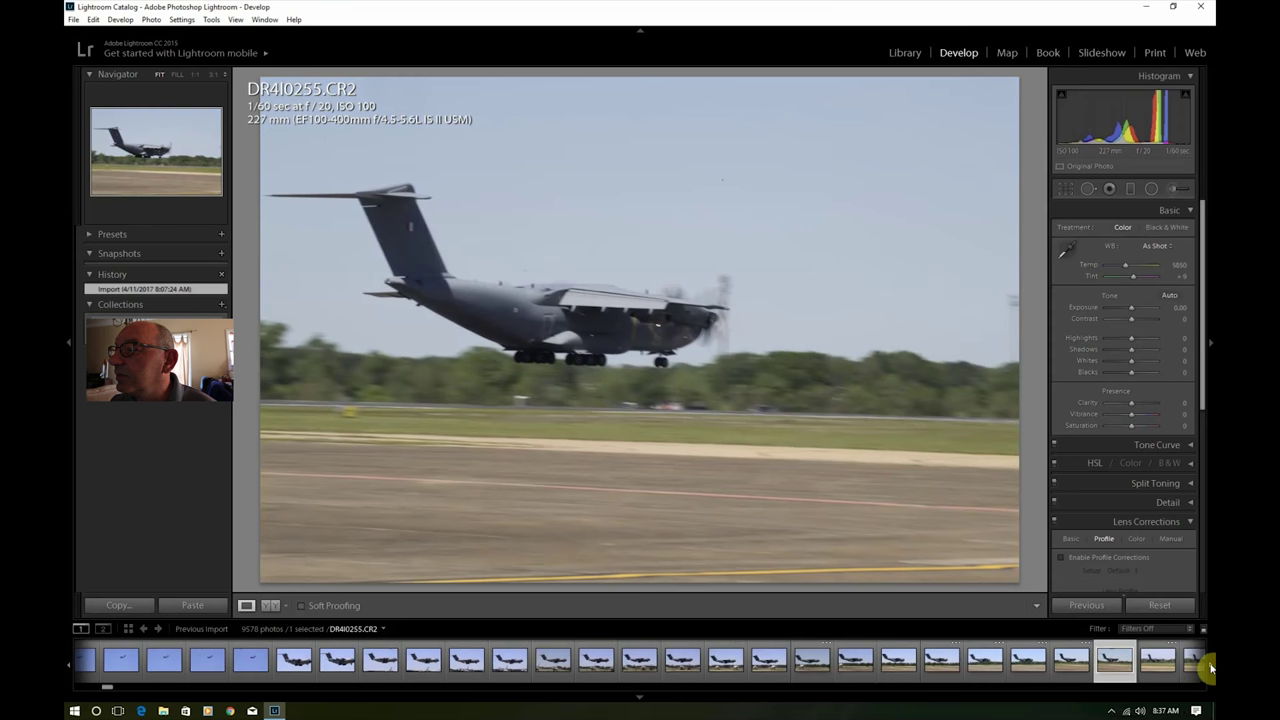
click(1209, 668)
click(1209, 668)
click(1100, 662)
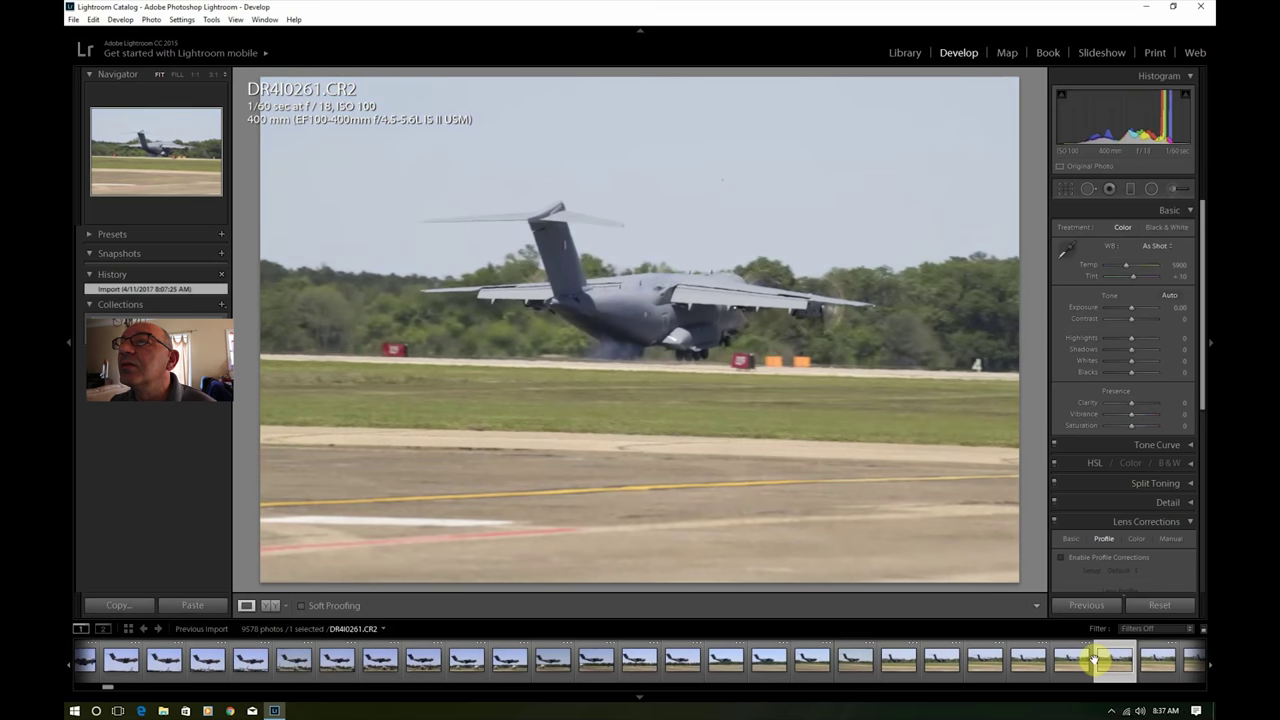
click(616, 356)
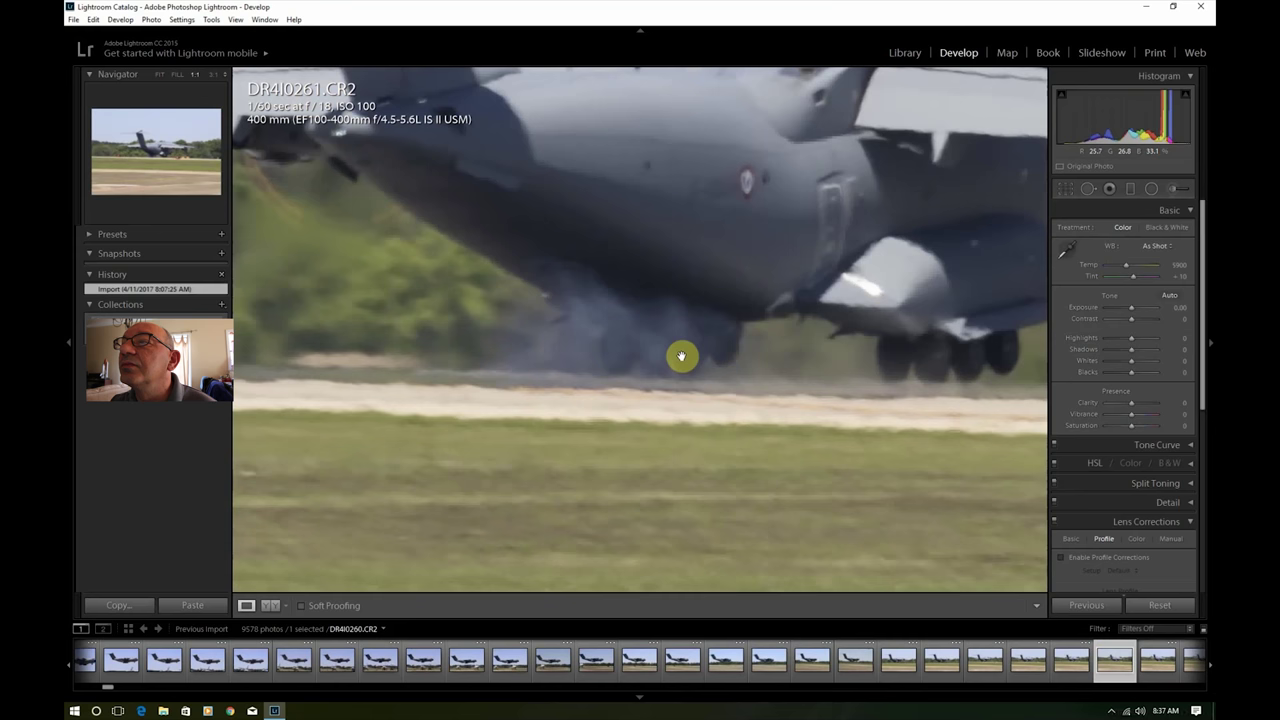
Step: View DR4I0262 fit to the window, then move through DR4I0264 to DR4I0267
click(1150, 662)
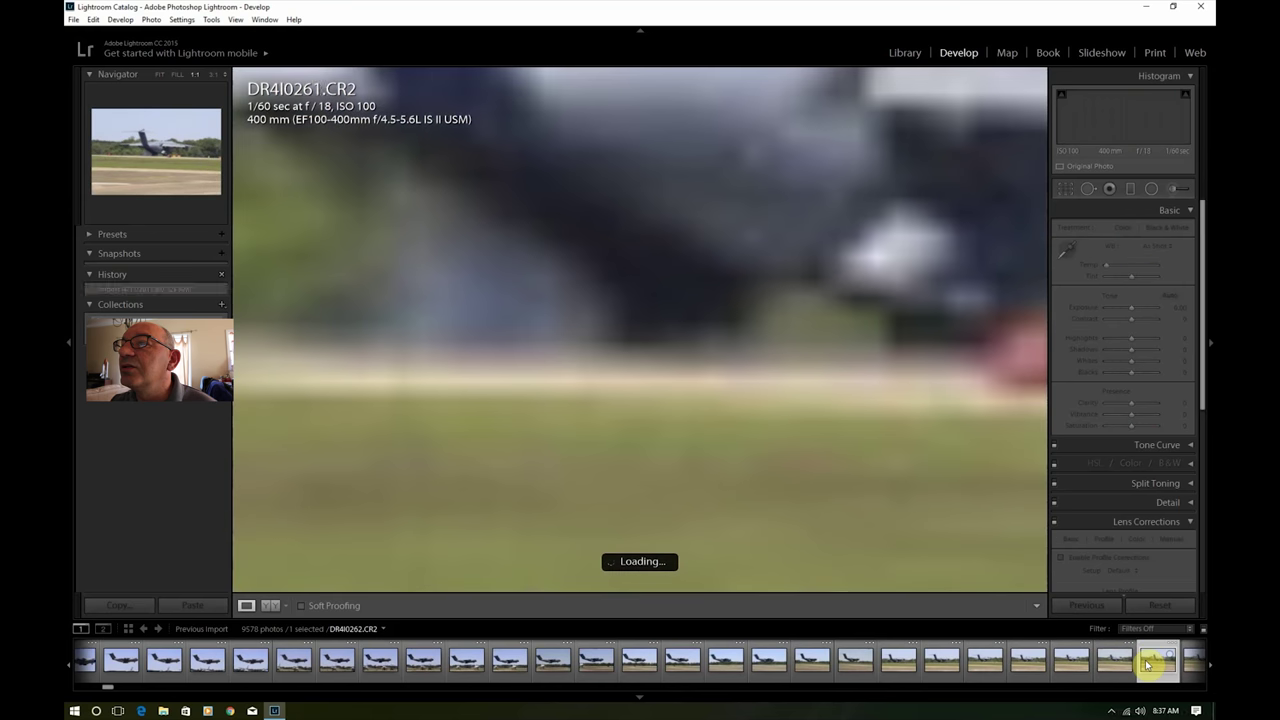
click(162, 75)
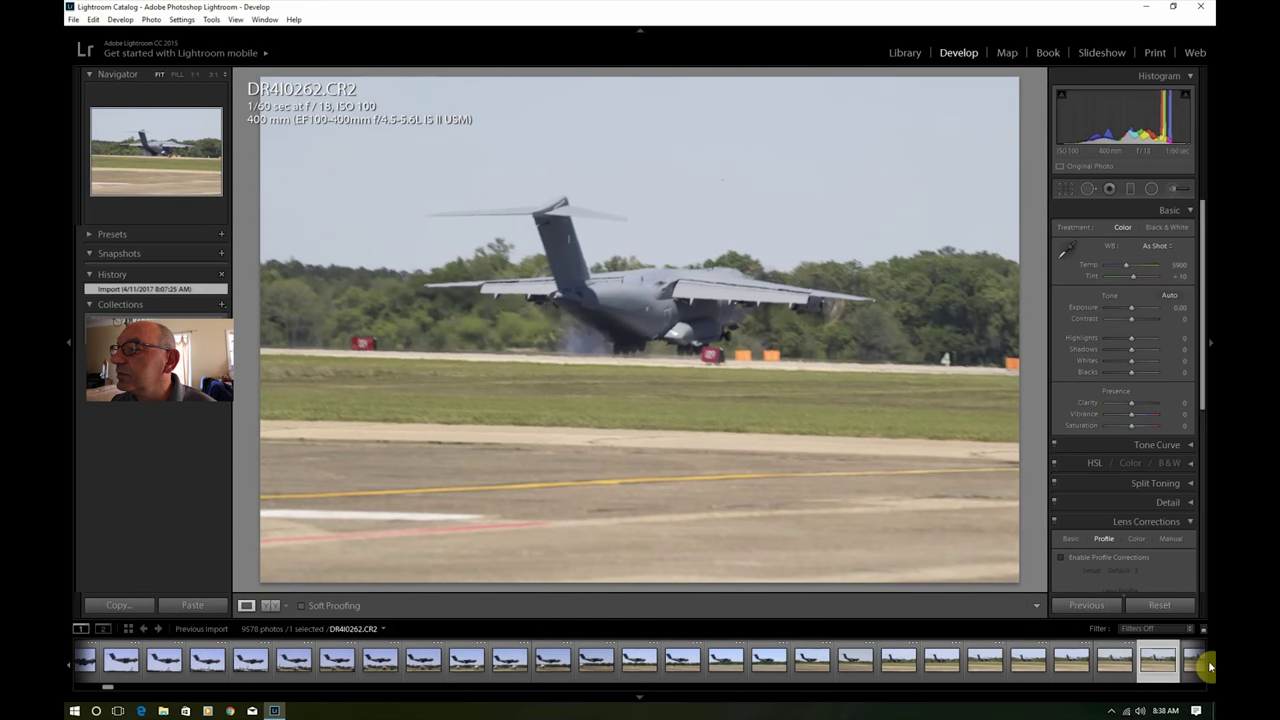
scroll(1207, 671, down, 6)
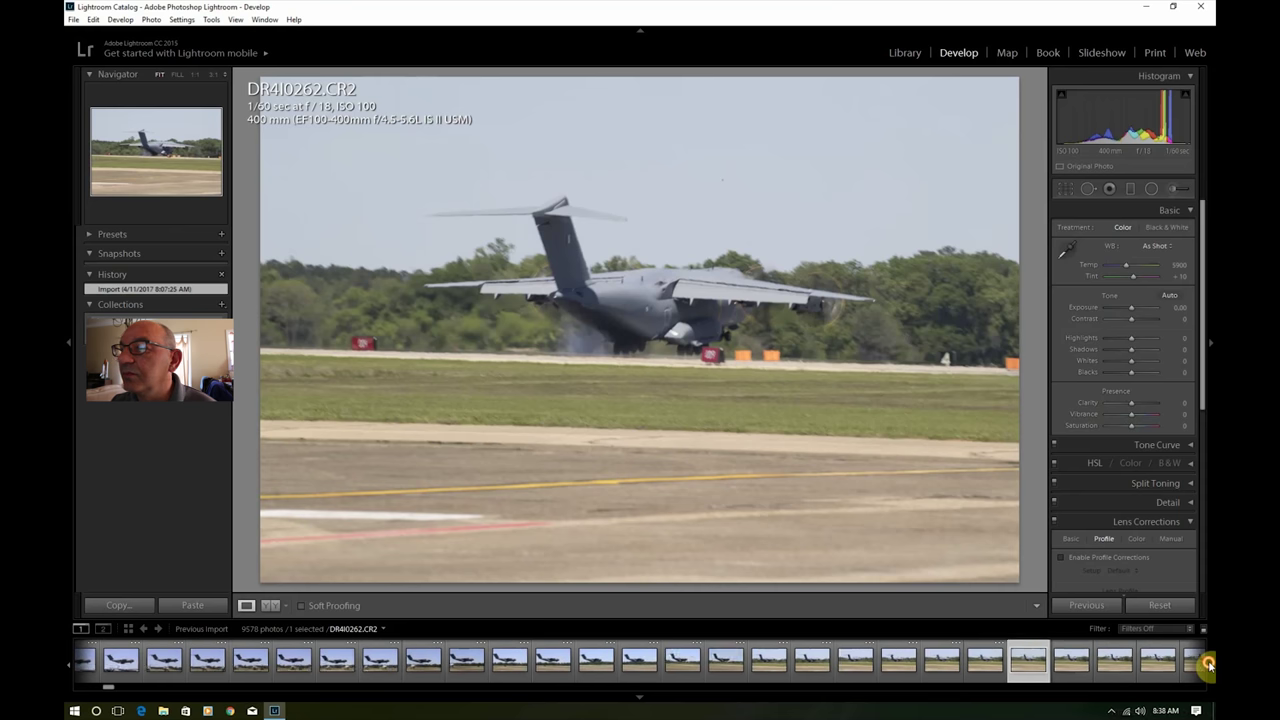
click(985, 661)
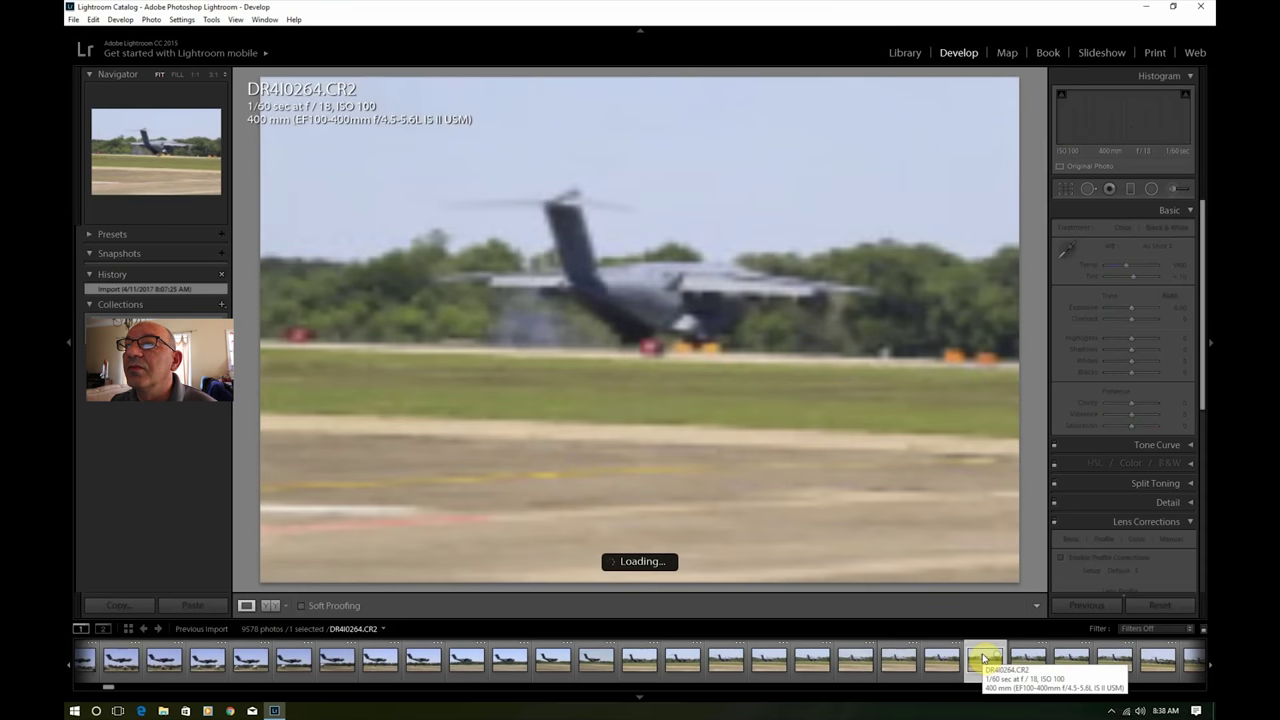
click(1108, 660)
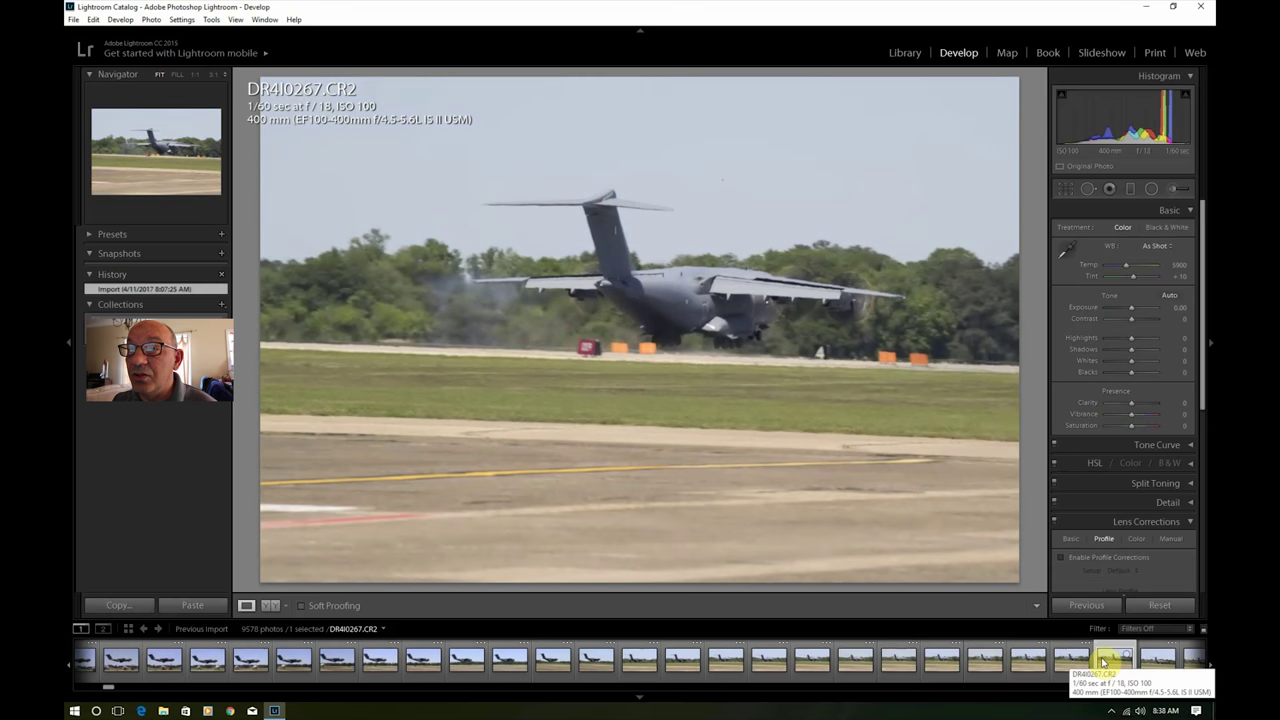
Step: Inspect the runway under the aircraft in DR4I0267 at 1:1, then fit it back in view
key(Right)
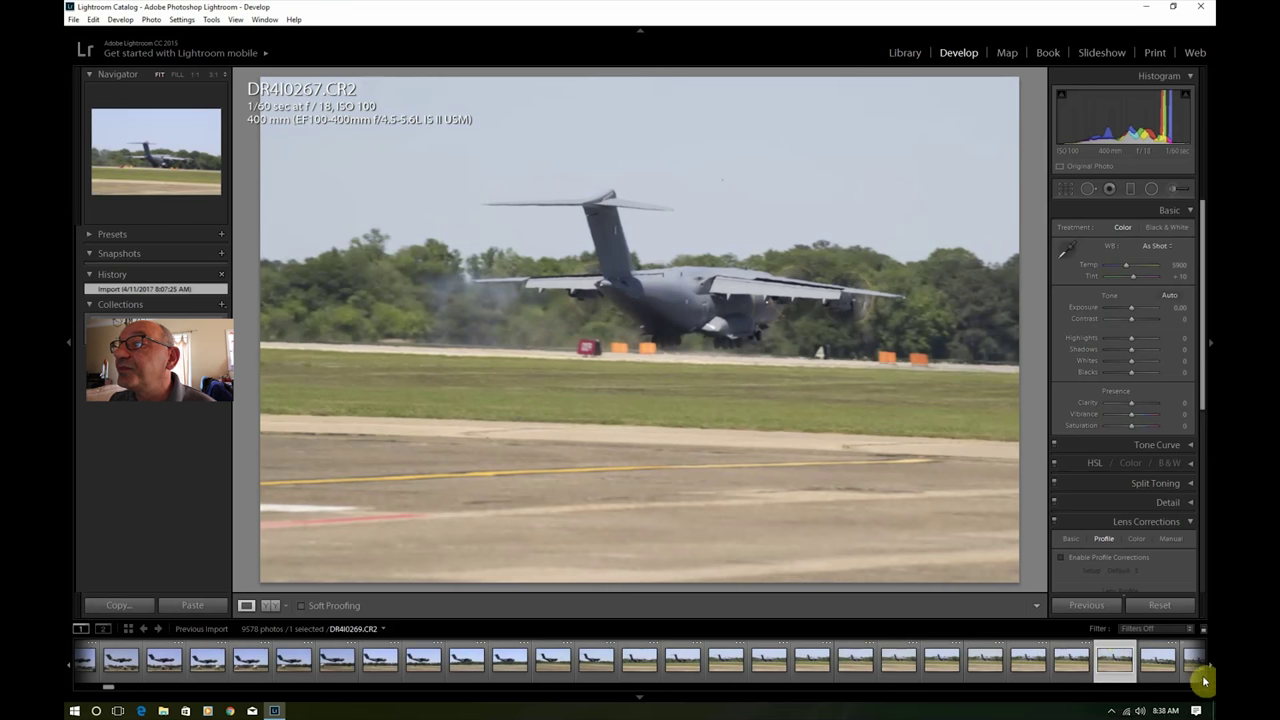
click(676, 356)
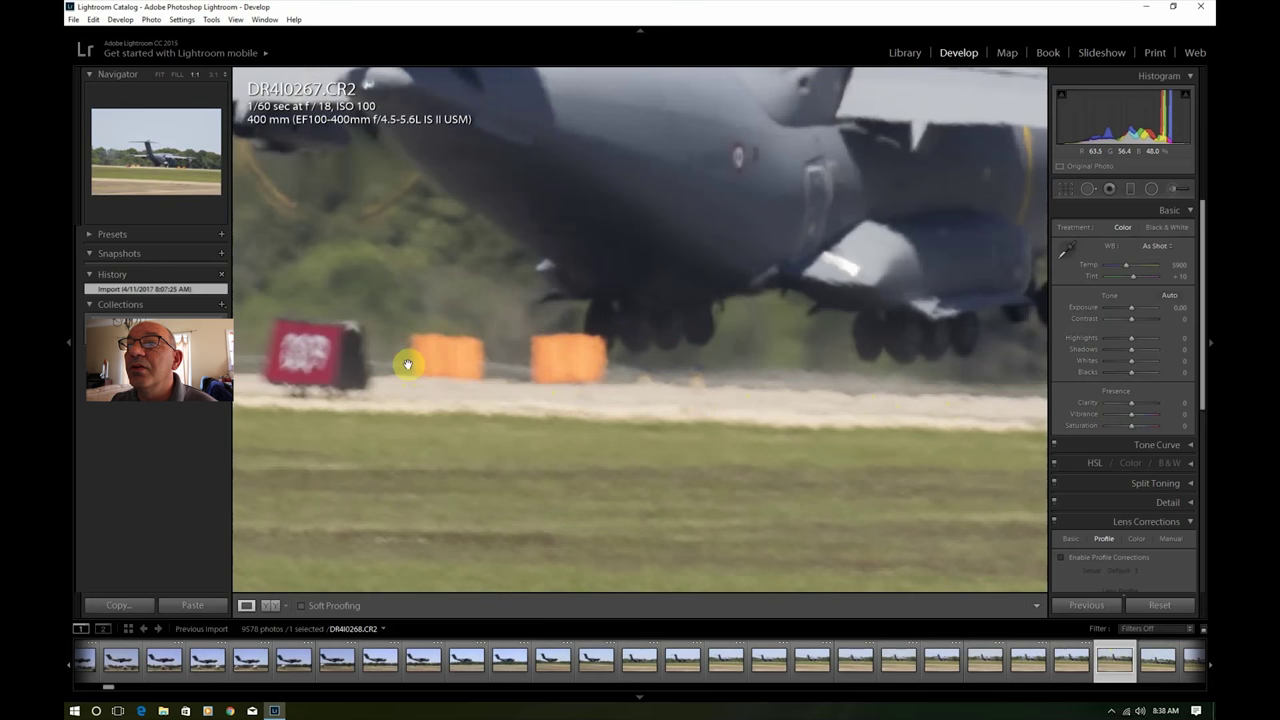
click(160, 75)
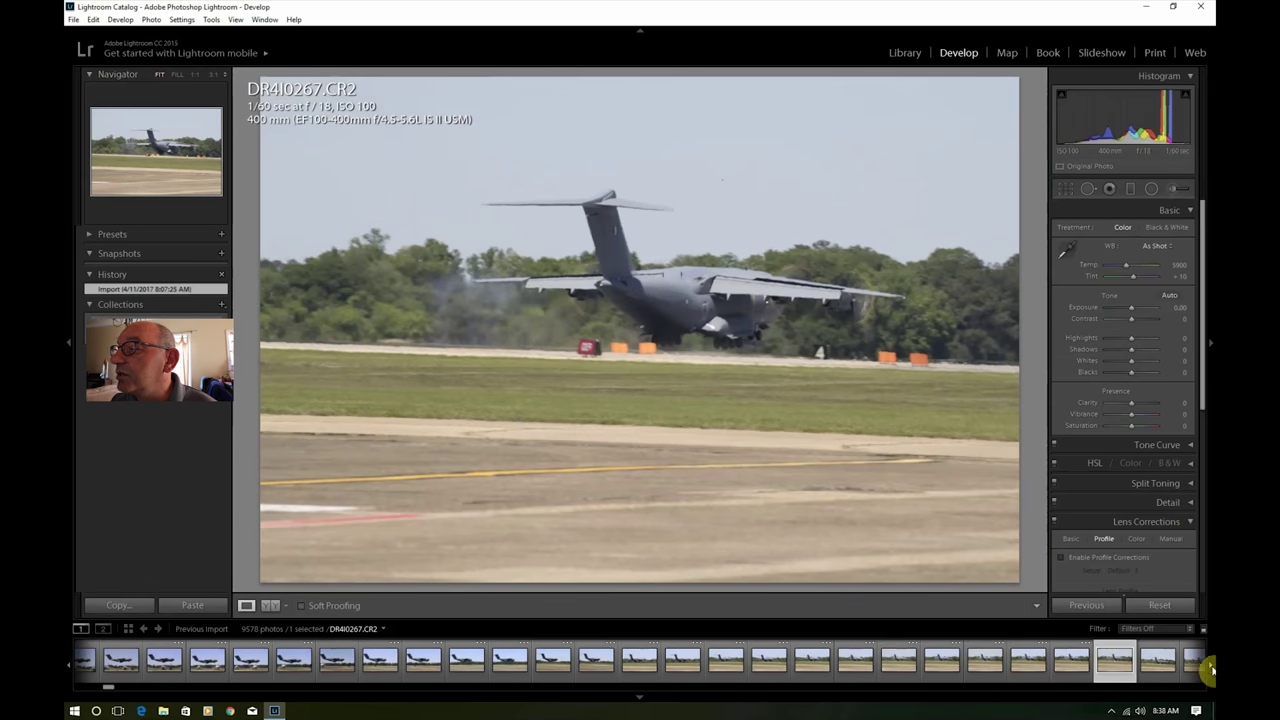
click(1210, 668)
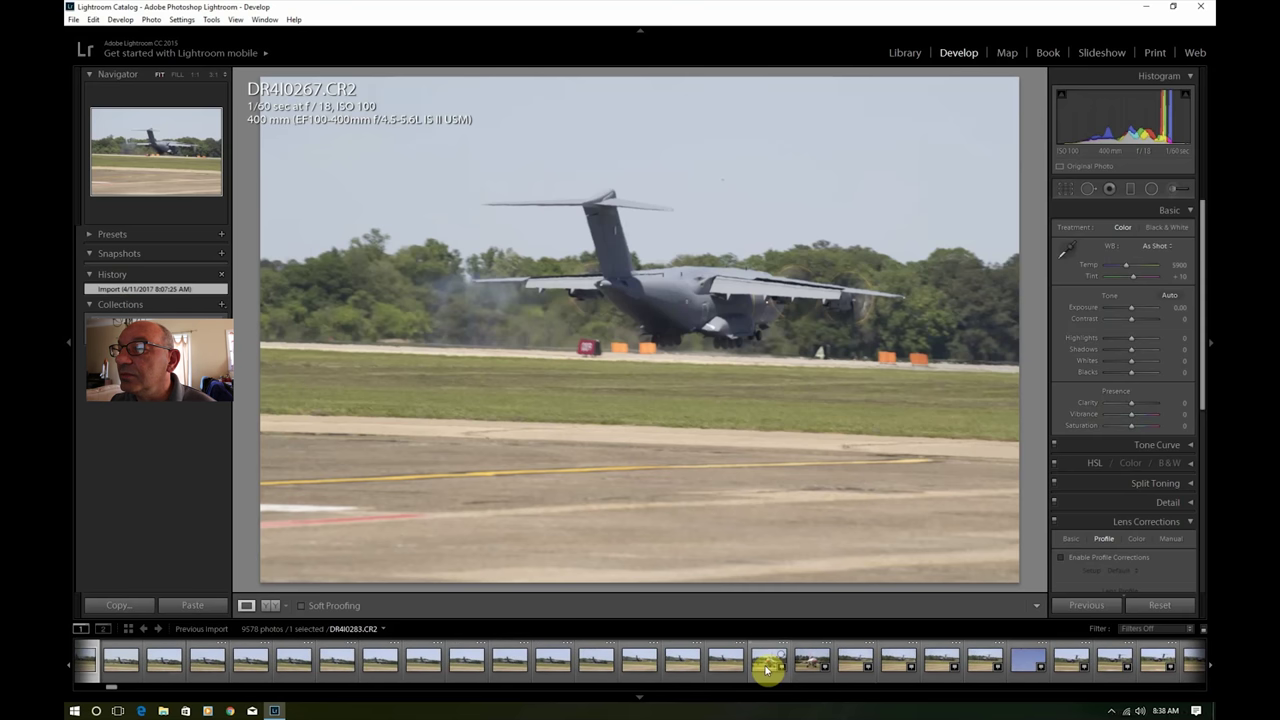
Step: Browse the filmstrip frames DR4I0283 through DR4I0310
click(767, 665)
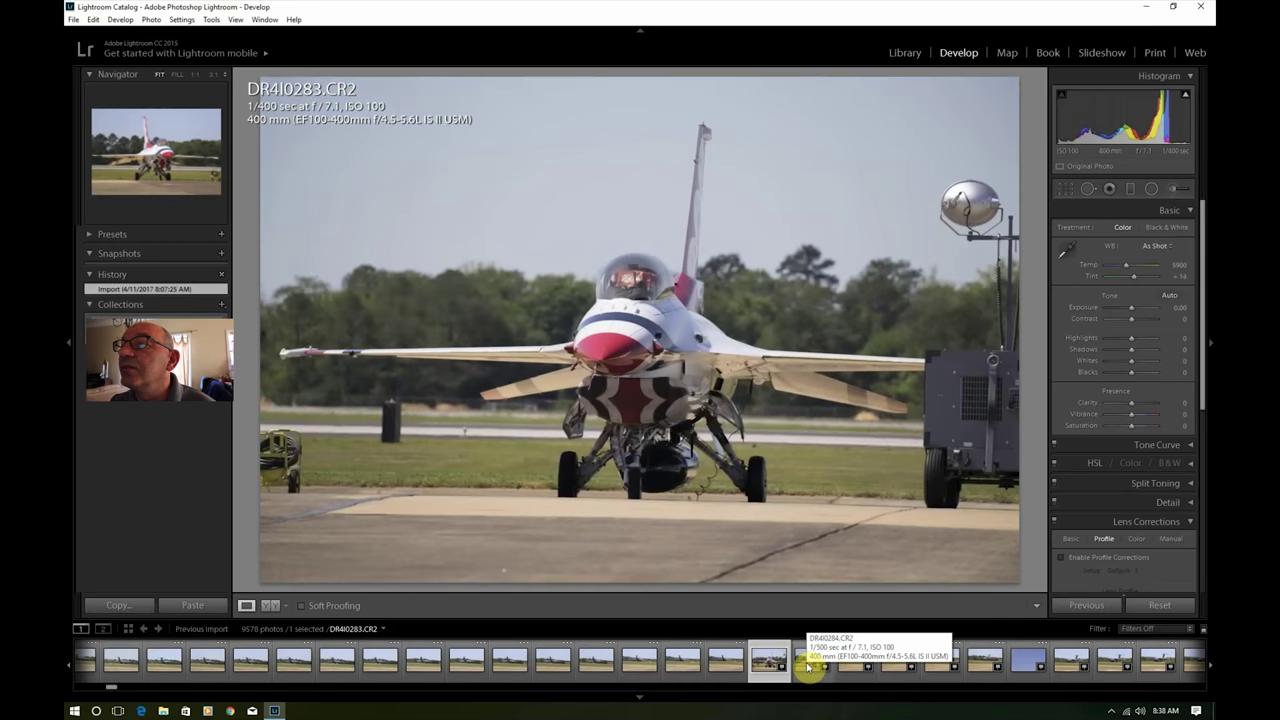
click(810, 667)
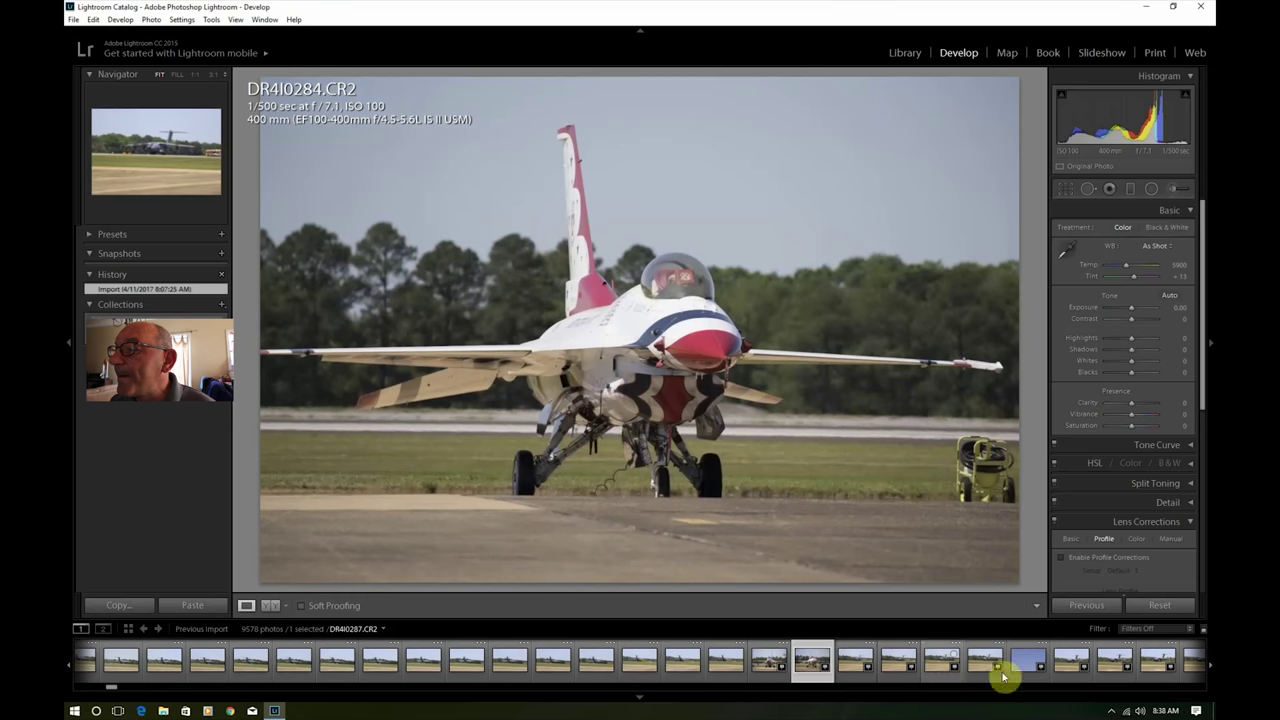
click(1072, 664)
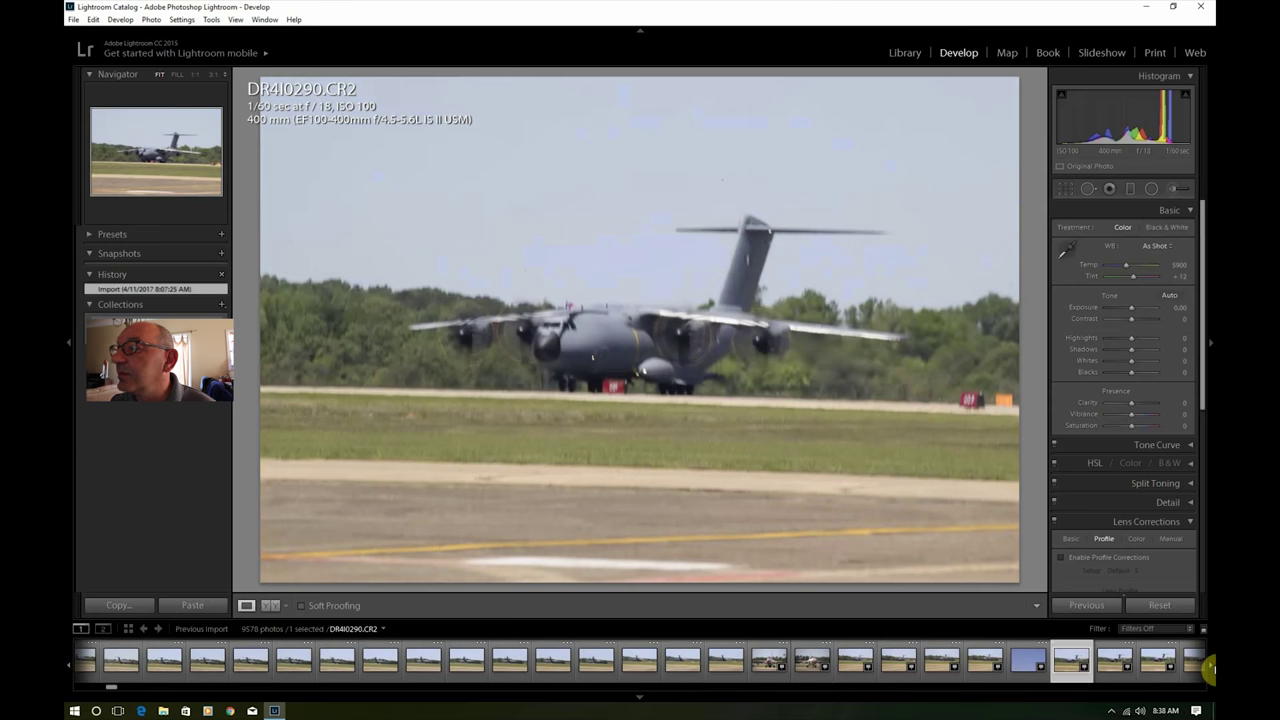
click(1211, 669)
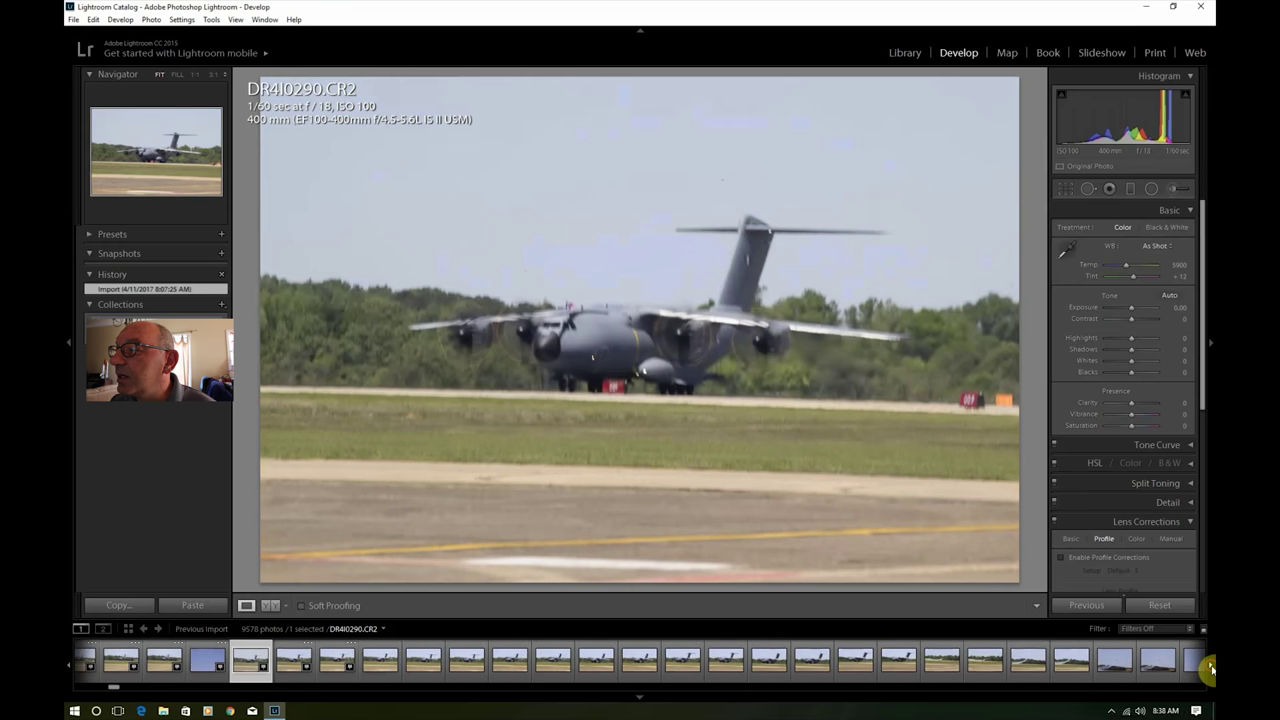
click(979, 664)
click(943, 664)
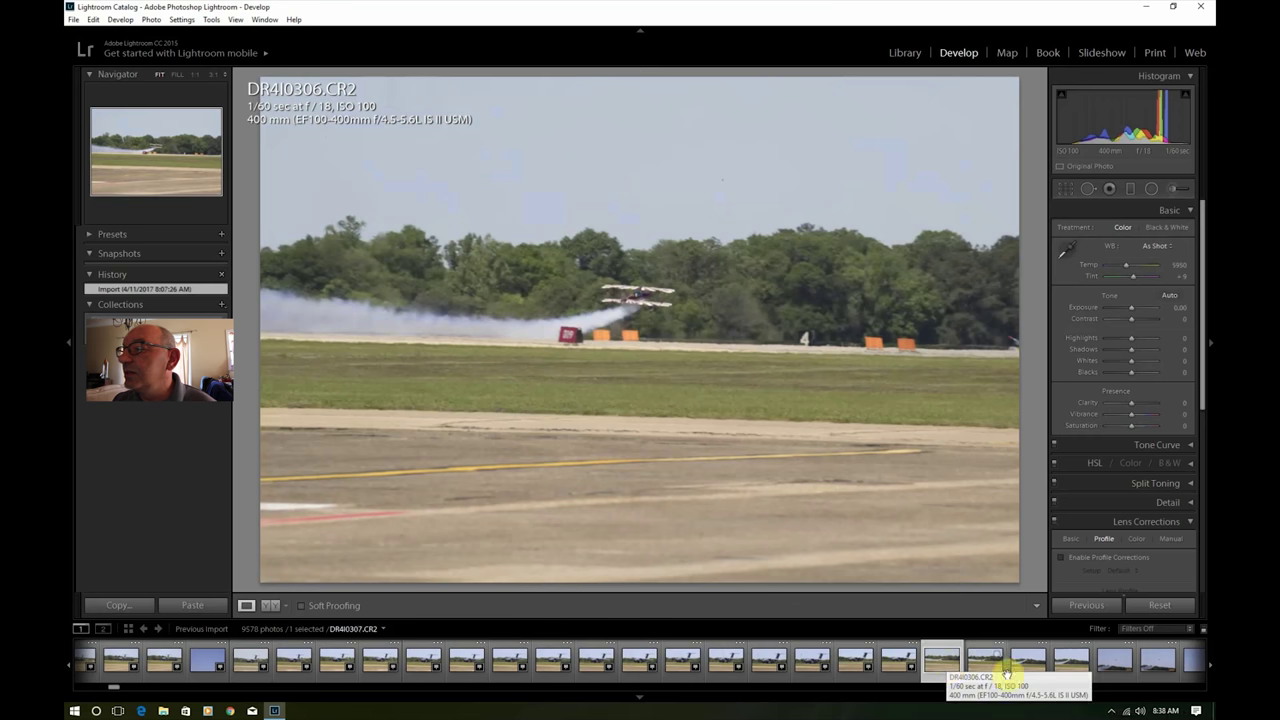
click(1071, 664)
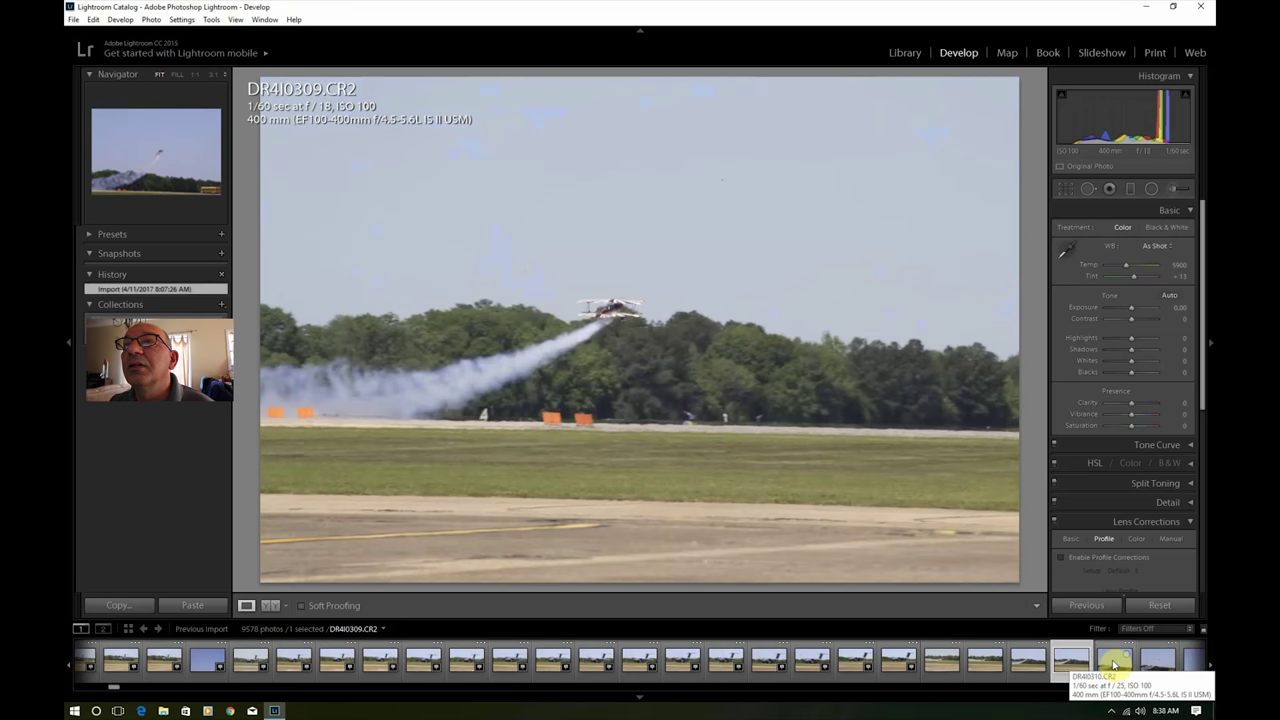
click(1115, 664)
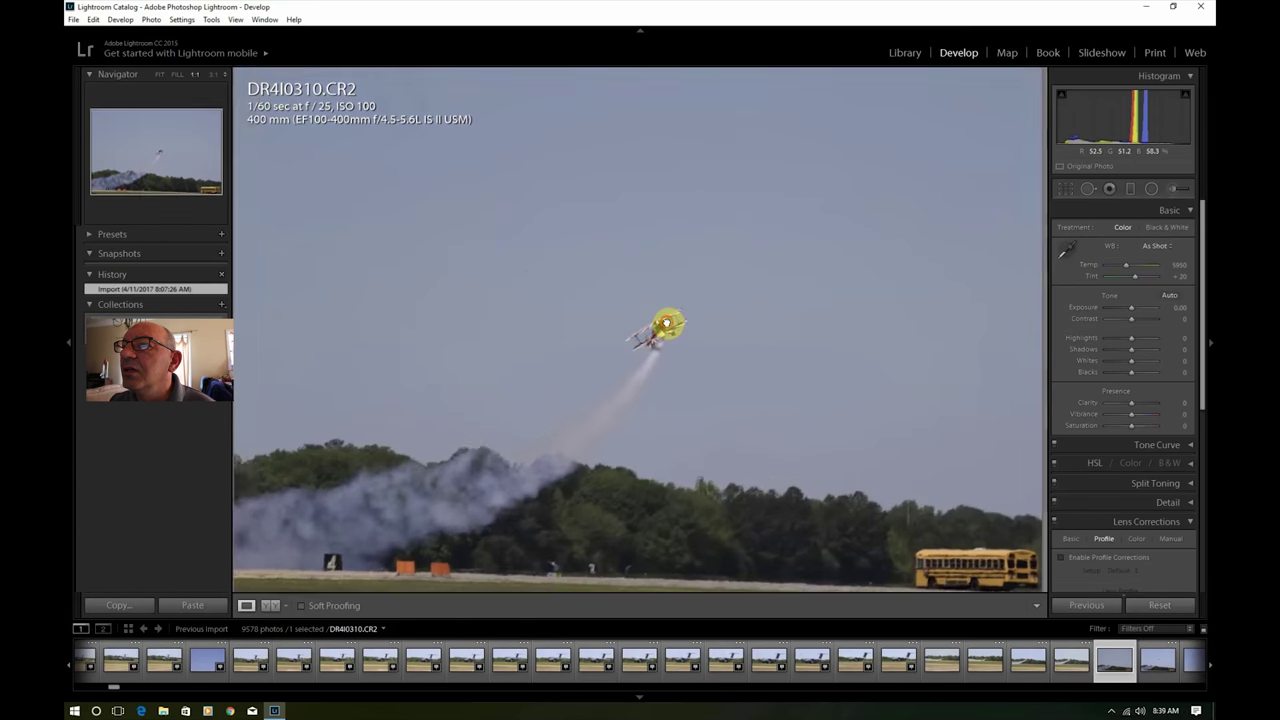
Step: Check the climbing biplane at 1:1, view DR4I0331–0333, then return to Fit
click(666, 326)
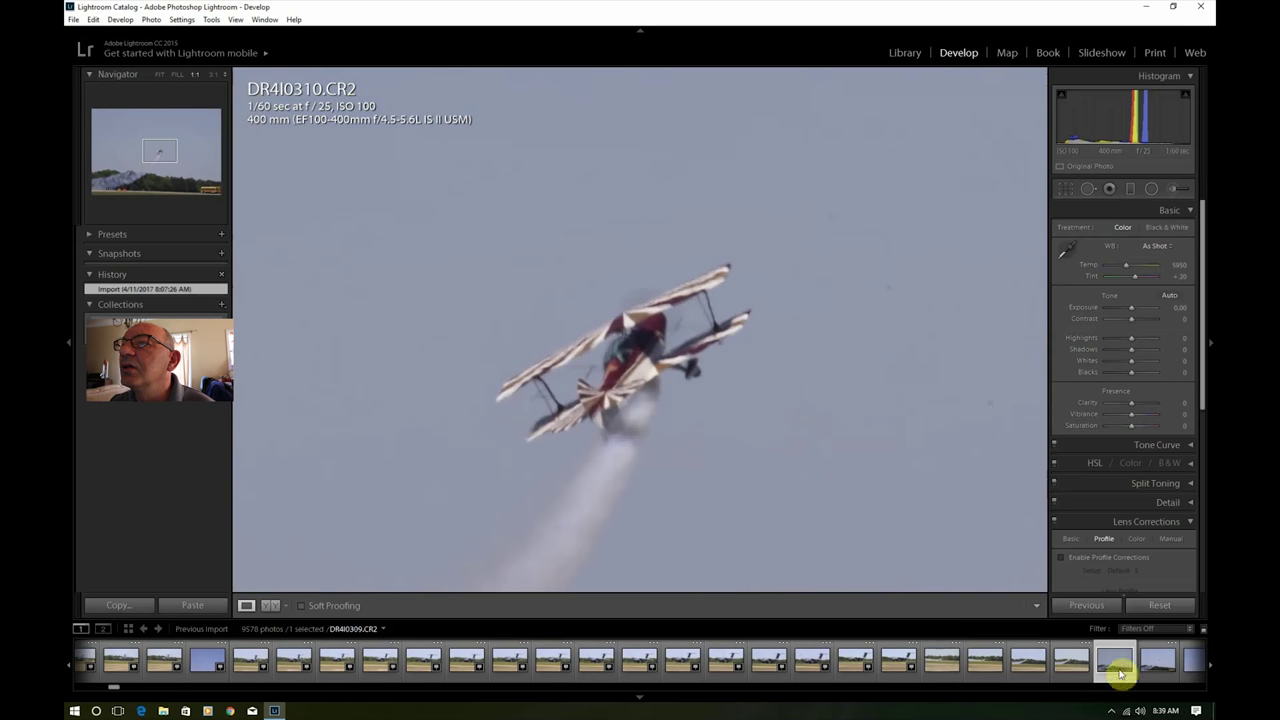
scroll(1210, 668, right, 6)
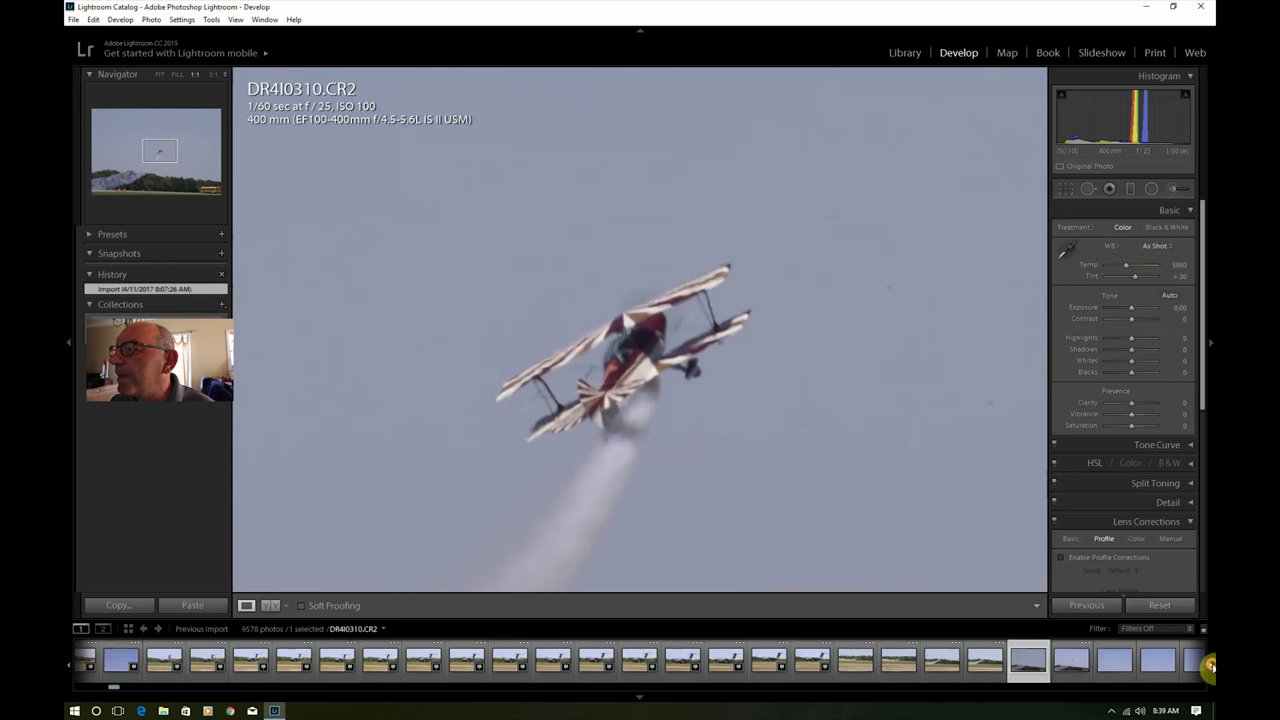
scroll(1210, 668, right, 12)
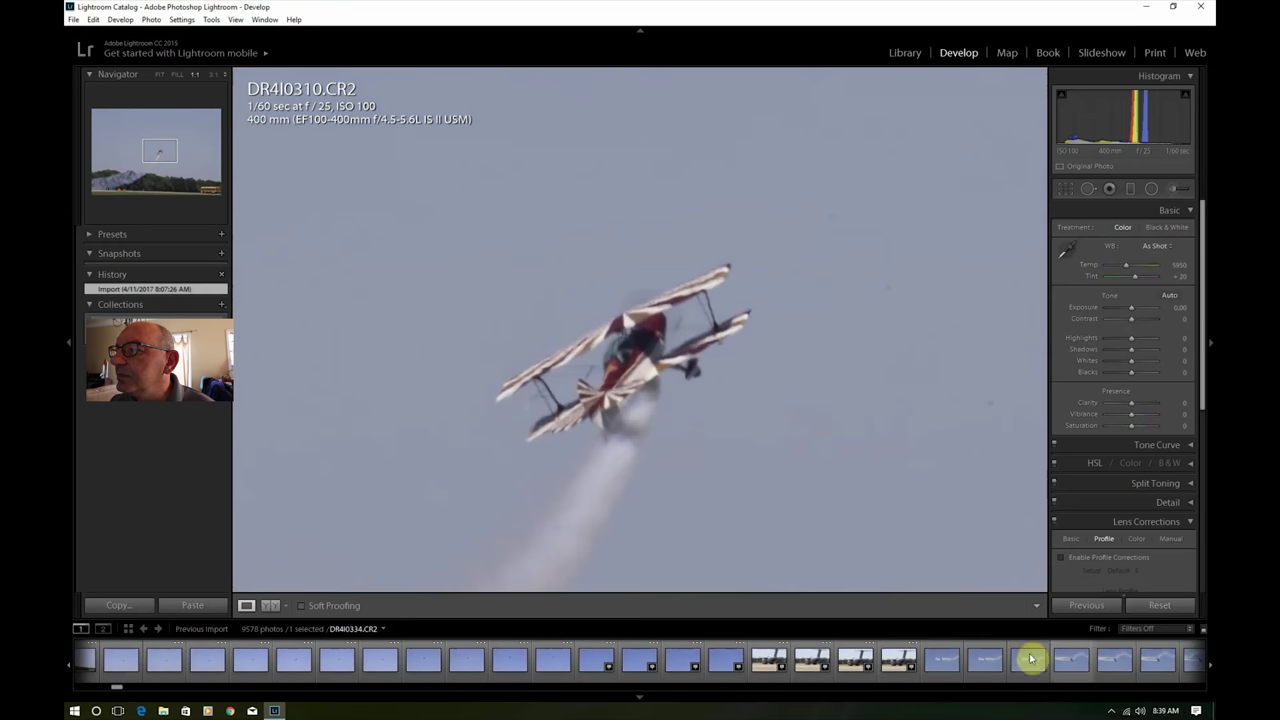
click(938, 663)
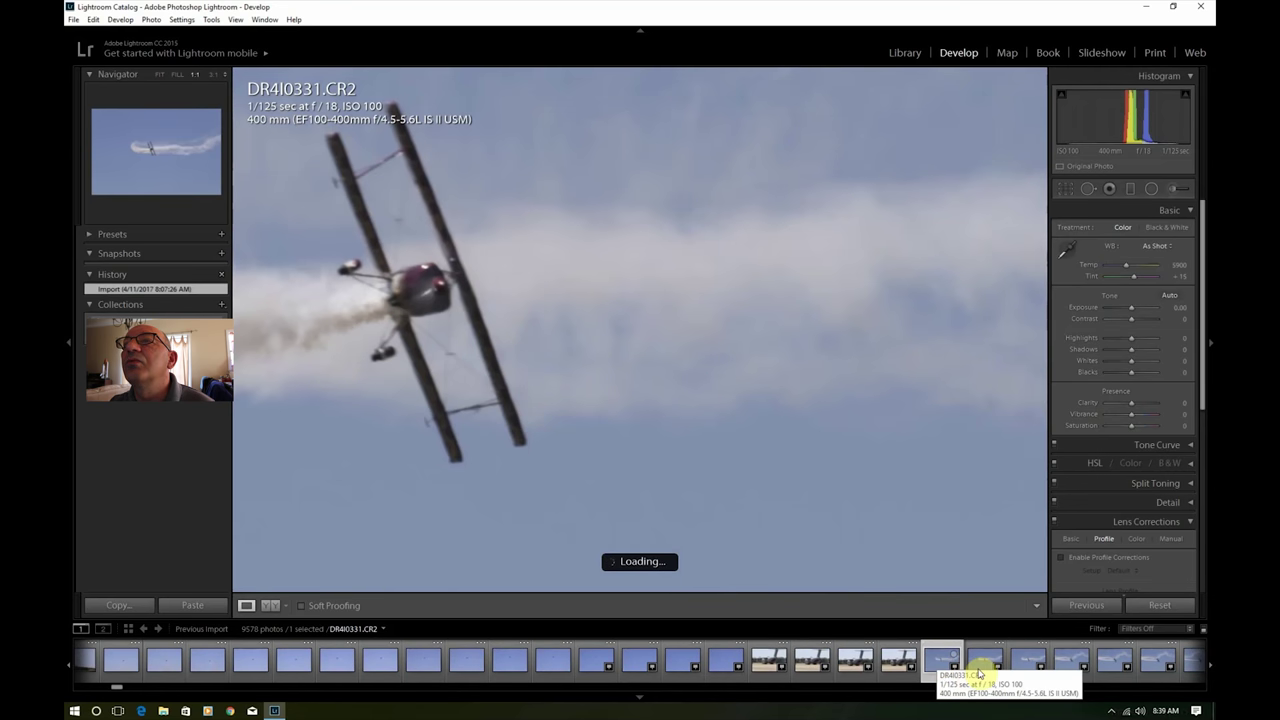
click(980, 663)
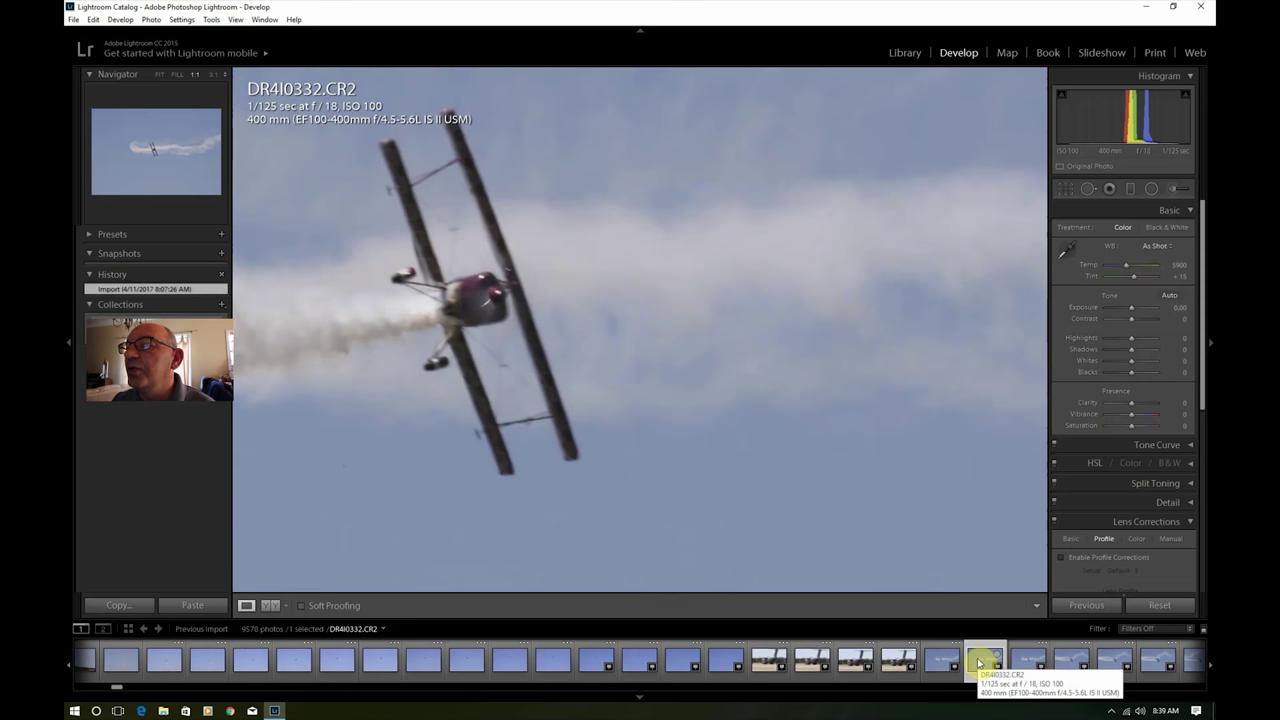
click(1028, 666)
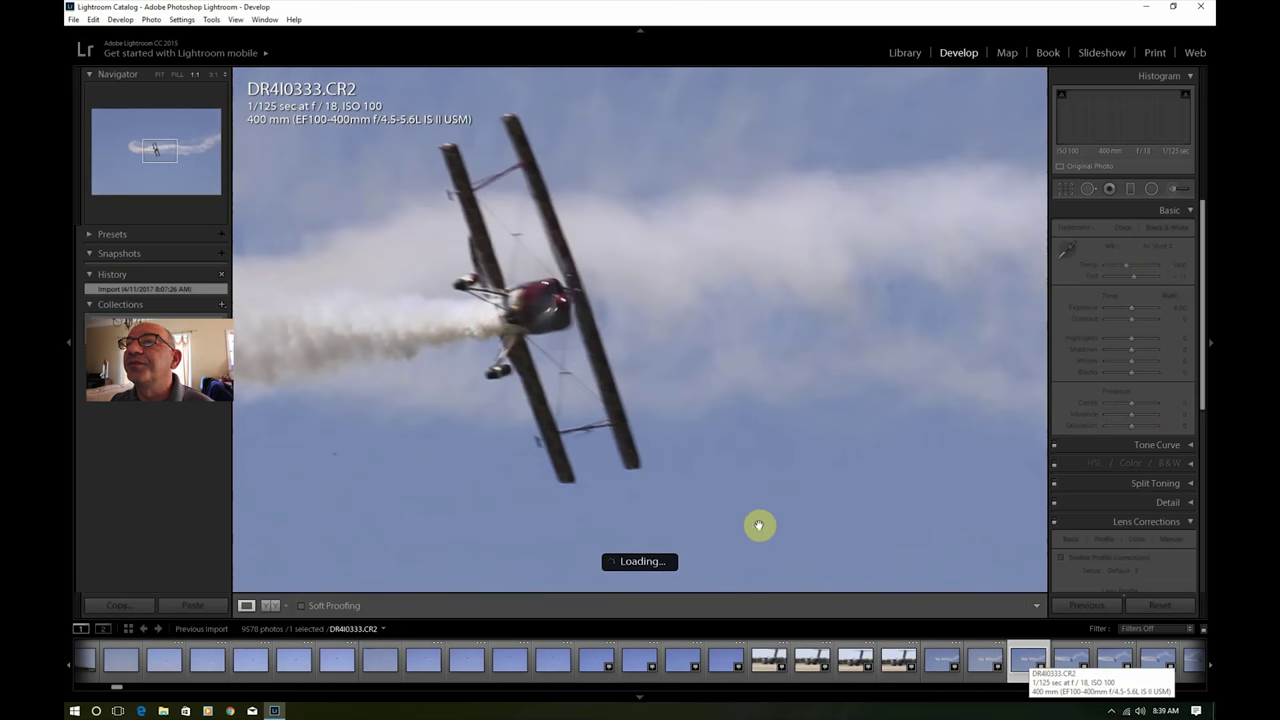
click(162, 75)
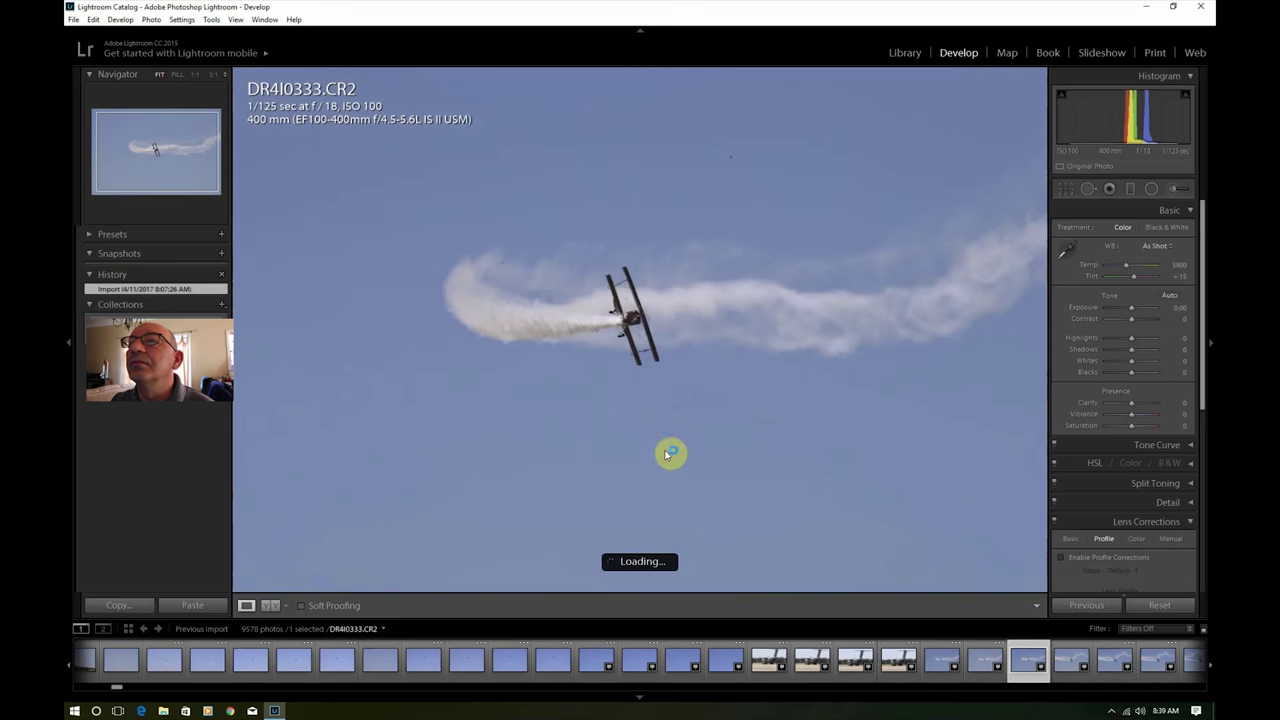
Step: Inspect DR4I0335 and DR4I0336 at 1:1, then view DR4I0341 and DR4I0342
click(1111, 662)
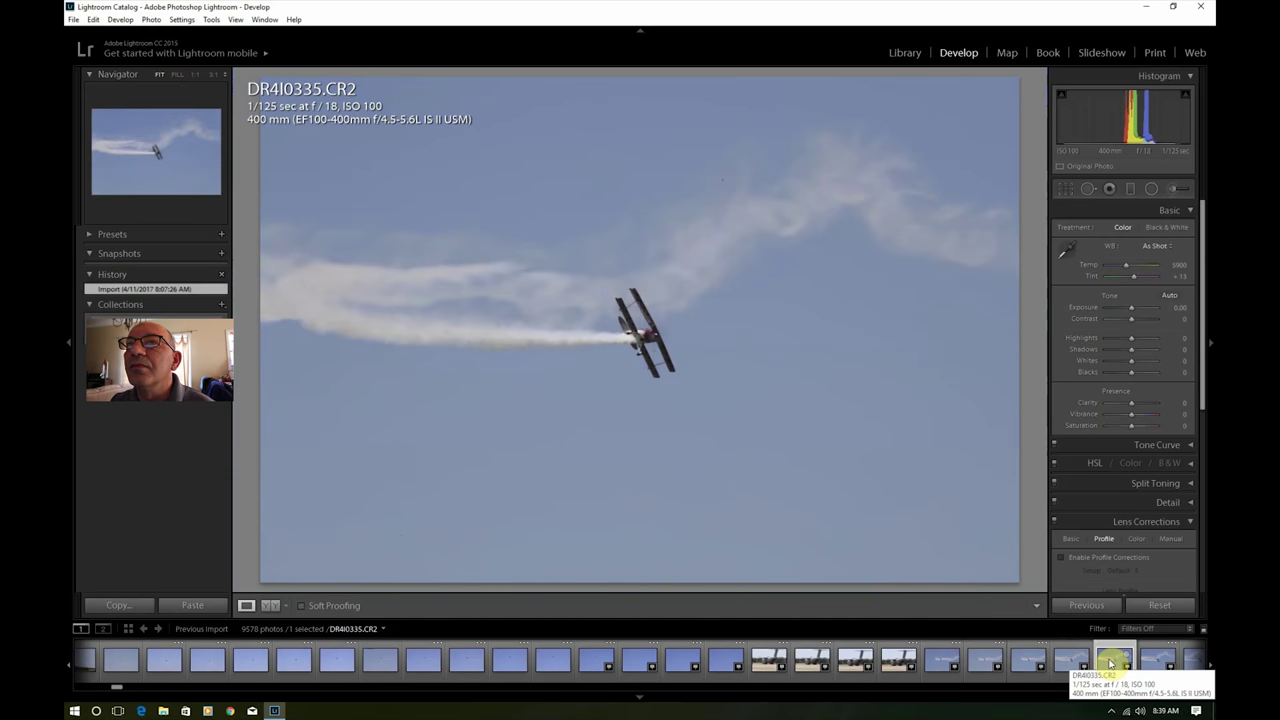
click(1158, 662)
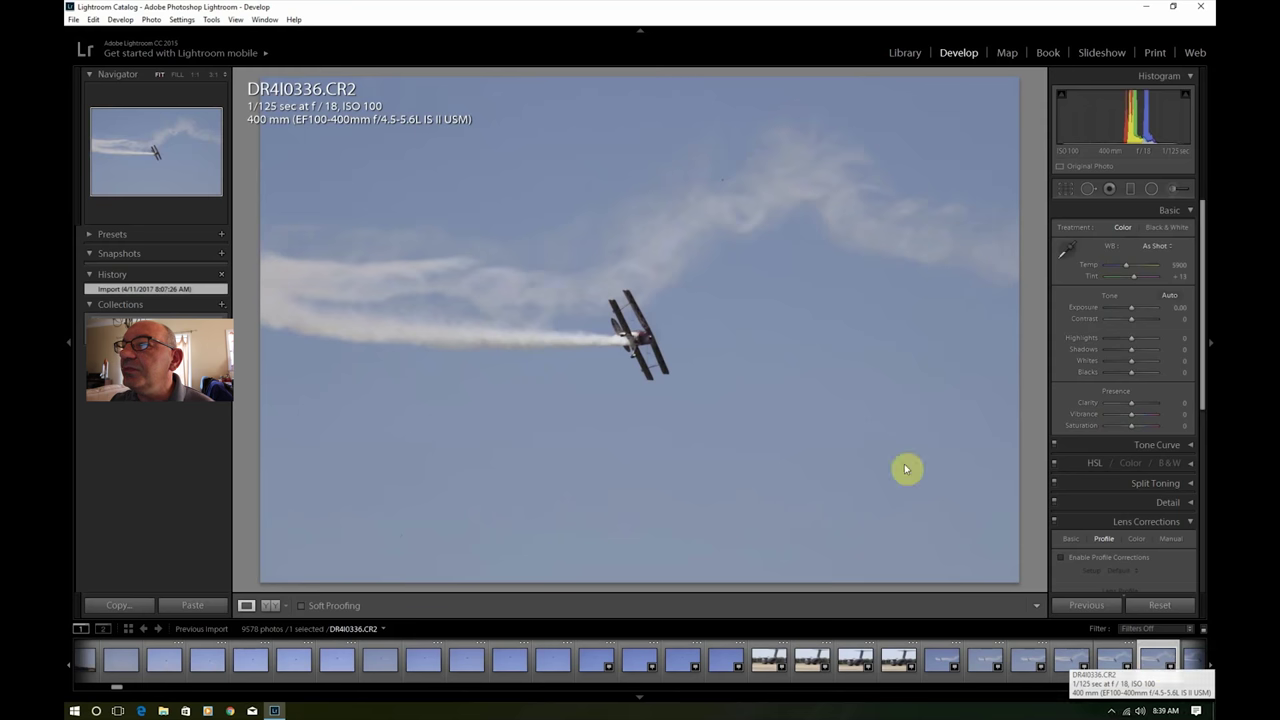
click(652, 340)
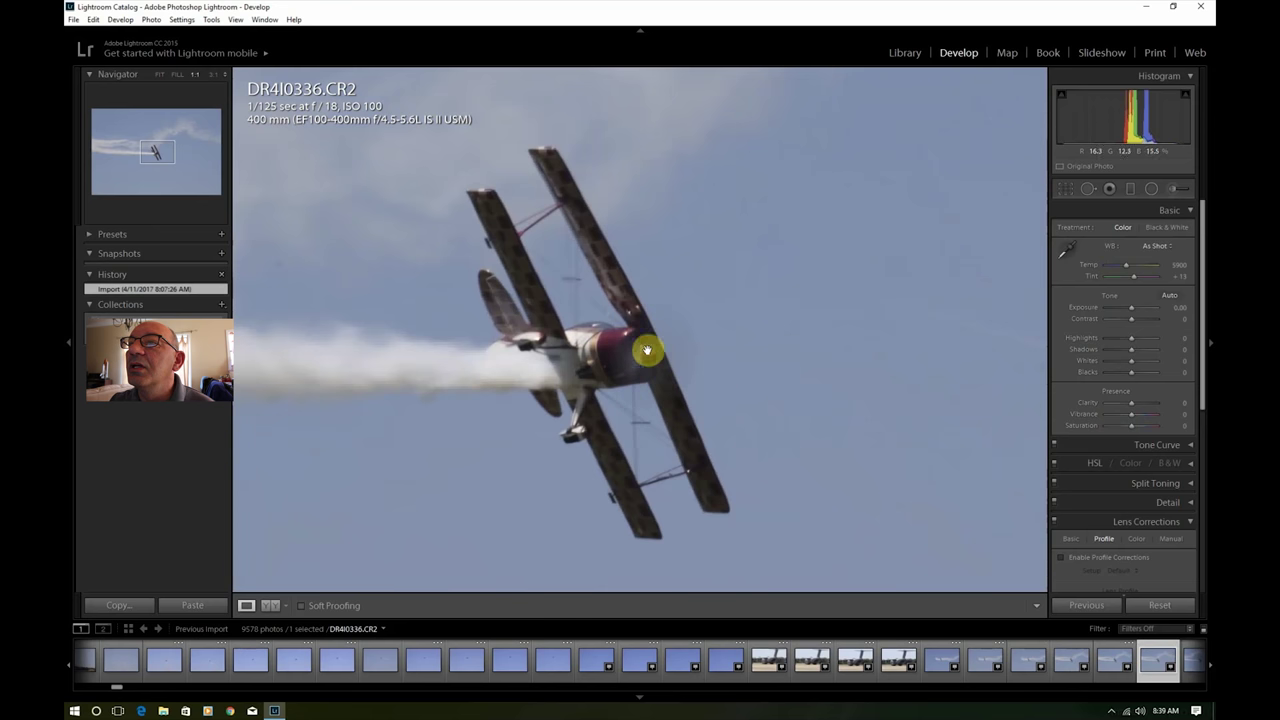
click(160, 75)
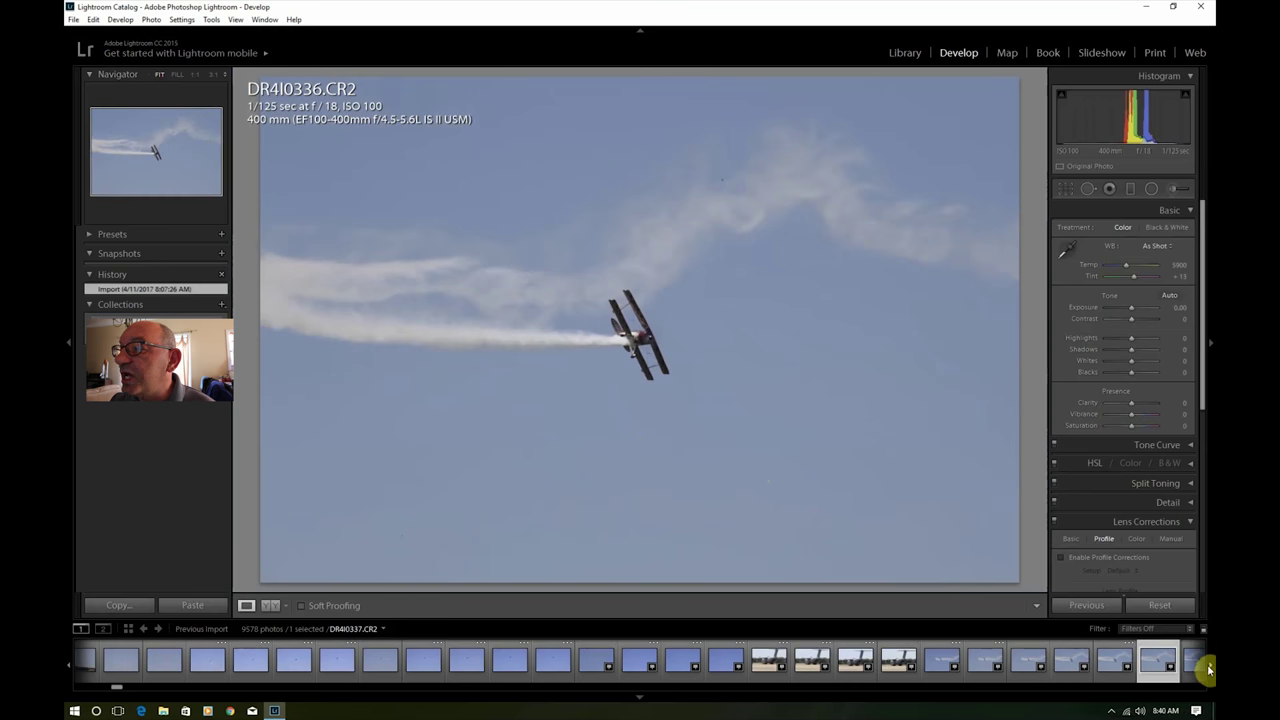
scroll(1210, 670, down, 6)
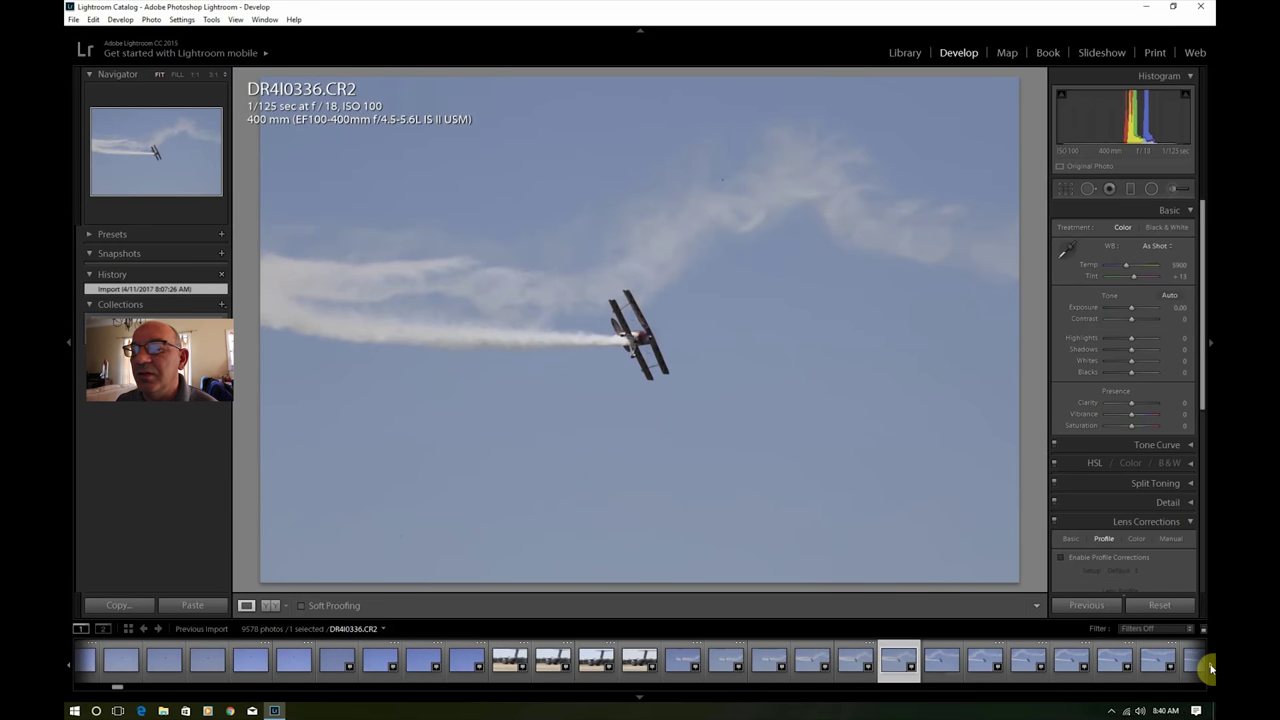
click(1112, 664)
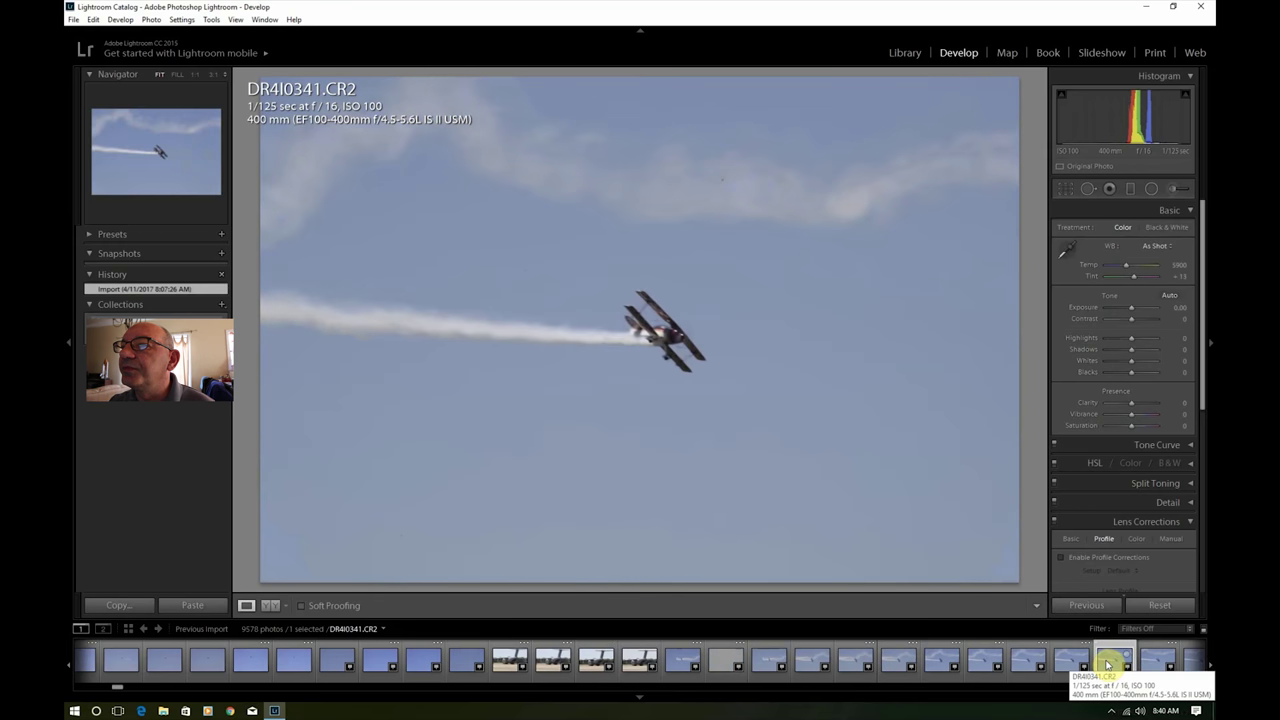
click(1156, 662)
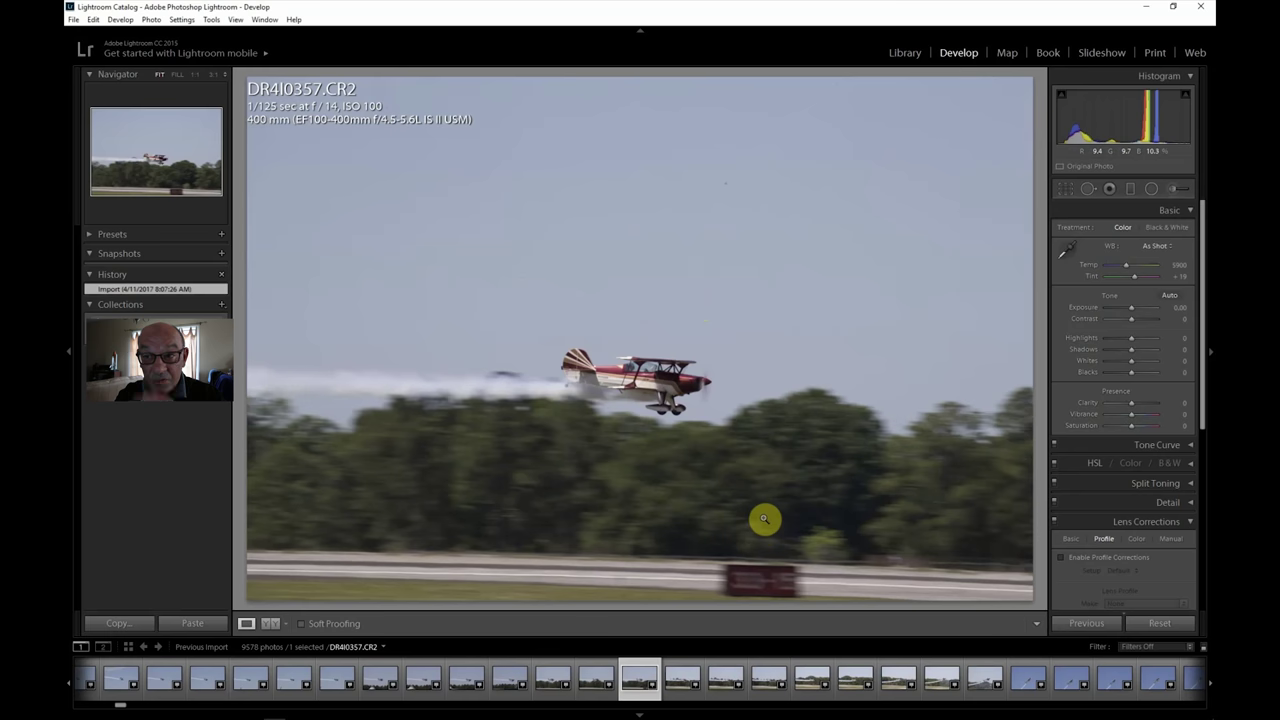
click(197, 75)
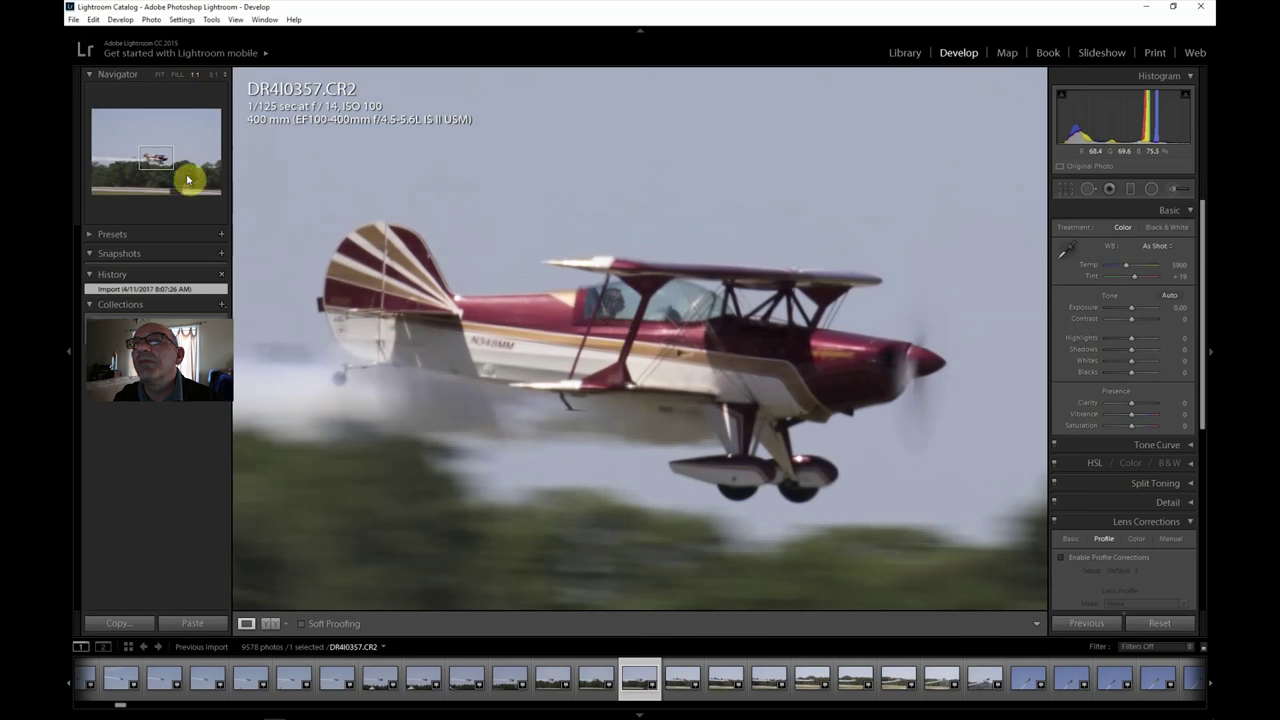
Step: Return DR4I0357 to Fit view and enable lens profile corrections
click(160, 76)
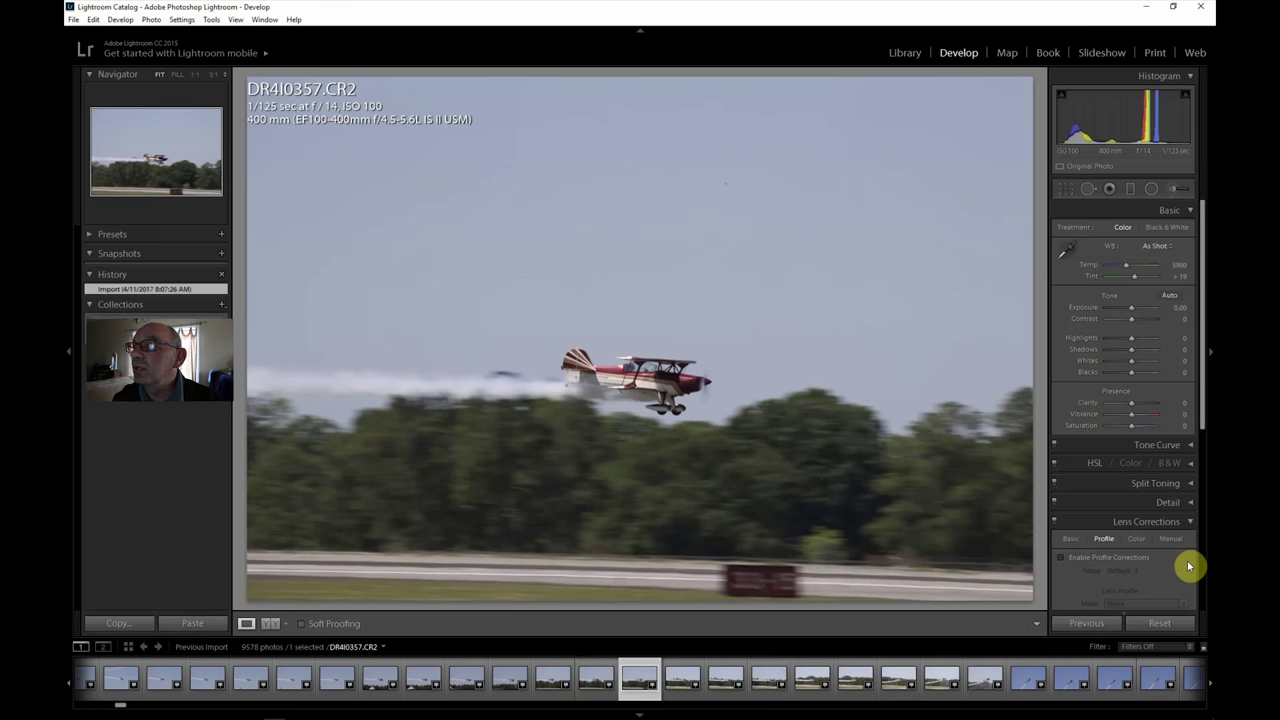
click(1108, 557)
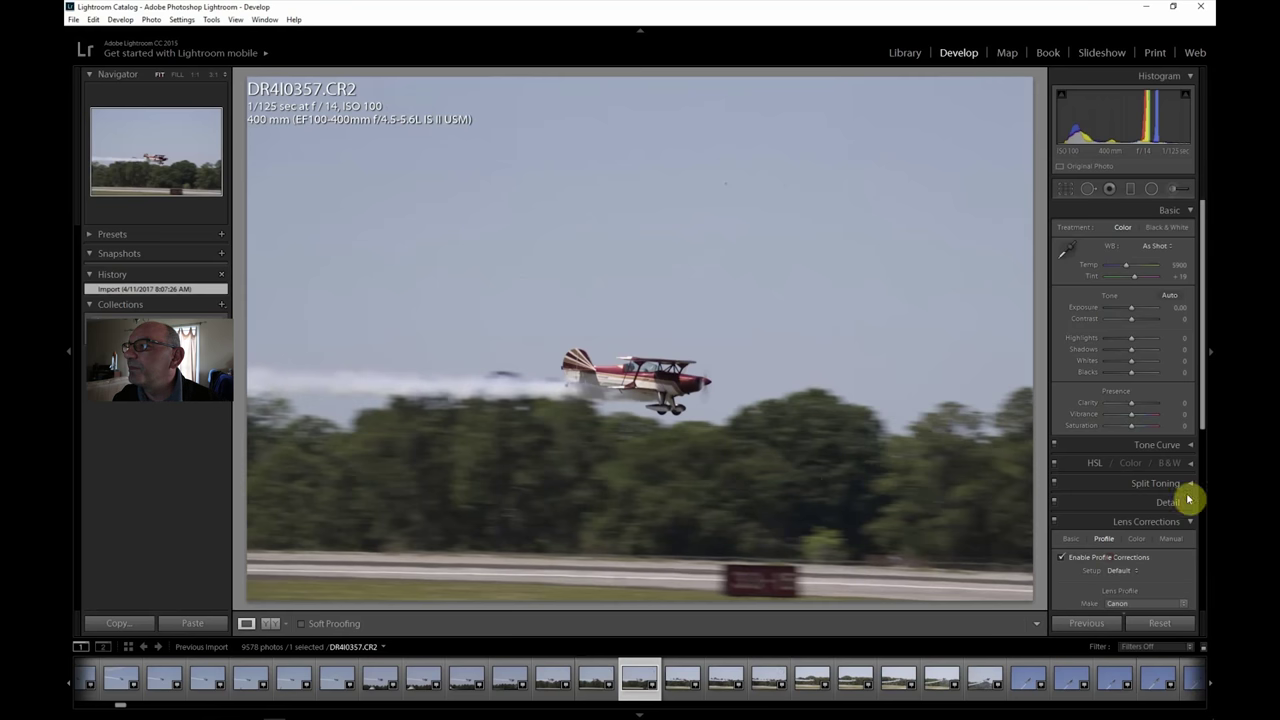
Step: Set Clarity to +29 and Contrast to +33
drag(1131, 409, 1145, 407)
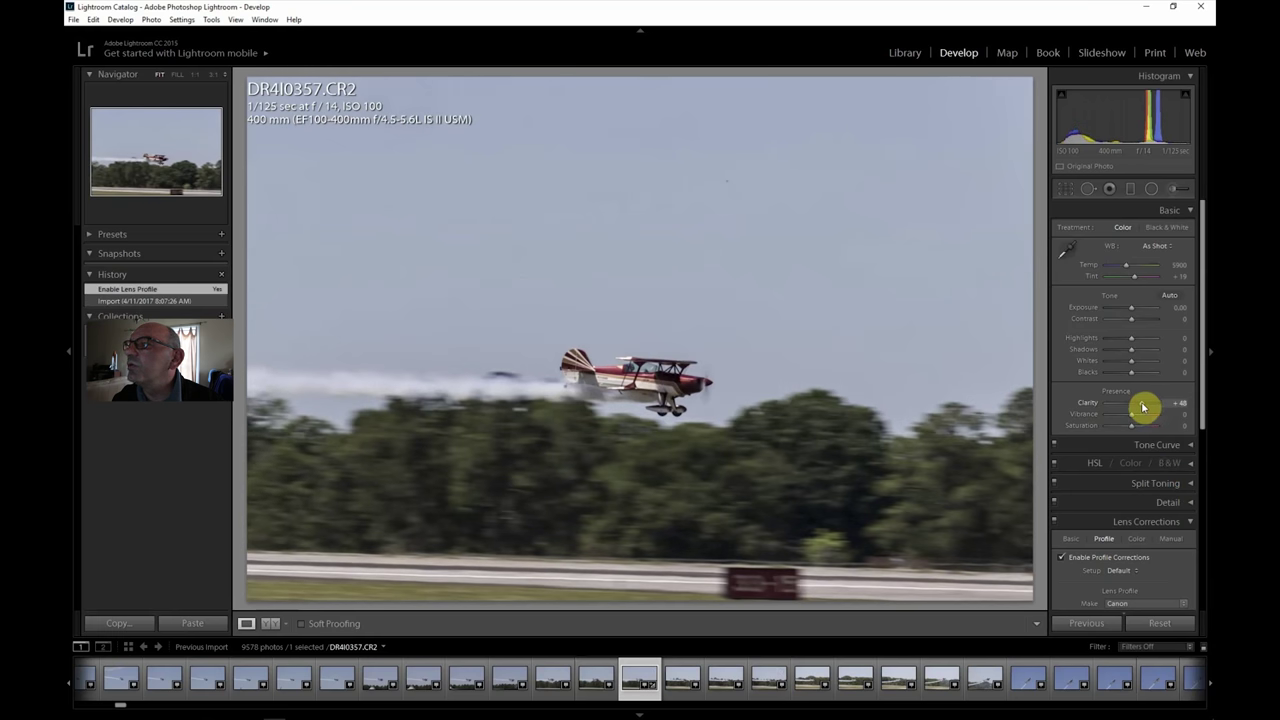
drag(1140, 406, 1140, 409)
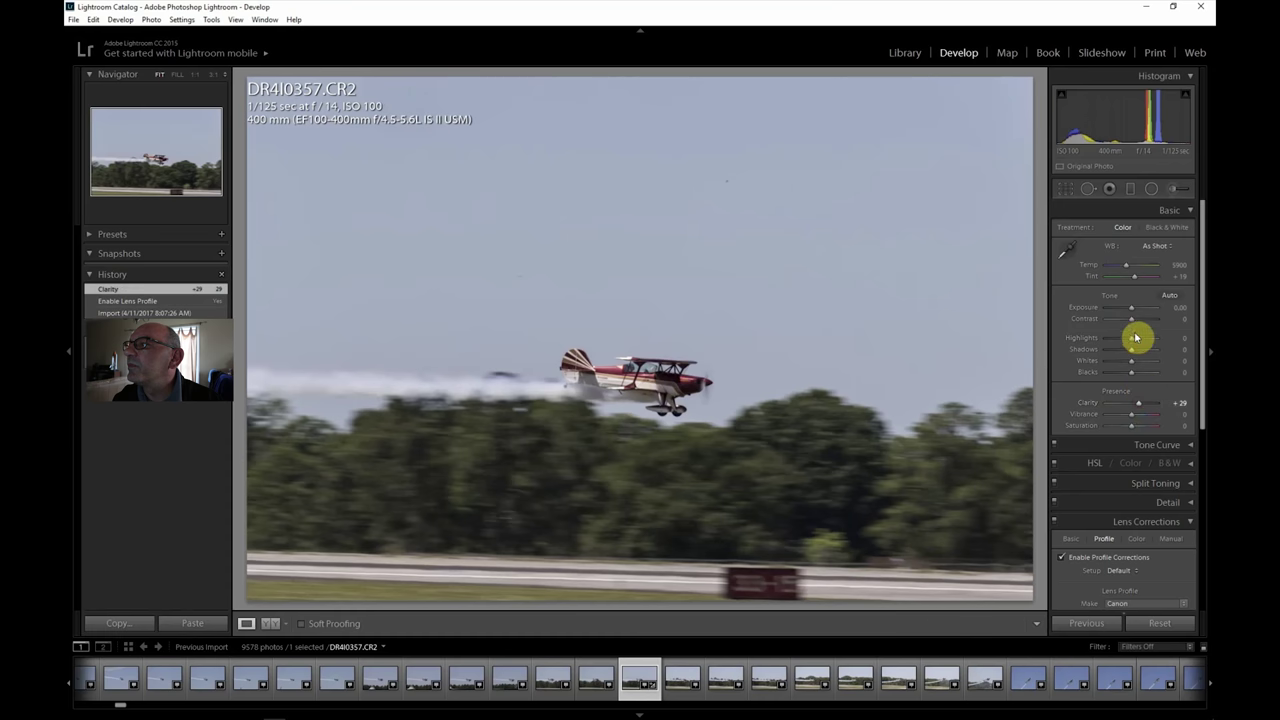
drag(1134, 321, 1143, 324)
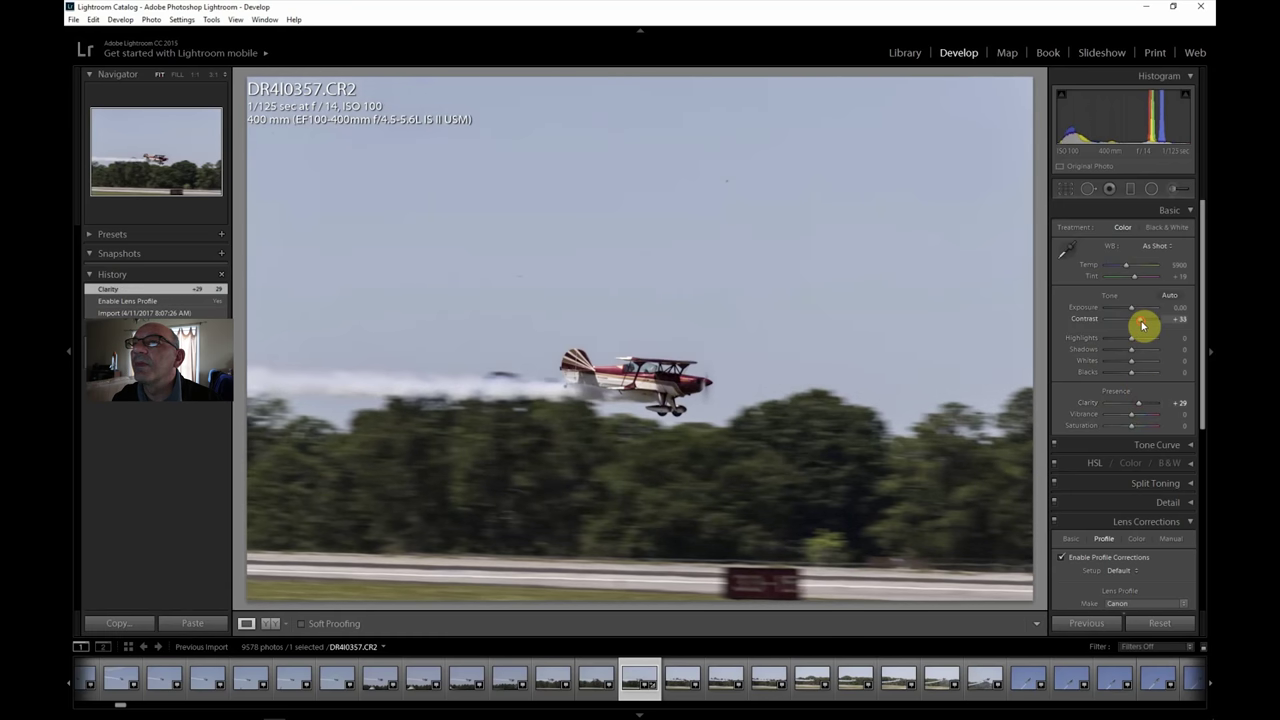
Step: Crop the photo tighter around the biplane and runway, redoing the first attempt
click(1066, 188)
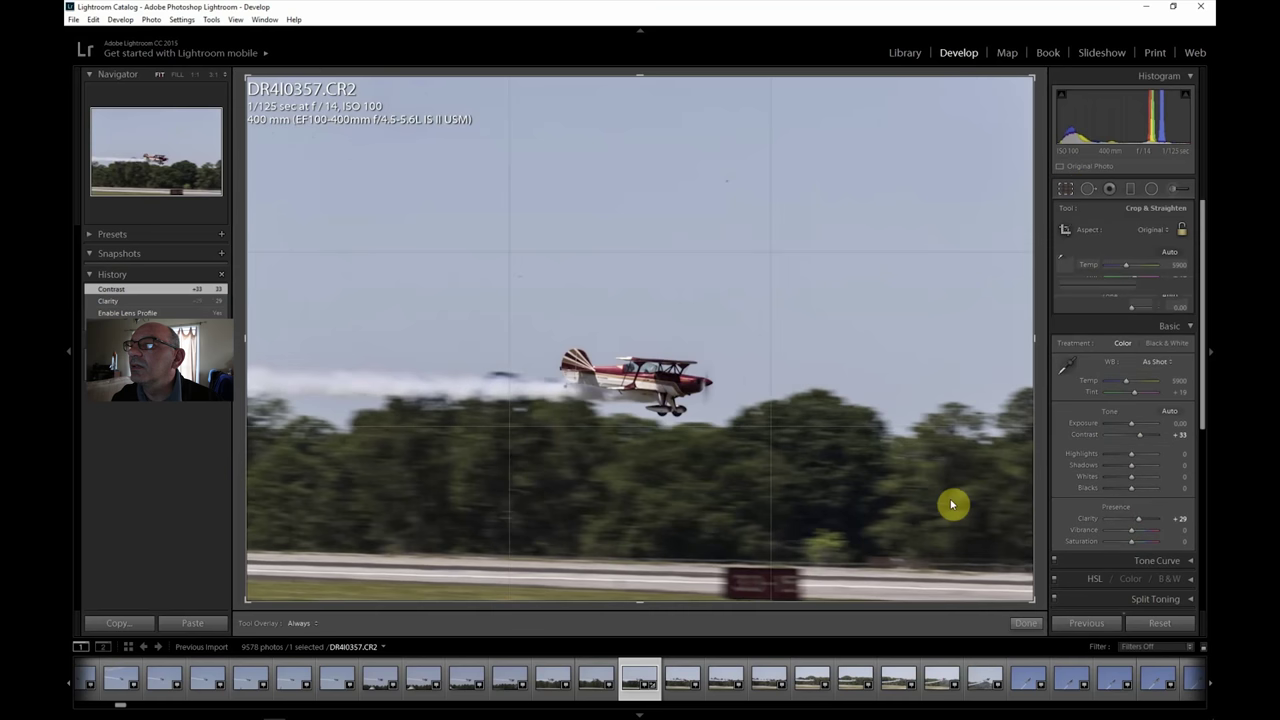
drag(244, 76, 217, 131)
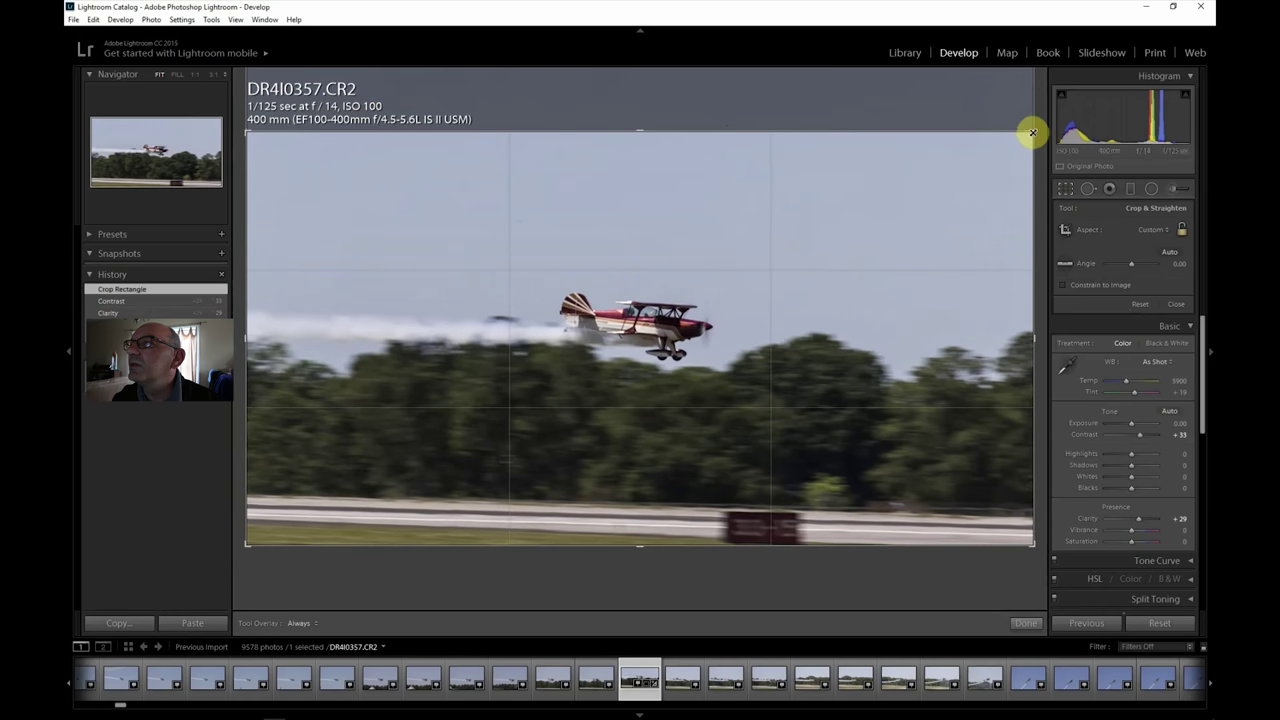
drag(1026, 134, 936, 202)
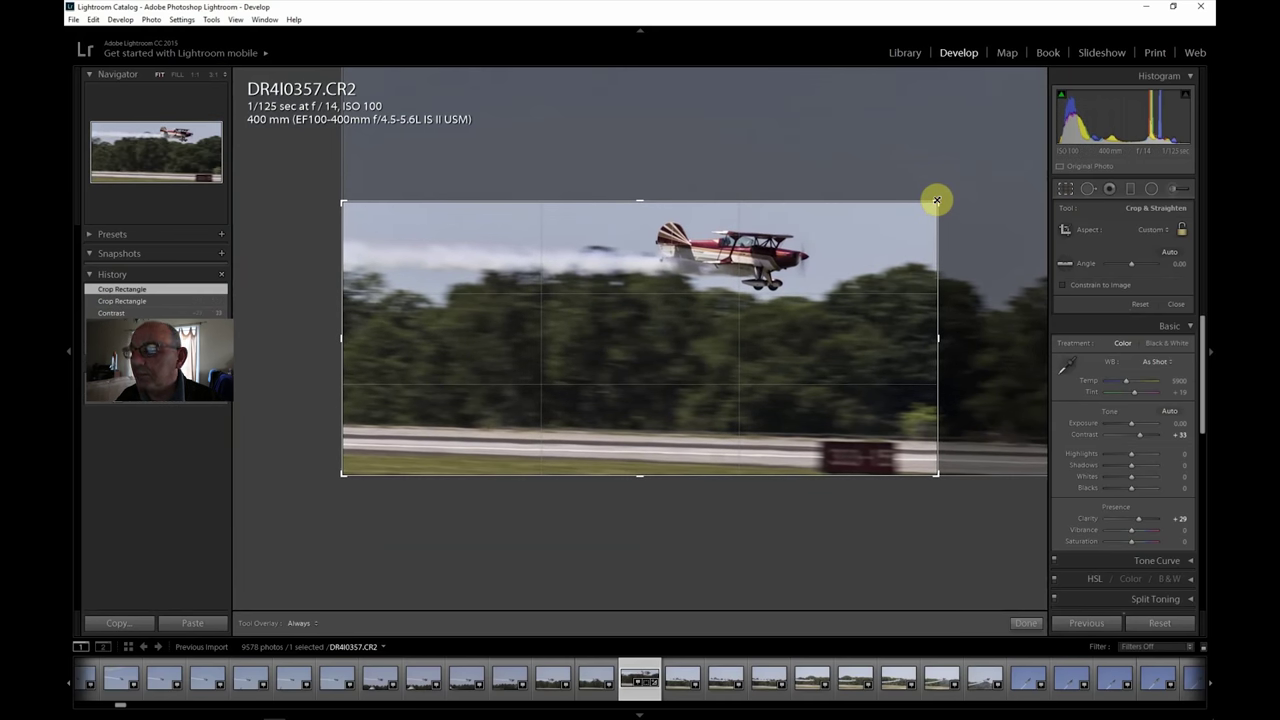
key(Return)
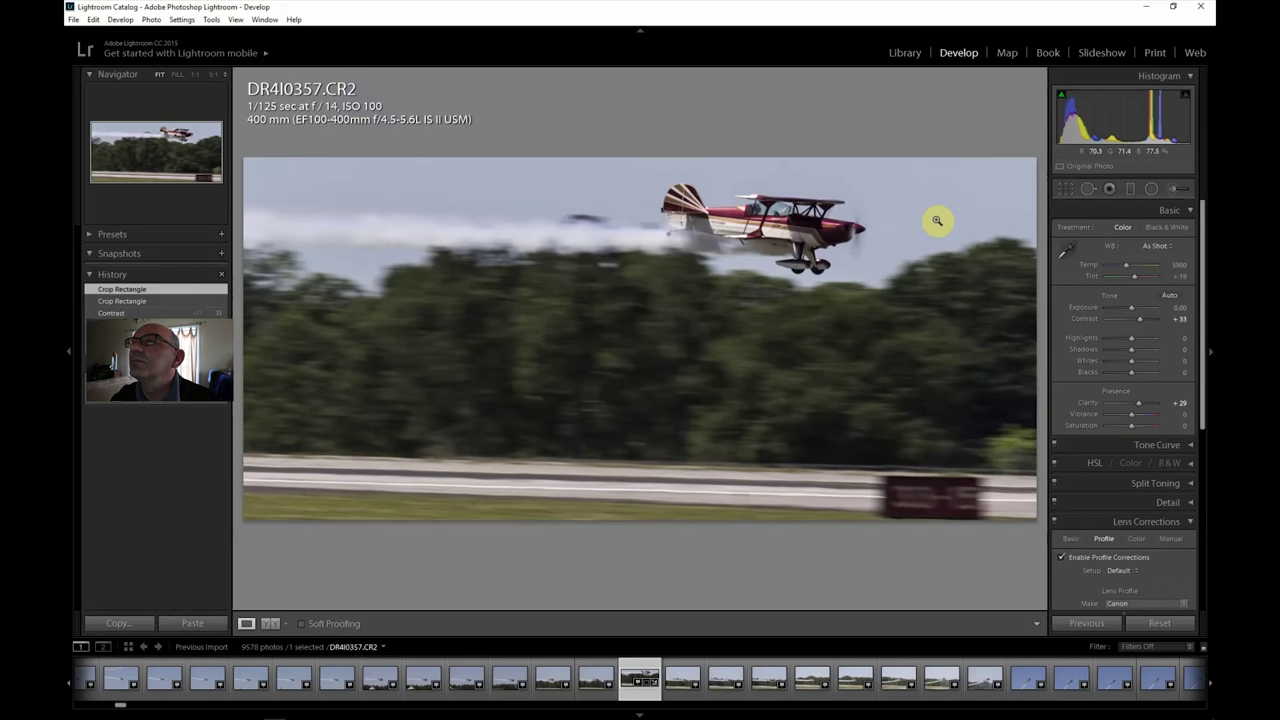
key(ctrl+z)
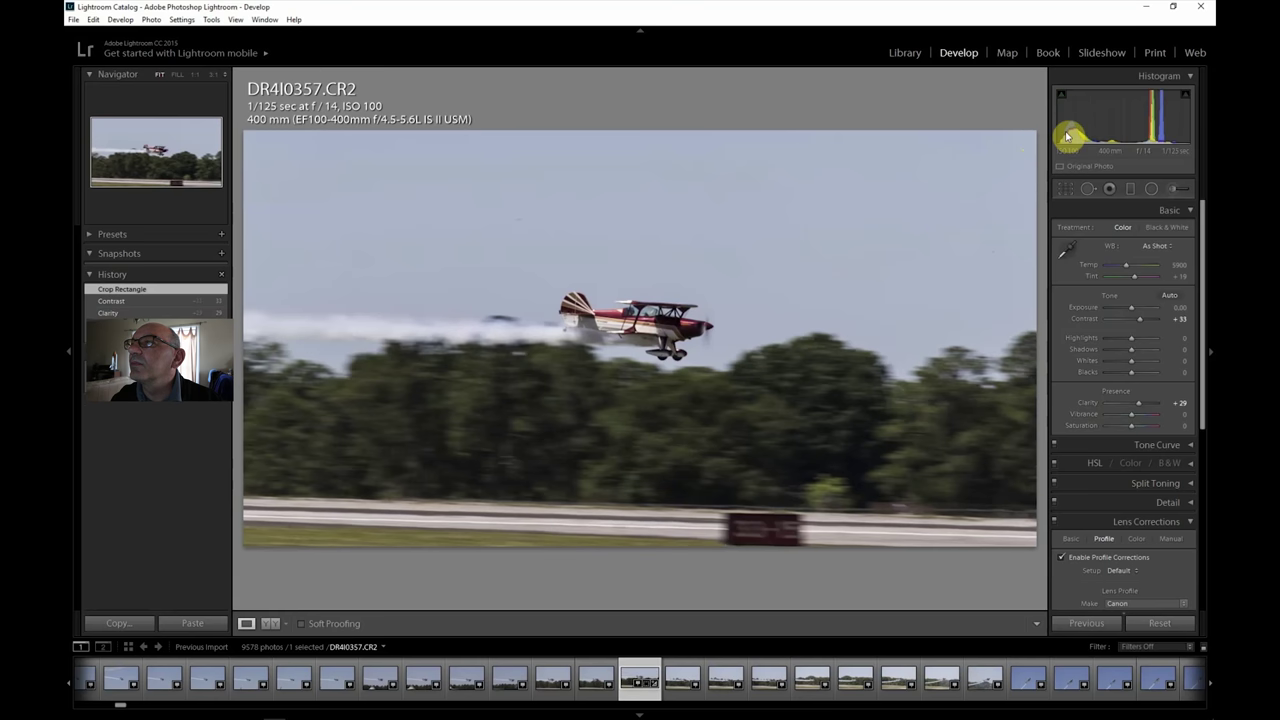
click(1066, 190)
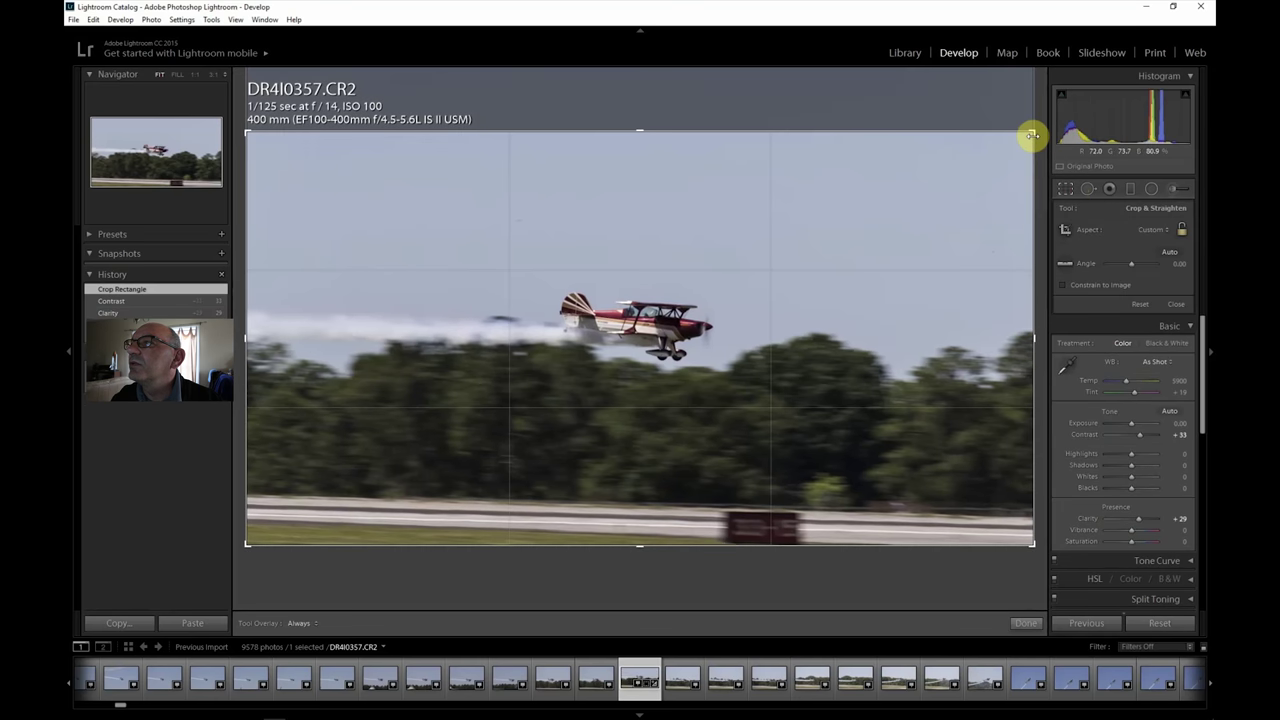
drag(1031, 131, 928, 163)
key(r)
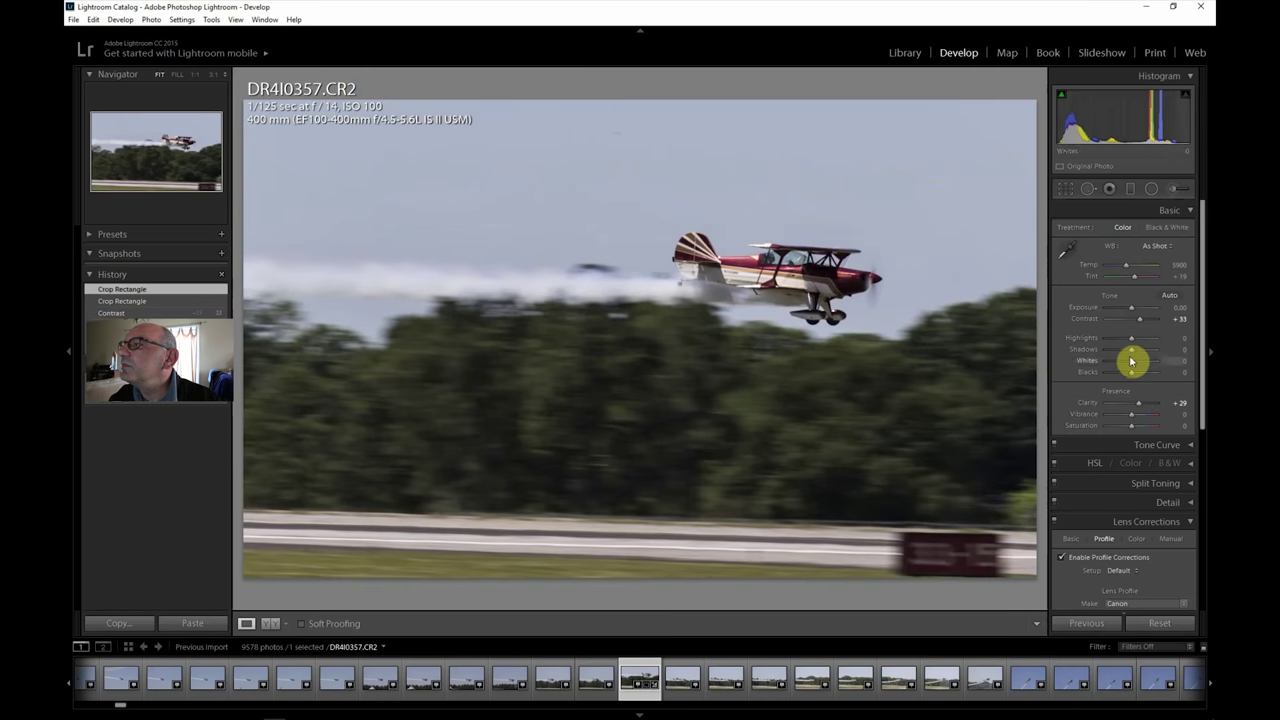
Step: Lift Shadows to +40 and add Dehaze of +31
drag(1132, 354, 1142, 356)
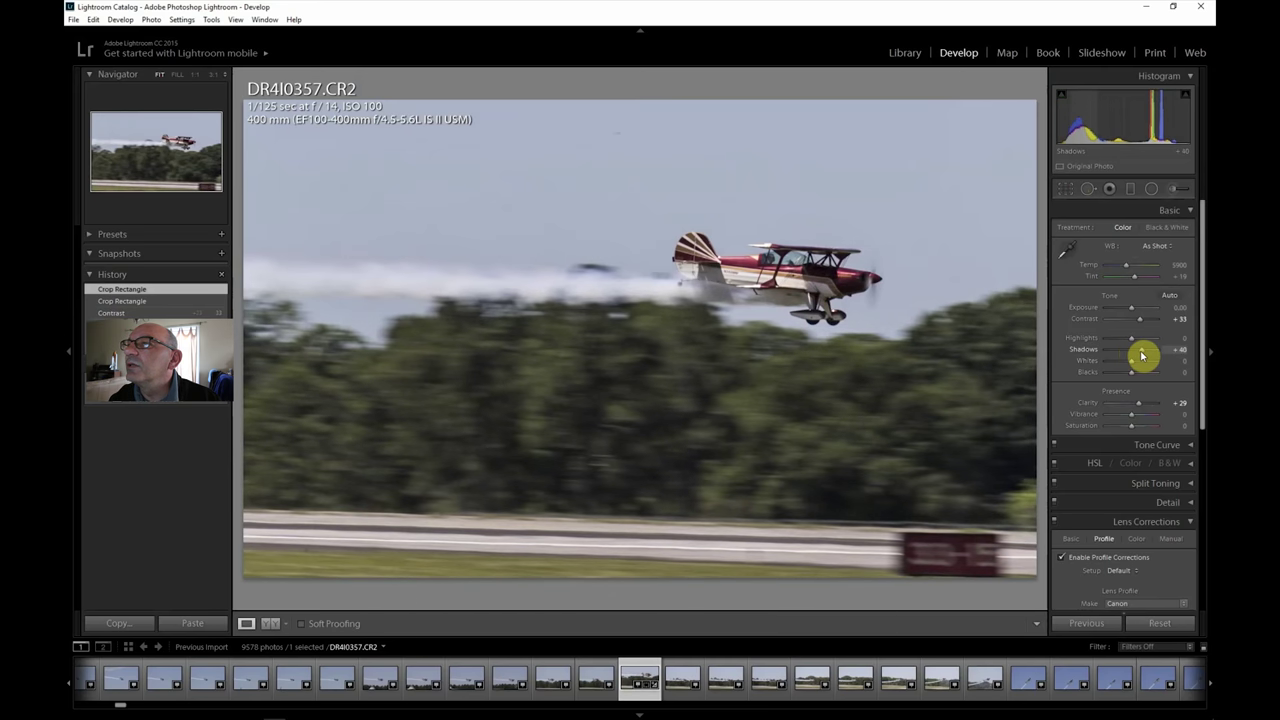
drag(1203, 423, 1206, 610)
drag(1131, 579, 1142, 581)
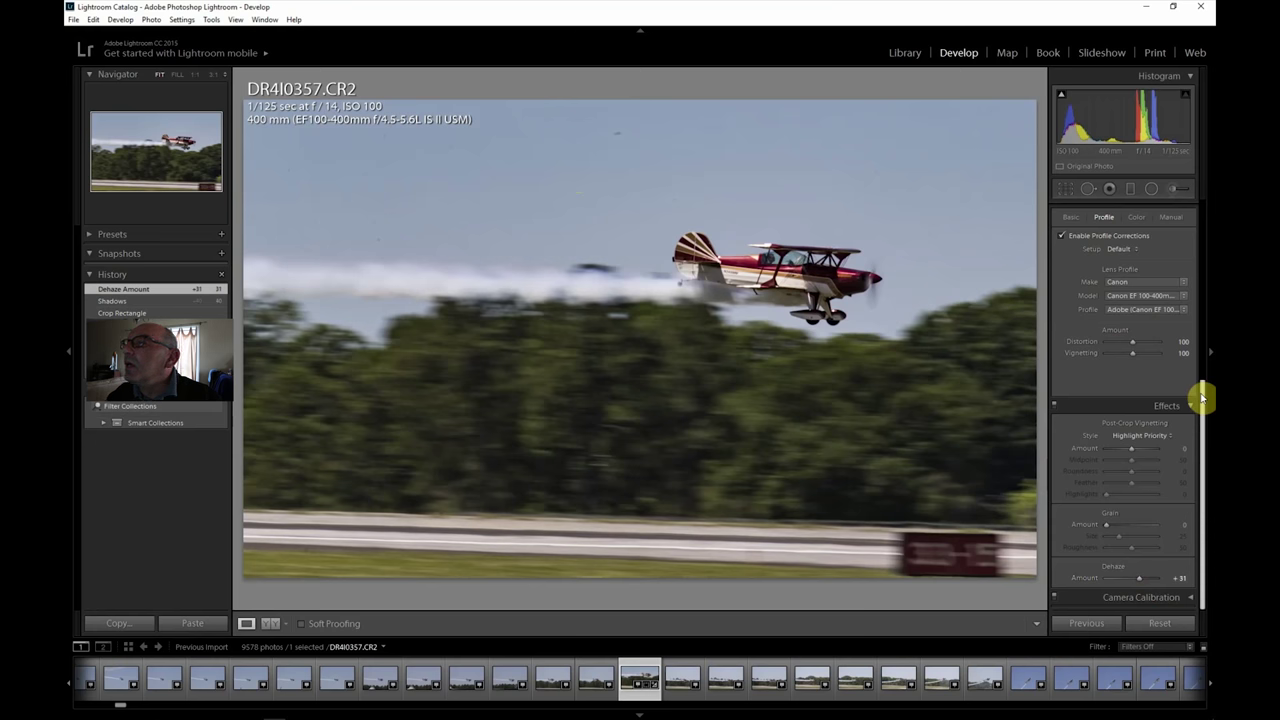
Step: Set Exposure to +0.36, Vibrance to +19 and Saturation to +14
drag(1203, 399, 1205, 203)
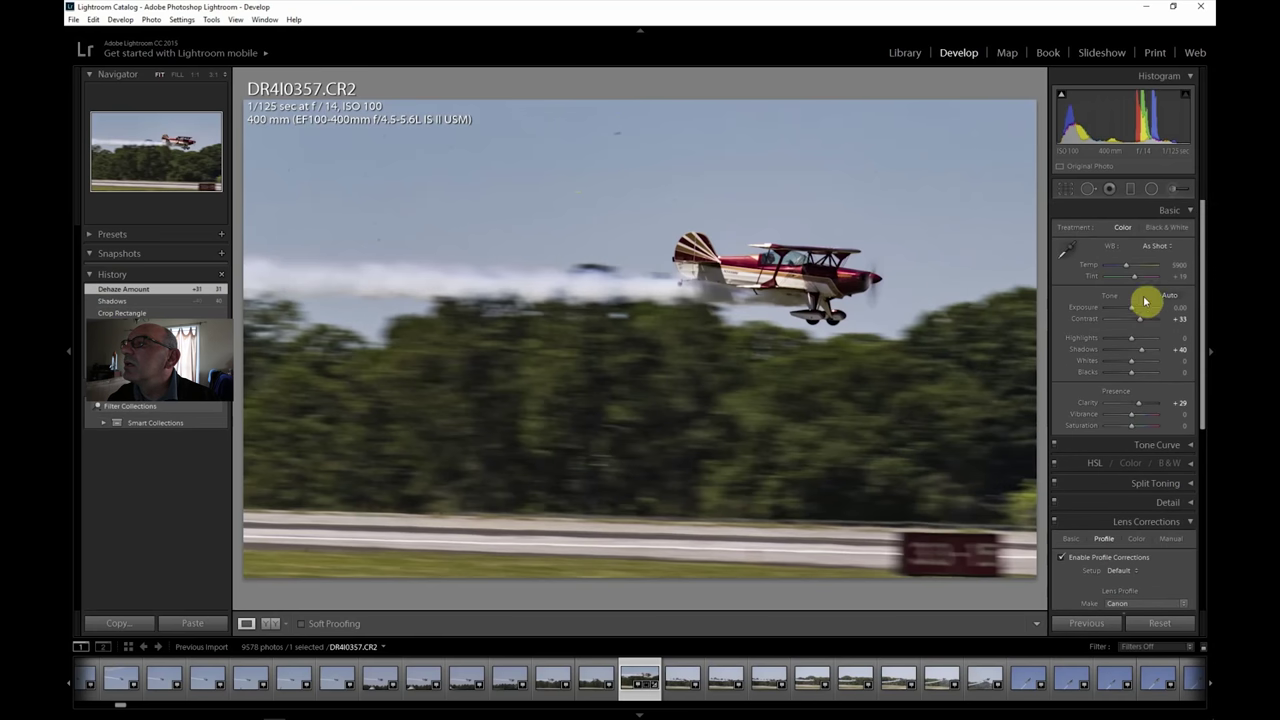
drag(1134, 311, 1137, 311)
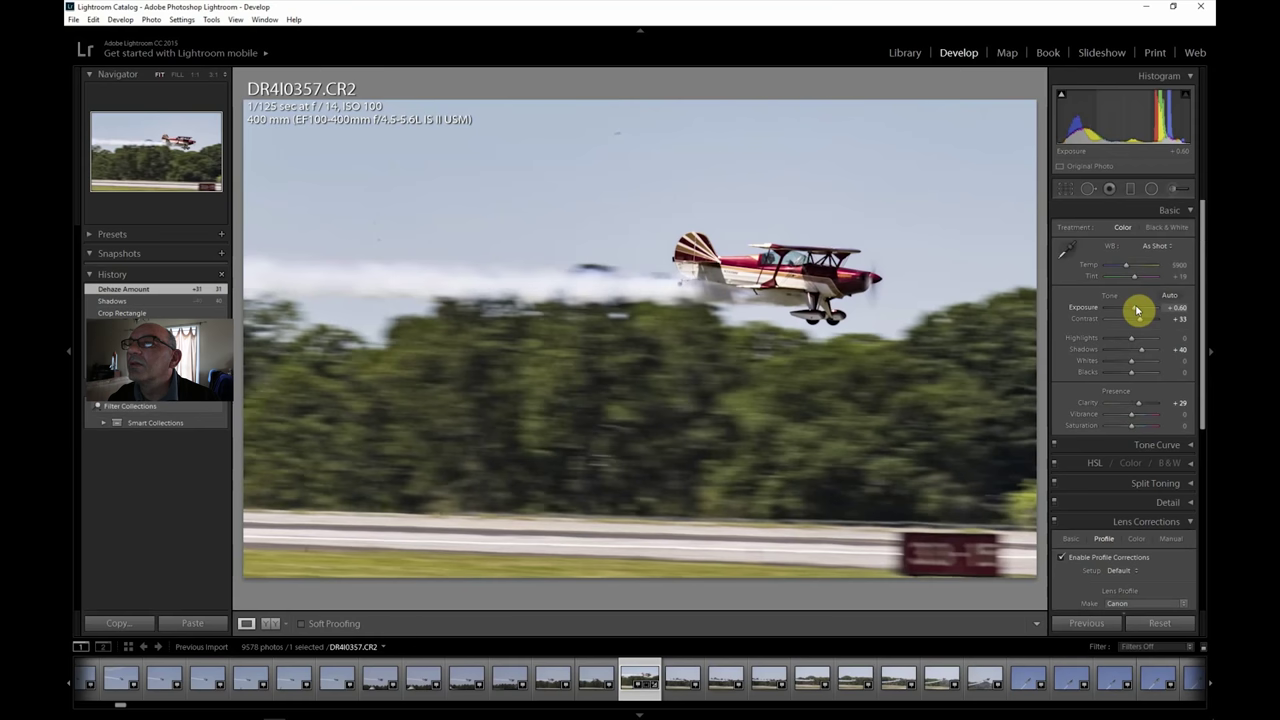
drag(1137, 311, 1135, 311)
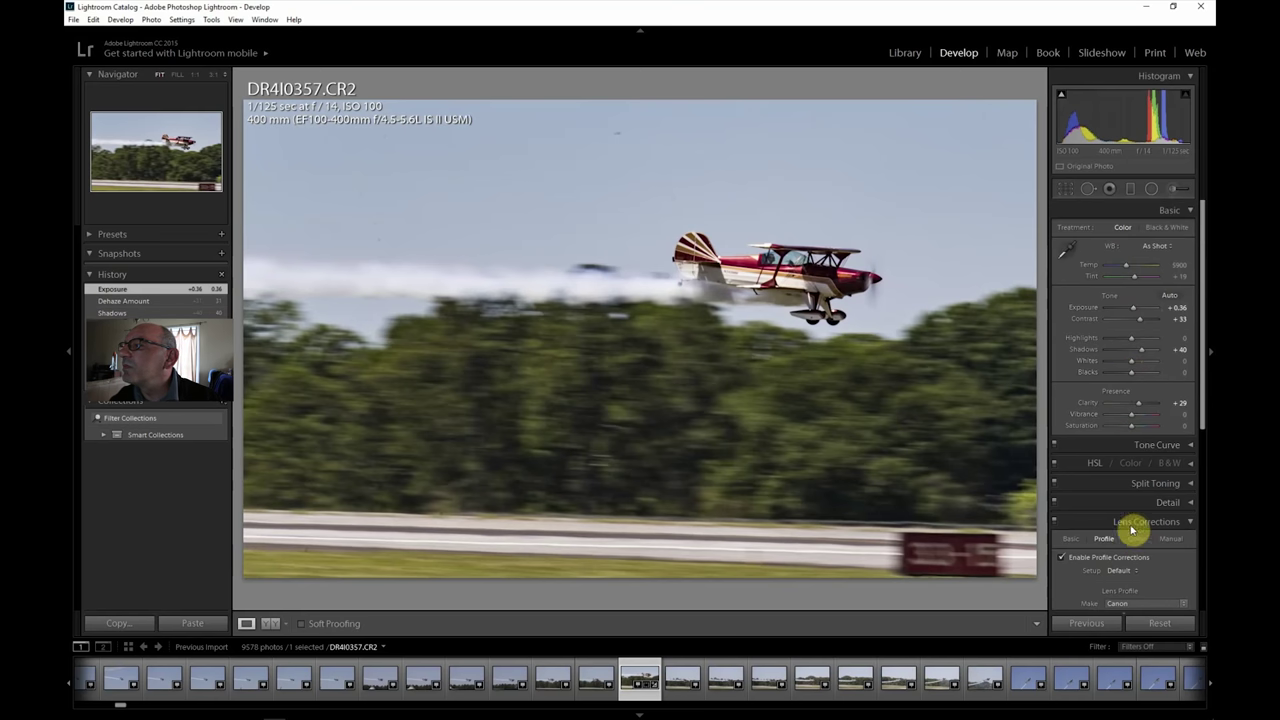
drag(1135, 420, 1137, 427)
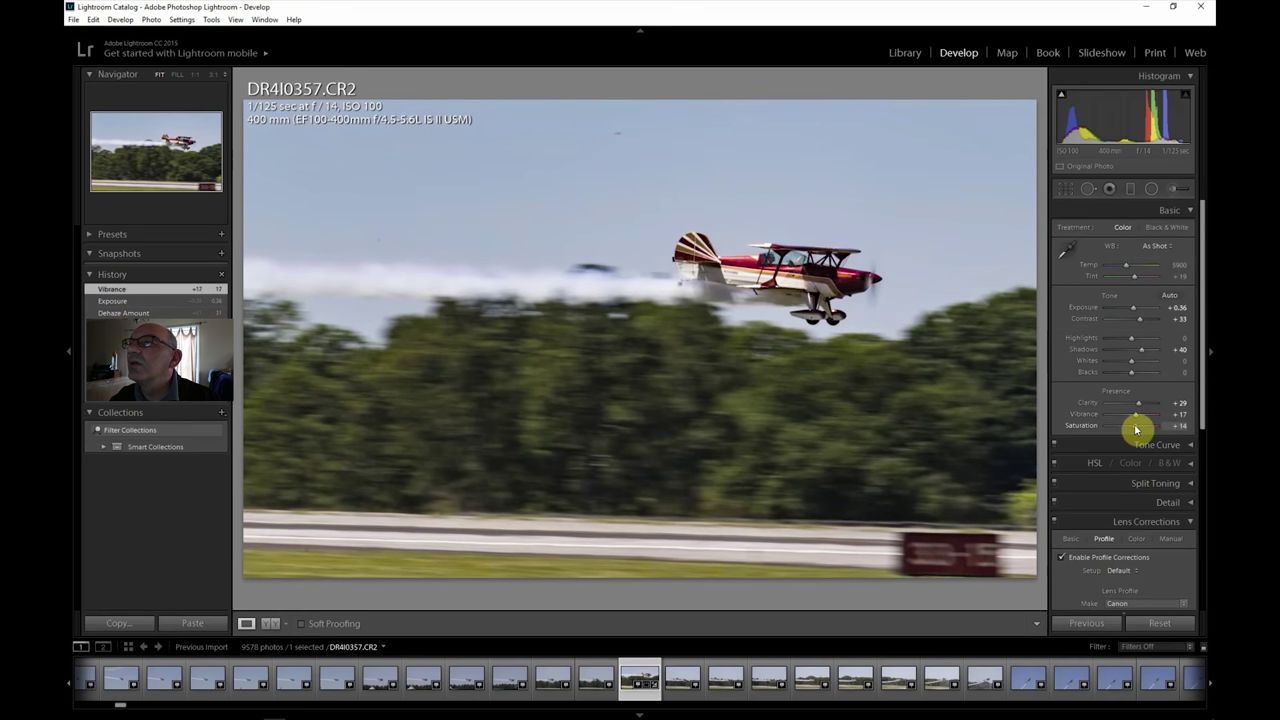
drag(1136, 430, 1137, 428)
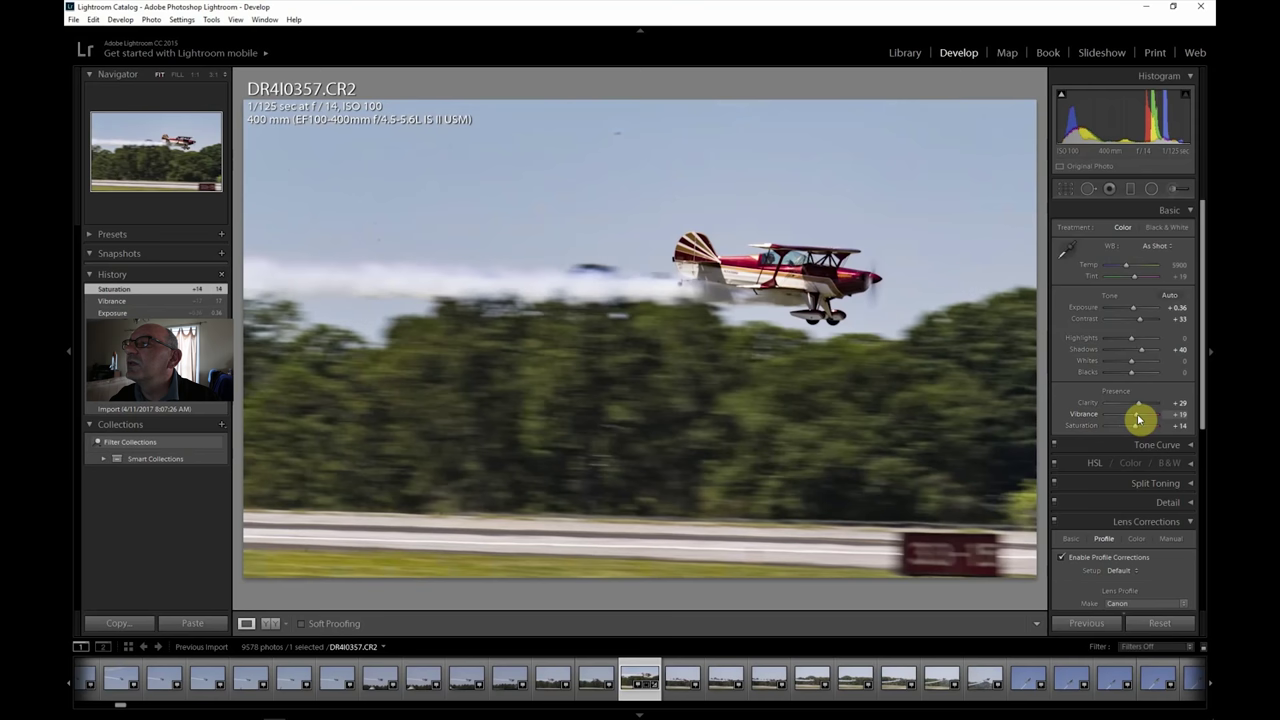
click(73, 19)
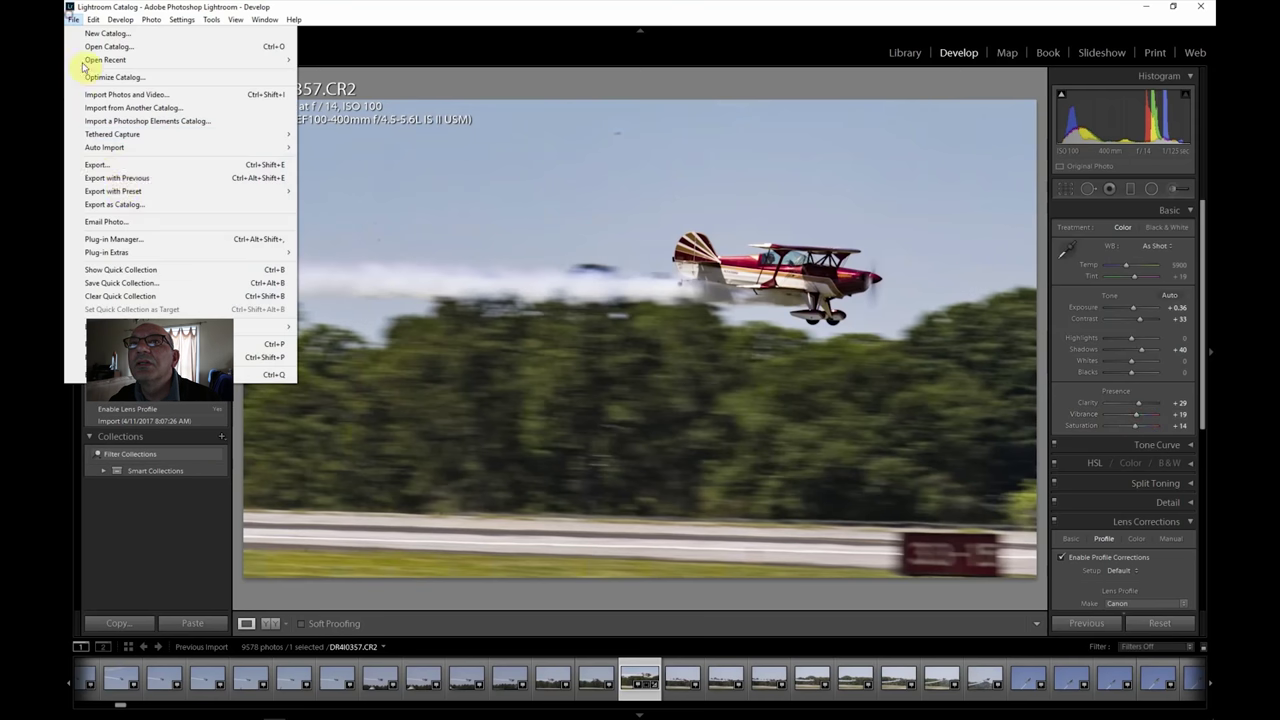
click(121, 166)
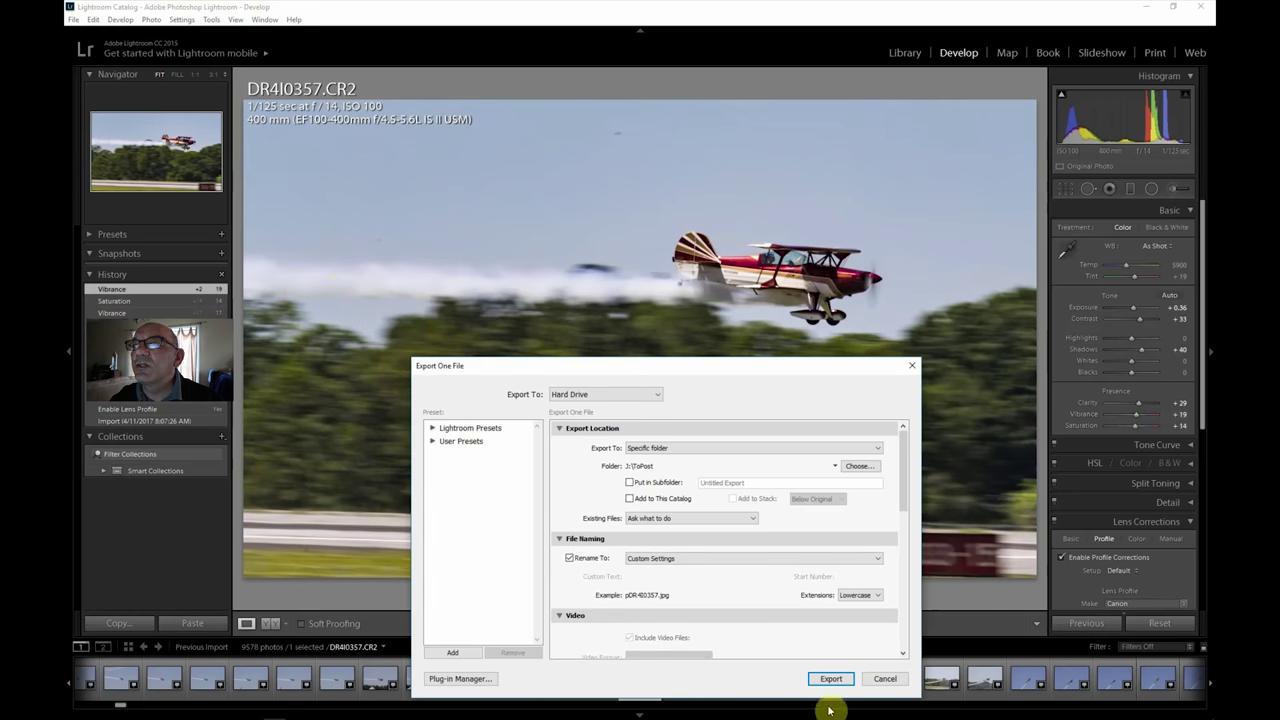
click(830, 679)
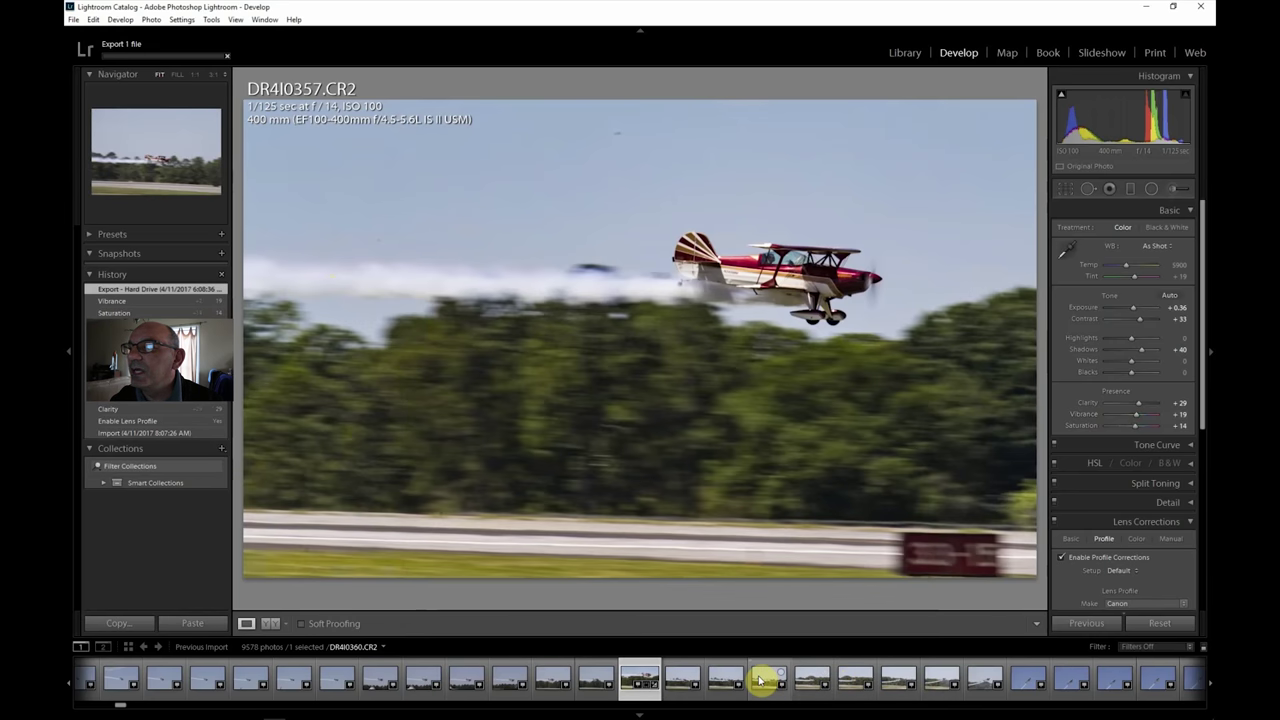
click(897, 684)
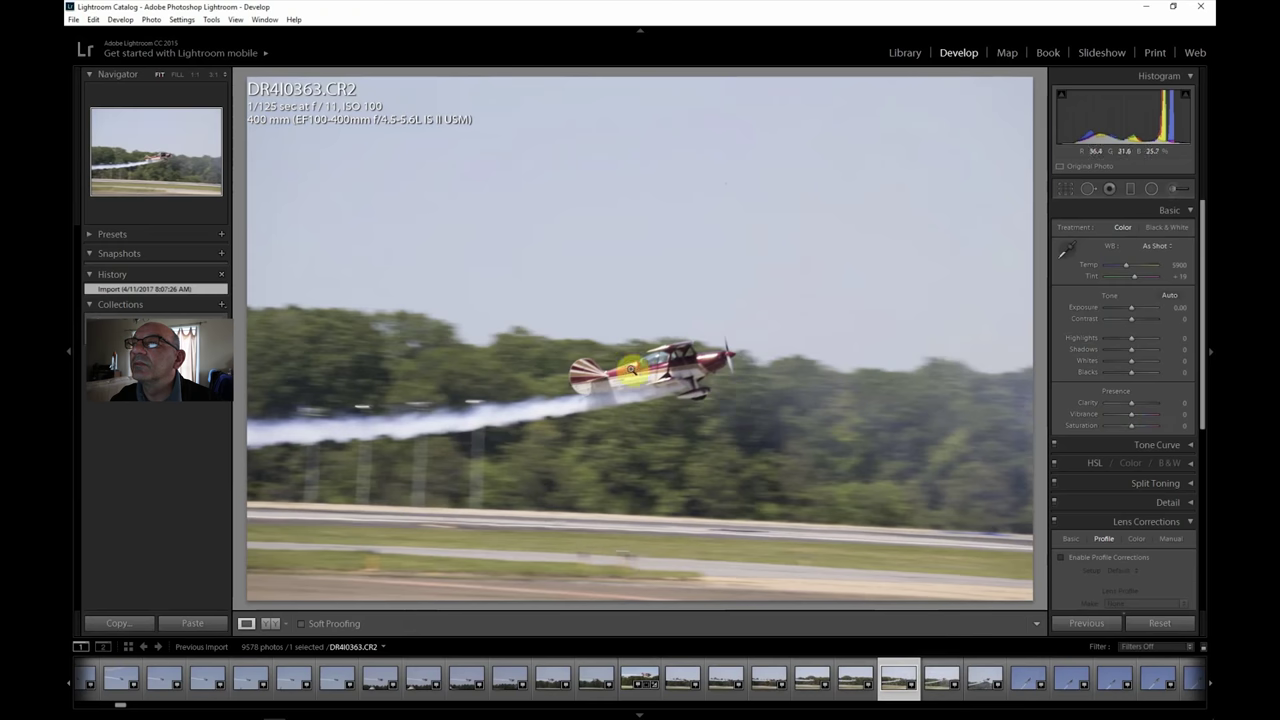
click(655, 367)
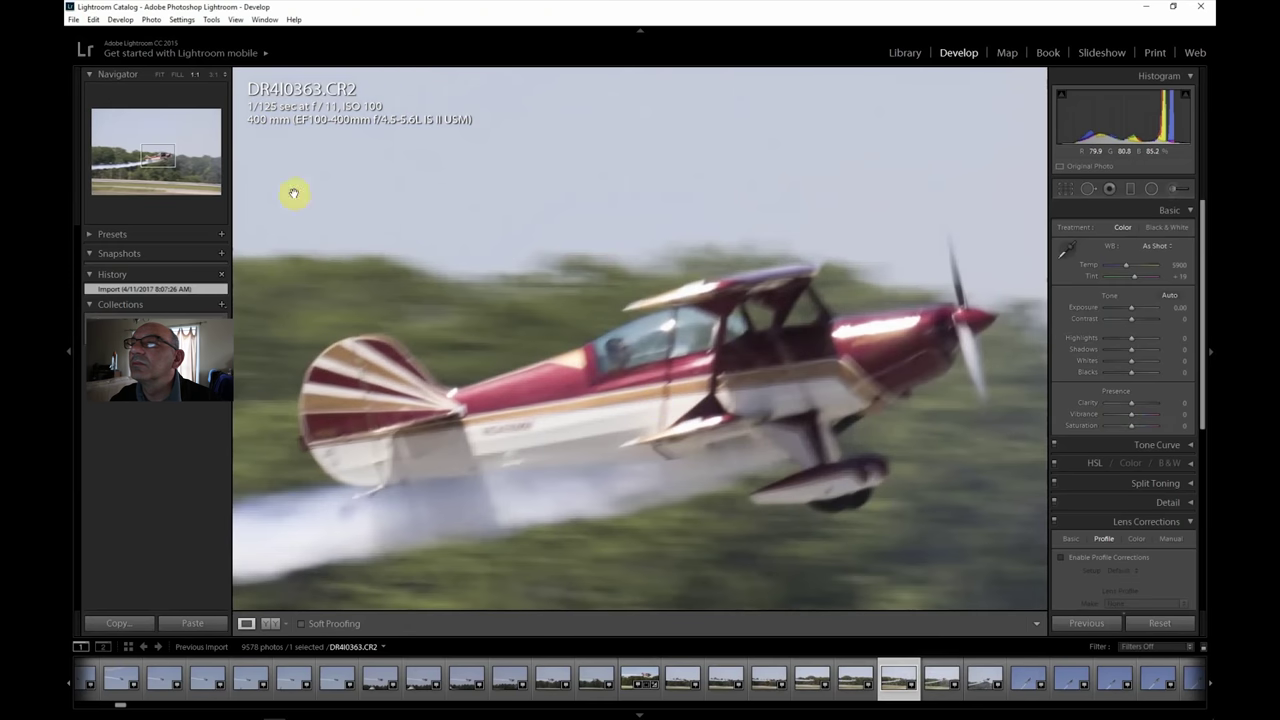
click(160, 74)
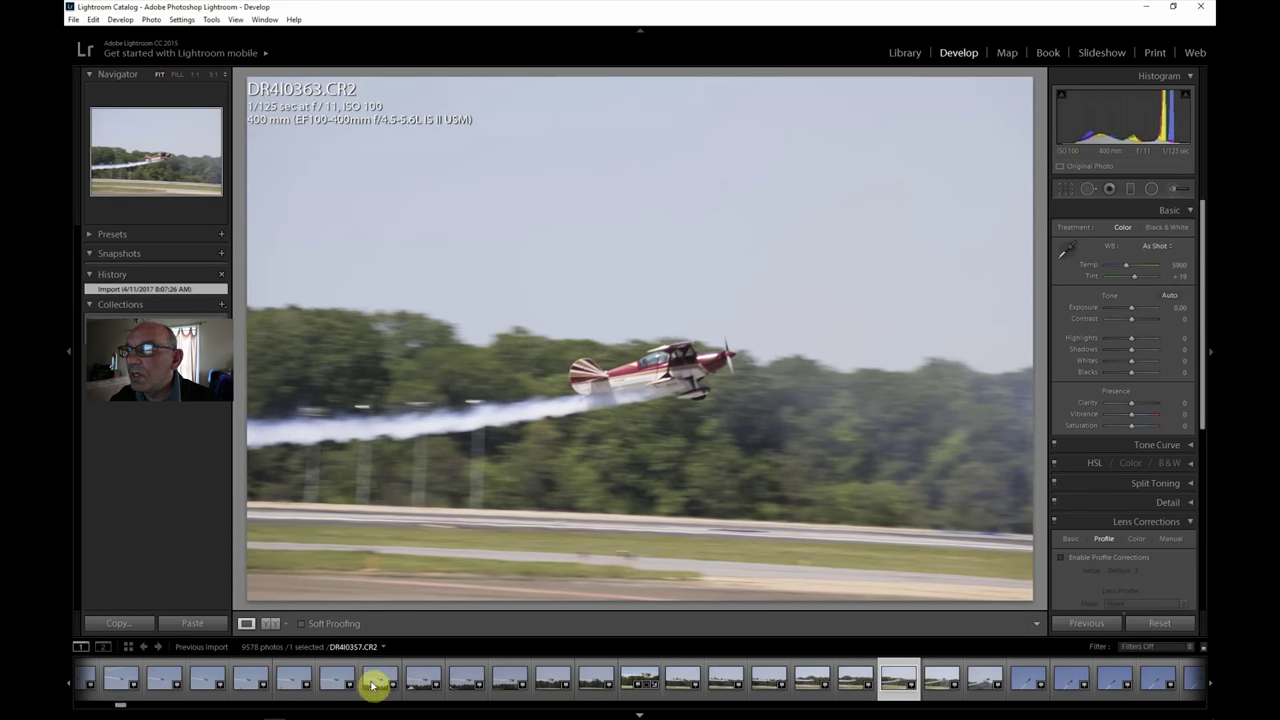
click(1211, 684)
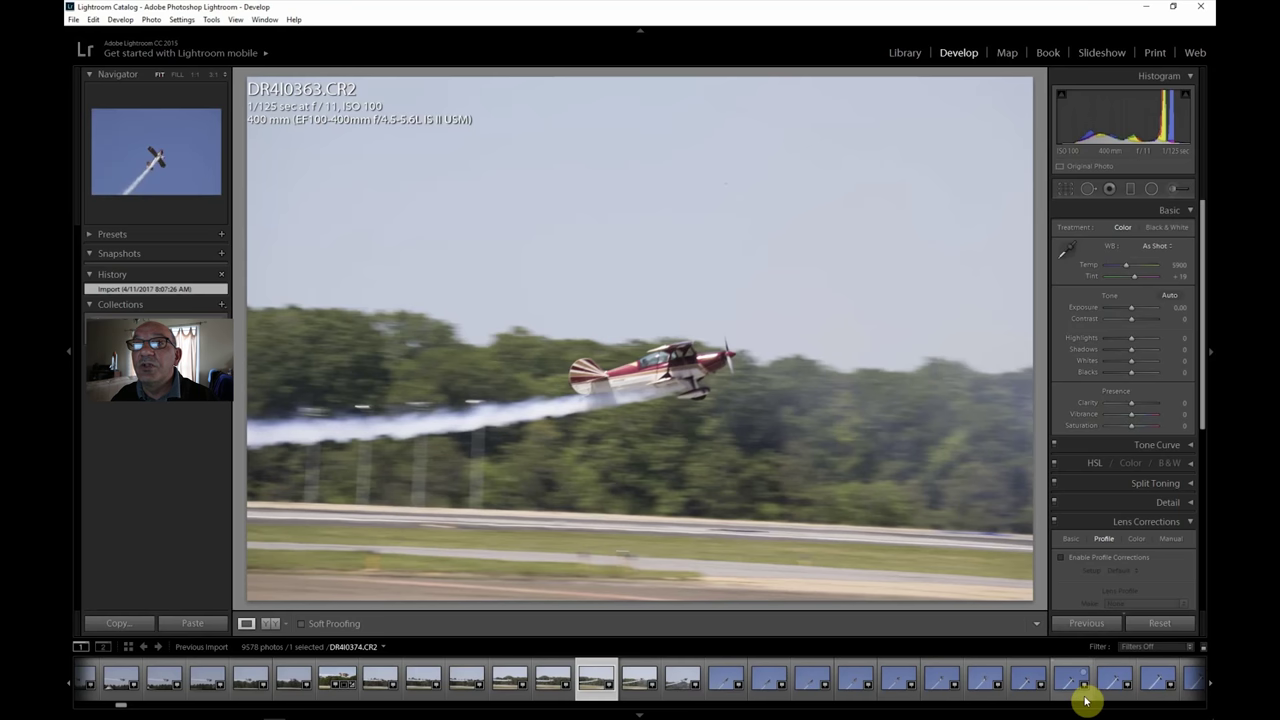
click(1210, 686)
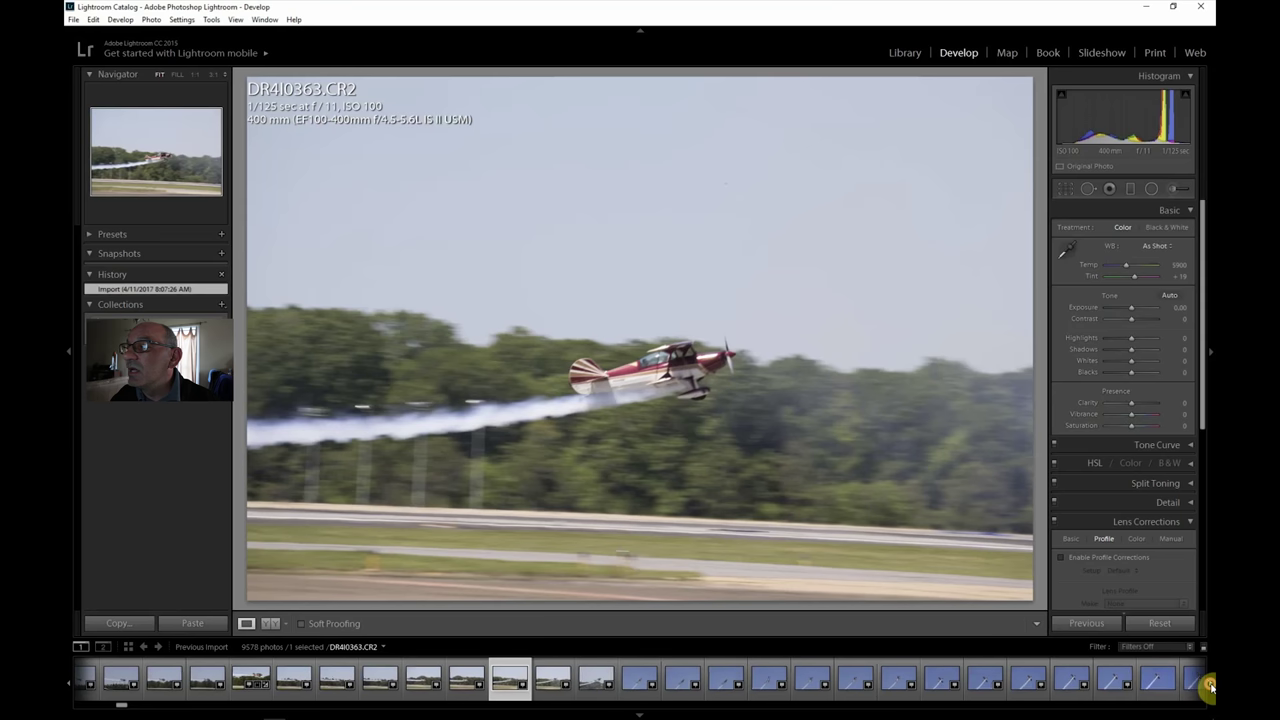
Step: Advance the filmstrip to DR4I0405 and check the checkered biplane's sharpness at 1:1
click(1210, 686)
click(1210, 686)
click(1210, 686)
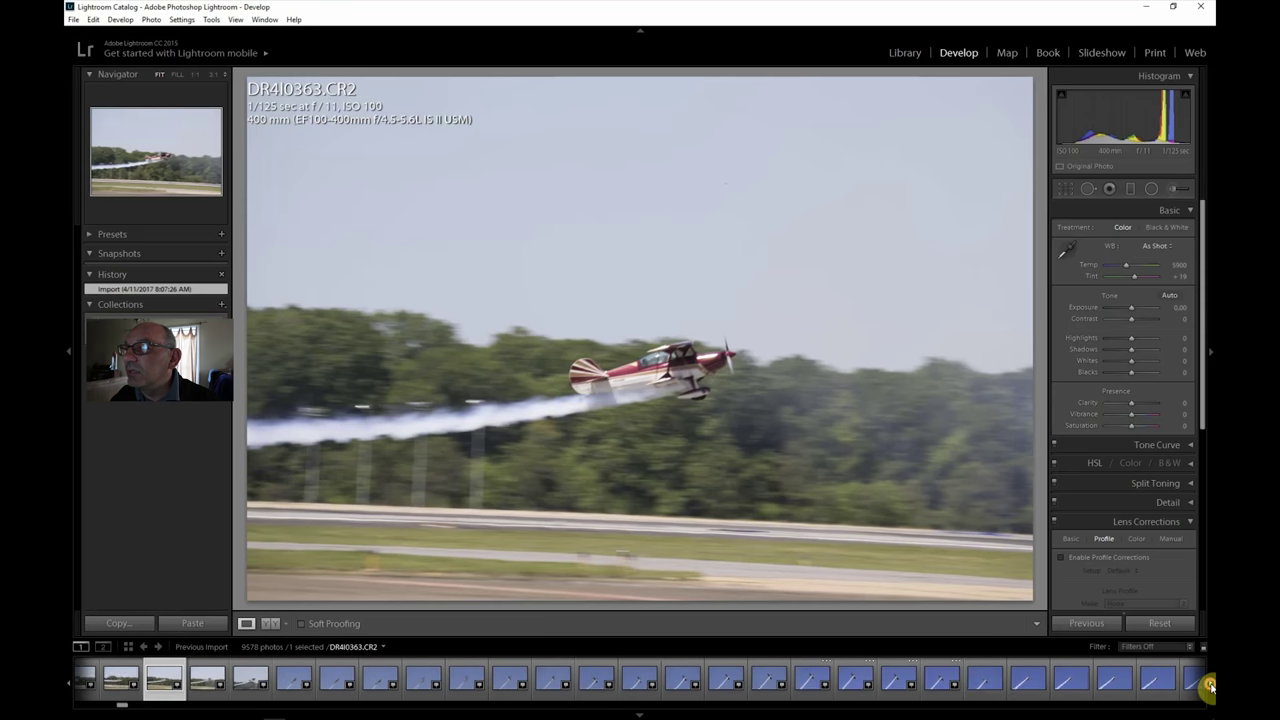
click(1210, 686)
click(1210, 686)
click(1210, 686)
click(1210, 686)
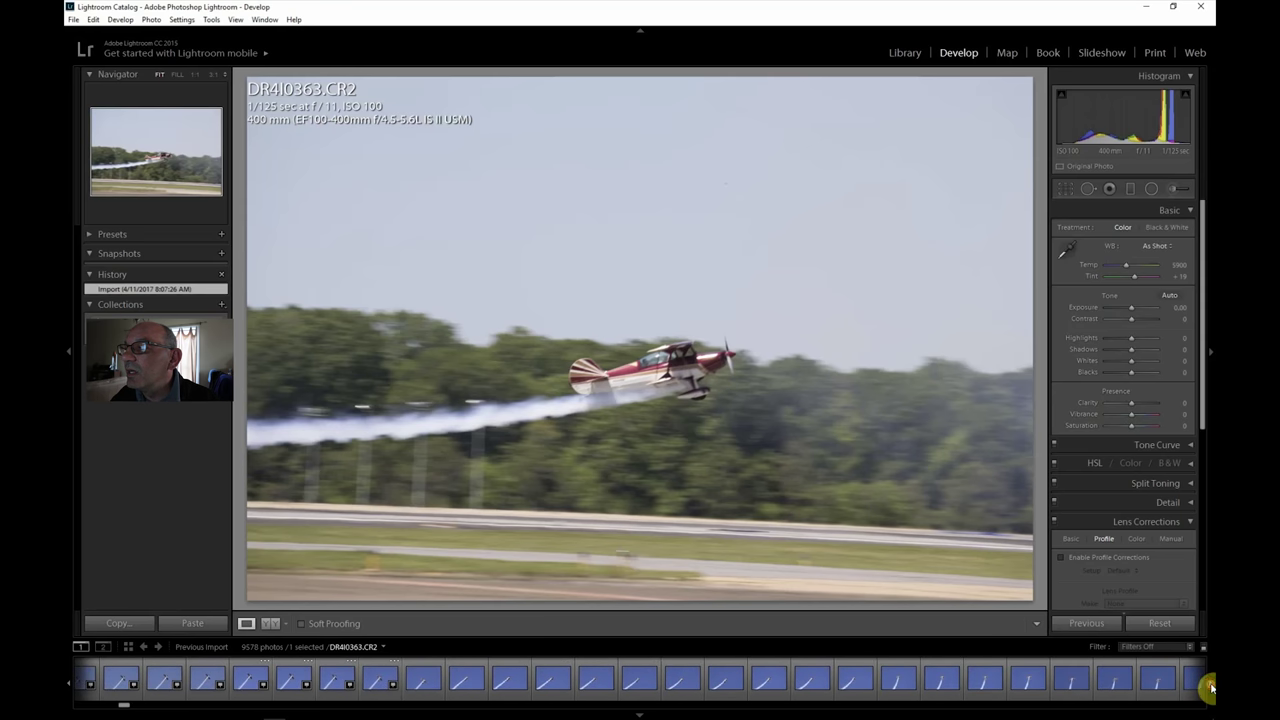
click(1210, 686)
click(1210, 686)
click(1210, 686)
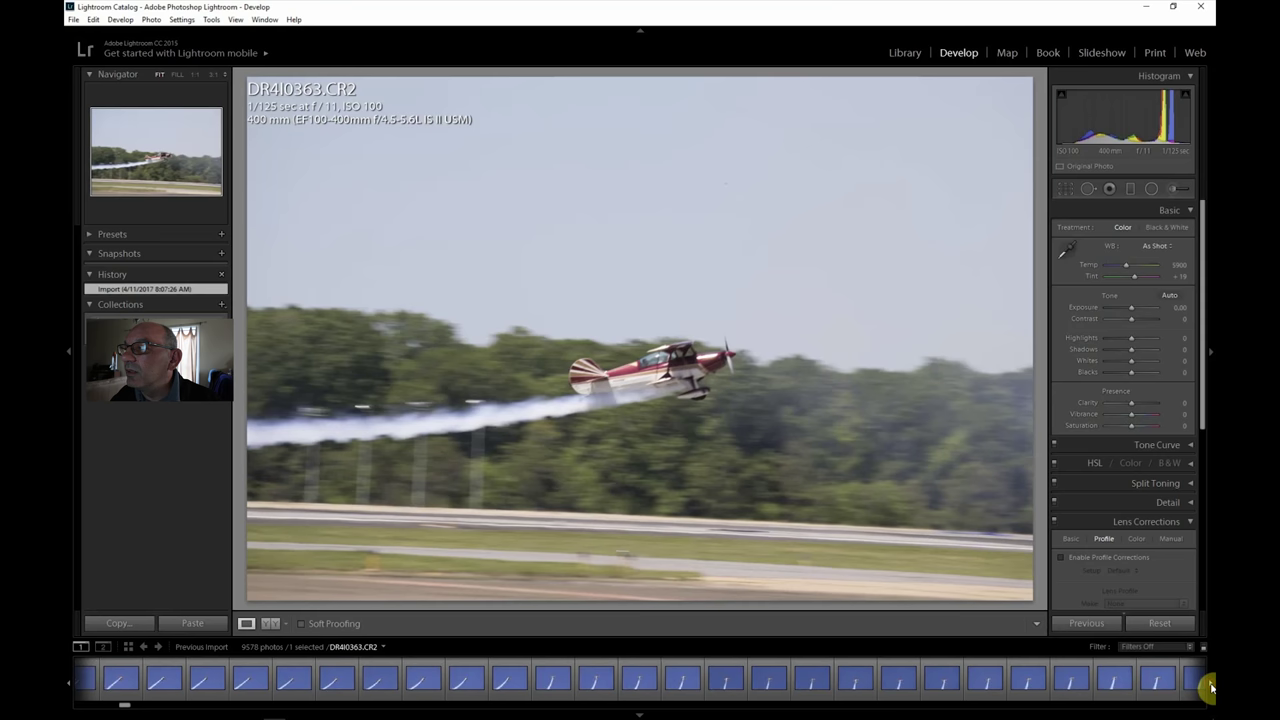
click(1078, 681)
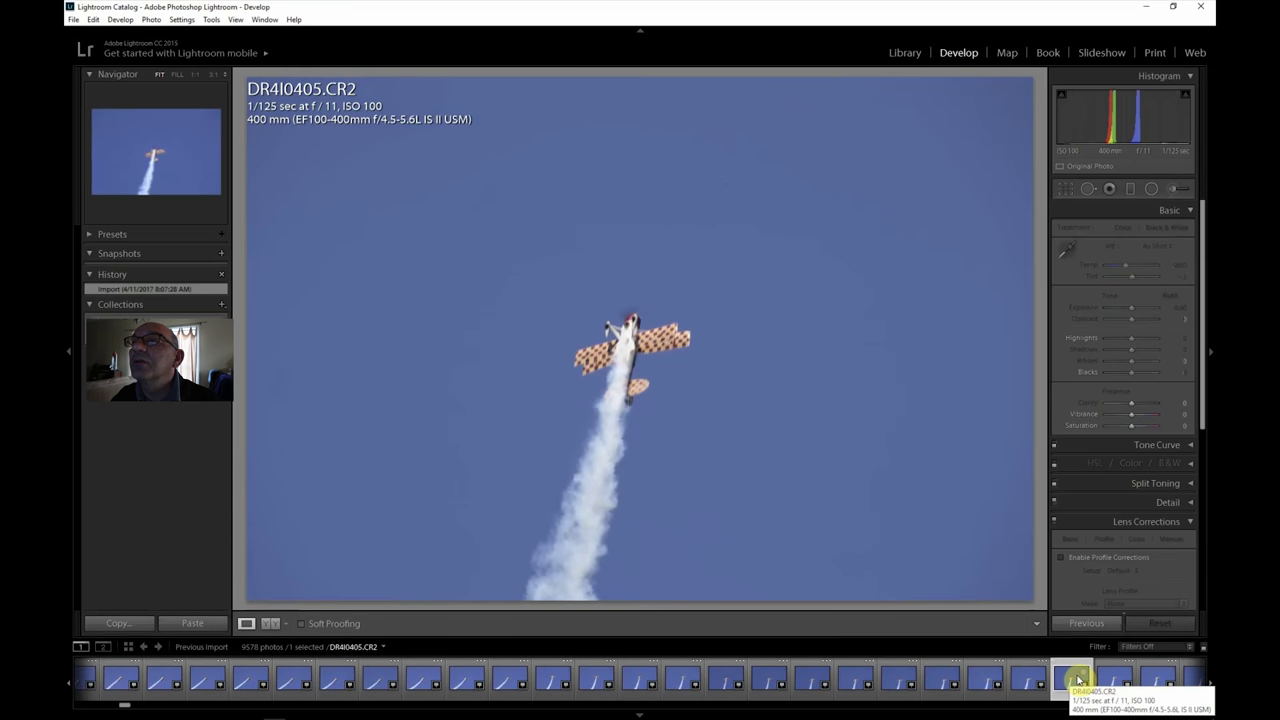
click(620, 346)
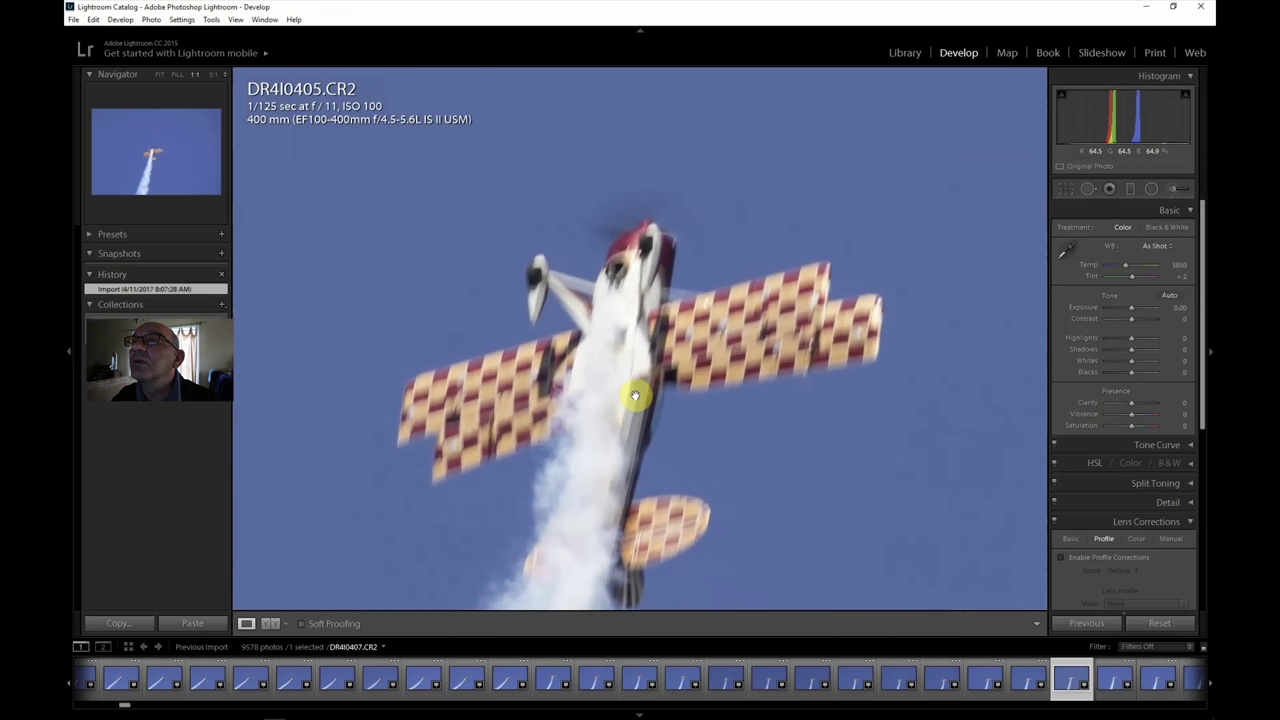
Step: Step to DR4I0407, then open DR4I0422 with the long smoke trail for cropping
click(1160, 682)
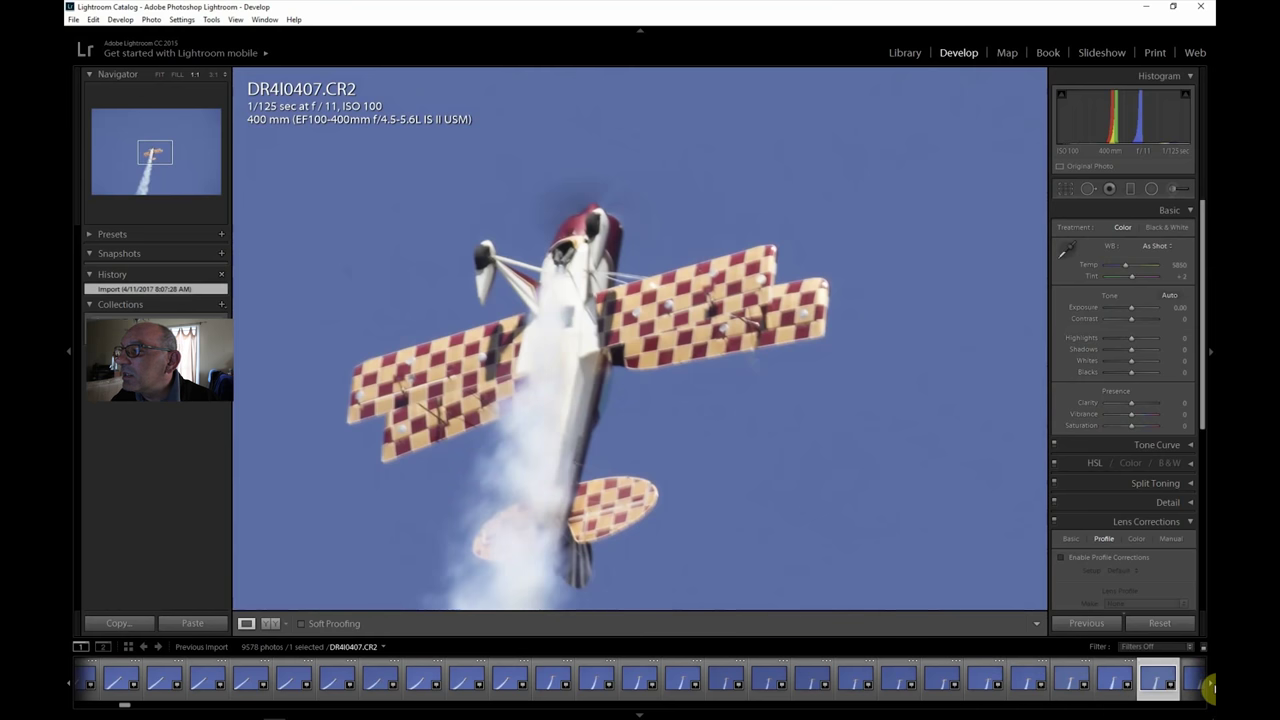
click(1211, 686)
click(1211, 686)
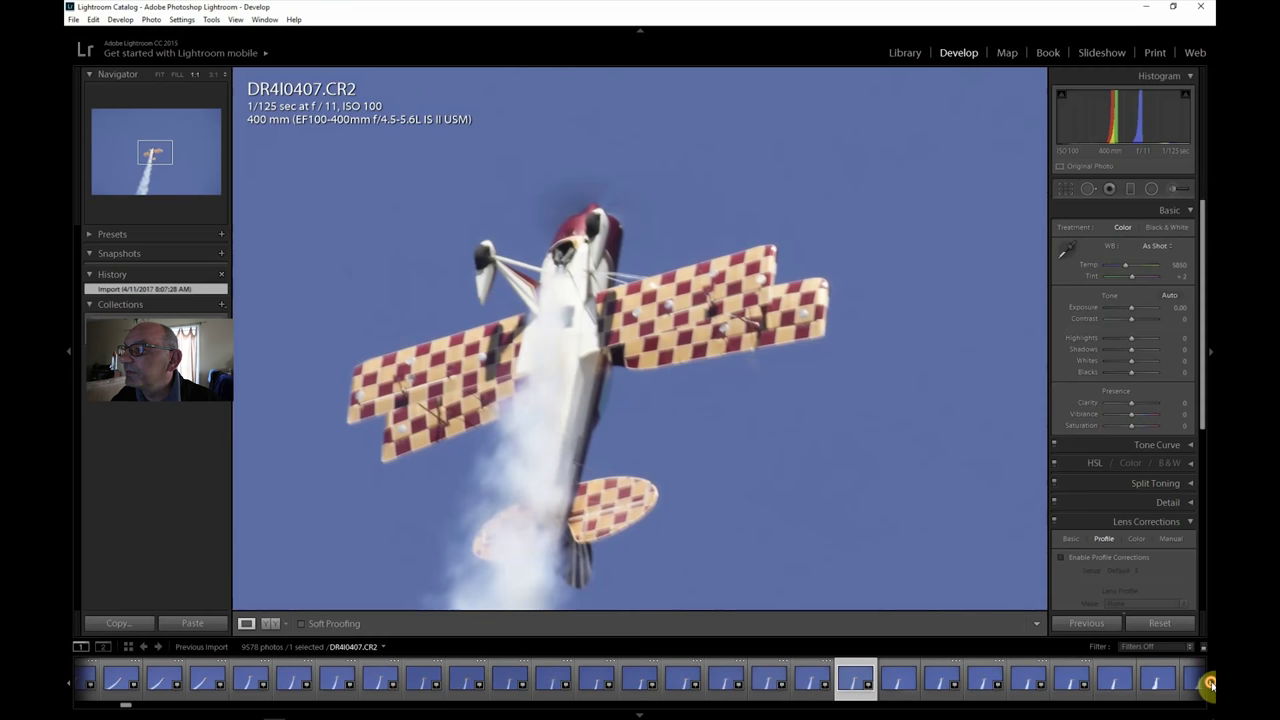
click(1157, 682)
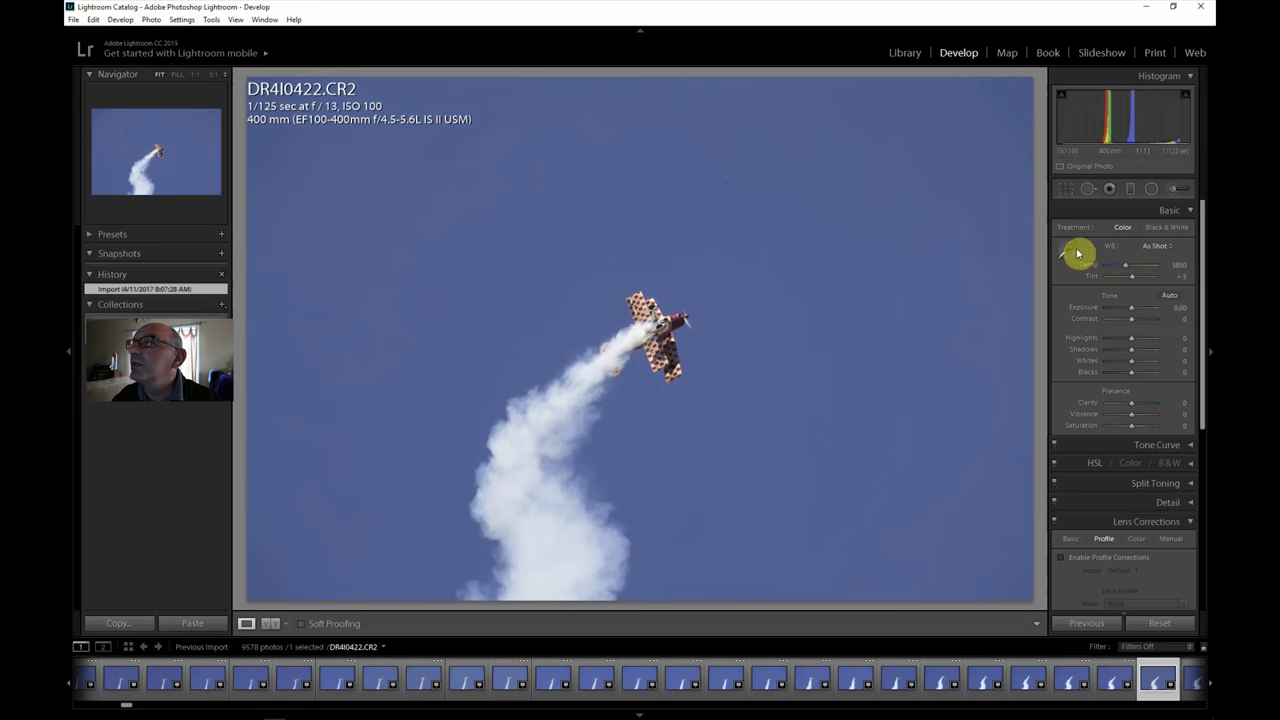
click(1068, 188)
Step: Pull the crop in from both top corners, commit it, and enable lens profile corrections
drag(1034, 80, 894, 149)
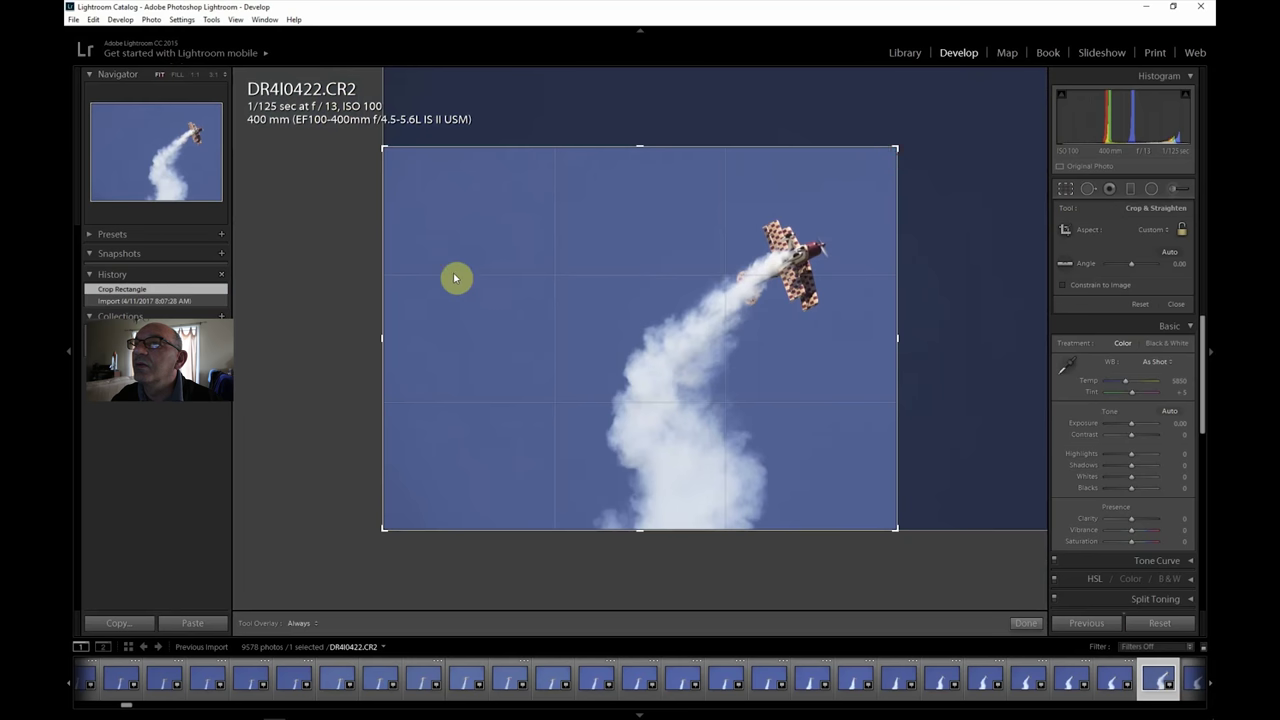
drag(382, 149, 417, 162)
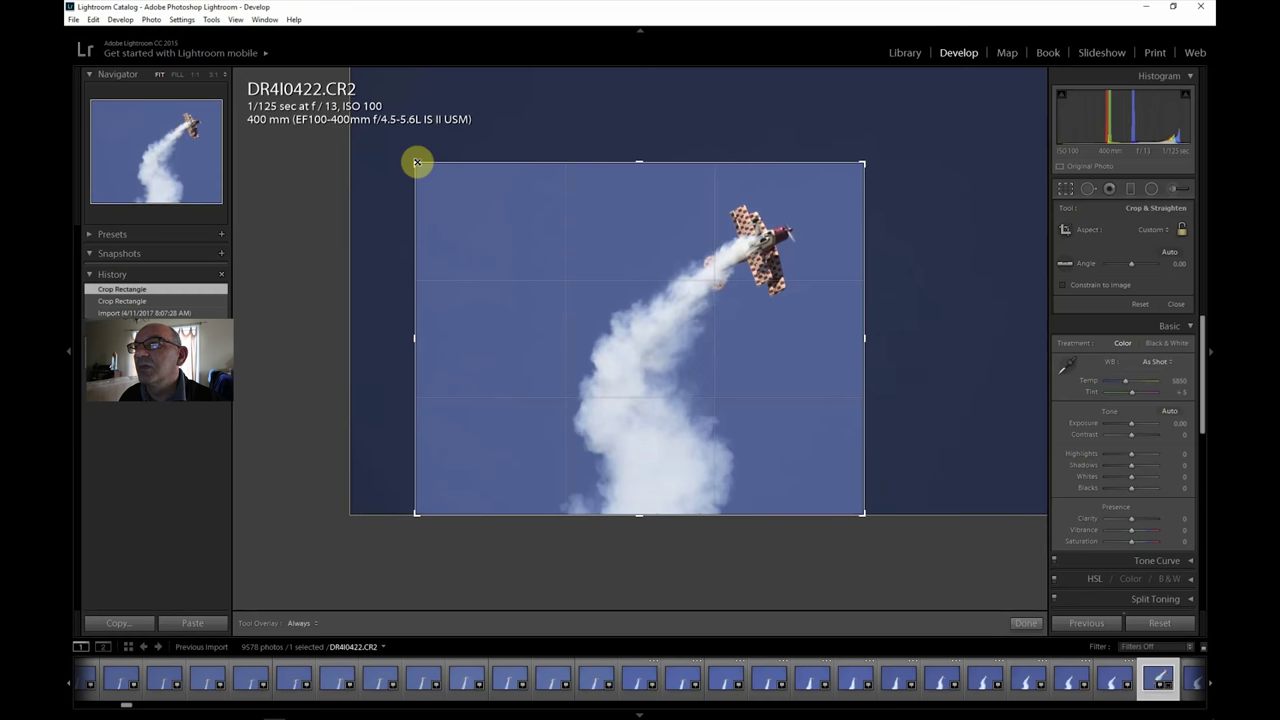
drag(417, 162, 355, 152)
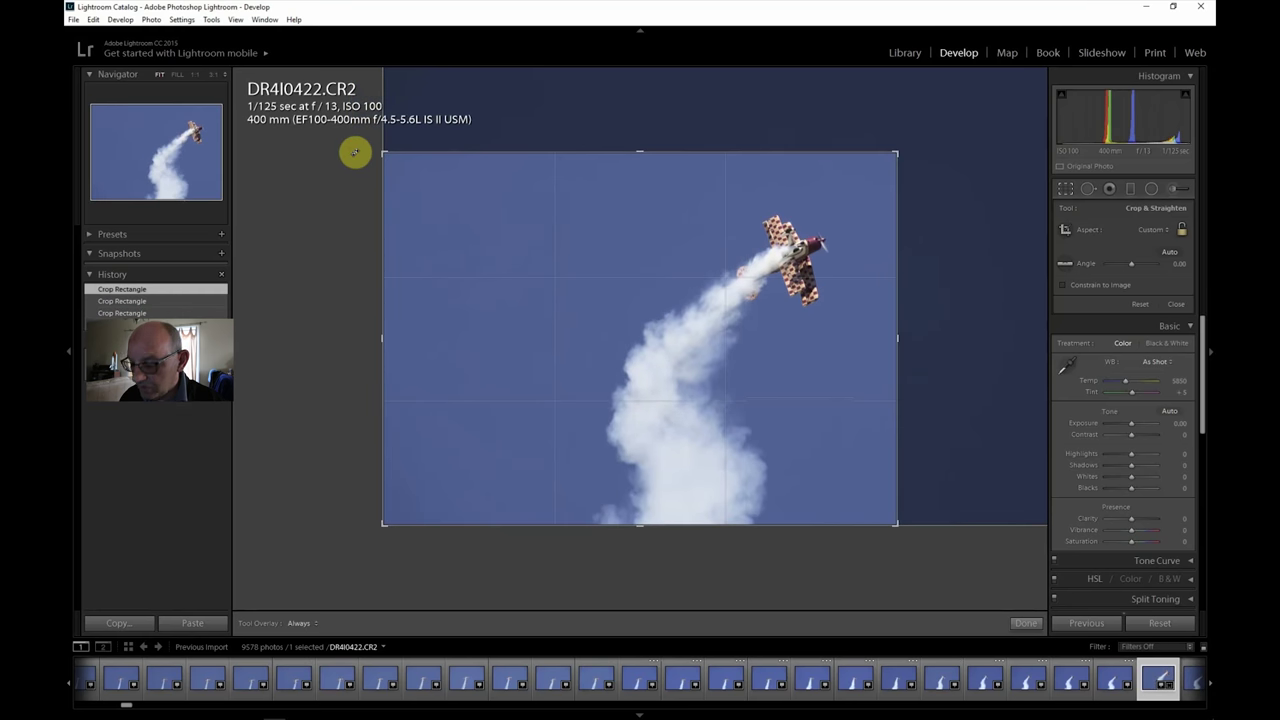
key(Return)
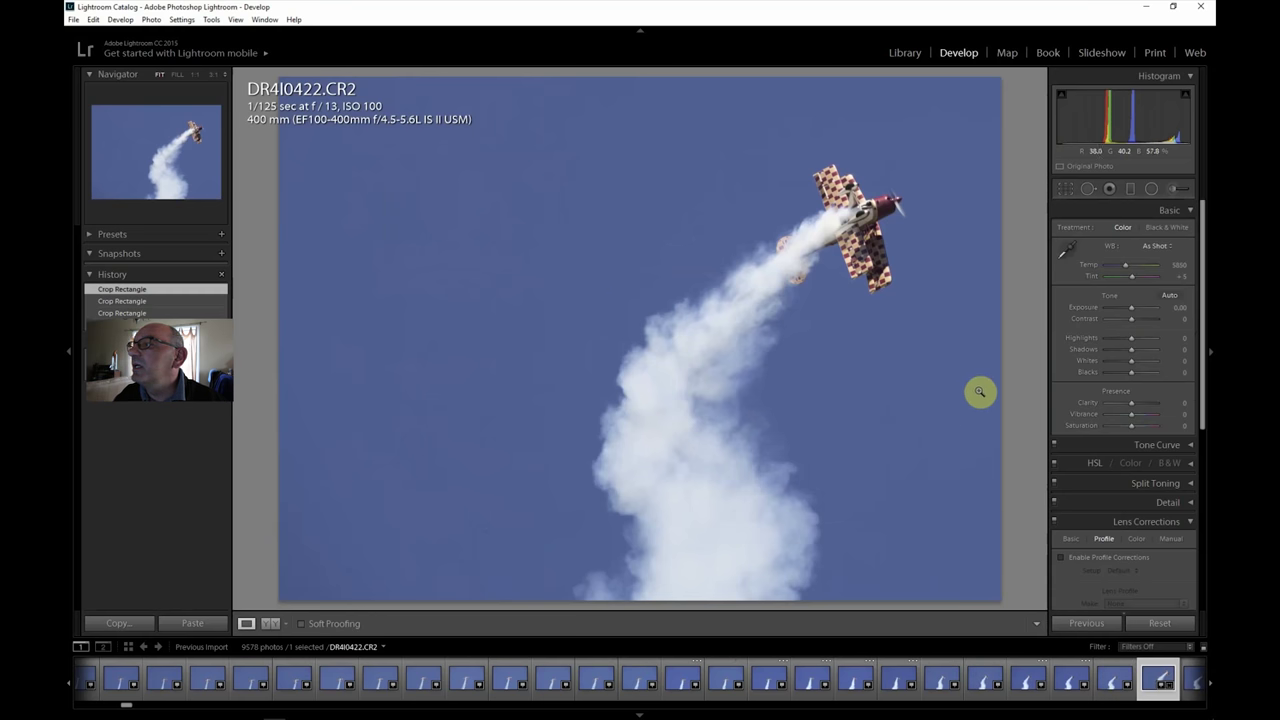
click(1104, 556)
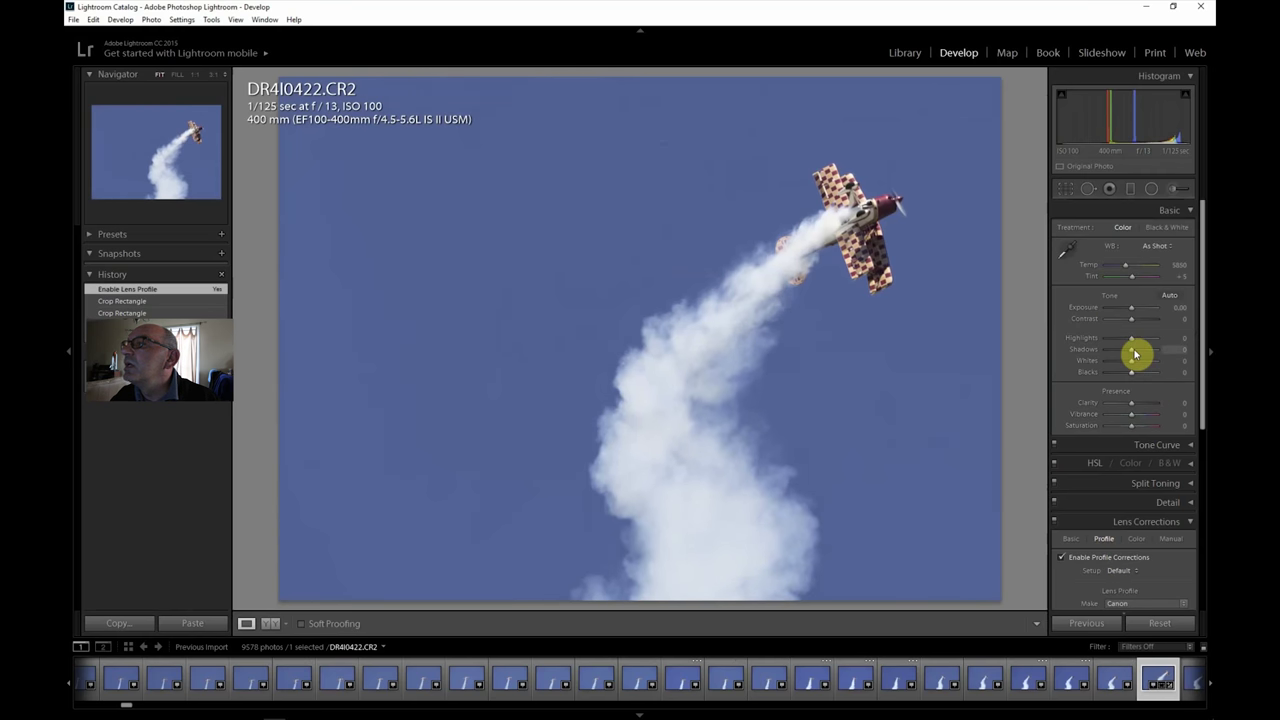
Step: Set Shadows +29, Contrast +38, Clarity +36, Dehaze +24, Saturation +24 and Vibrance +21
drag(1135, 354, 1140, 354)
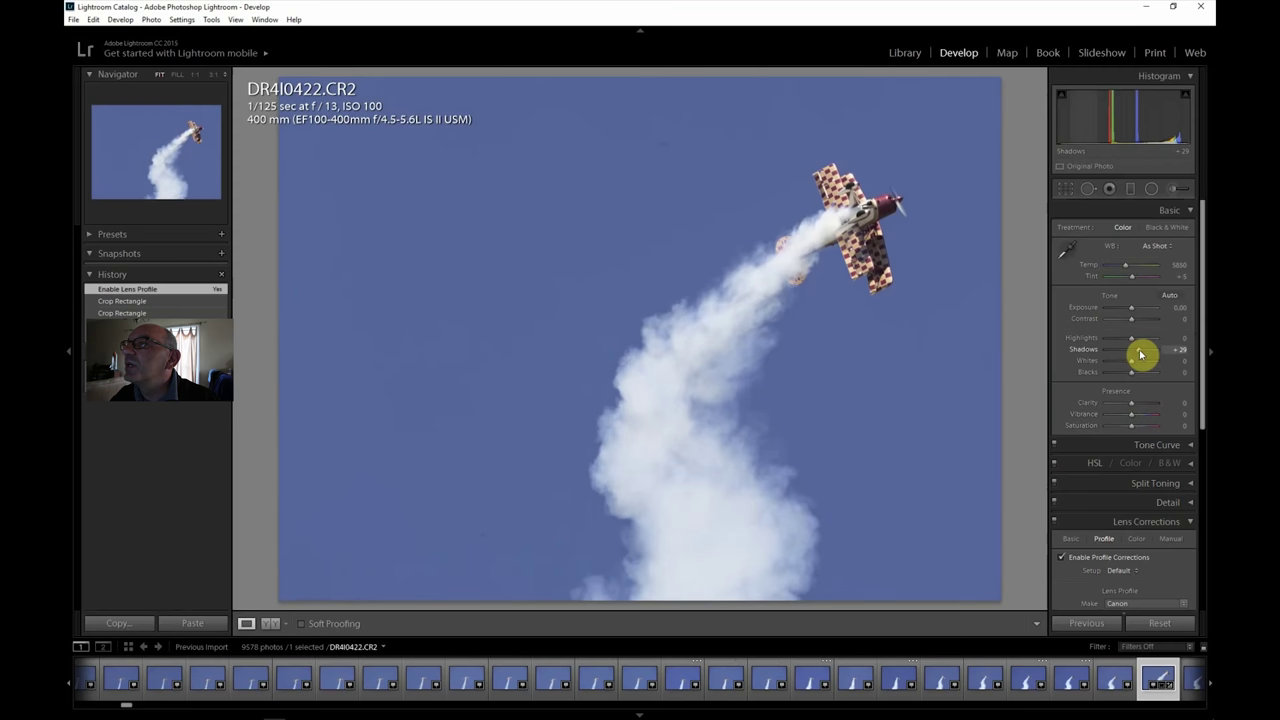
drag(1134, 320, 1145, 322)
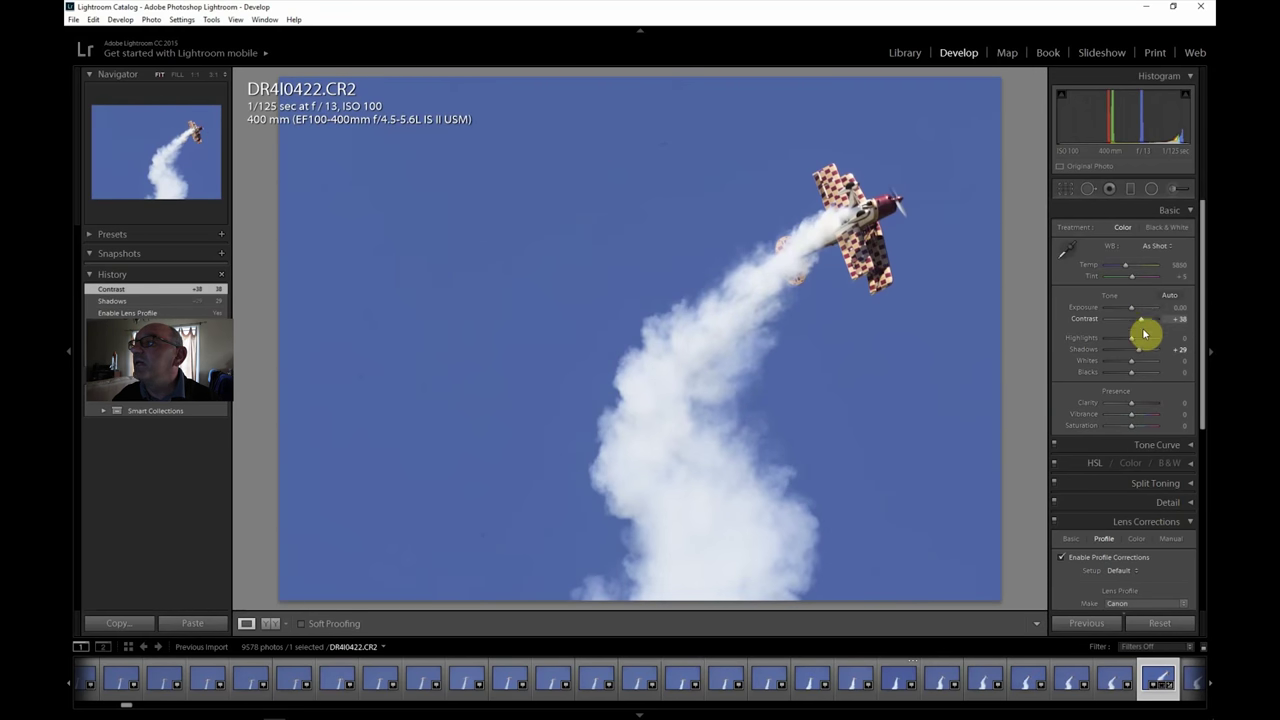
mouse_move(1134, 406)
mouse_down()
mouse_move(1135, 429)
mouse_move(1140, 418)
mouse_up()
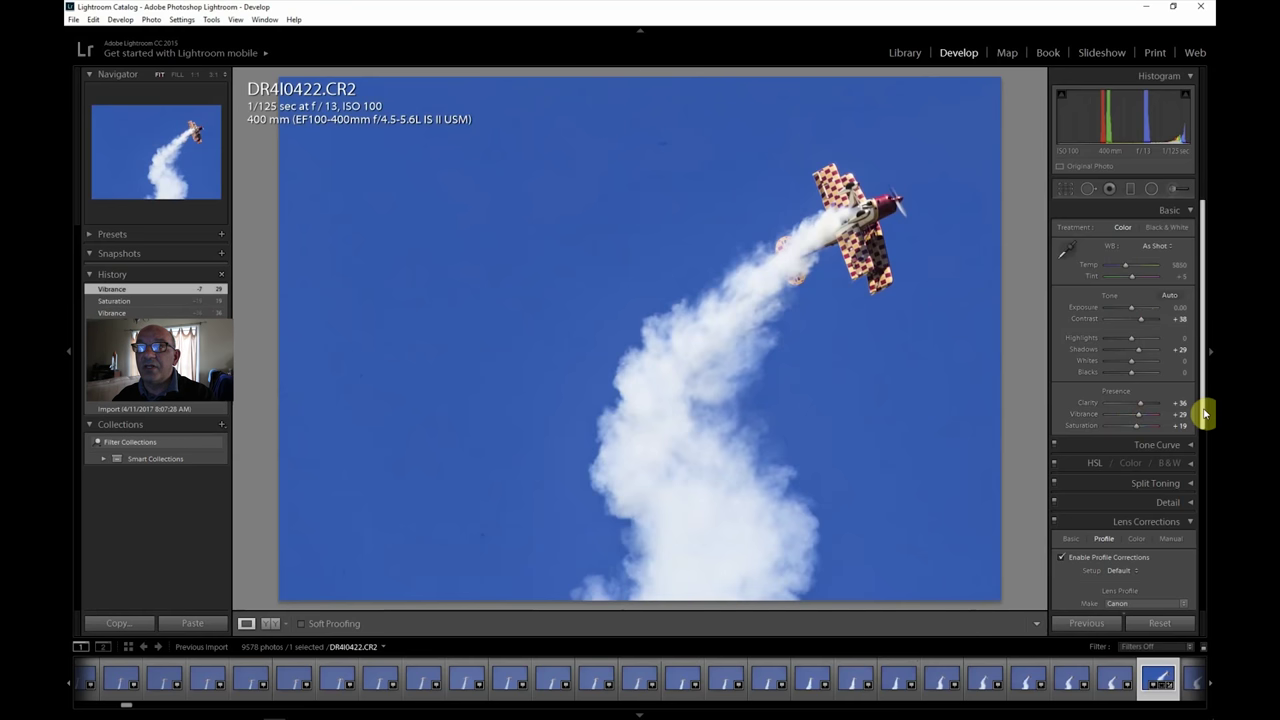
drag(1203, 406, 1140, 583)
drag(1204, 557, 1210, 300)
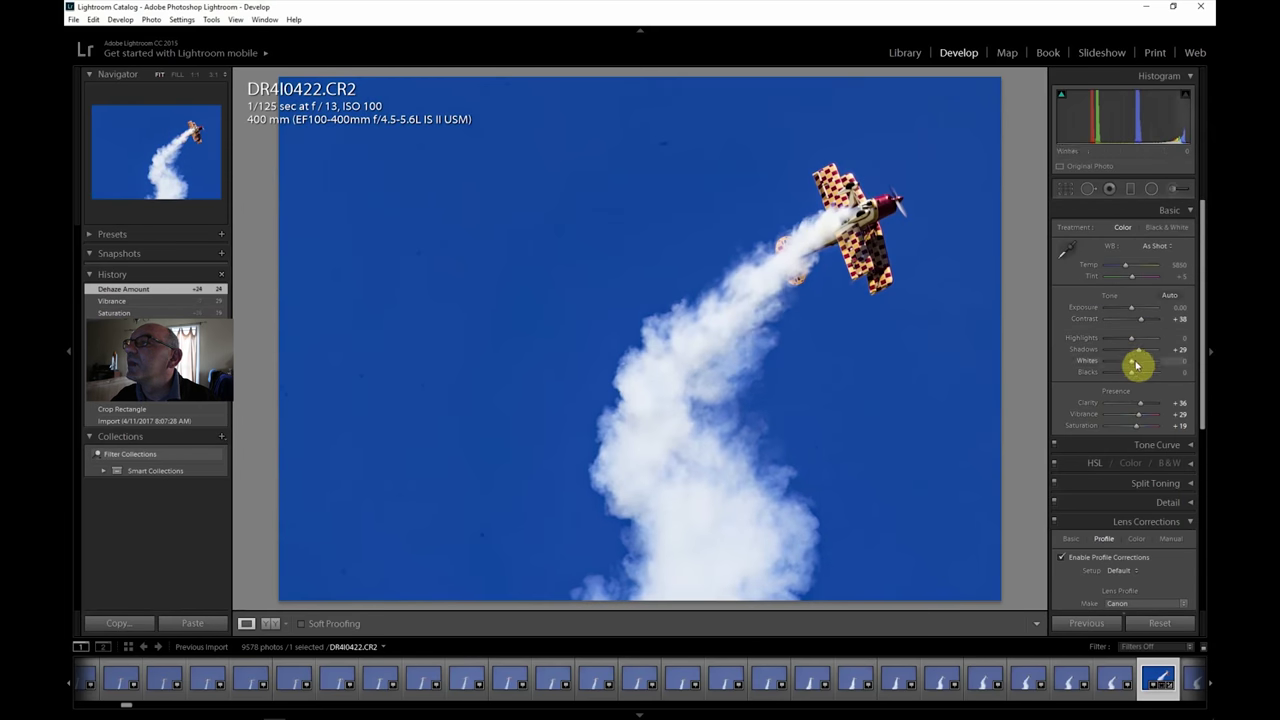
click(1139, 430)
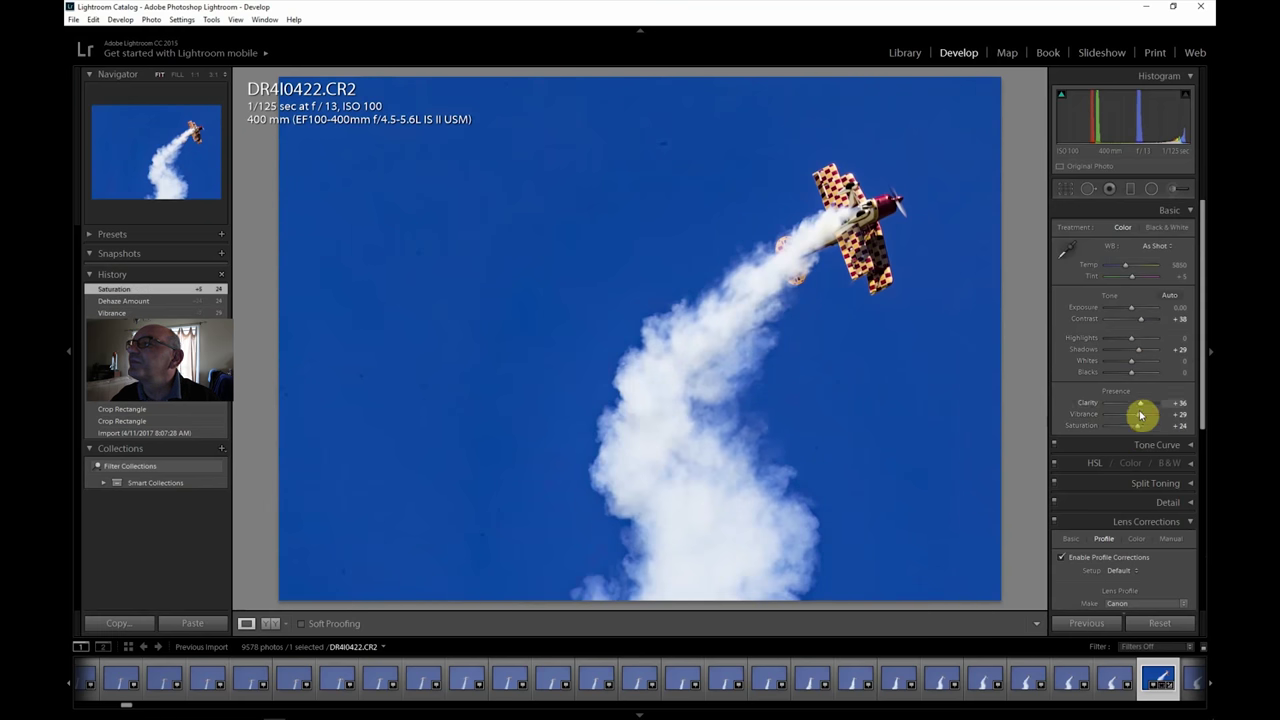
drag(1138, 419, 1136, 419)
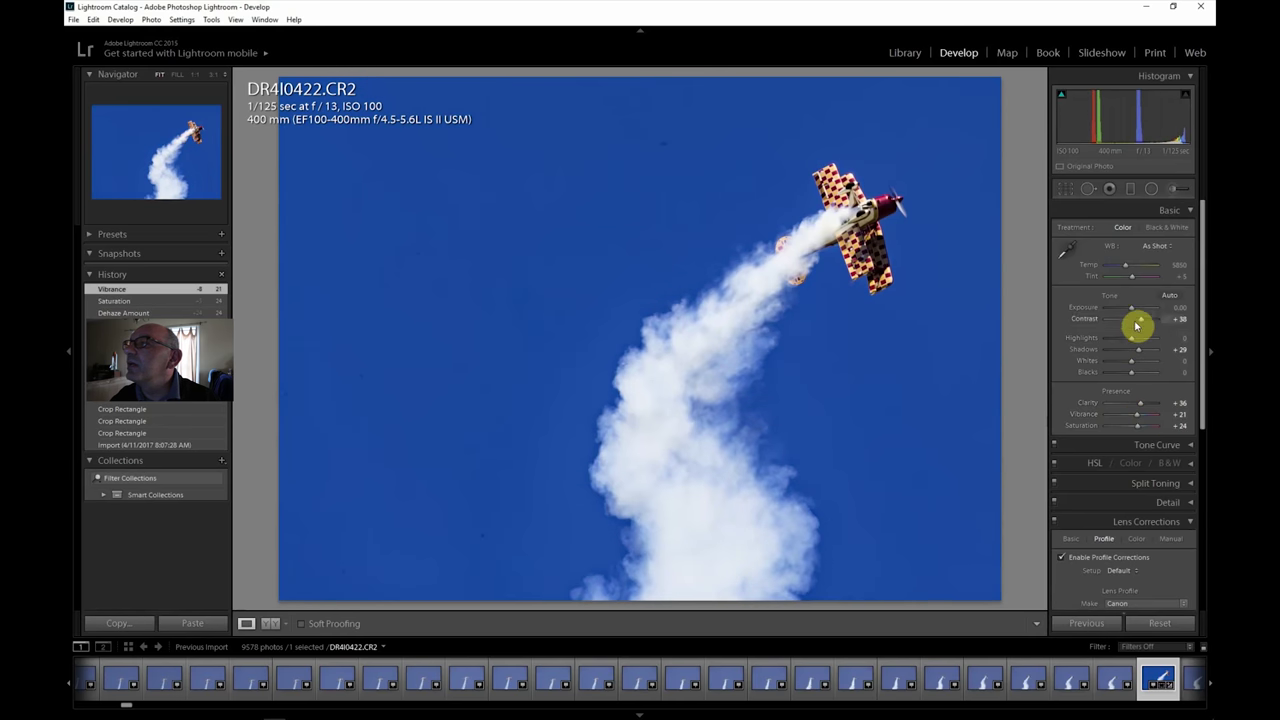
Step: Export DR4I0422 as one file, then move on to DR4I0438
click(72, 17)
click(83, 163)
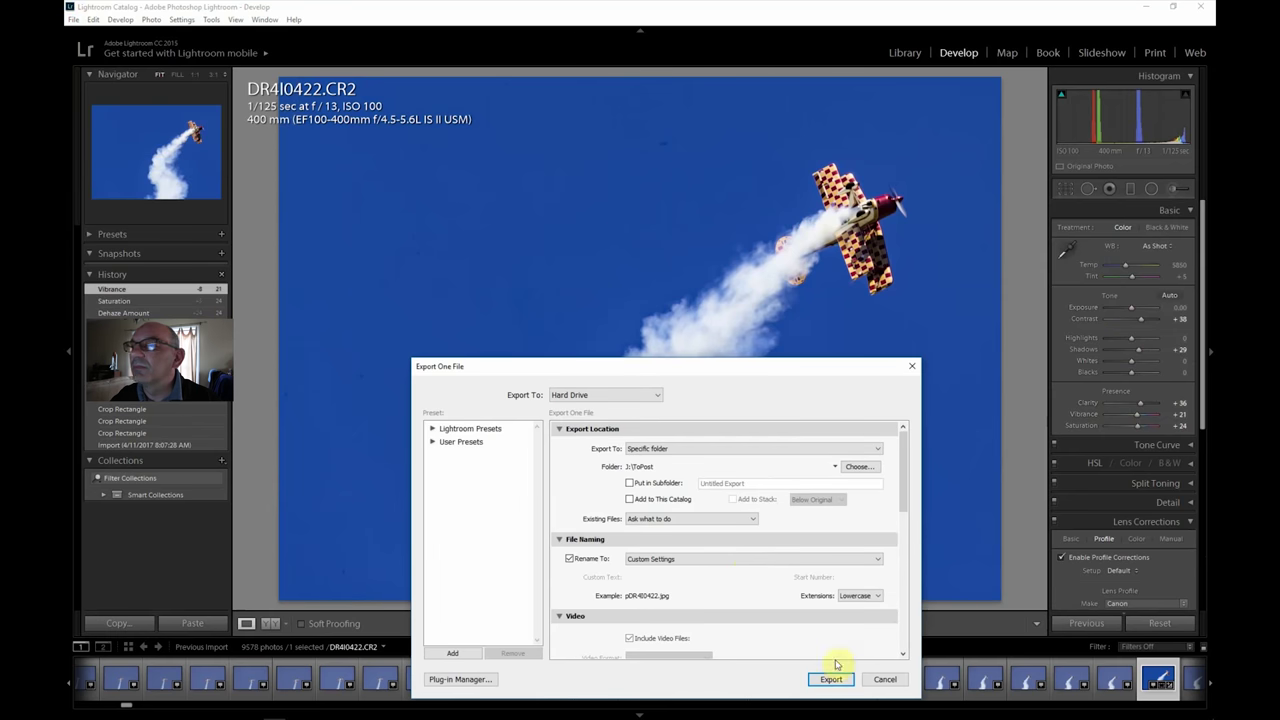
click(831, 679)
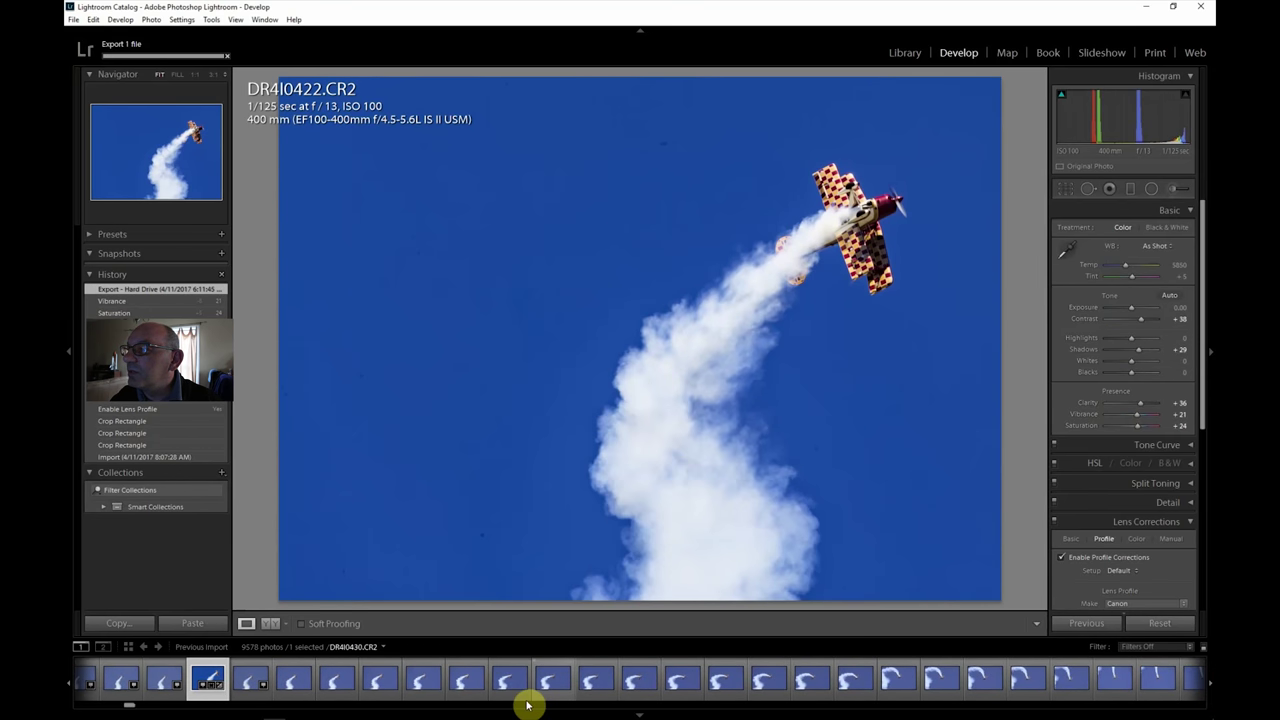
click(897, 680)
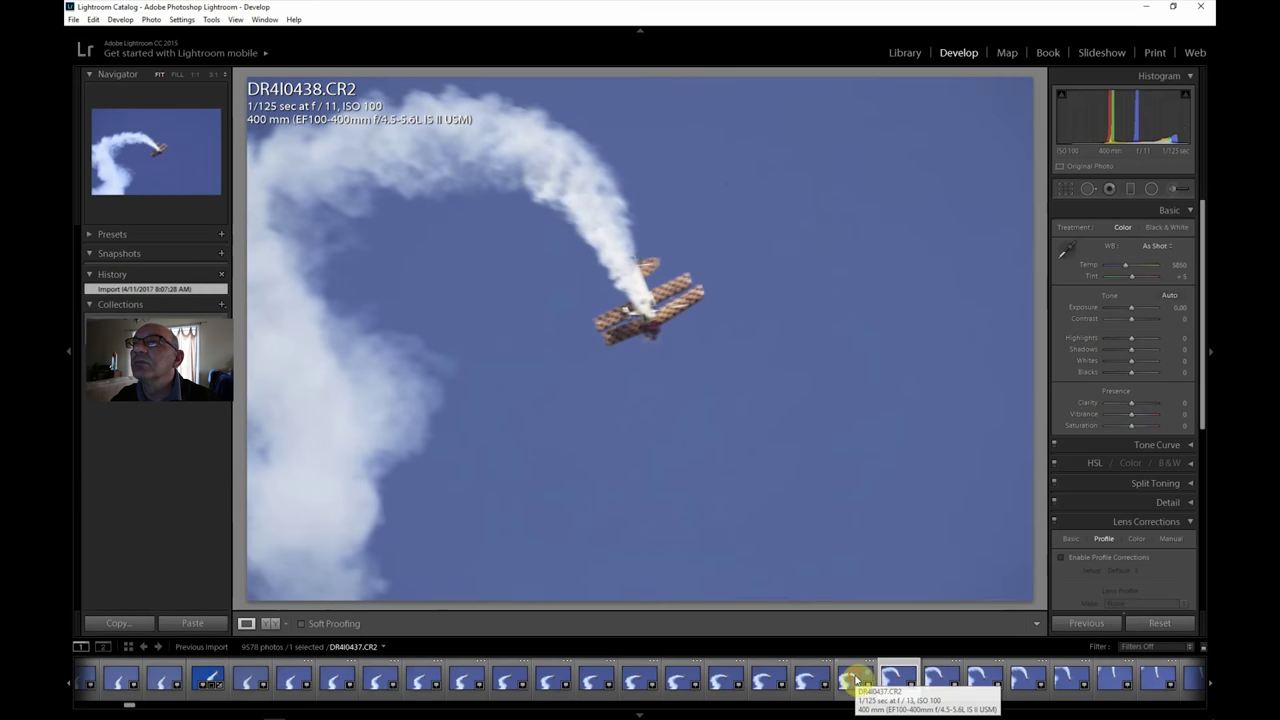
Step: View DR4I0437, then advance the filmstrip and open biplane photo DR4I0485
click(855, 681)
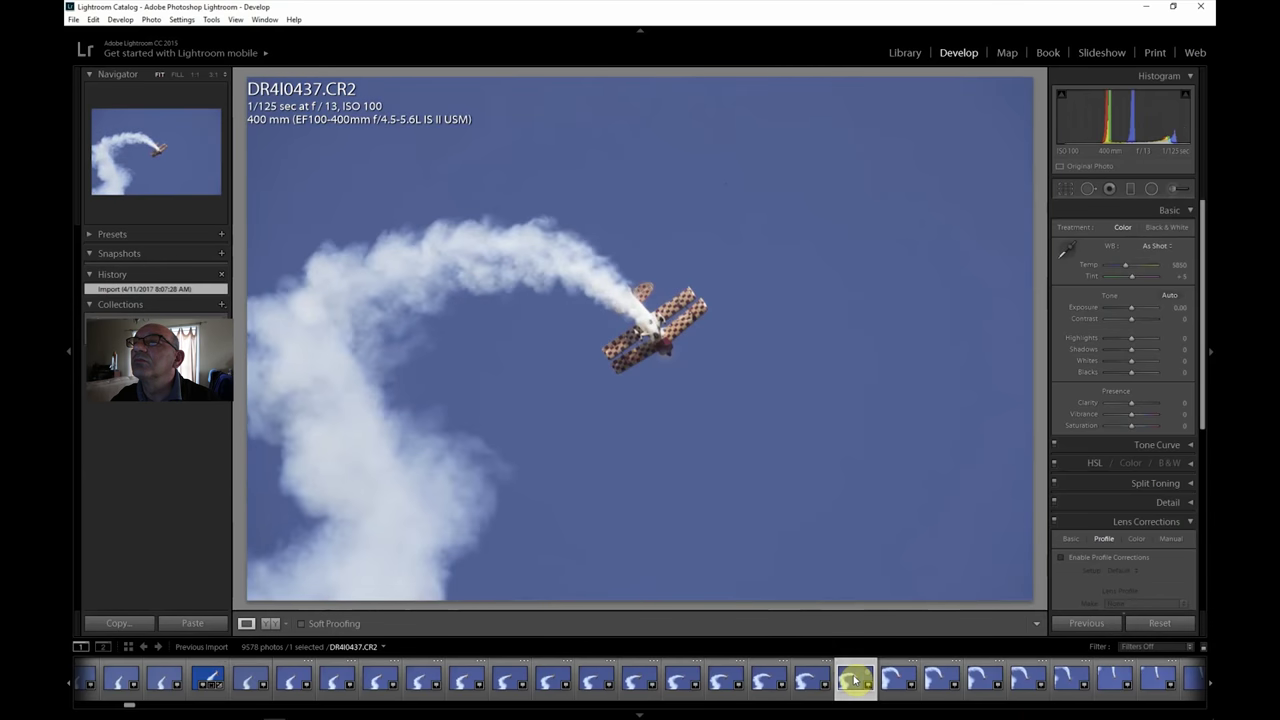
click(1212, 686)
click(1212, 686)
click(1212, 686)
click(1212, 686)
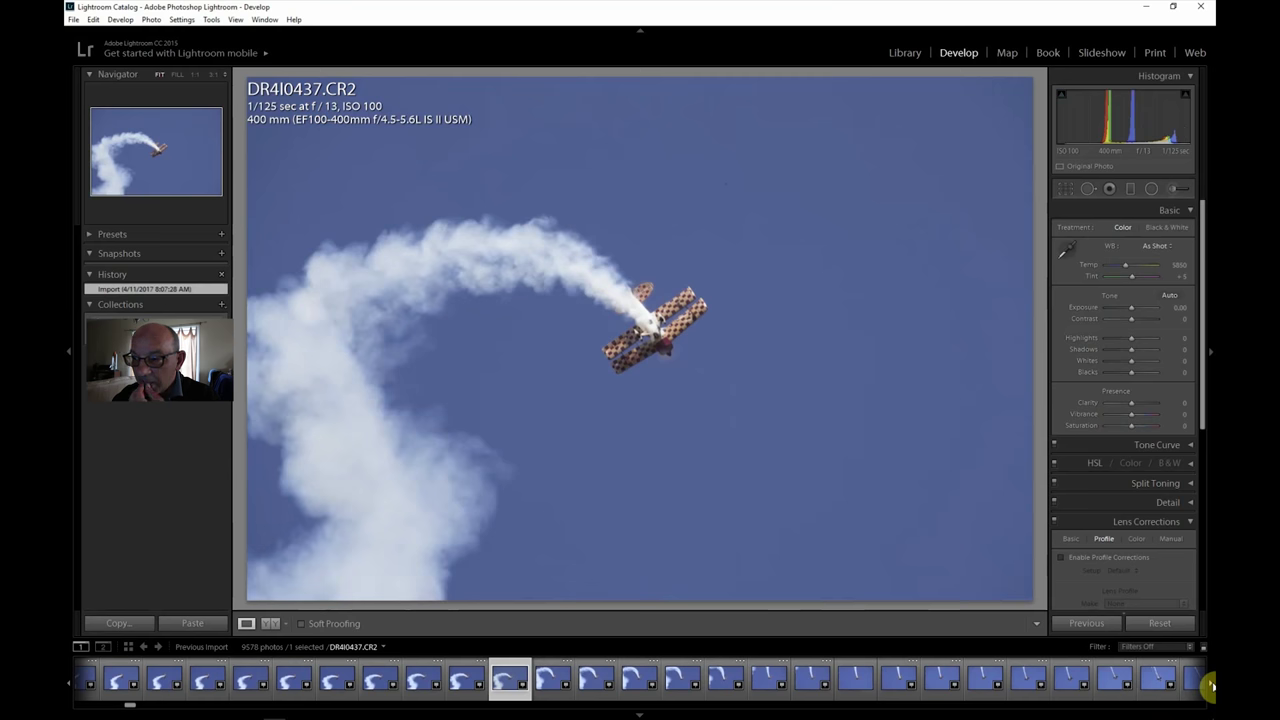
click(1212, 686)
click(1212, 686)
click(1212, 686)
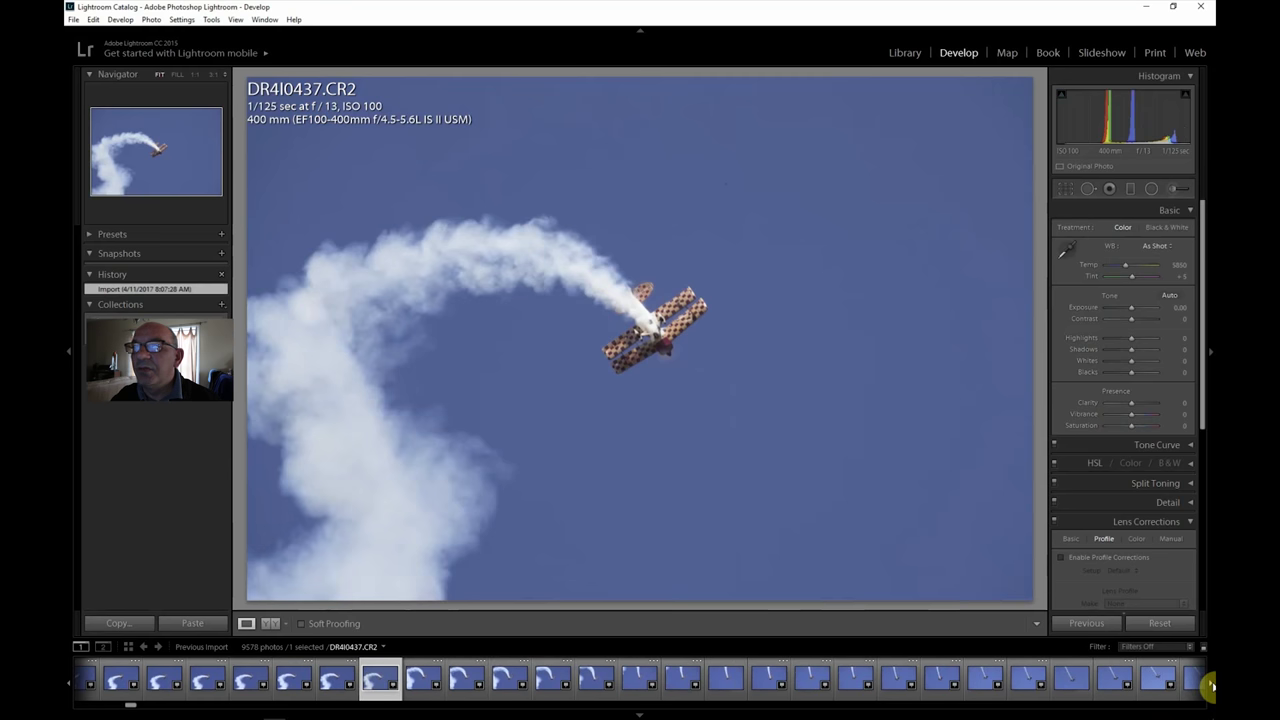
click(1212, 686)
click(1212, 686)
click(1212, 686)
click(1212, 686)
click(1212, 686)
click(1212, 686)
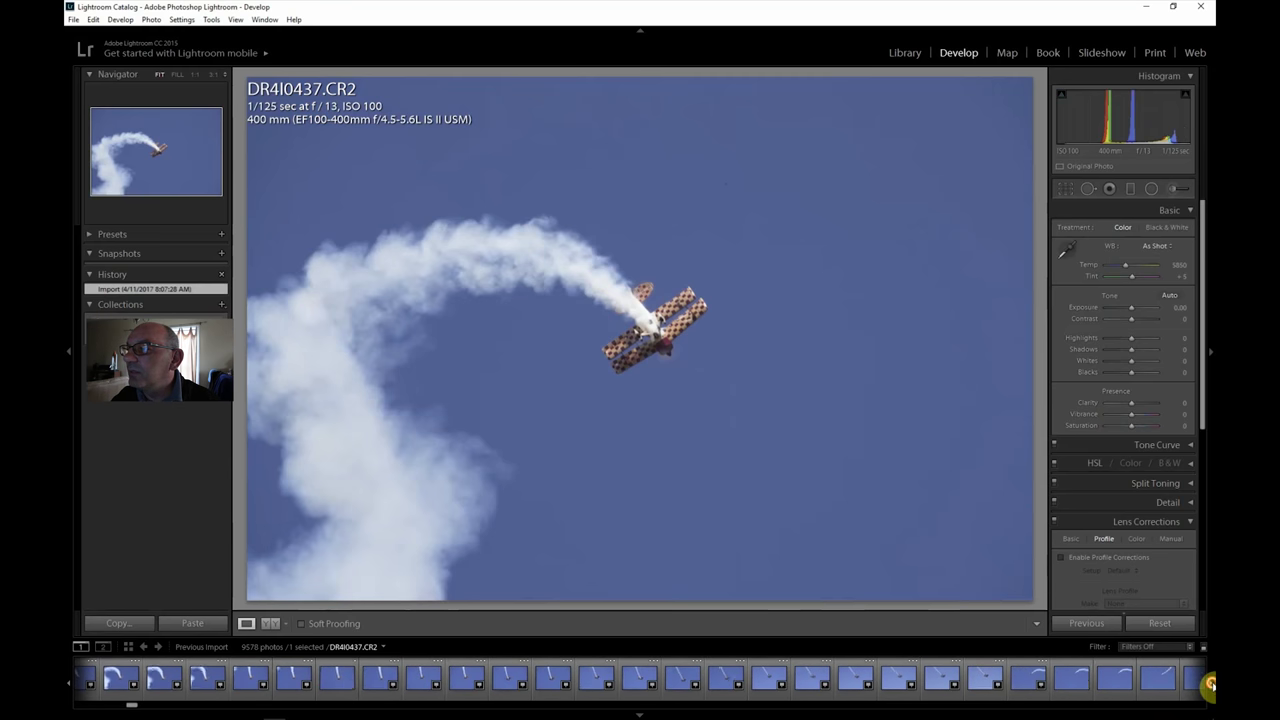
click(1212, 686)
click(1212, 686)
click(1212, 686)
click(1212, 686)
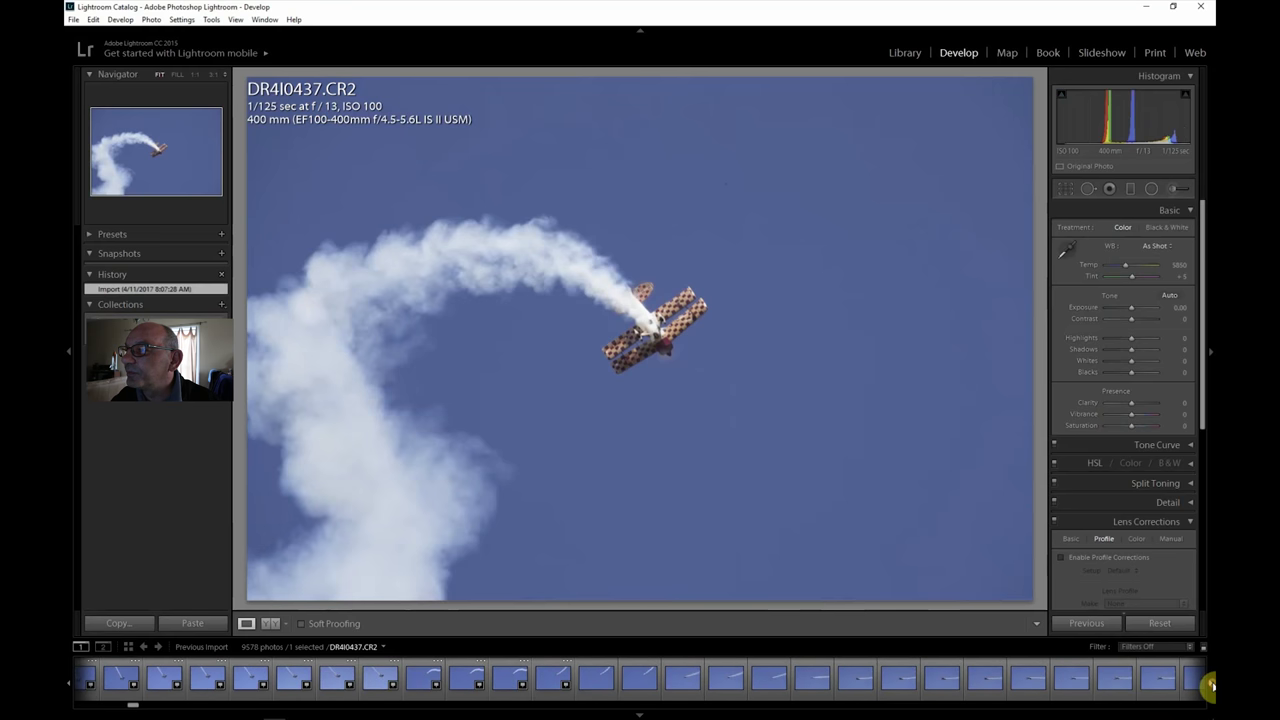
click(1212, 686)
click(1212, 686)
click(1212, 686)
click(1081, 678)
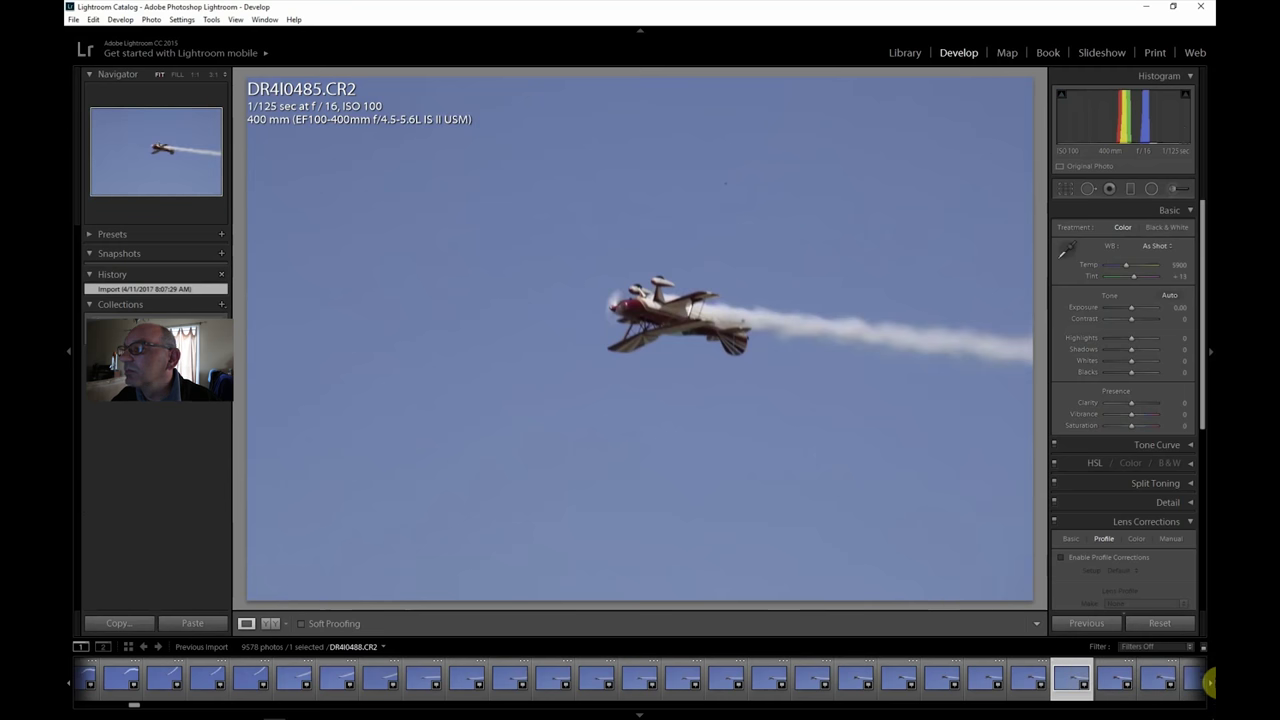
Step: View DR4I0487, then advance and open the T-6 photo DR4I0590
click(1162, 680)
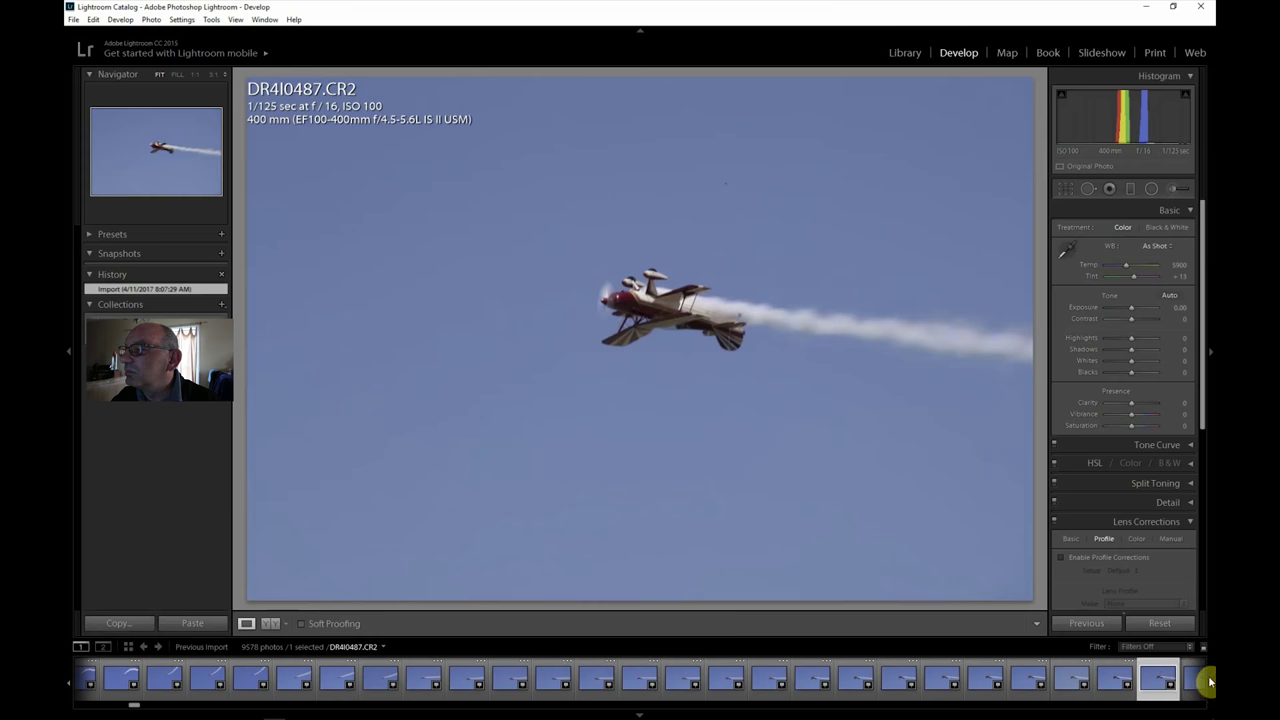
click(1210, 687)
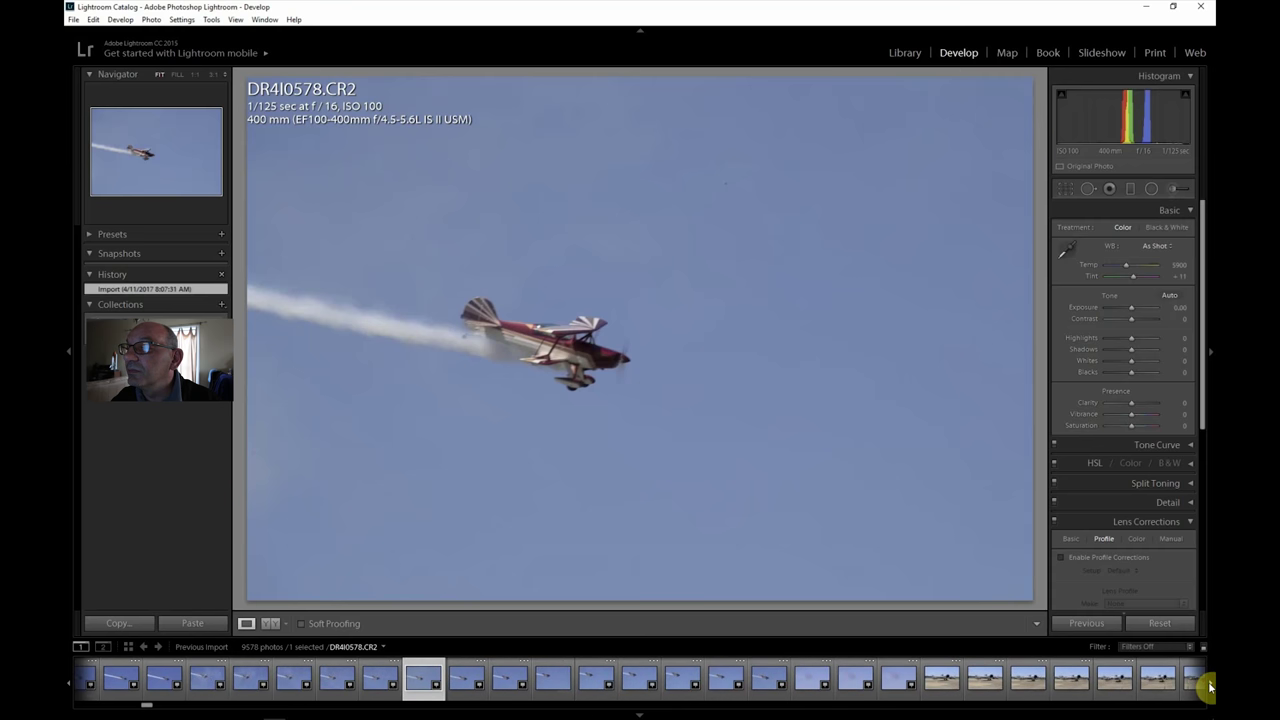
click(860, 683)
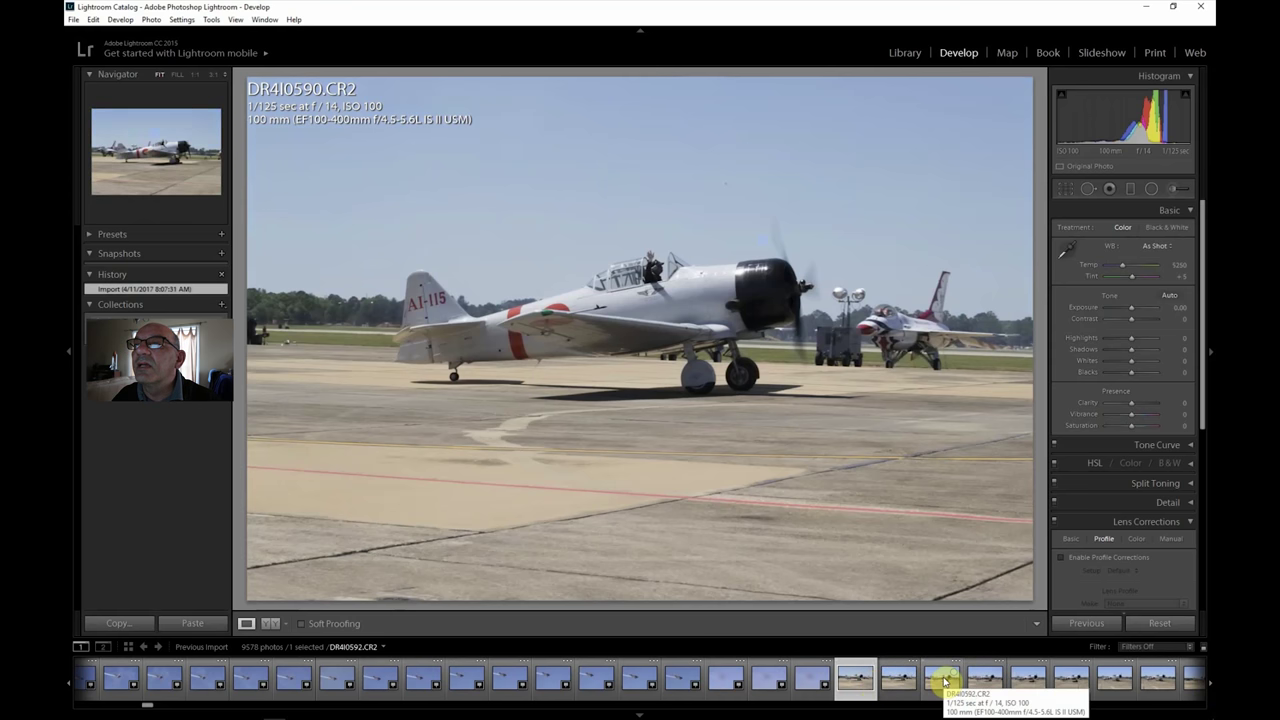
Step: Check DR4I0592's waving pilot at 1:1, return to Fit, and shrink the crop from the bottom-right
click(942, 679)
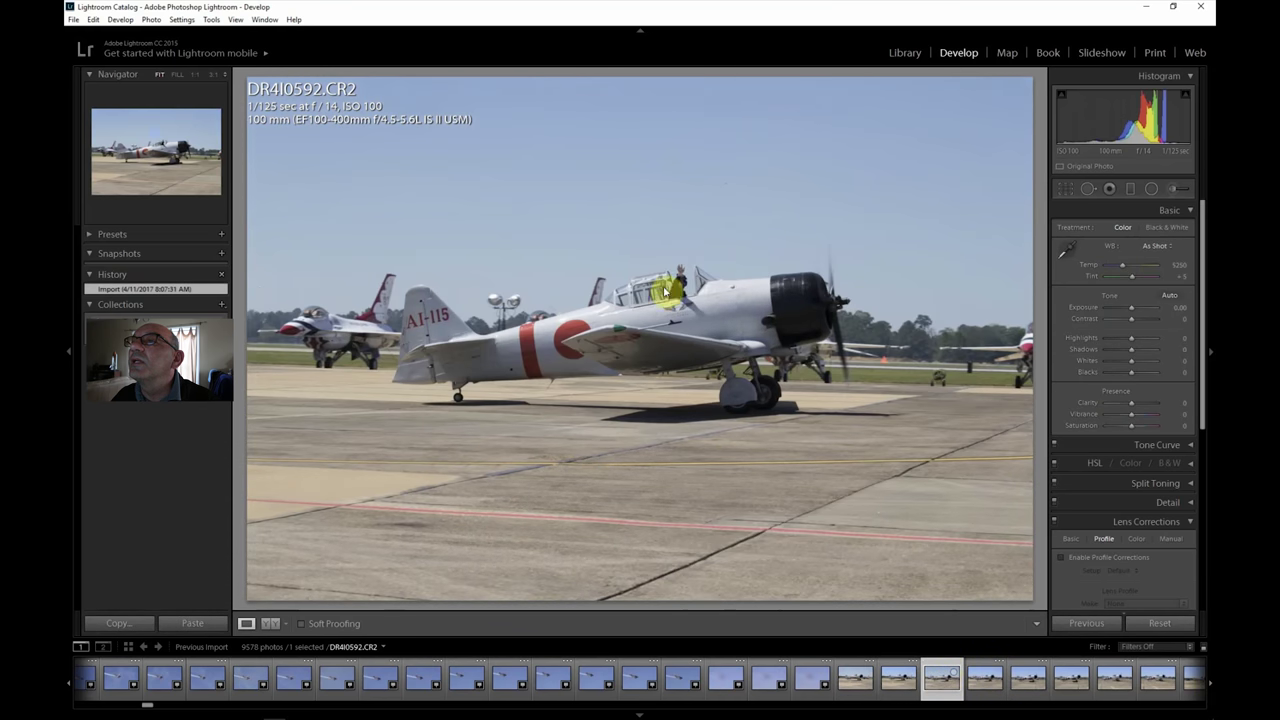
click(684, 286)
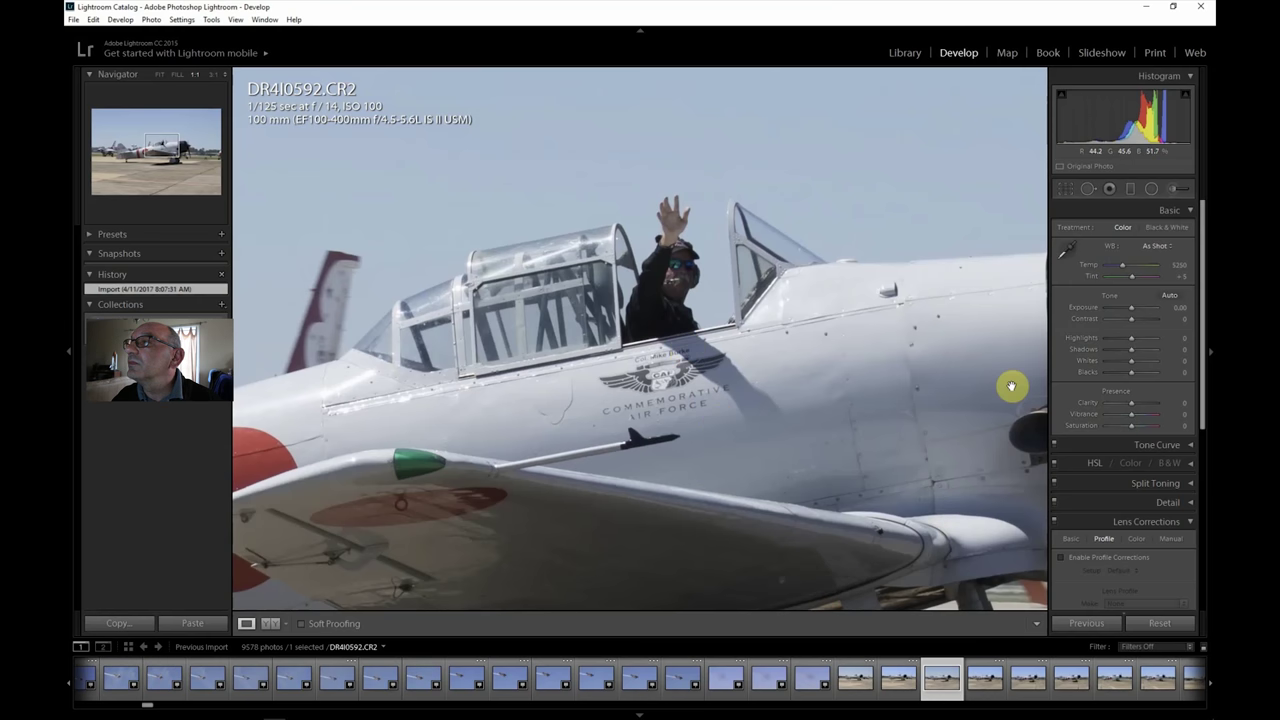
click(159, 76)
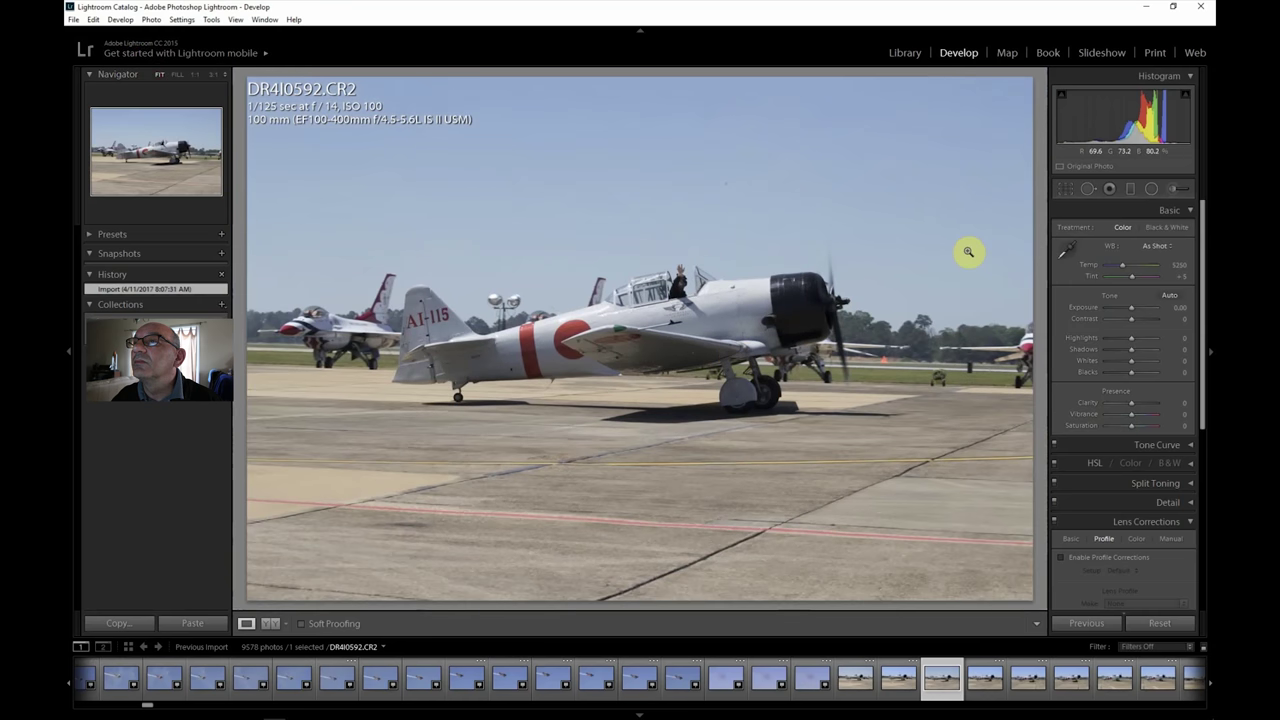
click(1065, 189)
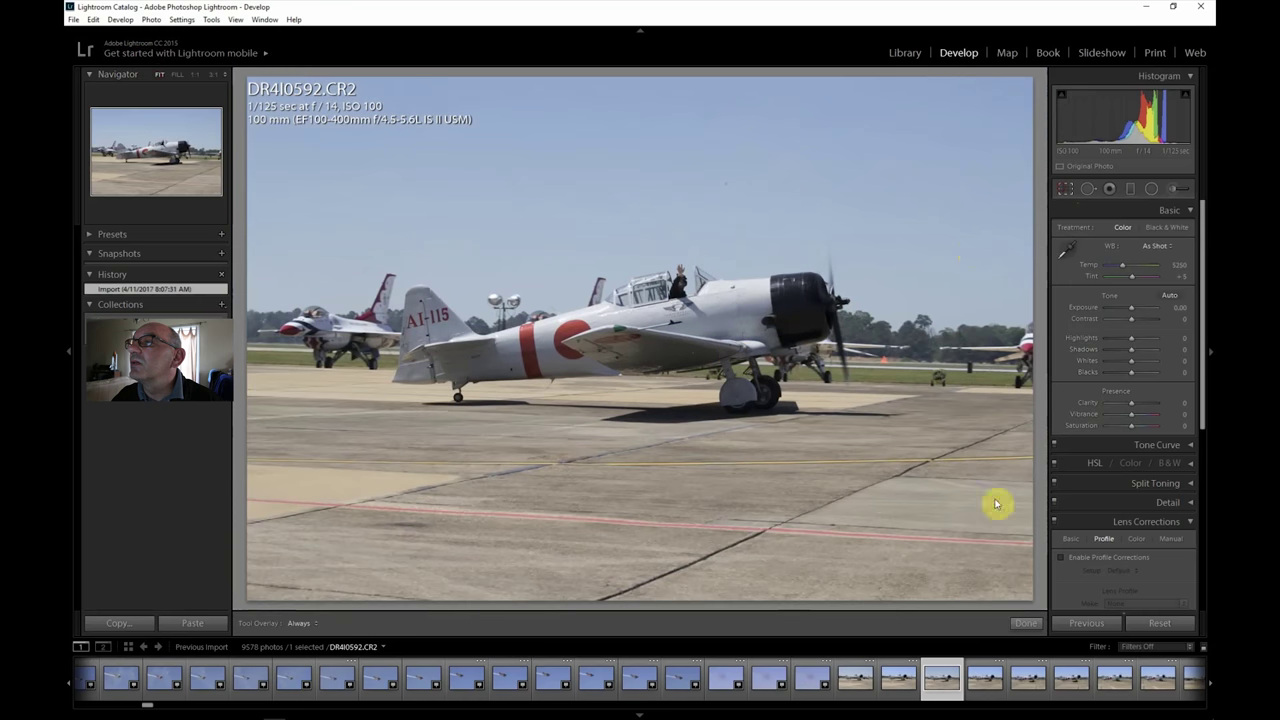
drag(1031, 597, 976, 517)
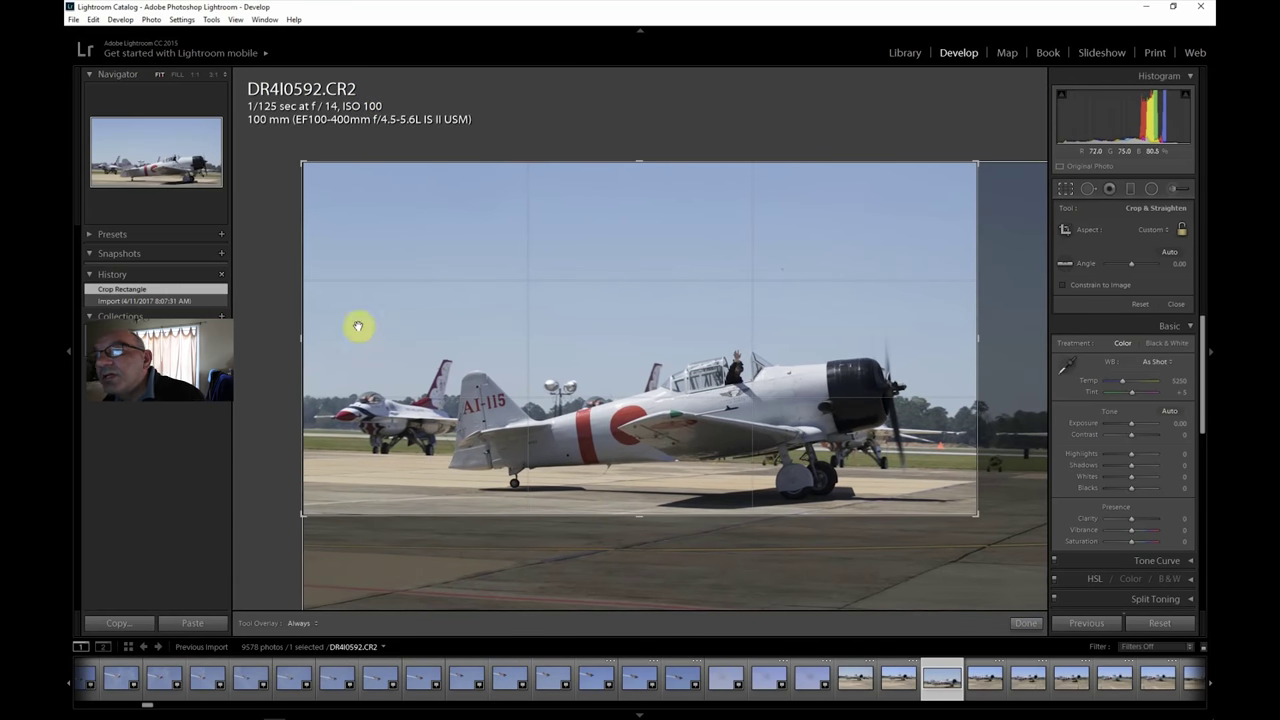
Step: Crop DR4I0592 tightly on the waving pilot and forward fuselage, then enable lens profile corrections
drag(637, 160, 643, 211)
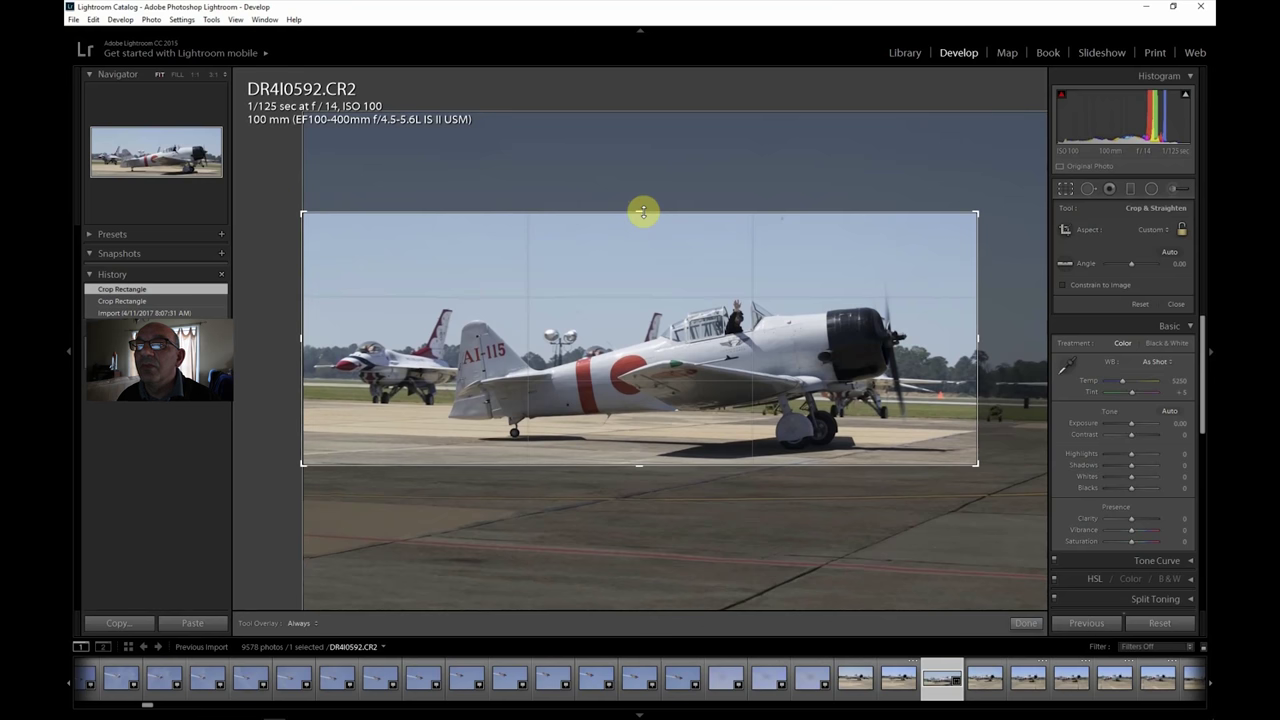
key(Return)
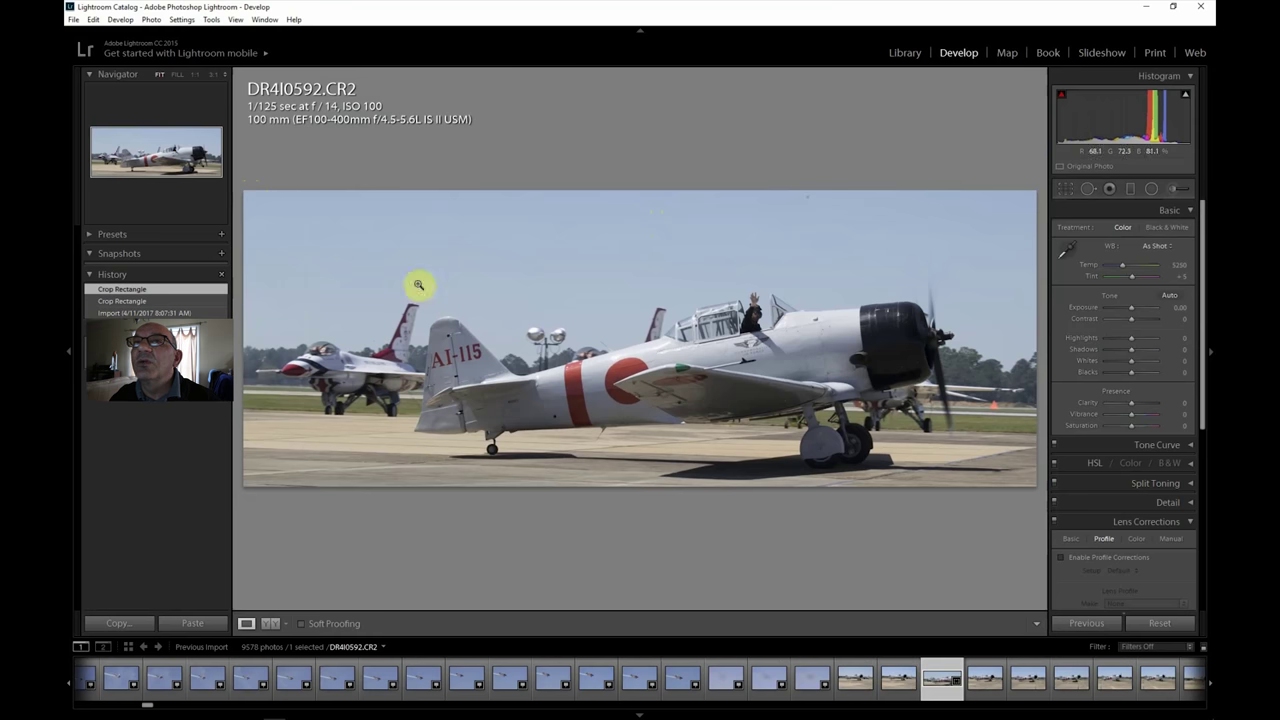
click(1066, 188)
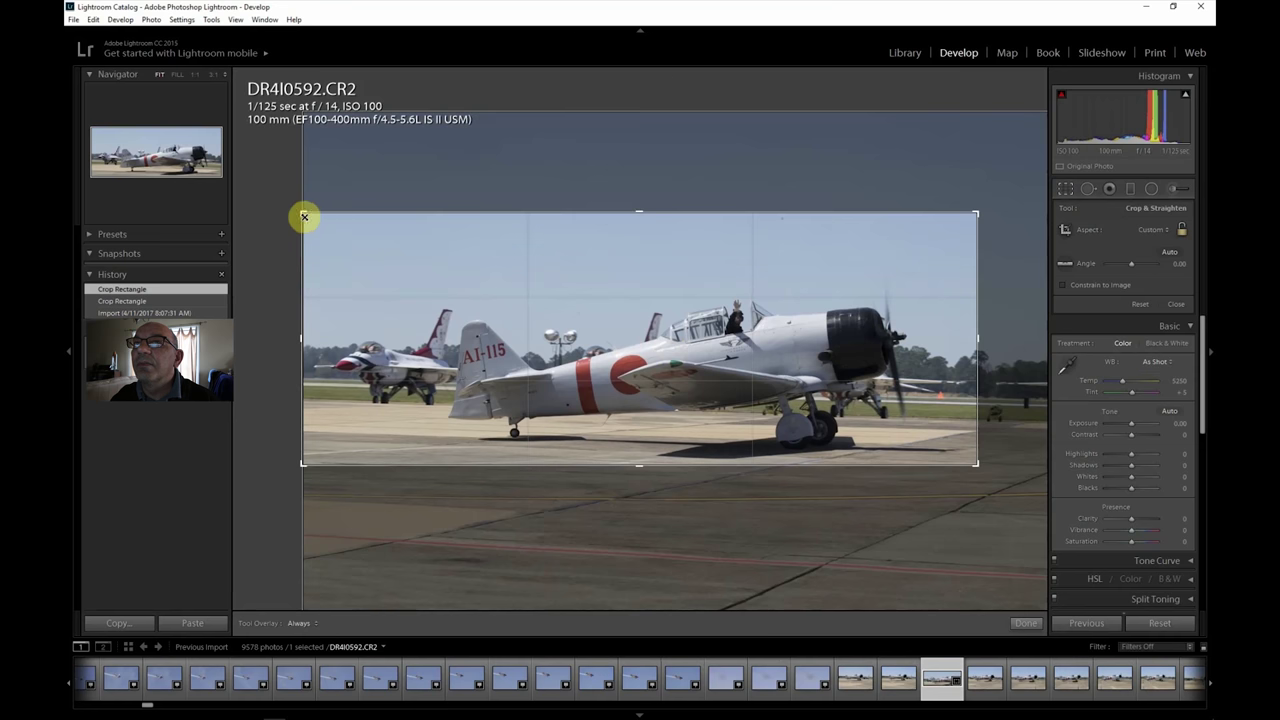
drag(300, 210, 454, 234)
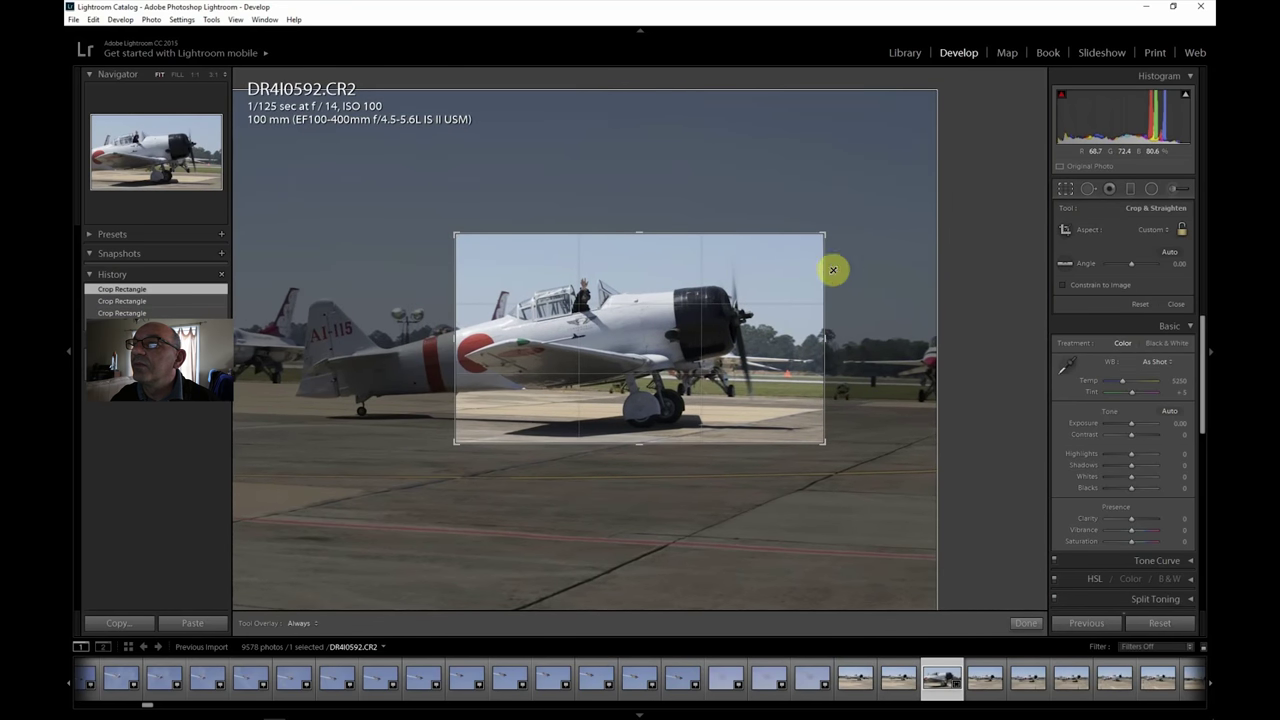
drag(823, 337, 742, 310)
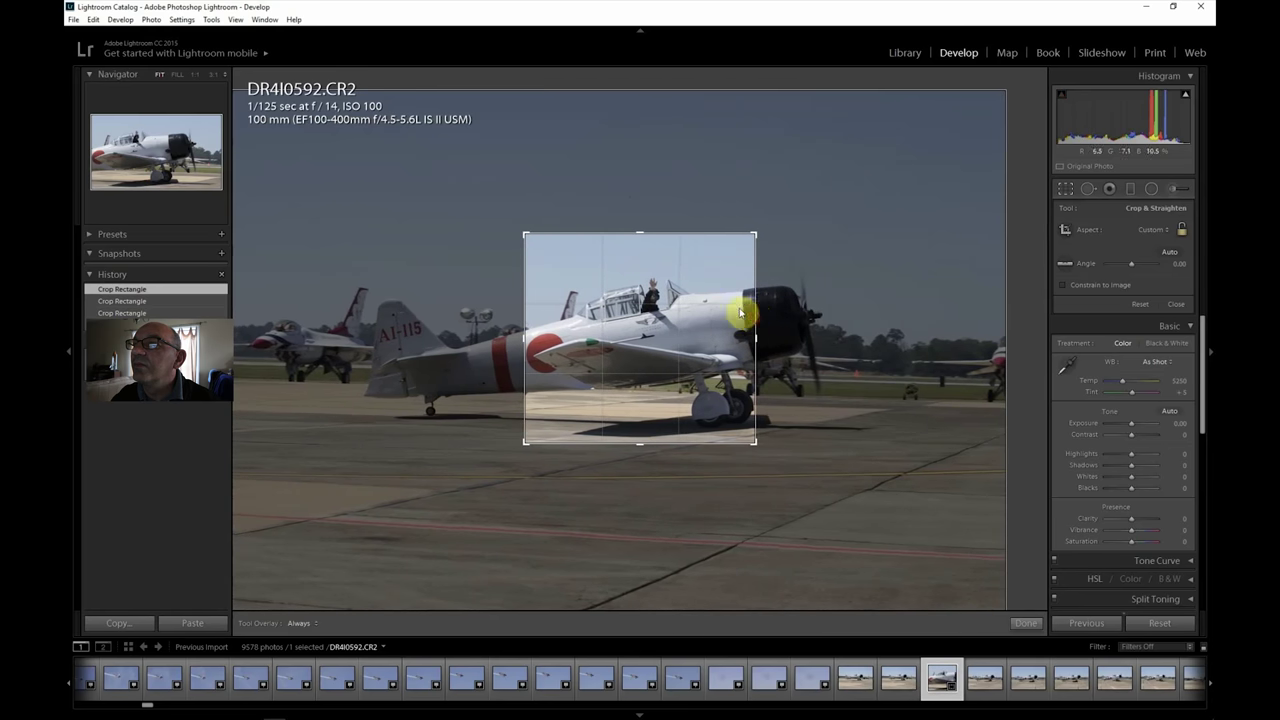
drag(640, 232, 640, 247)
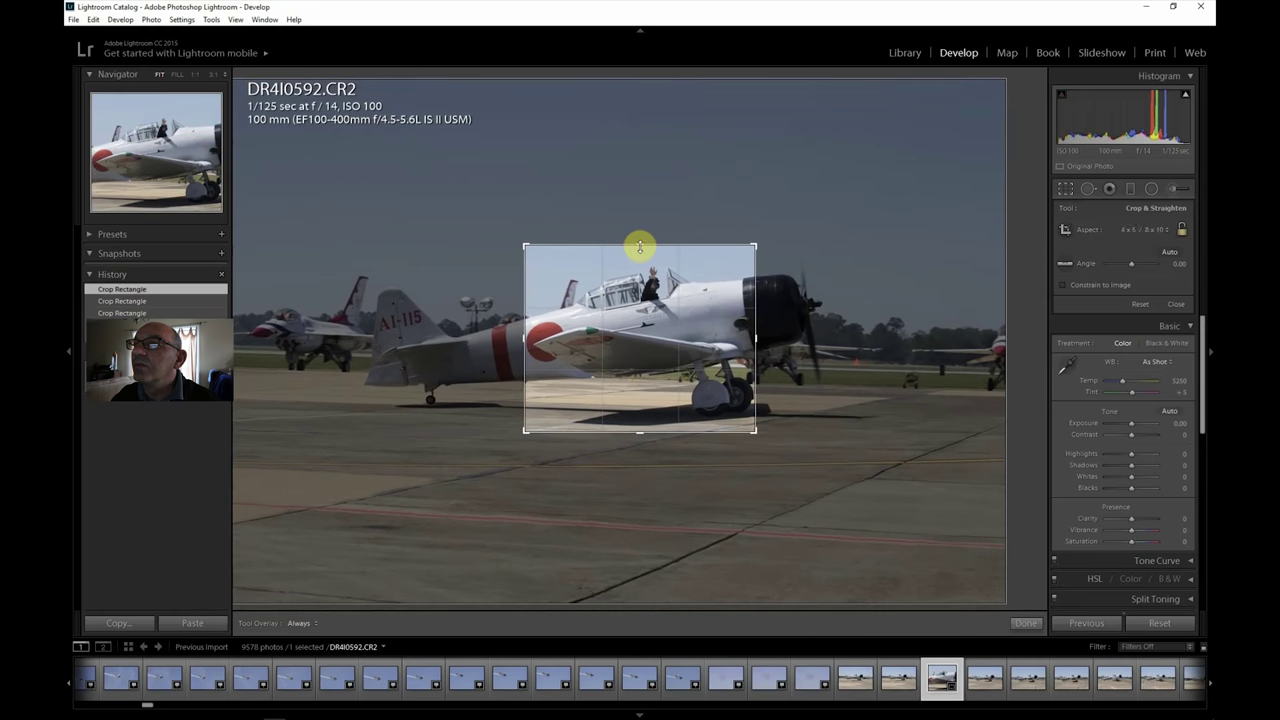
key(Return)
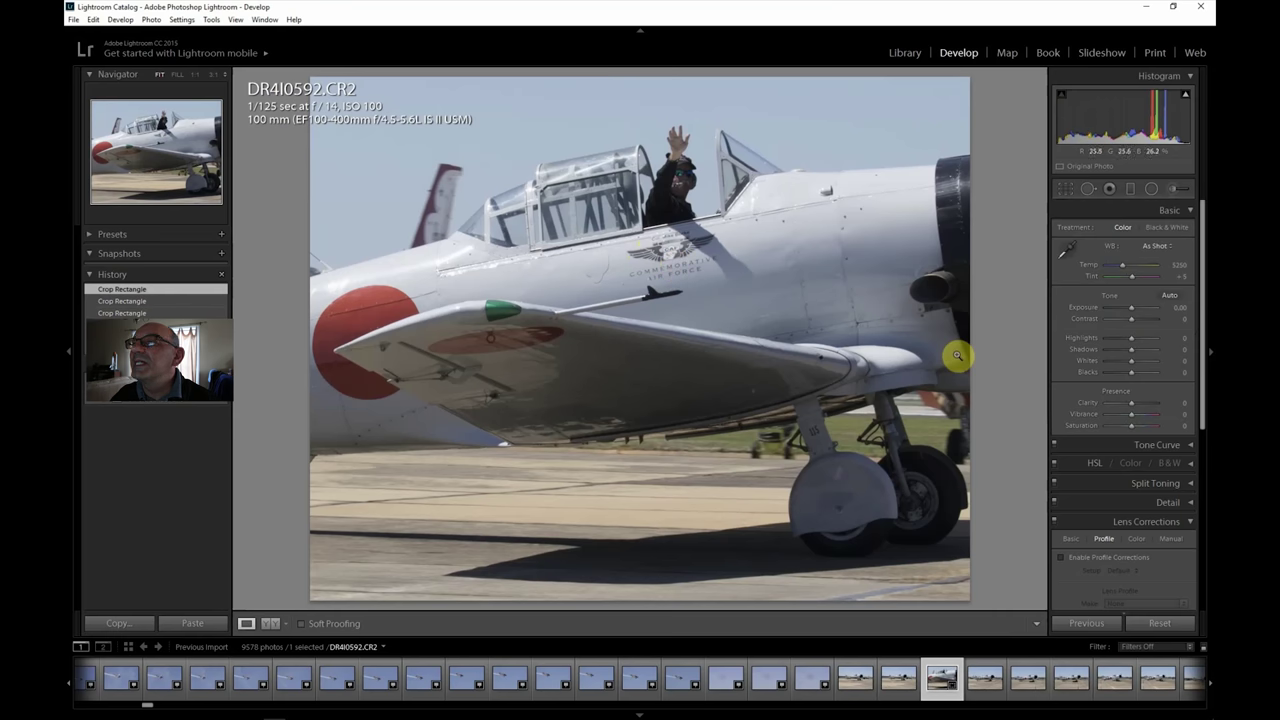
click(1086, 560)
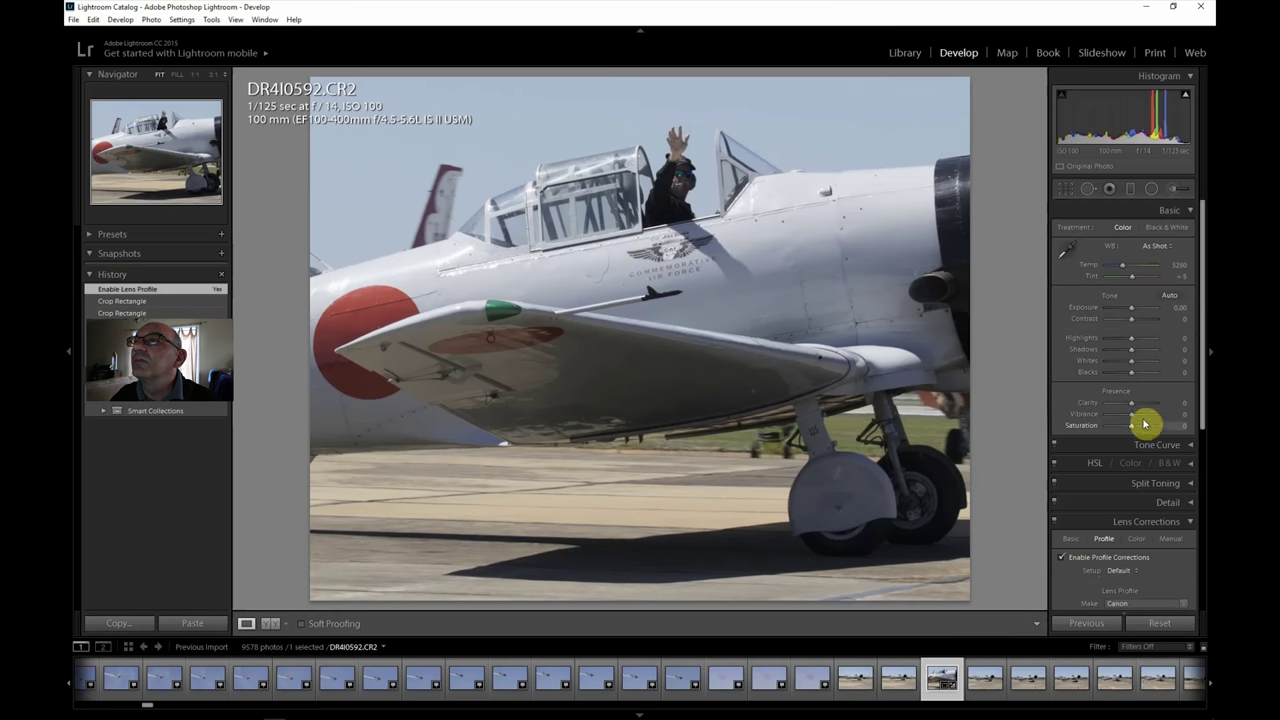
Step: Set Clarity +31, Contrast +29, Shadows +50, Highlights -40, Vibrance +19, Saturation +17, Dehaze +29
drag(1132, 406, 1140, 403)
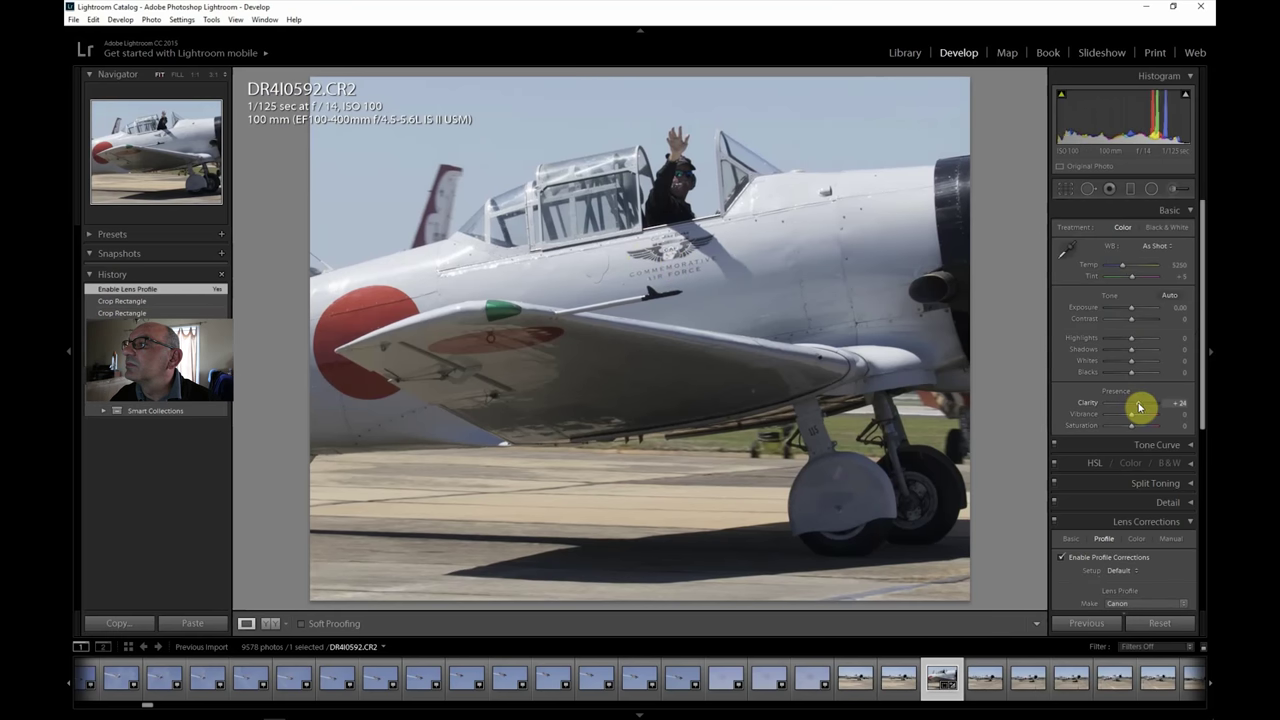
drag(1133, 325, 1140, 325)
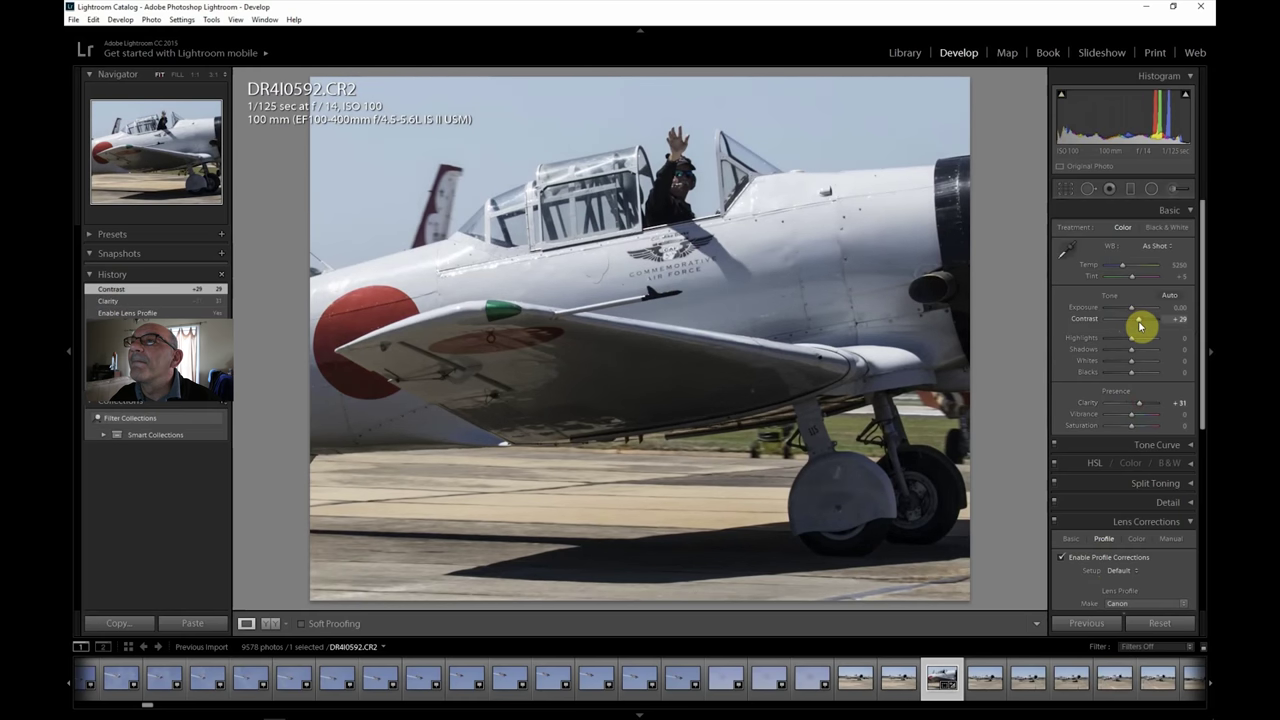
drag(1134, 352, 1147, 354)
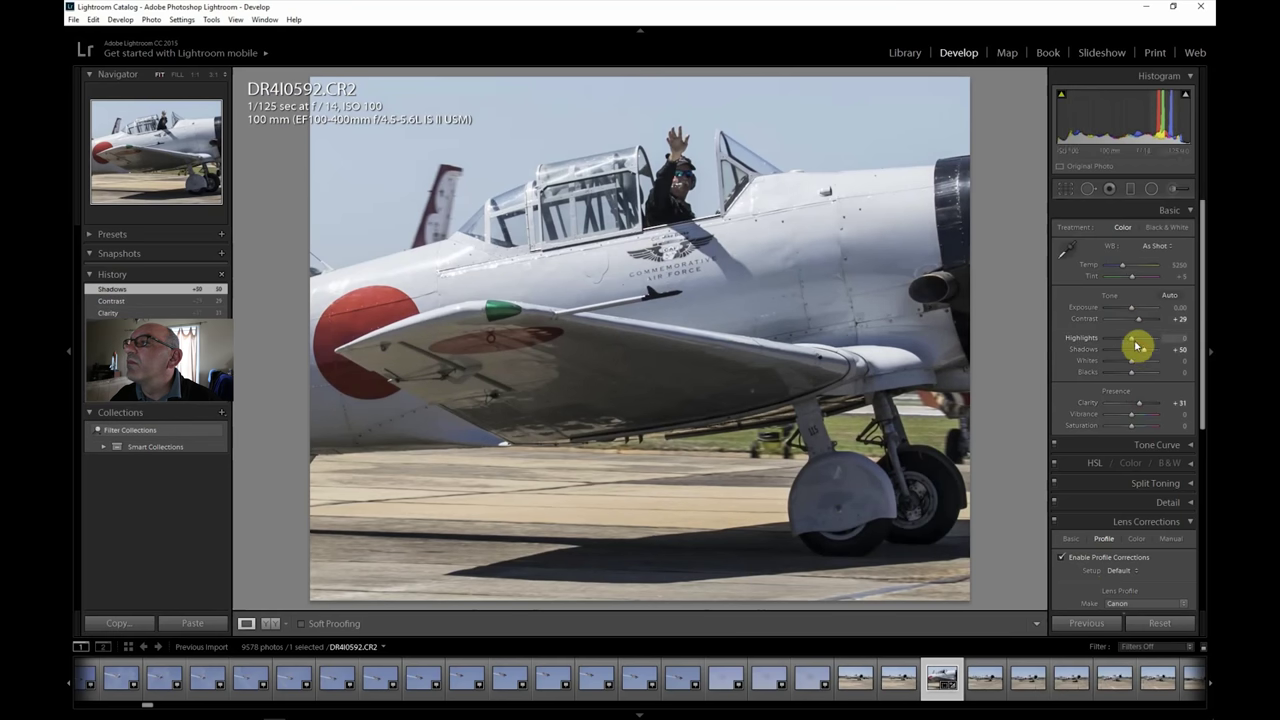
drag(1134, 339, 1122, 342)
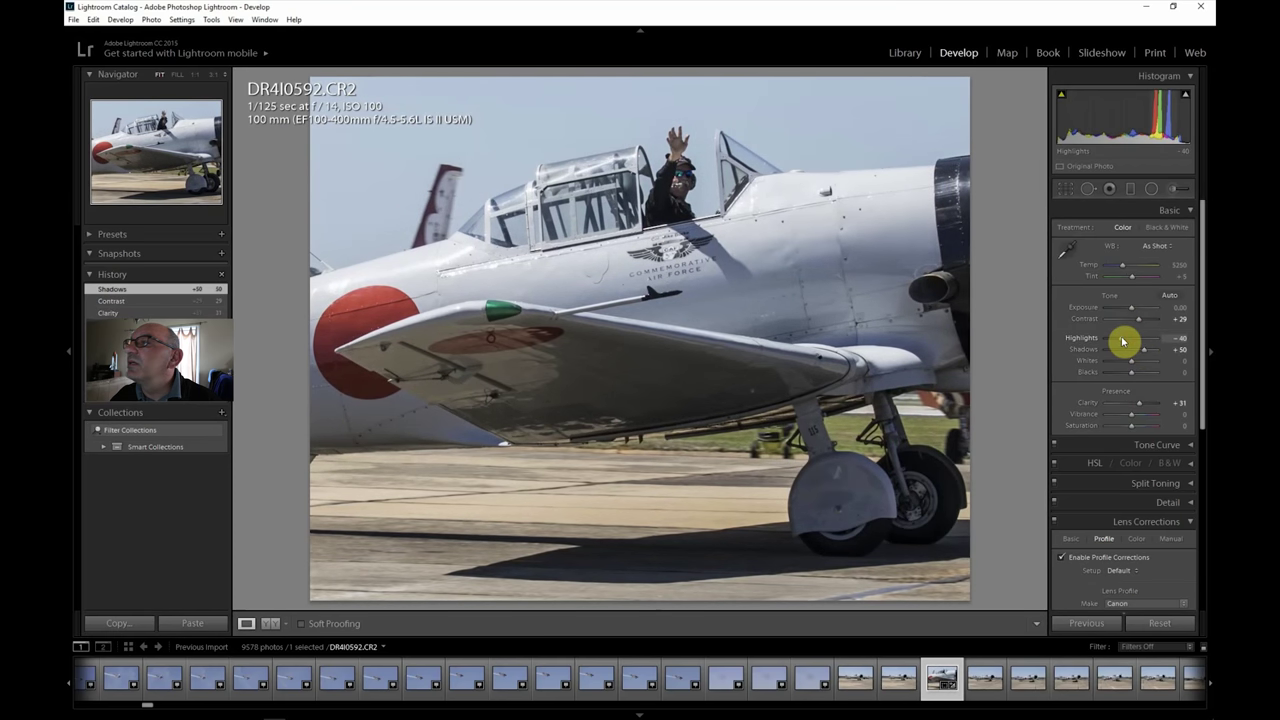
drag(1137, 418, 1135, 430)
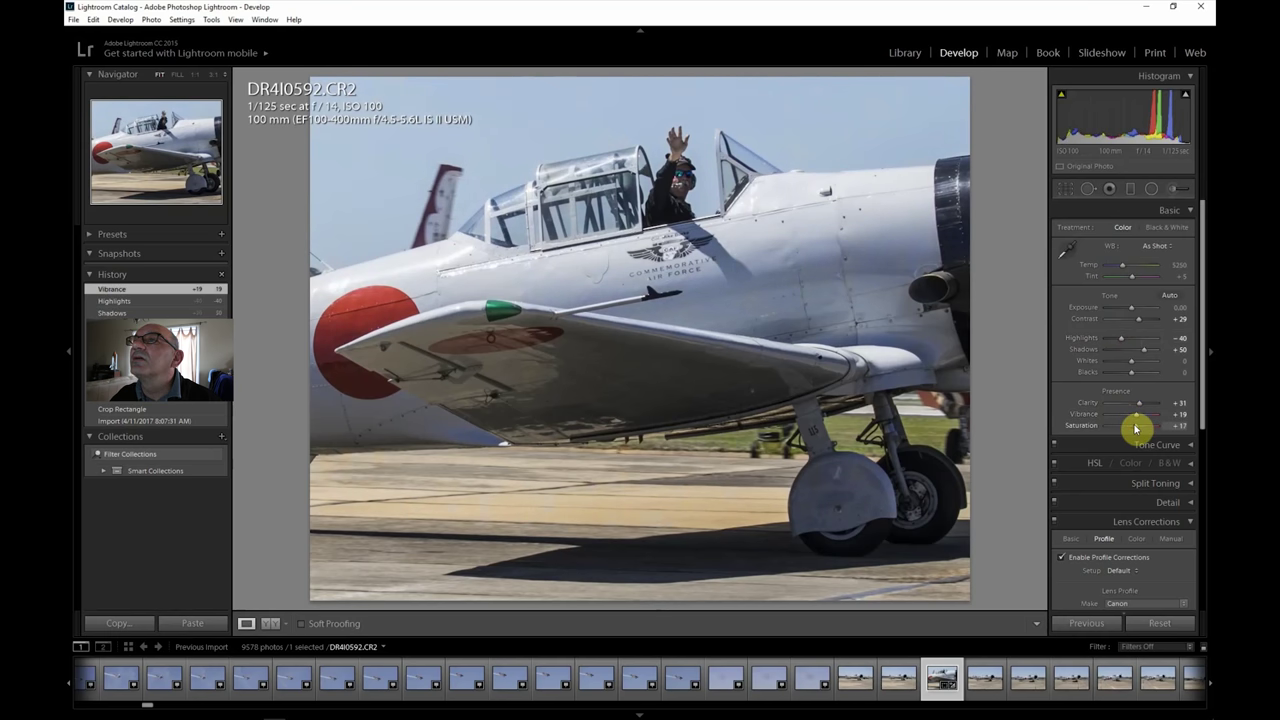
drag(1205, 420, 1139, 581)
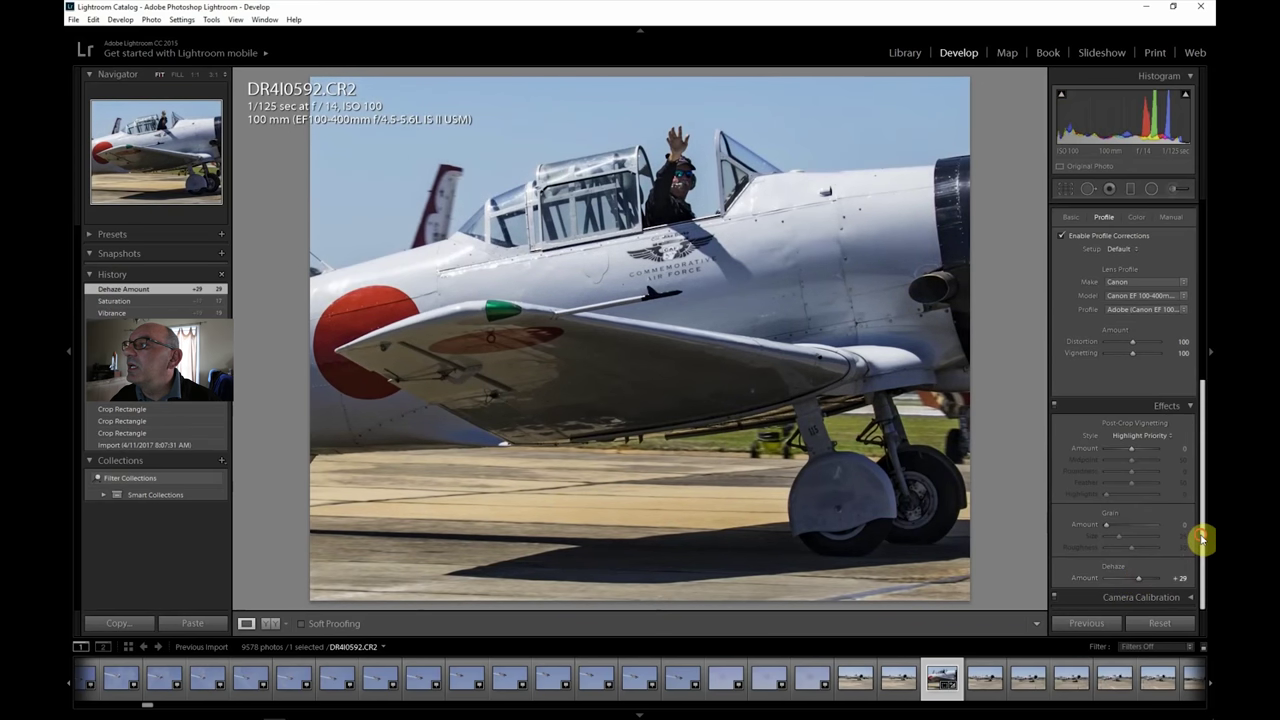
drag(1201, 537, 1212, 343)
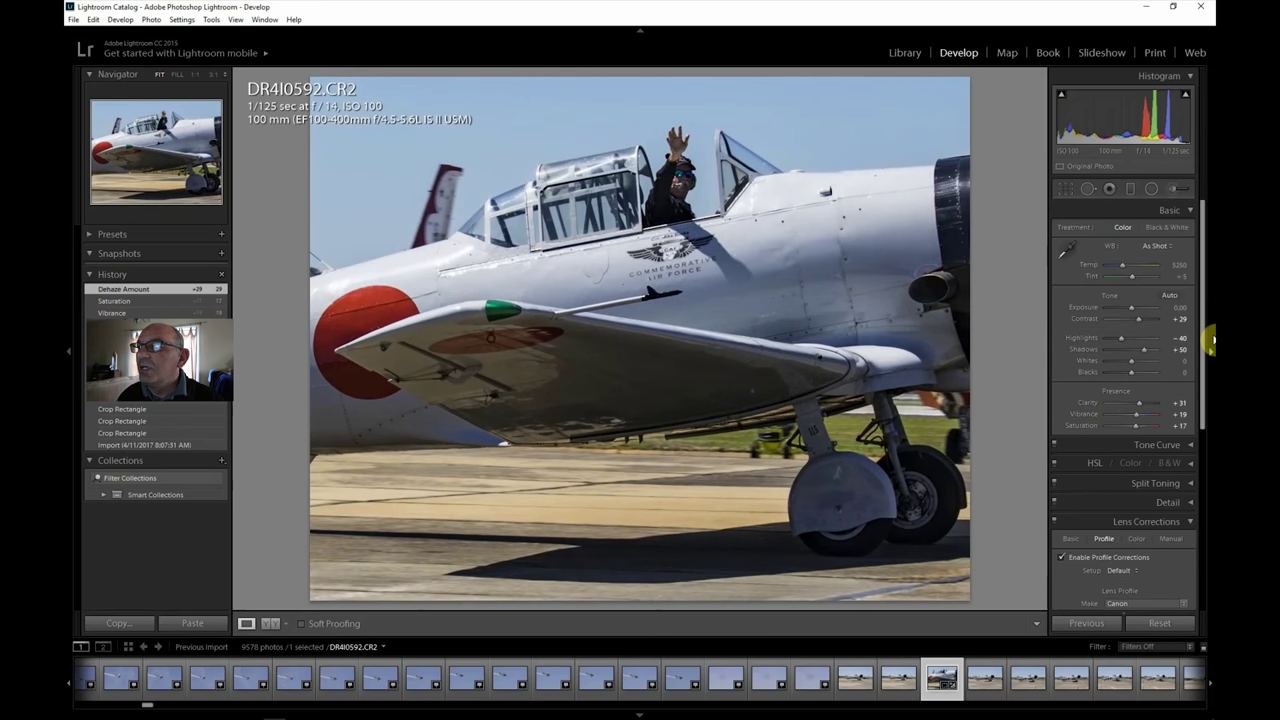
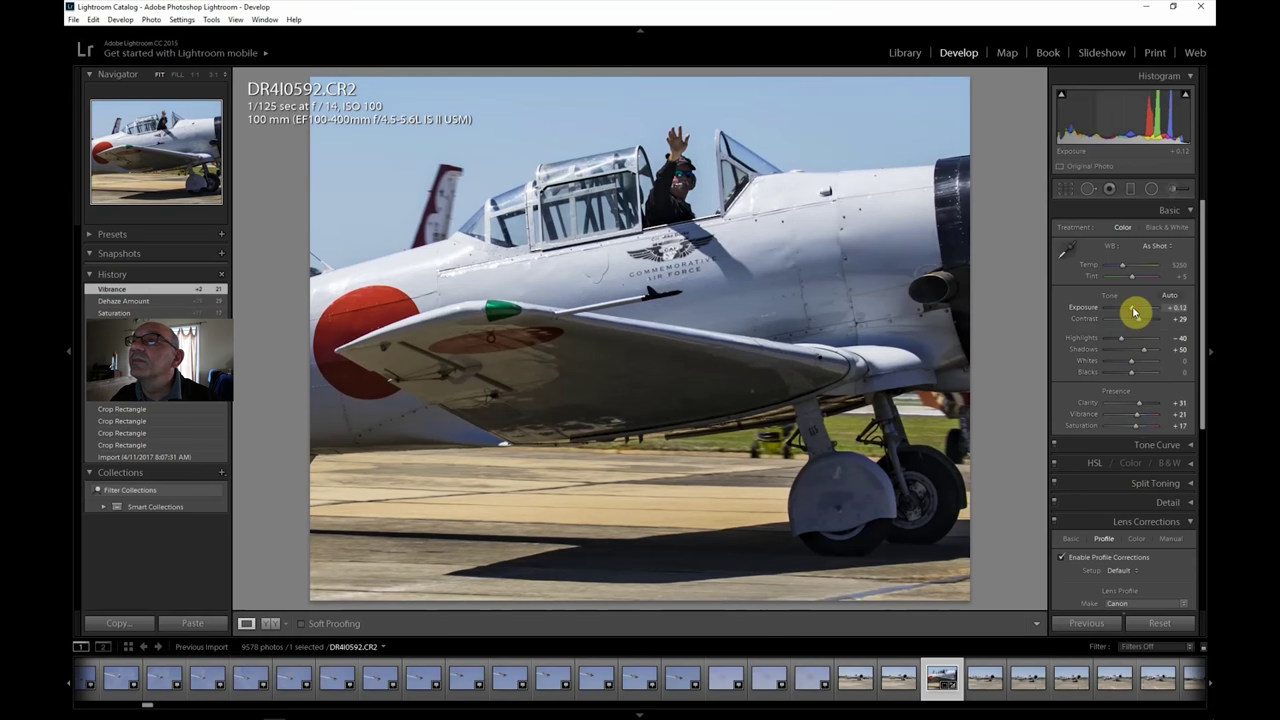
Step: Raise DR4I0592's exposure to +0.12, check the wing at 1:1, and export it
click(1134, 312)
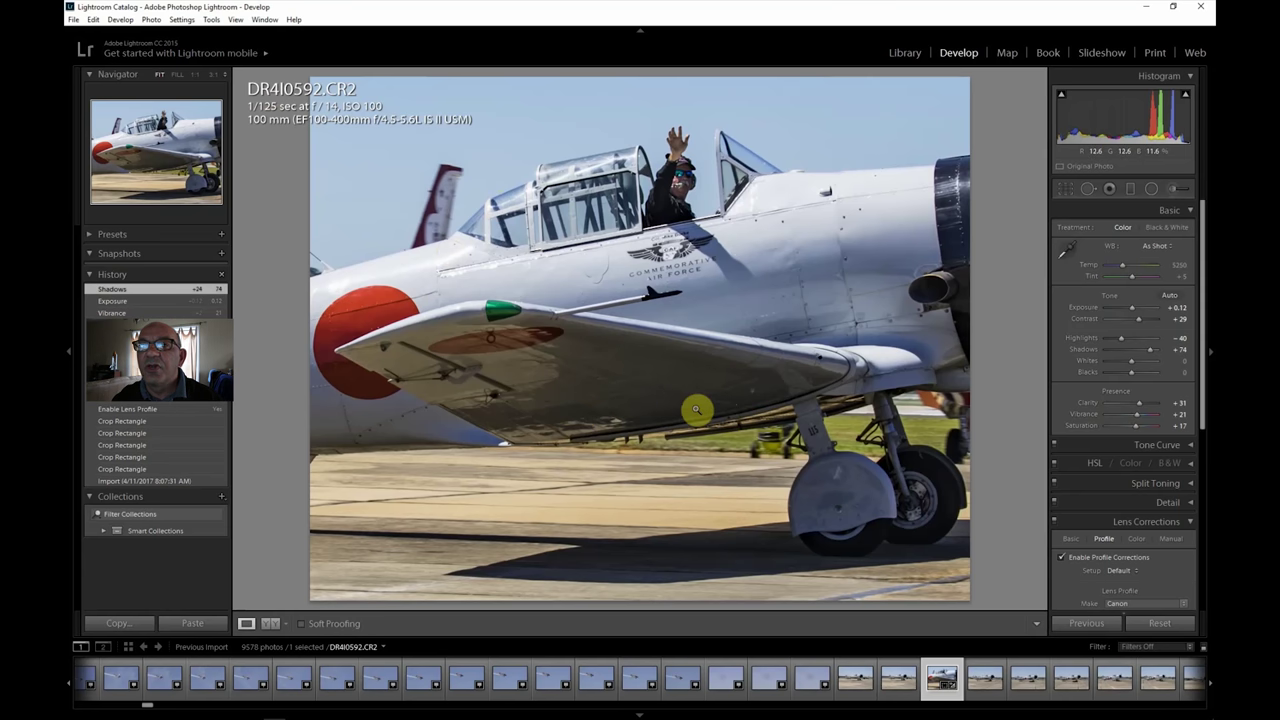
click(632, 381)
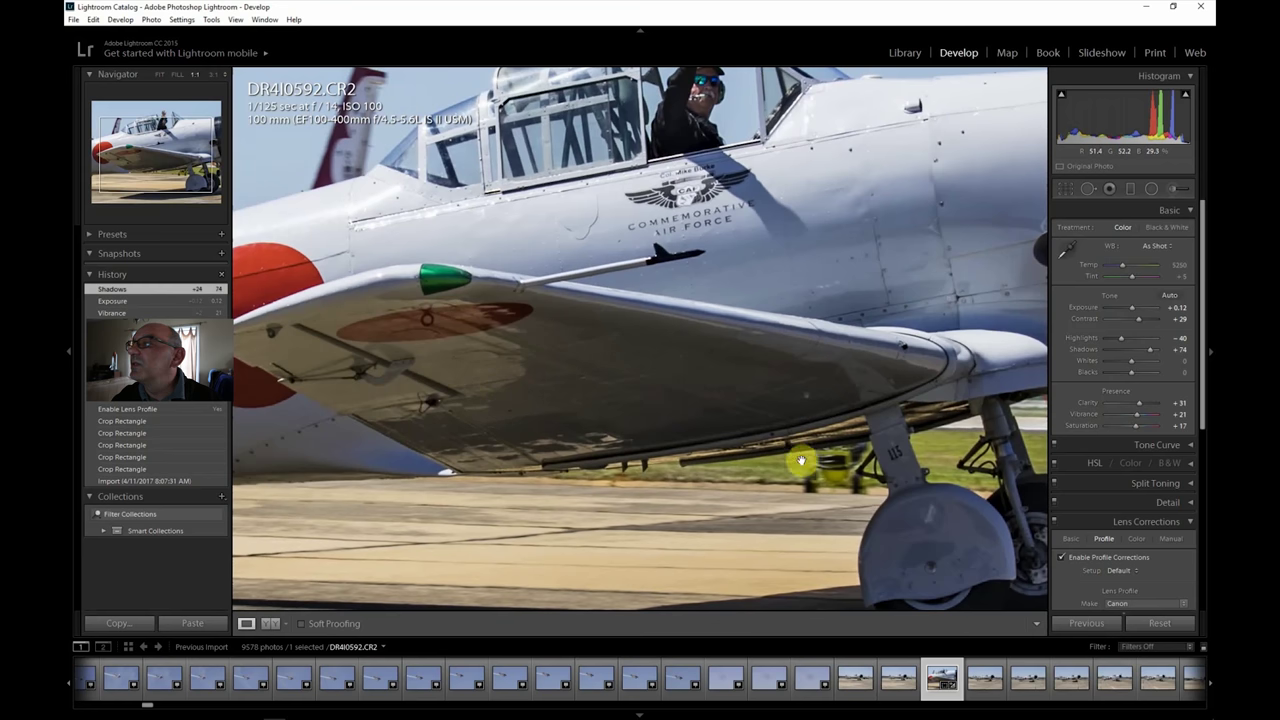
click(73, 19)
click(116, 166)
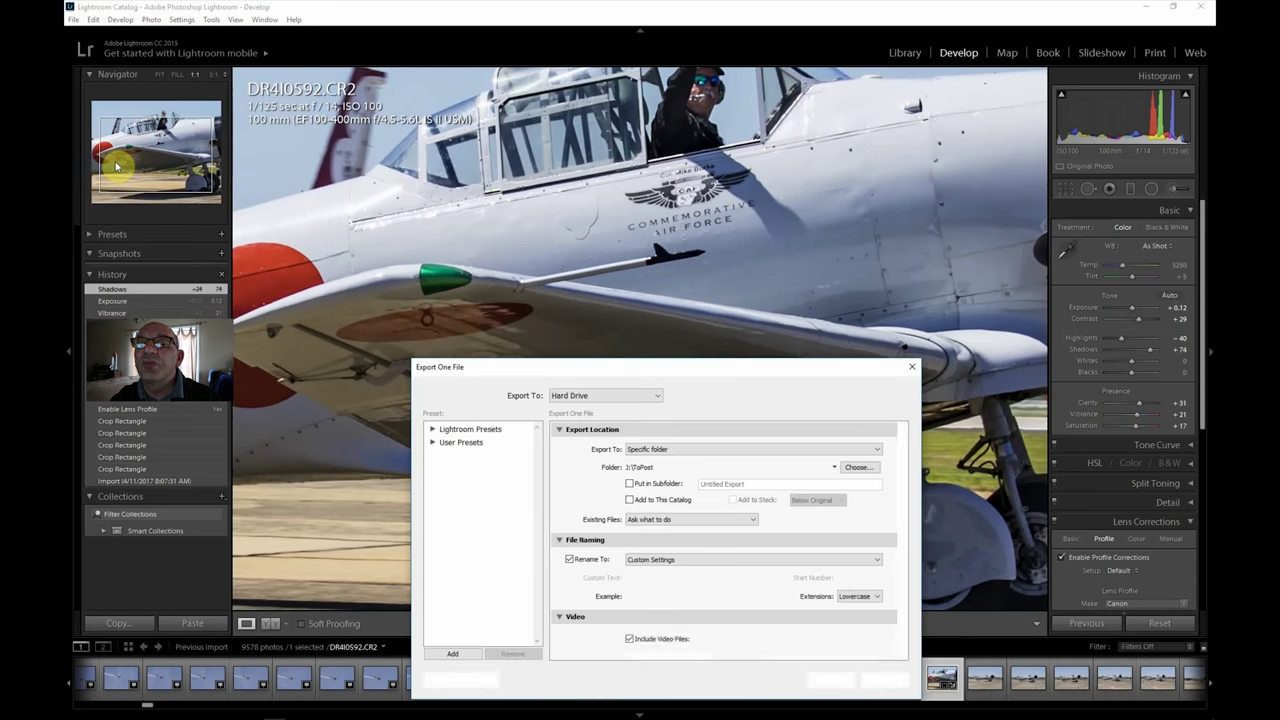
click(831, 679)
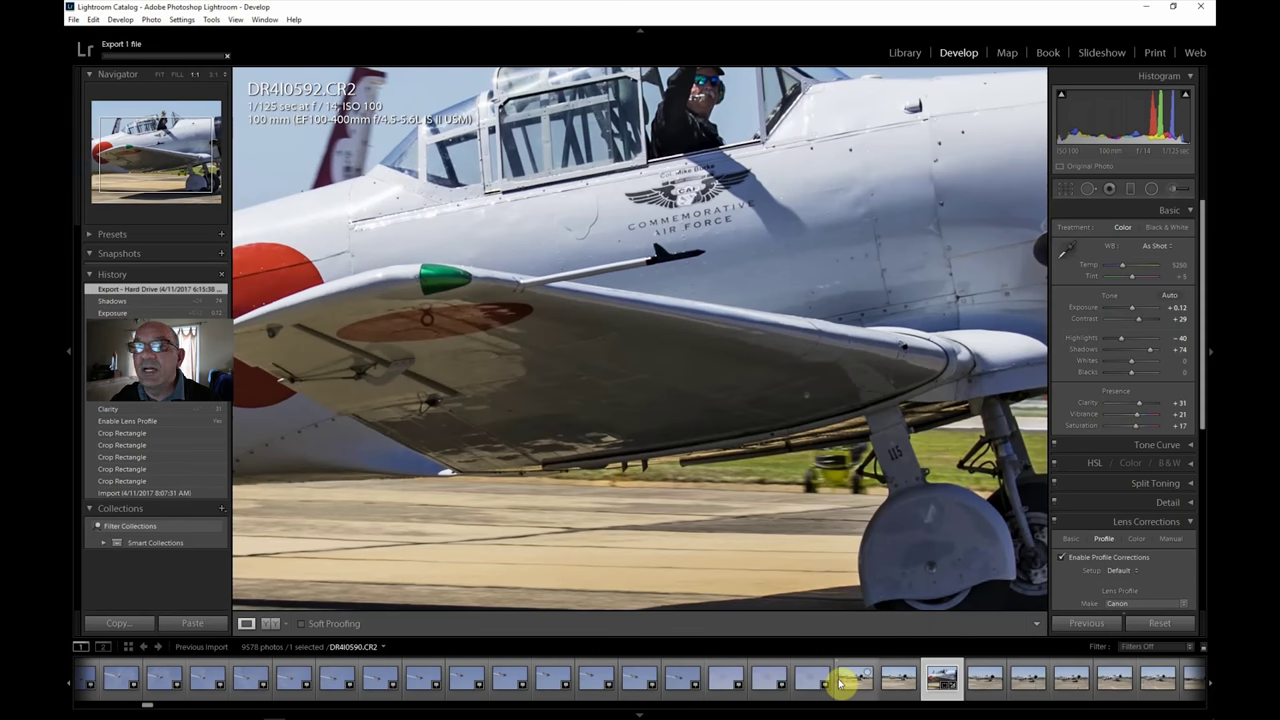
Step: Inspect the next filmstrip photo at 1:1, panning across the plane, then fit it back
click(1022, 686)
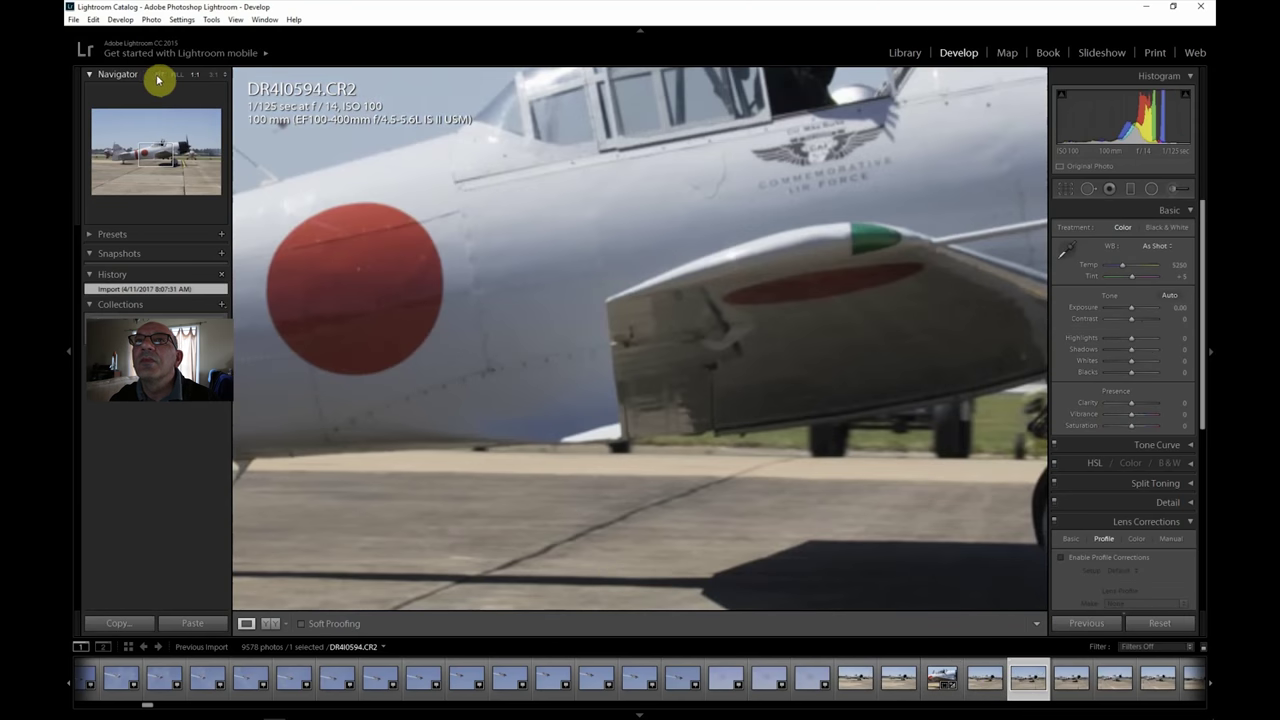
click(494, 556)
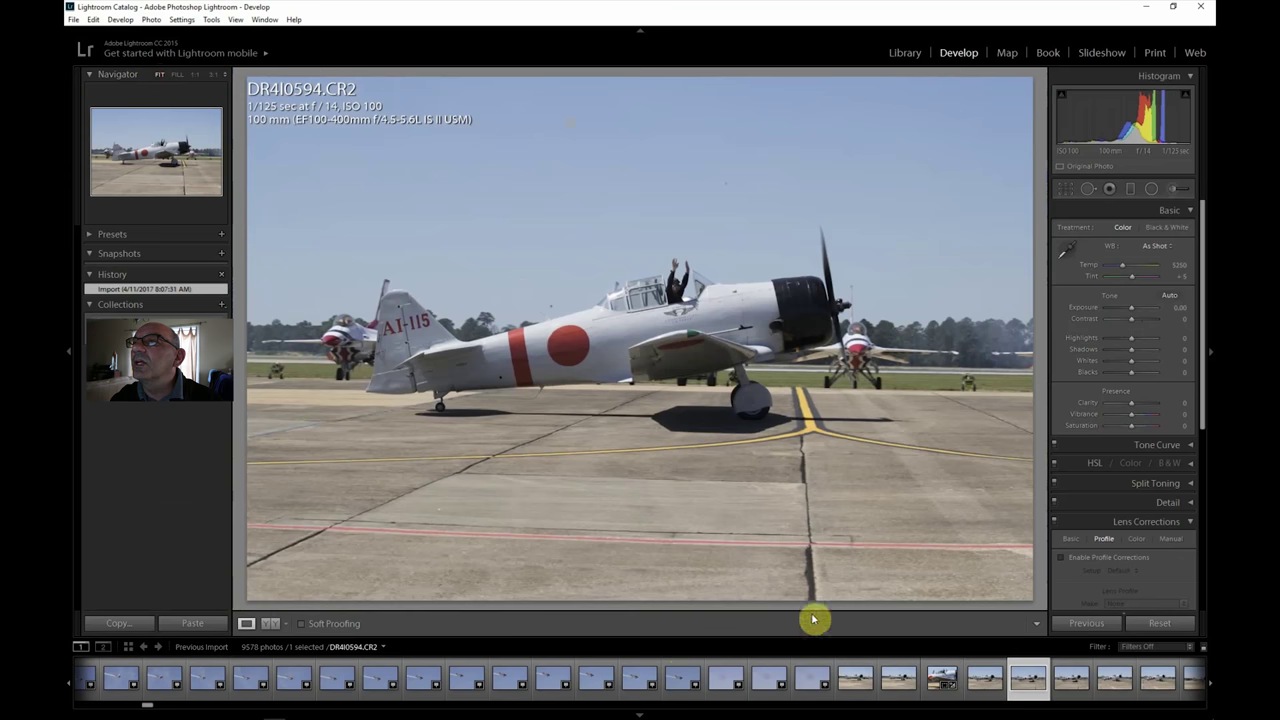
click(671, 289)
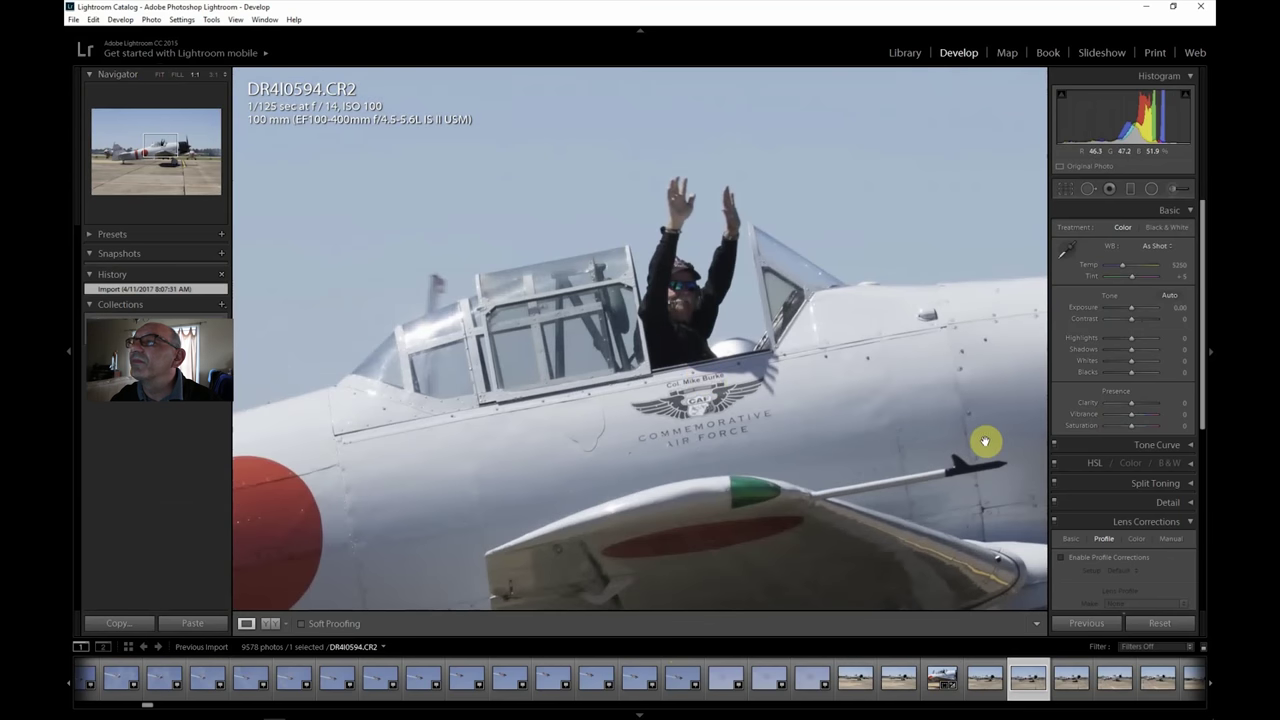
drag(760, 426, 745, 348)
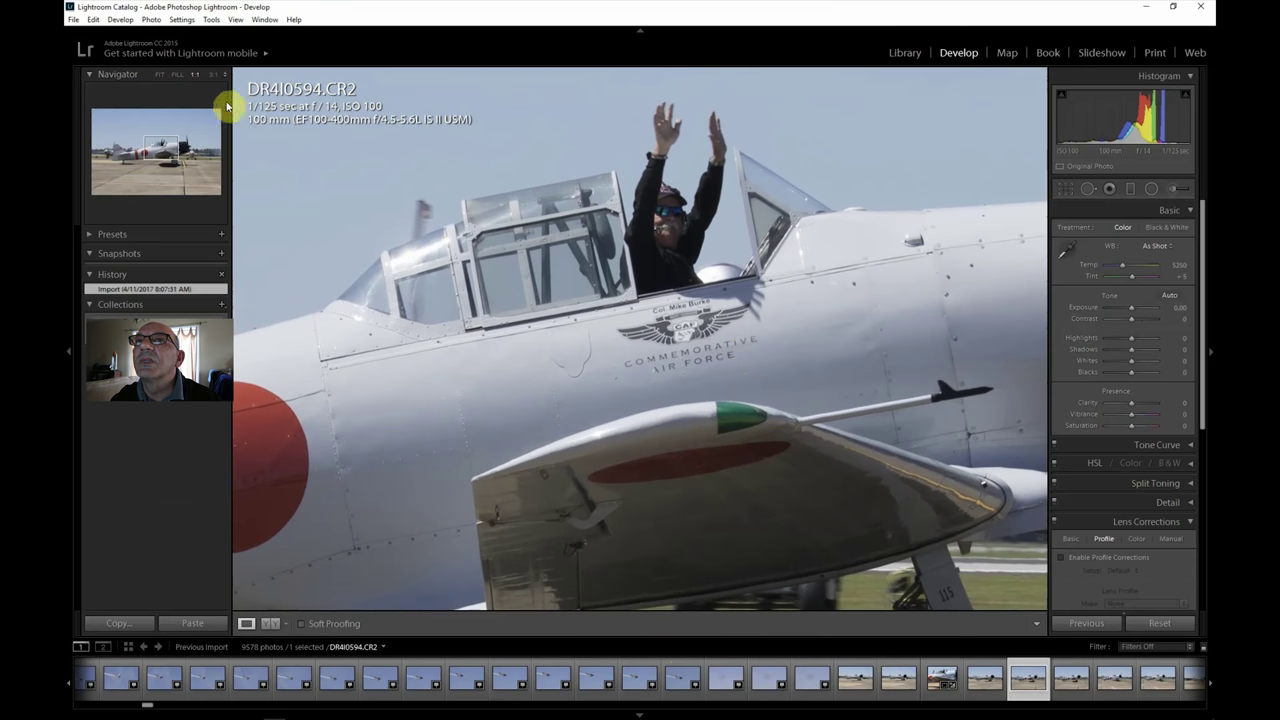
click(162, 76)
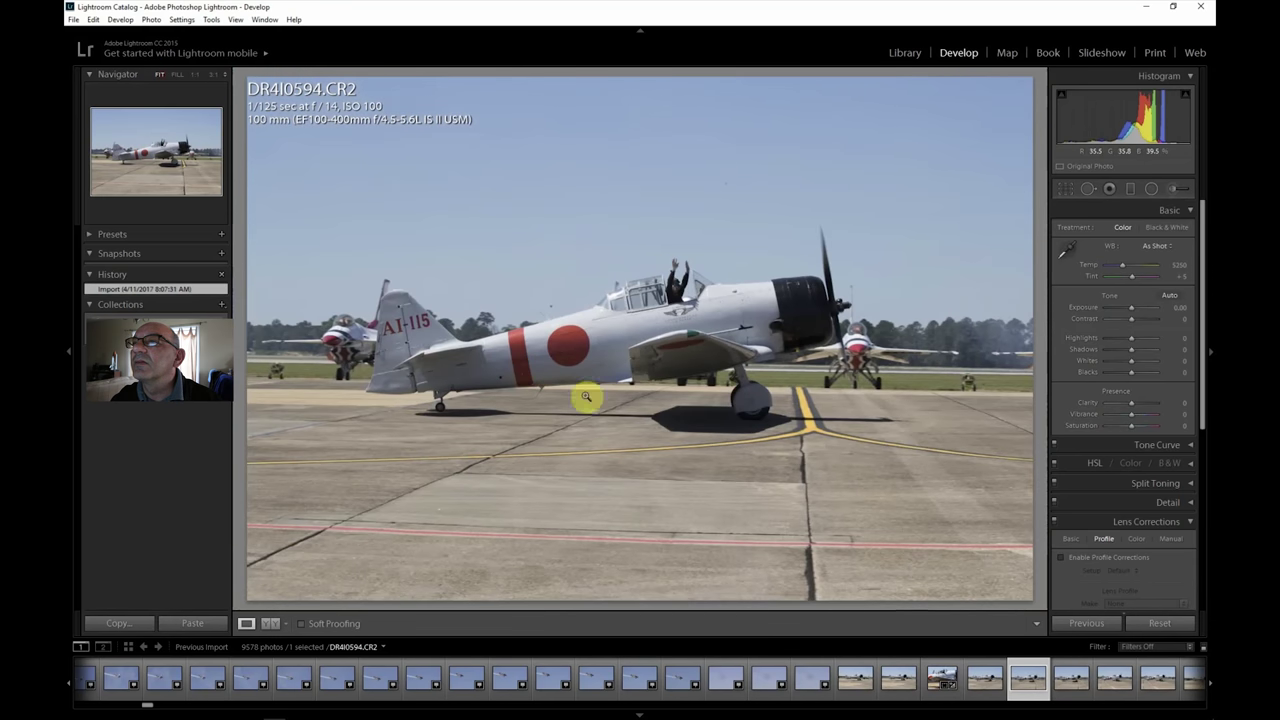
Step: Move past DR4I0596 to DR4I0601 and check its cockpit at 1:1 before fitting
click(1114, 682)
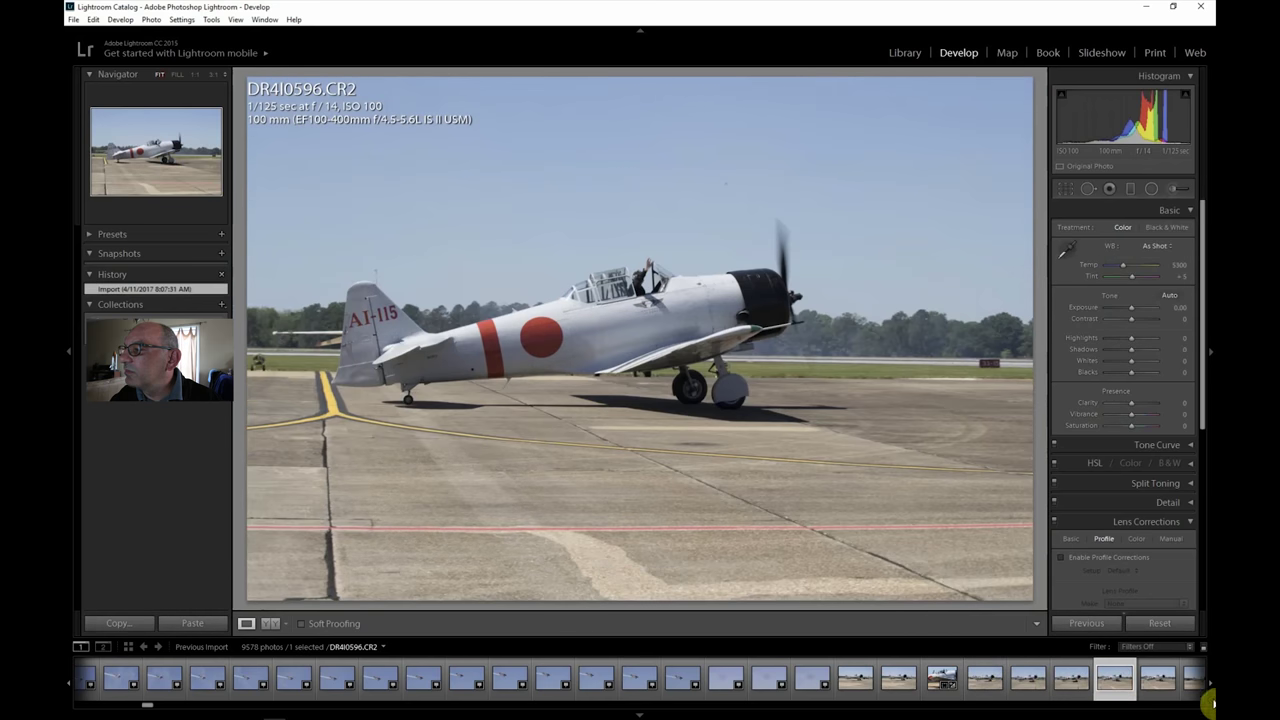
click(1209, 682)
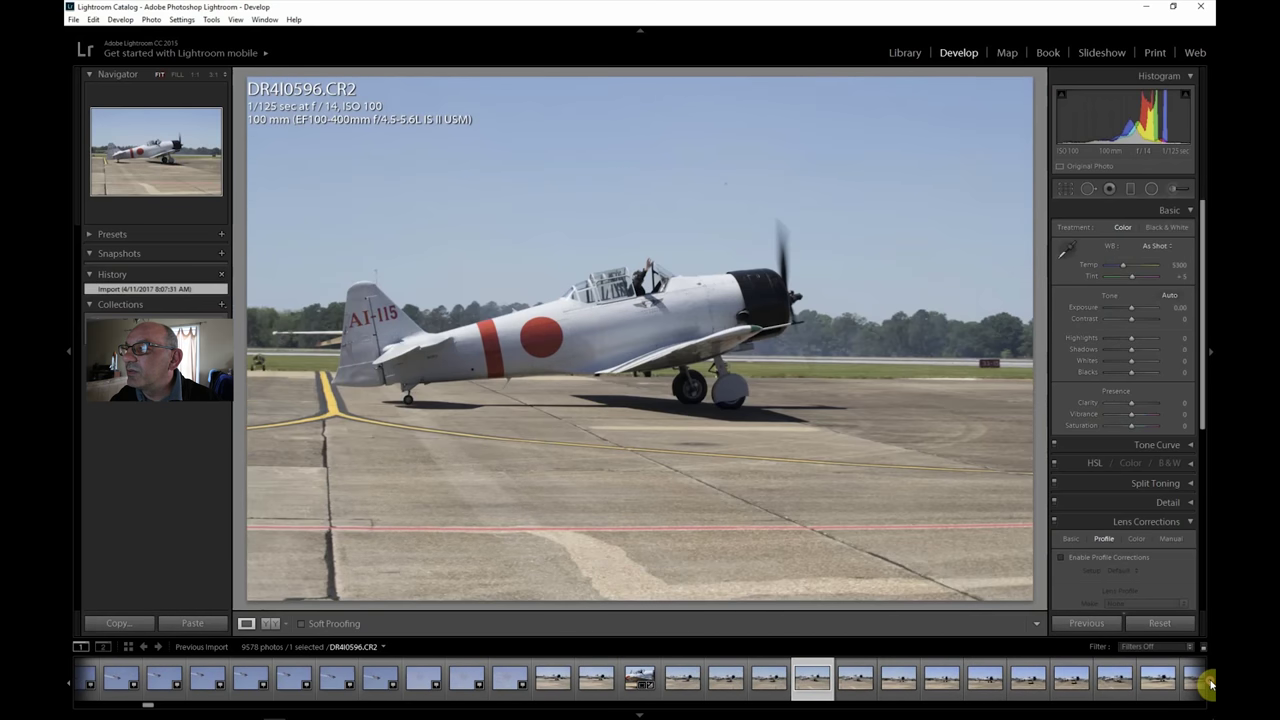
click(982, 682)
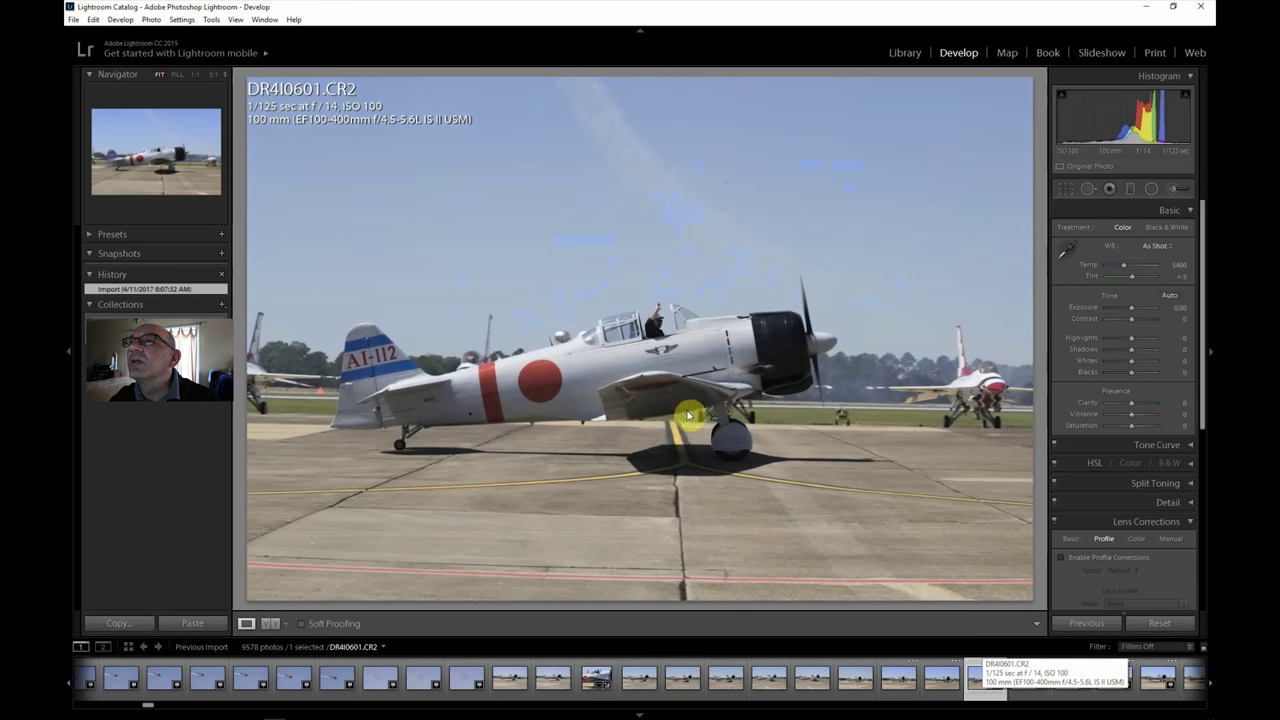
click(678, 358)
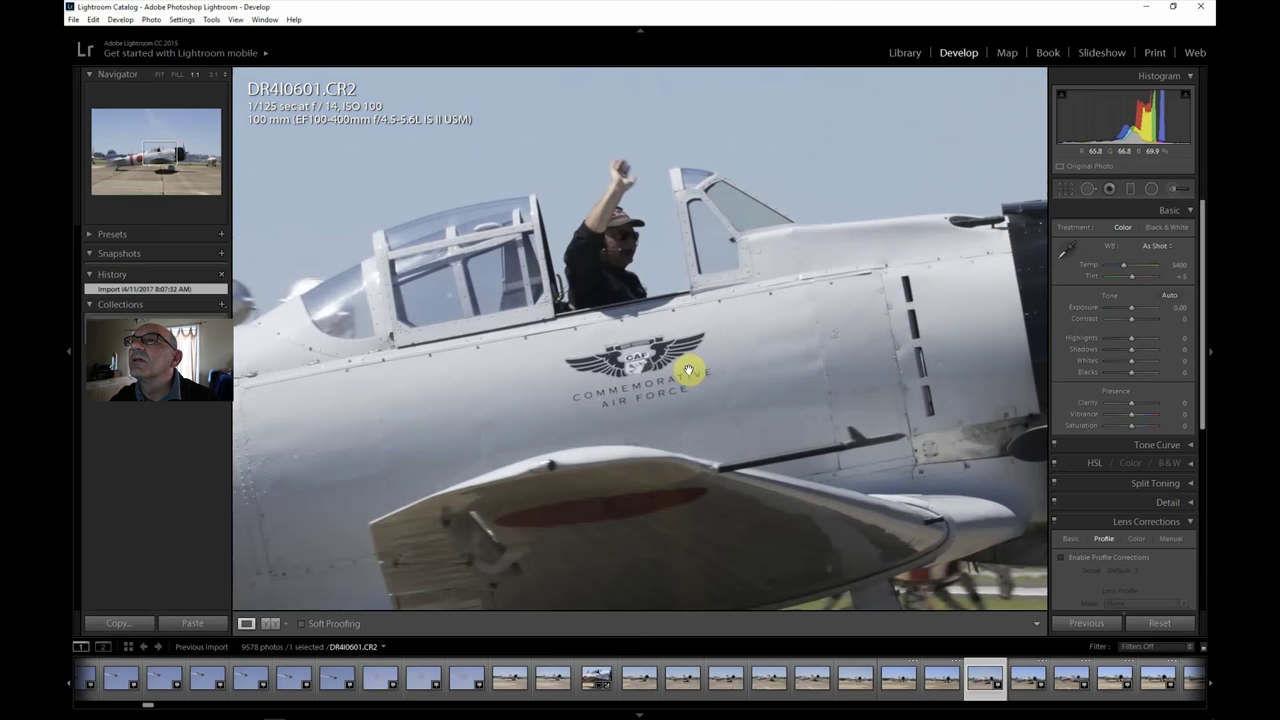
click(159, 74)
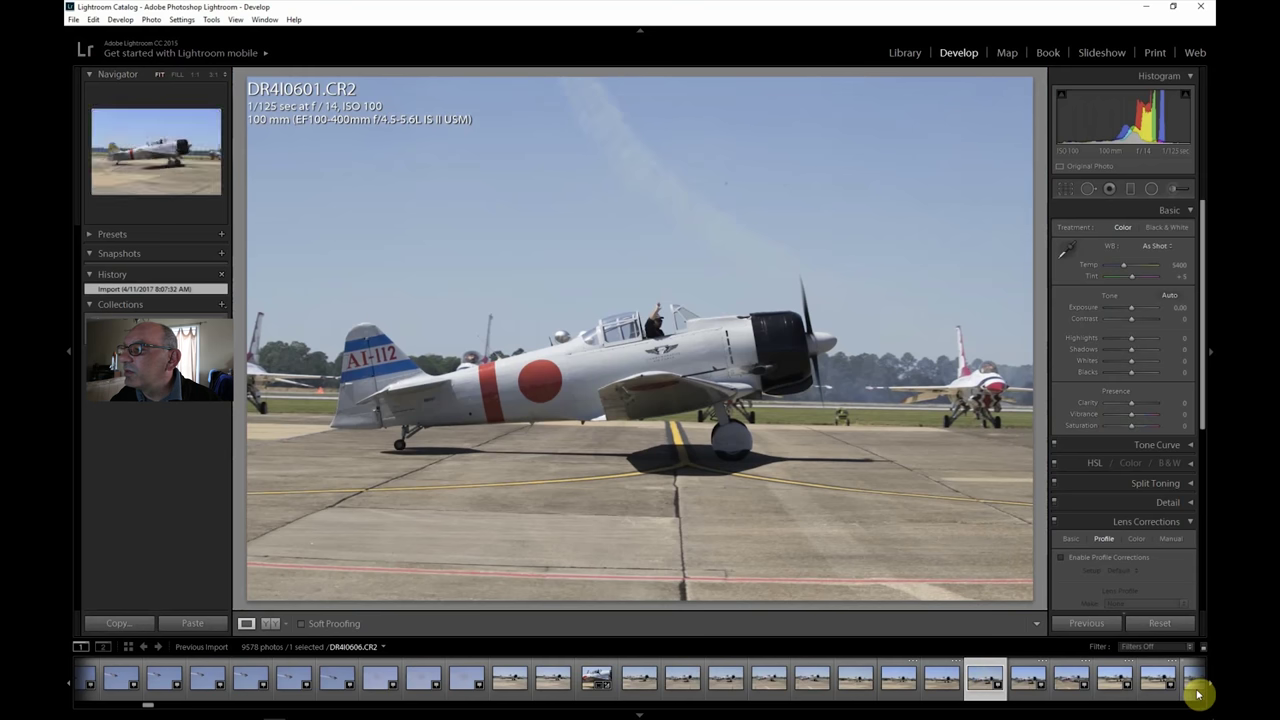
click(1210, 684)
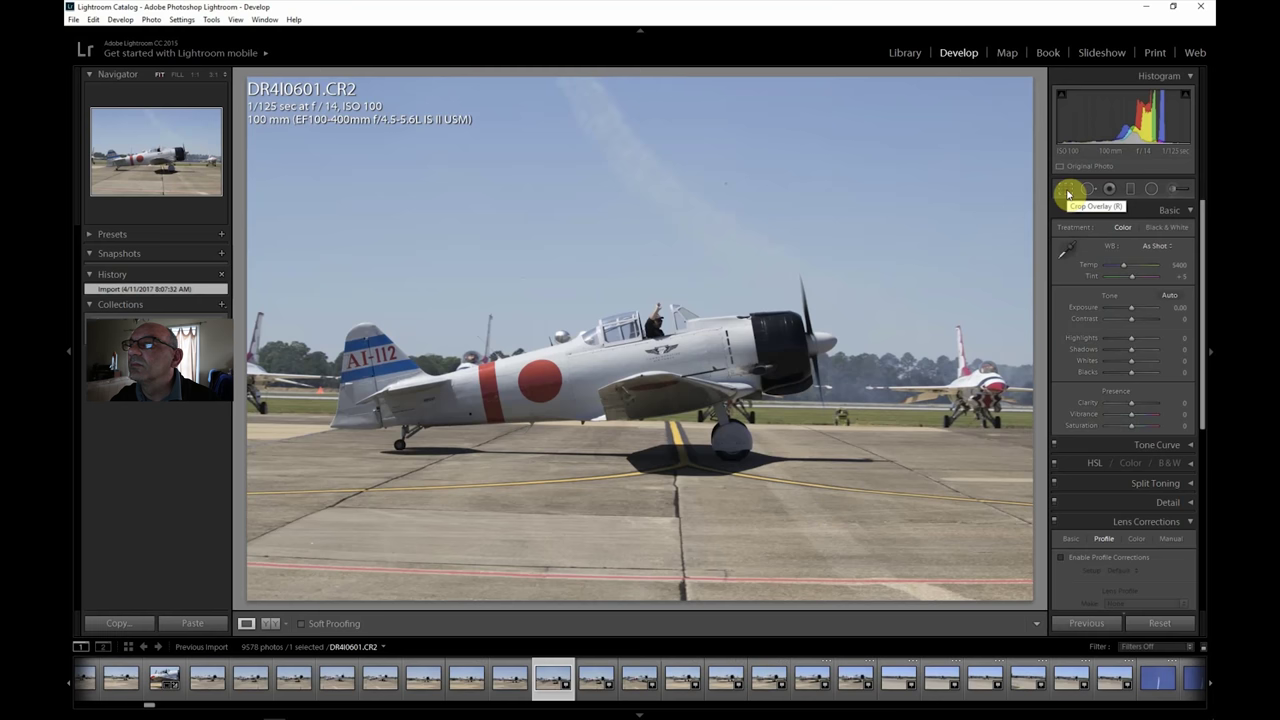
Step: Enable lens profile corrections on DR4I0601 and crop thin strips of sky and runway off it
click(1097, 557)
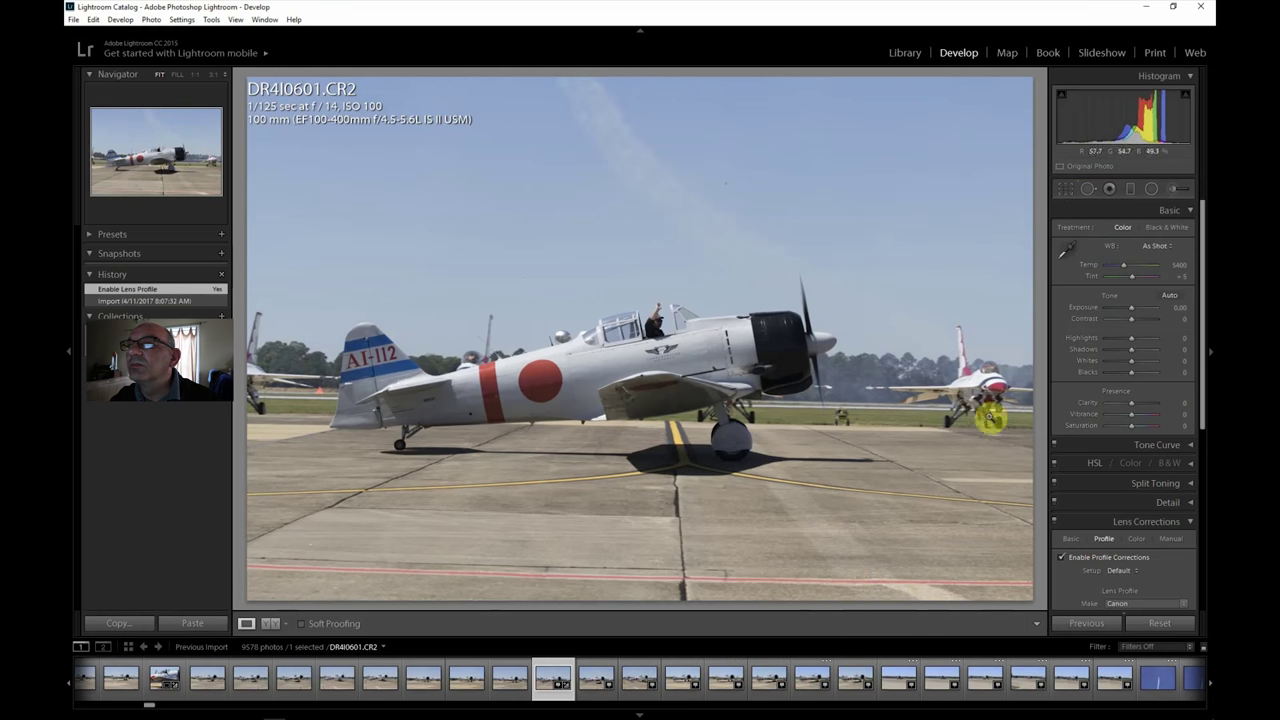
click(1066, 188)
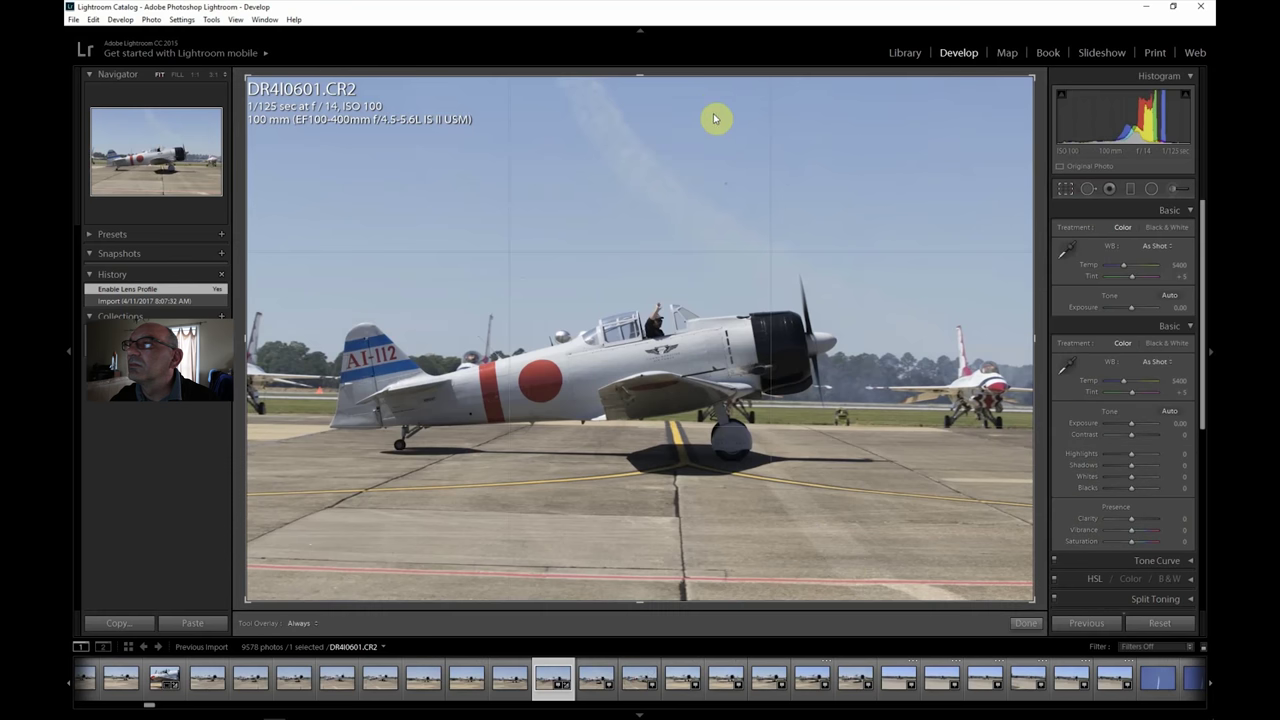
drag(643, 92, 640, 106)
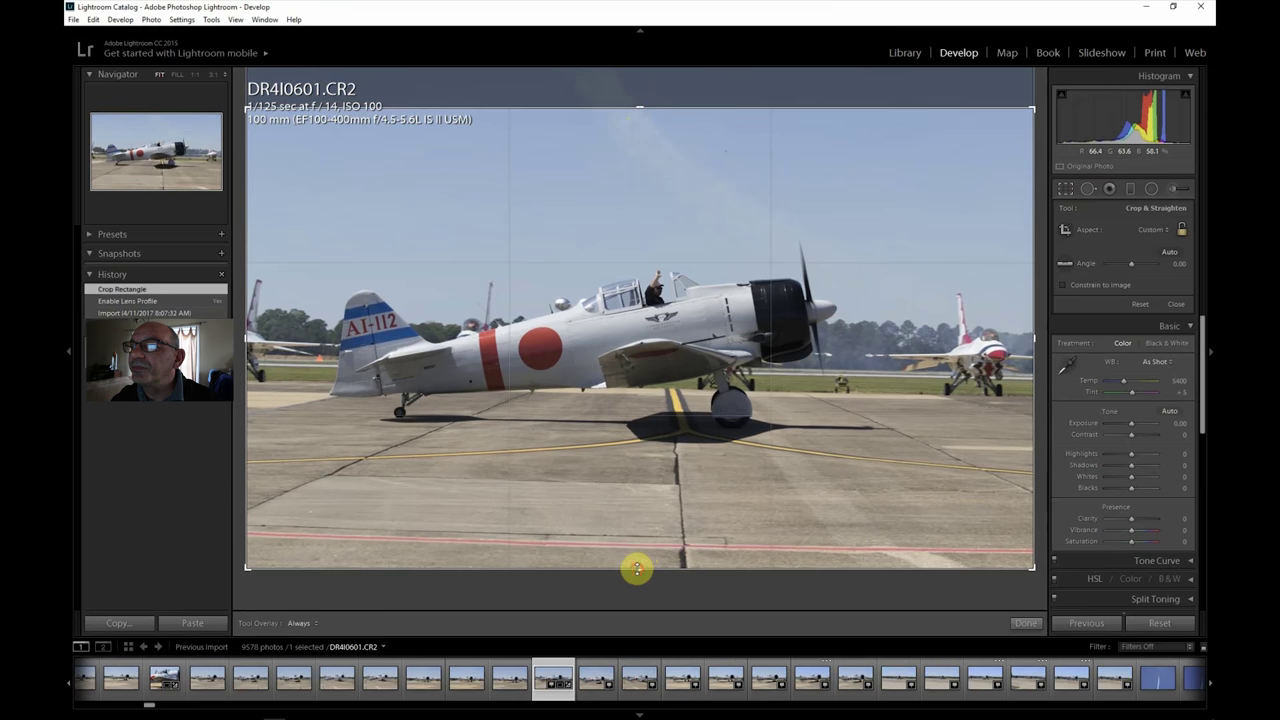
drag(642, 554, 642, 561)
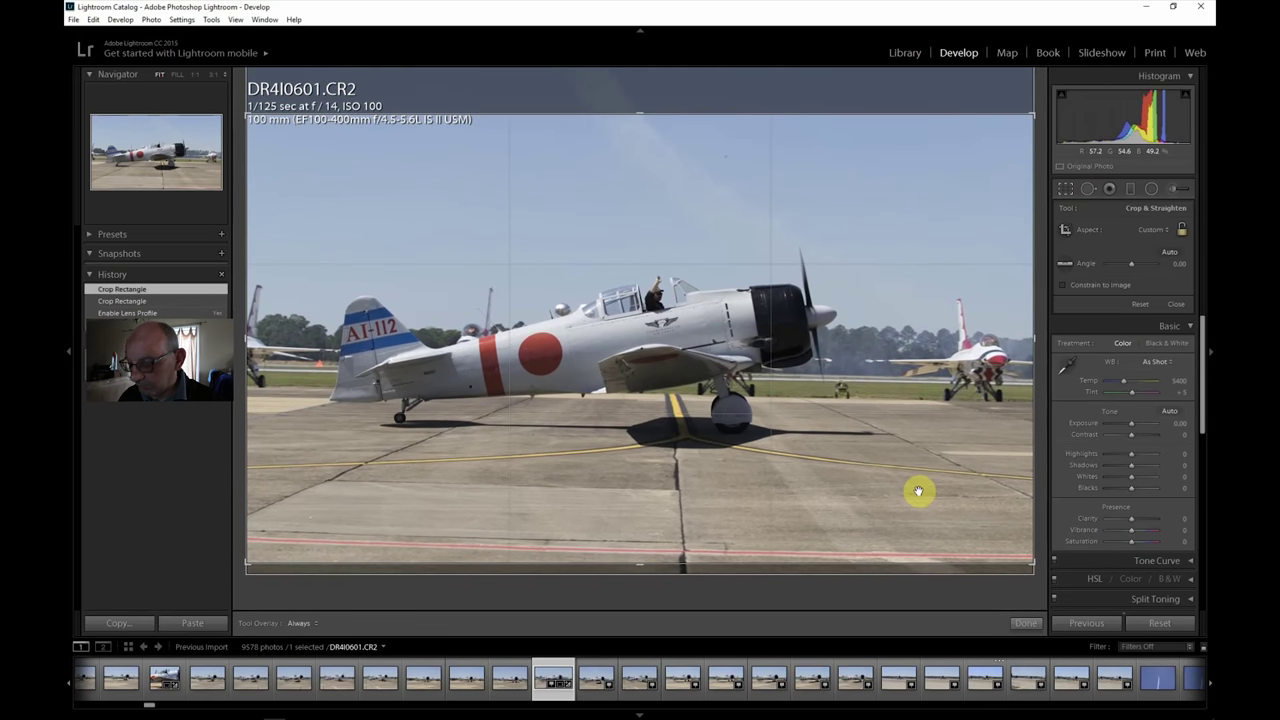
key(Return)
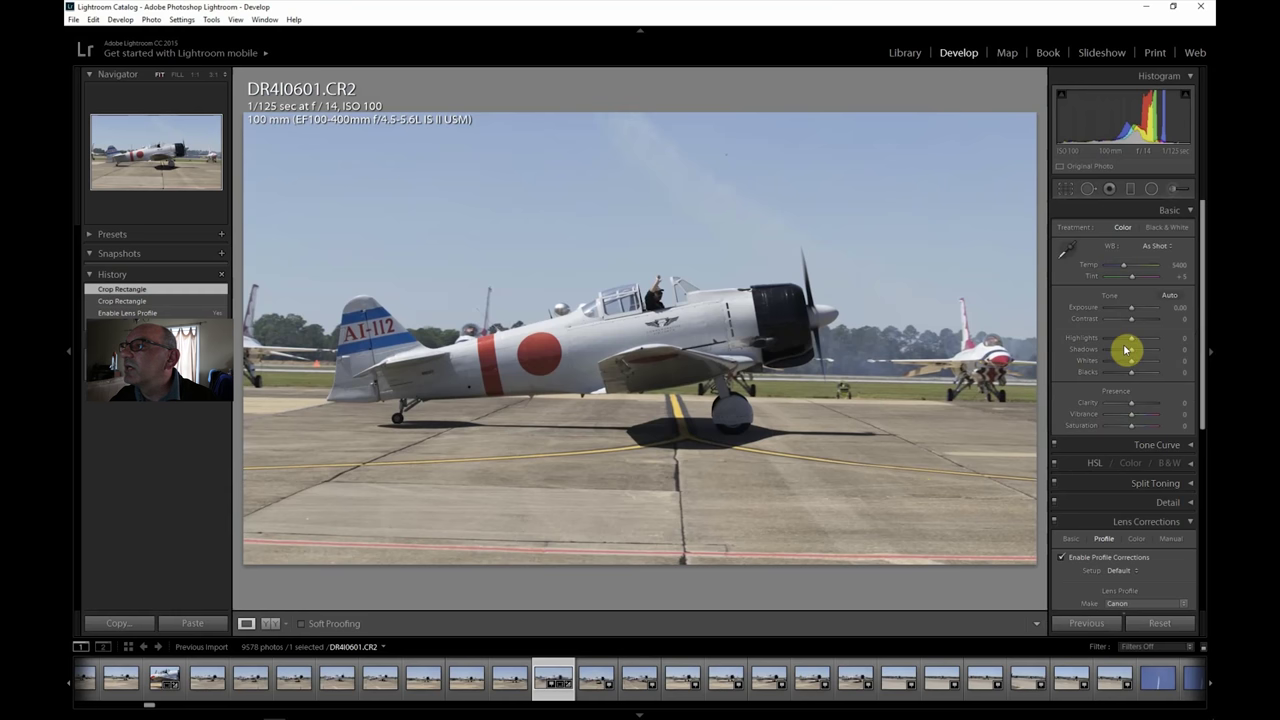
Step: Set Shadows +81, Contrast +31, Vibrance and Saturation +17, plus Clarity, Highlights and Dehaze +26
drag(1137, 355, 1120, 340)
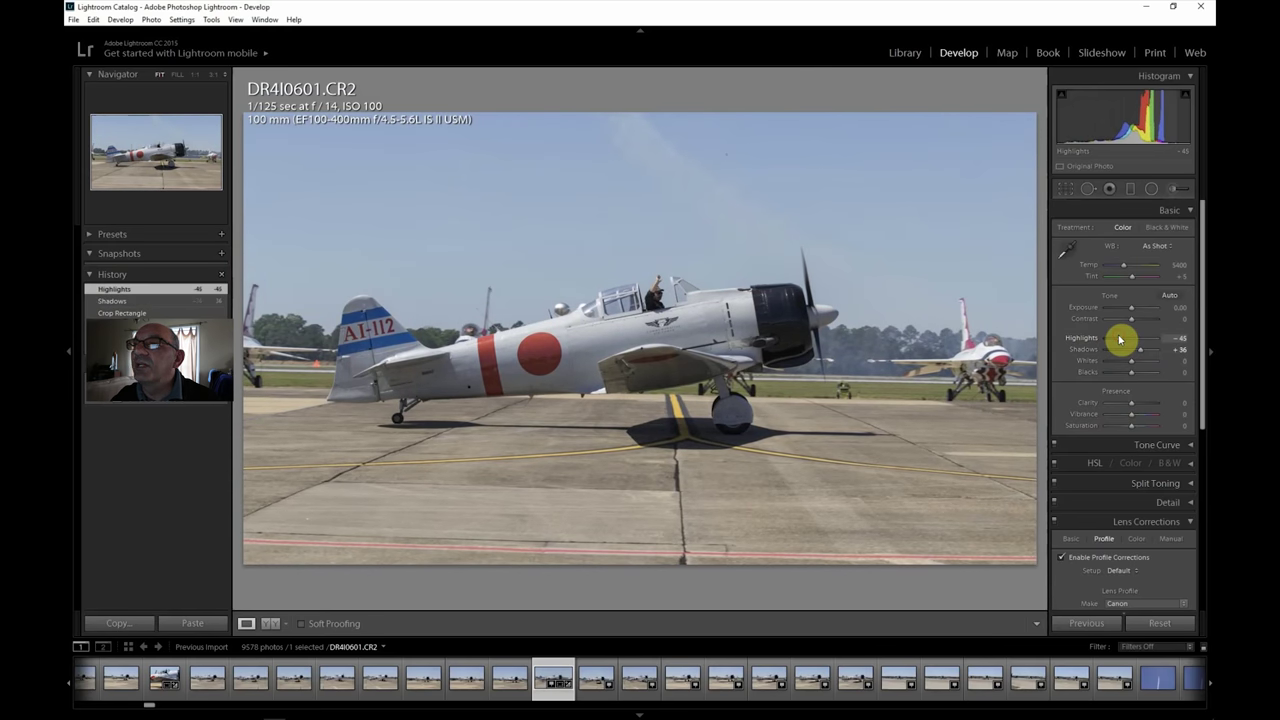
drag(1138, 405, 1141, 404)
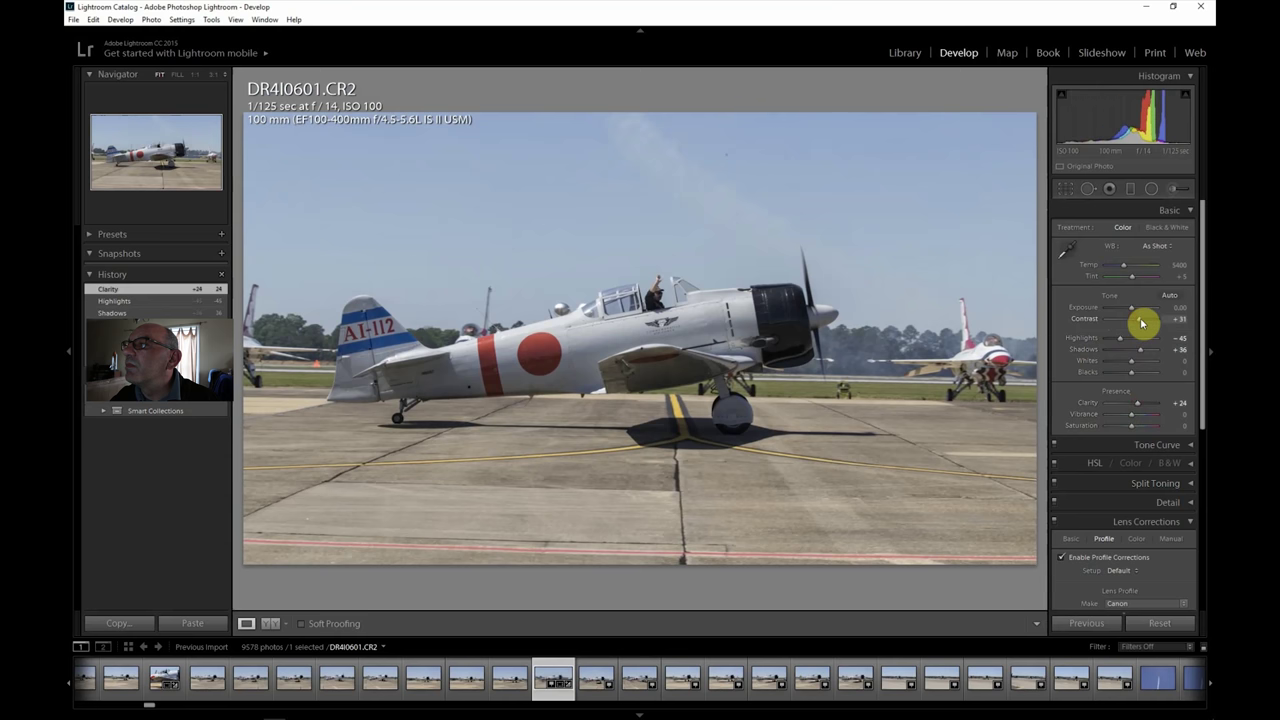
drag(1141, 323, 1140, 322)
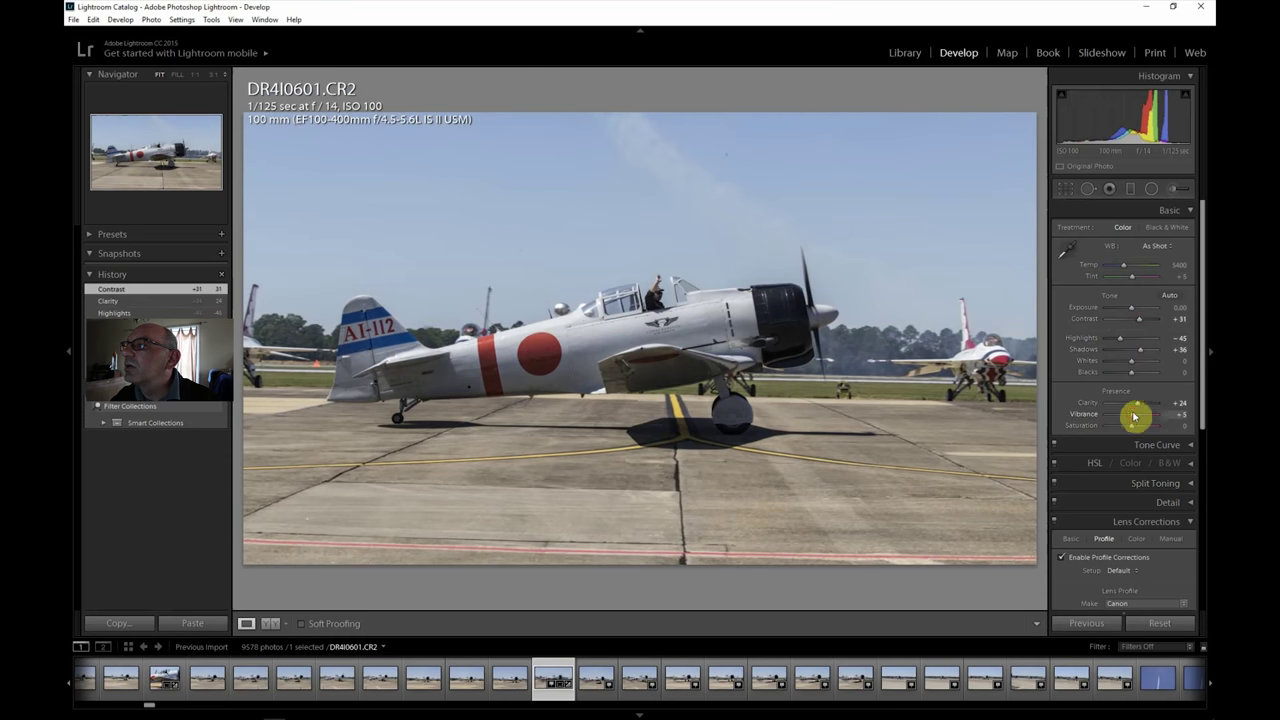
drag(1136, 414, 1136, 429)
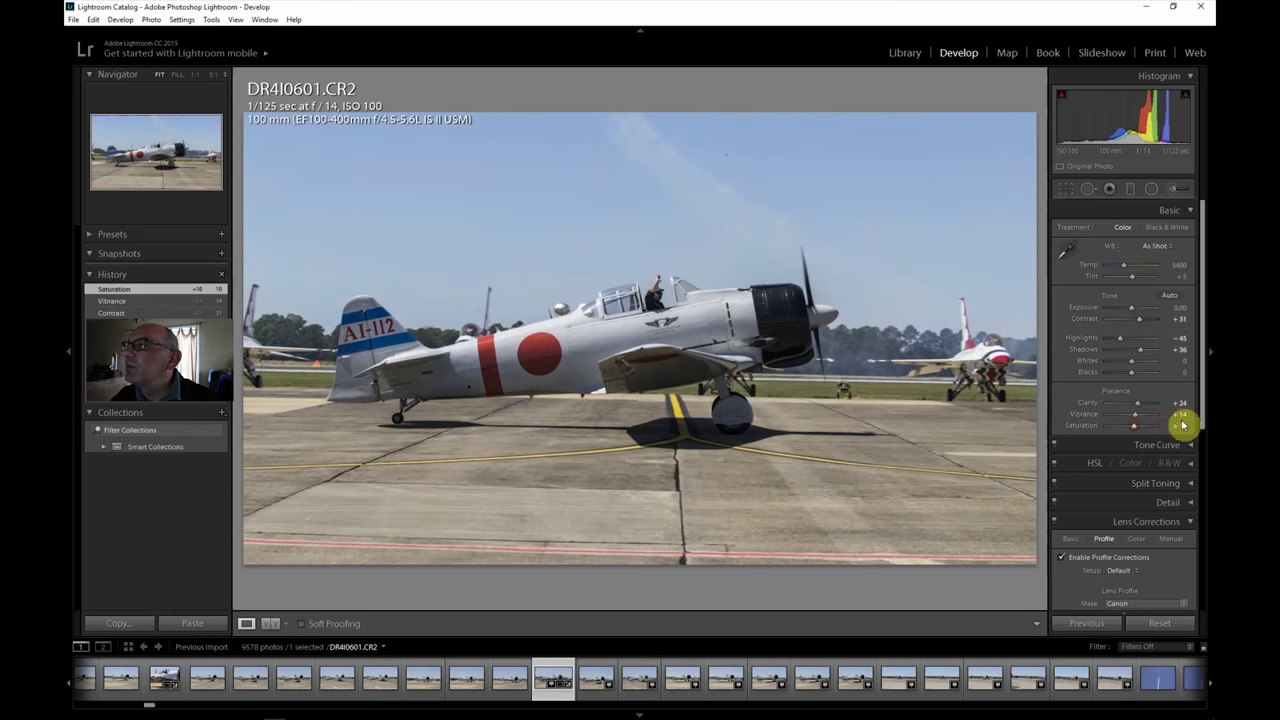
drag(1203, 400, 1140, 582)
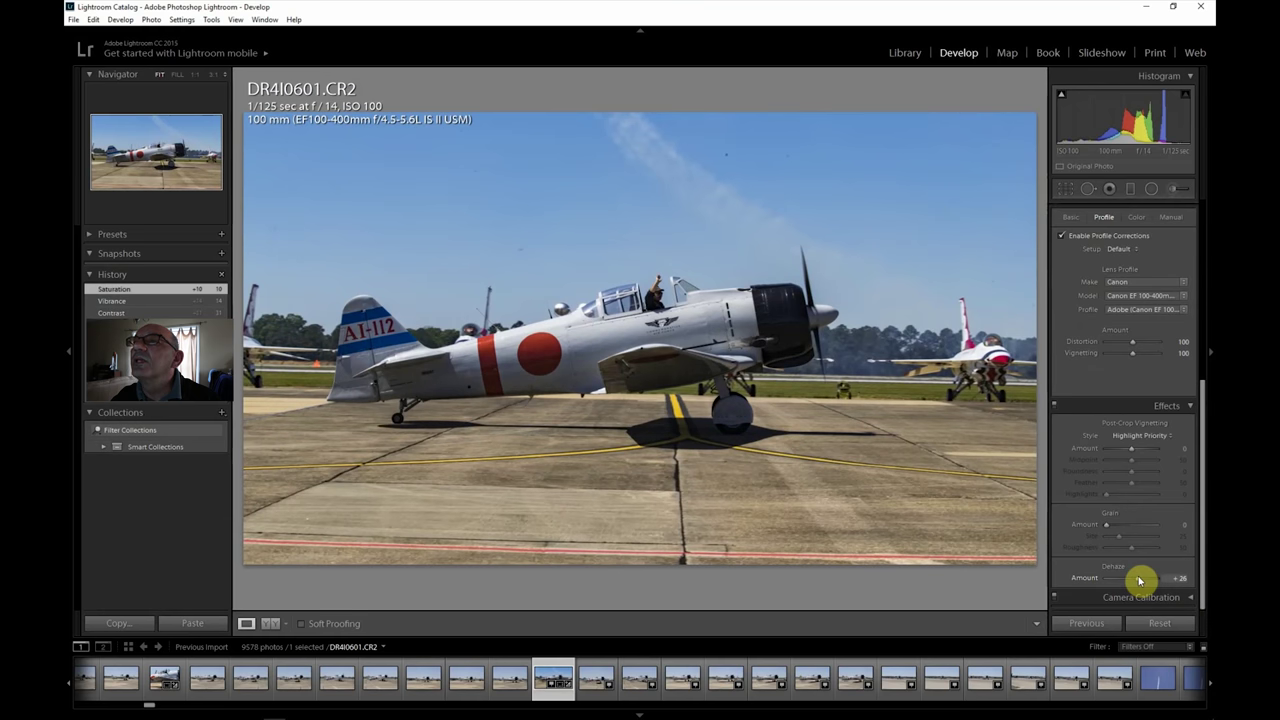
drag(1139, 581, 1139, 581)
drag(1203, 520, 1205, 276)
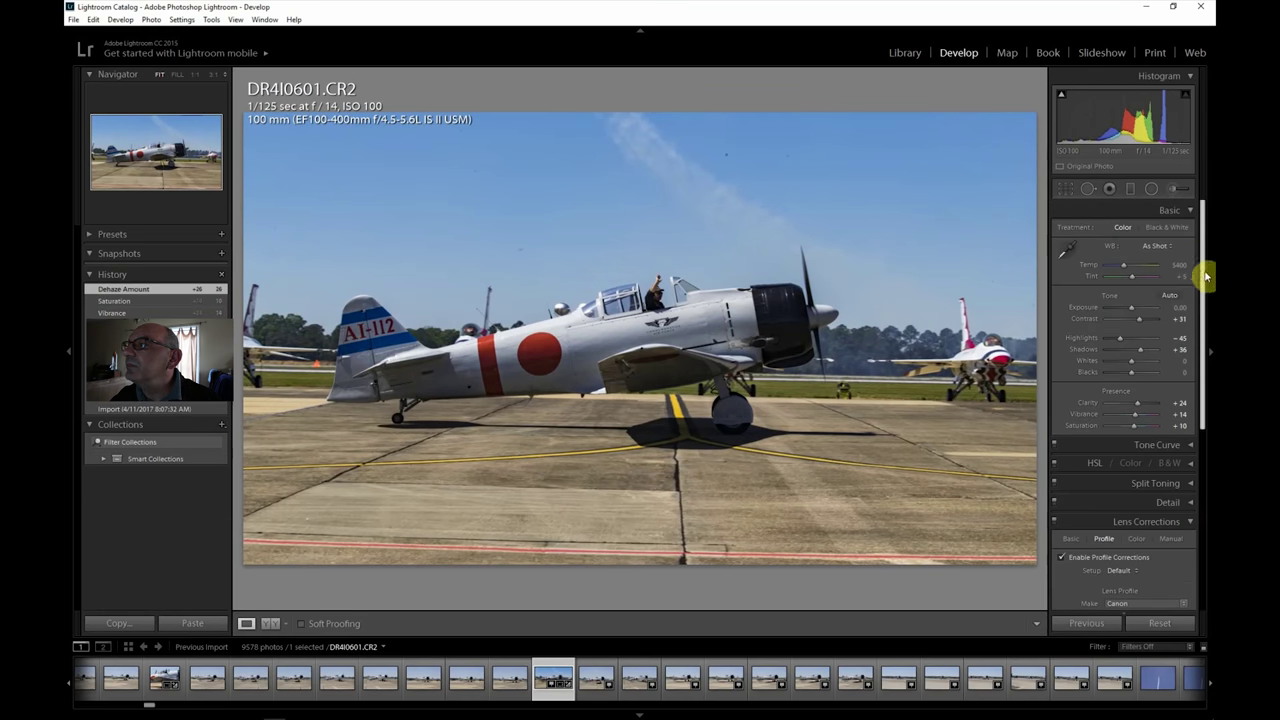
drag(1151, 354, 1153, 355)
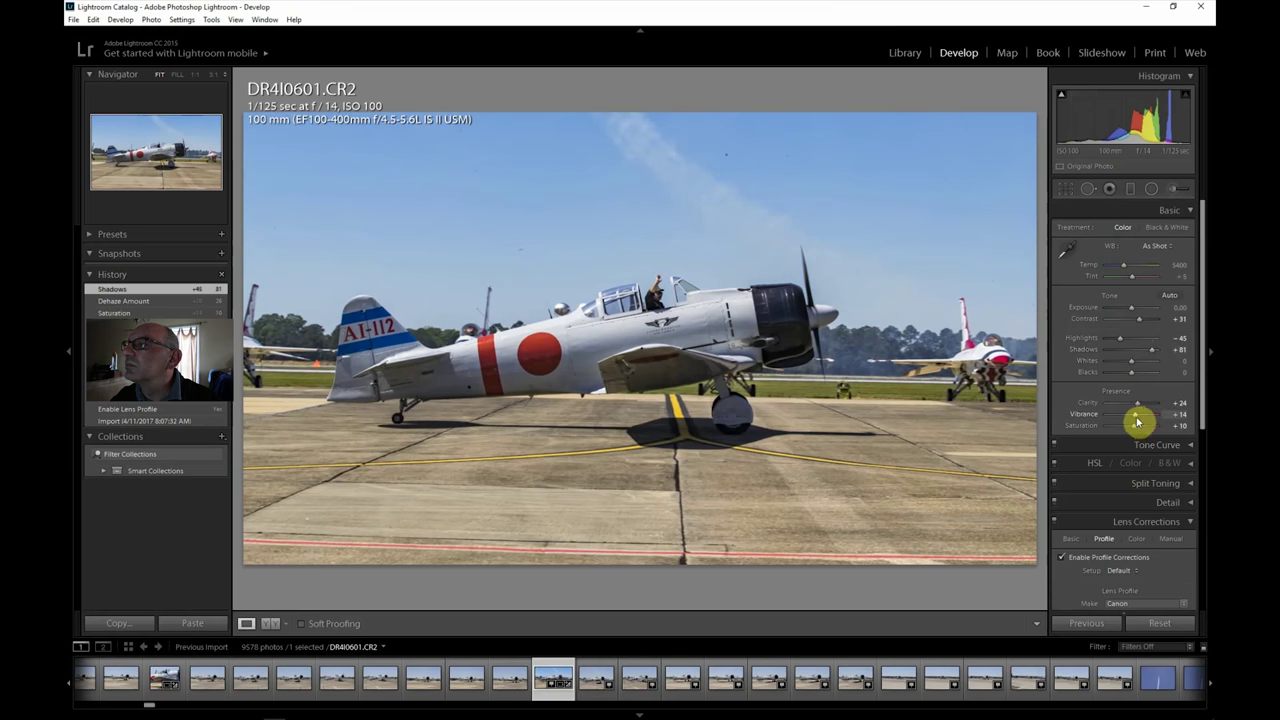
drag(1138, 418, 1138, 419)
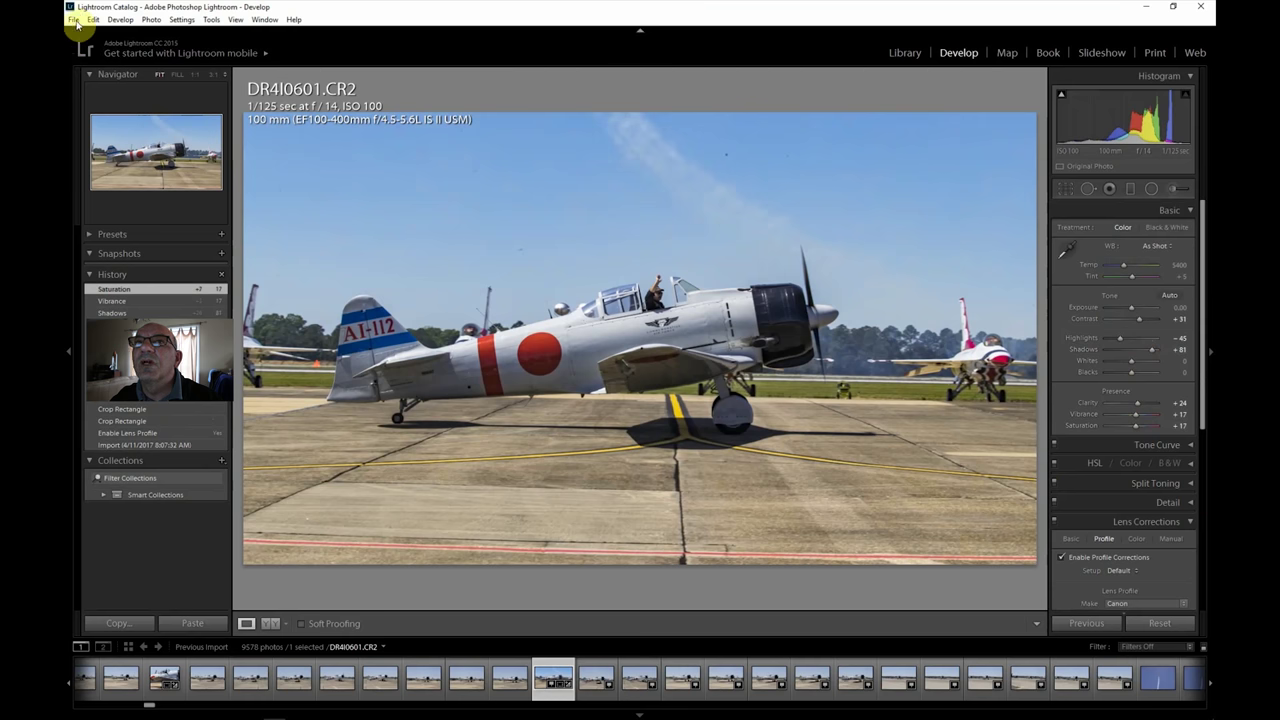
Step: Export DR4I0601 to the hard drive with the current export settings
click(73, 19)
click(95, 164)
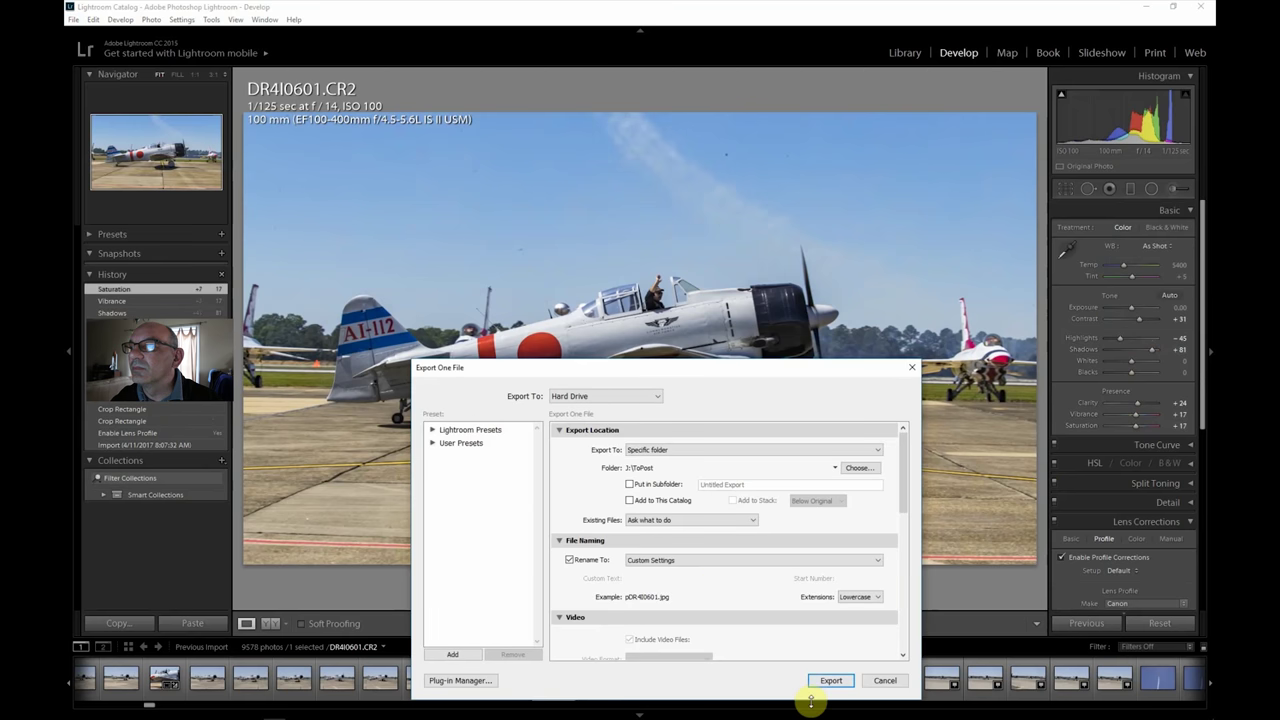
click(829, 681)
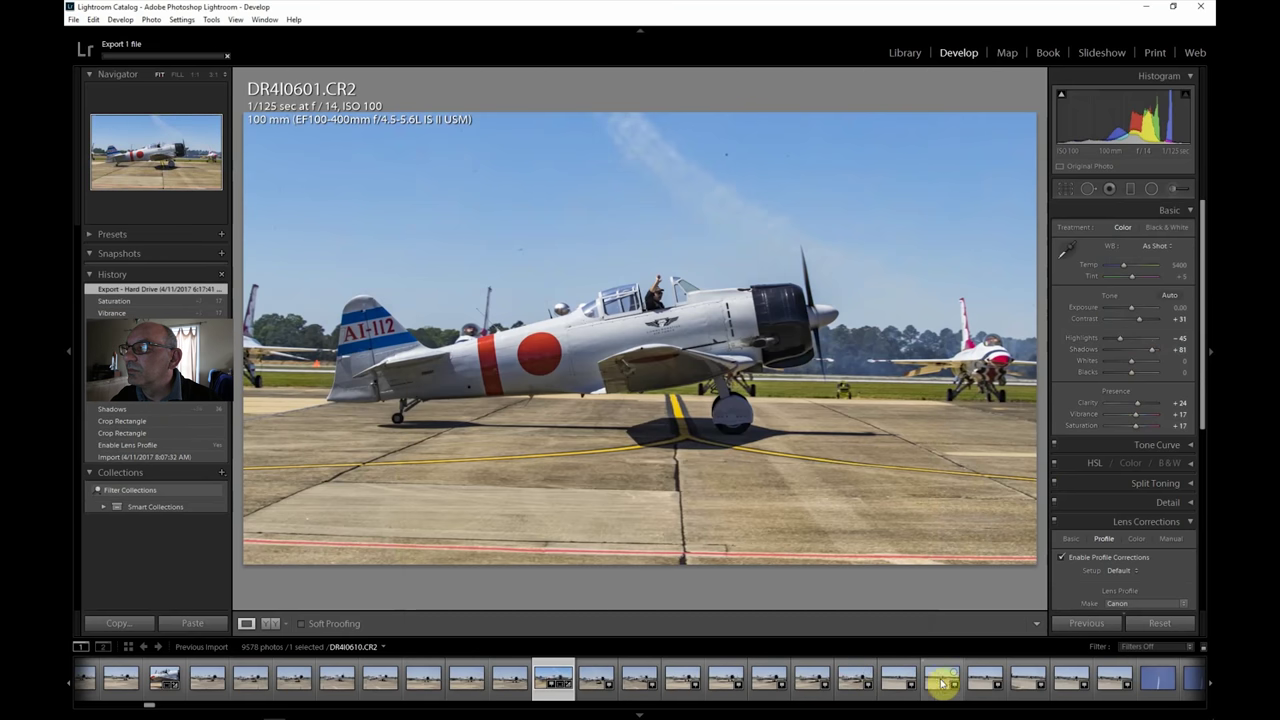
Step: Browse the filmstrip through DR4I0613, the biplane smoke-trail shot and DR4I0622
click(935, 679)
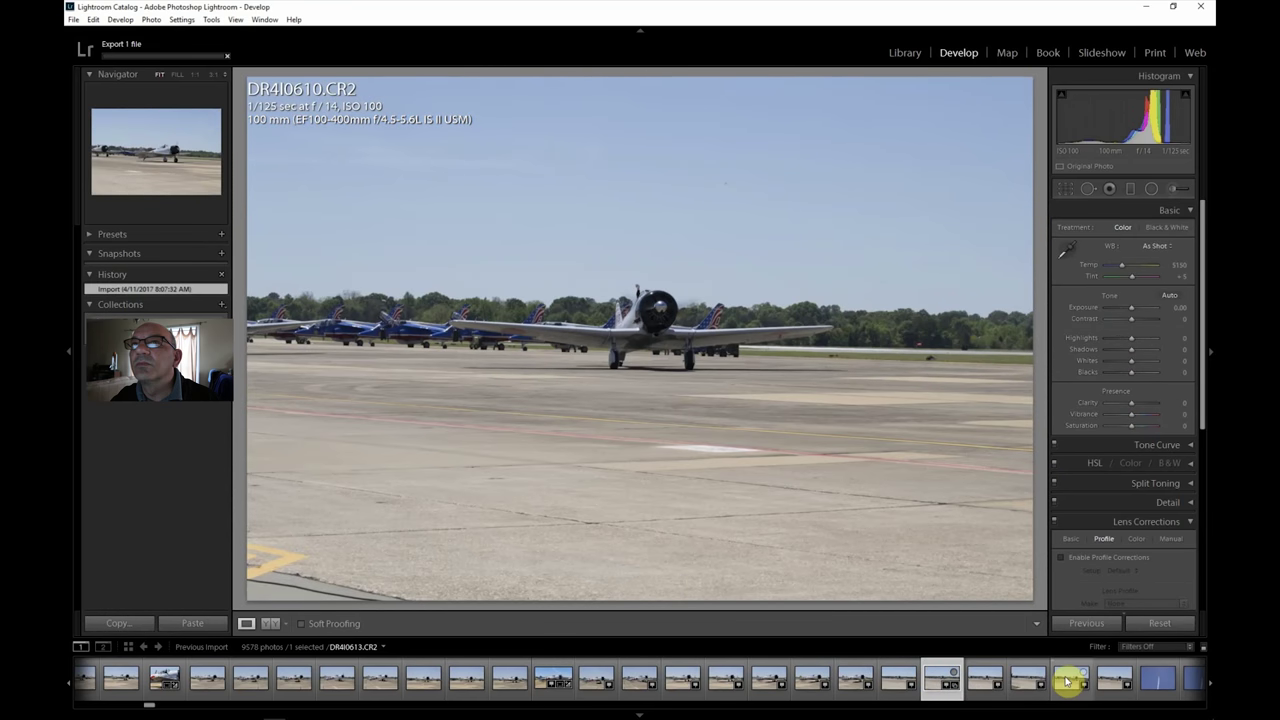
click(1067, 681)
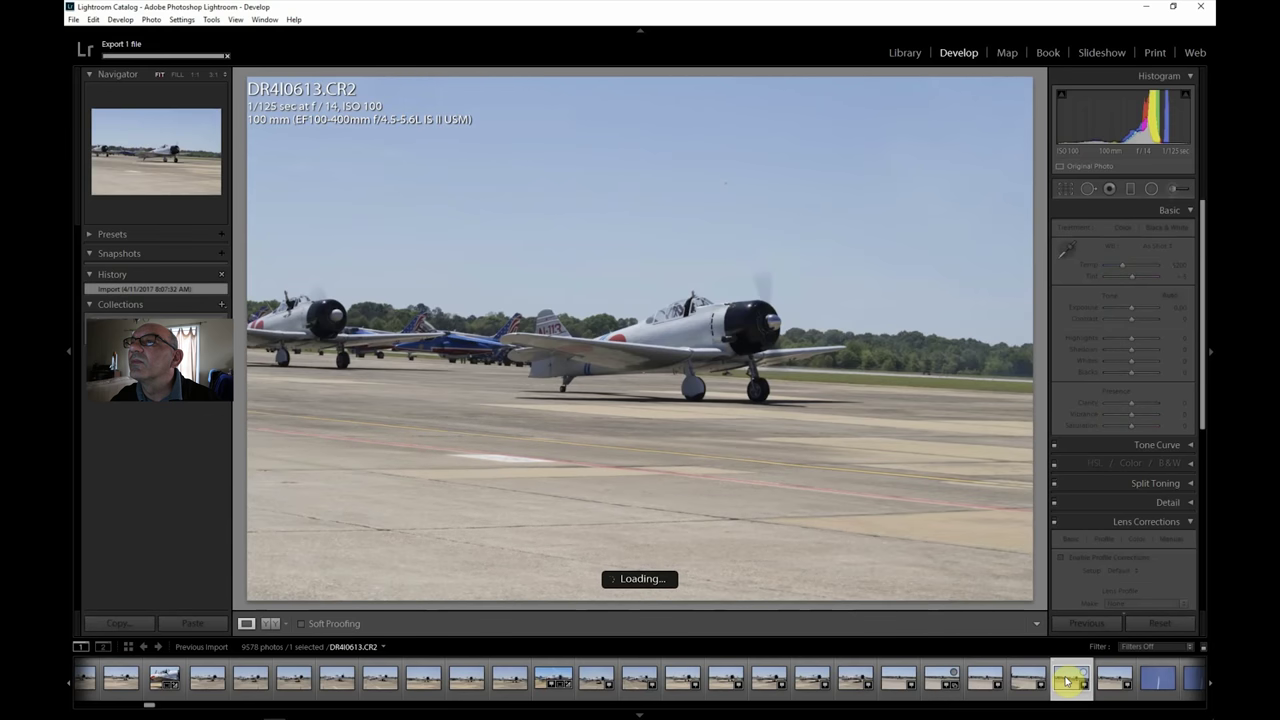
click(1150, 682)
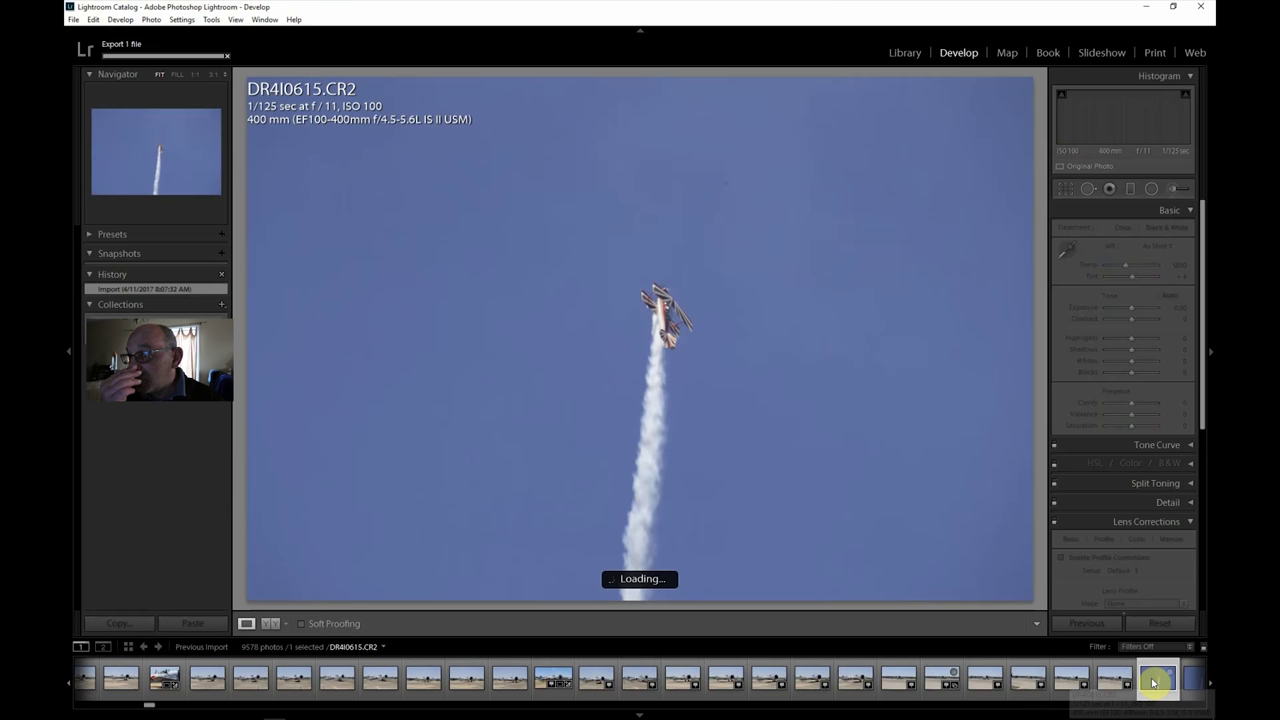
scroll(1195, 681, down, 3)
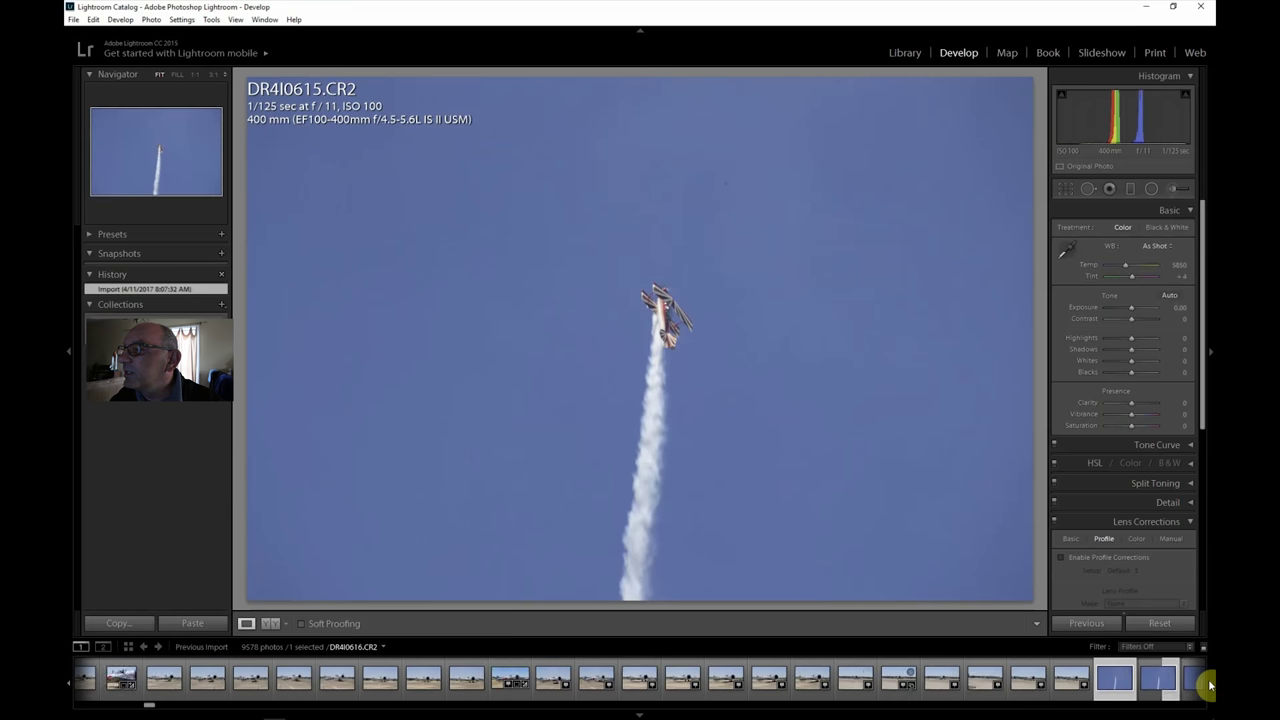
scroll(1210, 685, down, 4)
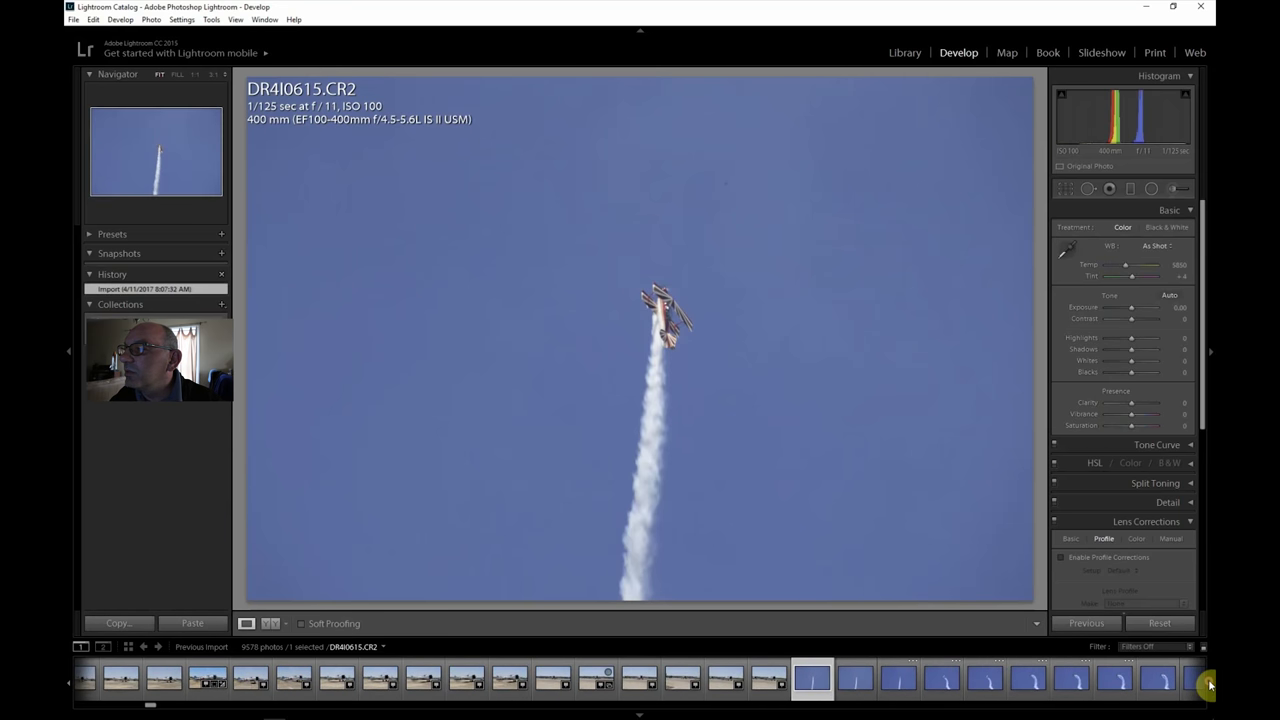
click(1029, 683)
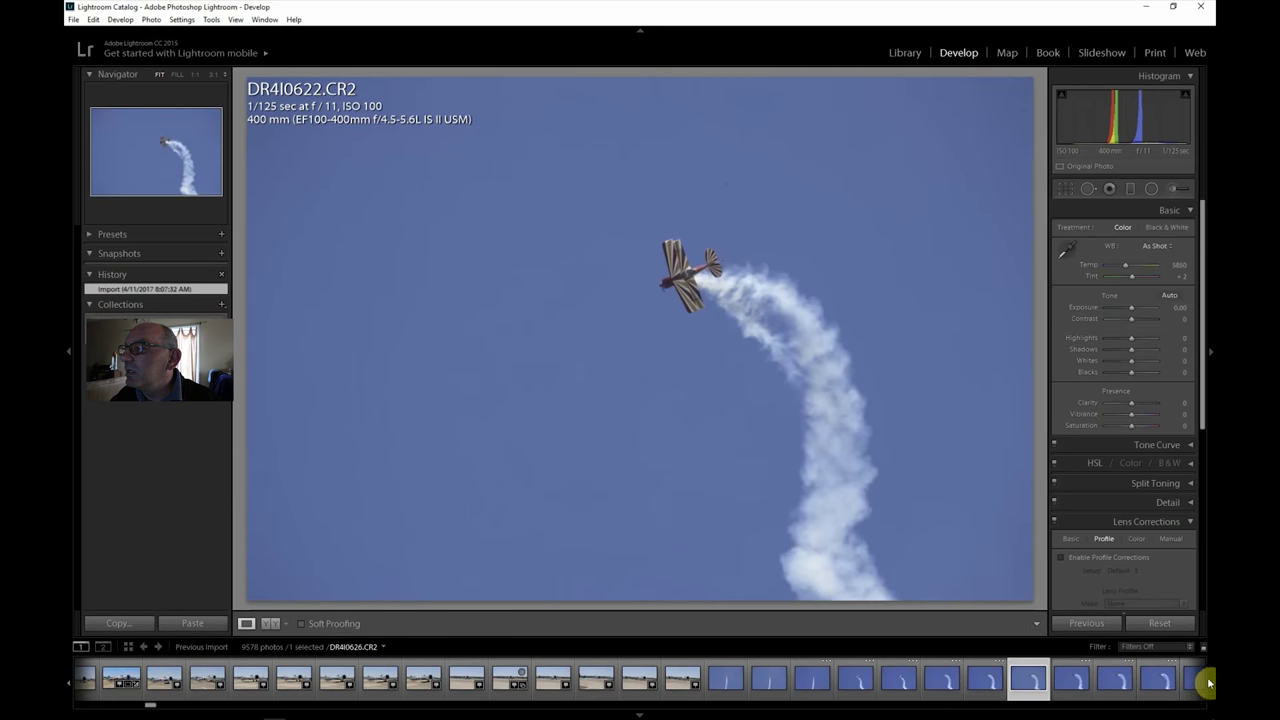
Step: Continue through DR4I0632 and DR4I0706, then select the runway photo DR4I0707
scroll(1210, 685, down, 2)
scroll(1210, 685, down, 5)
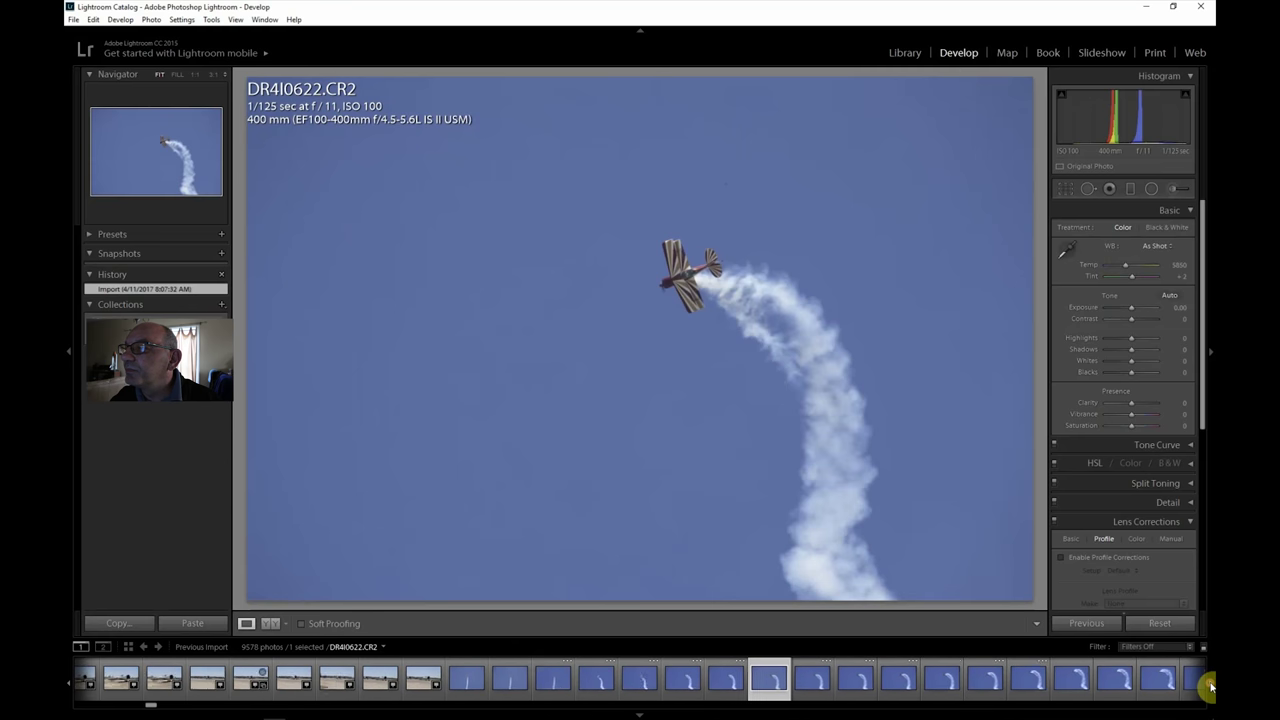
click(1152, 680)
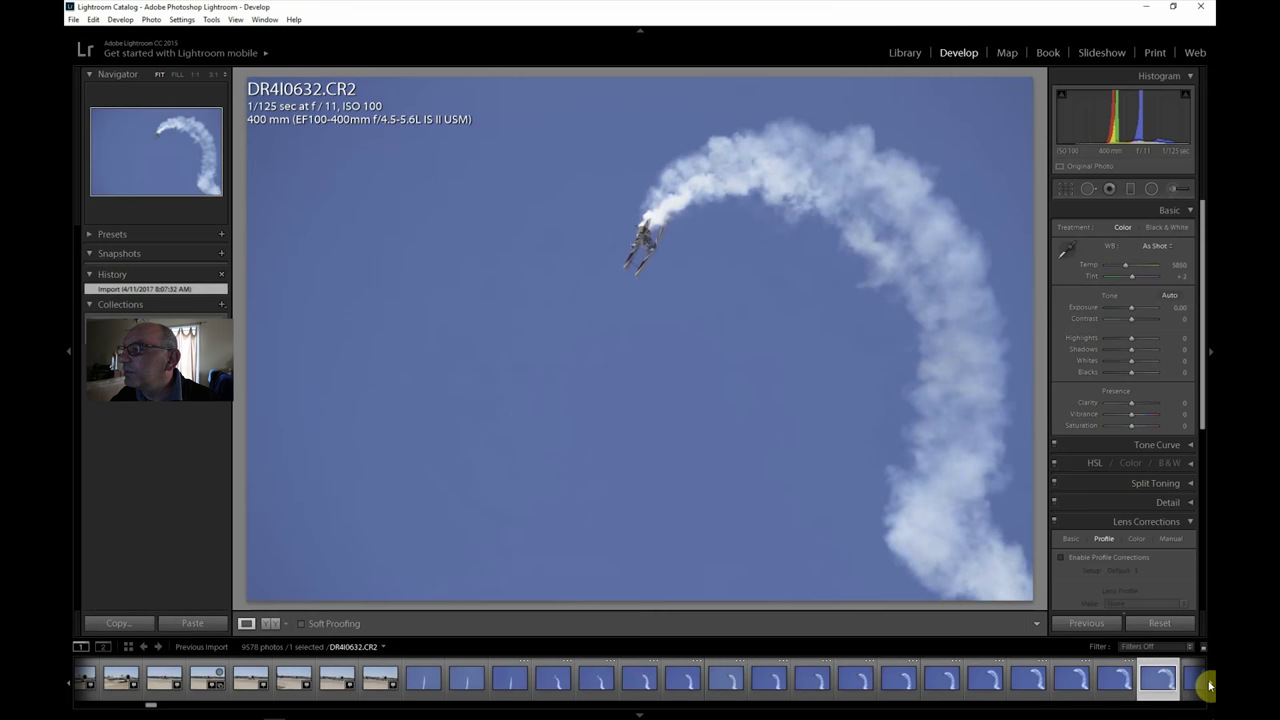
scroll(1205, 685, down, 5)
scroll(1208, 685, down, 8)
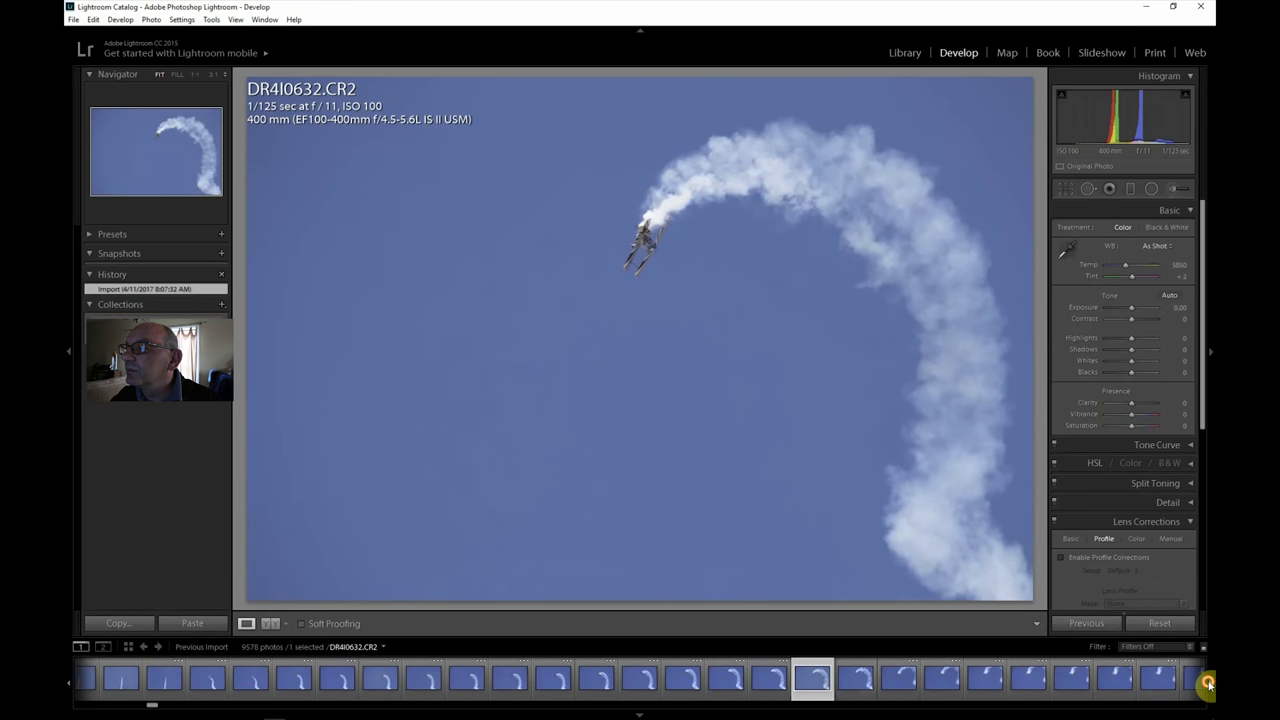
scroll(1208, 685, down, 11)
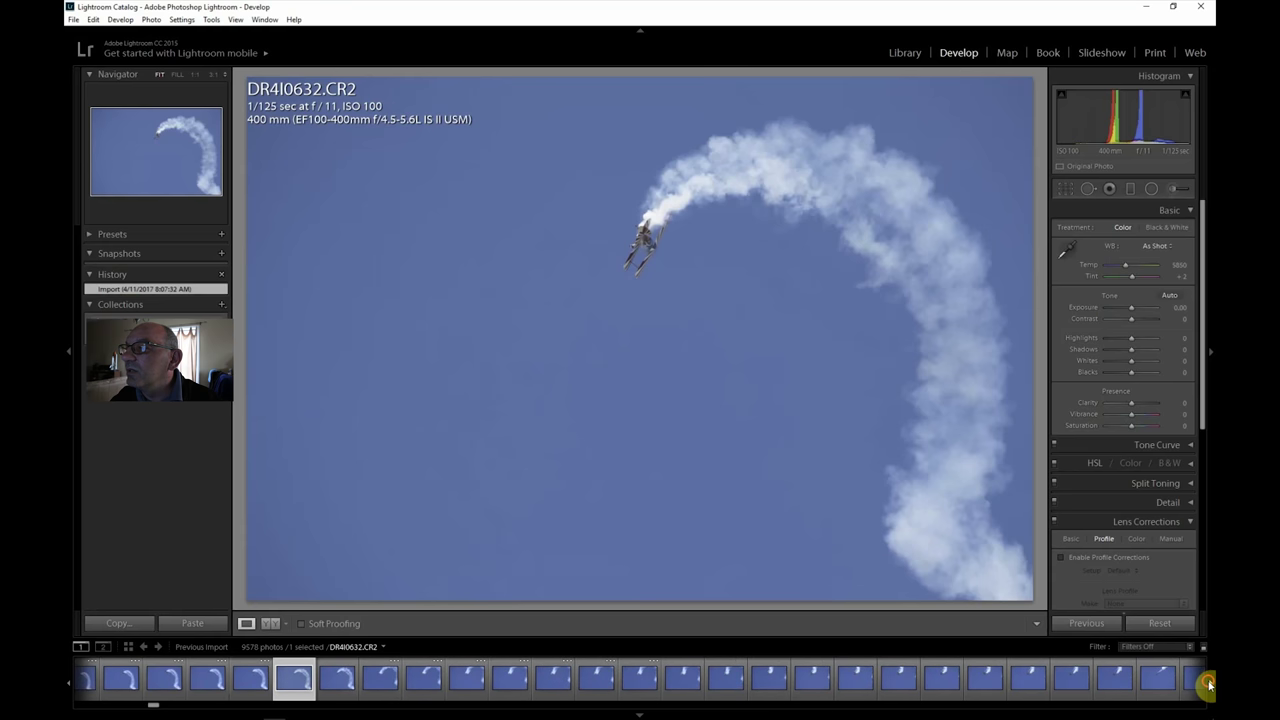
scroll(1208, 685, down, 1)
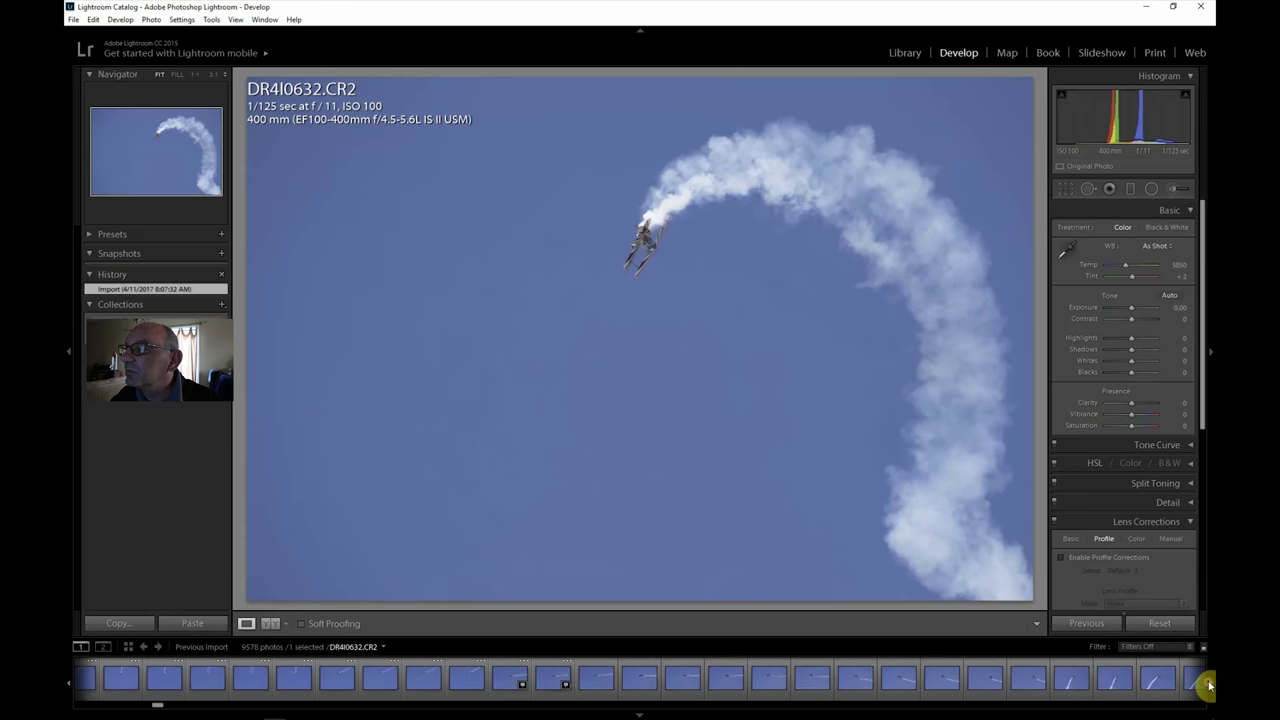
scroll(1208, 685, down, 11)
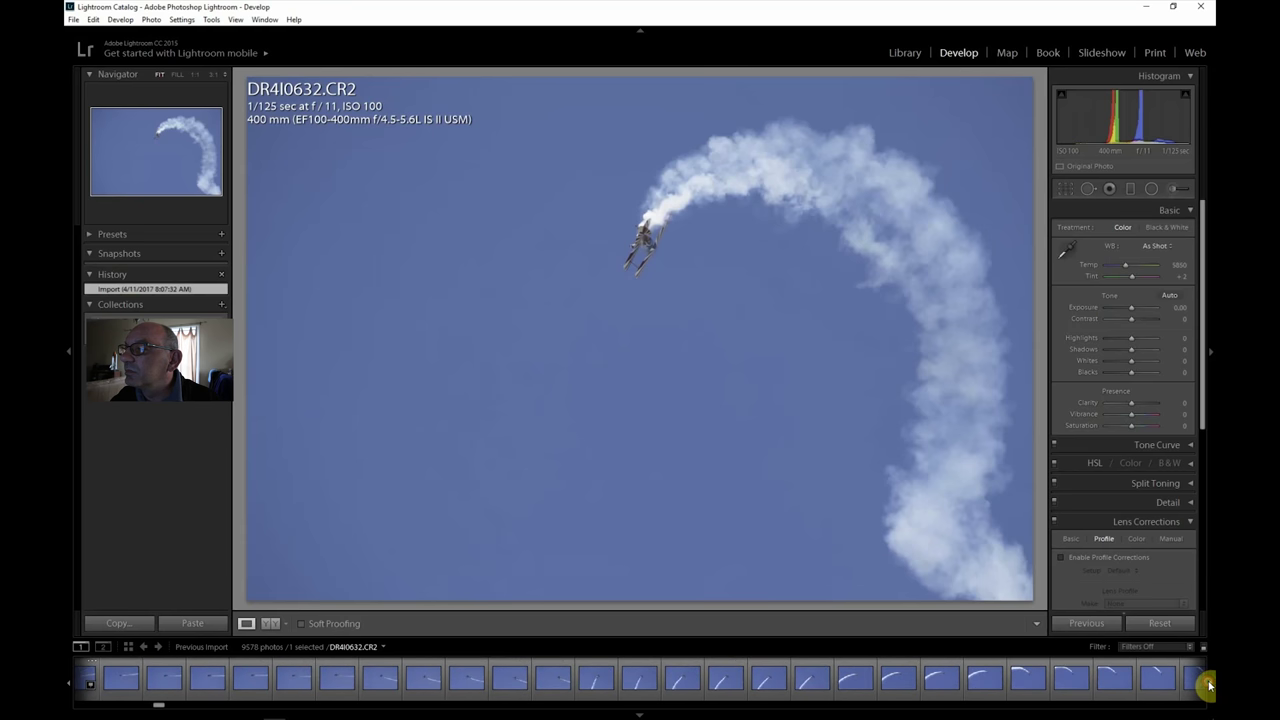
scroll(1208, 685, down, 3)
scroll(1208, 685, down, 4)
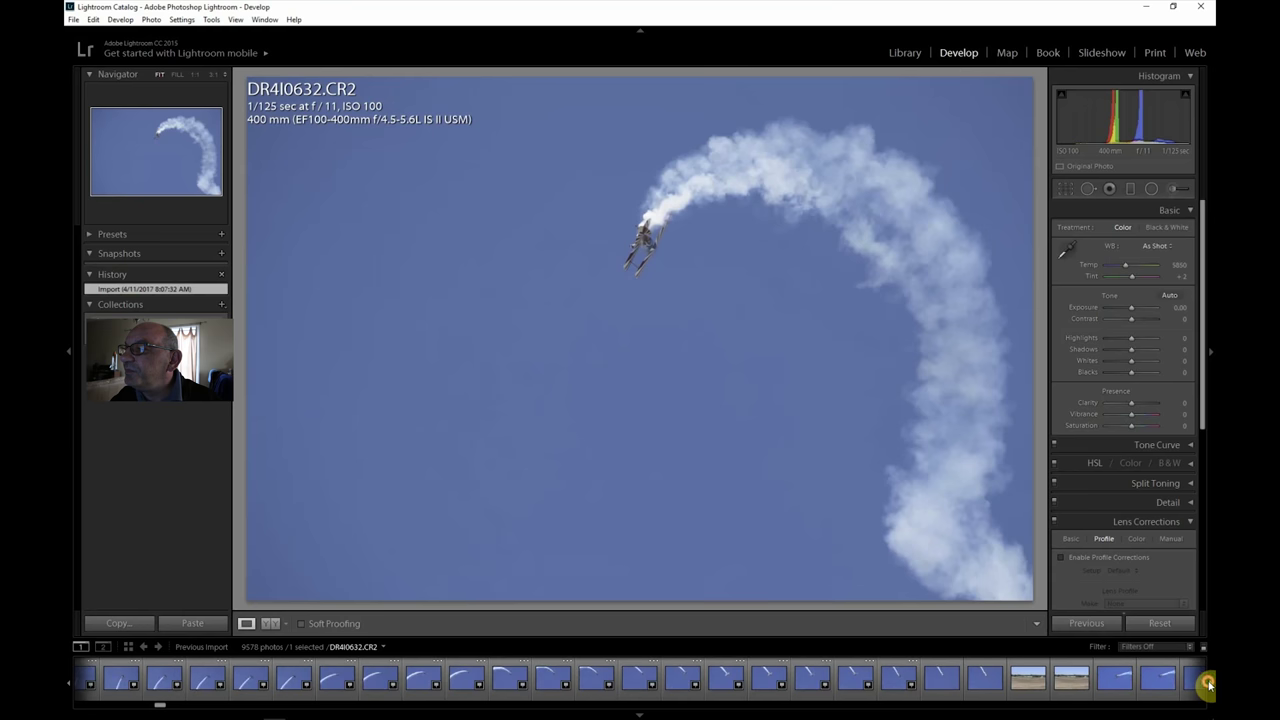
click(938, 680)
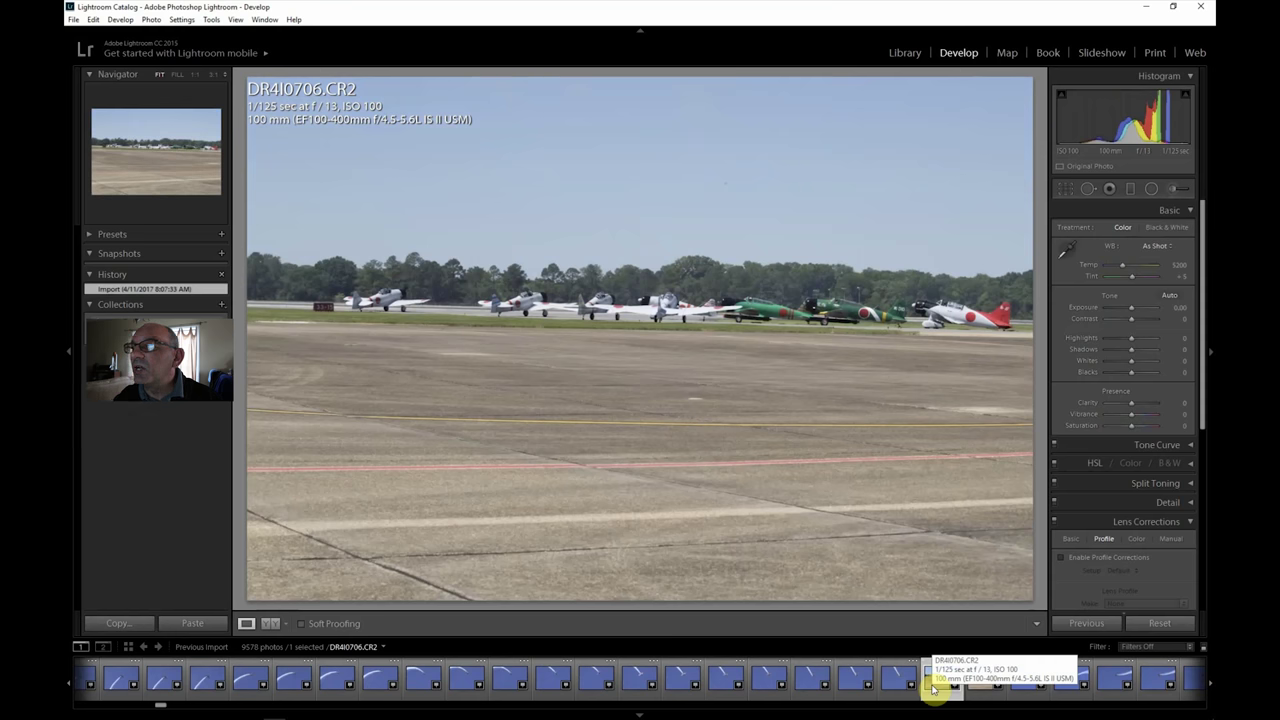
key(Right)
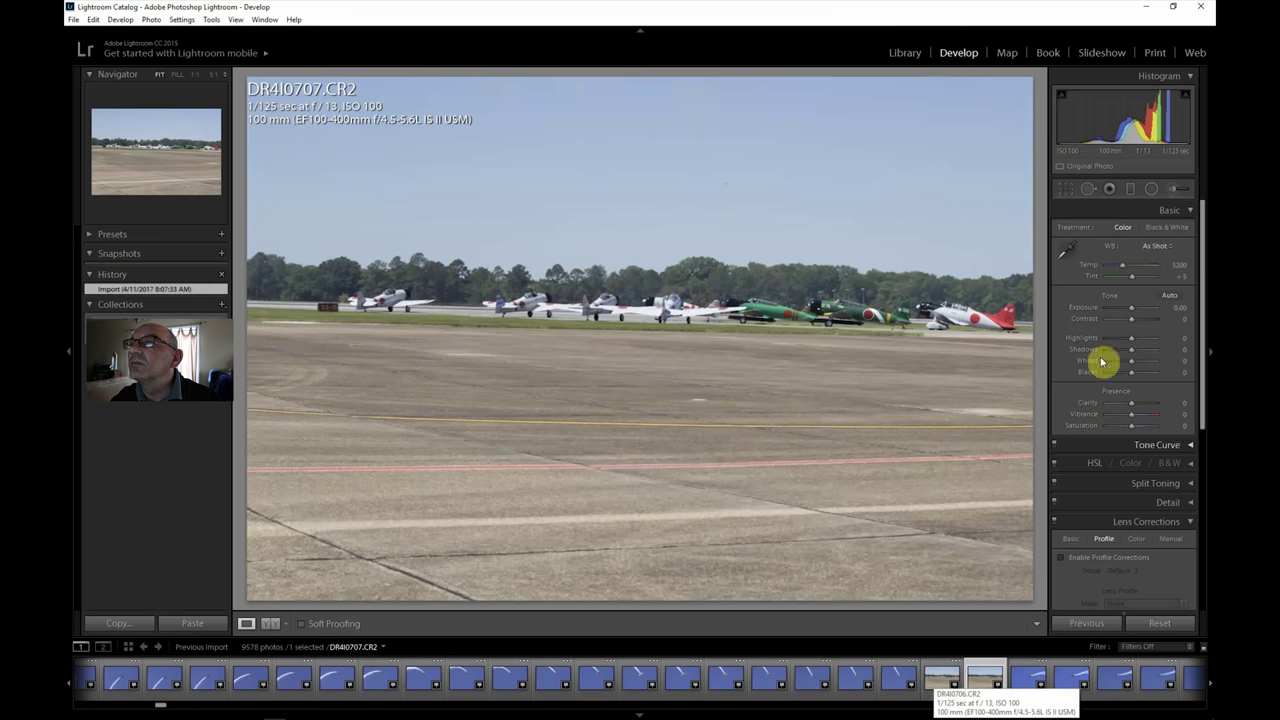
Step: Straighten DR4I0707 by -1.36° using the runway as the level line
click(1064, 190)
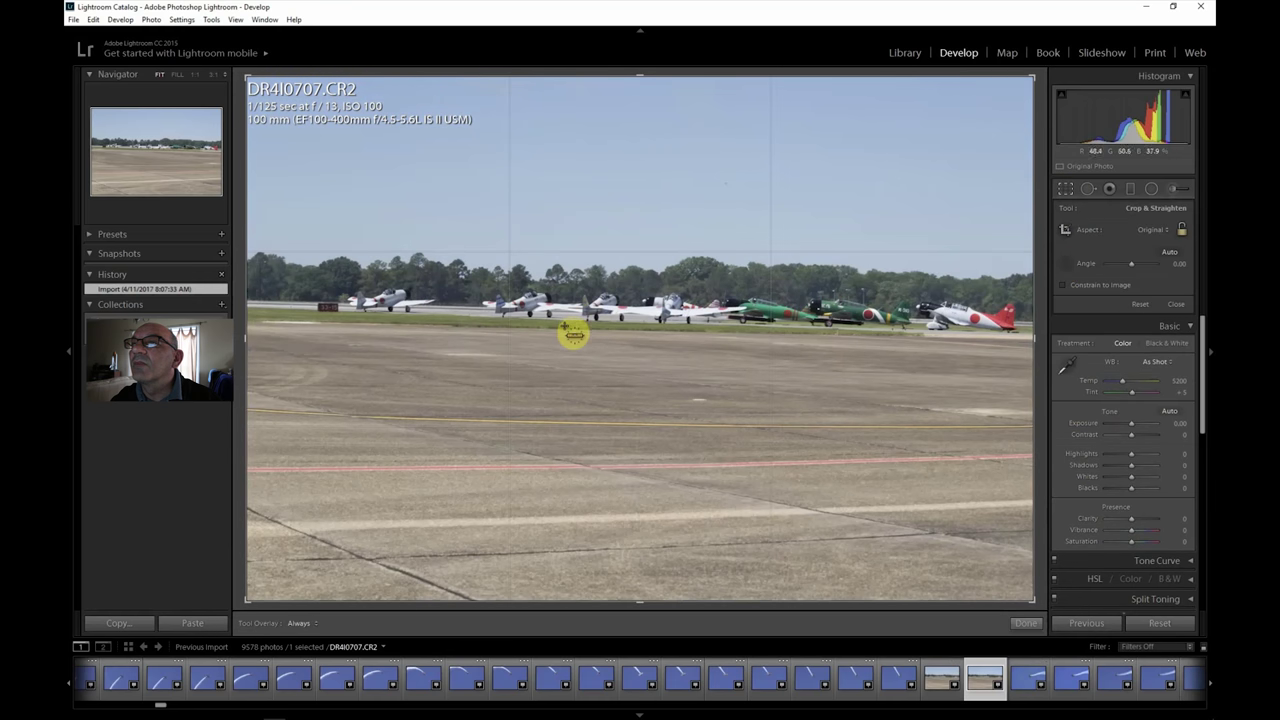
mouse_move(565, 328)
mouse_down()
mouse_move(790, 345)
mouse_move(790, 334)
mouse_up()
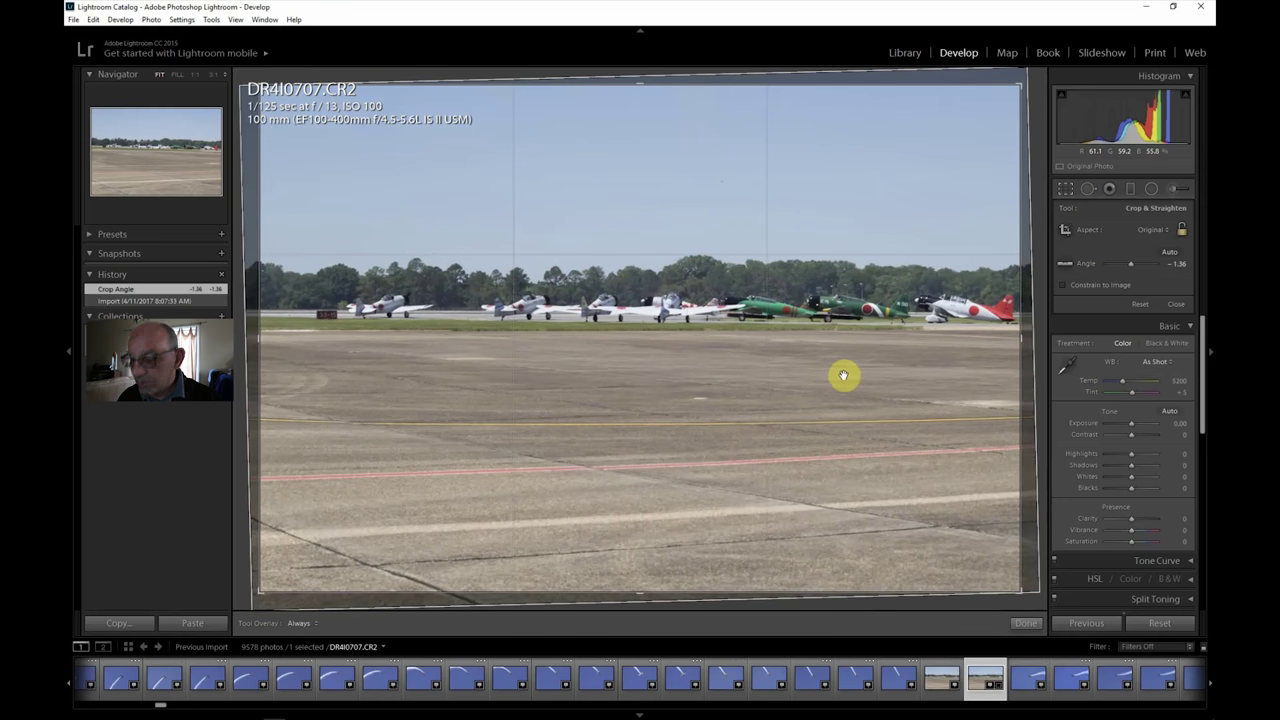
key(Return)
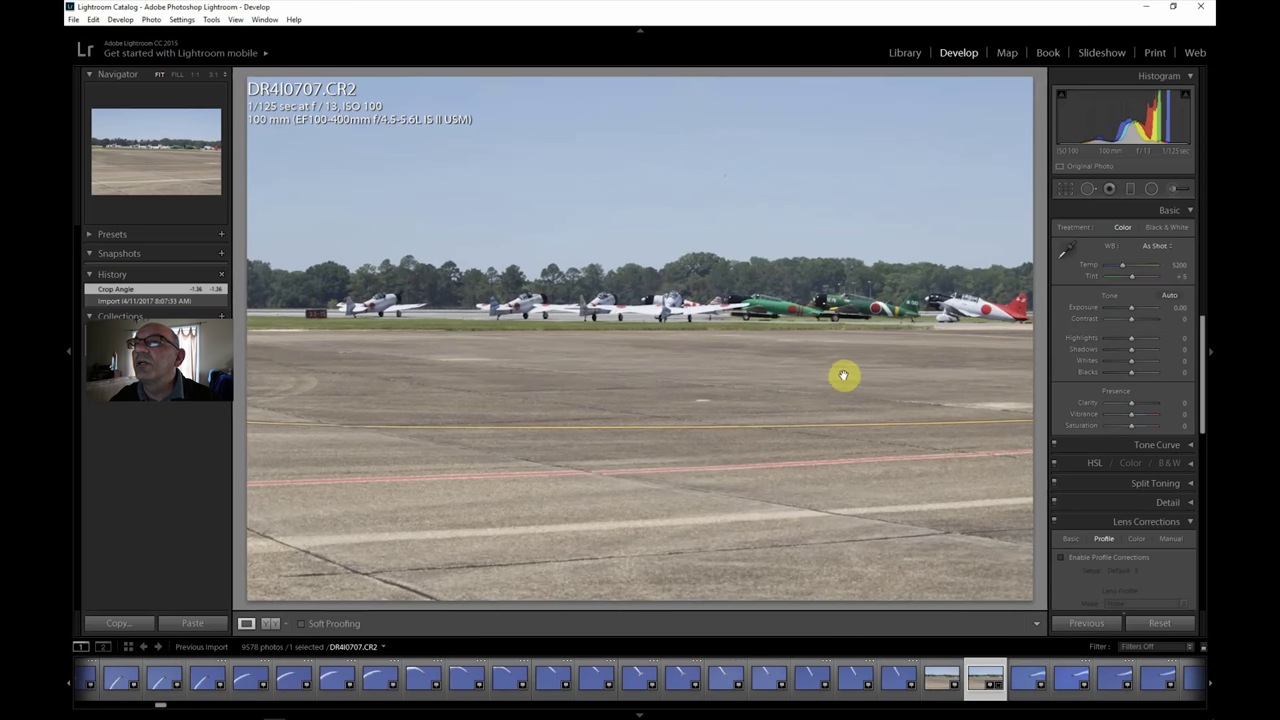
Step: Crop to a narrow panorama around the parked warbirds, trimming top, bottom and left
click(1066, 190)
drag(637, 593, 643, 473)
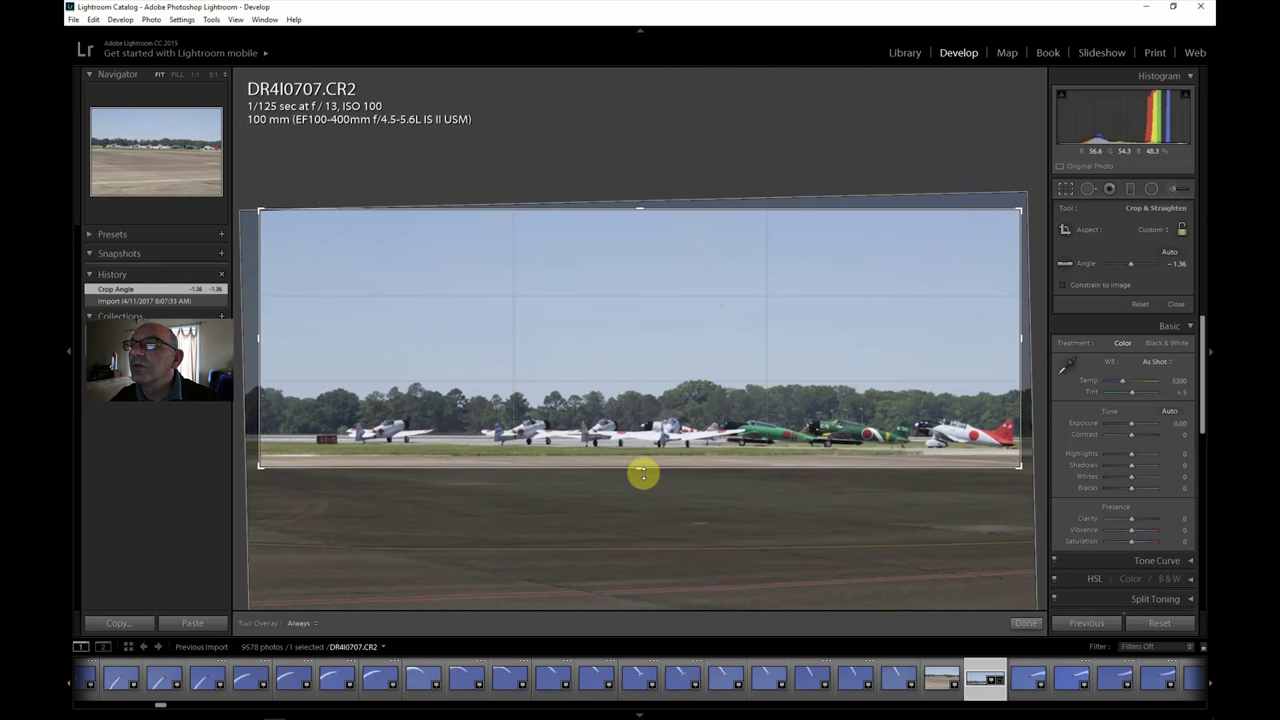
drag(640, 201, 634, 258)
mouse_move(278, 348)
mouse_down()
mouse_move(260, 334)
mouse_move(309, 346)
mouse_move(285, 339)
mouse_up()
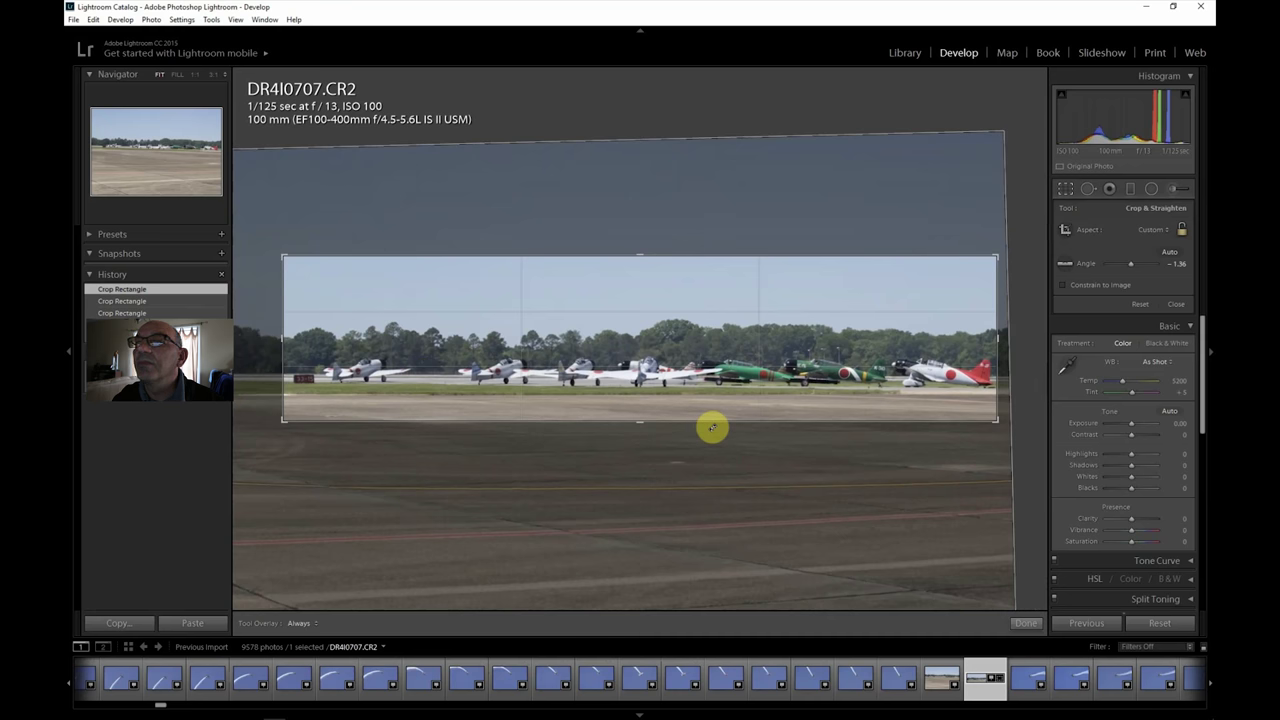
key(Return)
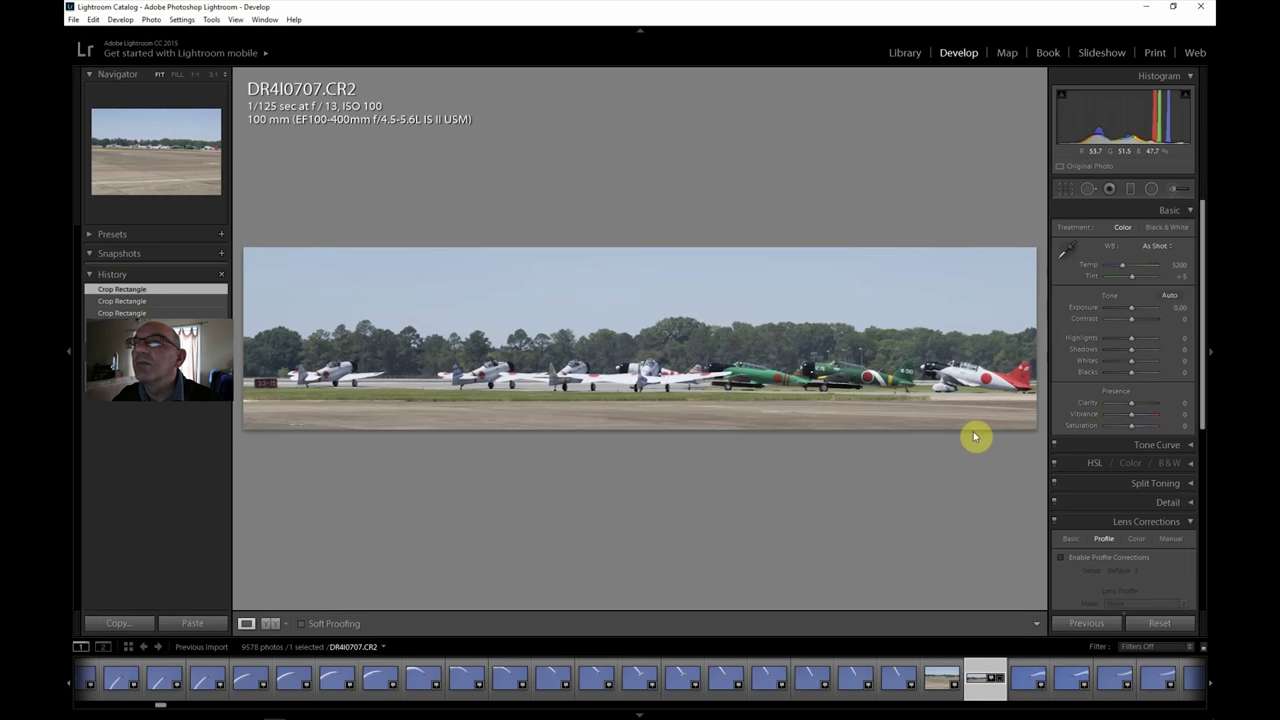
Step: Enable lens corrections; set Contrast +31, Clarity/Vibrance +19, Saturation +14, Highlights −40, Shadows/Dehaze +40
click(1086, 557)
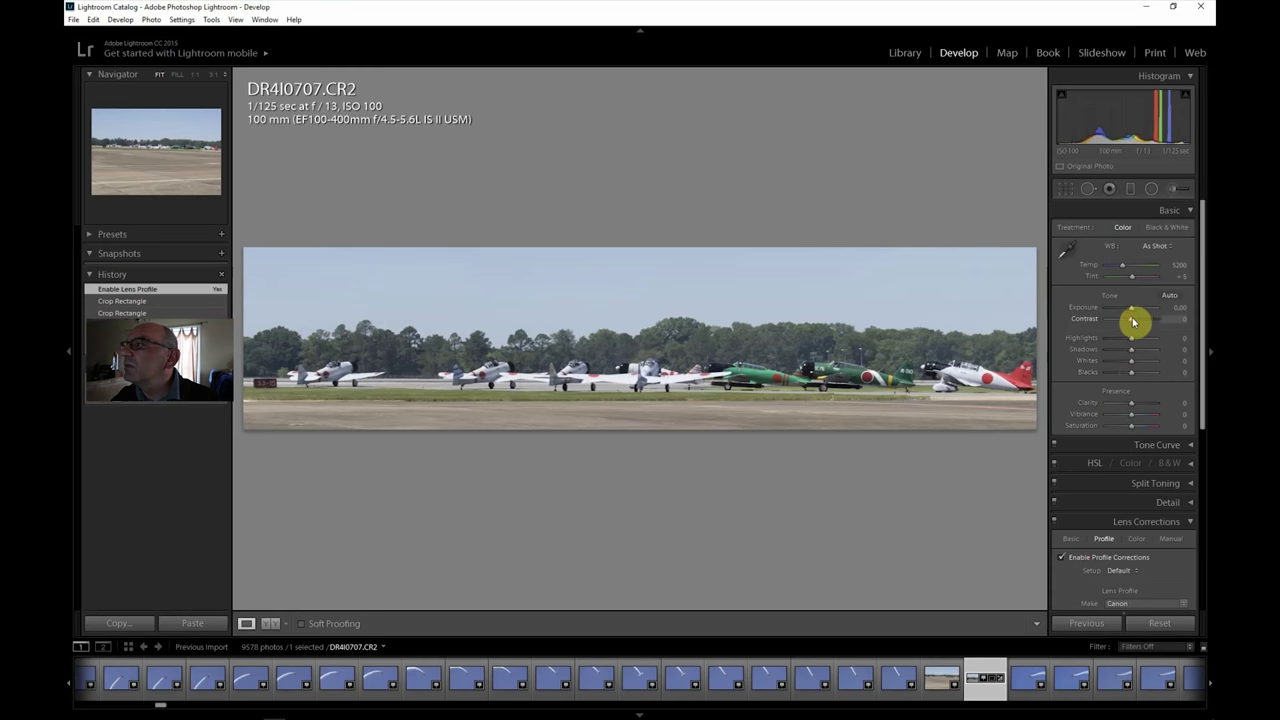
drag(1133, 321, 1140, 323)
drag(1133, 407, 1133, 422)
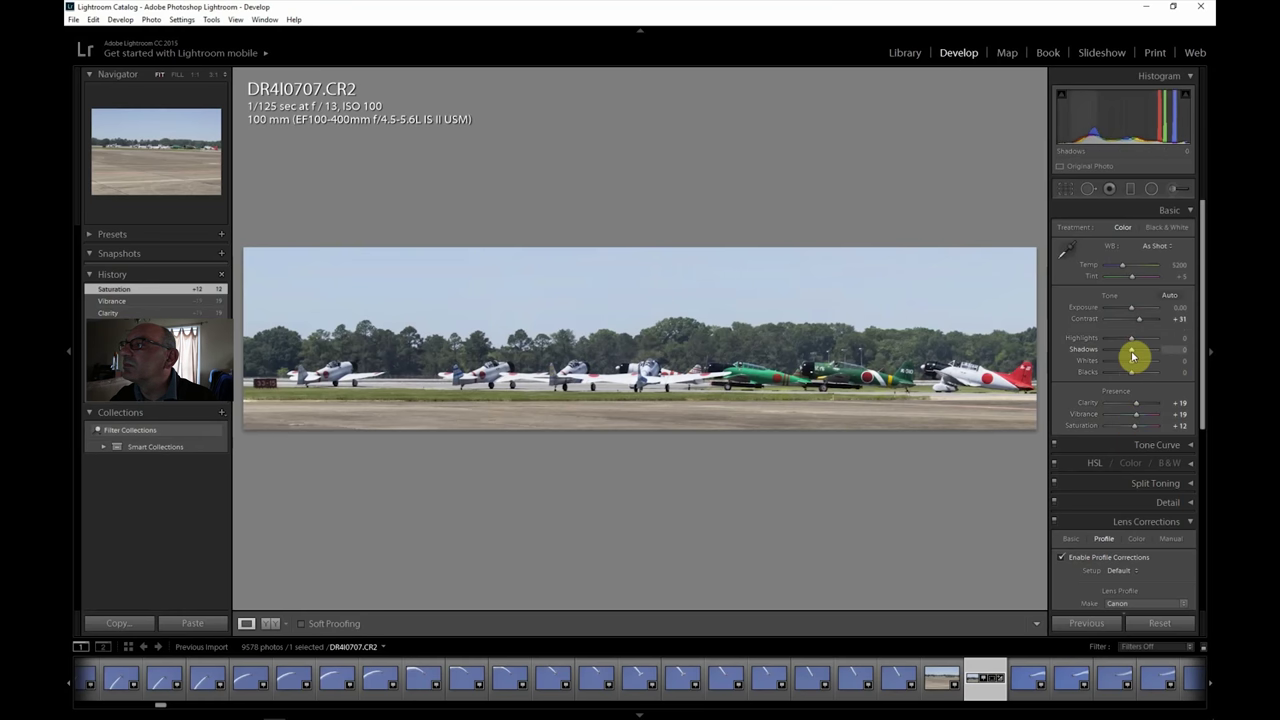
drag(1133, 353, 1123, 343)
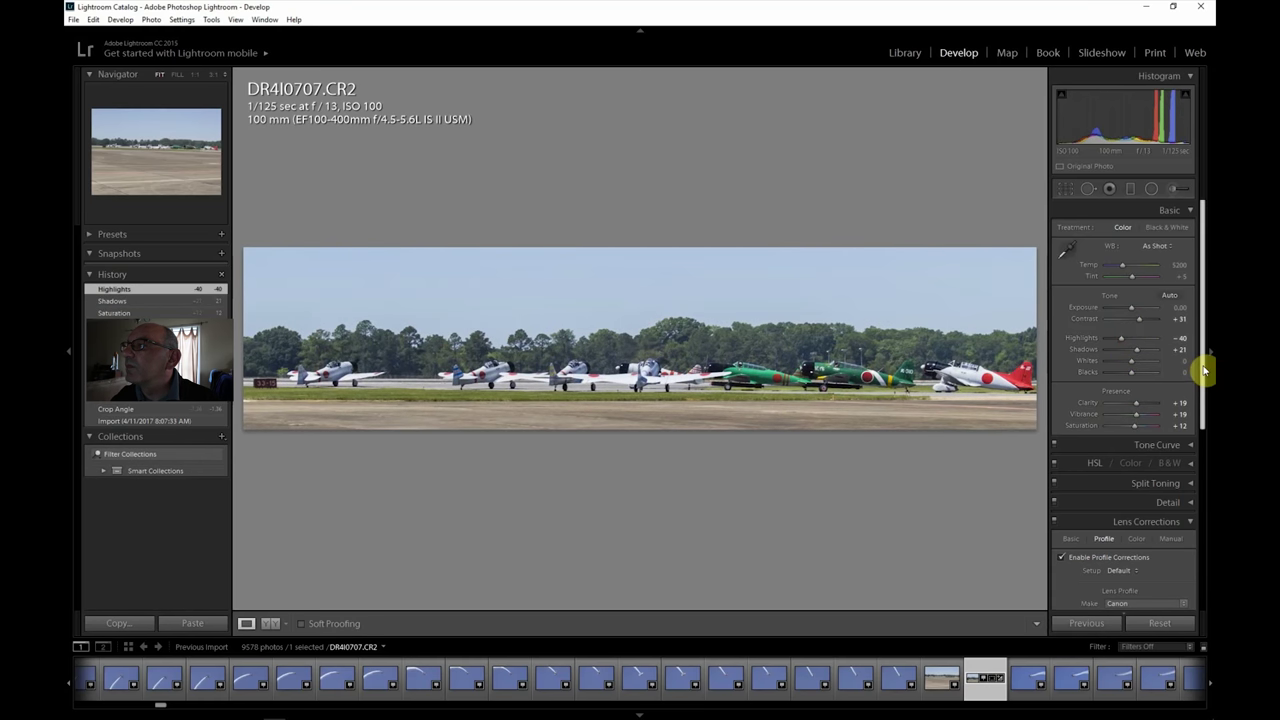
drag(1203, 366, 1203, 600)
drag(1134, 579, 1140, 579)
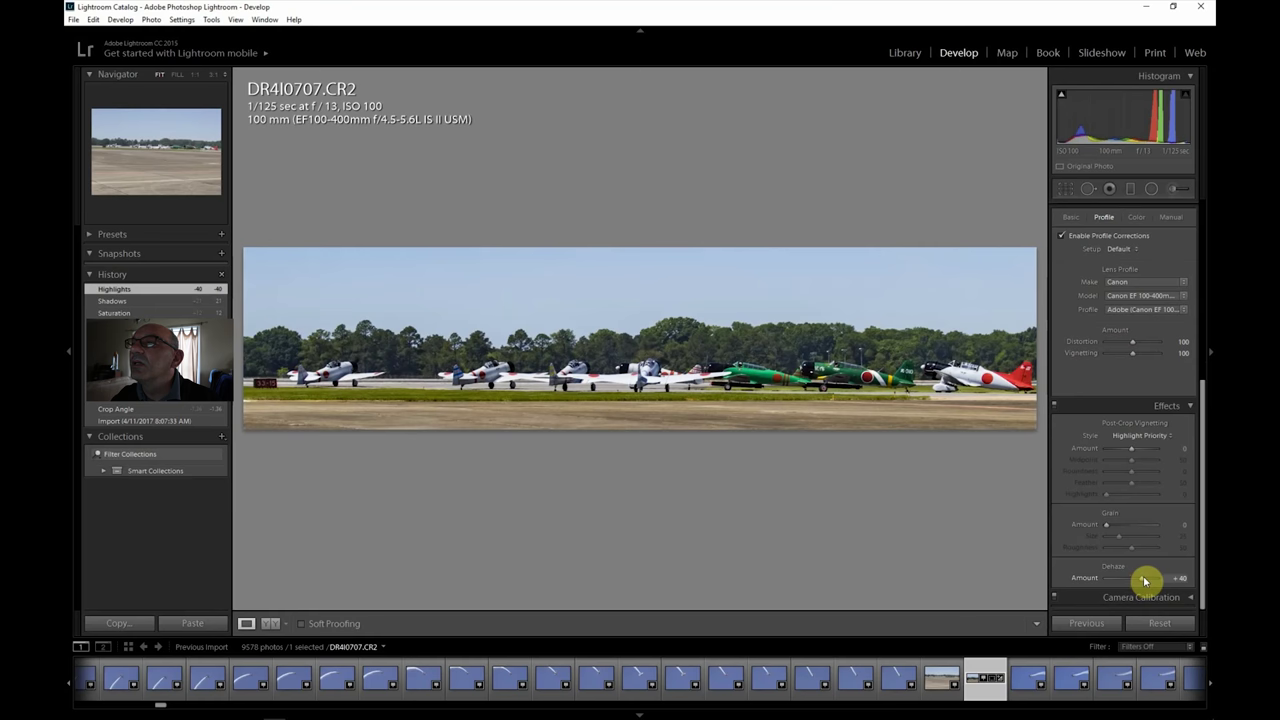
drag(1203, 509, 1206, 294)
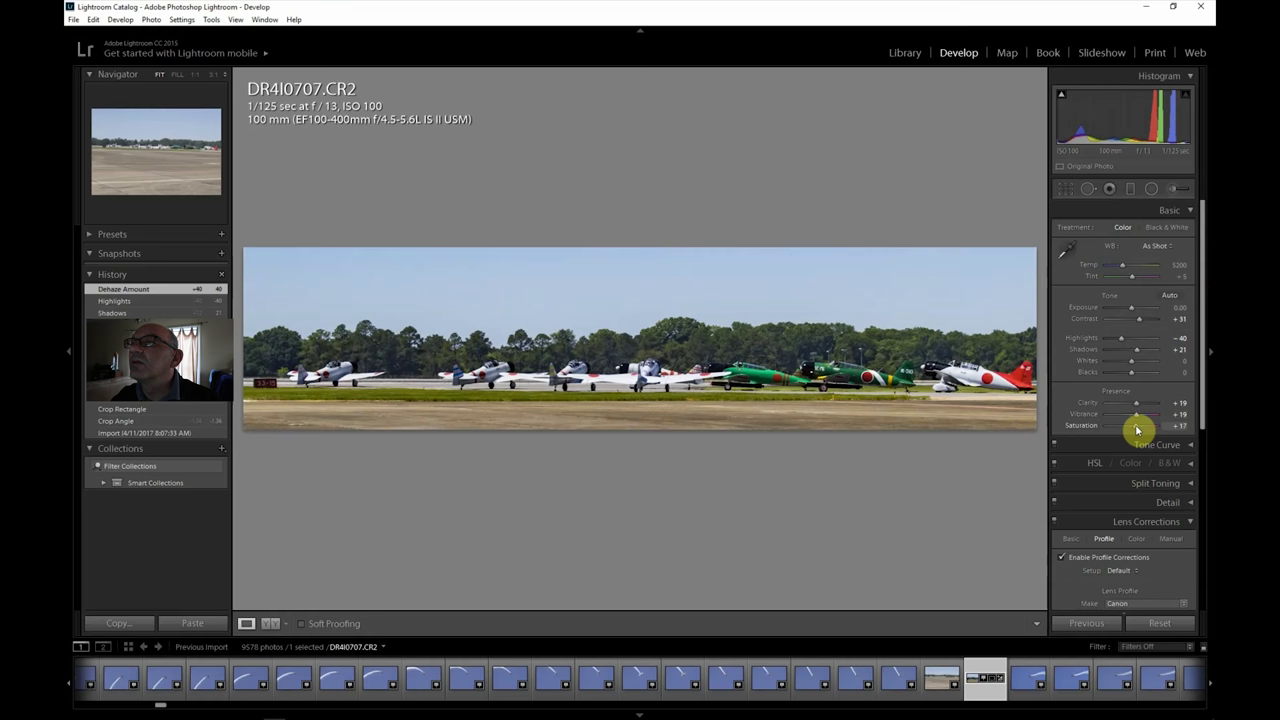
drag(1136, 430, 1137, 428)
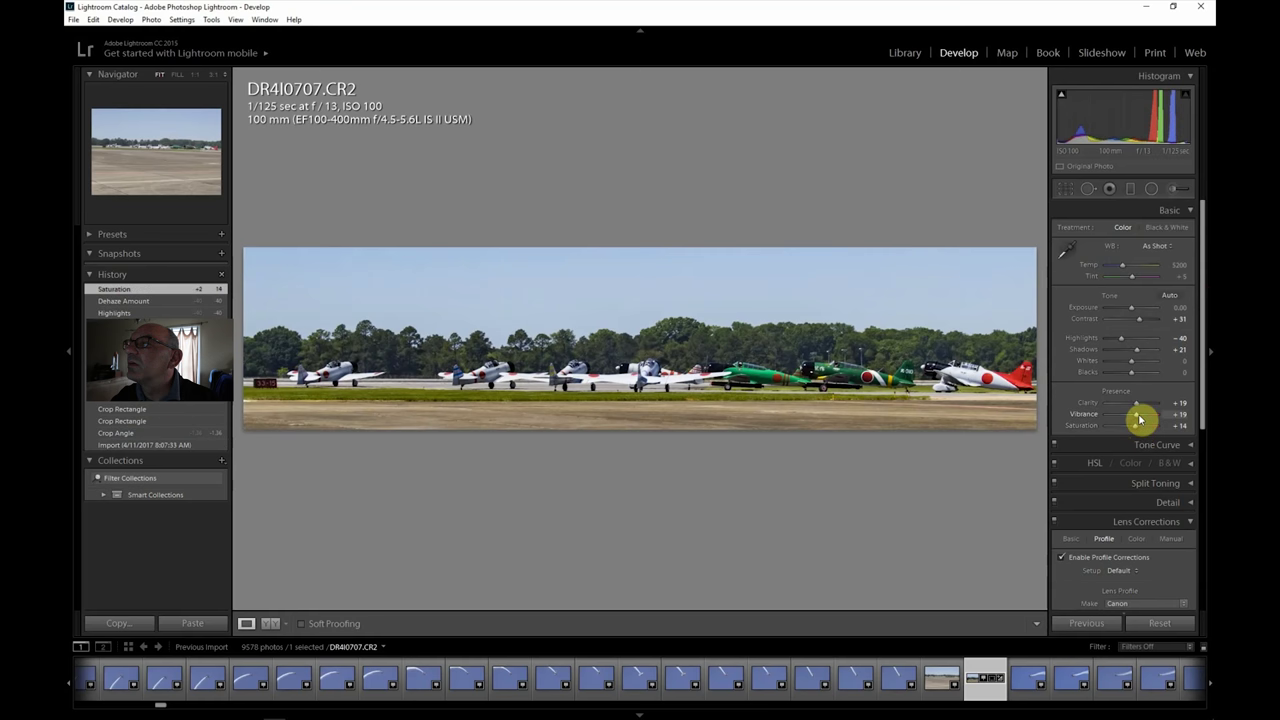
drag(1140, 354, 1141, 354)
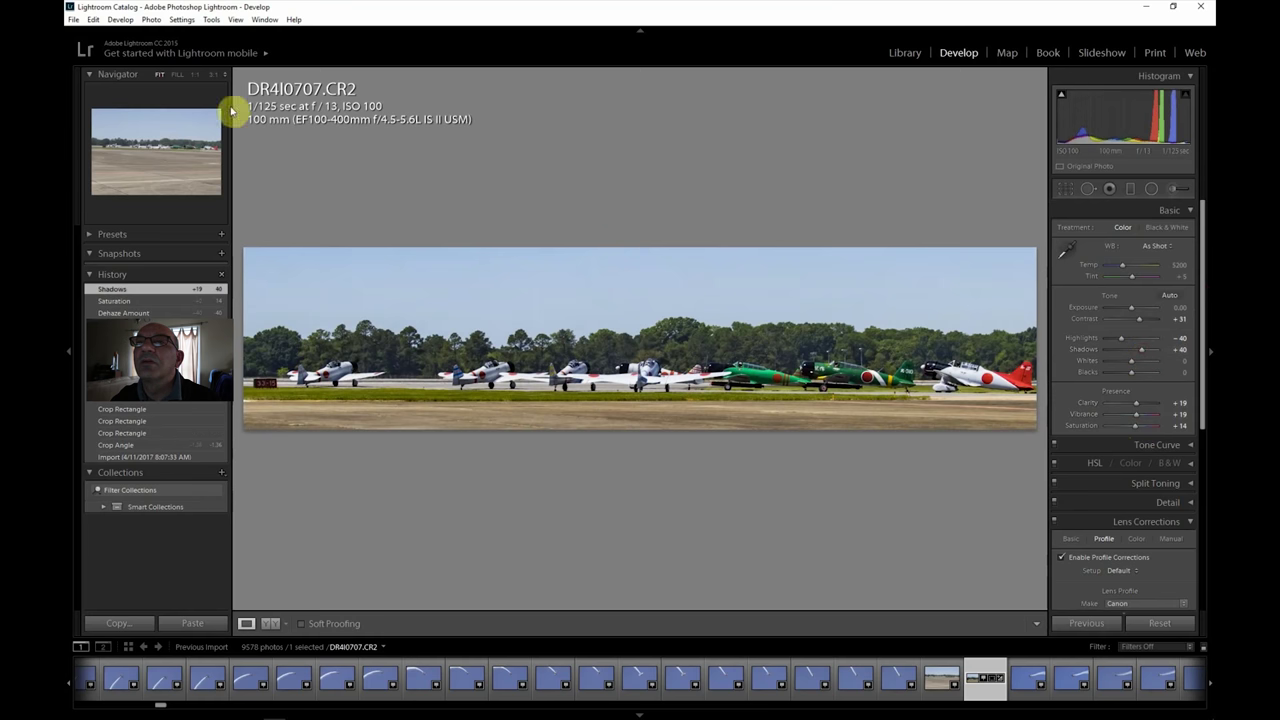
Step: Export DR4I0707 to the hard drive, then select the checkered biplane photo DR4I0730
click(73, 19)
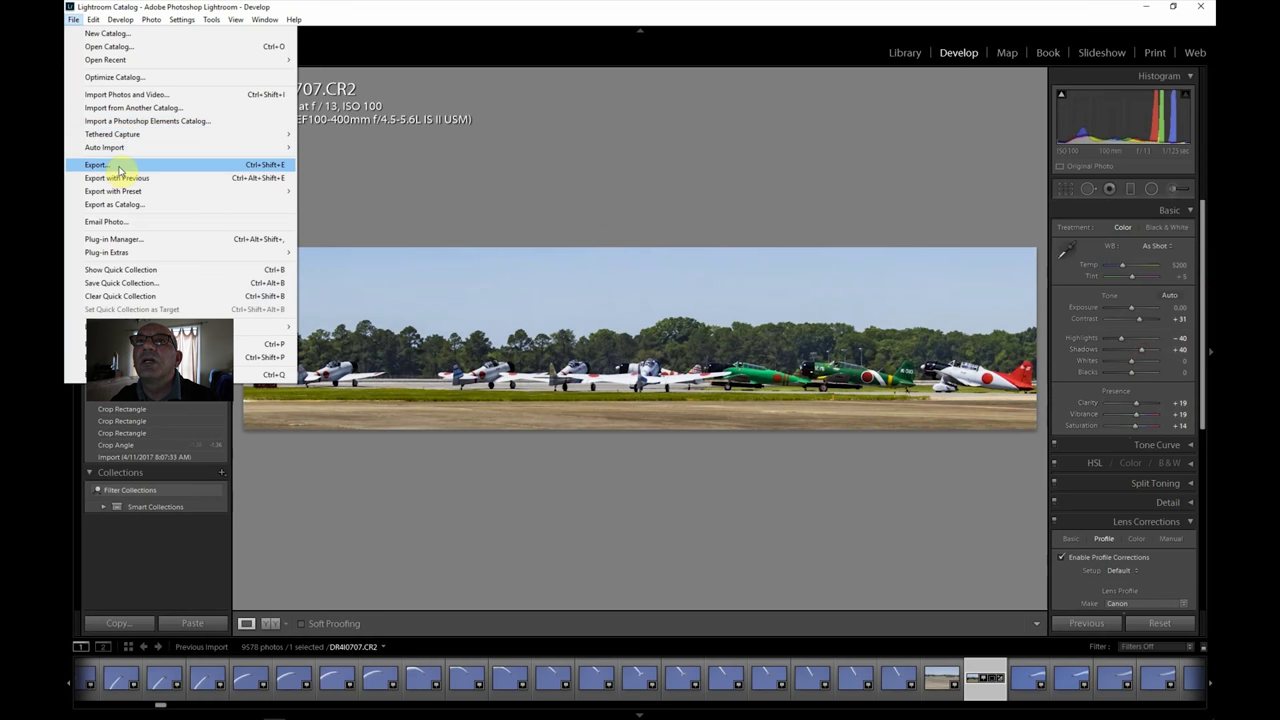
click(116, 165)
click(824, 681)
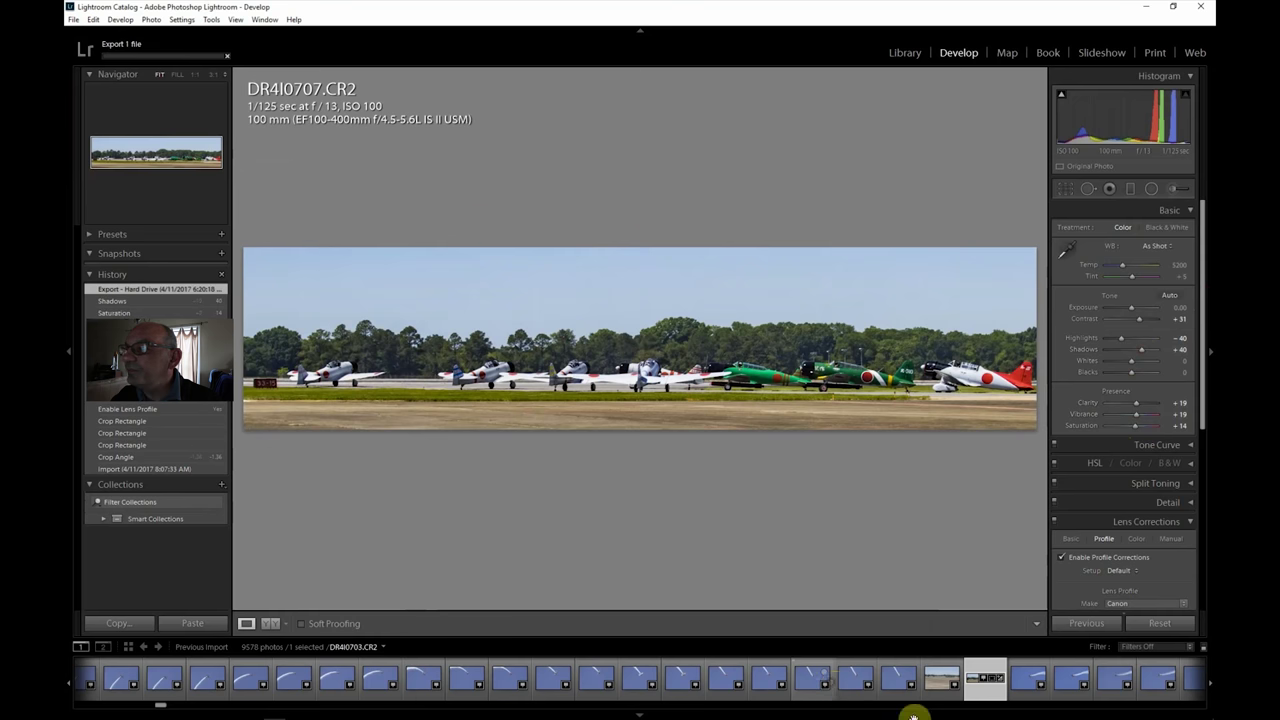
drag(1210, 684, 1210, 684)
click(938, 676)
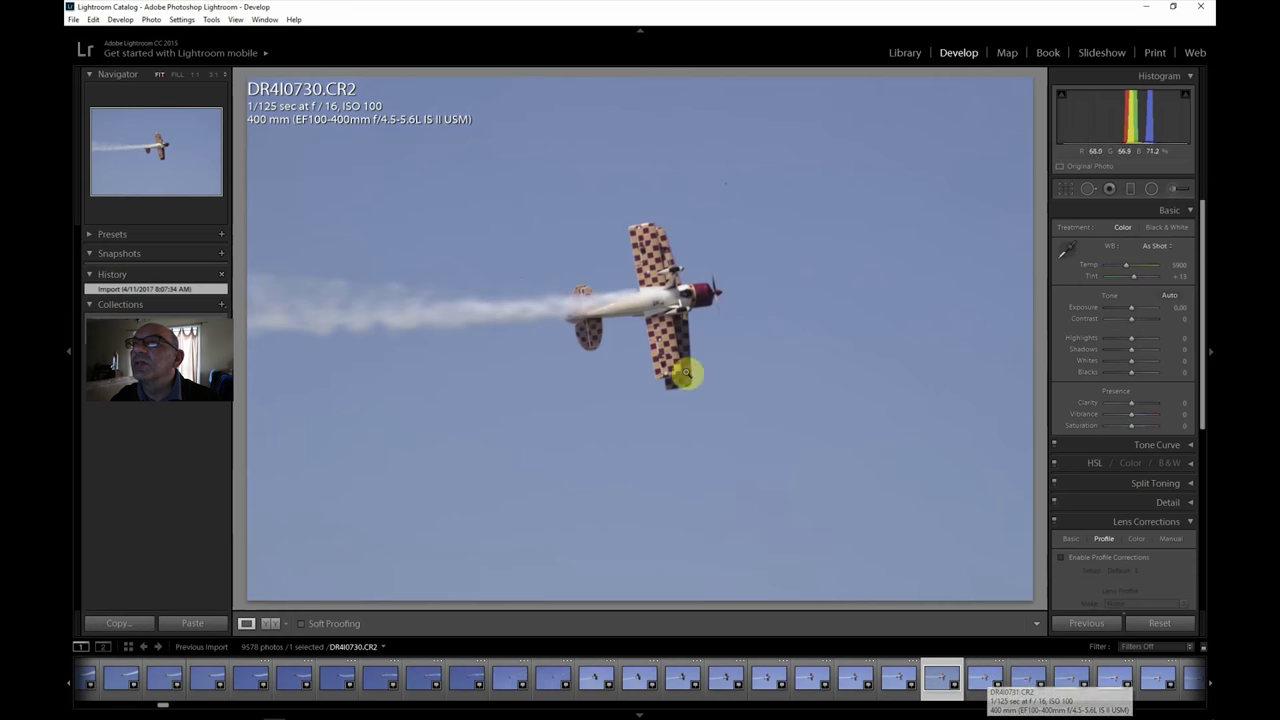
Step: Zoom in on the biplane in DR4I0730, then view DR4I0733 fitted to the window
click(690, 365)
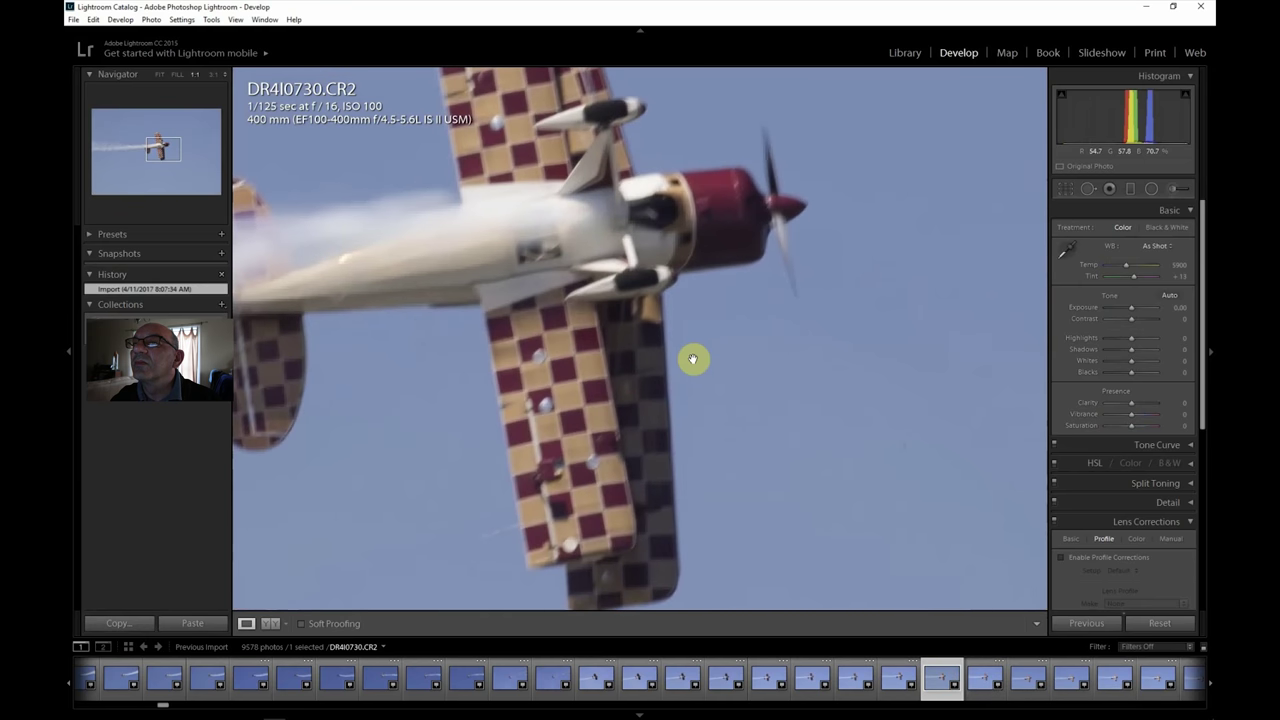
click(1072, 684)
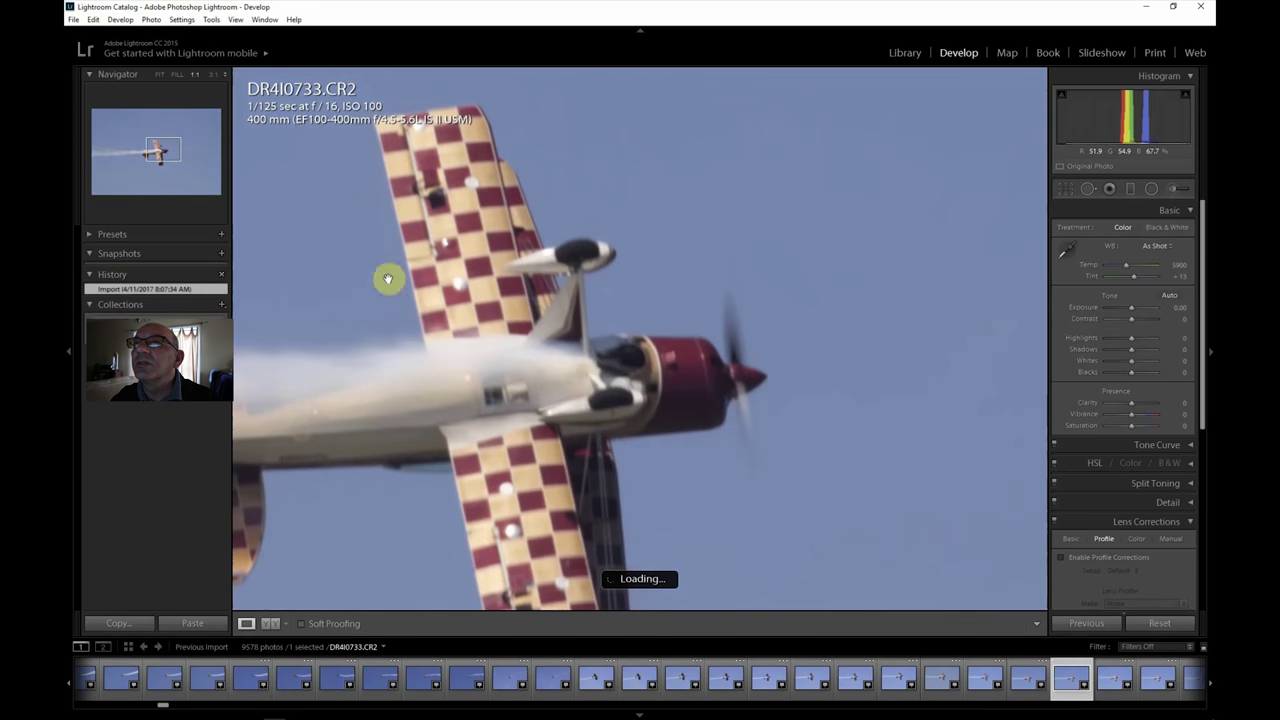
click(160, 75)
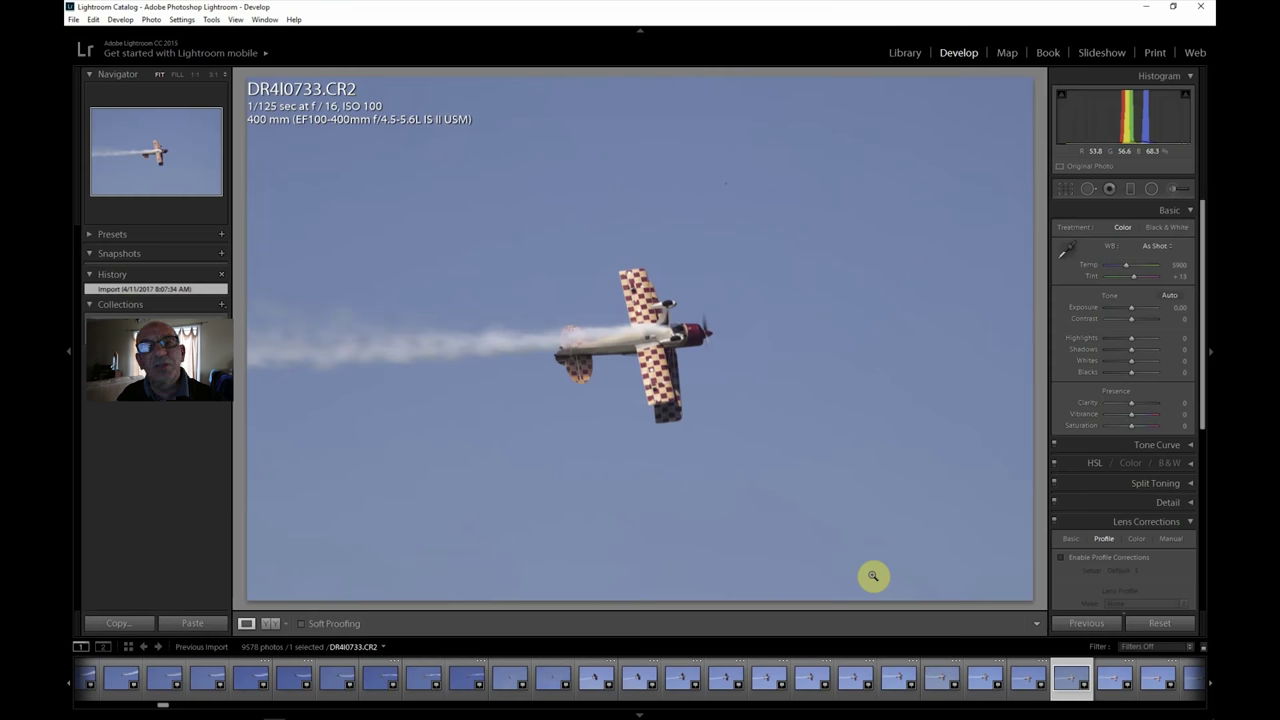
click(1209, 683)
click(1209, 683)
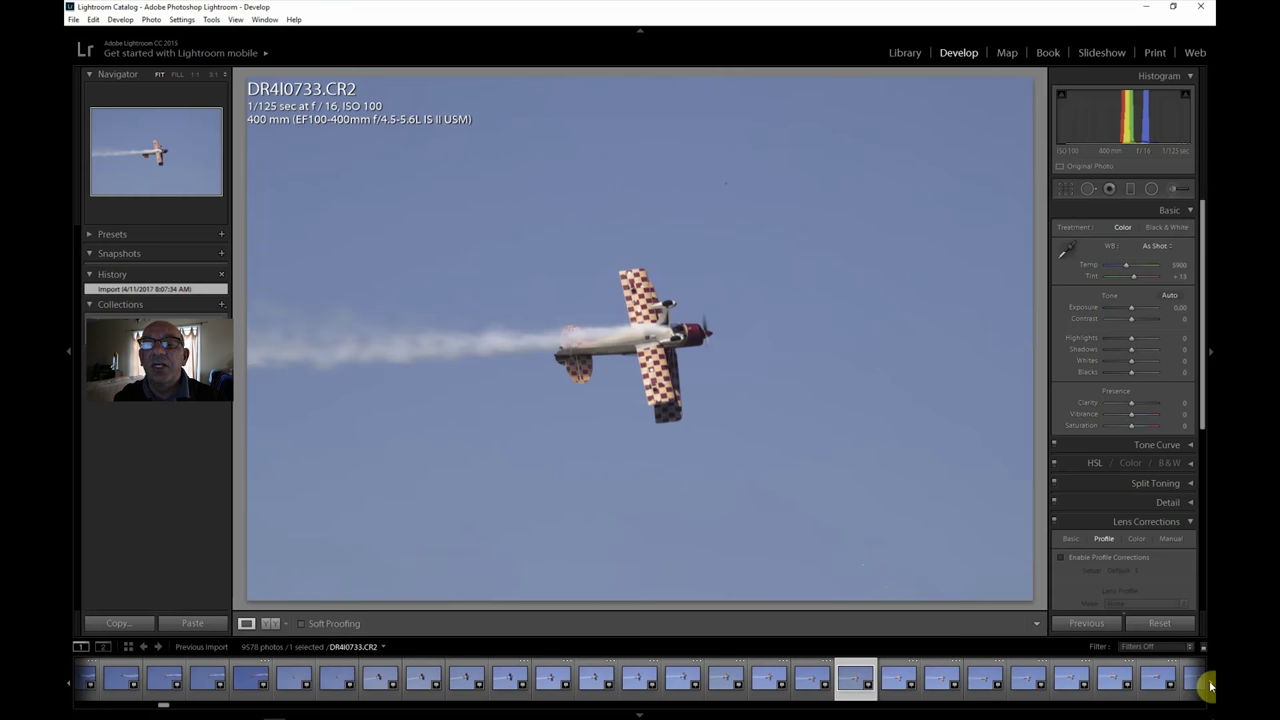
Step: Check DR4I0738's sharpness at 1:1, then return it to fit view
click(1064, 682)
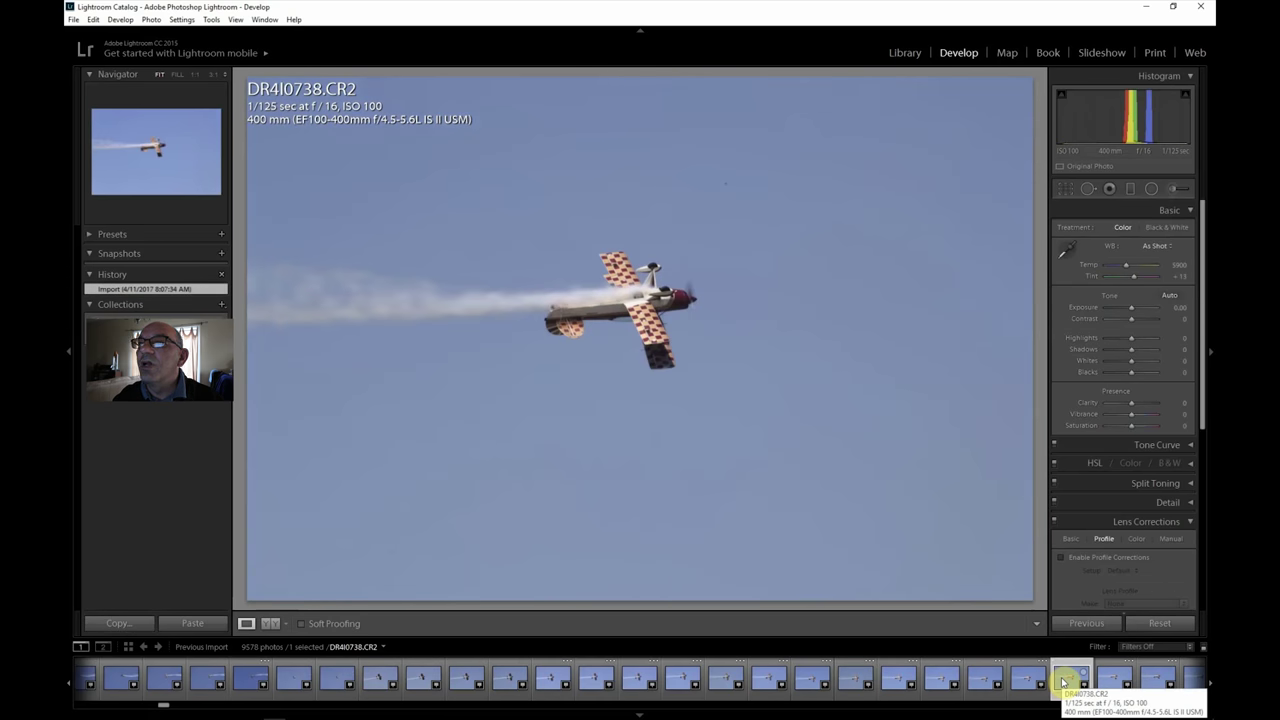
click(634, 309)
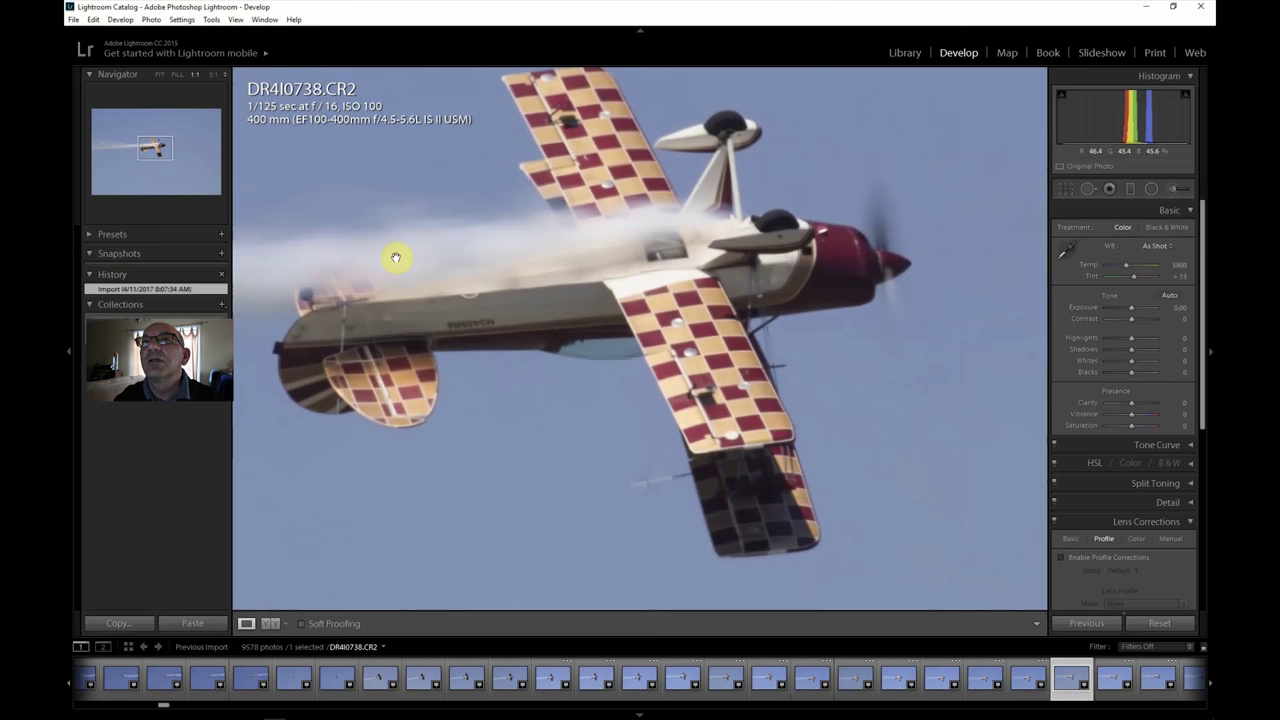
click(159, 77)
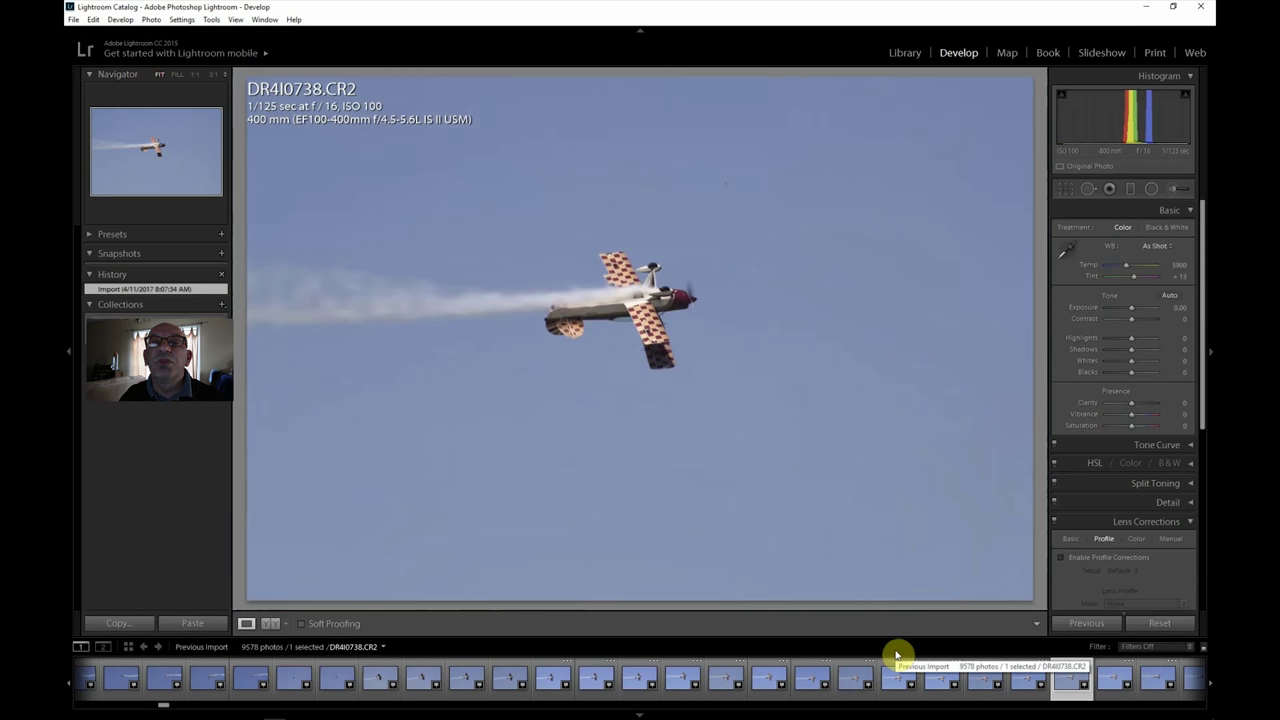
click(1211, 686)
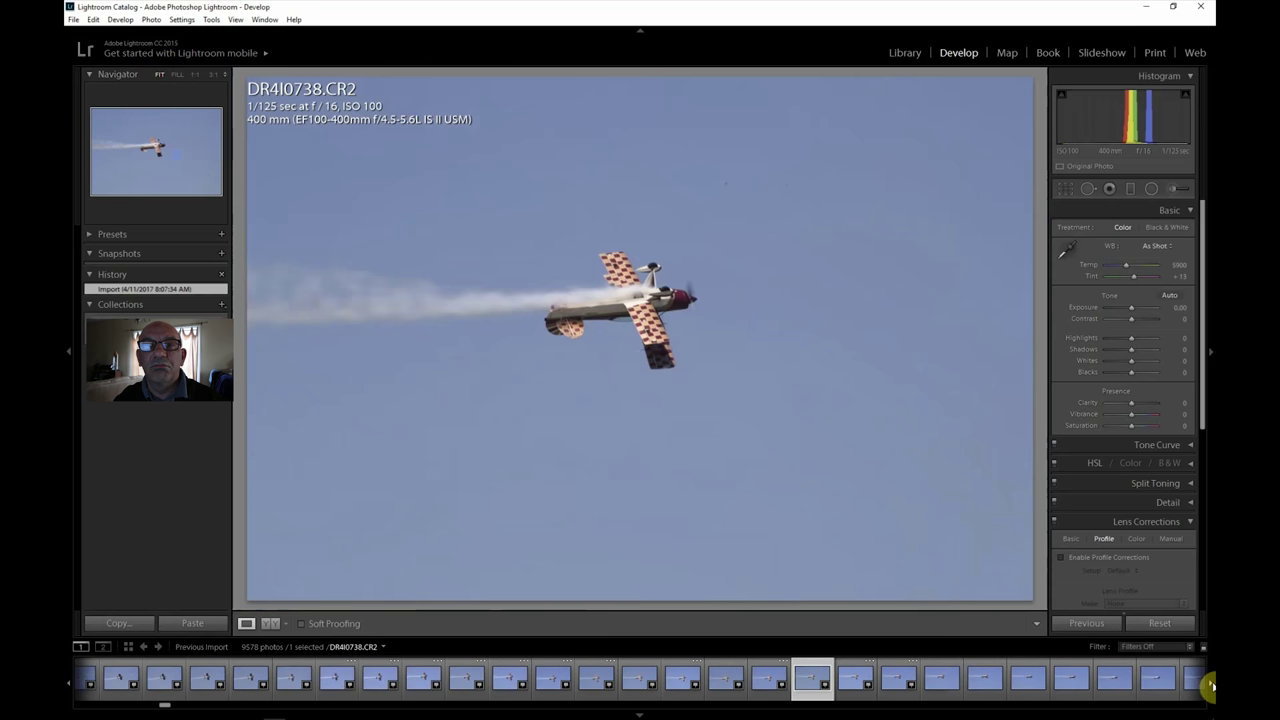
click(1211, 686)
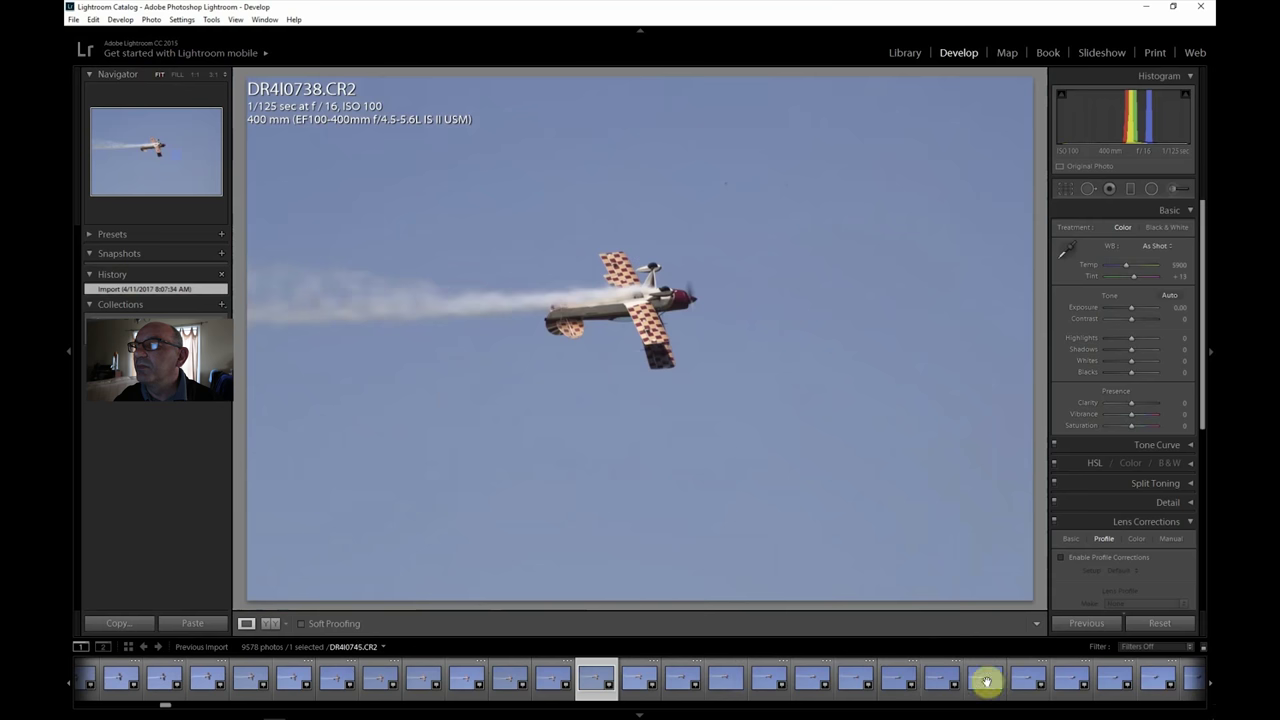
click(1210, 686)
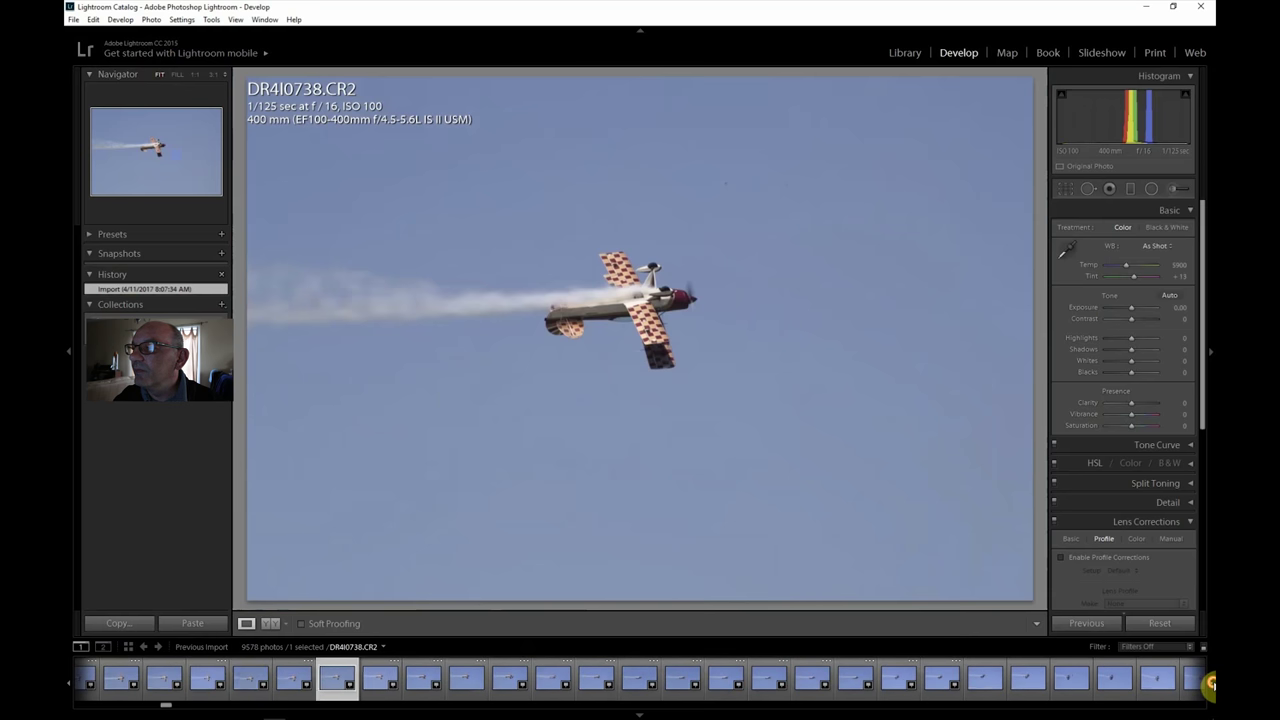
click(1210, 686)
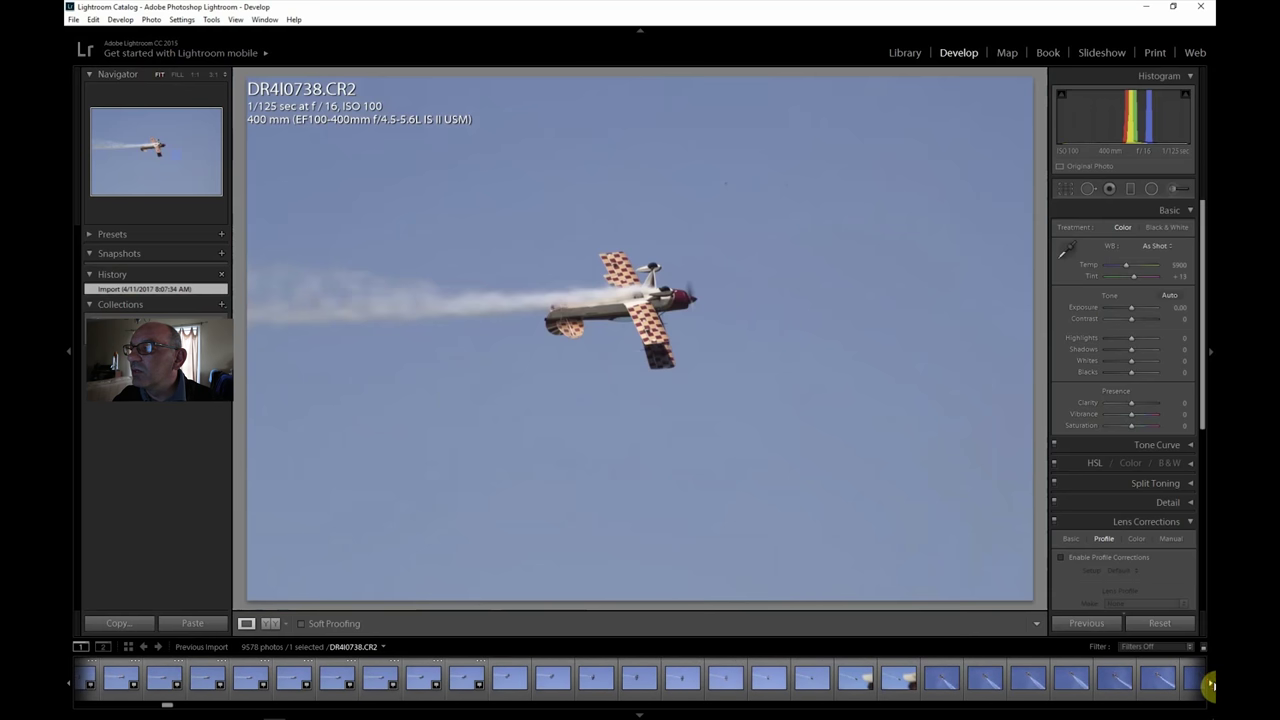
Step: Step through DR4I0770, DR4I0789 and DR4I0791 in the filmstrip
click(1074, 686)
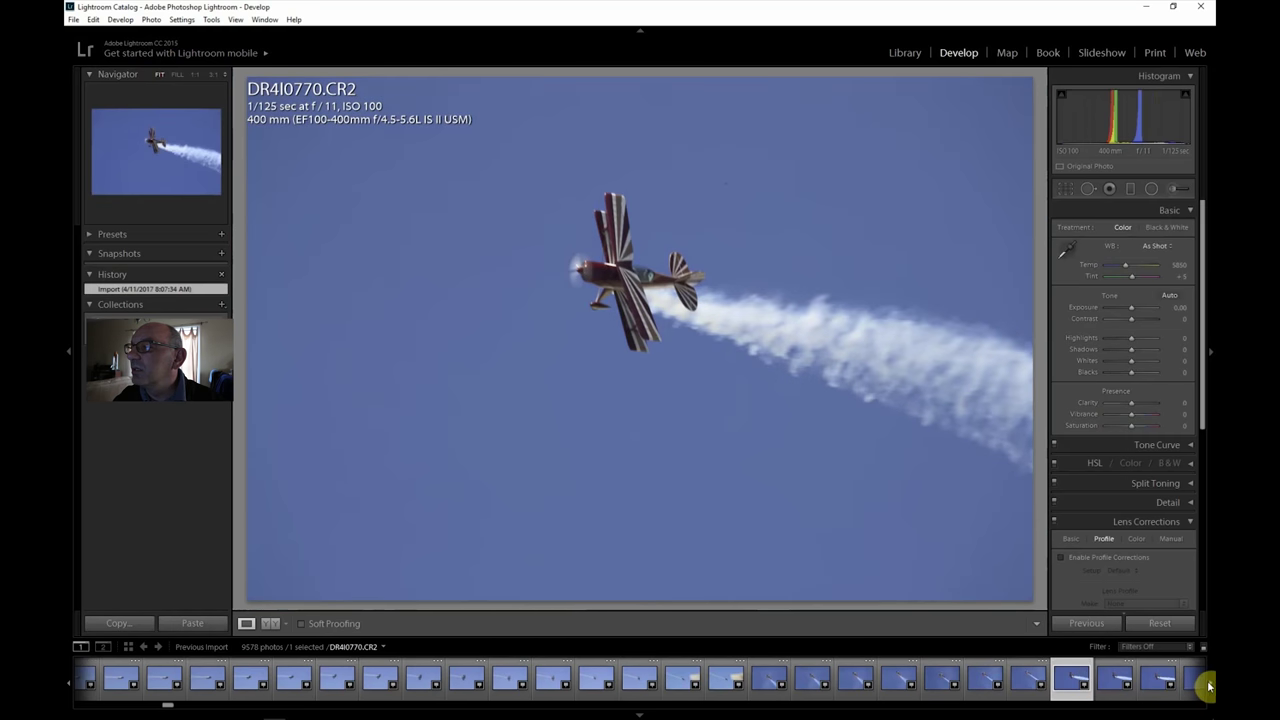
click(1210, 686)
drag(1210, 686, 1210, 686)
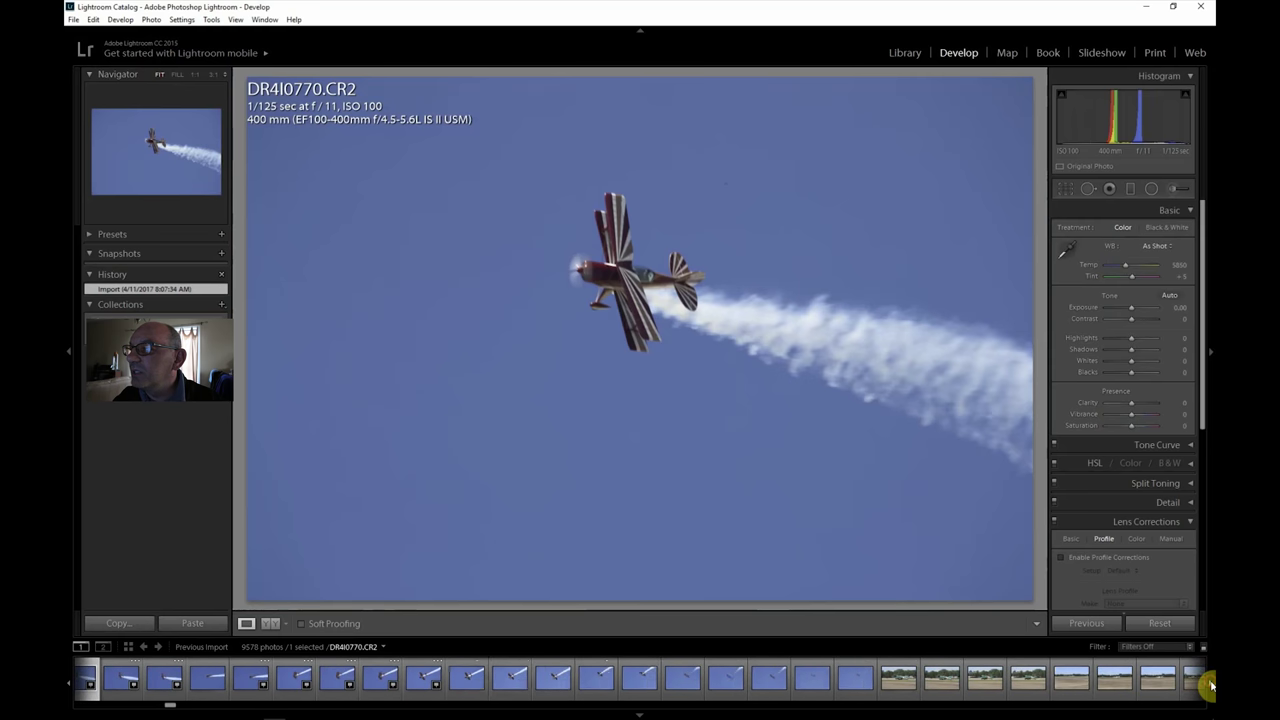
click(899, 679)
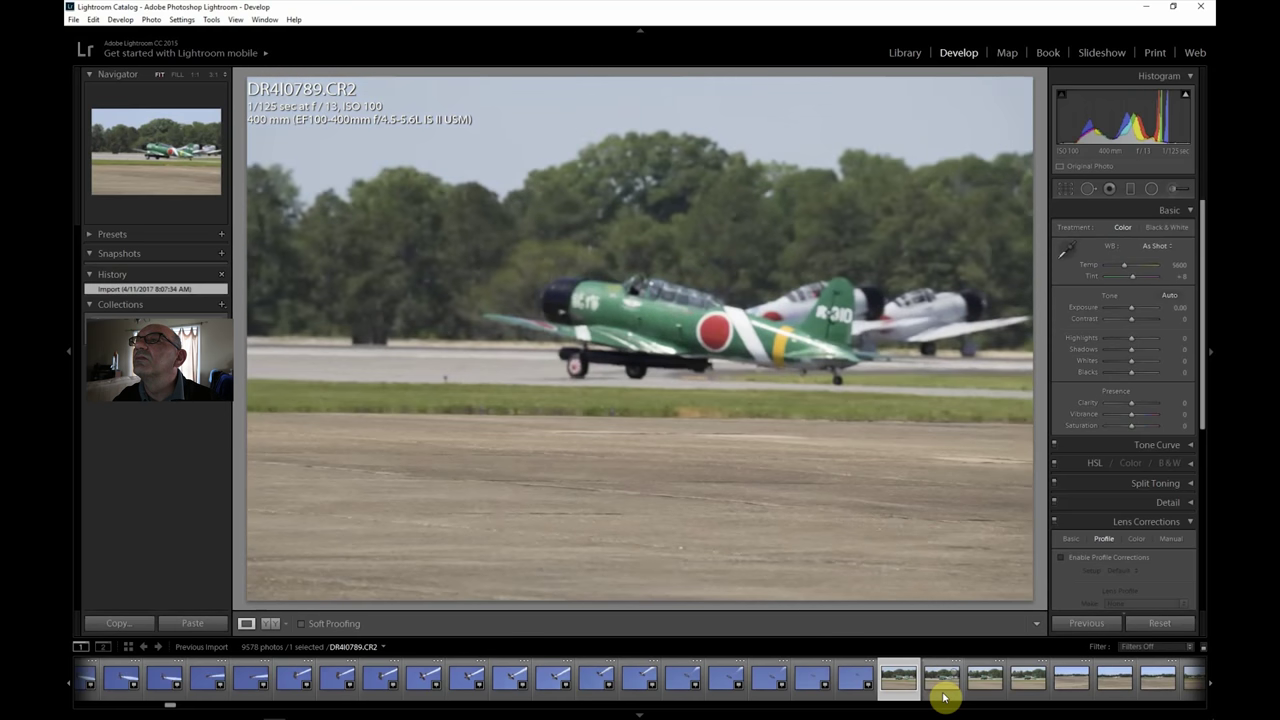
click(982, 683)
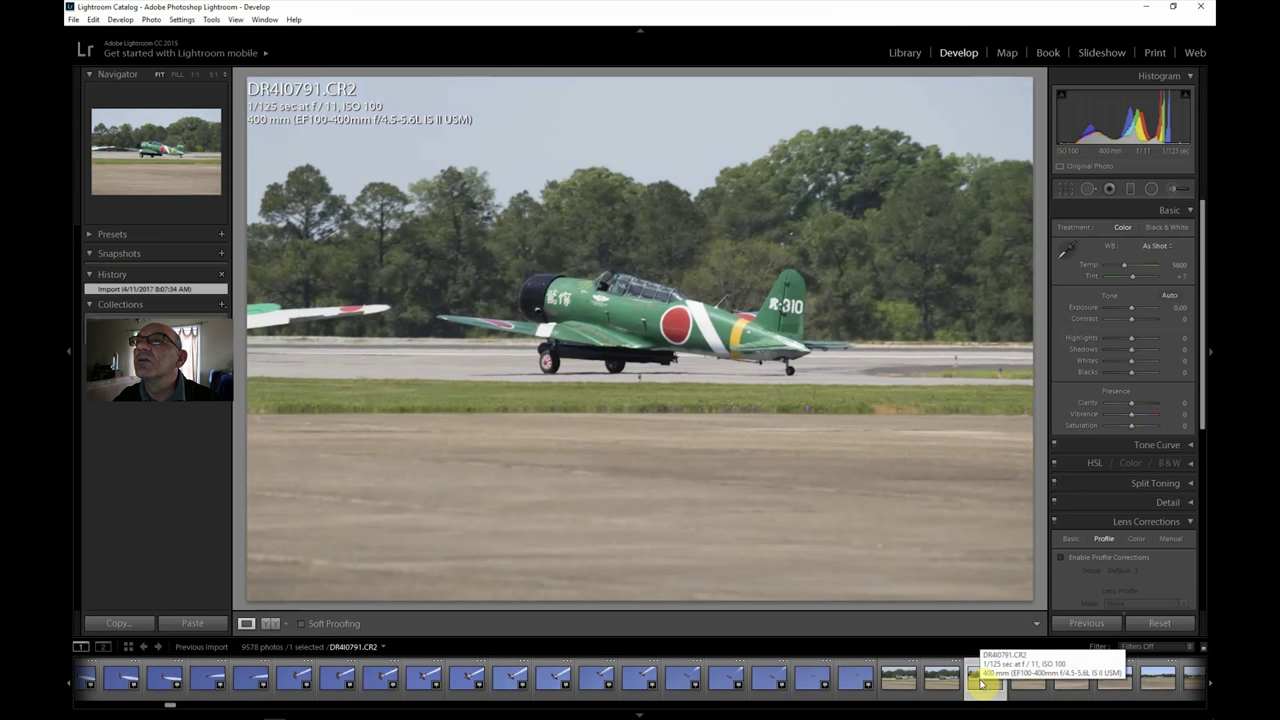
click(1210, 683)
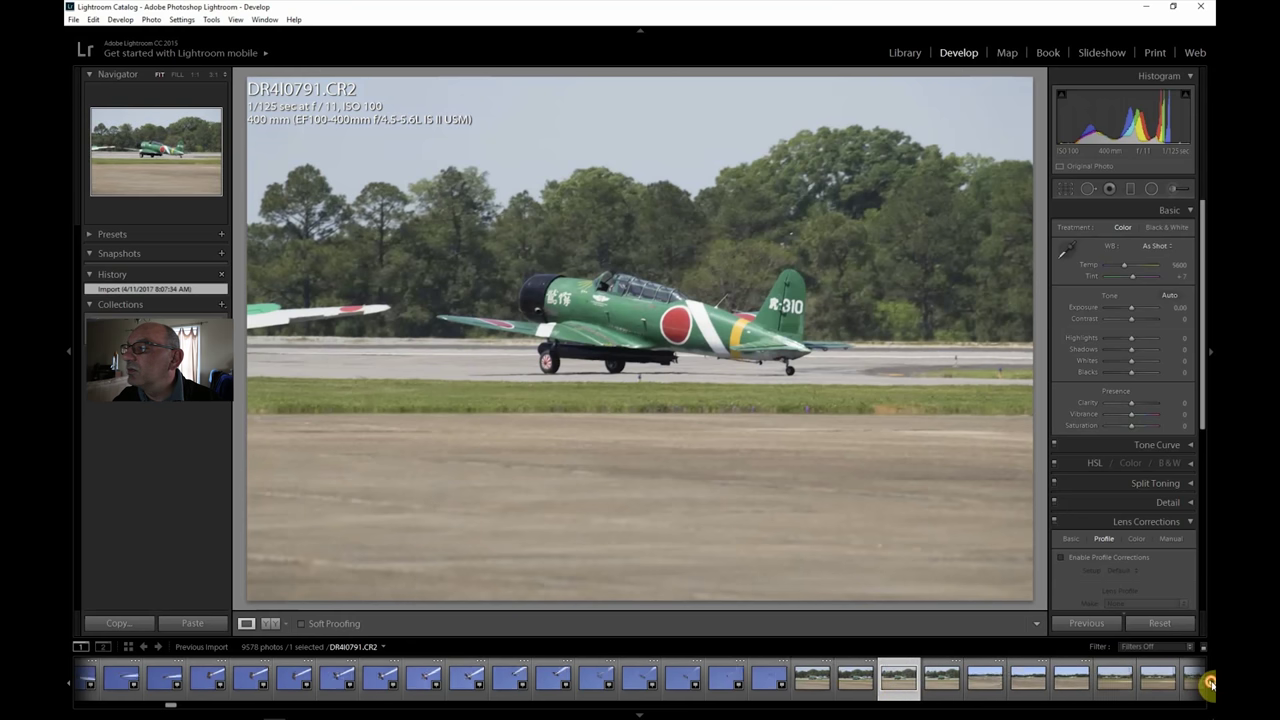
click(1211, 684)
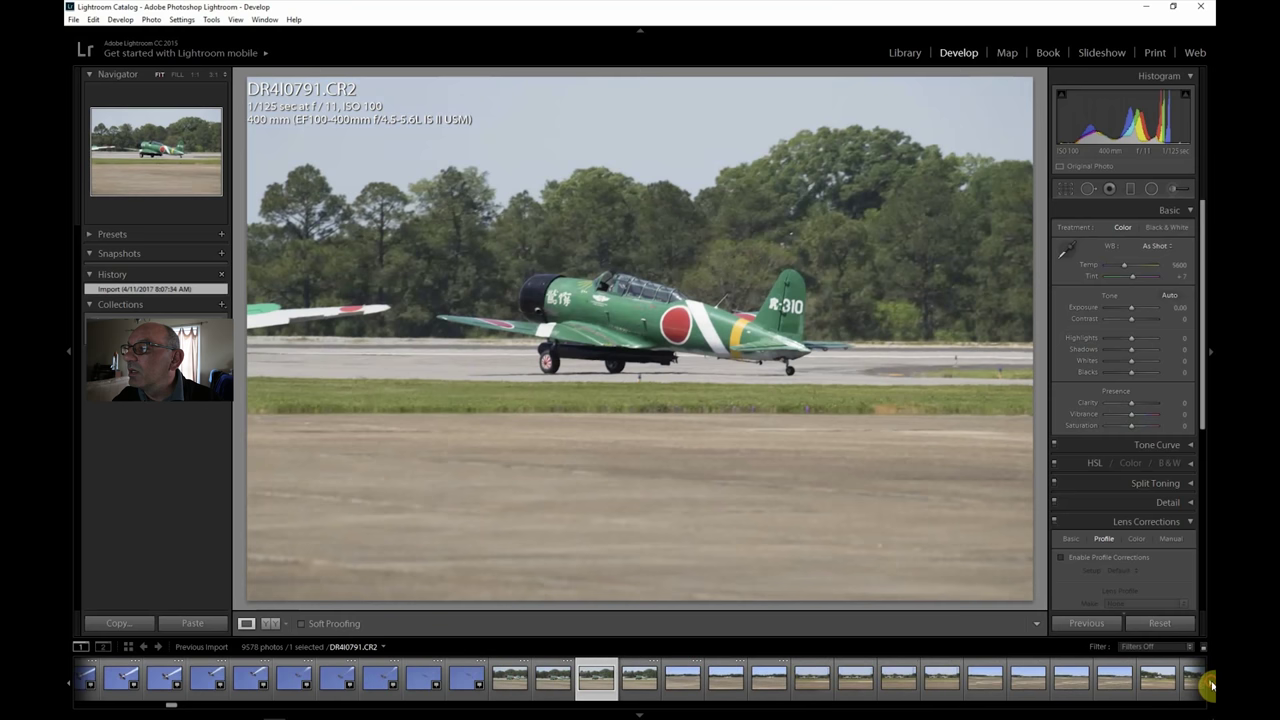
Step: Continue past DR4I0797 and DR4I0798 to the two-plane runway shot DR4I0807
click(856, 678)
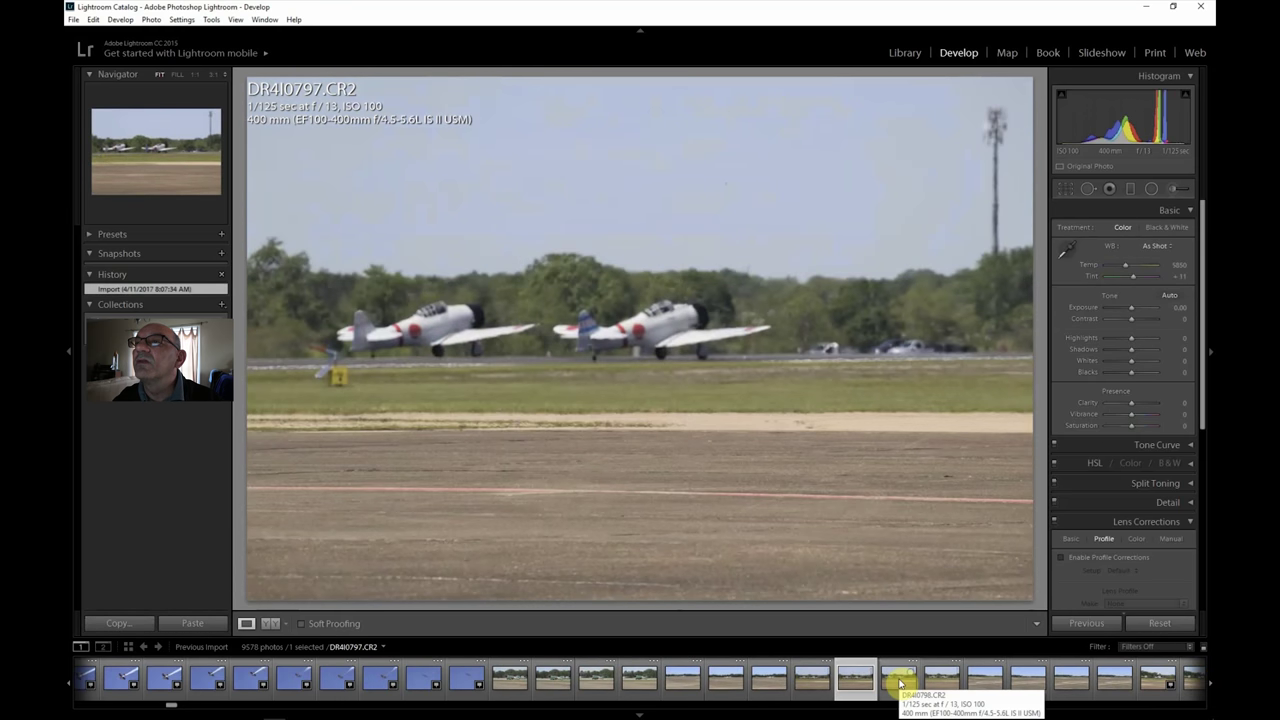
click(900, 680)
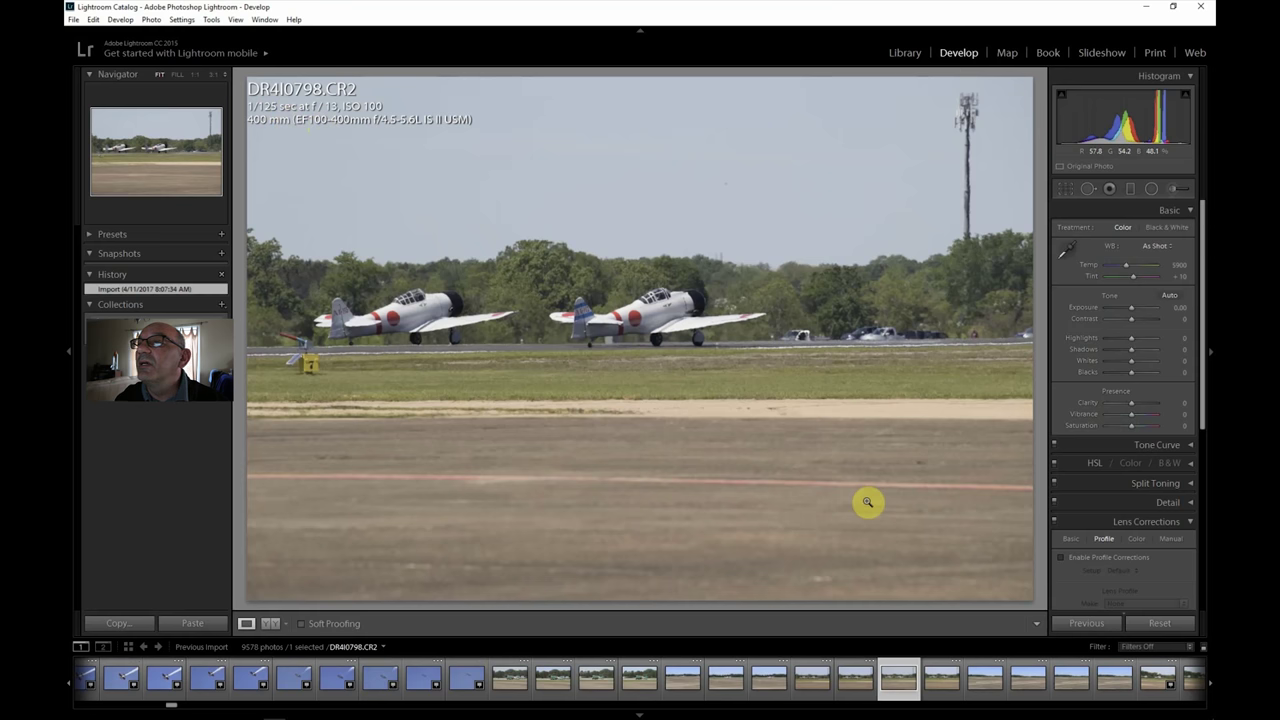
click(1210, 685)
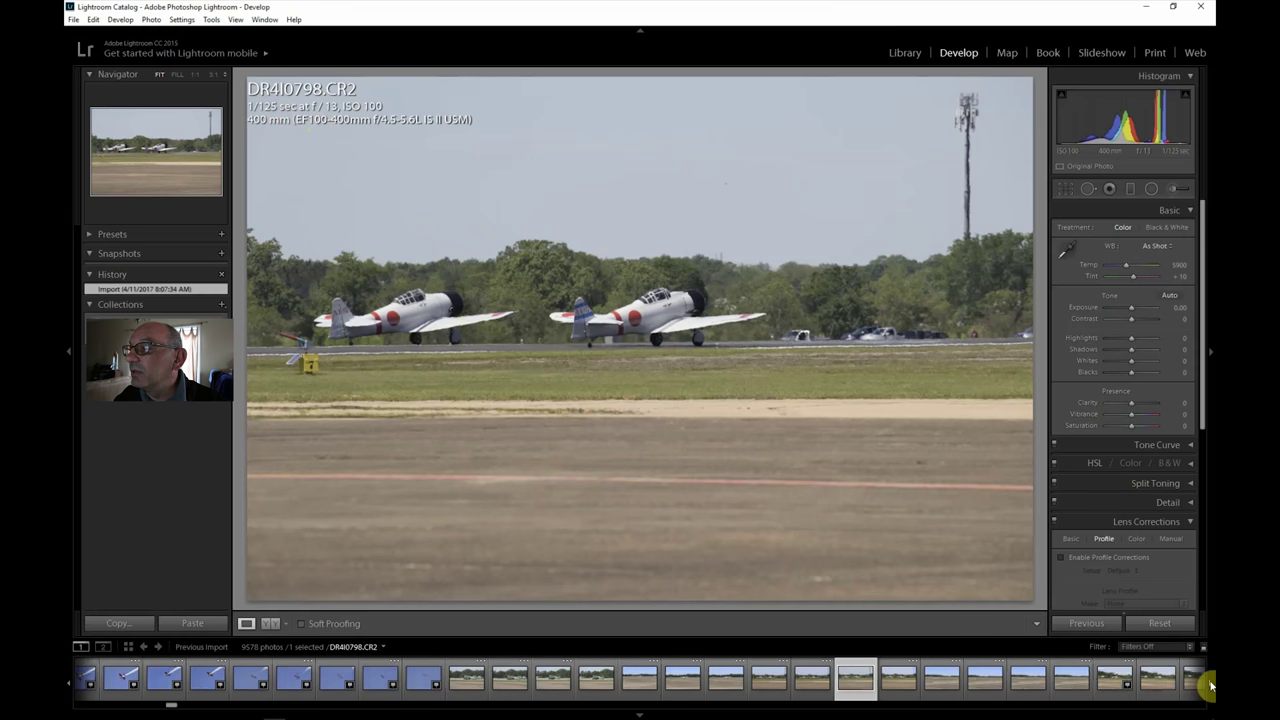
click(1210, 685)
click(1210, 685)
click(1210, 685)
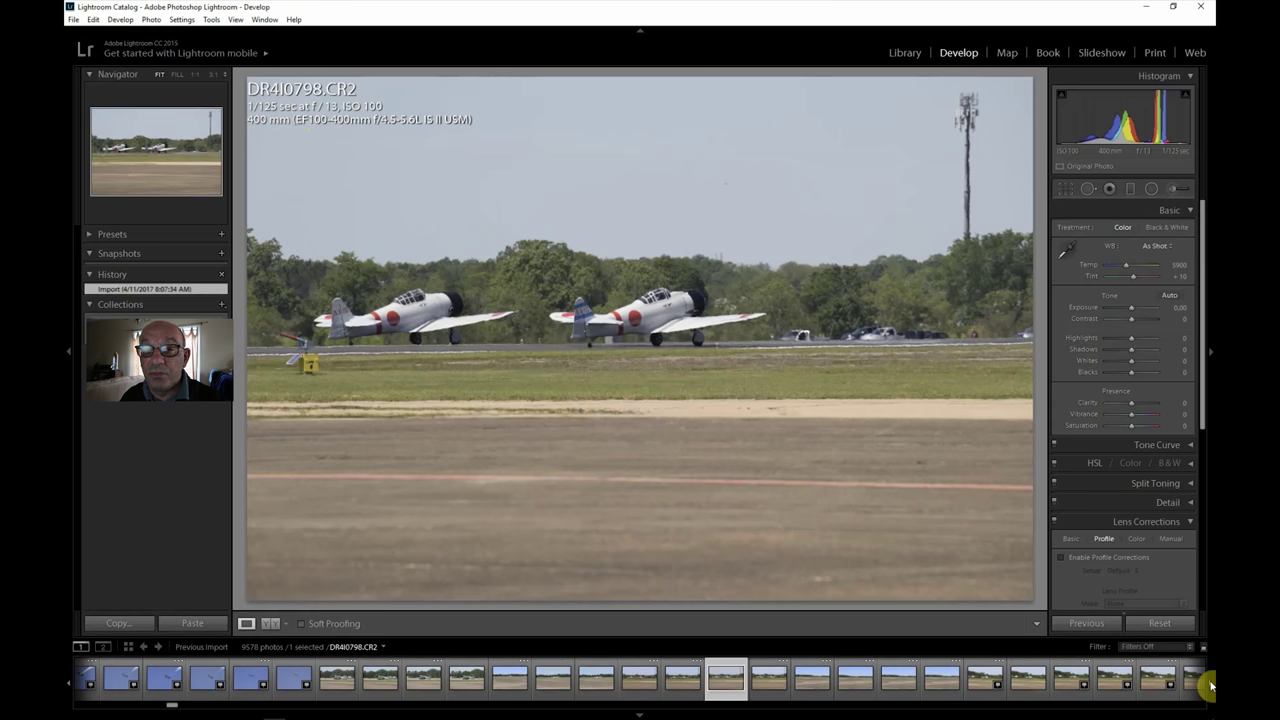
click(1210, 685)
click(1210, 685)
click(1210, 685)
click(1210, 685)
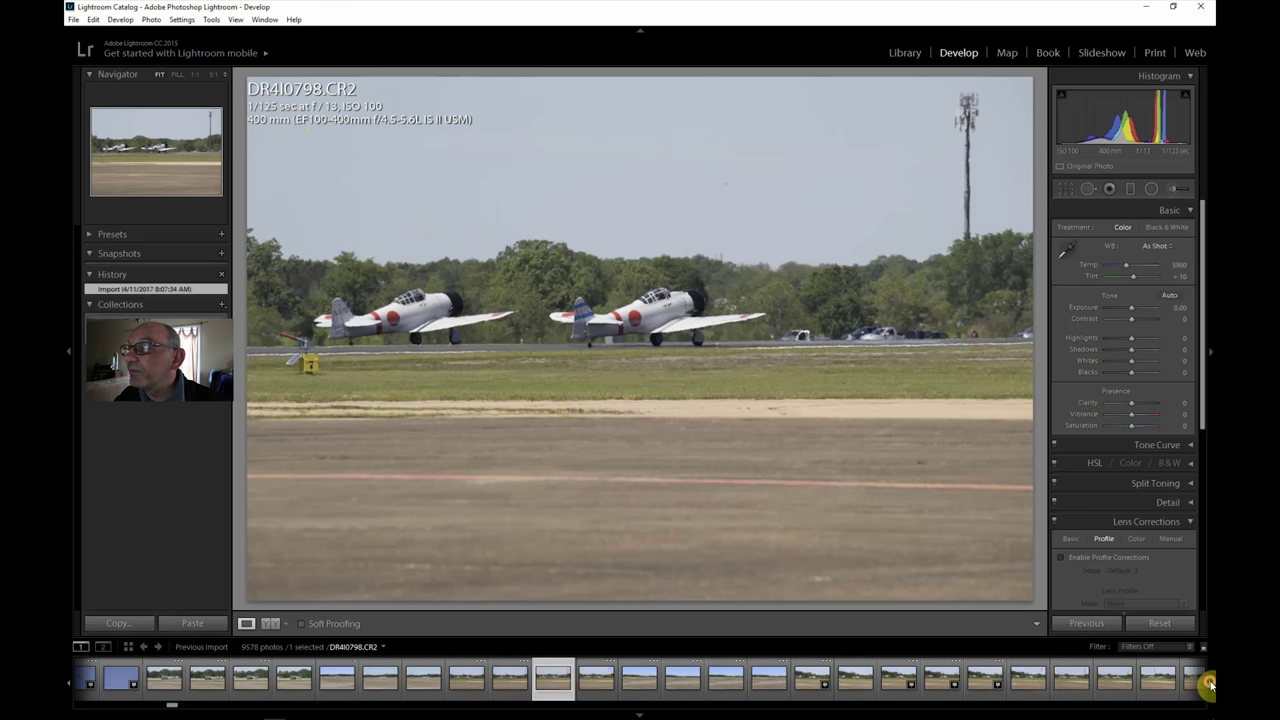
click(1210, 685)
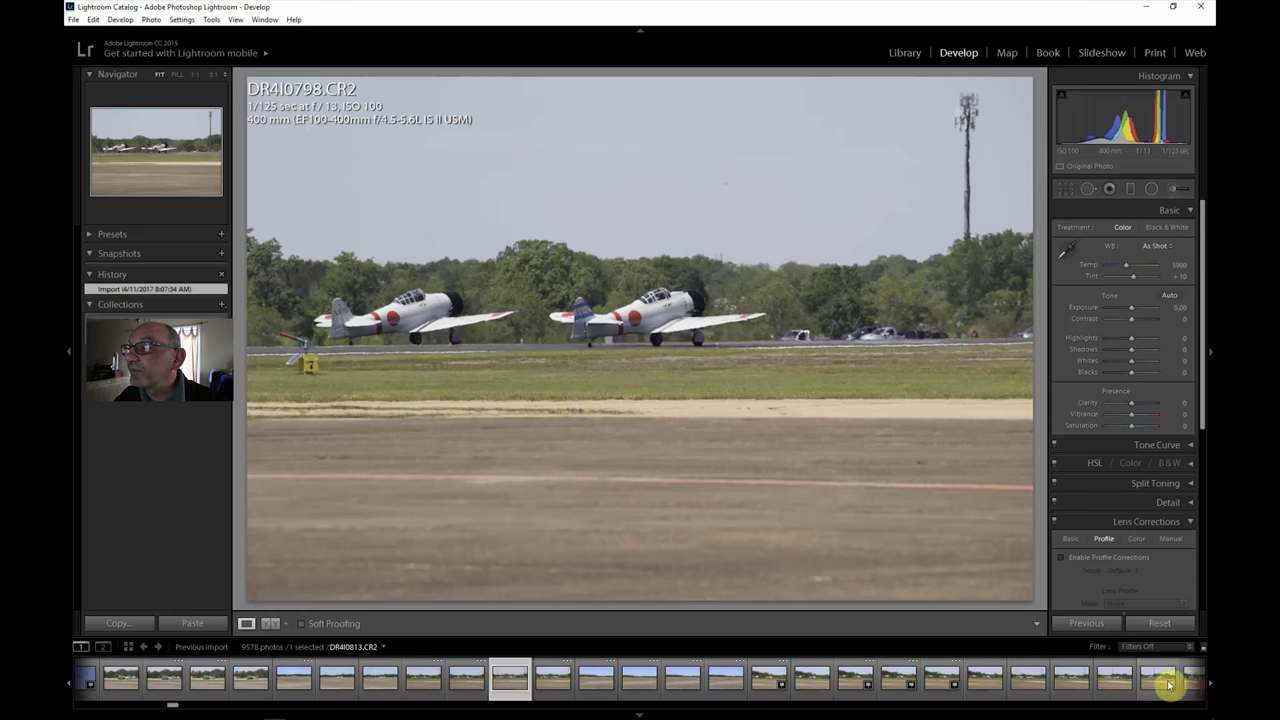
click(890, 683)
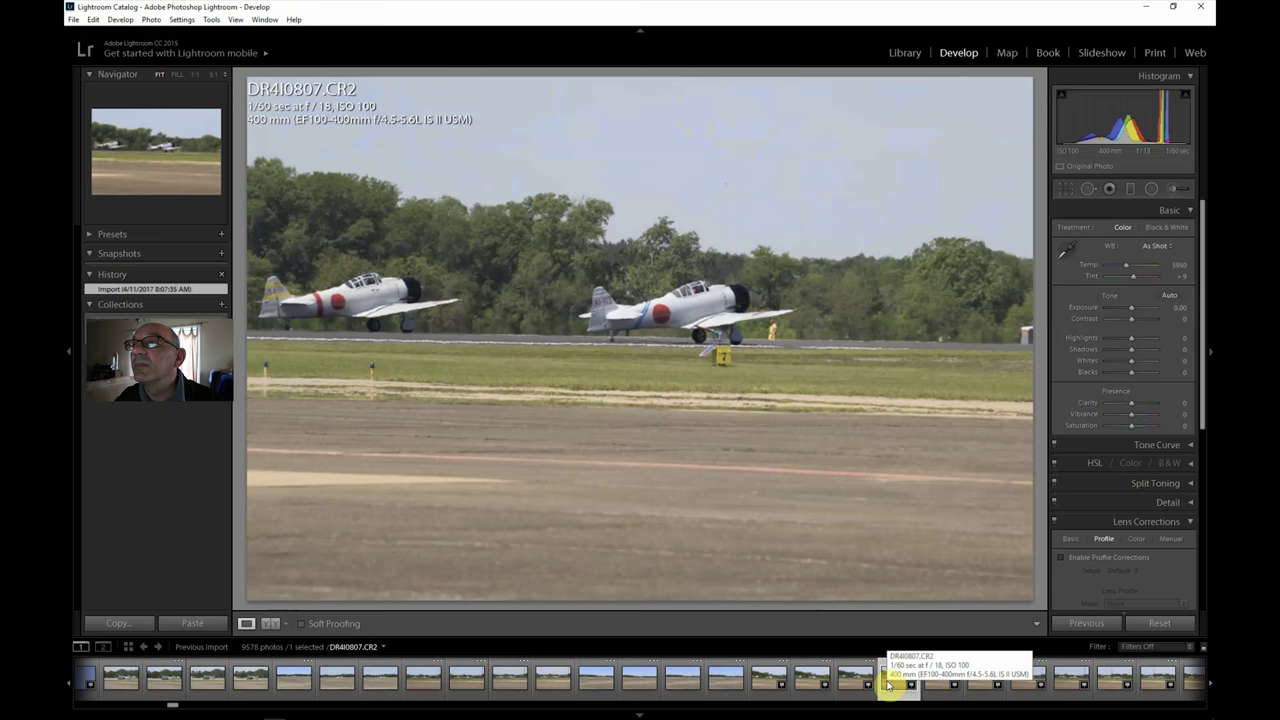
Step: Browse the filmstrip to DR4I0816, then DR4I0834 of the parked jets and DR4I0835
click(1211, 686)
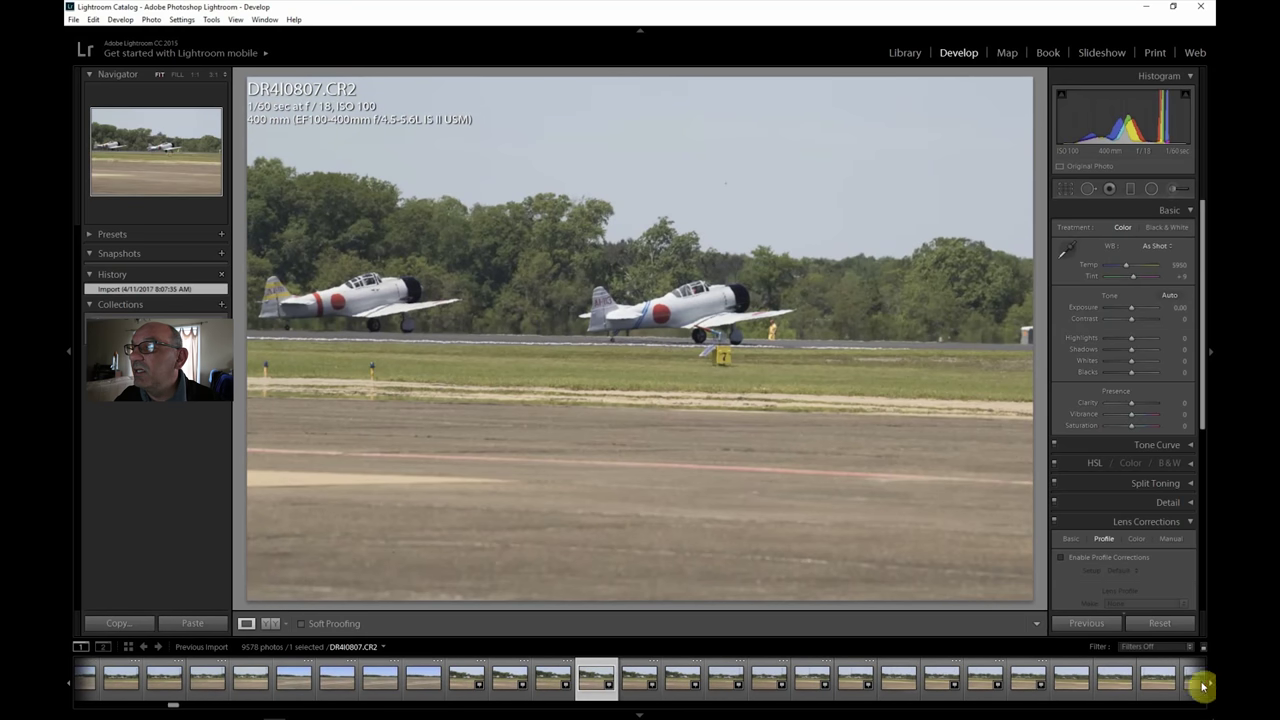
click(985, 680)
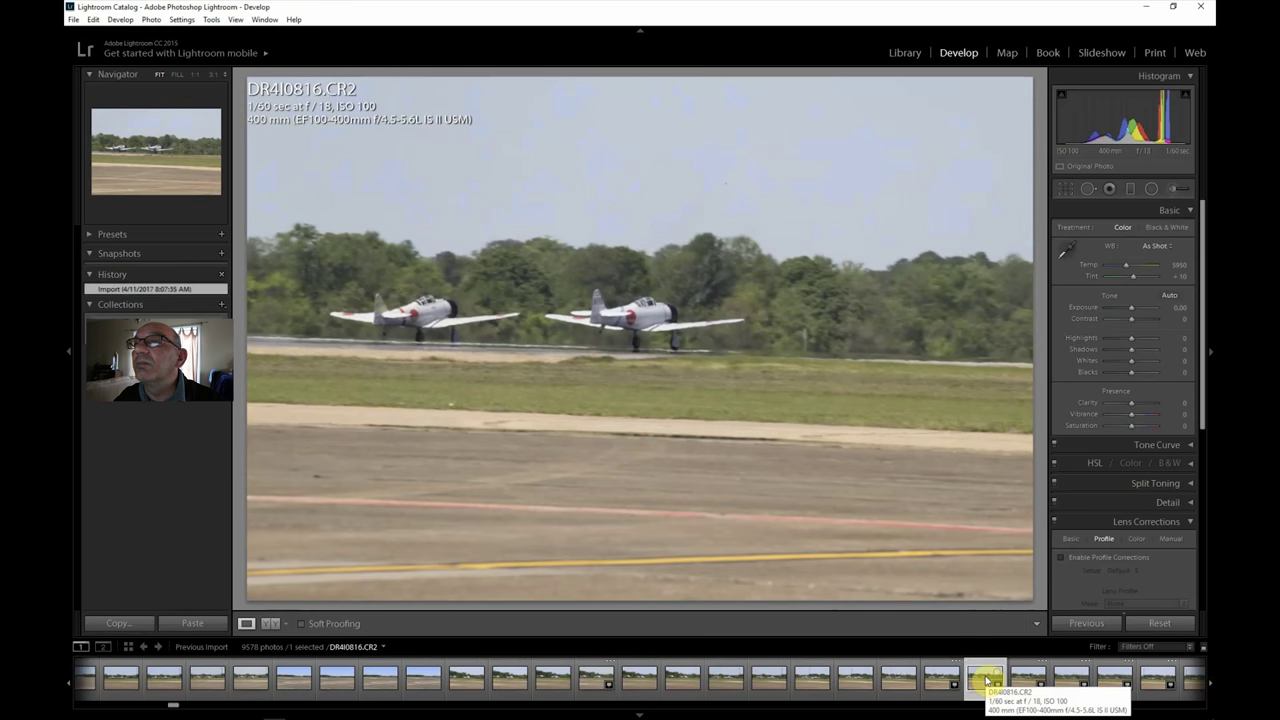
click(1210, 684)
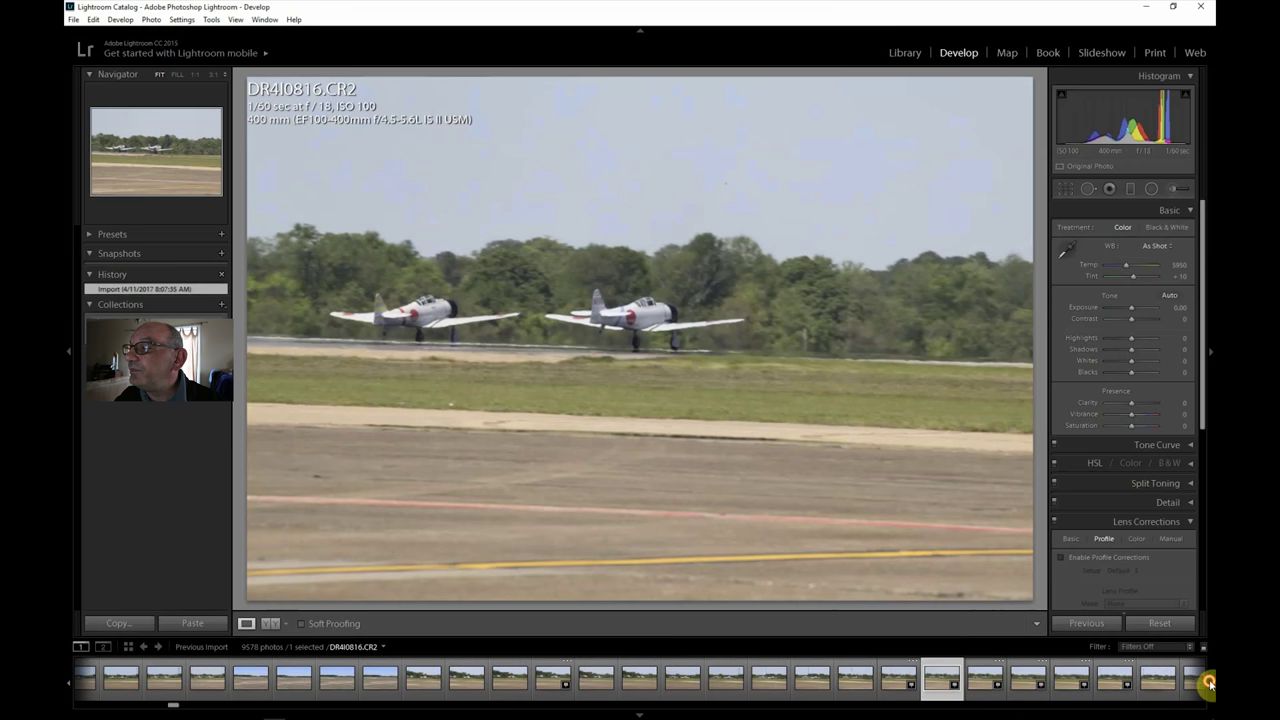
drag(1210, 684, 1210, 684)
click(982, 678)
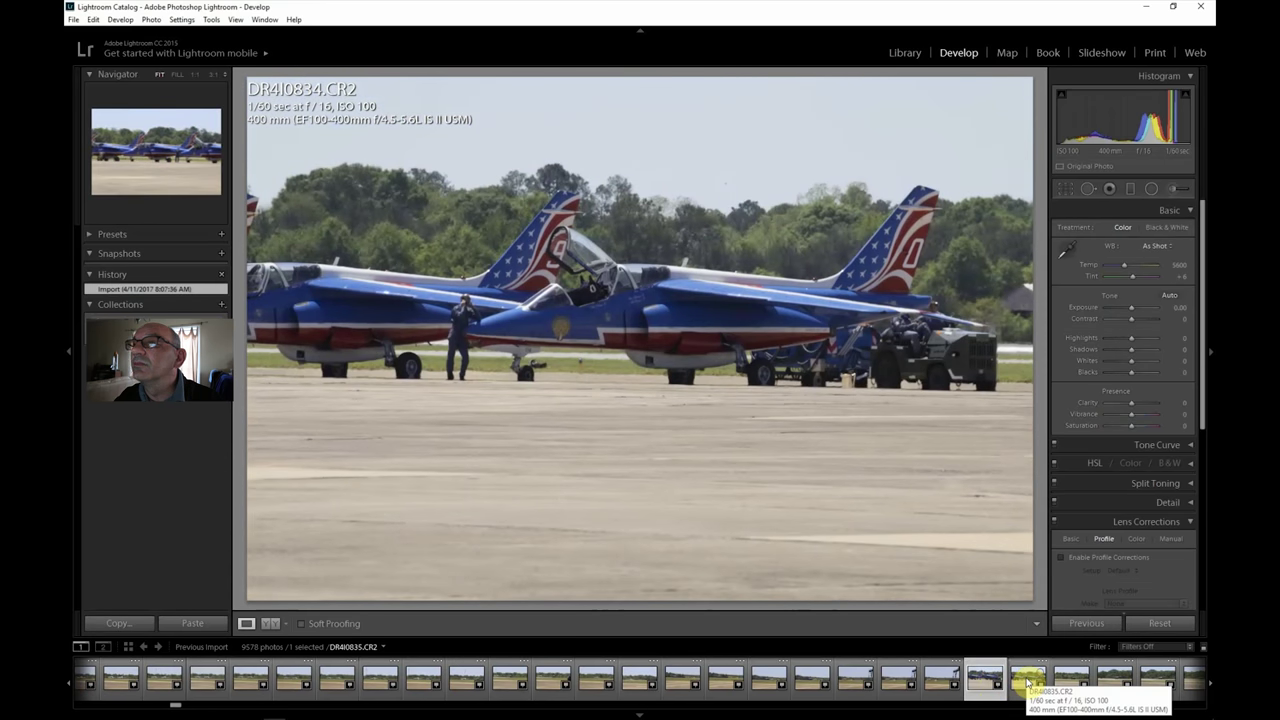
click(1027, 680)
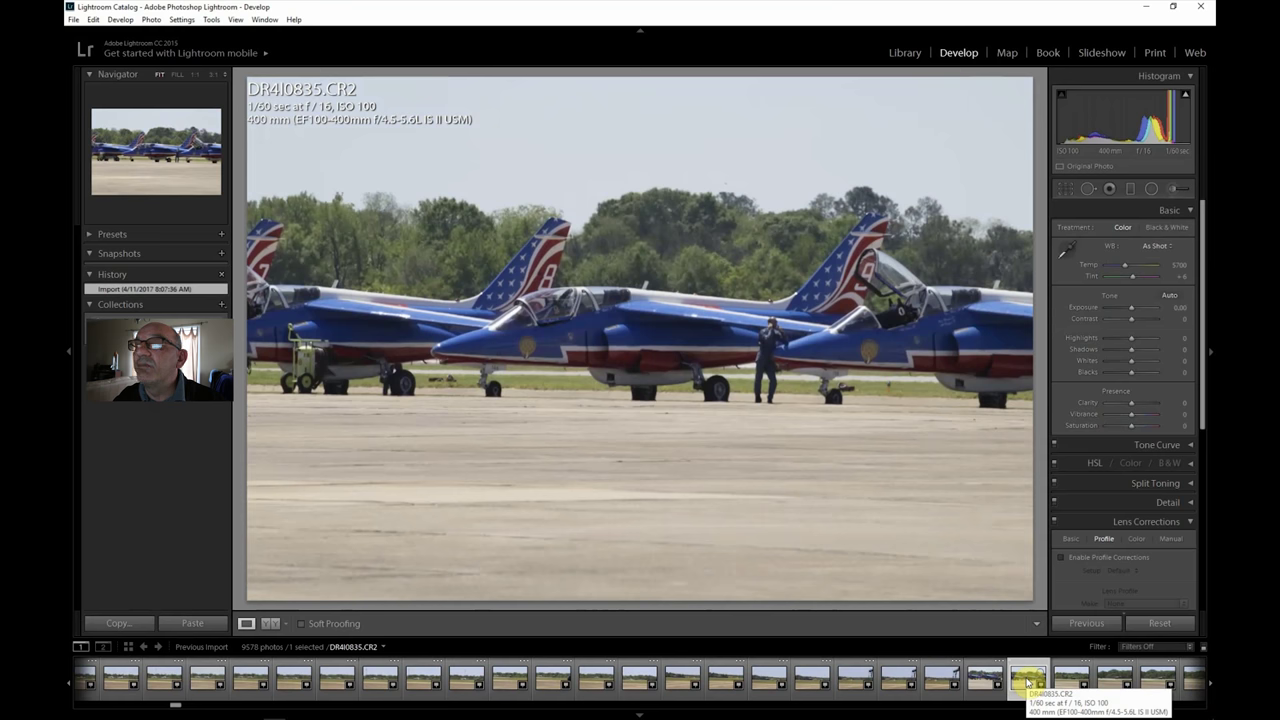
Step: View DR4I0840 and DR4I0841, check the jet at 1:1, then show DR4I0842 whole
click(1210, 684)
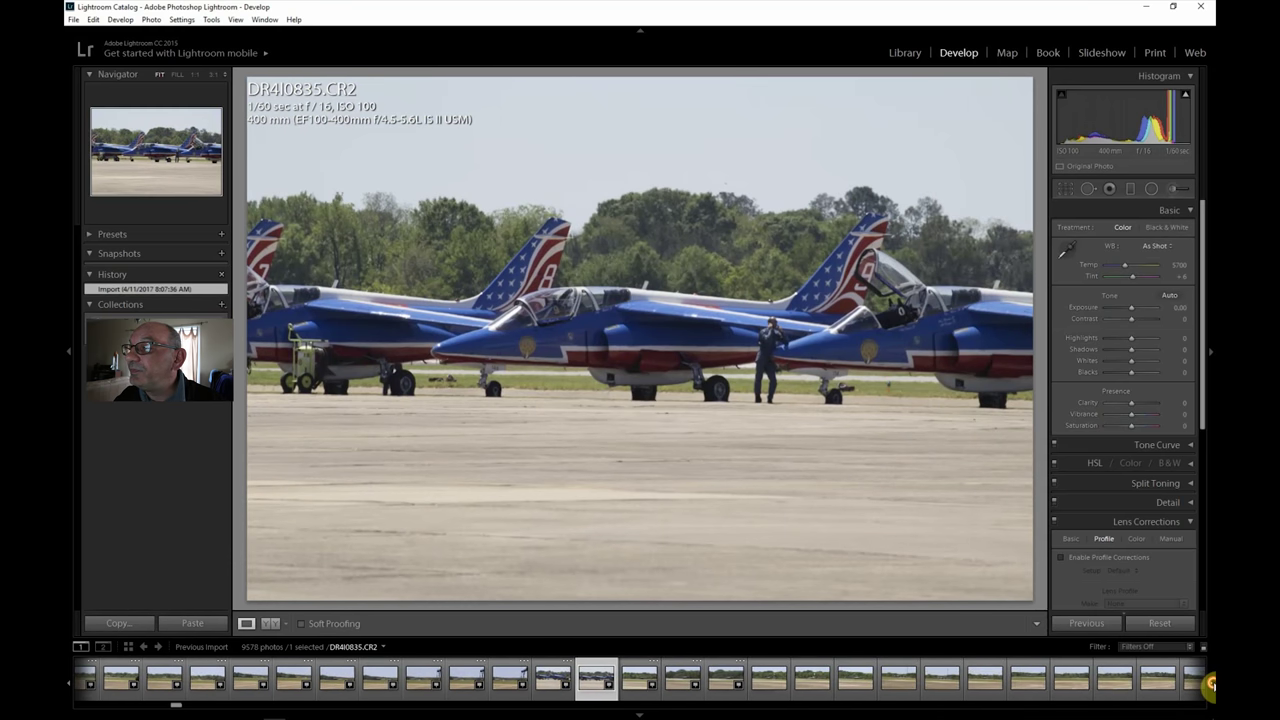
click(813, 684)
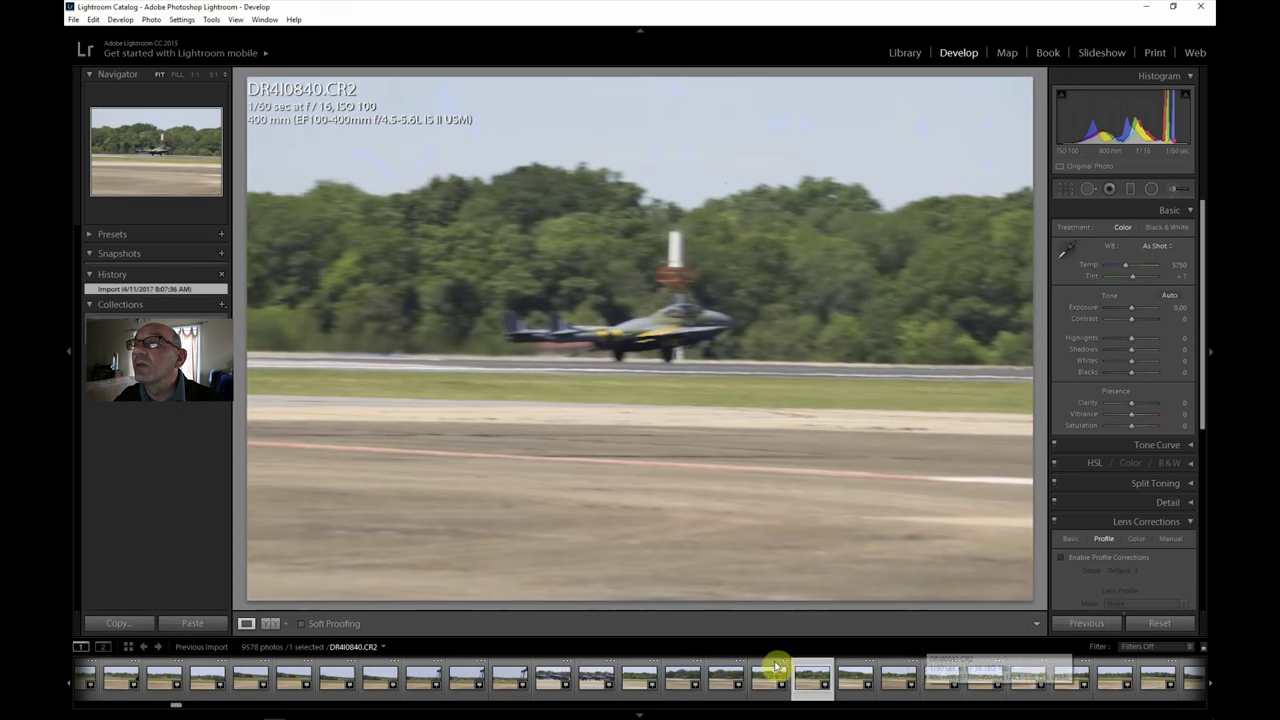
click(853, 681)
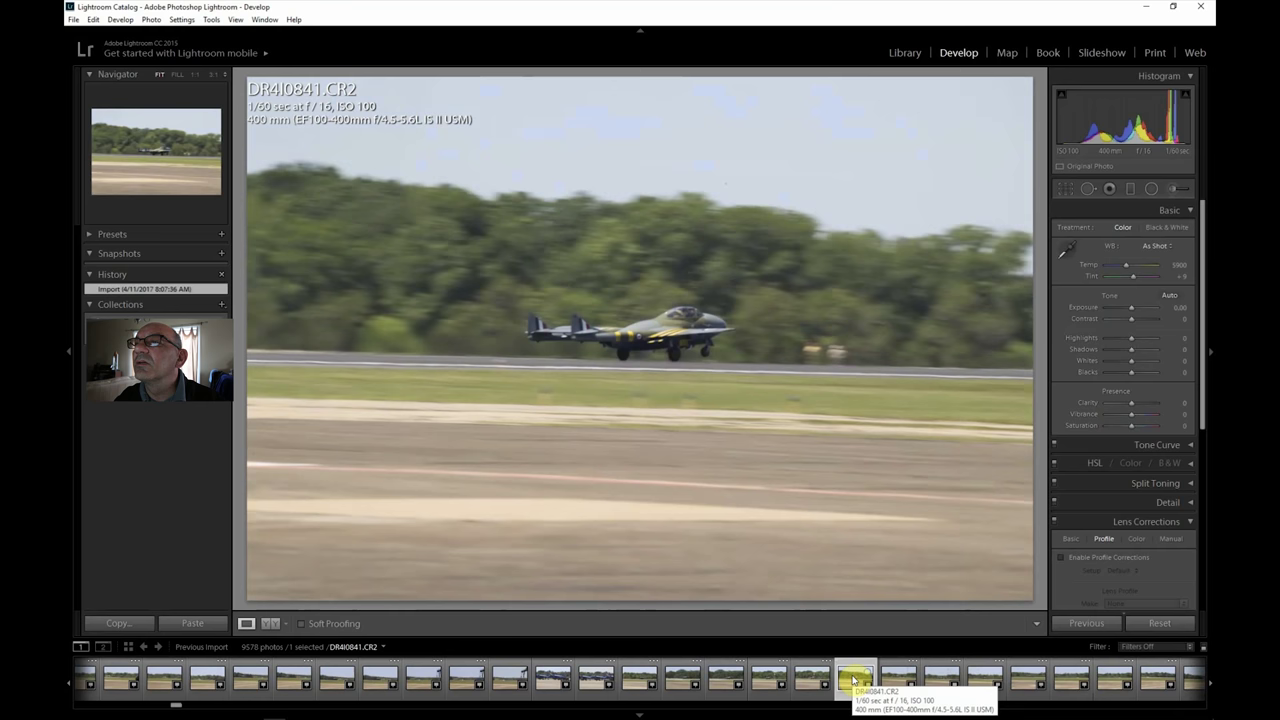
click(664, 344)
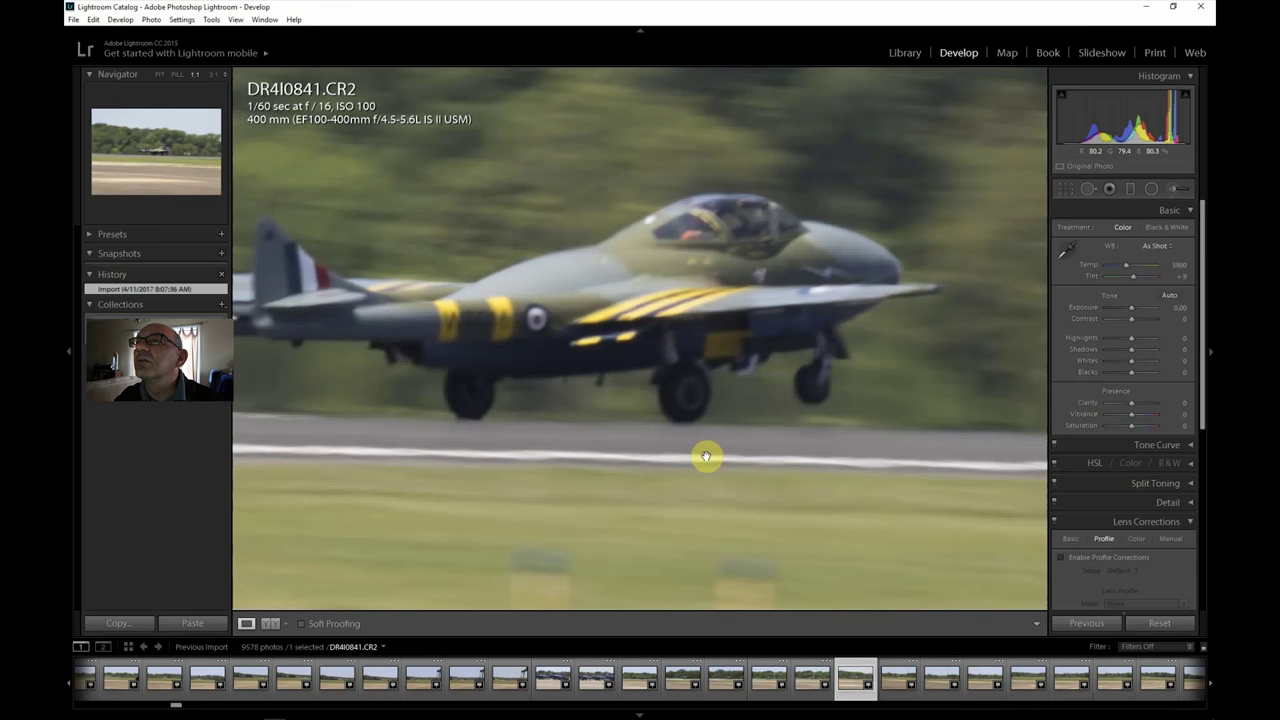
click(899, 680)
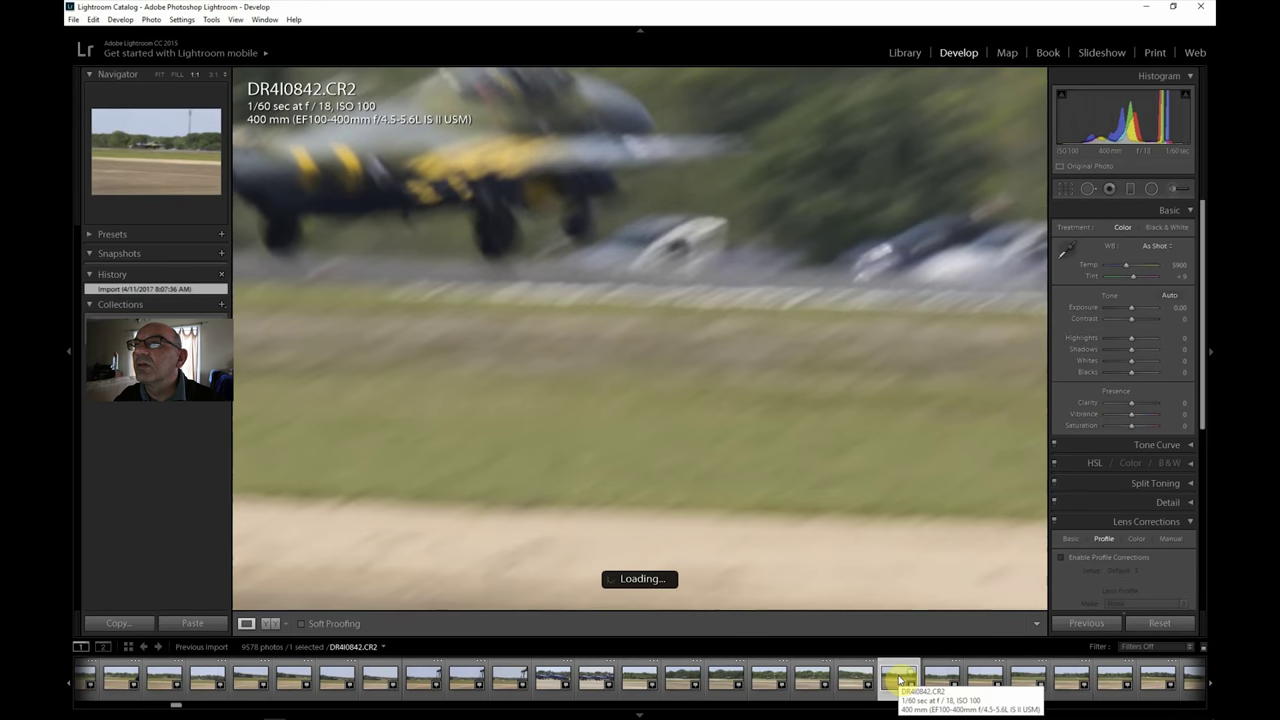
click(160, 75)
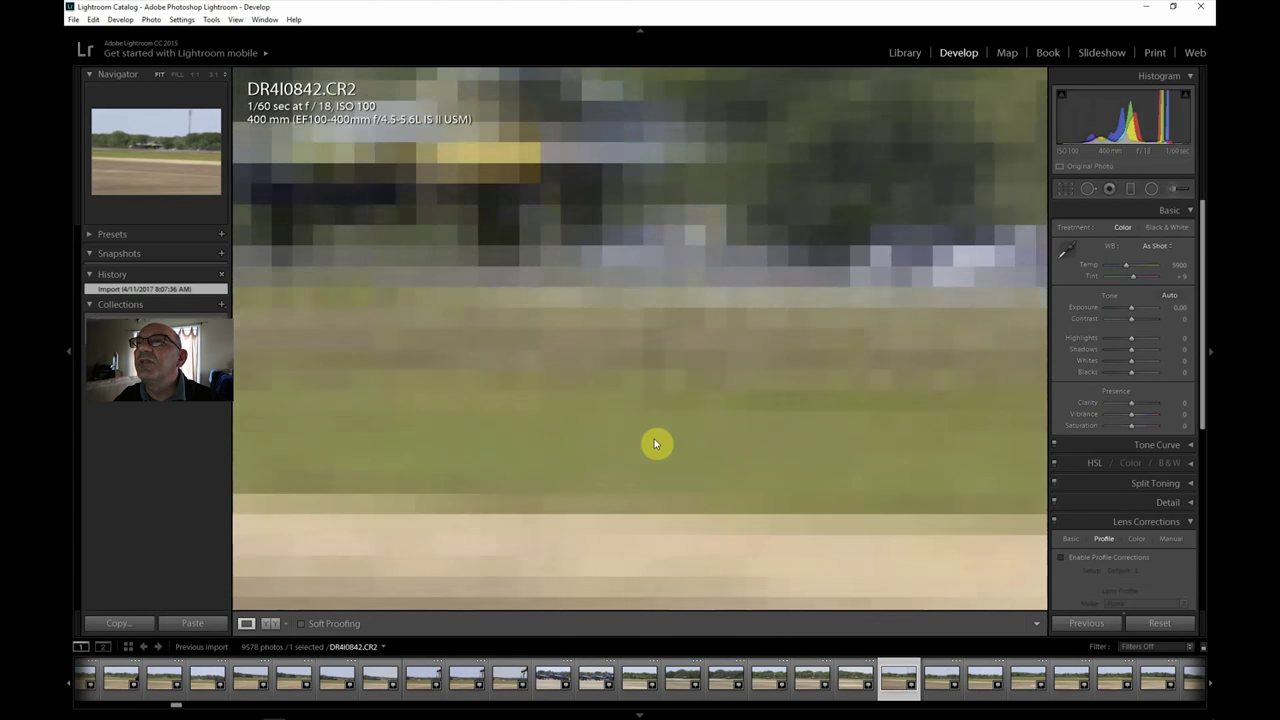
Step: Step through DR4I0844 and DR4I0847 to DR4I0852 and zoom in on the plane
click(984, 682)
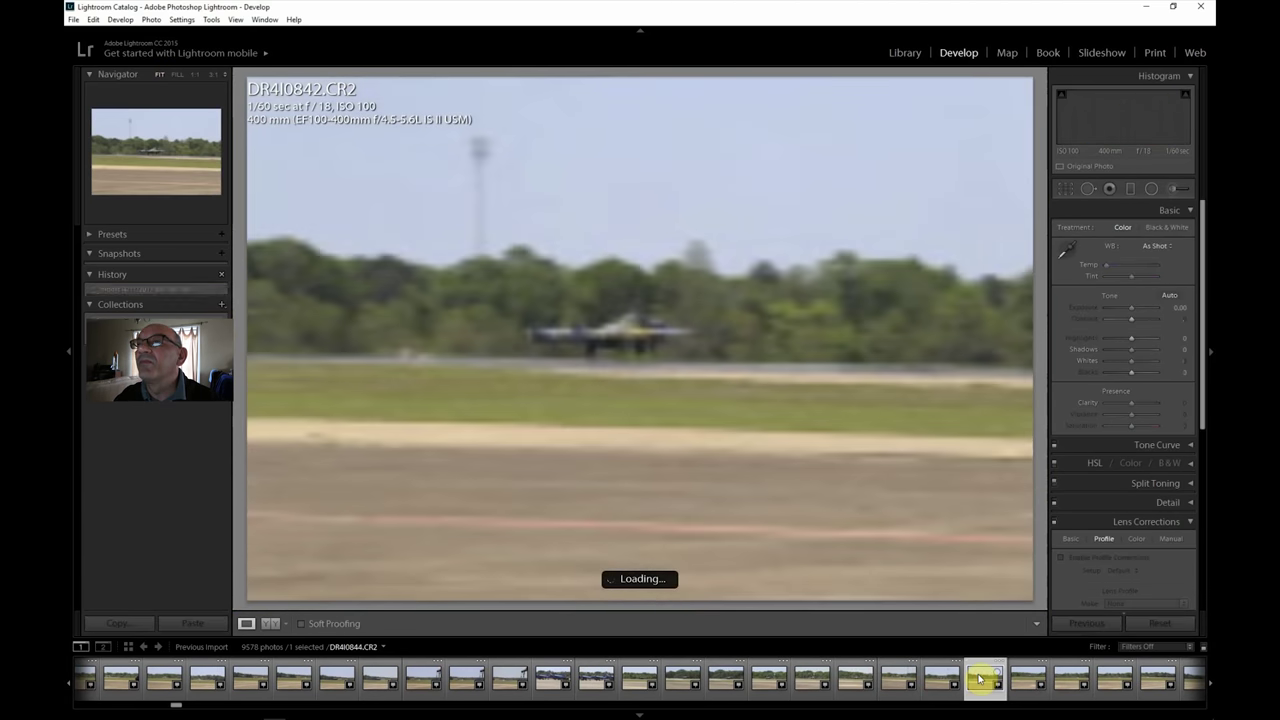
click(1113, 684)
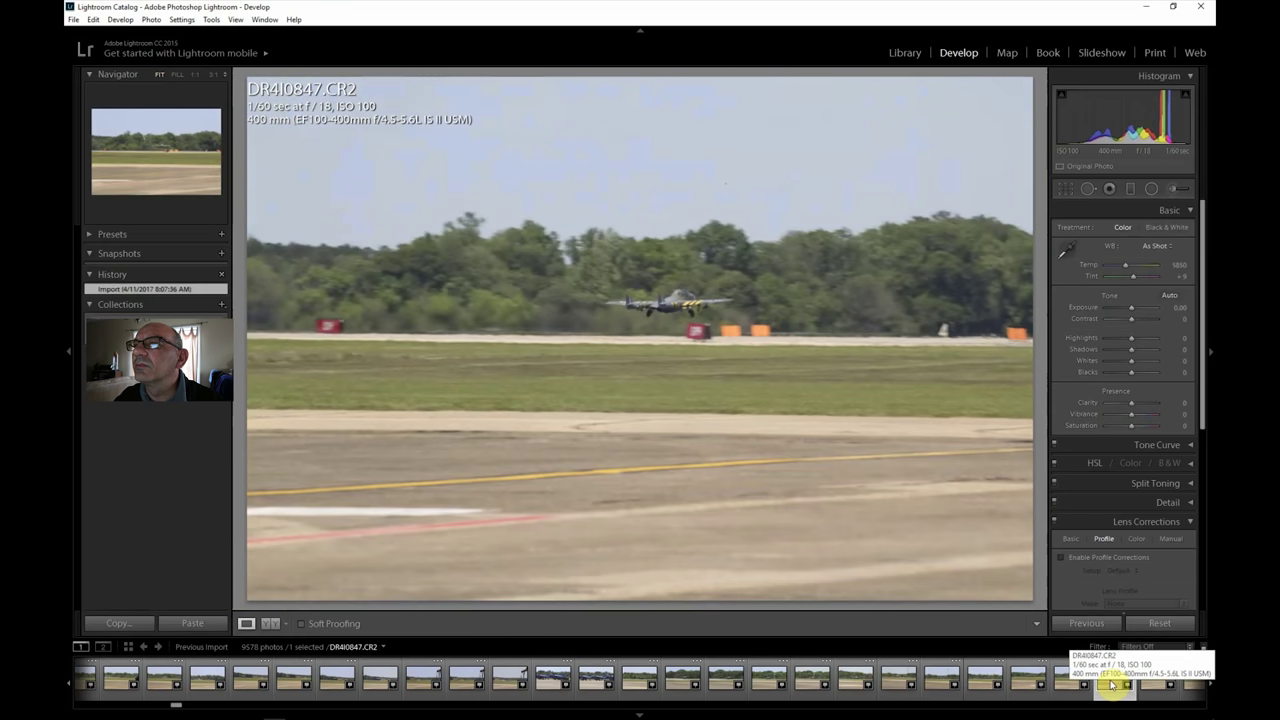
scroll(1136, 680, down, 2)
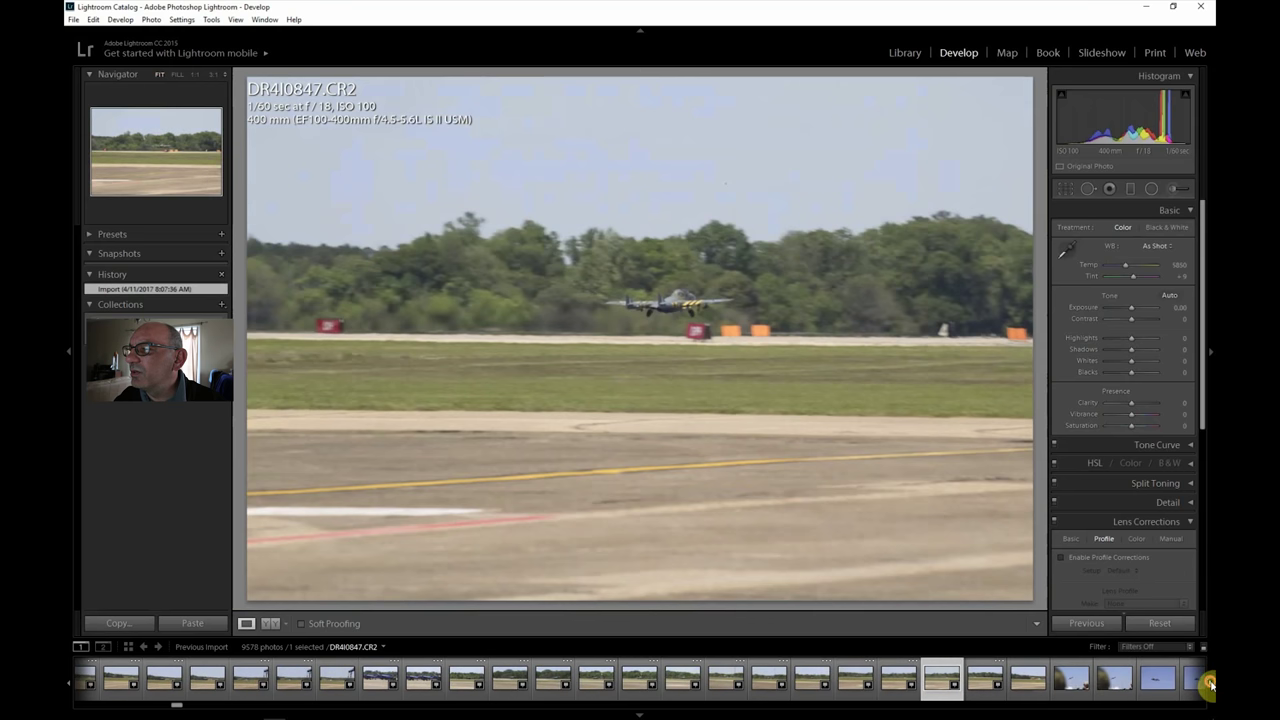
click(1113, 683)
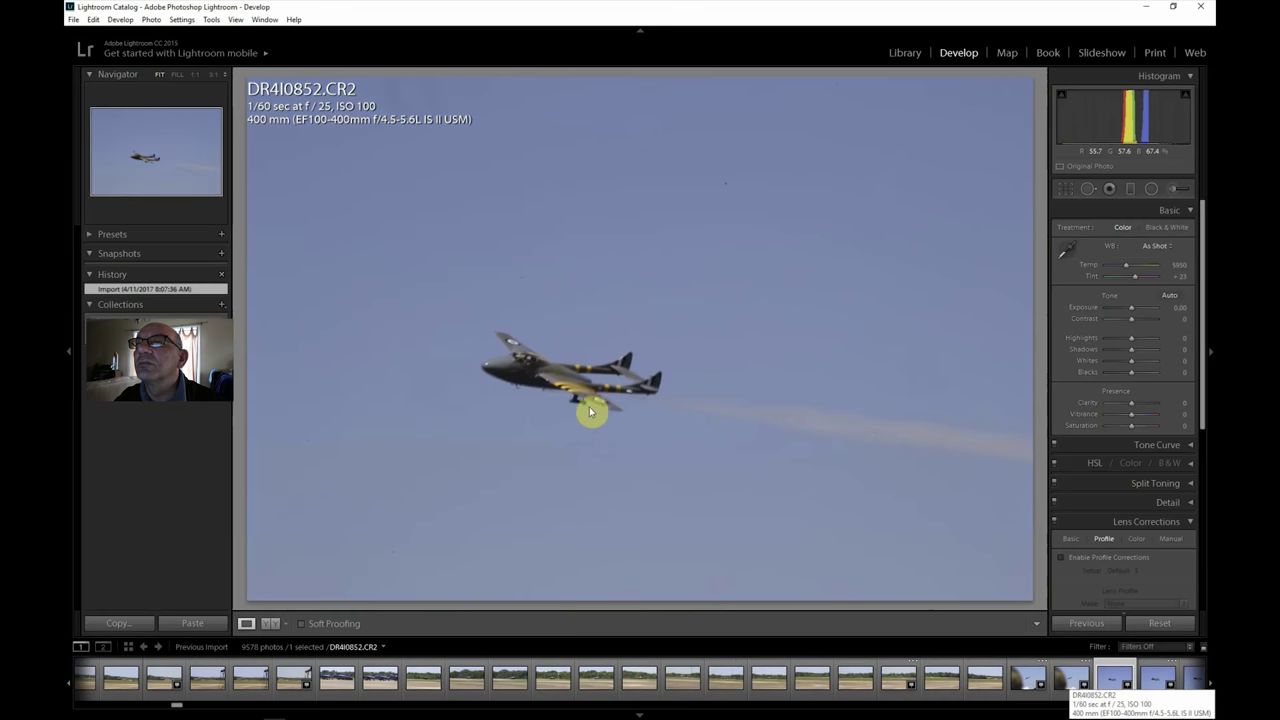
click(565, 381)
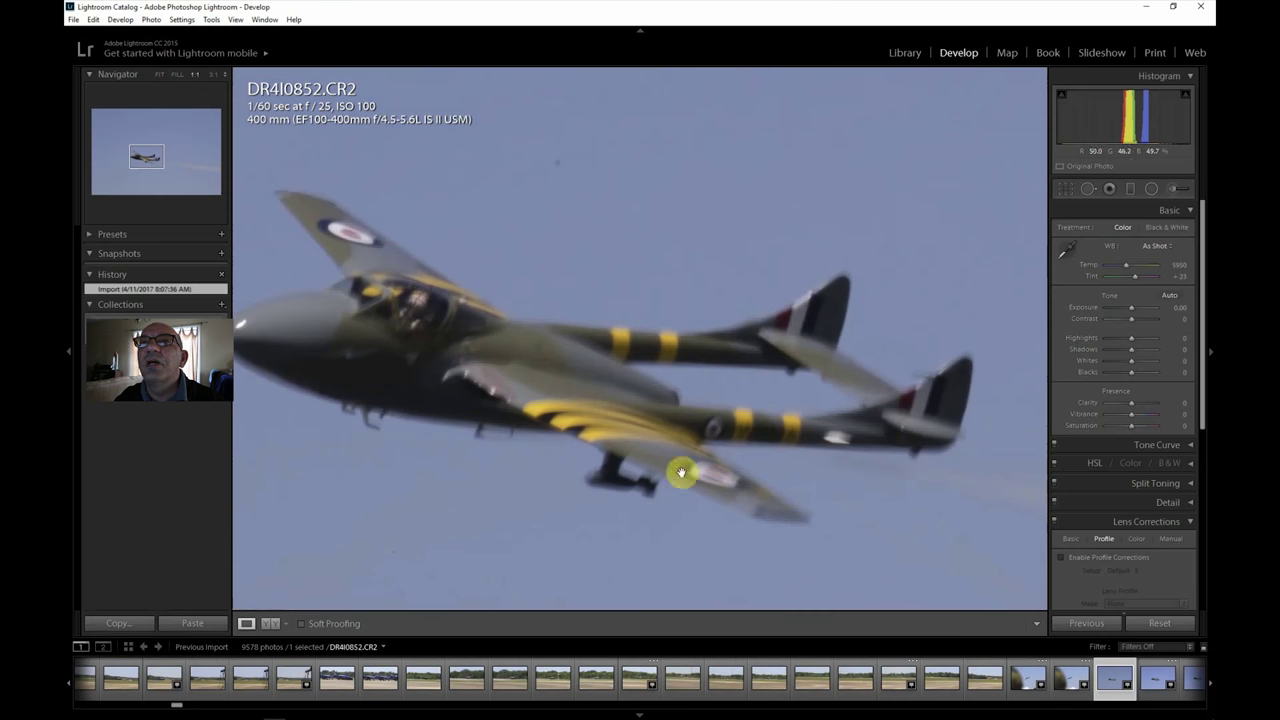
Step: Move to DR4I0853 at Fit, then view DR4I0856, DR4I0857 and DR4I0858
click(1157, 680)
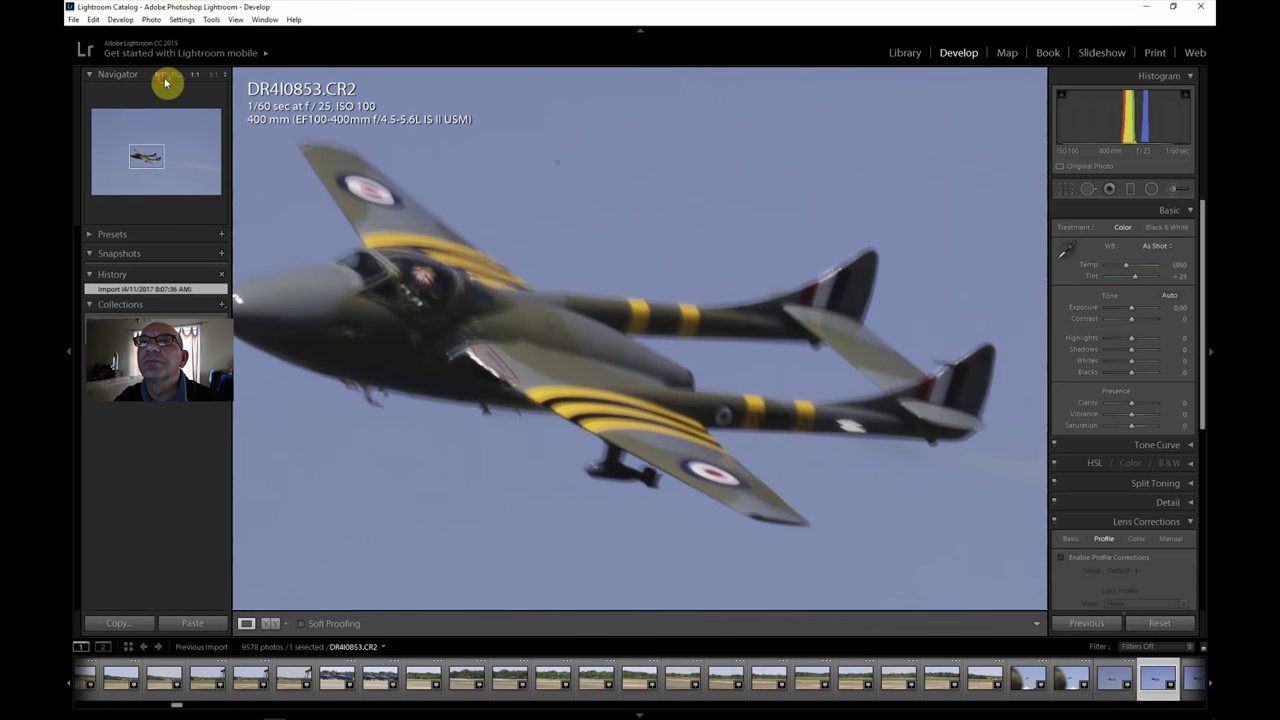
click(162, 75)
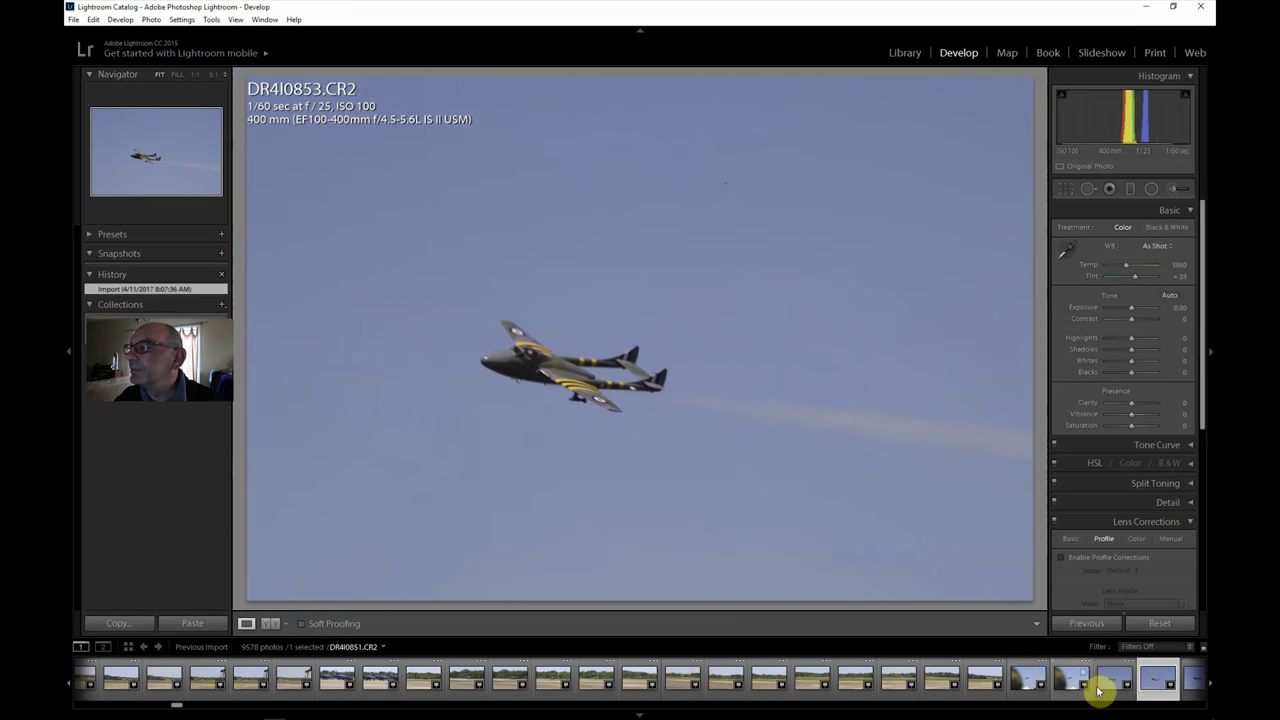
click(1210, 686)
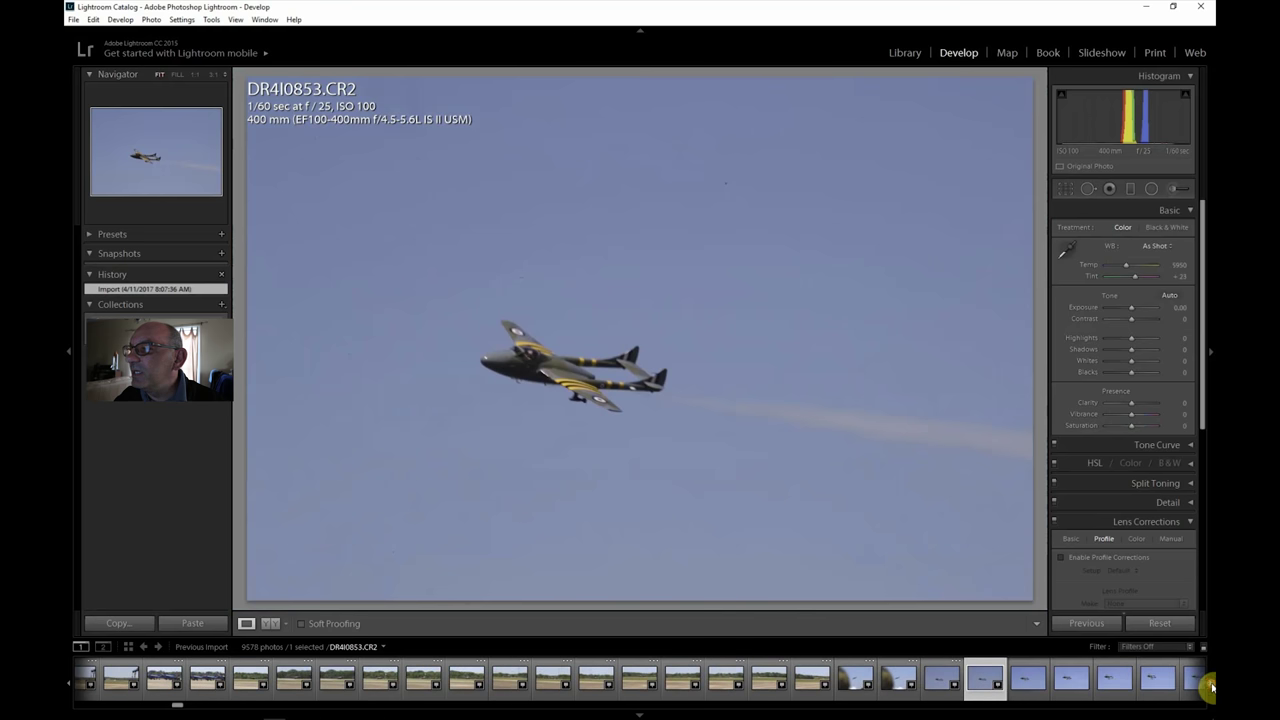
click(1109, 678)
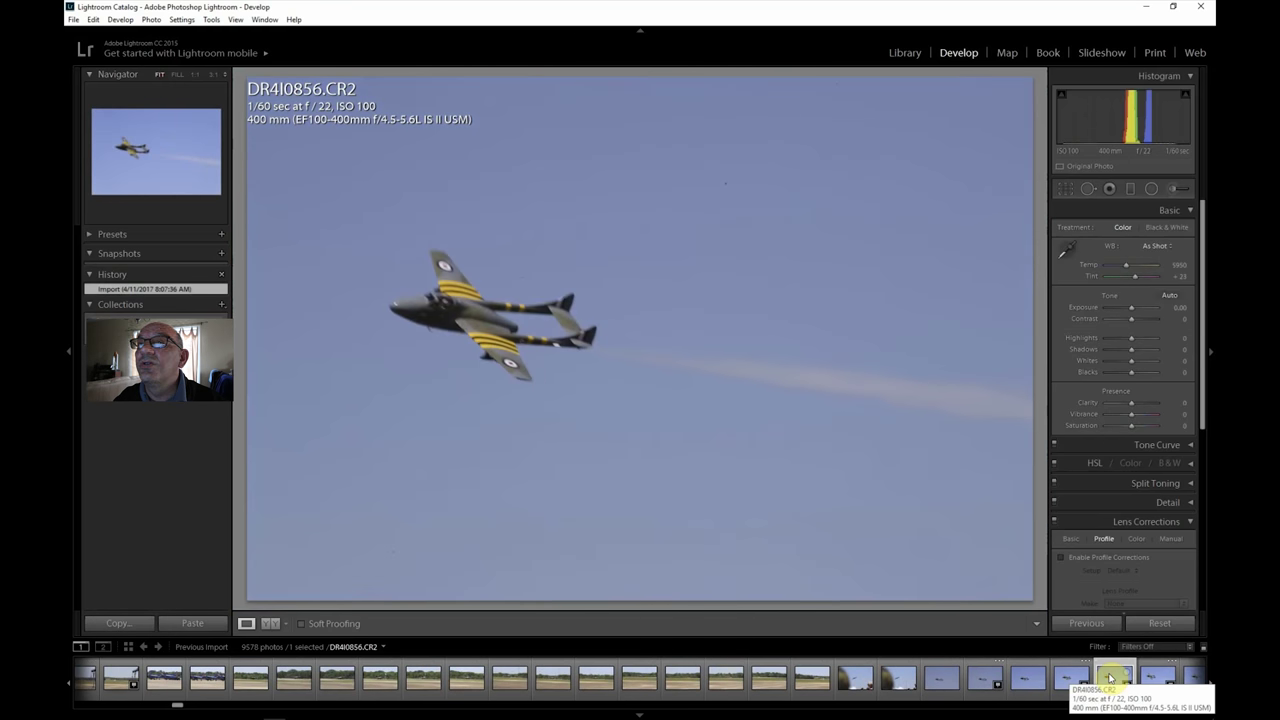
click(1151, 677)
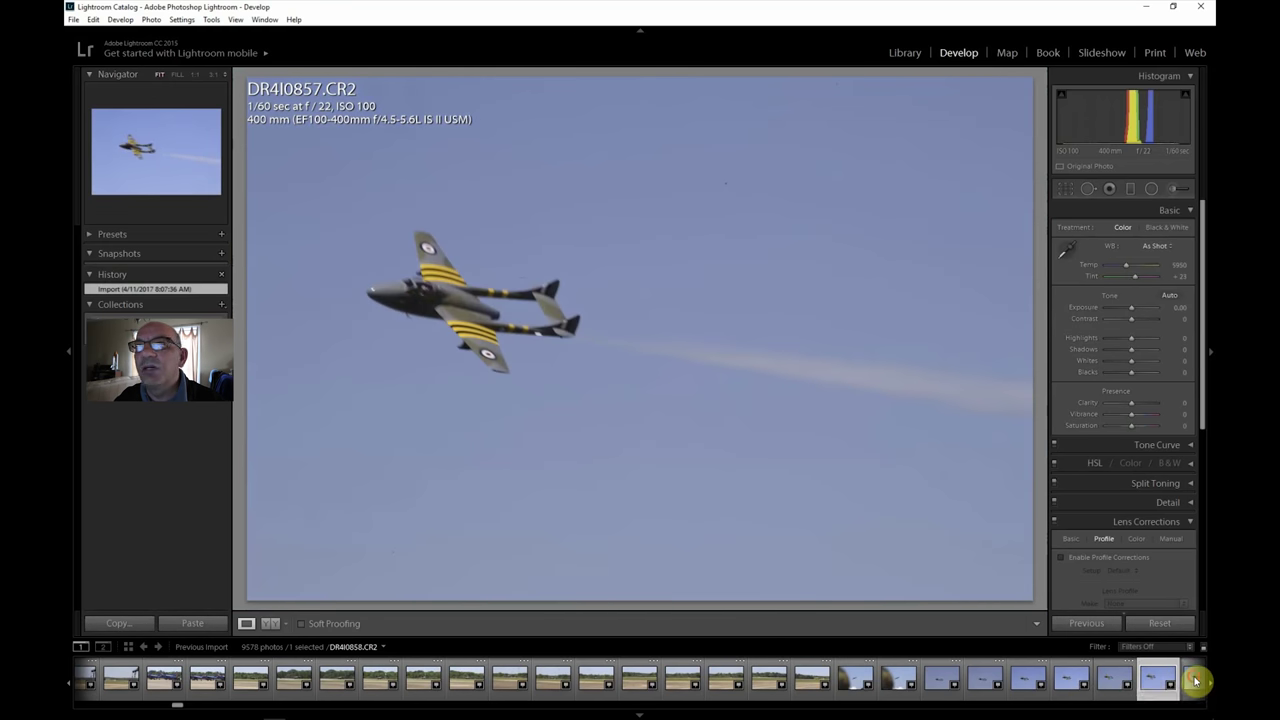
click(1196, 681)
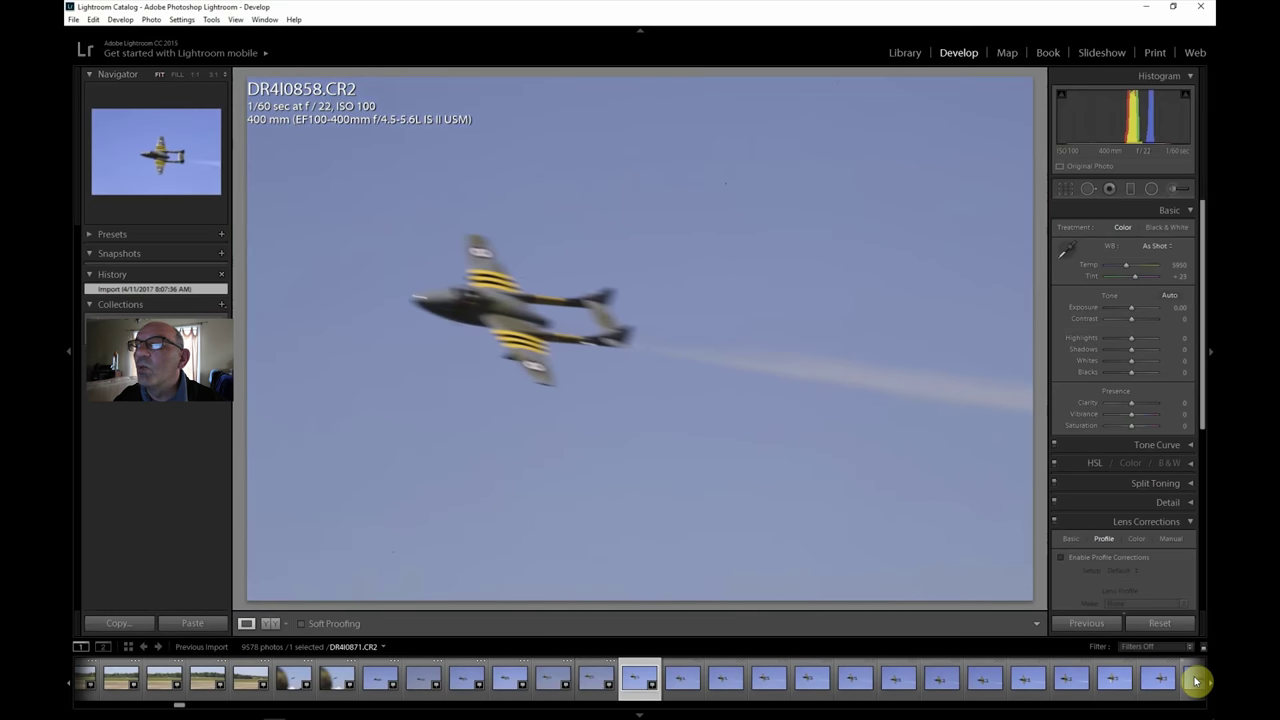
Step: Step through DR4I0861, 0863, 0866, 0869, 0870, 0871, 0873 and 0874 to DR4I0875
click(770, 680)
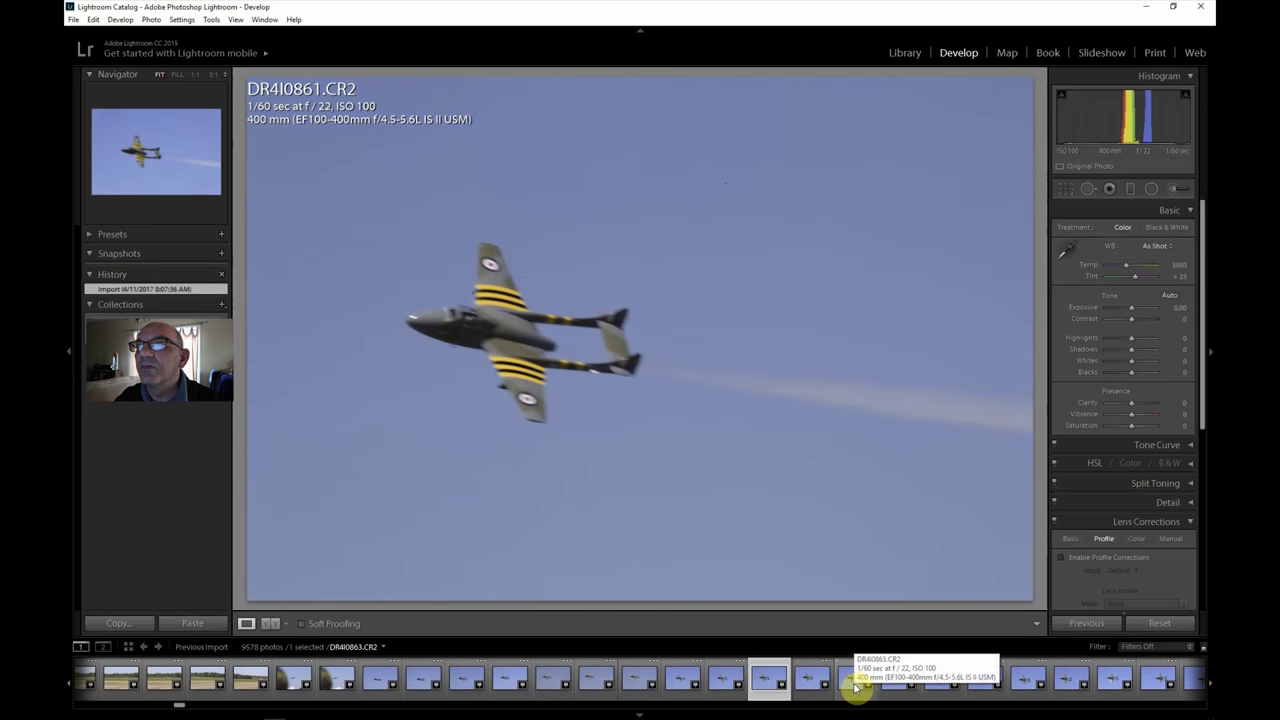
click(855, 684)
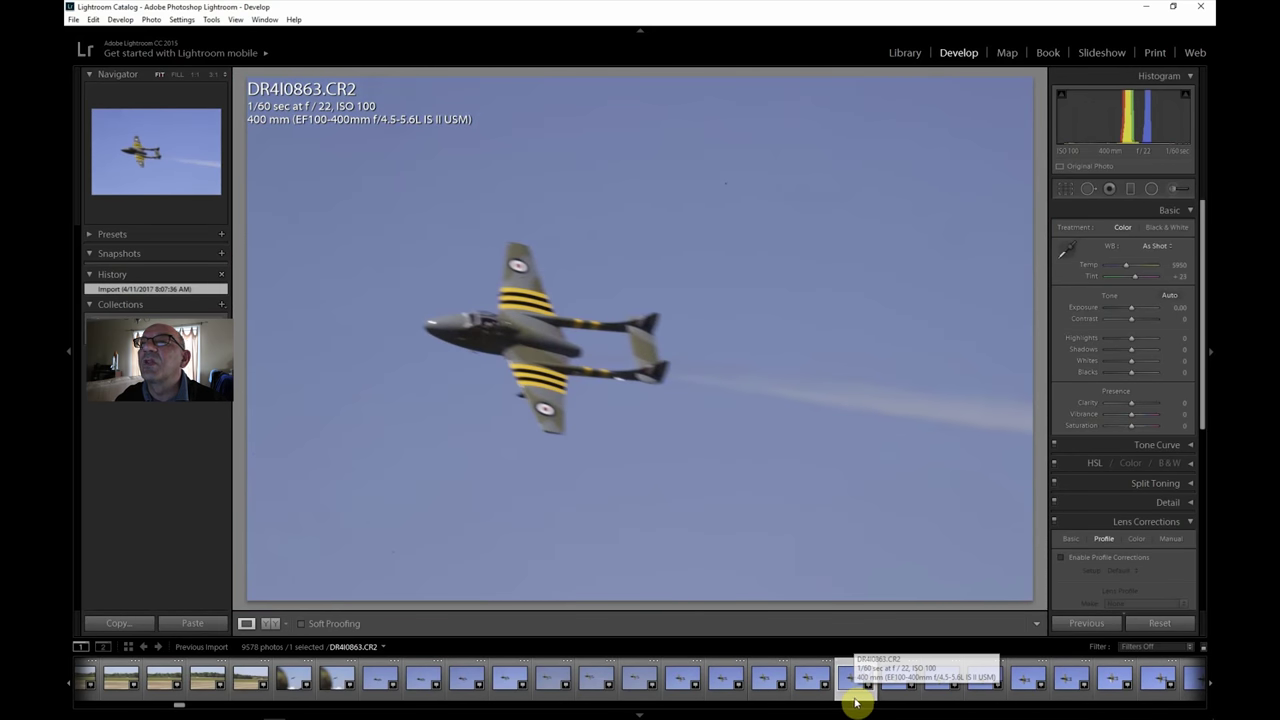
click(975, 680)
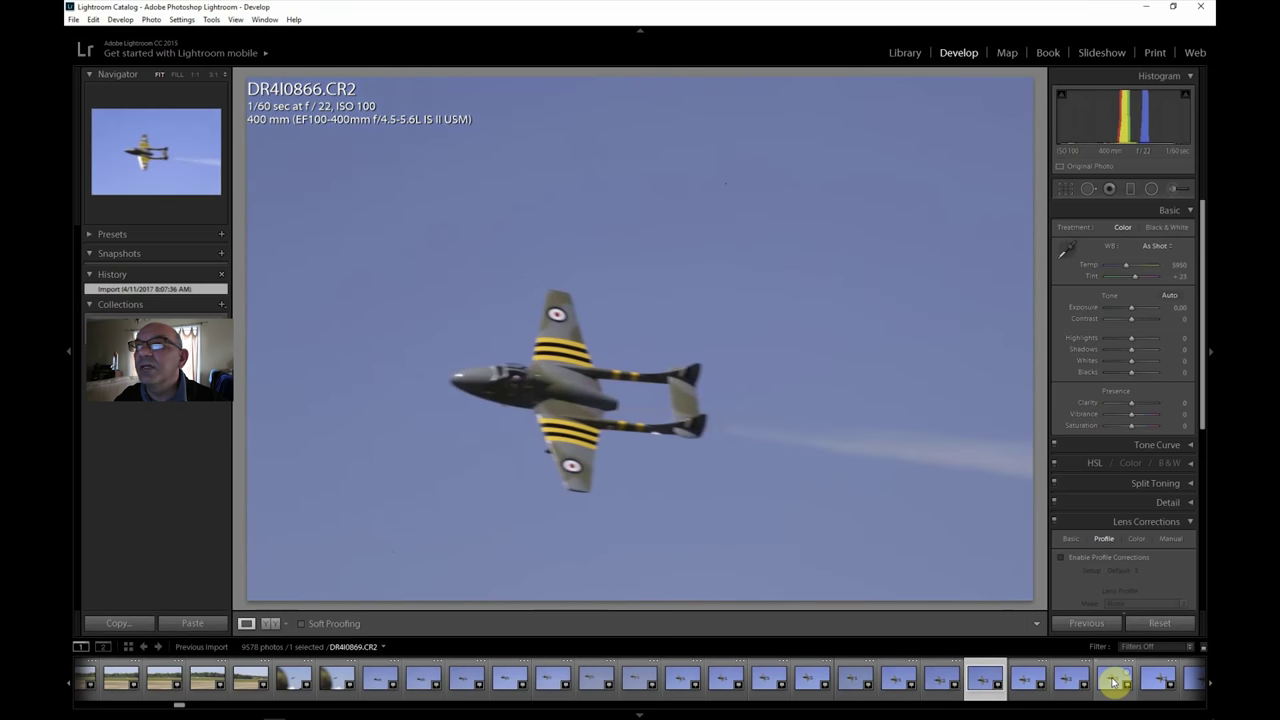
click(1114, 683)
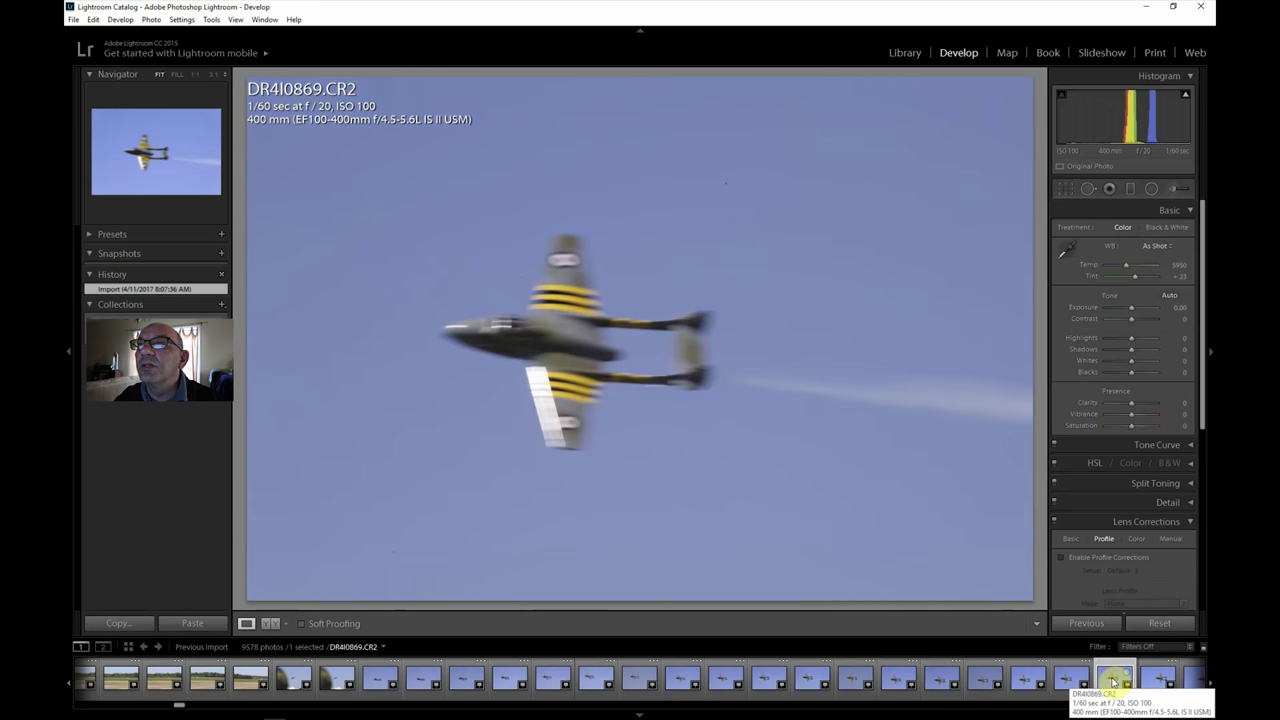
click(1155, 681)
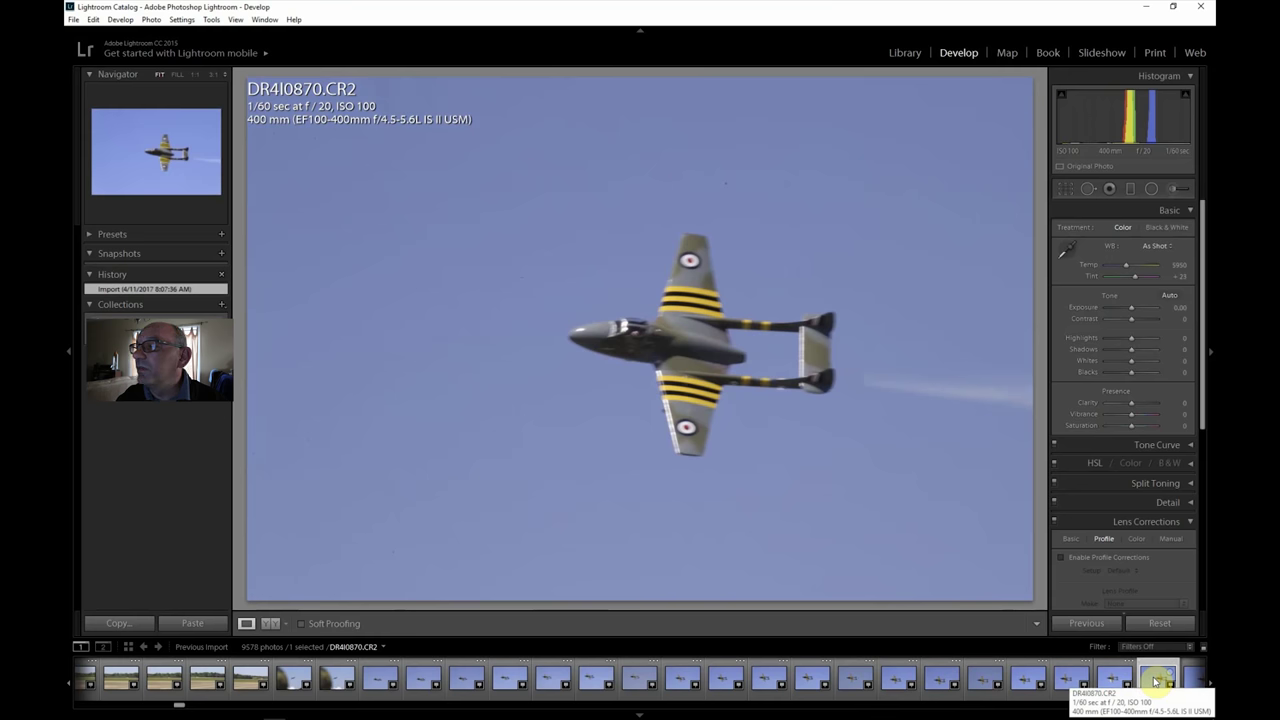
click(1190, 682)
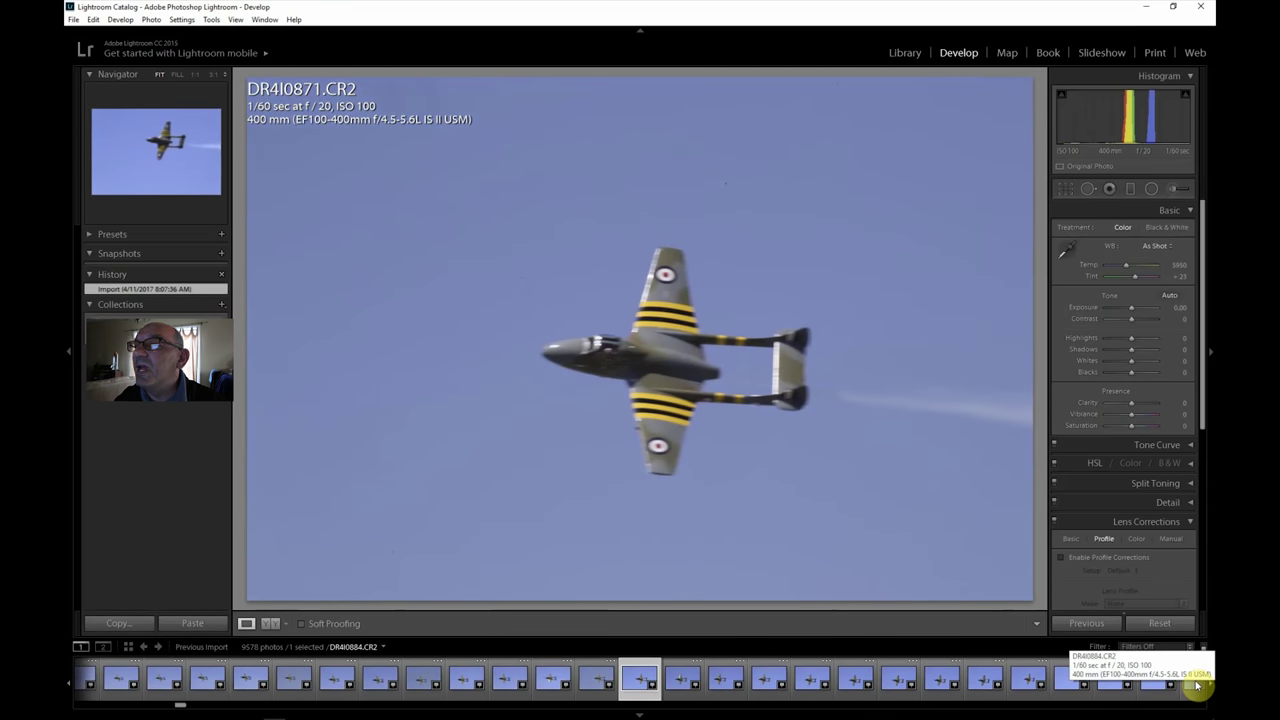
click(720, 683)
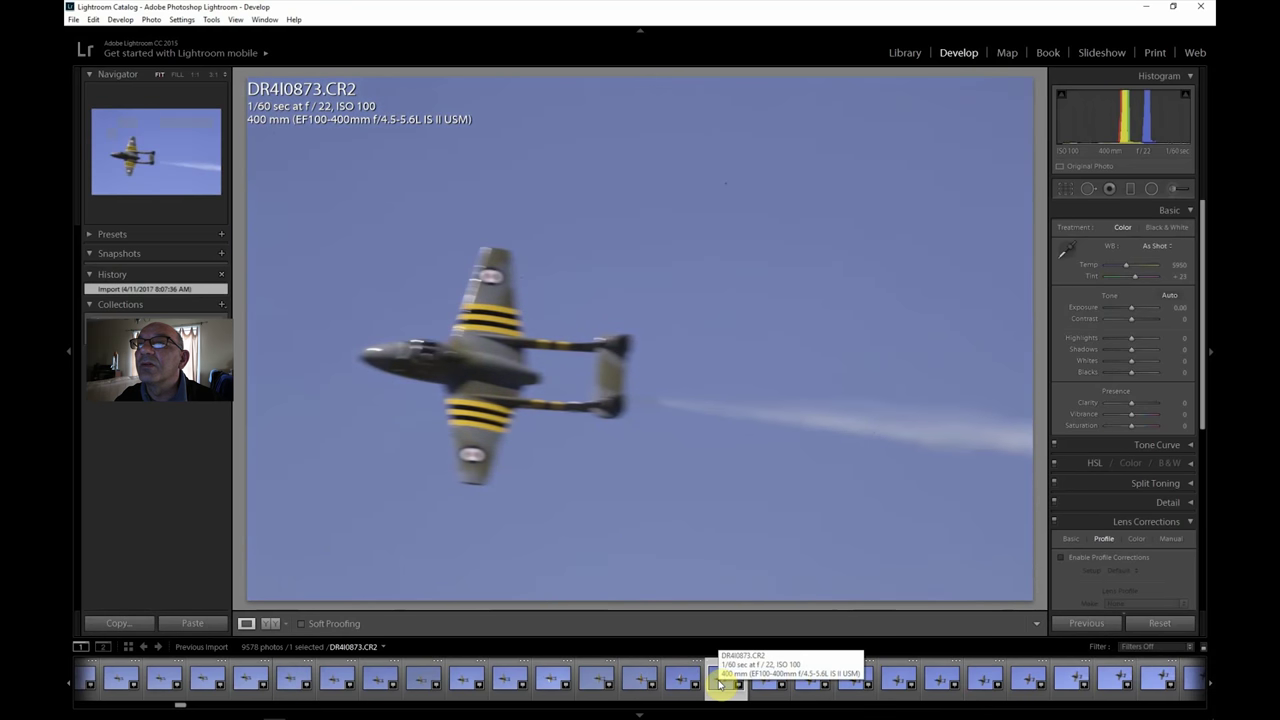
click(763, 680)
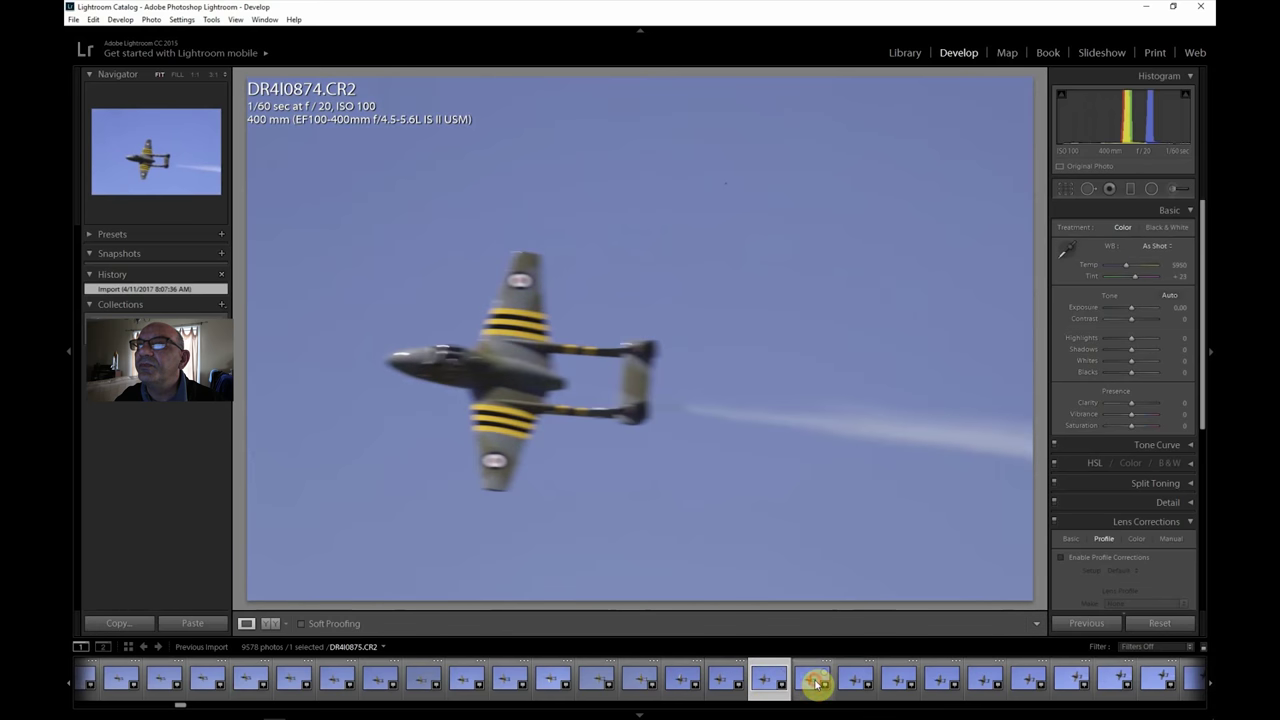
click(815, 683)
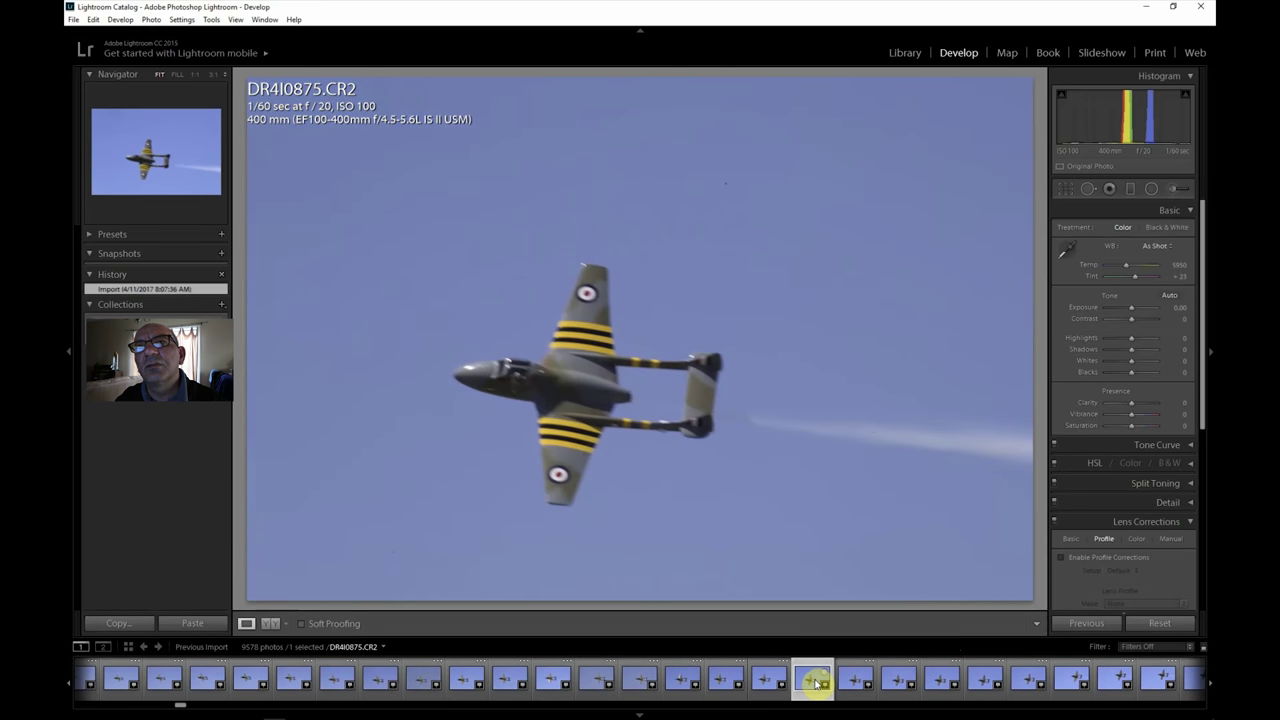
Step: Check focus on DR4I0877, DR4I0879 and DR4I0883 at 1:1, returning to Fit
click(898, 682)
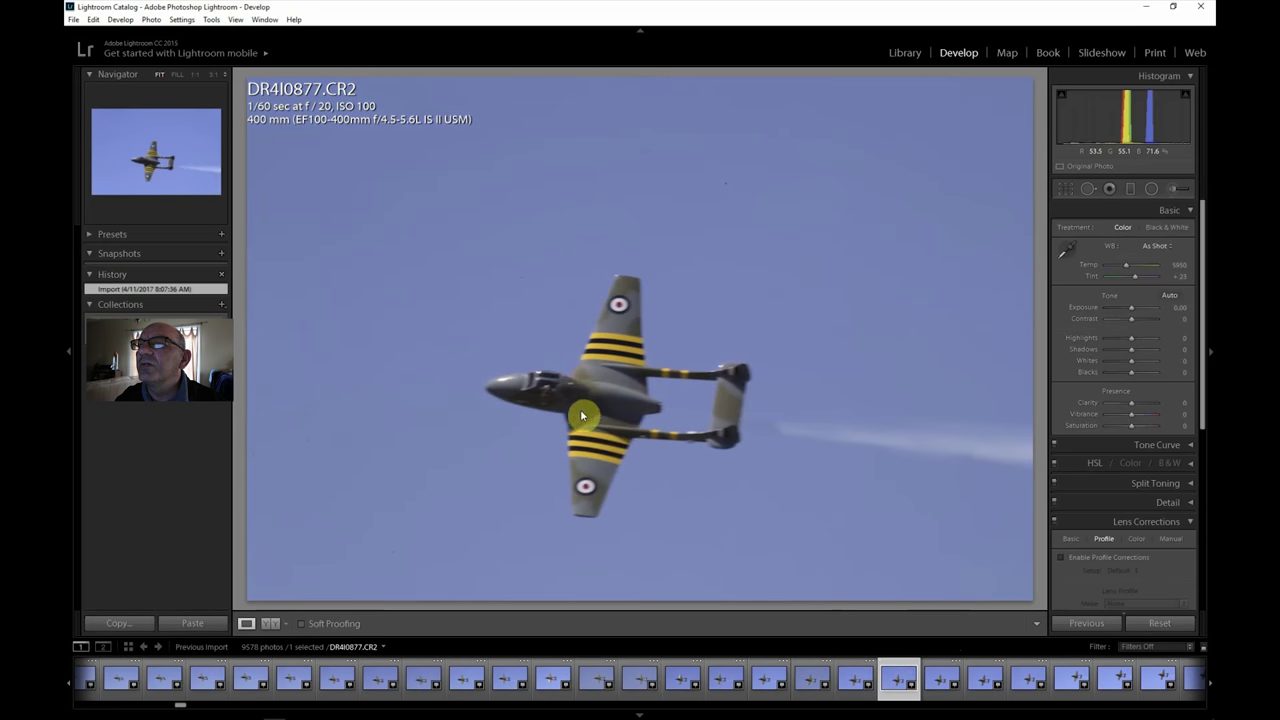
click(546, 380)
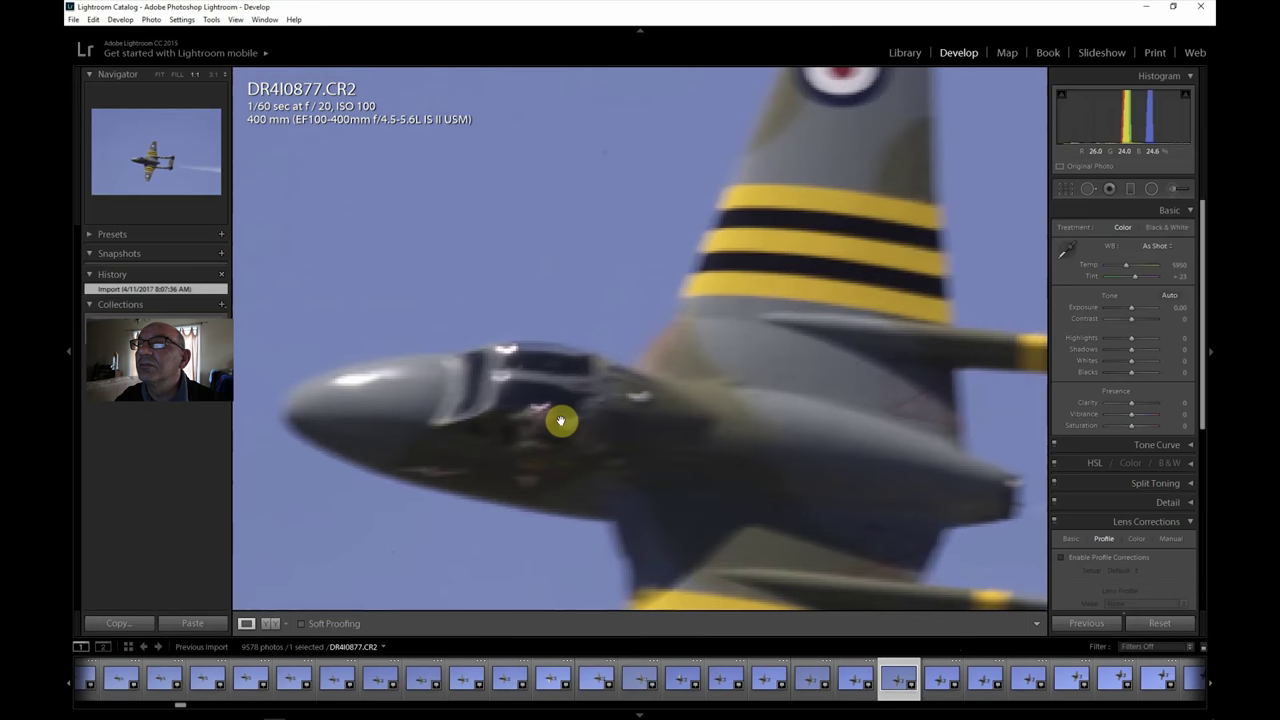
click(985, 680)
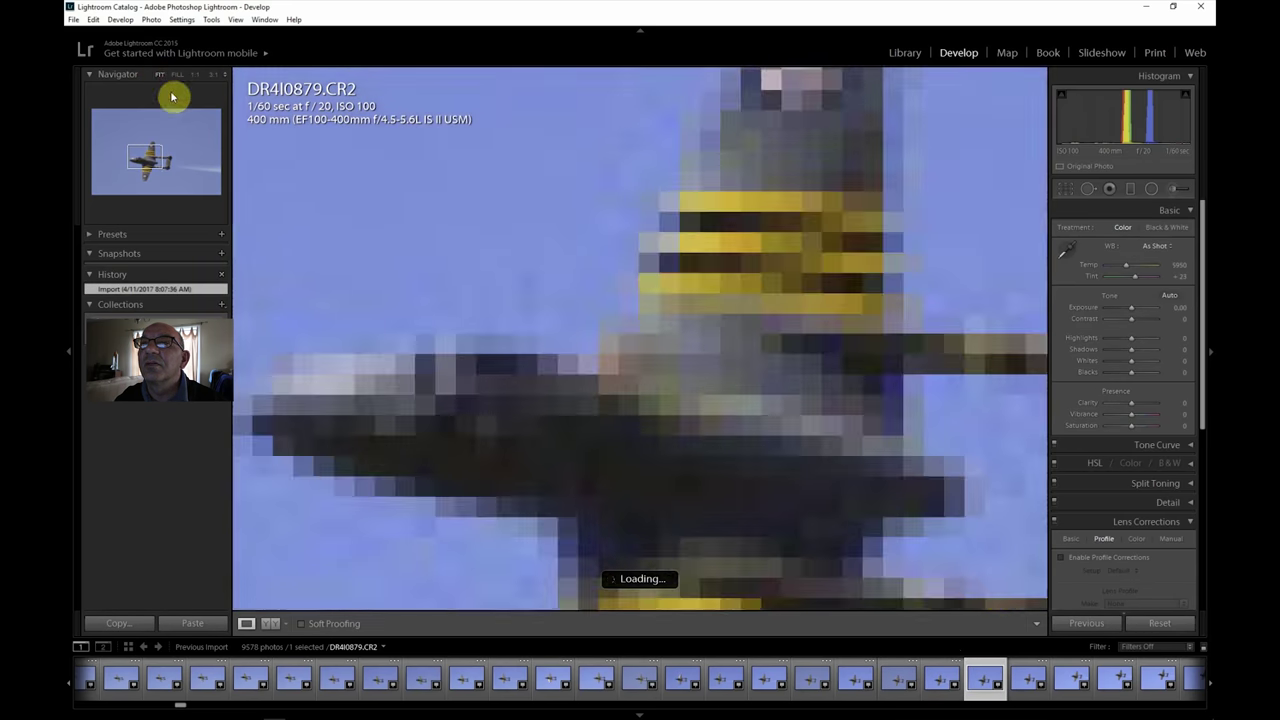
click(159, 74)
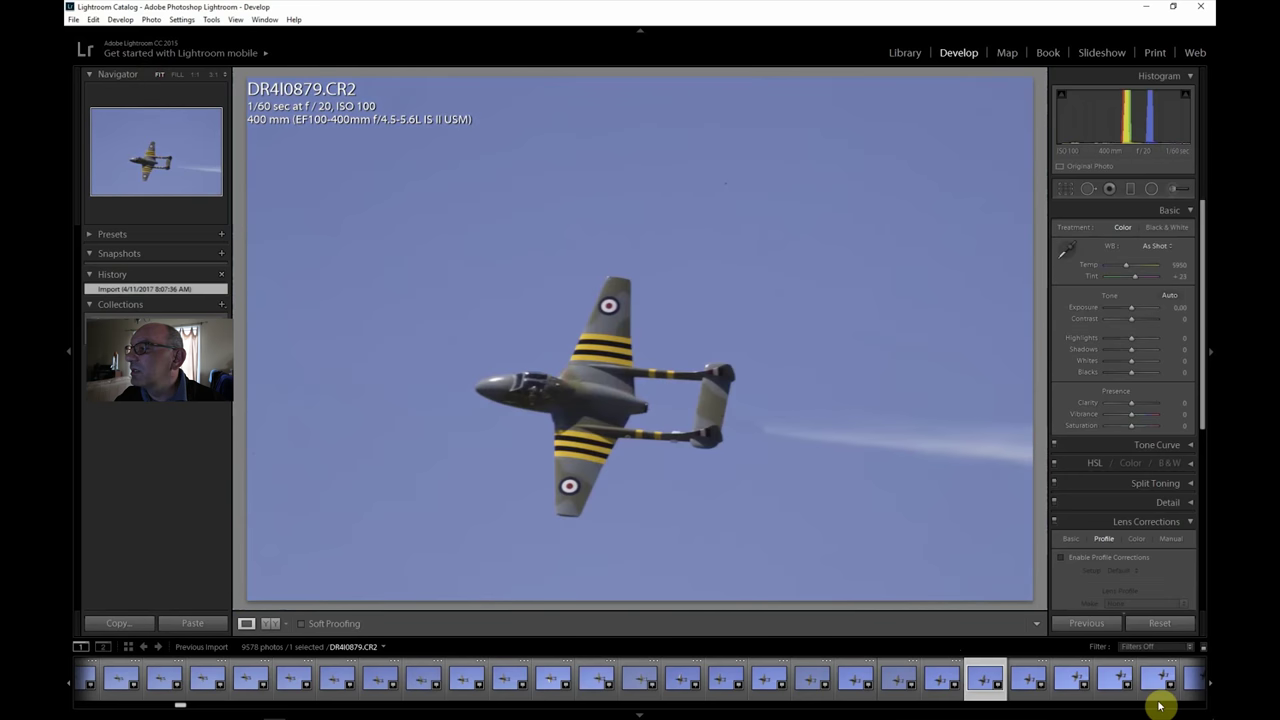
click(1160, 681)
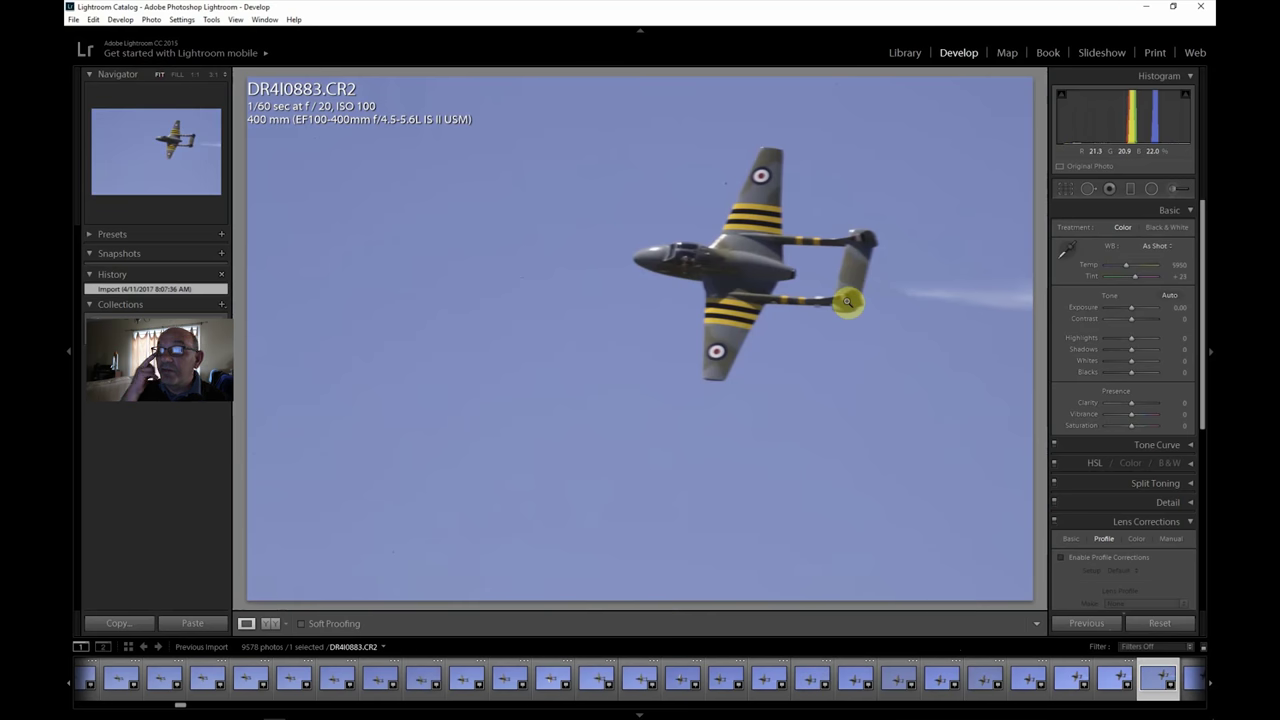
click(737, 318)
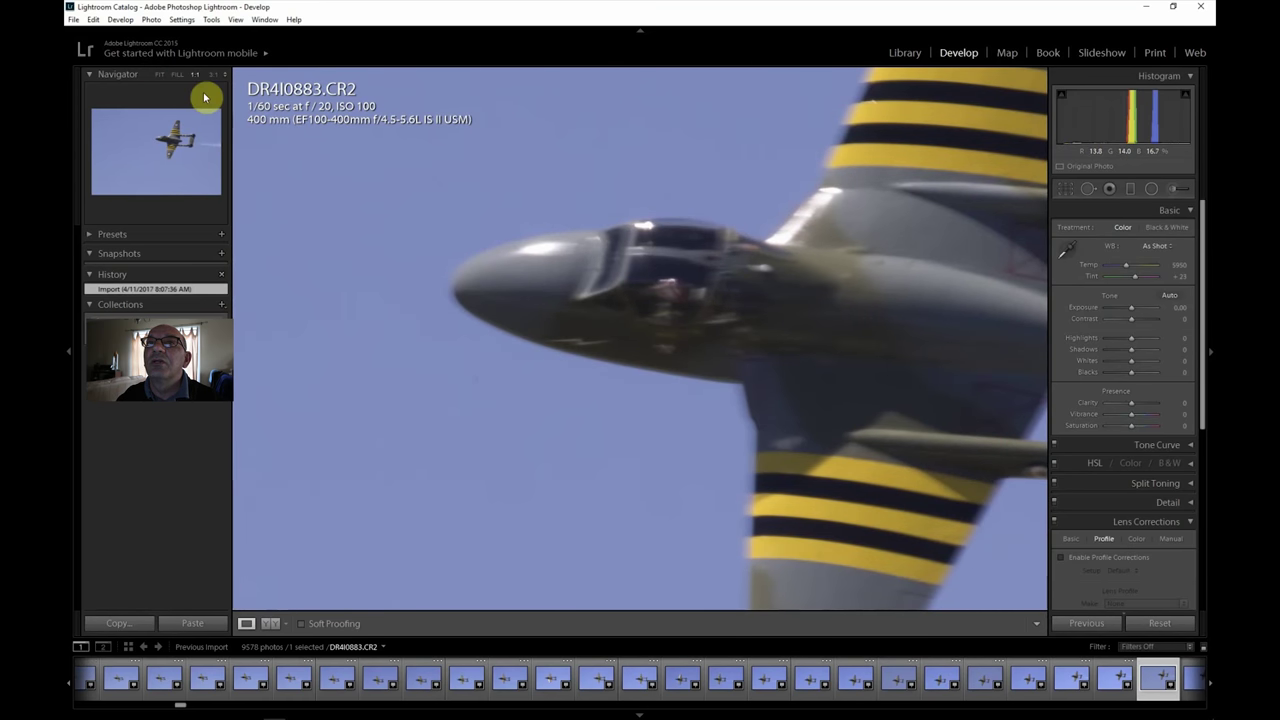
click(161, 75)
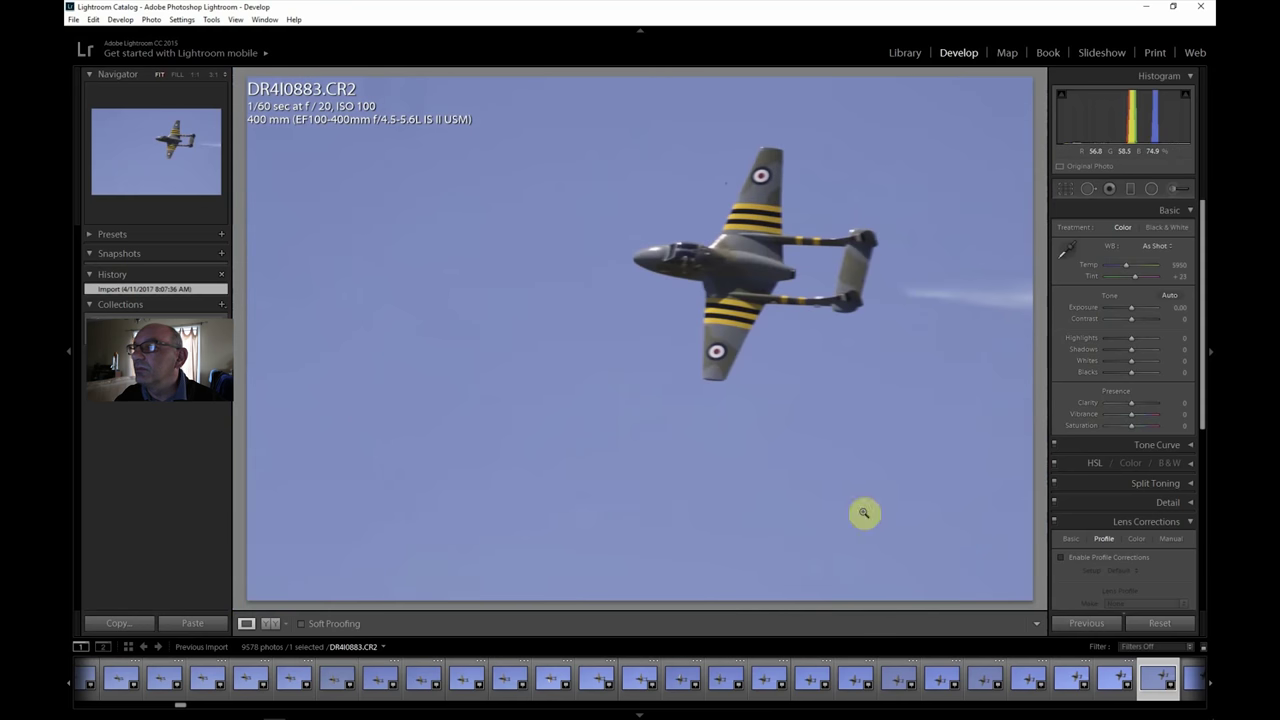
Step: Scroll on to DR4I0908 and zoom it to 1:1, then show DR4I0910 fitted whole
drag(1210, 686, 1210, 686)
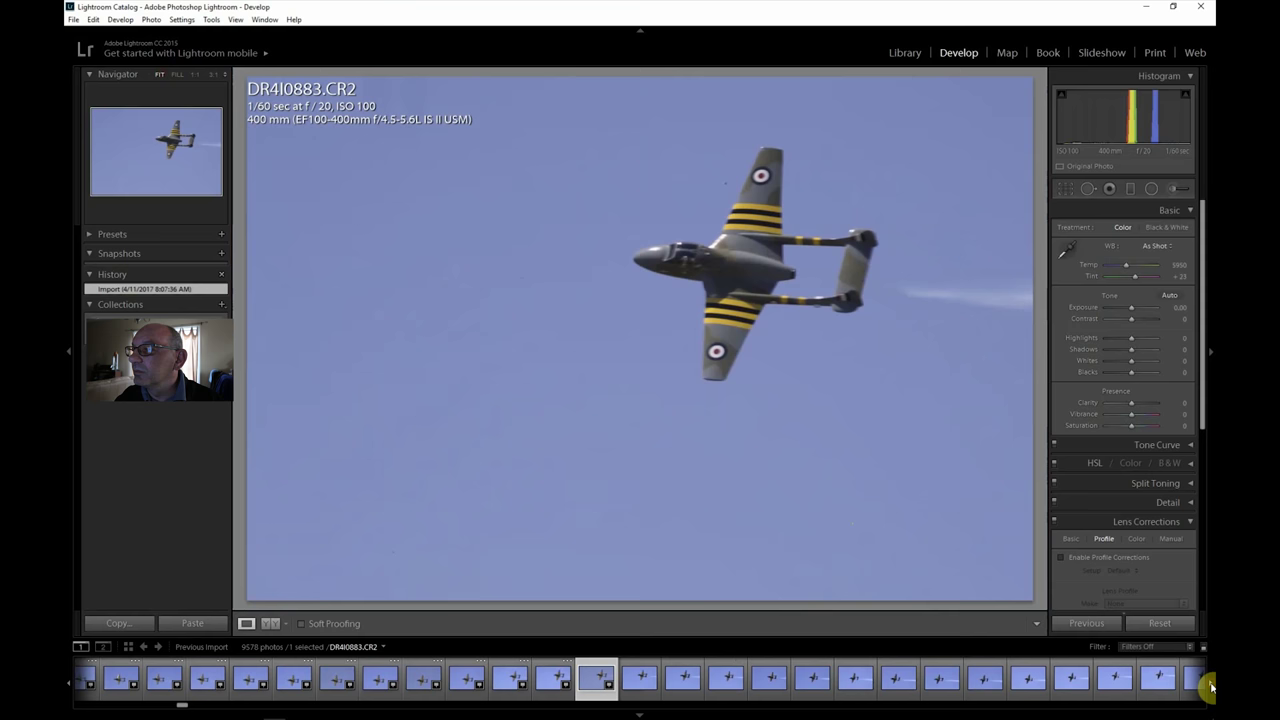
click(1152, 679)
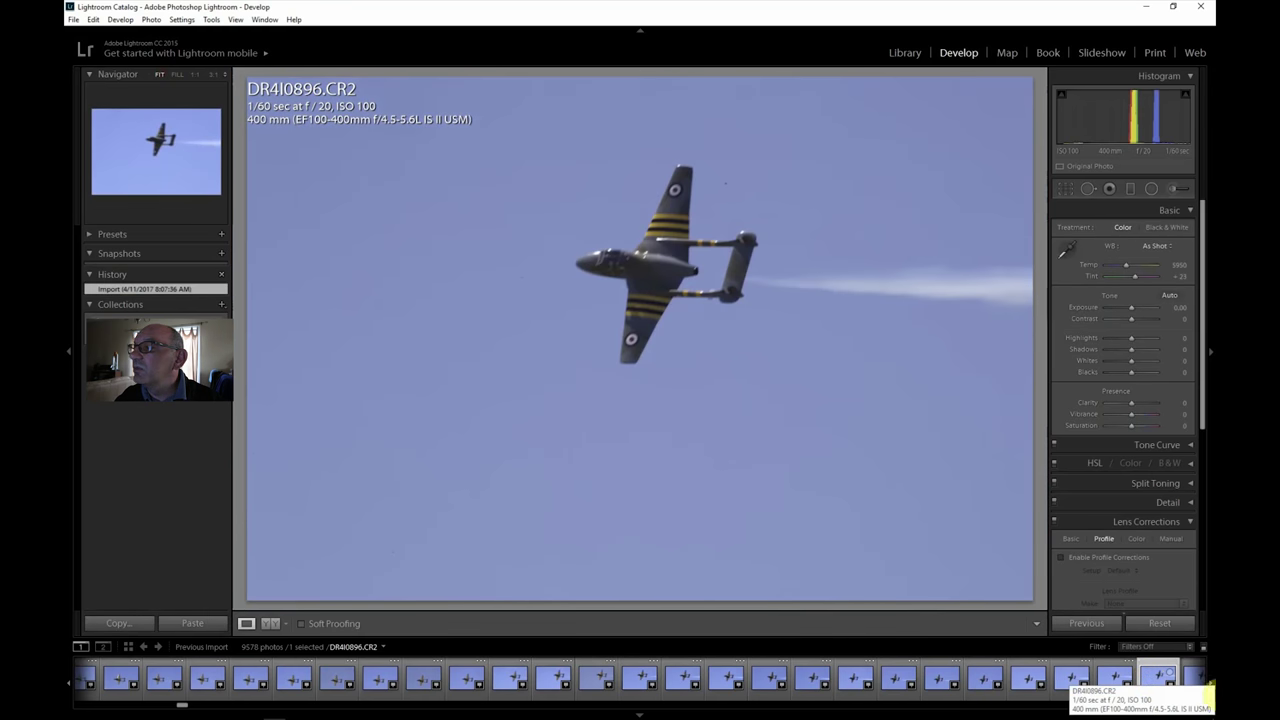
drag(1212, 684, 1212, 684)
click(1111, 679)
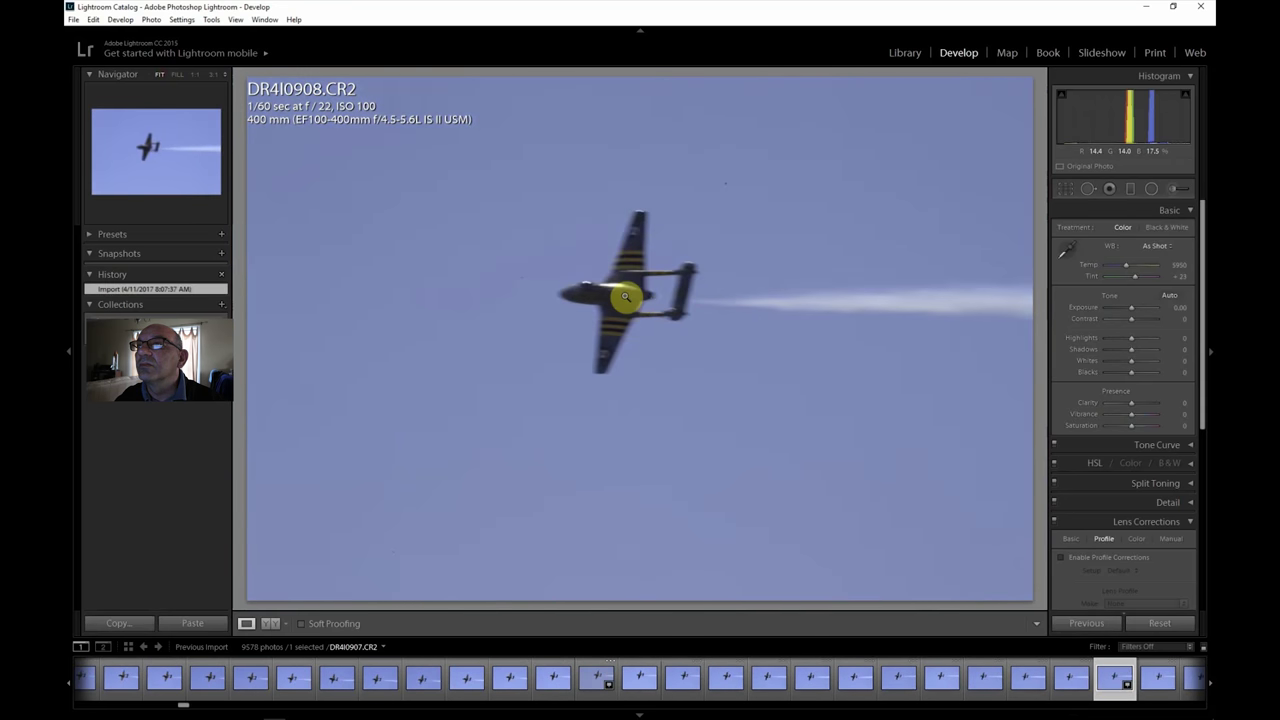
click(617, 297)
click(1188, 682)
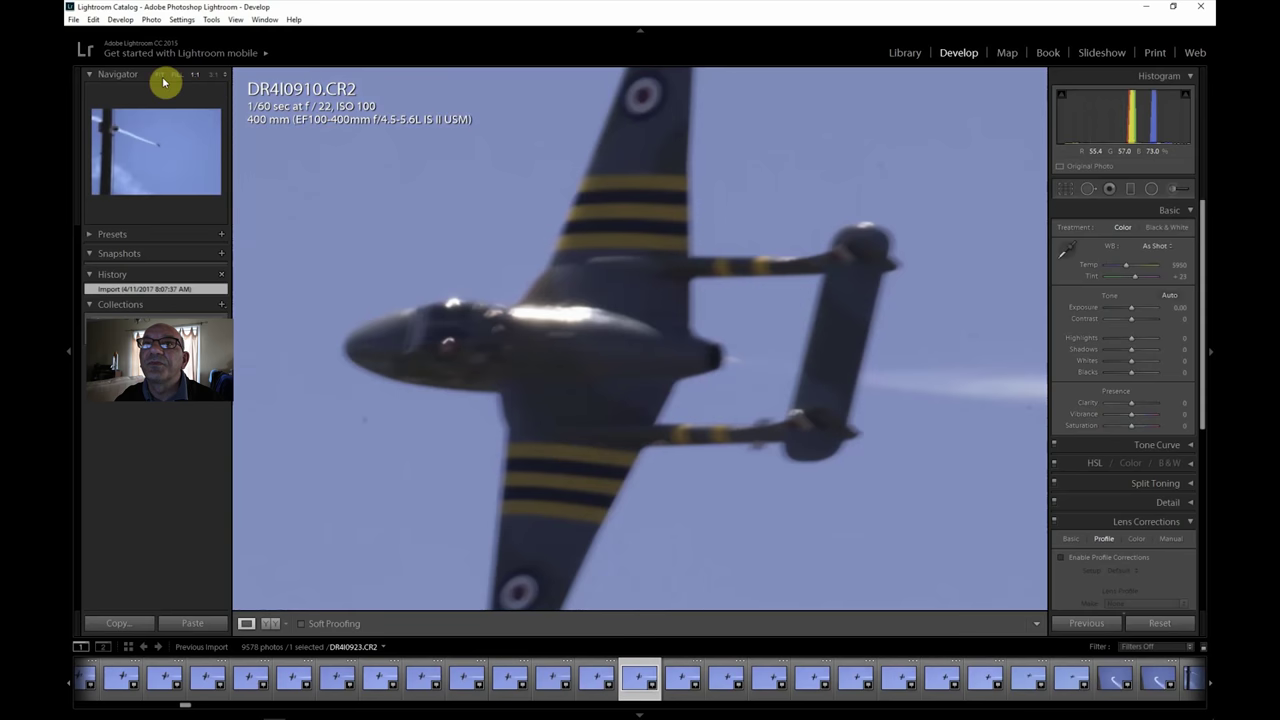
click(161, 75)
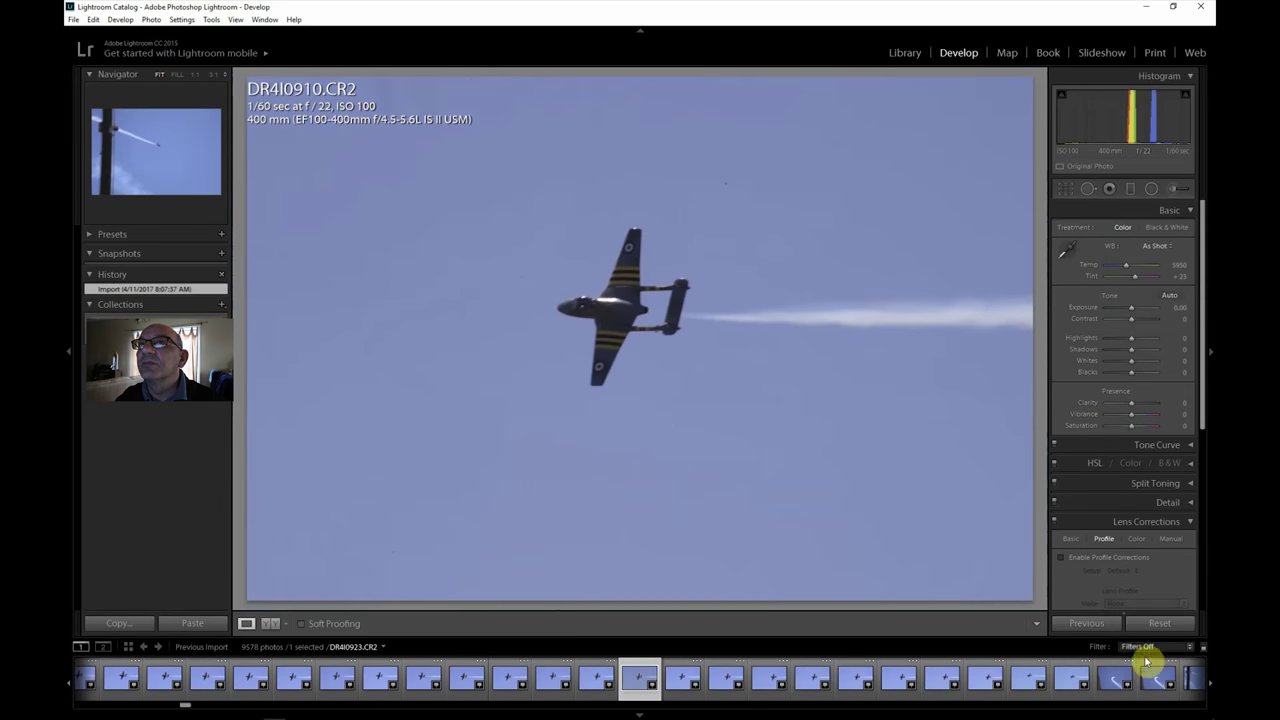
click(1210, 685)
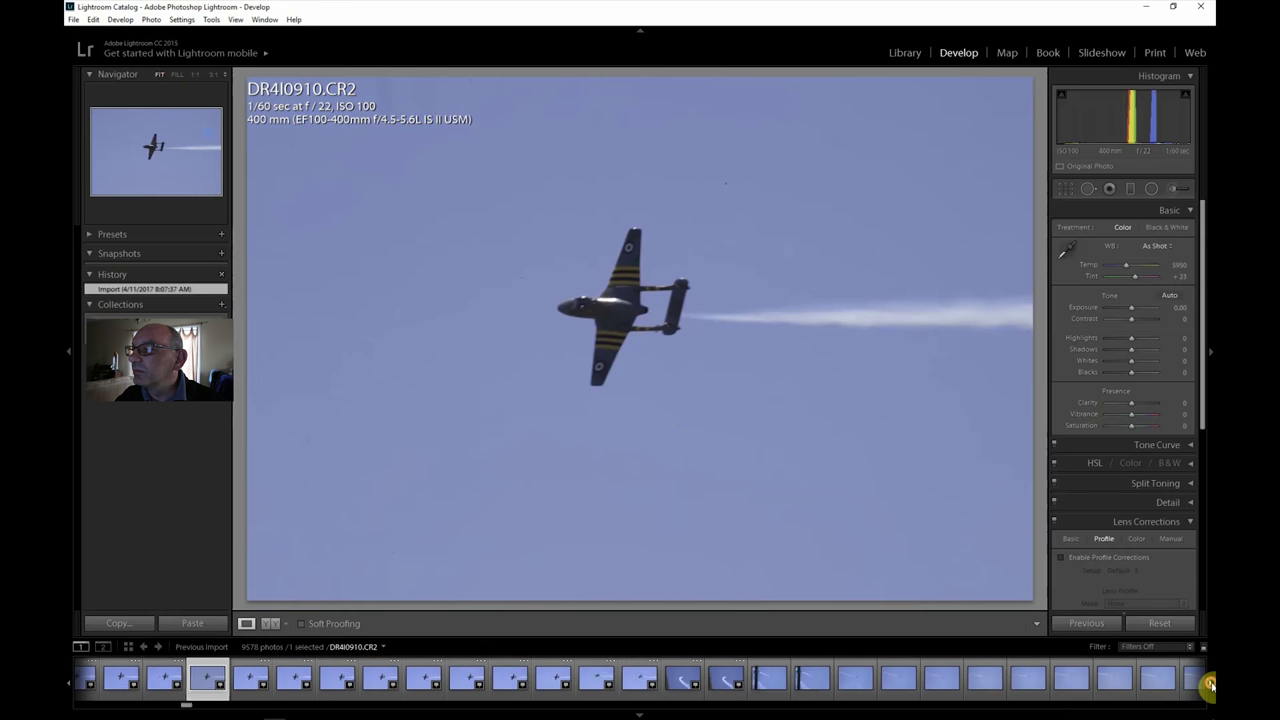
Step: Zoom DR4I0930 to 1:1 on the jet, then scroll on and select DR4I0937
click(1030, 678)
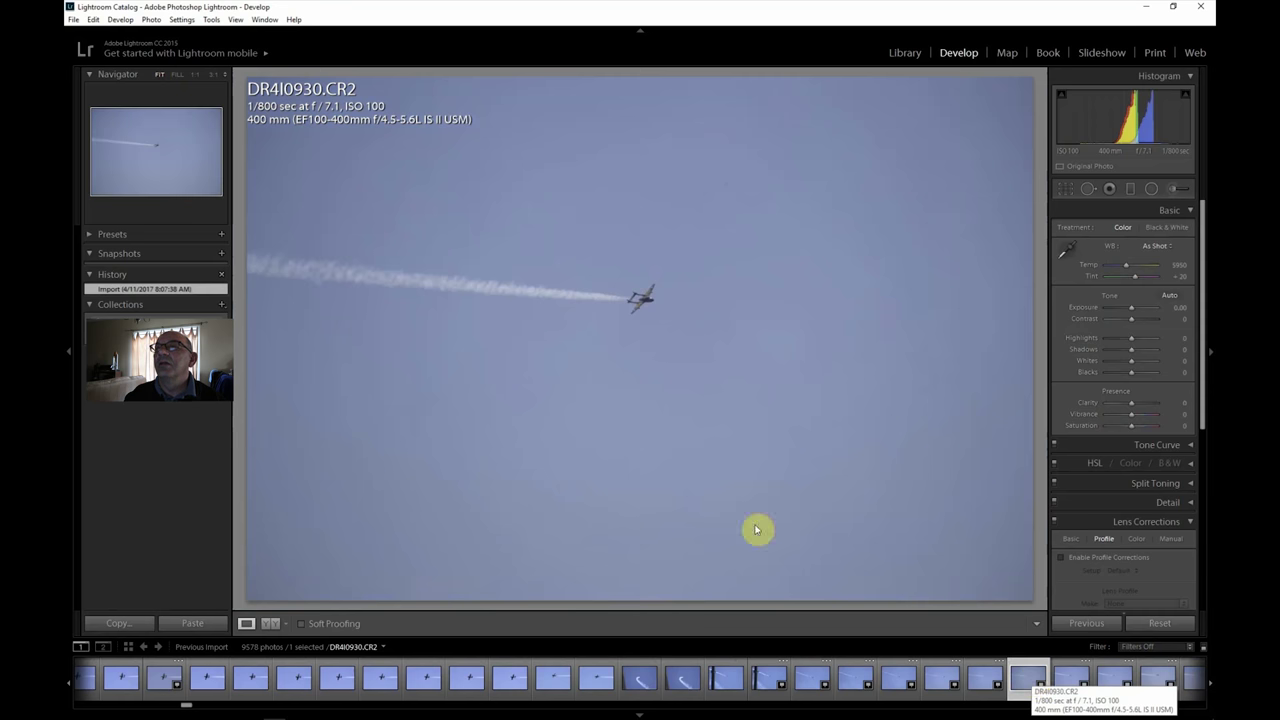
click(650, 290)
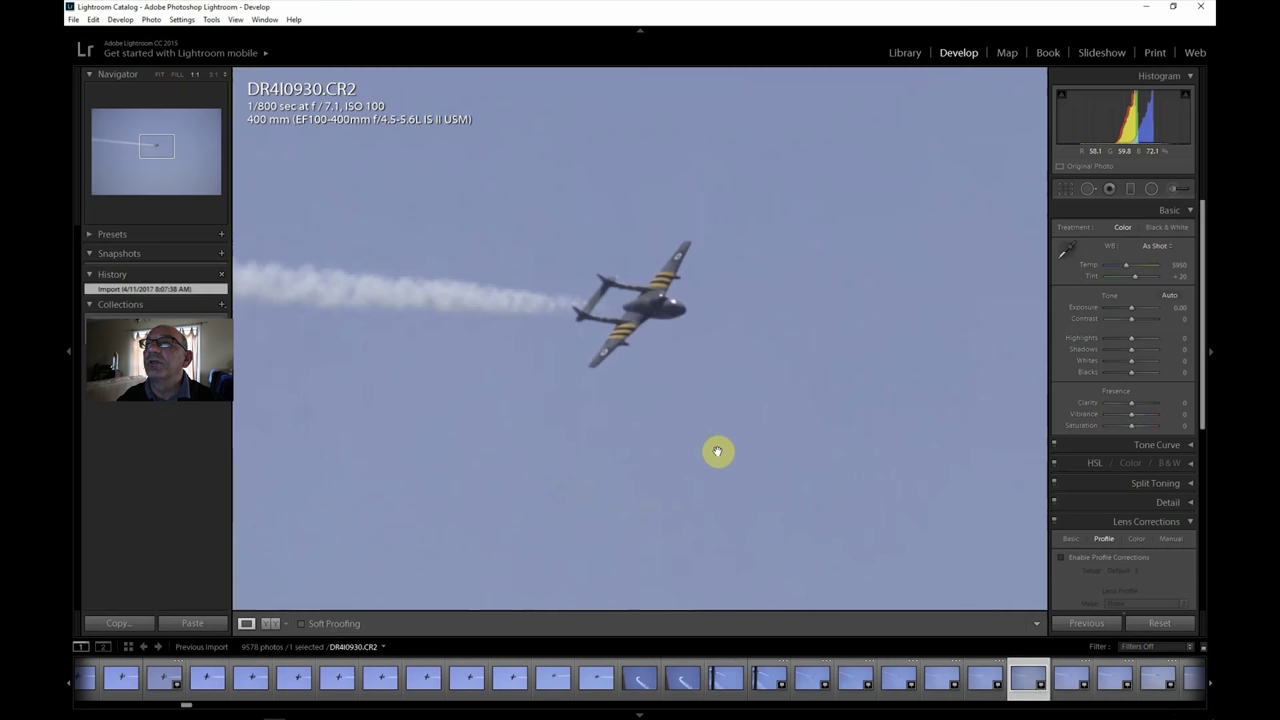
click(1209, 685)
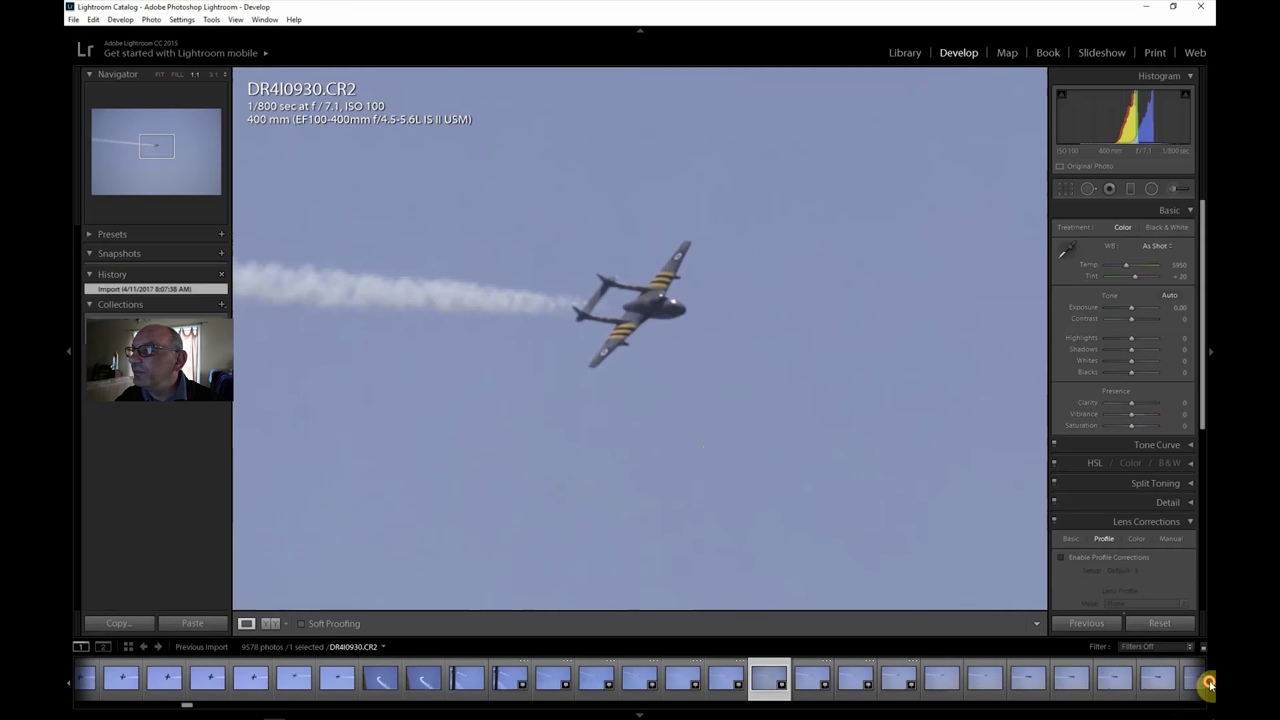
click(1030, 683)
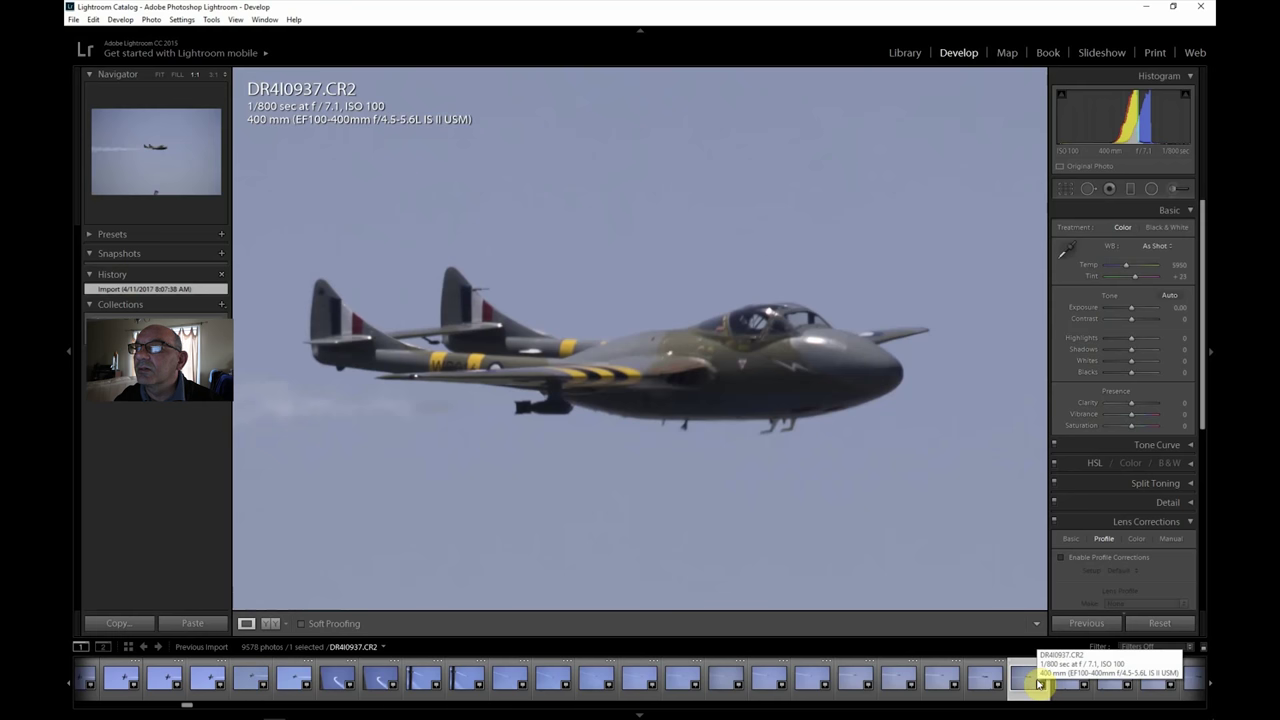
Step: Return to Fit, scroll the filmstrip ahead and inspect DR4I0938 at 1:1
click(160, 75)
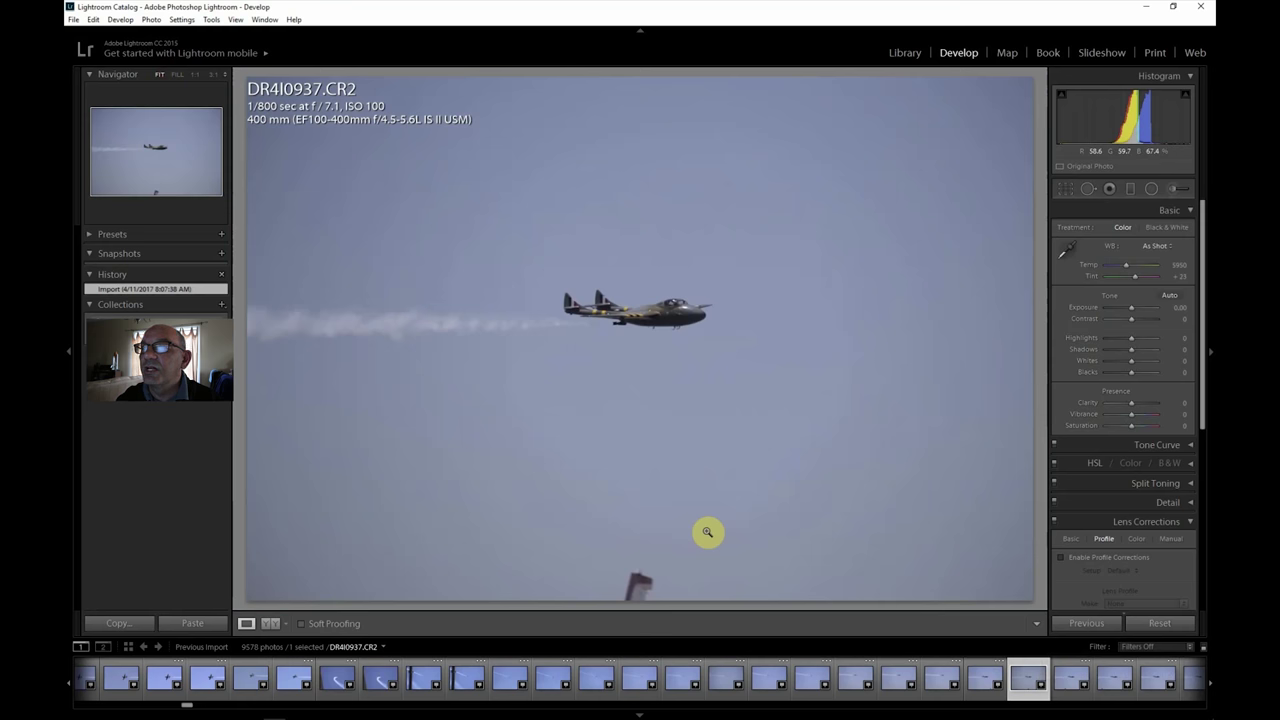
click(1210, 685)
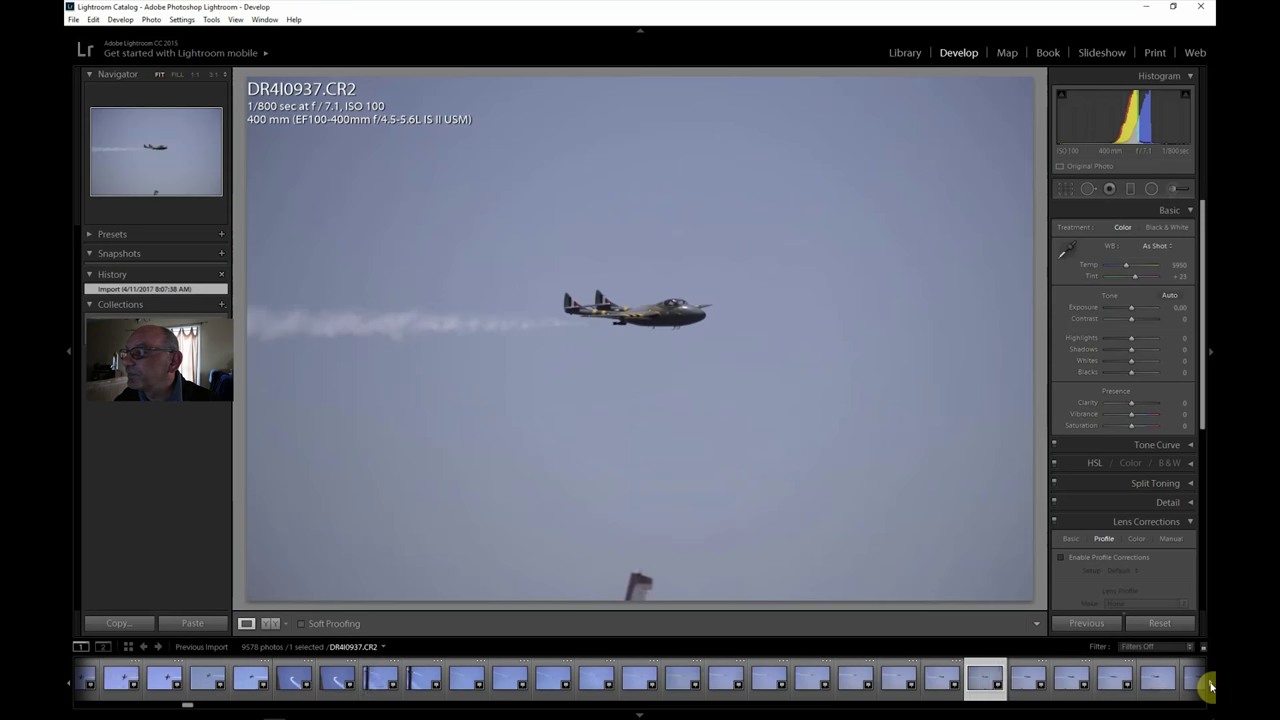
click(1210, 685)
click(1210, 685)
click(1210, 685)
click(1210, 685)
click(1210, 685)
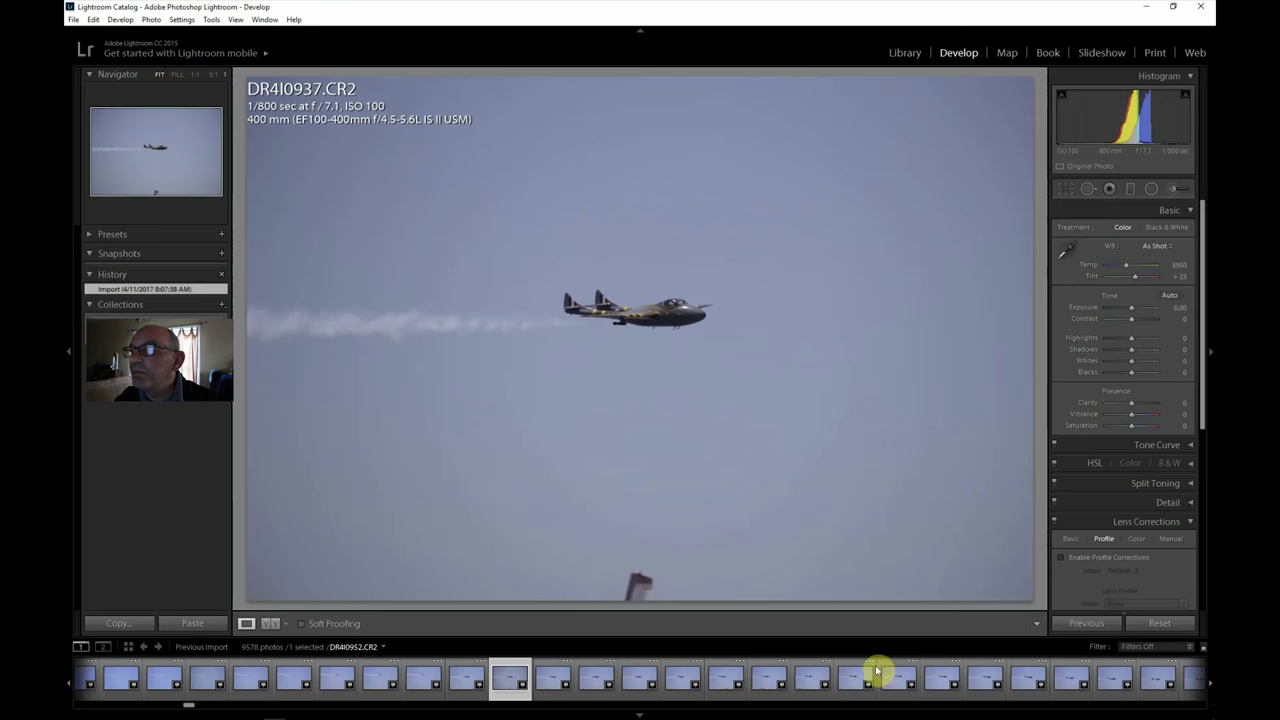
click(549, 679)
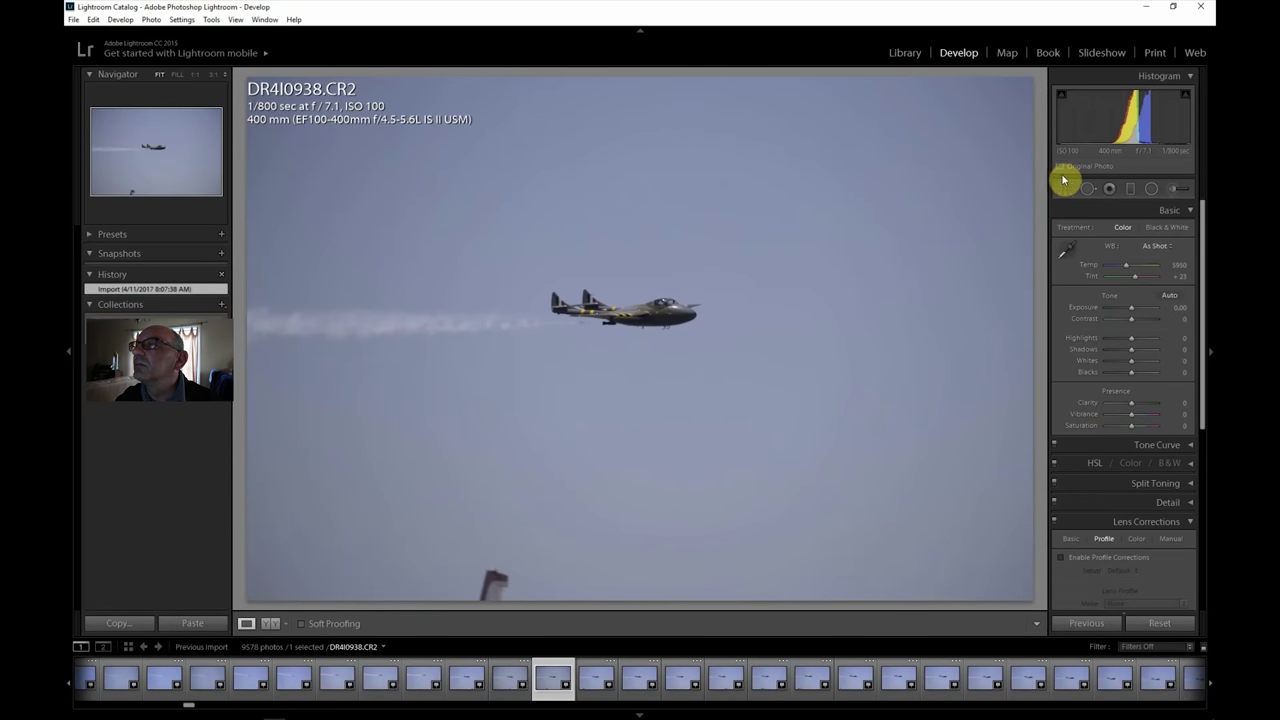
click(676, 316)
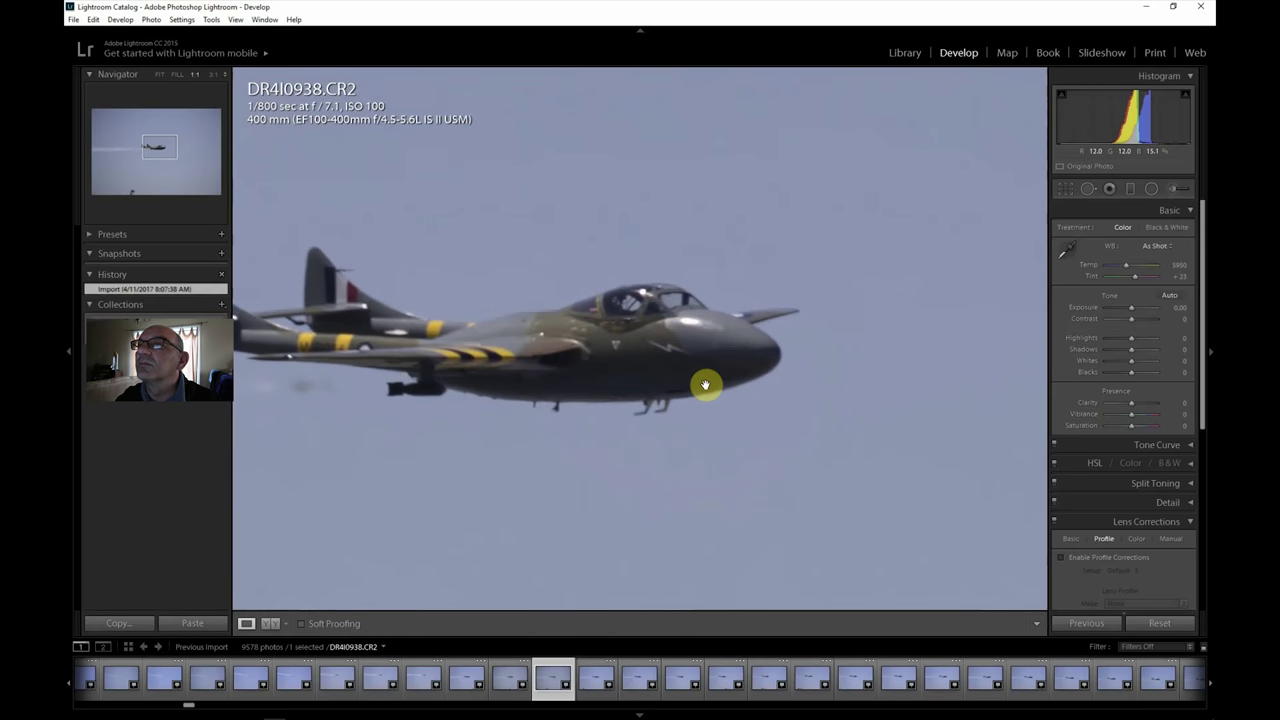
Step: Open DR4I0941, pan the zoomed view across the whole jet, then fit it whole
click(686, 678)
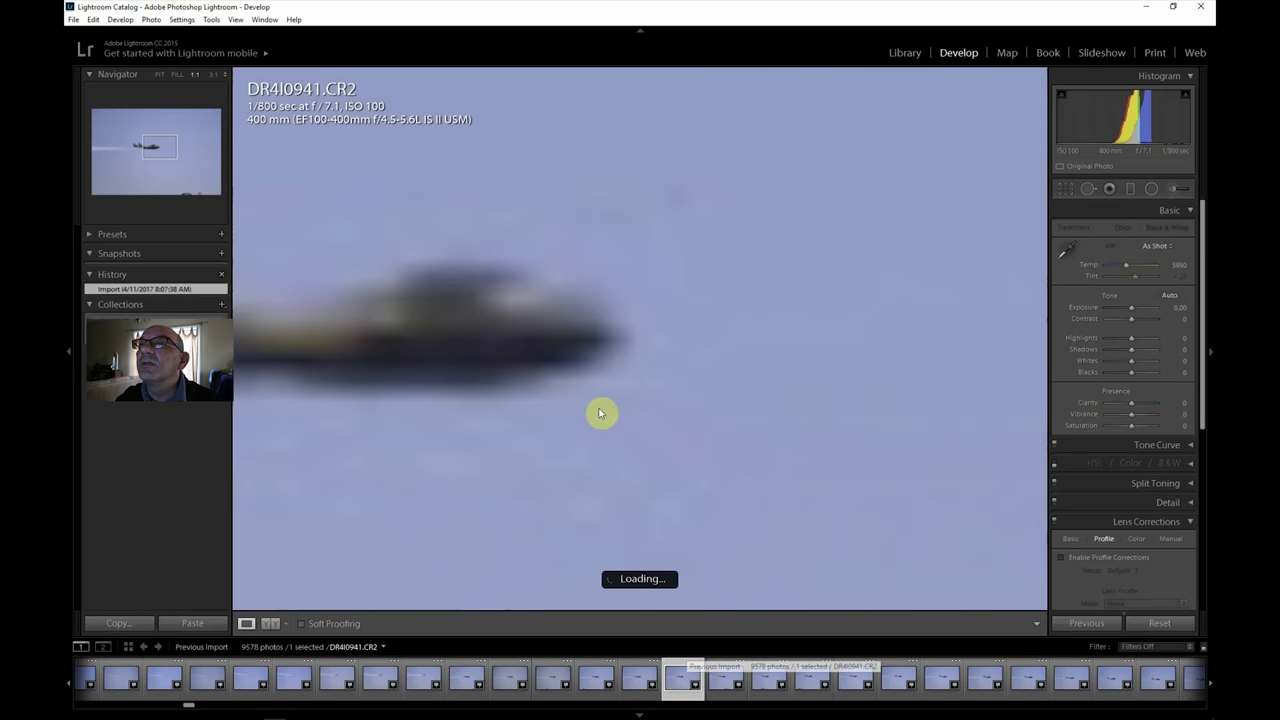
drag(574, 389, 751, 426)
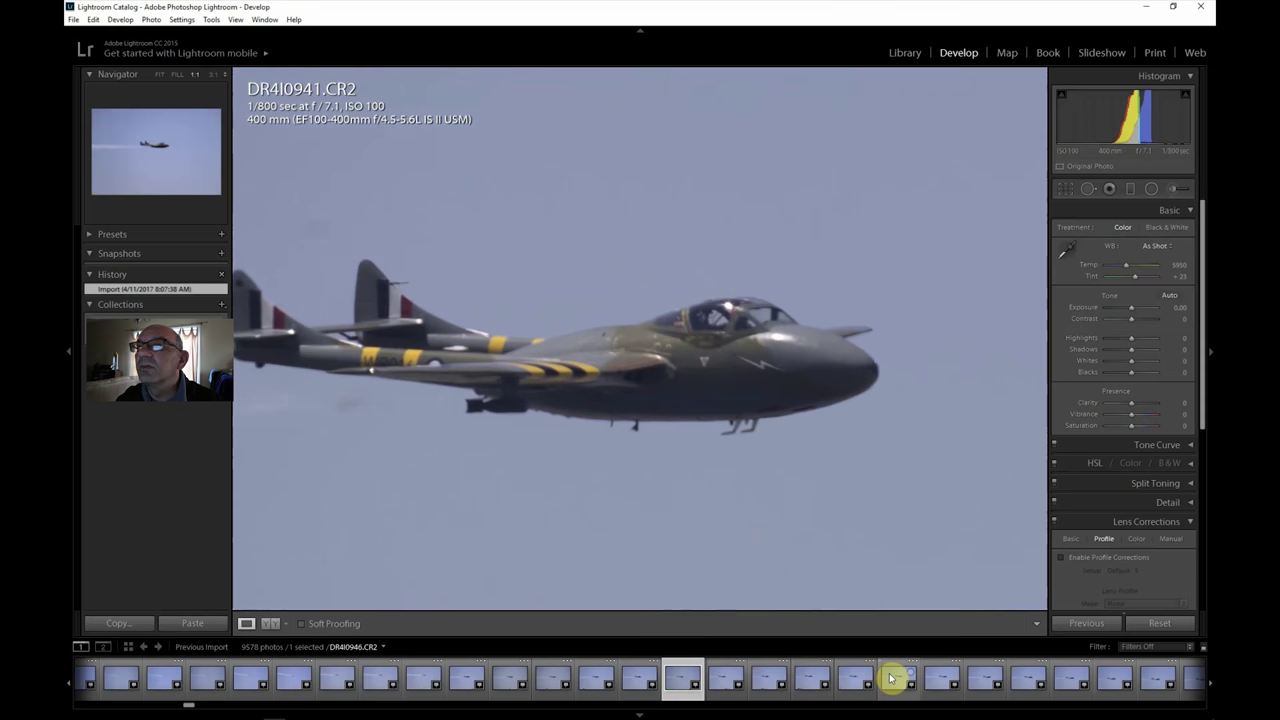
drag(643, 377, 749, 409)
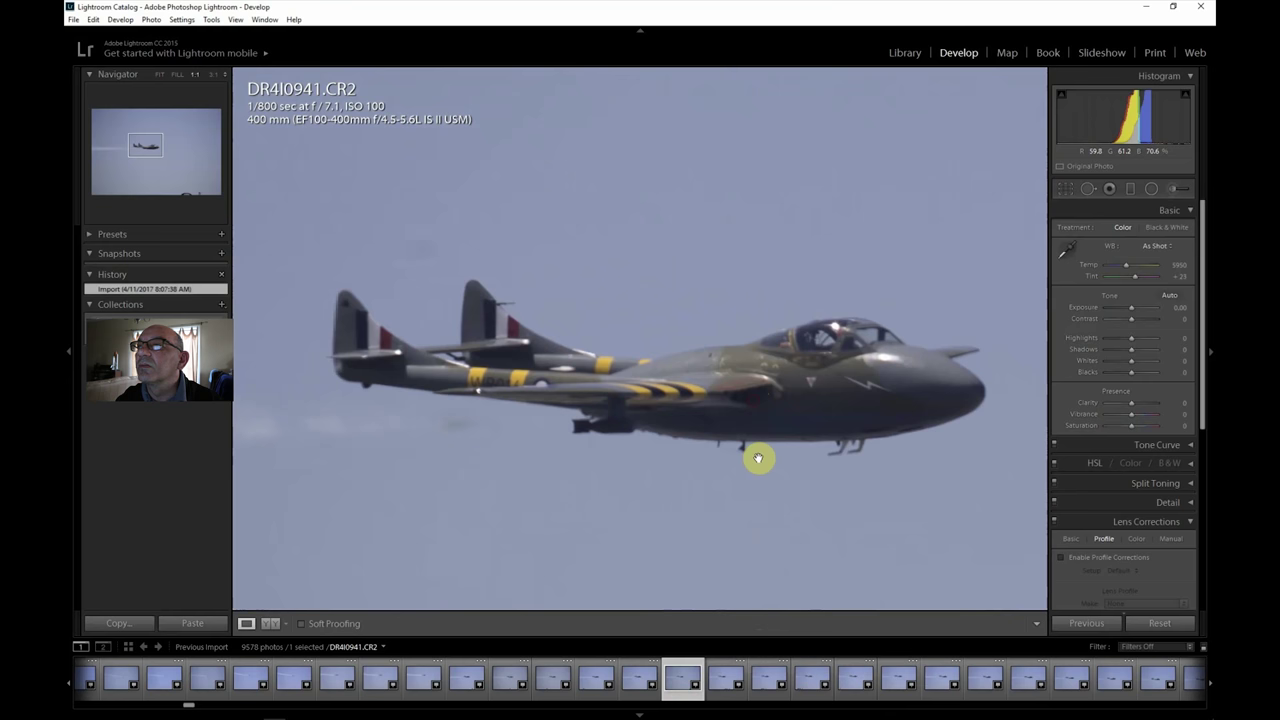
click(161, 77)
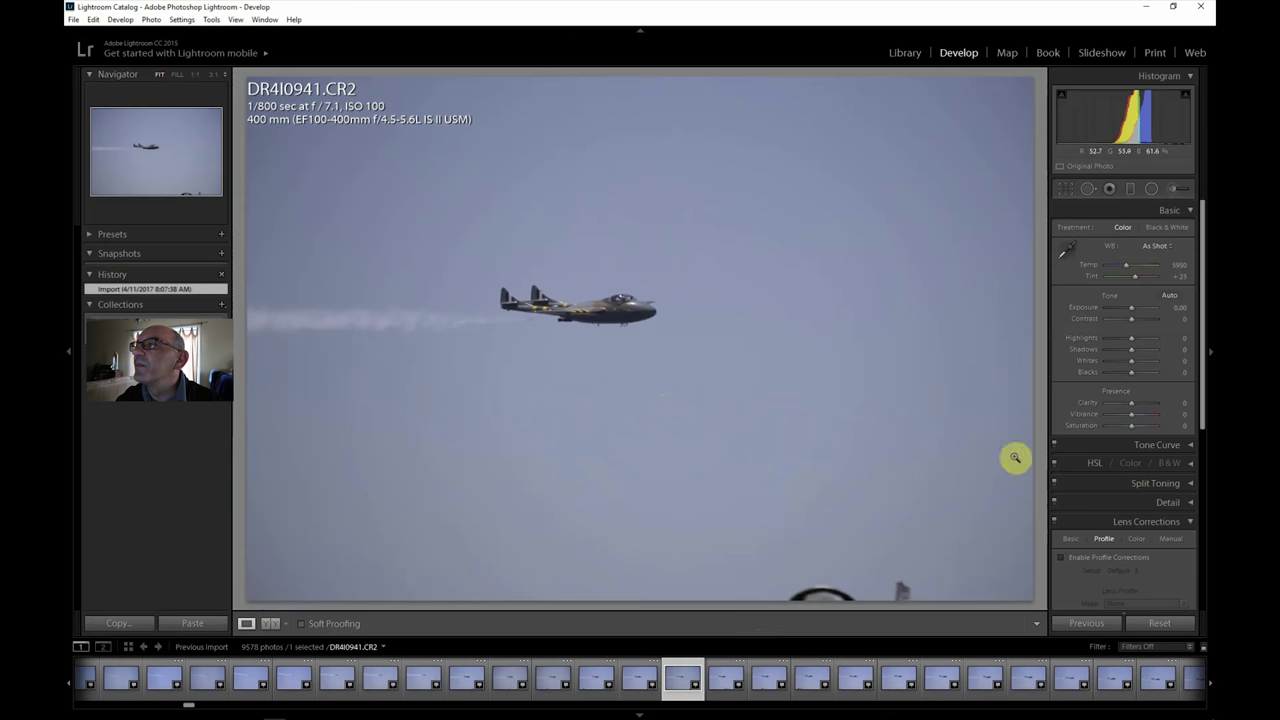
Step: Crop DR4I0941 in from the bottom-right and top, then enable lens profile corrections
click(1066, 188)
drag(1030, 600, 858, 504)
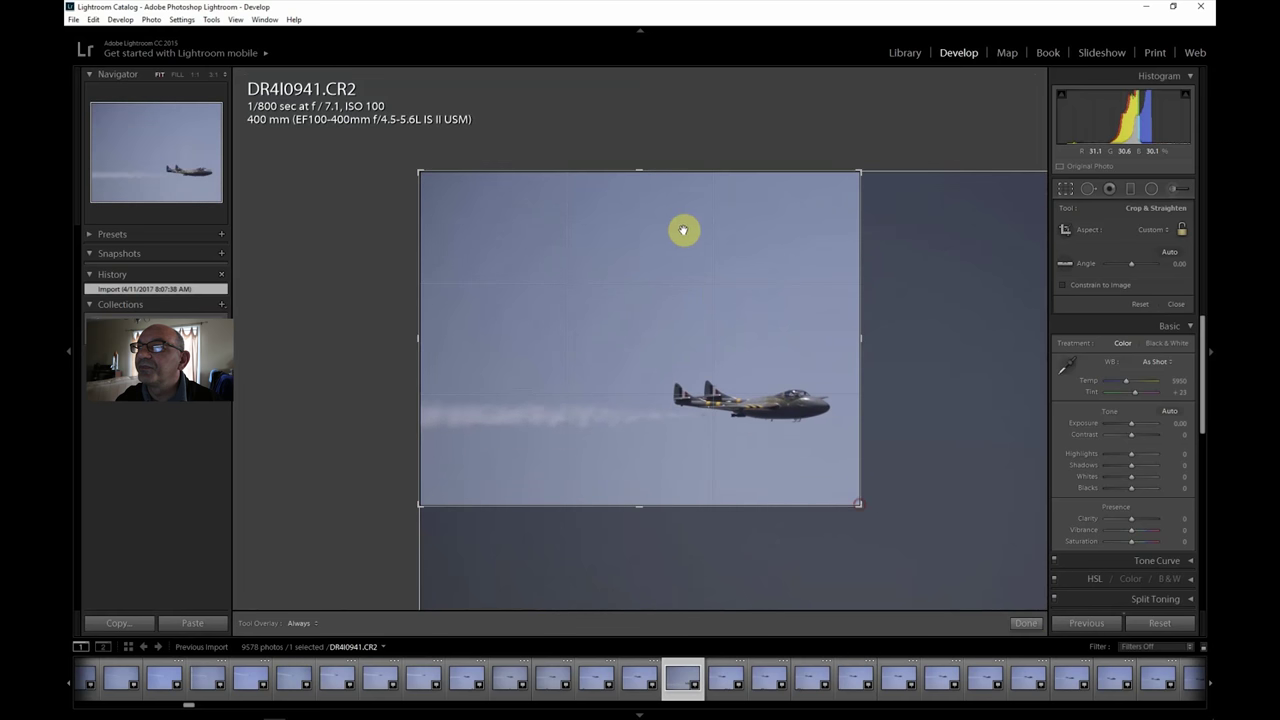
drag(640, 170, 645, 218)
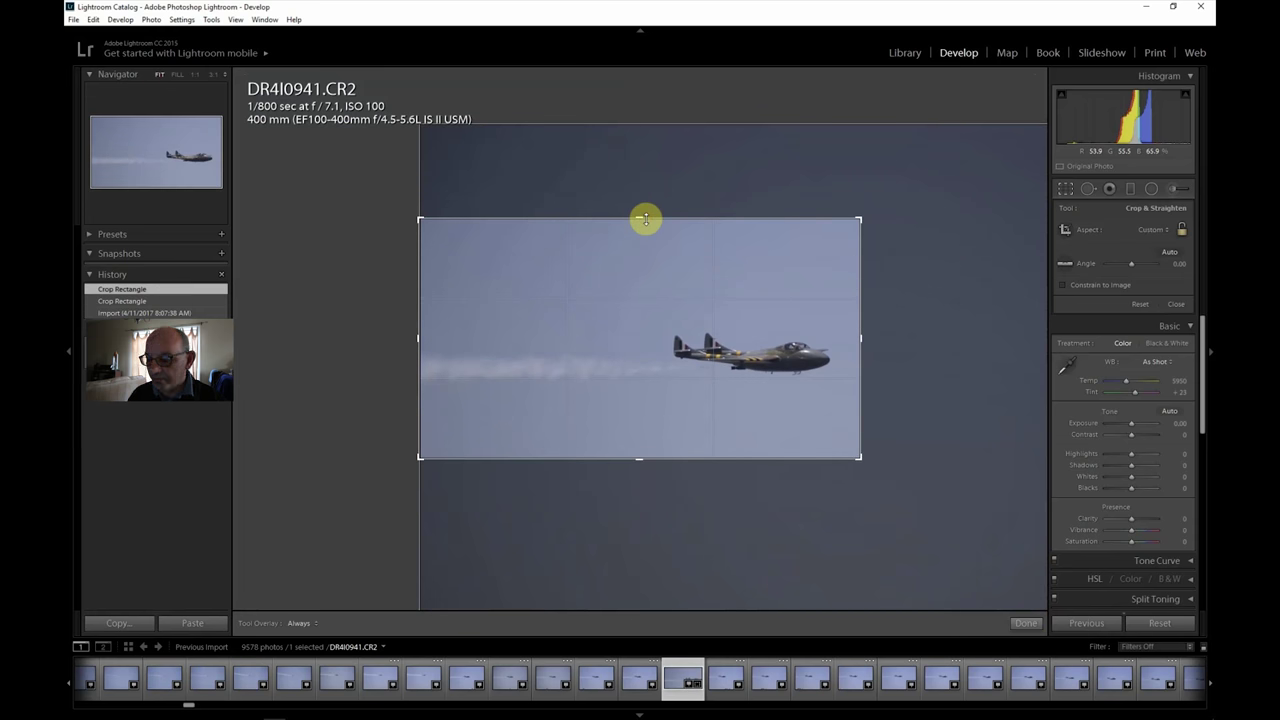
key(Return)
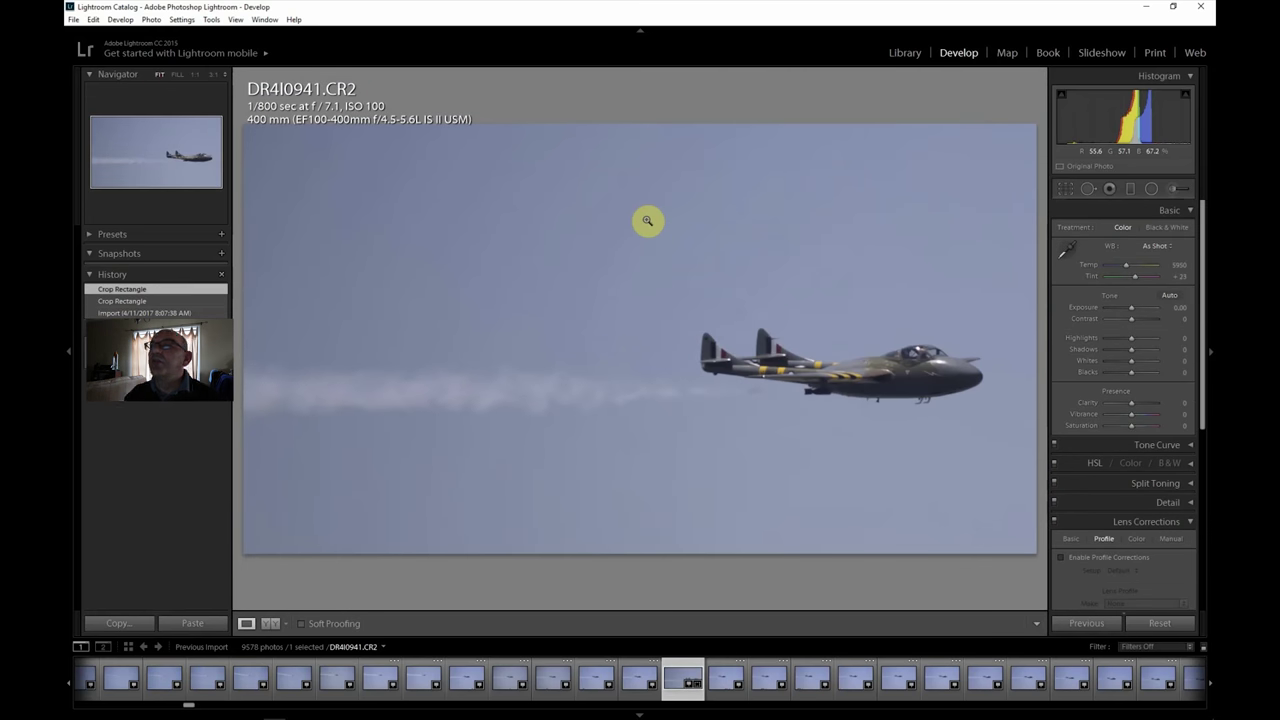
click(1112, 557)
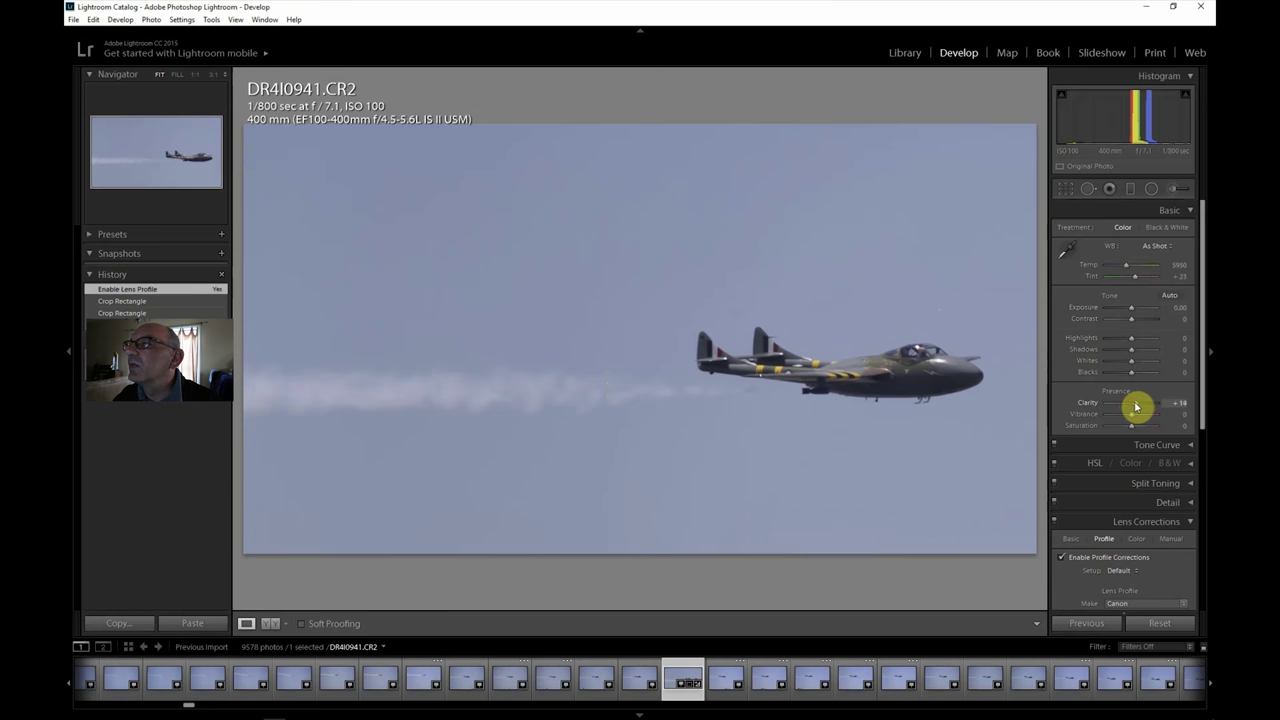
Step: Set contrast +36, vibrance +19, highlights -48, shadows +48 and raise dehaze
drag(1131, 321, 1142, 322)
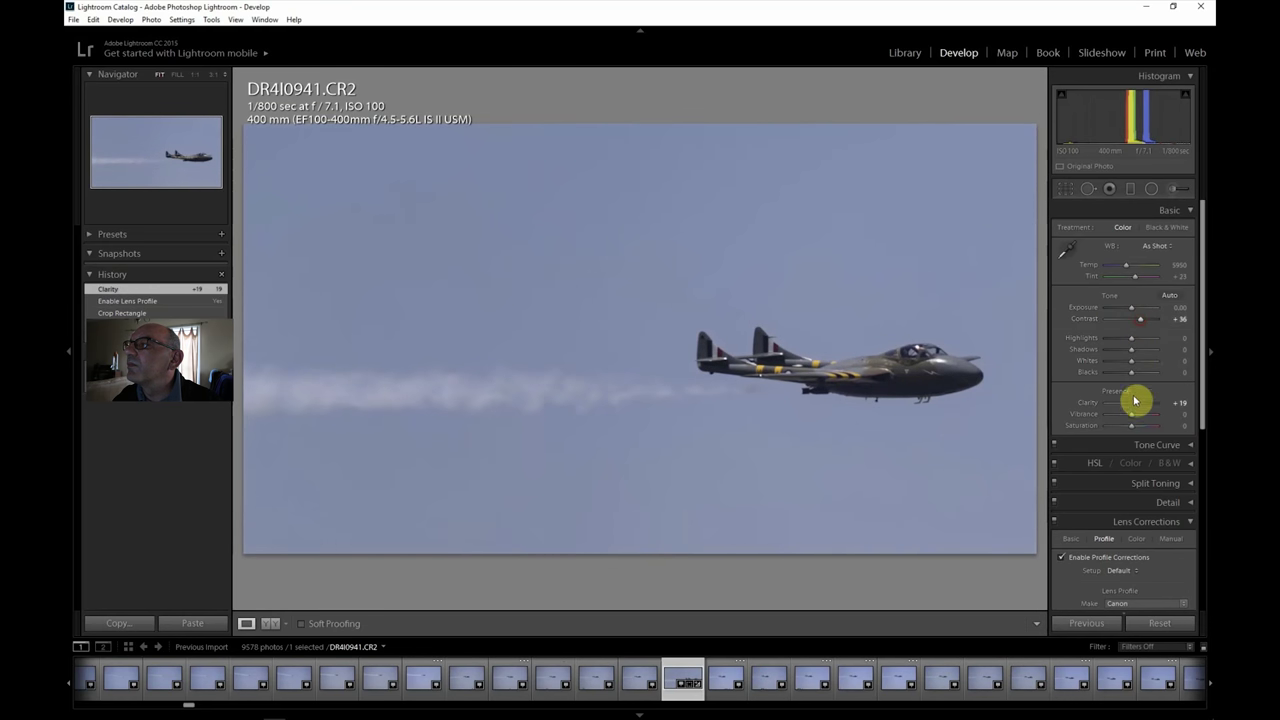
drag(1134, 418, 1137, 428)
drag(1137, 358, 1137, 352)
drag(1131, 339, 1120, 343)
drag(1203, 363, 1140, 584)
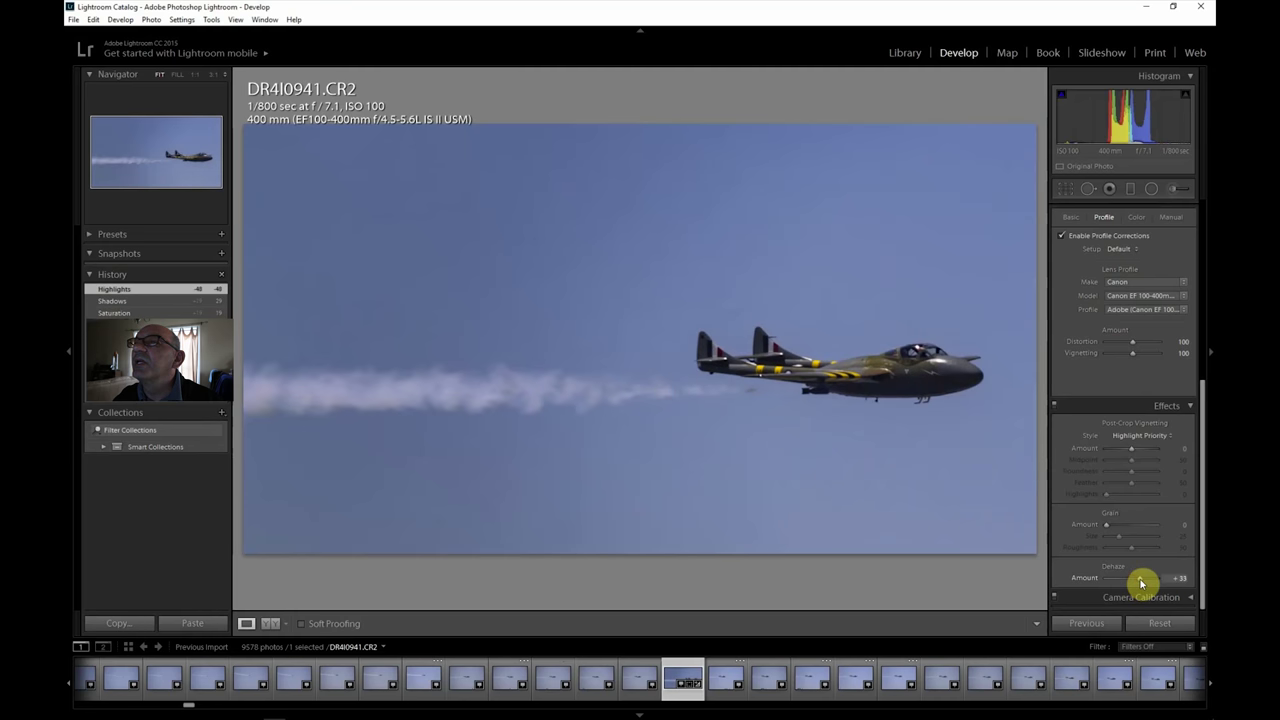
drag(1141, 583, 1143, 582)
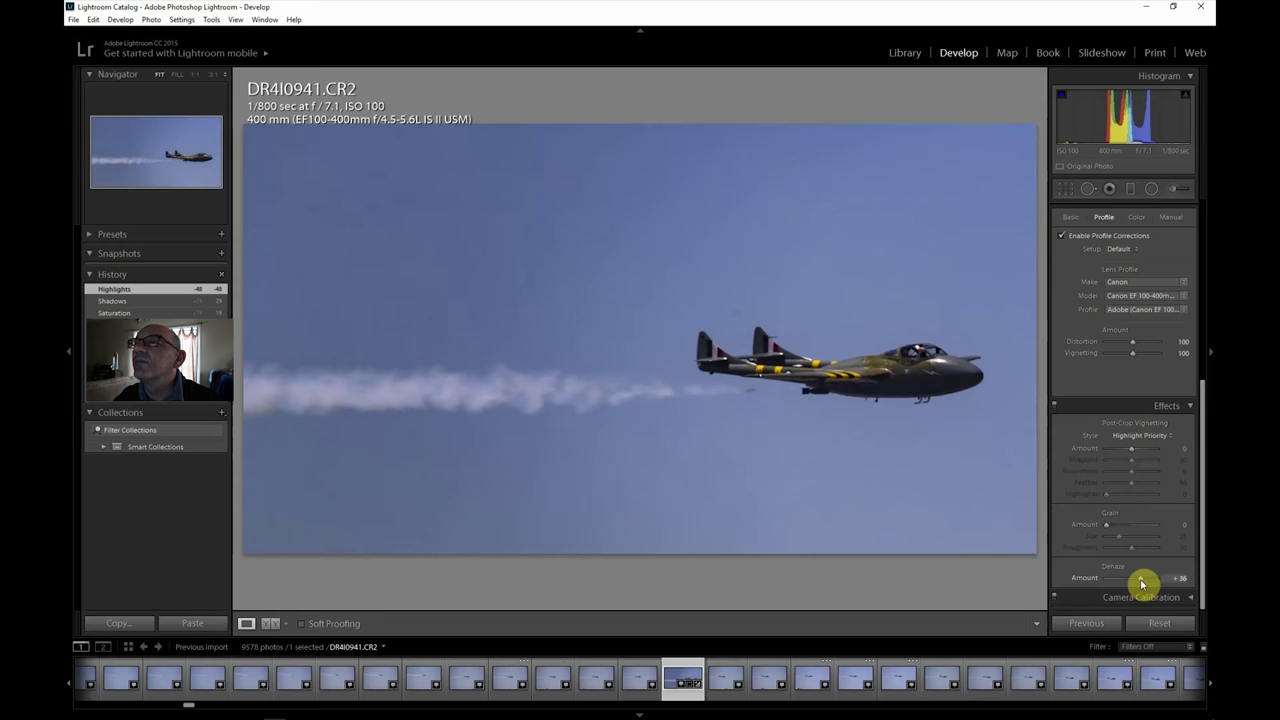
drag(1203, 517, 1203, 306)
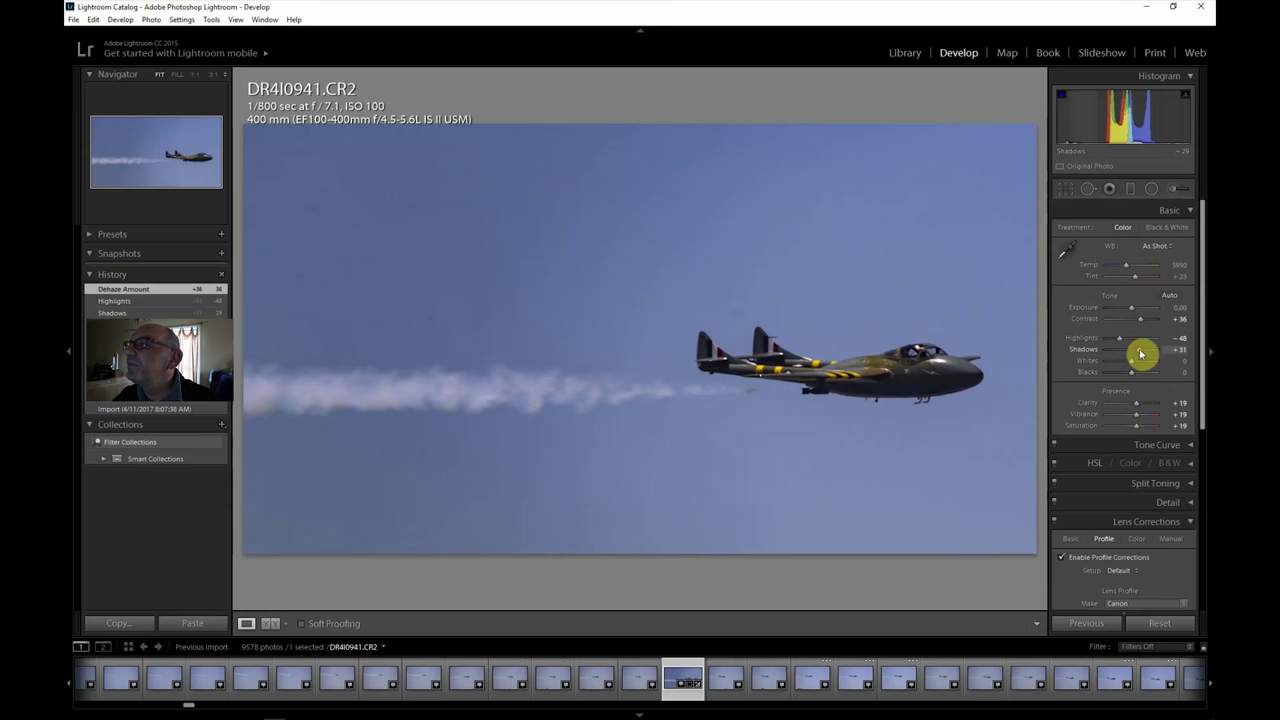
drag(1140, 353, 1146, 353)
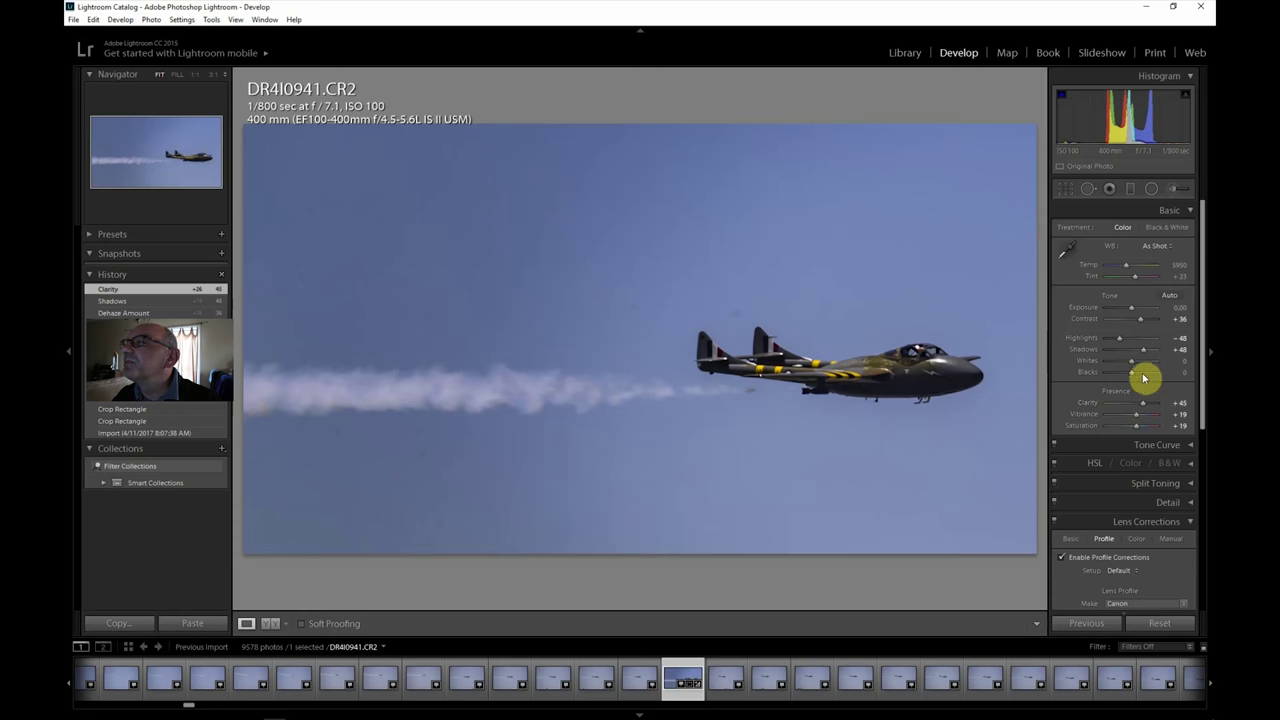
Step: Raise exposure to +0.24 and vibrance to +33, export DR4I0941, then open DR4I0956
drag(1133, 311, 1133, 312)
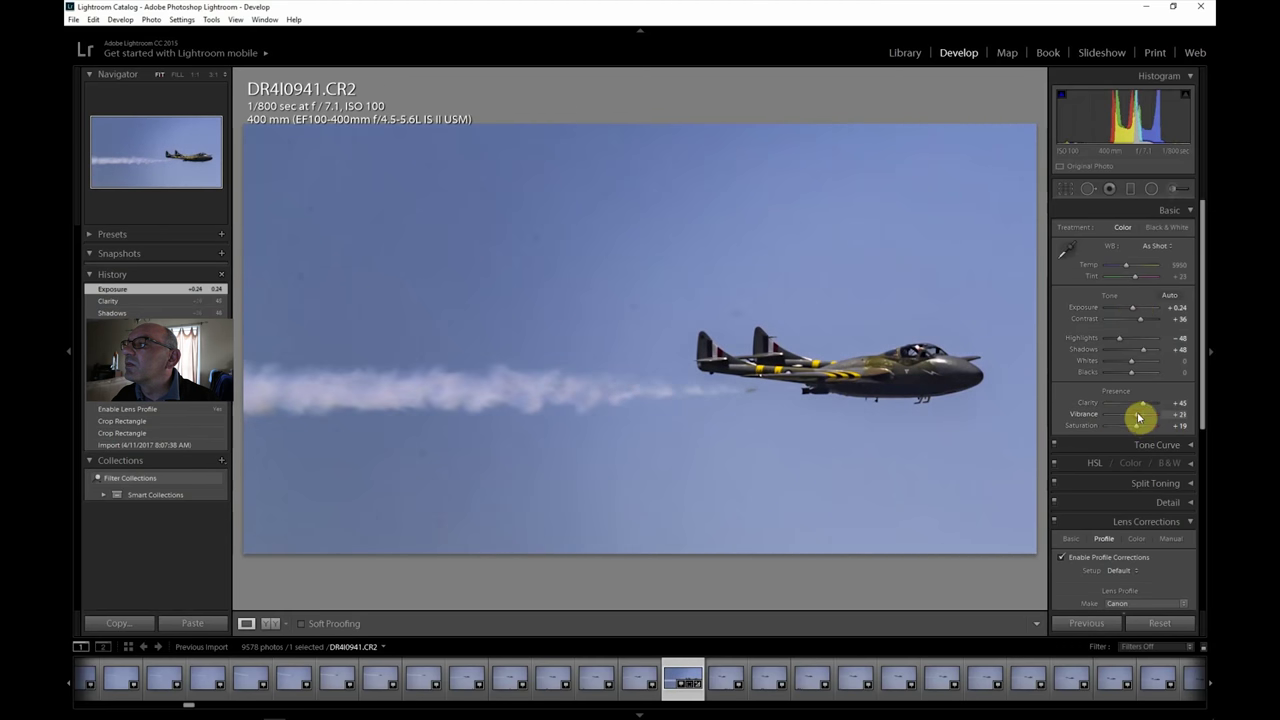
drag(1141, 416, 1138, 430)
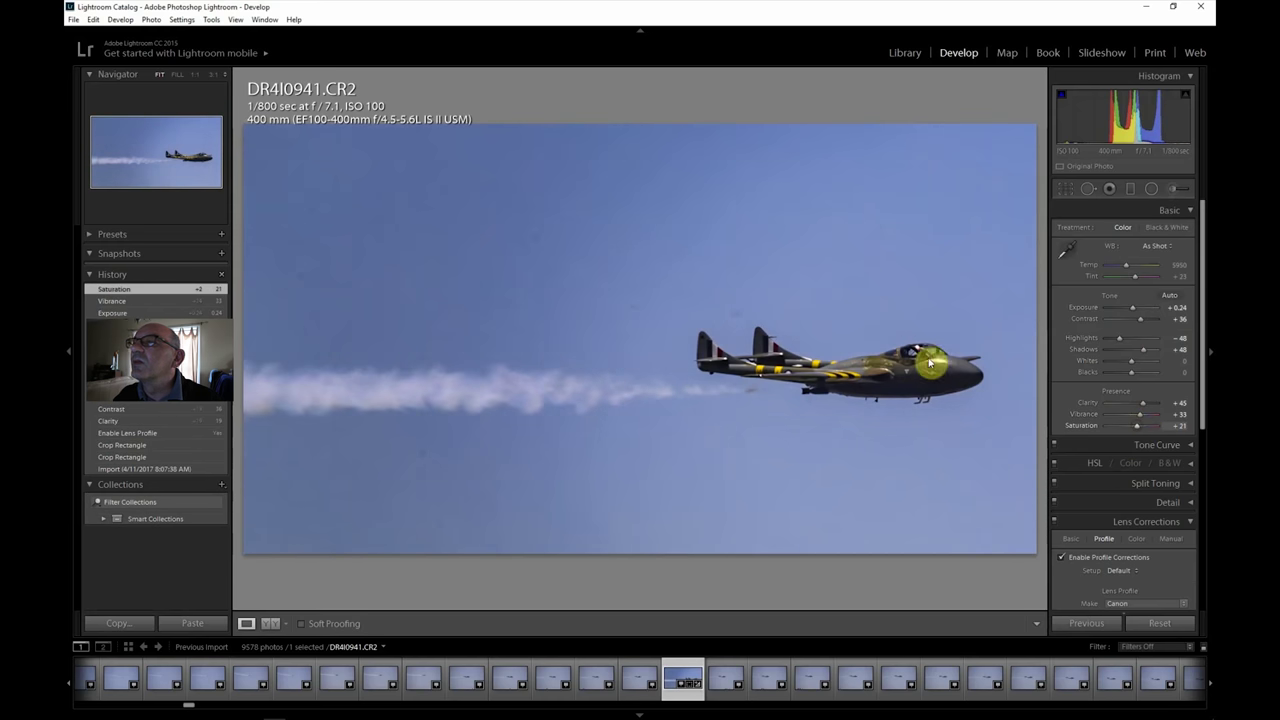
click(73, 19)
click(115, 165)
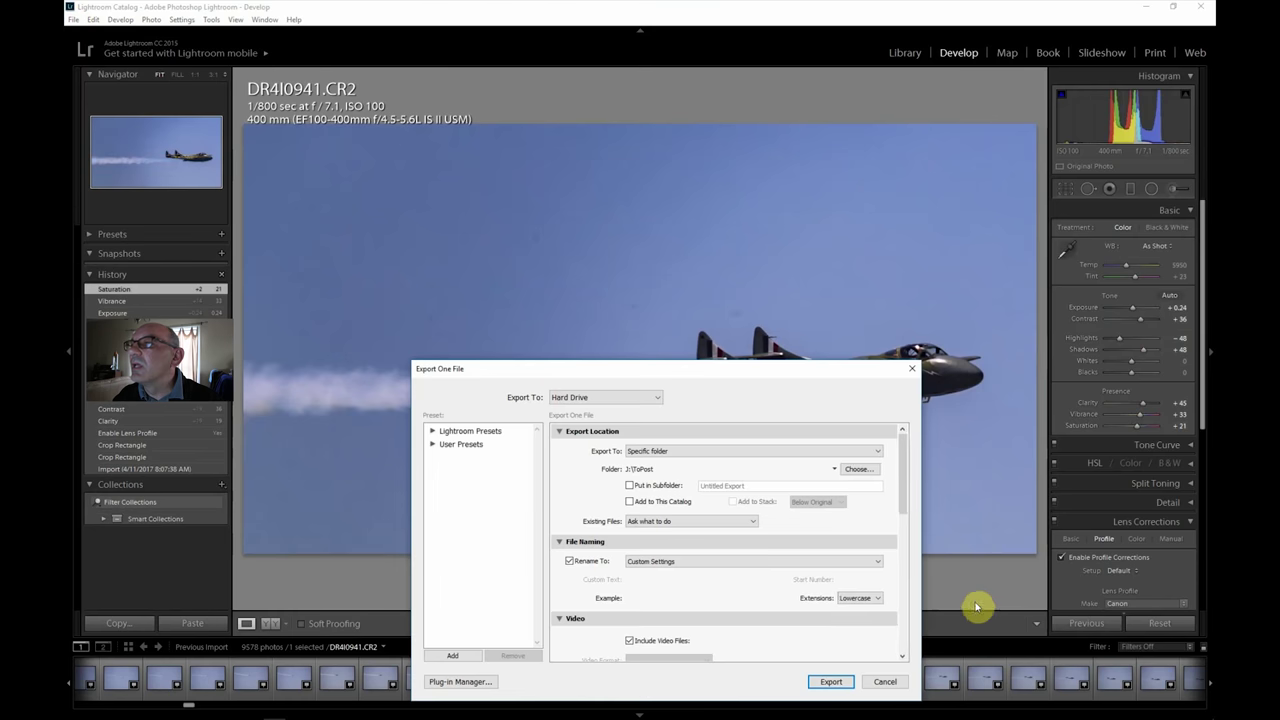
click(845, 680)
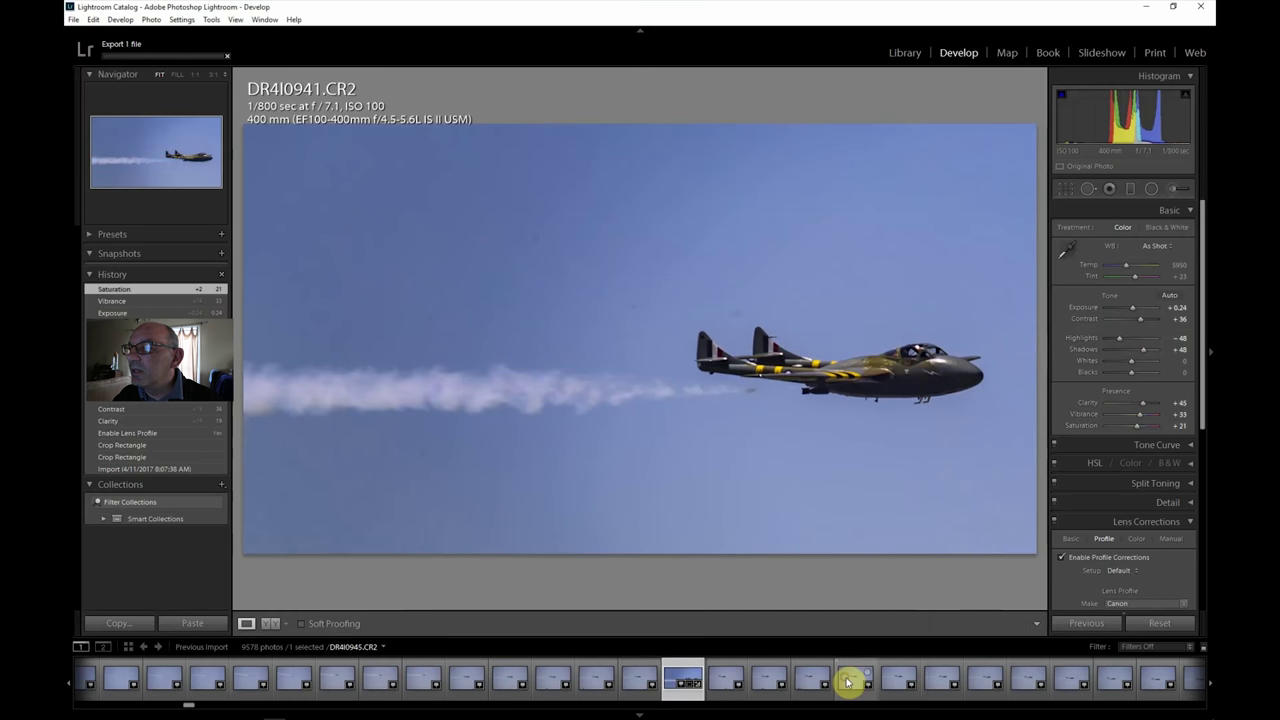
click(1210, 683)
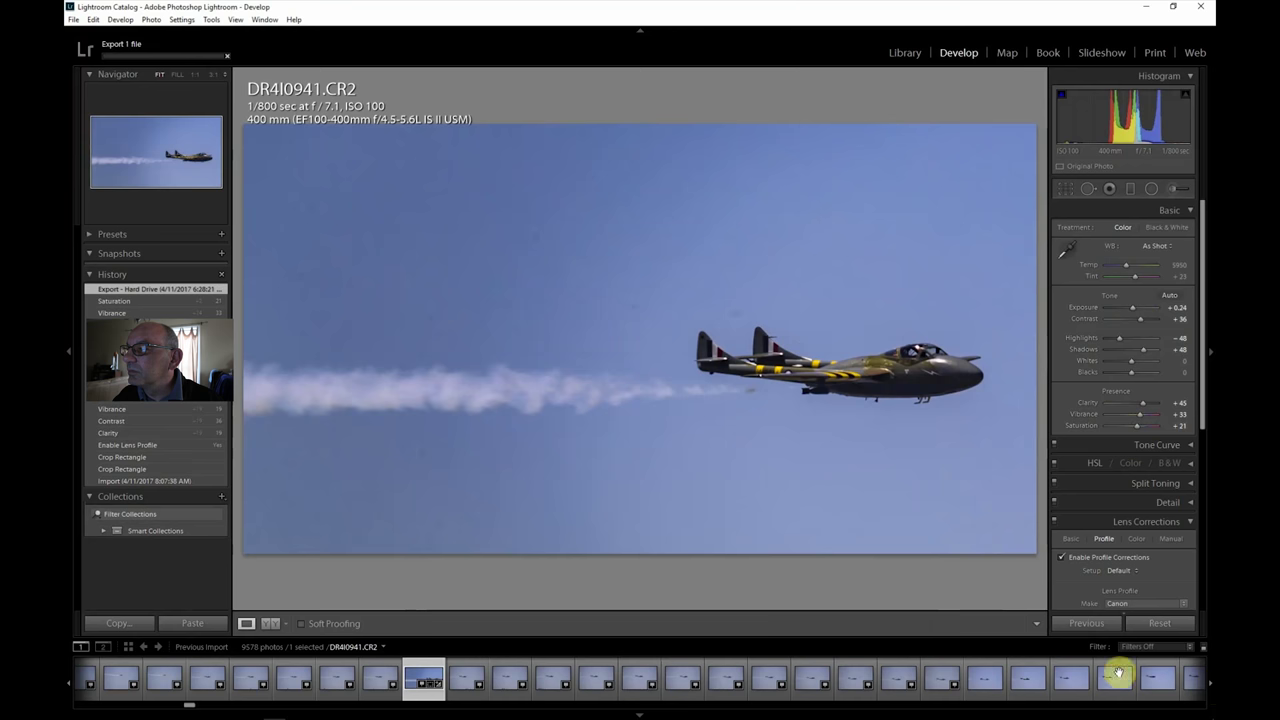
click(1068, 679)
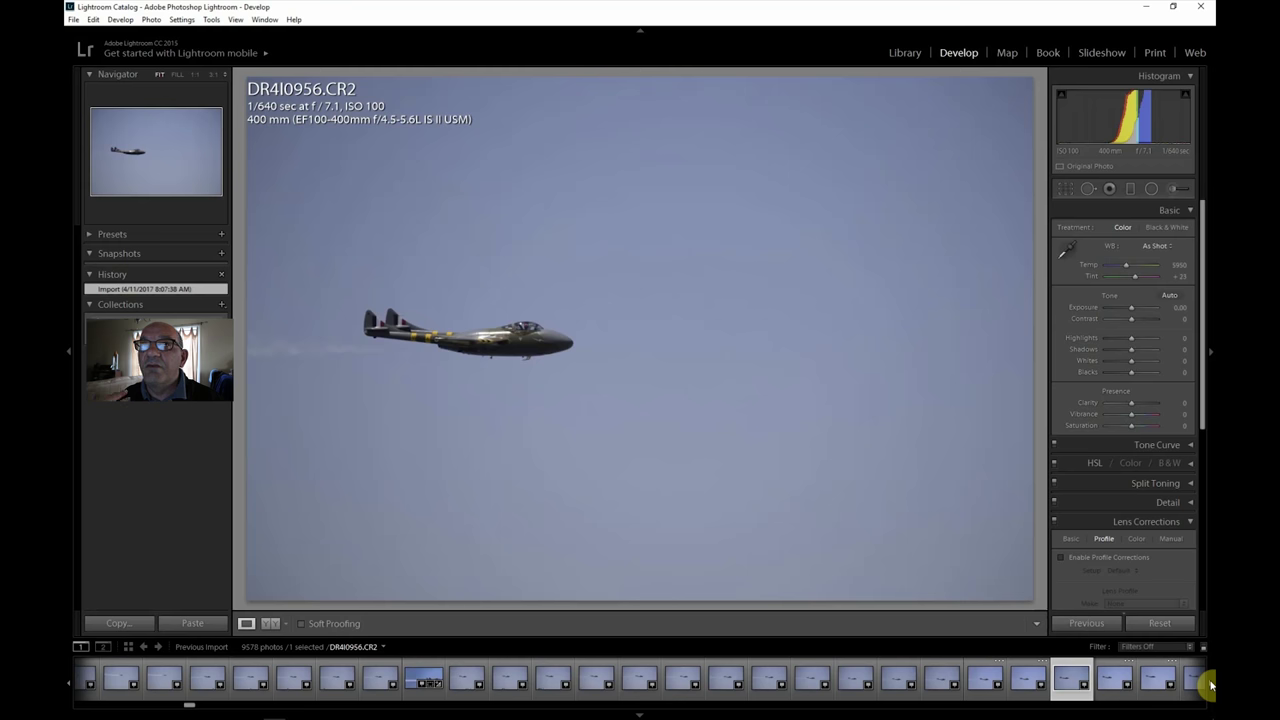
Step: Inspect DR4I0958 at full size on the nose, then view DR4I0961 whole
click(1157, 682)
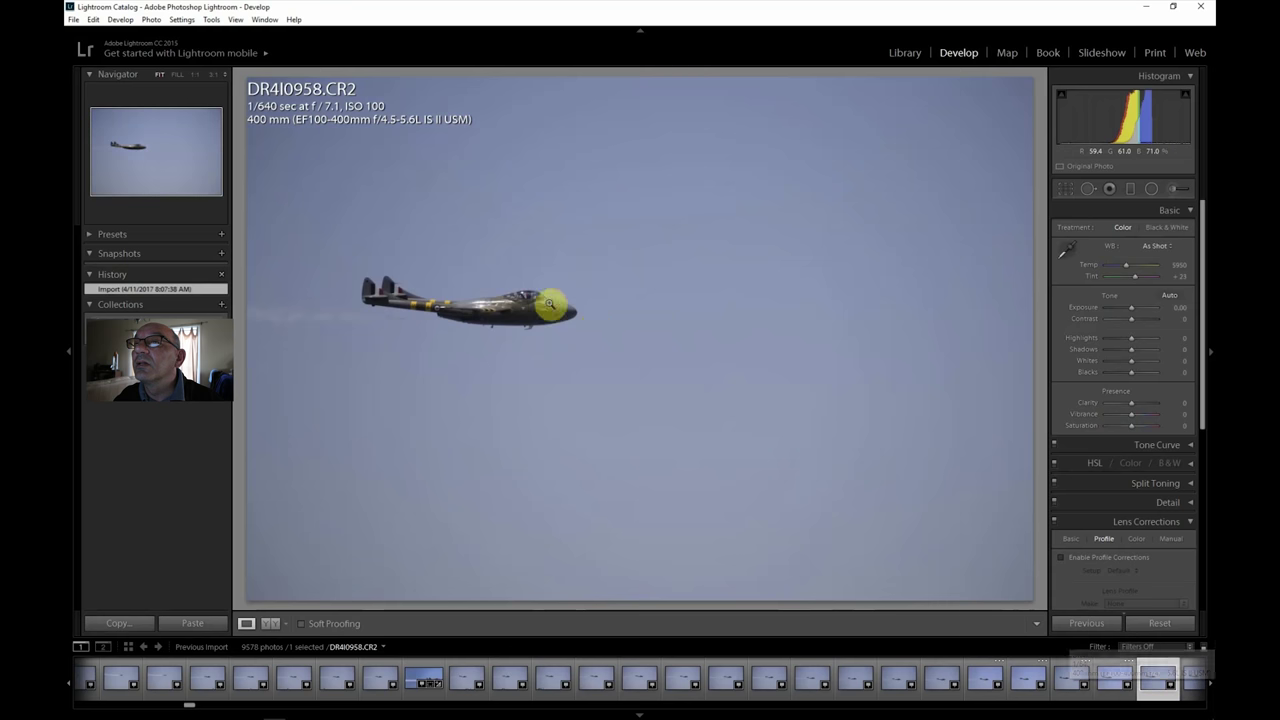
click(594, 323)
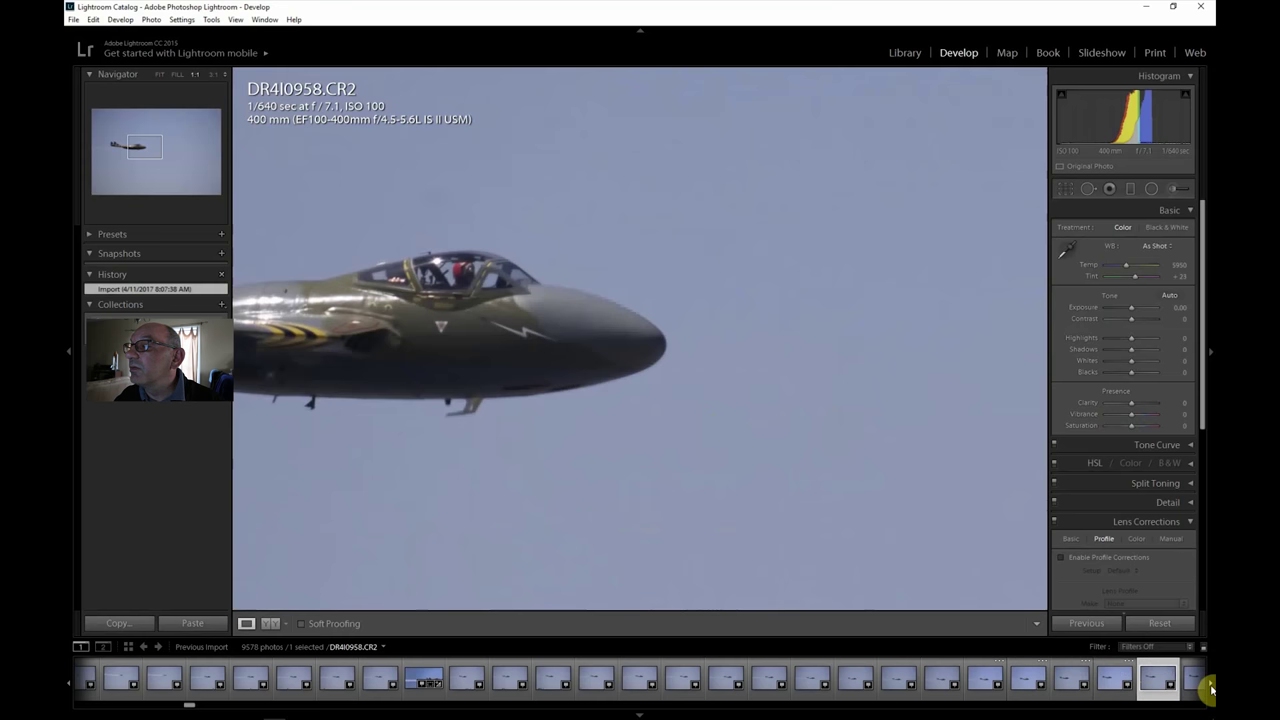
click(1138, 678)
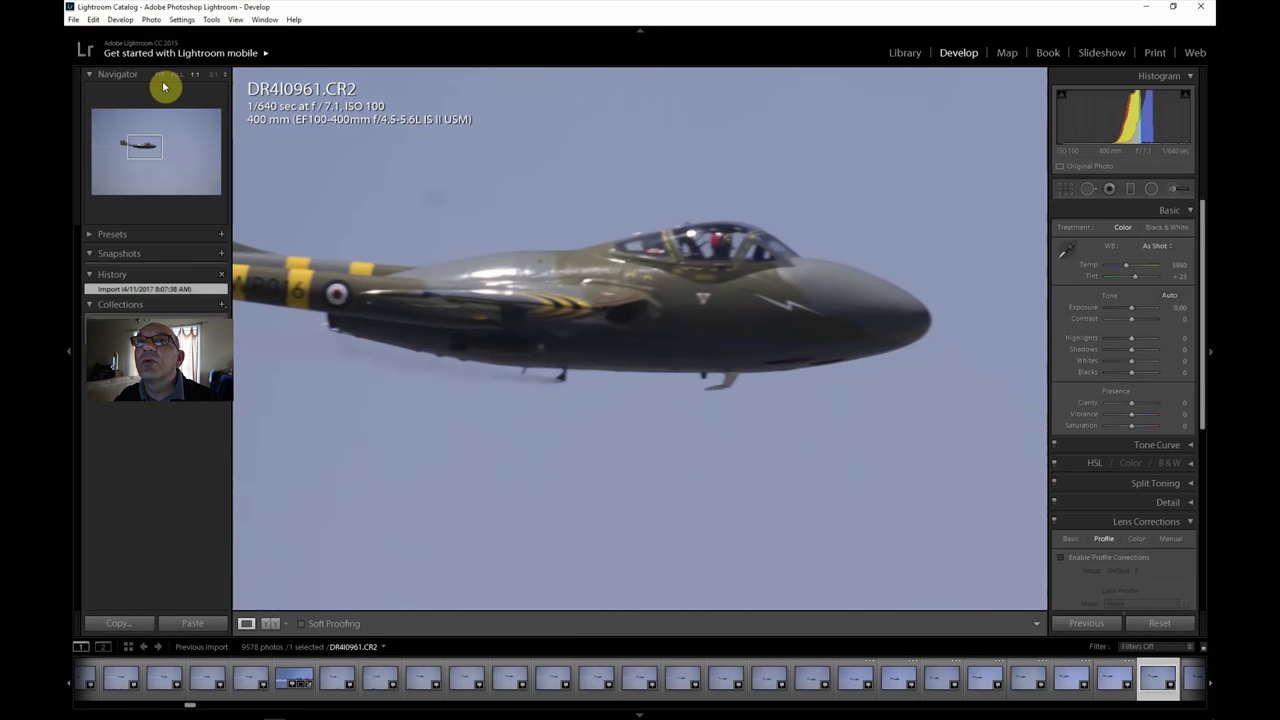
click(158, 75)
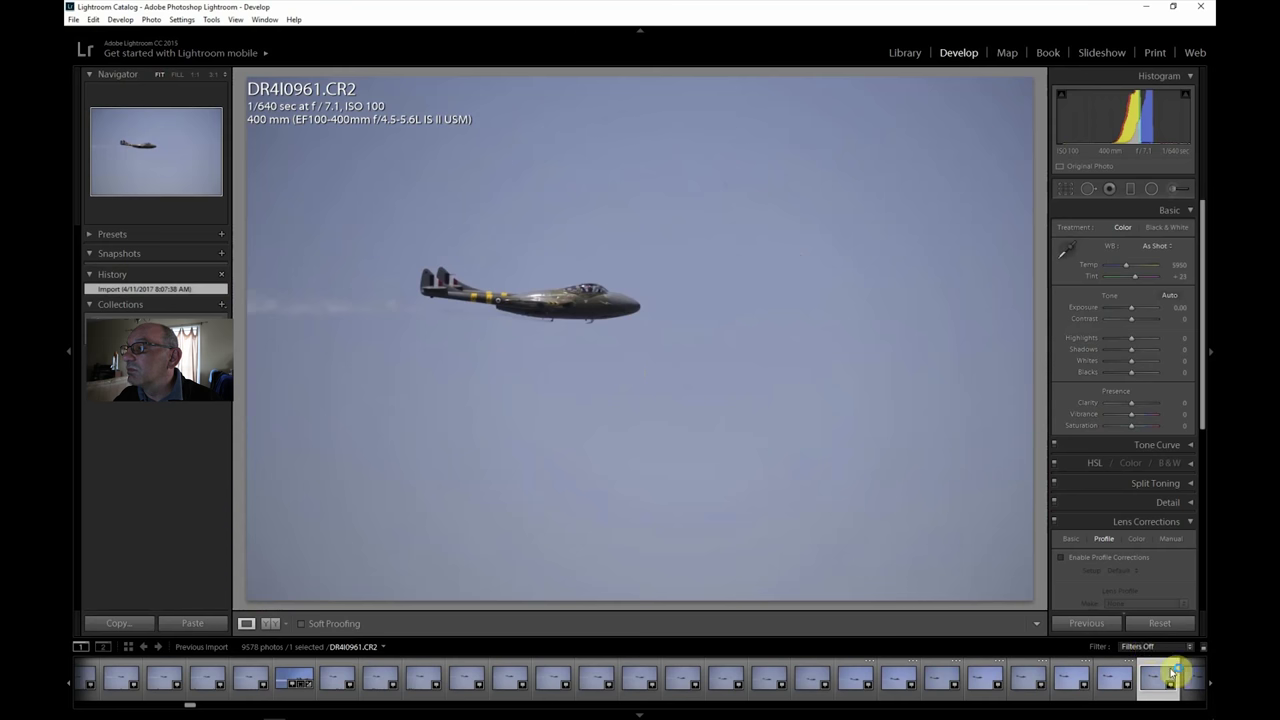
Step: Scroll the filmstrip through DR4I0979 and smoke-trail shot DR4I1000 to DR4I1009
click(1210, 684)
drag(1210, 684, 1206, 682)
click(1020, 678)
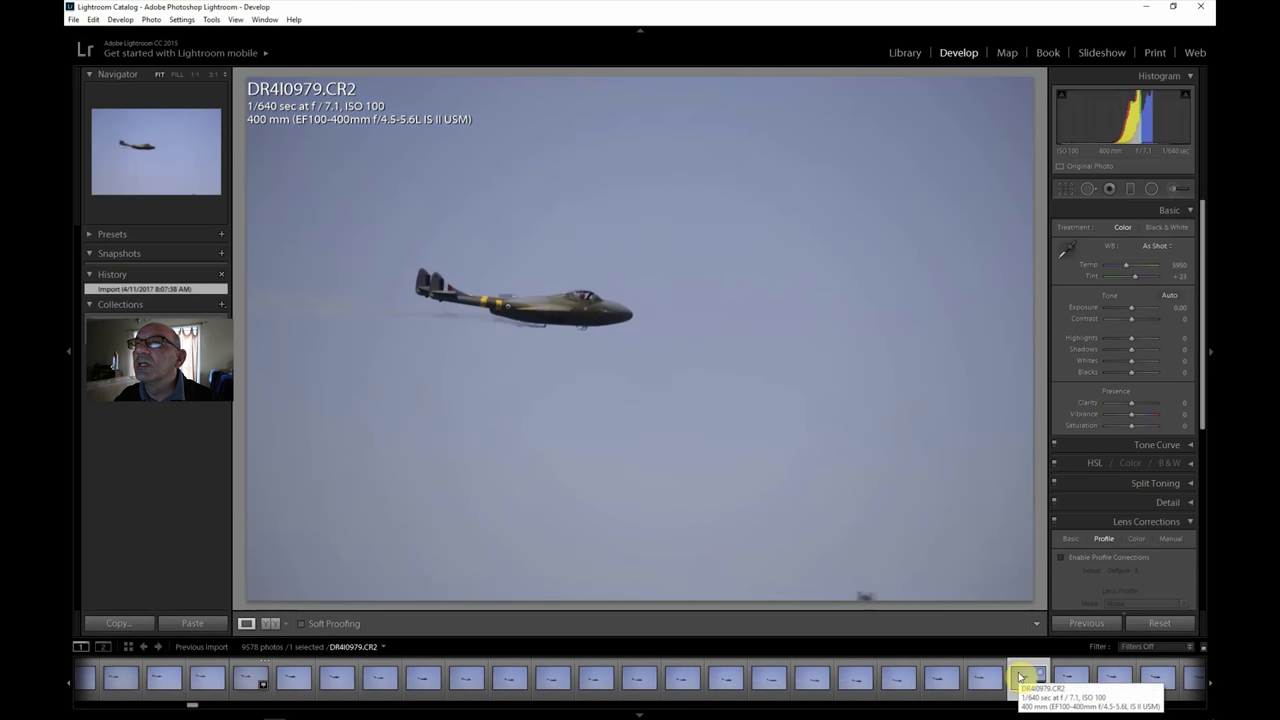
drag(1210, 684, 1211, 685)
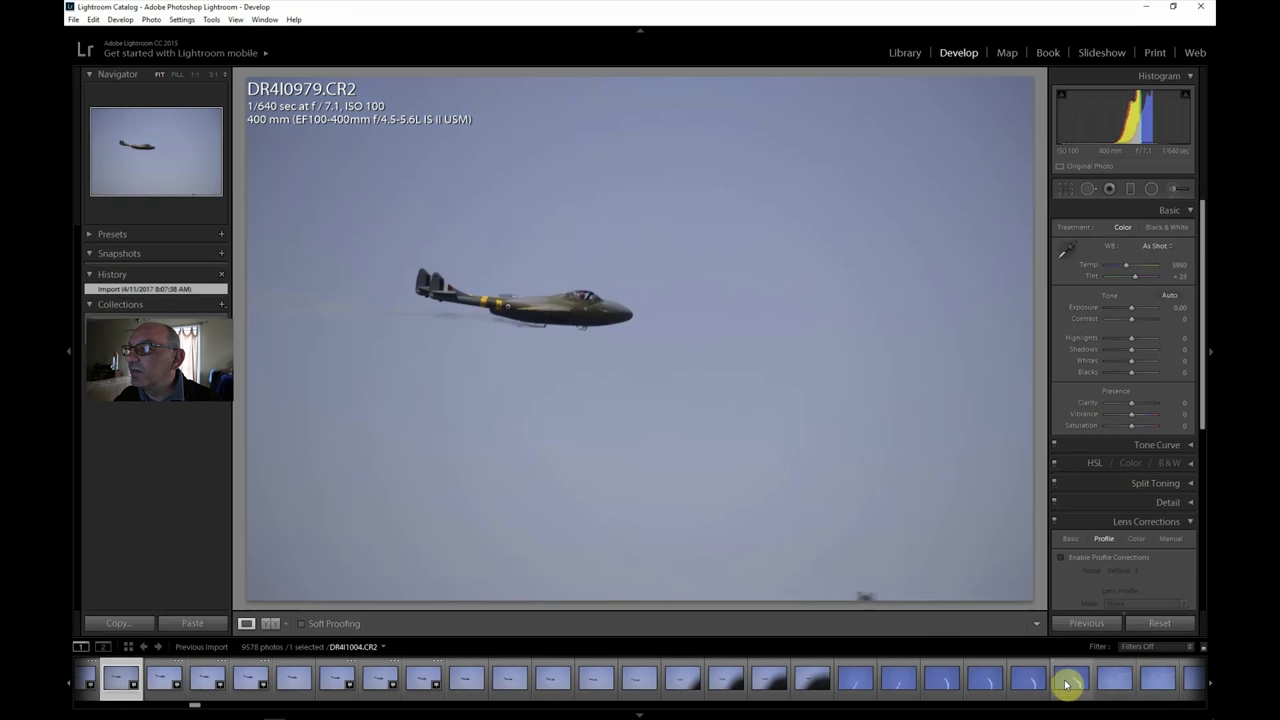
click(1026, 682)
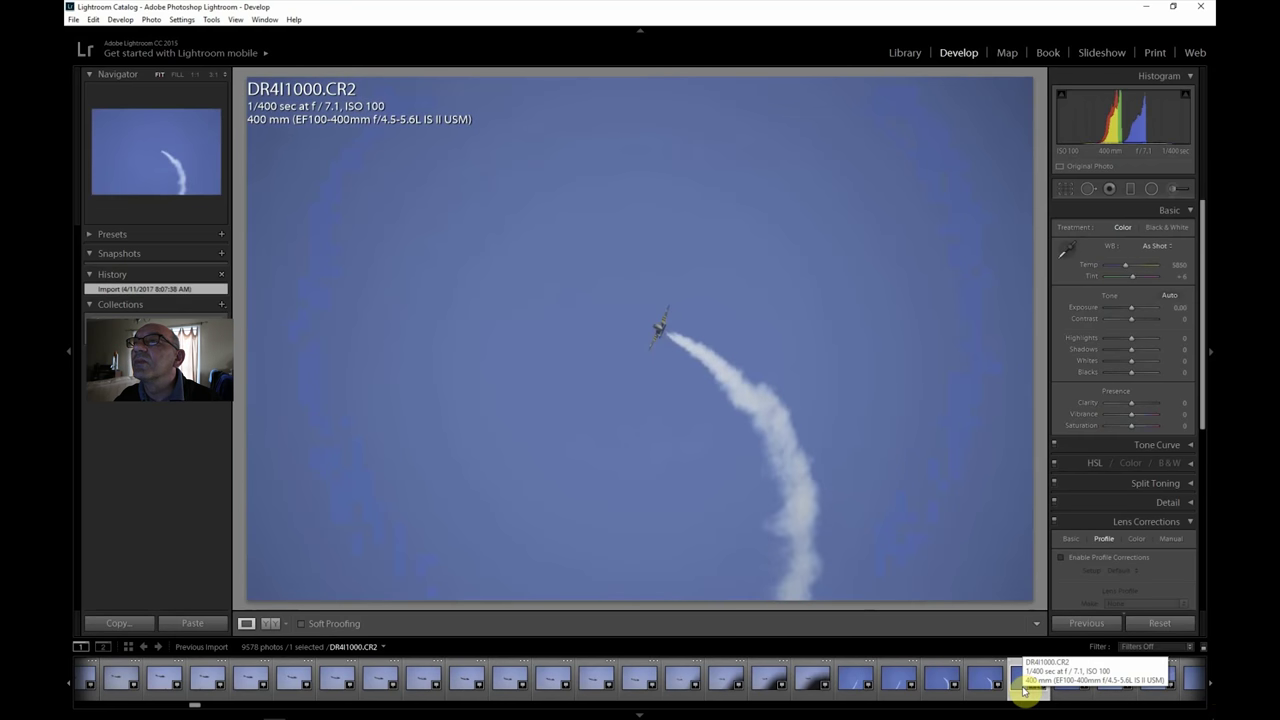
click(1211, 685)
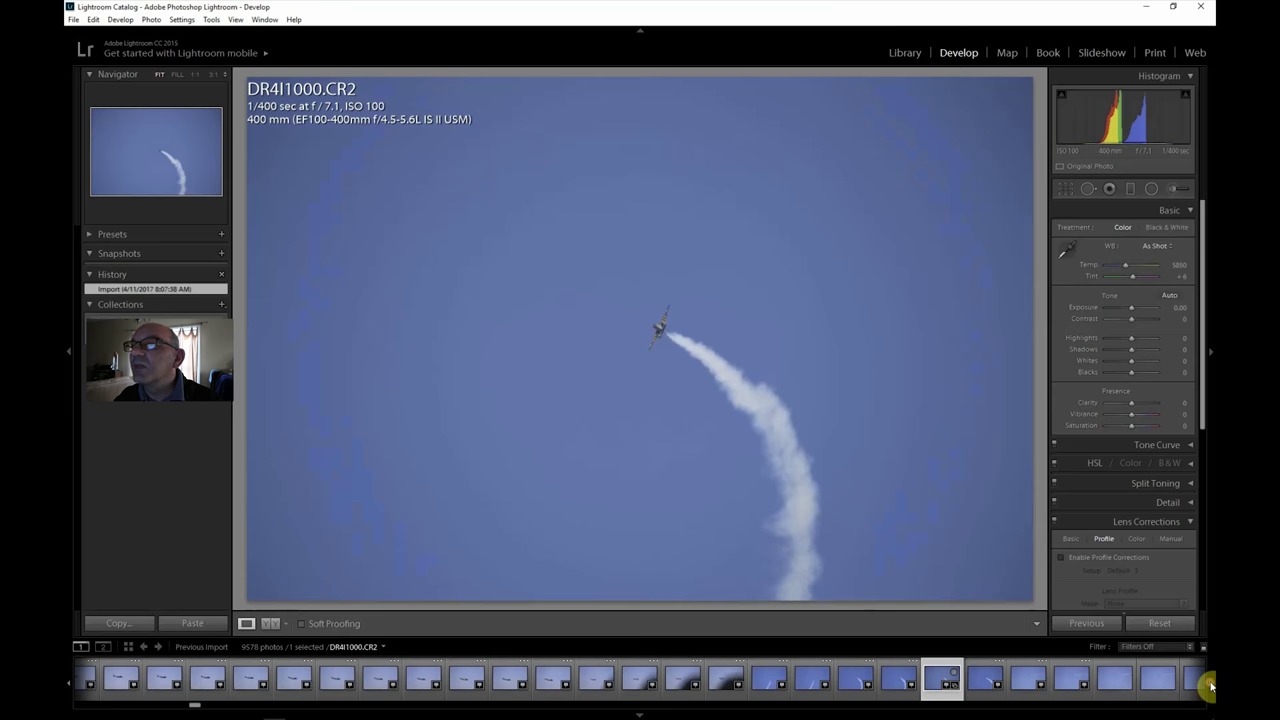
click(1211, 685)
click(1211, 685)
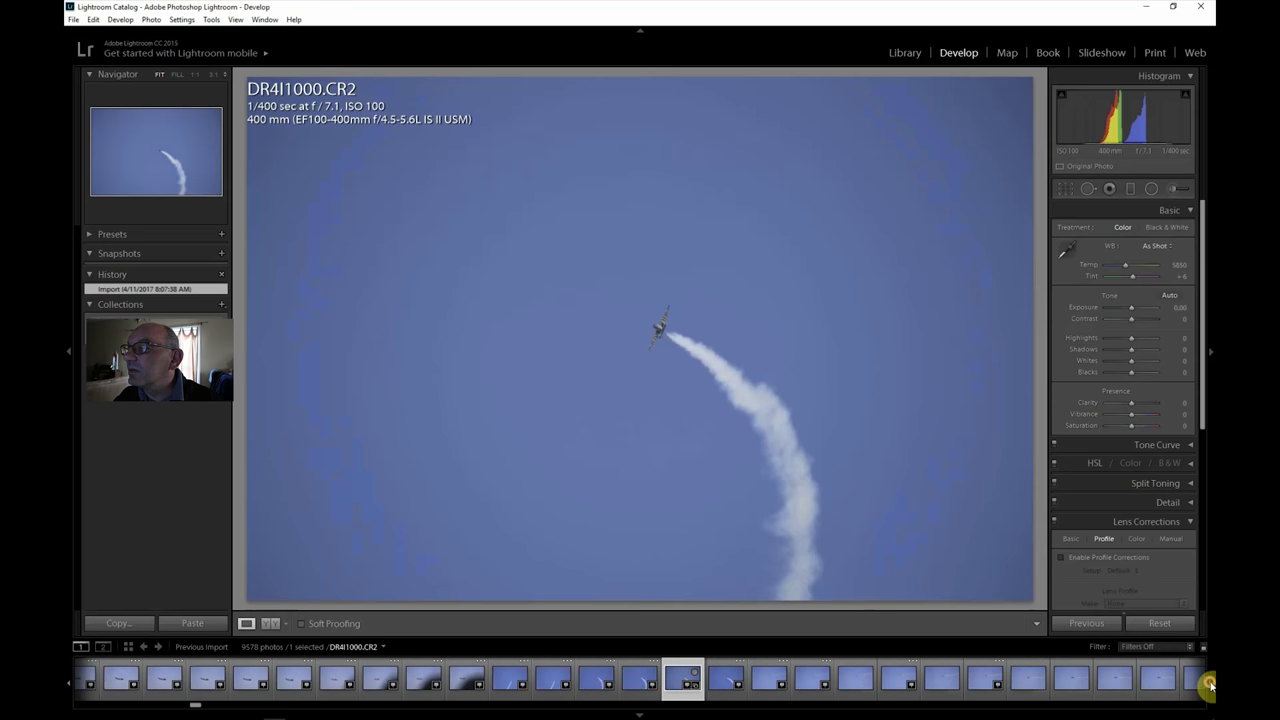
click(1066, 680)
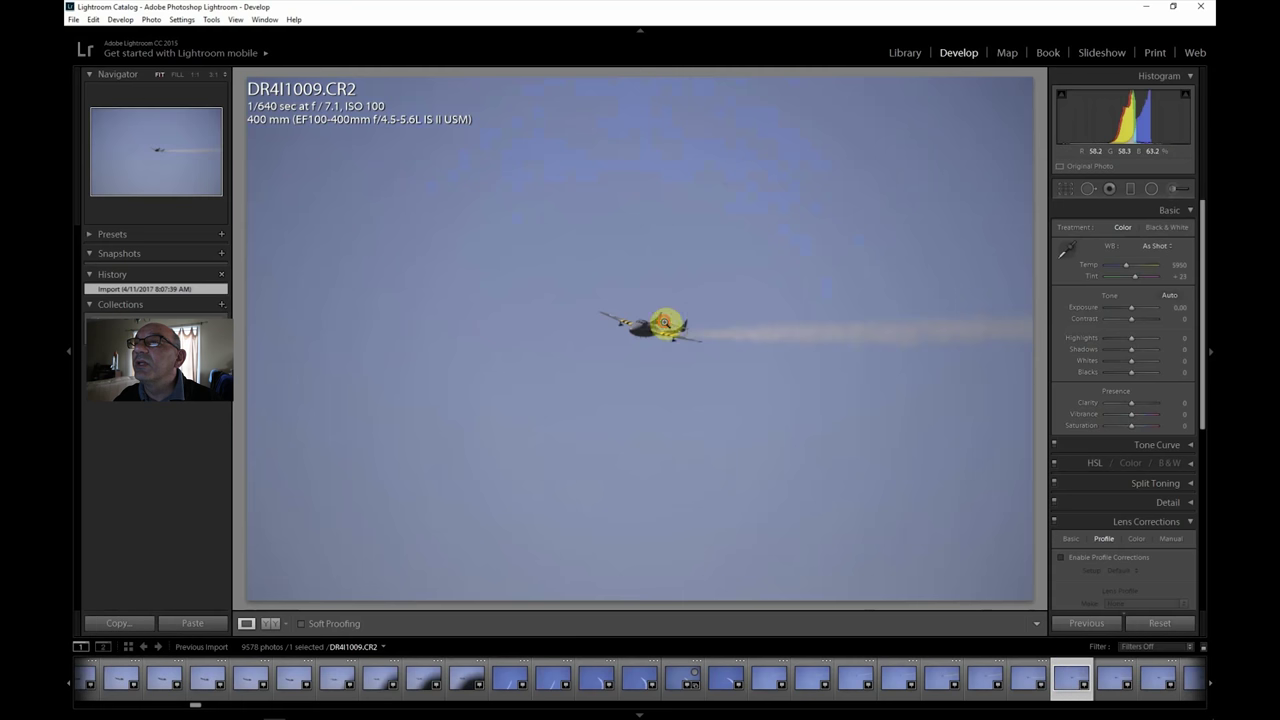
Step: Check DR4I1009 at 1:1, return to Fit, then move on to DR4I1018 and DR4I1032
click(693, 405)
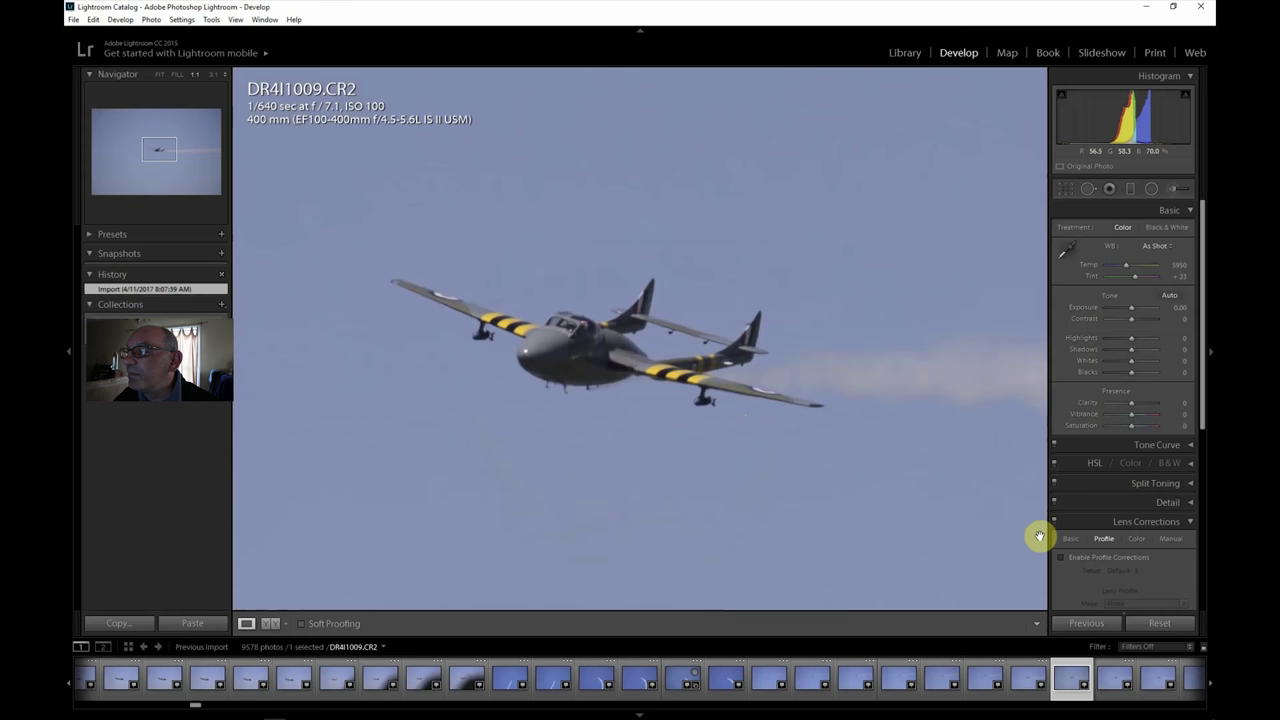
click(158, 75)
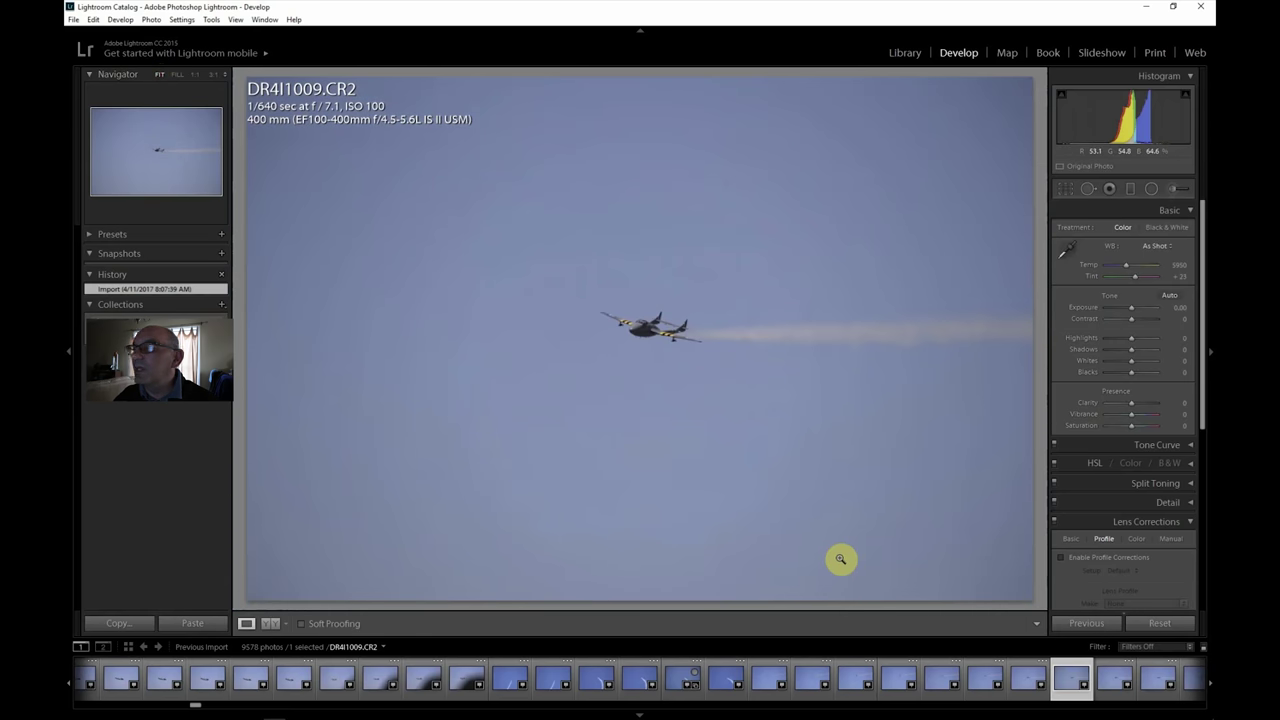
scroll(1210, 686, down, 5)
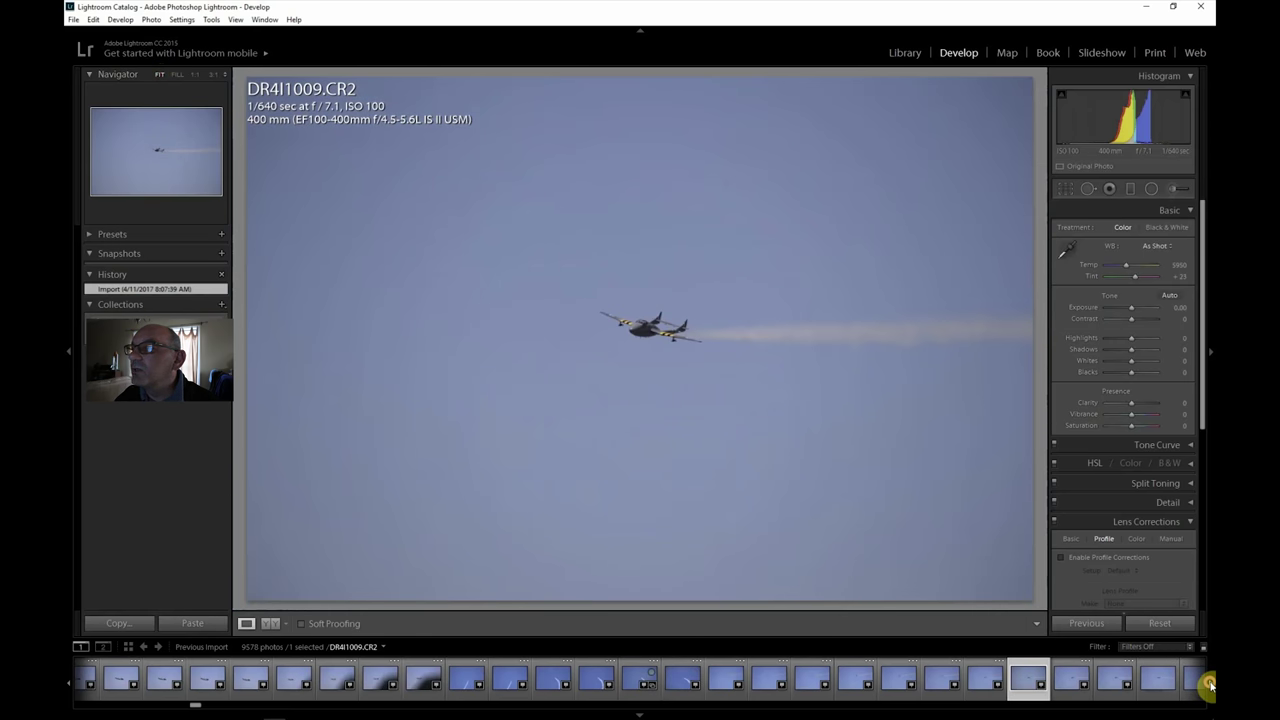
click(1068, 683)
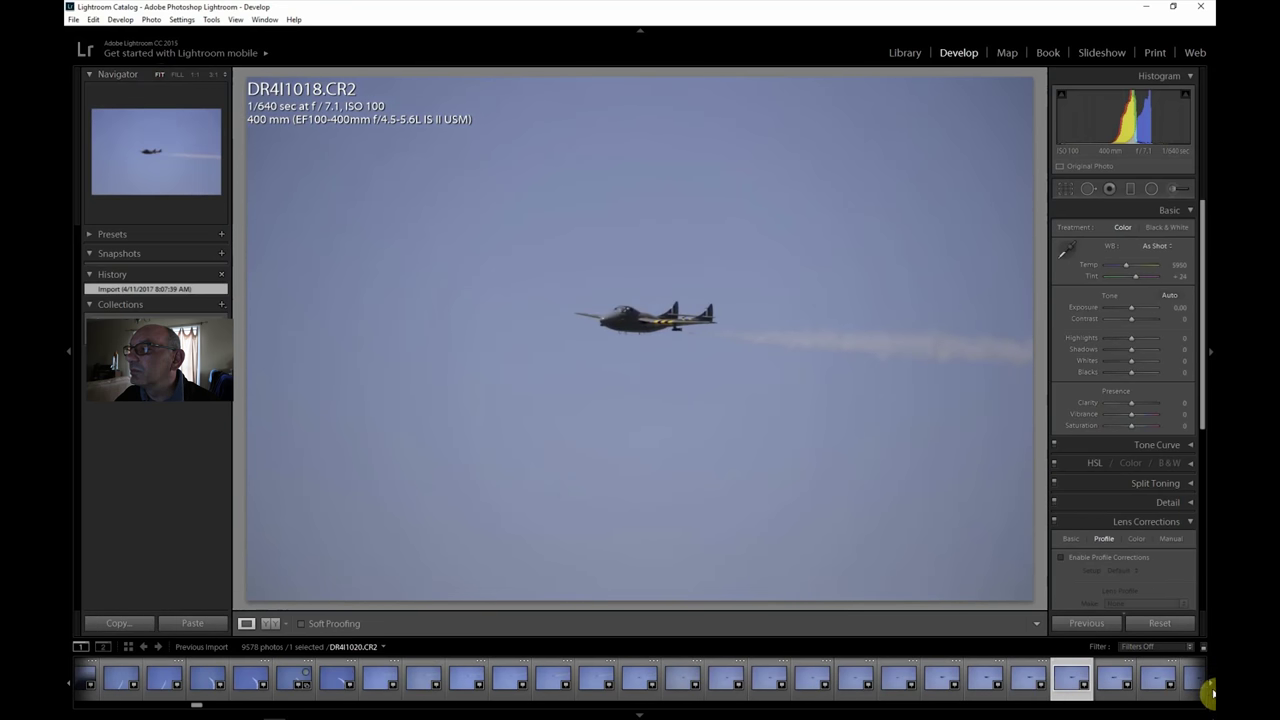
scroll(1210, 686, down, 7)
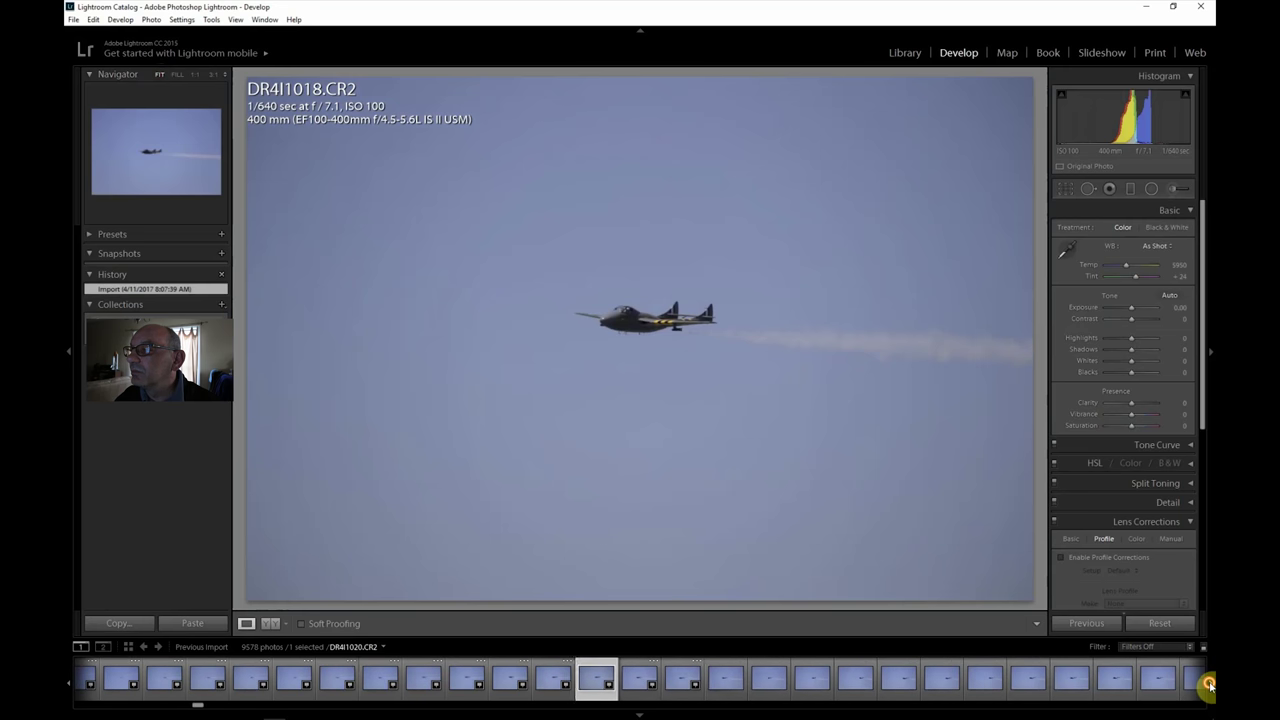
click(1118, 683)
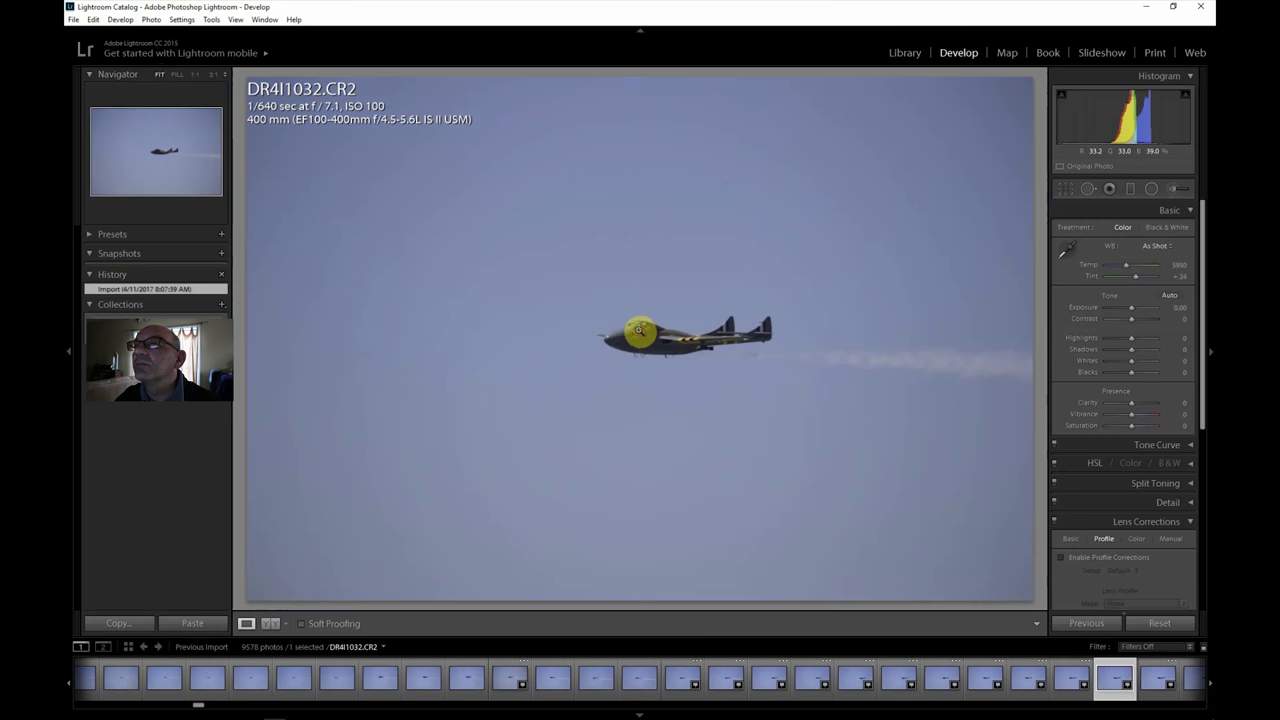
Step: Zoom DR4I1032 to full size, then view DR4I1033 and DR4I1034 fitted whole
click(725, 425)
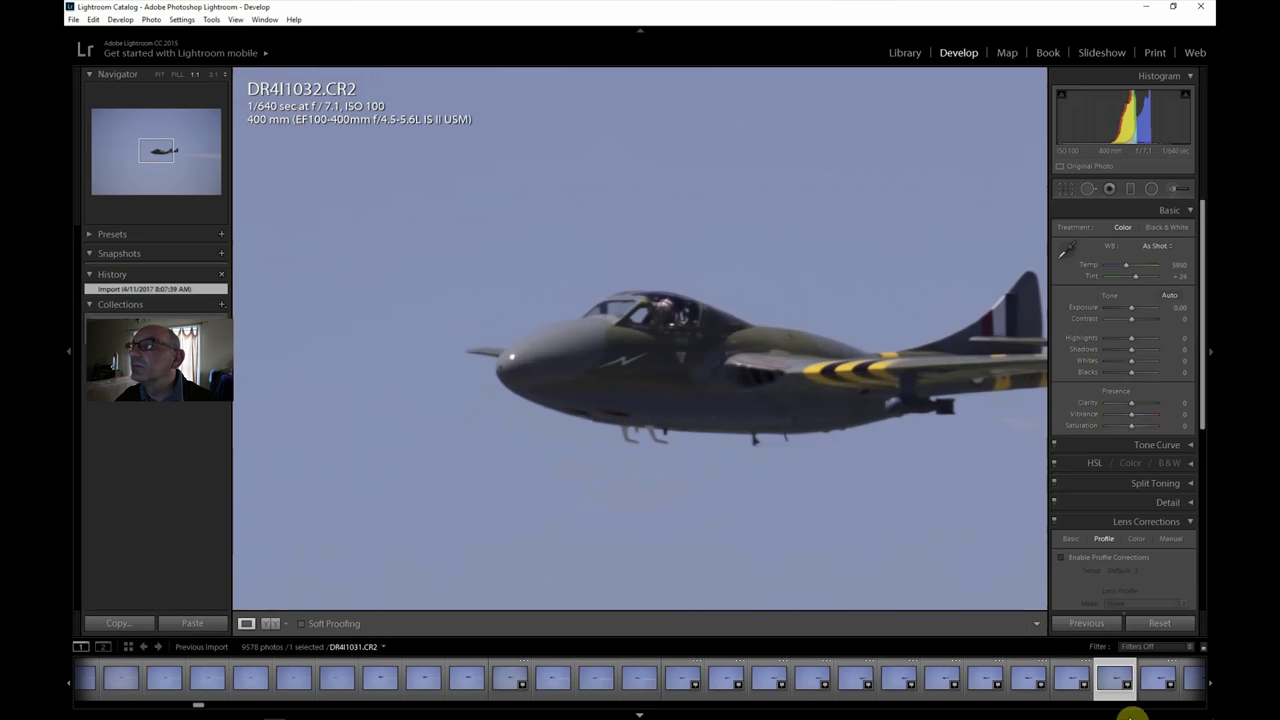
click(1155, 681)
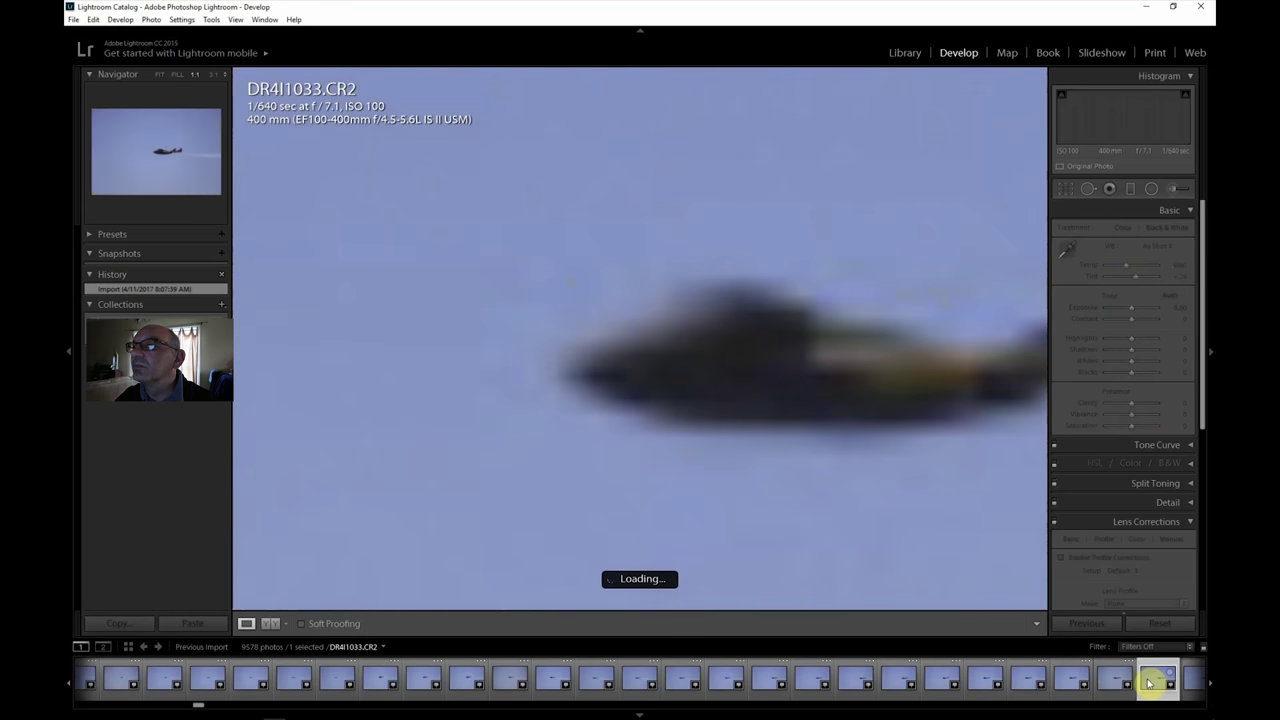
click(1205, 684)
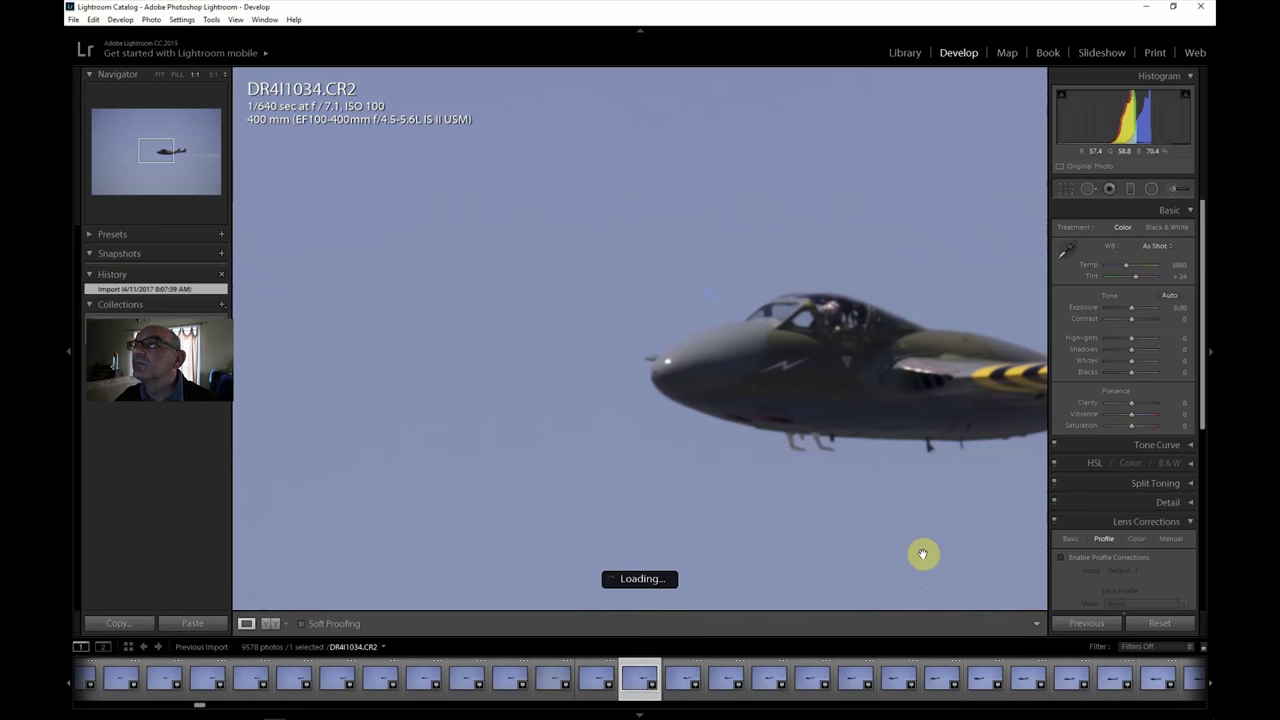
click(162, 77)
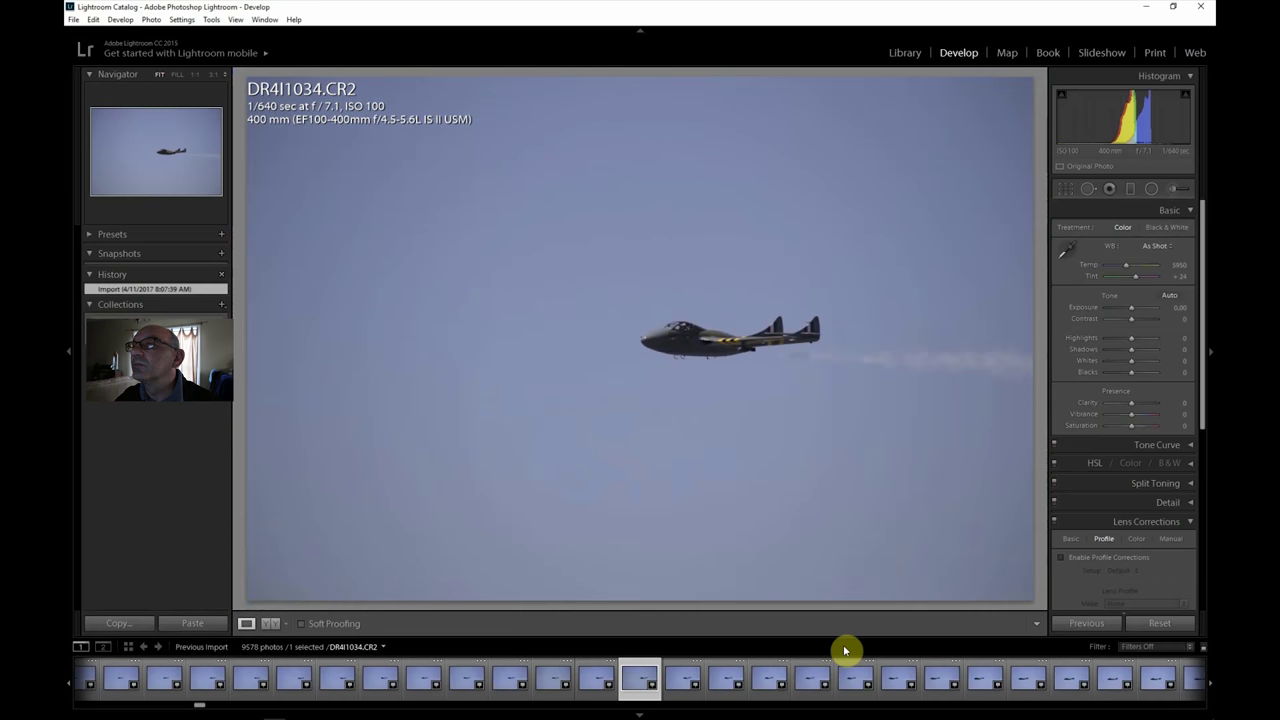
Step: Scroll the filmstrip well ahead and select DR4I1068
click(1210, 685)
click(1210, 685)
click(1210, 685)
click(1210, 685)
click(1210, 685)
click(1210, 685)
click(1210, 685)
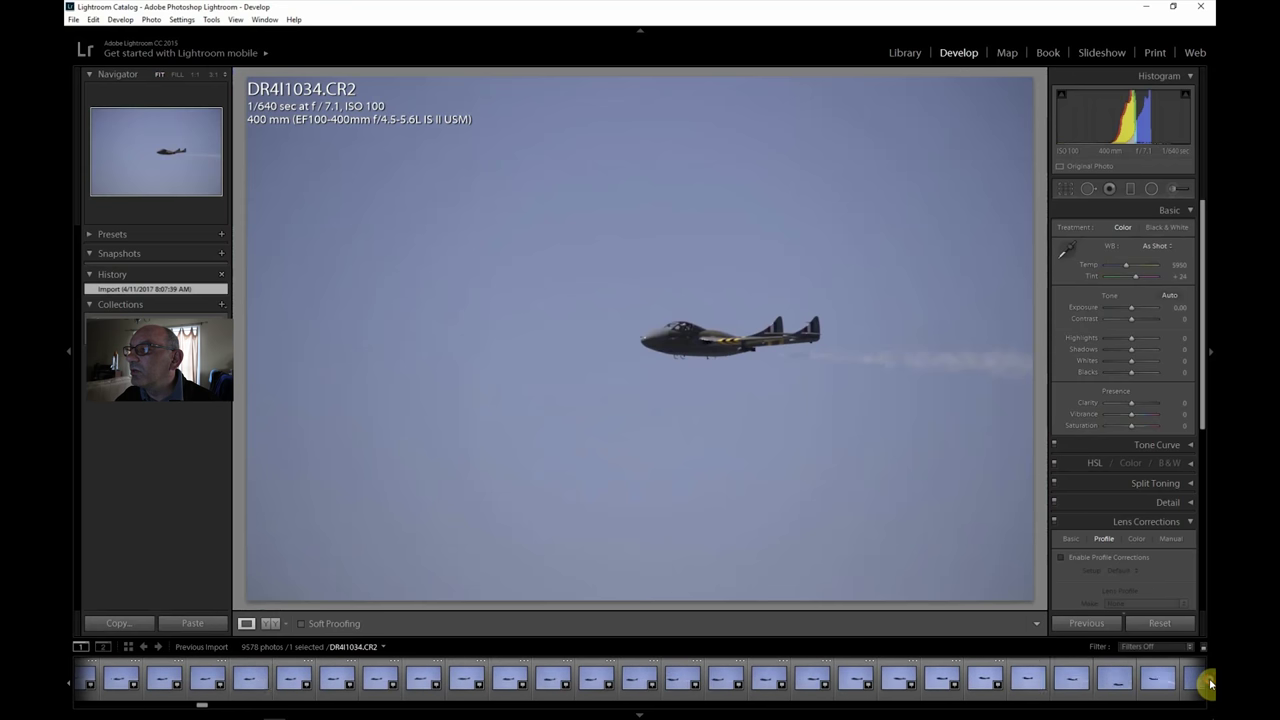
click(1068, 686)
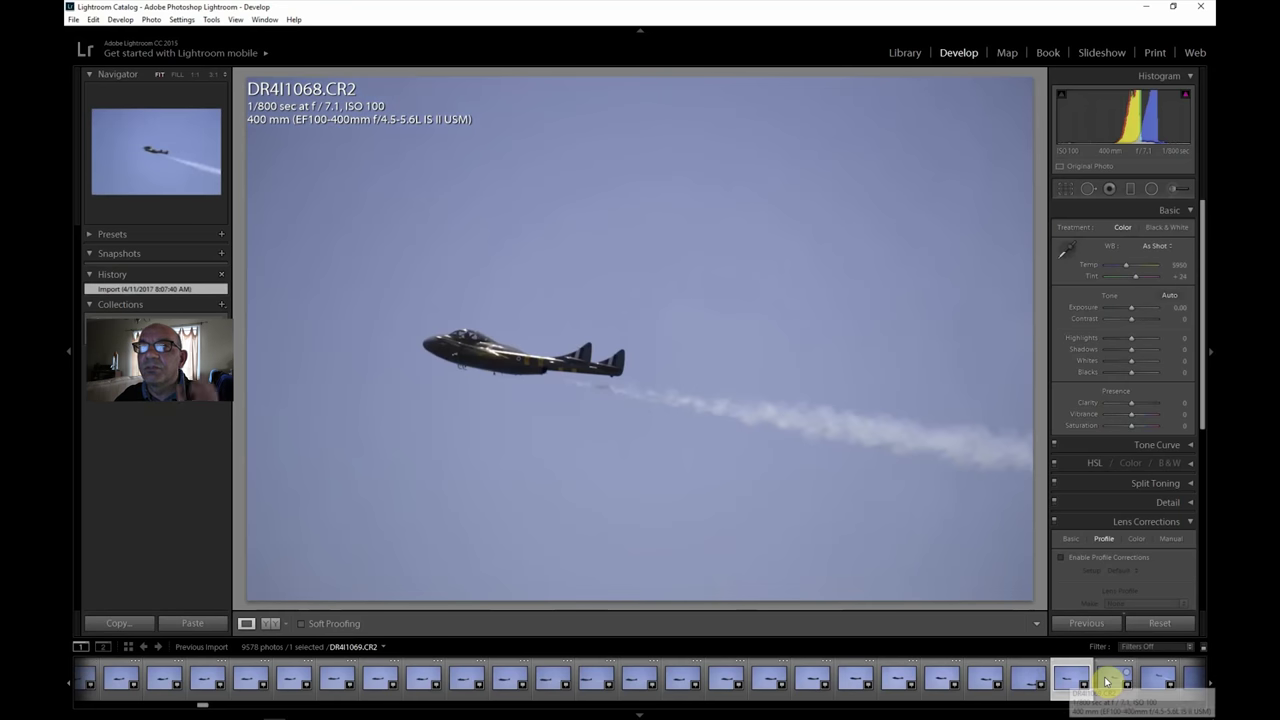
Step: Browse photos DR4I1070 to DR4I1074, checking DR4I1073 at full size before zooming back out
click(1157, 680)
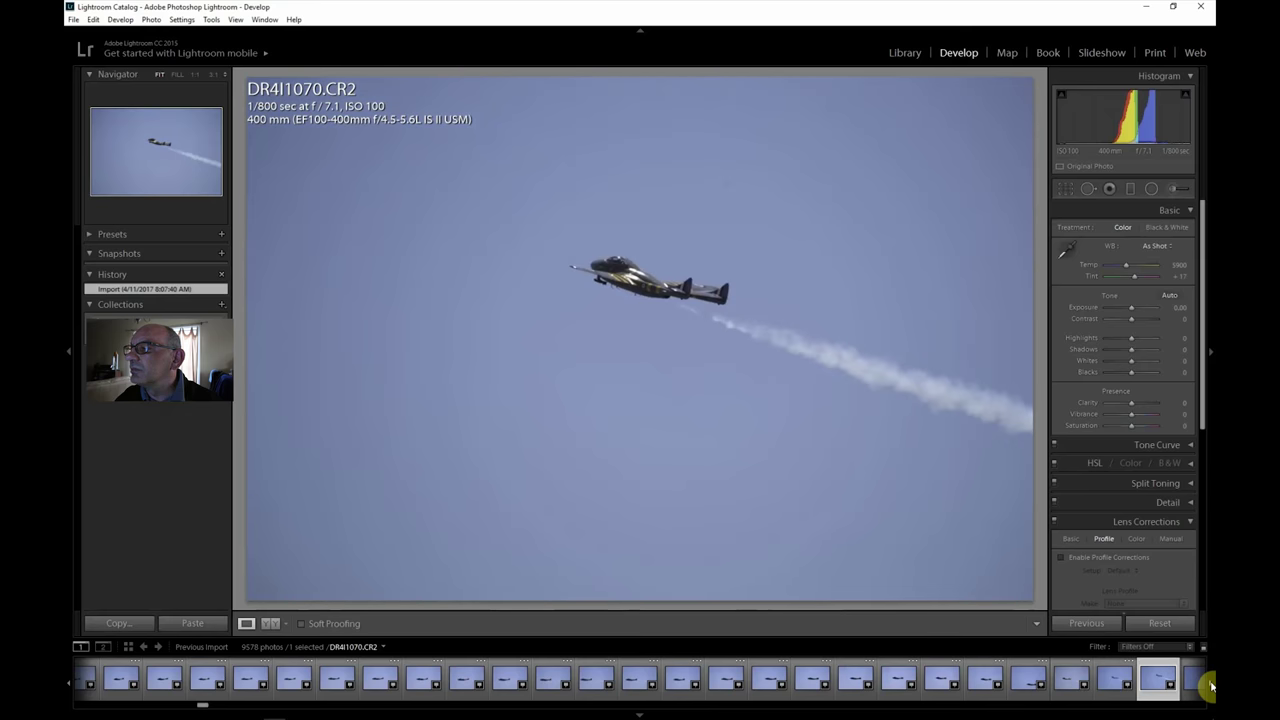
click(1210, 684)
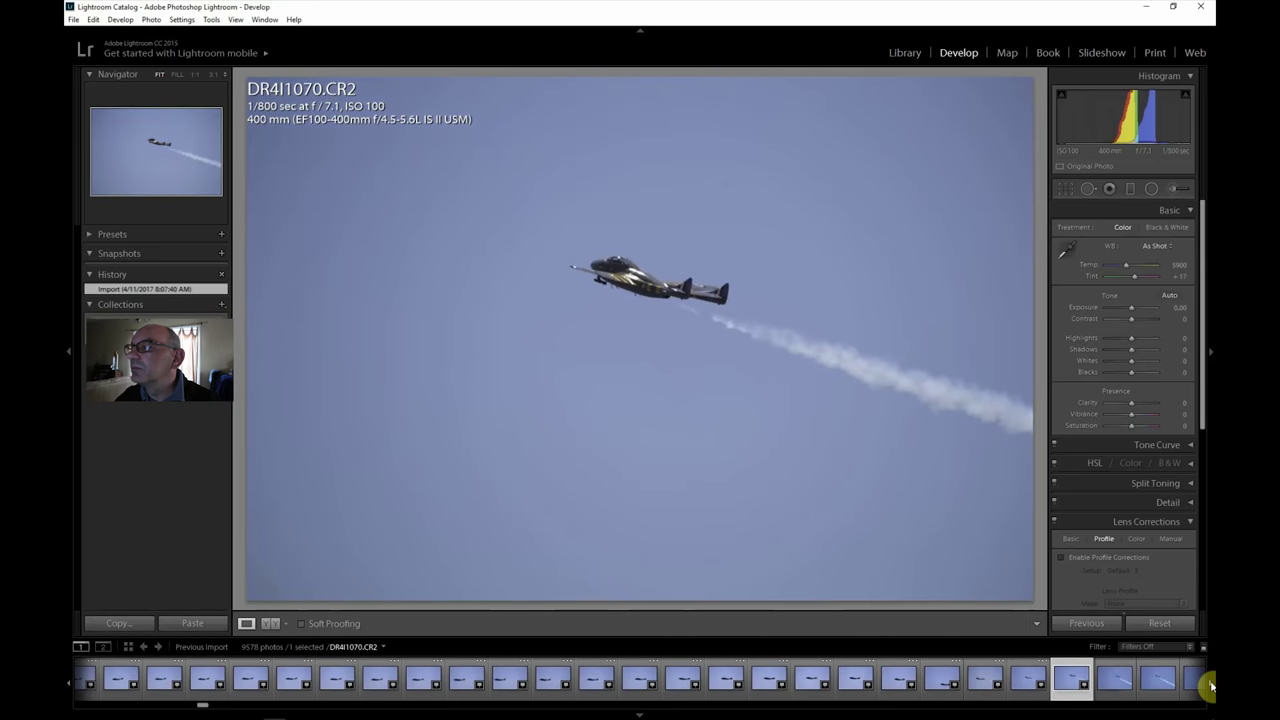
click(941, 680)
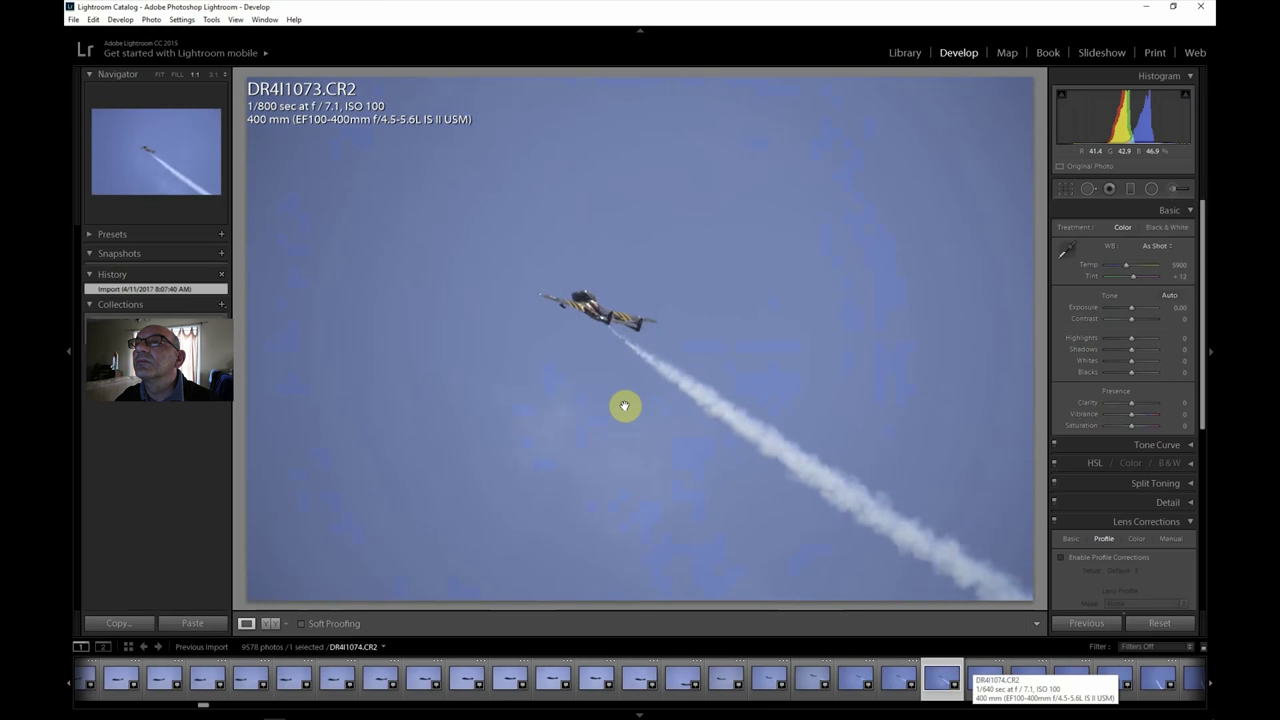
click(612, 338)
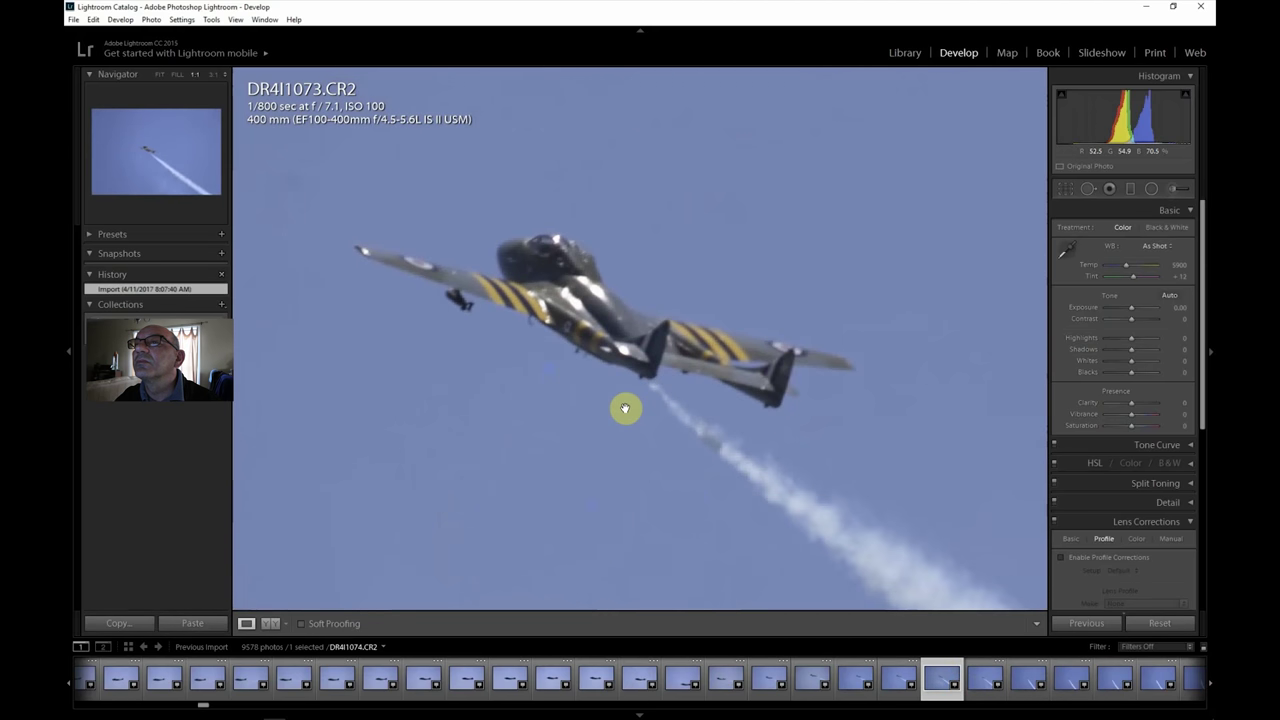
click(984, 682)
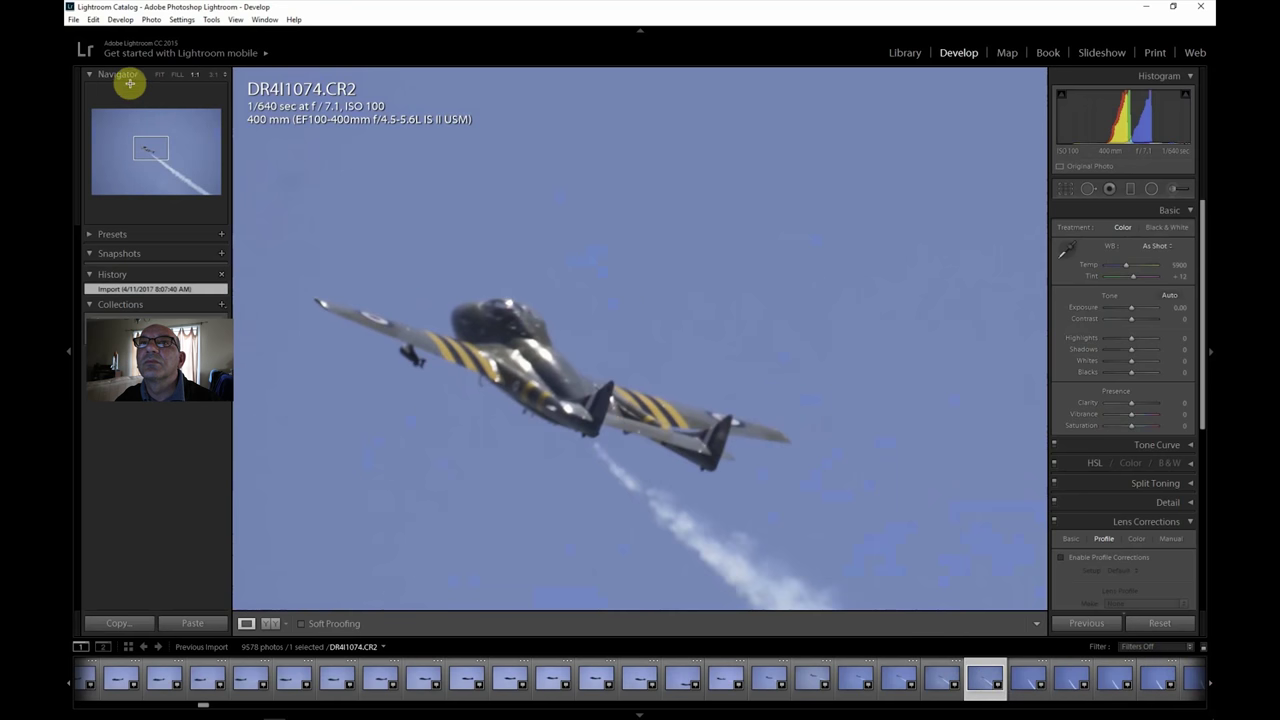
click(376, 308)
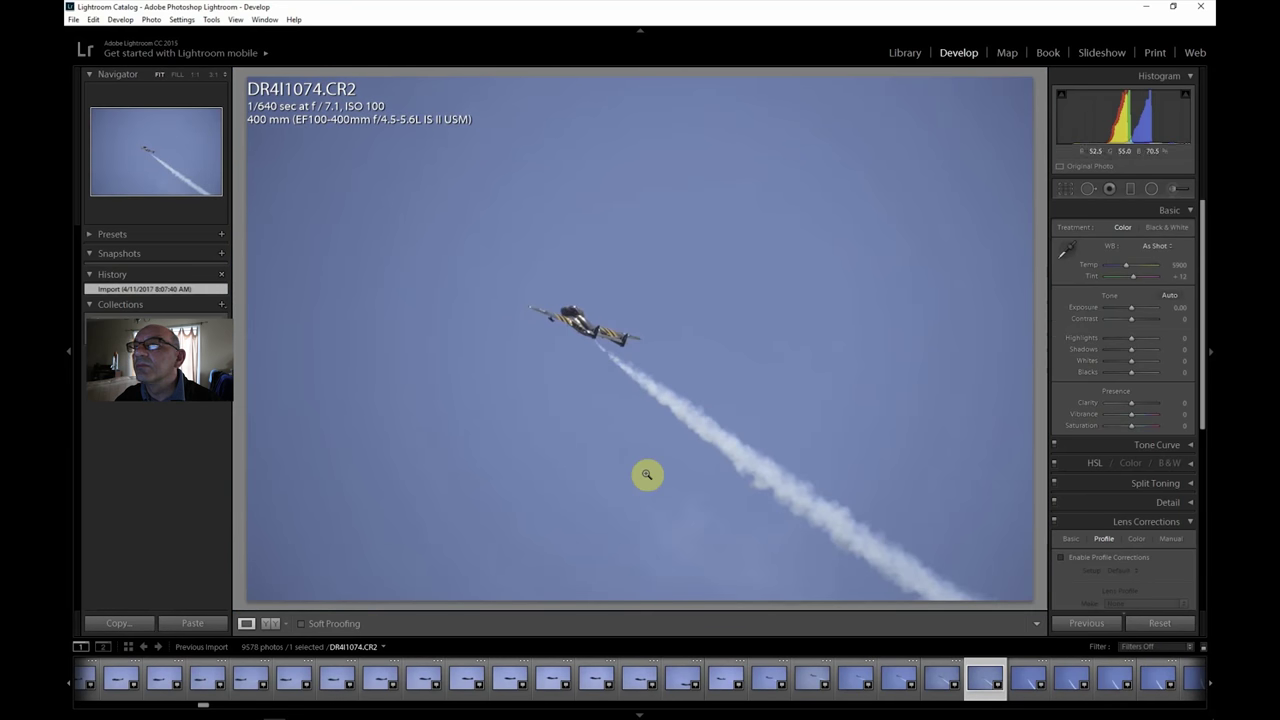
Step: Move through DR4I1082 and DR4I1083 to DR4I1137 and view the camouflaged jet at 1:1
click(1210, 686)
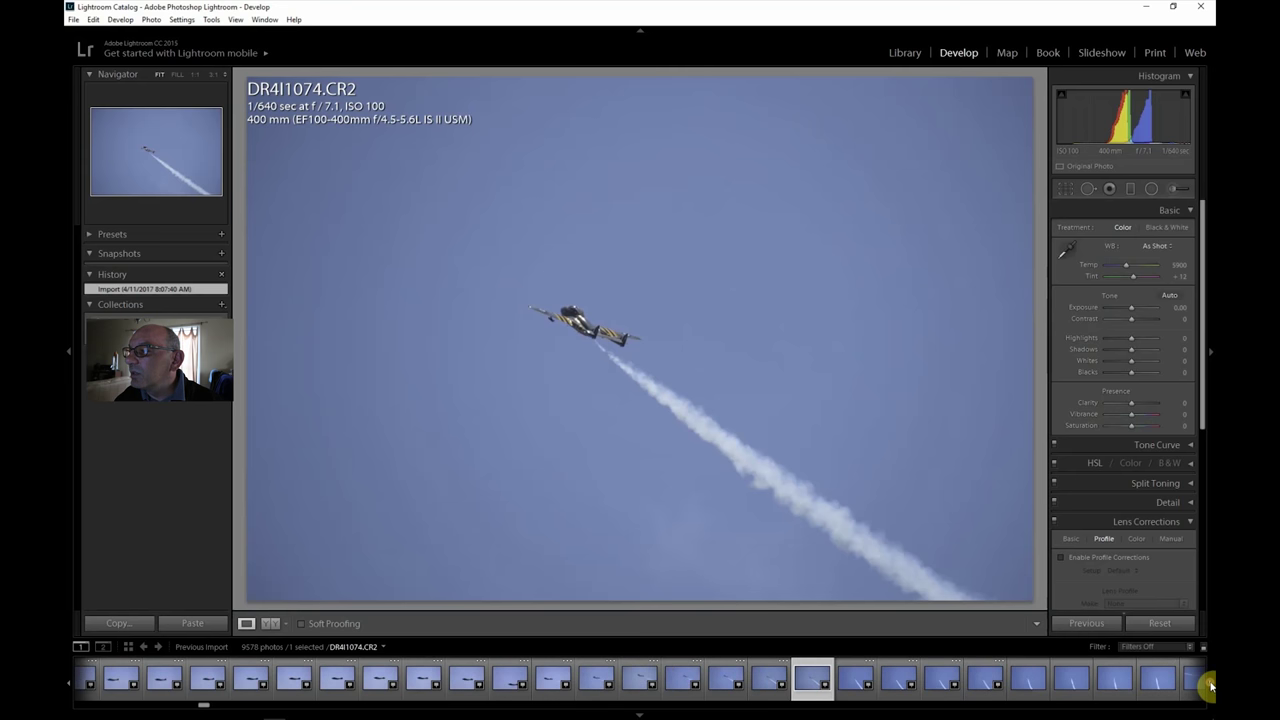
click(1025, 680)
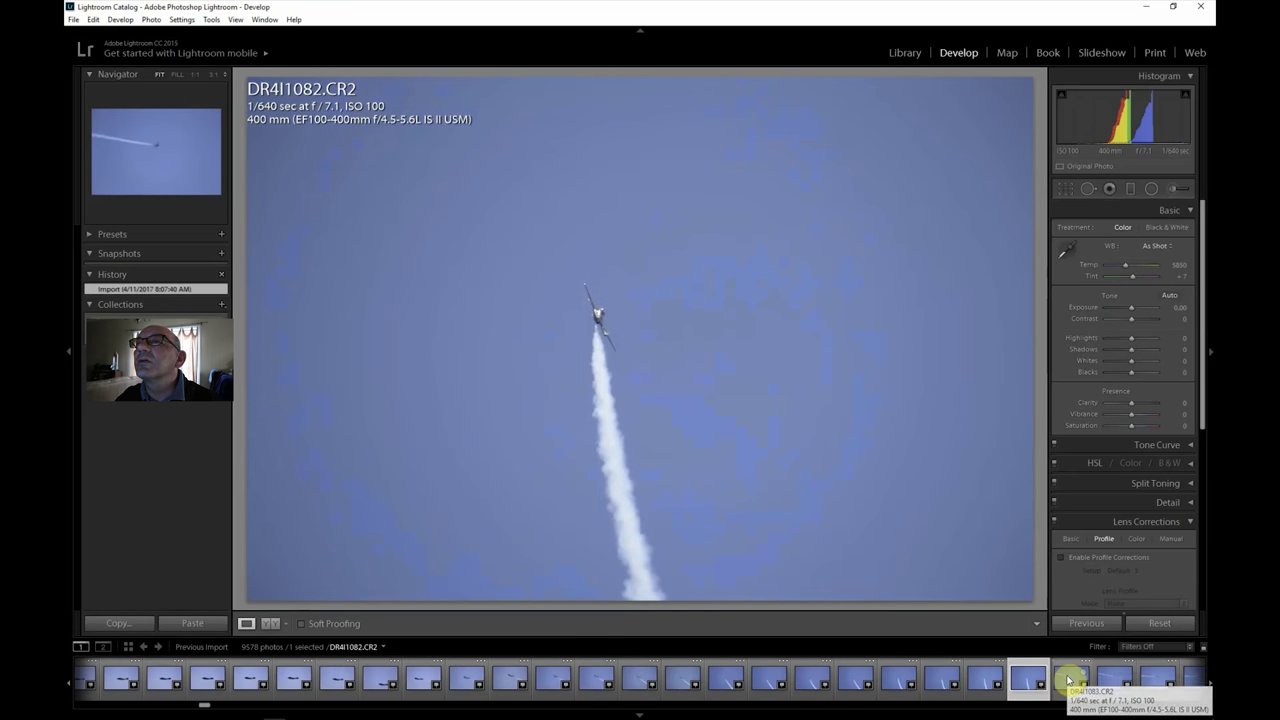
click(1068, 680)
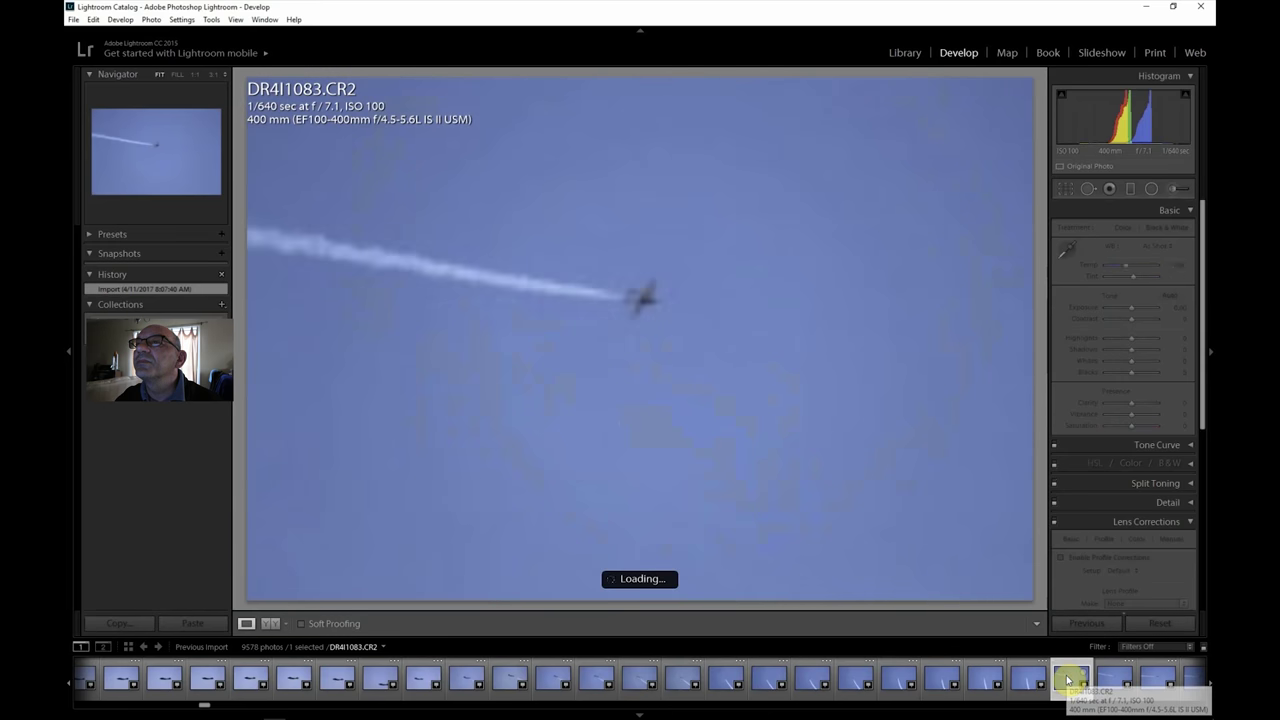
click(1208, 688)
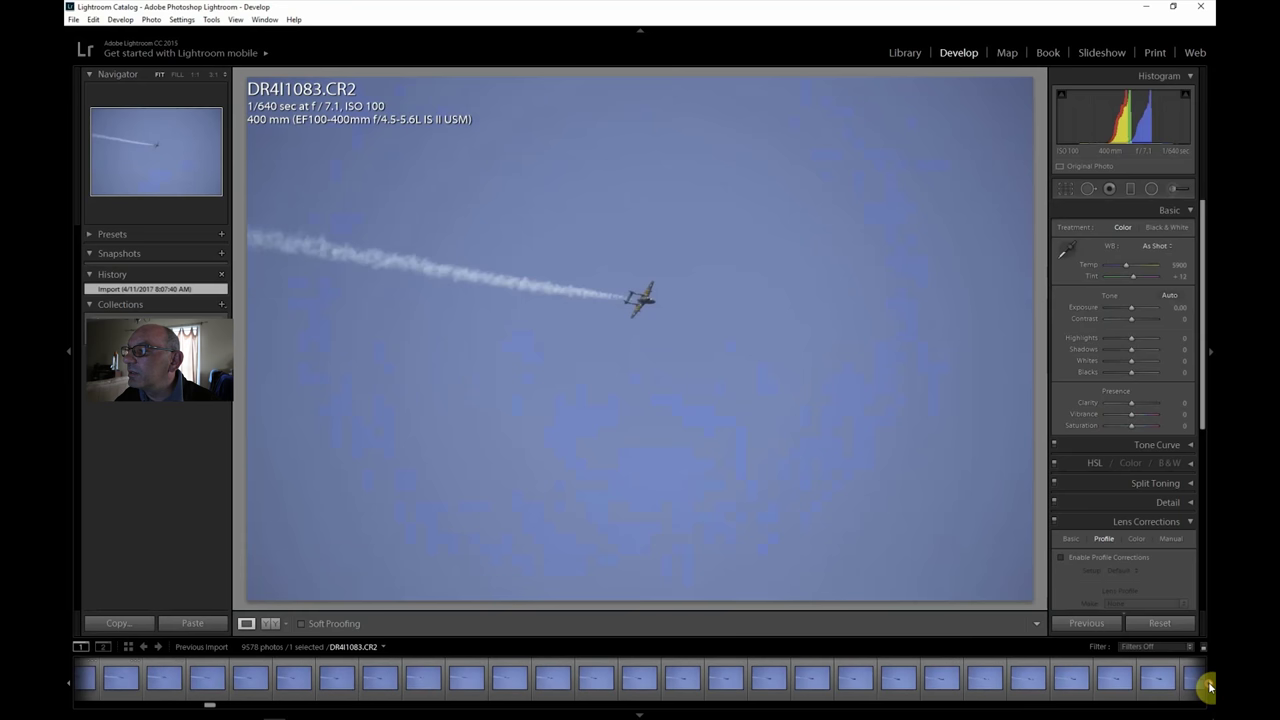
click(1117, 684)
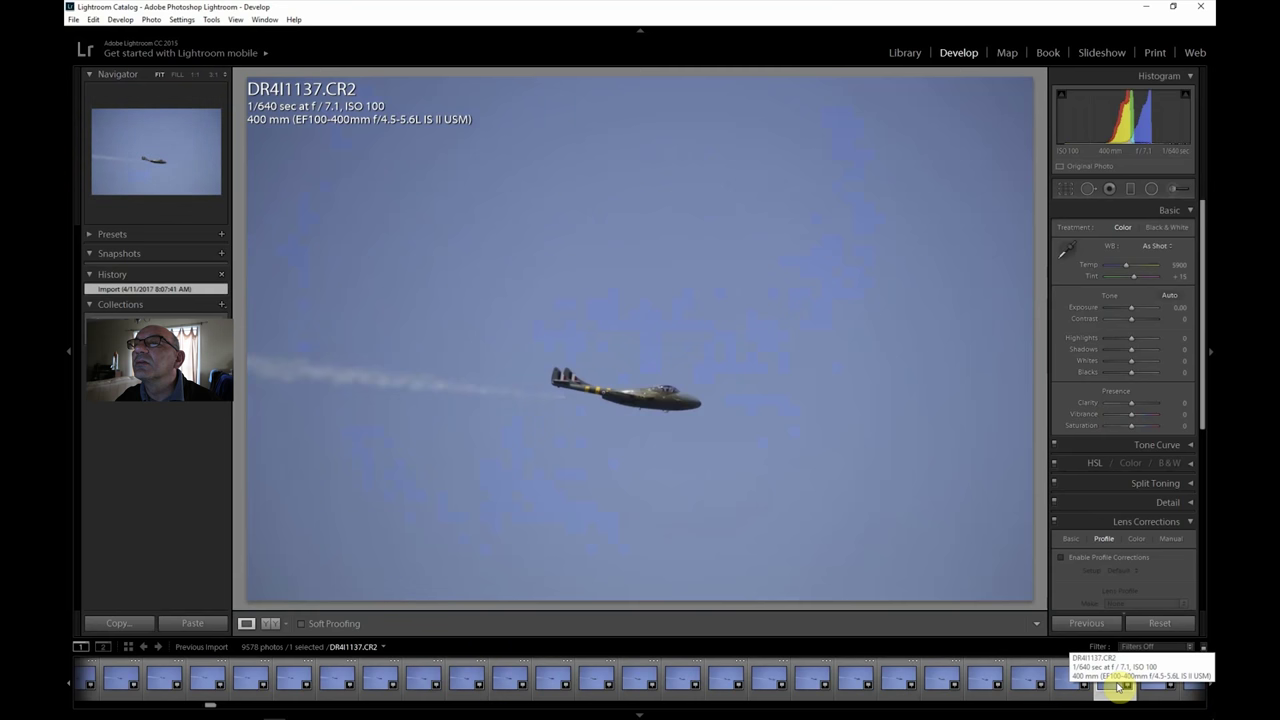
click(677, 409)
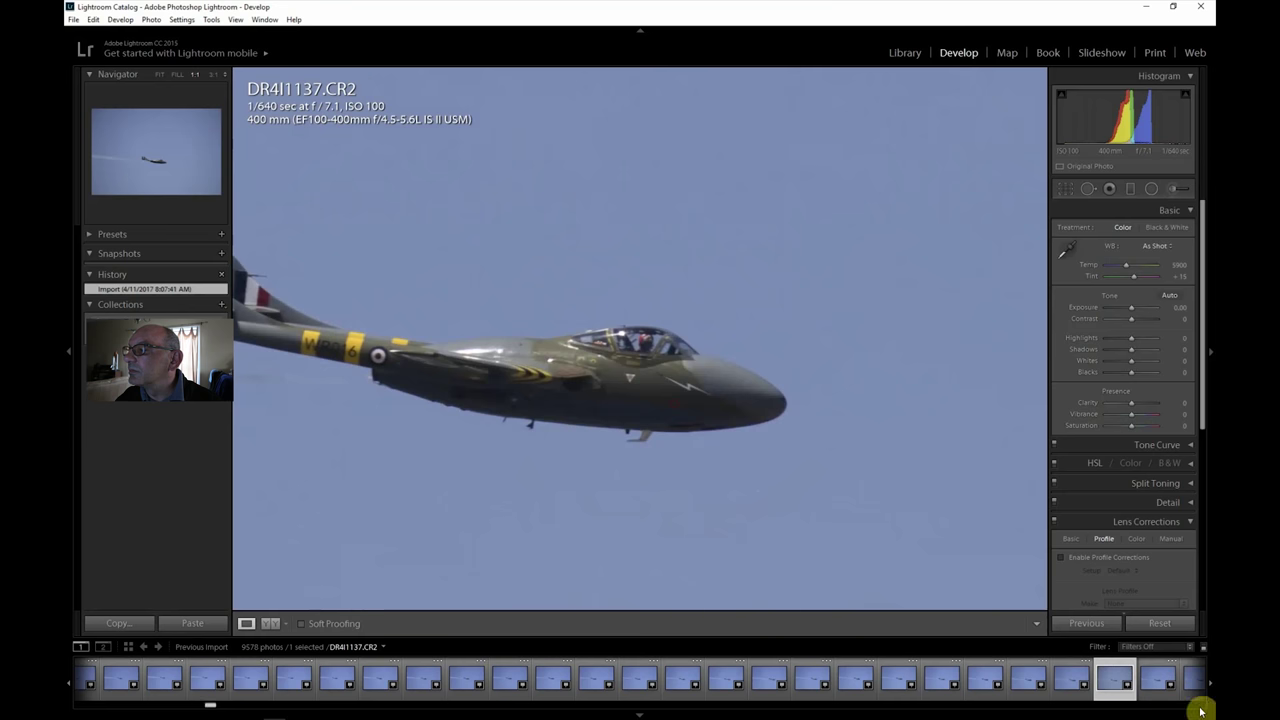
drag(1210, 686, 1210, 686)
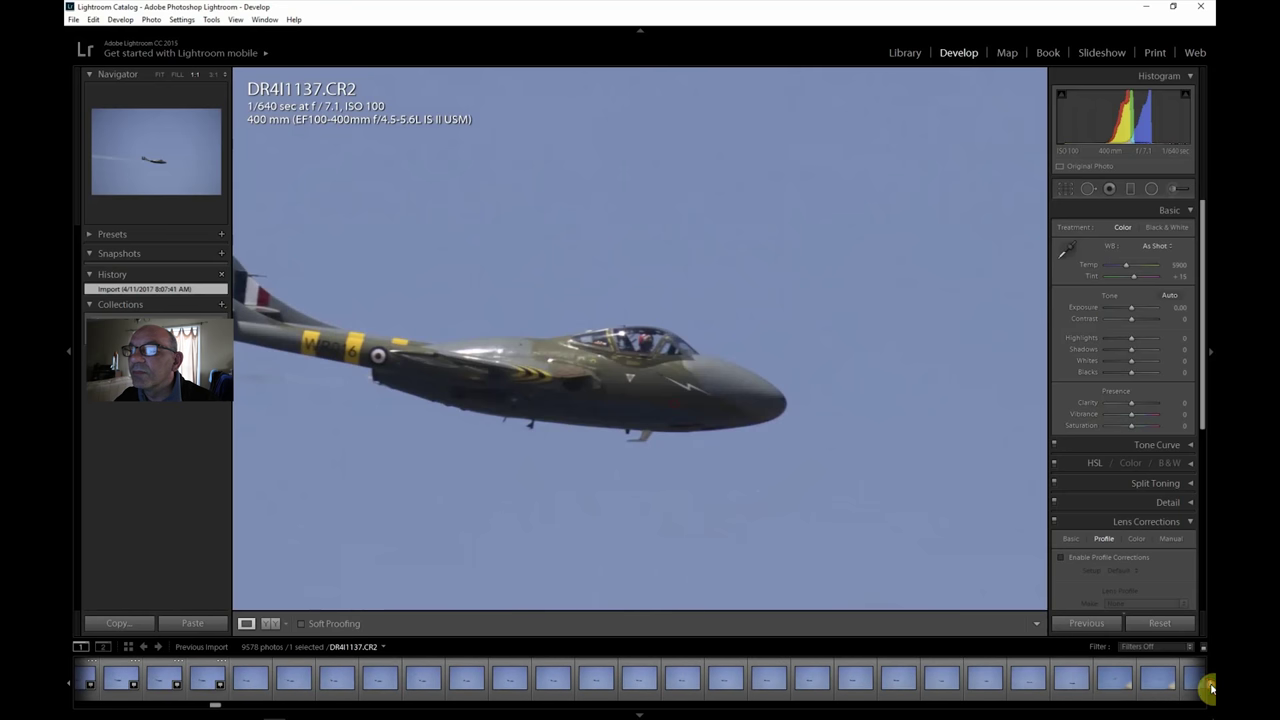
drag(1210, 686, 1210, 686)
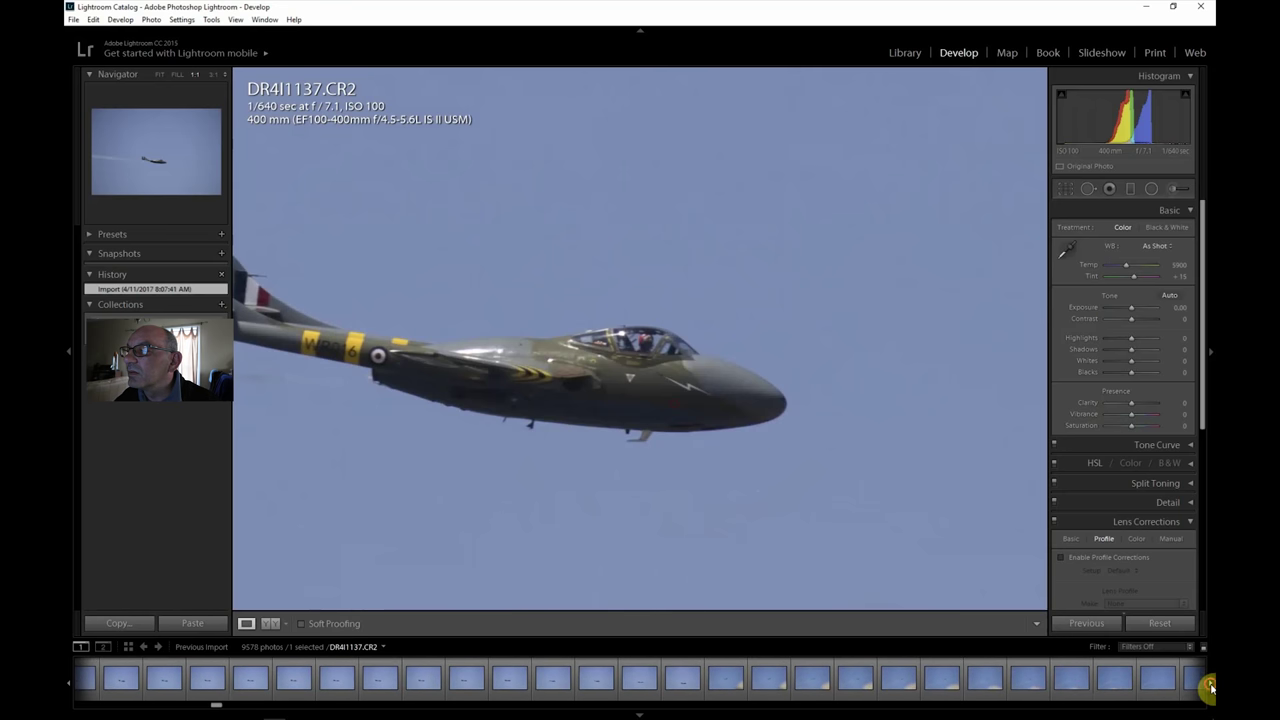
Step: Open DR4I1187, pan at 1:1 across the plane and contrail, then return to the fit view for cropping
click(1020, 684)
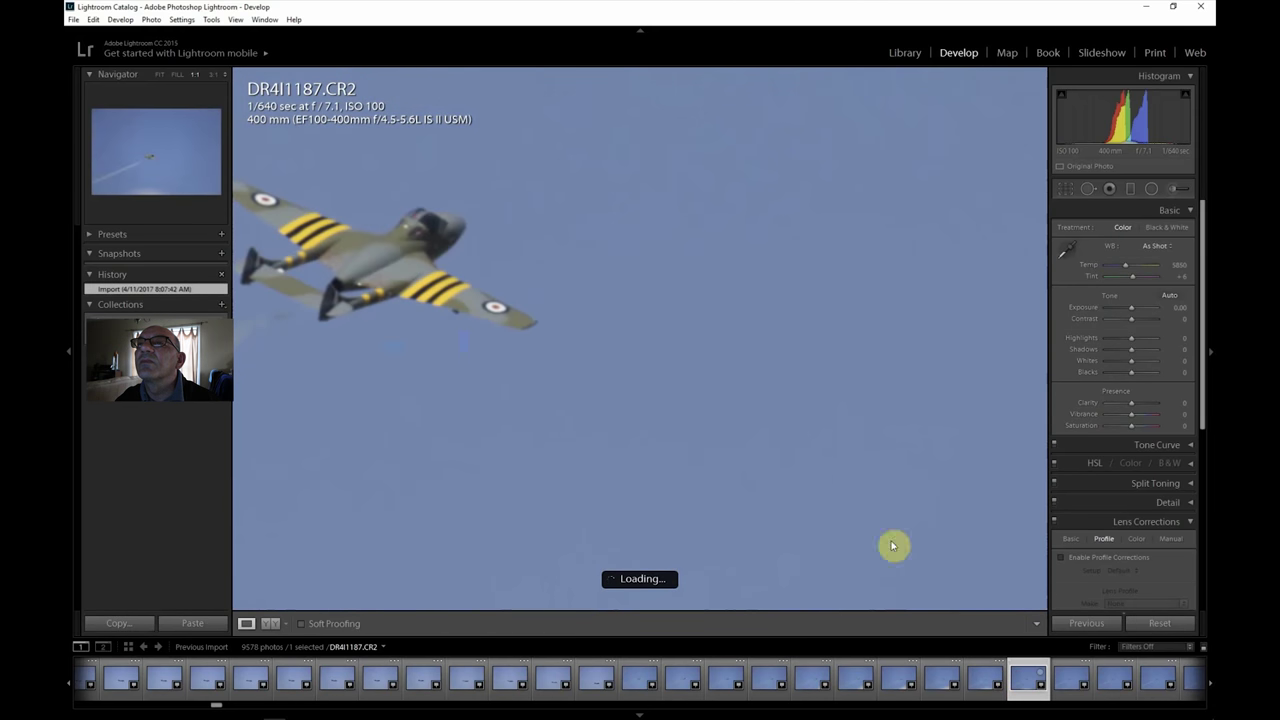
drag(589, 326, 797, 417)
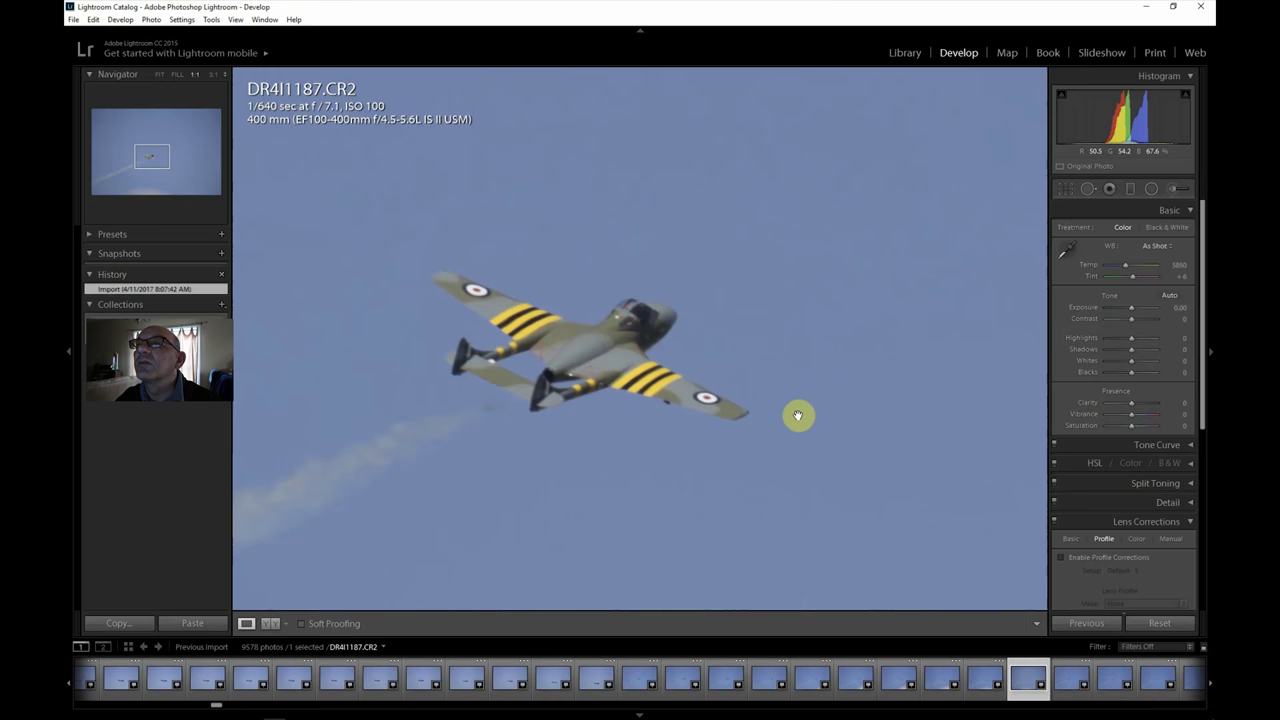
drag(797, 416, 1034, 397)
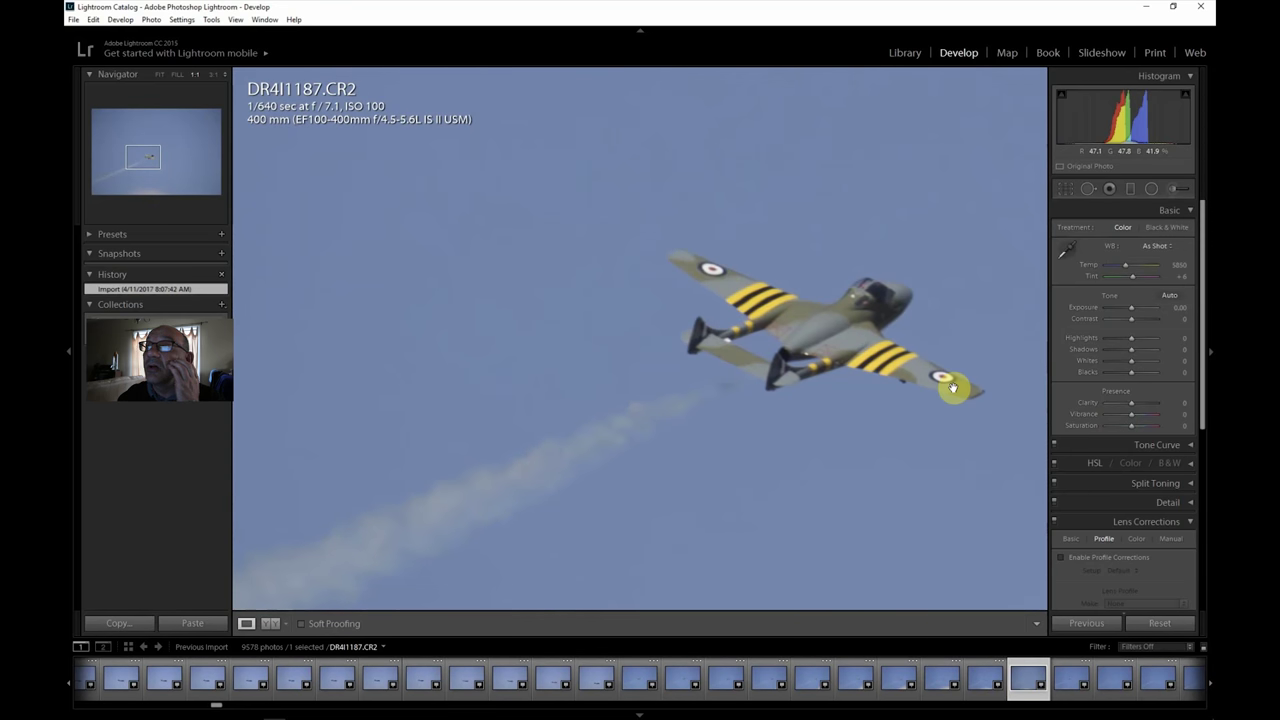
click(160, 75)
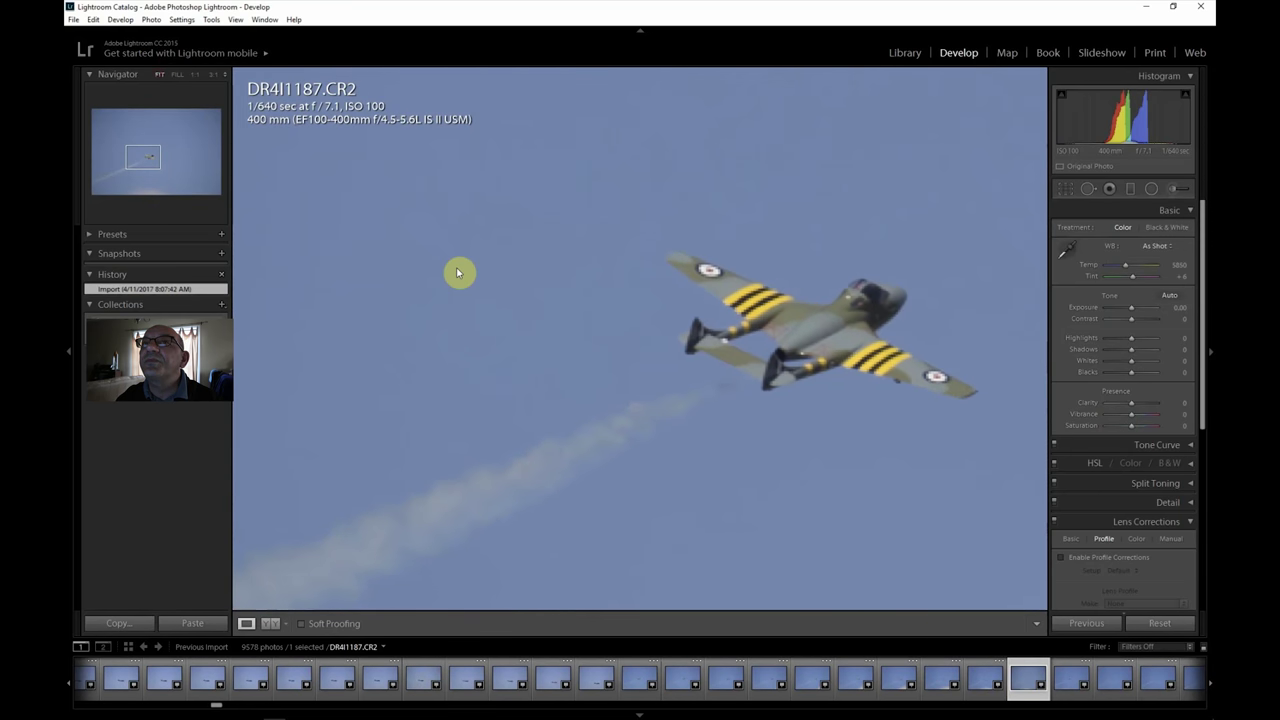
click(674, 389)
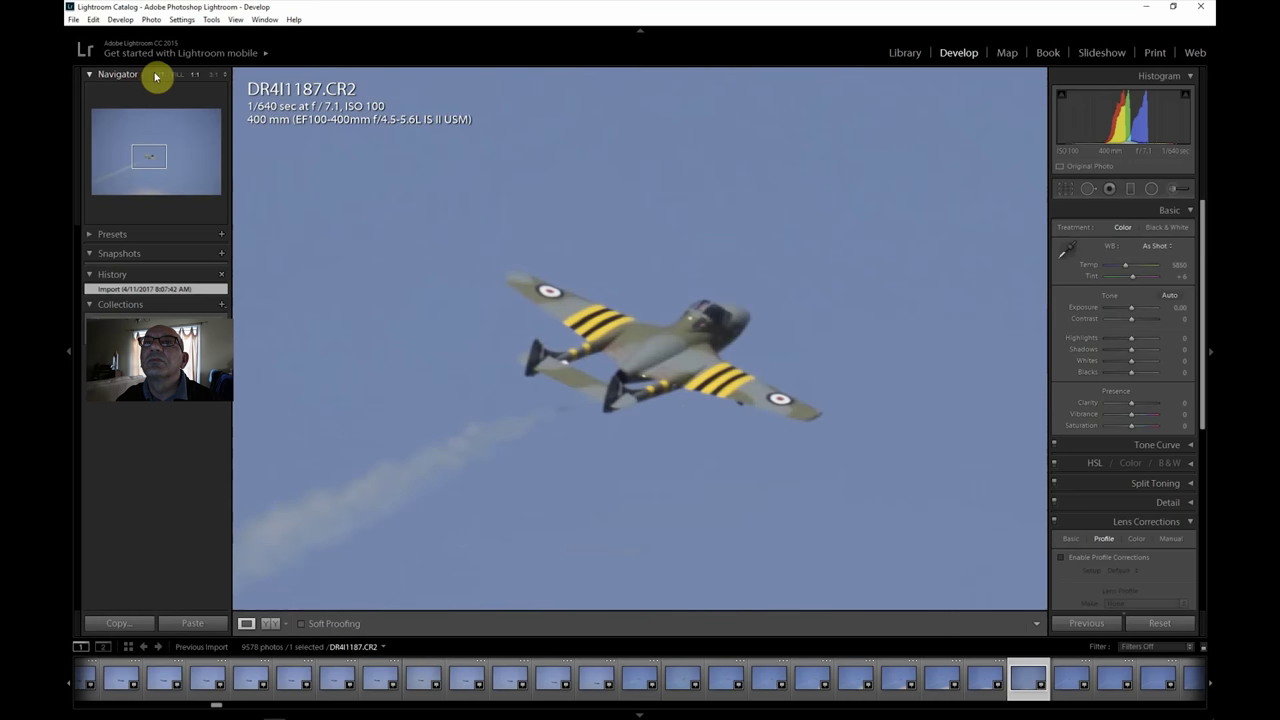
click(239, 126)
click(1064, 190)
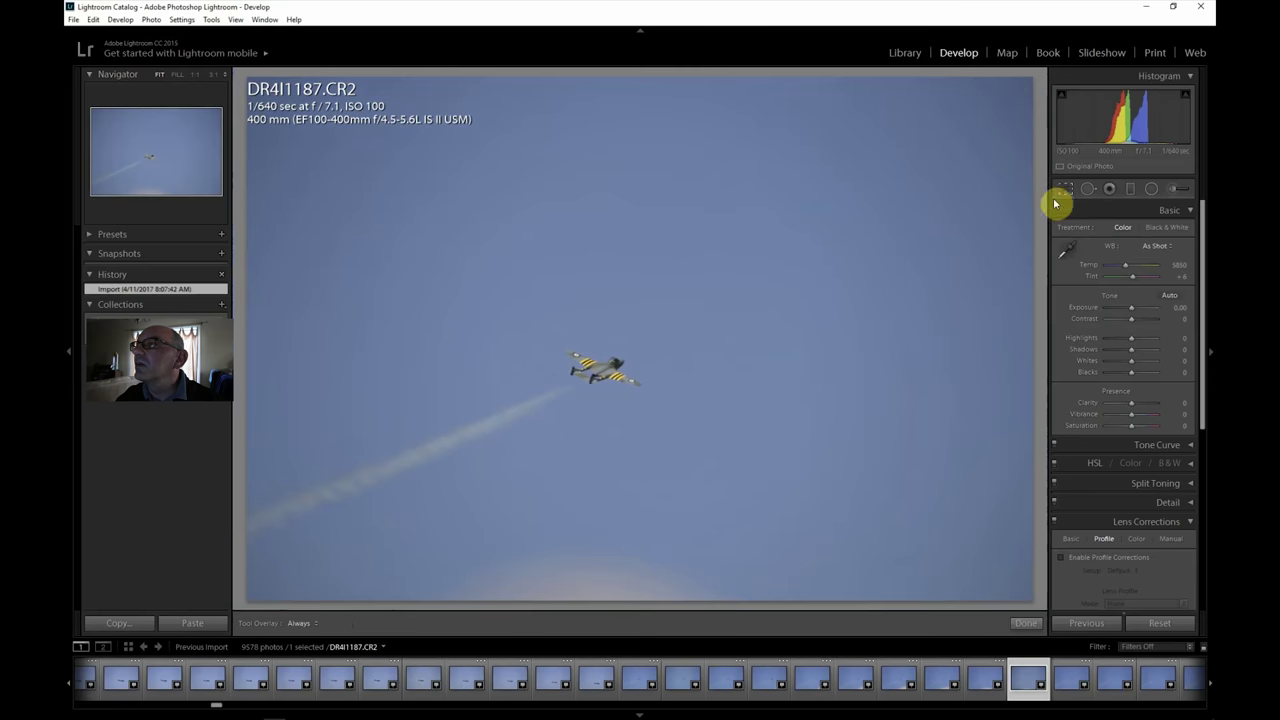
Step: Tighten the crop around the jet, raising the bottom edge to cut the glow and lowering the top
drag(1033, 77, 857, 138)
drag(644, 528, 631, 574)
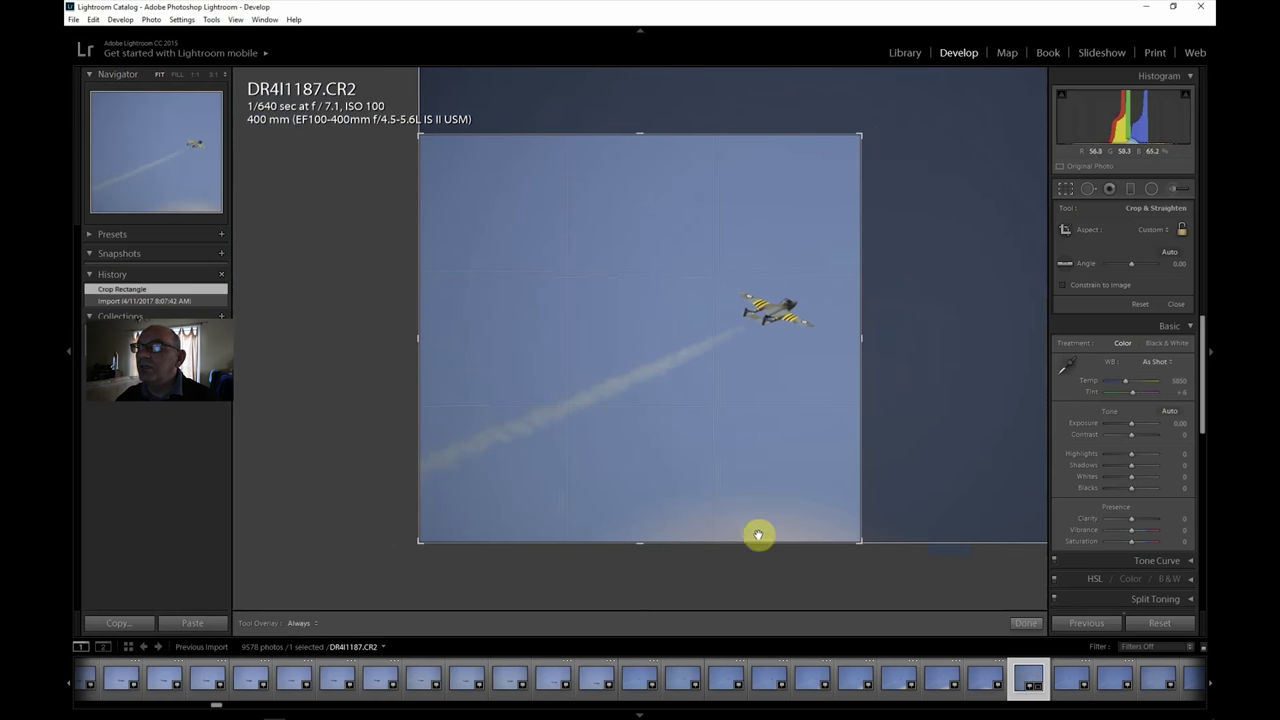
drag(644, 530, 646, 506)
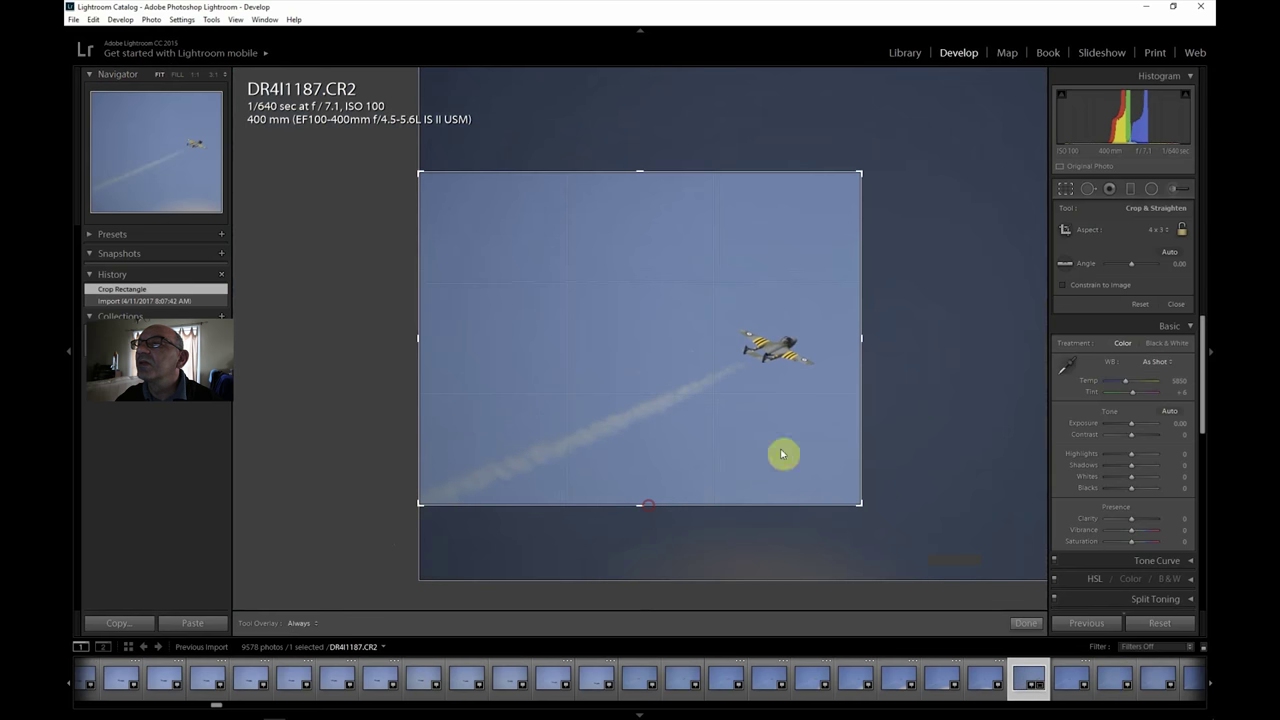
drag(637, 171, 638, 205)
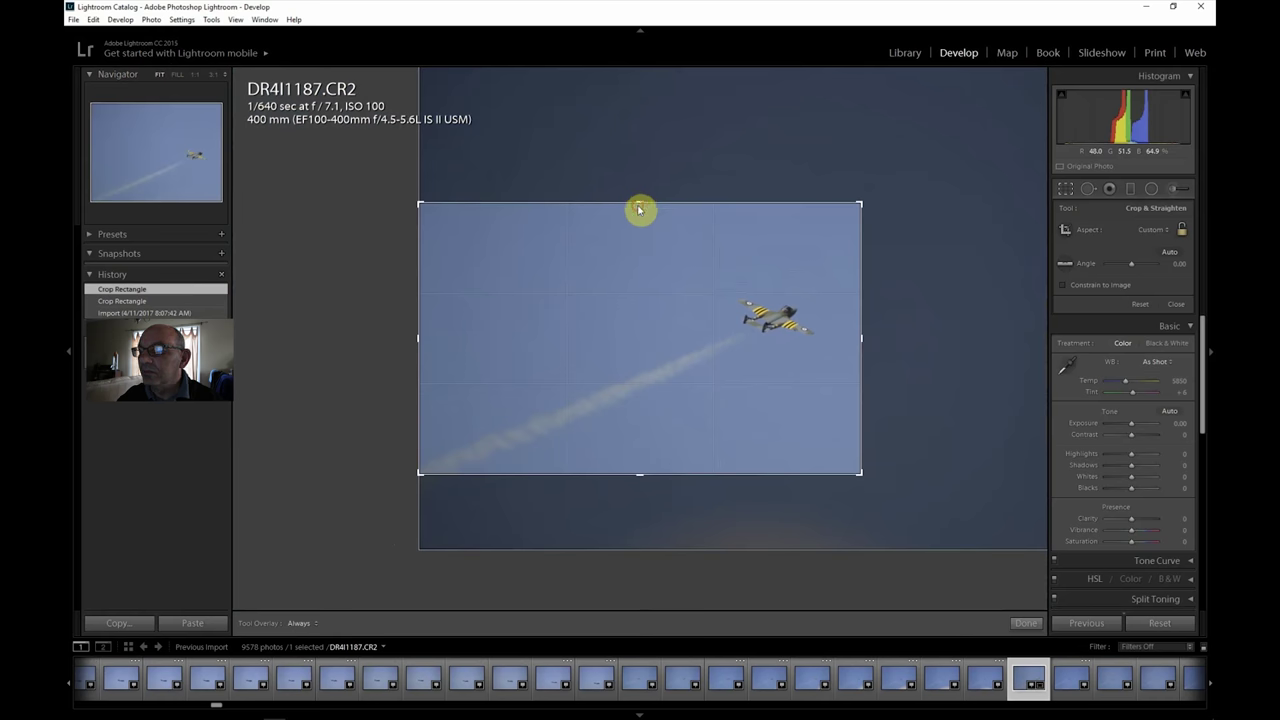
key(r)
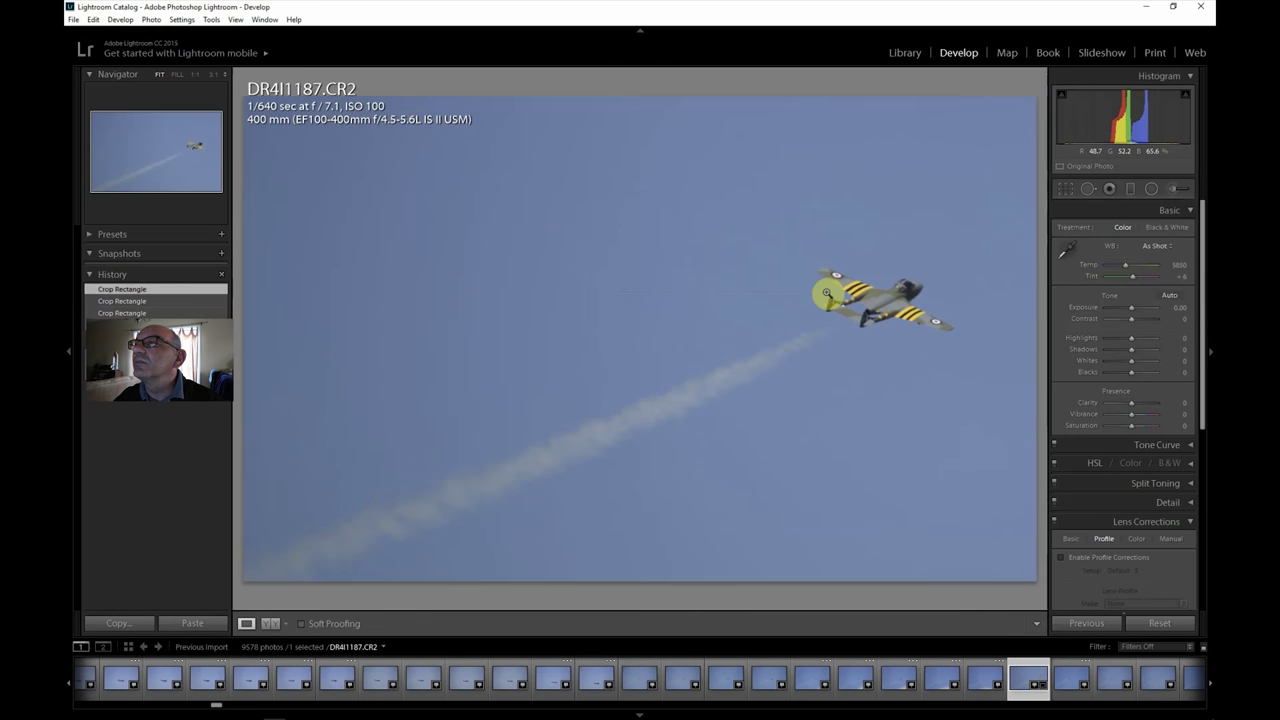
click(1086, 560)
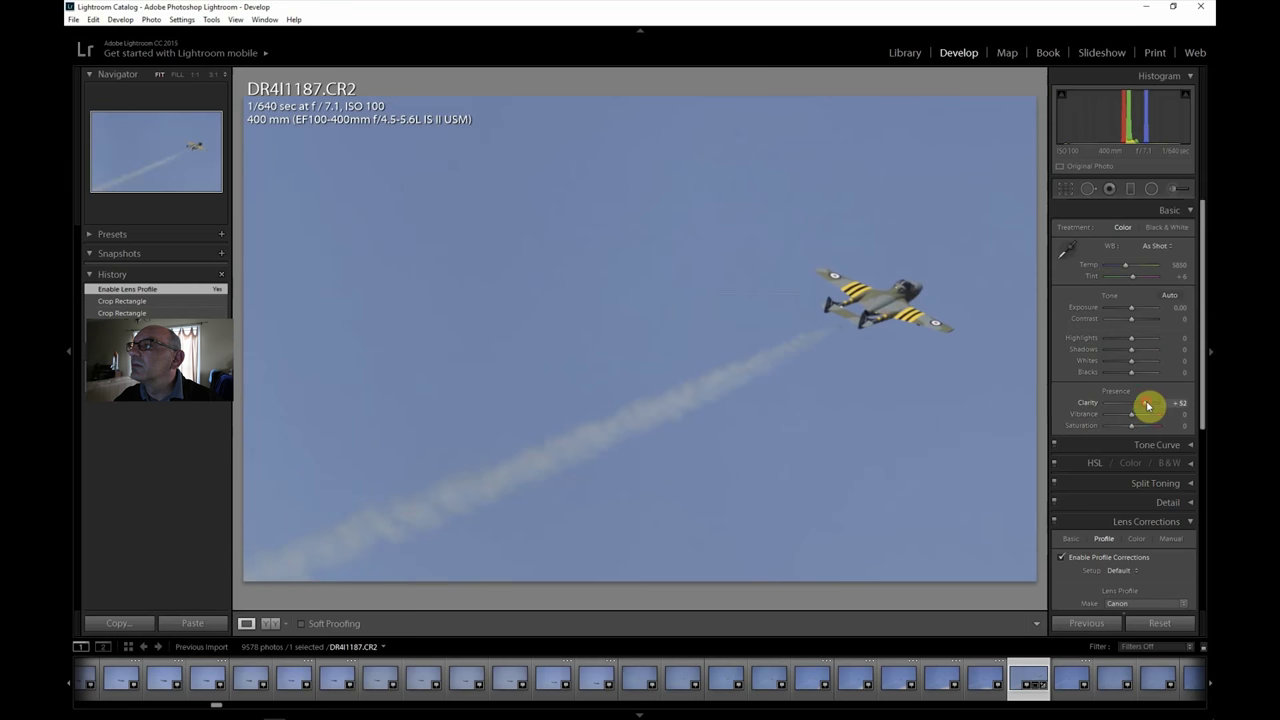
Step: Set clarity +52, contrast +33, shadows +40 and highlights -64, and start raising vibrance
drag(1148, 406, 1146, 404)
drag(1144, 321, 1146, 321)
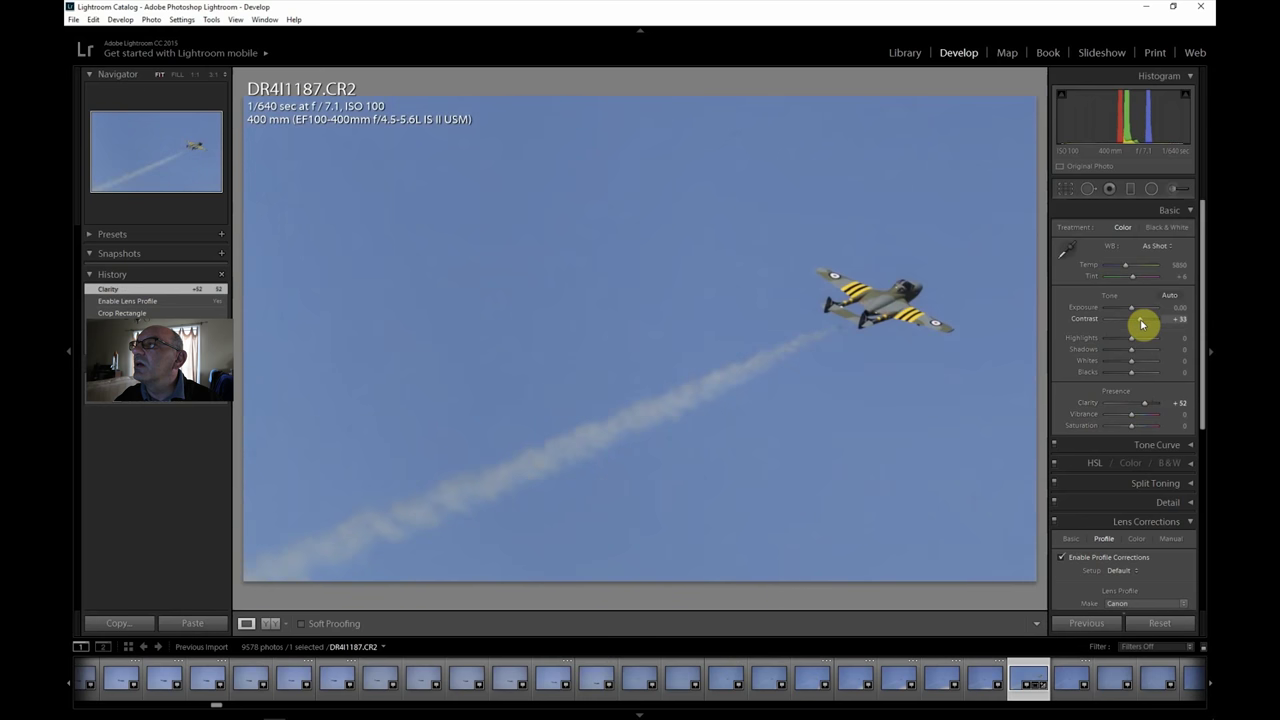
drag(1141, 323, 1113, 339)
drag(1131, 415, 1138, 418)
drag(1131, 426, 1197, 609)
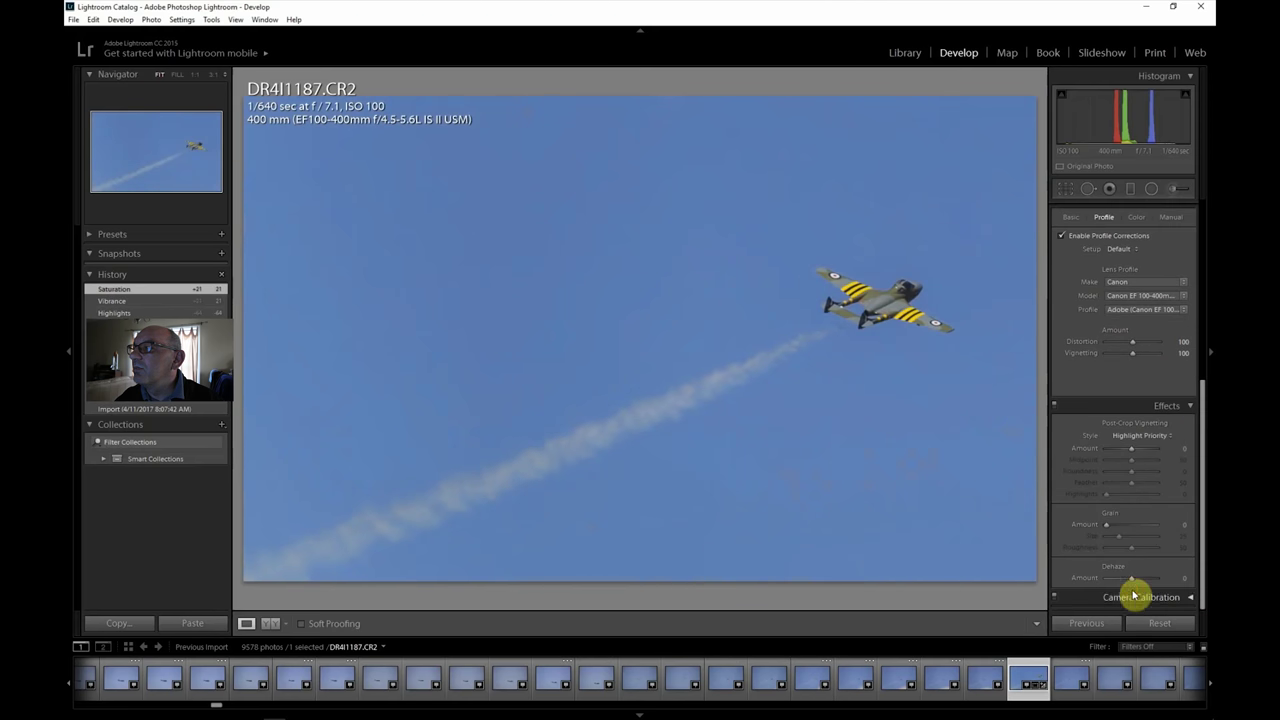
Step: Add dehaze +12, settle vibrance at +39, set saturation +12 and pull whites down to -36
drag(1138, 578, 1138, 578)
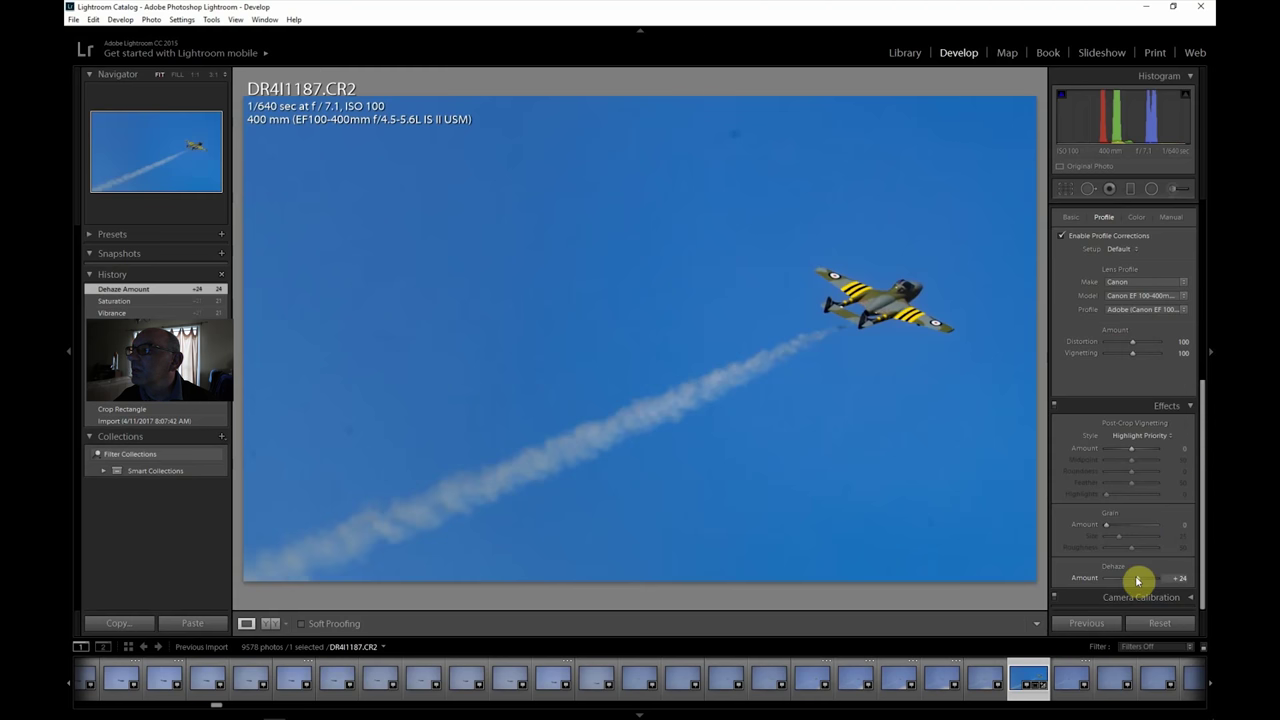
drag(1137, 581, 1134, 581)
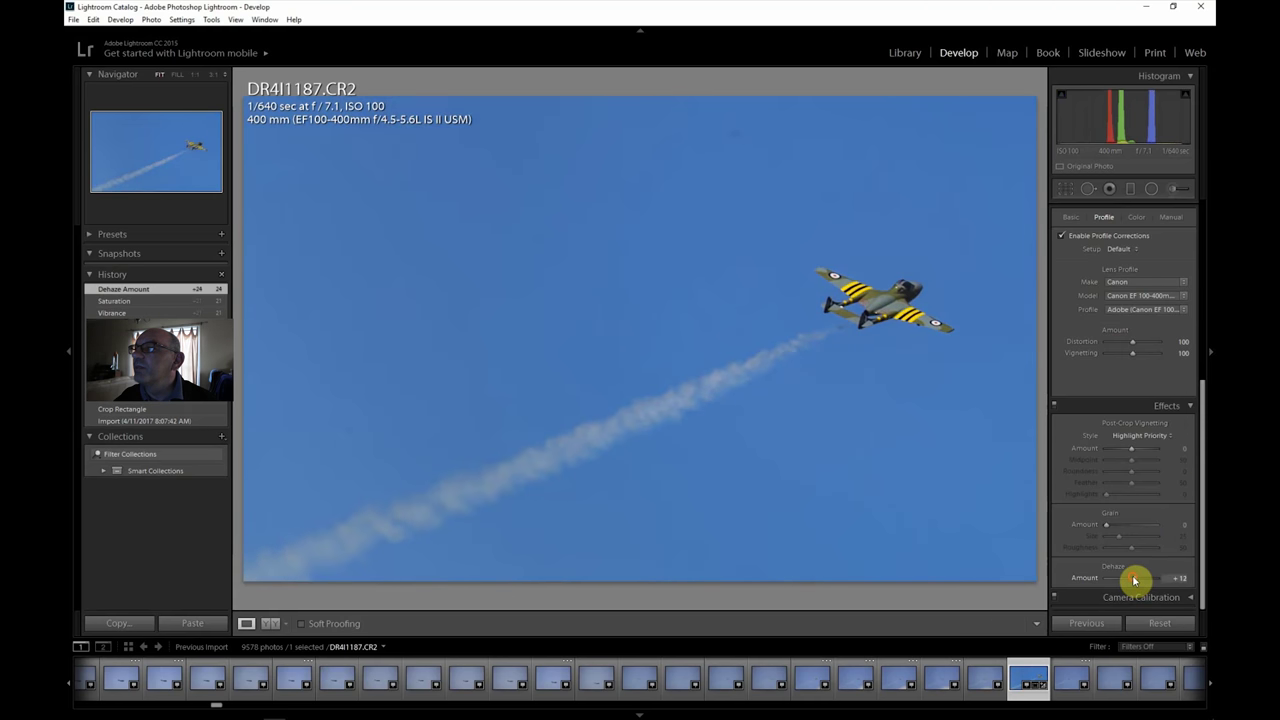
drag(1203, 551, 1182, 338)
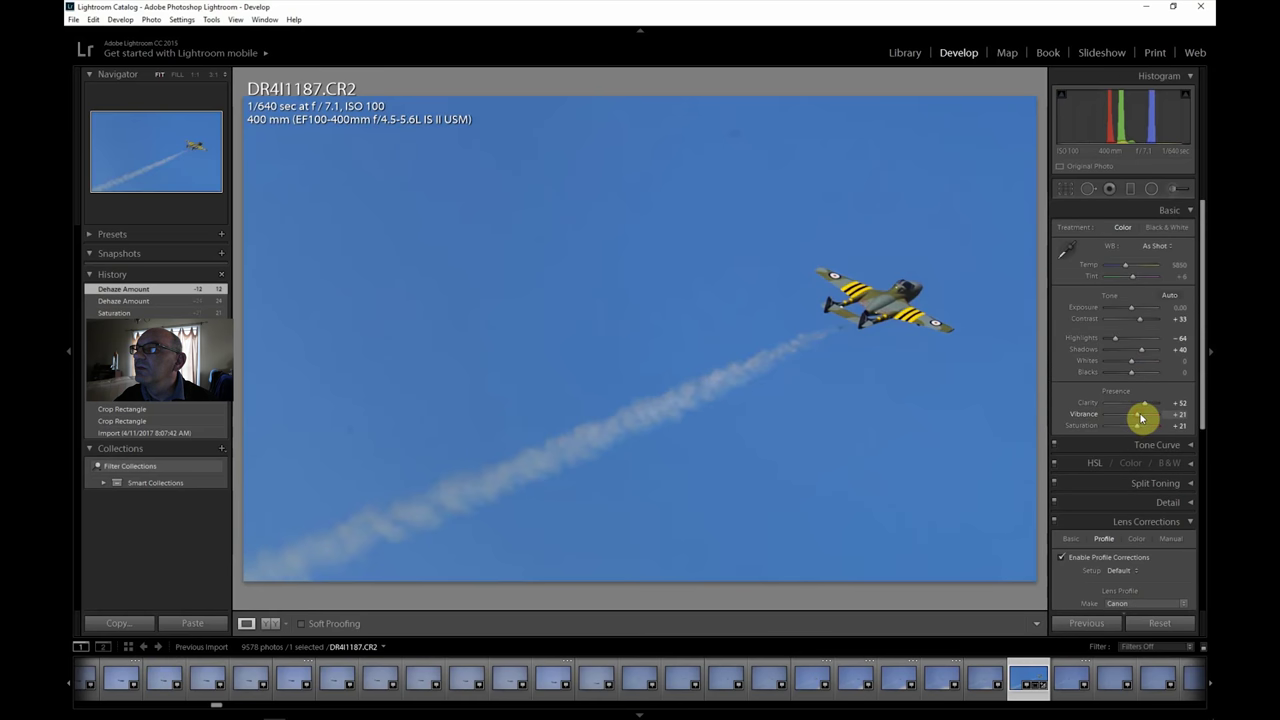
drag(1140, 417, 1134, 417)
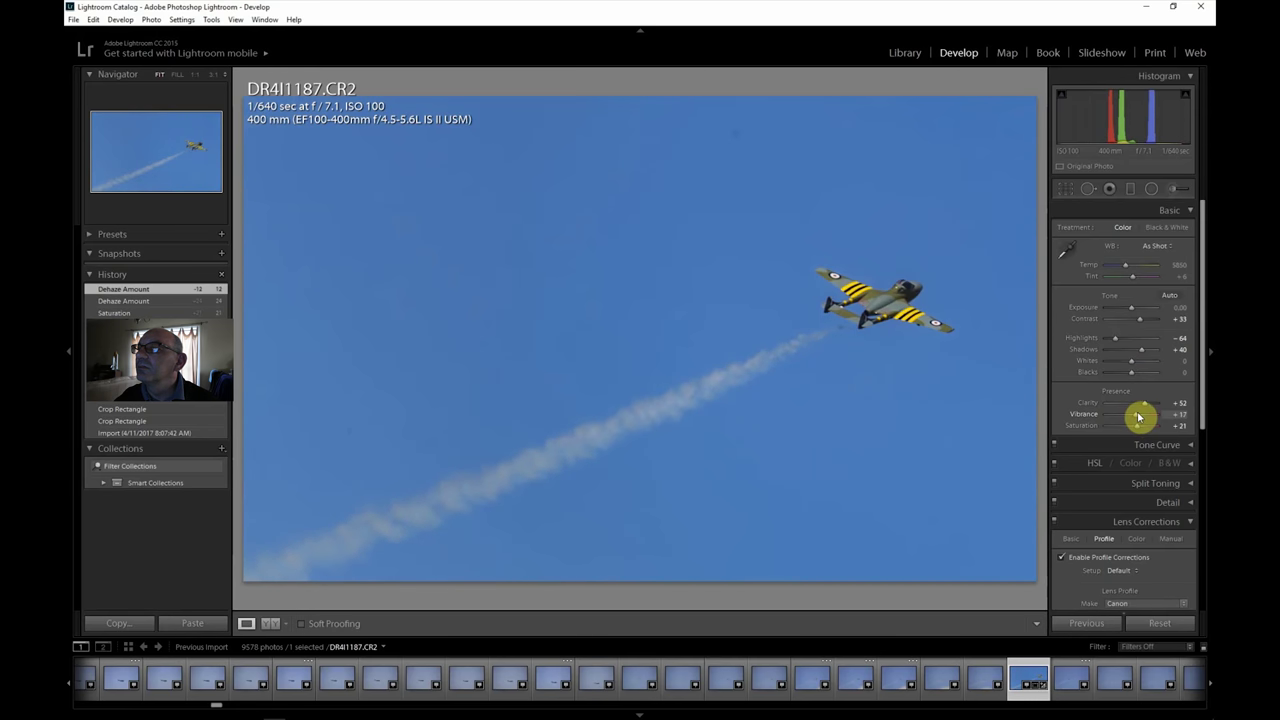
mouse_move(1138, 417)
mouse_down()
mouse_move(1145, 429)
mouse_move(1140, 418)
mouse_up()
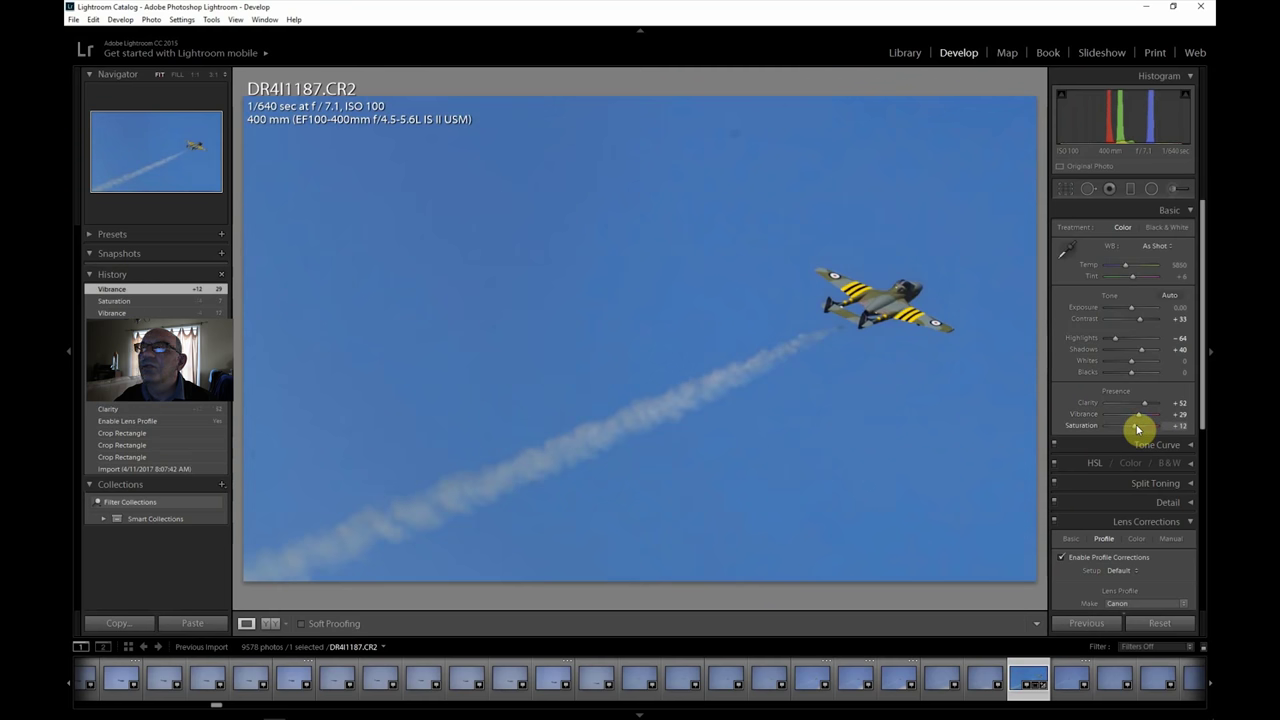
drag(1137, 429, 1137, 428)
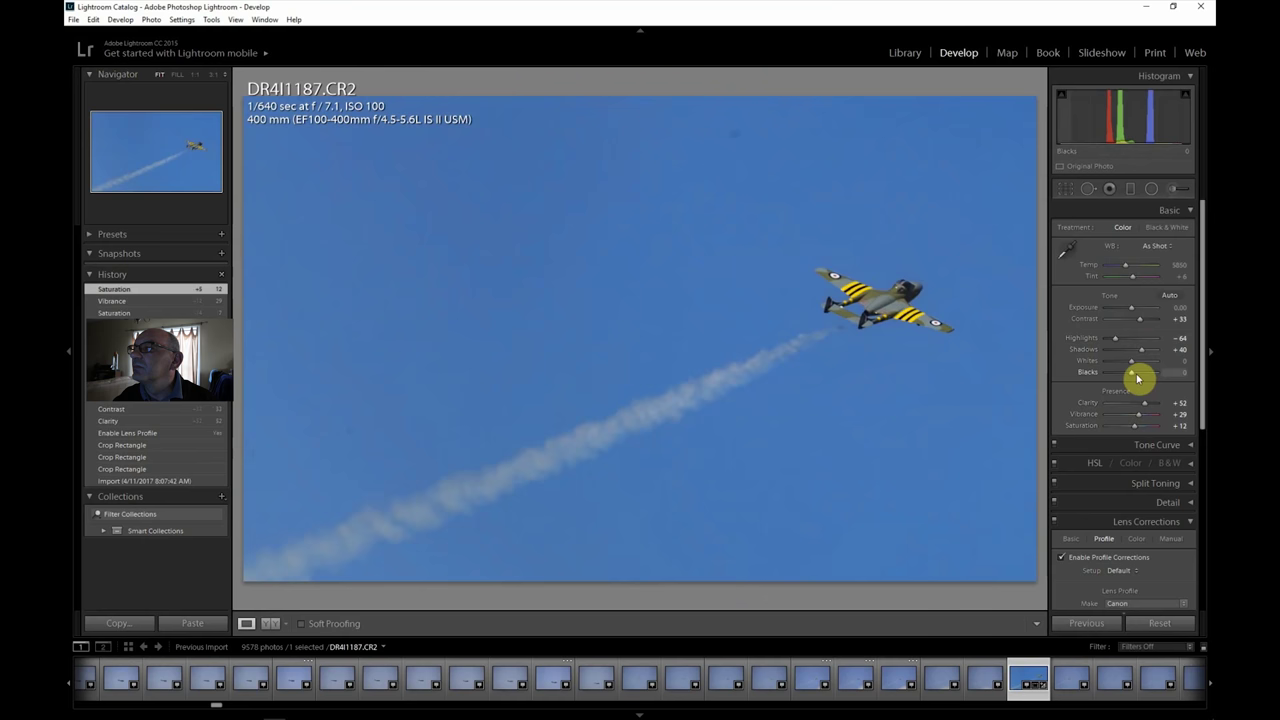
drag(1132, 365, 1120, 361)
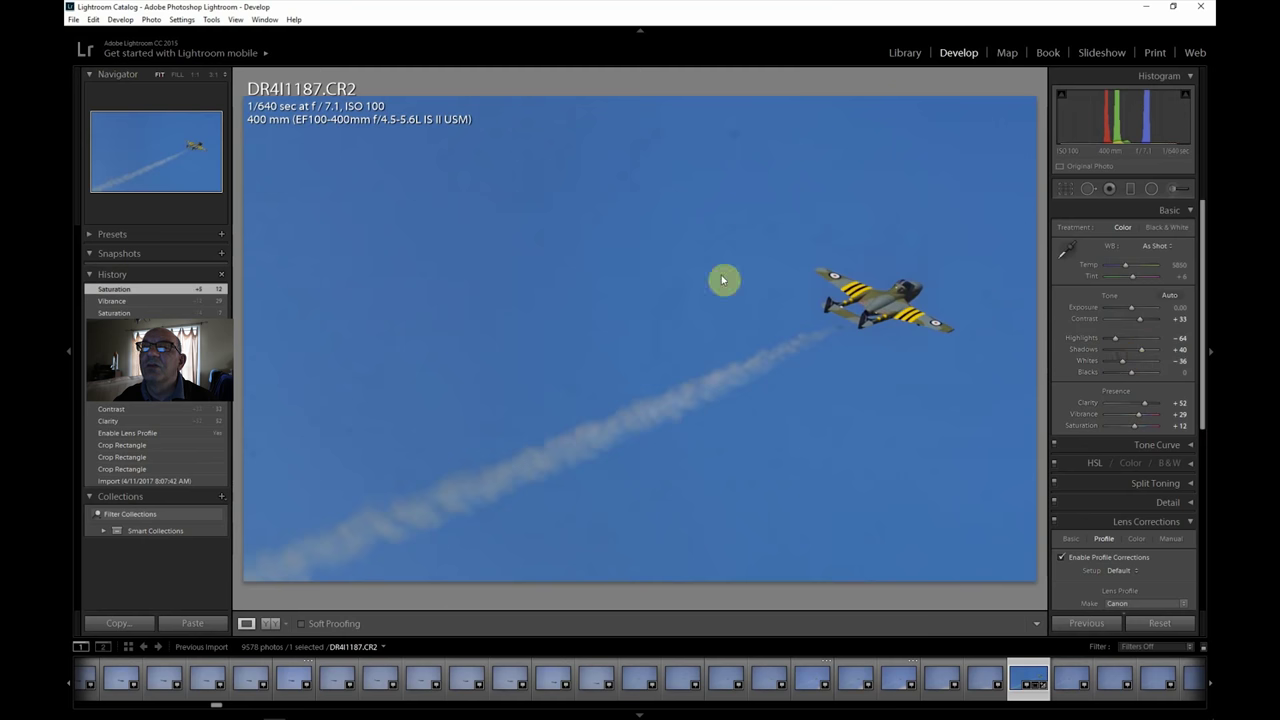
Step: Export the edited DR4I1187 jet photo to the hard drive through File > Export
click(73, 19)
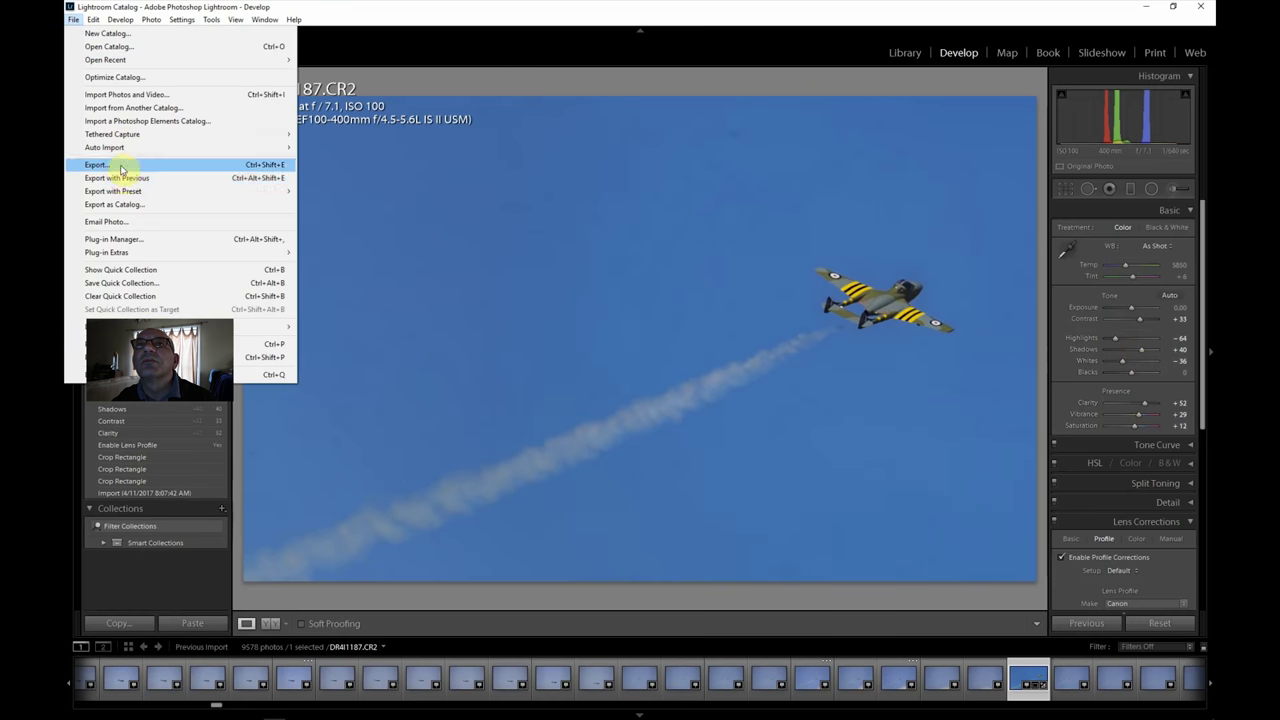
click(112, 164)
click(829, 681)
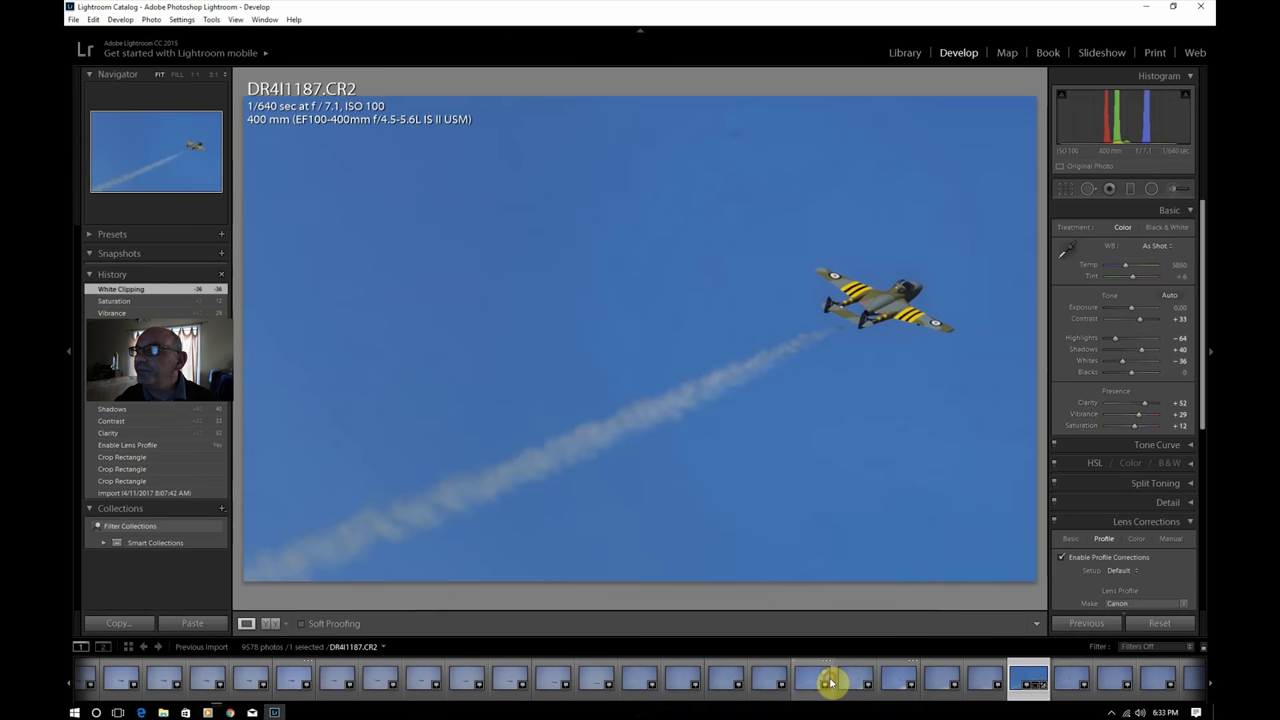
Step: Bring up DR4I1226 and zoom in on the plane at full size
scroll(1210, 686, down, 9)
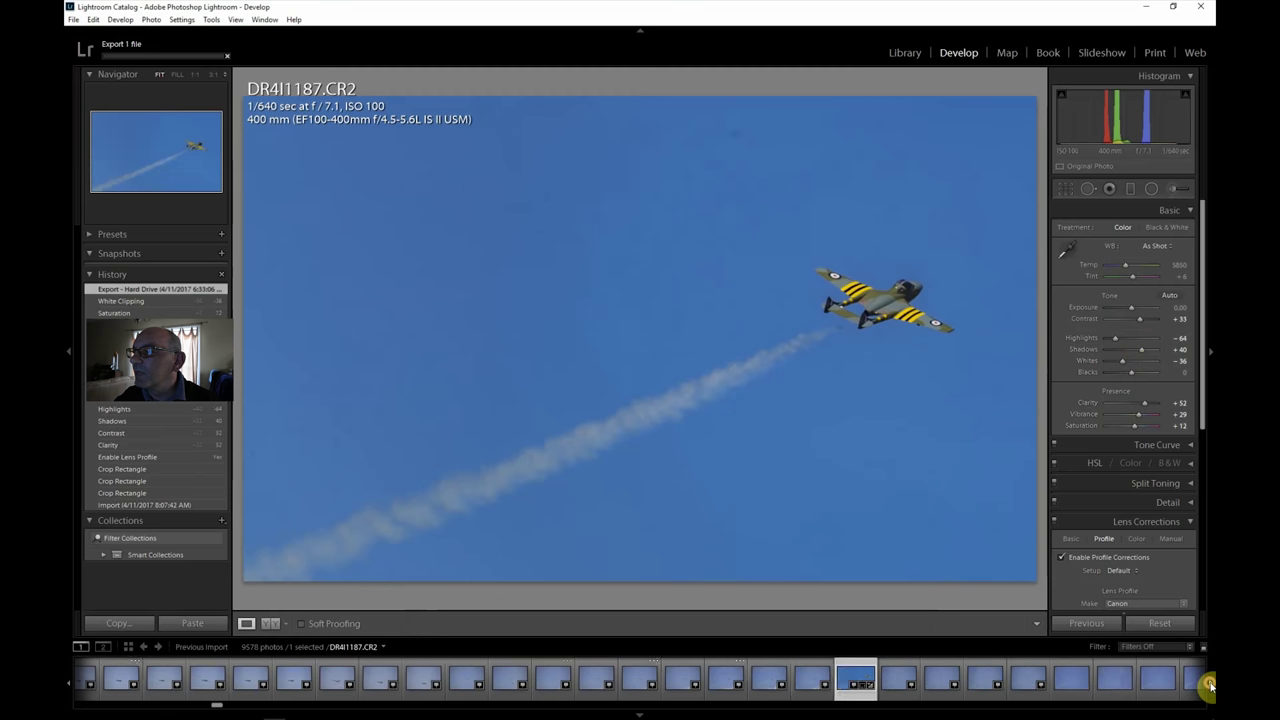
scroll(1210, 686, down, 2)
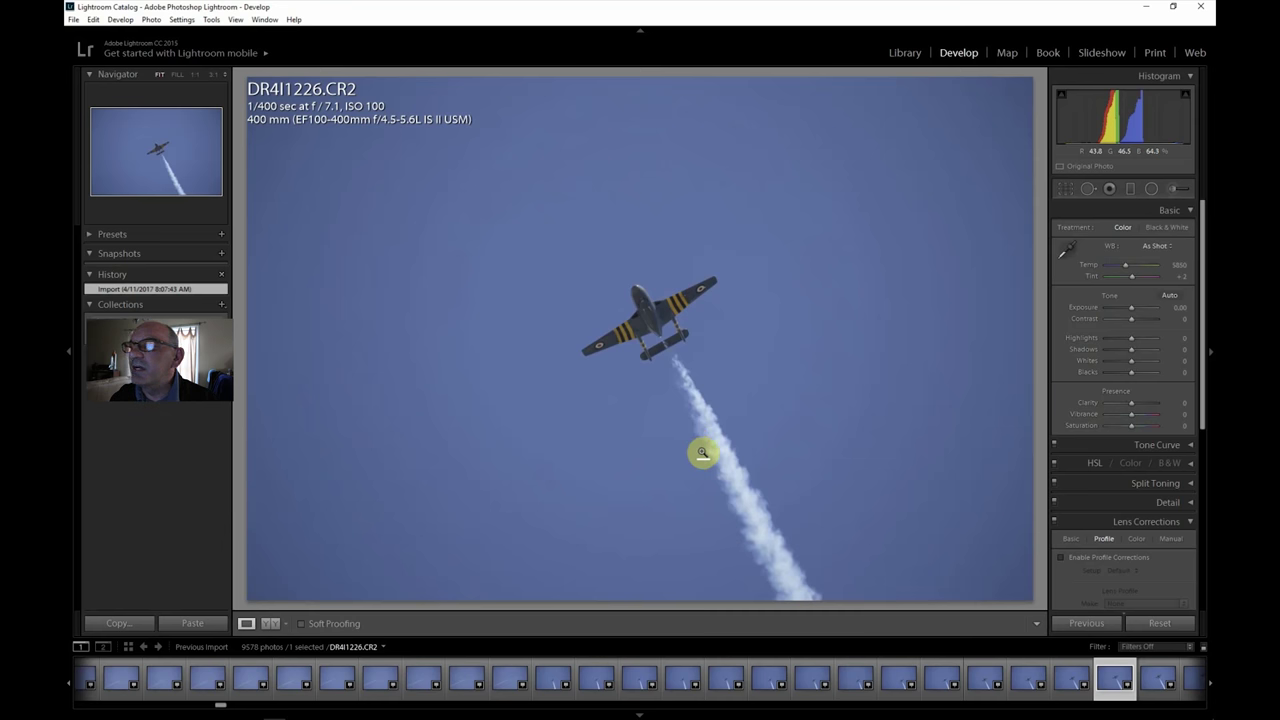
click(653, 337)
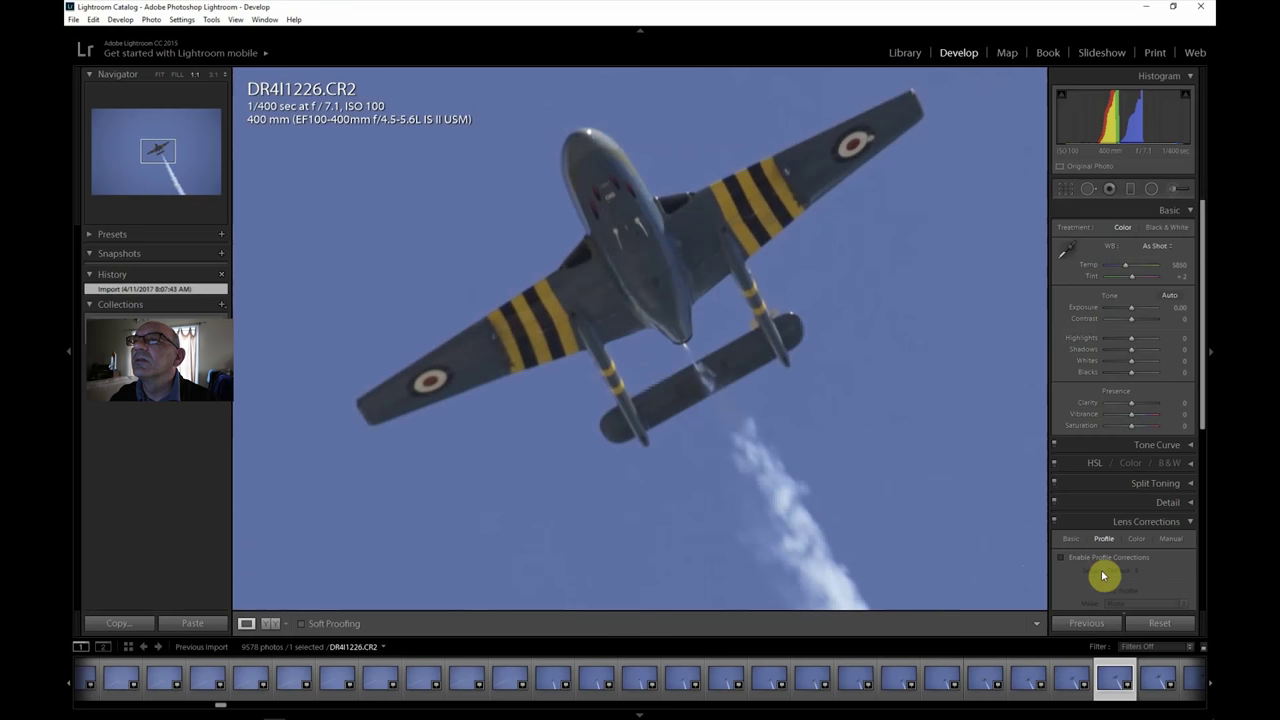
Step: Enable lens profile corrections and crop DR4I1226 inward from the top-left and bottom-right corners
click(1060, 557)
click(160, 75)
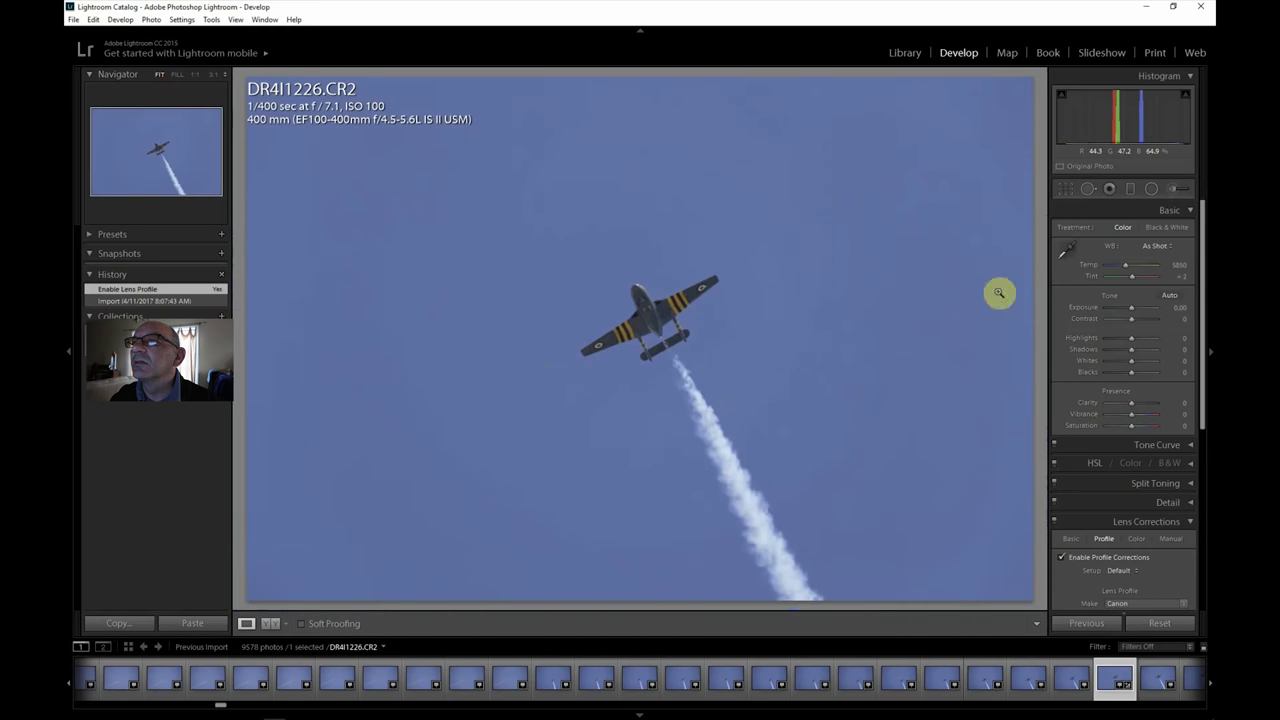
click(1066, 188)
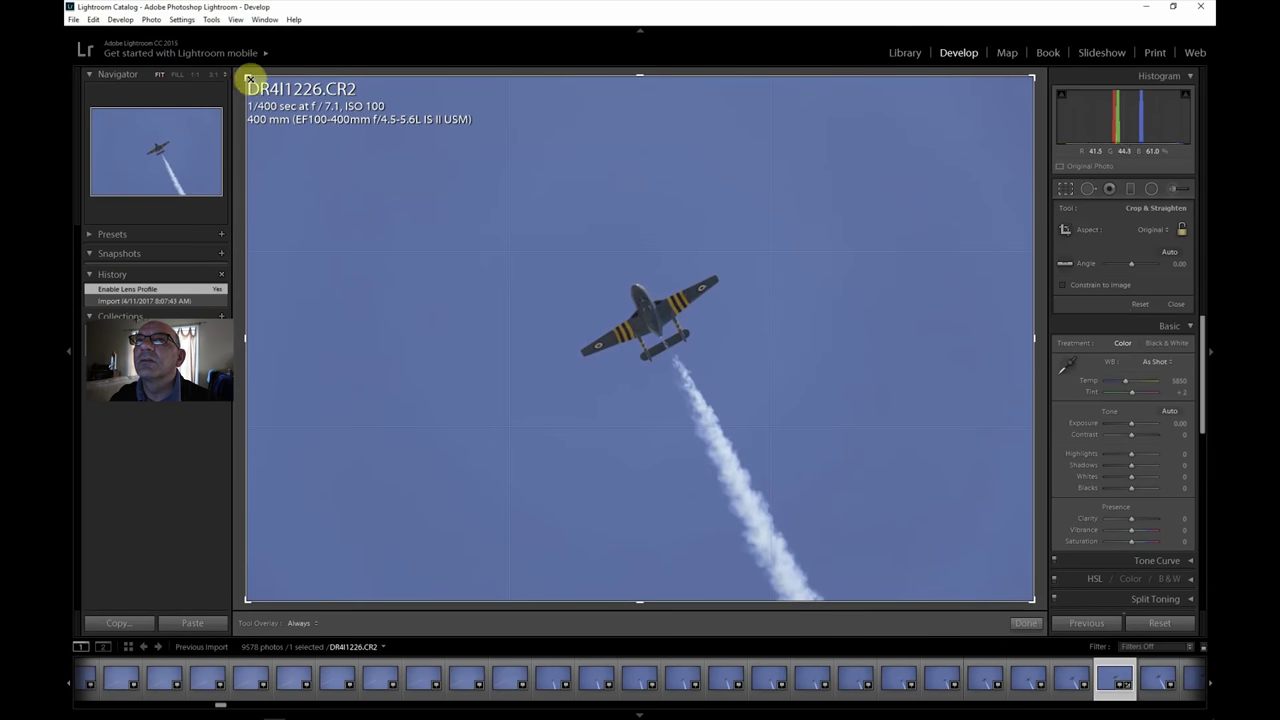
drag(249, 79, 380, 126)
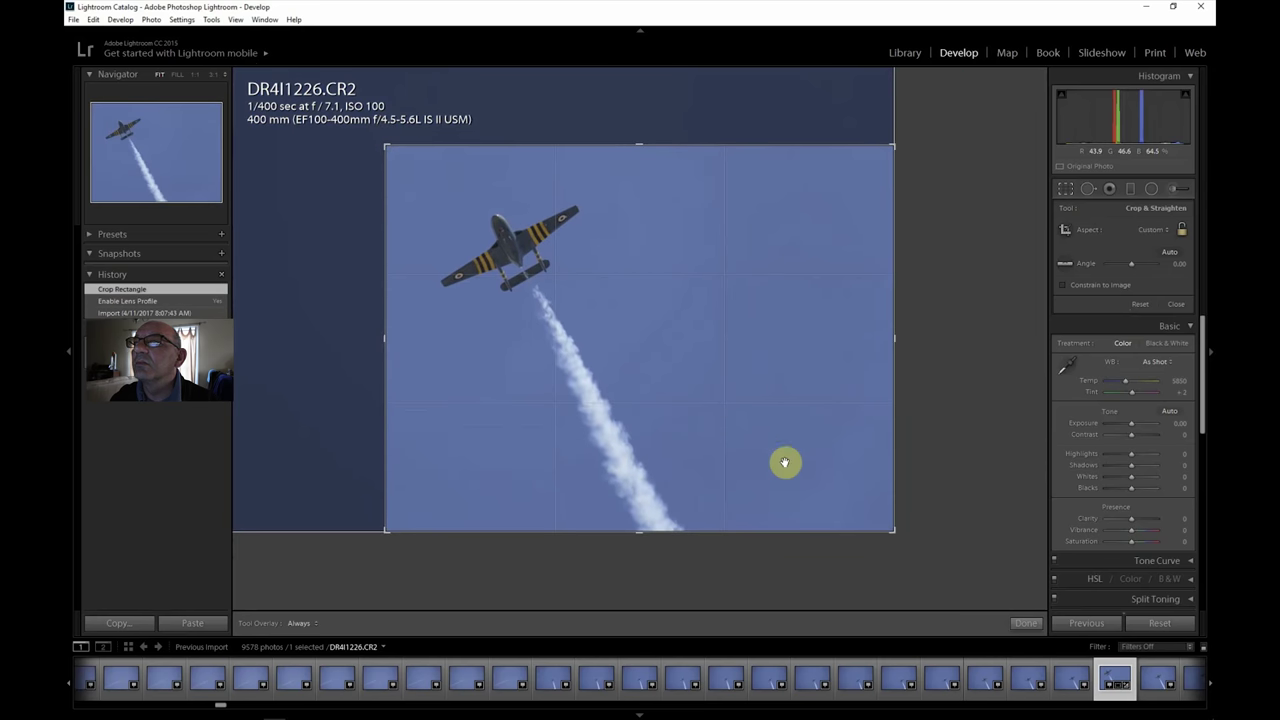
drag(892, 530, 851, 477)
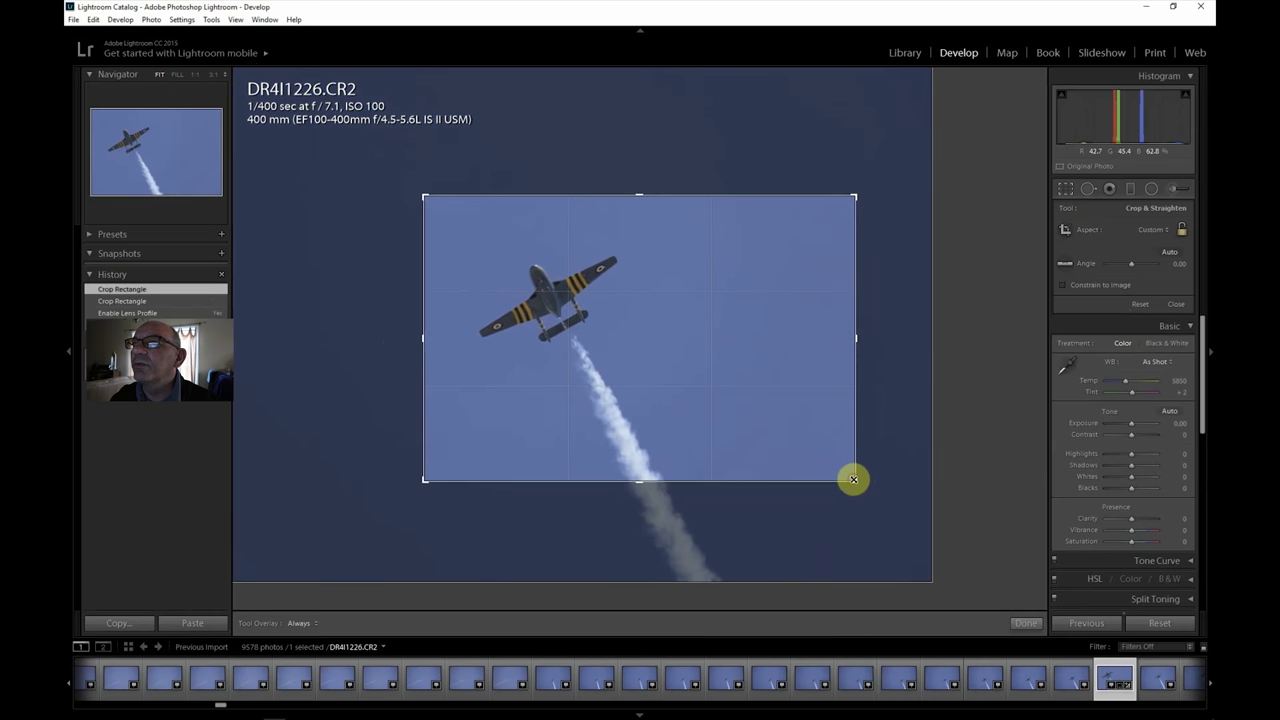
key(r)
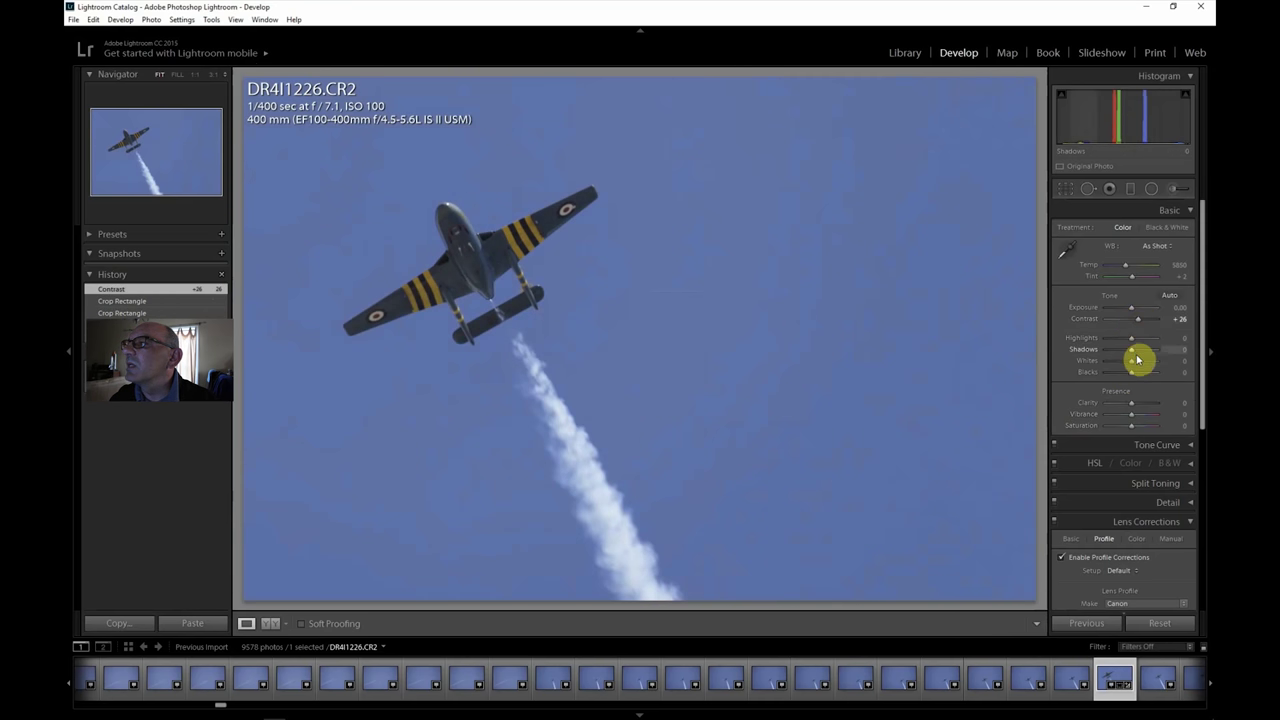
Step: Set highlights -38, shadows +79, exposure +0.36, raise clarity, vibrance +19, saturation +12 and dehaze +19
drag(1133, 355, 1143, 355)
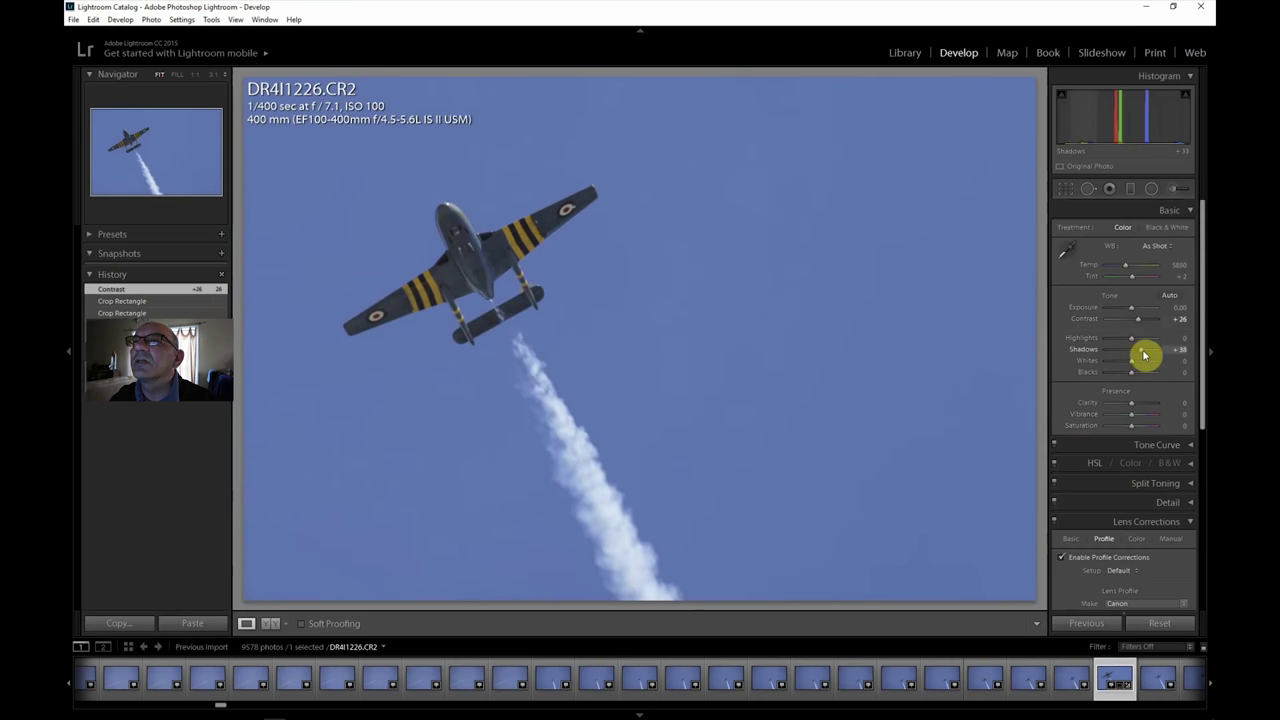
drag(1131, 338, 1122, 341)
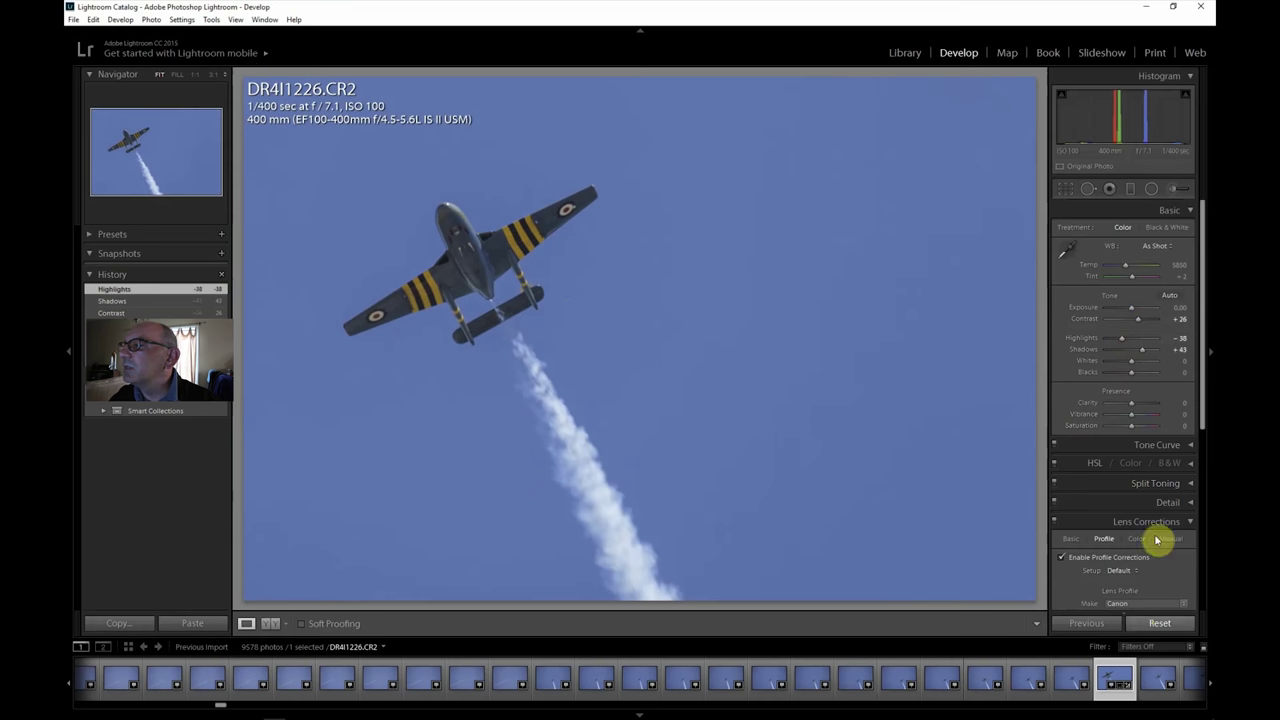
drag(1131, 404, 1142, 407)
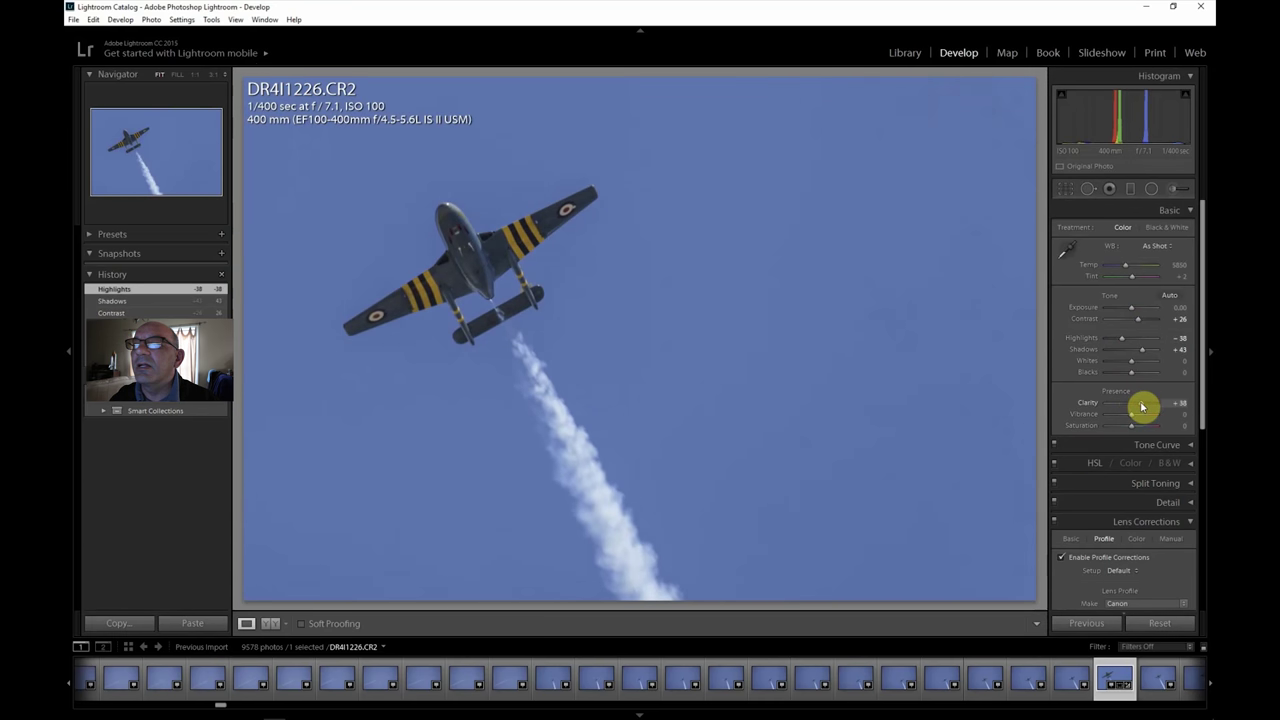
drag(1136, 418, 1134, 429)
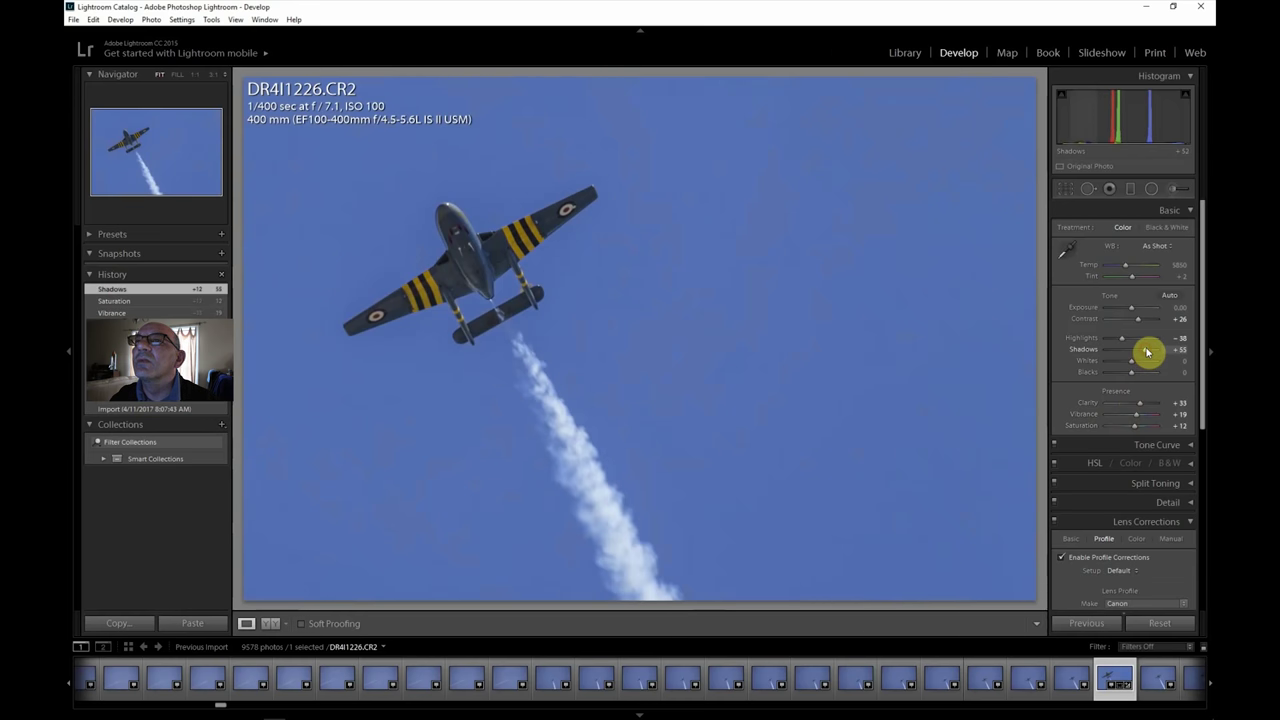
drag(1203, 343, 1202, 515)
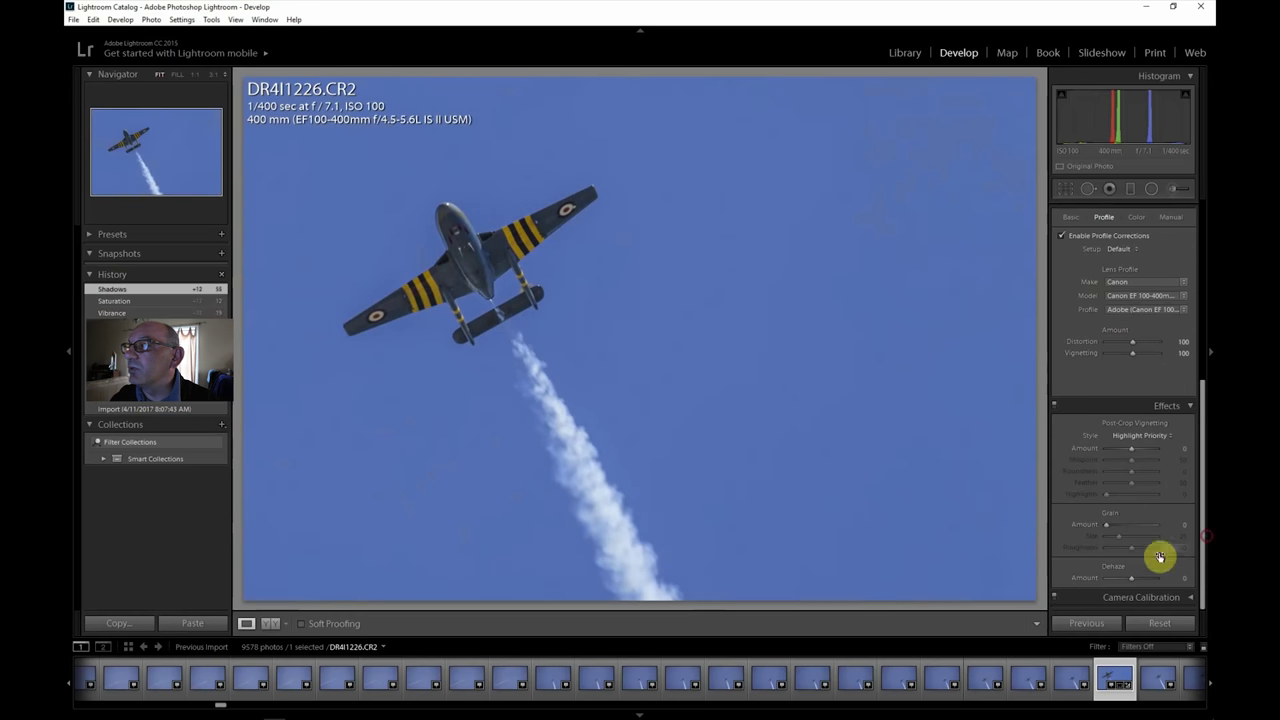
drag(1138, 582, 1137, 582)
drag(1203, 446, 1212, 262)
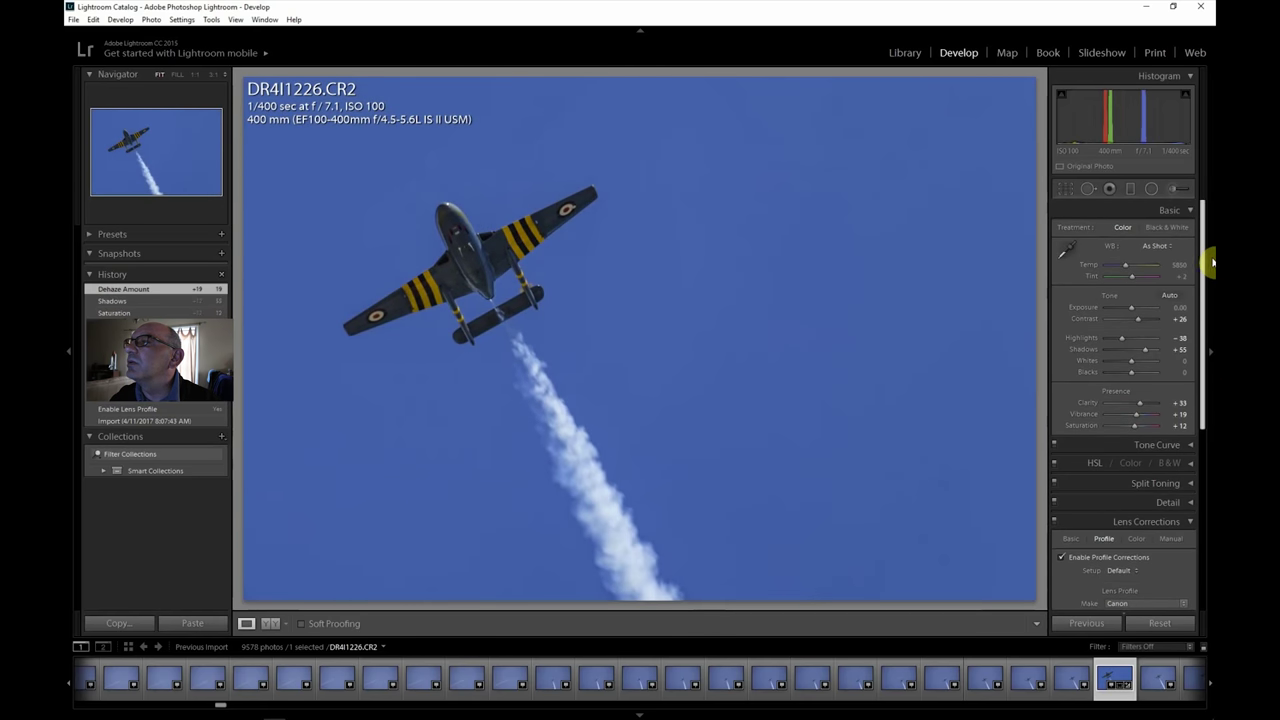
drag(1152, 353, 1153, 353)
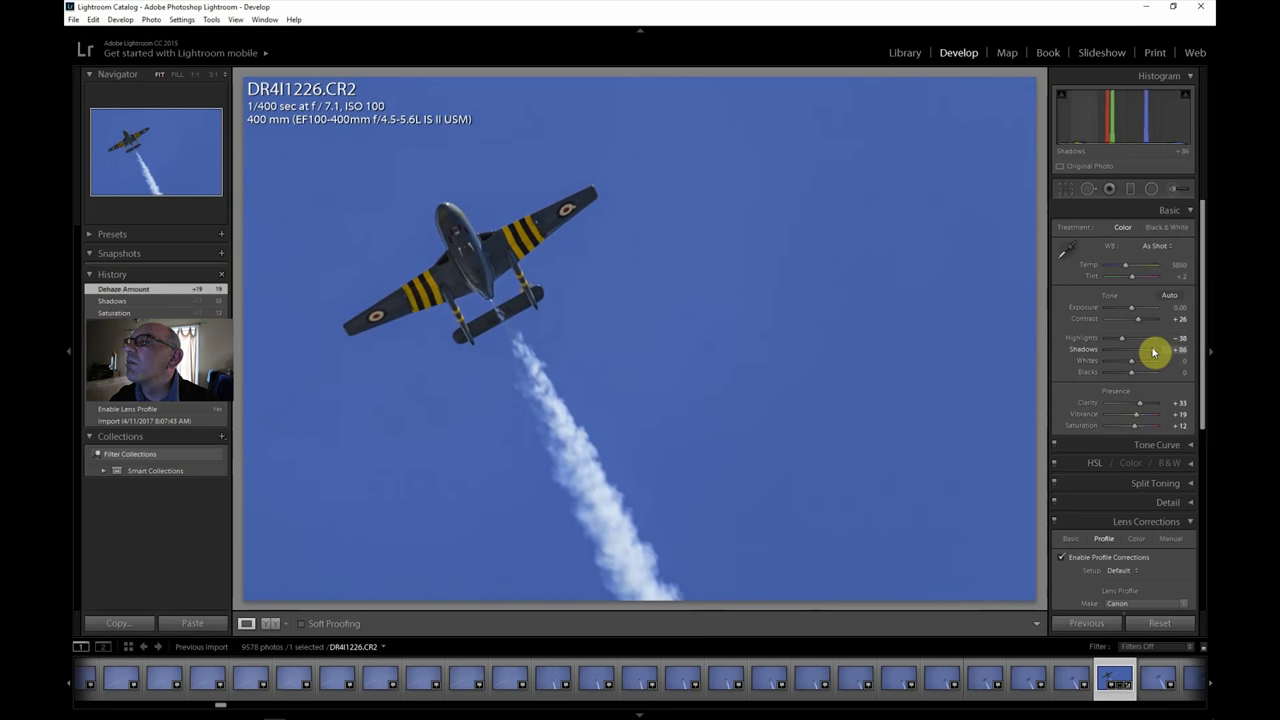
drag(1152, 352, 1136, 311)
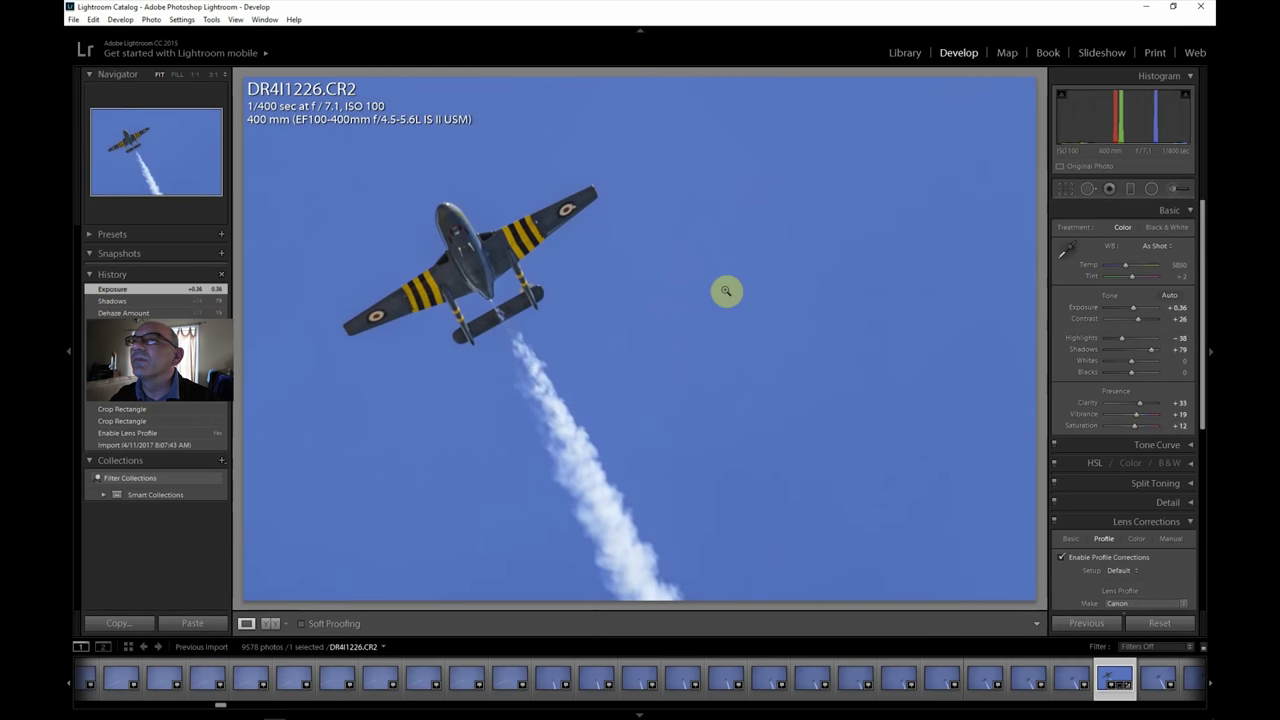
Step: Export DR4I1226 with the existing Hard Drive folder settings
click(73, 19)
click(110, 163)
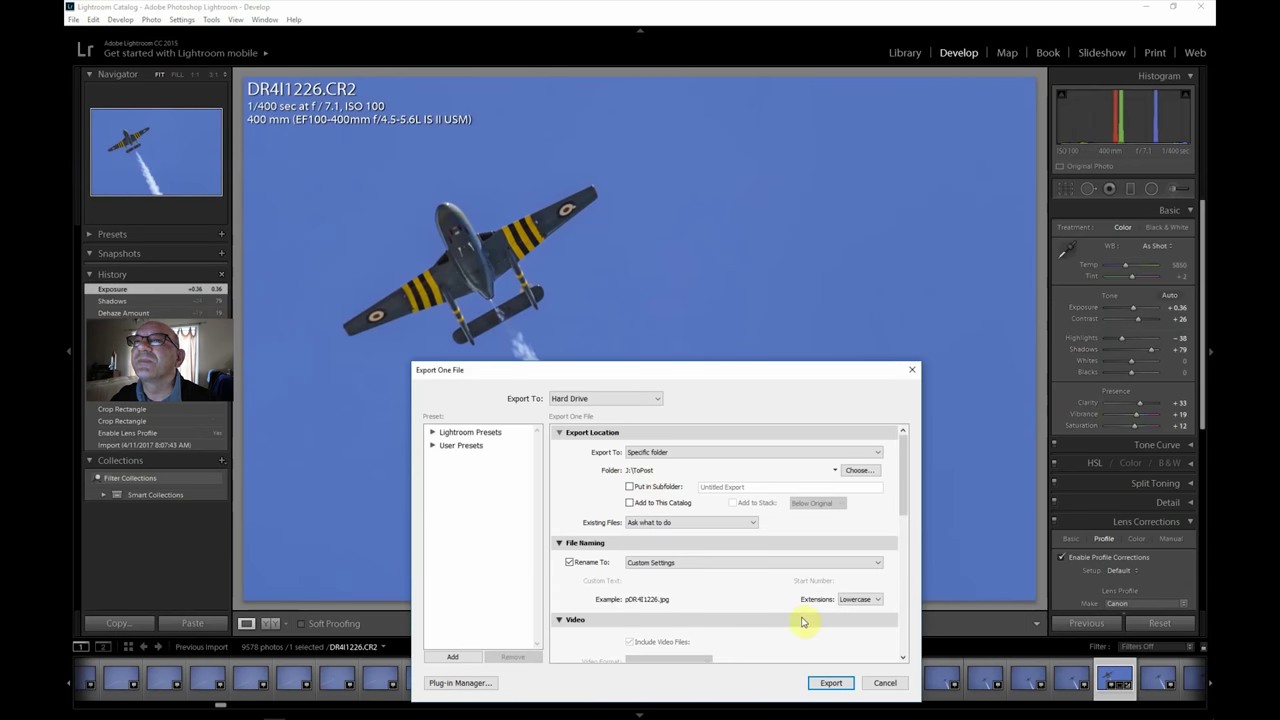
click(831, 683)
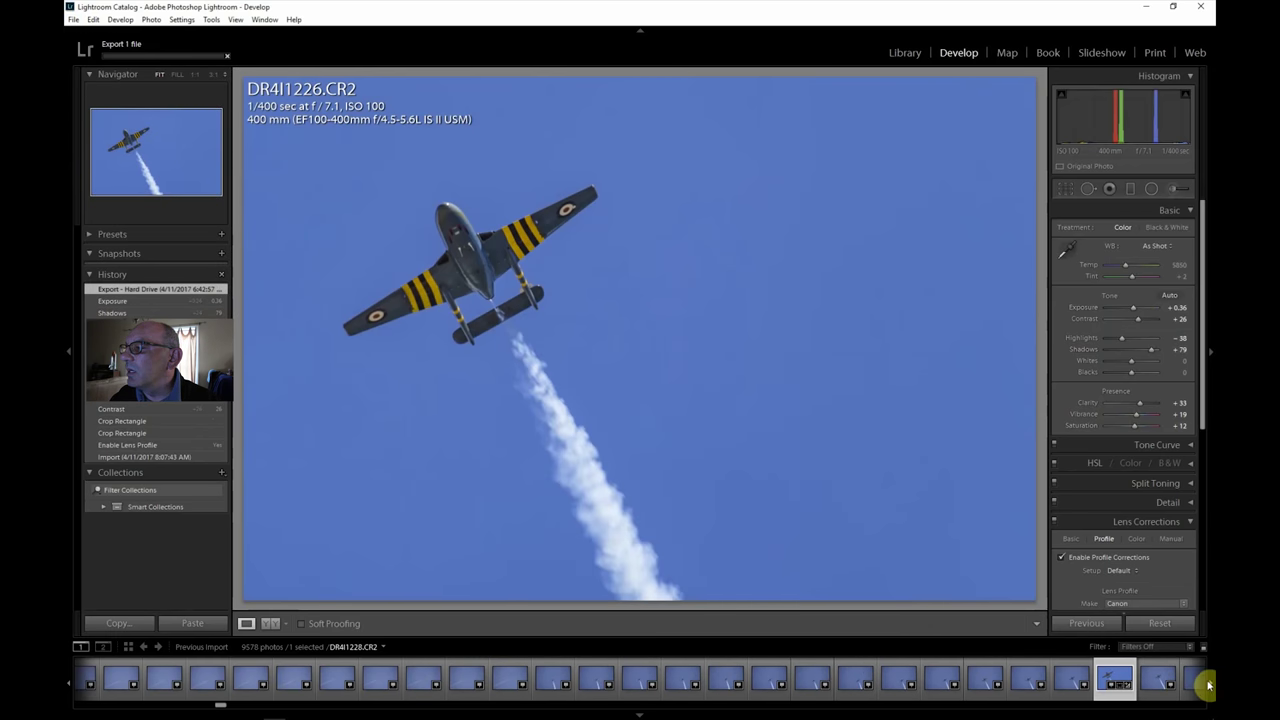
Step: Scroll the filmstrip along and open photo DR4I1240
scroll(1210, 685, right, 10)
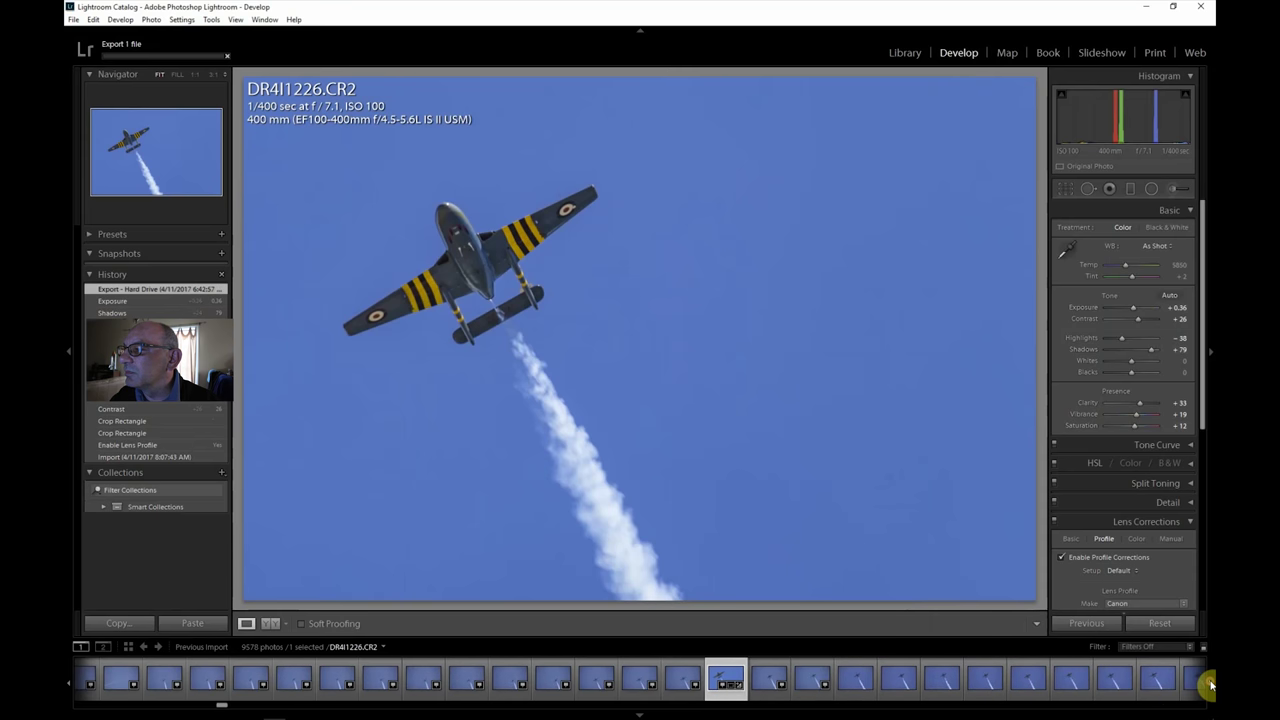
scroll(1210, 684, right, 2)
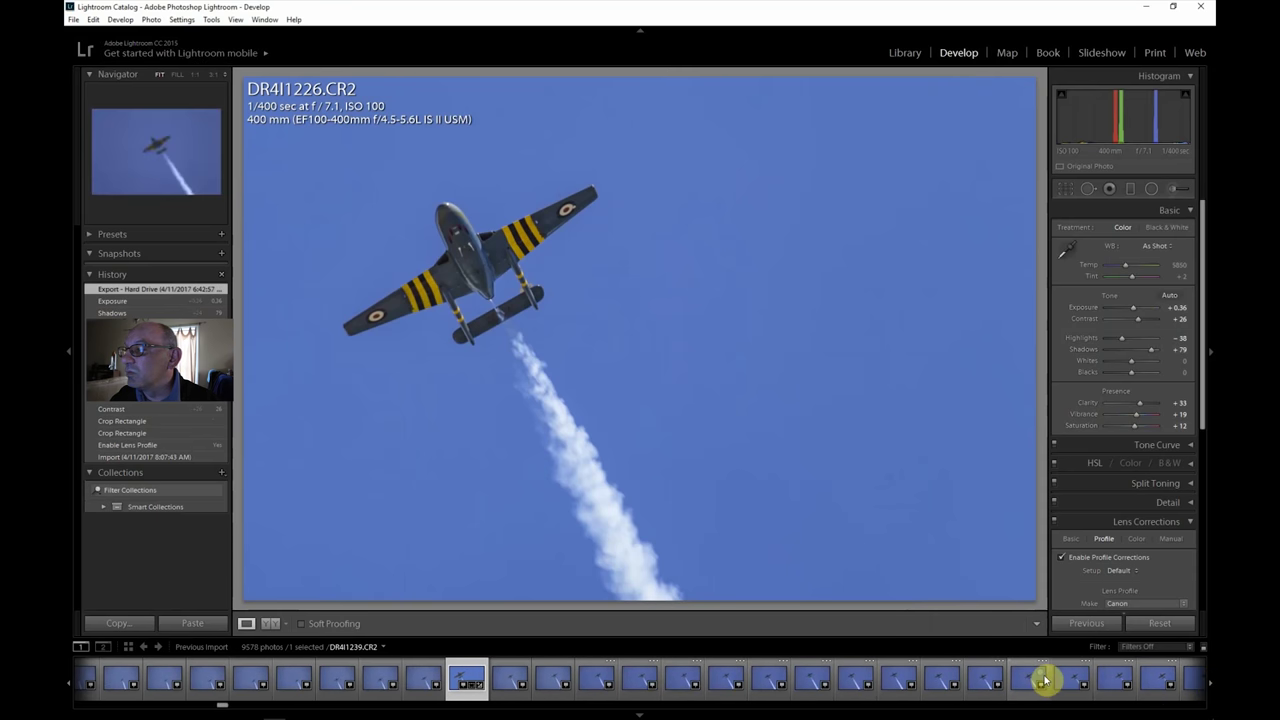
click(1076, 684)
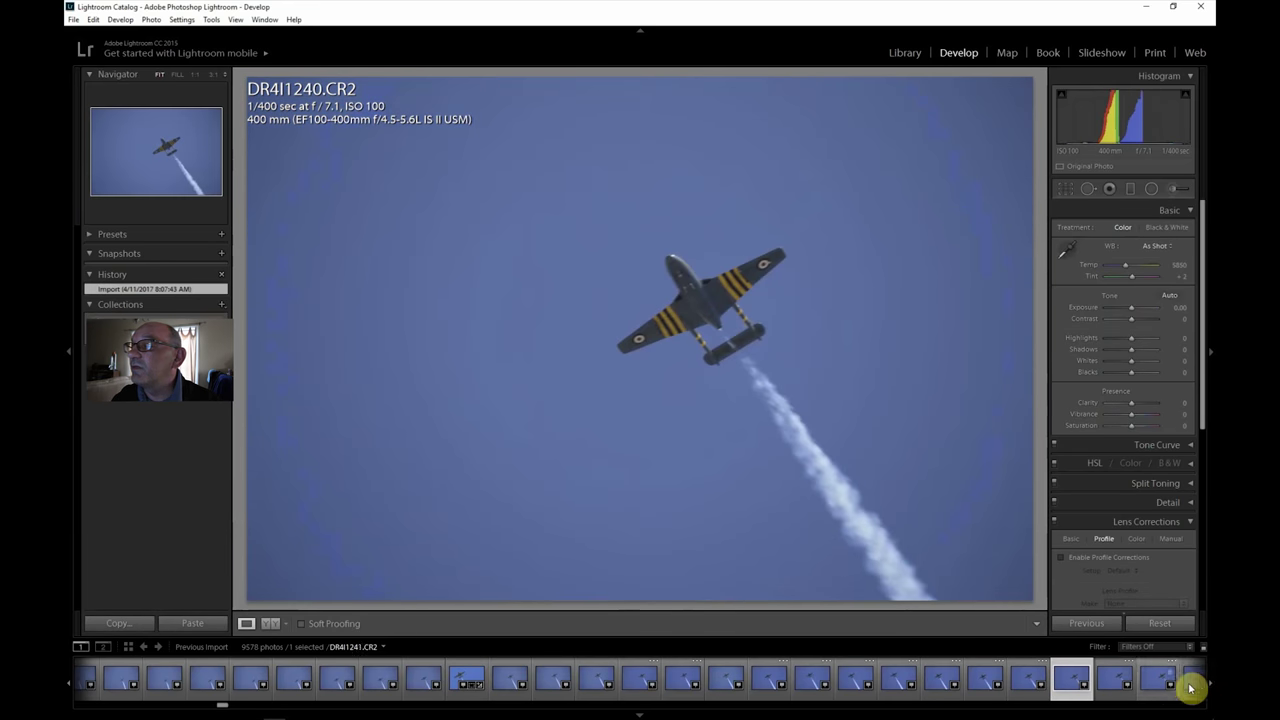
Step: Browse DR4I1251, DR4I1252, DR4I1258 and DR4I1259, then return to DR4I1257 and check the wing at 1:1
scroll(1210, 687, down, 7)
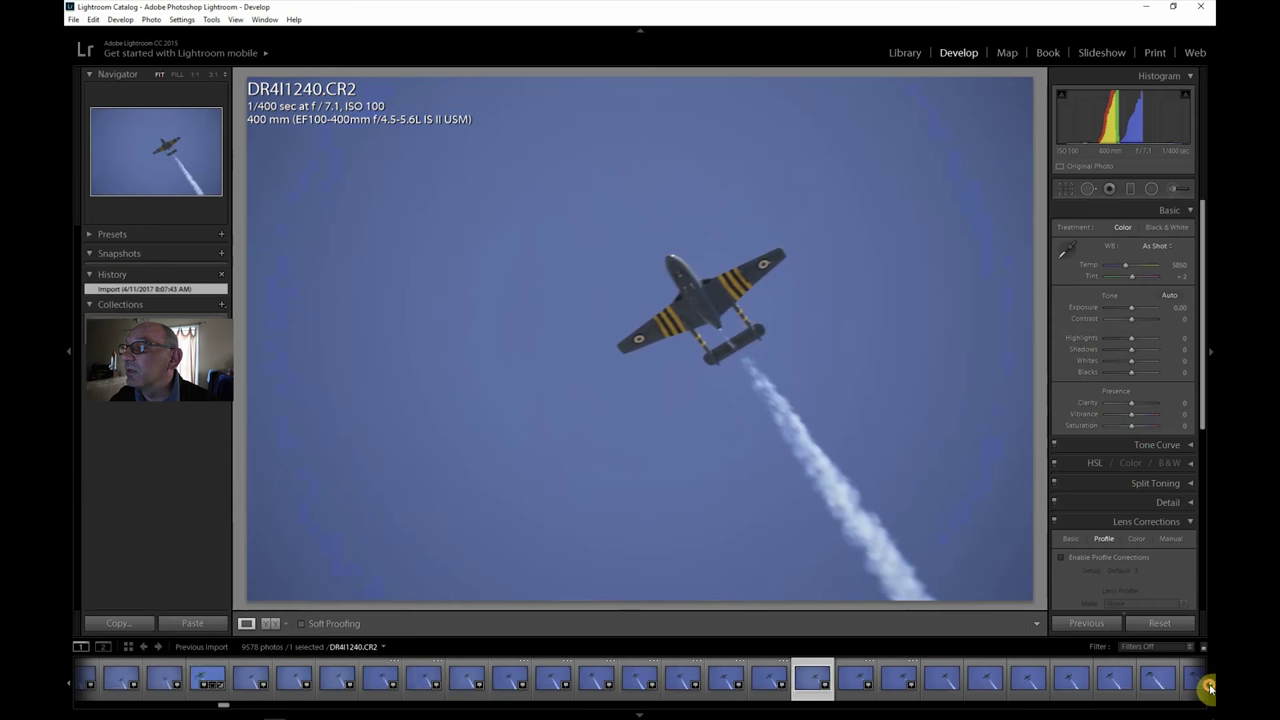
scroll(1210, 687, down, 3)
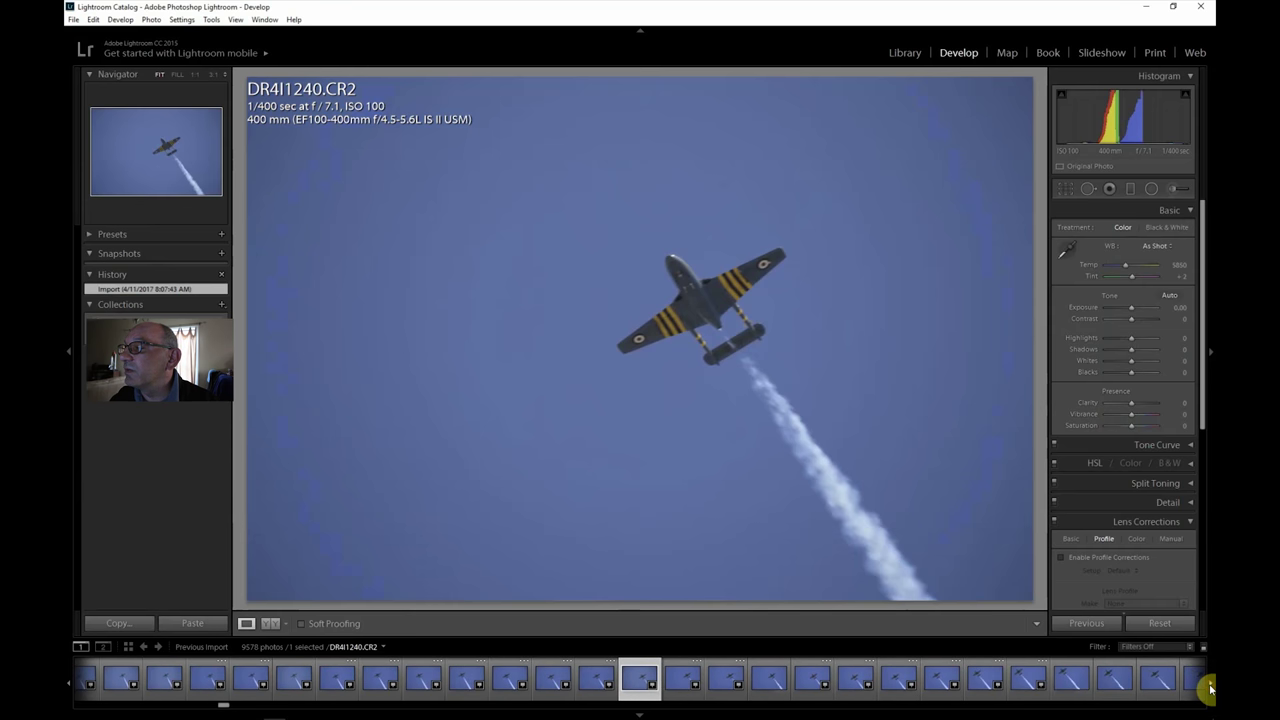
click(1112, 682)
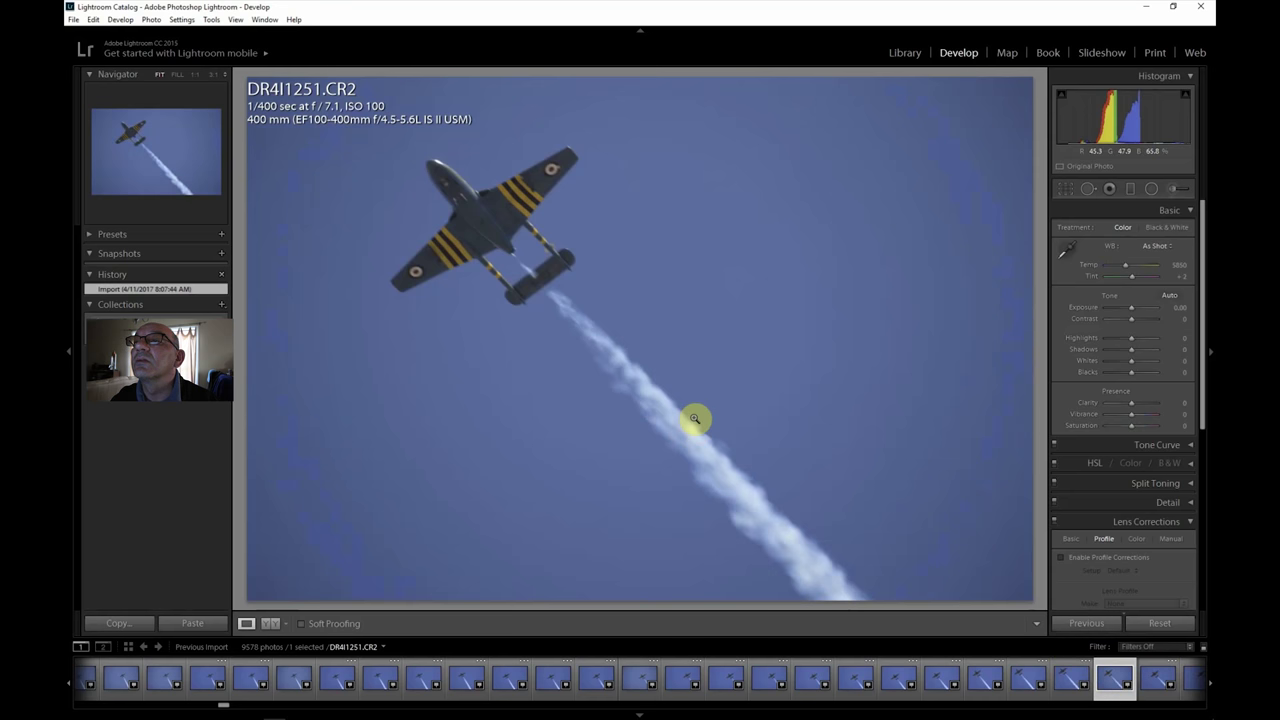
click(1152, 678)
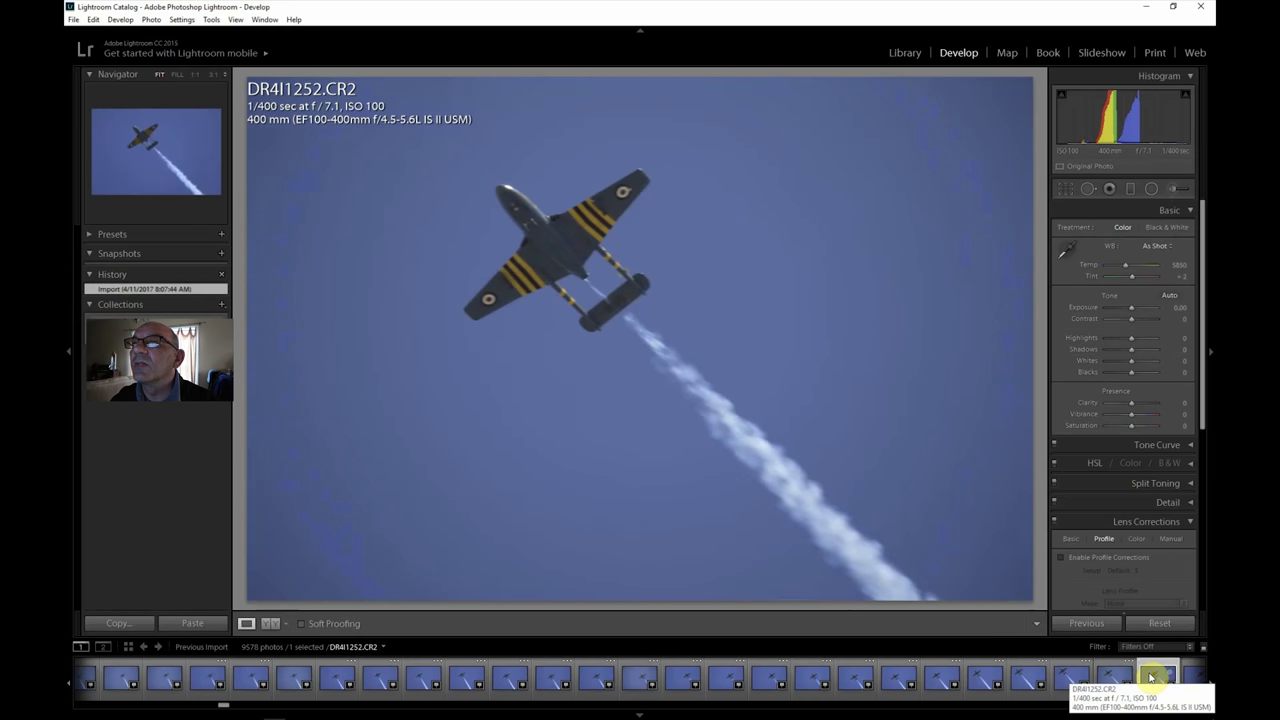
click(1208, 685)
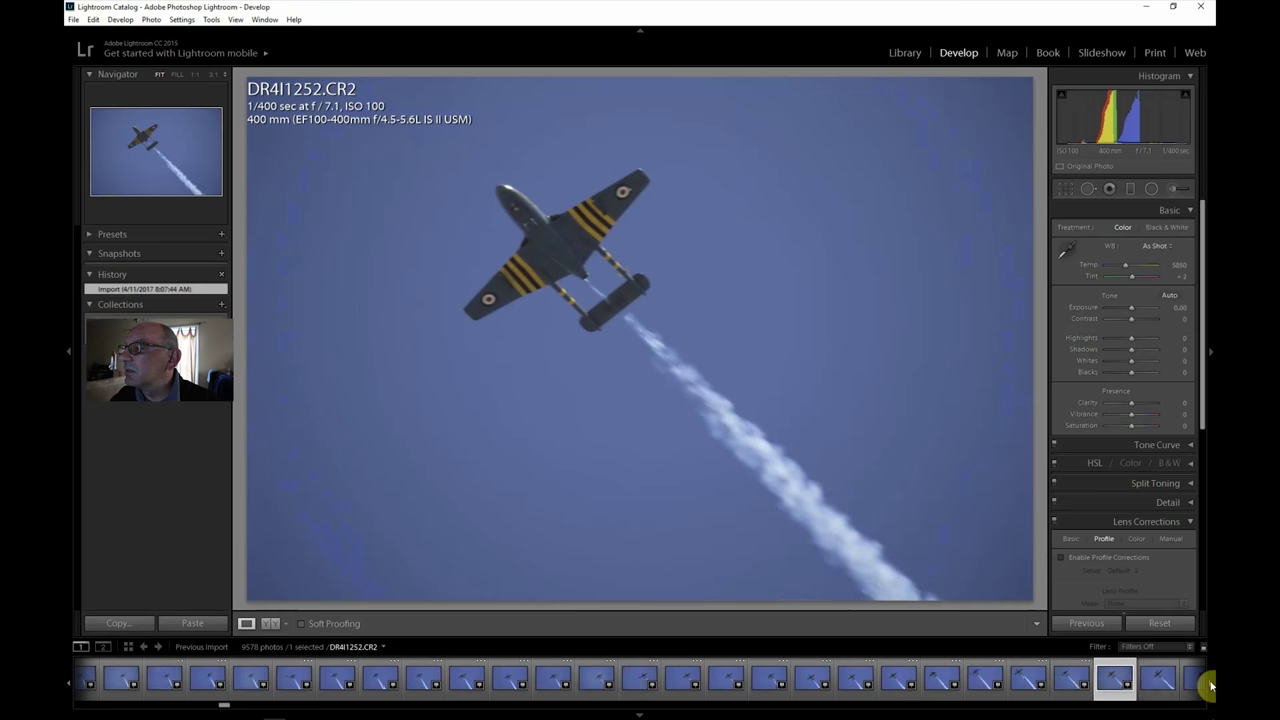
click(1071, 680)
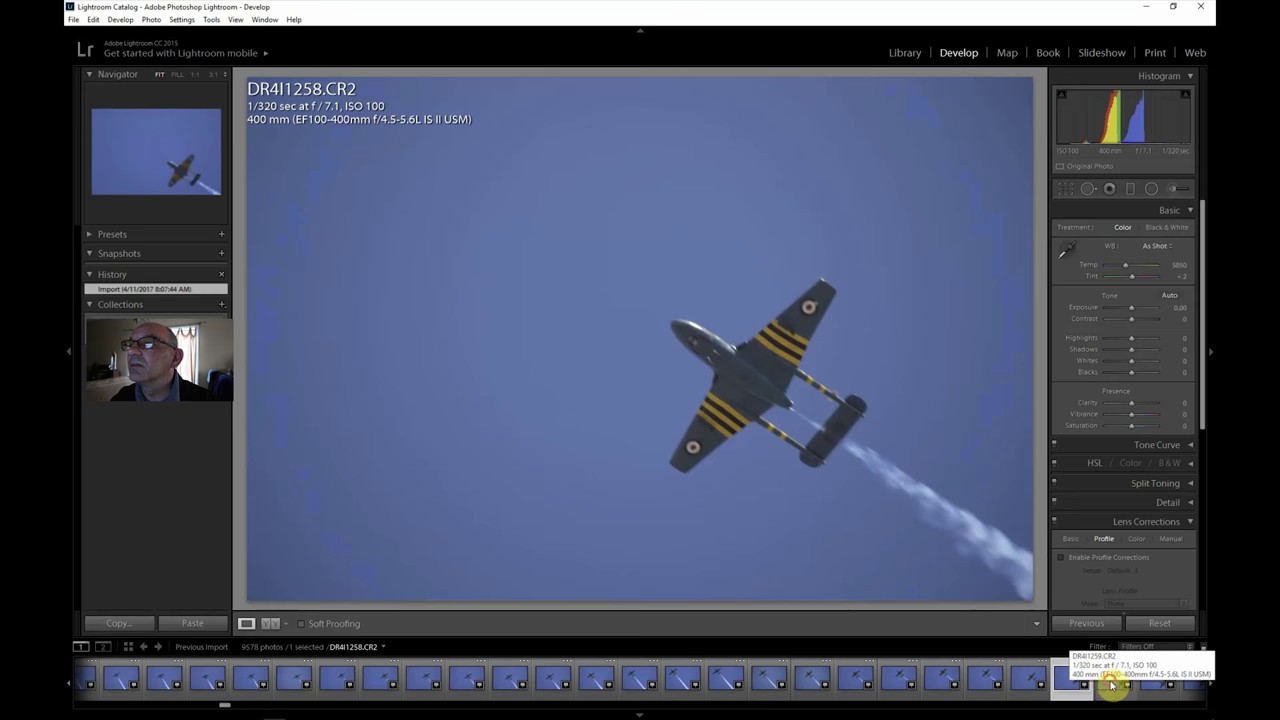
click(1112, 682)
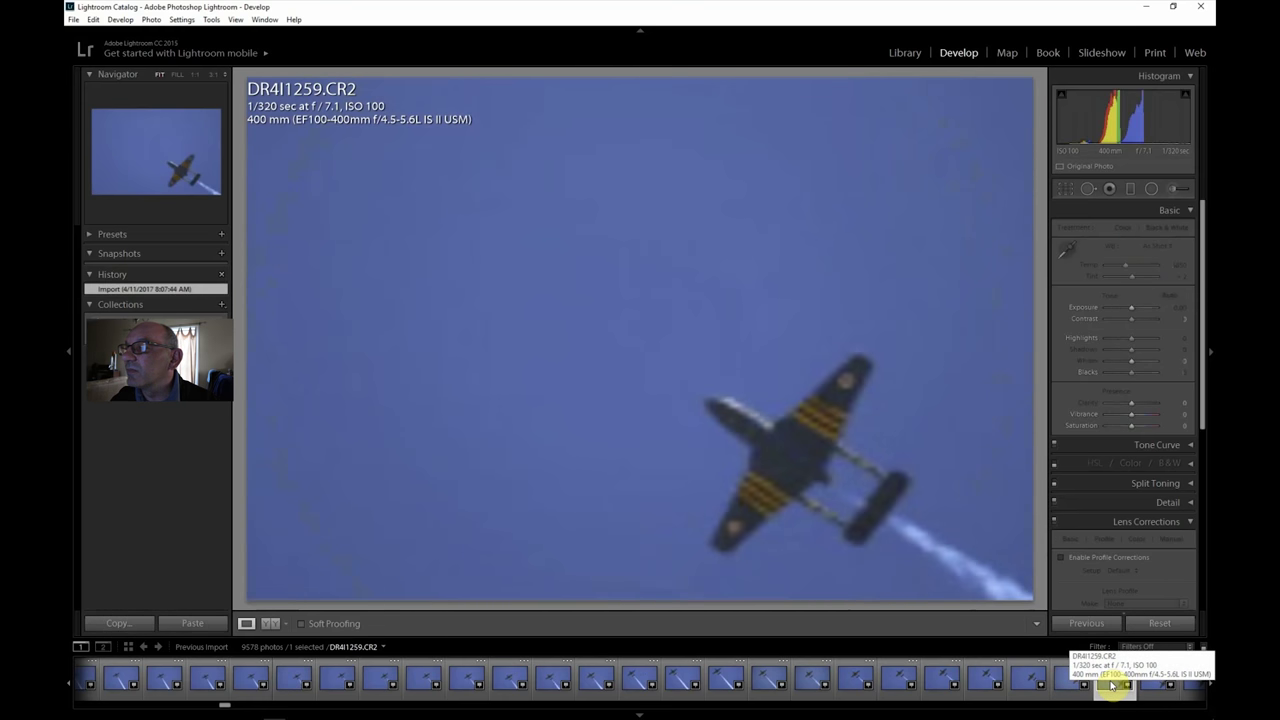
click(1028, 681)
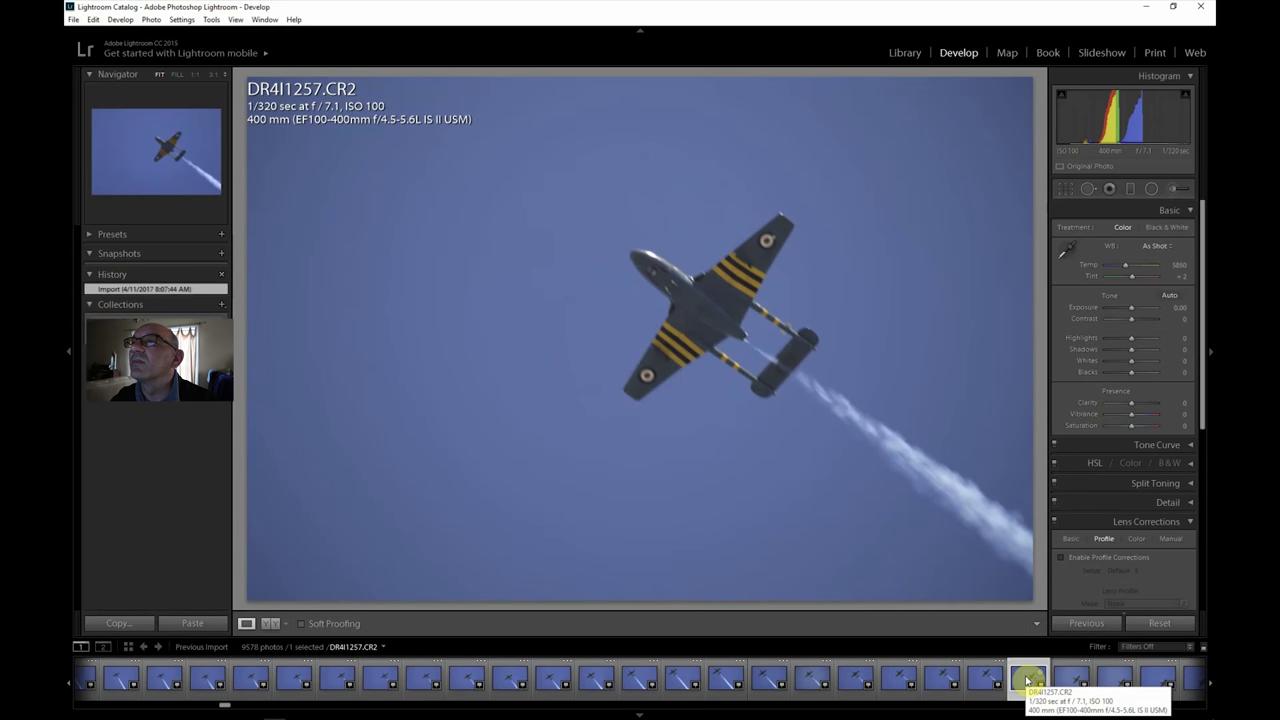
click(689, 340)
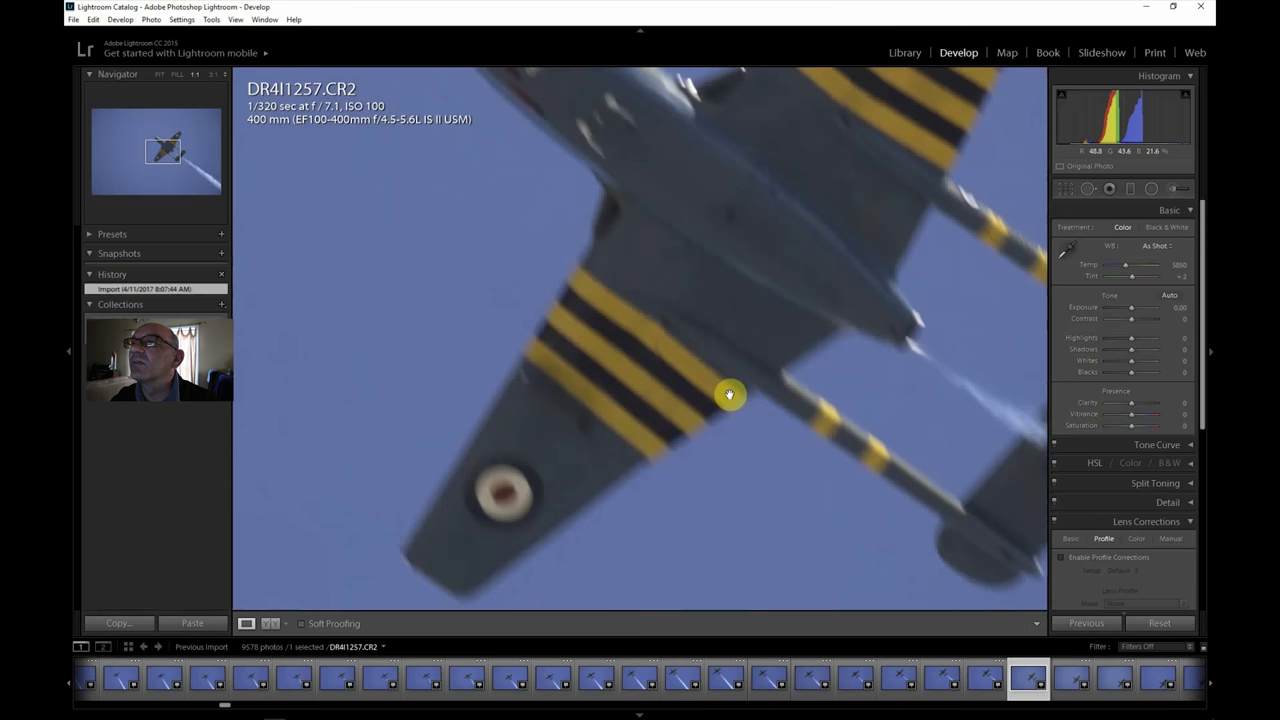
click(986, 677)
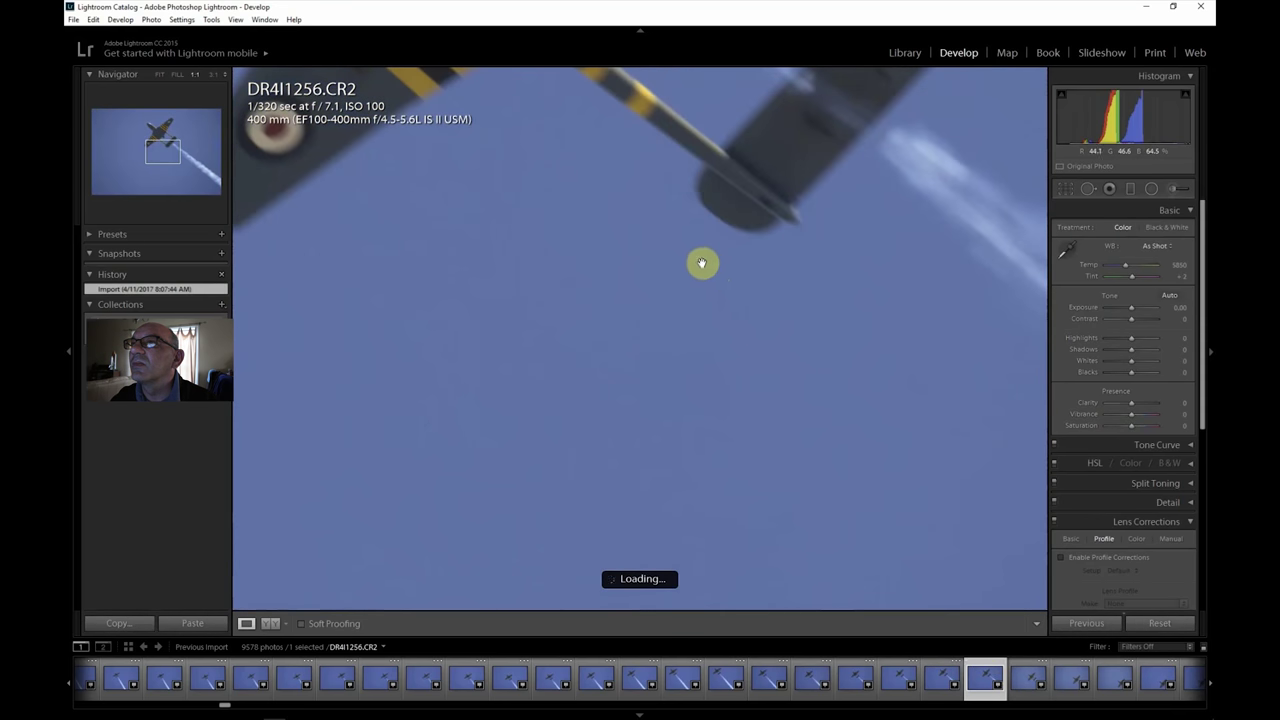
drag(853, 452, 877, 477)
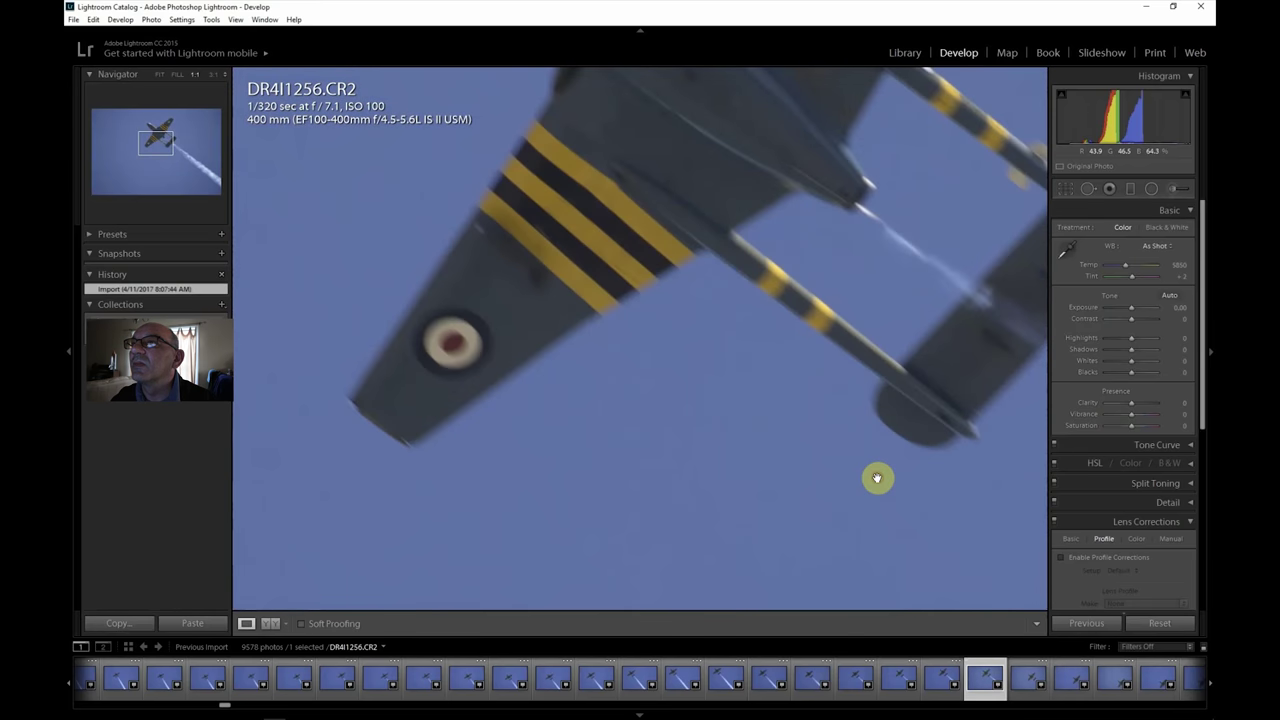
click(162, 76)
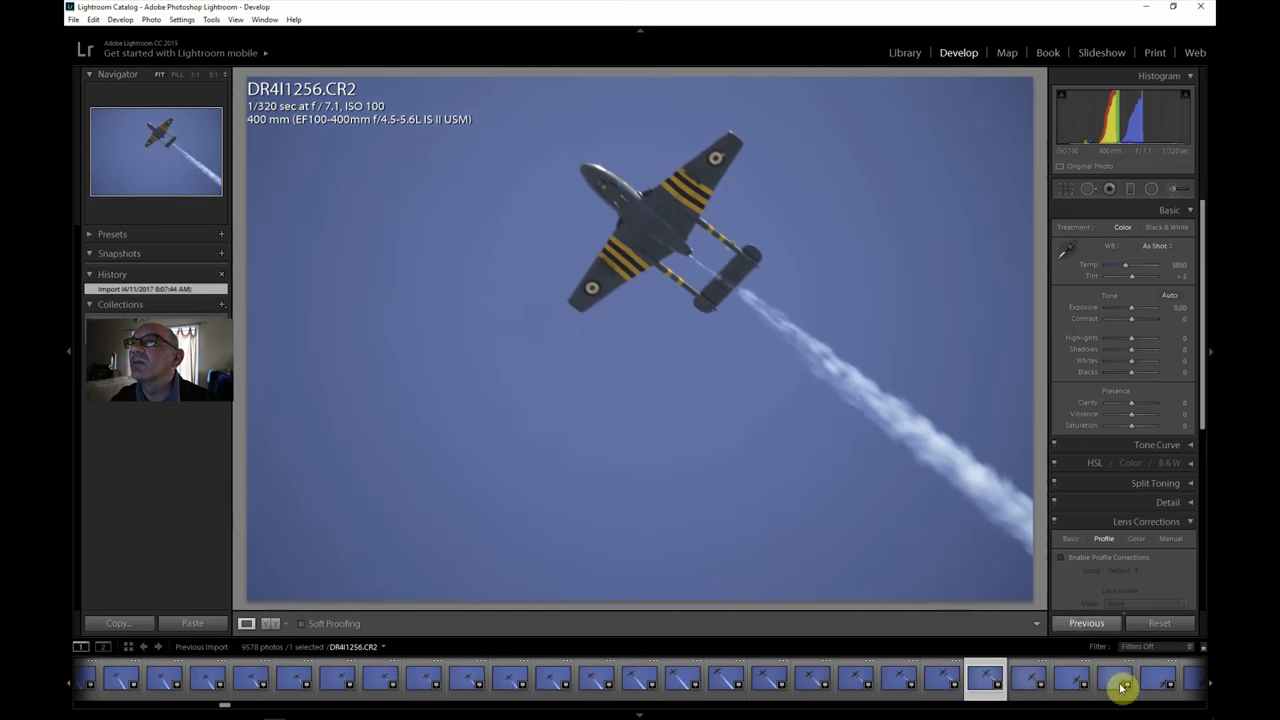
click(1155, 679)
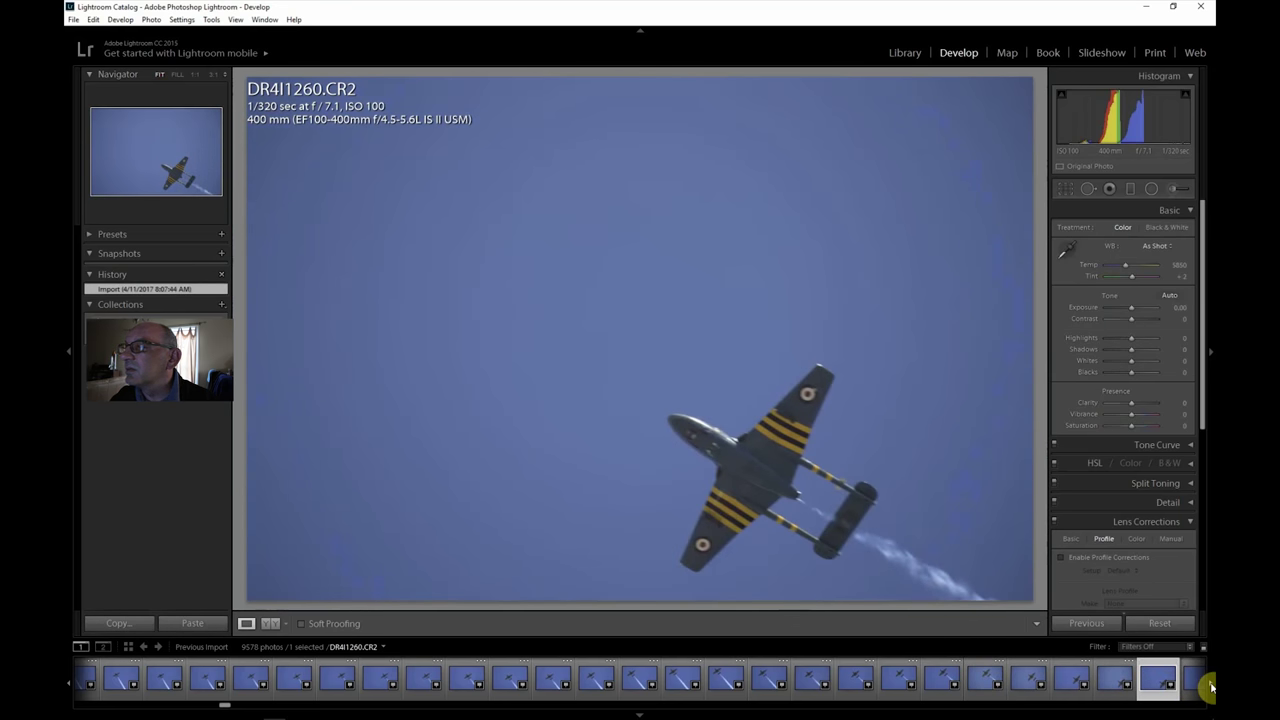
click(768, 500)
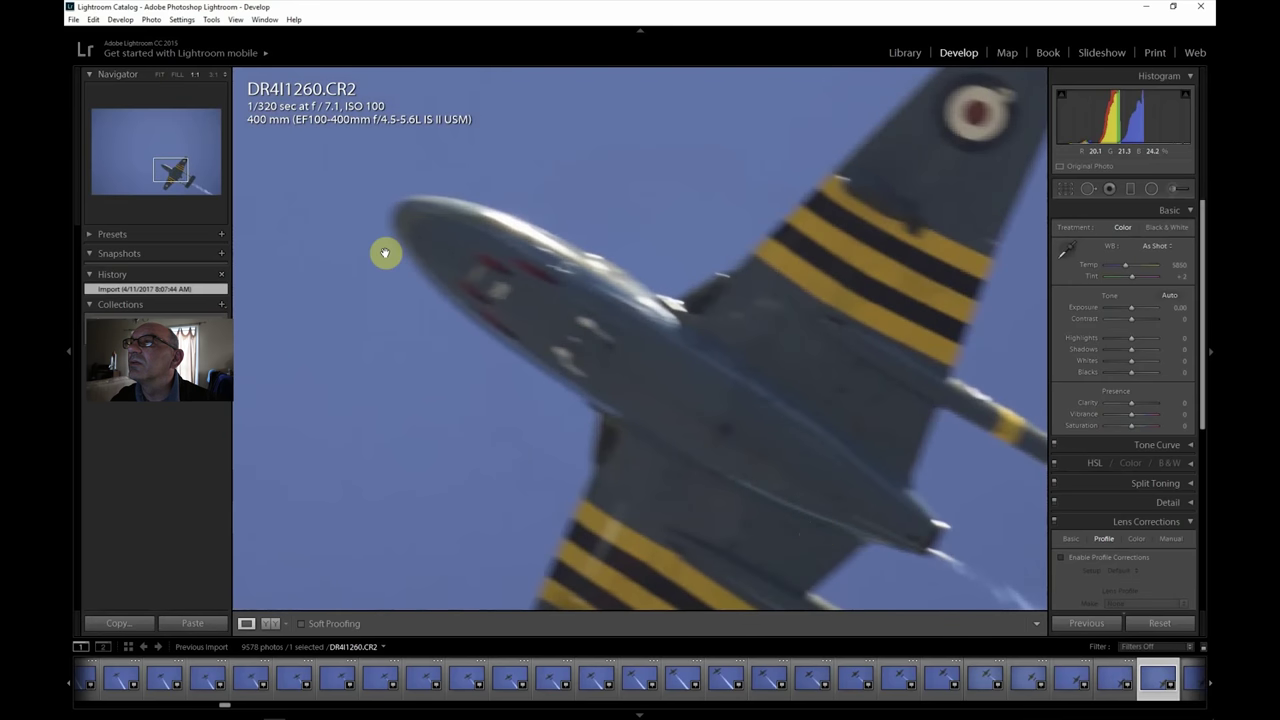
click(158, 78)
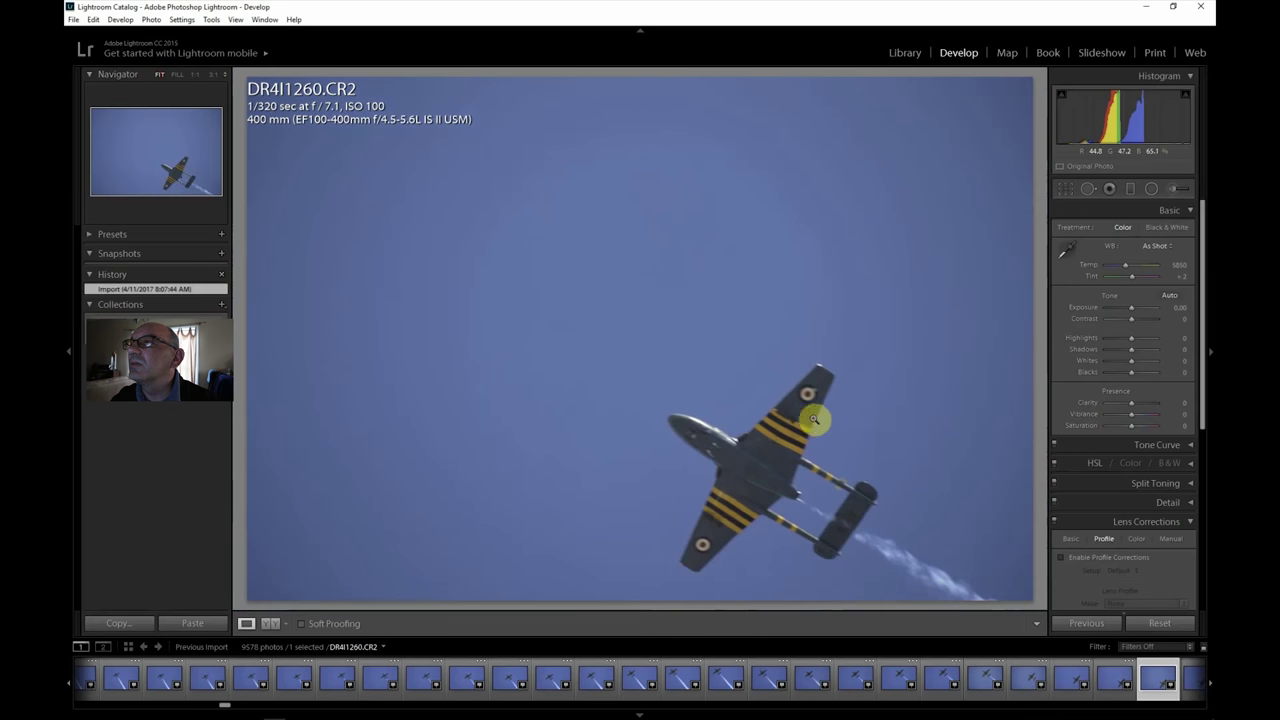
click(1210, 684)
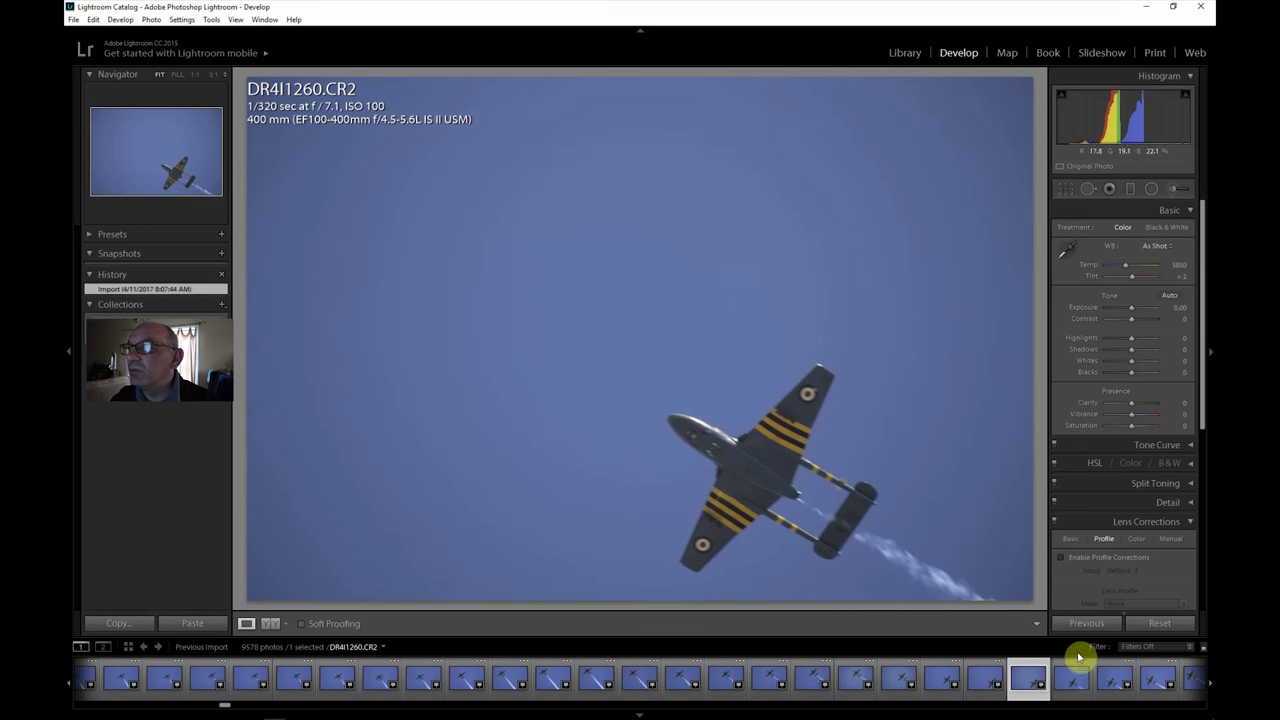
click(1142, 684)
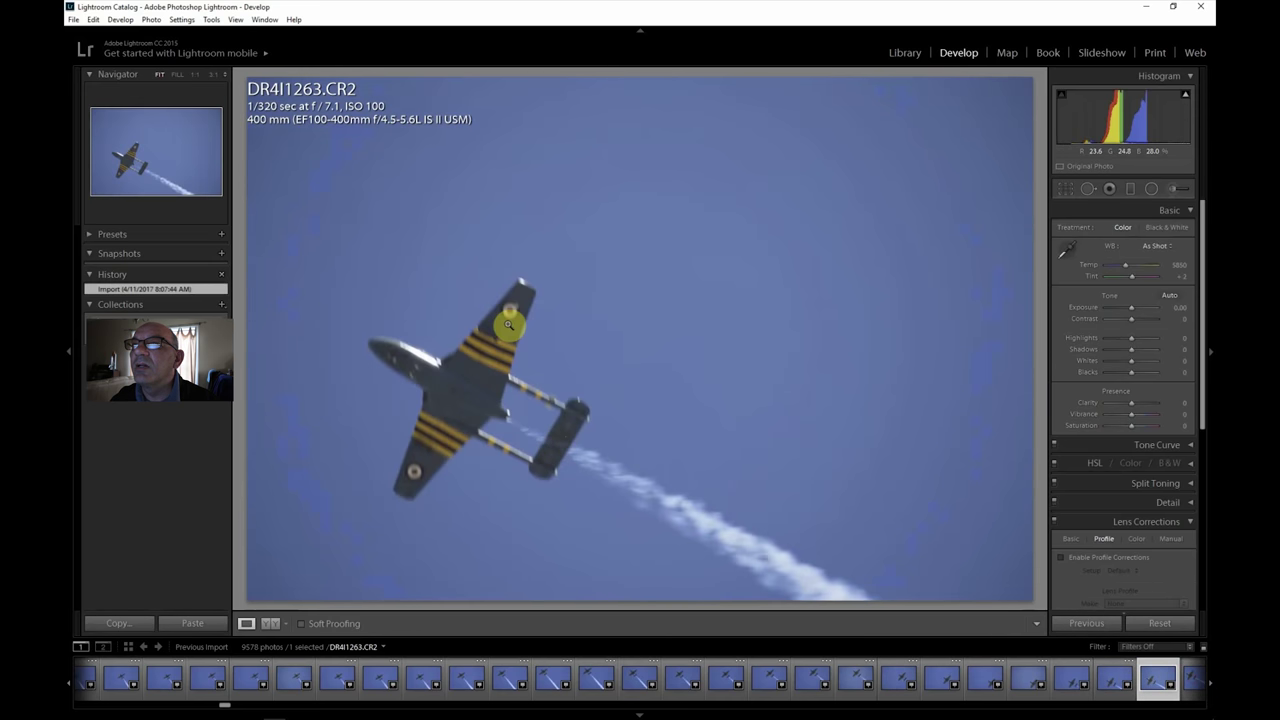
Step: Step through photos DR4I1264, DR4I1267, DR4I1268, DR4I1269 and DR4I1270
click(1190, 682)
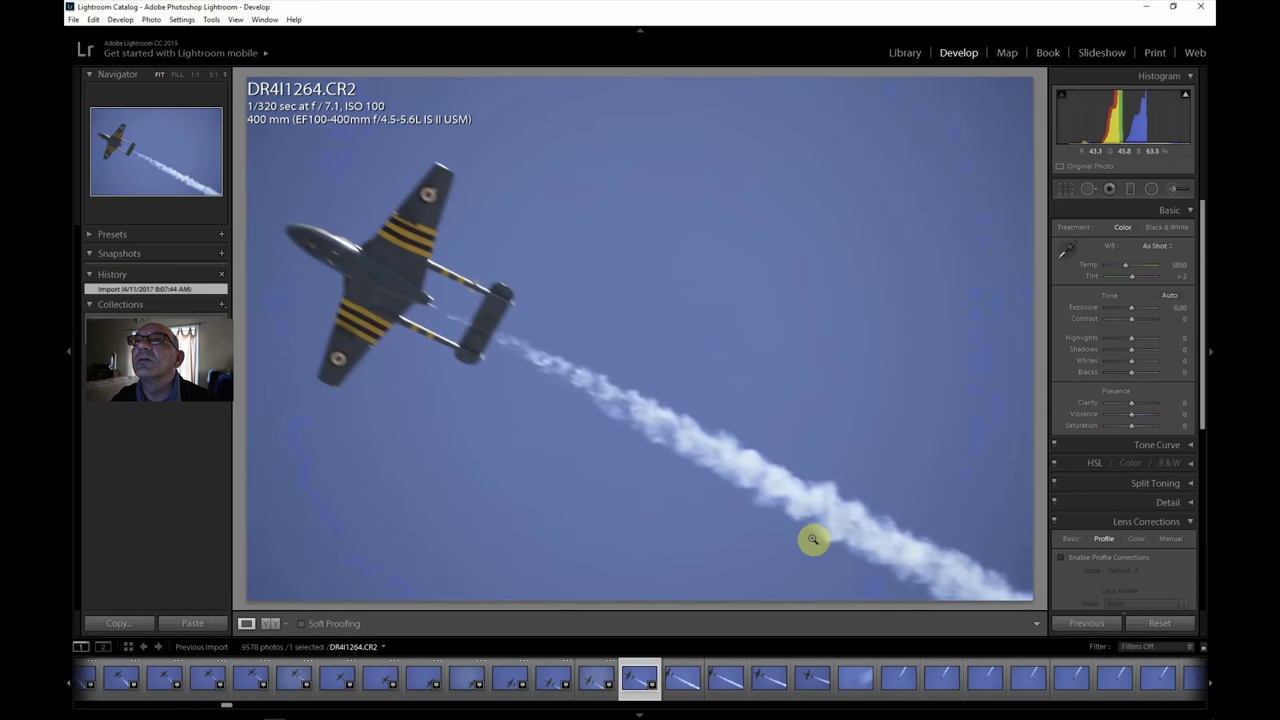
click(755, 682)
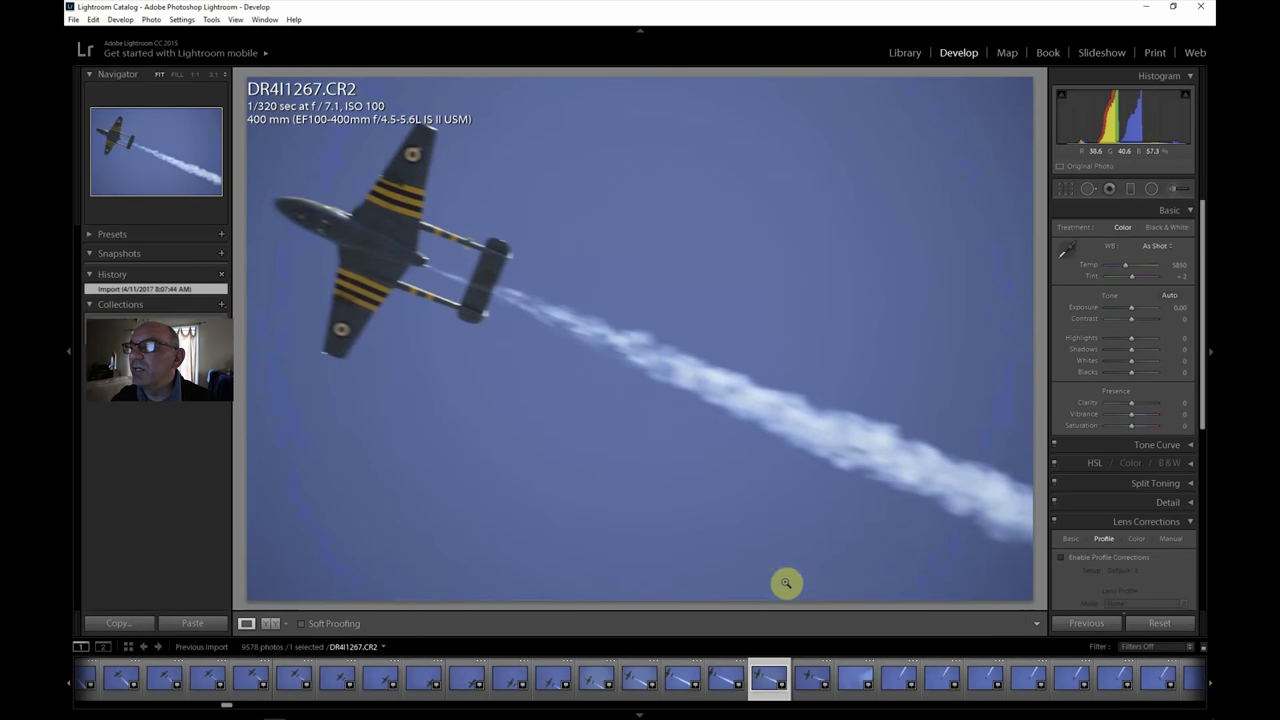
click(804, 680)
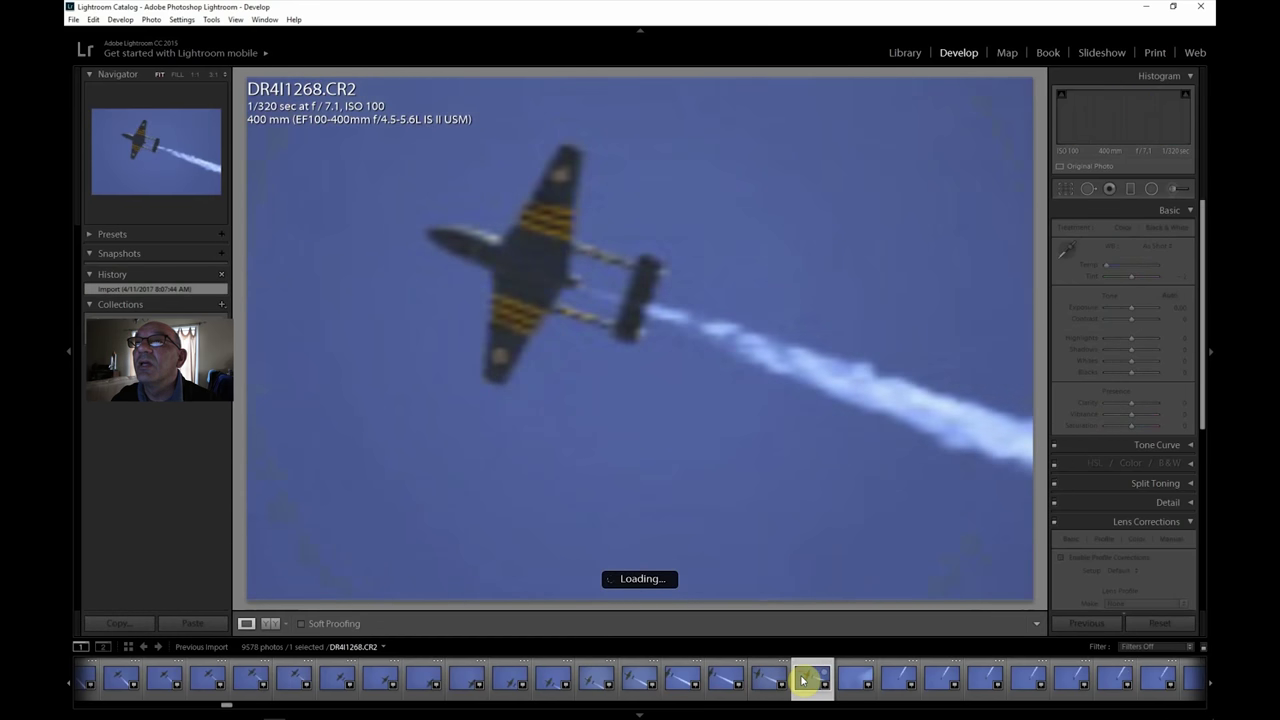
click(856, 680)
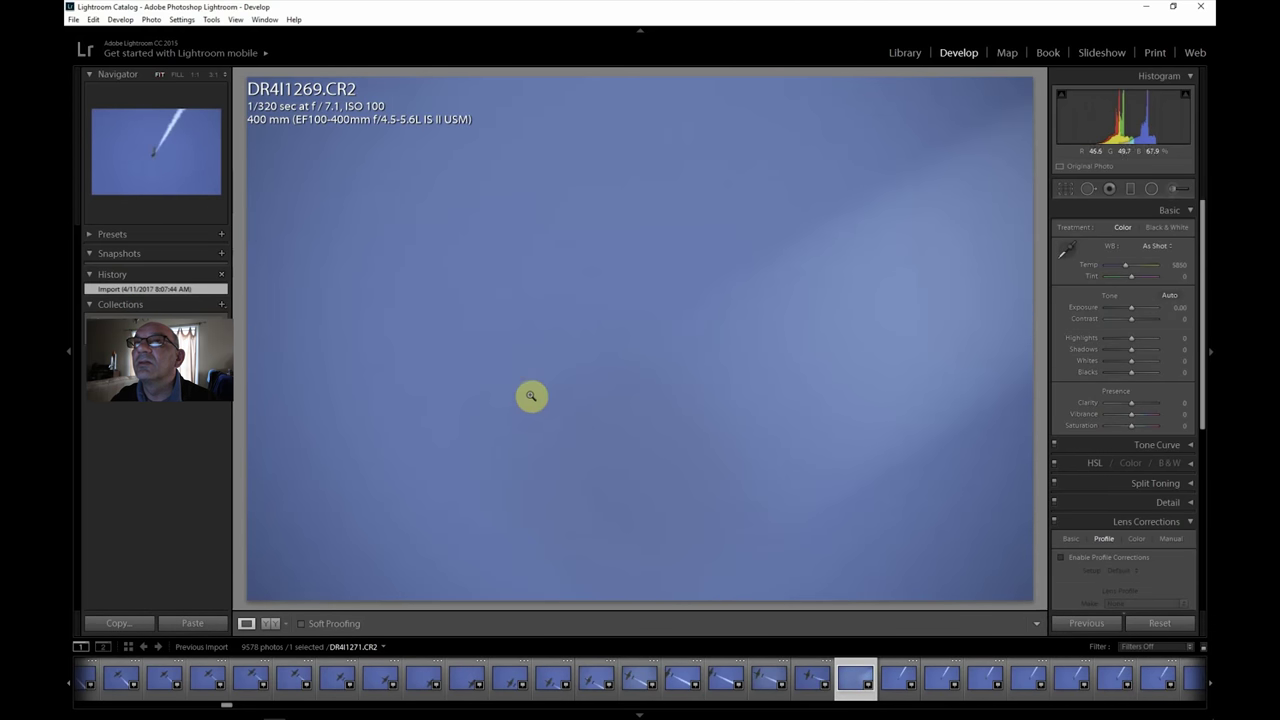
click(895, 679)
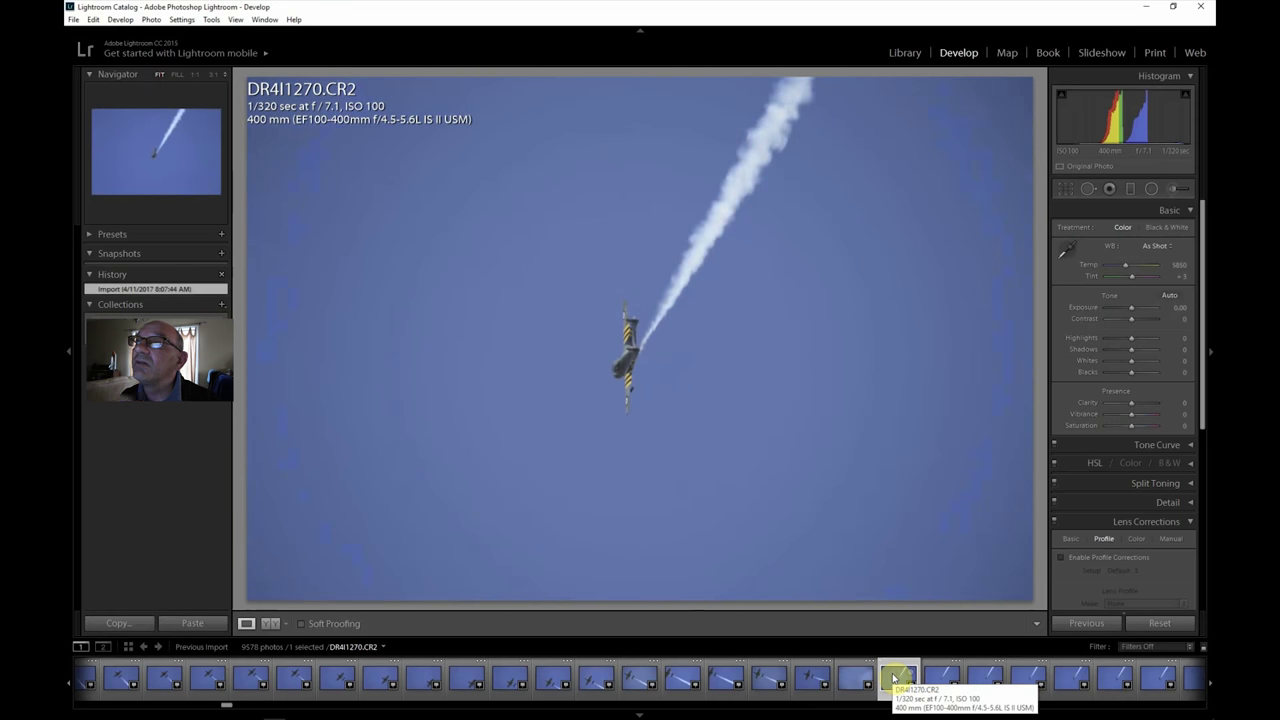
Step: Continue through DR4I1275 and DR4I1282 to display DR4I1291, the jet trailing smoke
click(1112, 683)
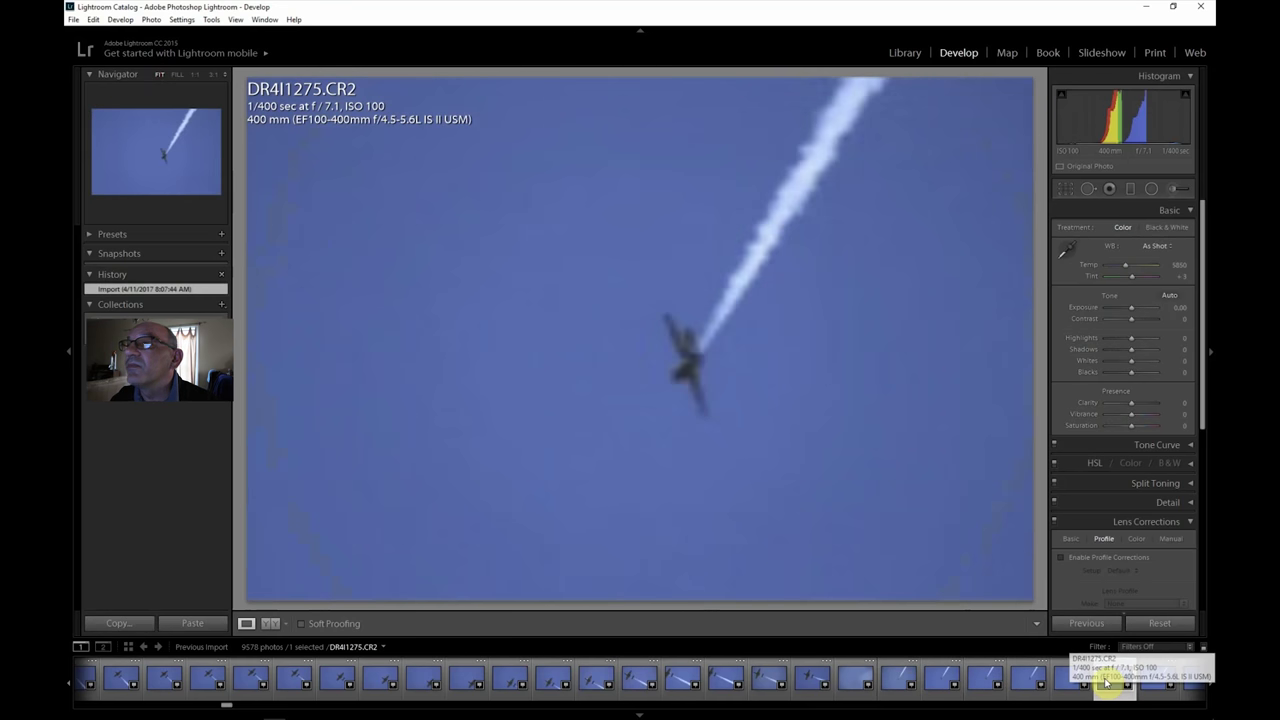
scroll(1205, 686, down, 5)
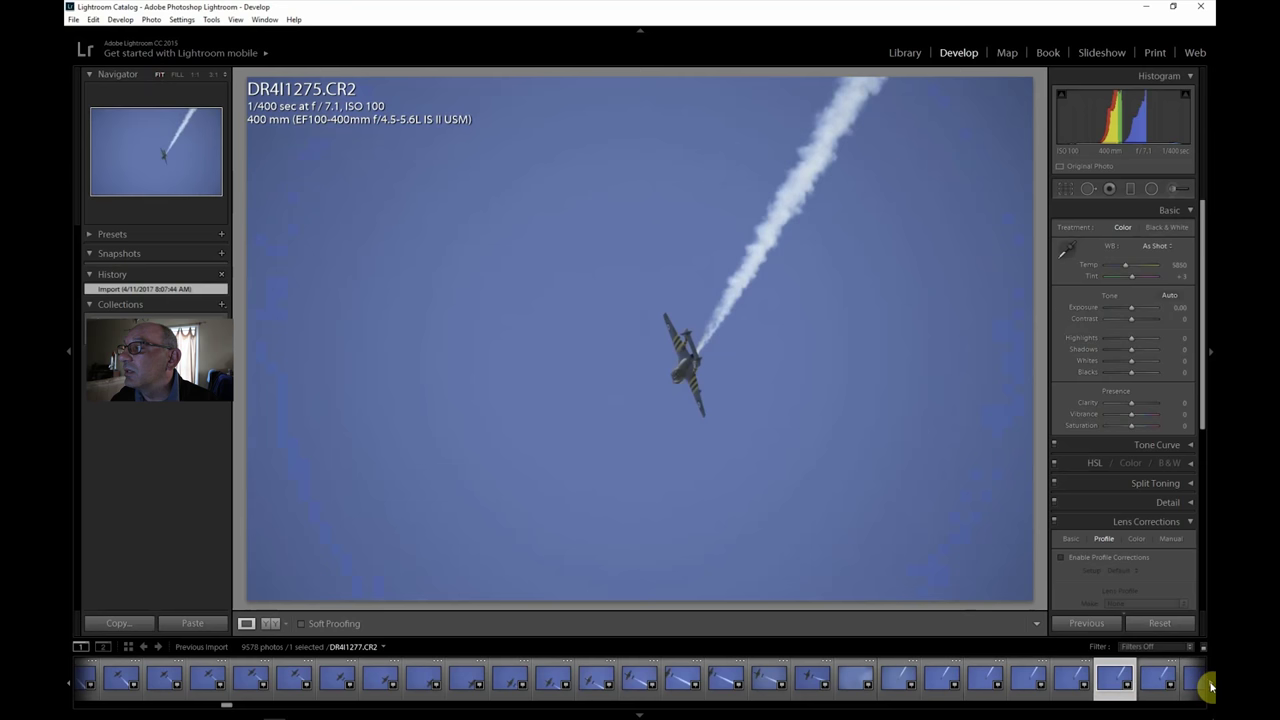
click(1118, 684)
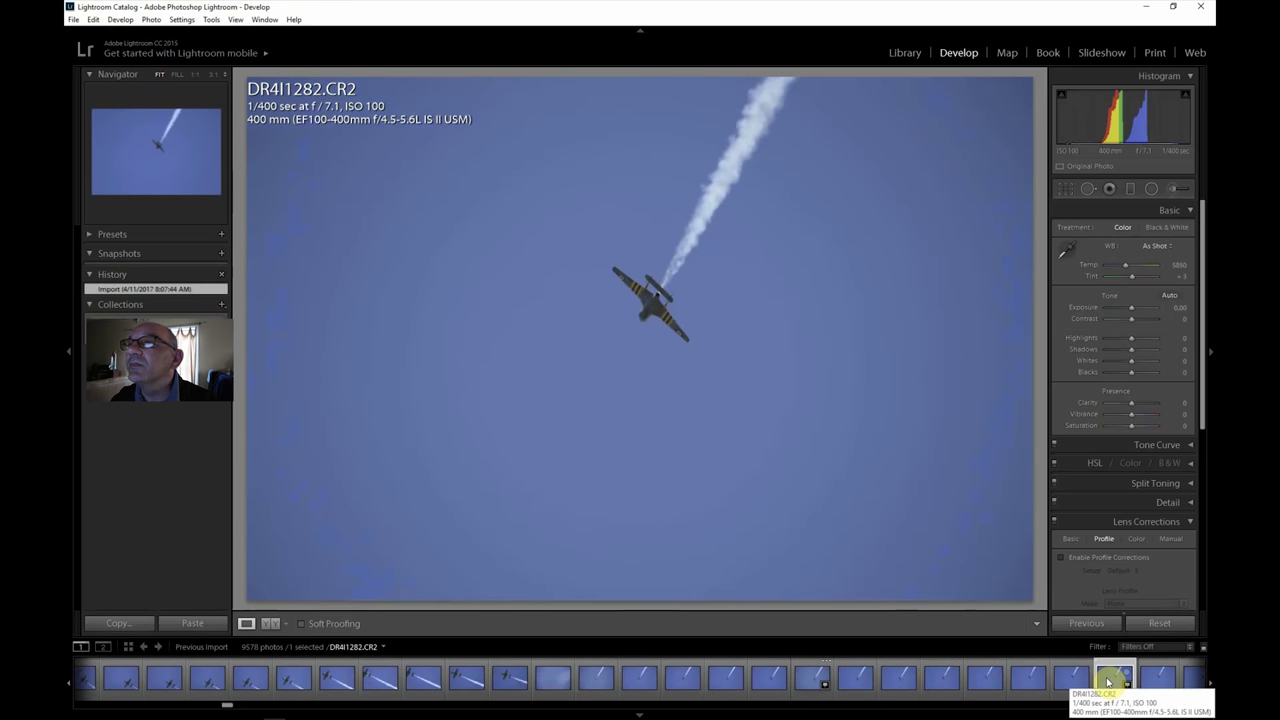
scroll(1210, 686, down, 5)
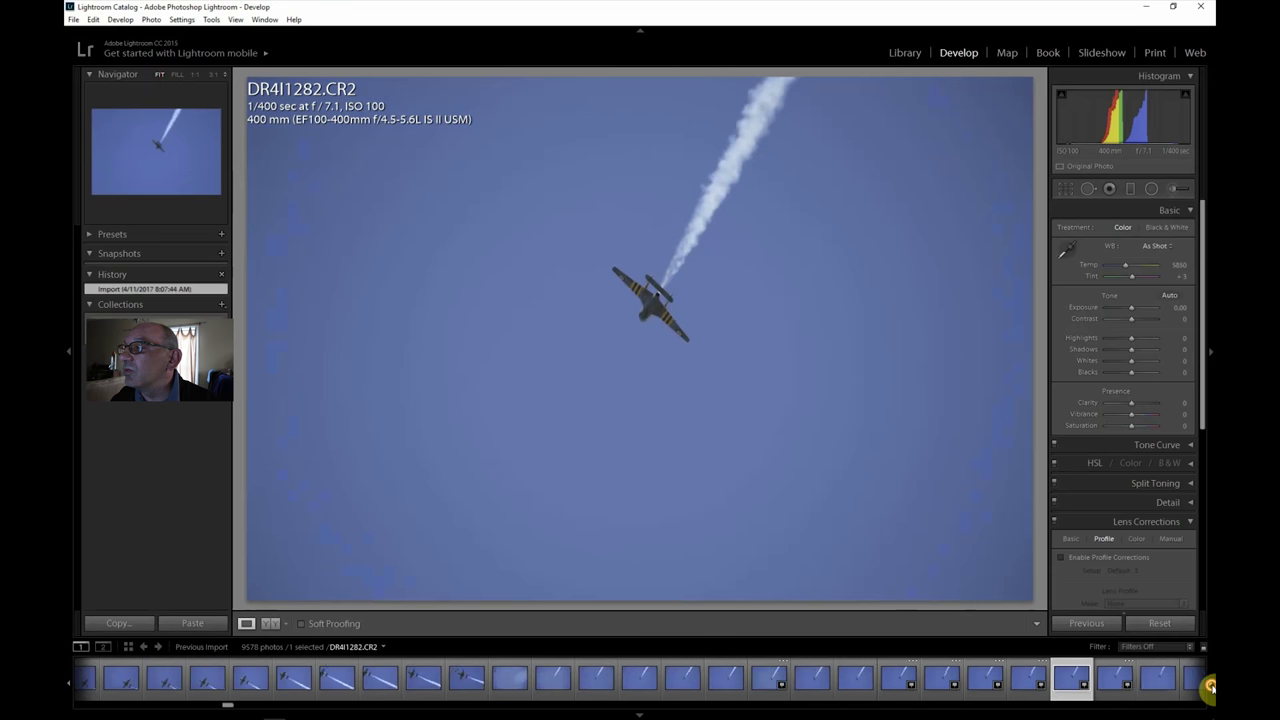
scroll(1210, 686, down, 4)
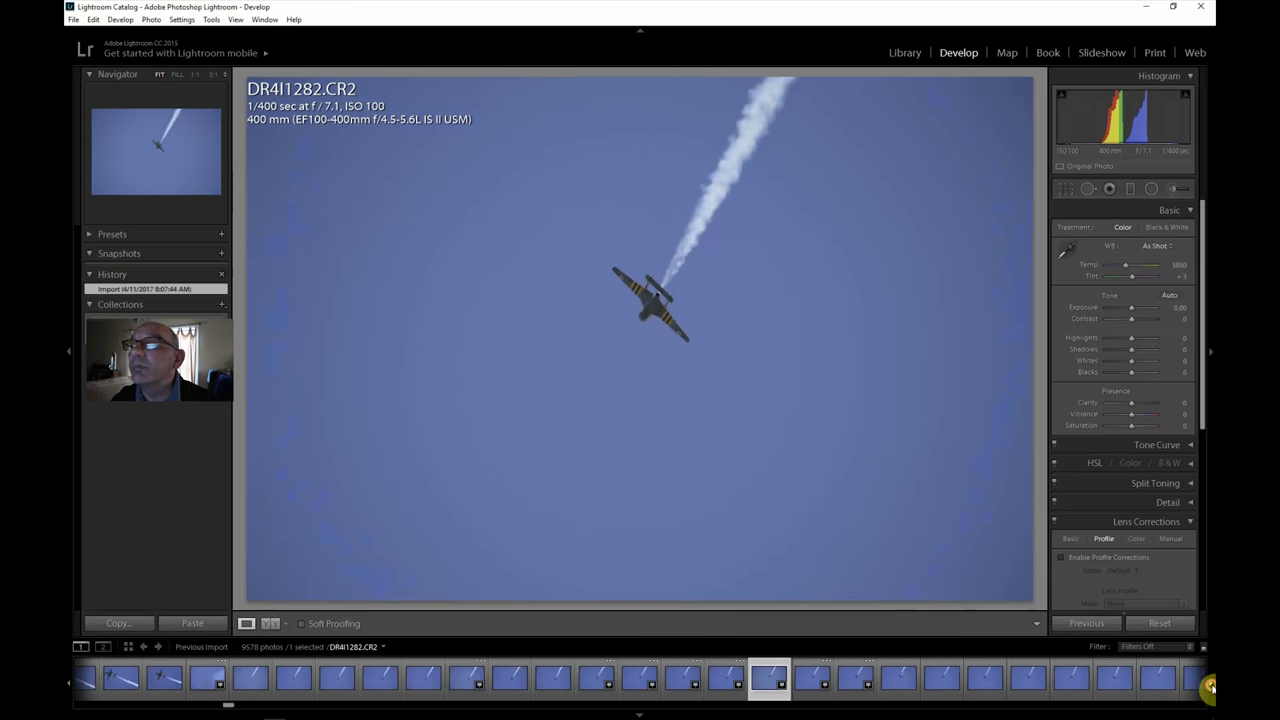
click(1105, 680)
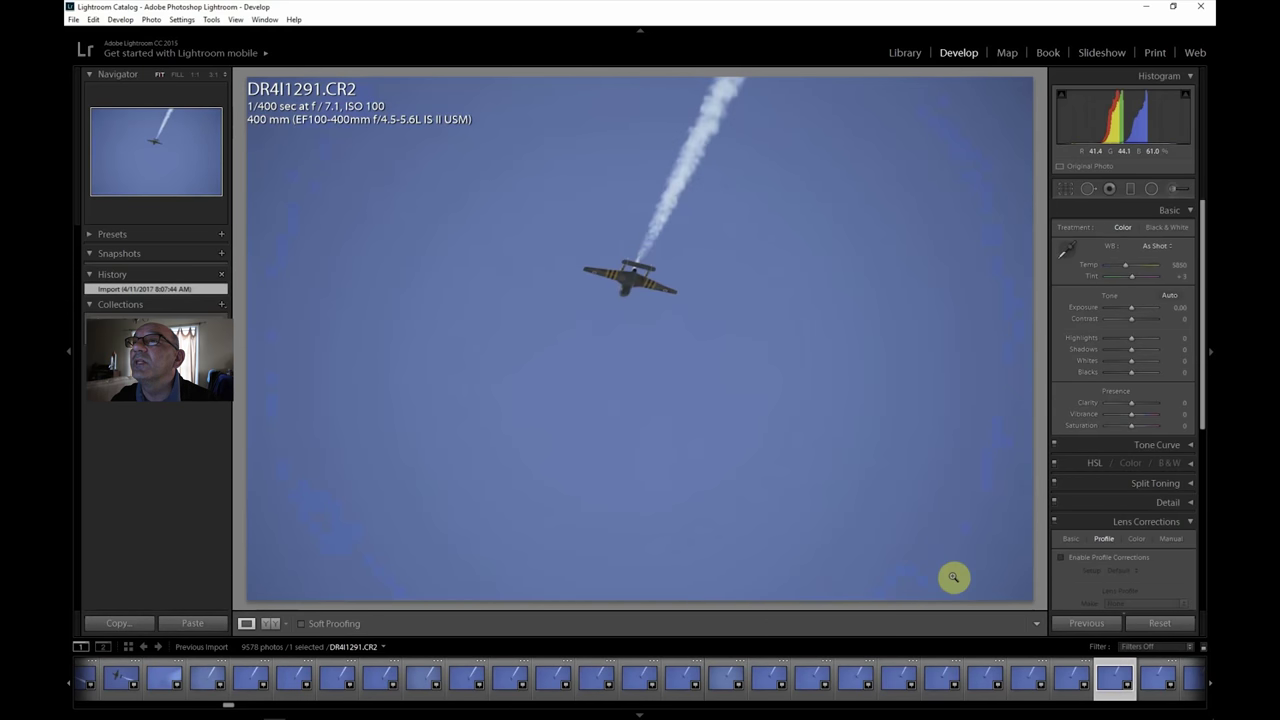
scroll(1210, 685, down, 9)
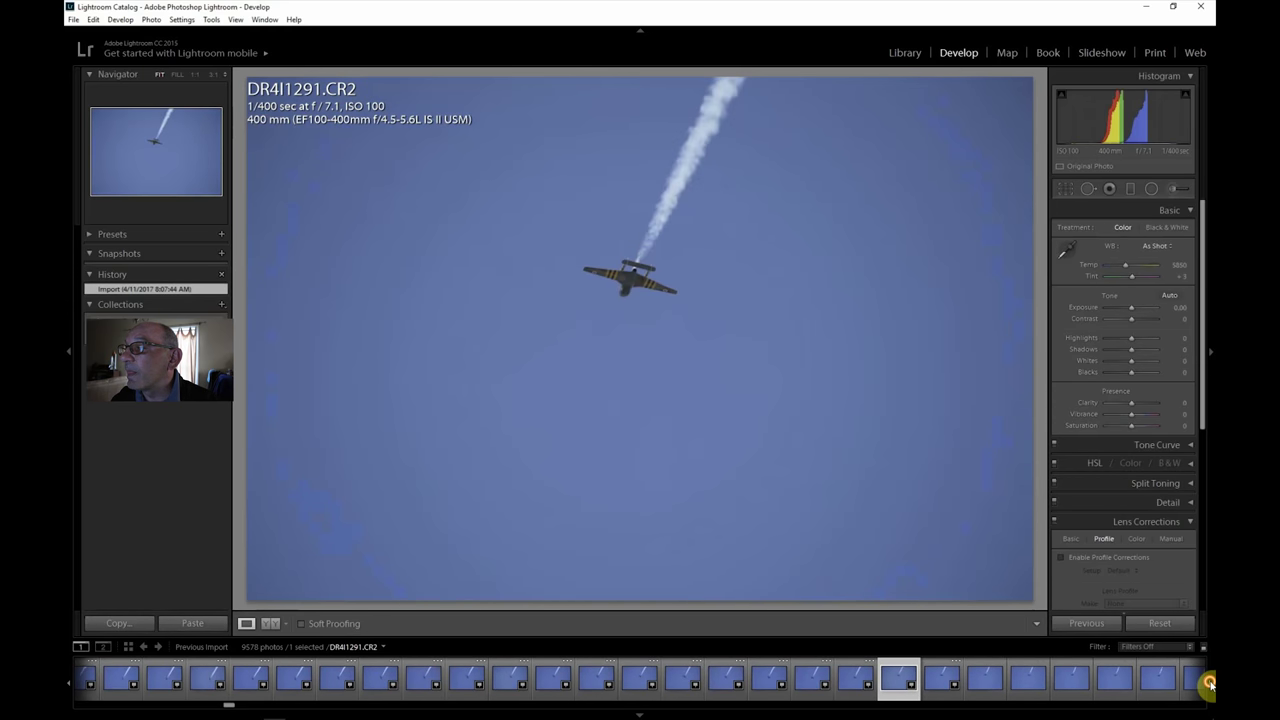
scroll(1210, 685, down, 13)
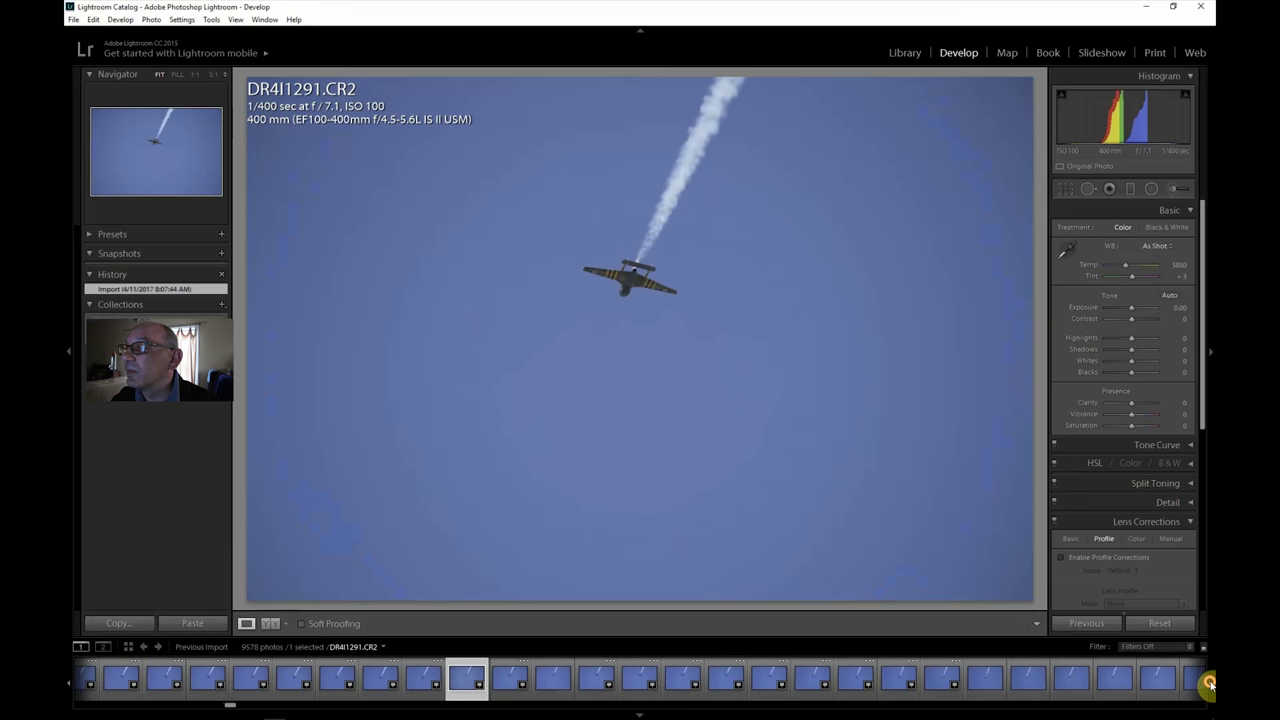
scroll(1210, 685, down, 2)
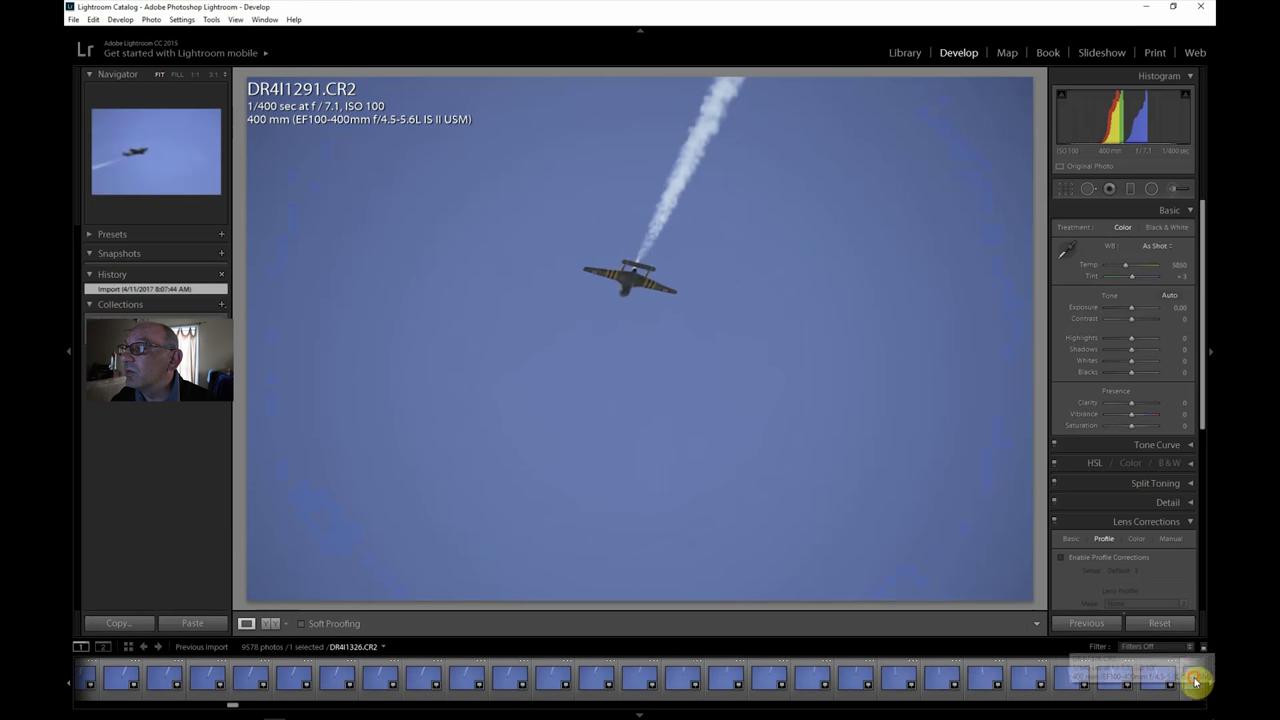
Step: Browse photos DR4I1326, DR4I1334 and DR4I1338, checking DR4I1338's jet at 1:1 before fitting it back
click(1198, 682)
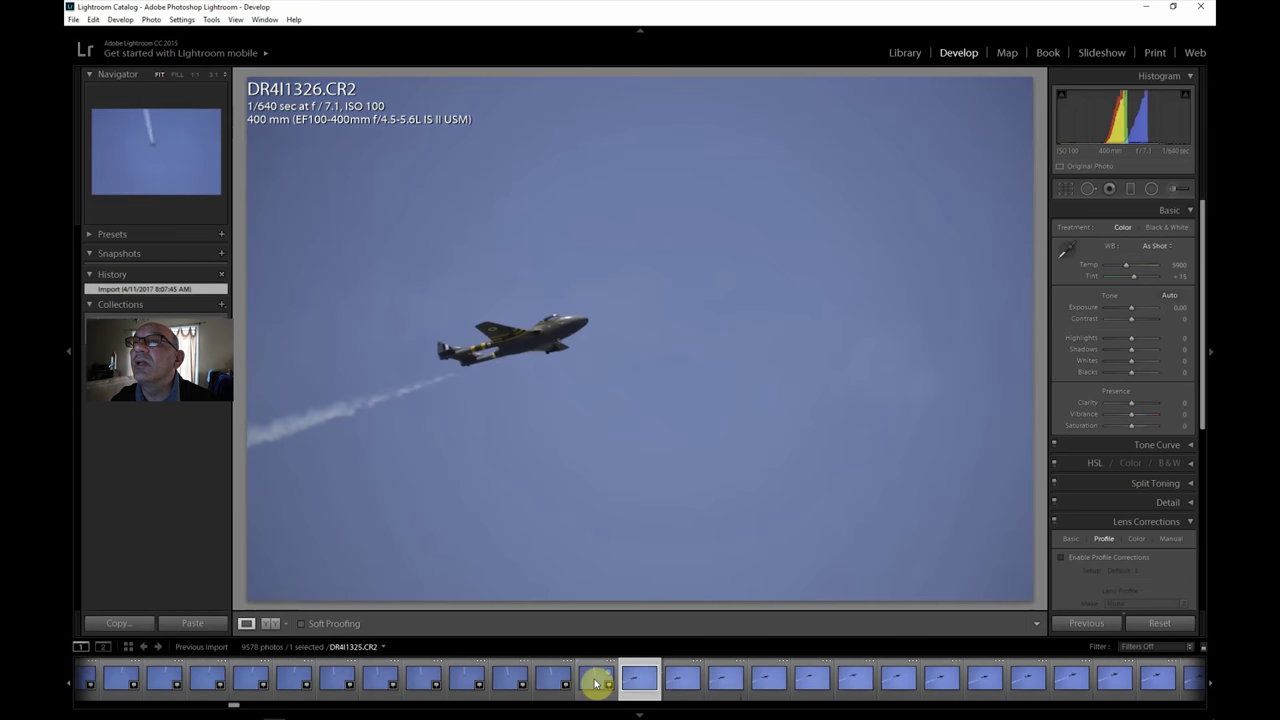
click(983, 680)
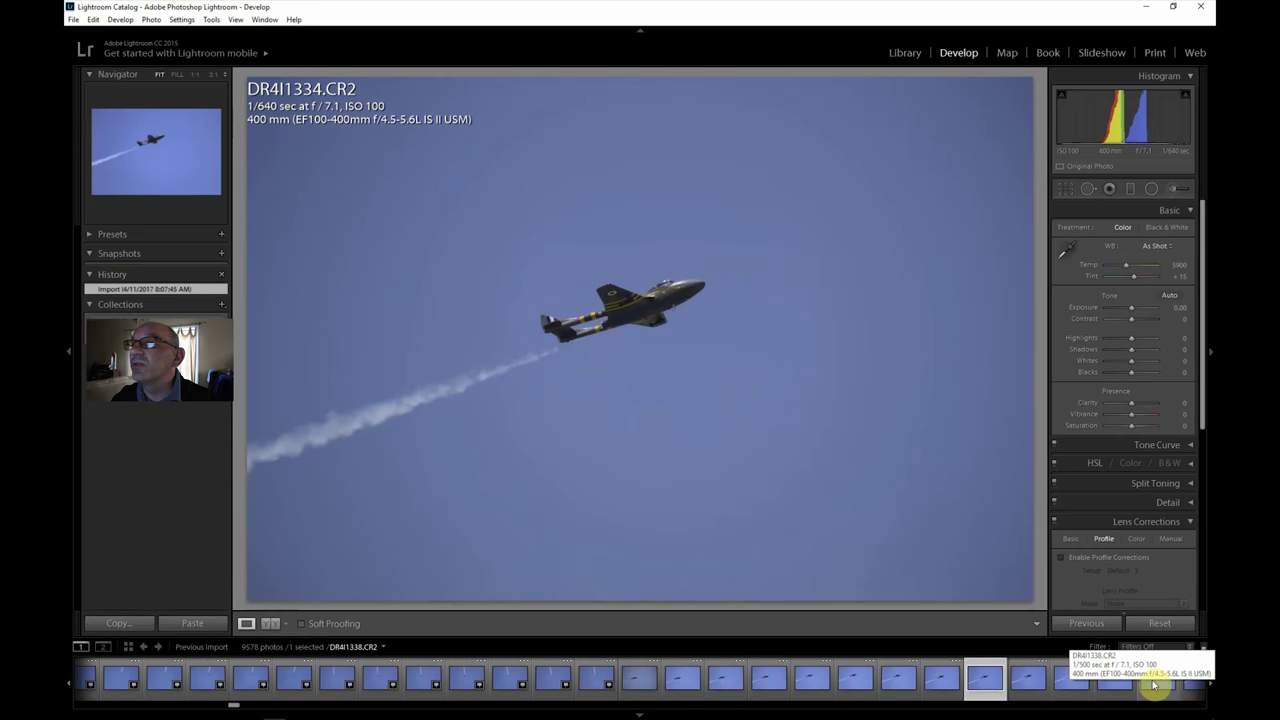
click(1153, 684)
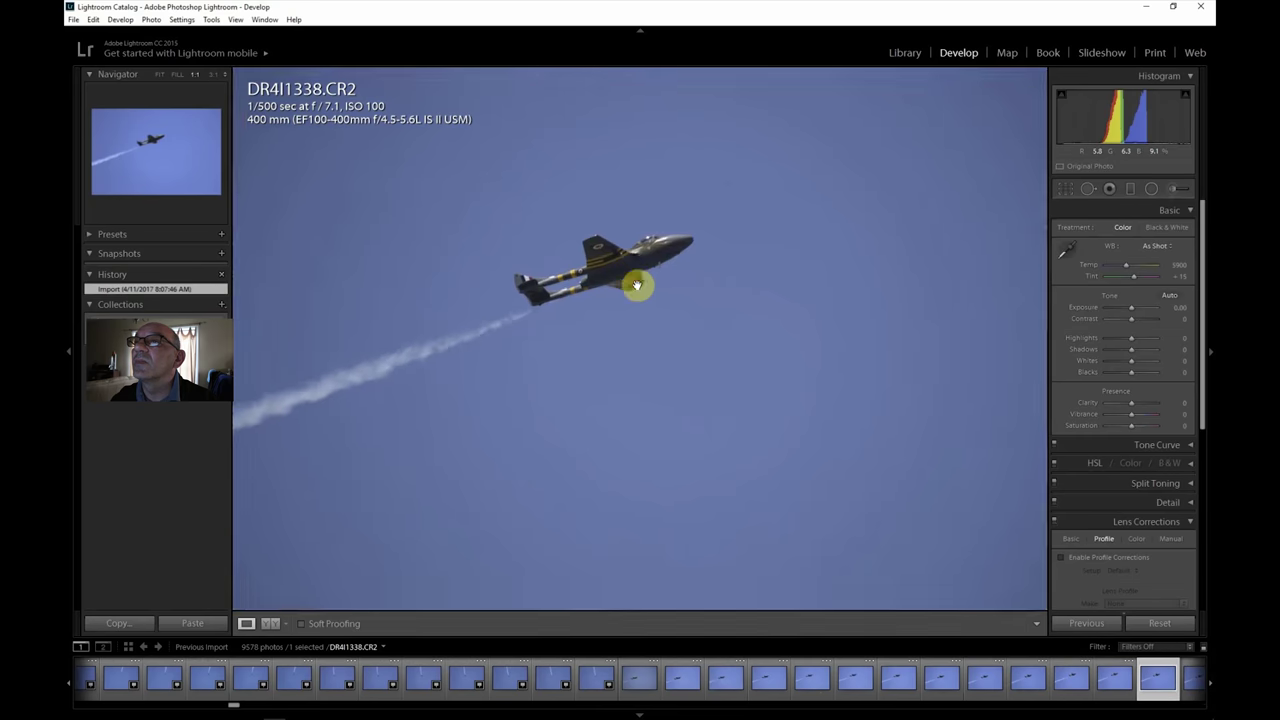
click(636, 283)
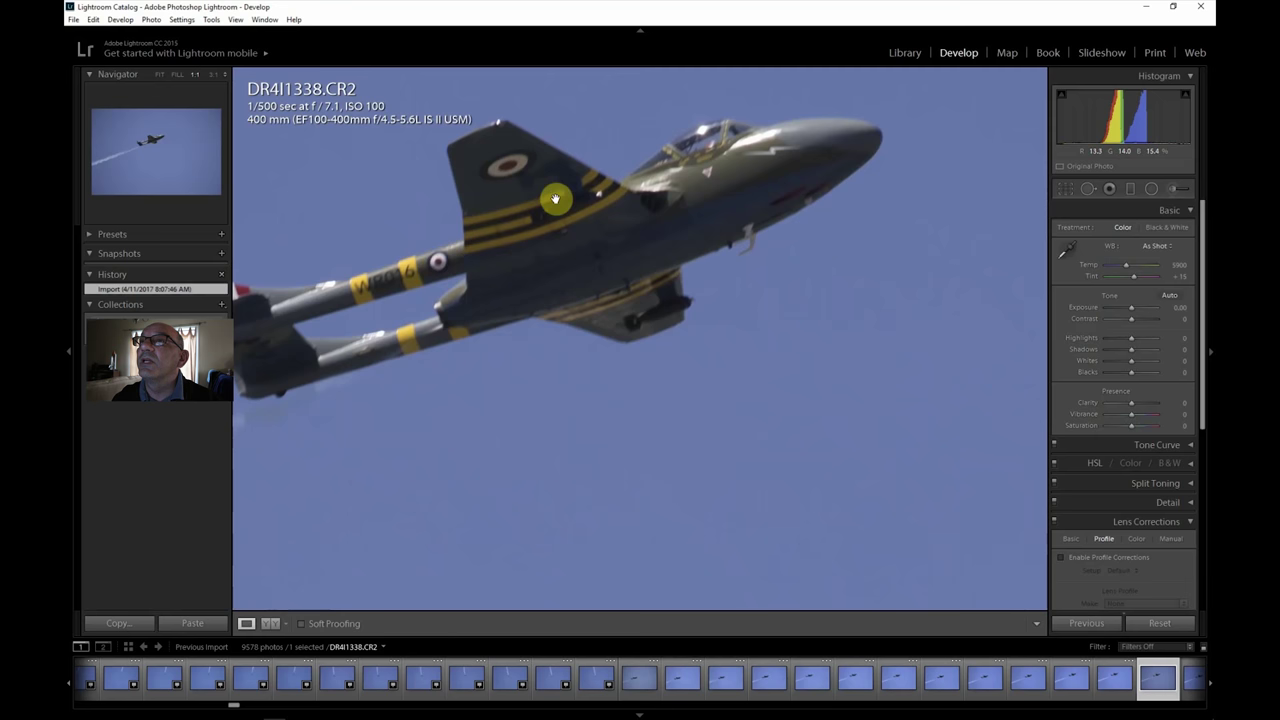
click(161, 76)
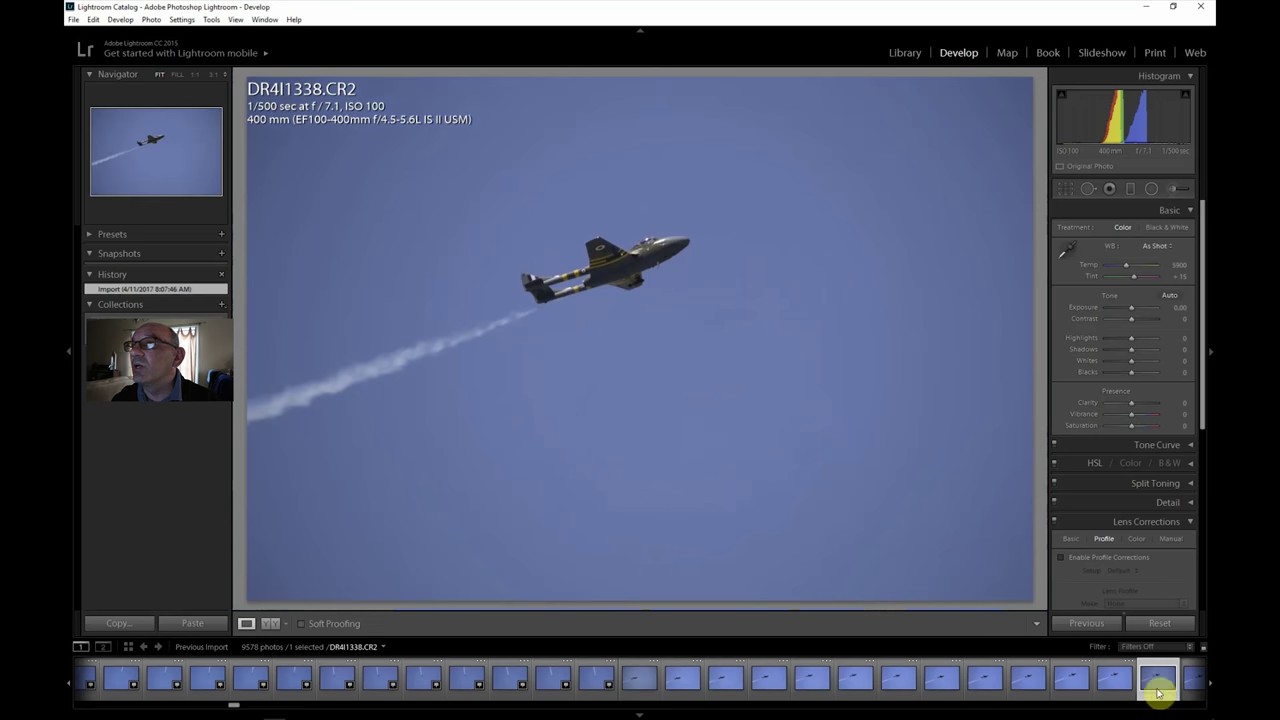
Step: Move through DR4I1345 to DR4I1353 and zoom to 1:1 on the striped jet's wing
scroll(1210, 688, up, 10)
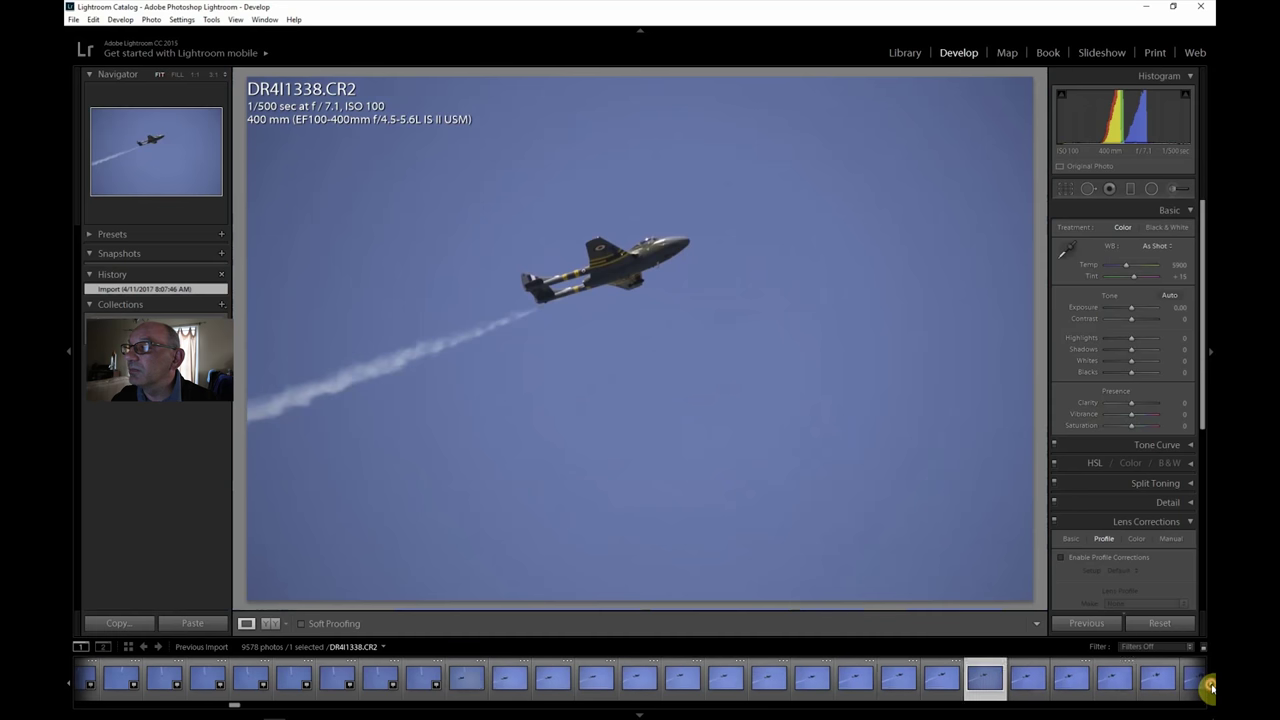
click(1029, 682)
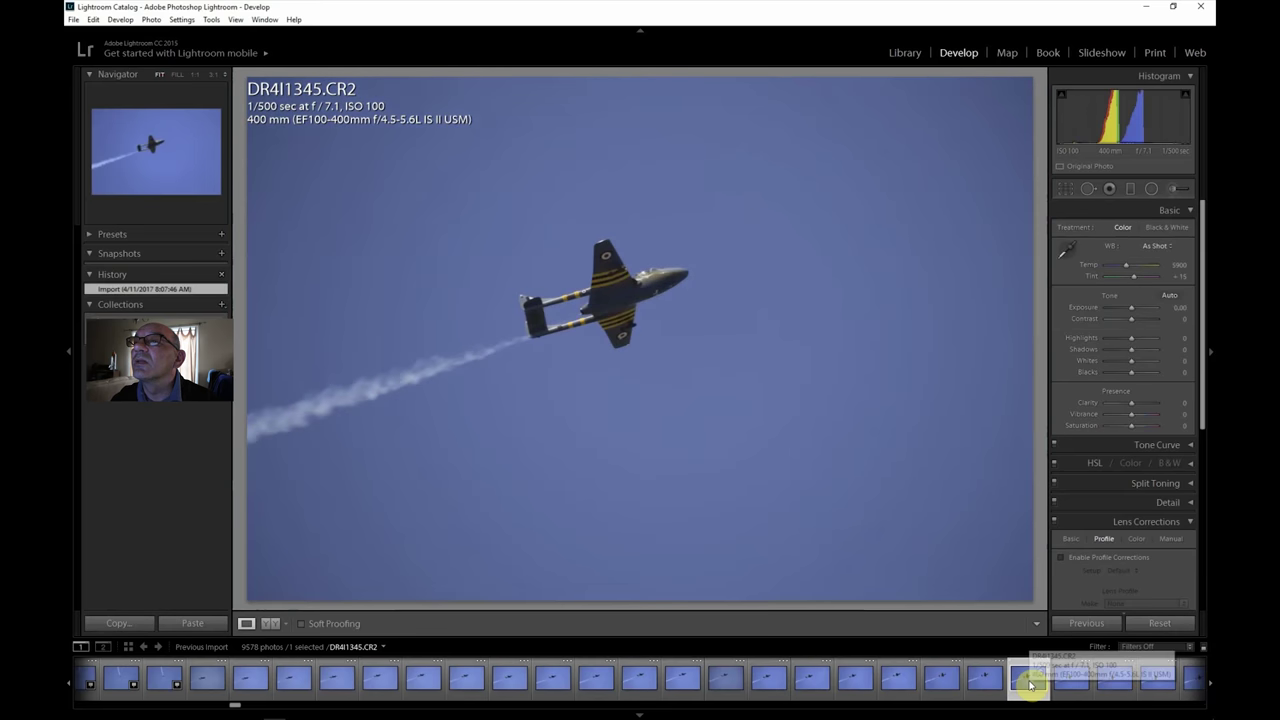
scroll(1210, 686, up, 7)
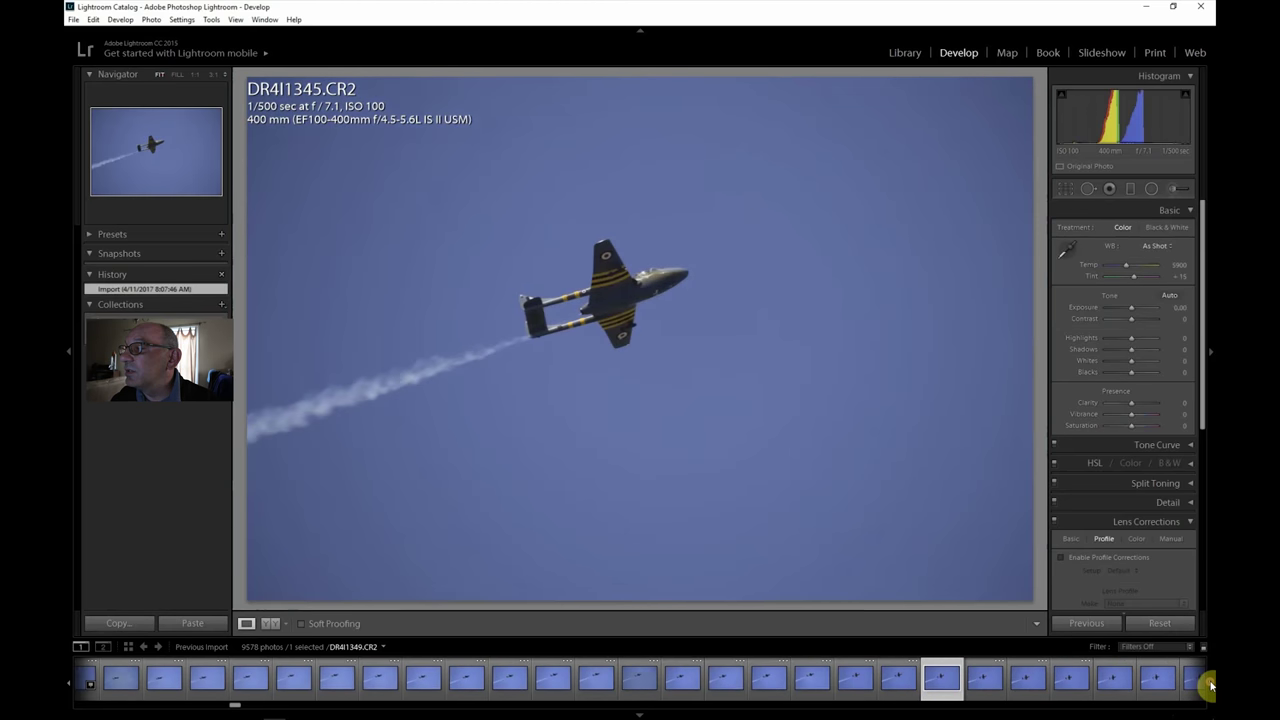
click(1068, 682)
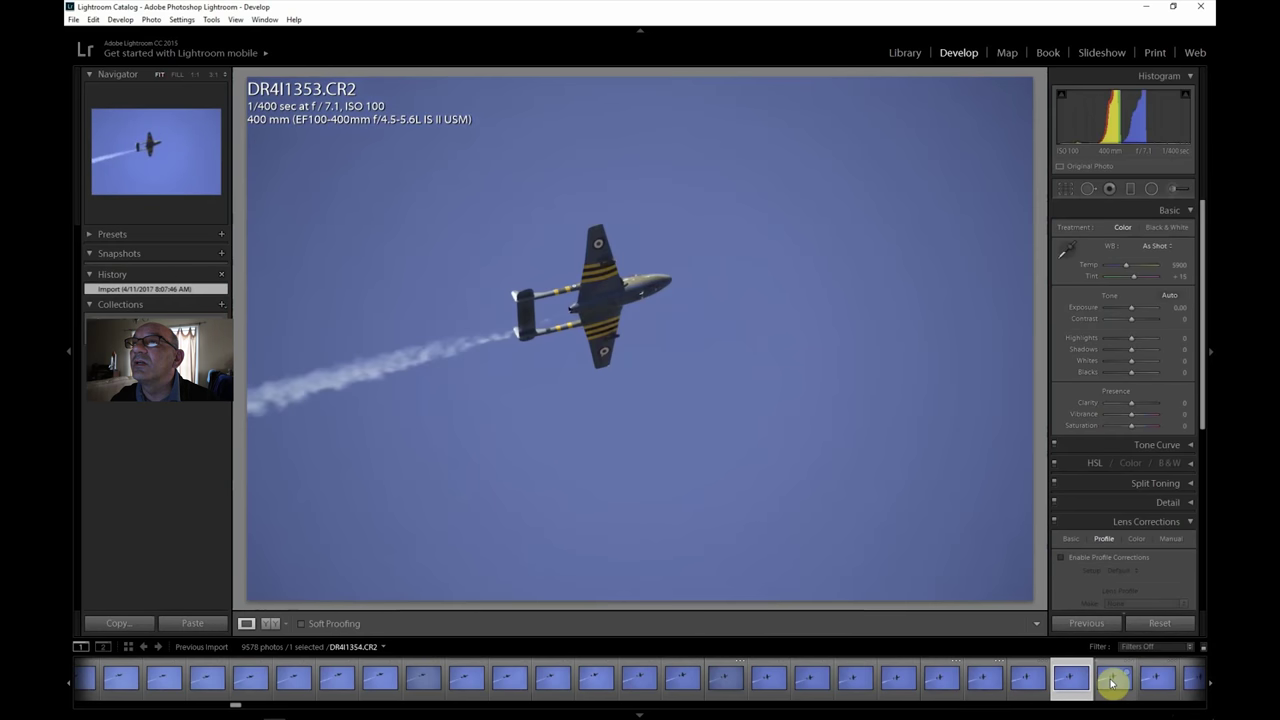
click(606, 325)
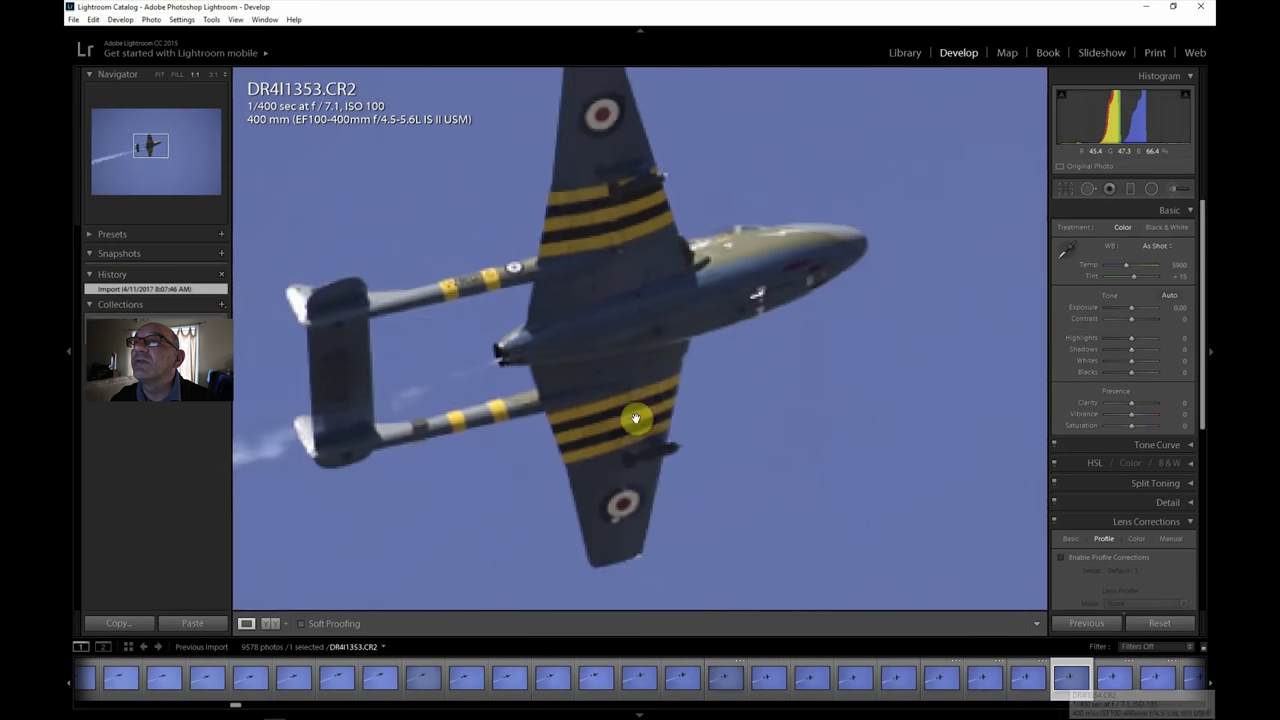
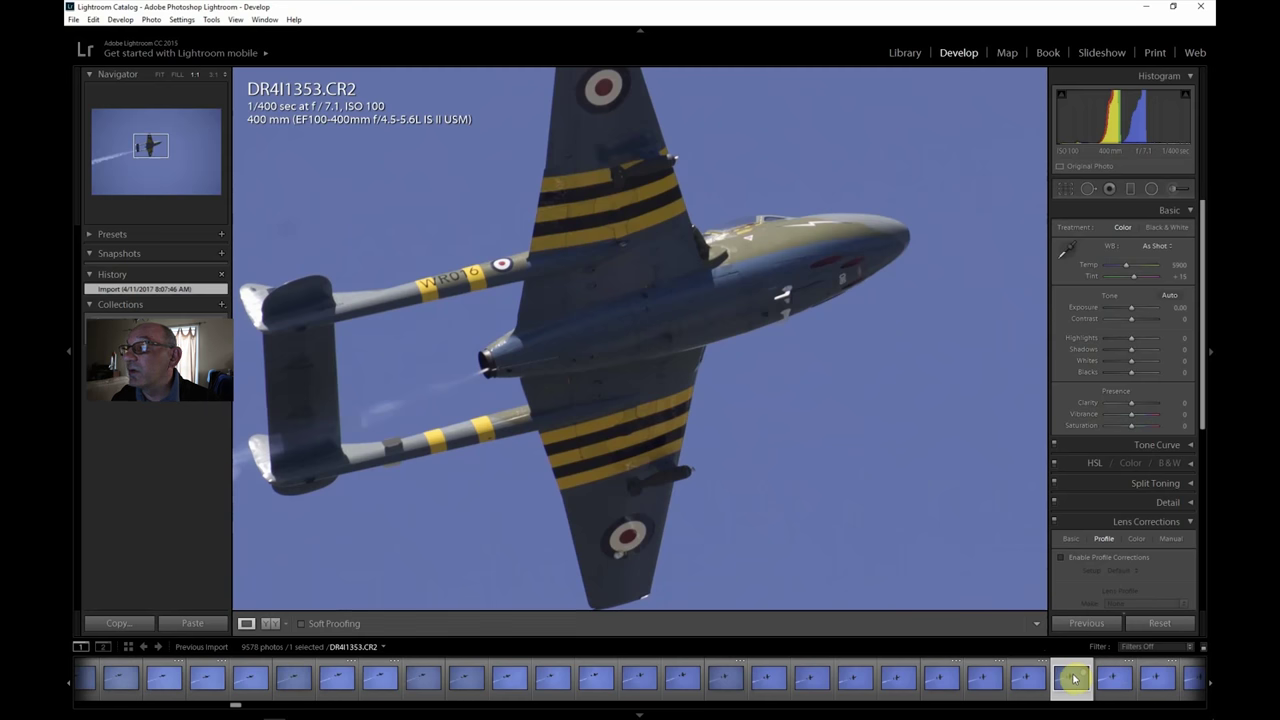
Step: Crop DR4I1353 tighter around the jet and smoke trail from the lower-right, top and top-right
click(161, 78)
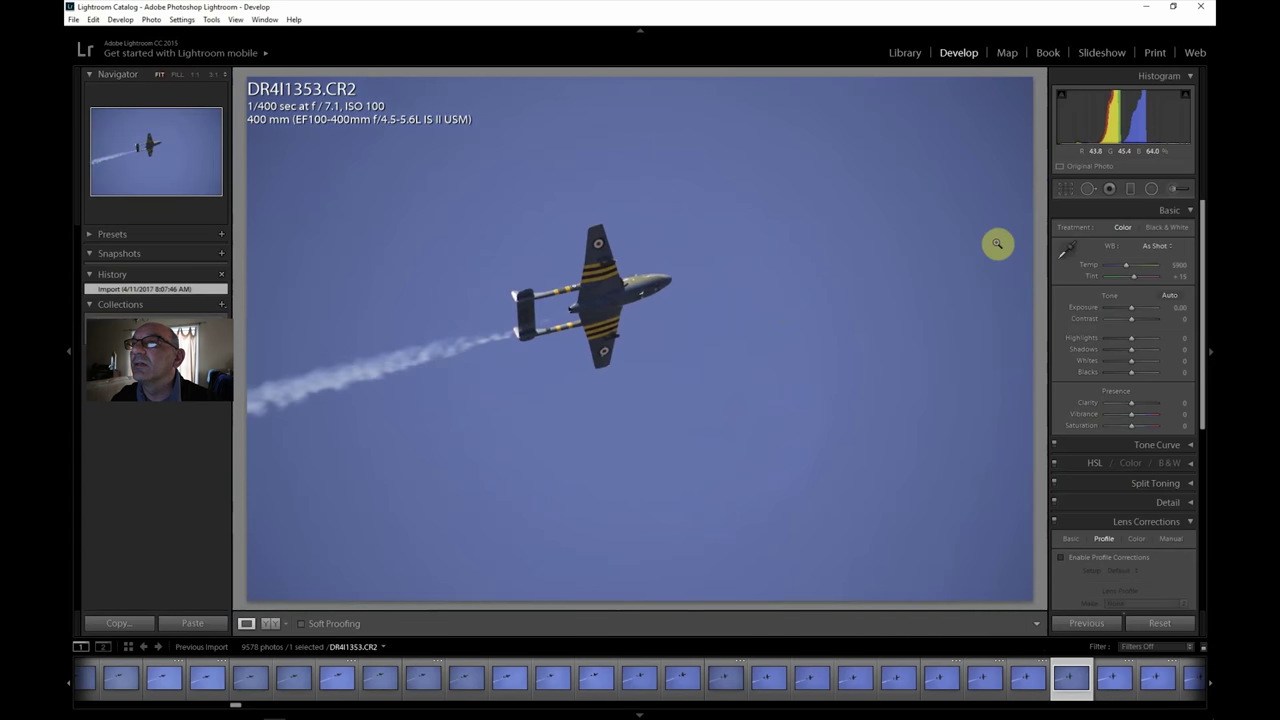
click(1067, 190)
drag(1029, 599, 897, 519)
drag(639, 156, 639, 195)
drag(880, 202, 876, 205)
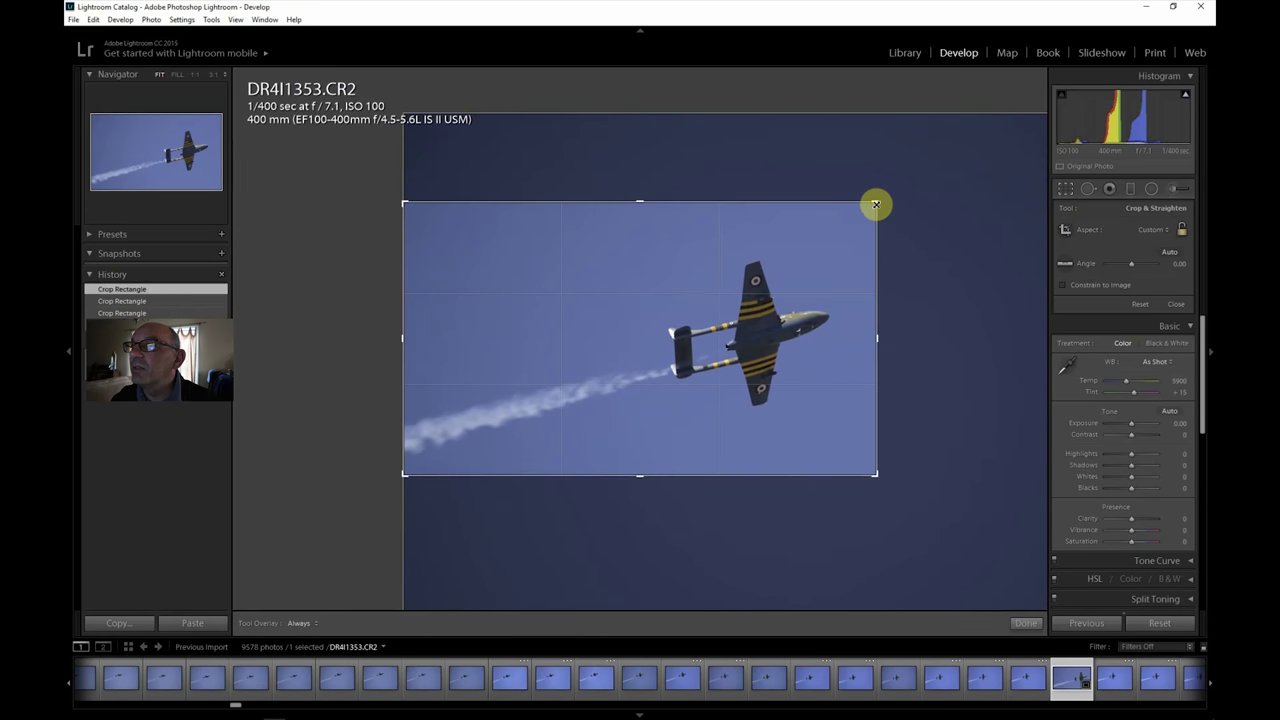
key(Return)
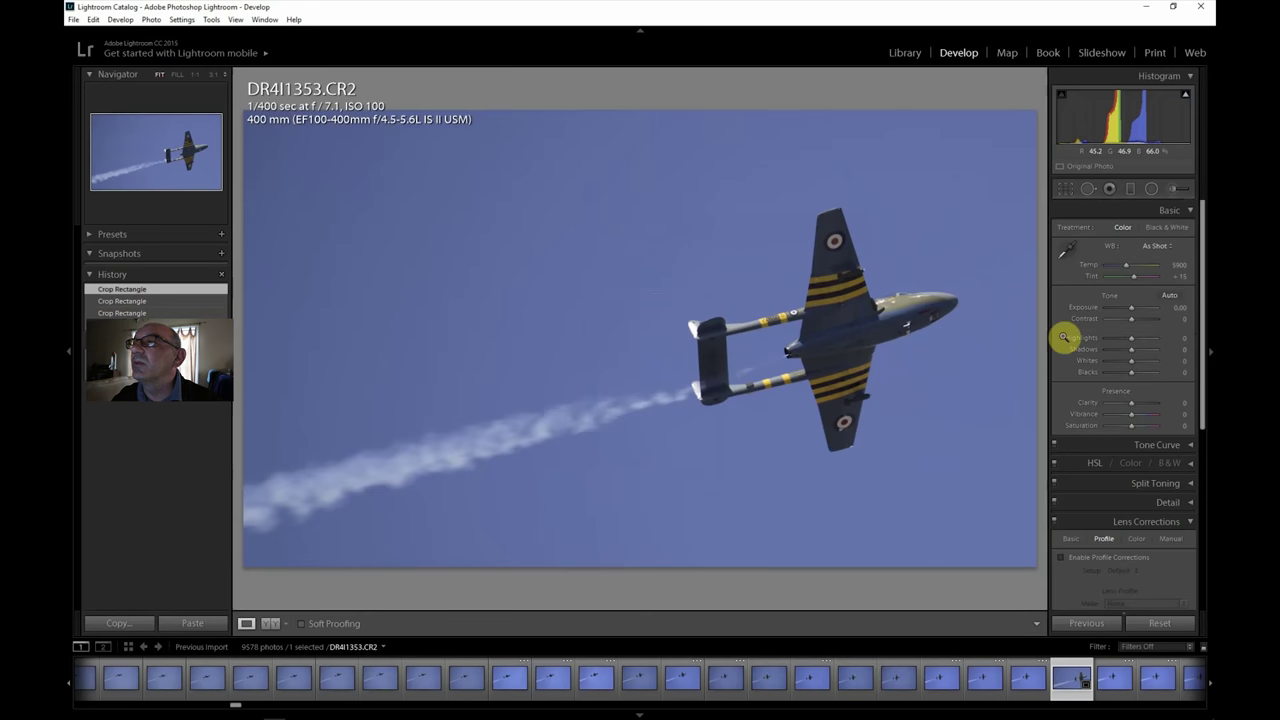
Step: Enable lens profile corrections and raise Clarity to +38 and Contrast to +40
click(1098, 557)
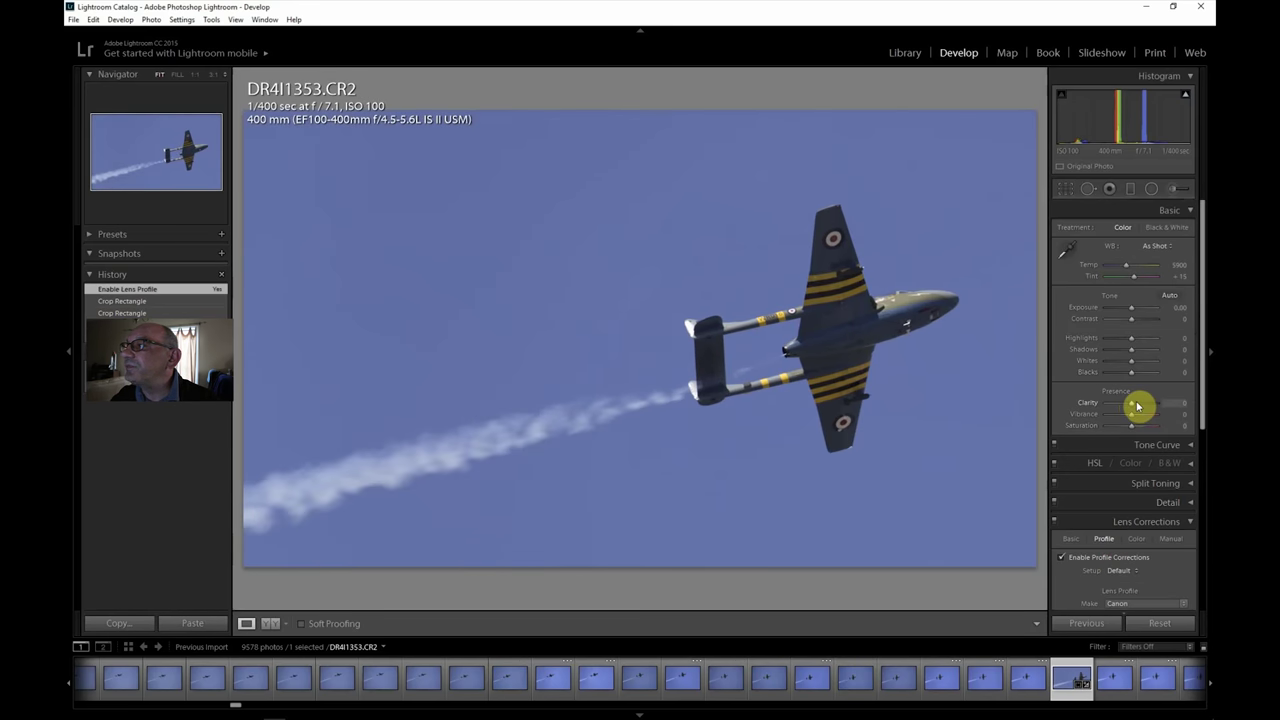
drag(1143, 402, 1143, 402)
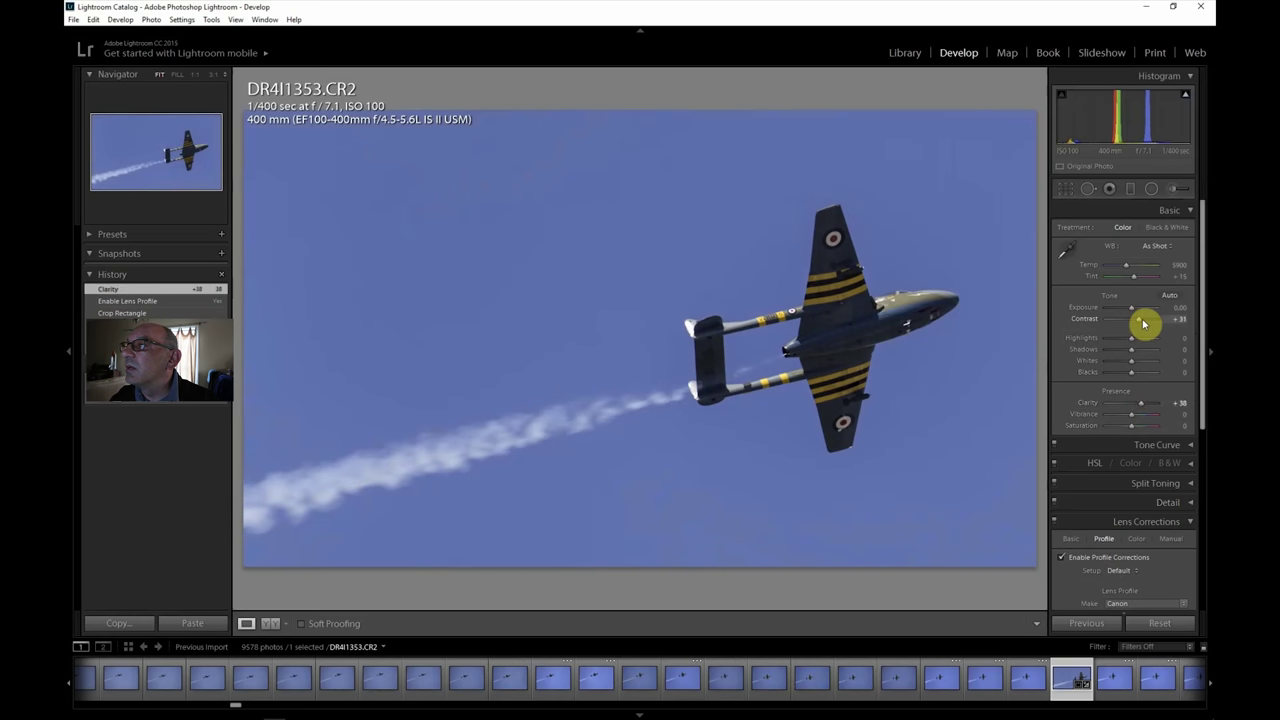
drag(1146, 321, 1147, 353)
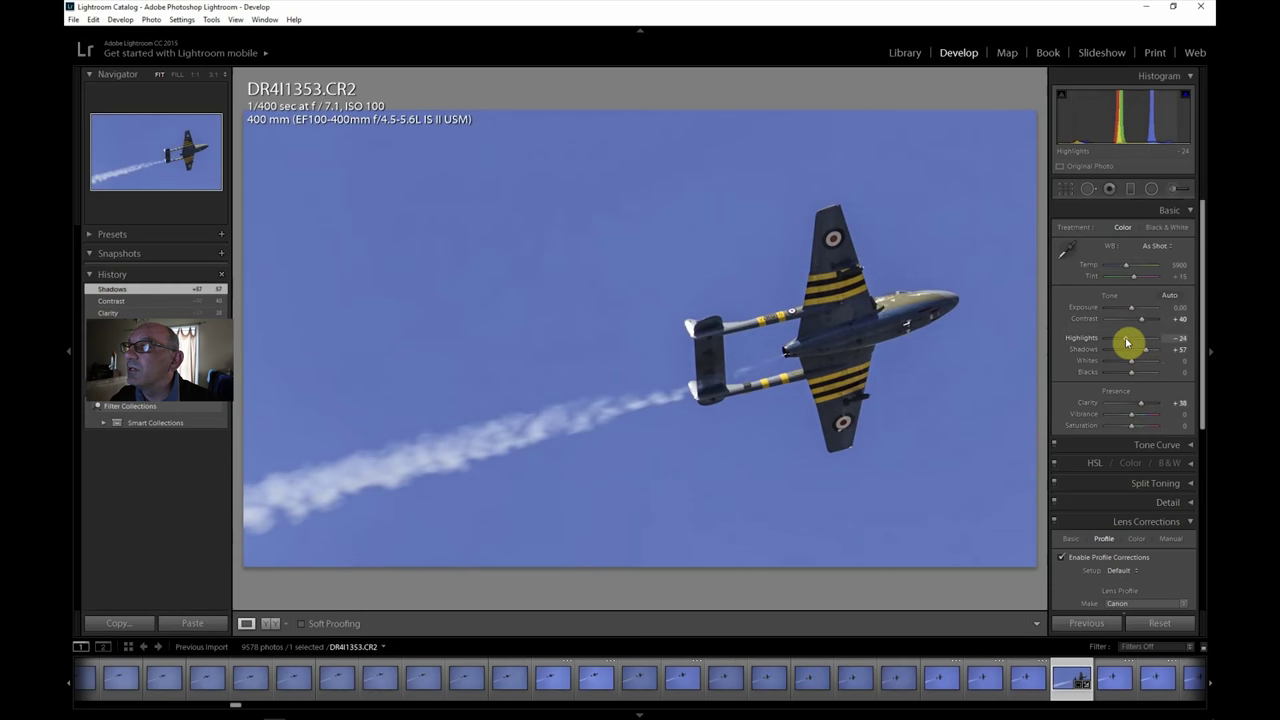
Step: Set Highlights to -52, Shadows to +76, Vibrance to +14 and Saturation to +12
drag(1122, 342, 1122, 342)
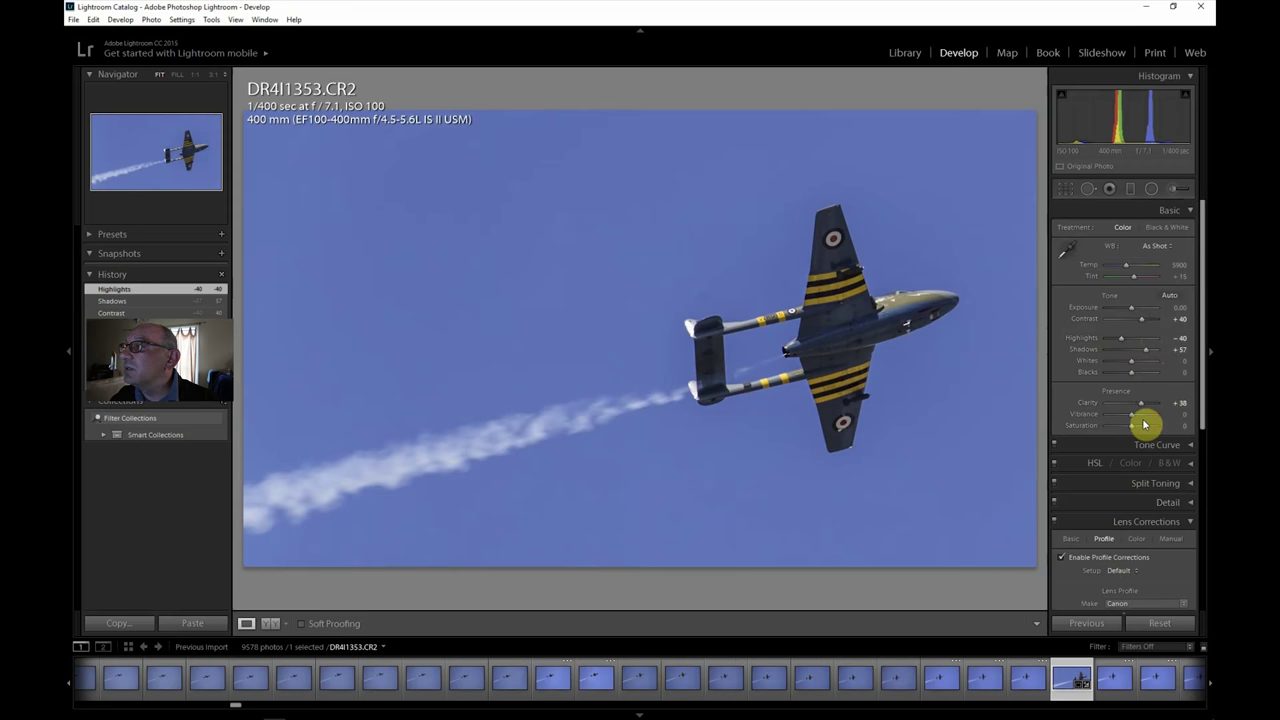
drag(1139, 418, 1138, 582)
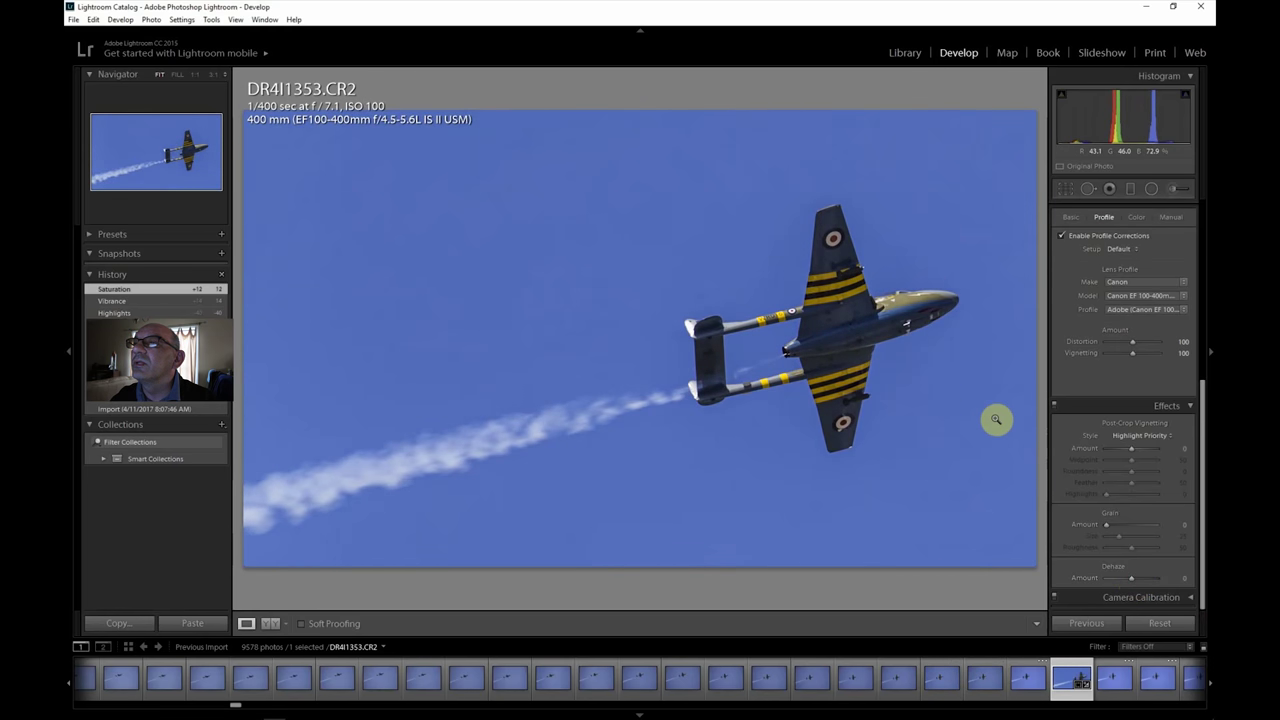
drag(1203, 427, 1134, 317)
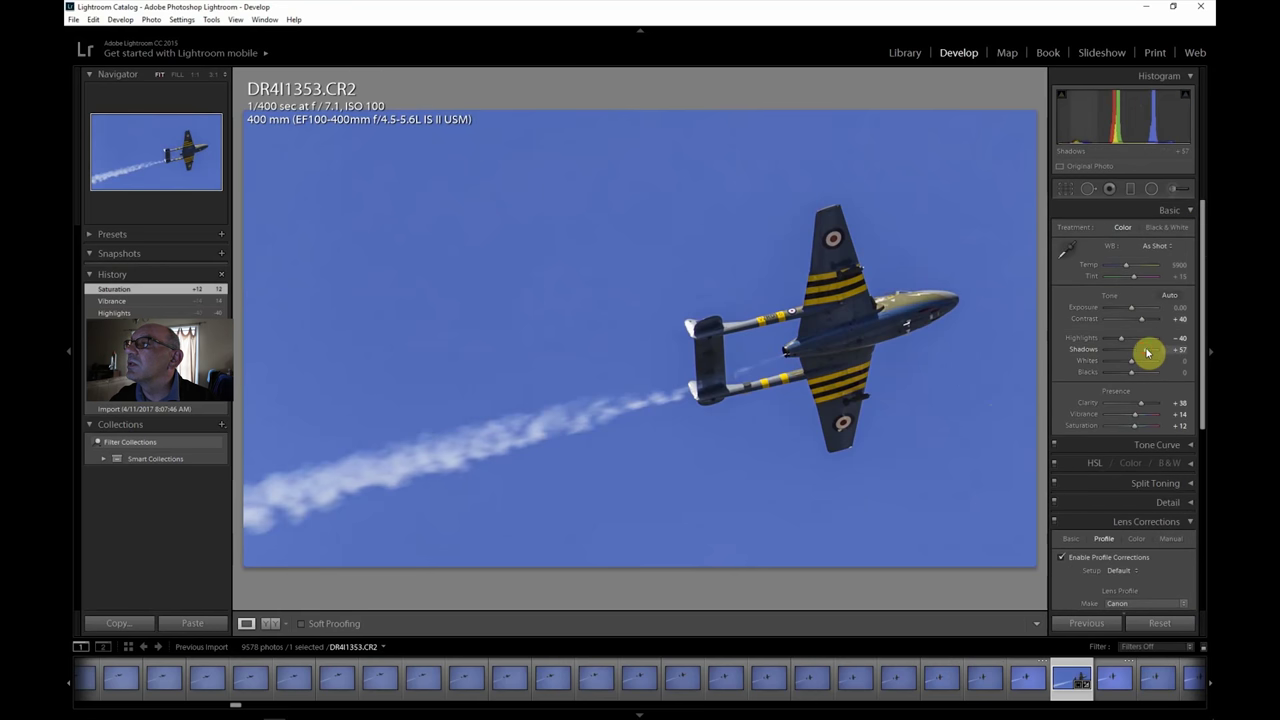
drag(1152, 353, 1151, 350)
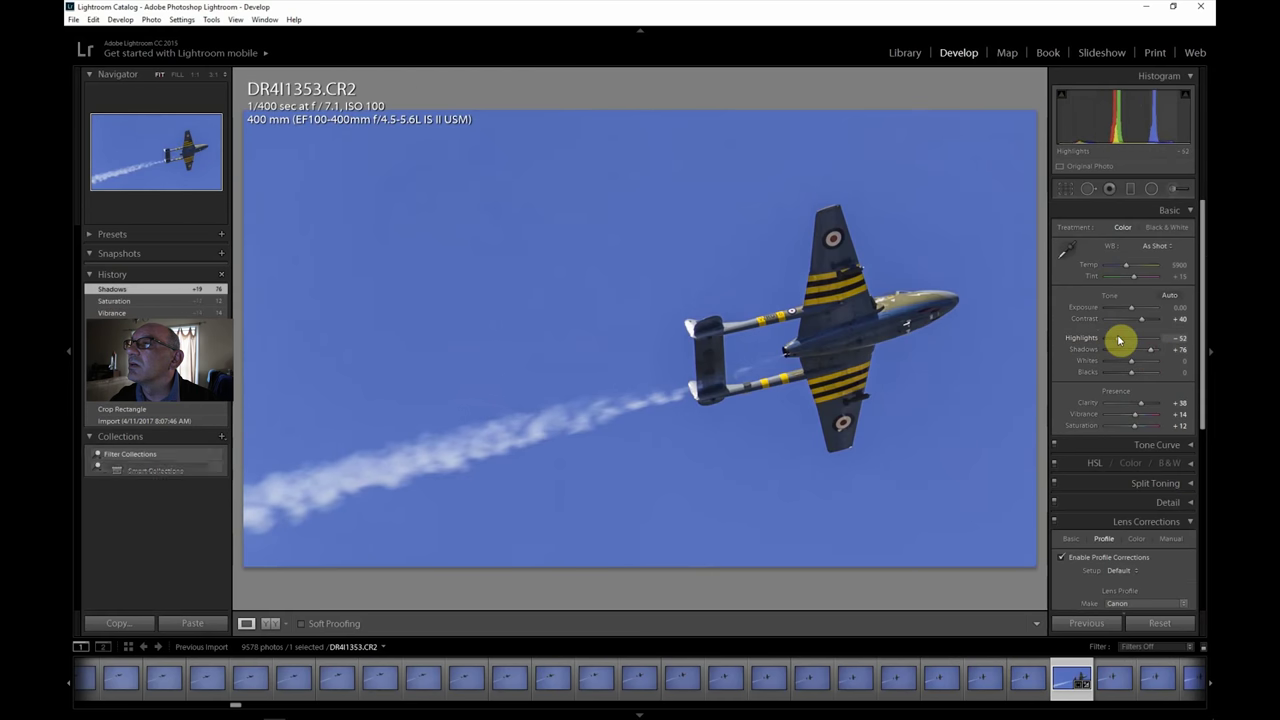
drag(1119, 340, 1118, 340)
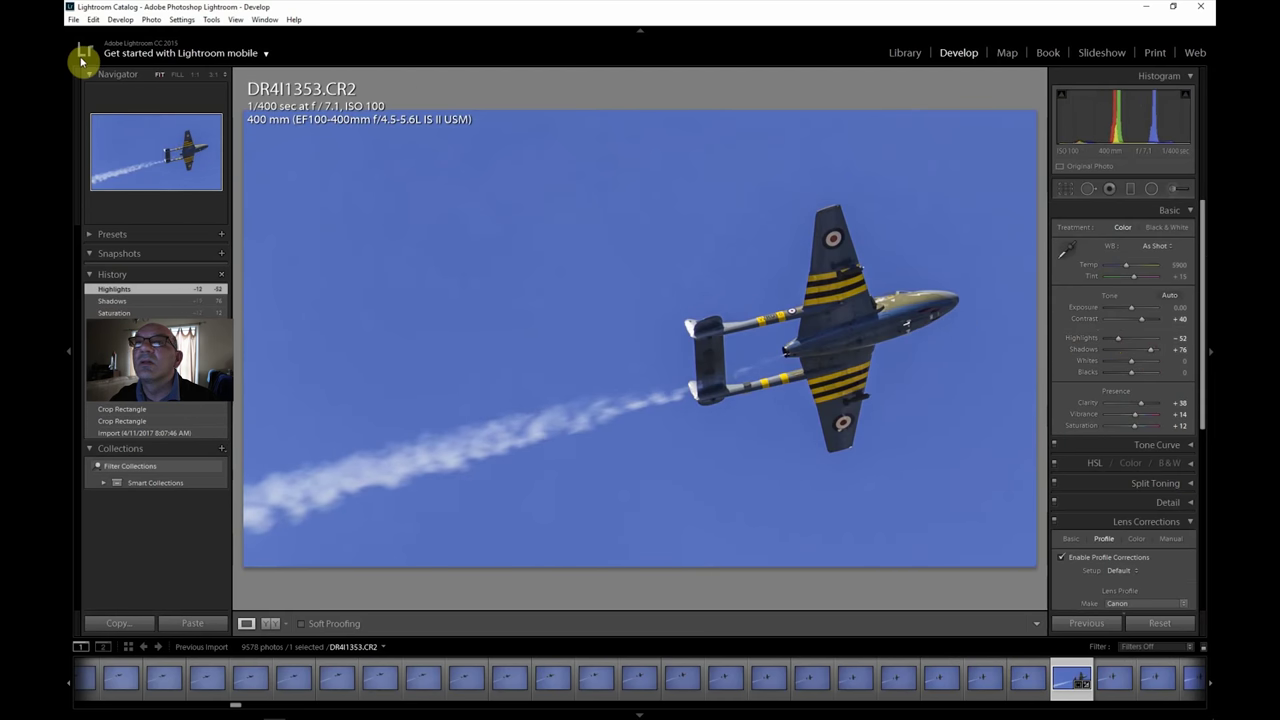
Step: Export the edited DR4I1353 photo to disk
click(74, 19)
click(130, 164)
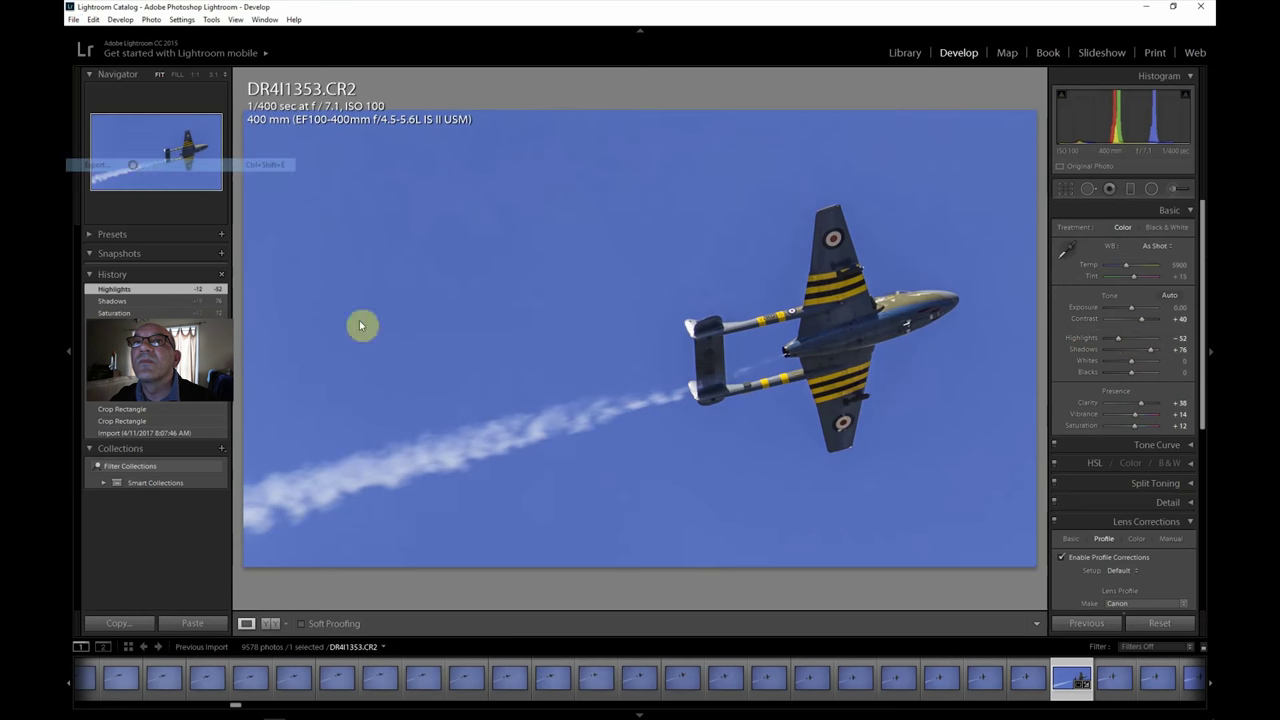
click(830, 683)
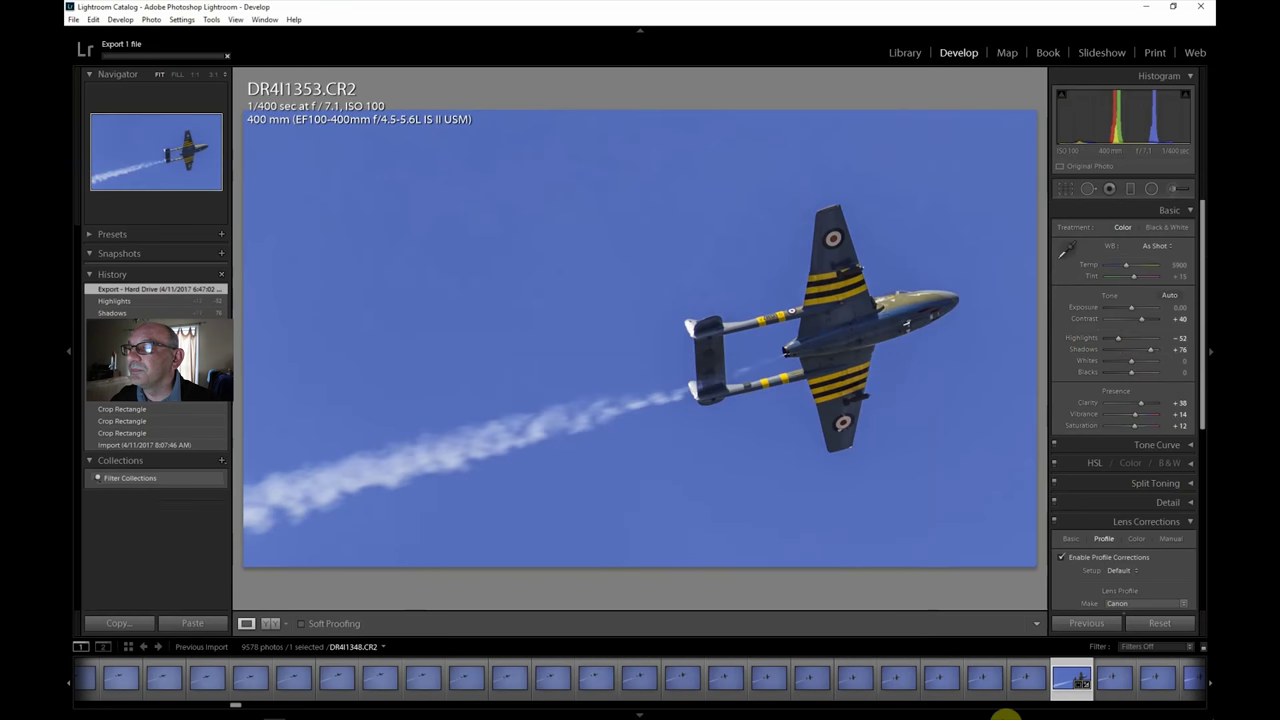
Step: Browse the filmstrip through DR4I1364, DR4I1372, DR4I1381 and DR4I1383
click(1210, 682)
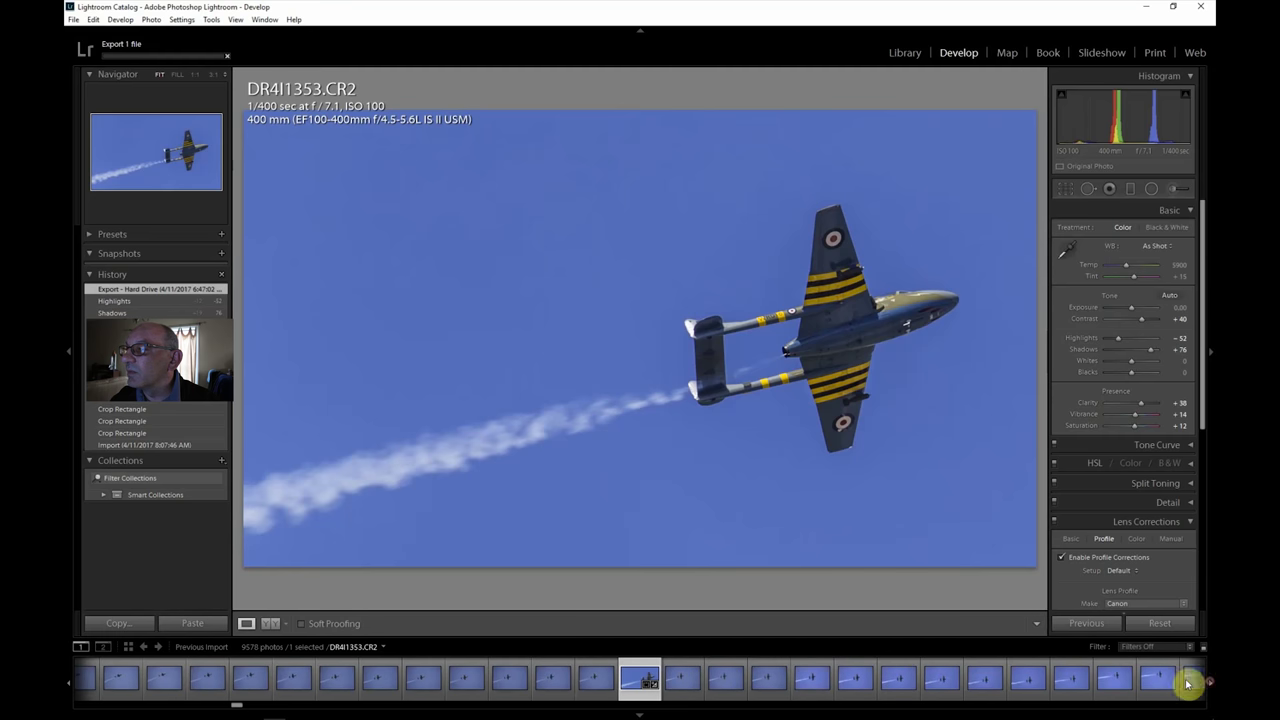
click(1114, 682)
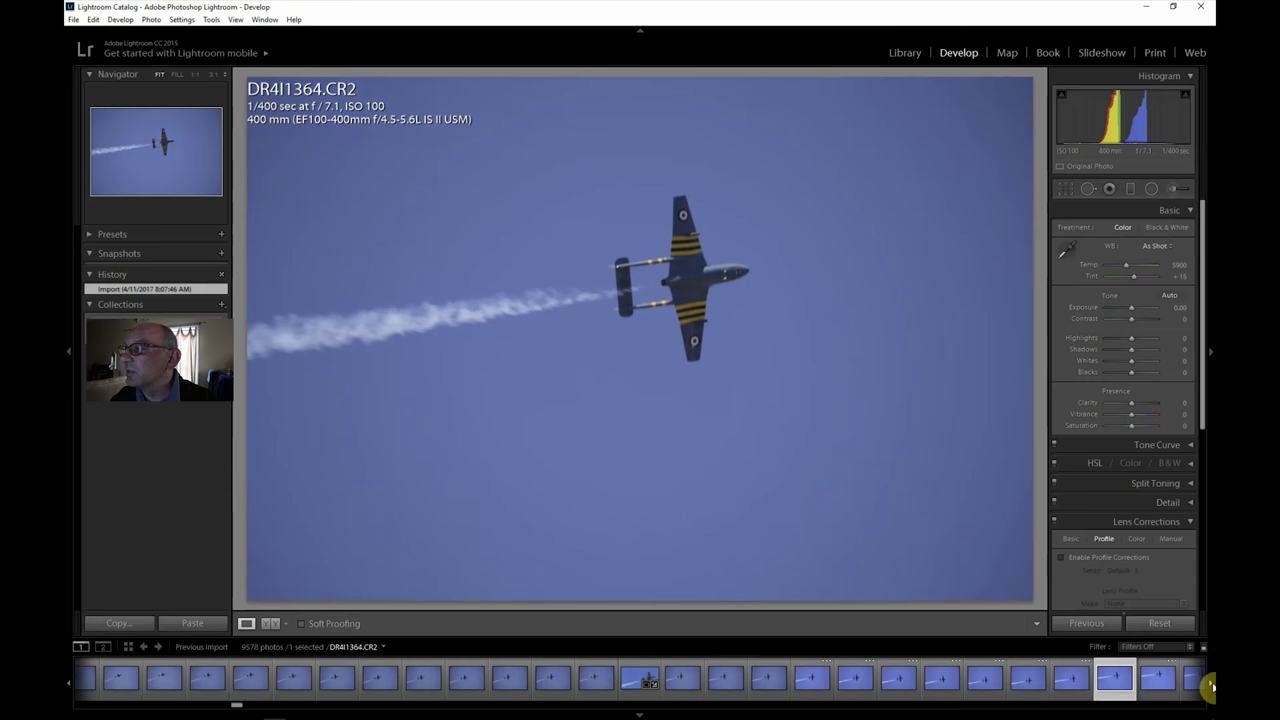
click(1210, 684)
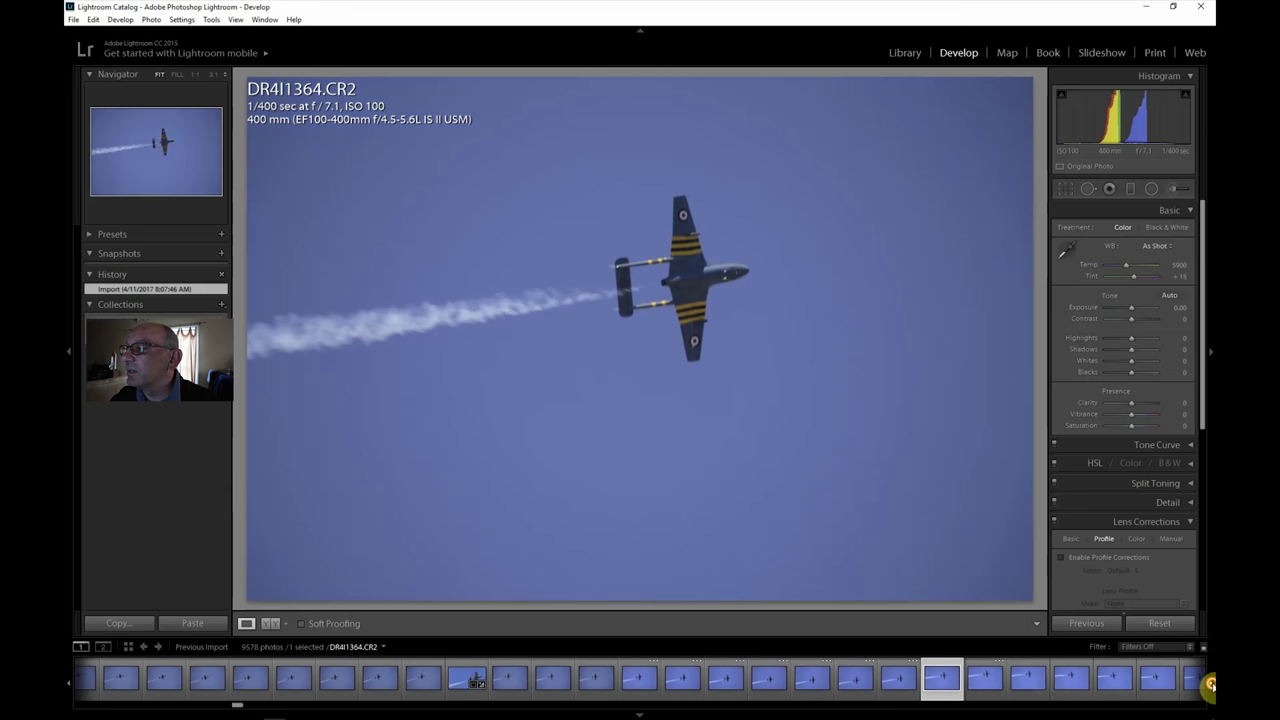
click(1037, 688)
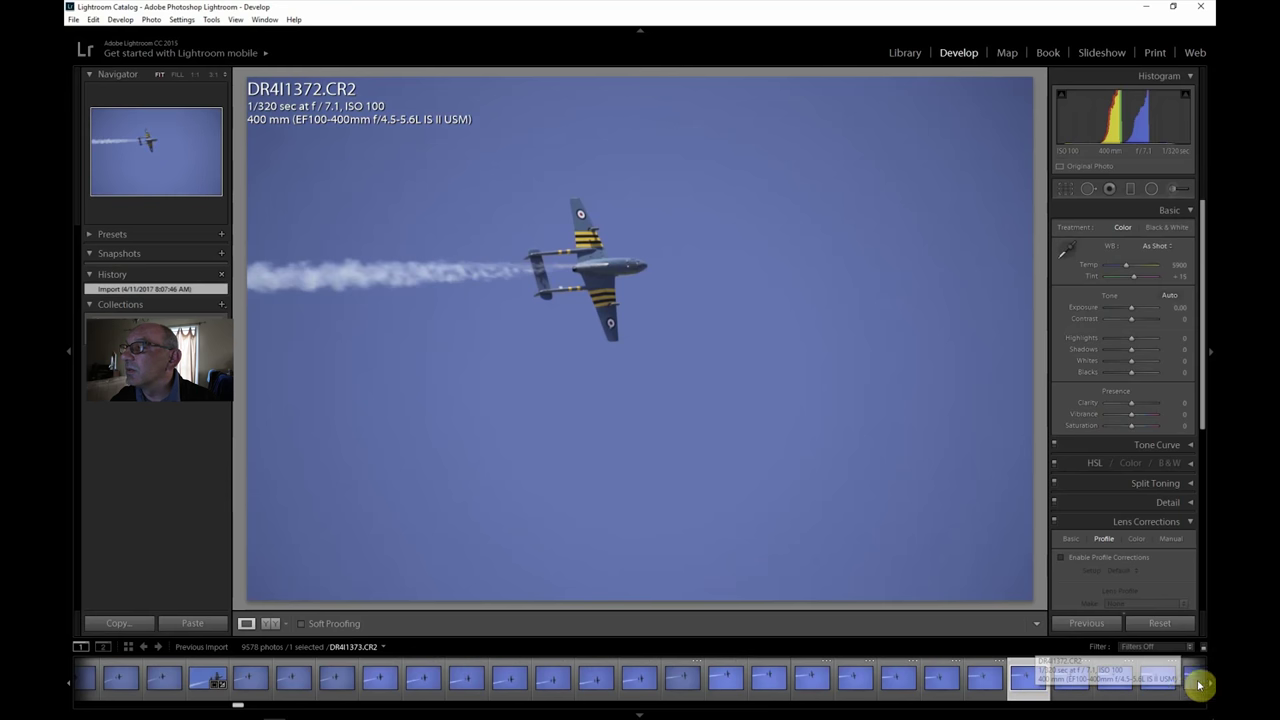
click(1210, 683)
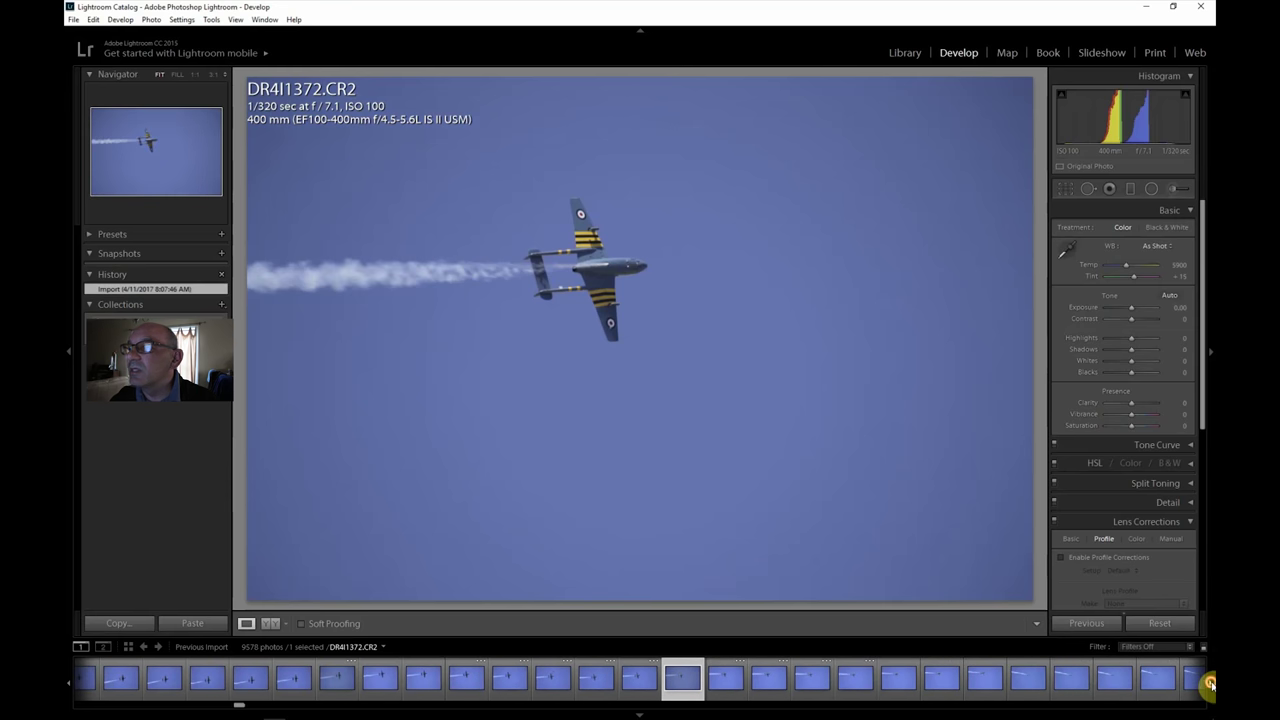
click(1072, 680)
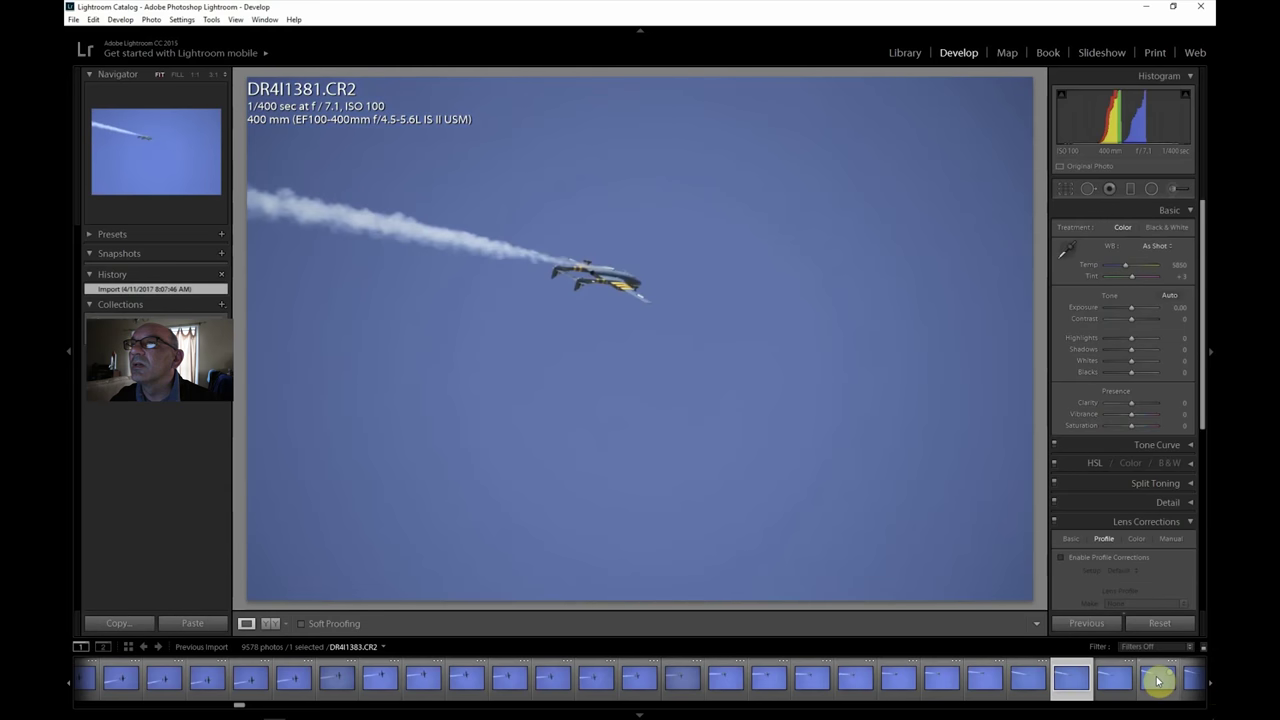
click(1158, 681)
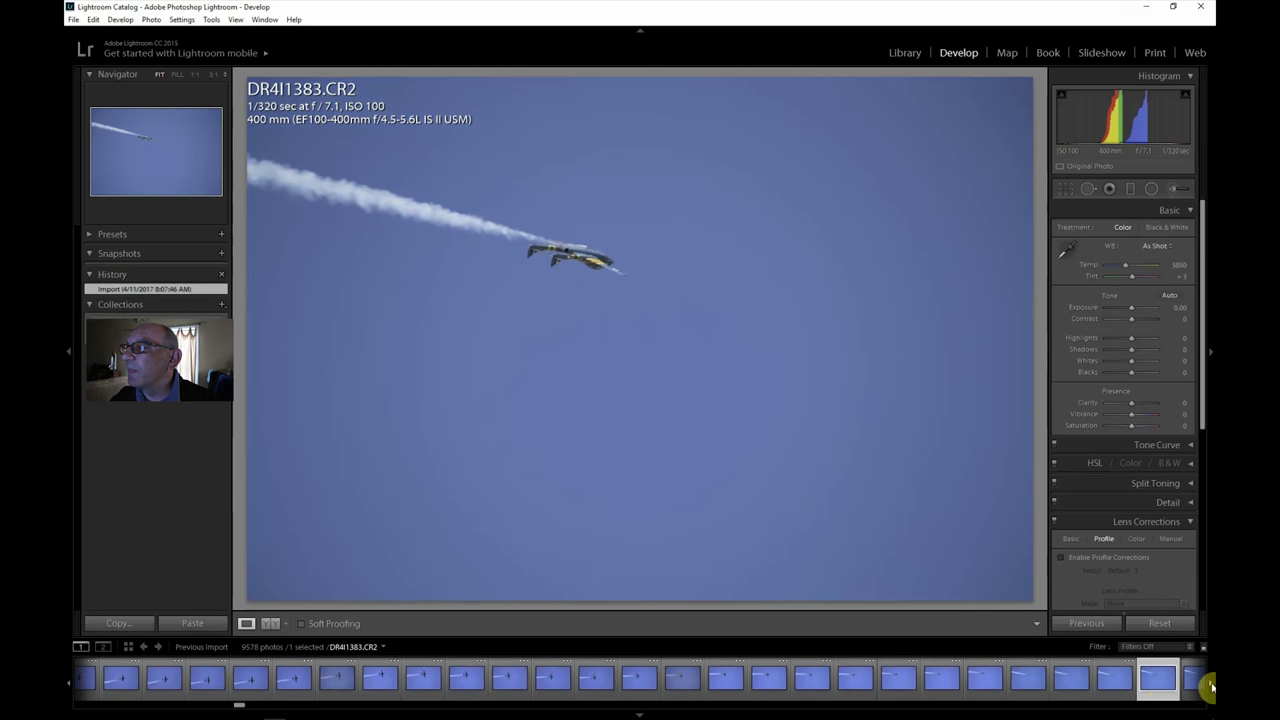
Step: Step on to DR4I1393 and DR4I1405, check sharpness at 1:1, then select DR4I1402
click(1211, 686)
click(1211, 686)
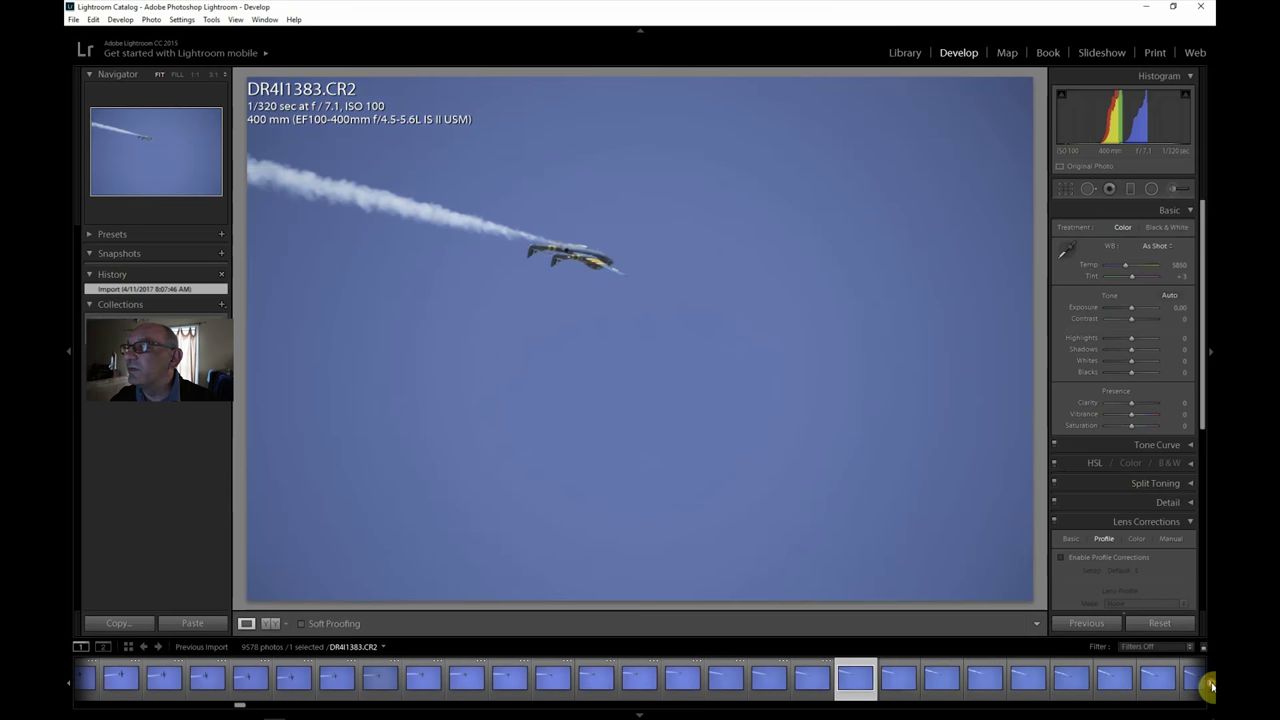
click(1161, 681)
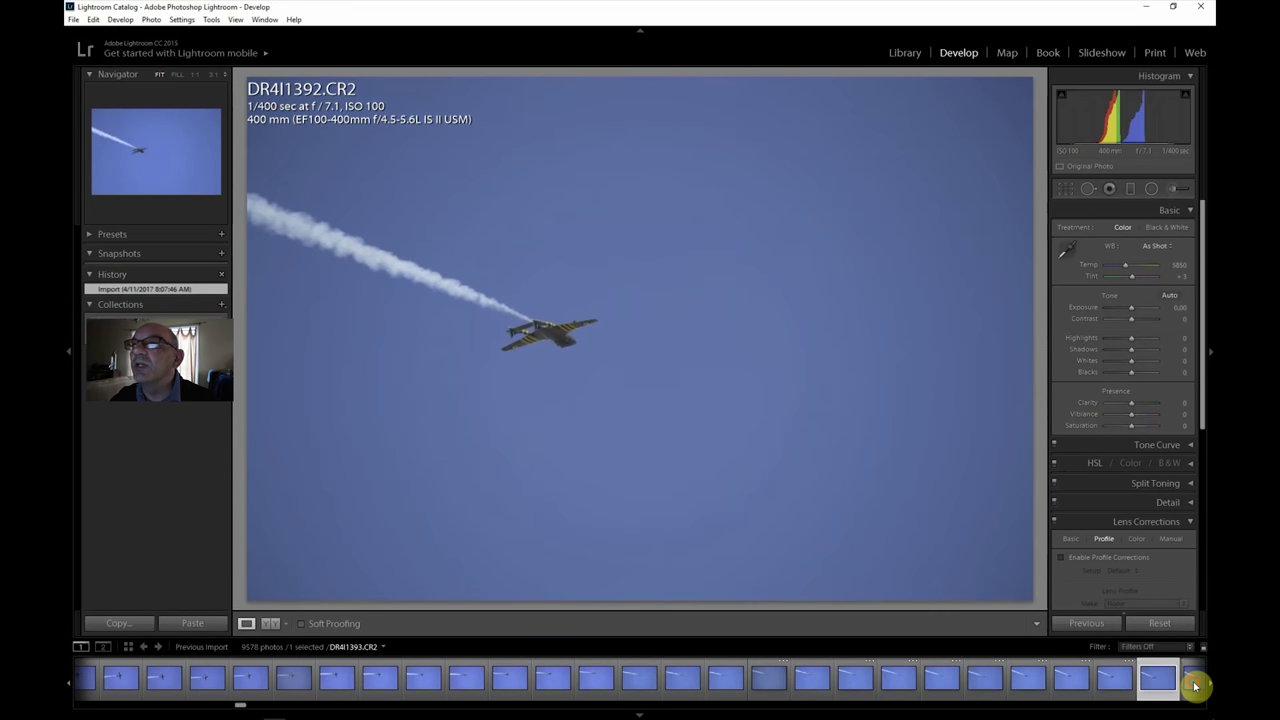
click(1196, 686)
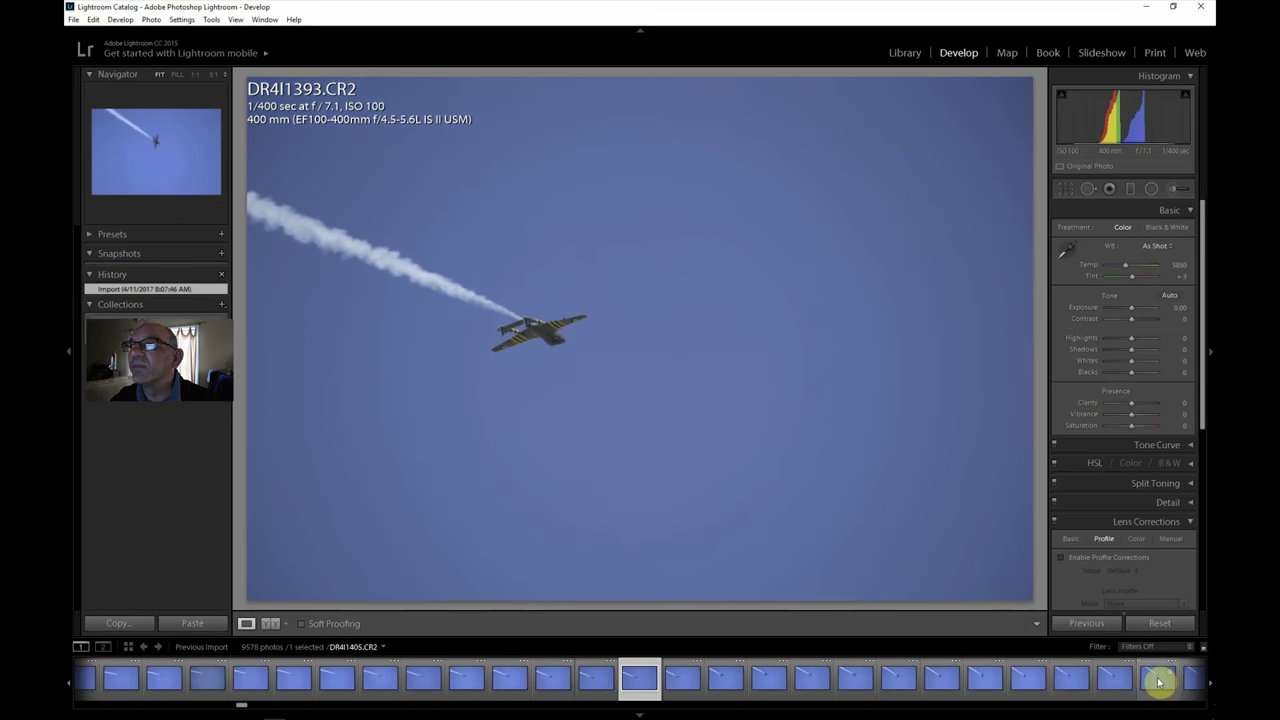
click(1159, 682)
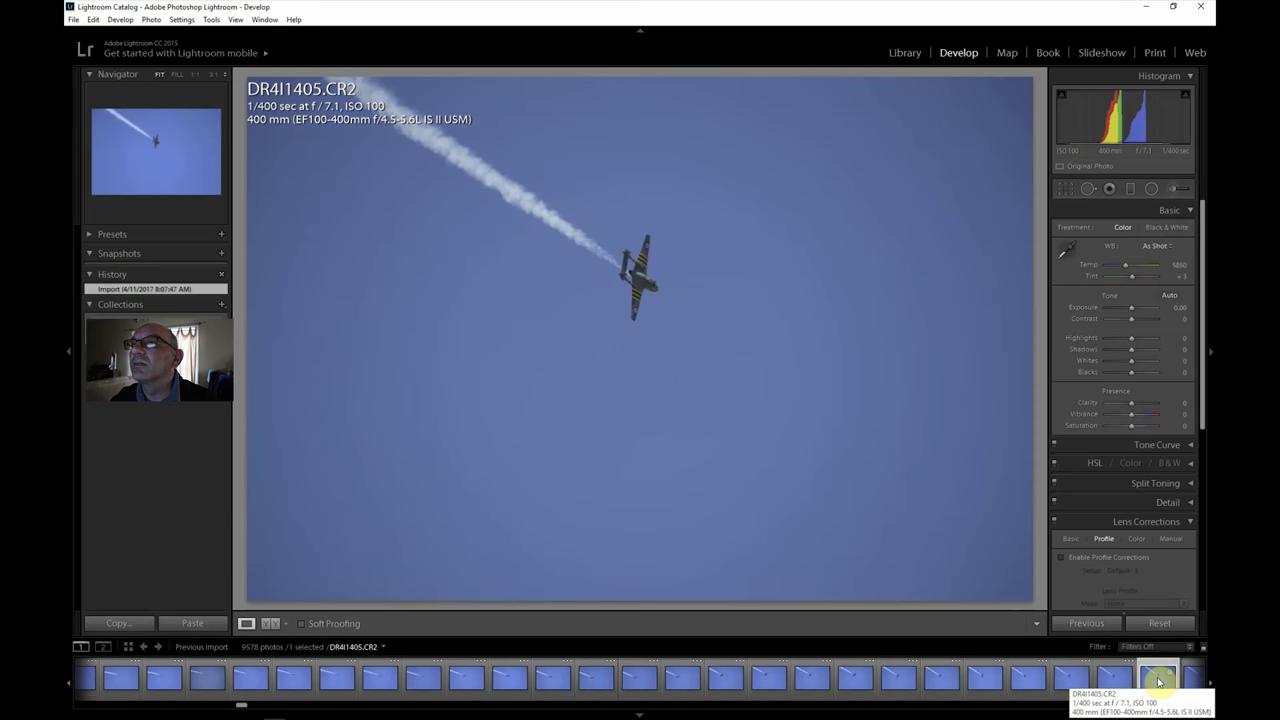
click(651, 277)
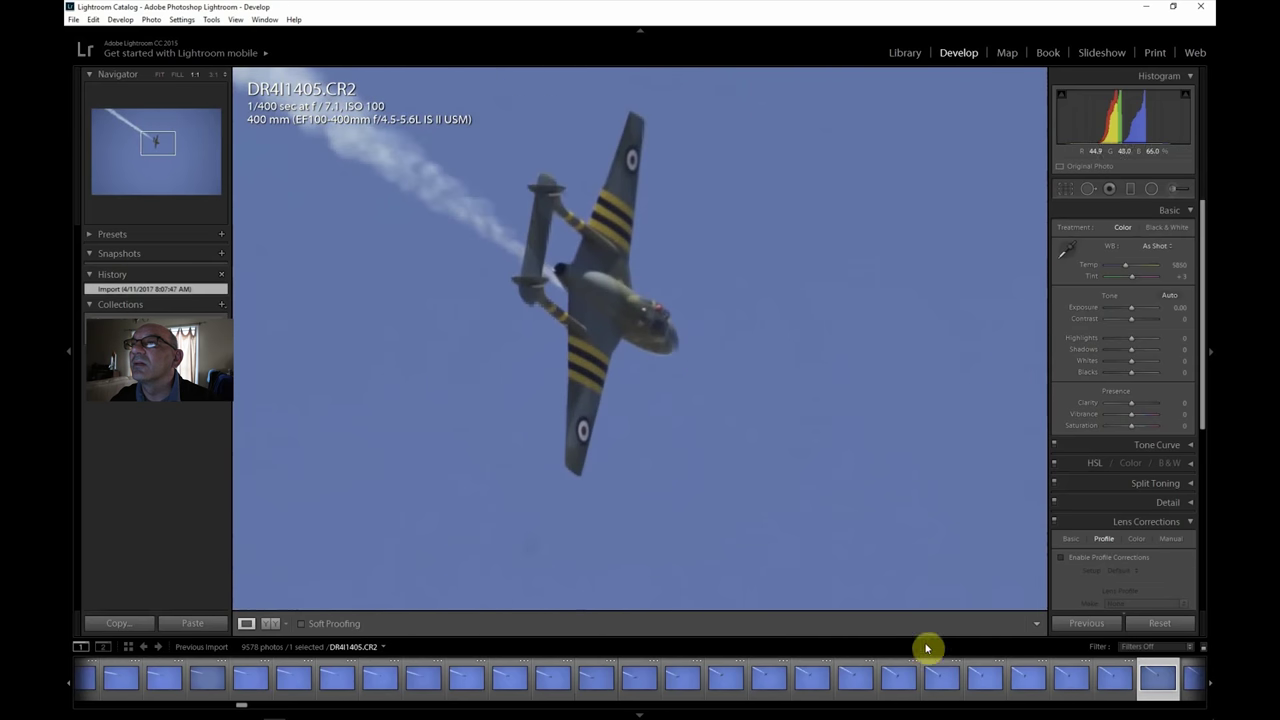
click(1030, 682)
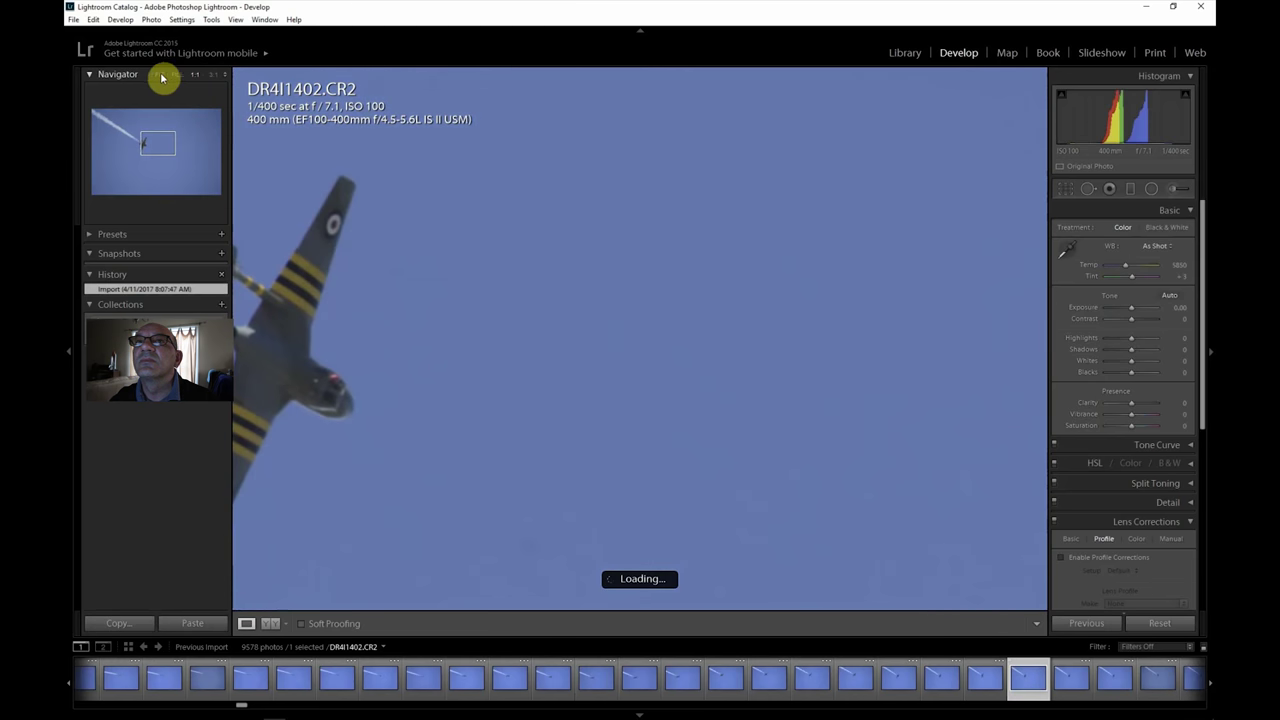
Step: Crop DR4I1402 down to the plane and smoke trail at upper left, then scroll the filmstrip onward
click(560, 405)
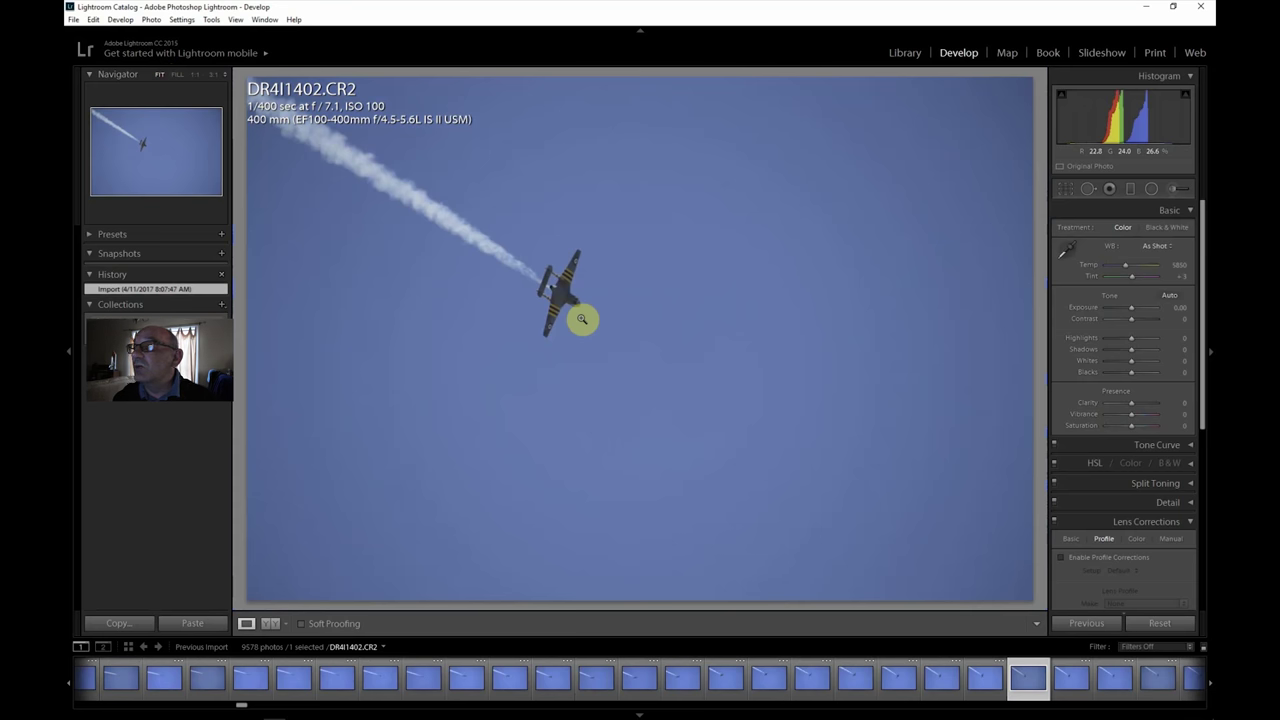
right_click(1012, 260)
click(1066, 191)
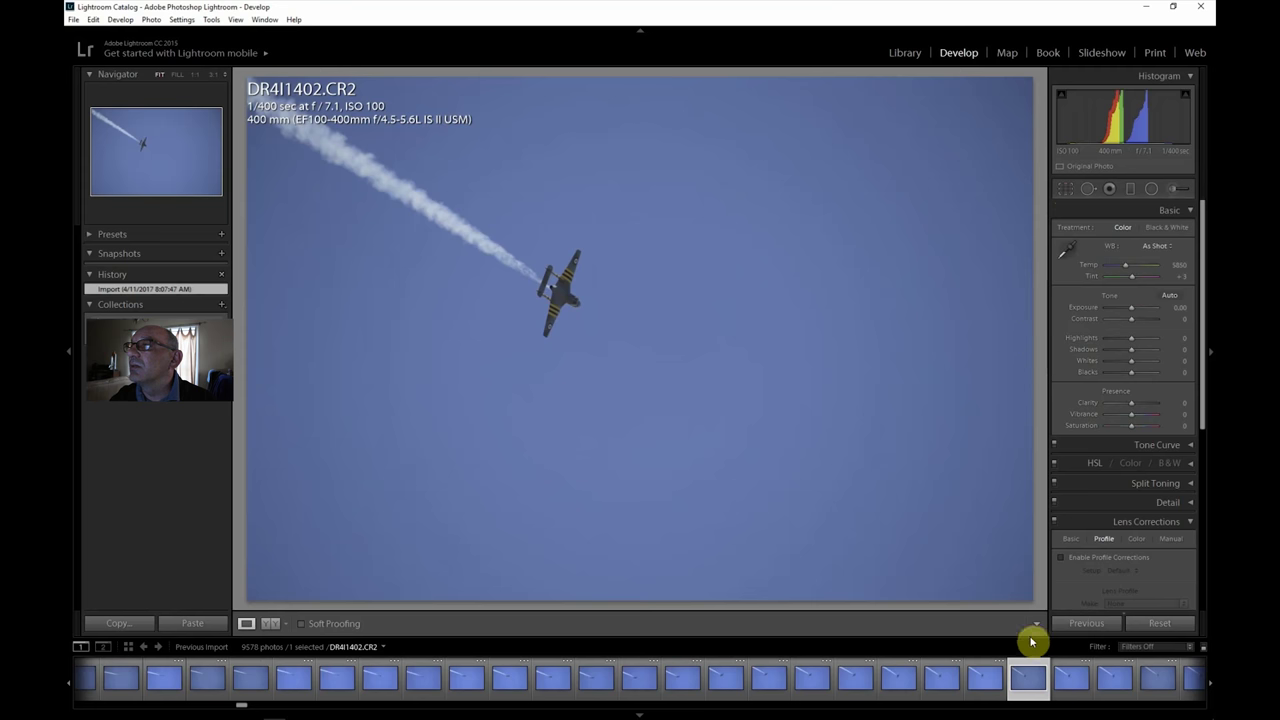
click(1065, 190)
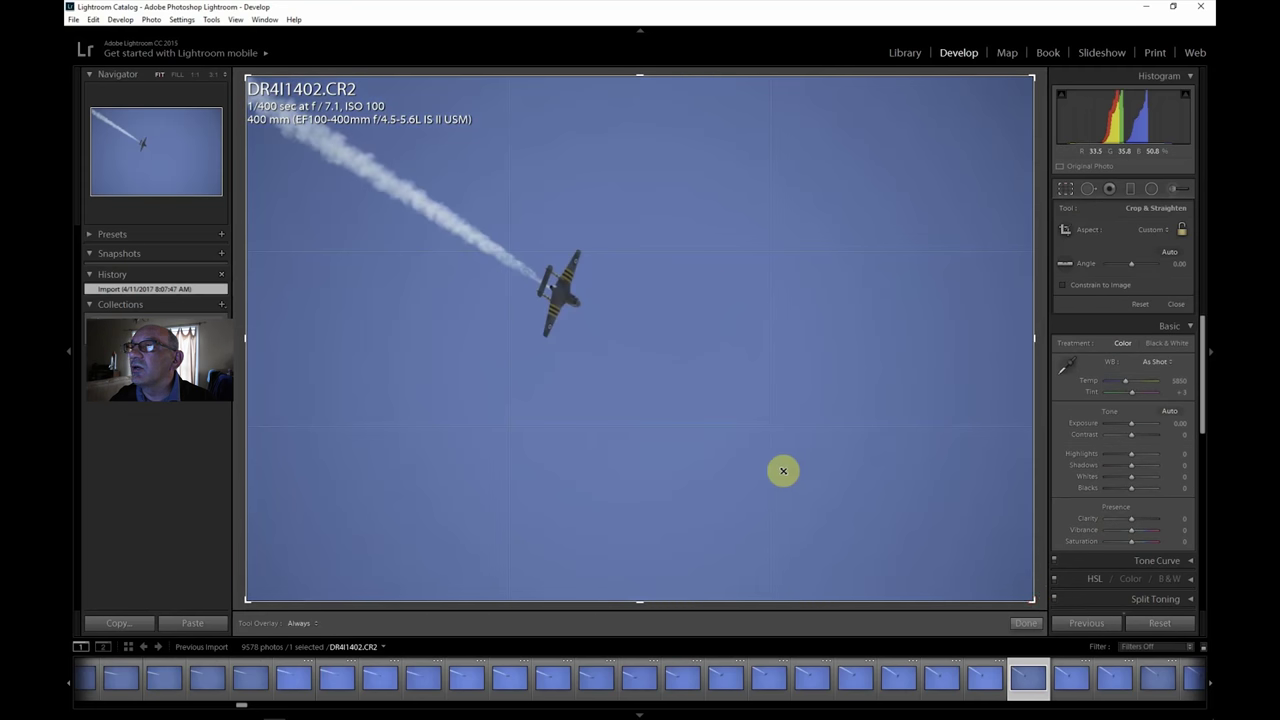
drag(1033, 601, 842, 487)
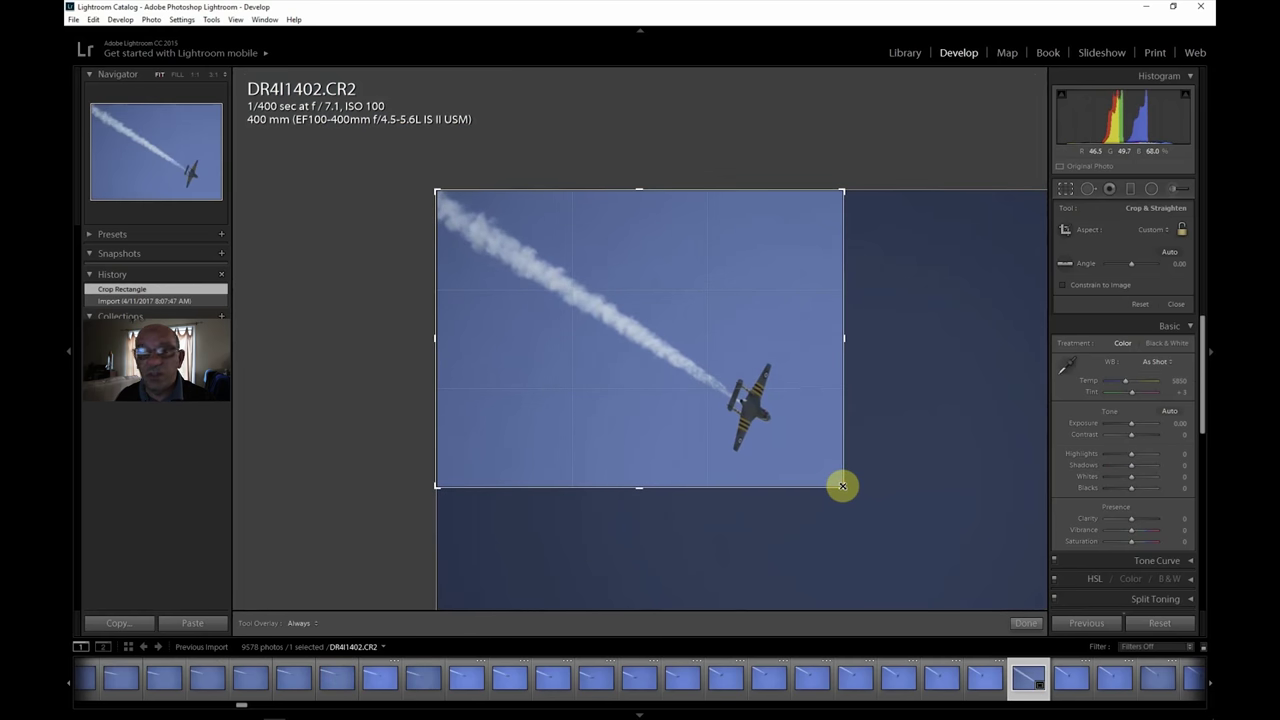
key(Return)
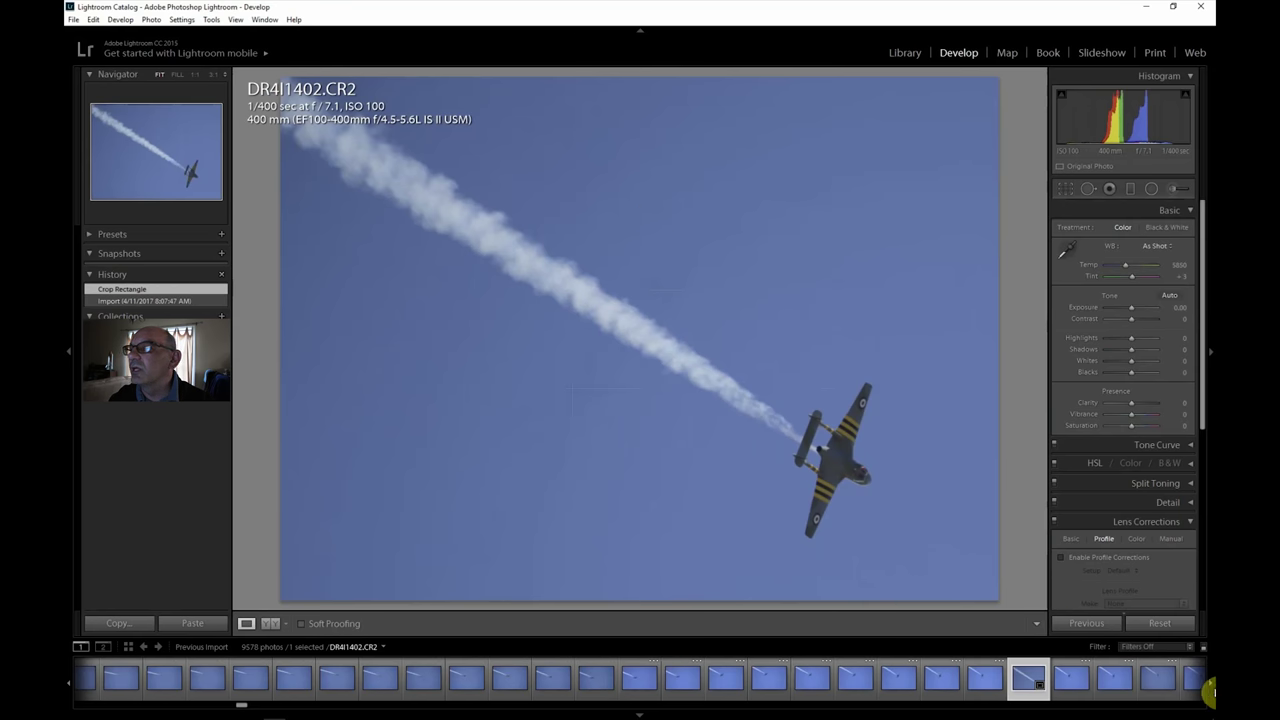
click(1210, 683)
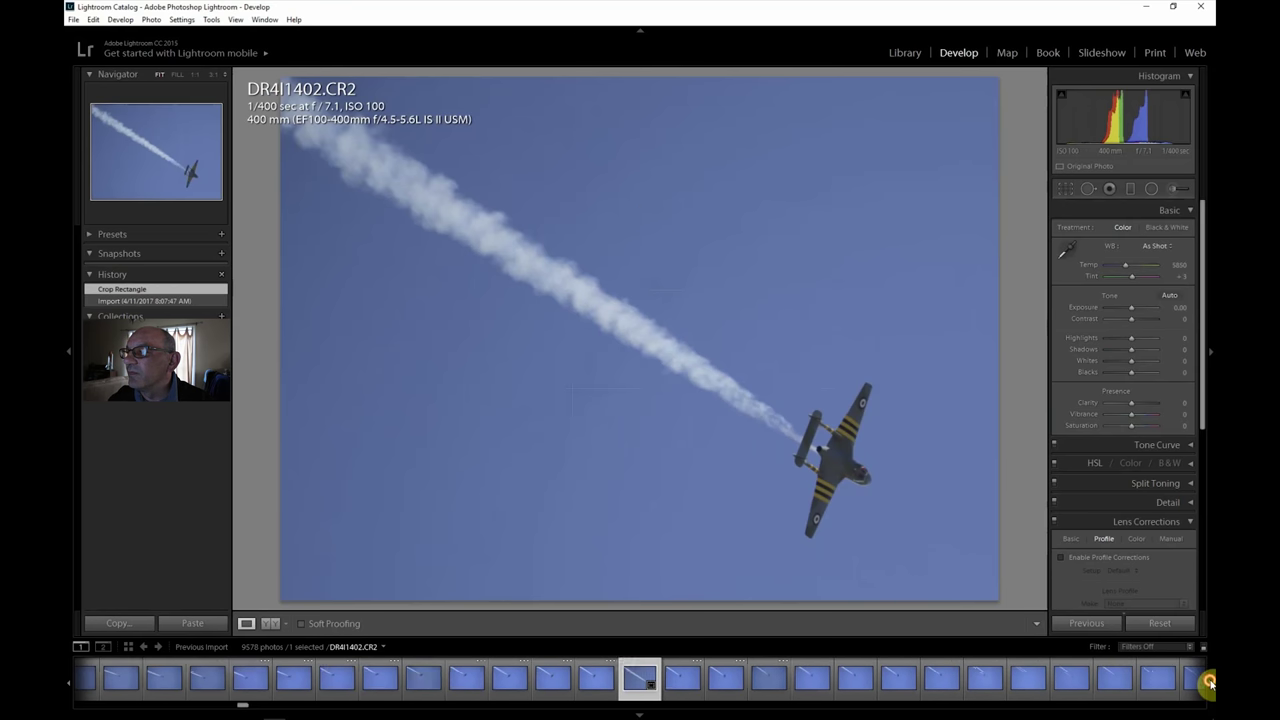
drag(1210, 683, 1210, 683)
Step: Review DR4I1444 and DR4I1473, checking the jet at 1:1 before returning to fit view
click(1125, 687)
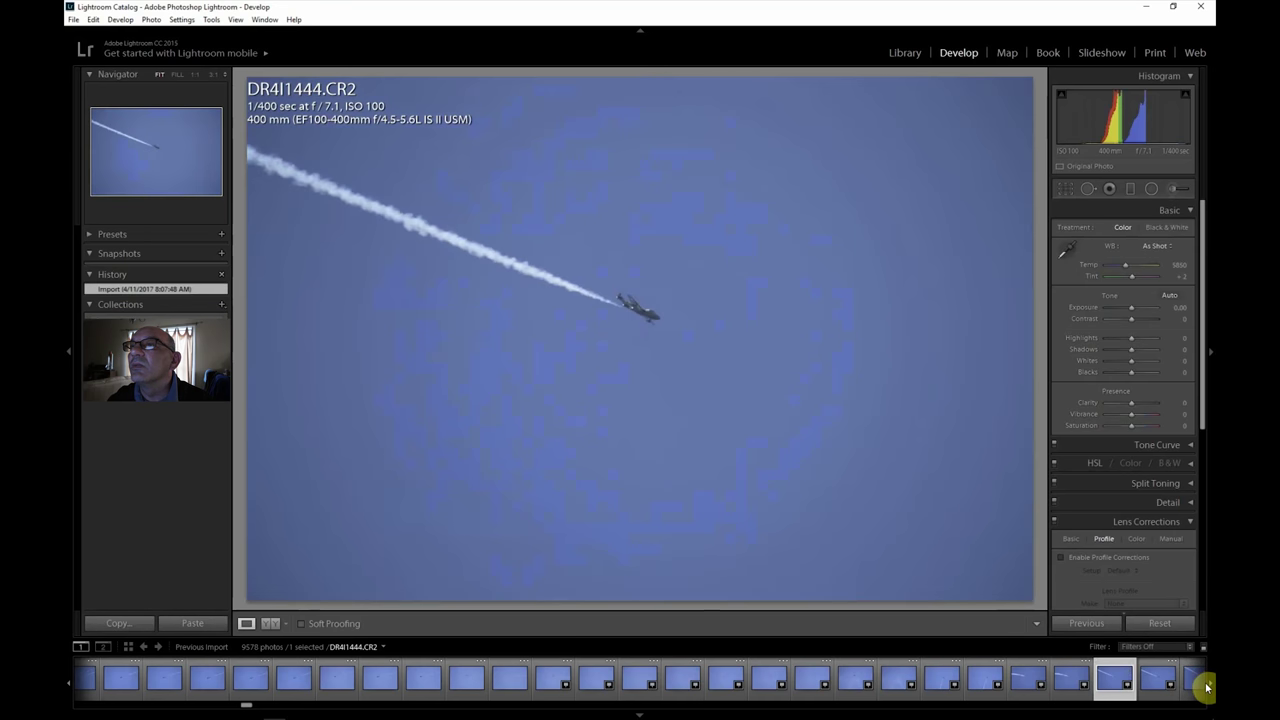
drag(1210, 683, 1210, 686)
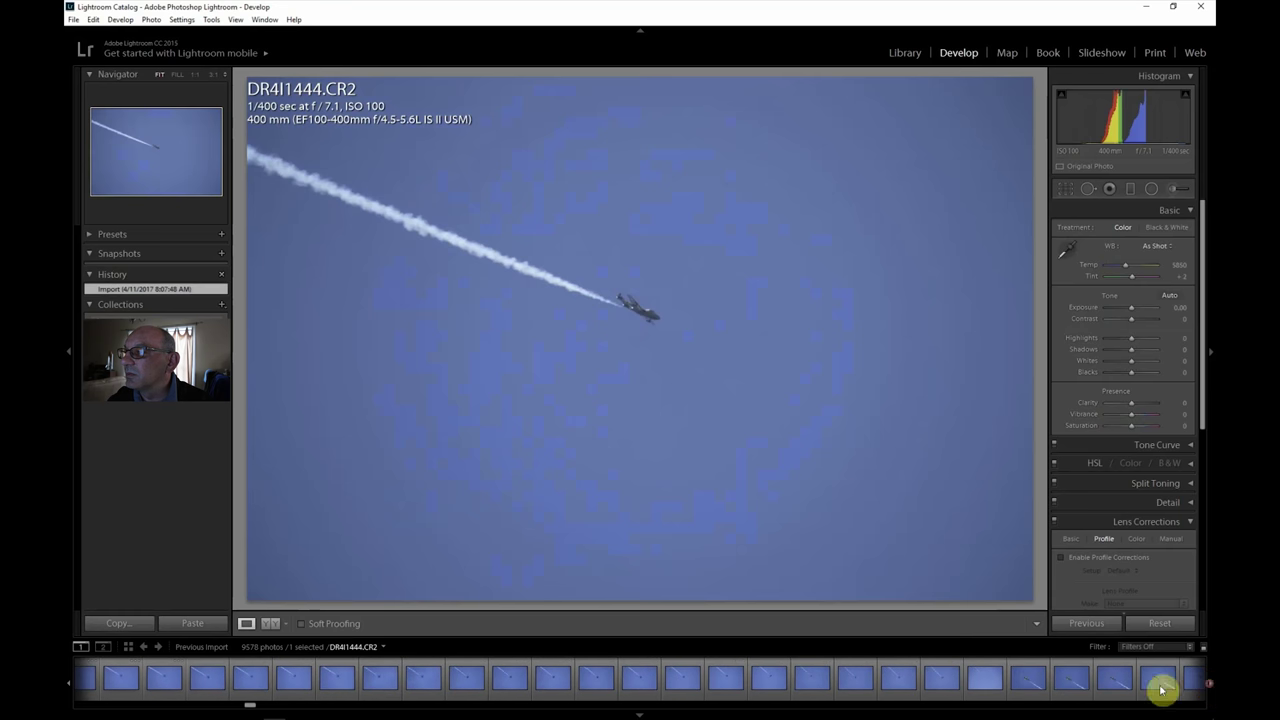
click(1086, 680)
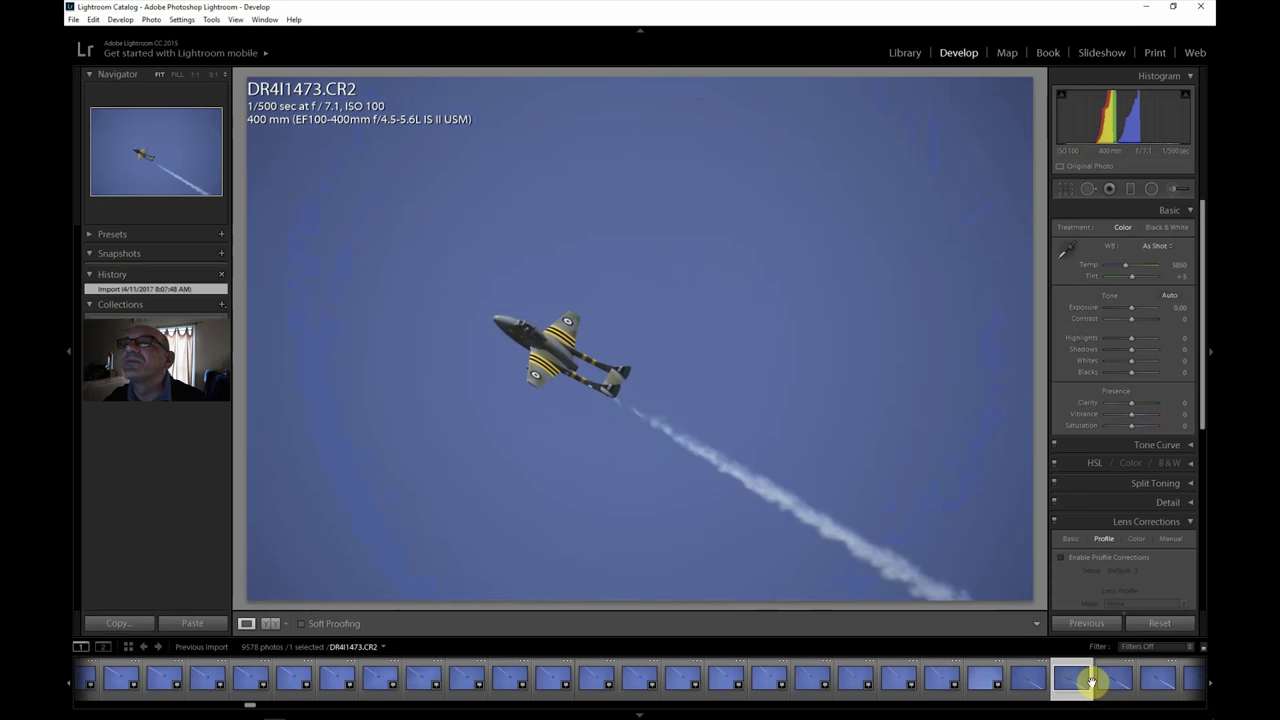
click(553, 335)
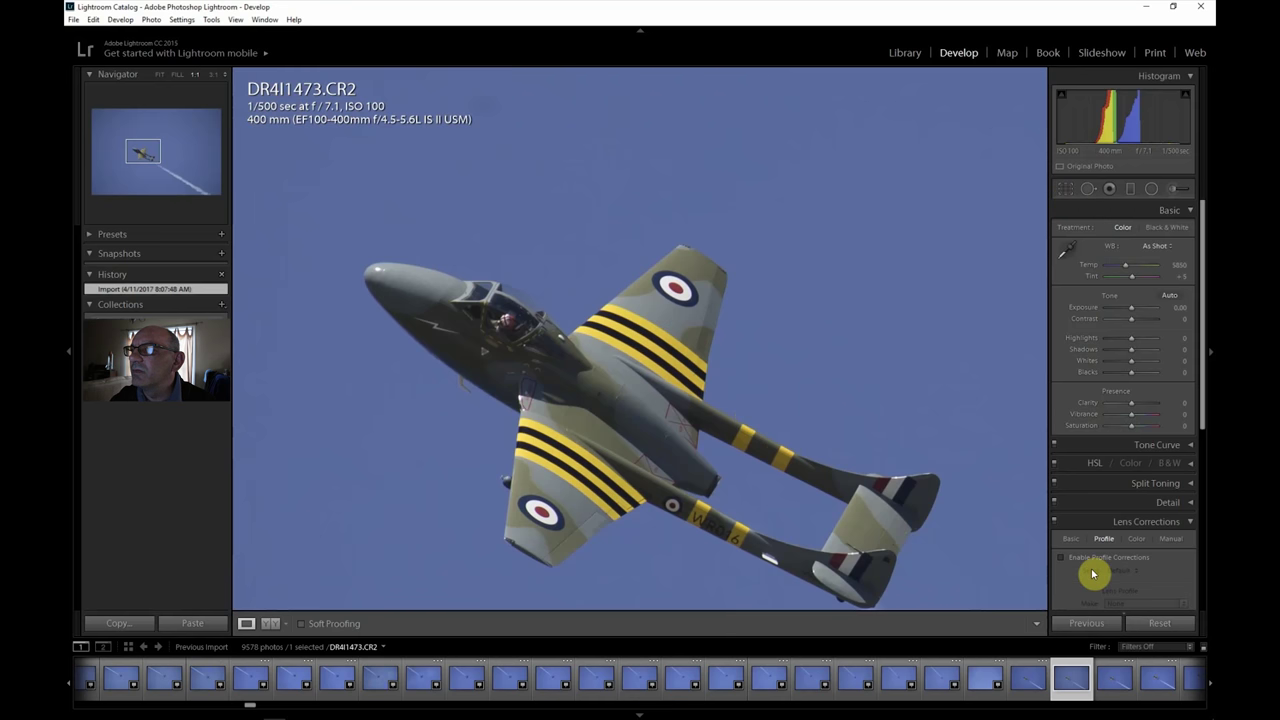
click(161, 76)
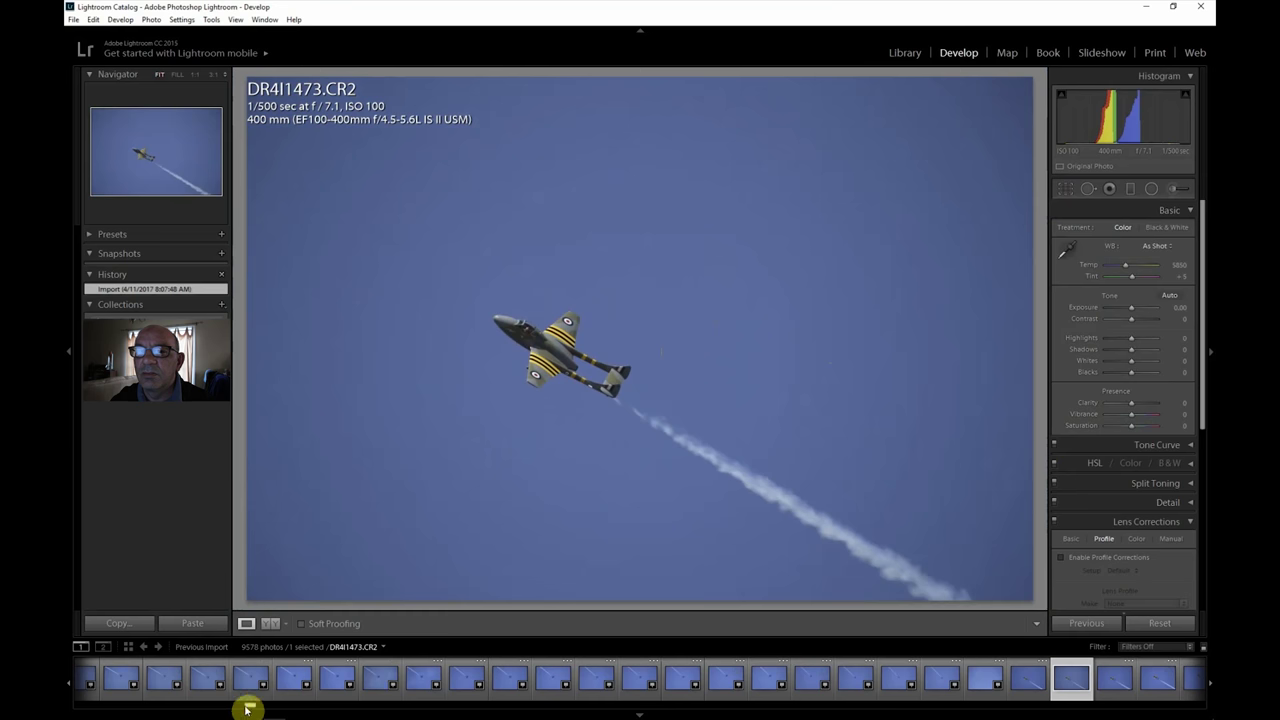
Step: Scroll the filmstrip and open DR4I1481.CR2
scroll(248, 708, down, 10)
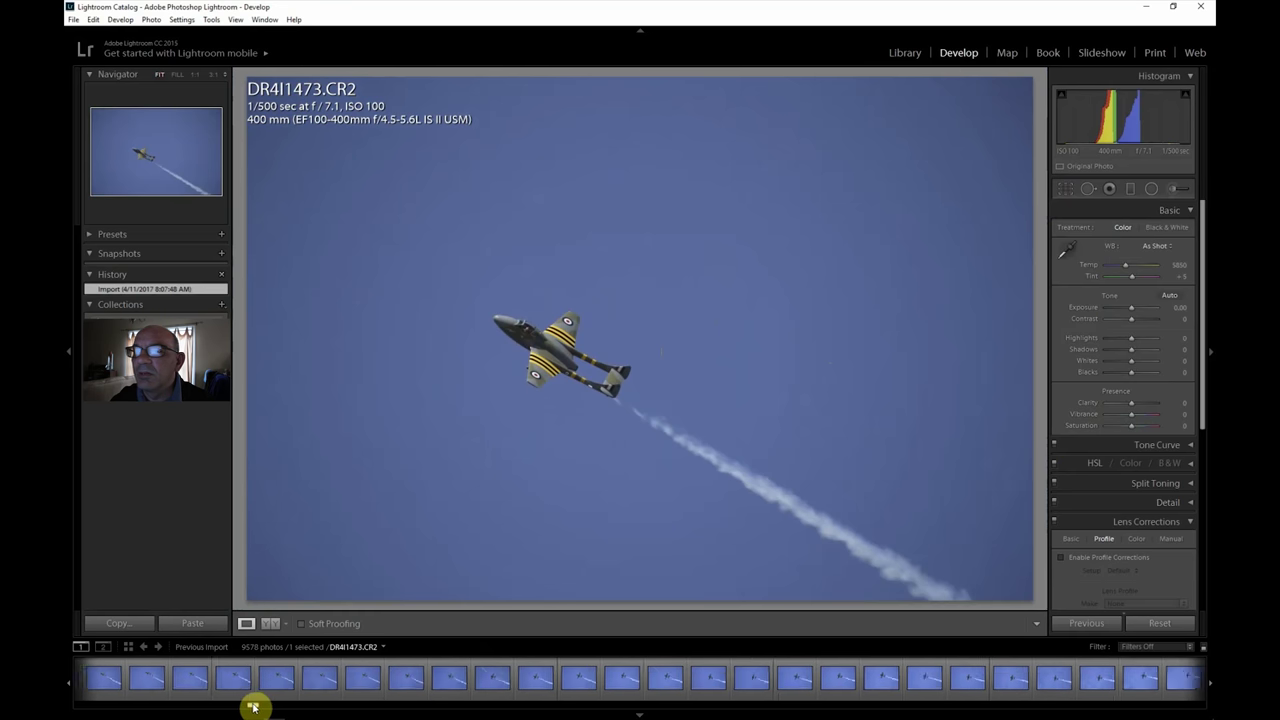
drag(252, 707, 250, 707)
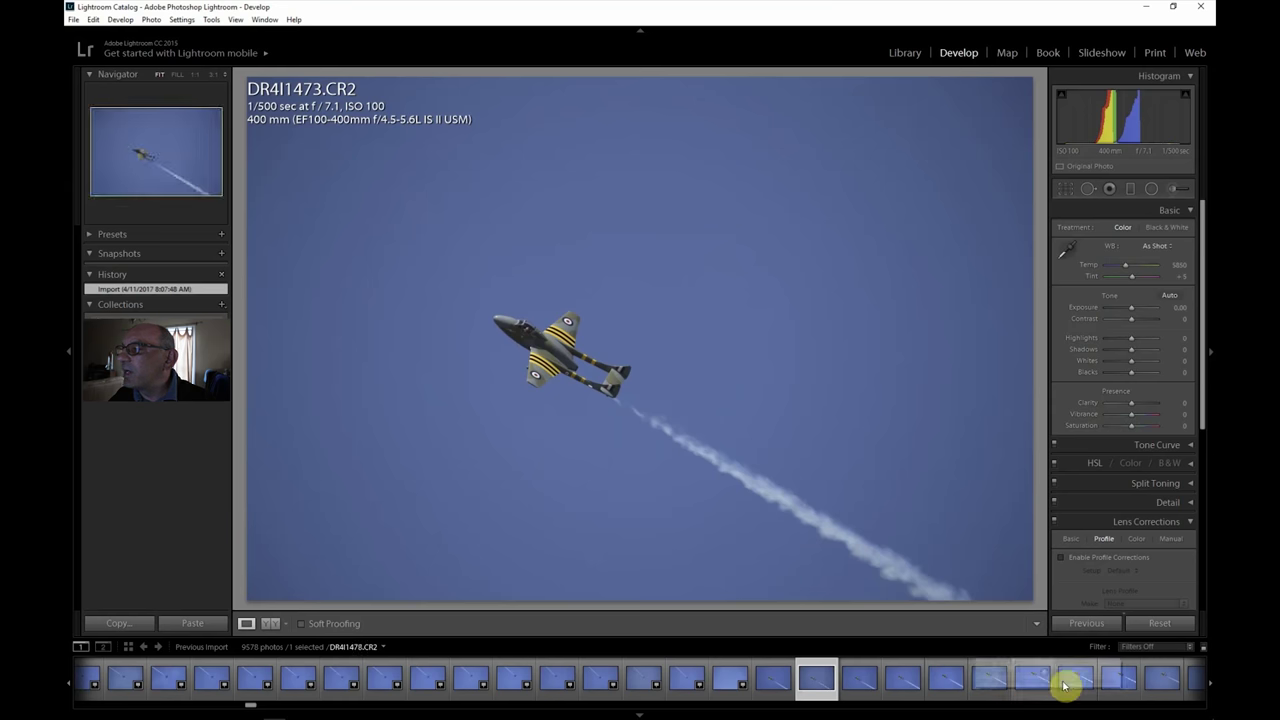
click(1158, 678)
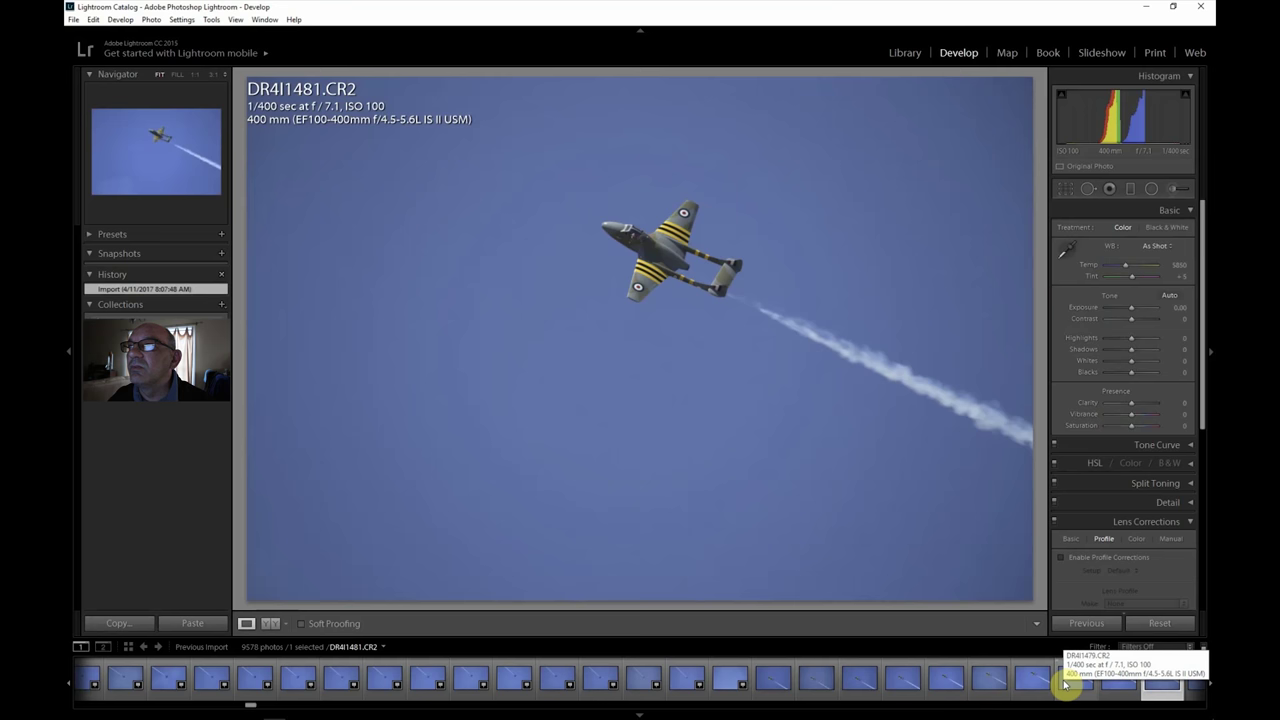
Step: Open DR4I1483, inspect the jet at 1:1, enable lens profile corrections and return to fit view
click(1210, 683)
click(1210, 684)
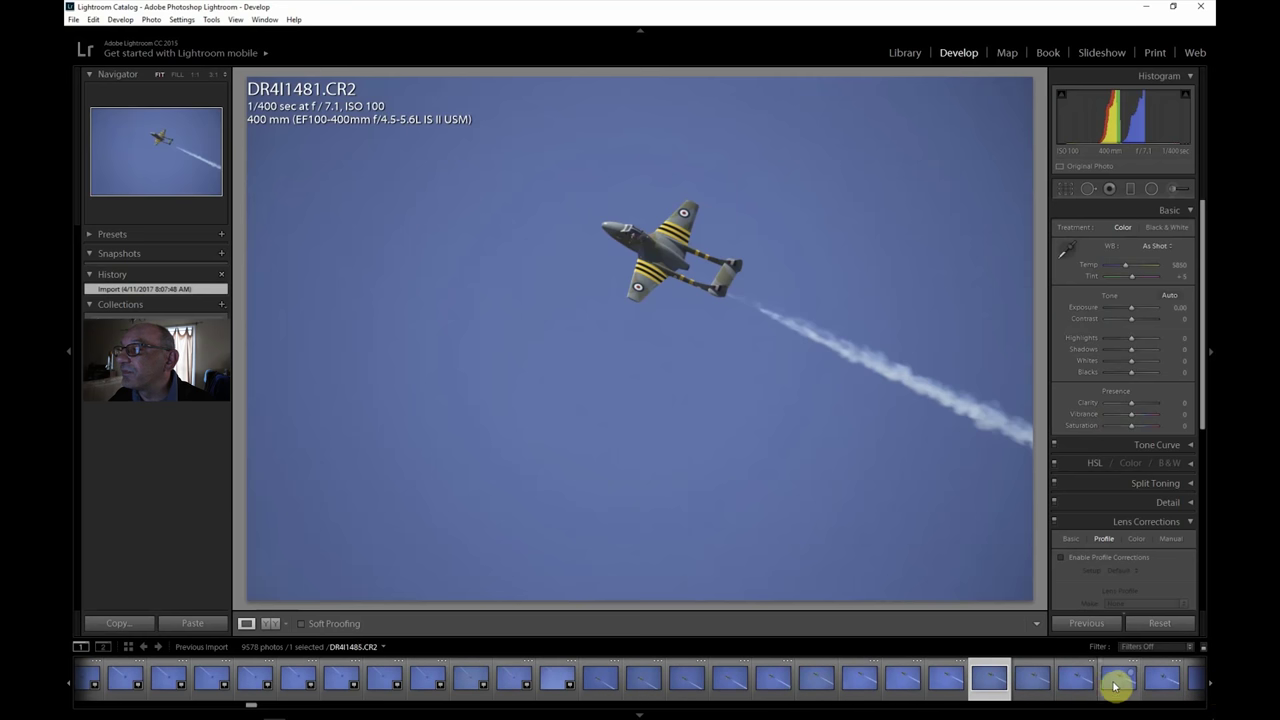
click(1075, 683)
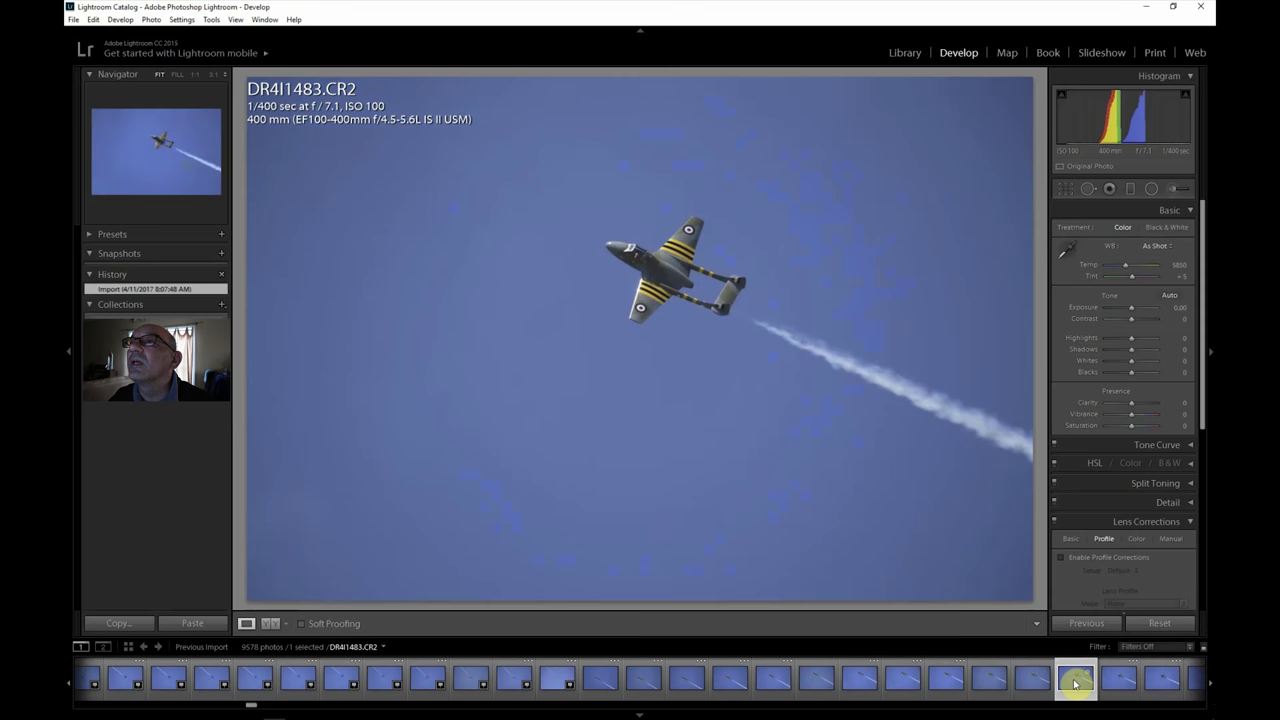
click(691, 323)
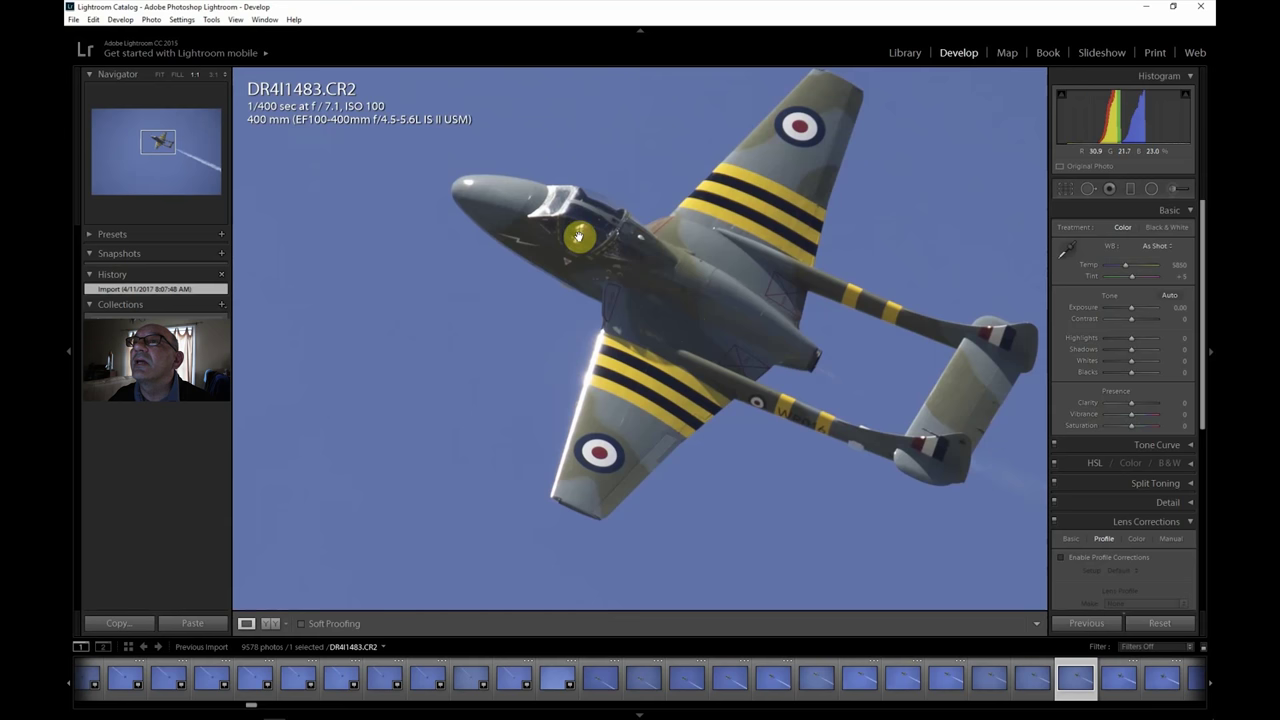
click(1072, 556)
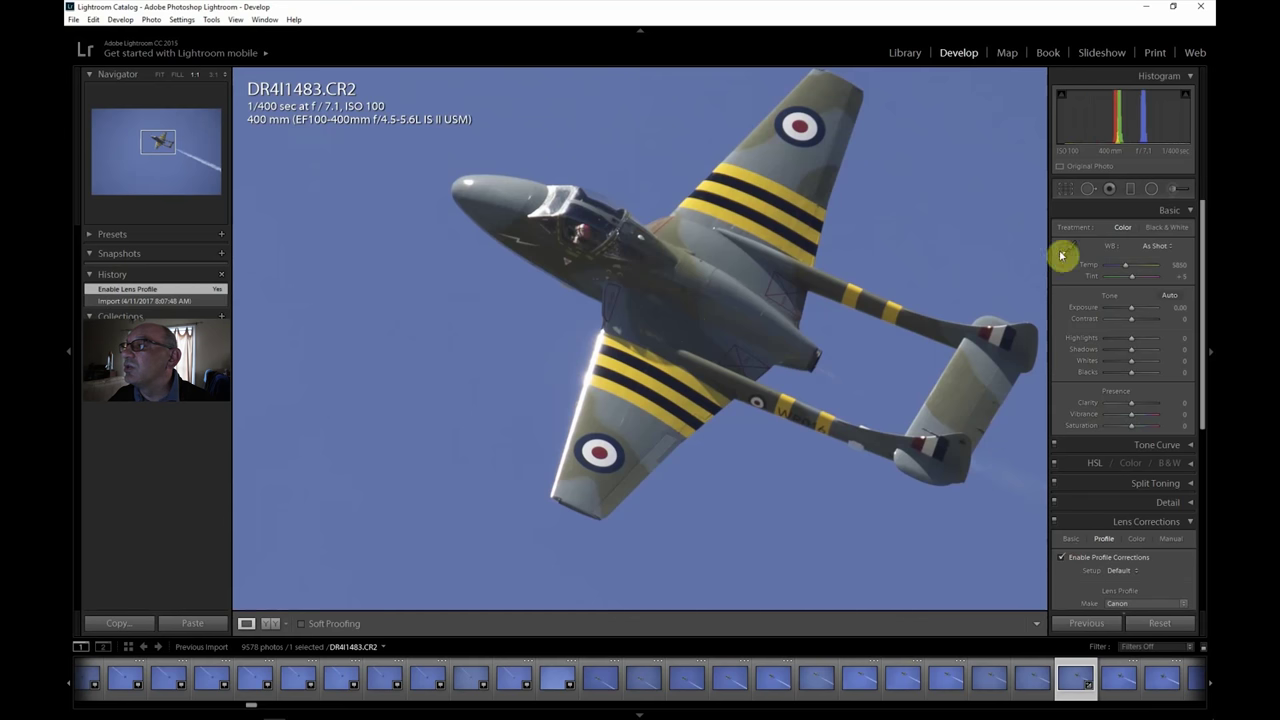
click(160, 75)
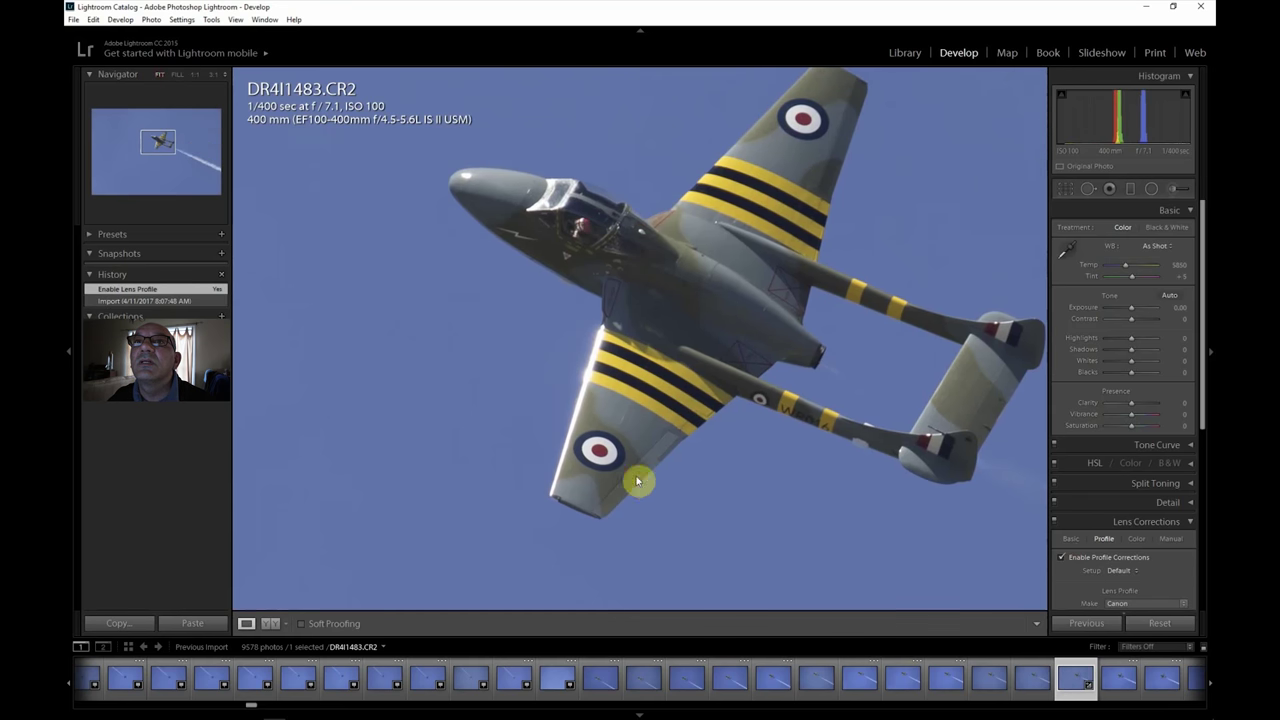
click(1066, 188)
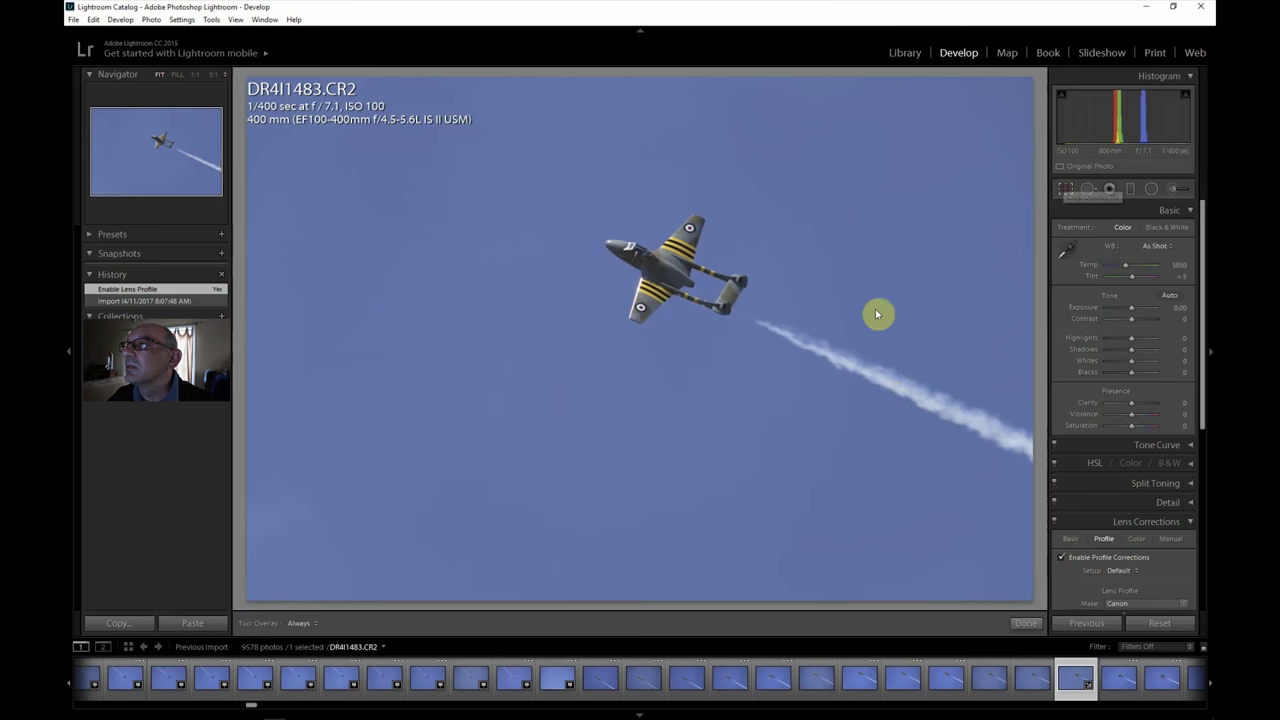
Step: Tighten the DR4I1483 crop from both lower corners and the top edge, then apply it
drag(252, 598, 405, 530)
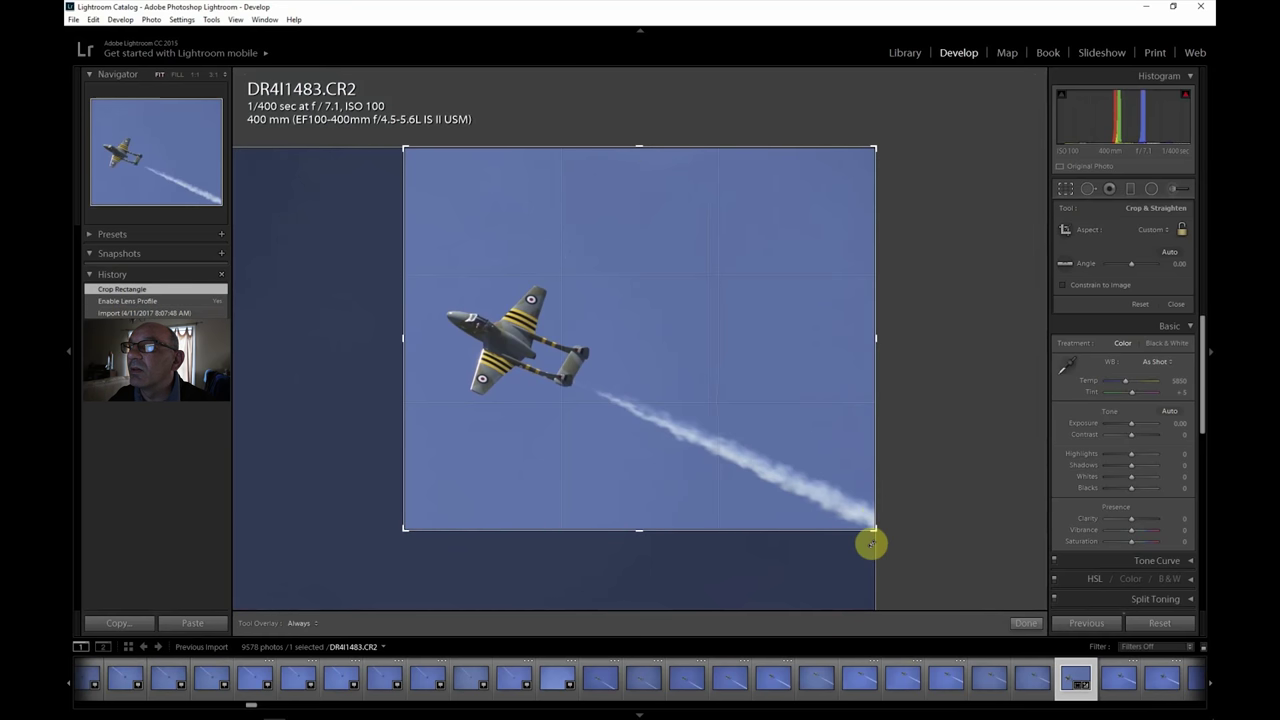
drag(877, 528, 746, 476)
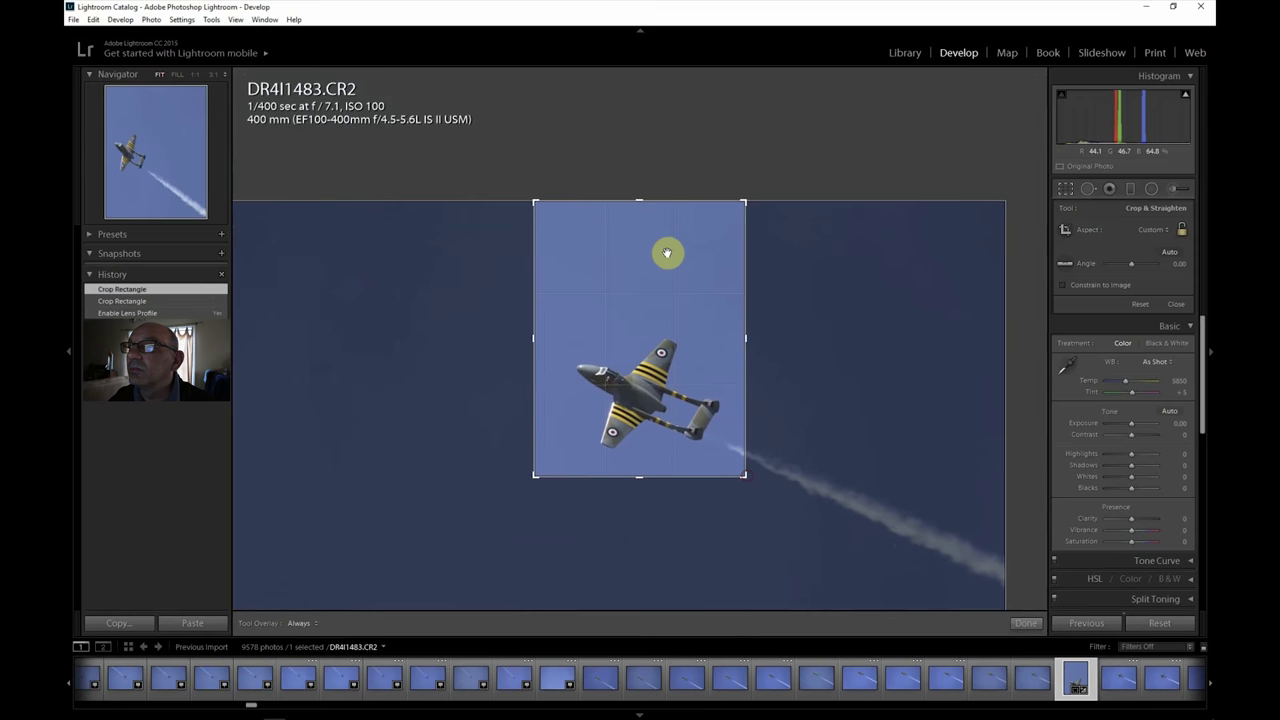
drag(640, 200, 642, 254)
key(Return)
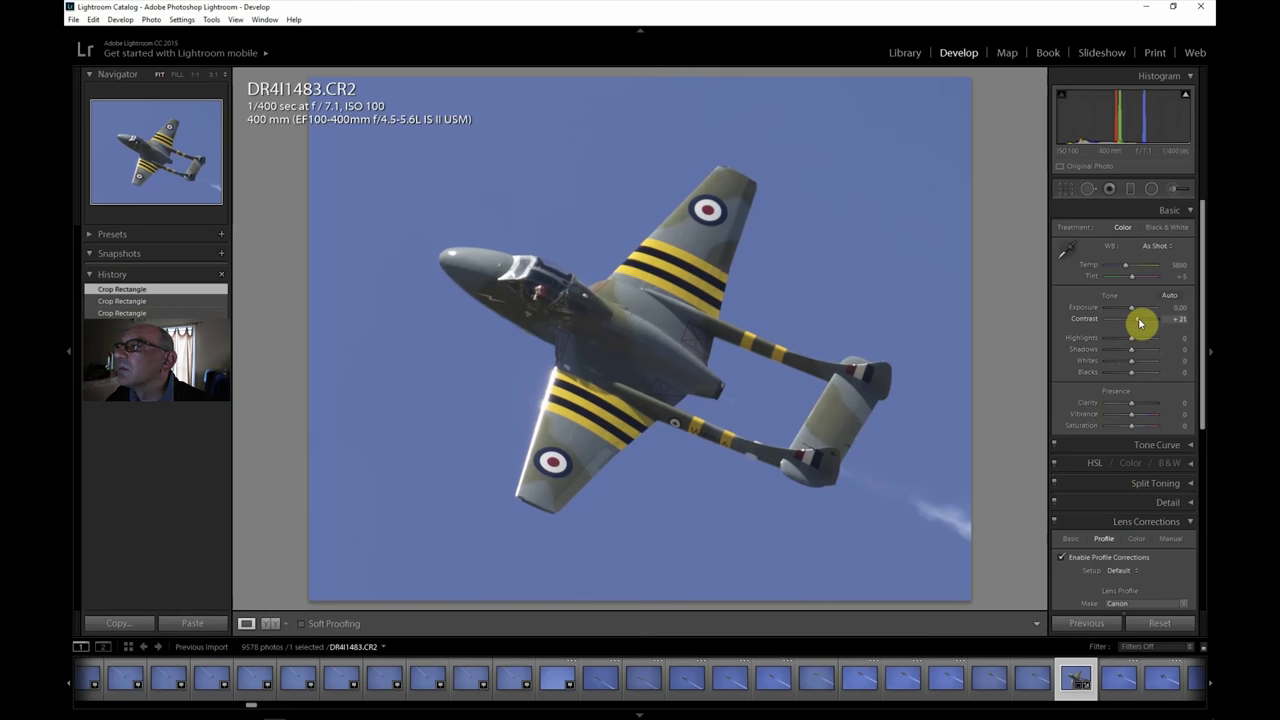
Step: Set Contrast +36, Clarity +43, Shadows +60, Highlights -55, Vibrance +17, Dehaze +12, Exposure +0.24
drag(1138, 328, 1135, 328)
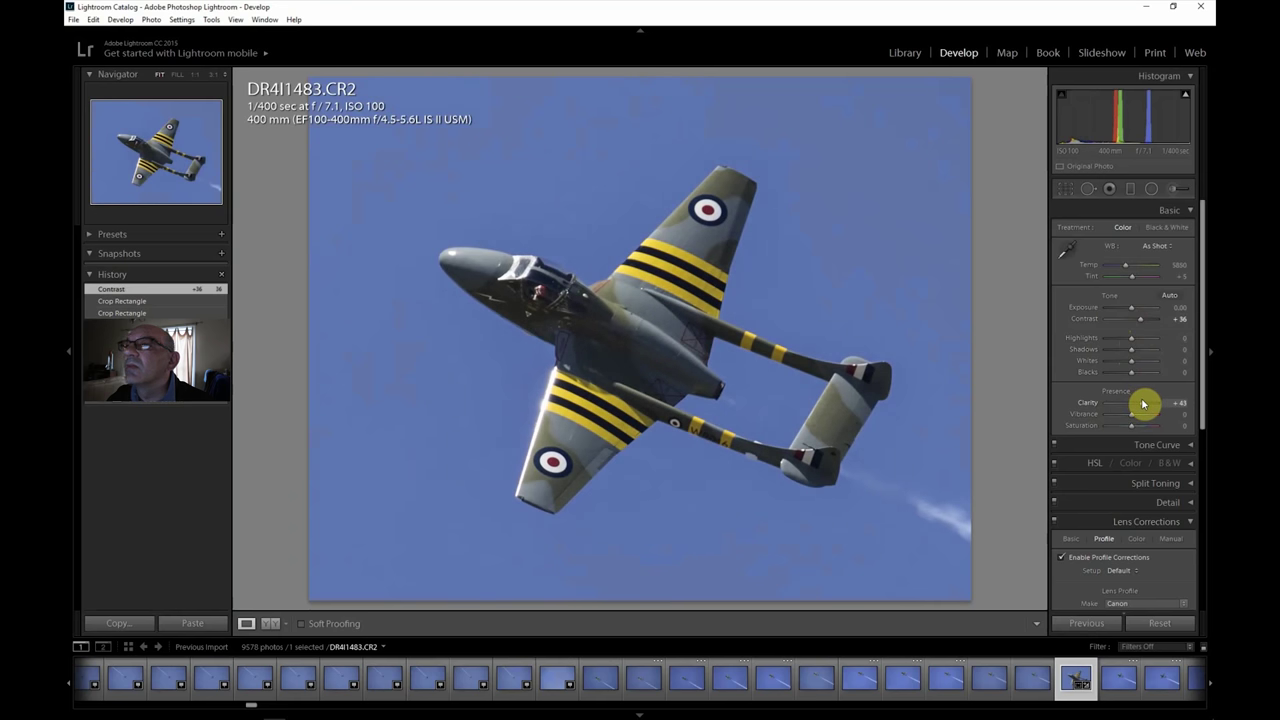
drag(1143, 403, 1143, 403)
mouse_move(1134, 354)
mouse_down()
mouse_move(1146, 357)
mouse_move(1121, 342)
mouse_move(1147, 353)
mouse_up()
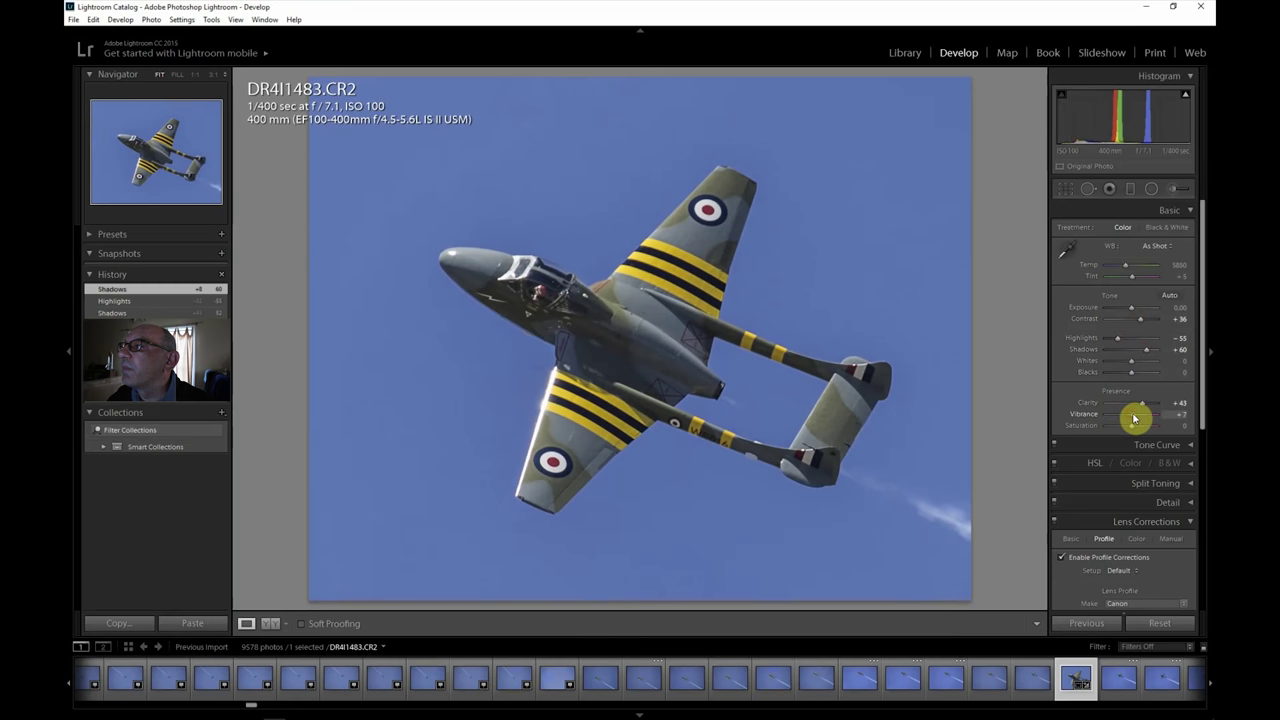
drag(1136, 418, 1130, 428)
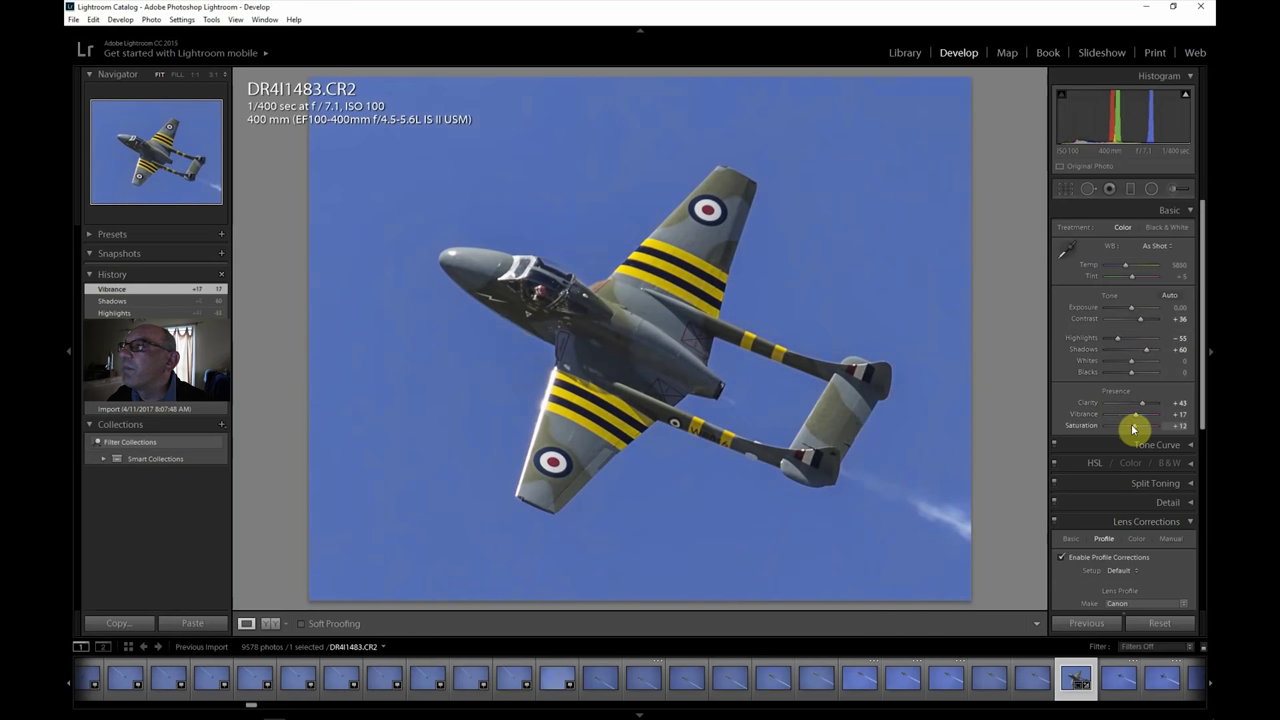
drag(1133, 429, 1133, 429)
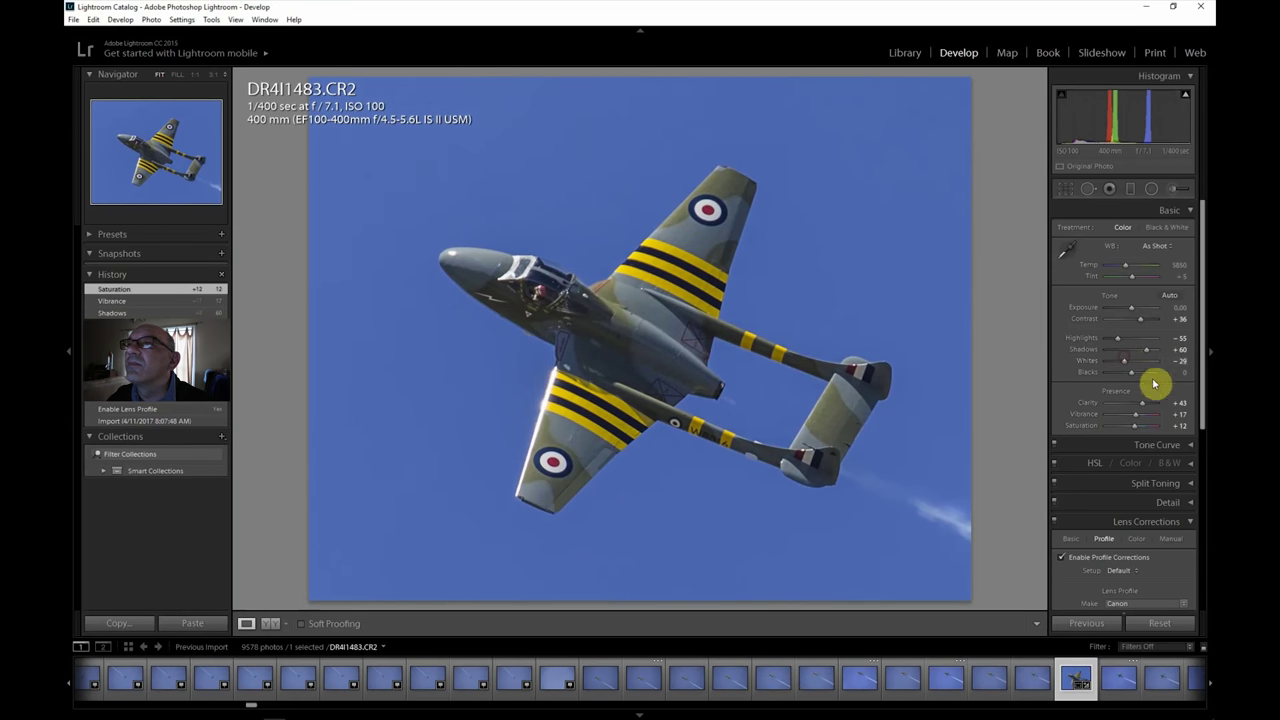
drag(1204, 363, 1204, 543)
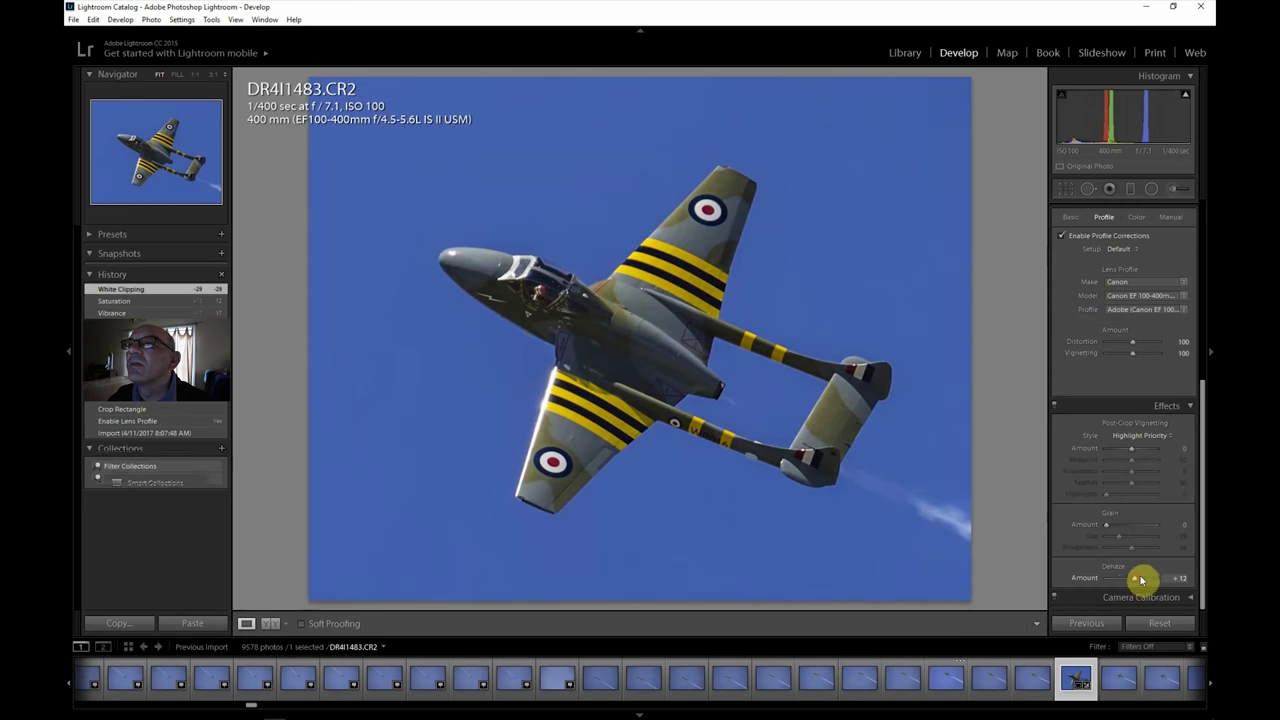
drag(1206, 529, 1137, 311)
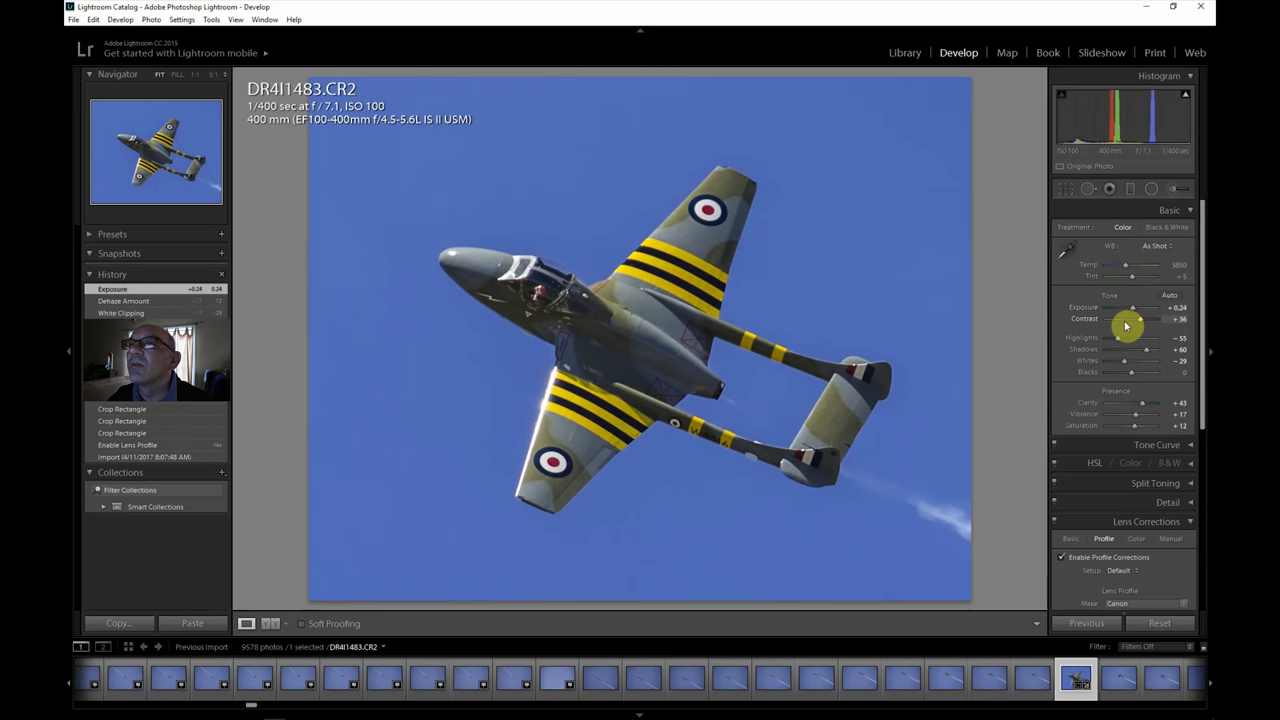
Step: Export DR4I1483 to the hard drive and open DR4I1494 next
click(74, 19)
click(115, 164)
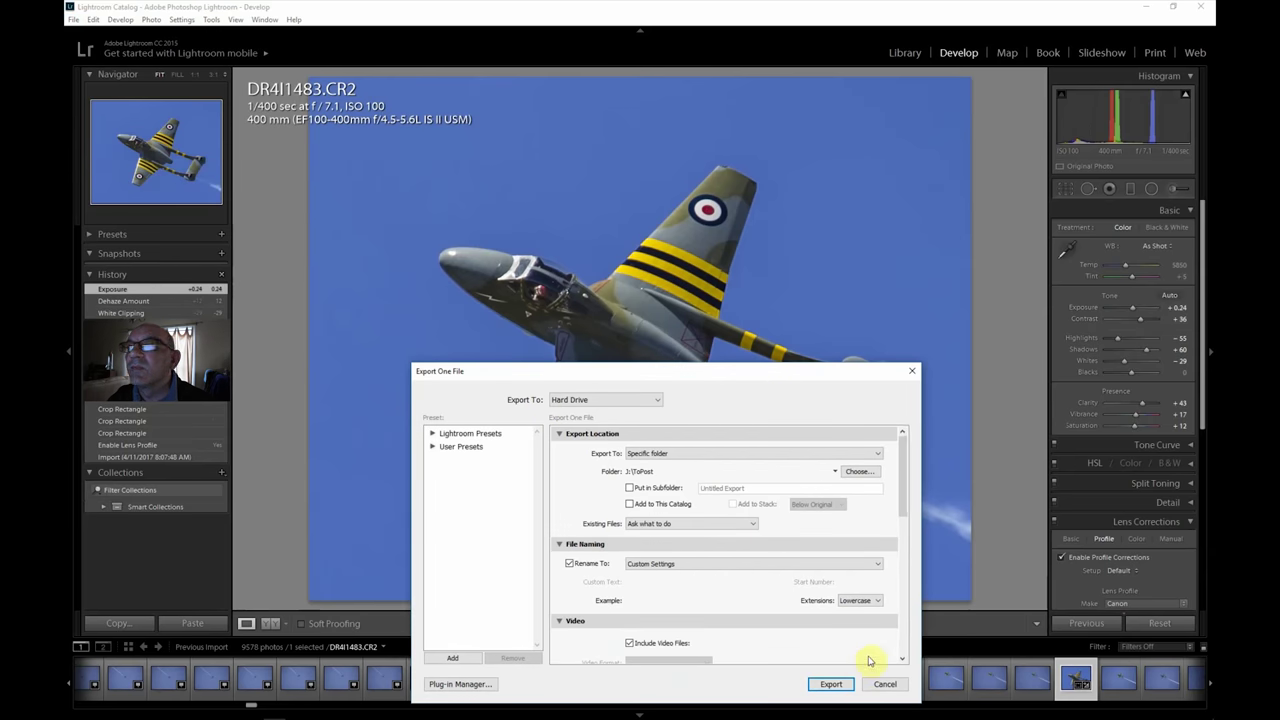
click(830, 684)
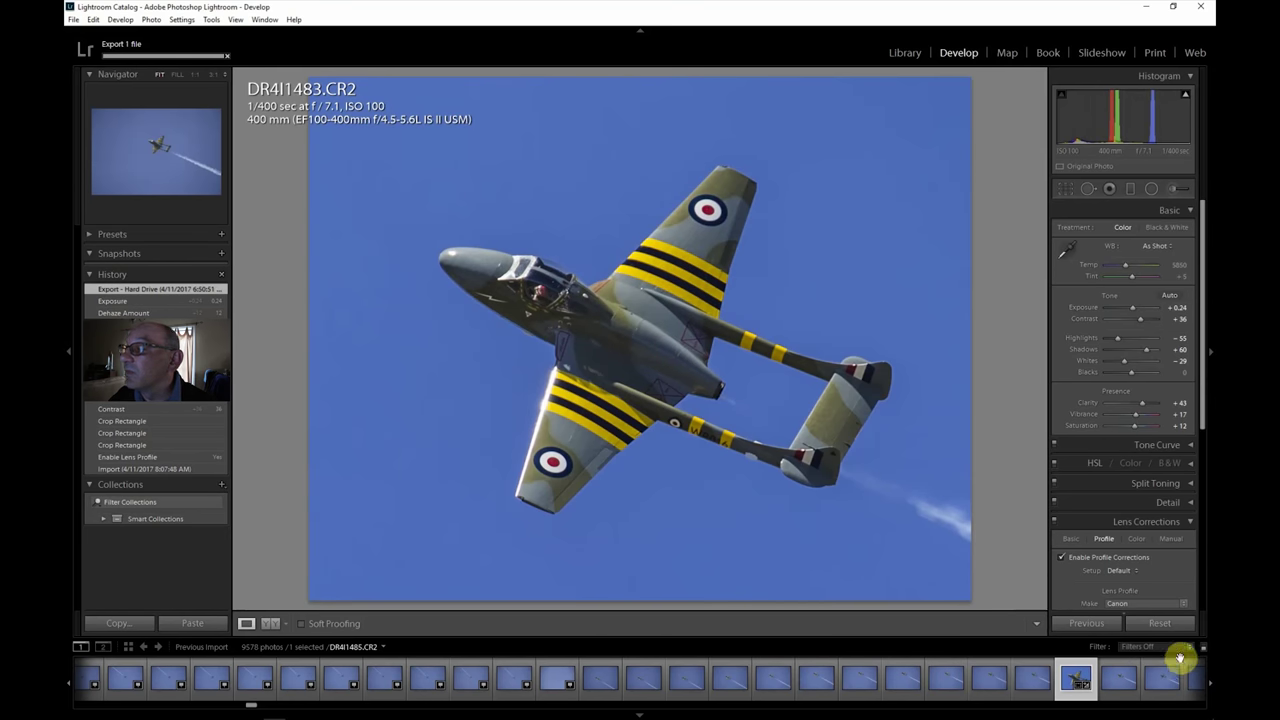
scroll(1210, 686, right, 6)
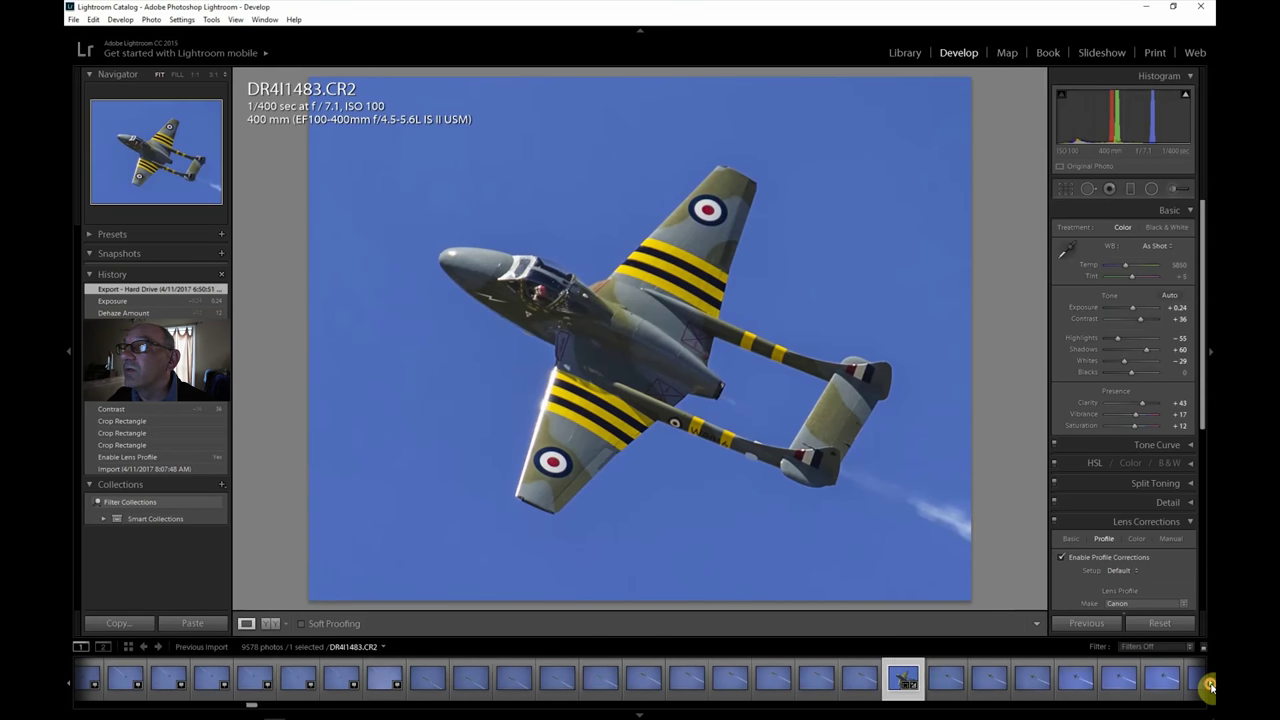
click(1074, 680)
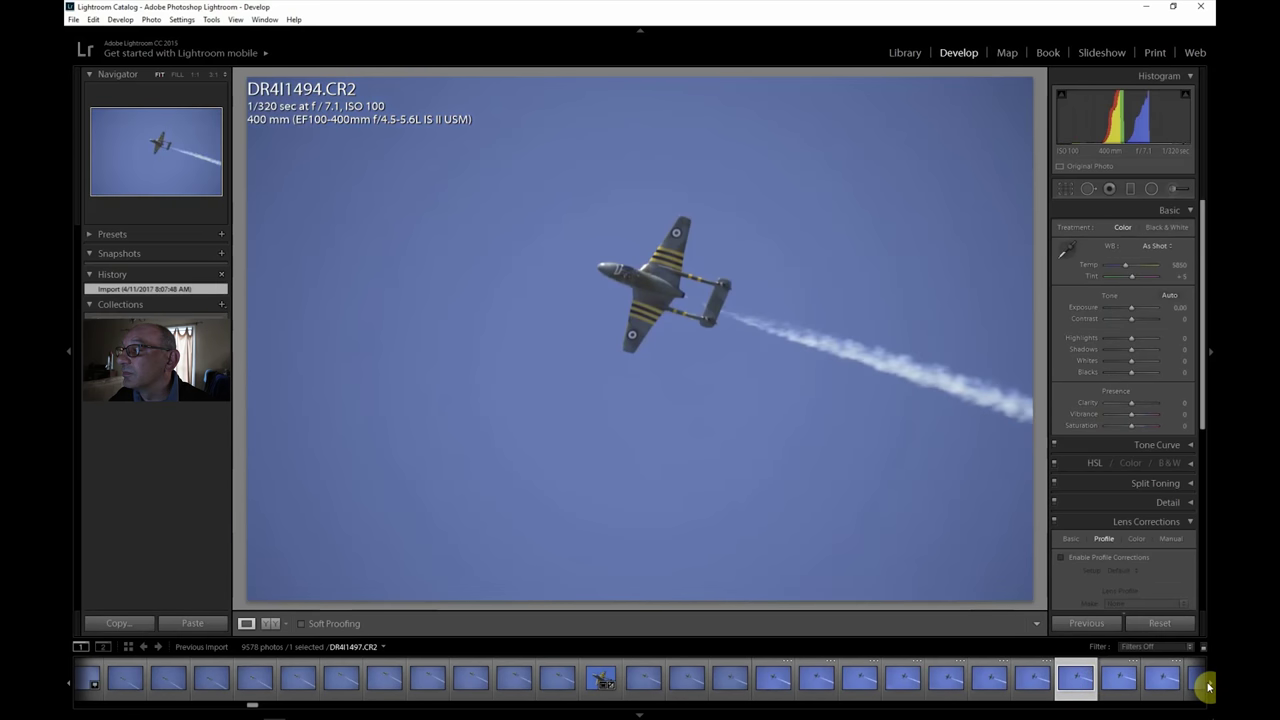
scroll(1208, 686, down, 10)
scroll(1210, 686, down, 7)
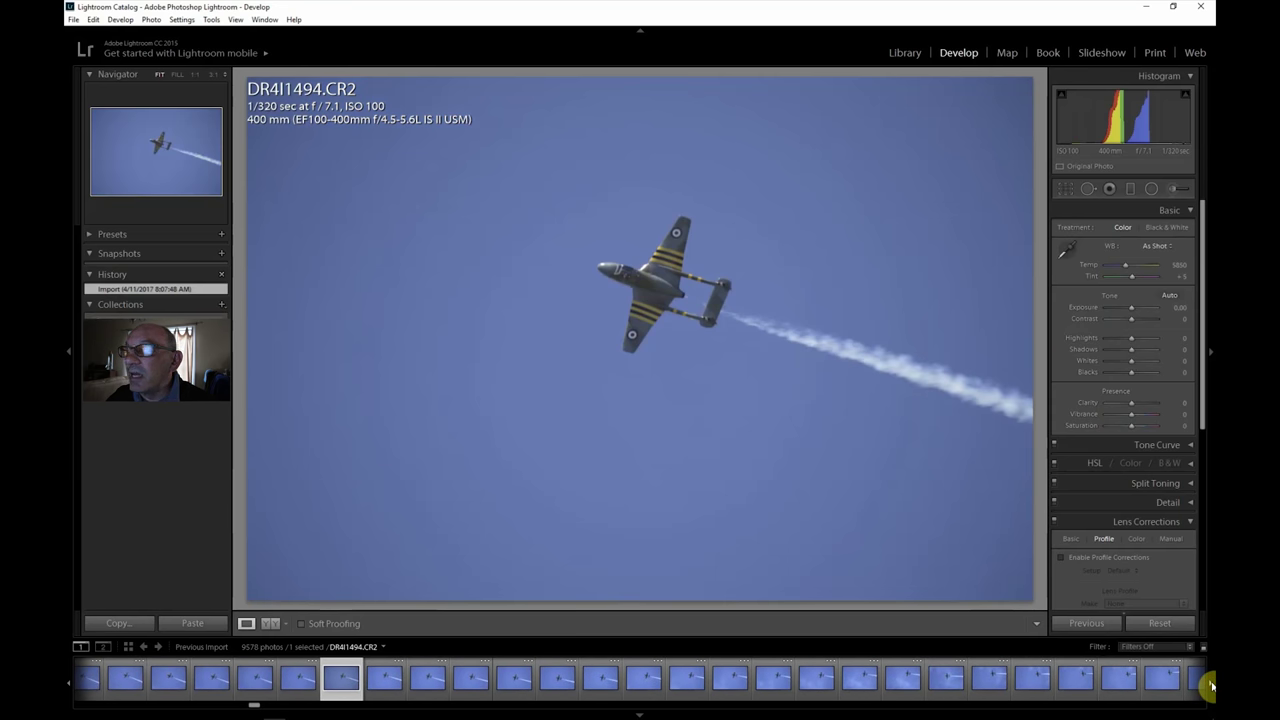
scroll(1210, 686, down, 8)
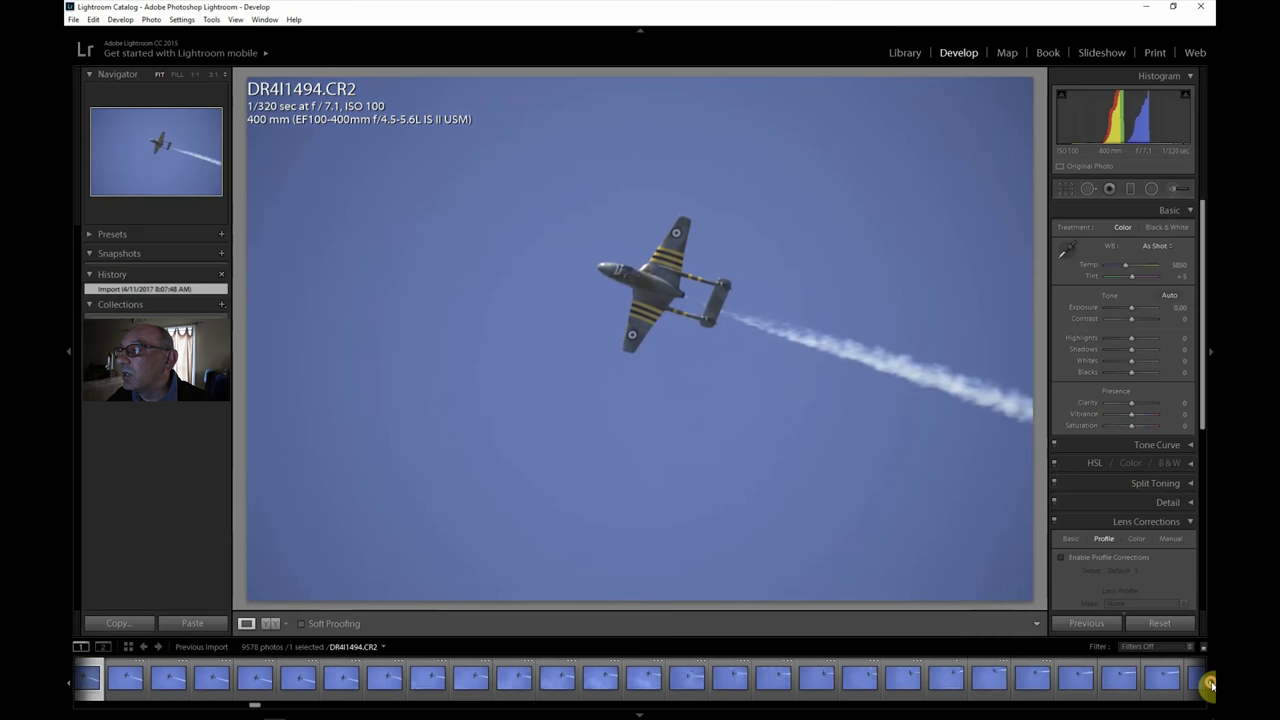
scroll(1210, 686, down, 8)
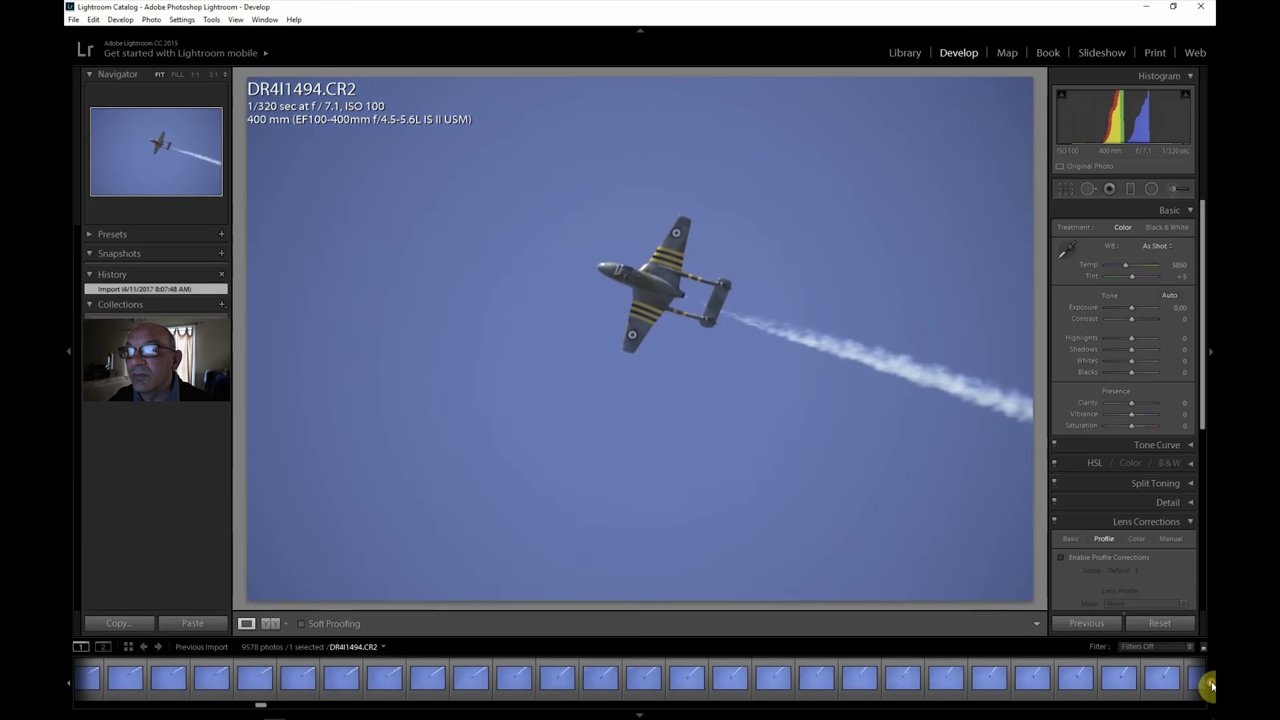
scroll(1210, 684, down, 2)
scroll(1210, 684, down, 2)
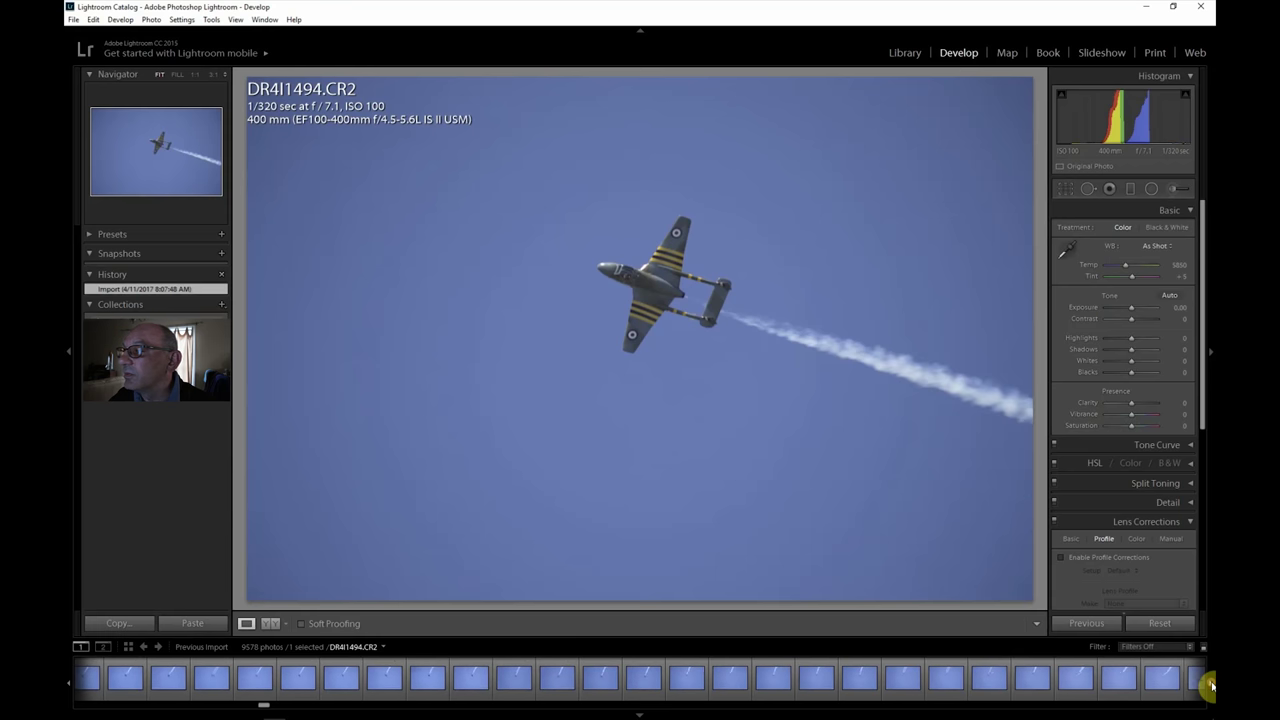
Step: Step through DR4I1598, DR4I1600 and DR4I1601, zooming 1:1 on the jet's nose
click(1121, 683)
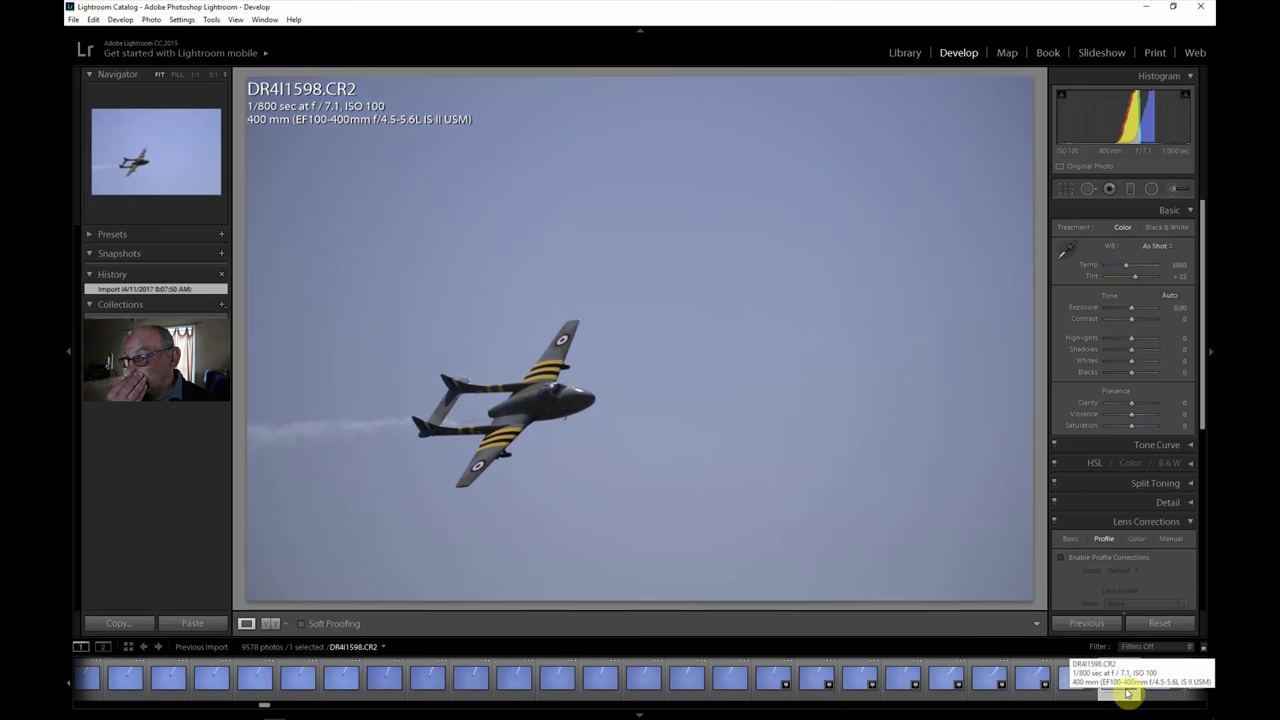
click(1120, 690)
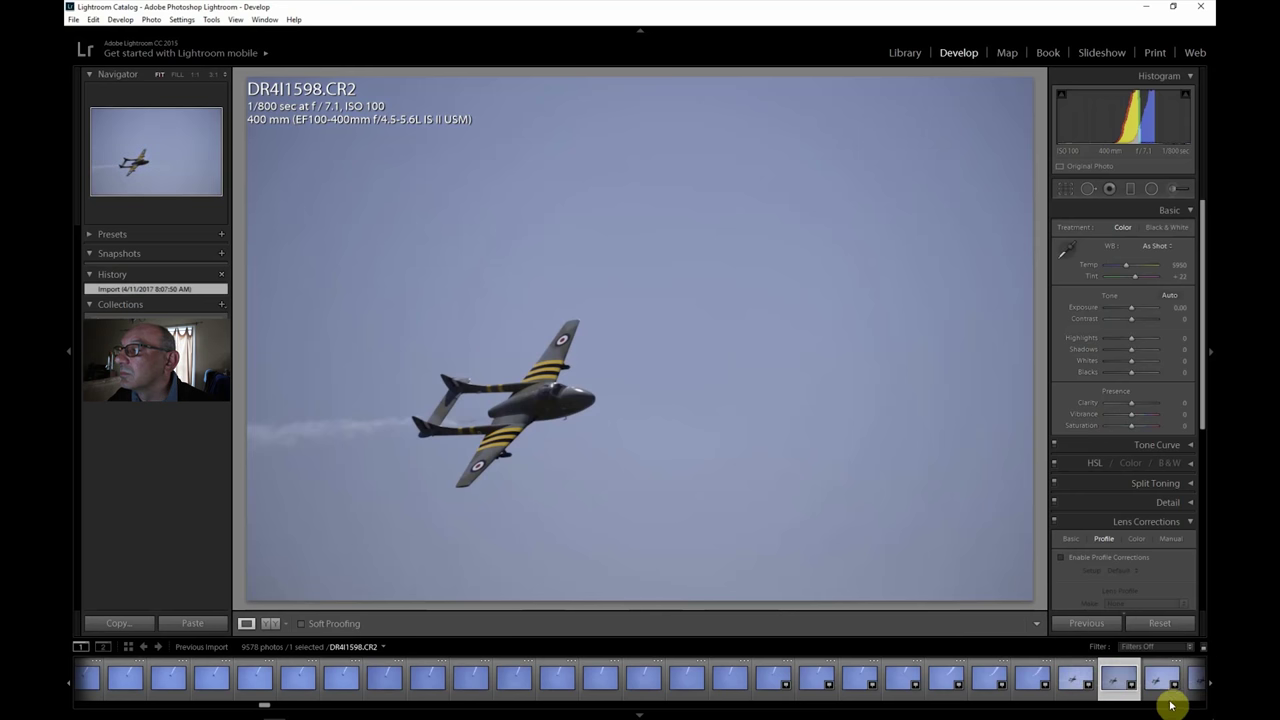
click(1210, 685)
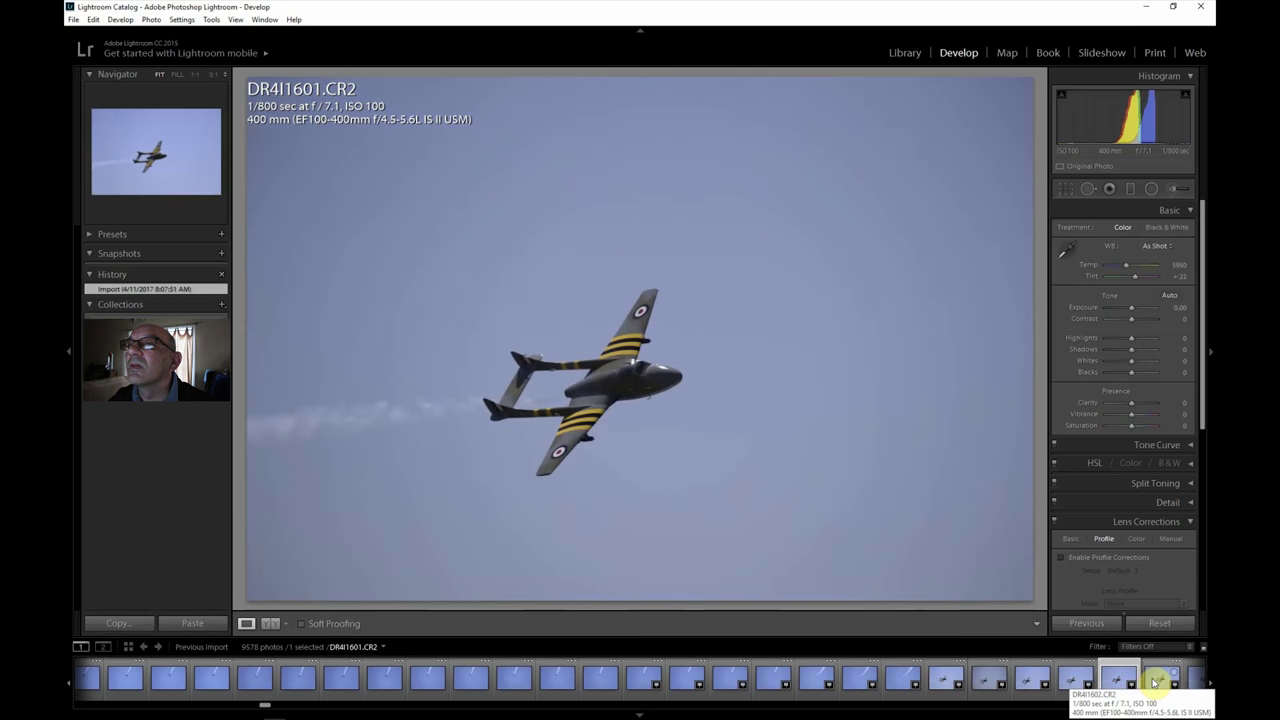
click(648, 390)
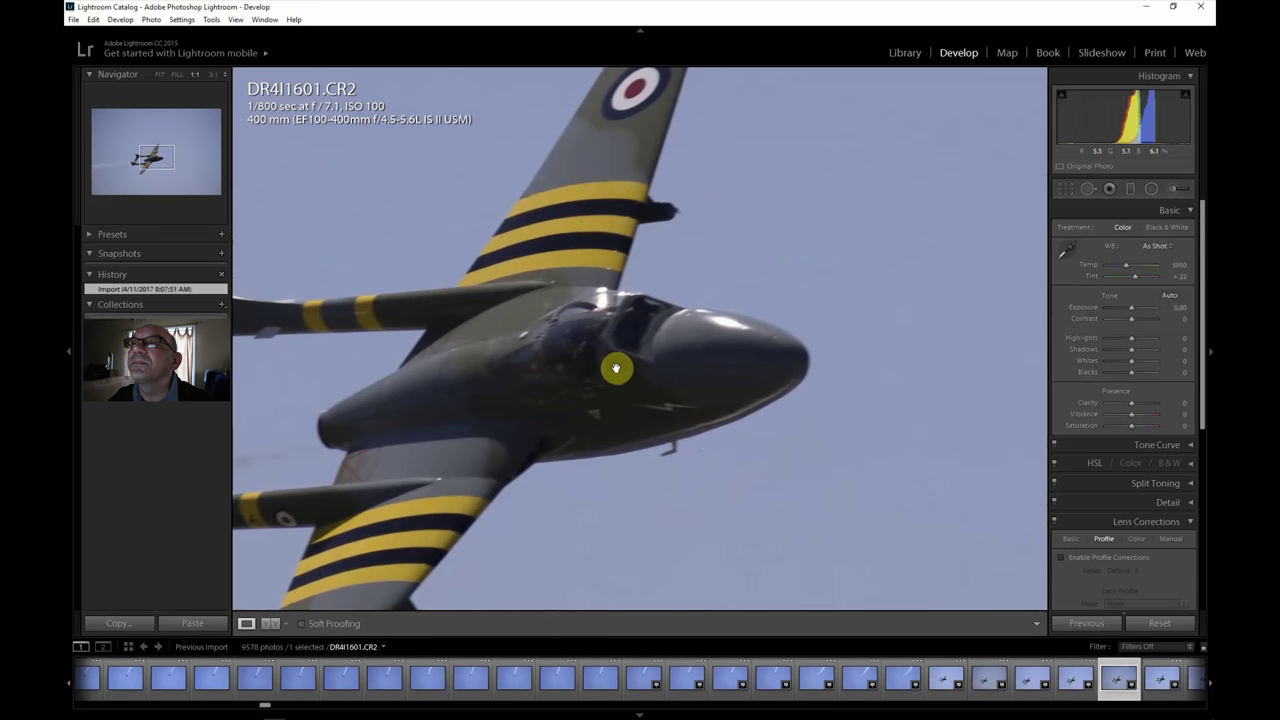
Step: Open DR4I1602 and fit the whole photo back in view
click(1161, 683)
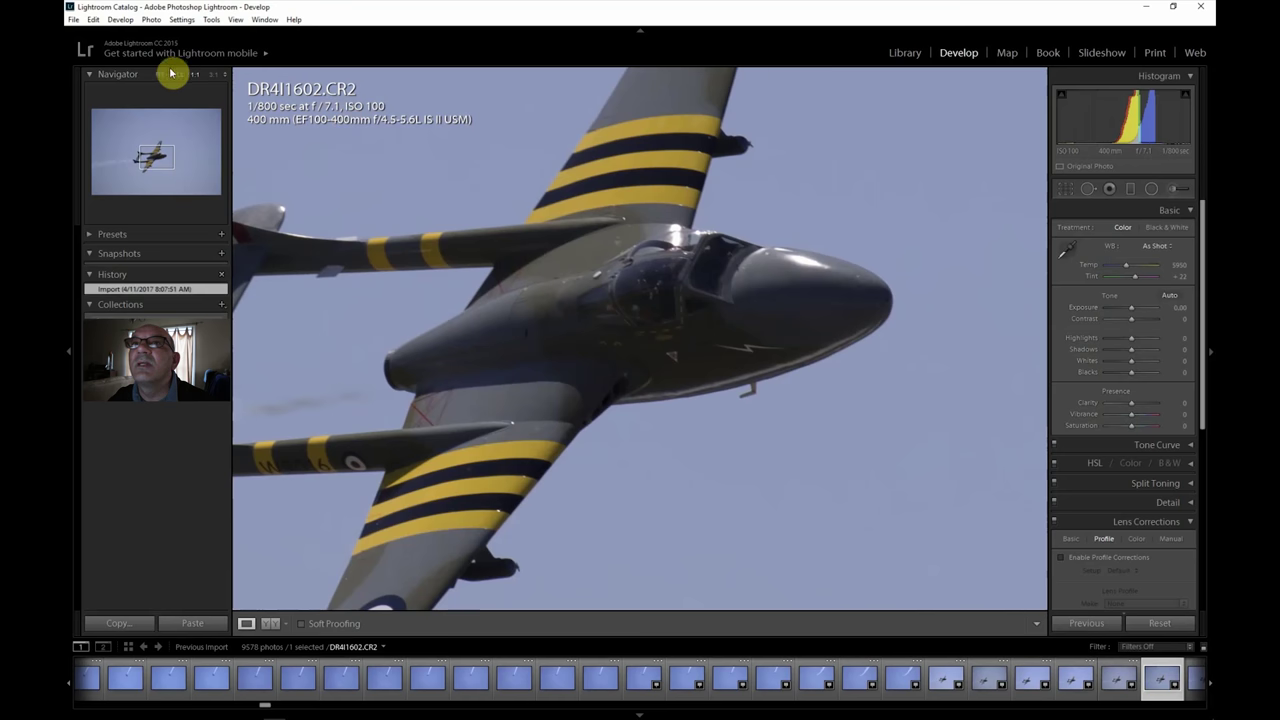
click(160, 74)
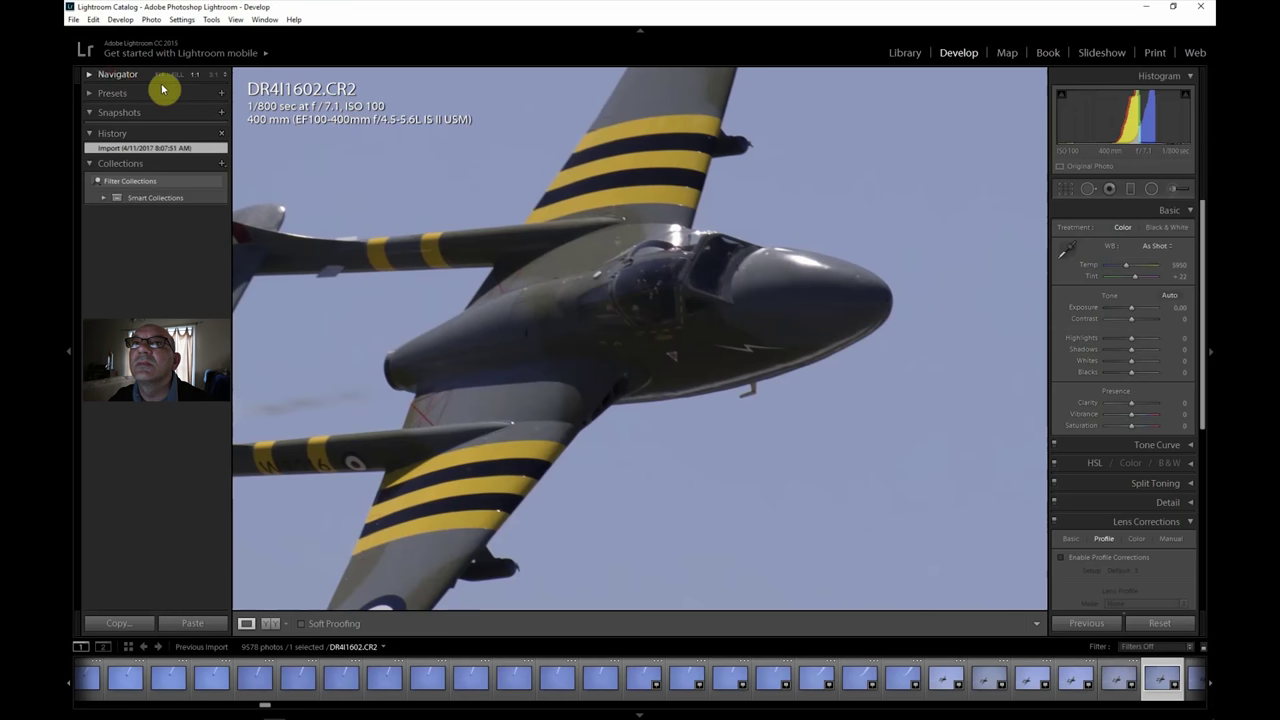
click(141, 77)
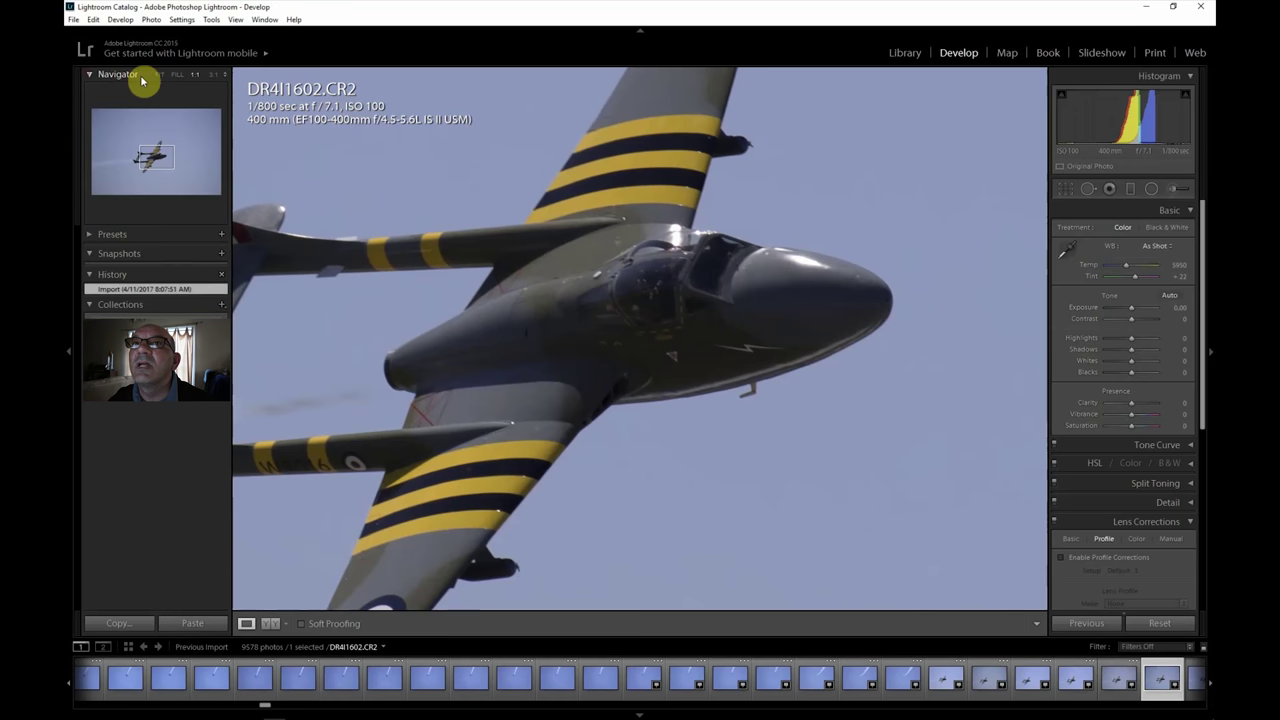
click(159, 74)
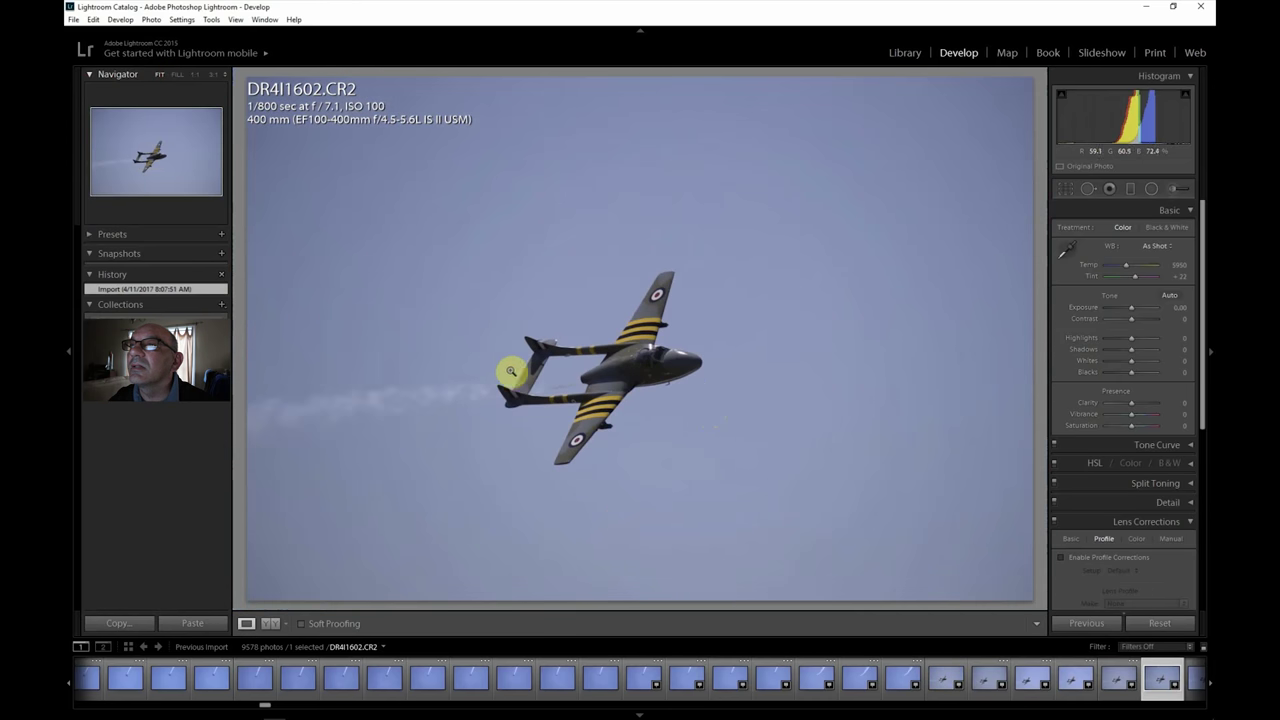
Step: Step through the filmstrip jet shots from DR4I1604 to DR4I1610
click(1210, 686)
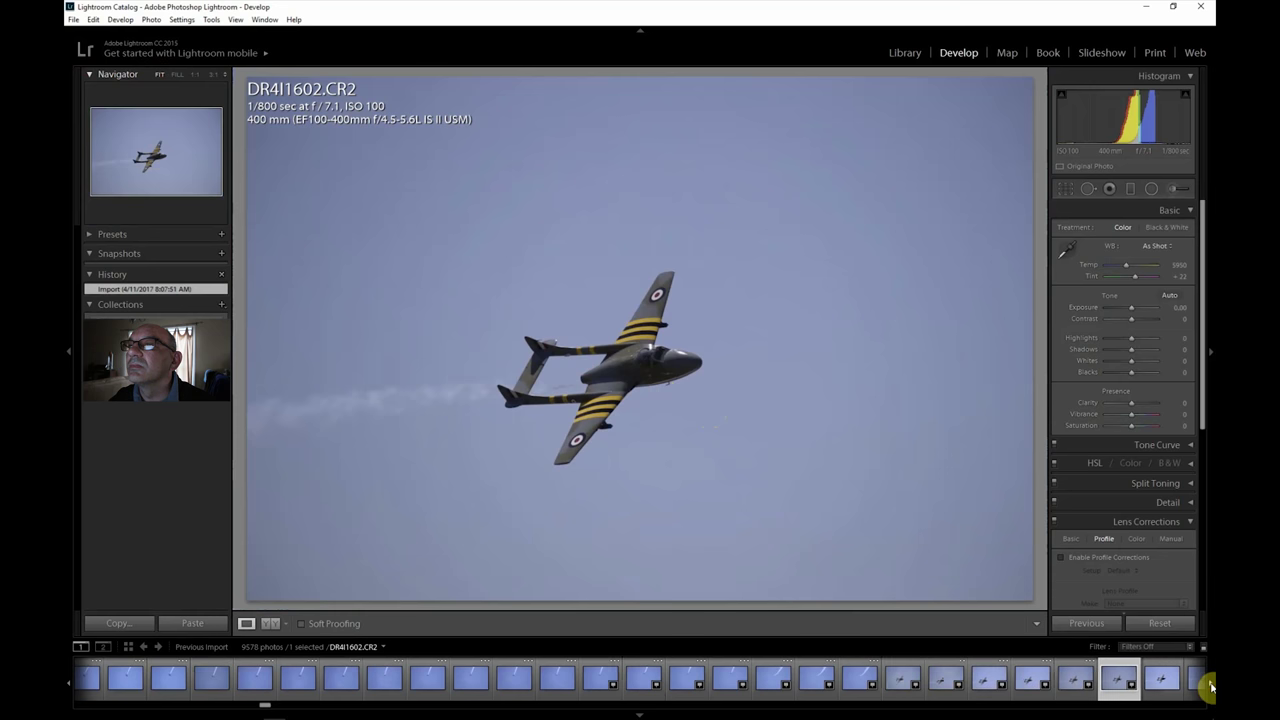
click(1210, 686)
click(1210, 686)
click(1210, 686)
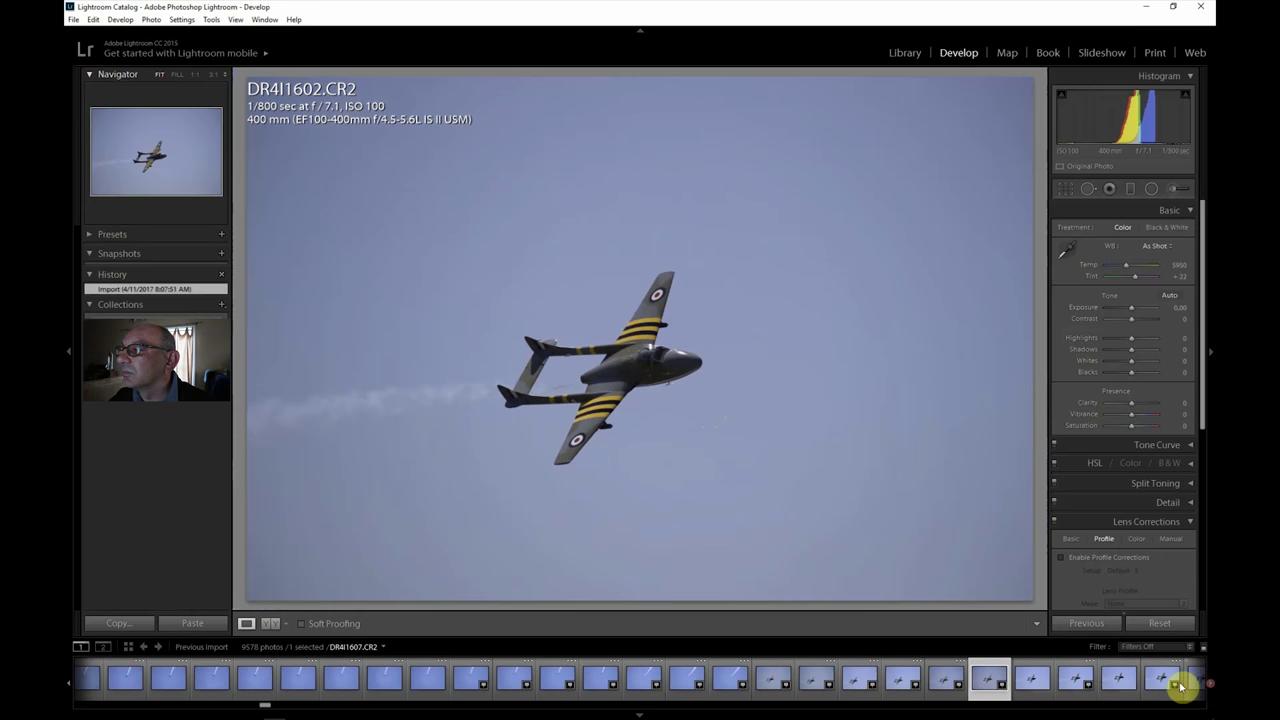
click(1075, 680)
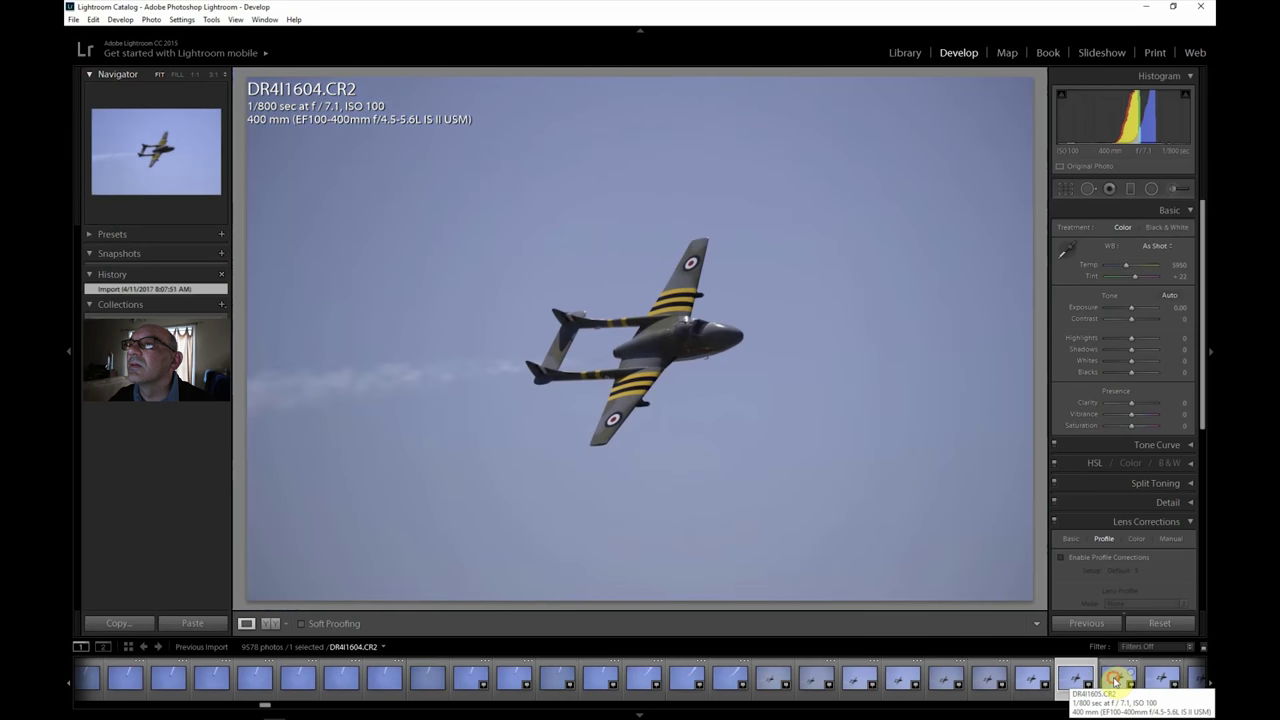
click(1116, 681)
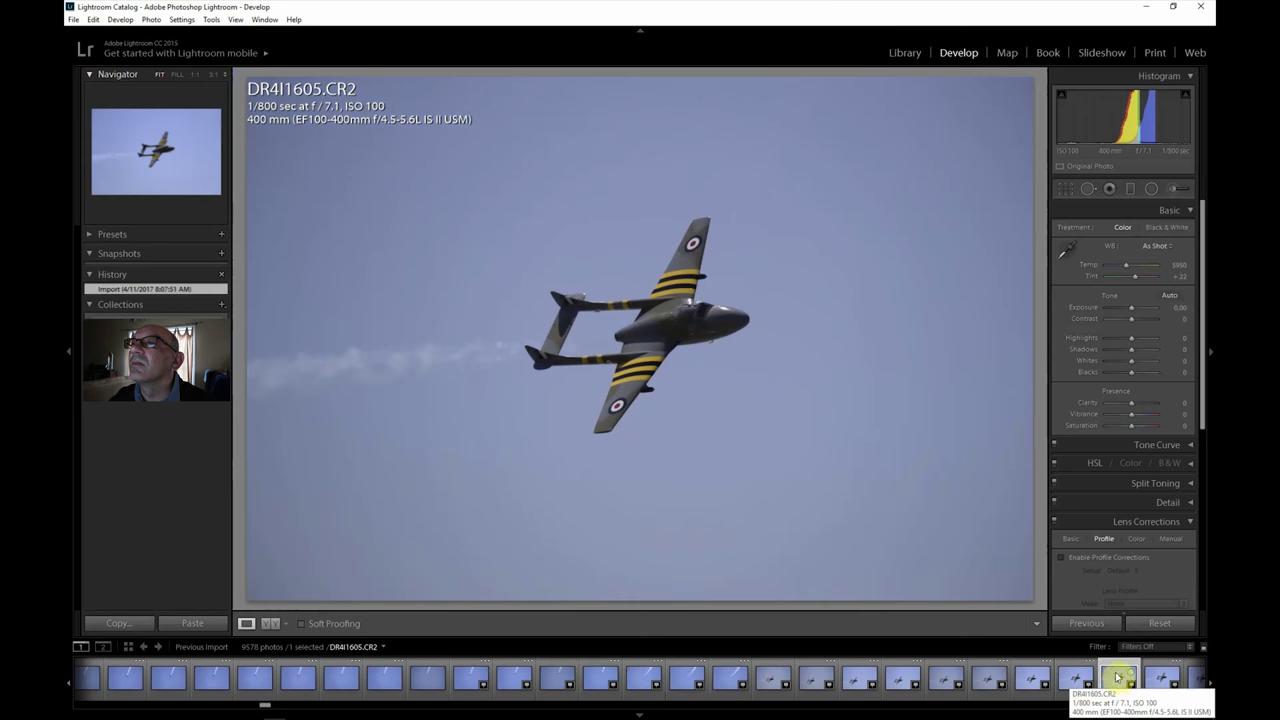
click(1203, 680)
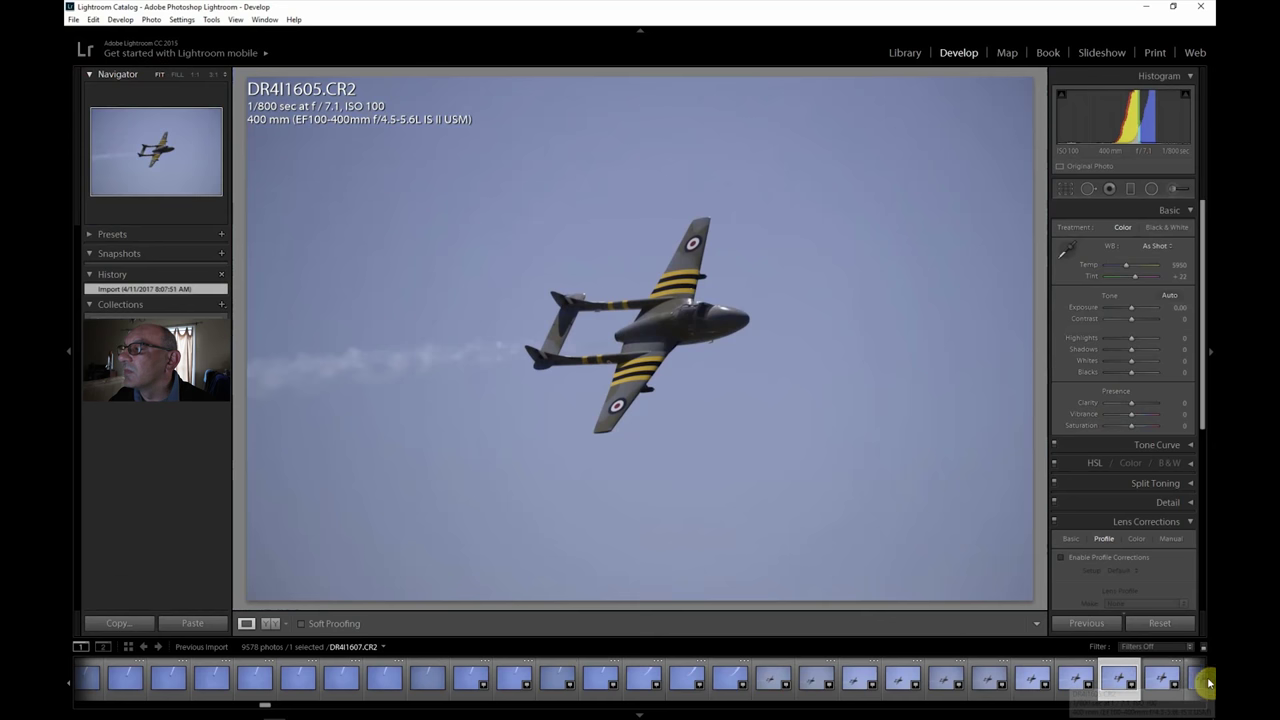
click(1208, 683)
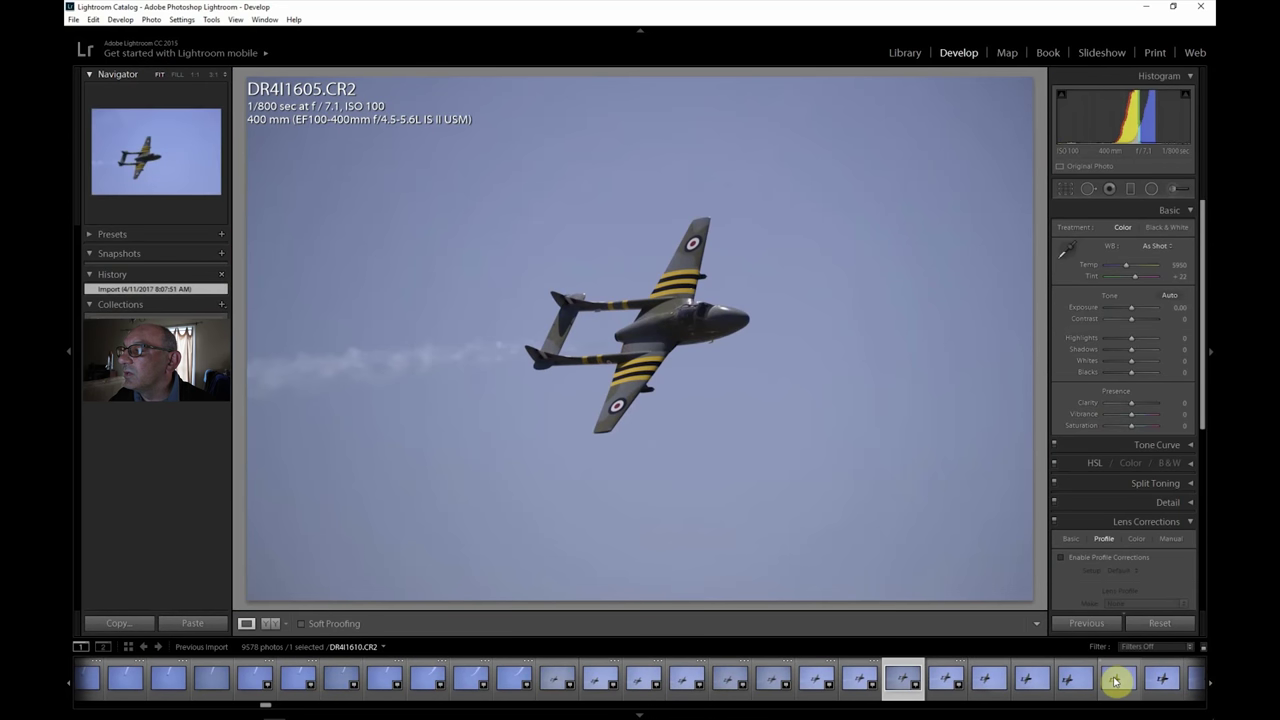
click(1116, 681)
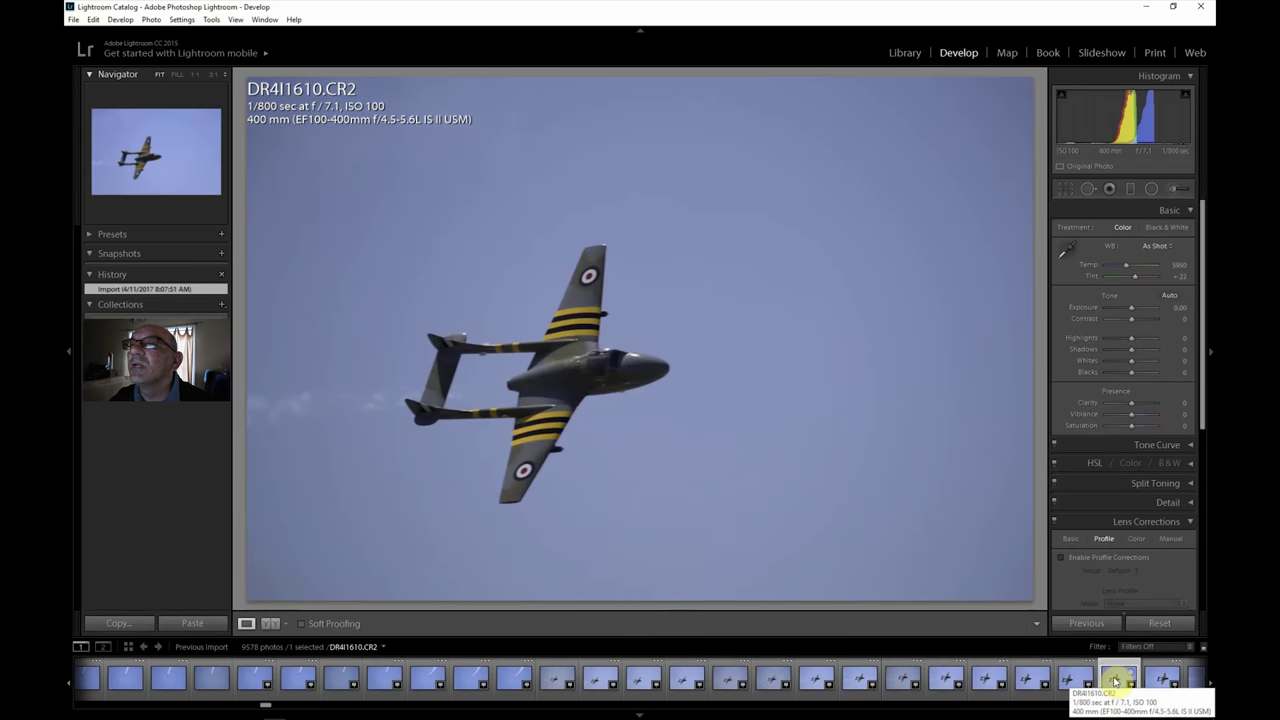
Step: Open DR4I1611 and check its cockpit sharpness at 1:1 before returning to Fit
click(1170, 680)
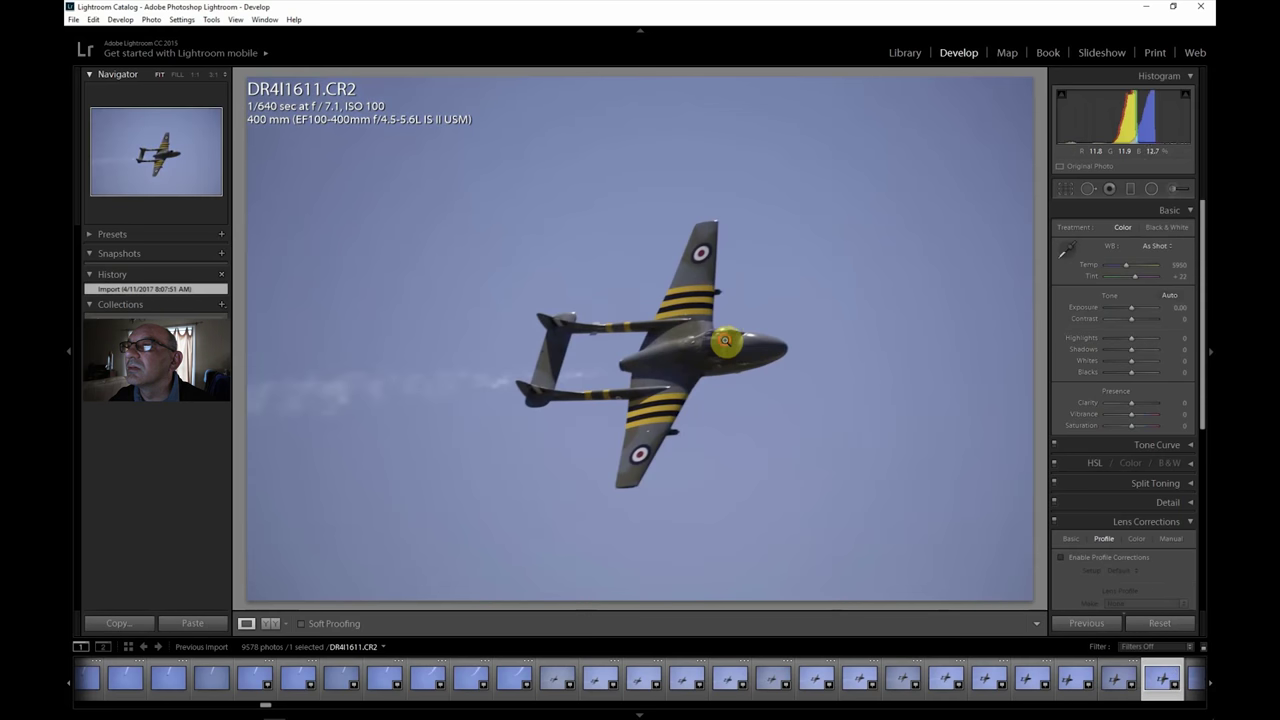
click(738, 360)
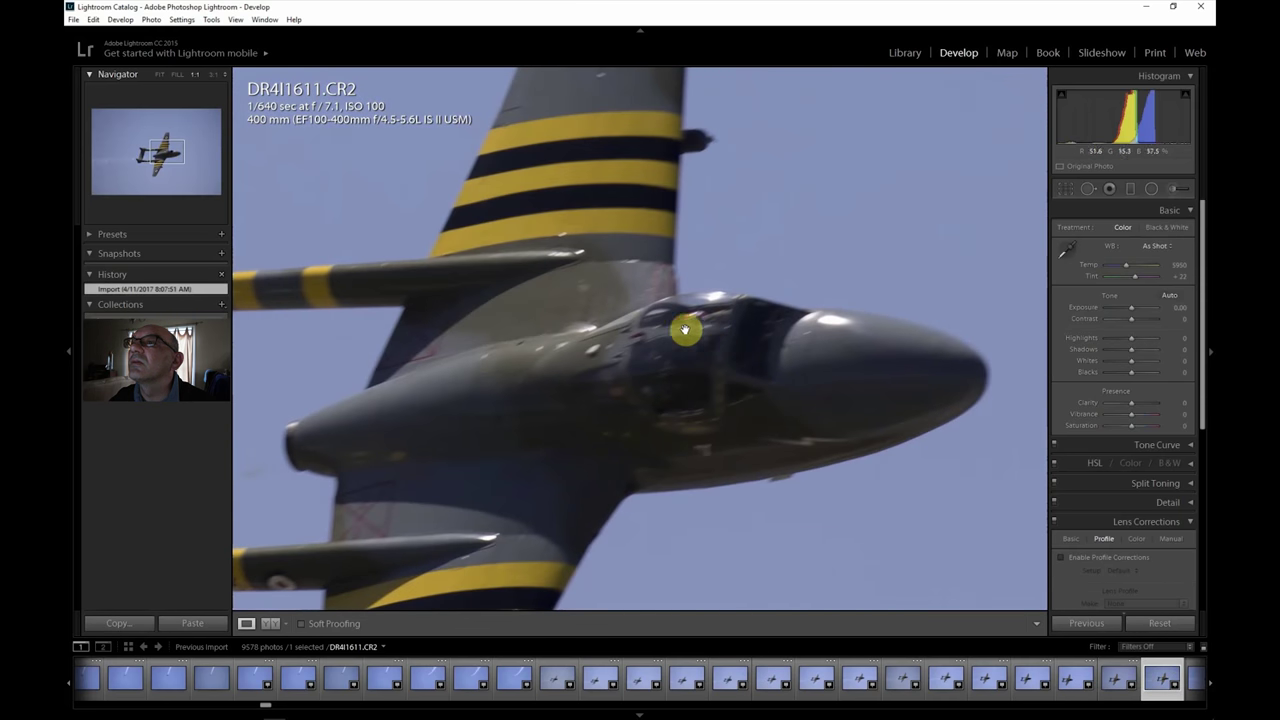
click(163, 75)
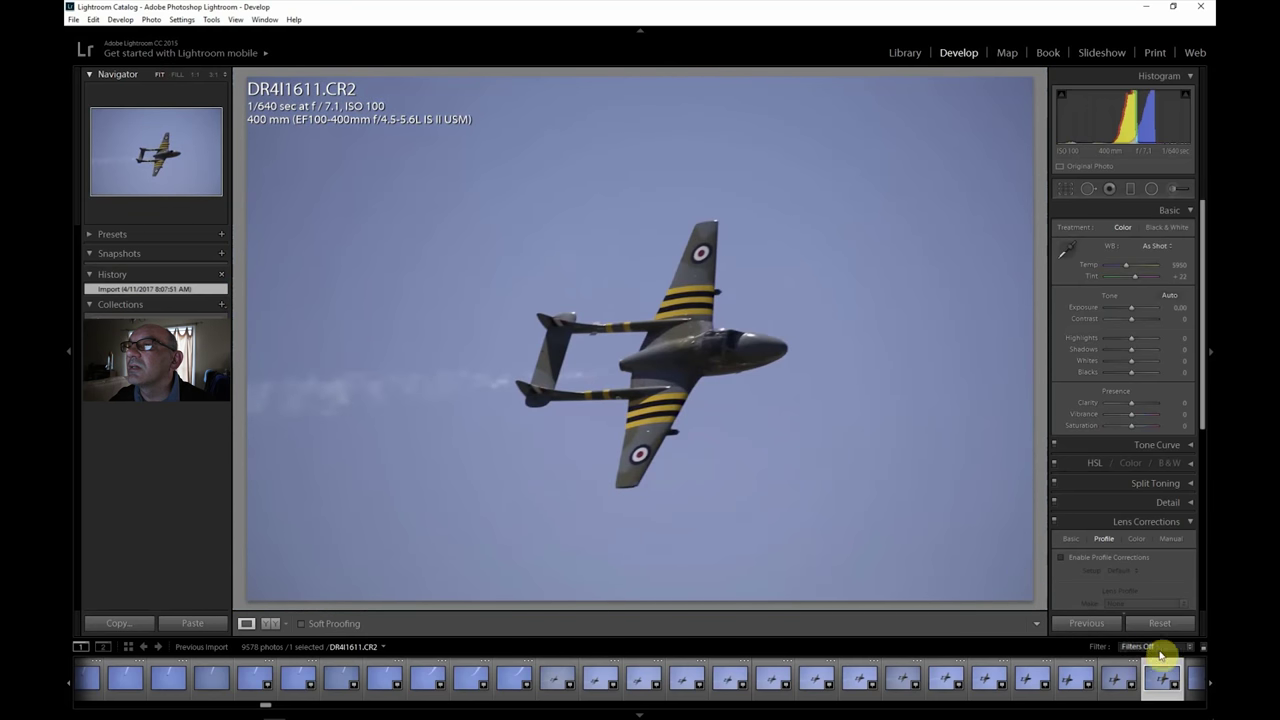
scroll(1211, 686, down, 3)
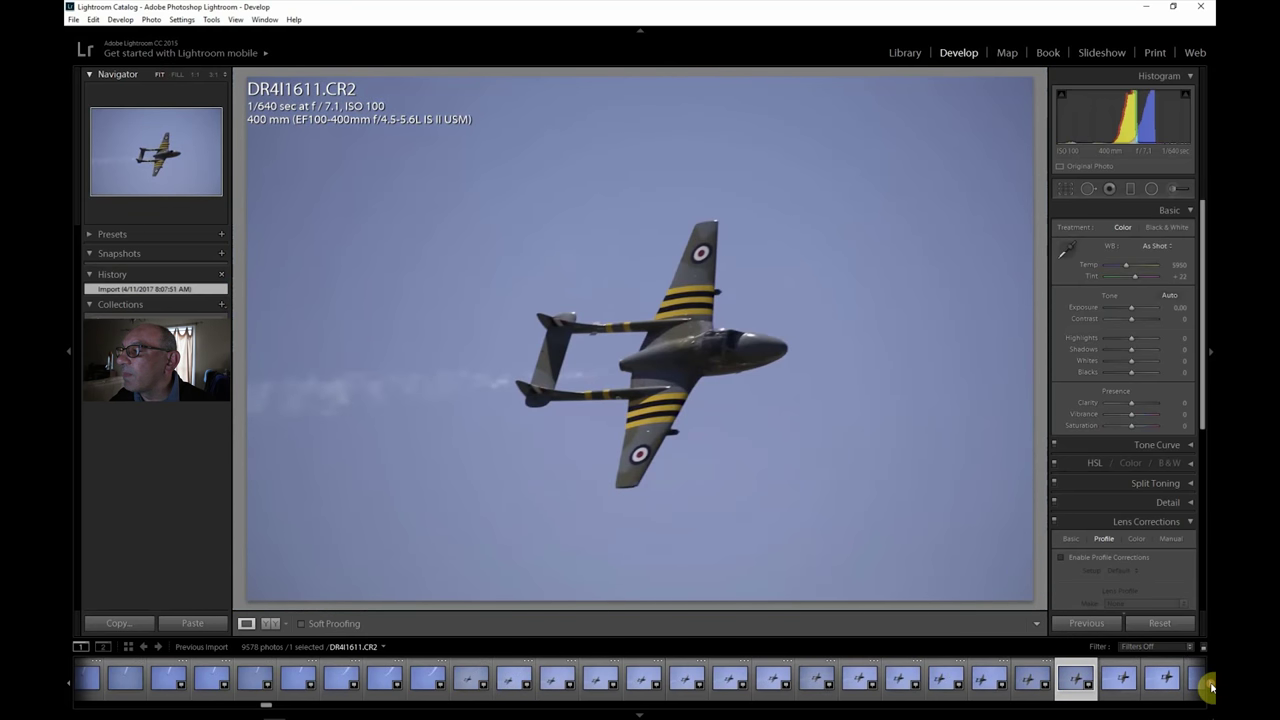
Step: Open DR4I1615, check the jet's nose at 1:1, then return to Fit
click(1158, 680)
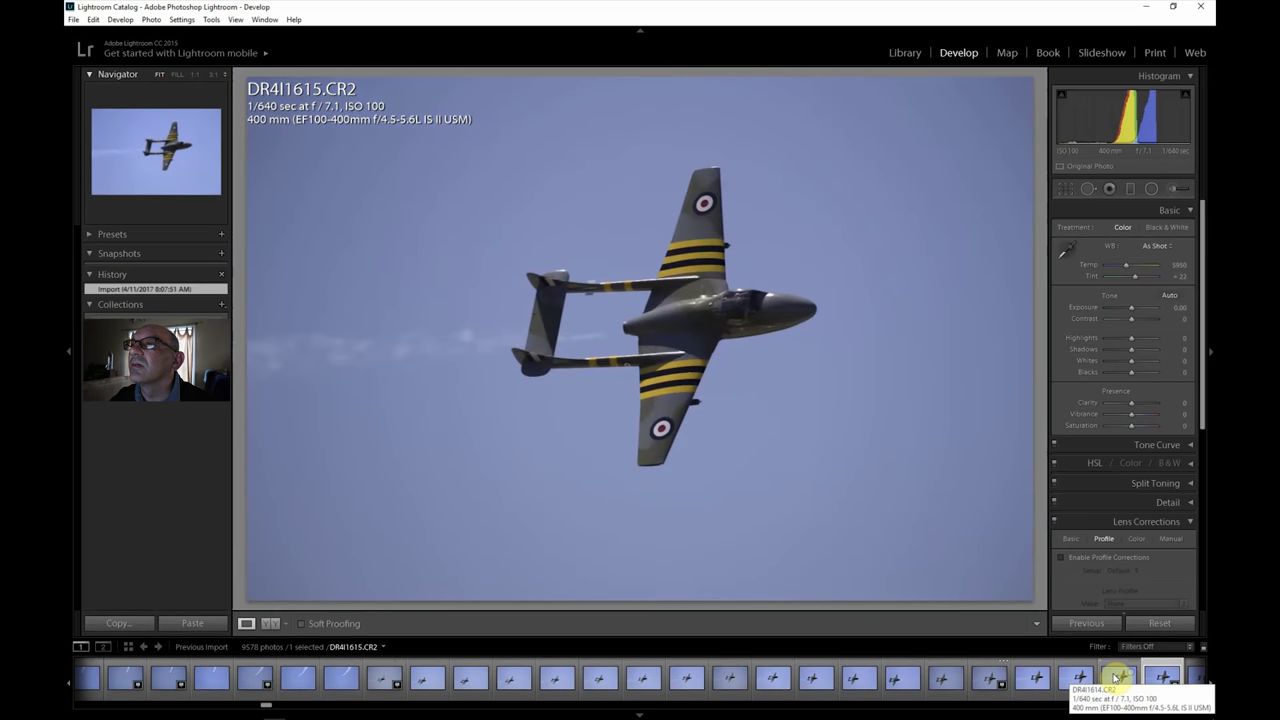
click(770, 378)
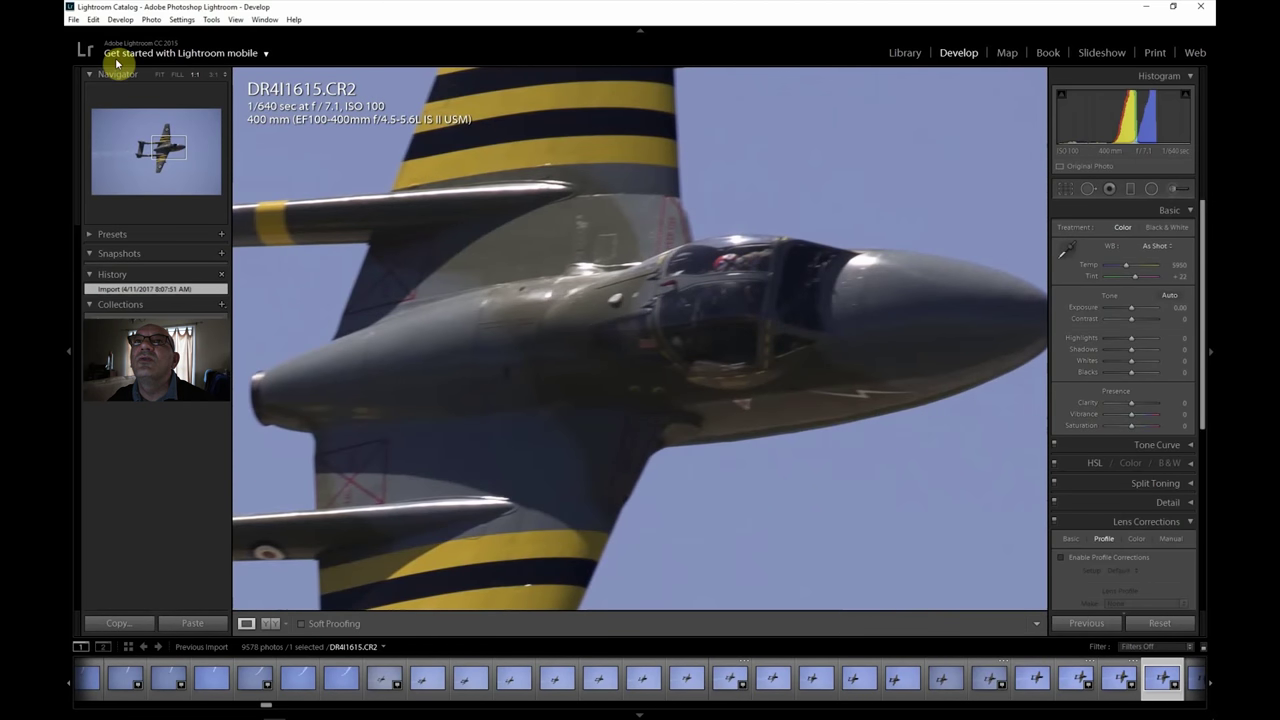
click(159, 75)
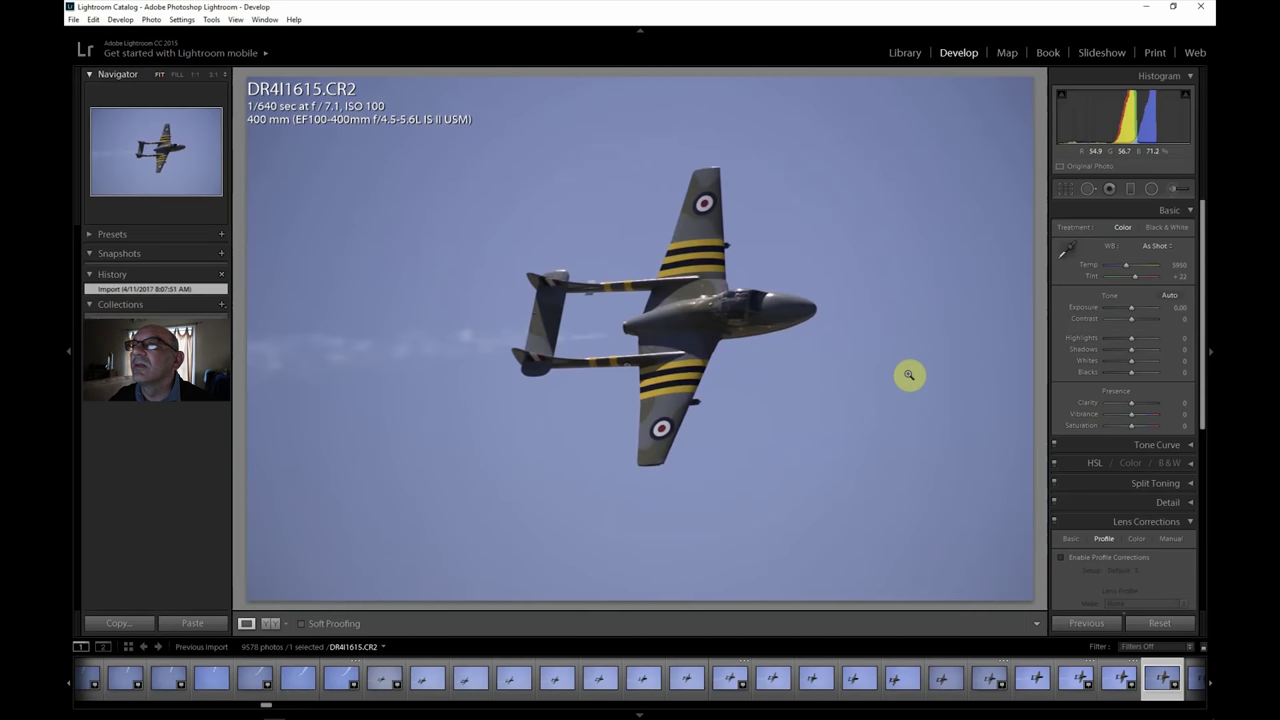
Step: Crop DR4I1615 in from the top-right and bottom, and enable lens profile corrections
click(1066, 188)
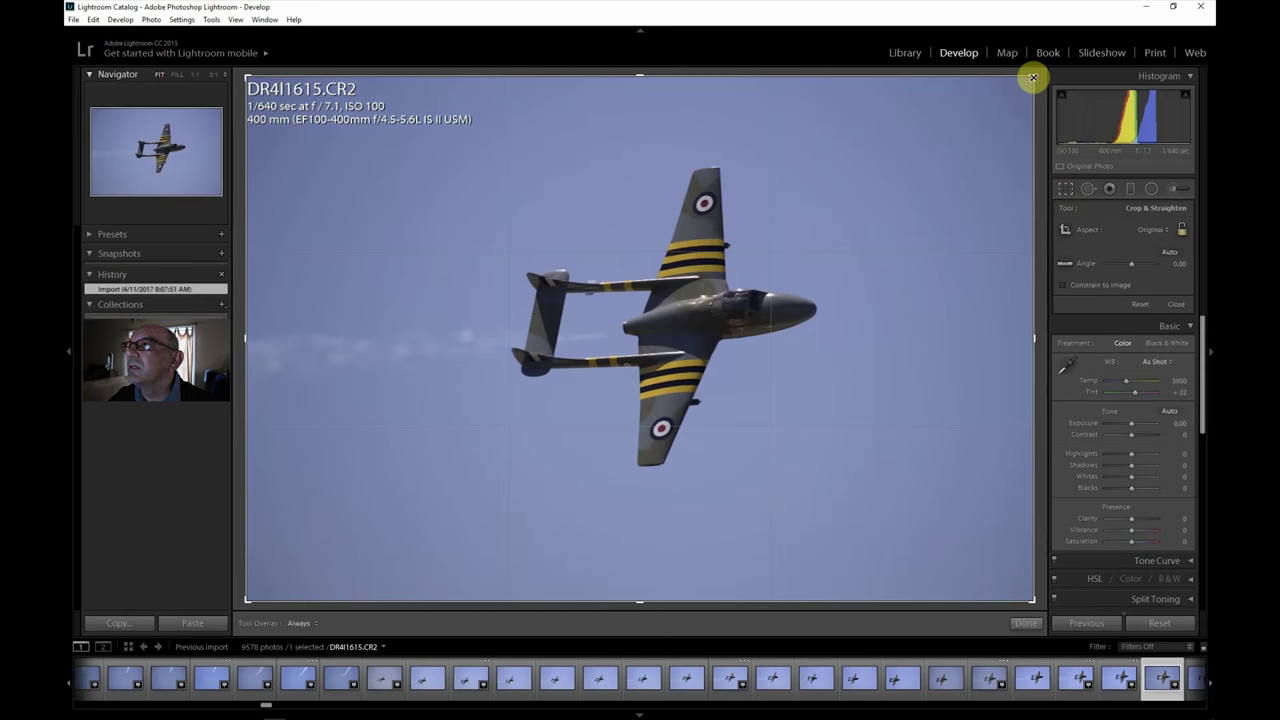
drag(1031, 75, 960, 93)
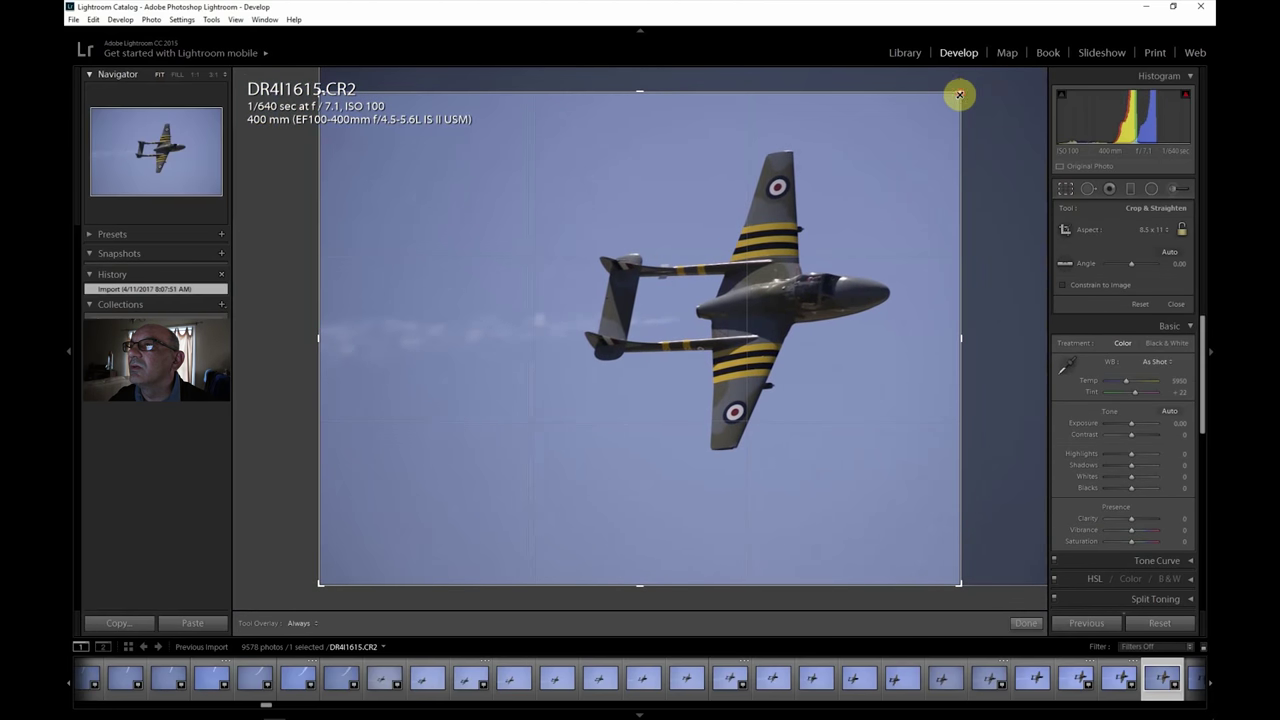
drag(639, 582, 648, 543)
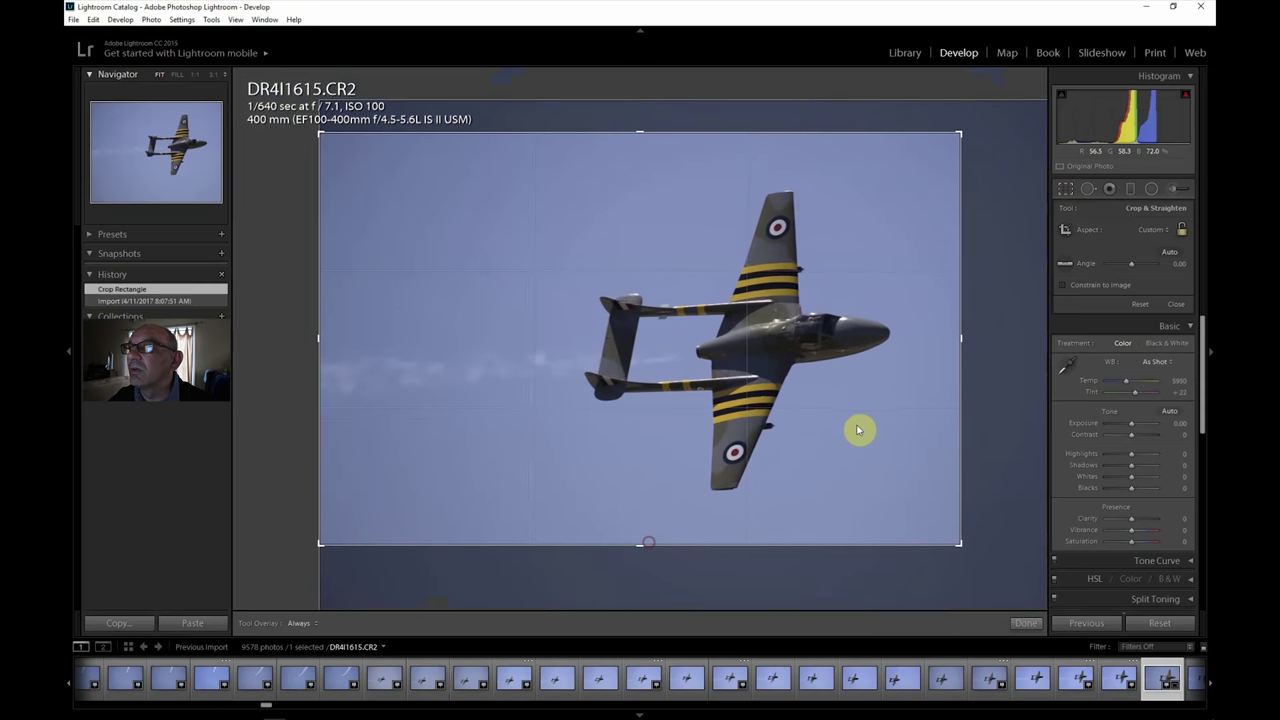
key(r)
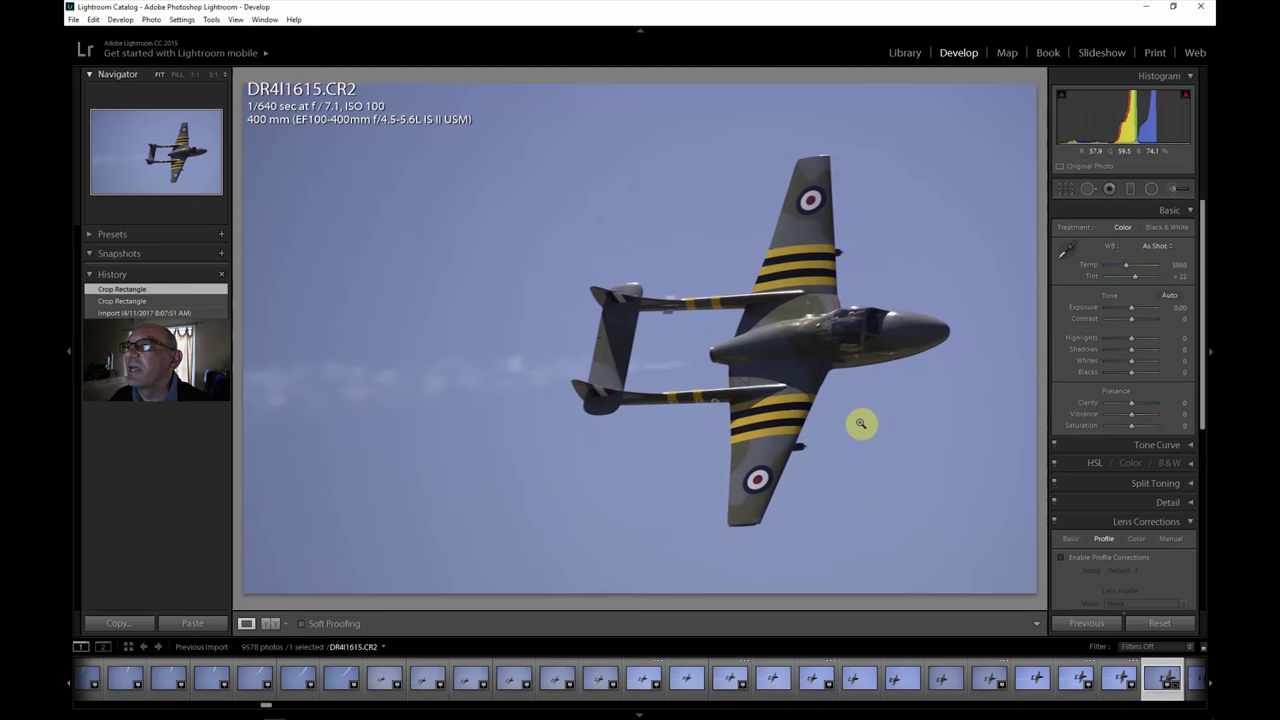
click(1084, 556)
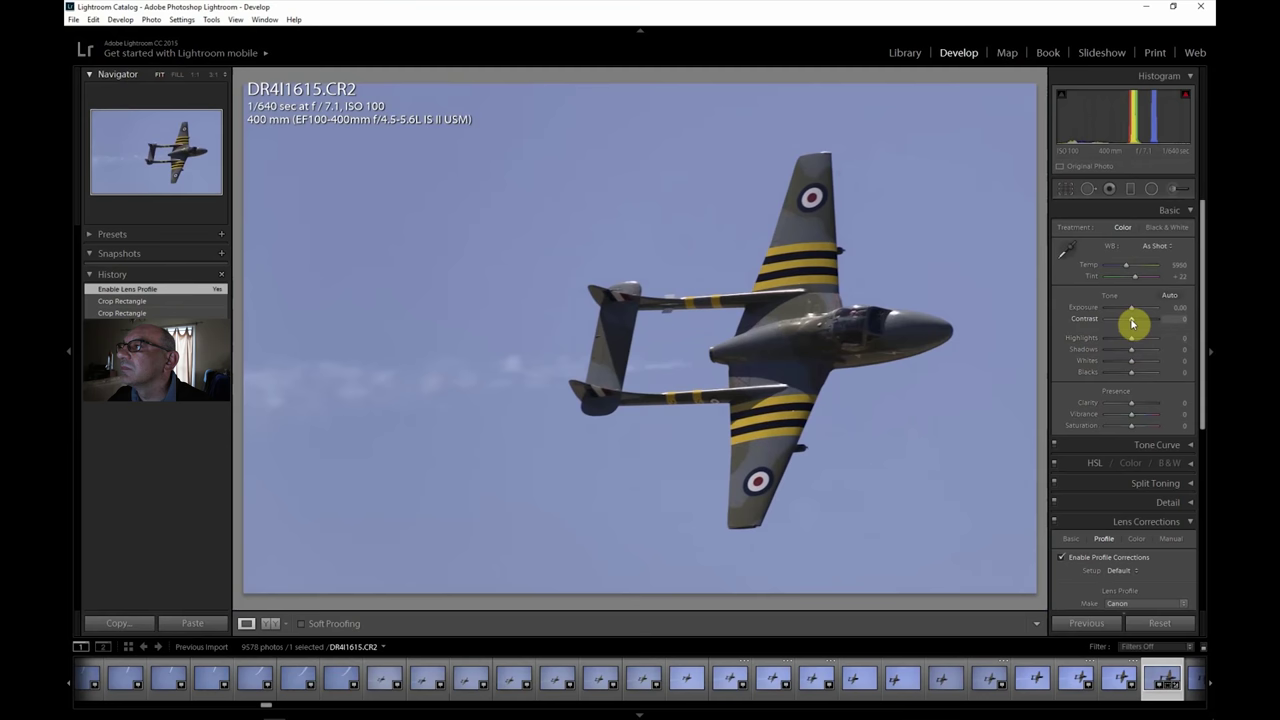
Step: Raise Contrast and Clarity to +33, Shadows to +60, and boost Exposure and Vibrance
drag(1134, 322, 1141, 322)
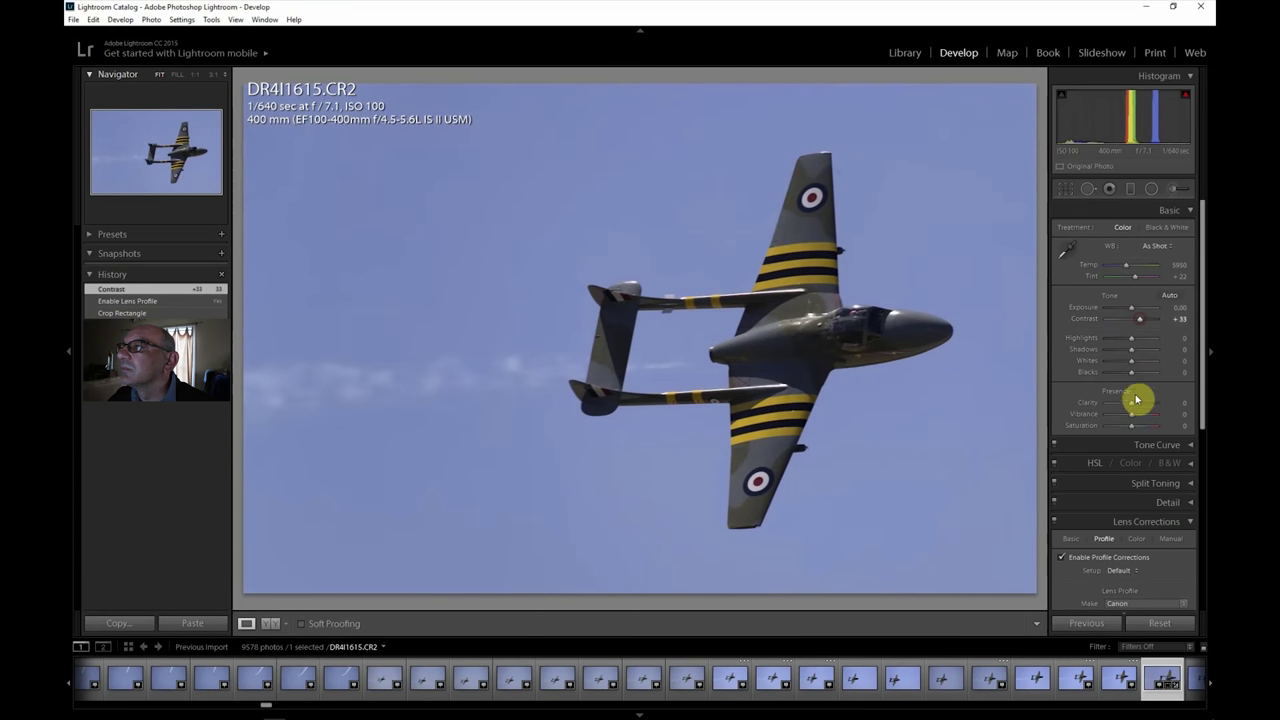
drag(1139, 405, 1140, 403)
drag(1147, 356, 1146, 357)
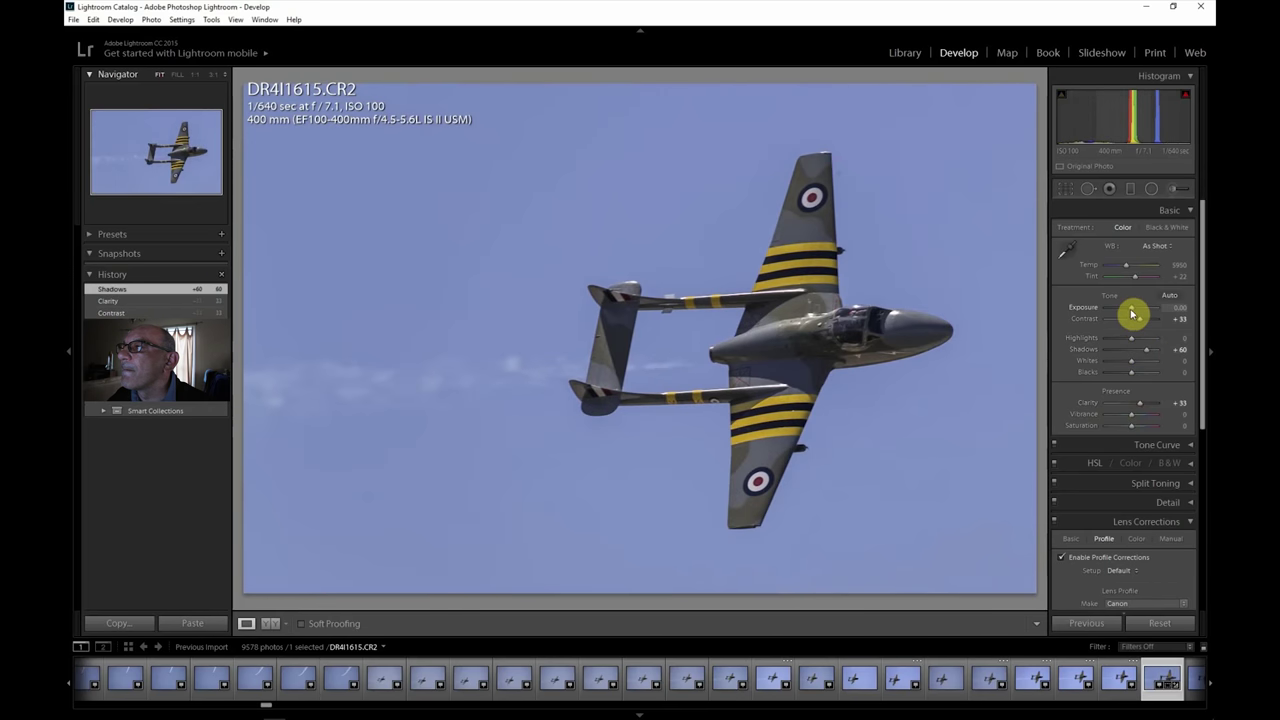
drag(1134, 313, 1122, 361)
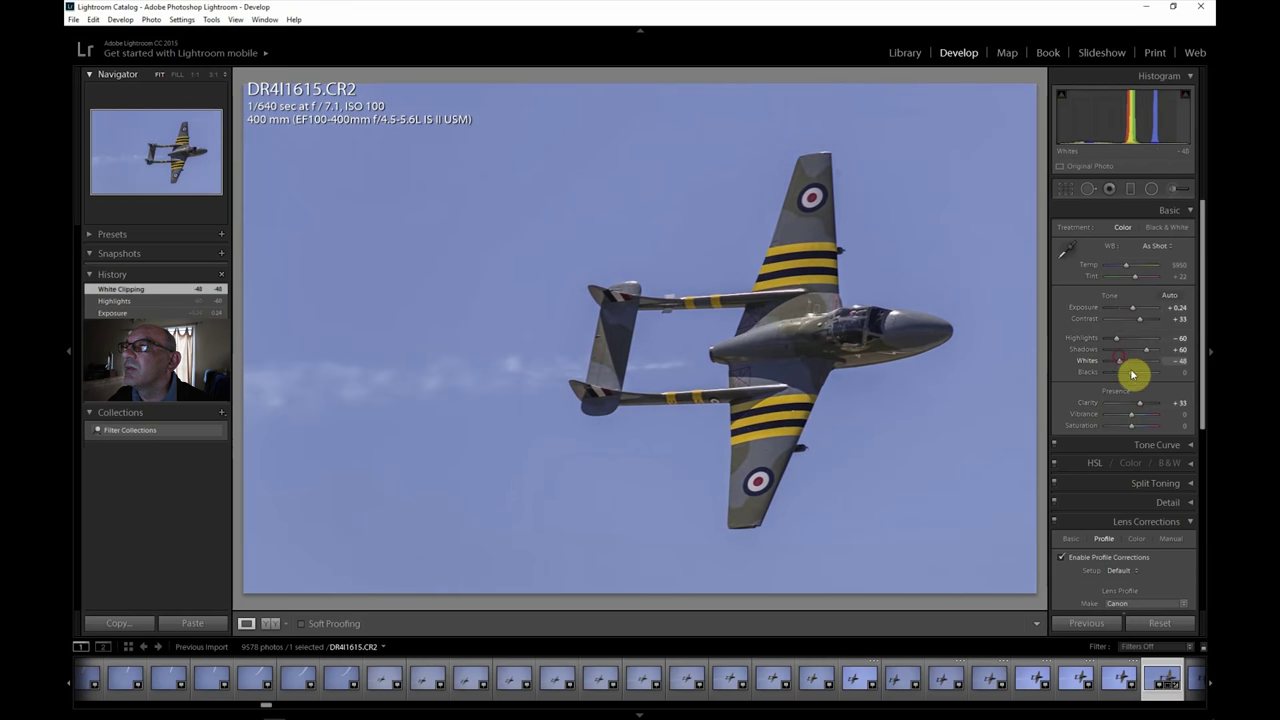
drag(1135, 419, 1135, 421)
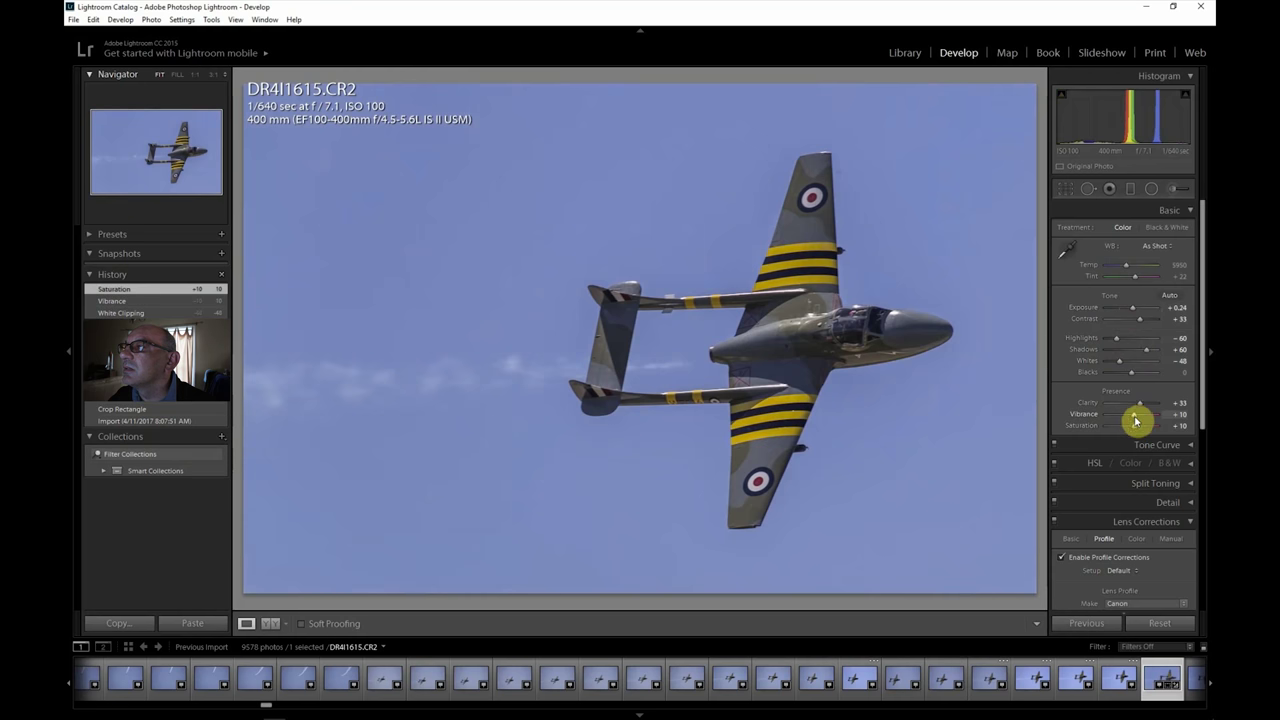
Step: Set Dehaze to +14 in the Effects panel
drag(1137, 420, 1193, 614)
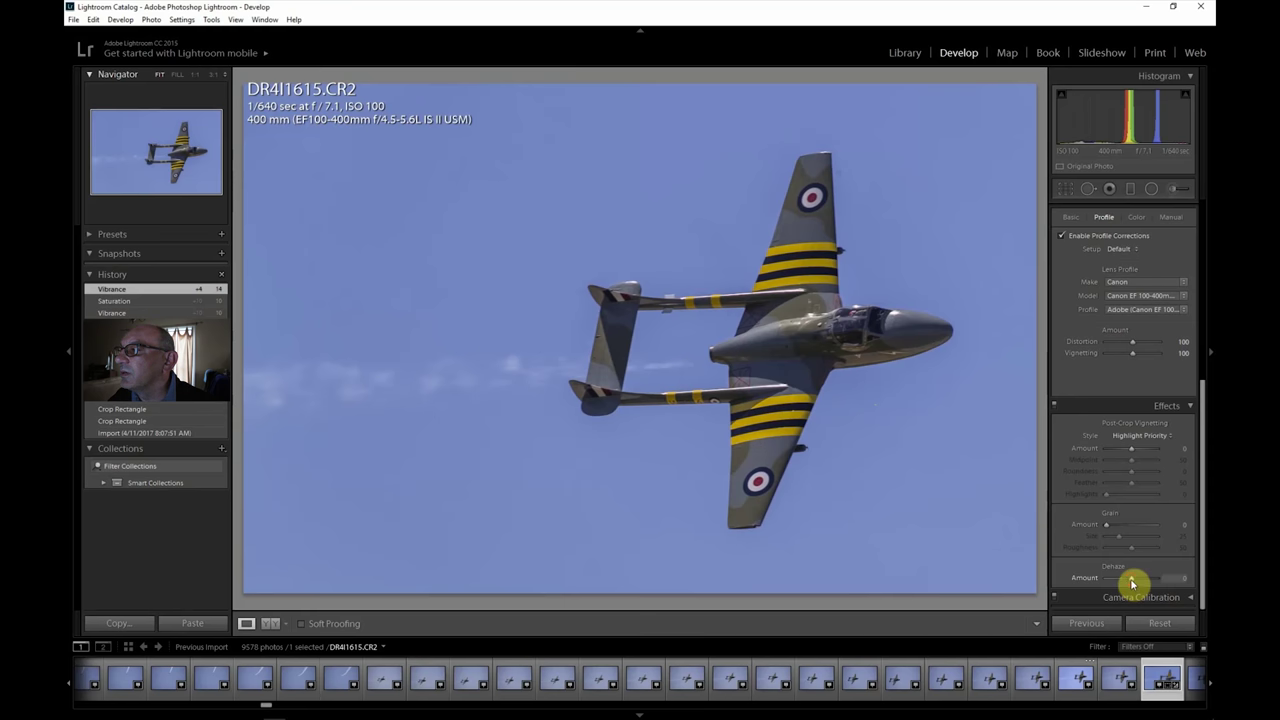
drag(1136, 582, 1137, 580)
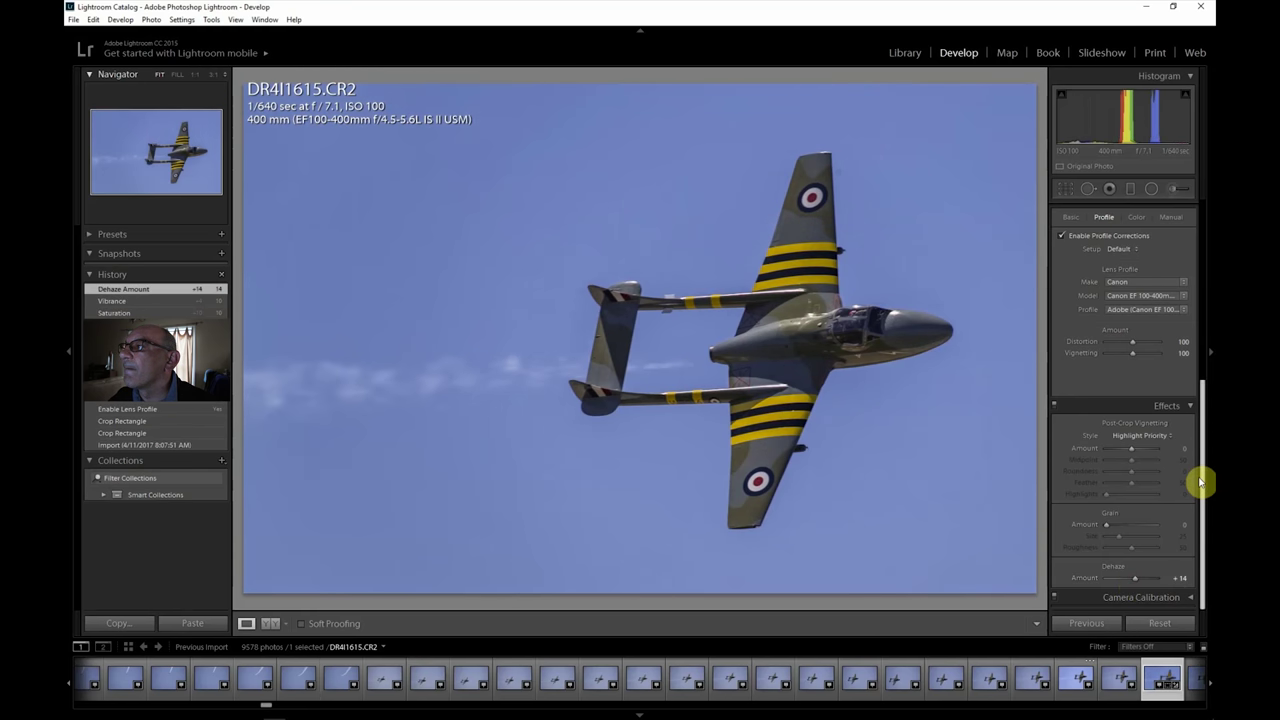
drag(1203, 484, 1206, 289)
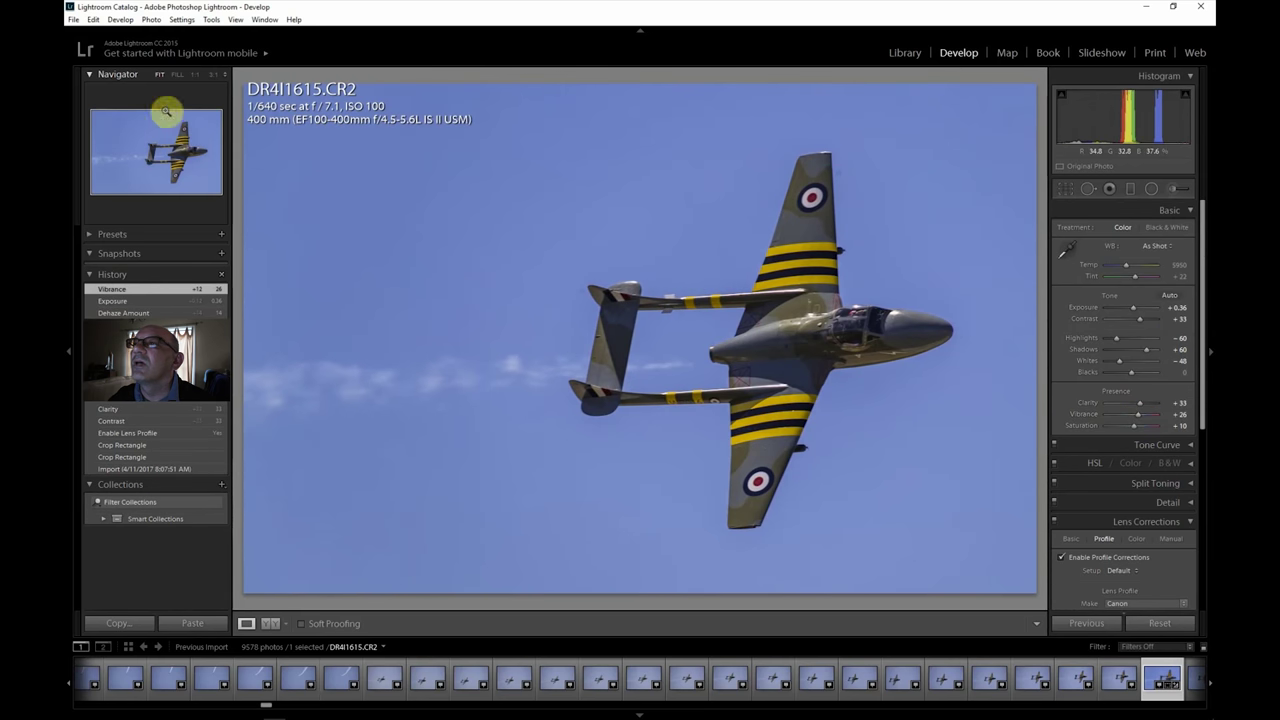
Step: Export DR4I1615 as a single file via File > Export, then select DR4I1618
click(76, 18)
click(123, 164)
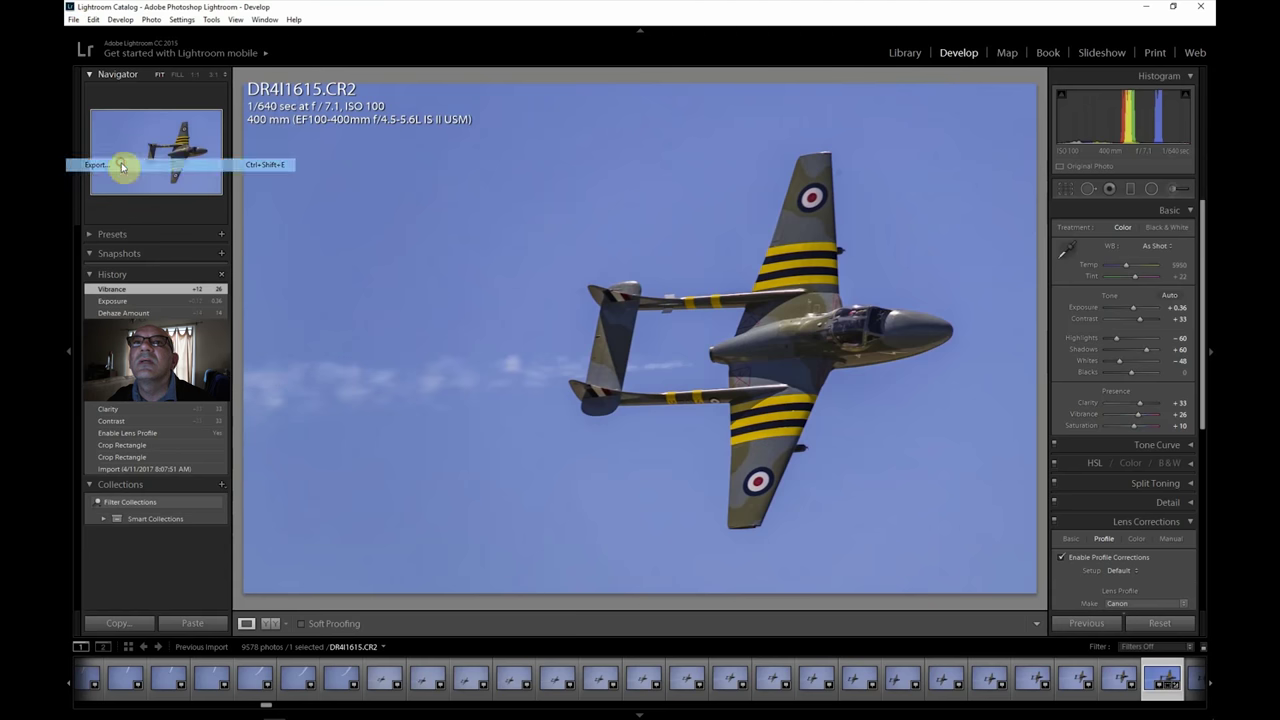
click(831, 684)
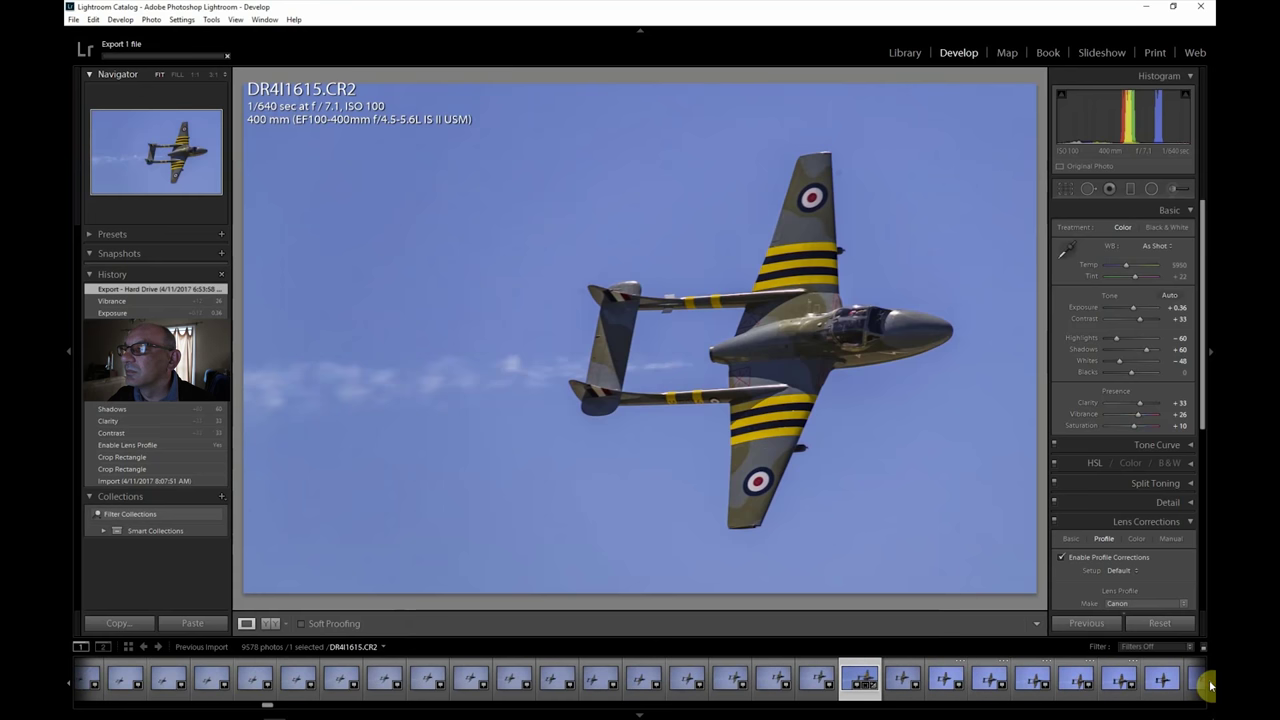
click(992, 682)
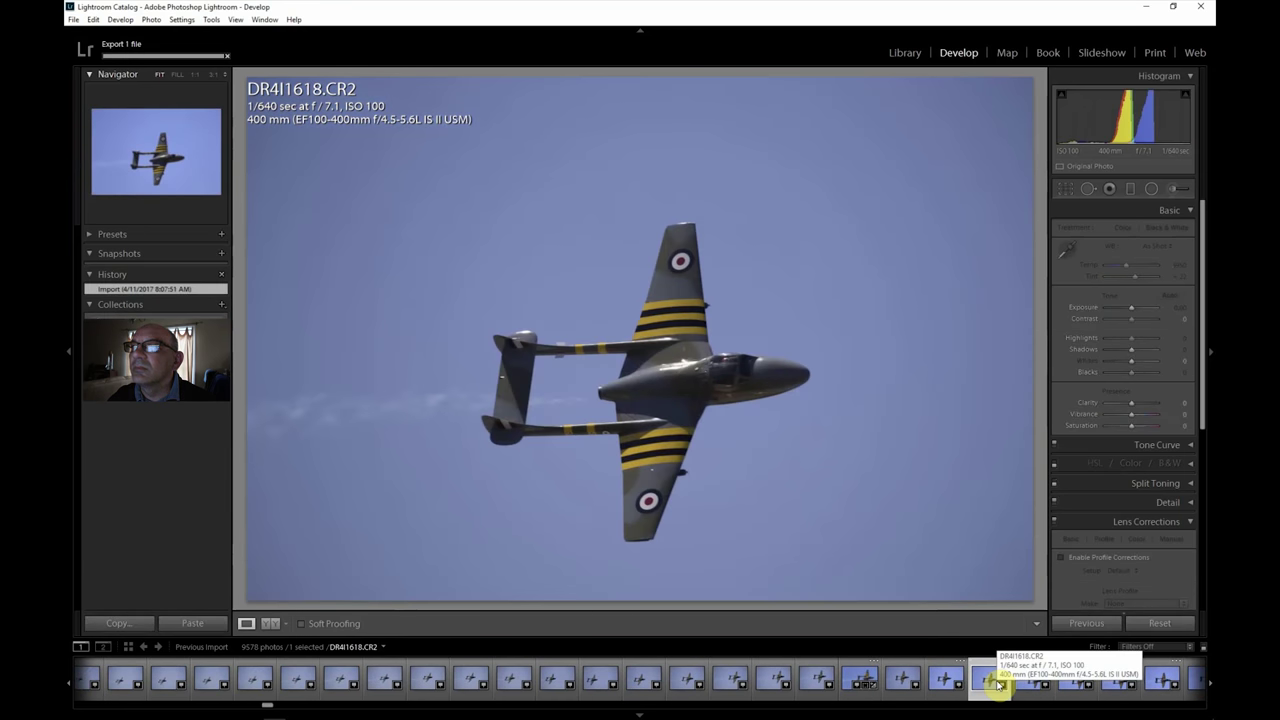
Step: Open DR4I1622, inspect the cockpit at 1:1, then return to Fit
click(1160, 682)
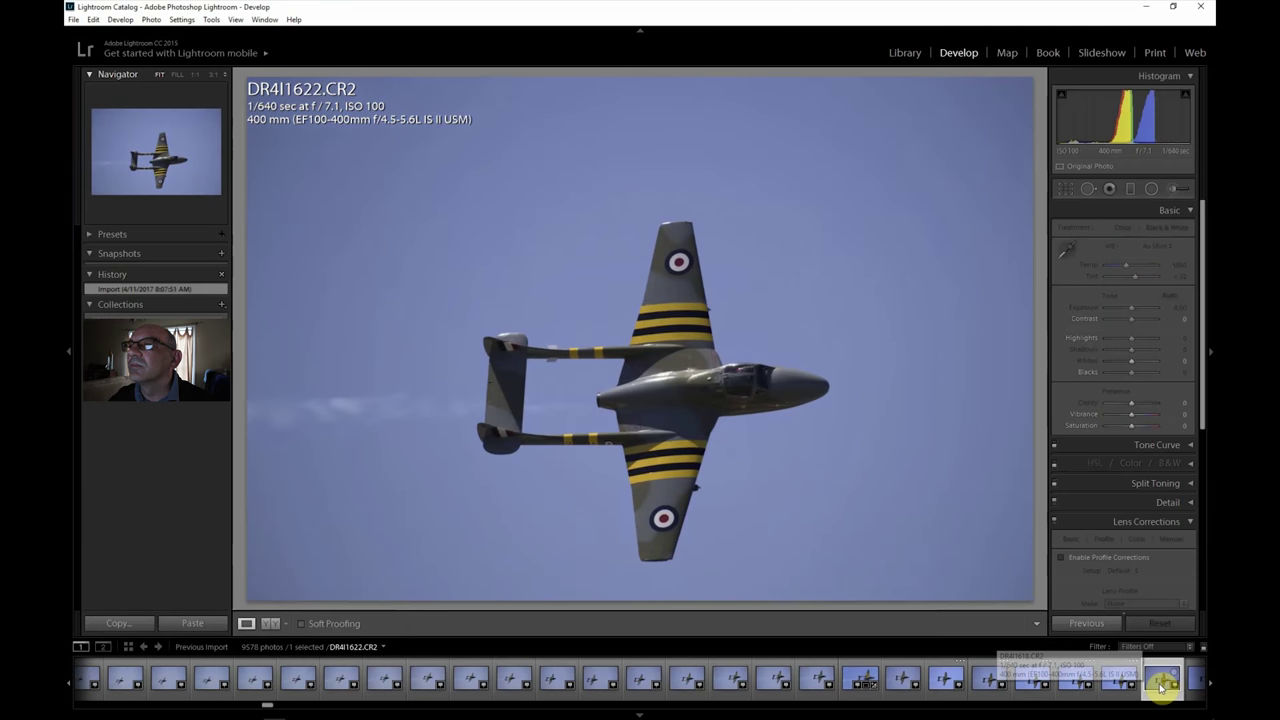
click(720, 414)
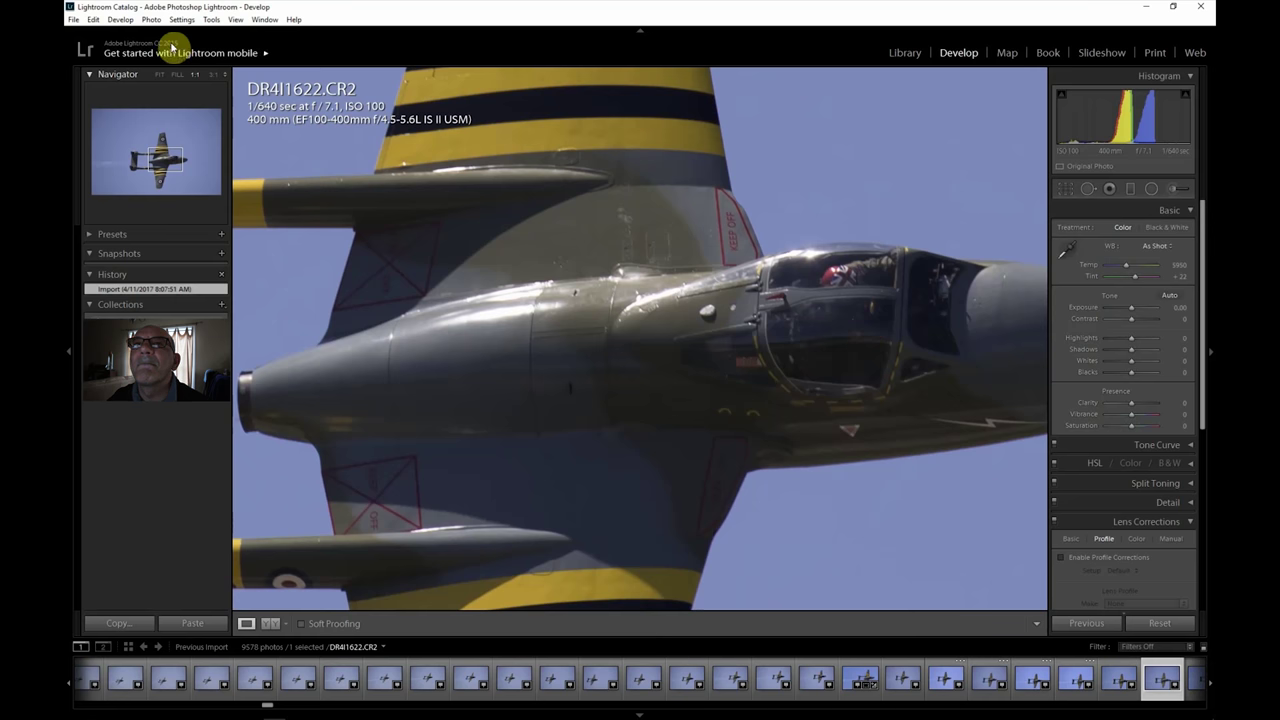
click(161, 75)
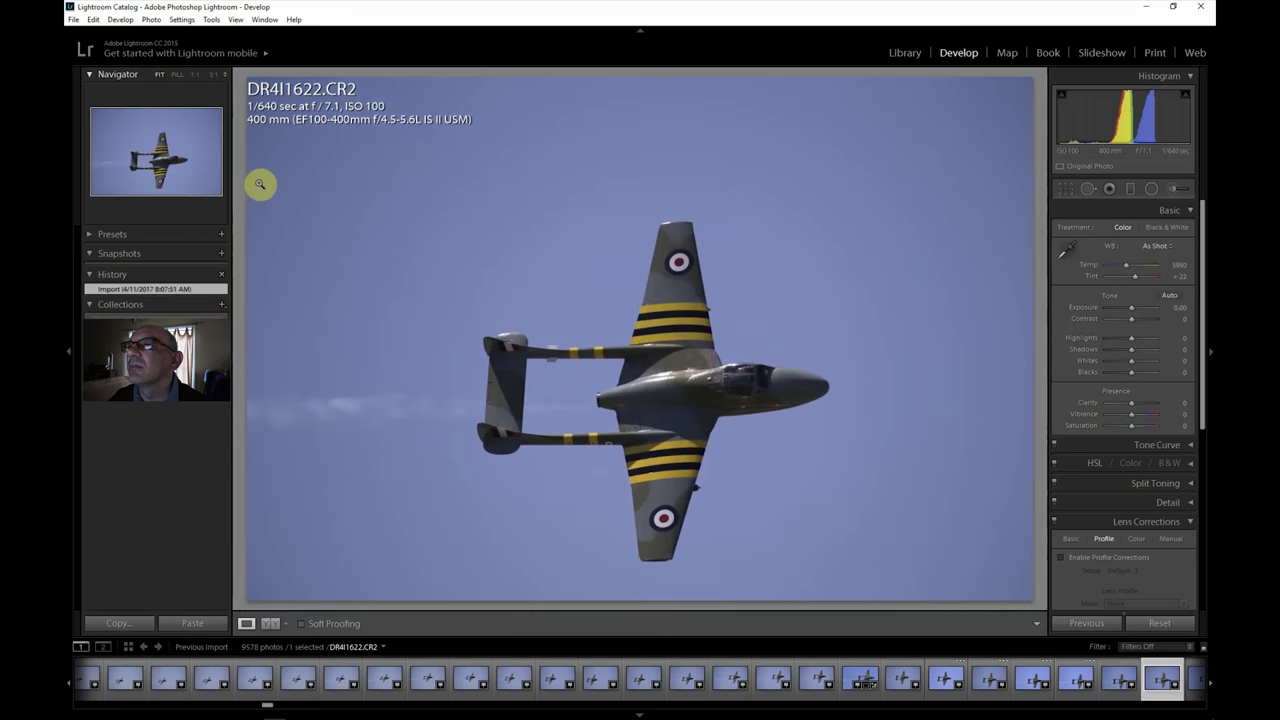
Step: Crop DR4I1622 inward from the top-right corner around the jet
click(1066, 190)
drag(1033, 75, 934, 146)
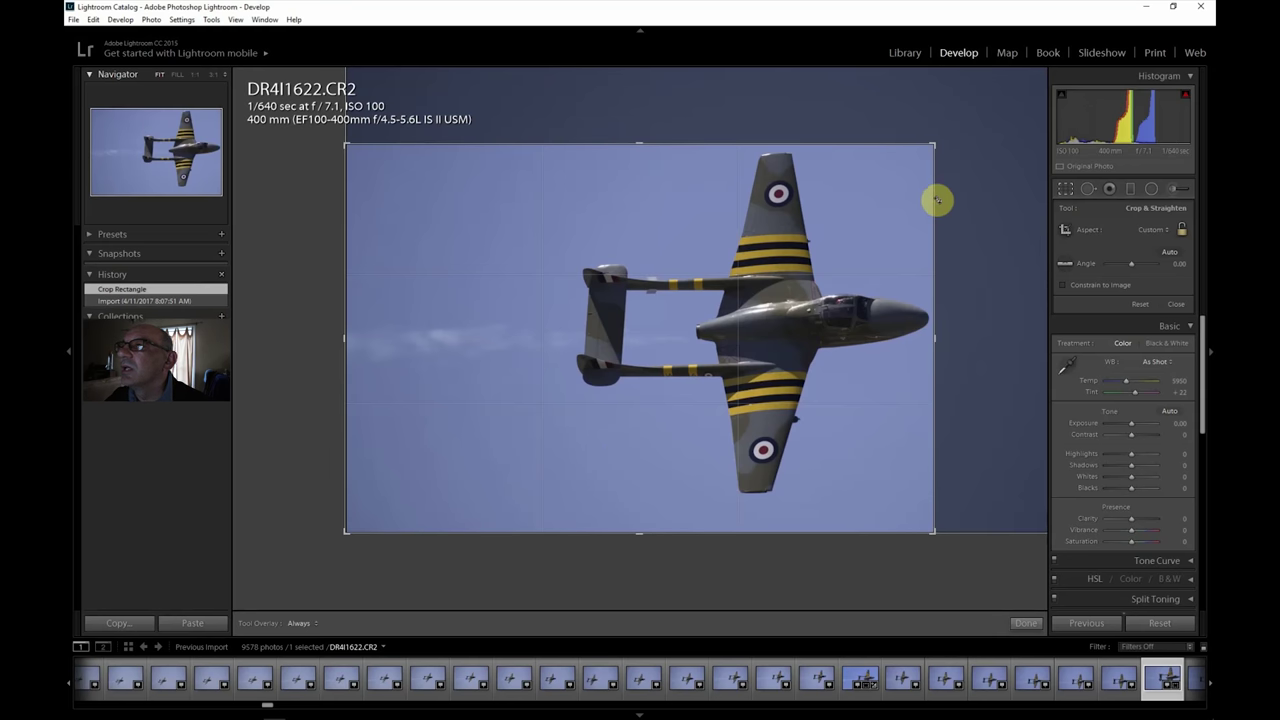
drag(935, 144, 950, 134)
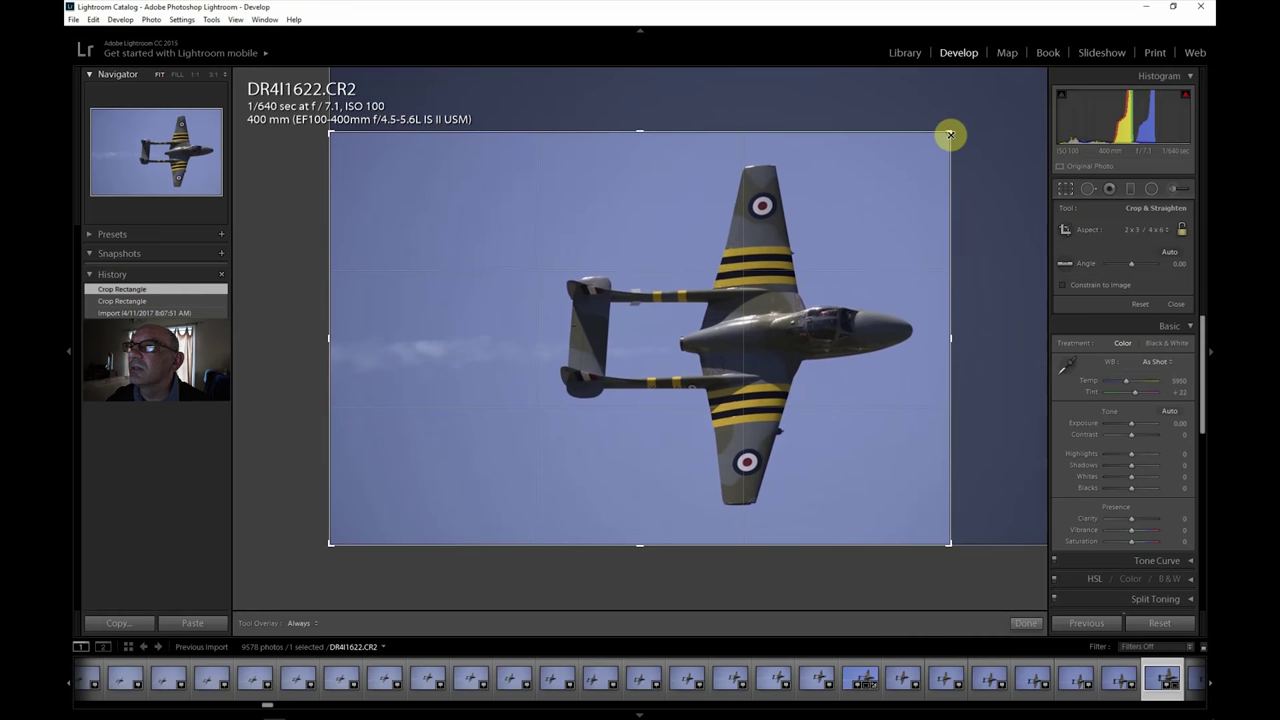
key(r)
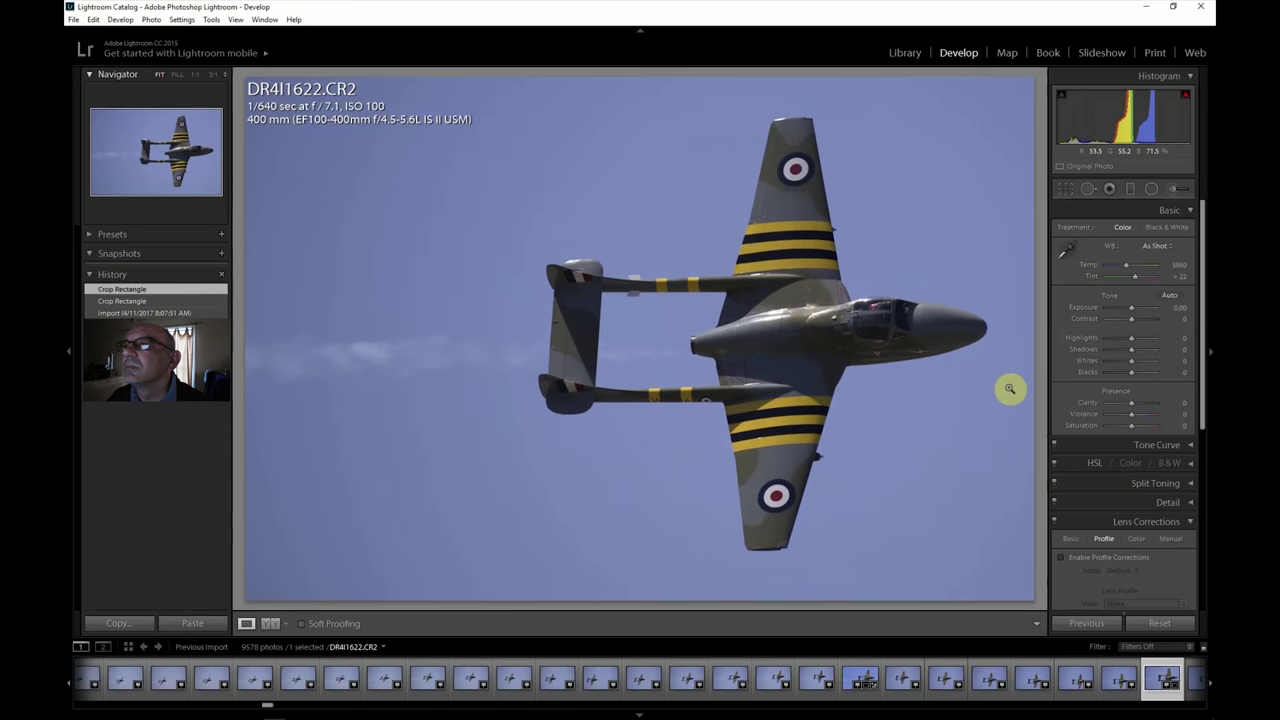
Step: Reopen the crop and trim the empty sky on the left side
click(1066, 189)
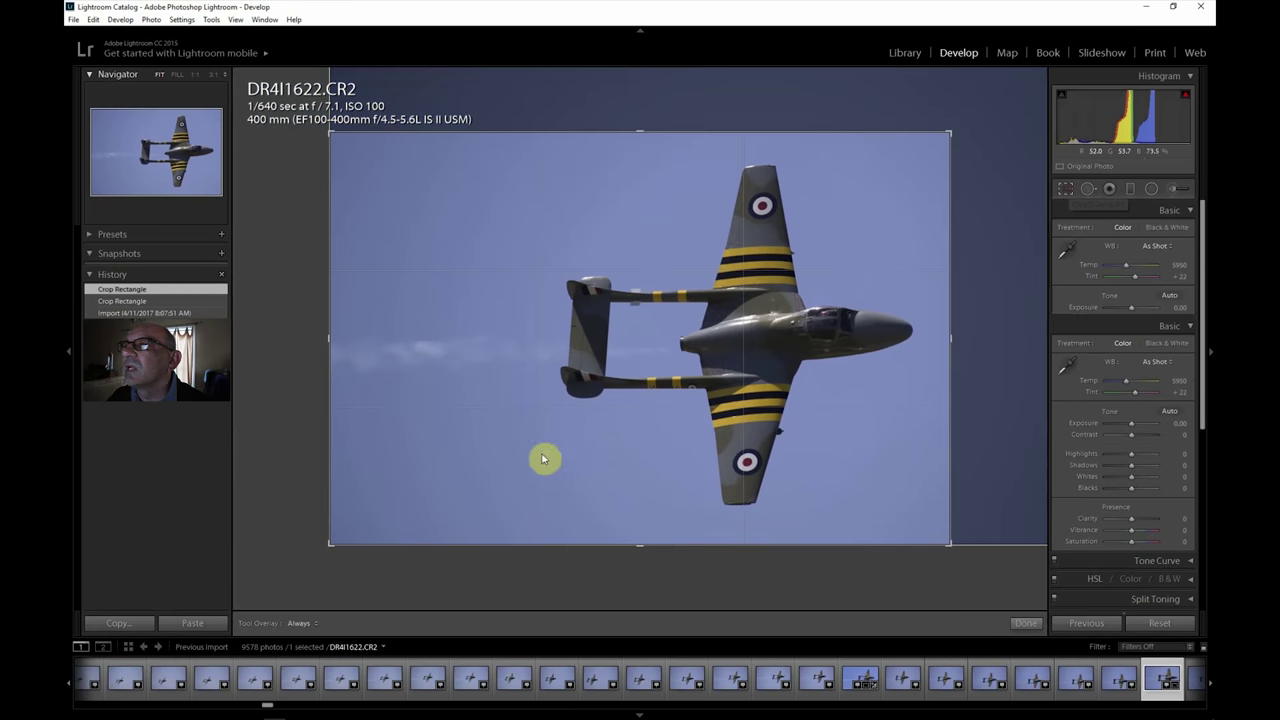
drag(330, 339, 395, 352)
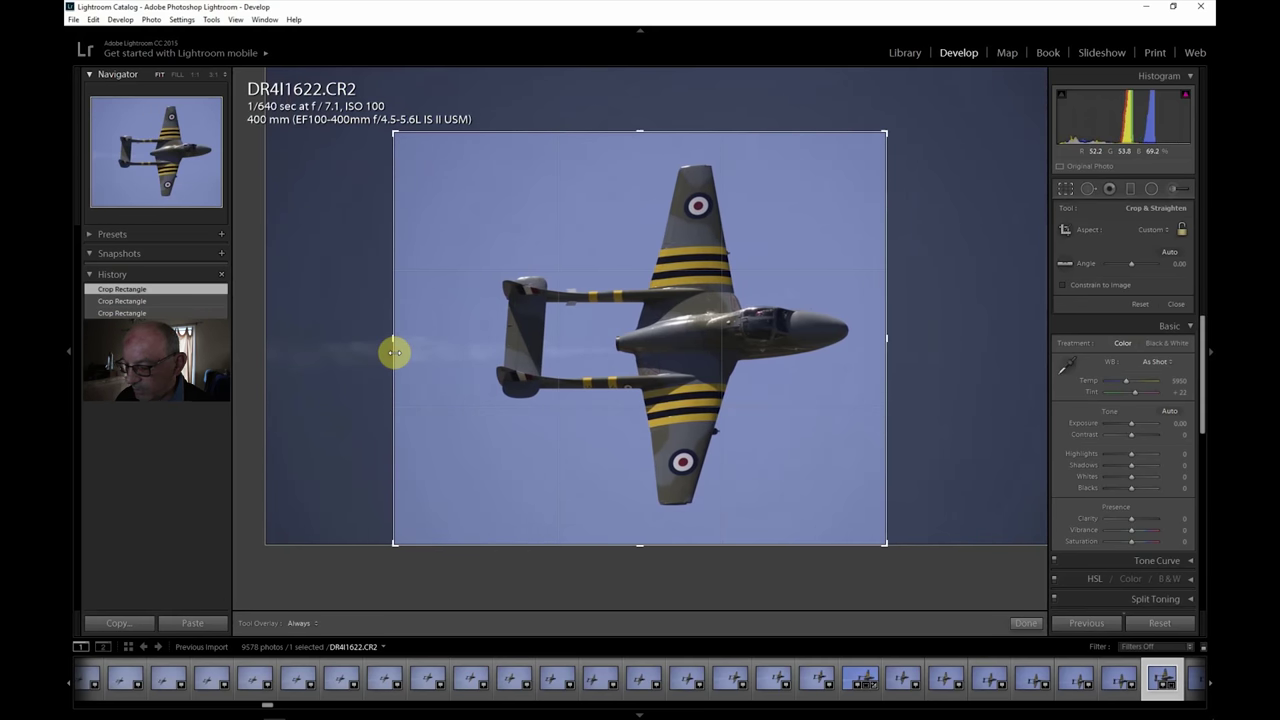
key(Return)
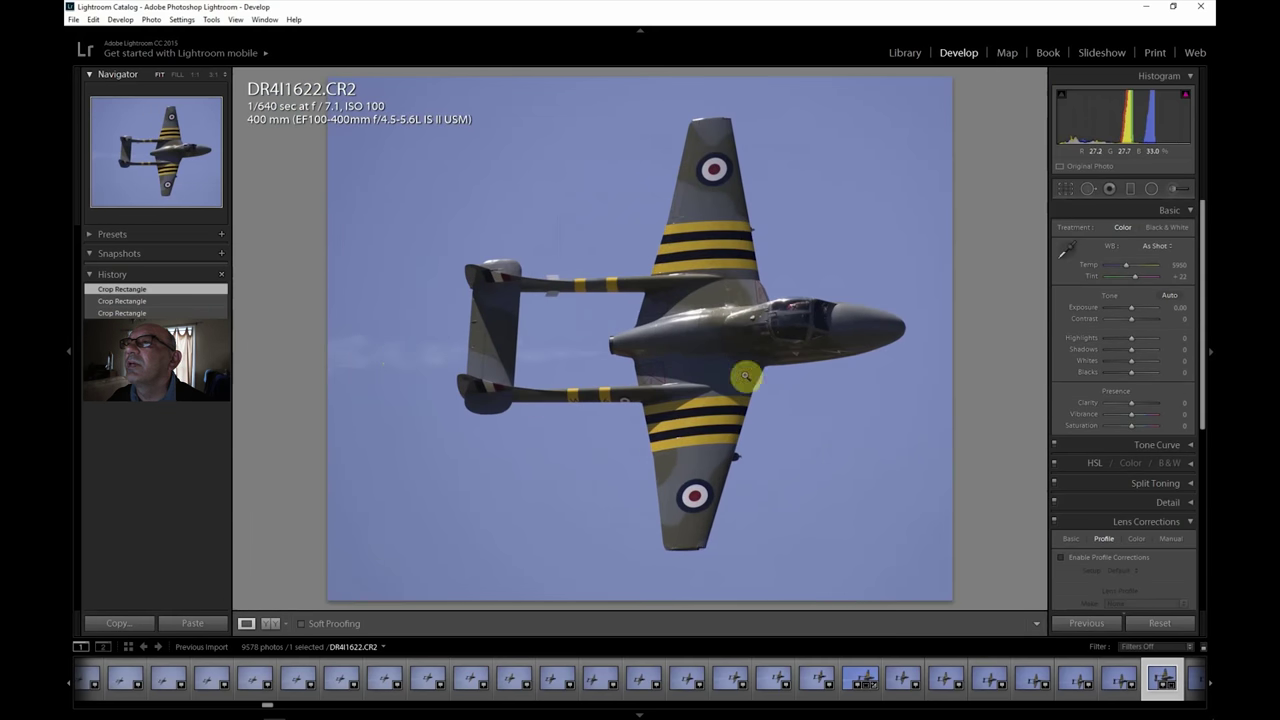
Step: Enable lens profile corrections; adjust Contrast, Clarity, Highlights, Exposure +0.36 and Whites -48
click(1100, 557)
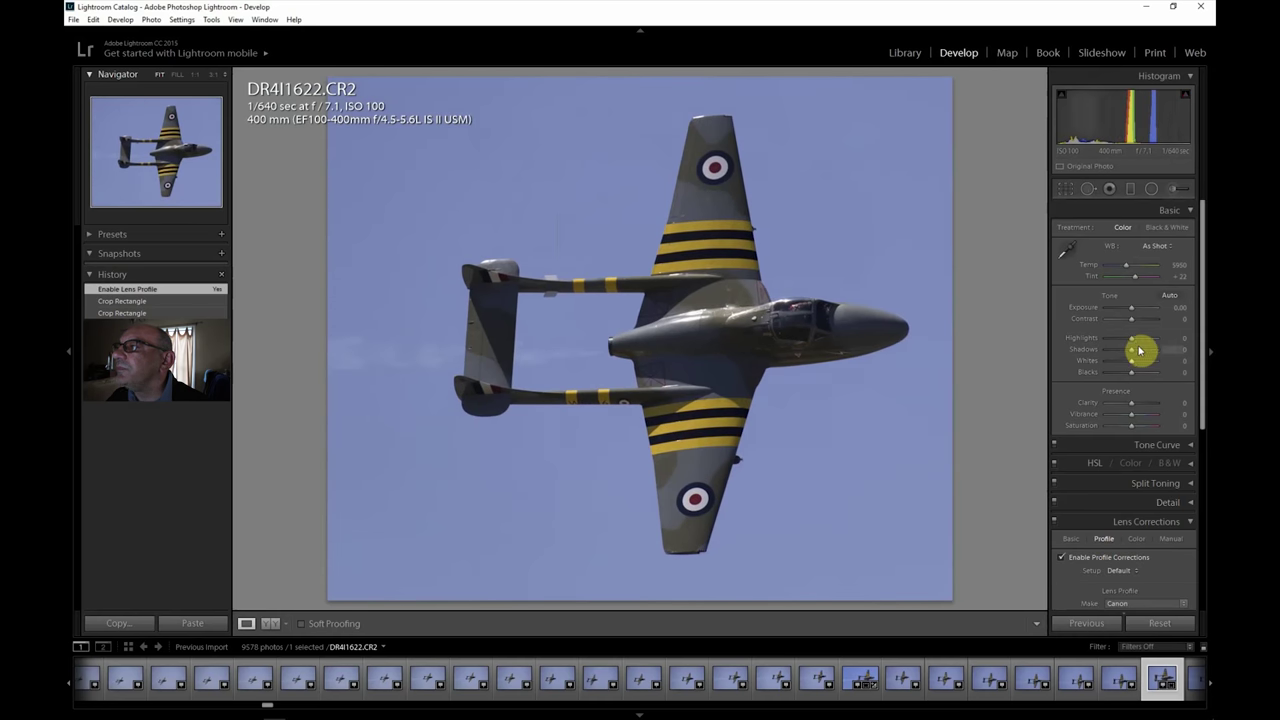
drag(1134, 321, 1141, 357)
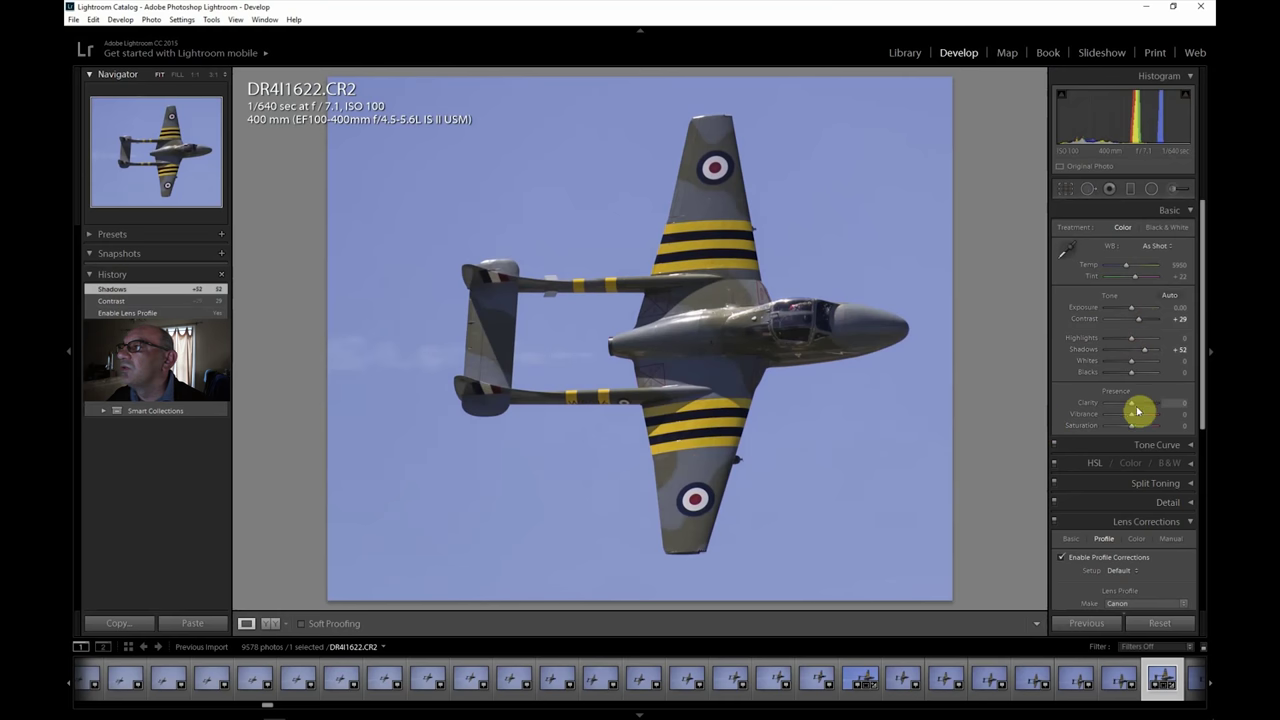
mouse_move(1135, 405)
mouse_down()
mouse_move(1133, 431)
mouse_move(1140, 400)
mouse_up()
drag(1126, 340, 1153, 354)
drag(1137, 311, 1136, 311)
drag(1137, 363, 1122, 364)
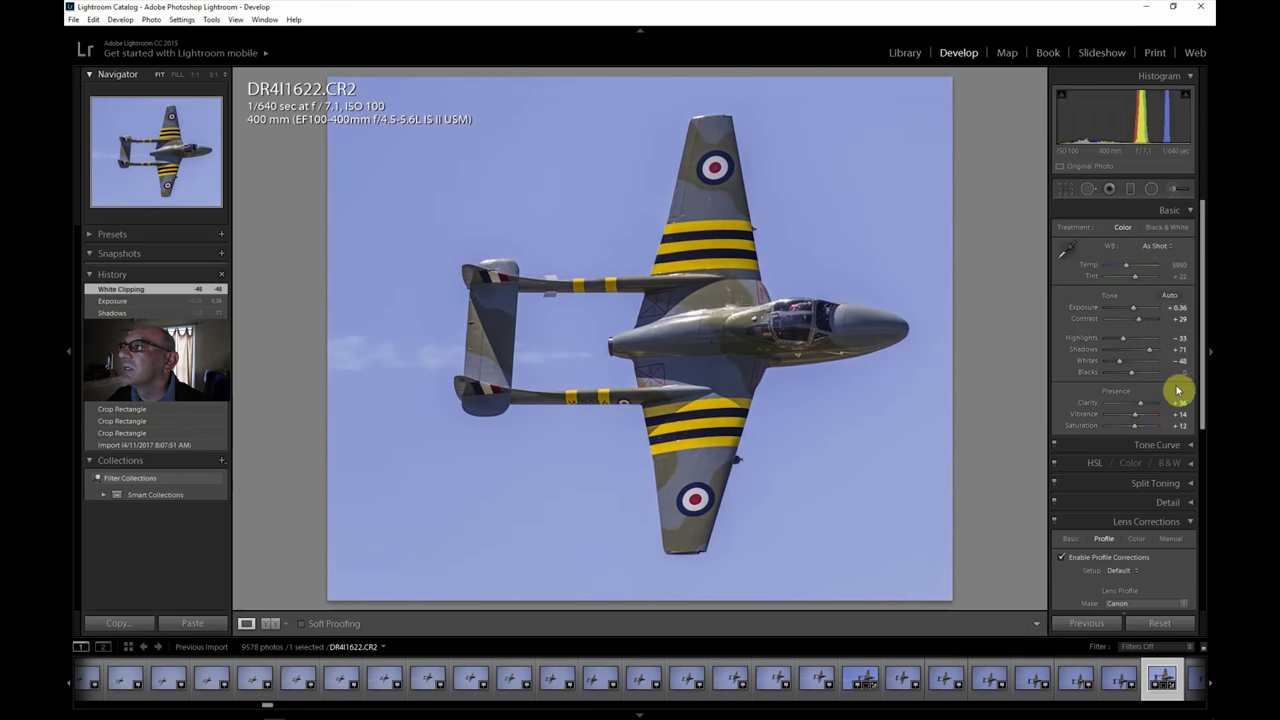
Step: Set Dehaze to +33 in the Effects panel
drag(1204, 376, 1203, 560)
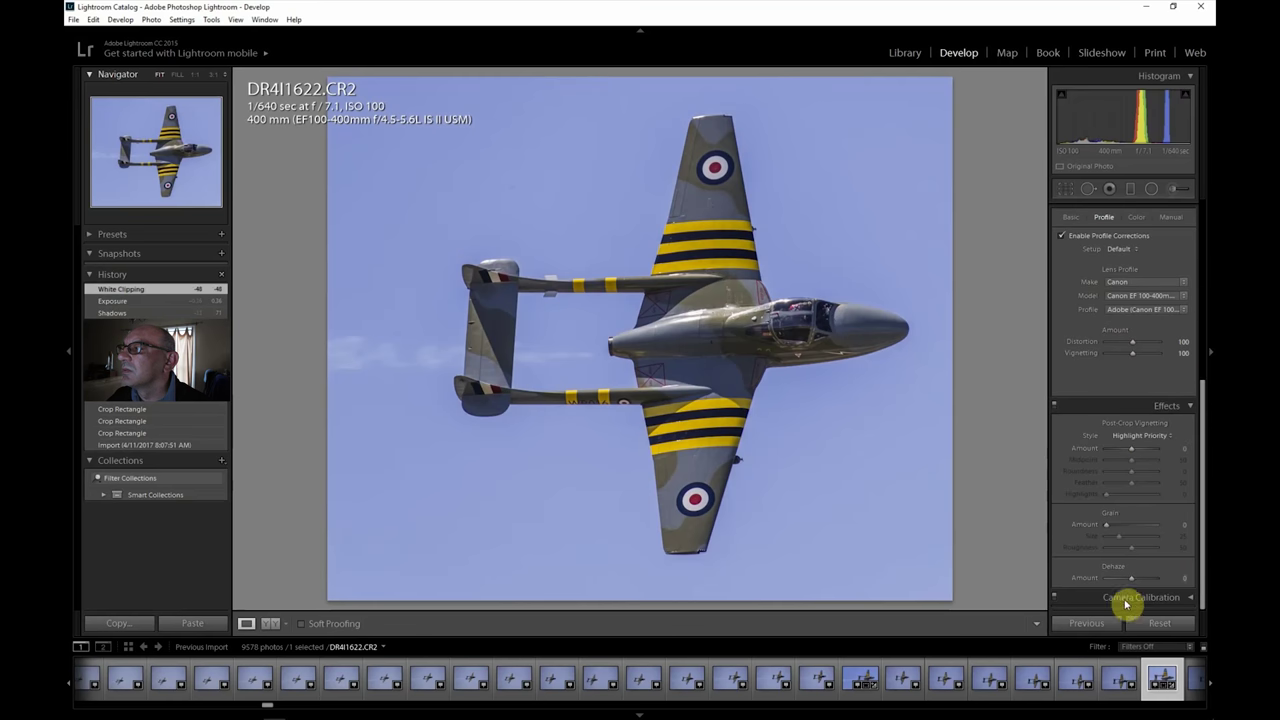
drag(1135, 581, 1137, 581)
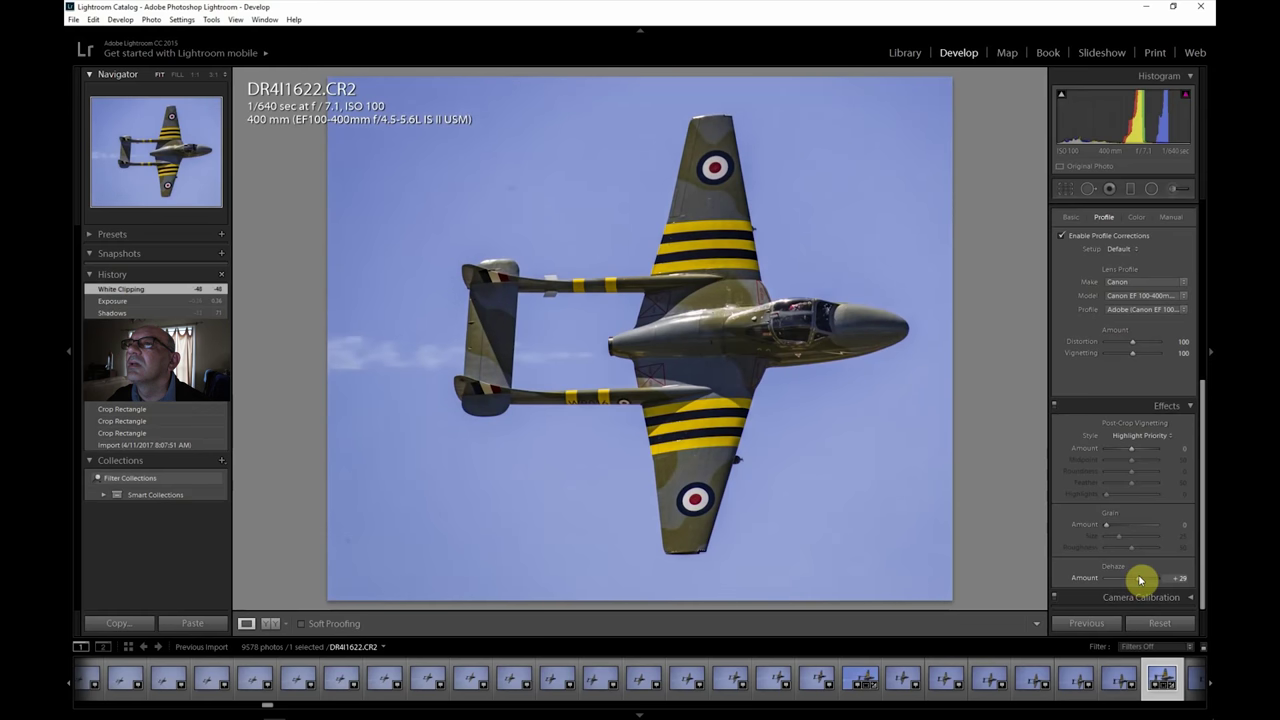
drag(1141, 580, 1141, 580)
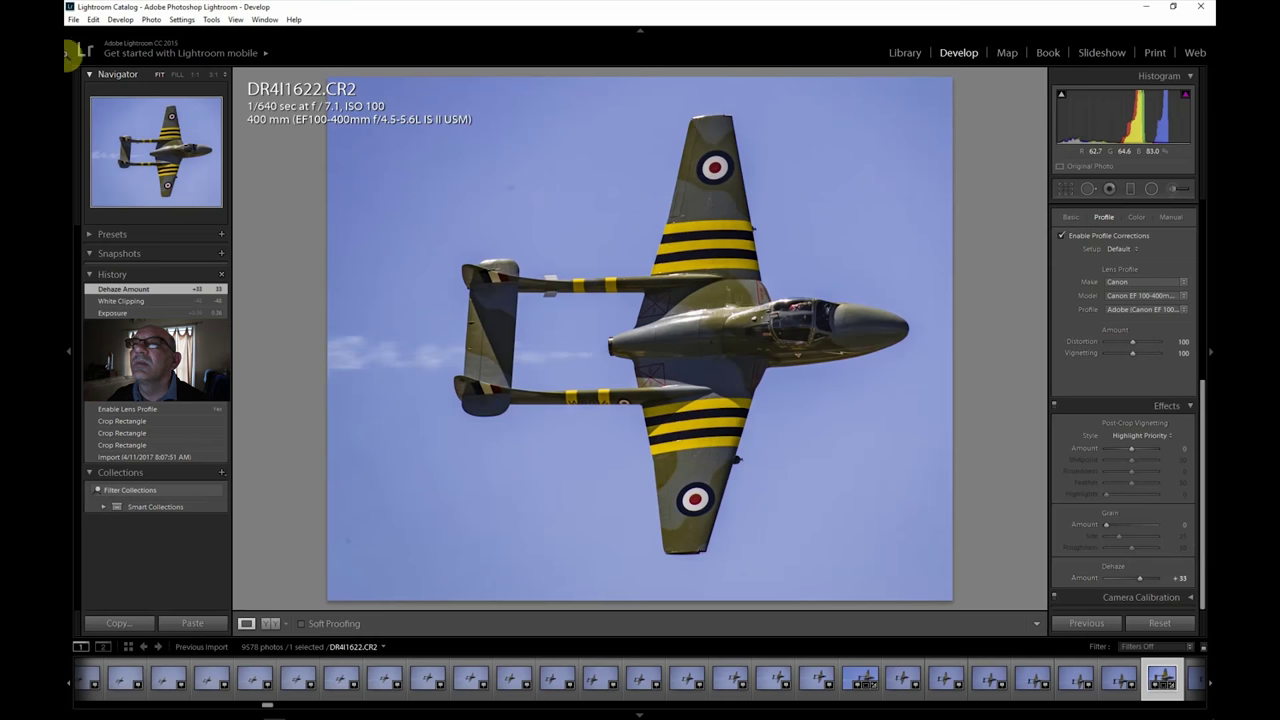
Step: Export DR4I1622 as a single file via File > Export
click(72, 19)
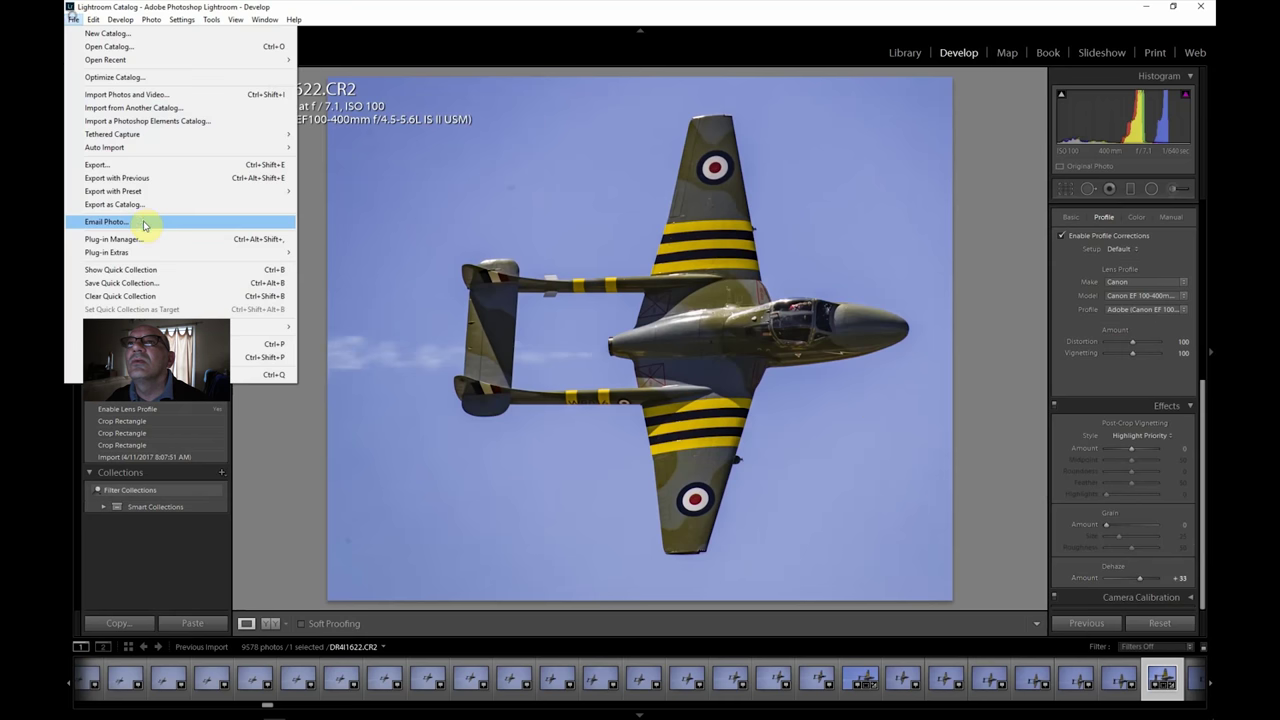
click(110, 168)
click(829, 686)
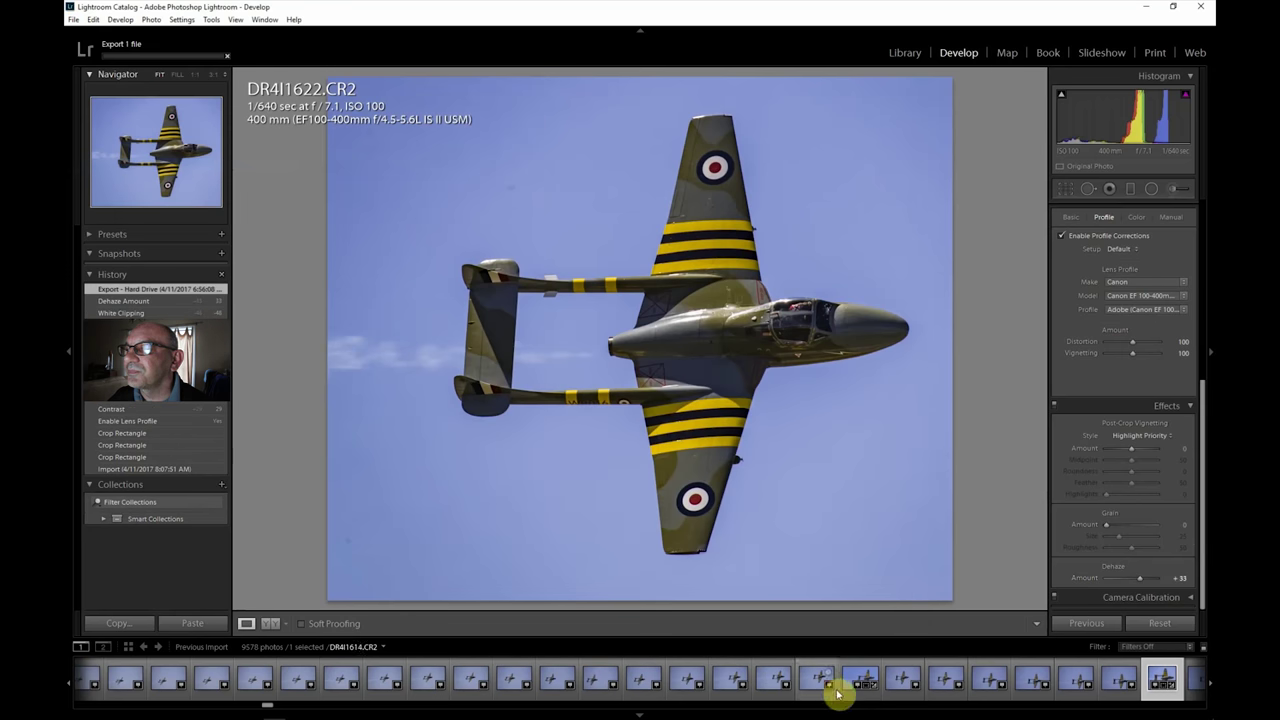
click(1209, 683)
drag(1209, 683, 1209, 683)
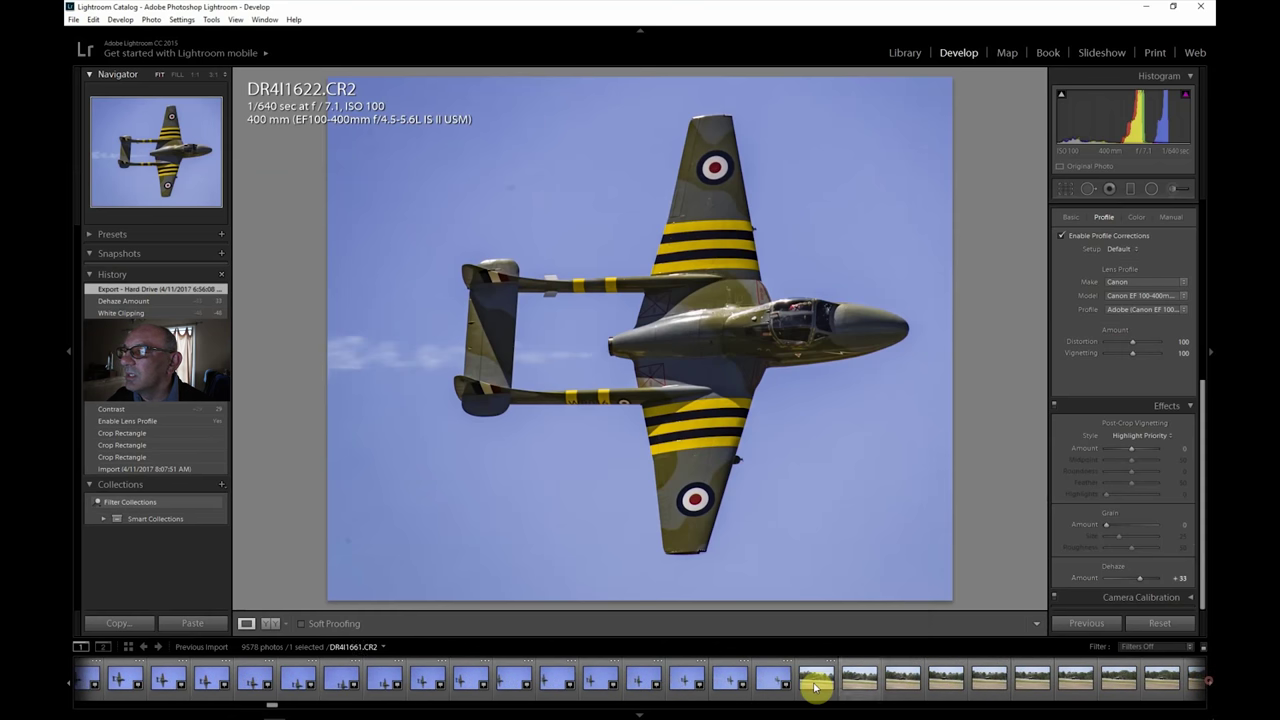
Step: Open the runway photo DR4I1657 and inspect the plane at 1:1 before returning to the full view
click(895, 684)
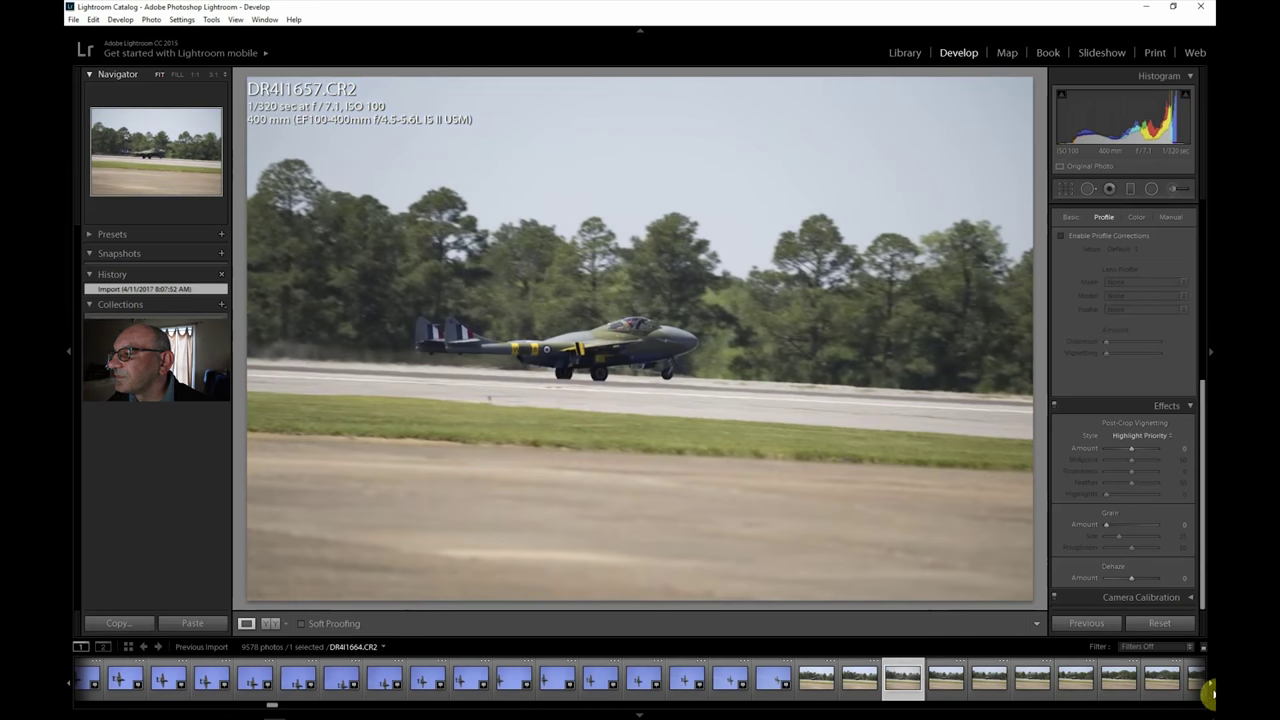
click(1210, 683)
drag(1210, 683, 1211, 685)
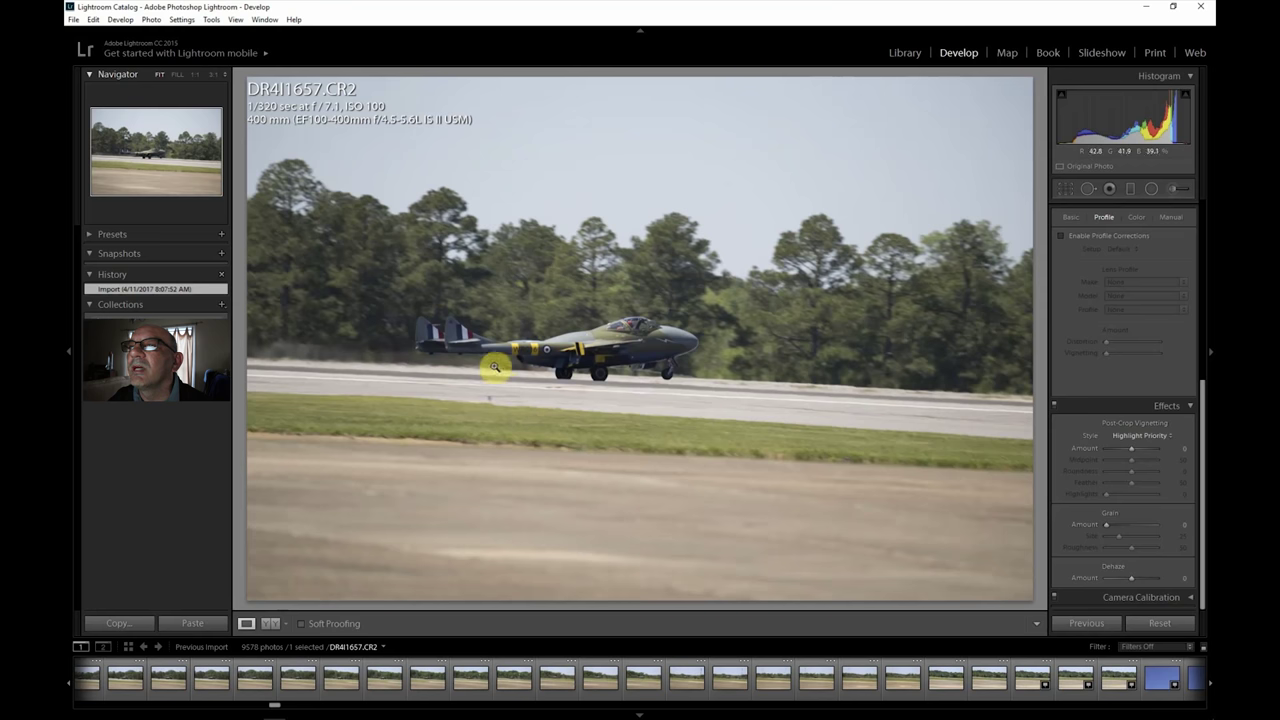
click(528, 357)
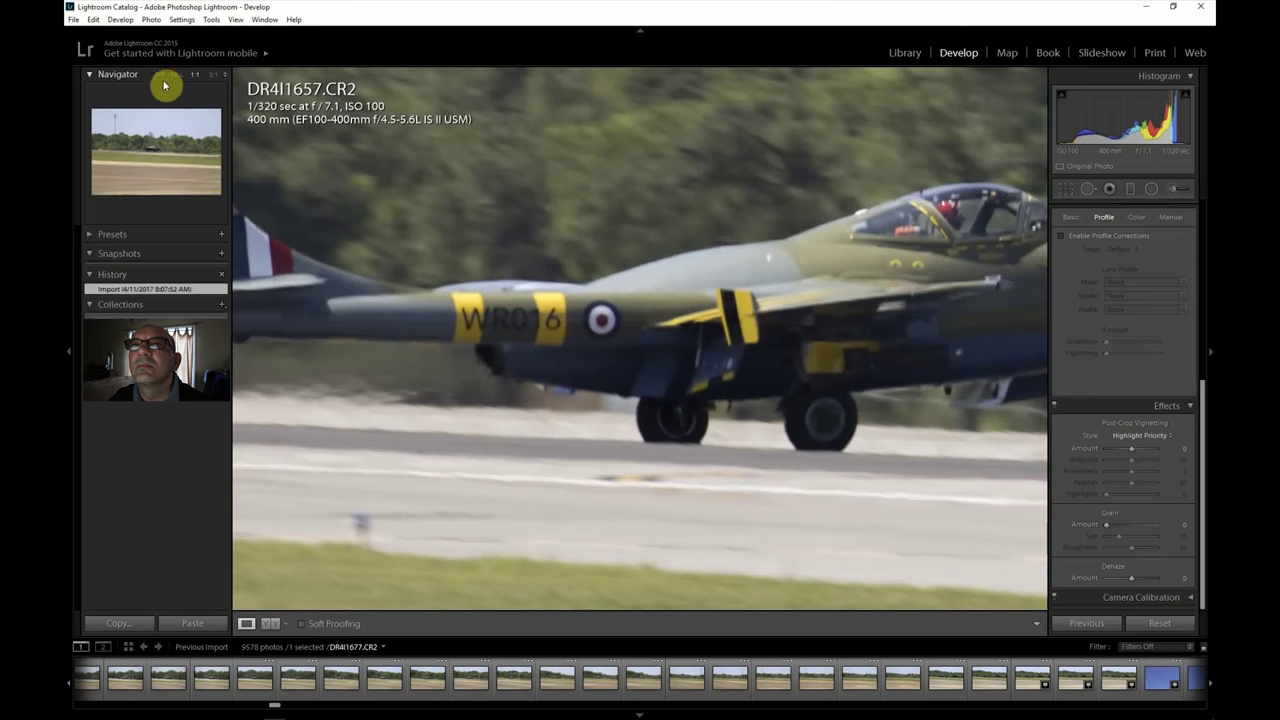
click(735, 556)
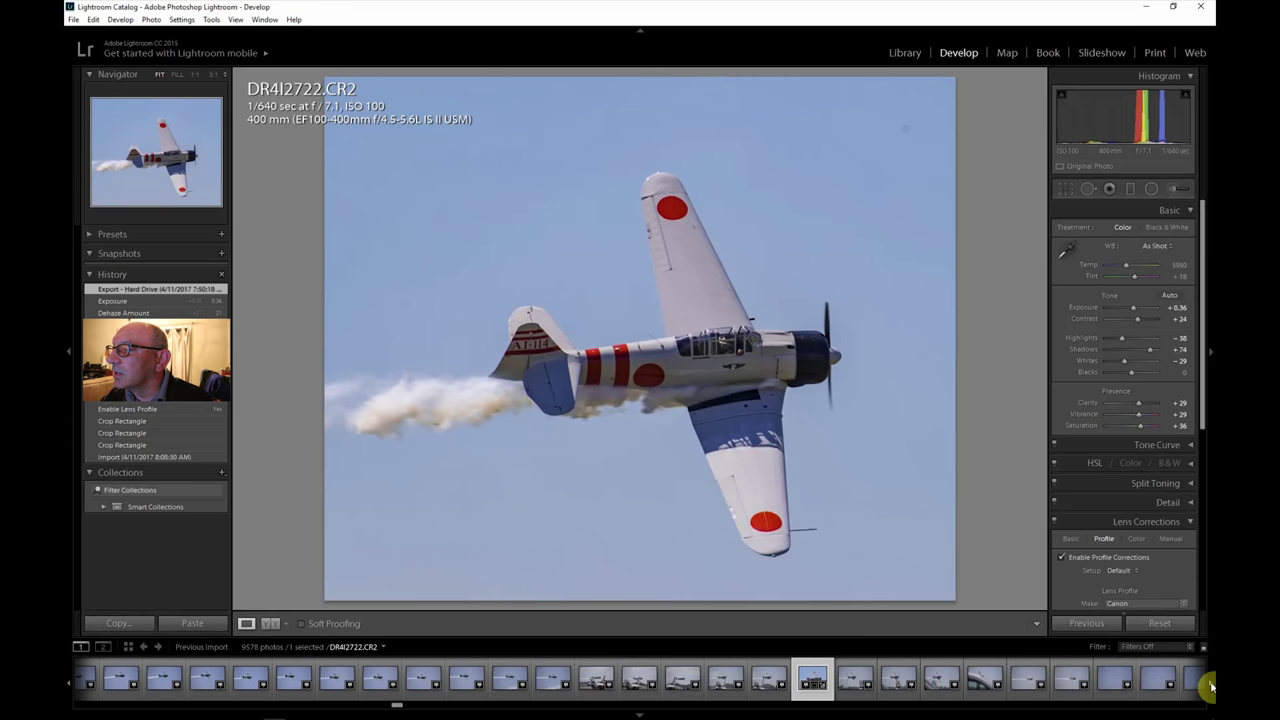
Step: Open the smoke-trailing photo DR4I2735 and check the plane at 1:1 before returning to Fit
scroll(1210, 686, down, 3)
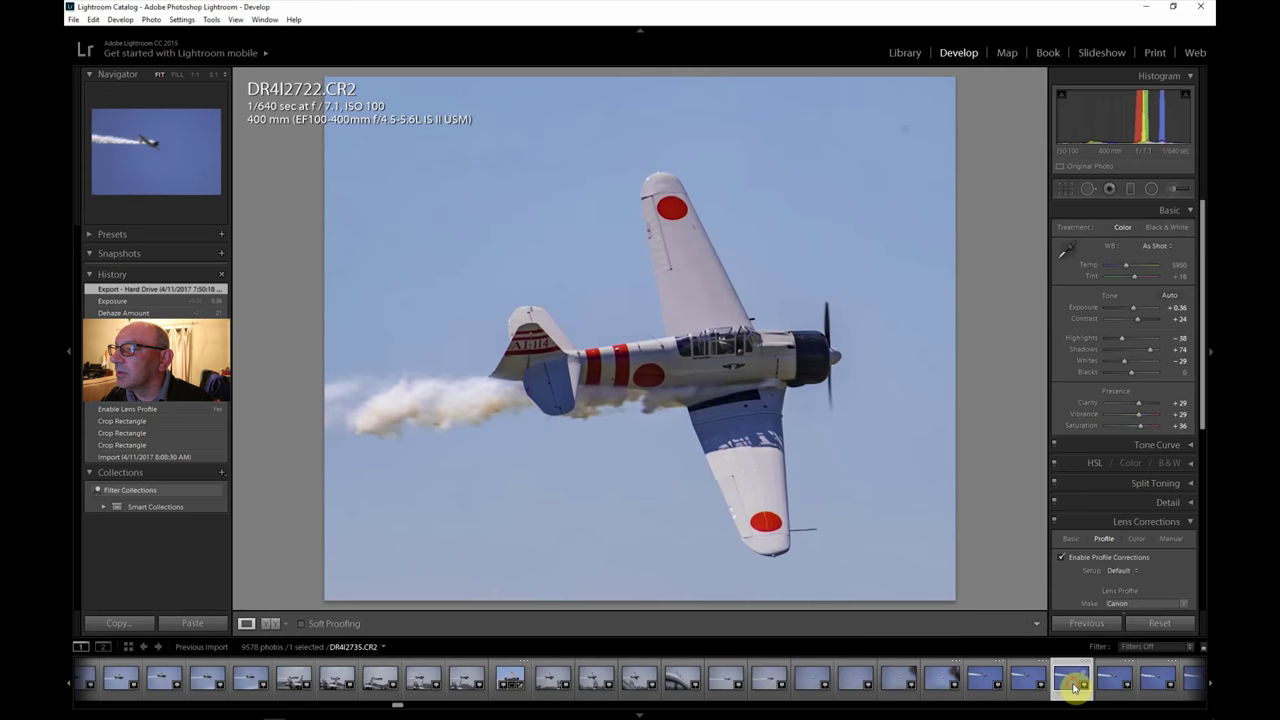
click(1074, 686)
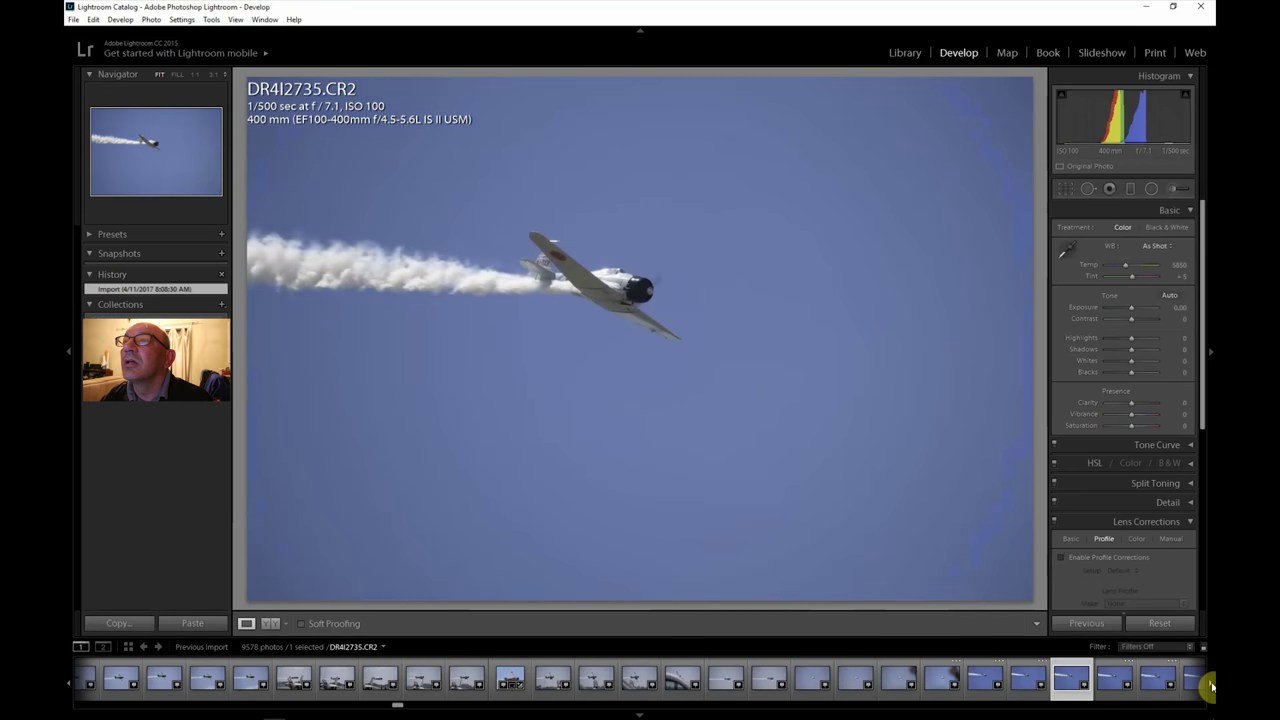
click(637, 289)
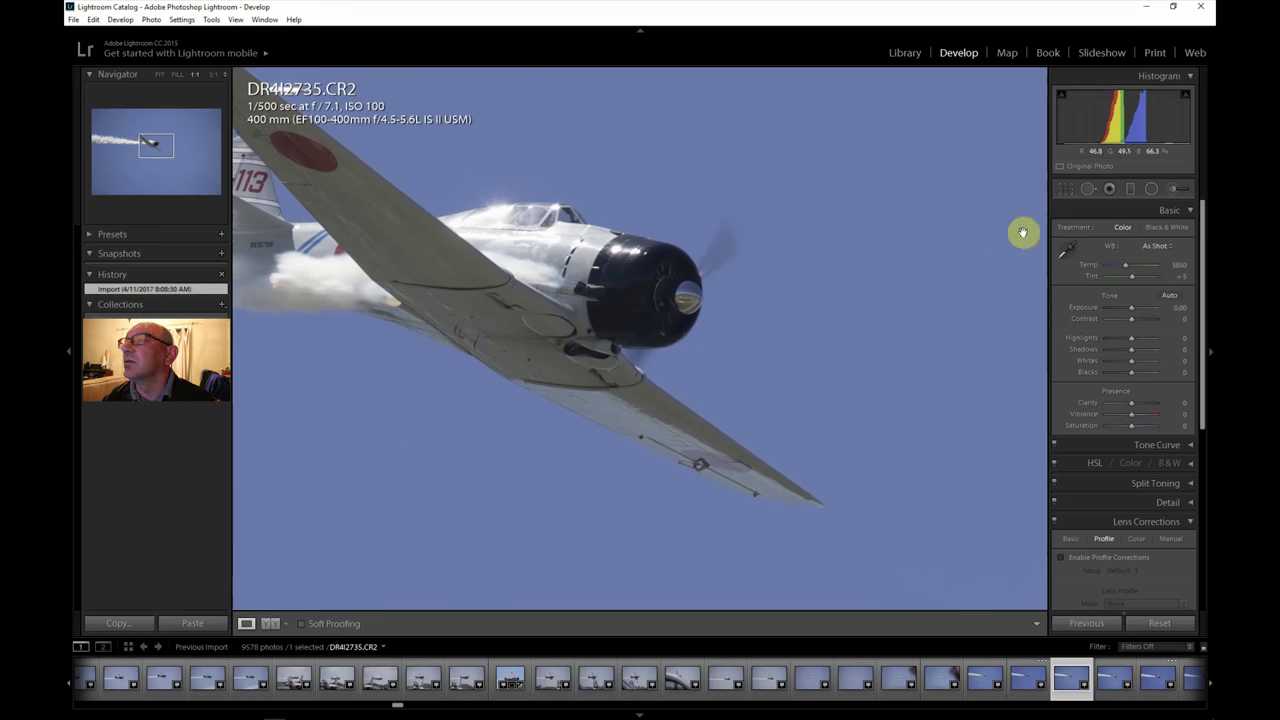
click(159, 78)
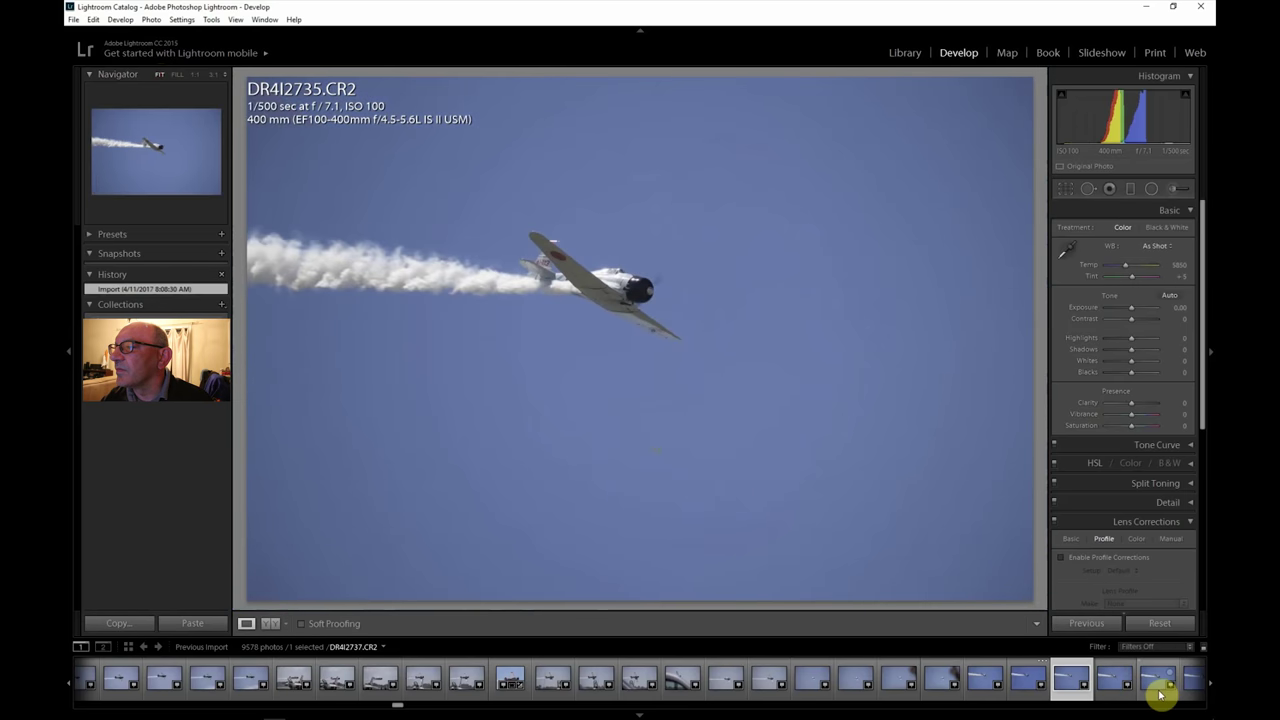
Step: Step through photos DR4I2738, 2743, 2750, 2753, 2760 and 2765 in the filmstrip
click(1211, 685)
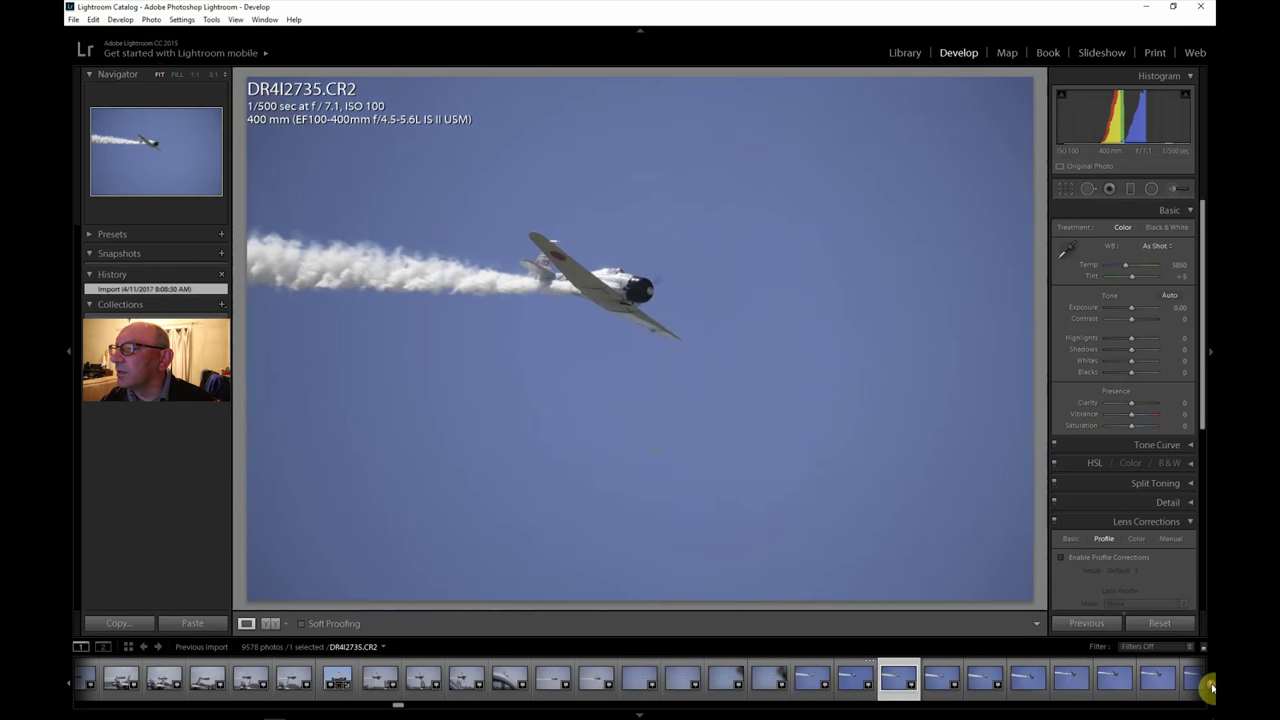
click(1029, 678)
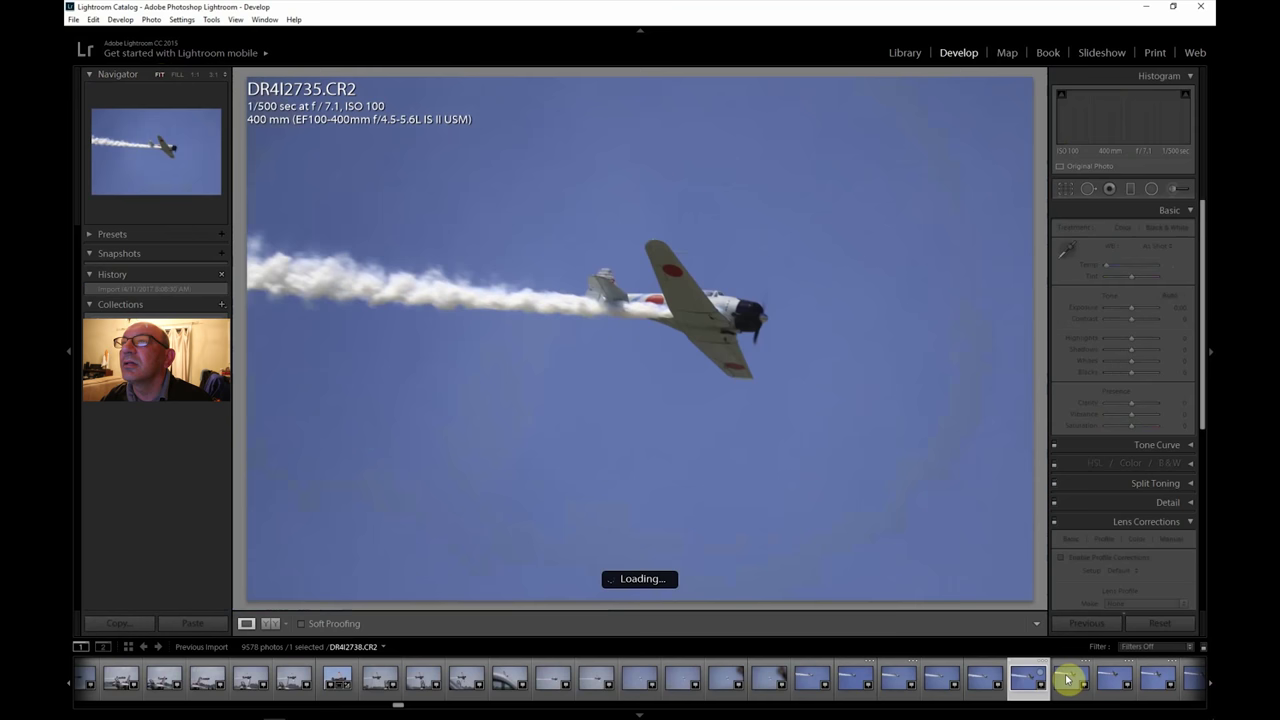
click(1211, 685)
click(1116, 679)
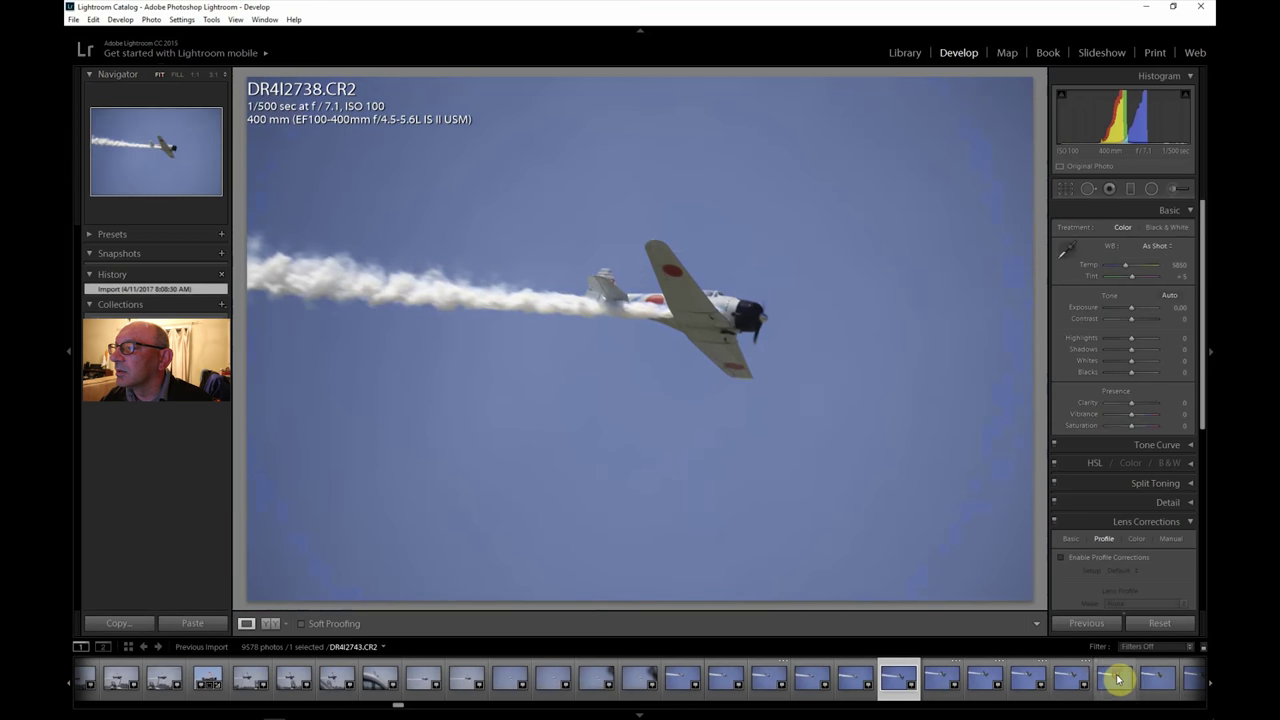
click(1209, 689)
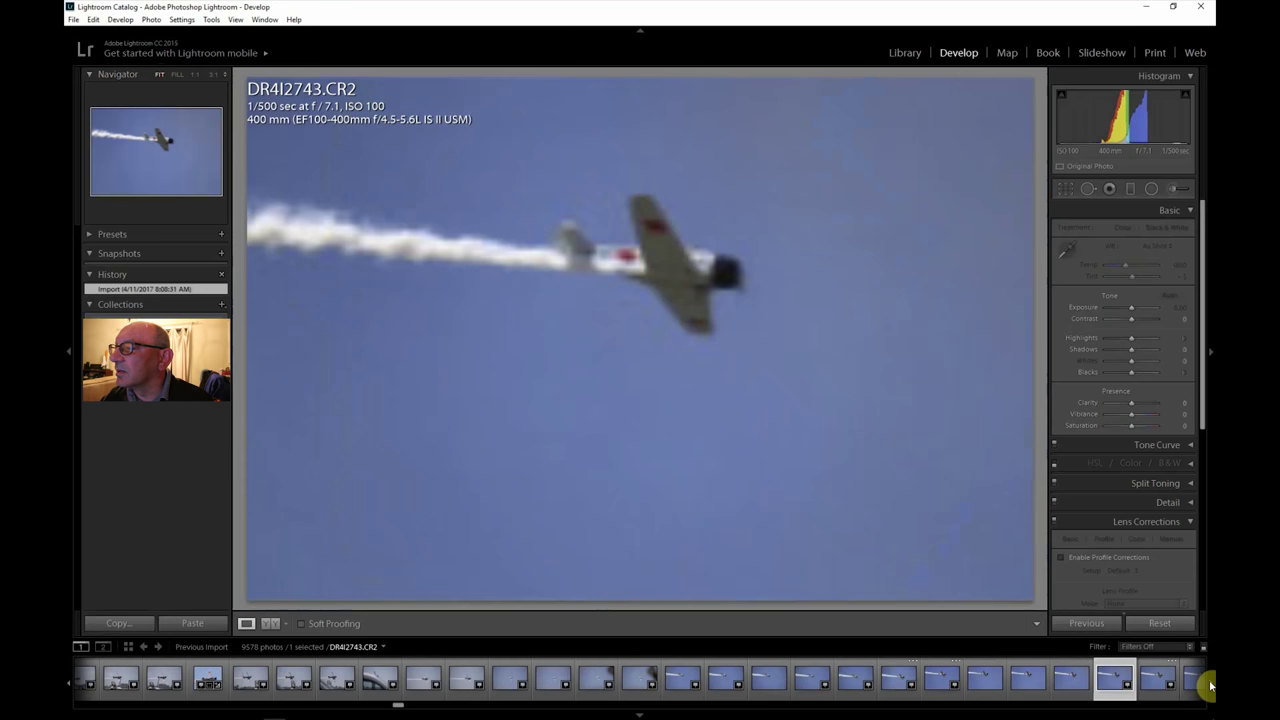
click(1209, 684)
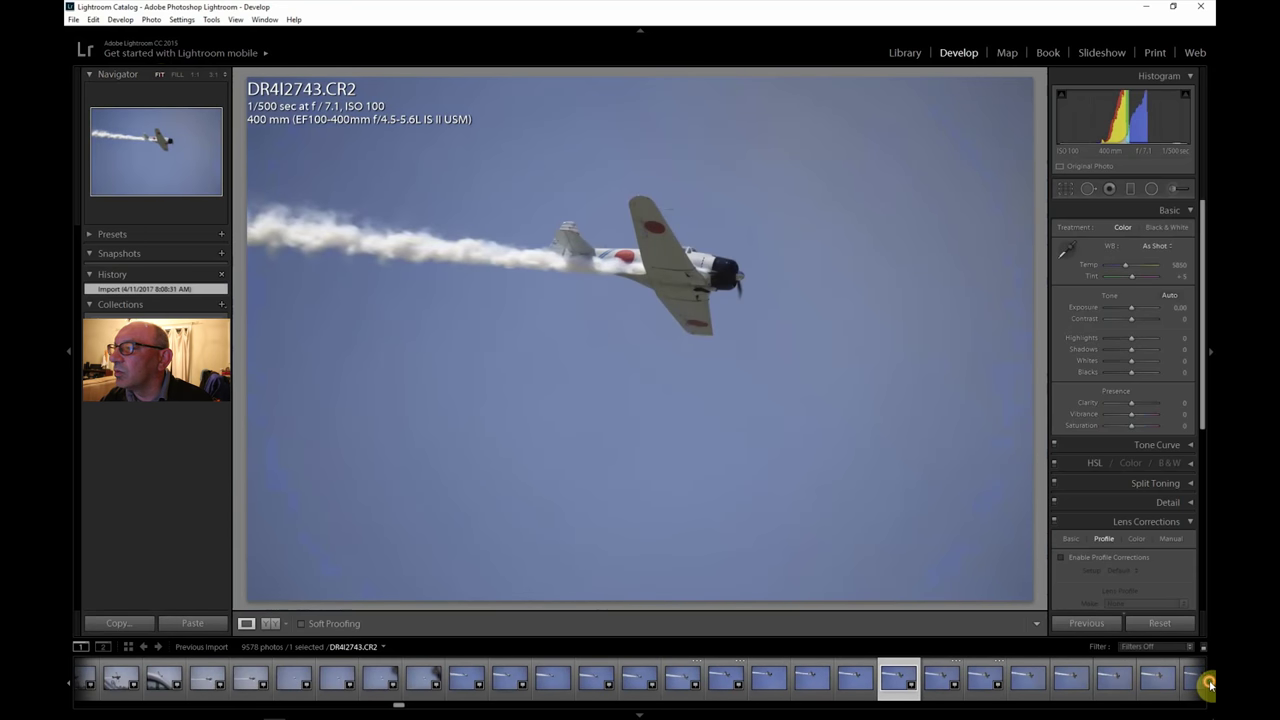
click(1071, 680)
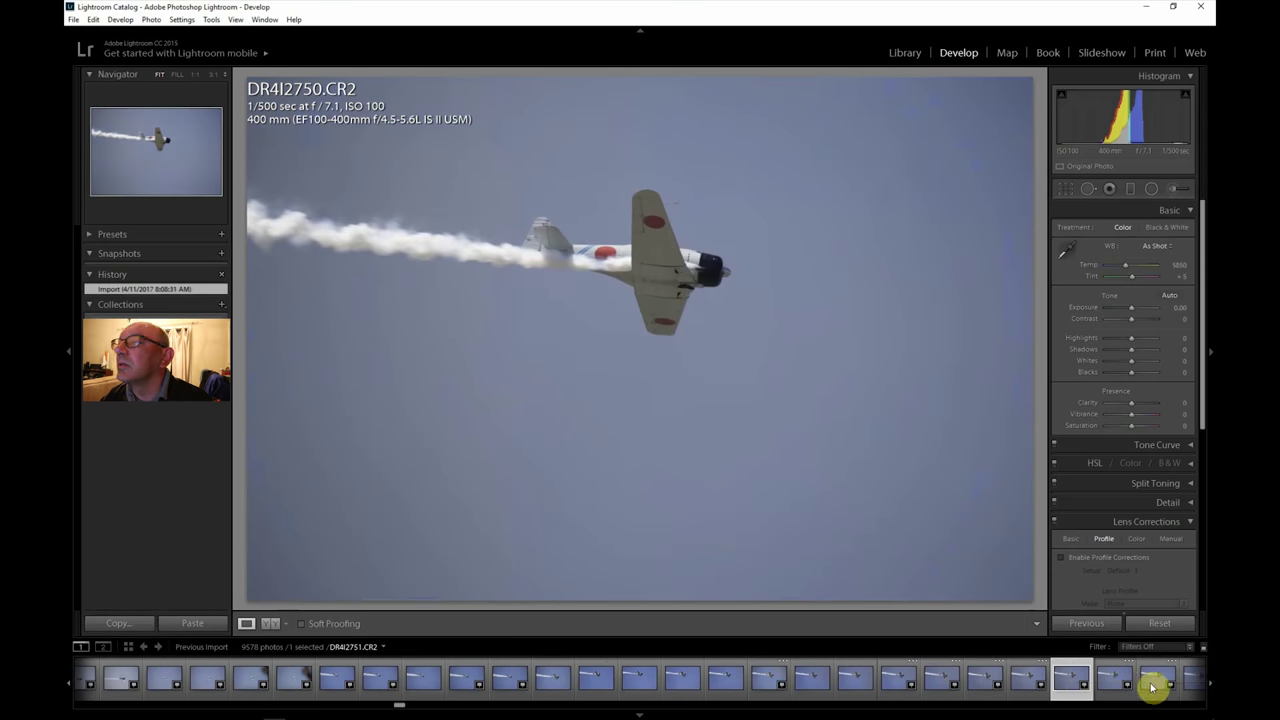
click(1205, 682)
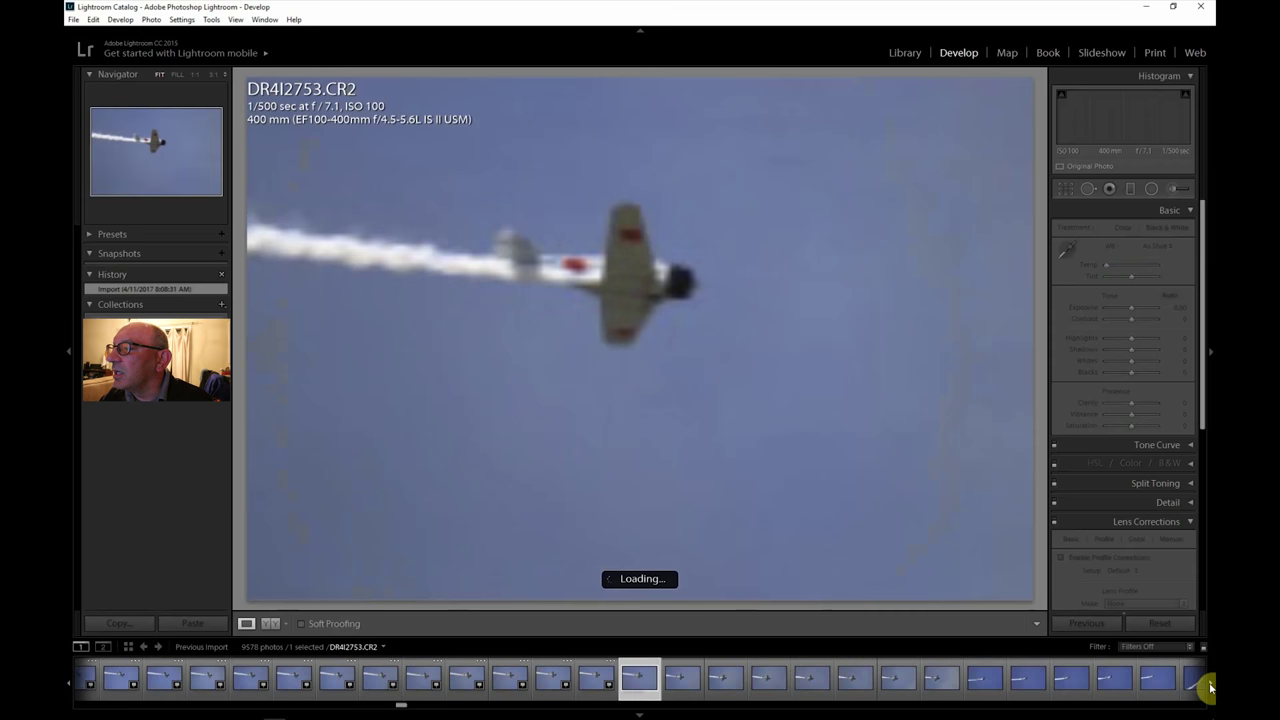
click(938, 684)
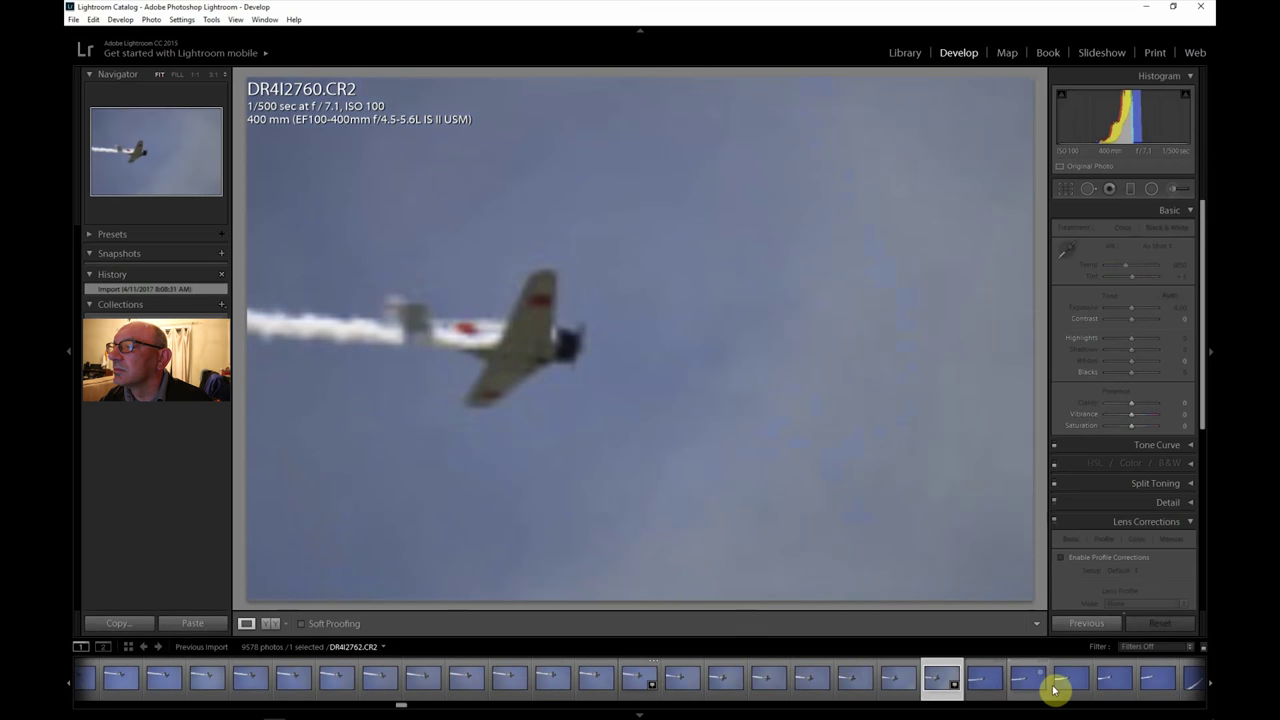
click(1160, 683)
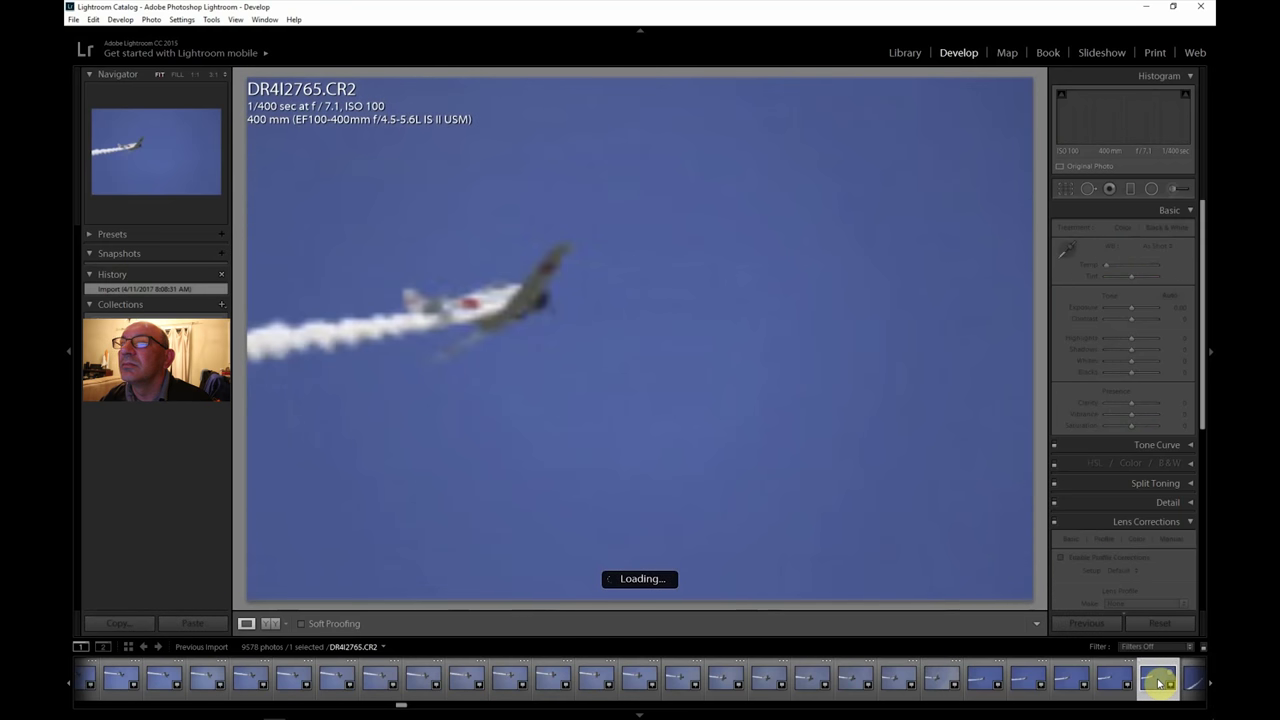
Step: Open DR4I2776 and zoom in to check the plane's sharpness
click(1210, 684)
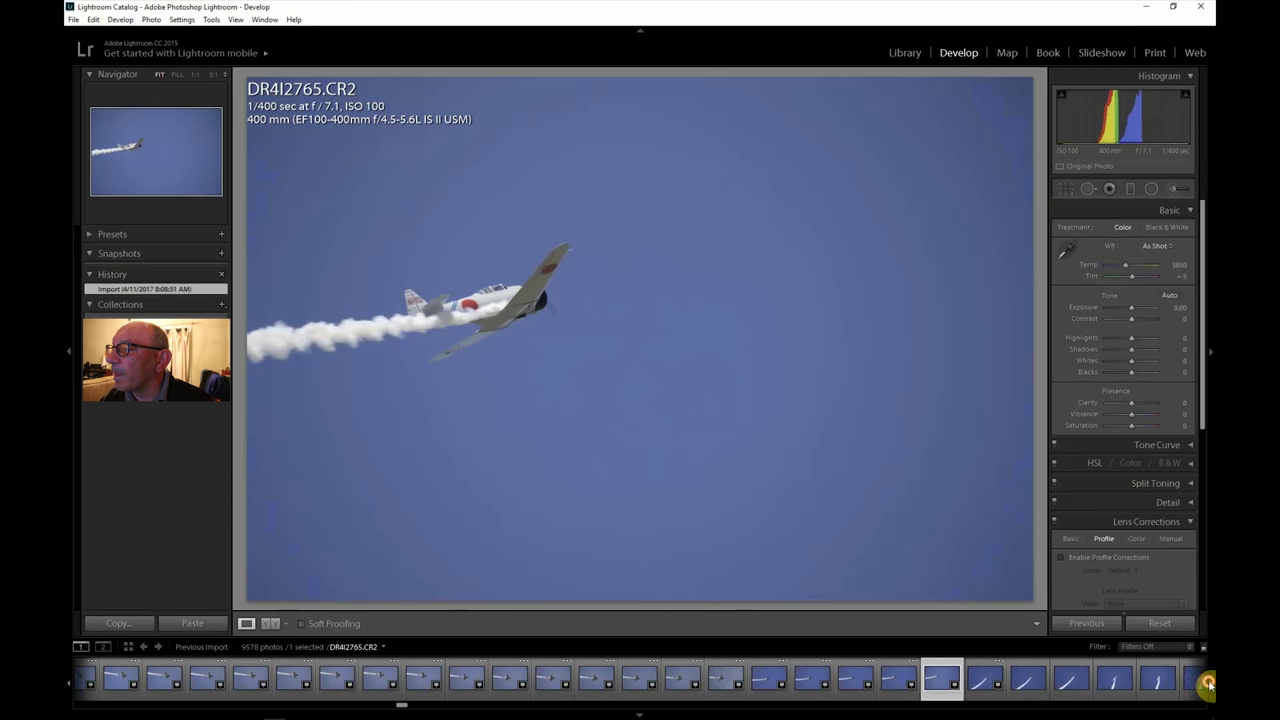
click(1210, 684)
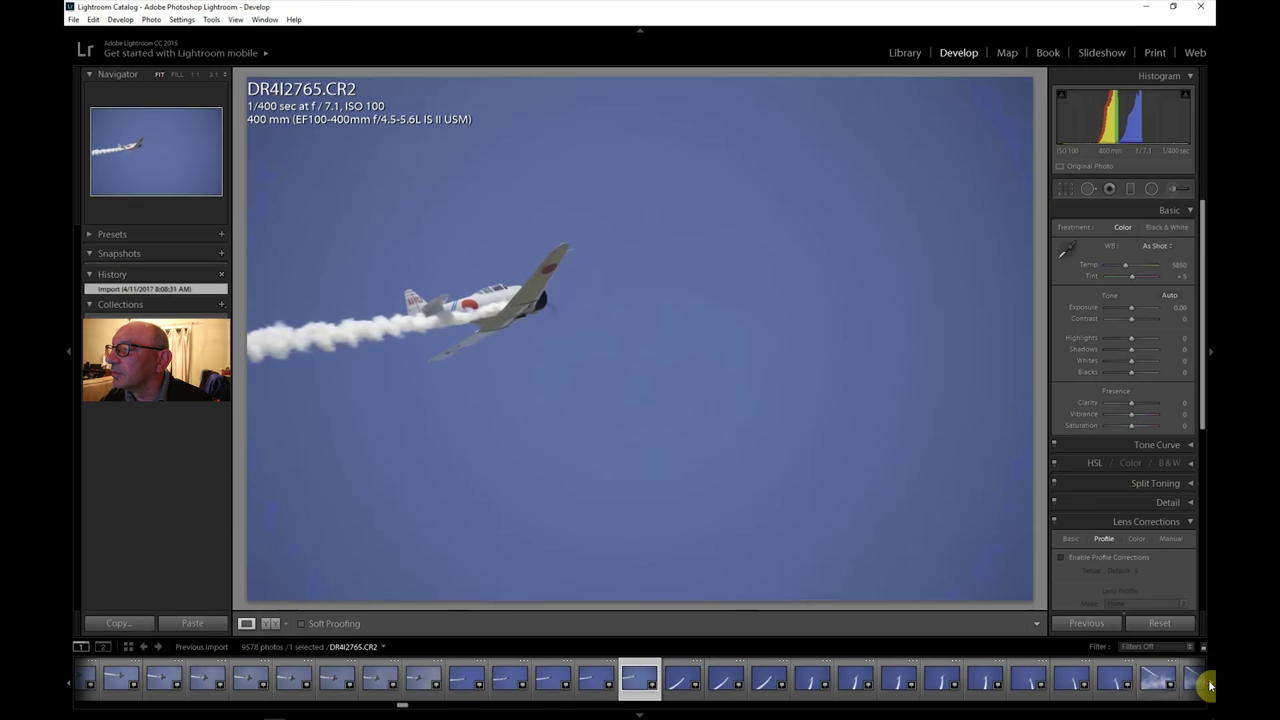
click(1115, 684)
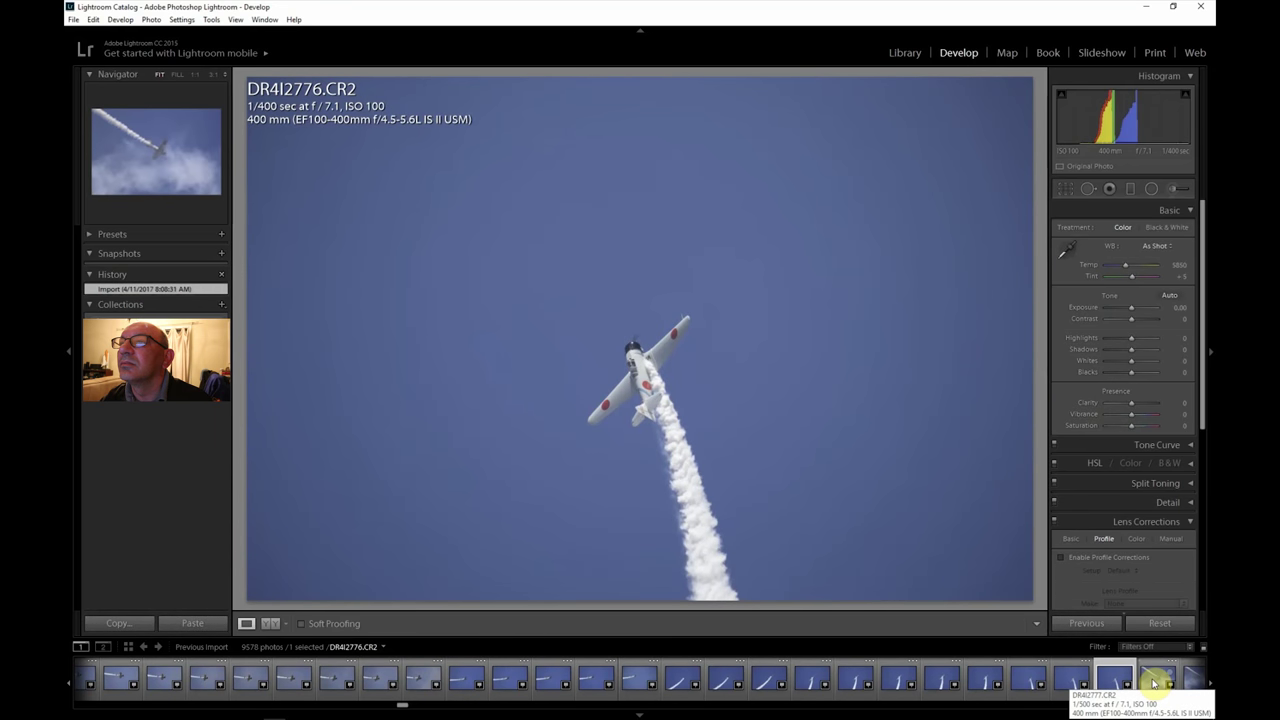
click(623, 363)
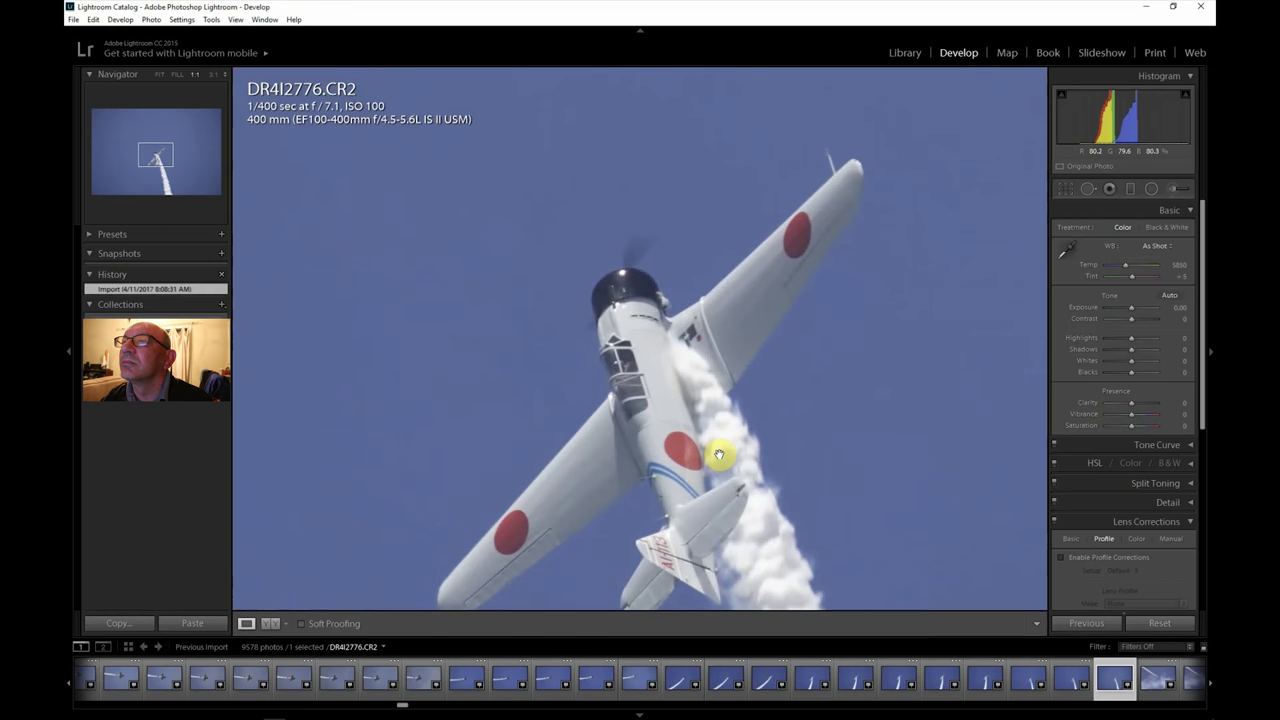
Step: Check focus at 1:1, then crop DR4I2776 in on all sides around the climbing plane and smoke
drag(719, 456, 722, 390)
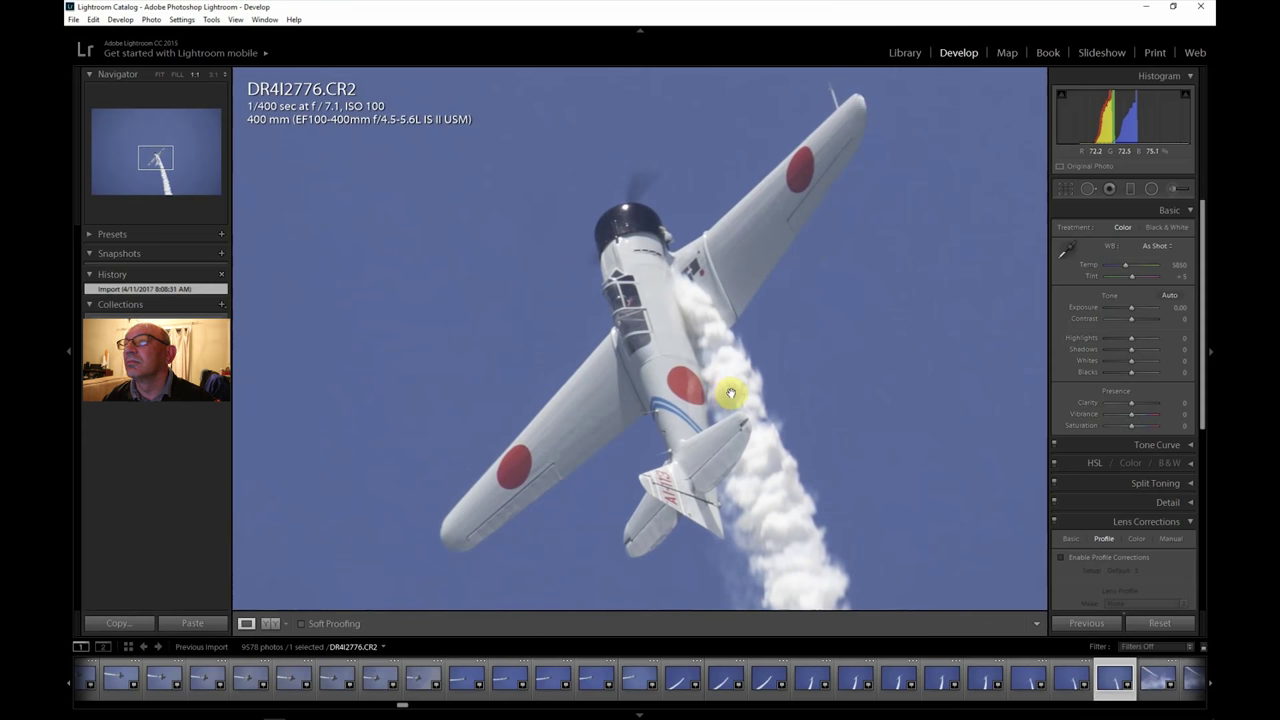
click(160, 78)
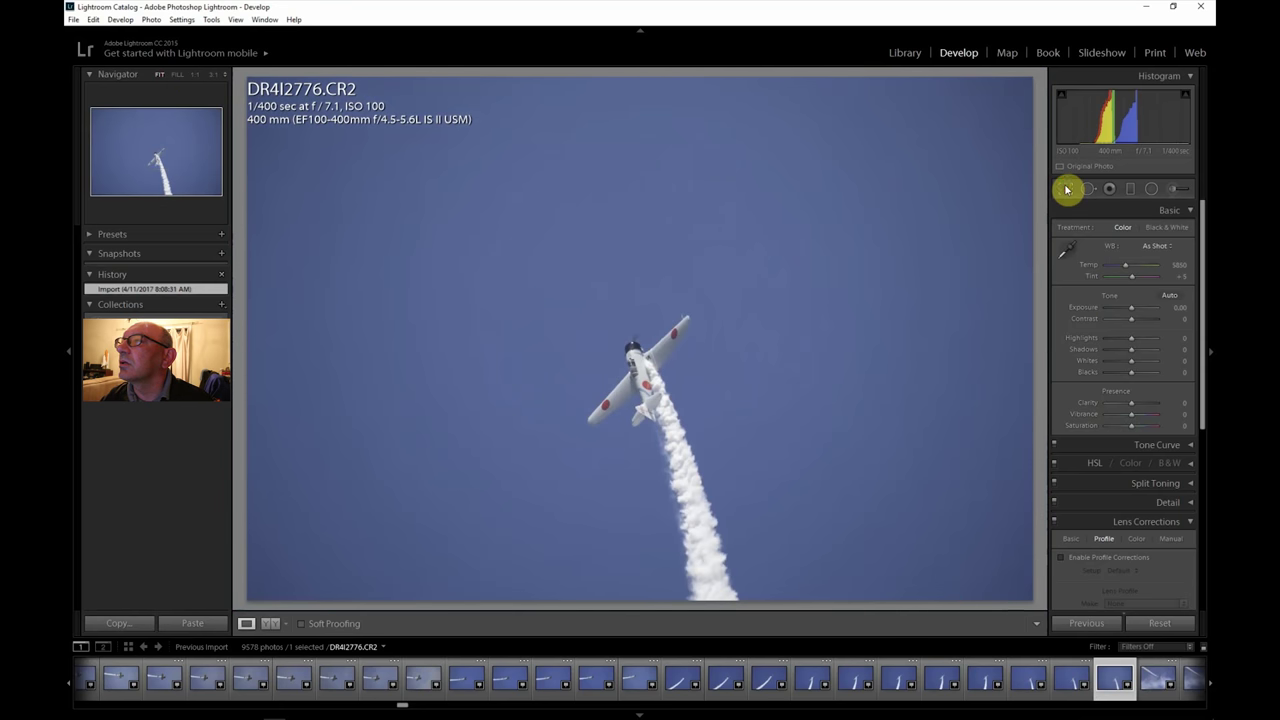
click(1066, 189)
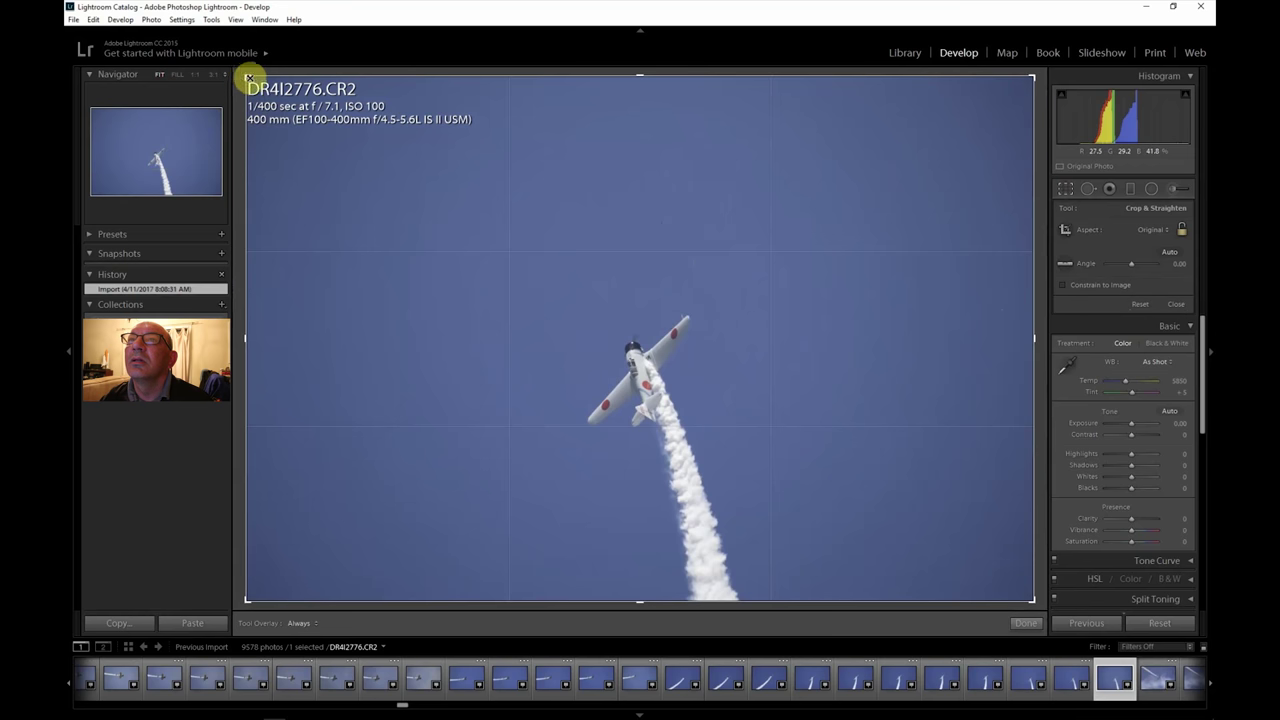
drag(244, 76, 358, 171)
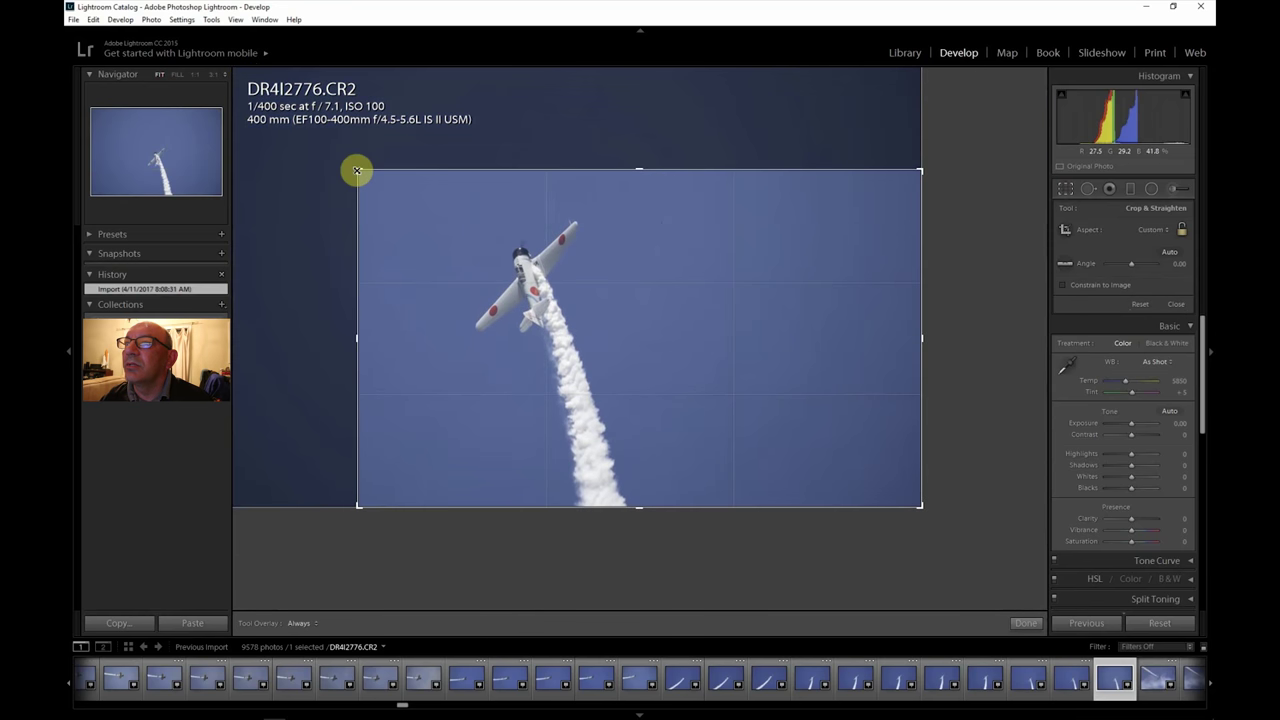
drag(922, 339, 843, 331)
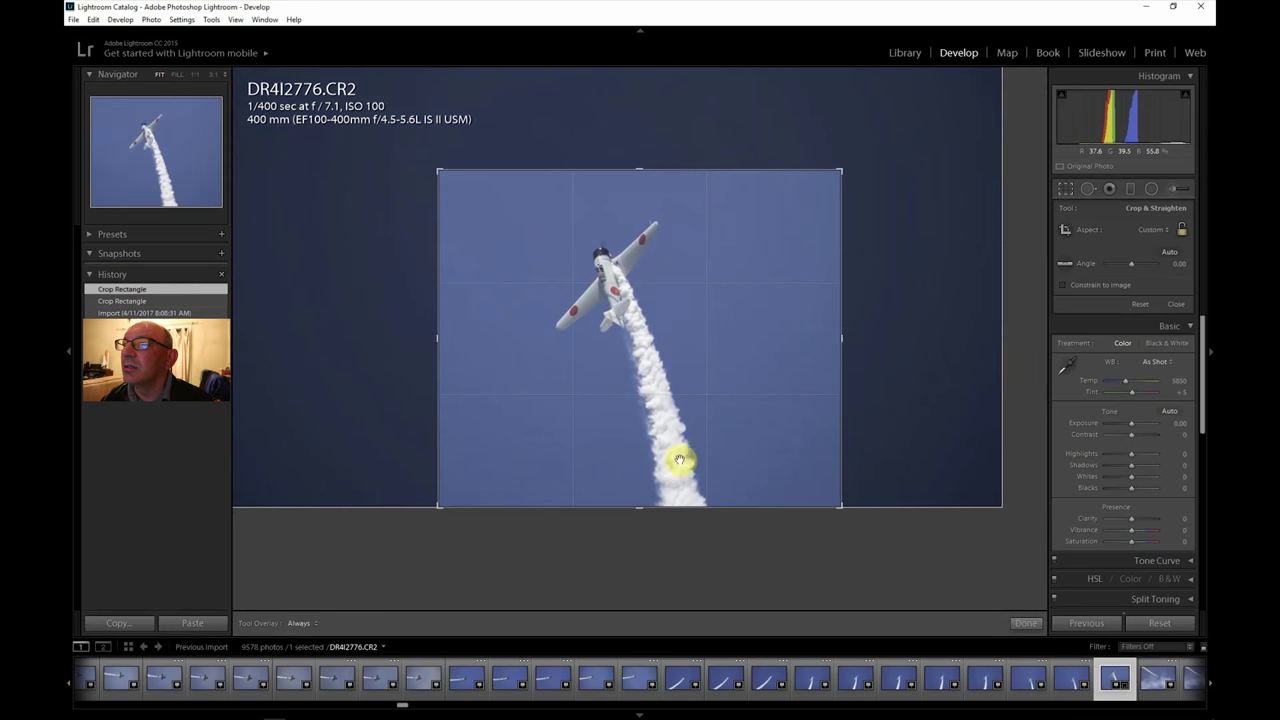
mouse_move(640, 171)
mouse_down()
mouse_move(641, 192)
mouse_move(643, 176)
mouse_up()
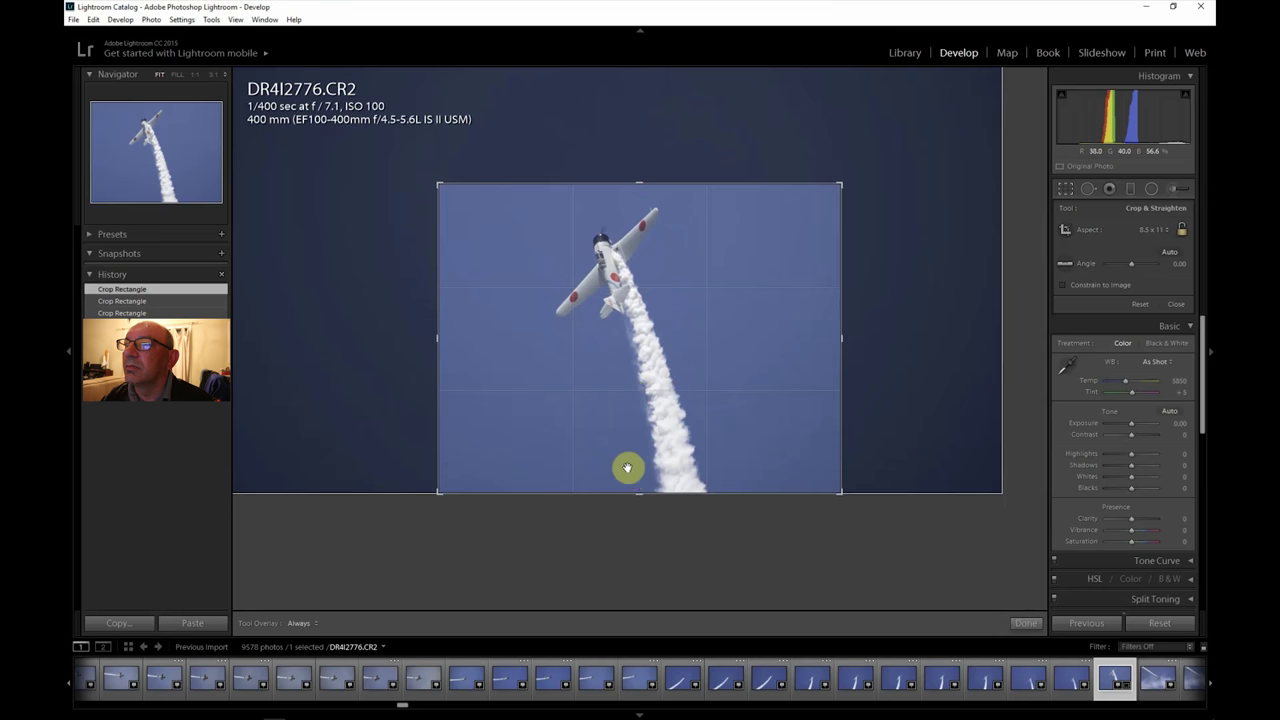
drag(640, 491, 643, 459)
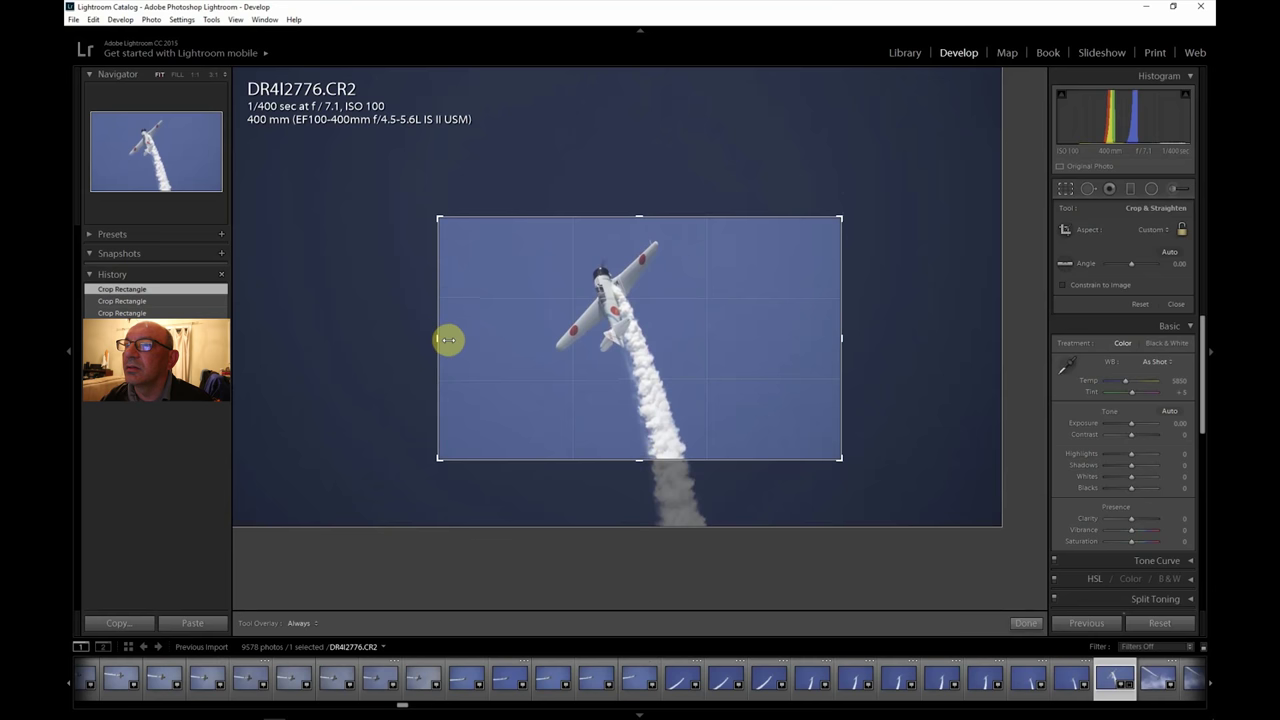
drag(448, 340, 449, 340)
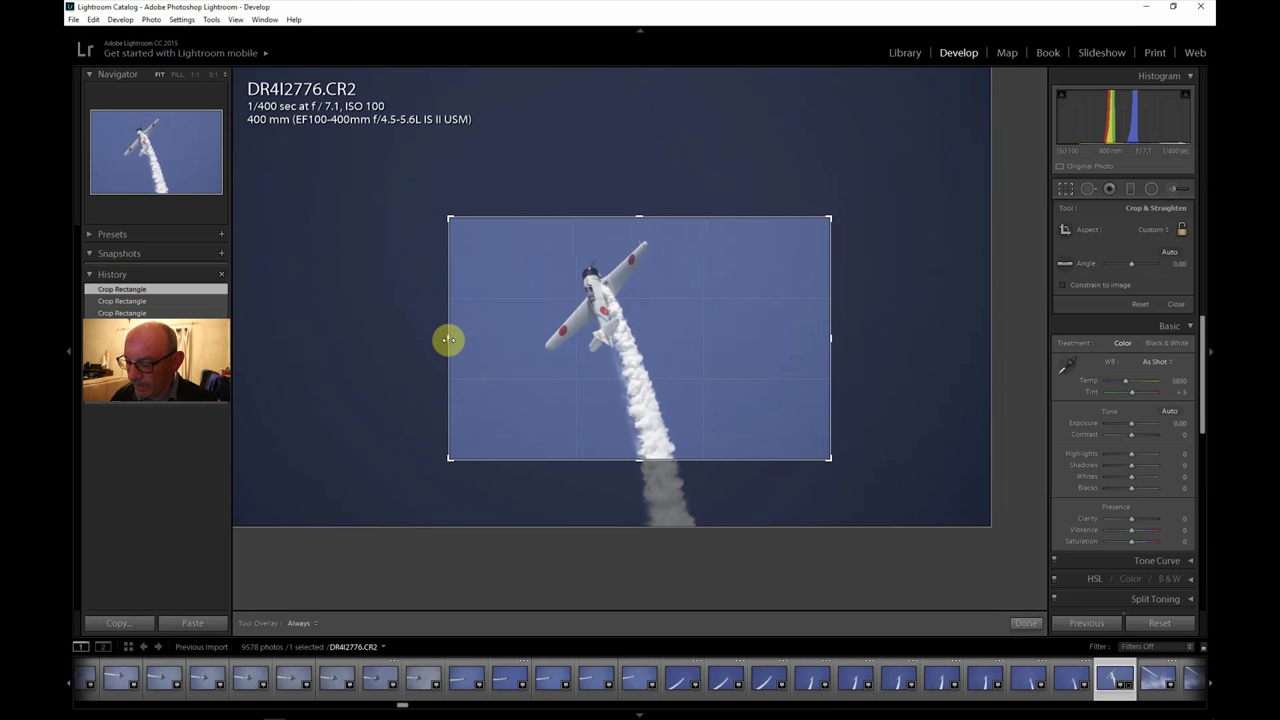
key(Return)
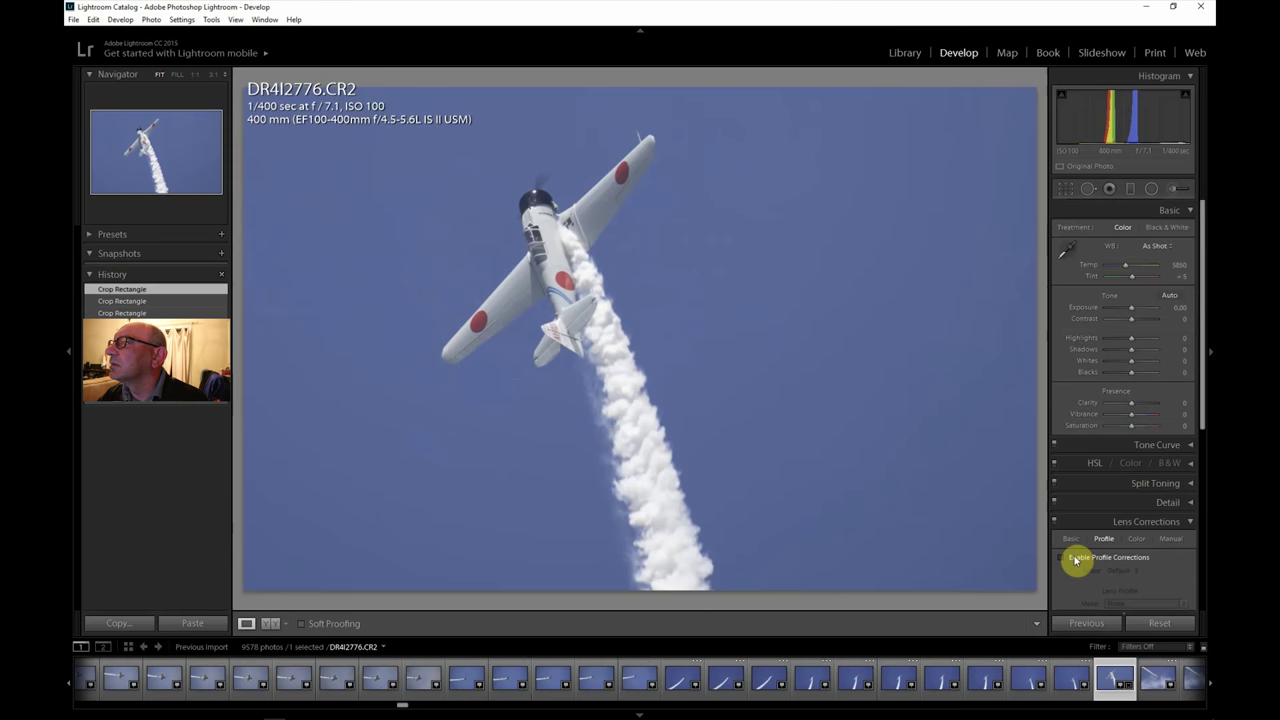
Step: Enable lens profile corrections; set Clarity +31, Vibrance +36, Saturation +17, Shadows +21, Highlights -52, and raise Contrast
click(1077, 561)
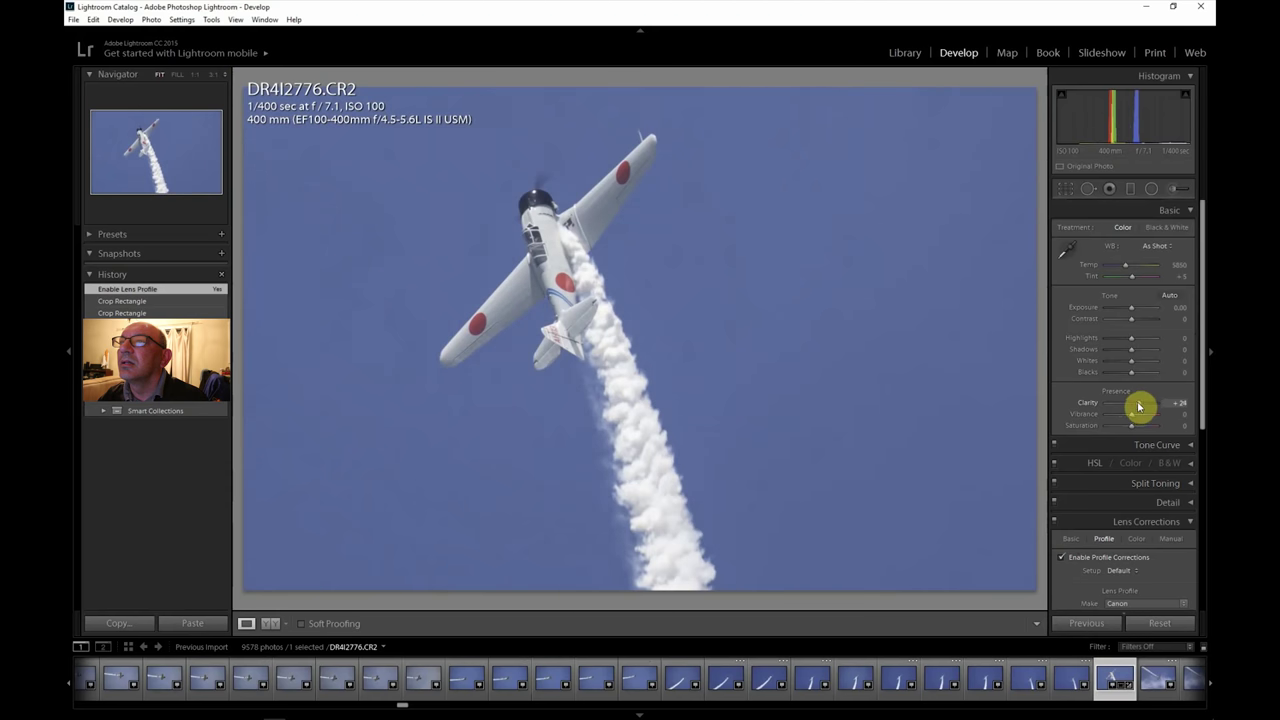
drag(1139, 406, 1141, 404)
drag(1139, 321, 1139, 321)
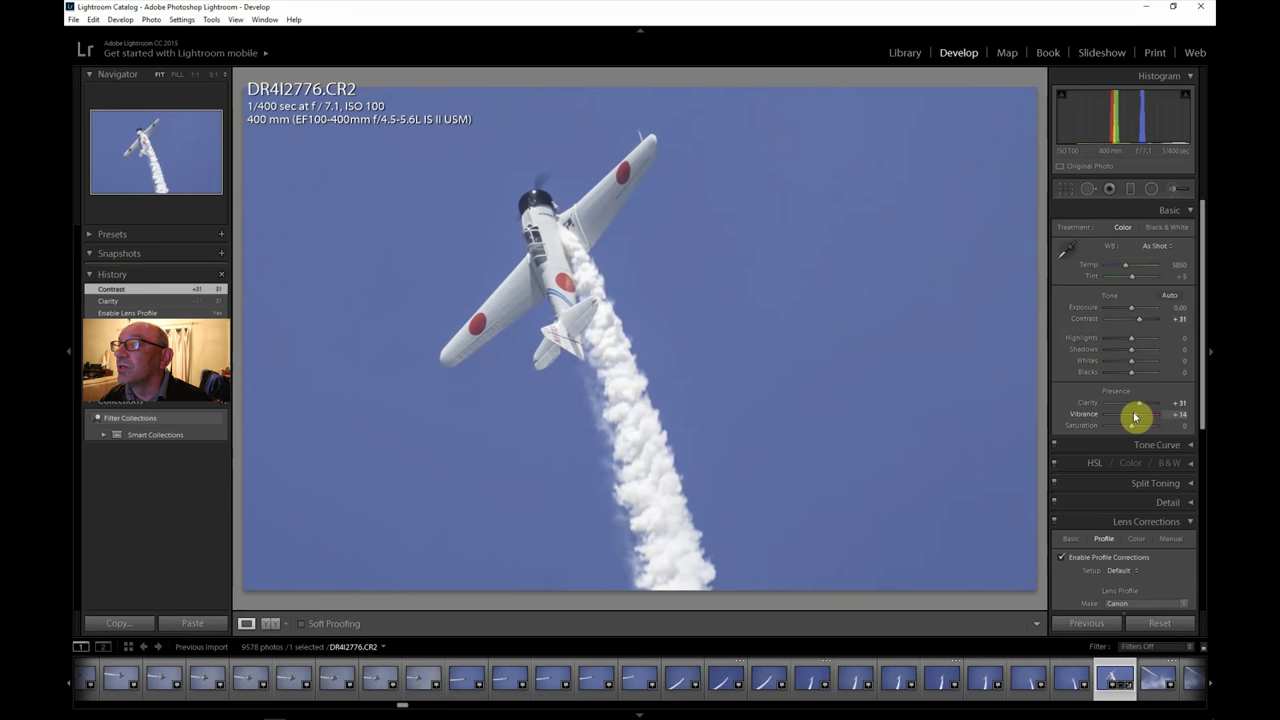
drag(1135, 417, 1135, 418)
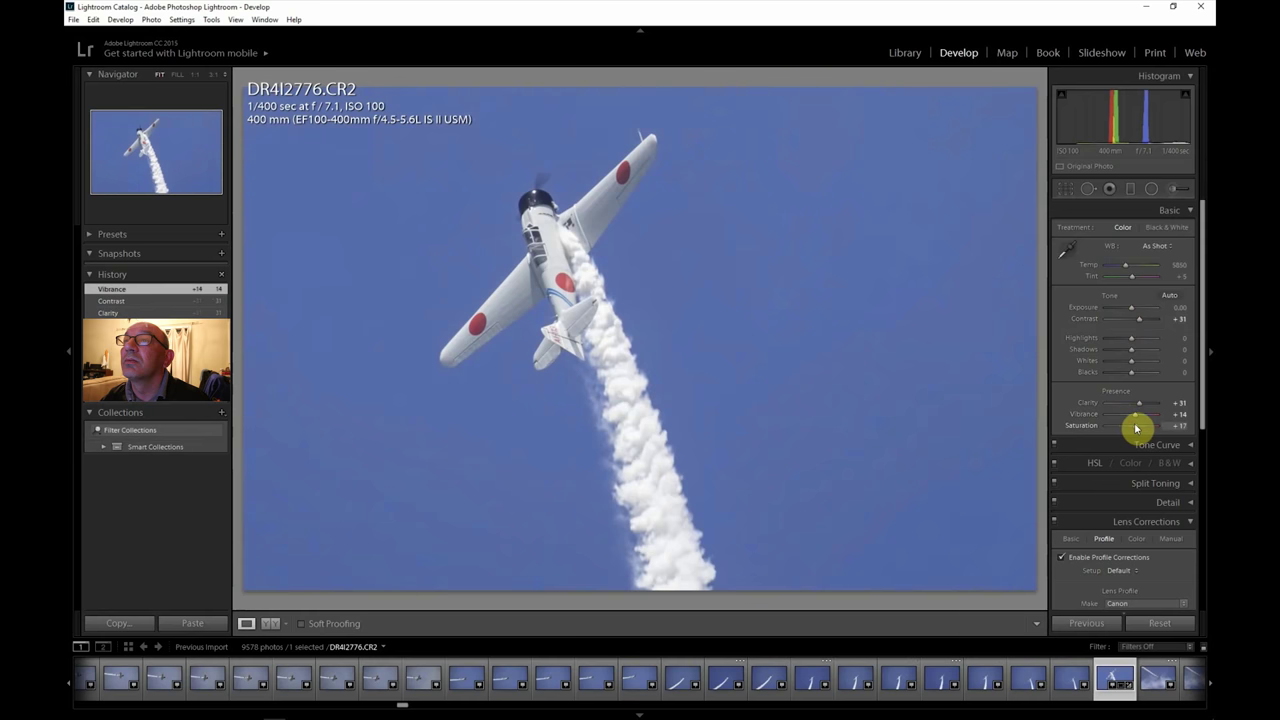
drag(1136, 428, 1136, 428)
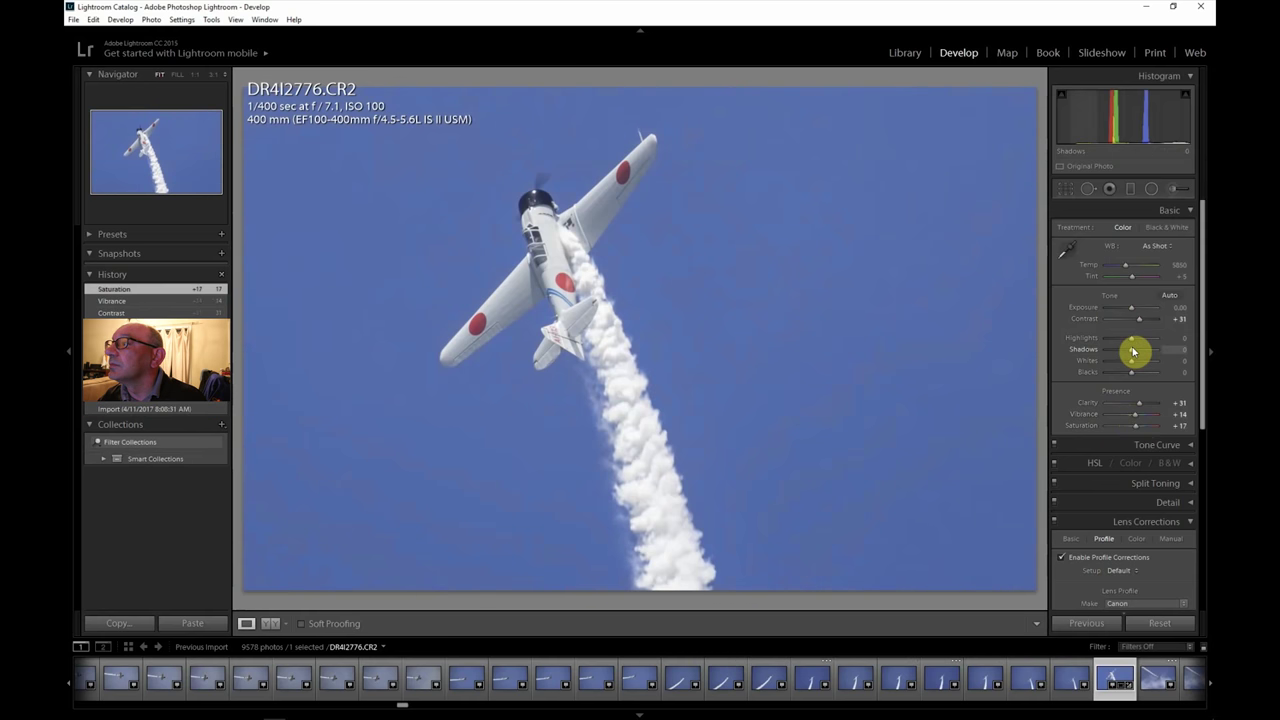
drag(1138, 352, 1140, 354)
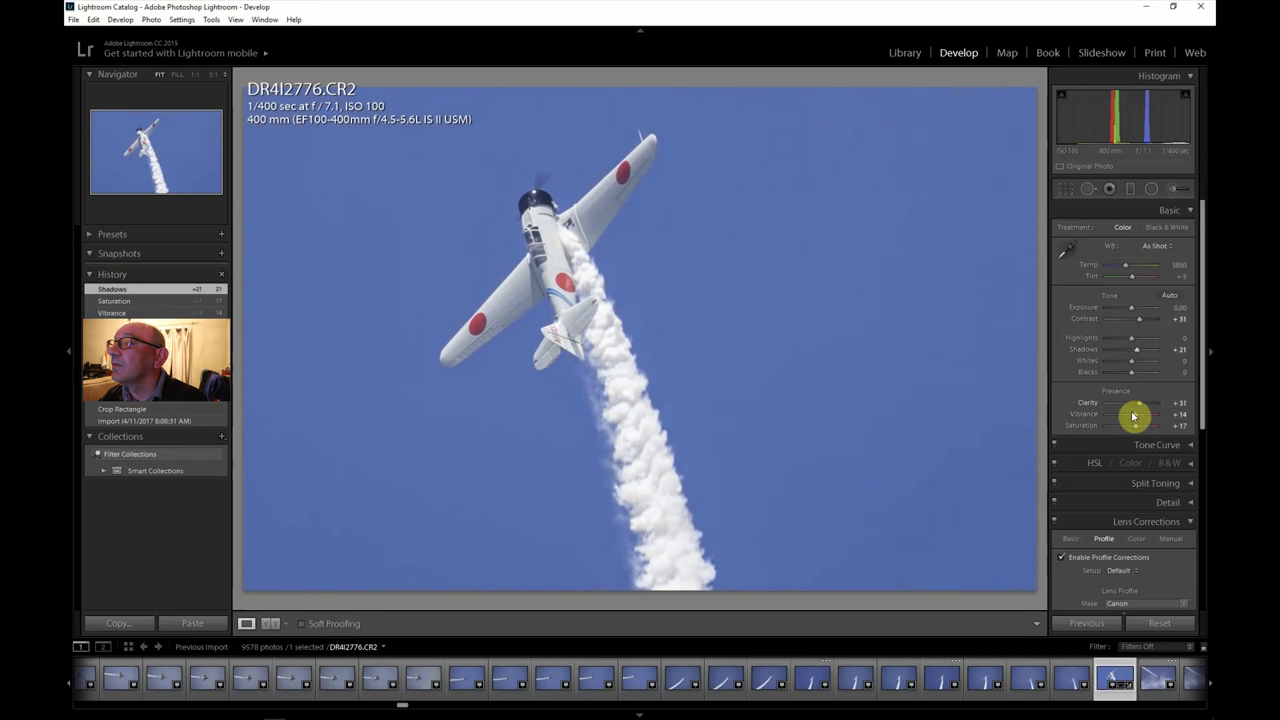
drag(1141, 416, 1141, 414)
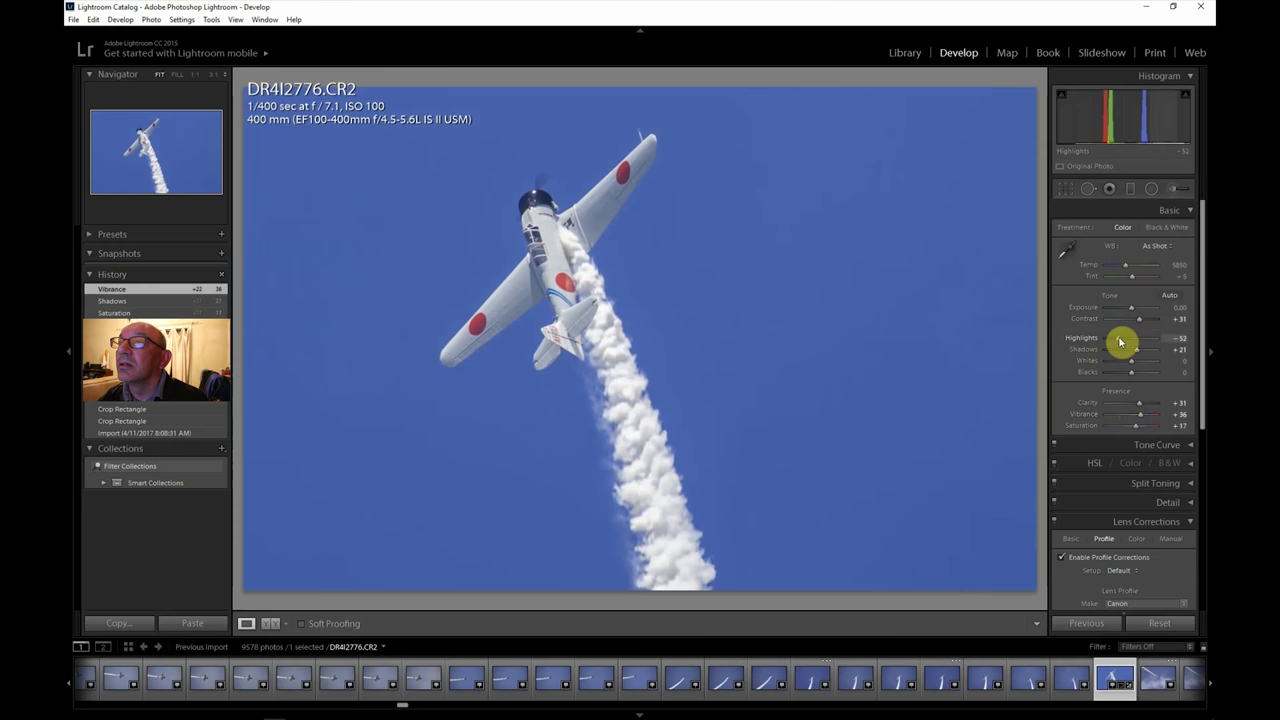
drag(1120, 342, 1120, 343)
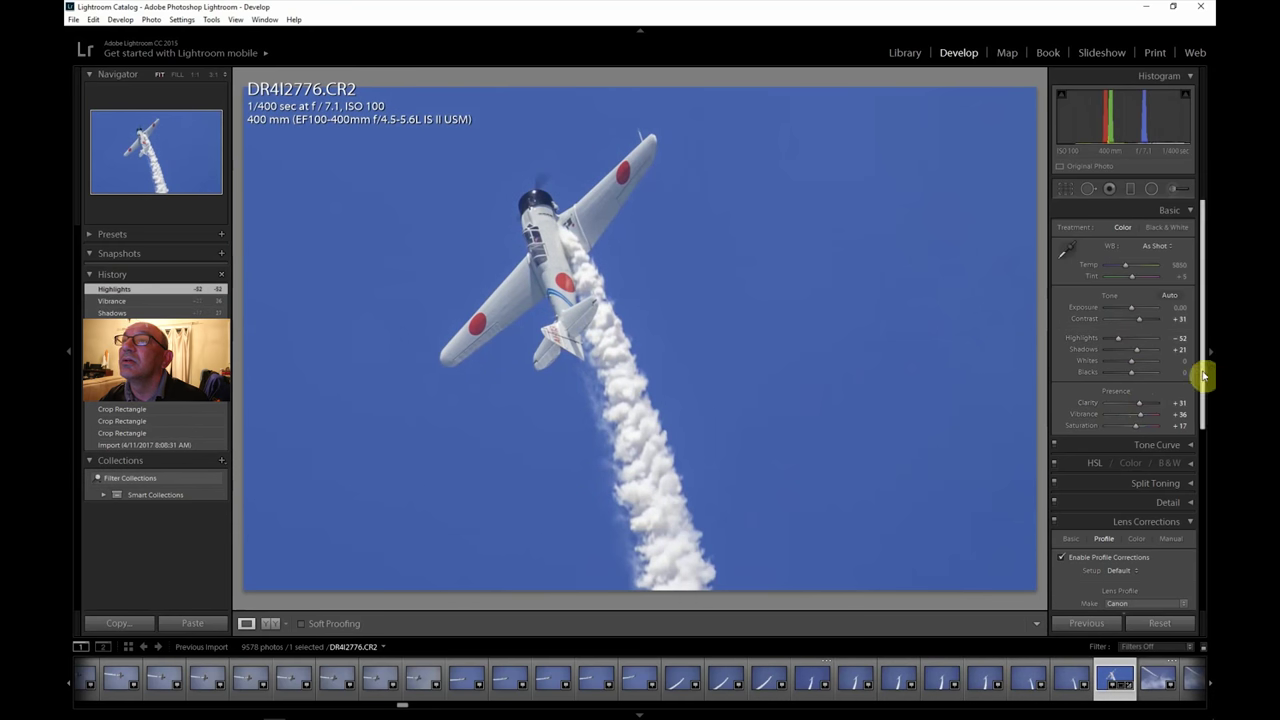
Step: Add Dehaze +7 and export the photo to the hard drive
drag(1206, 363, 1206, 540)
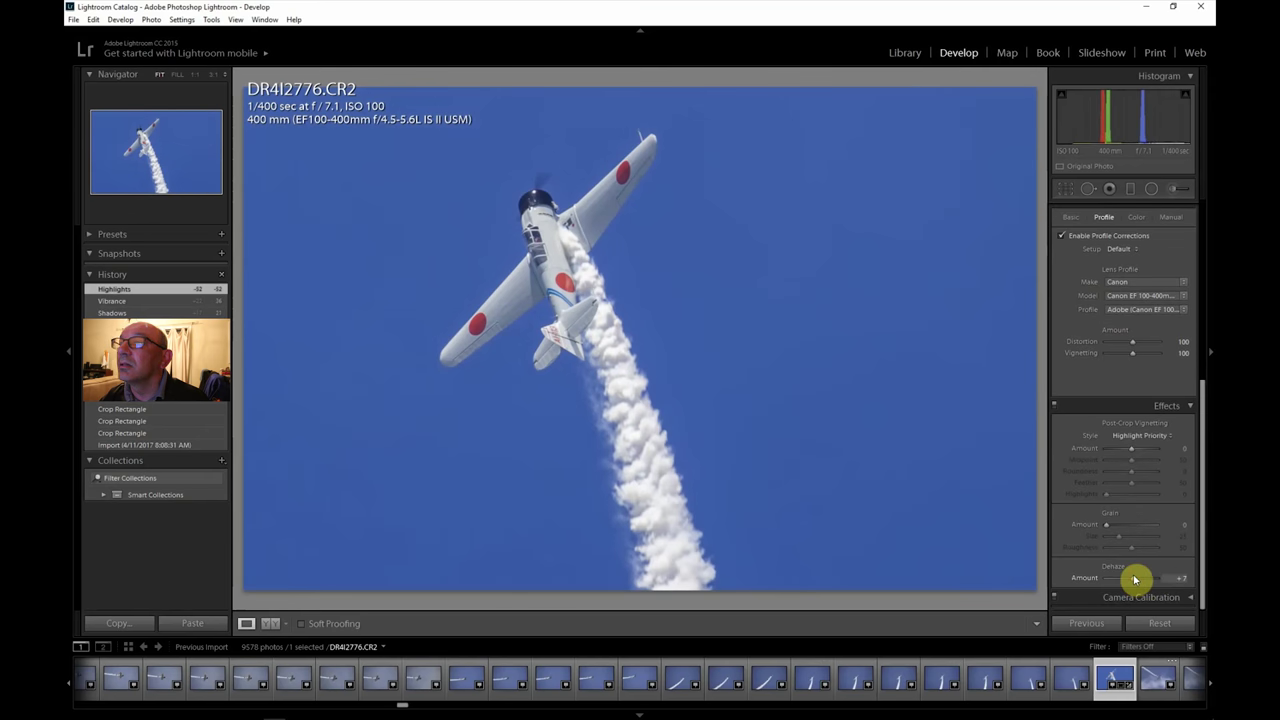
drag(1134, 579, 1136, 578)
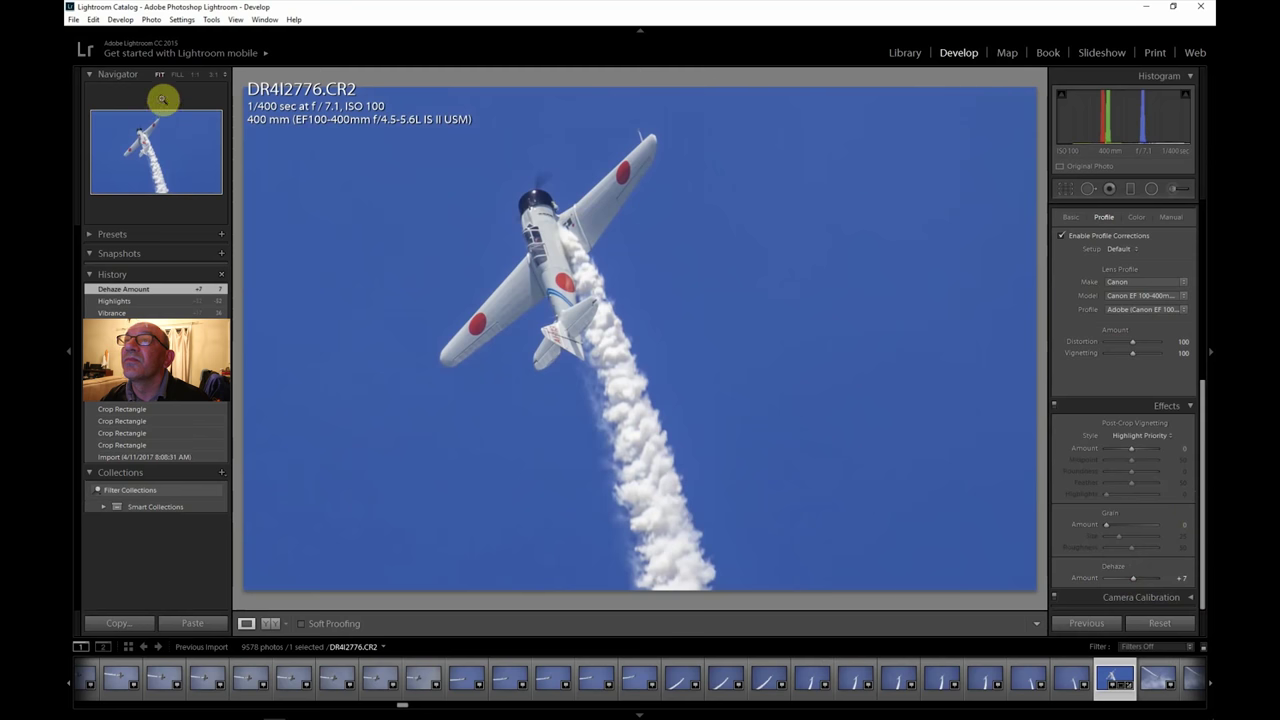
click(73, 20)
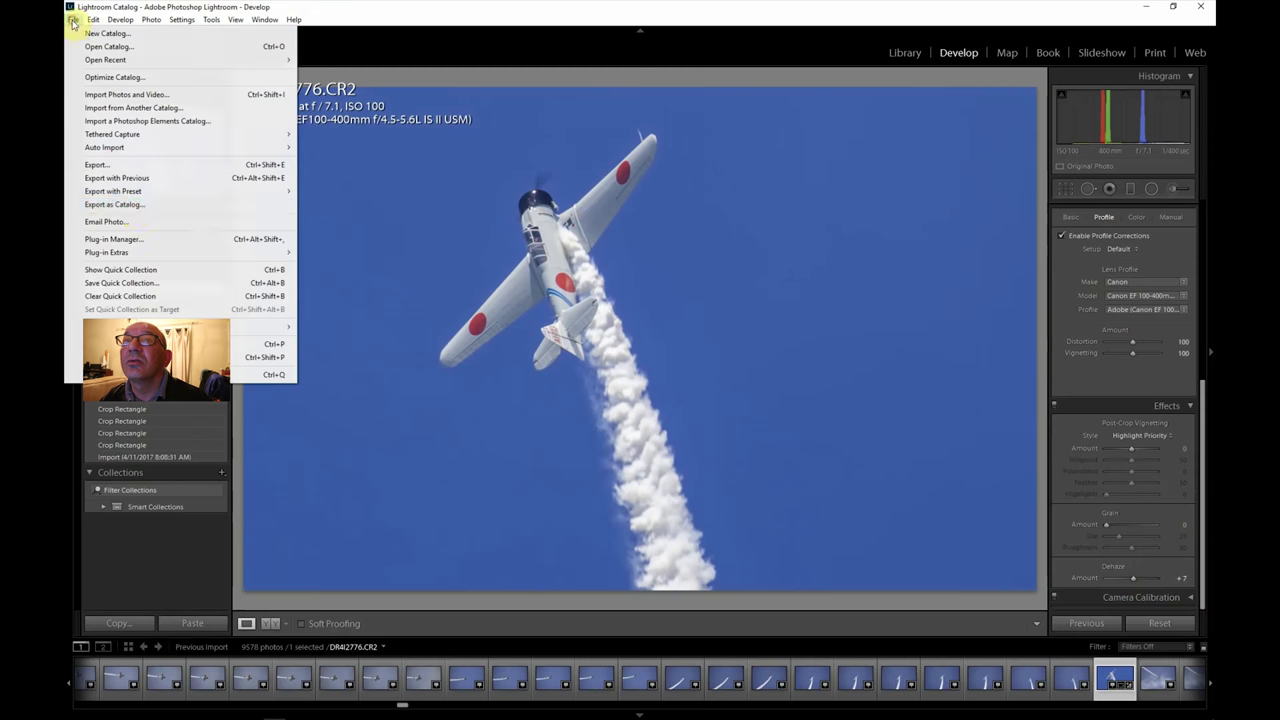
click(125, 164)
click(820, 679)
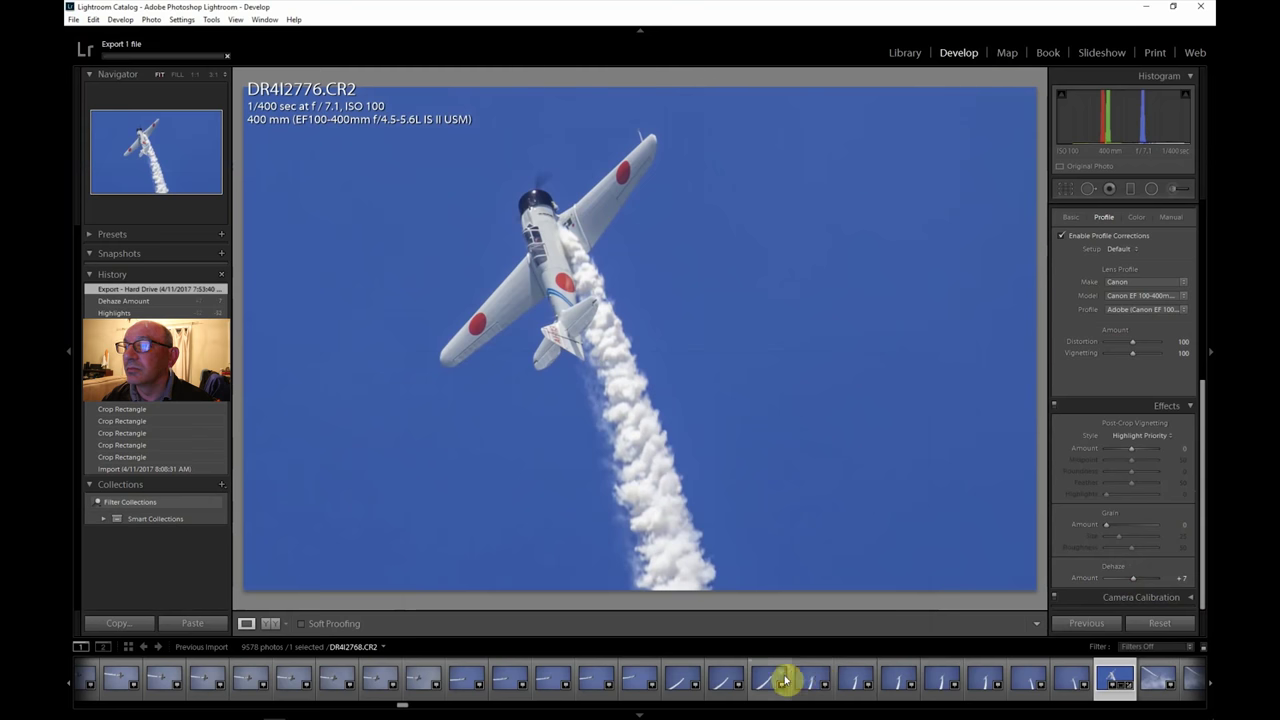
click(1210, 686)
click(1210, 686)
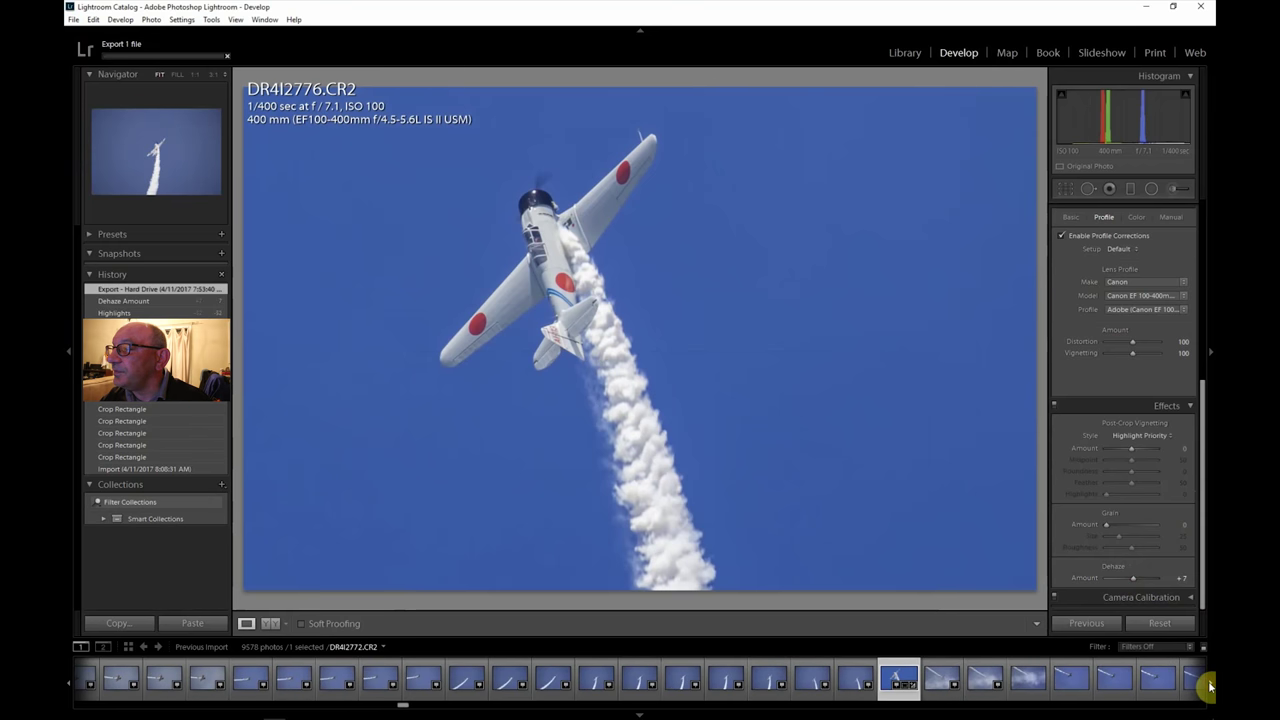
Step: Review the warbird photos DR4I2780, DR4I2785, DR4I2791 and DR4I2805 in turn
click(979, 680)
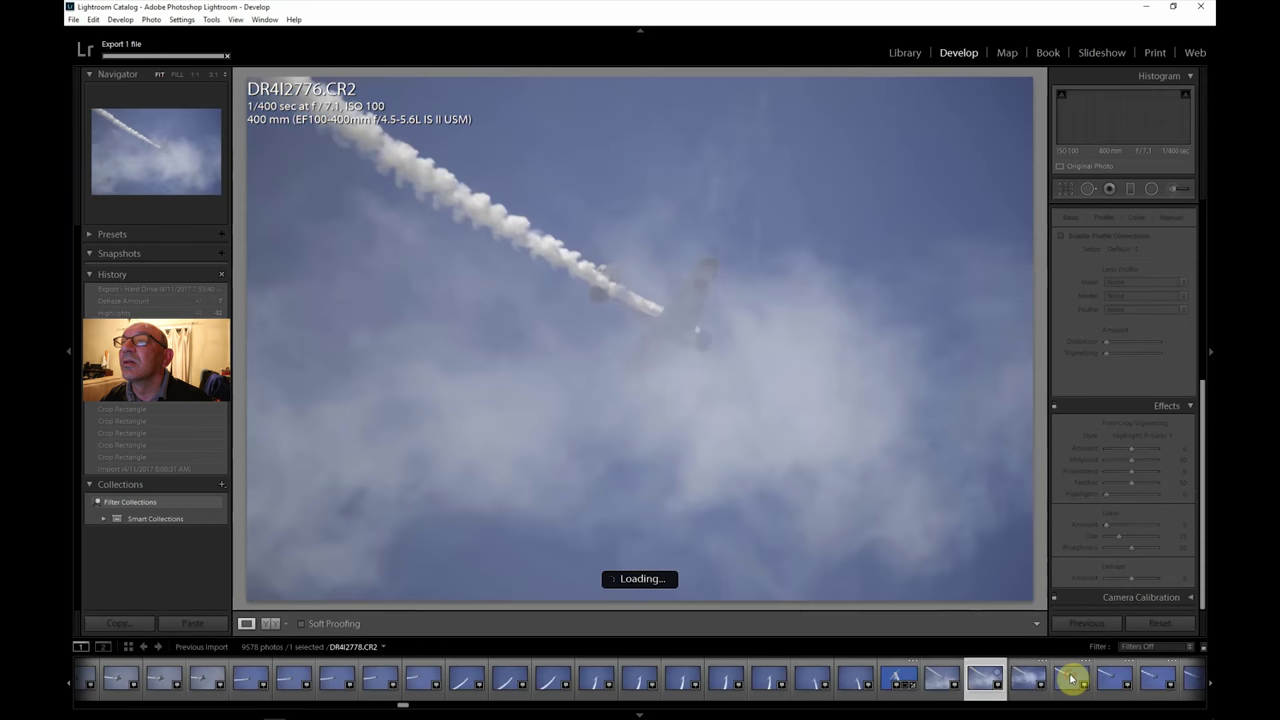
click(1071, 680)
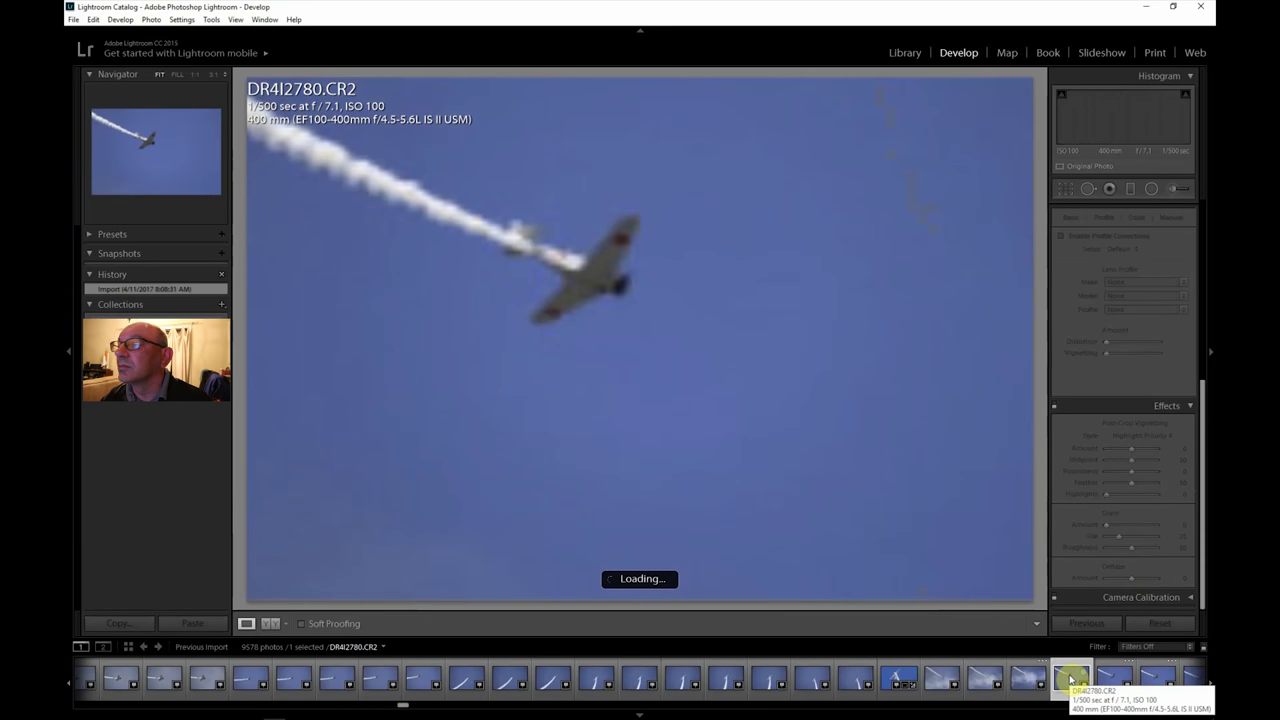
click(1210, 686)
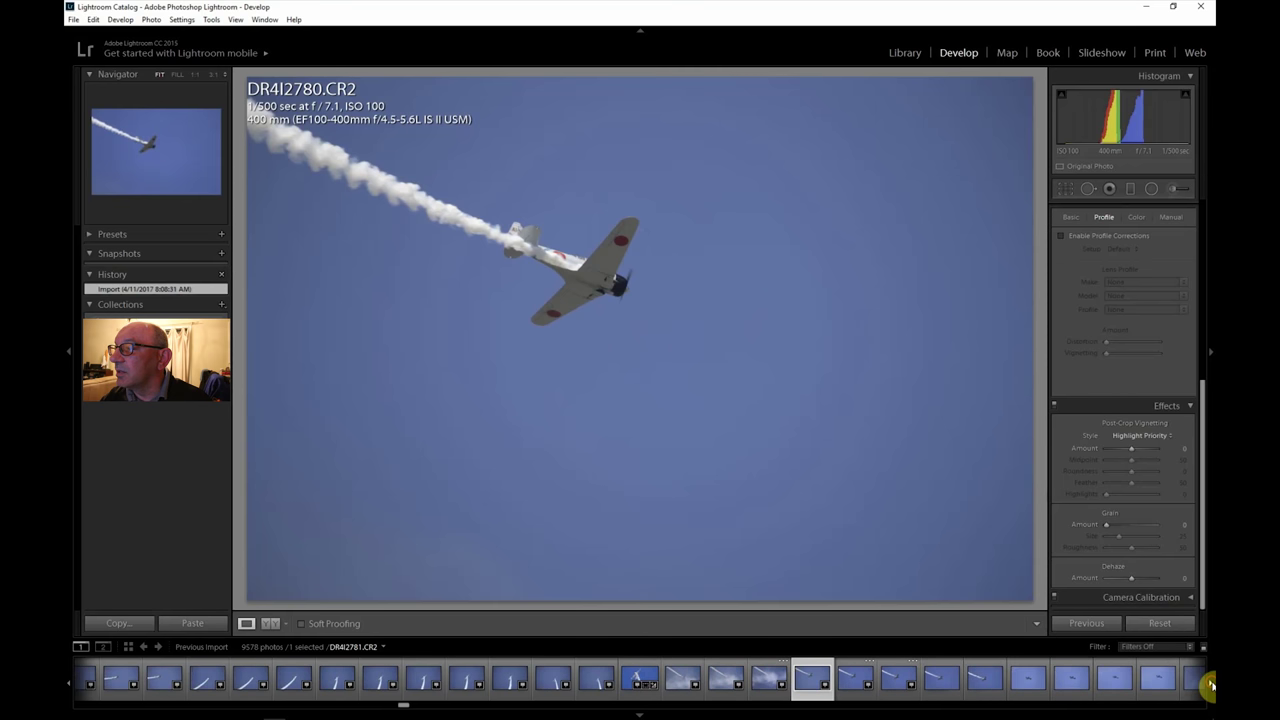
click(1020, 686)
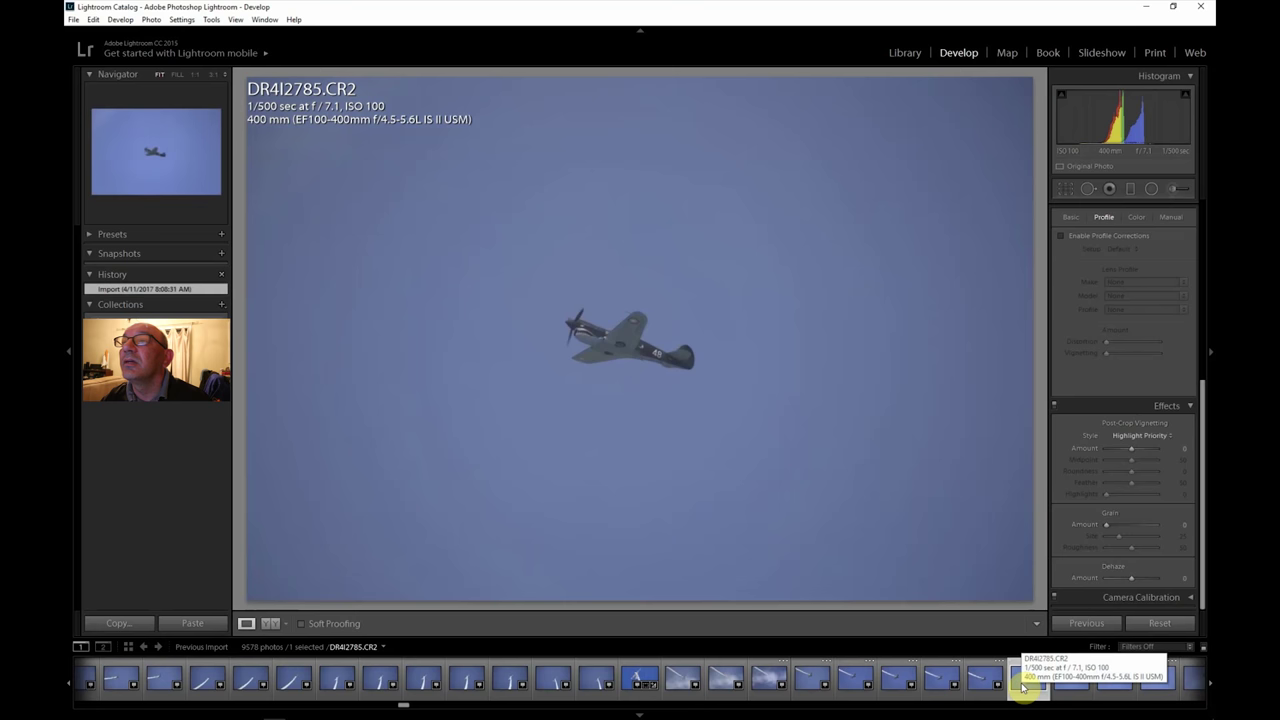
click(1210, 686)
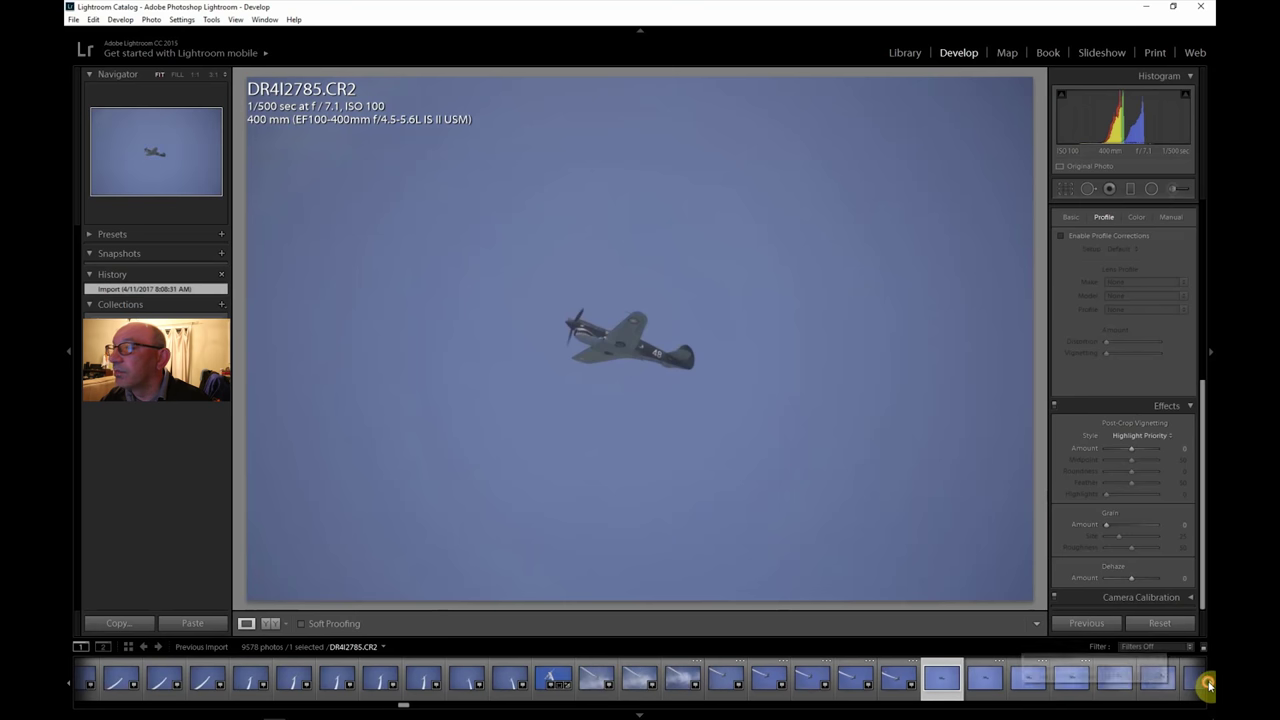
click(1028, 679)
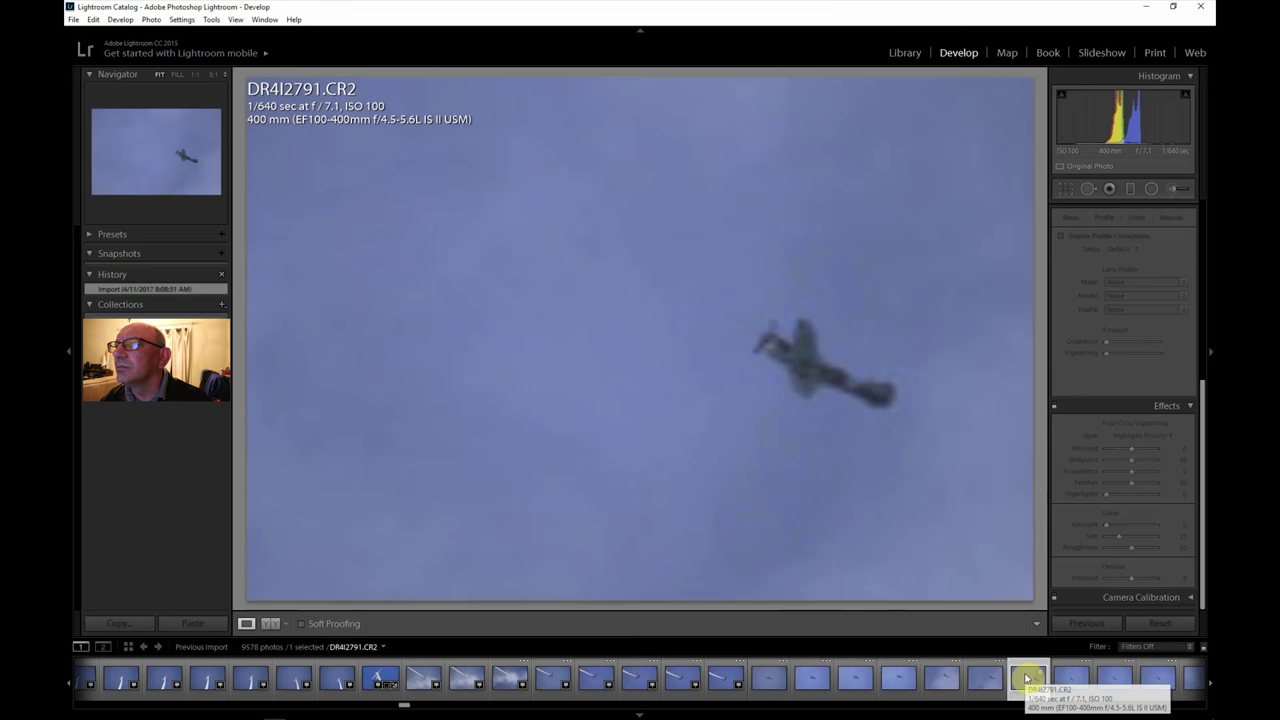
click(1210, 686)
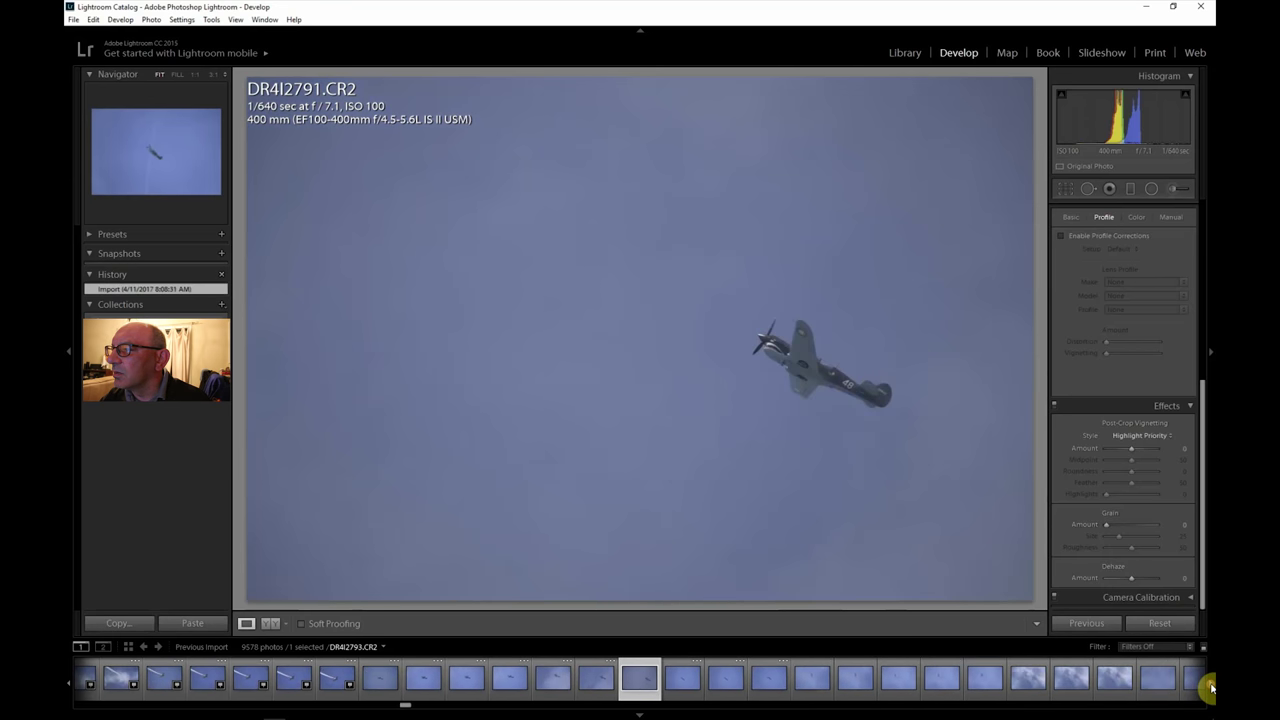
click(1066, 684)
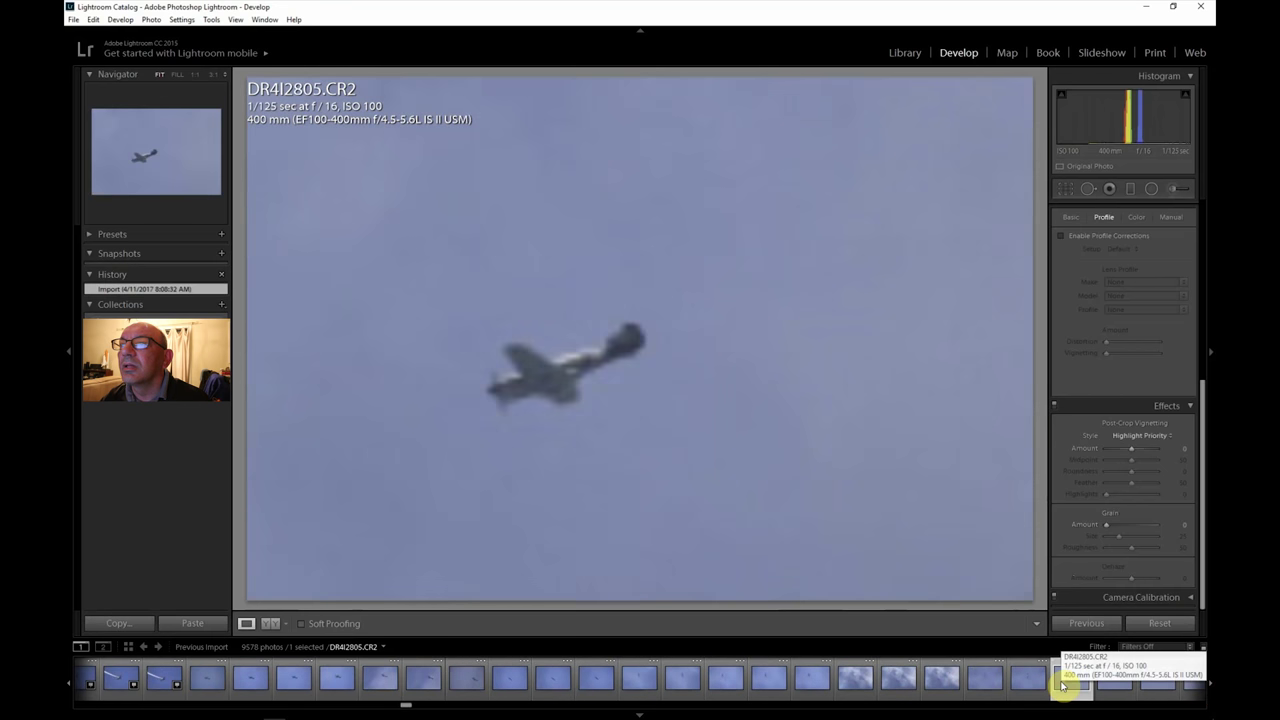
click(1210, 686)
Step: Review DR4I2817 and DR4I2827, then open DR4I2839 of fighter 48 taxiing on the runway
click(1210, 686)
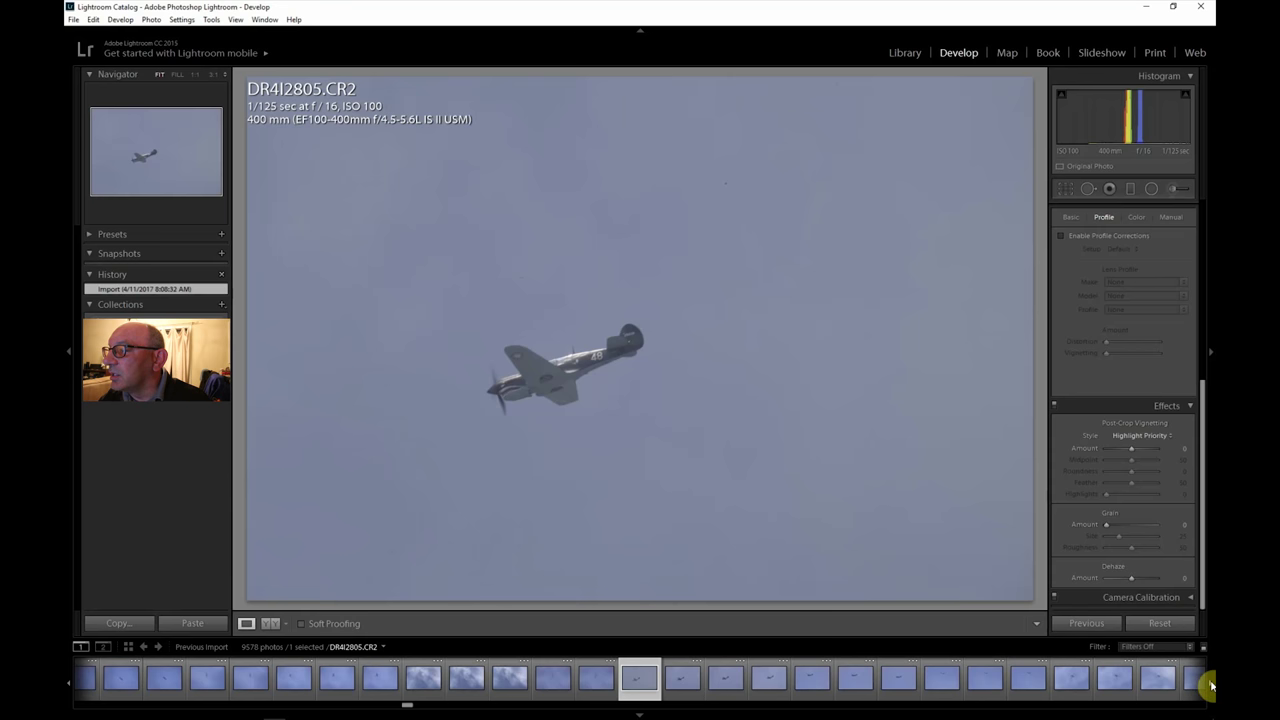
click(1210, 686)
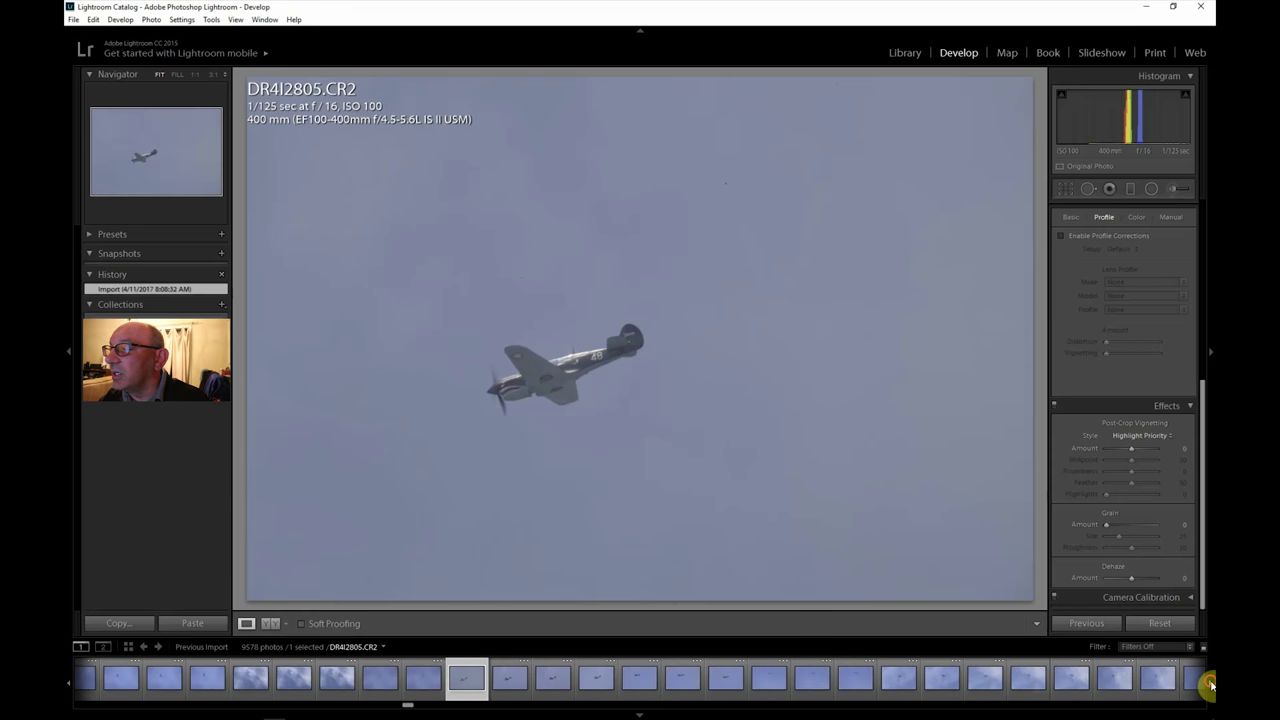
click(1210, 686)
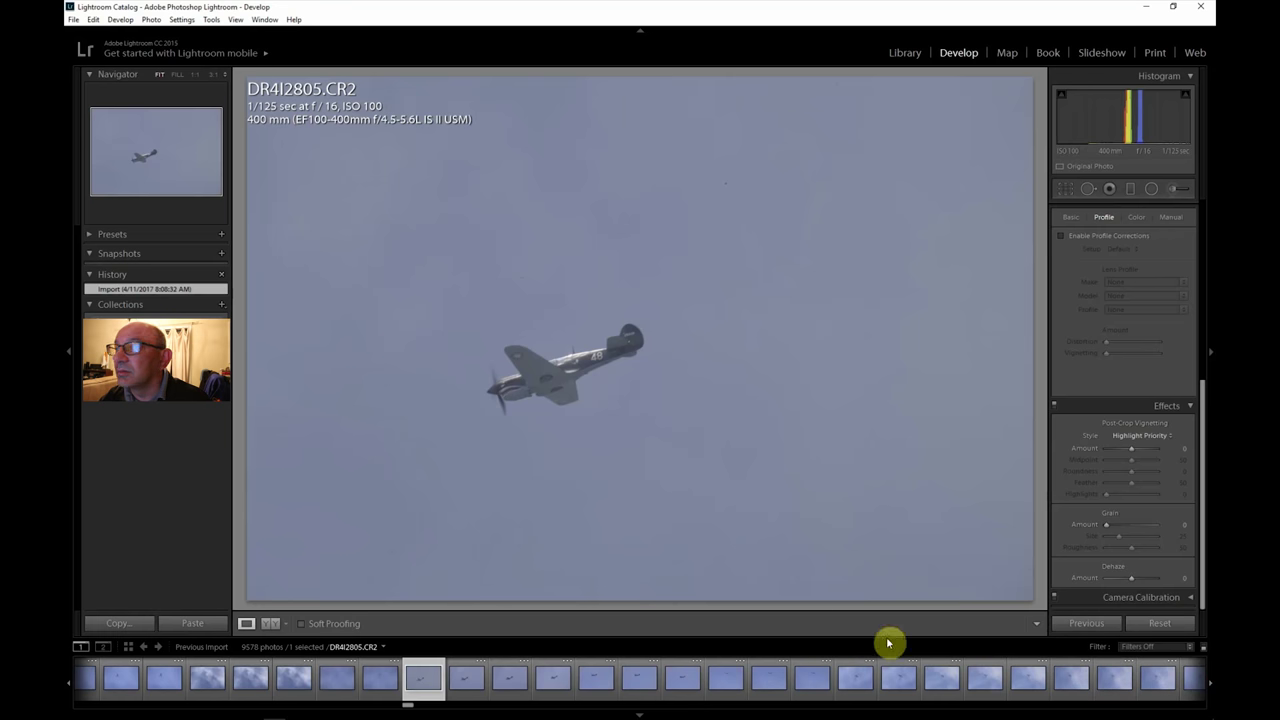
click(942, 680)
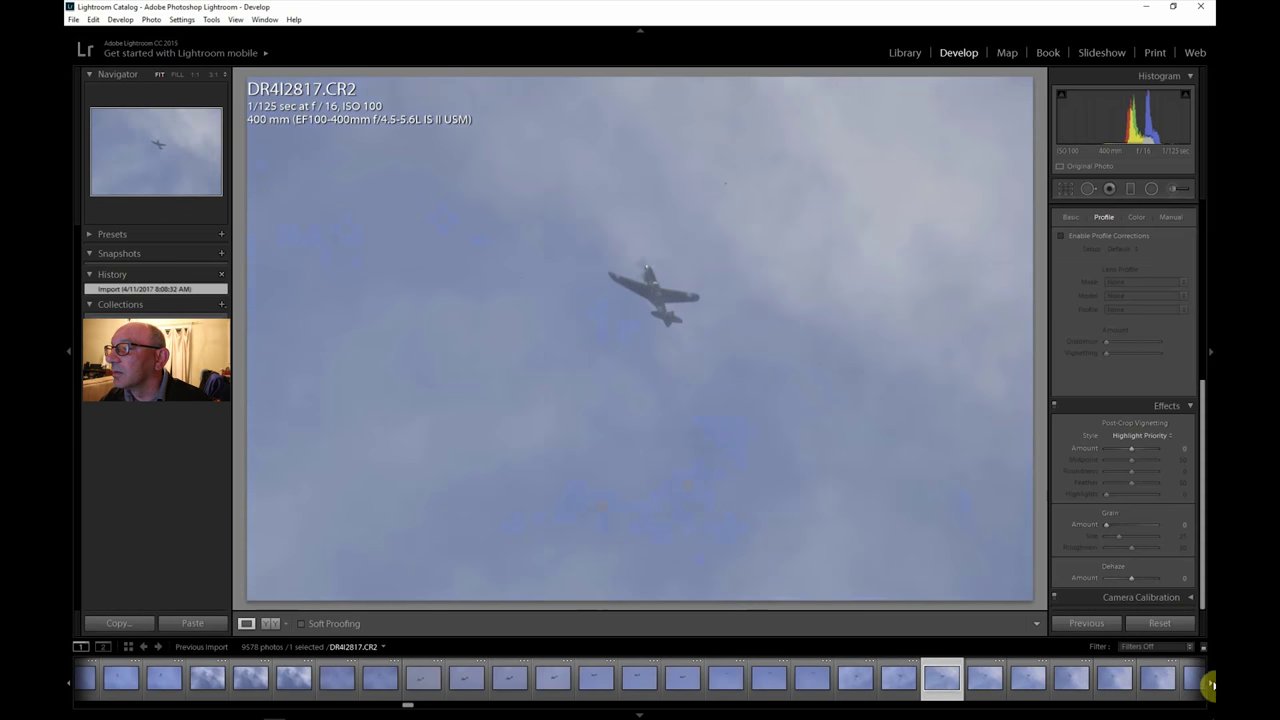
scroll(1210, 685, right, 7)
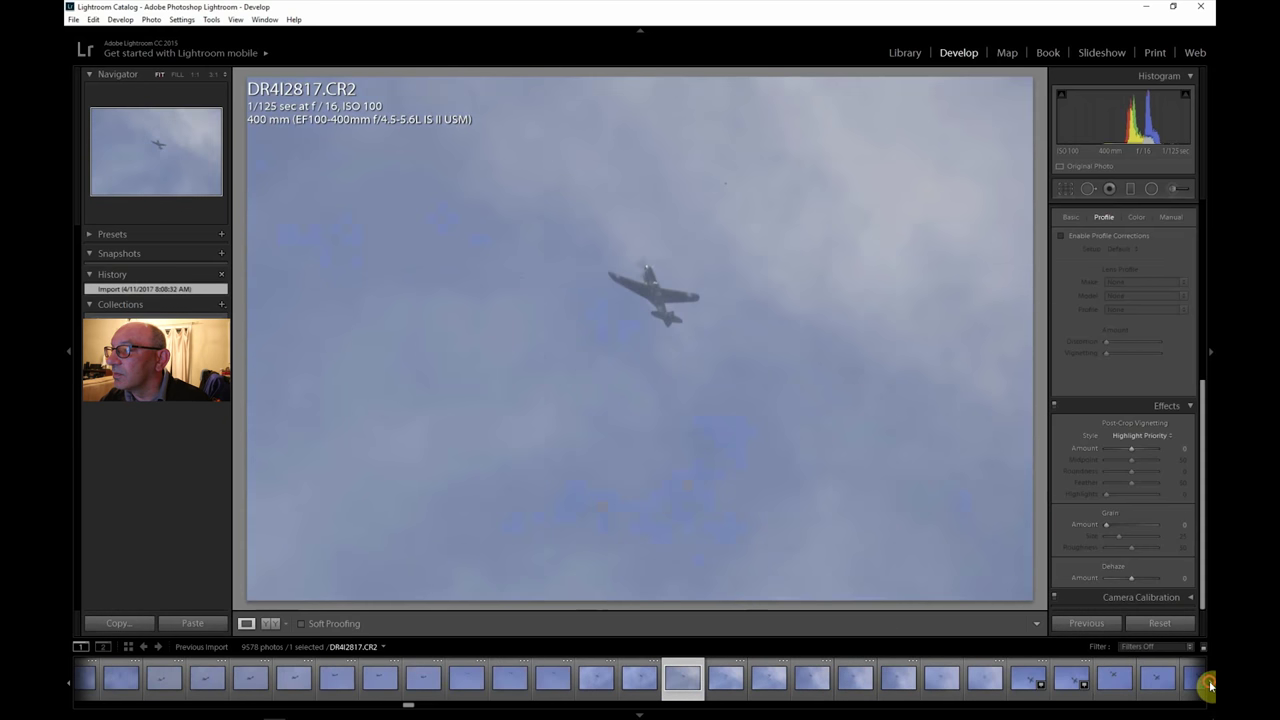
click(1064, 681)
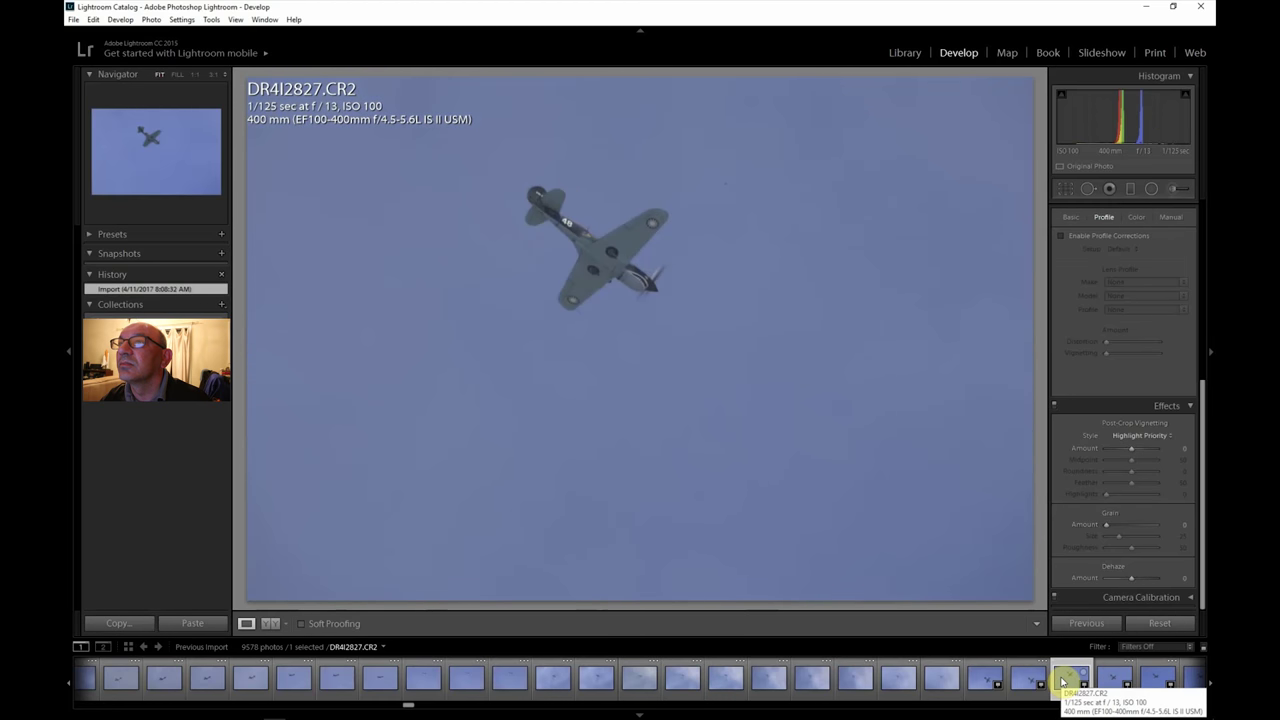
click(1210, 686)
drag(1210, 686, 1211, 689)
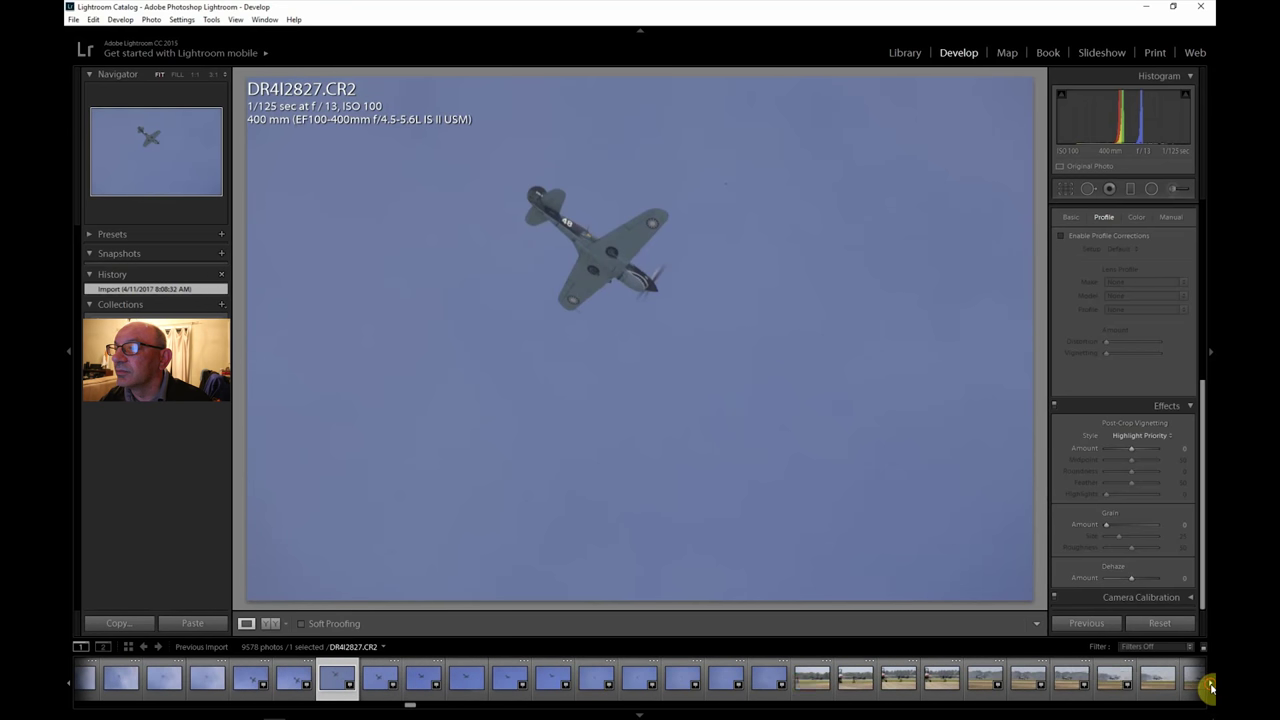
click(856, 683)
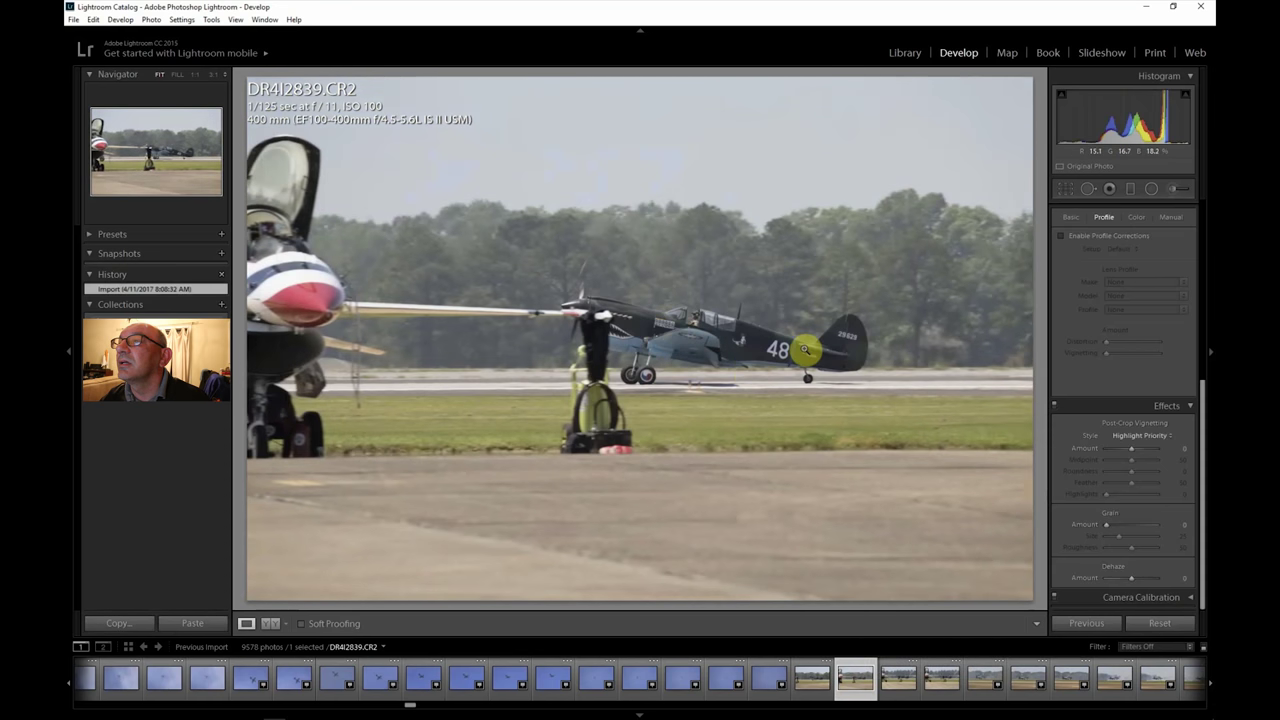
Step: Review runway shots DR4I2843 and DR4I2846, then open DR4I2856 of the banking USAF jet
click(1024, 687)
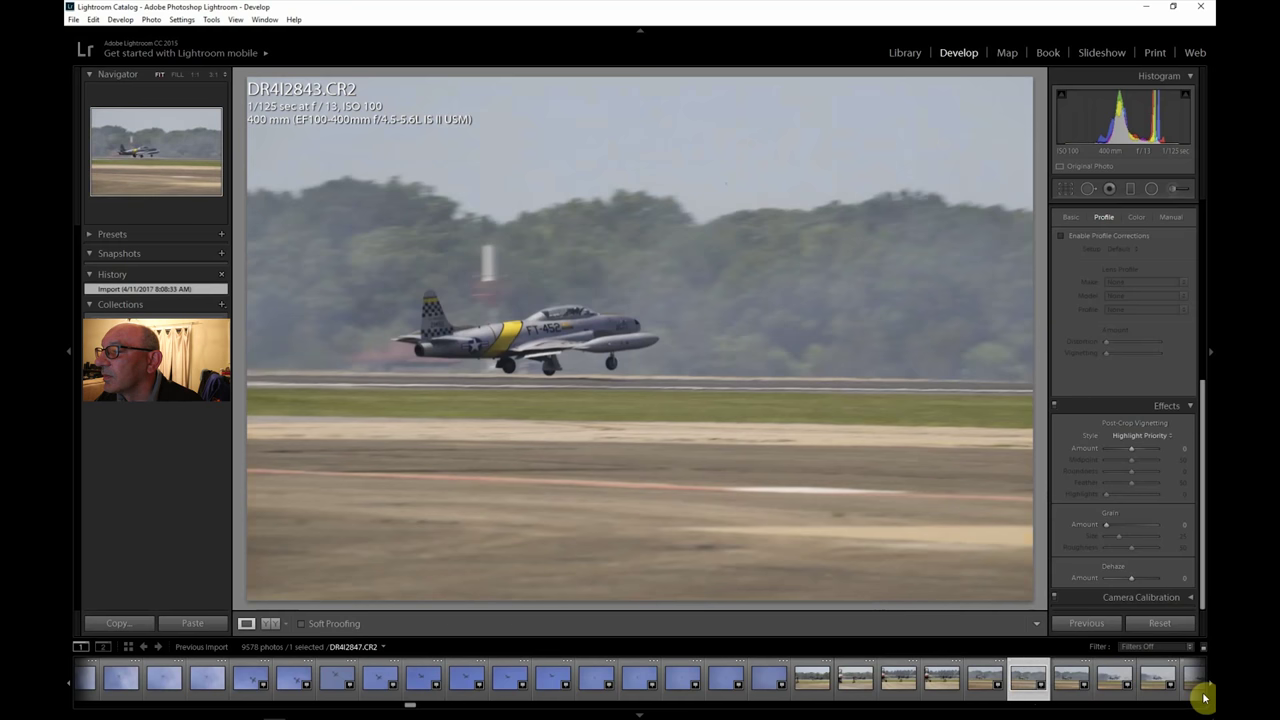
click(1210, 684)
click(1210, 684)
click(1072, 682)
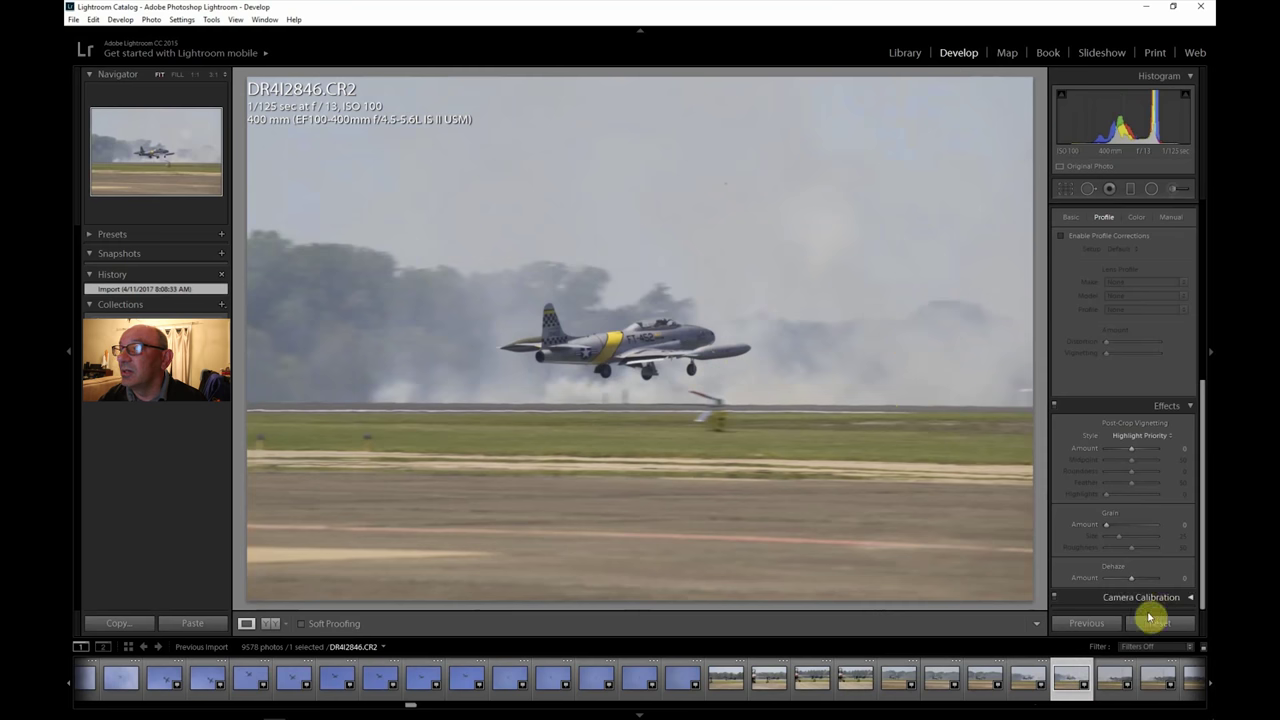
scroll(1210, 683, down, 7)
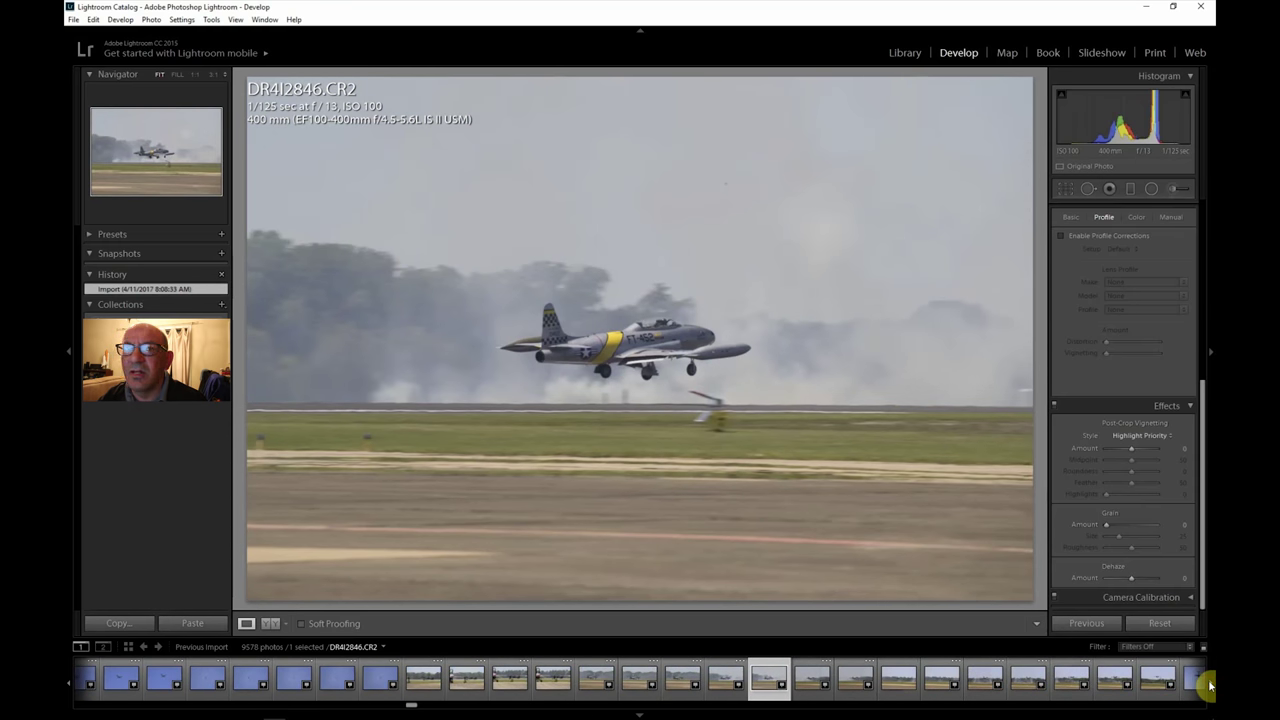
scroll(1210, 685, down, 3)
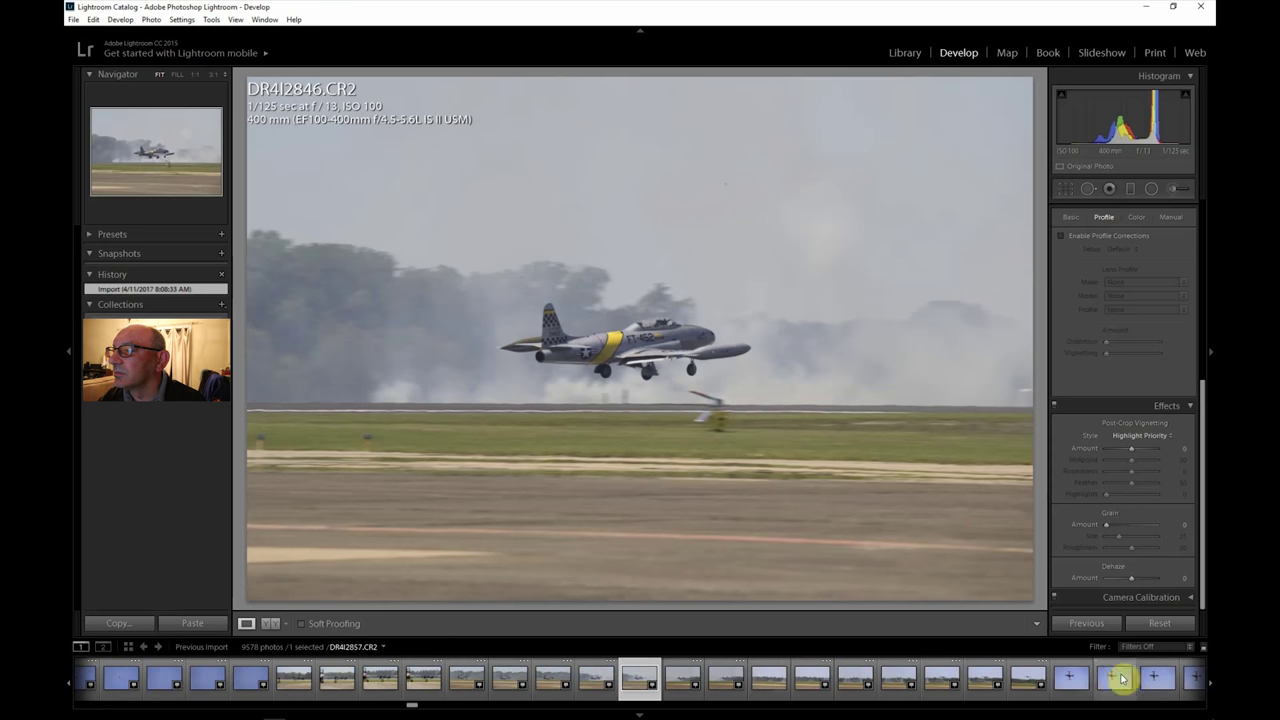
click(1071, 680)
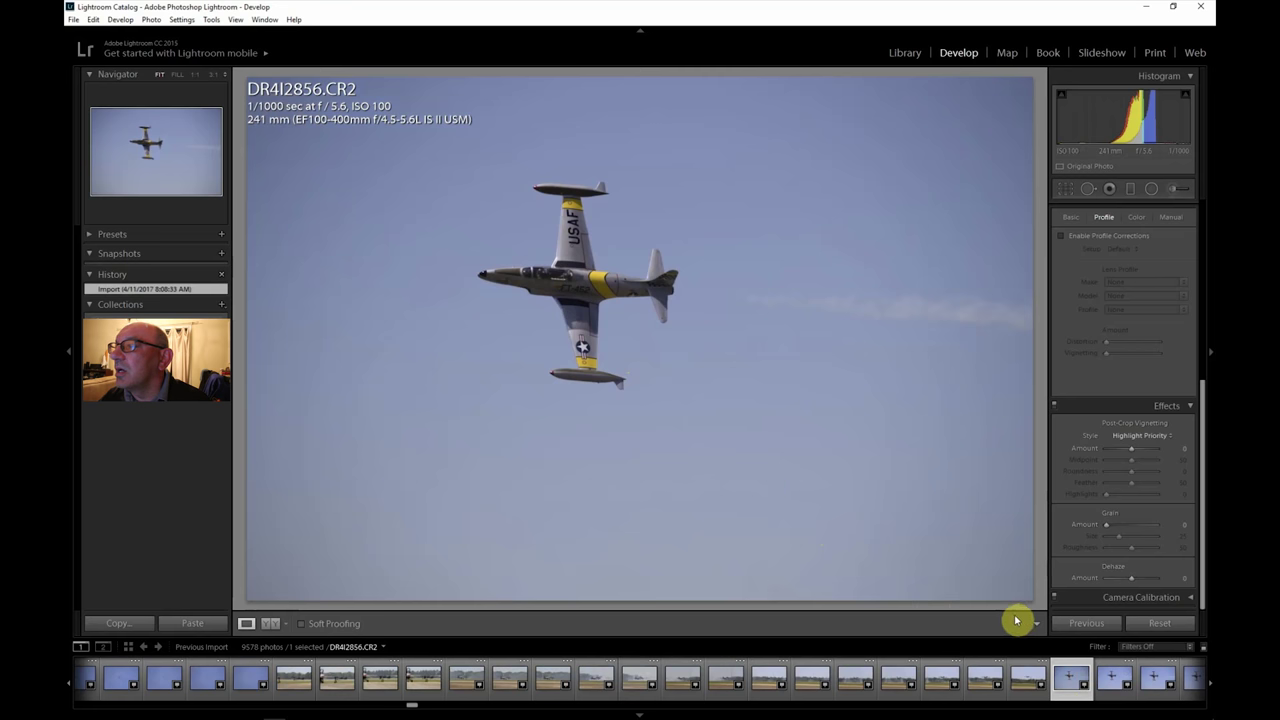
Step: Check DR4I2856 at 1:1, then pull the crop's lower-left and lower-right corners in around the jet
click(594, 320)
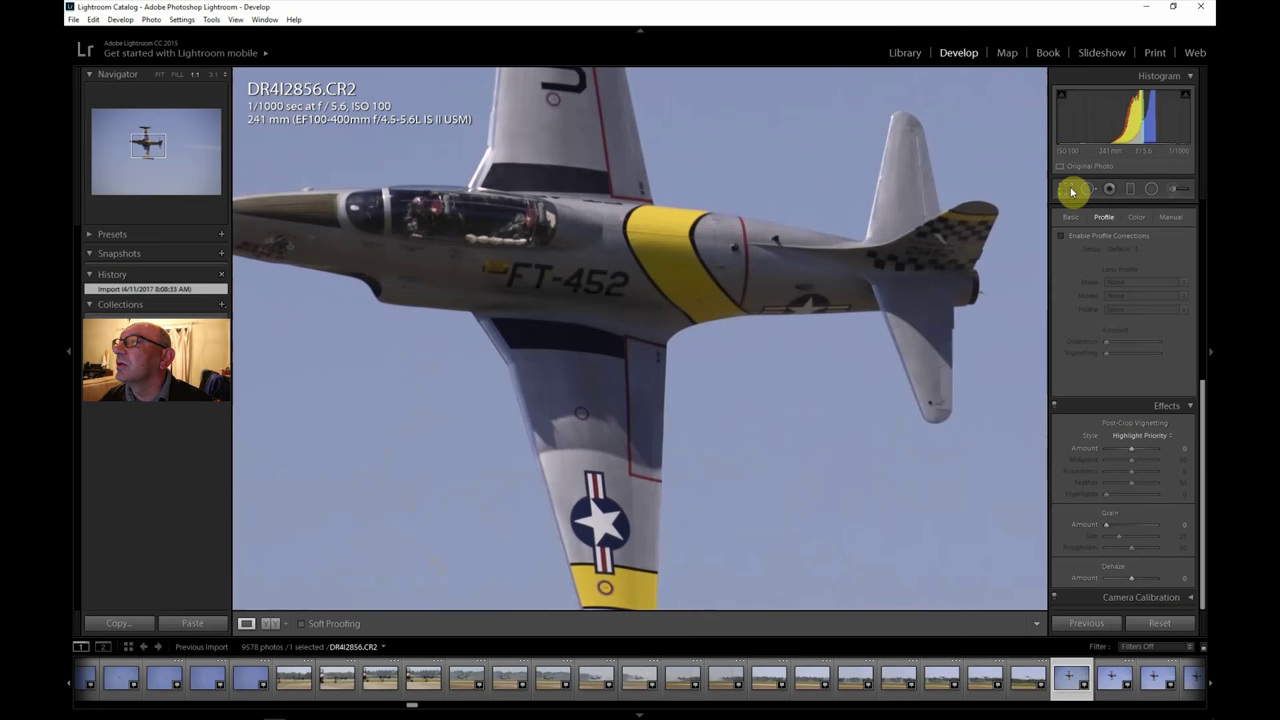
click(158, 74)
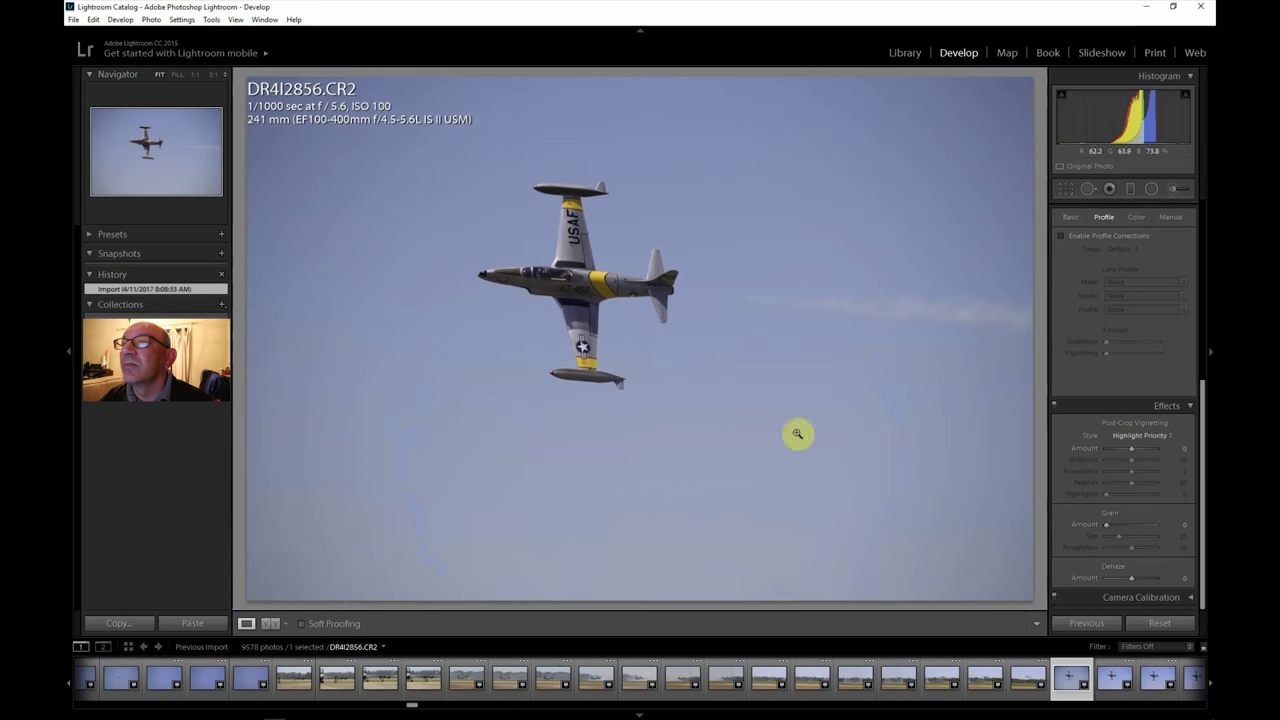
click(1066, 189)
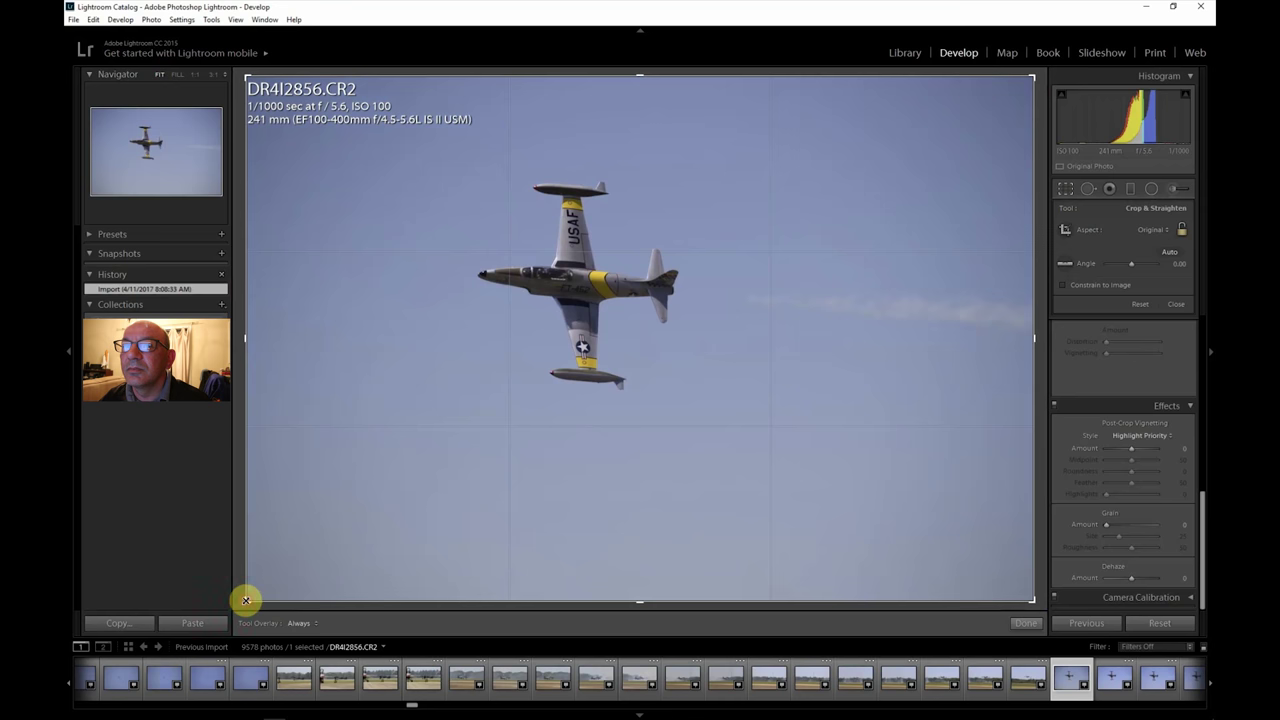
drag(246, 600, 337, 548)
drag(937, 543, 808, 513)
Step: Trim the crop's top and apply it; set Clarity +29, Contrast +24, Highlights -36, Vibrance and Saturation +21
drag(640, 184, 643, 208)
key(Return)
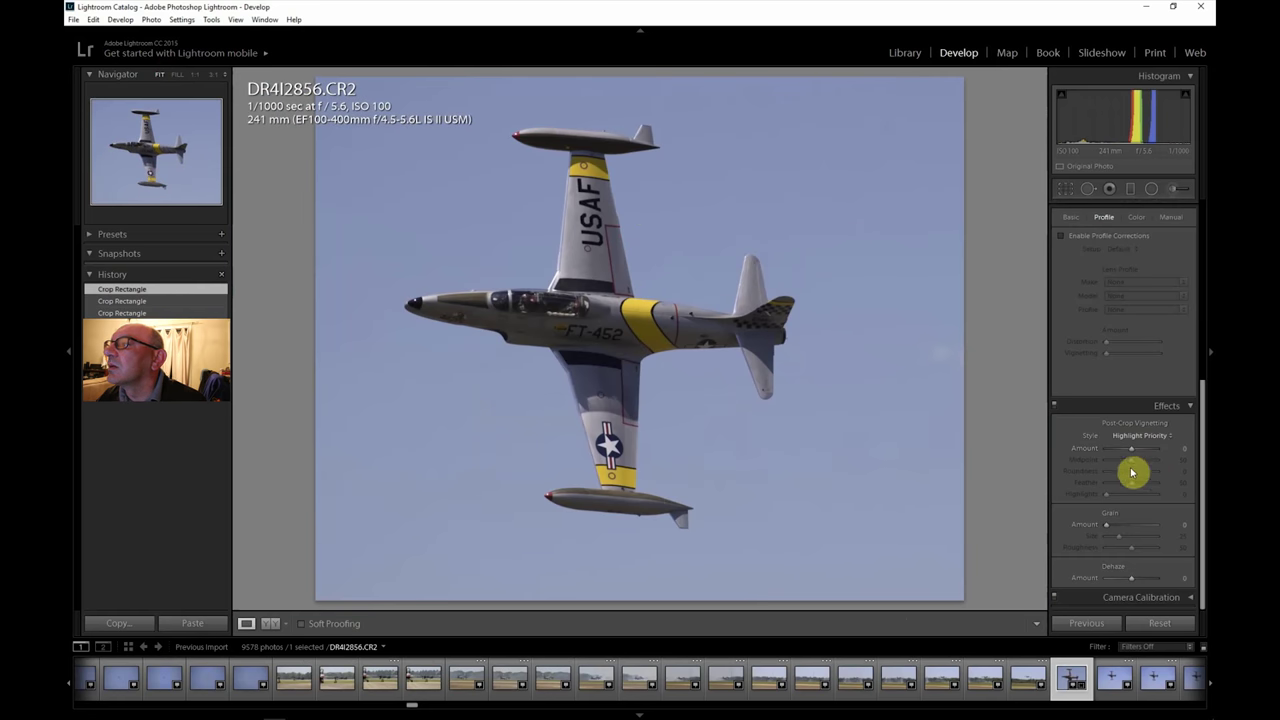
drag(1205, 409, 1190, 215)
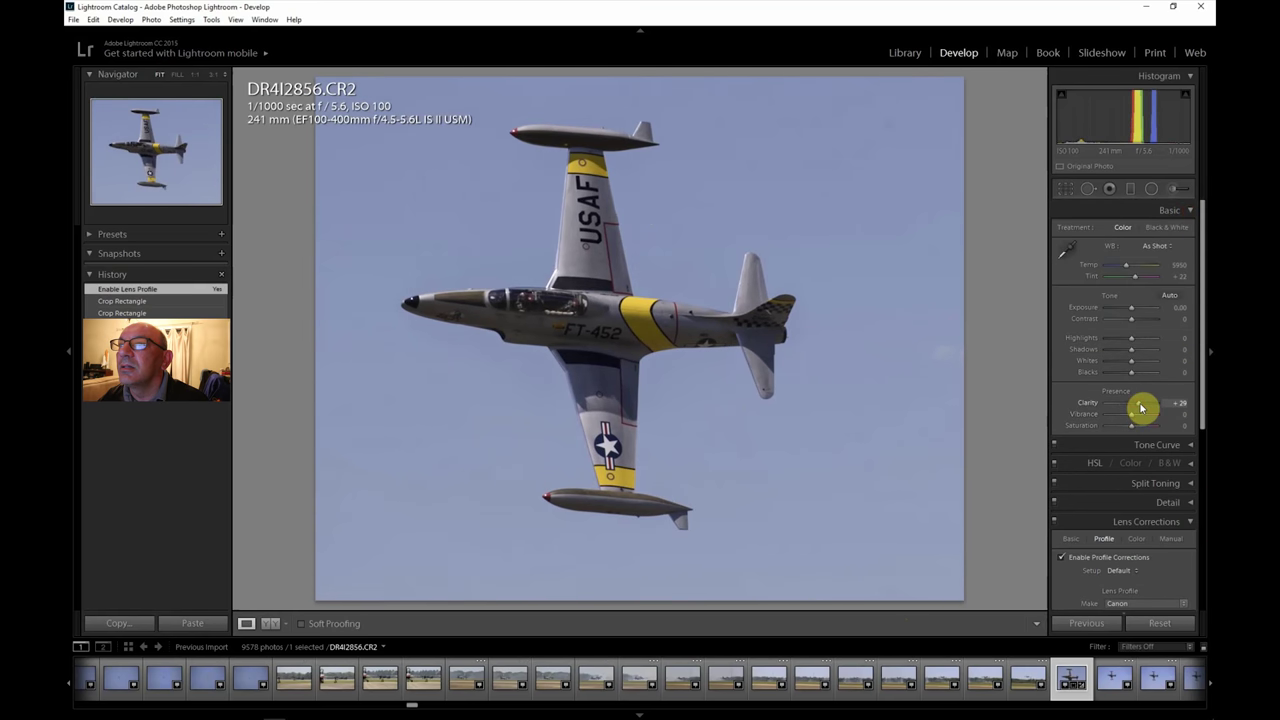
drag(1140, 407, 1139, 404)
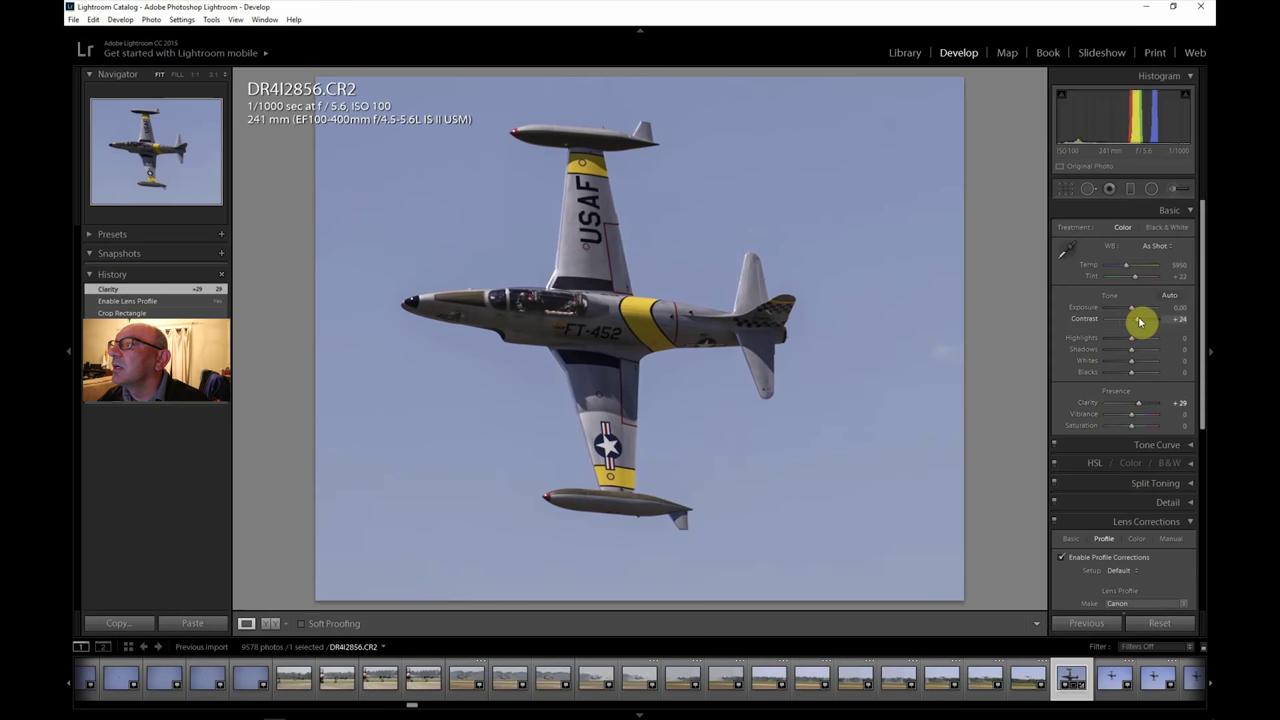
drag(1140, 321, 1147, 353)
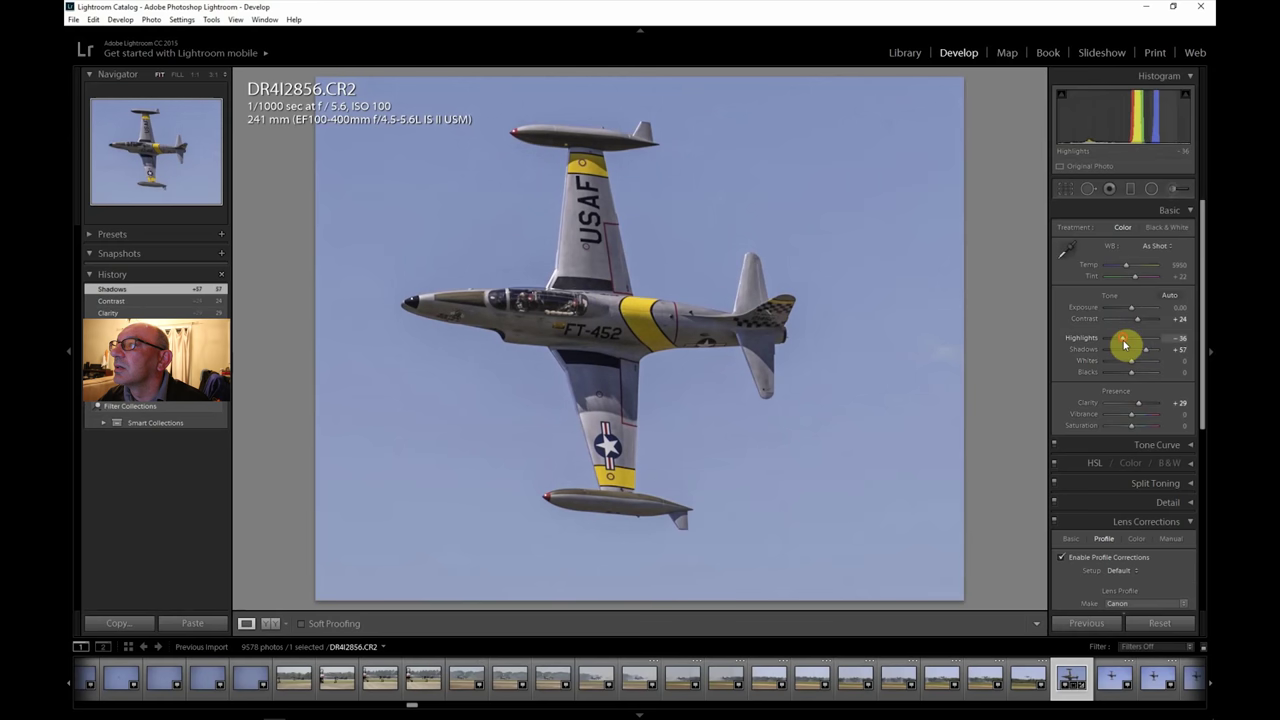
drag(1124, 343, 1123, 340)
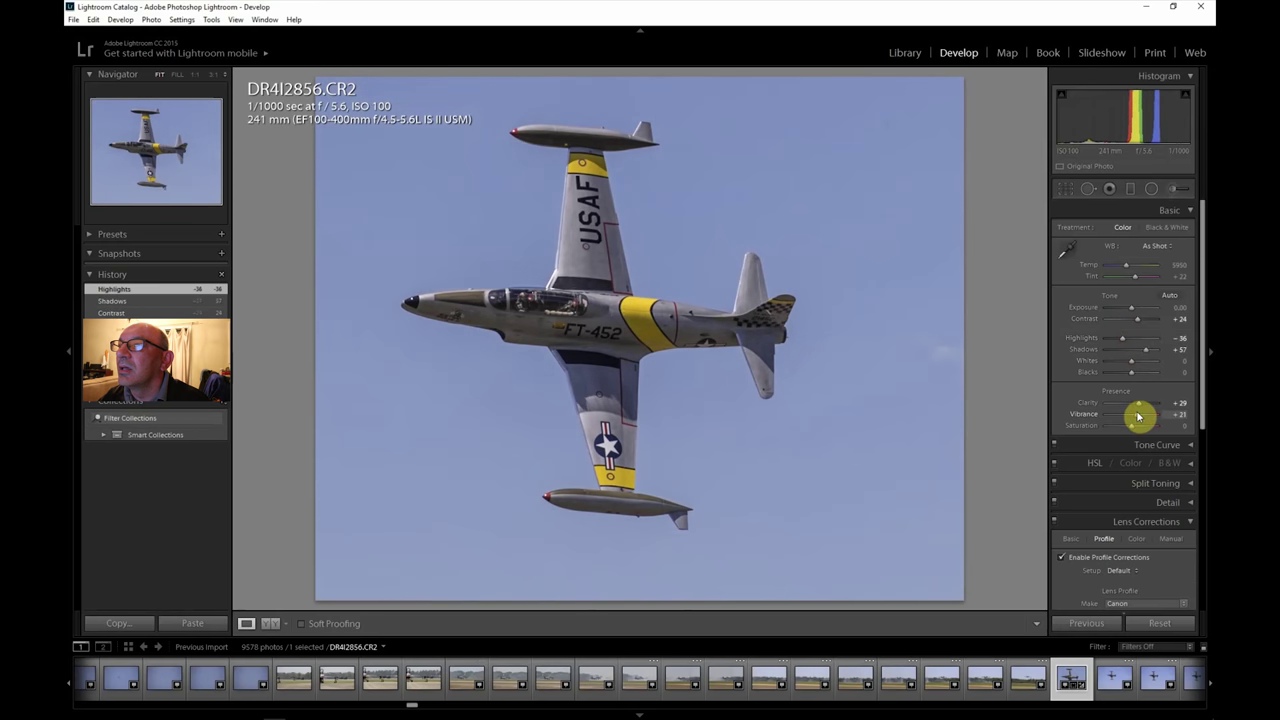
drag(1138, 416, 1137, 415)
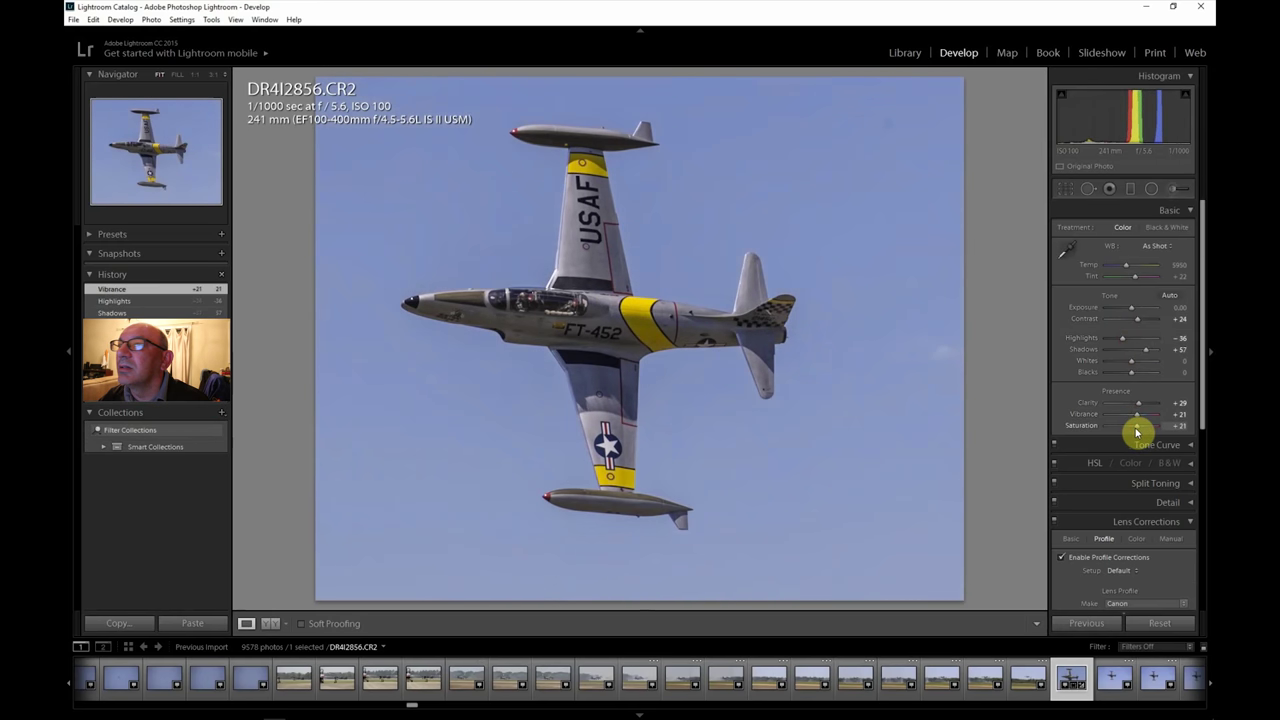
drag(1137, 432, 1140, 420)
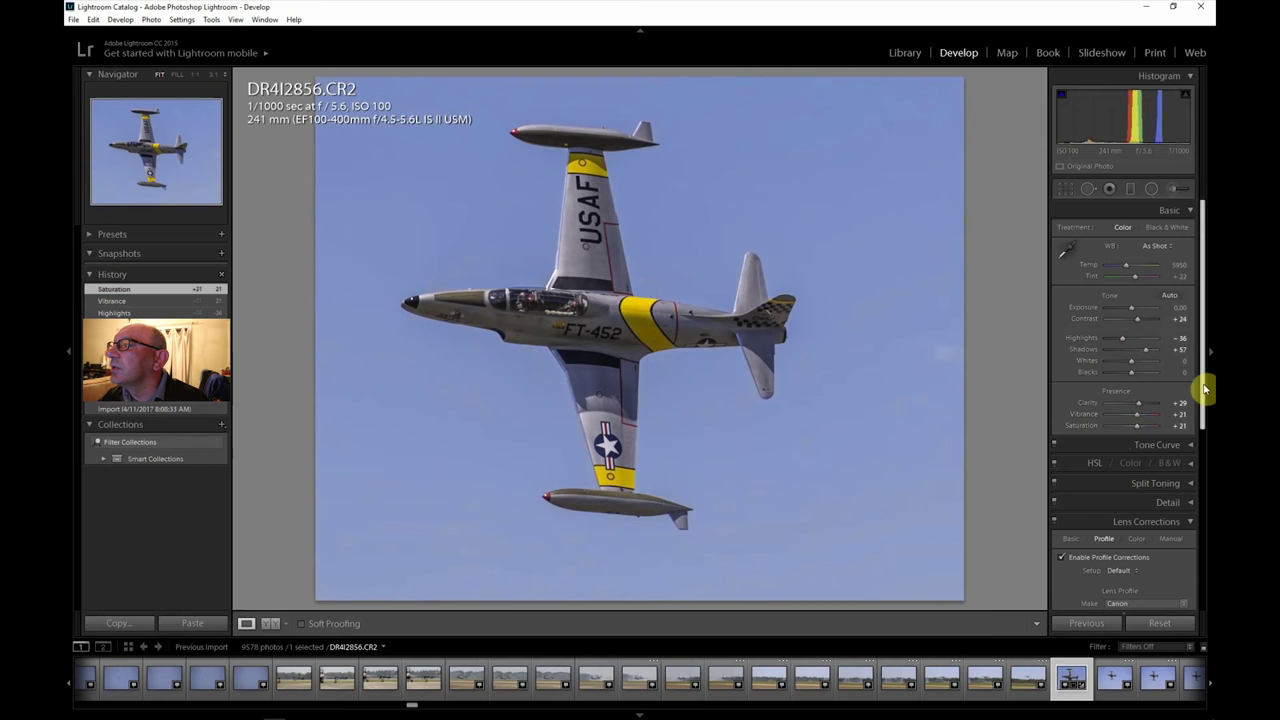
Step: Set Dehaze to +17 and push Shadows up to +76
drag(1204, 389, 1206, 623)
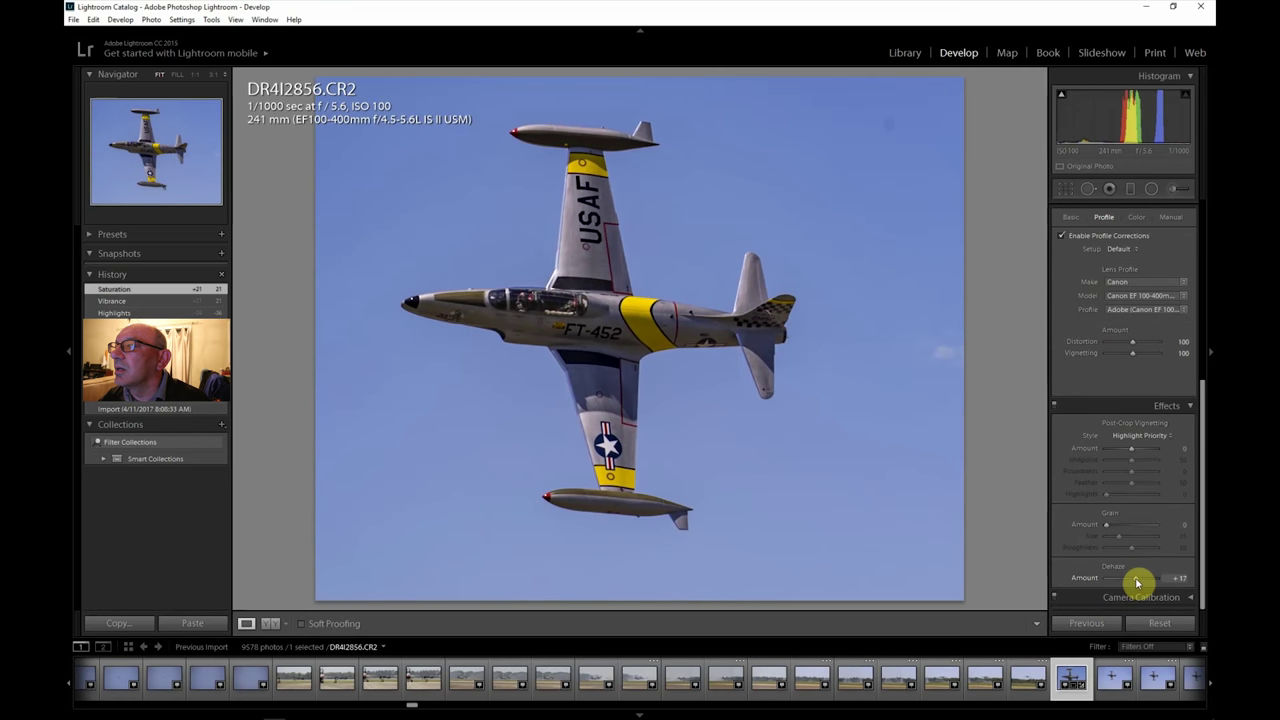
drag(1206, 410, 1197, 249)
drag(1147, 355, 1151, 355)
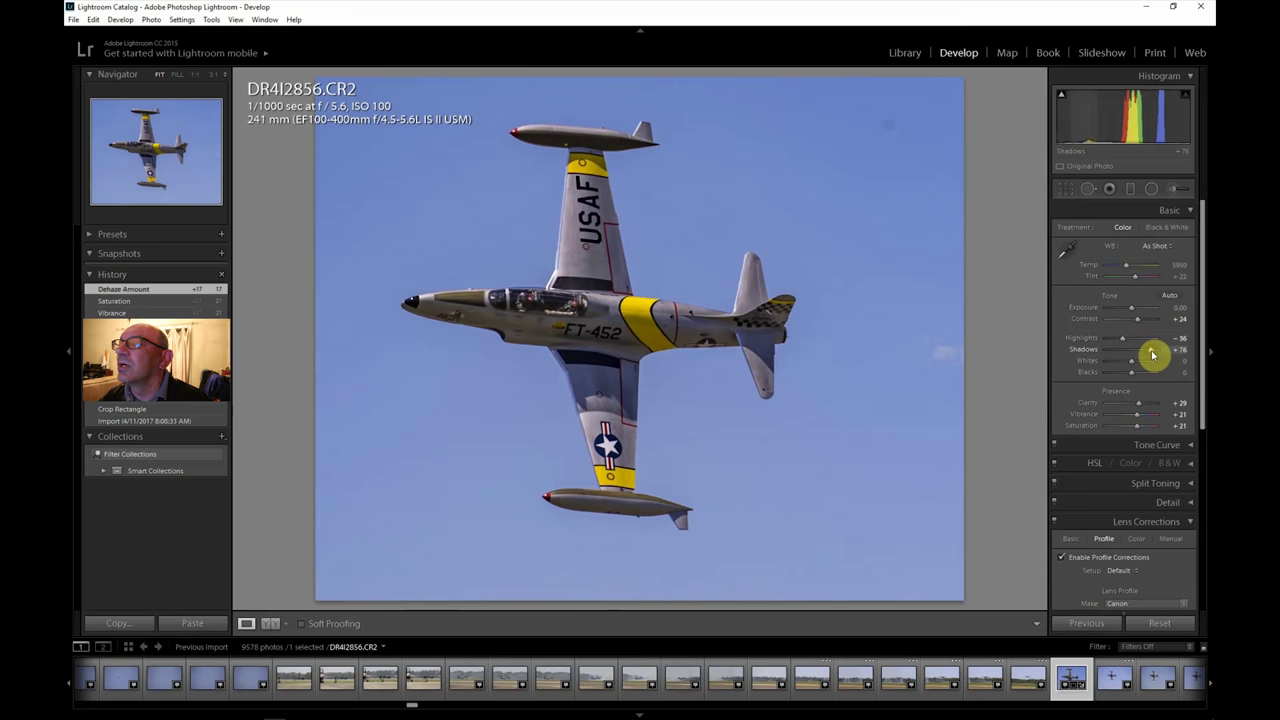
drag(1153, 355, 1152, 355)
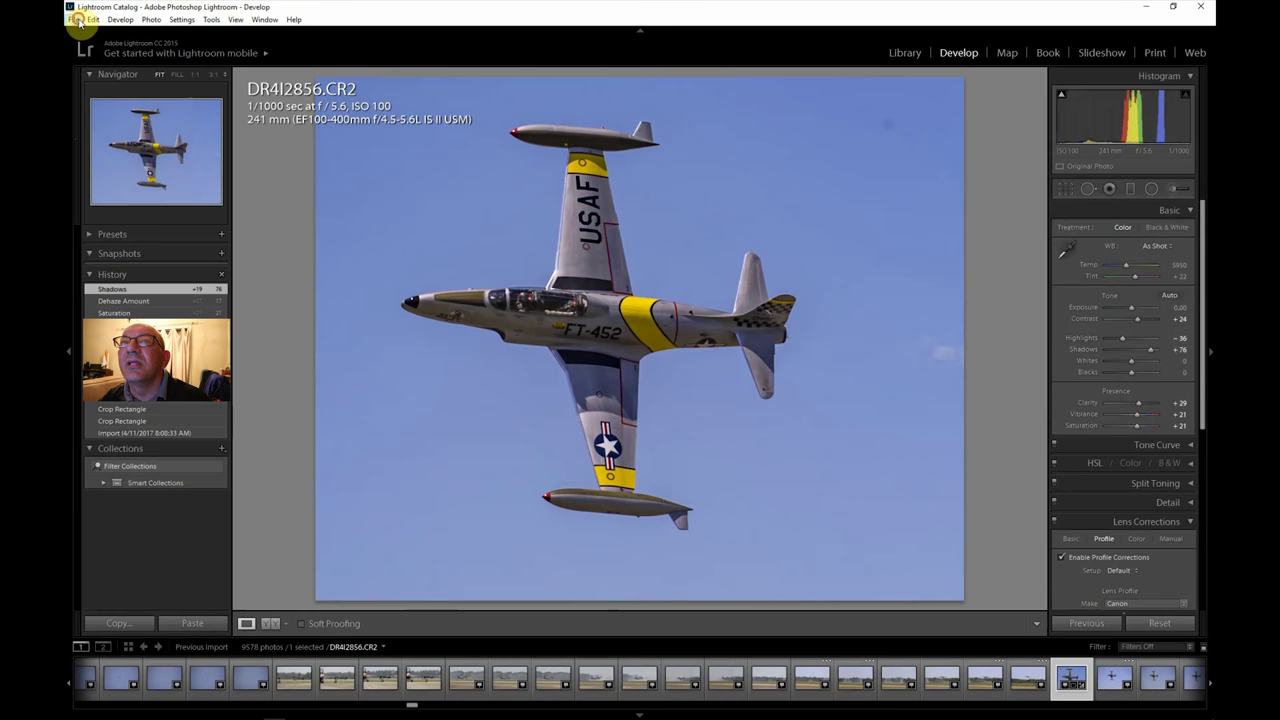
Step: Export DR4I2856 to the hard drive with the existing settings, then open DR4I2868
click(73, 19)
click(100, 152)
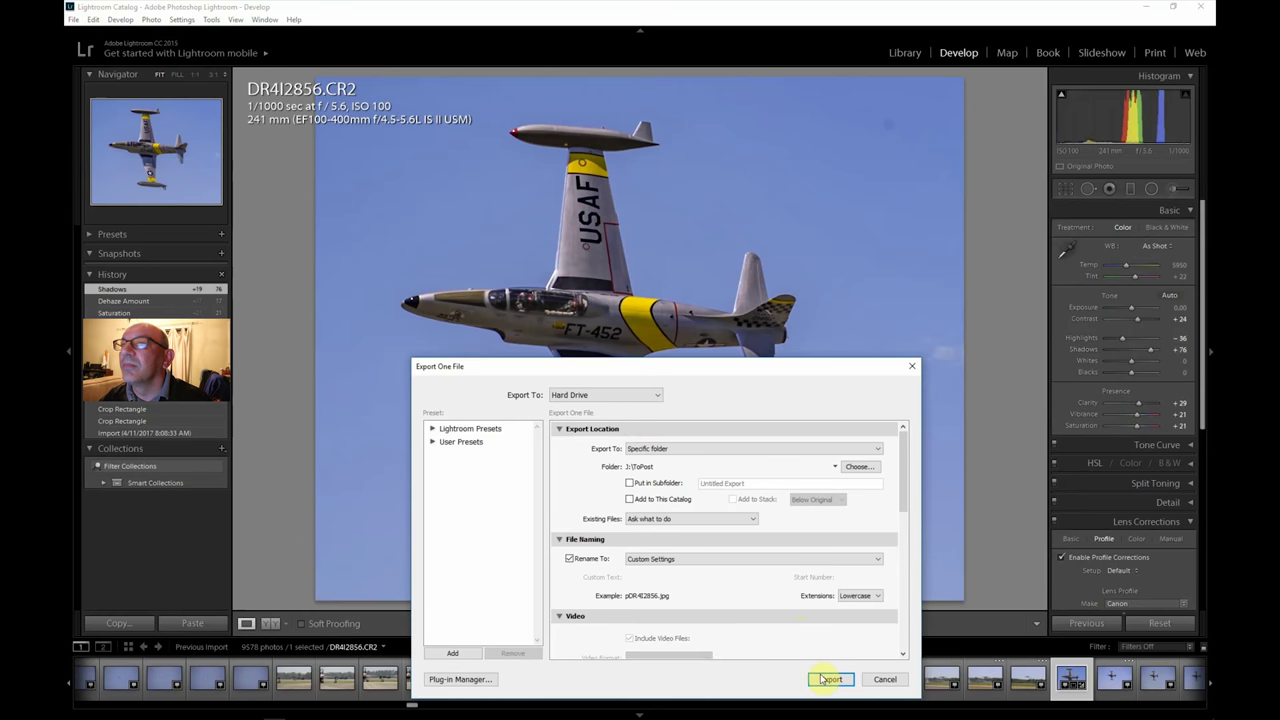
click(831, 680)
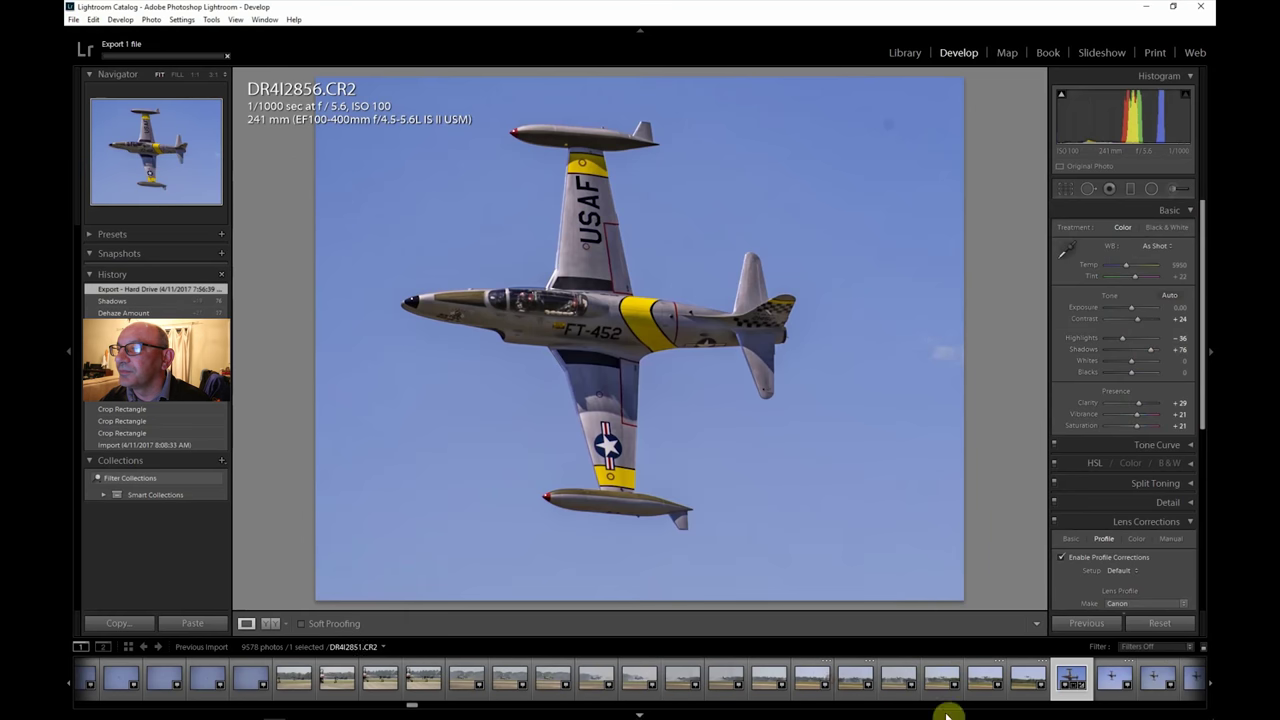
click(1210, 685)
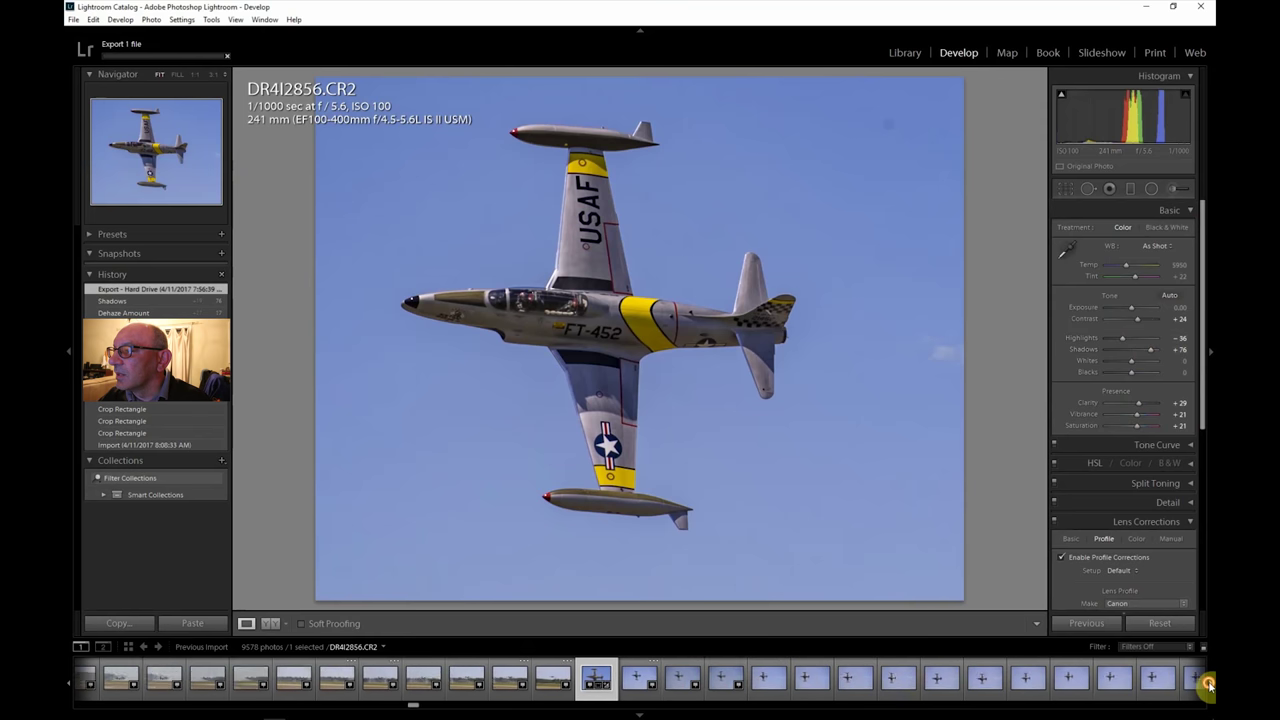
click(1025, 680)
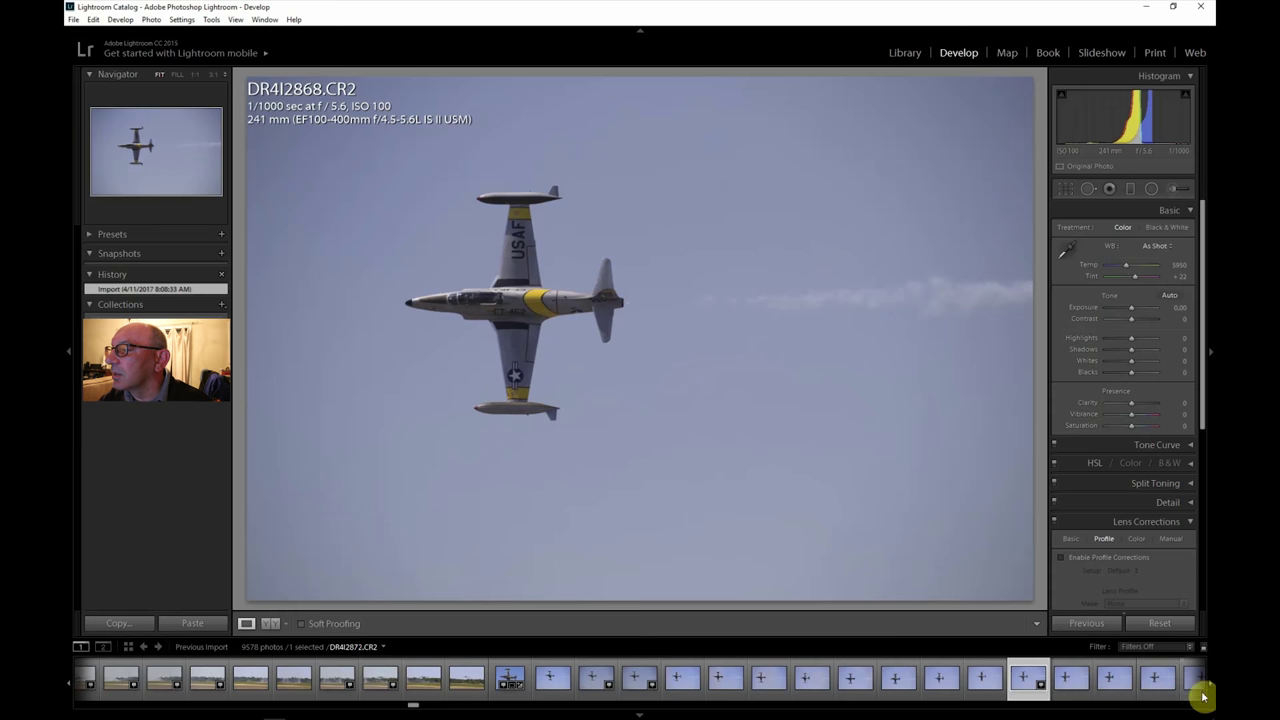
Step: Step through DR4I2890 and DR4I2896 to DR4I2923, the jet trailing a white smoke streak
drag(1210, 687, 1161, 683)
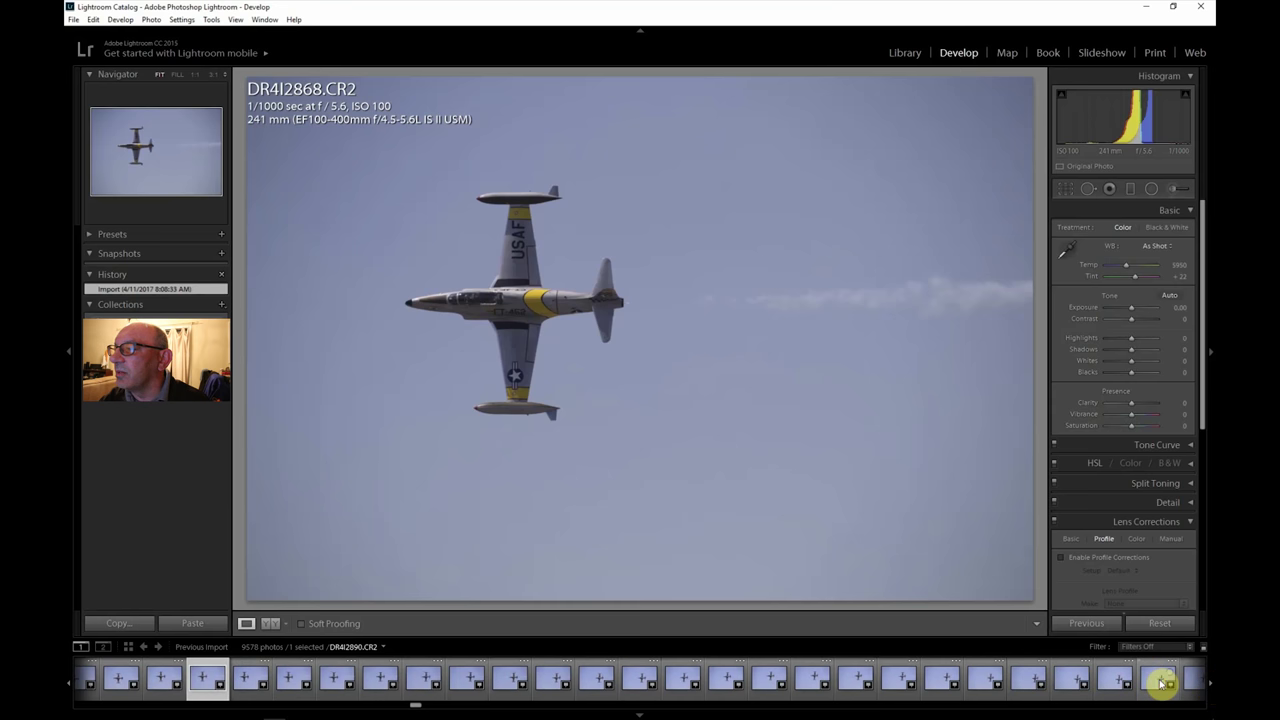
click(1161, 683)
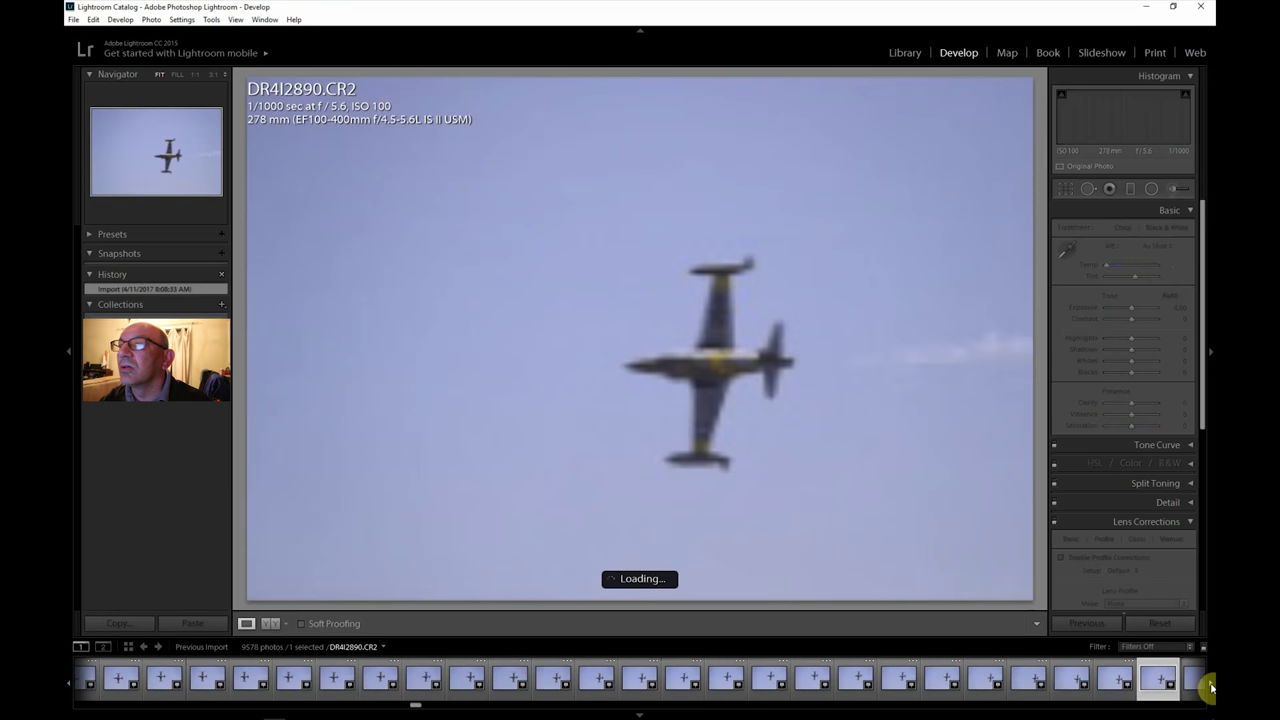
drag(1210, 687, 1210, 687)
click(1157, 683)
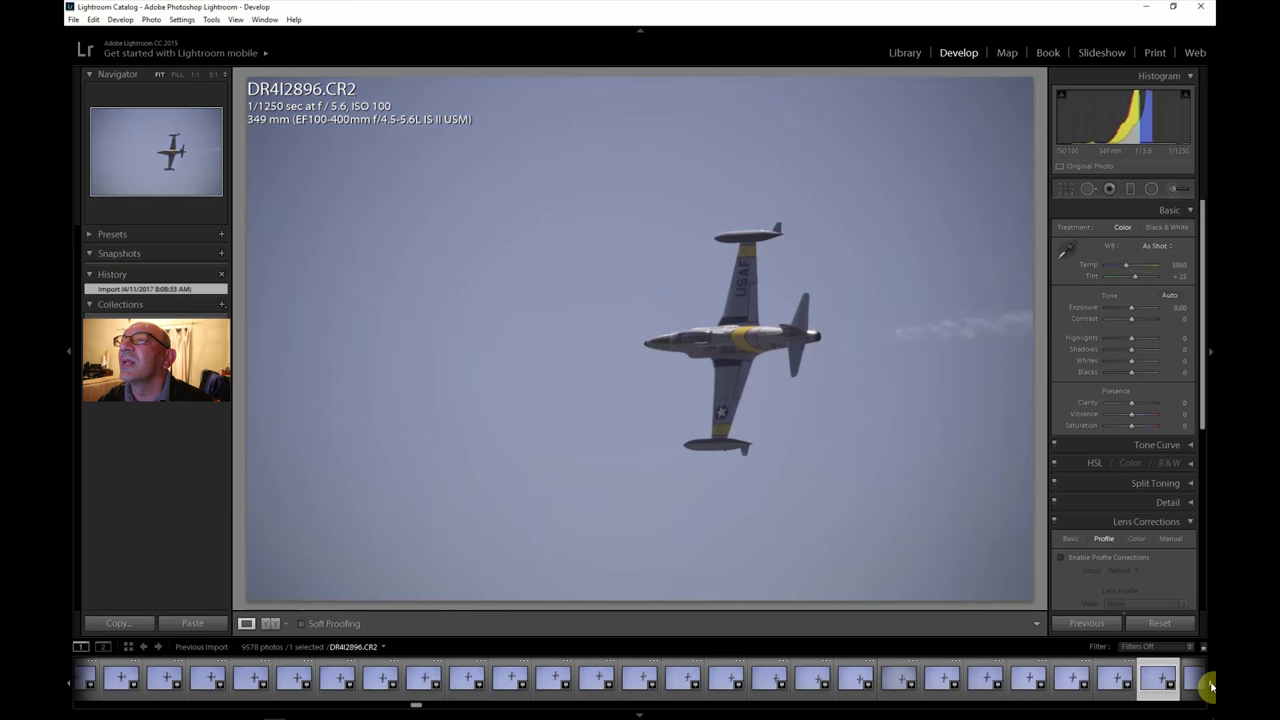
drag(1210, 687, 1210, 687)
click(1068, 681)
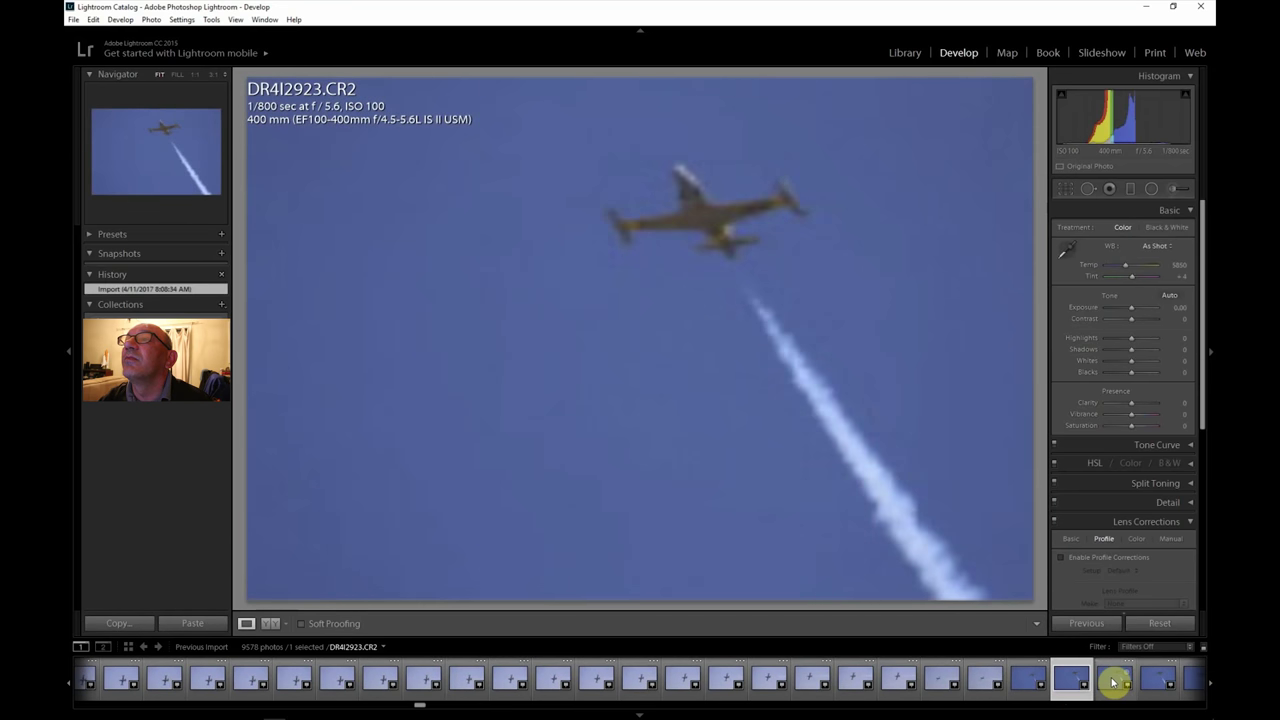
Step: Review DR4I2930, DR4I2980, DR4I2989 and DR4I3047, then open the low runway pass DR4I3053
drag(1210, 687, 1210, 687)
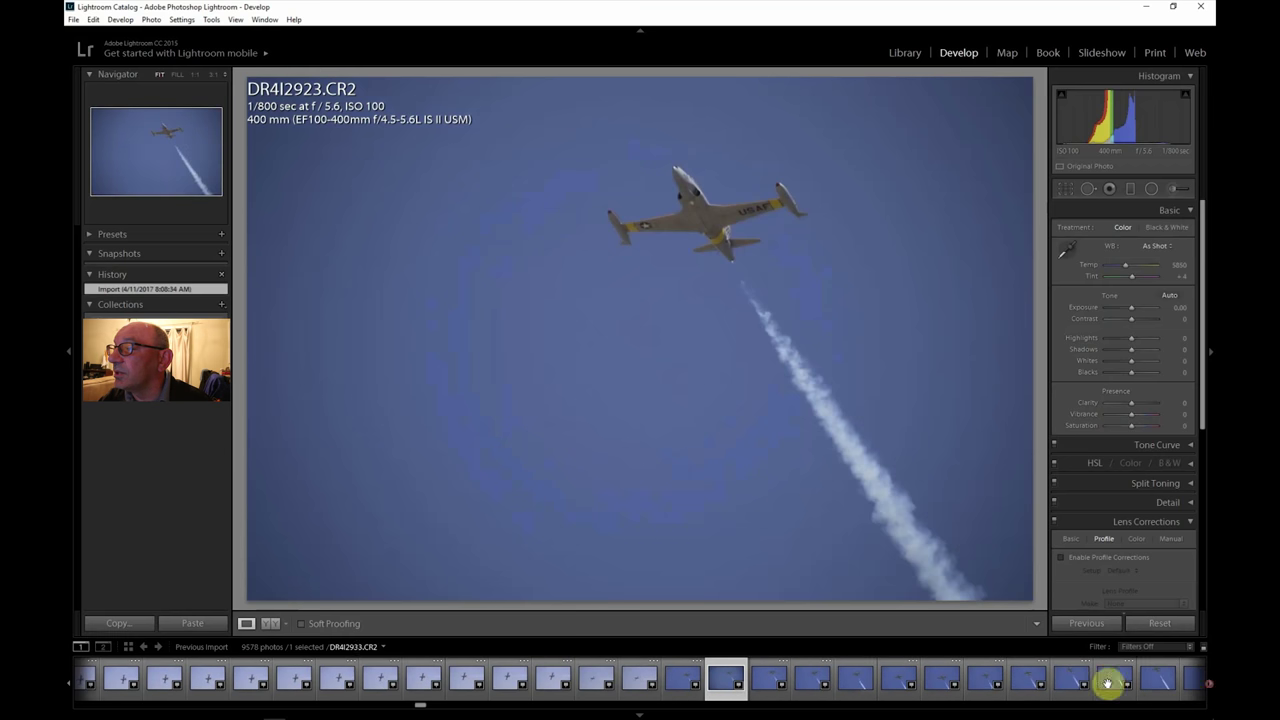
click(1032, 684)
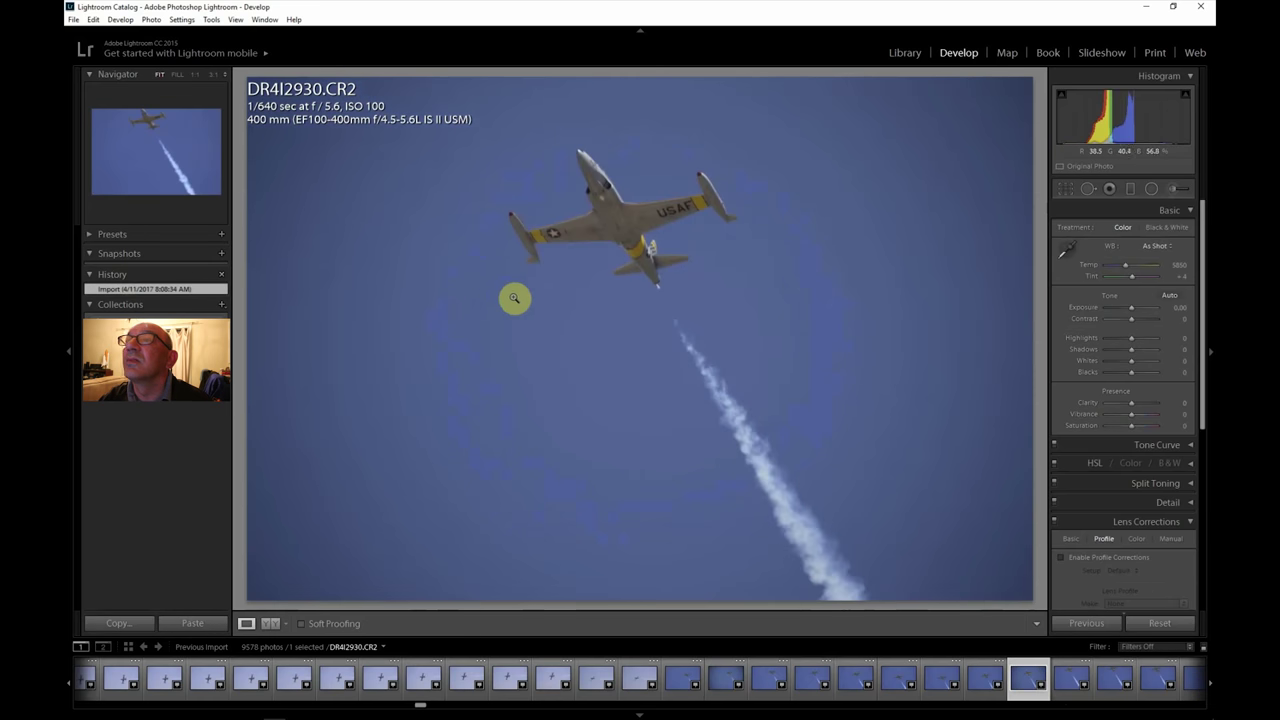
click(1210, 683)
drag(1210, 683, 1210, 683)
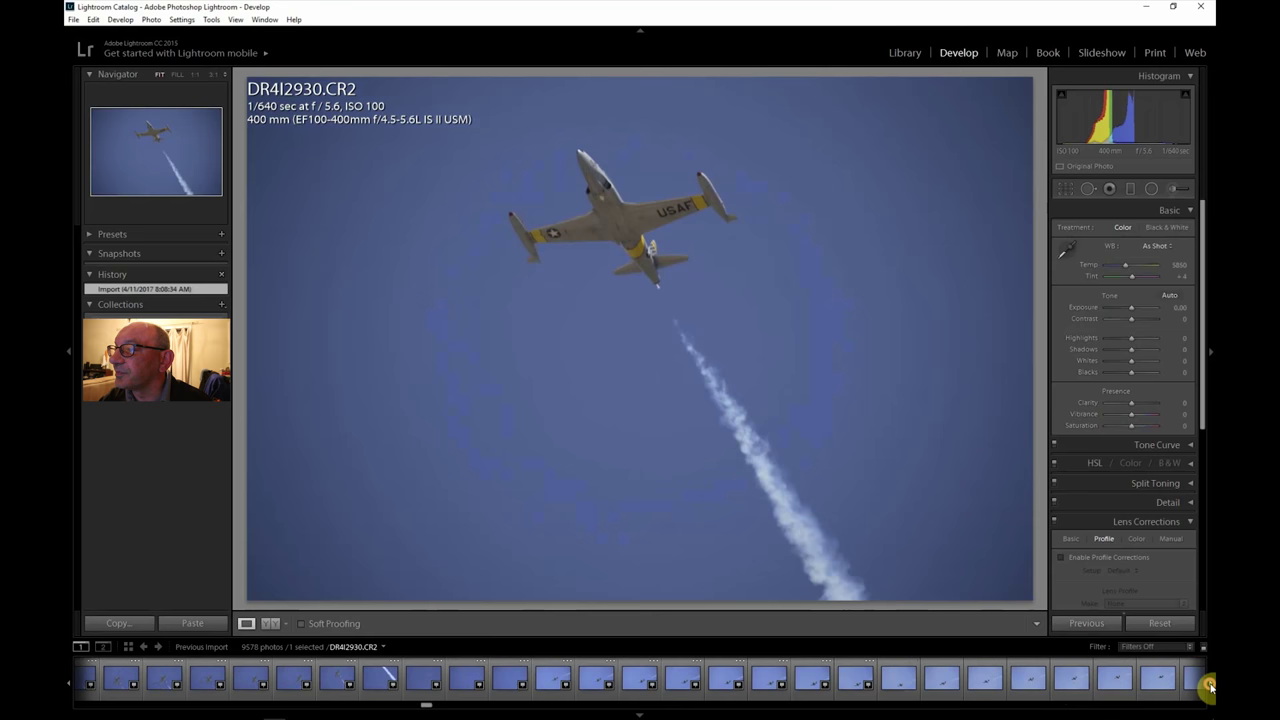
click(1071, 678)
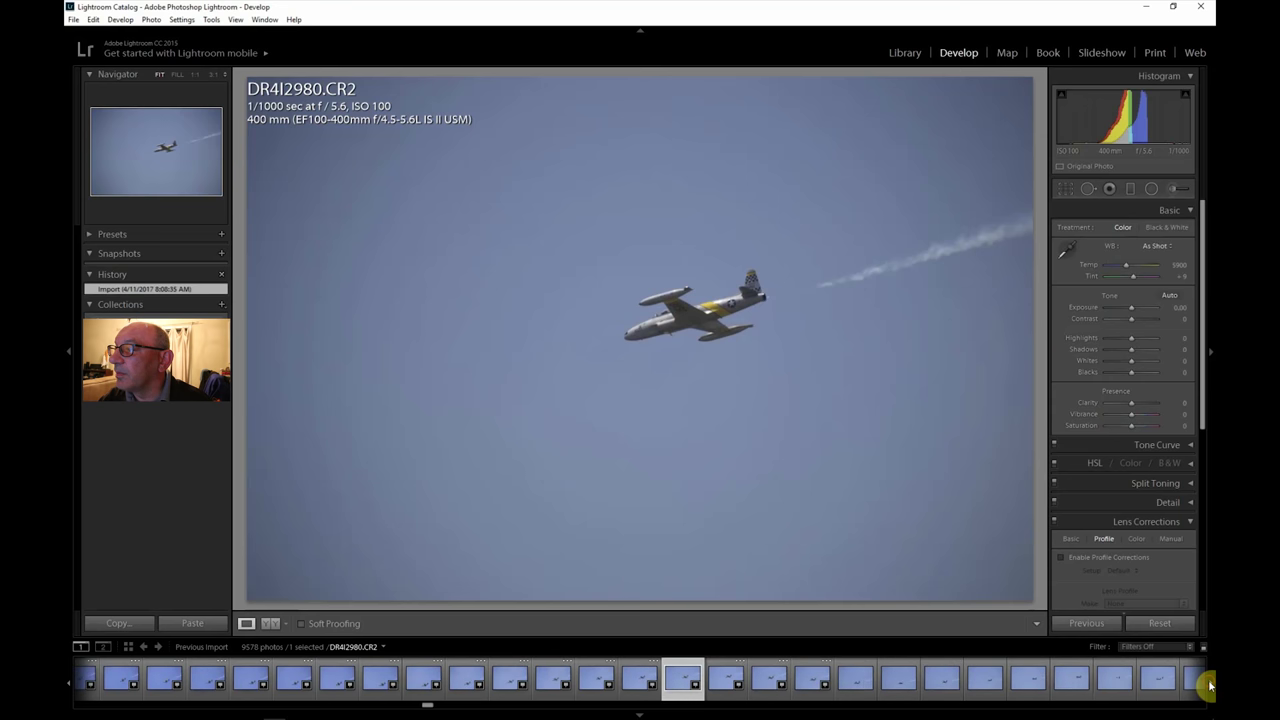
click(1075, 680)
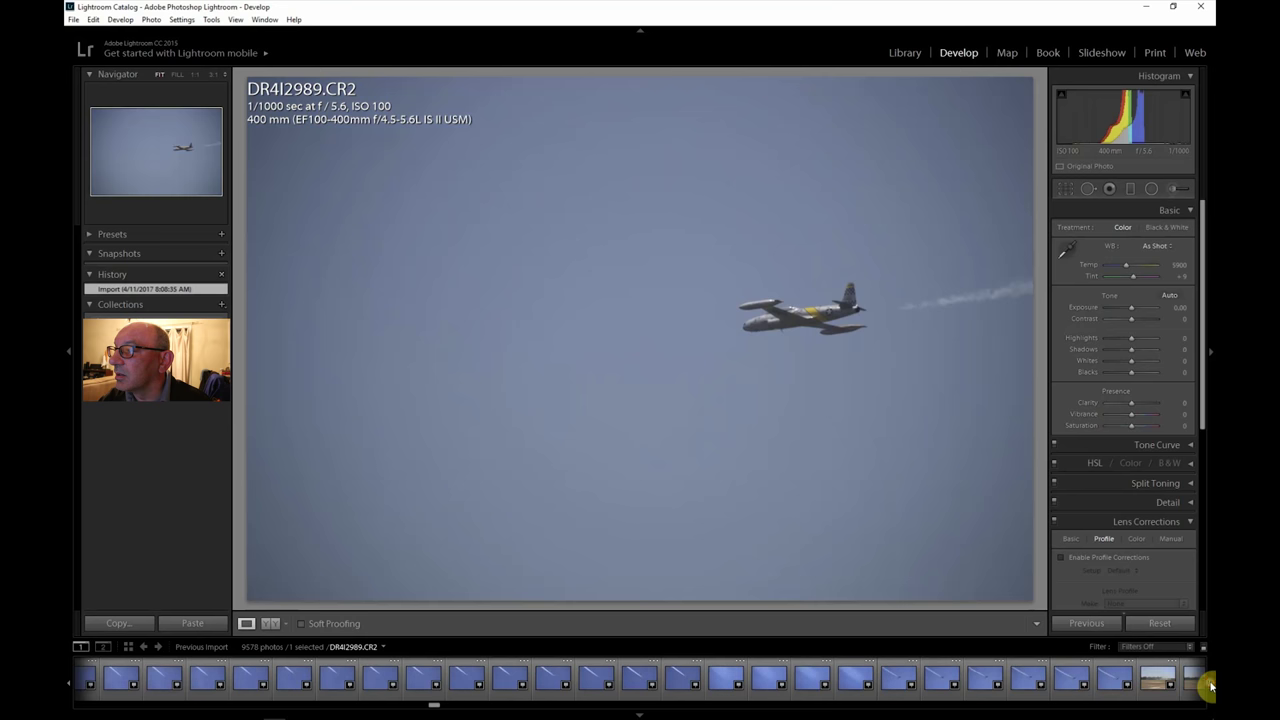
click(1112, 678)
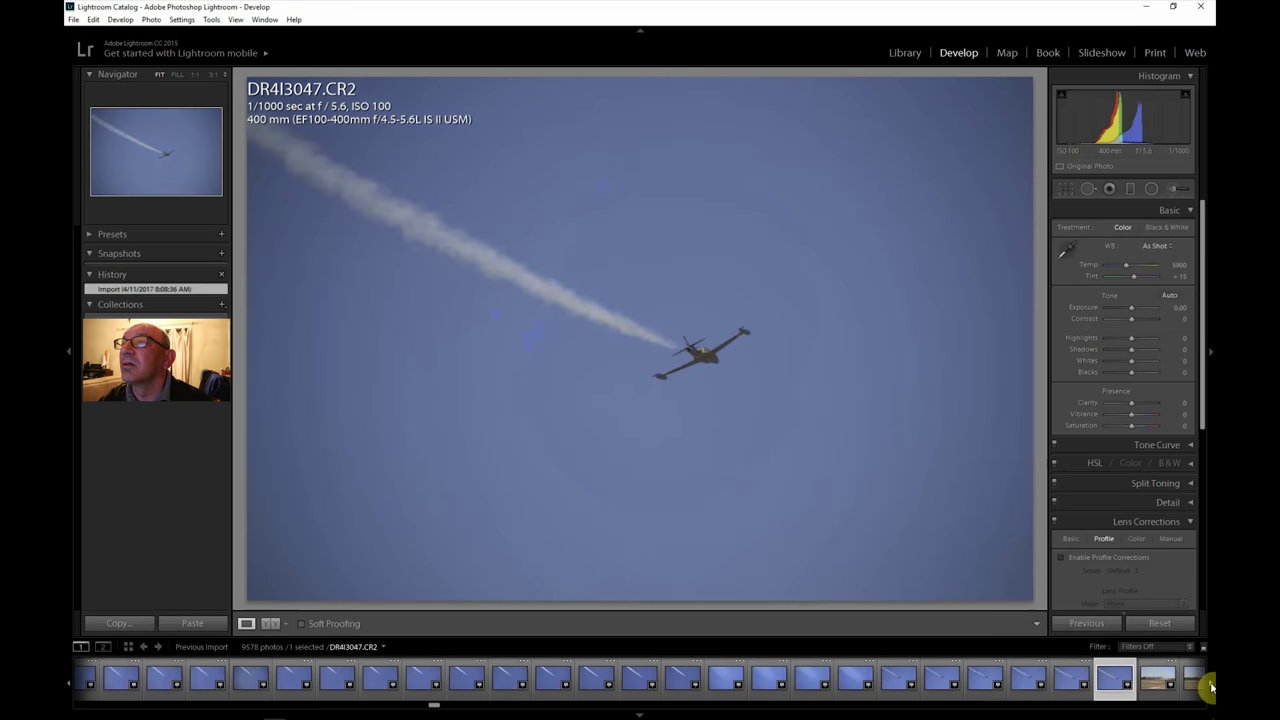
click(1210, 686)
click(1210, 686)
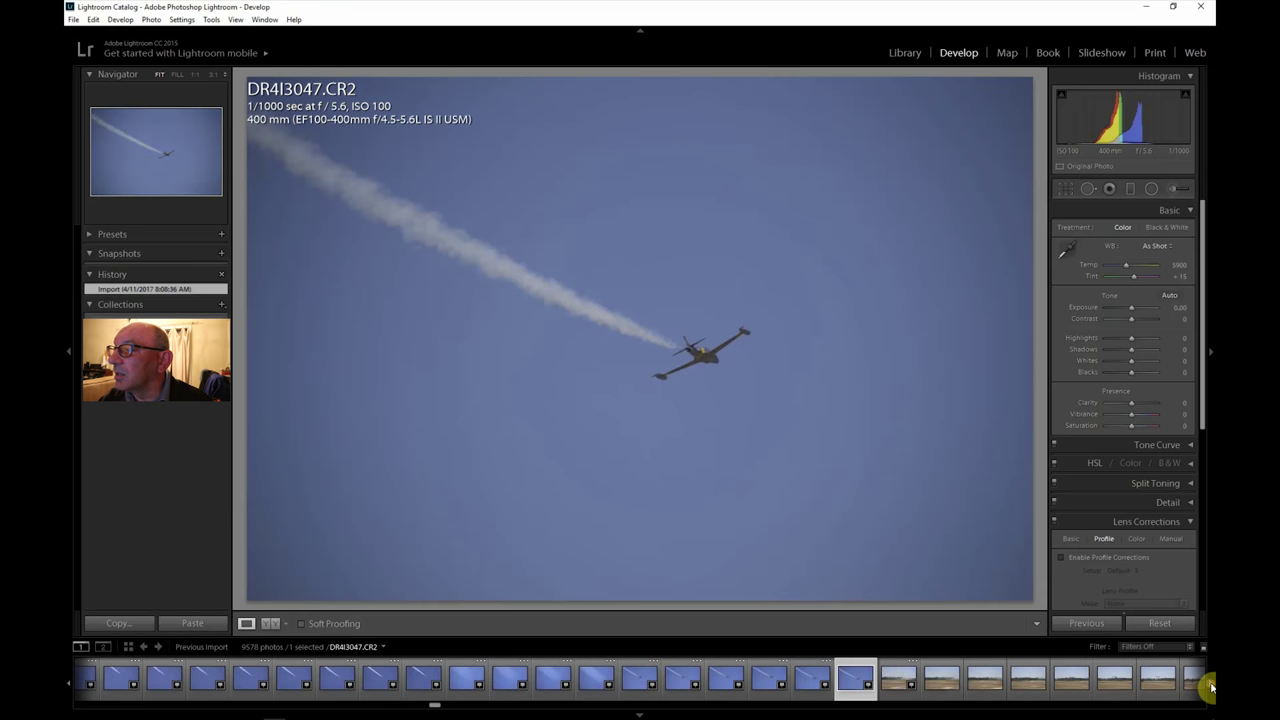
click(1112, 682)
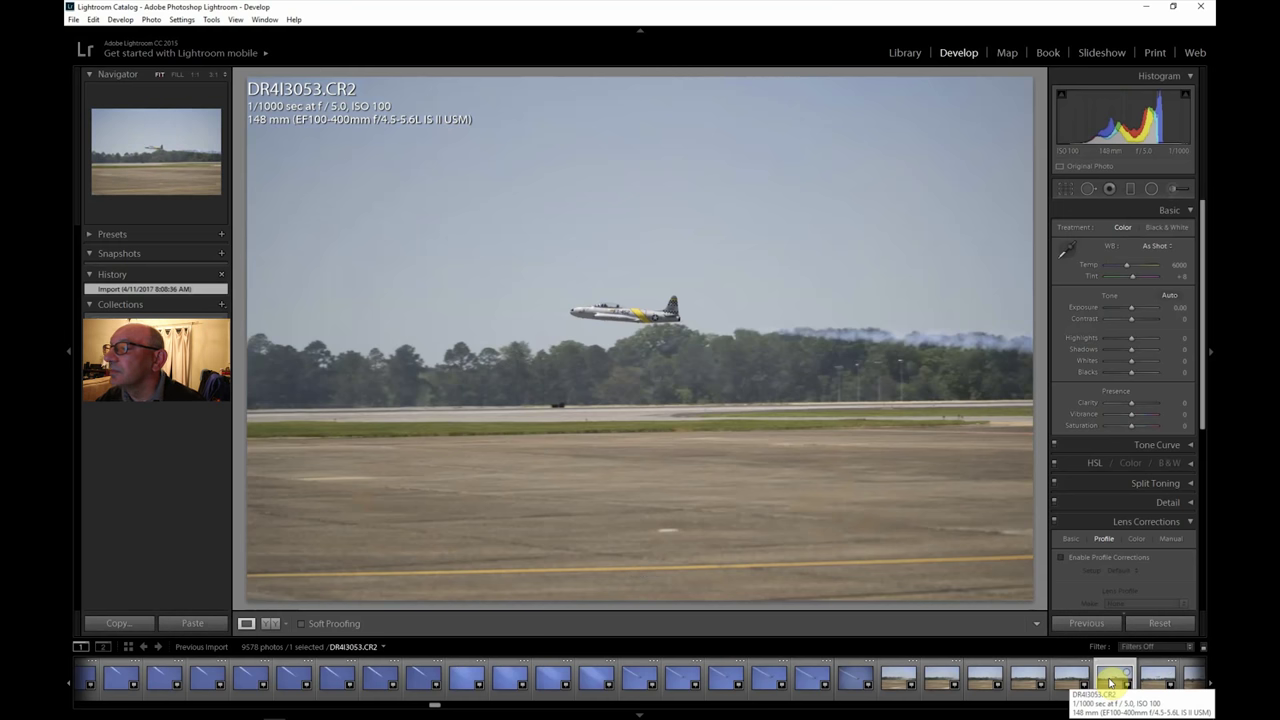
Step: Inspect DR4I3054 at 1:1 for sharpness, then return to Fit view
click(1165, 682)
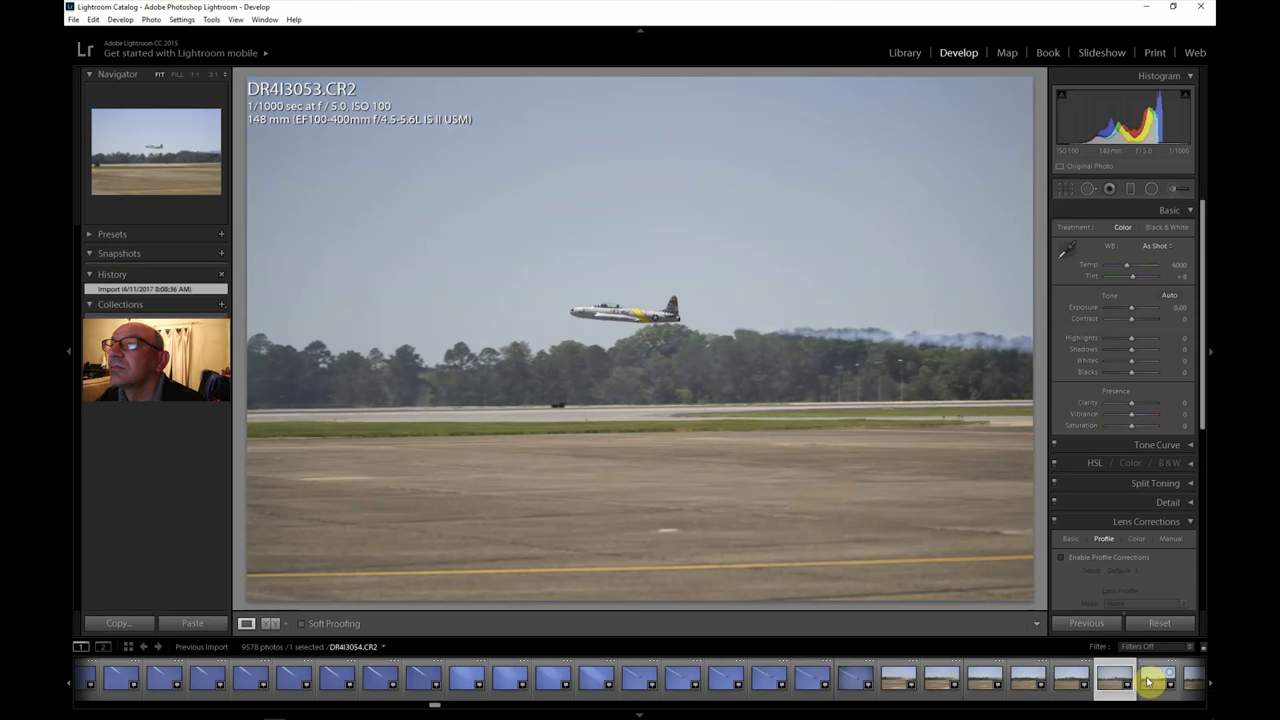
click(638, 312)
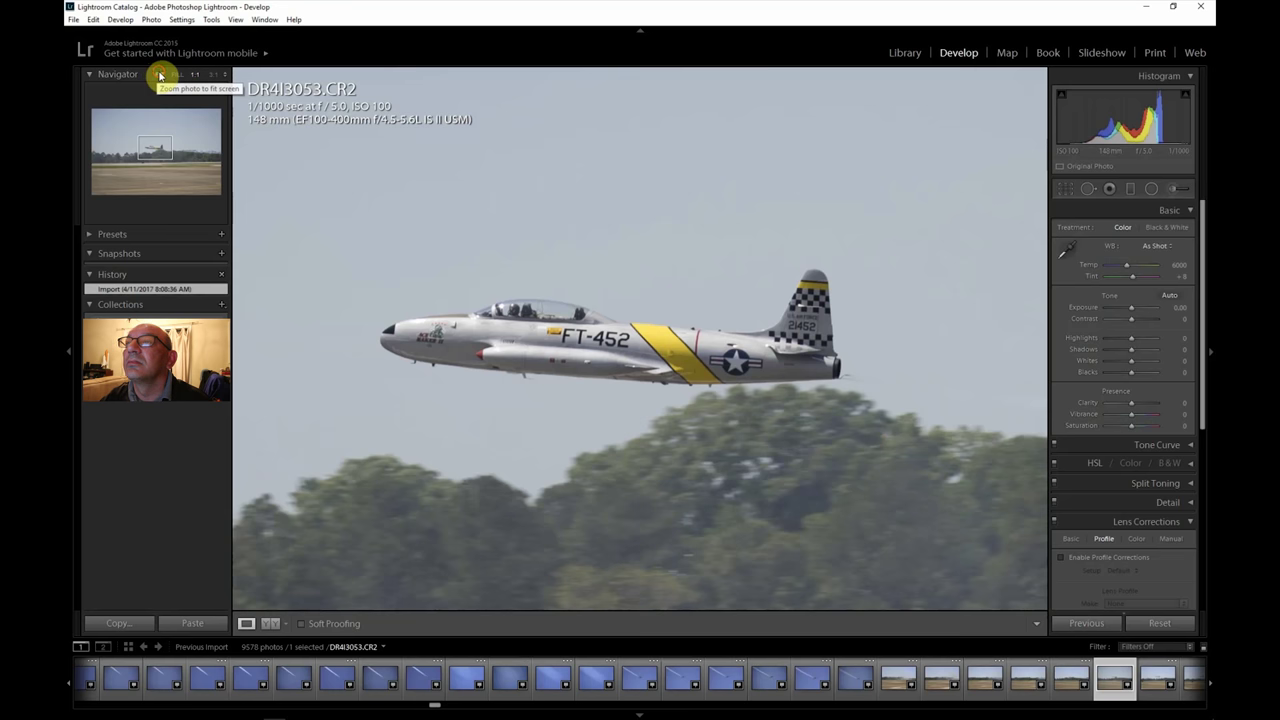
click(806, 511)
Step: Inspect DR4I3052 at 1:1, return to Fit, and bring up the crop overlay
click(1068, 681)
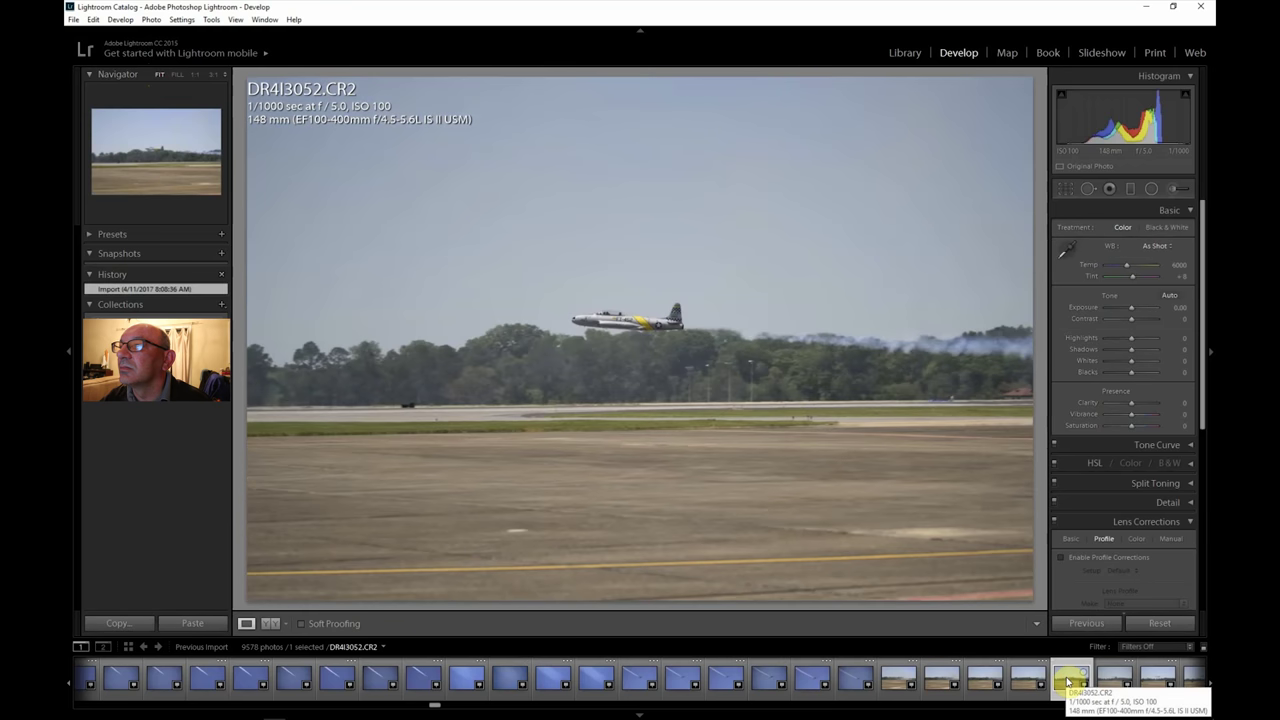
click(680, 405)
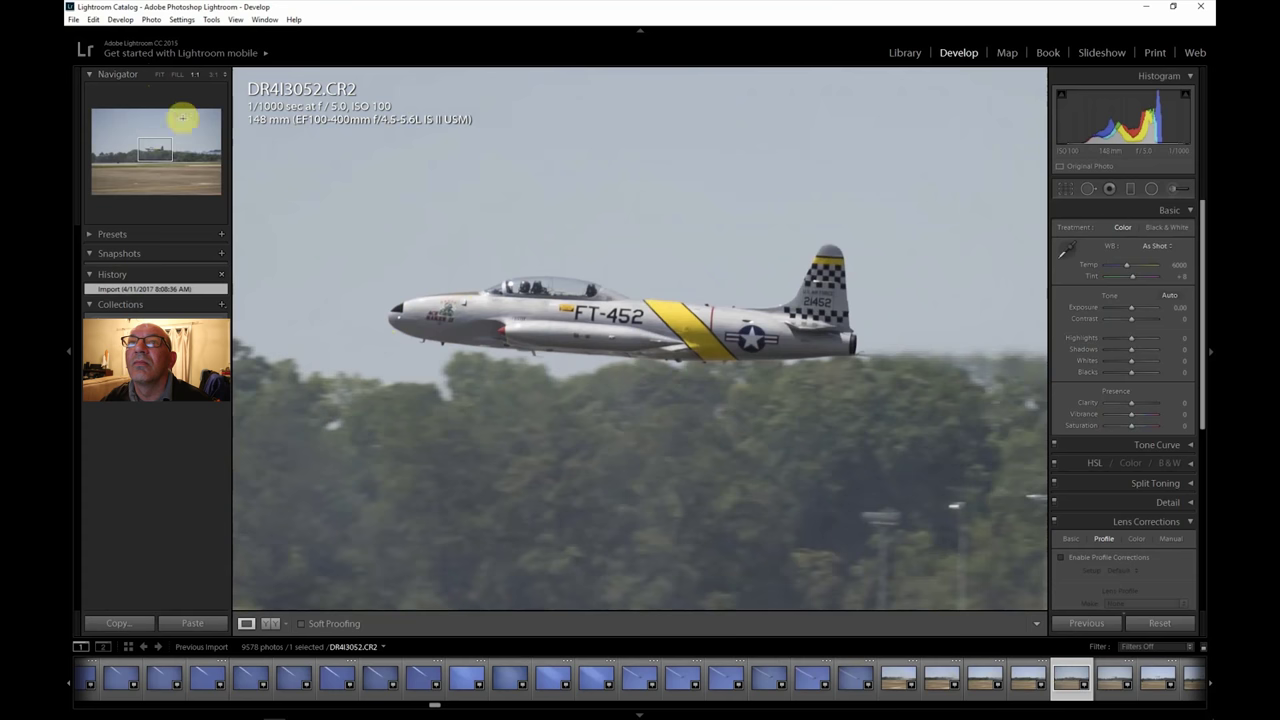
click(160, 76)
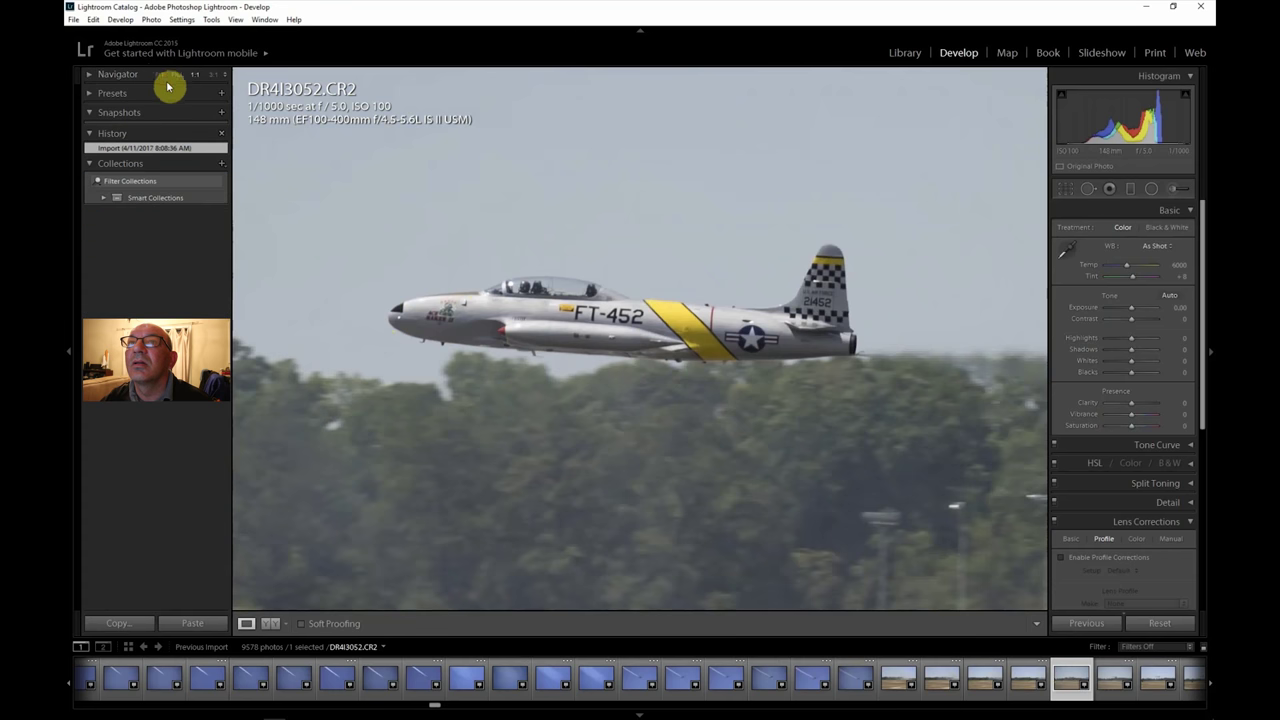
click(90, 76)
click(655, 385)
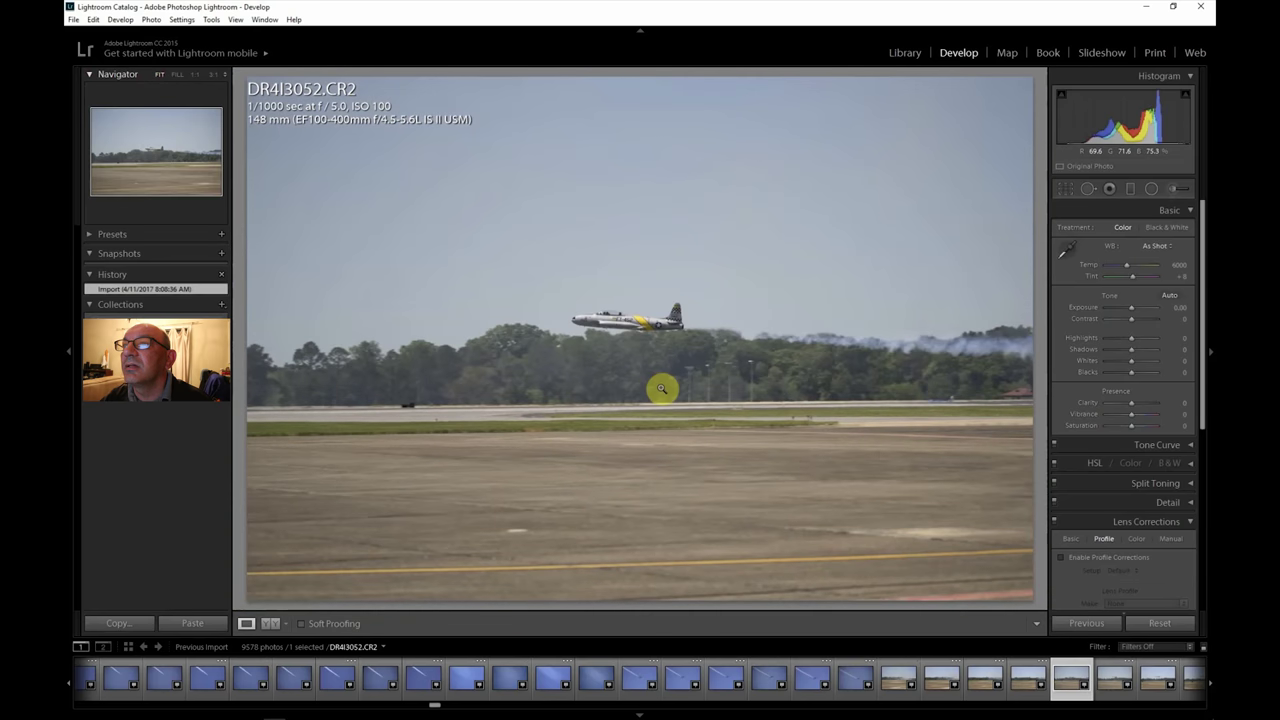
click(1056, 194)
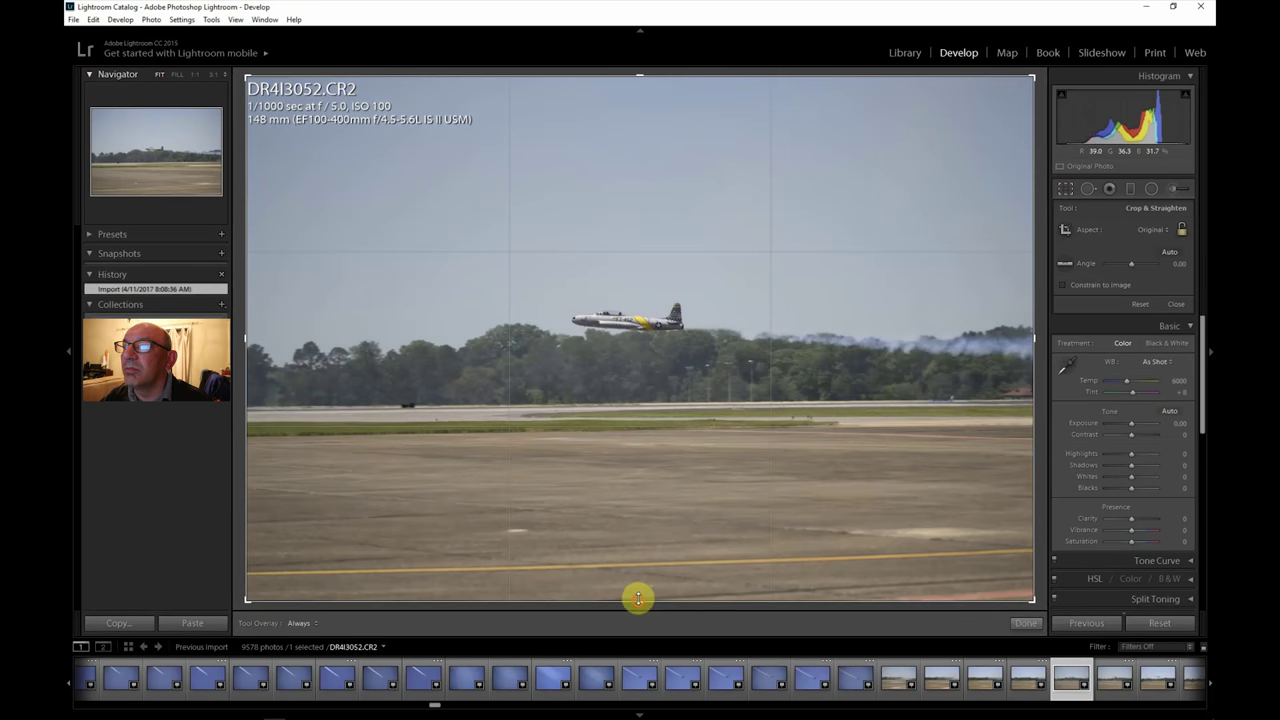
Step: Crop DR4I3052 in from all four edges to trim runway, sky and sides
drag(638, 598, 643, 523)
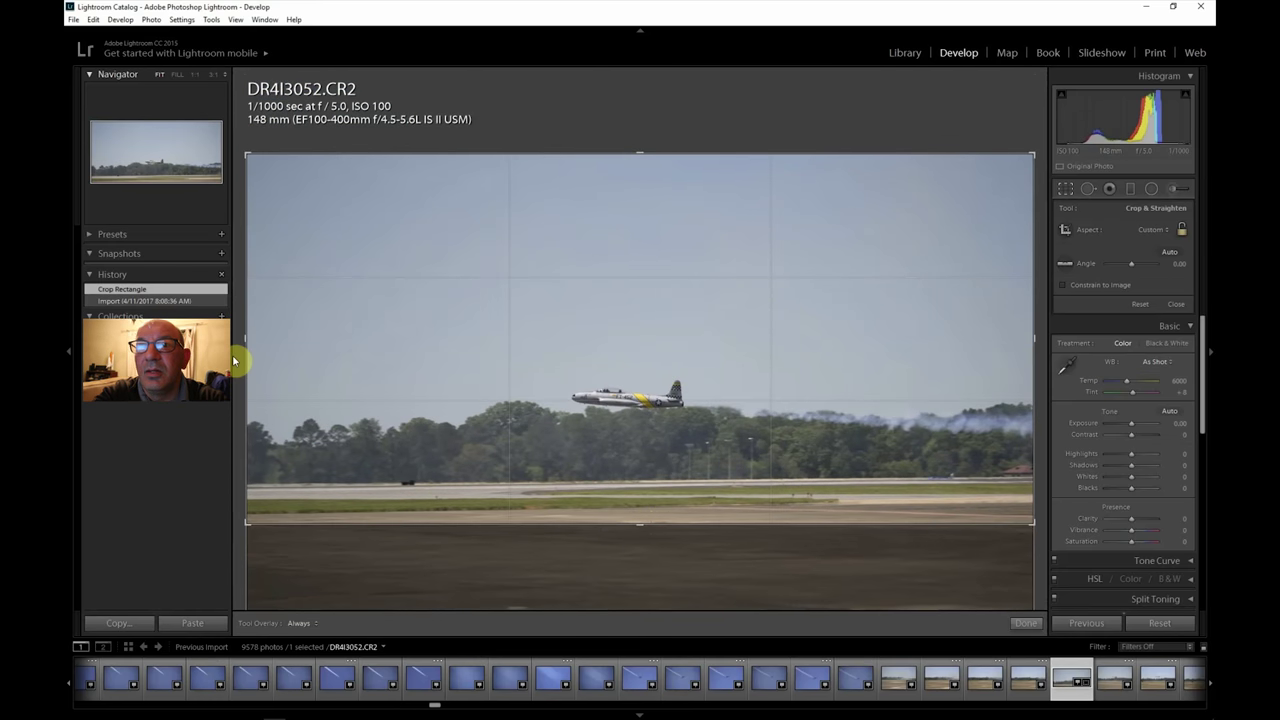
drag(244, 340, 381, 342)
drag(640, 155, 640, 206)
drag(897, 340, 838, 341)
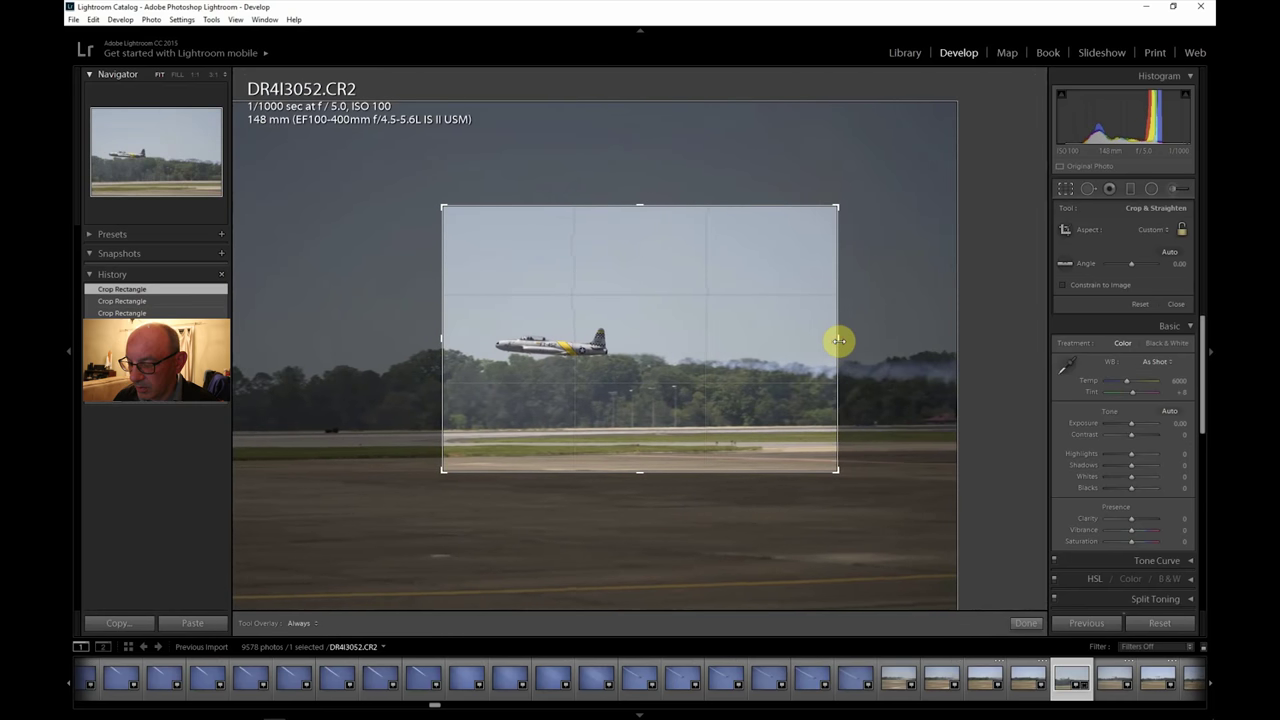
key(Return)
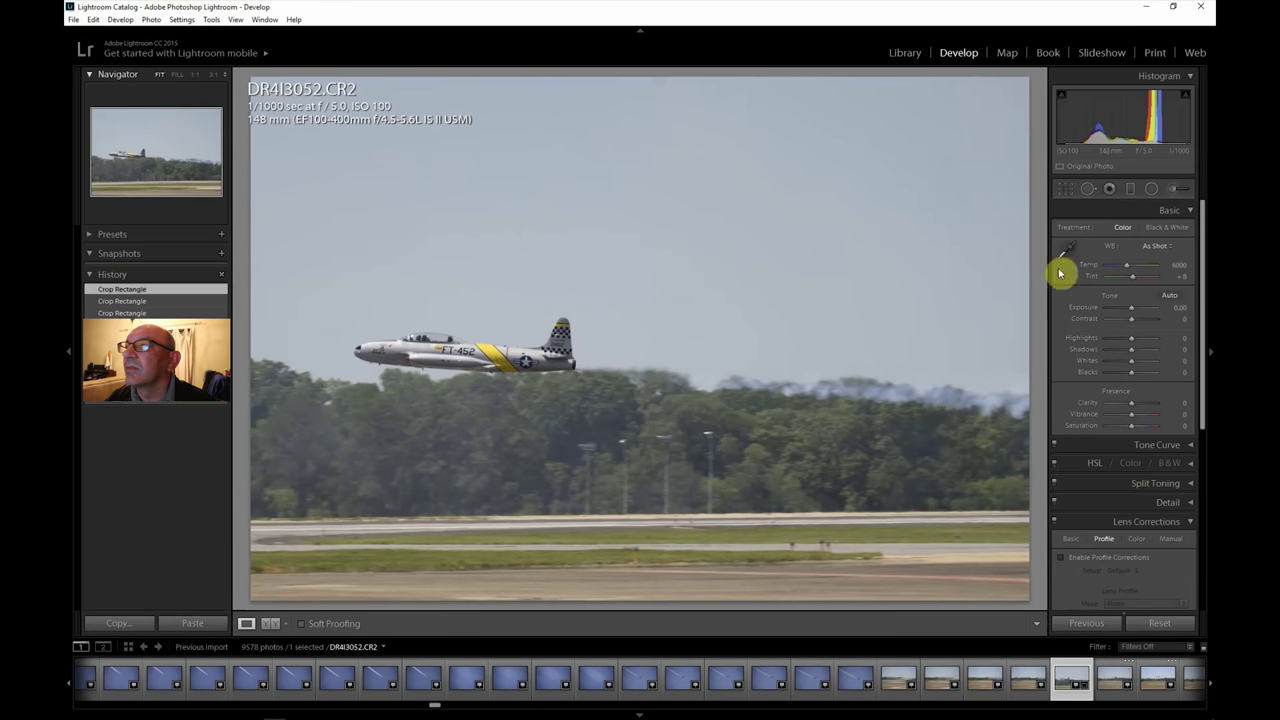
Step: Tighten the crop further around the FT-452 jet and enable lens profile corrections
click(1066, 188)
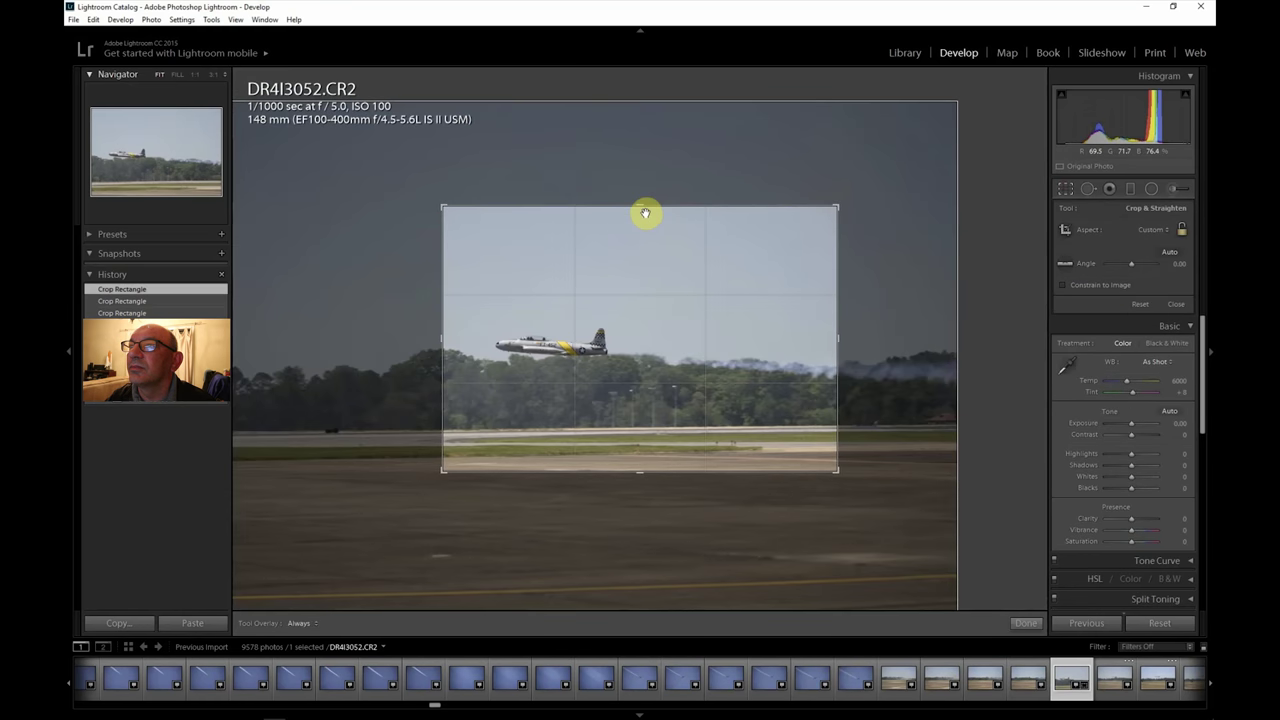
drag(640, 210, 637, 228)
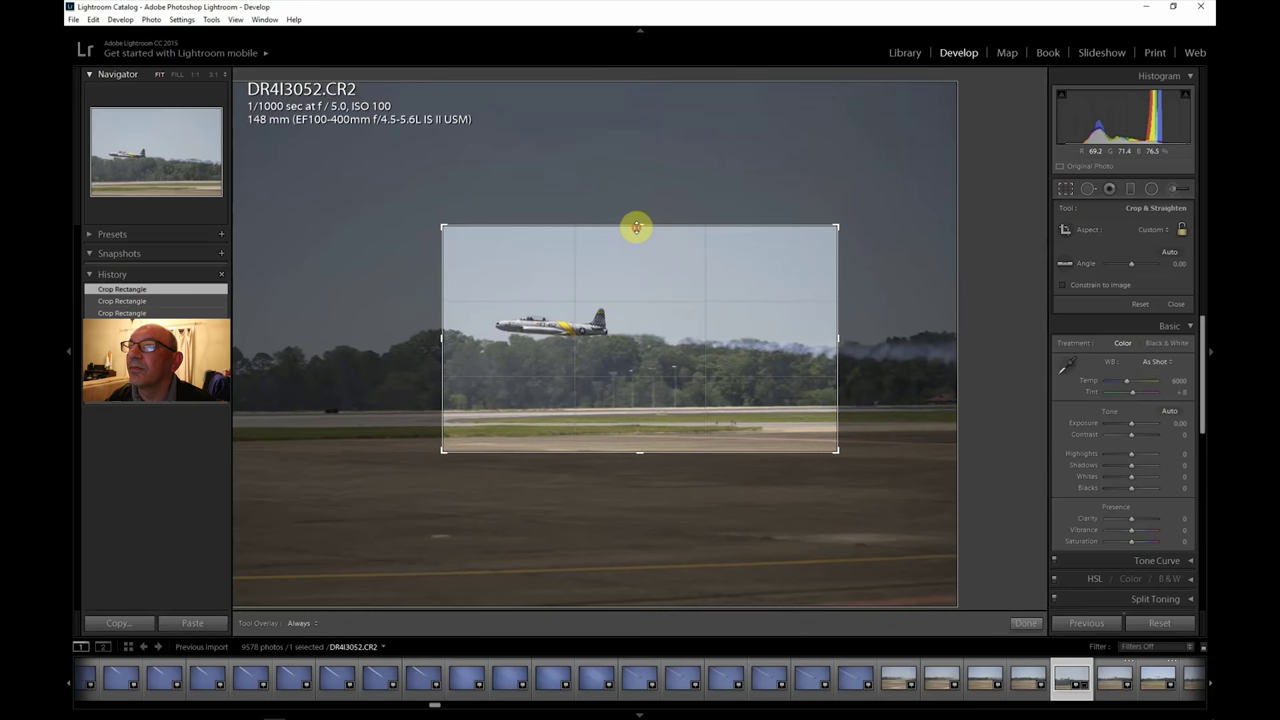
drag(838, 338, 802, 336)
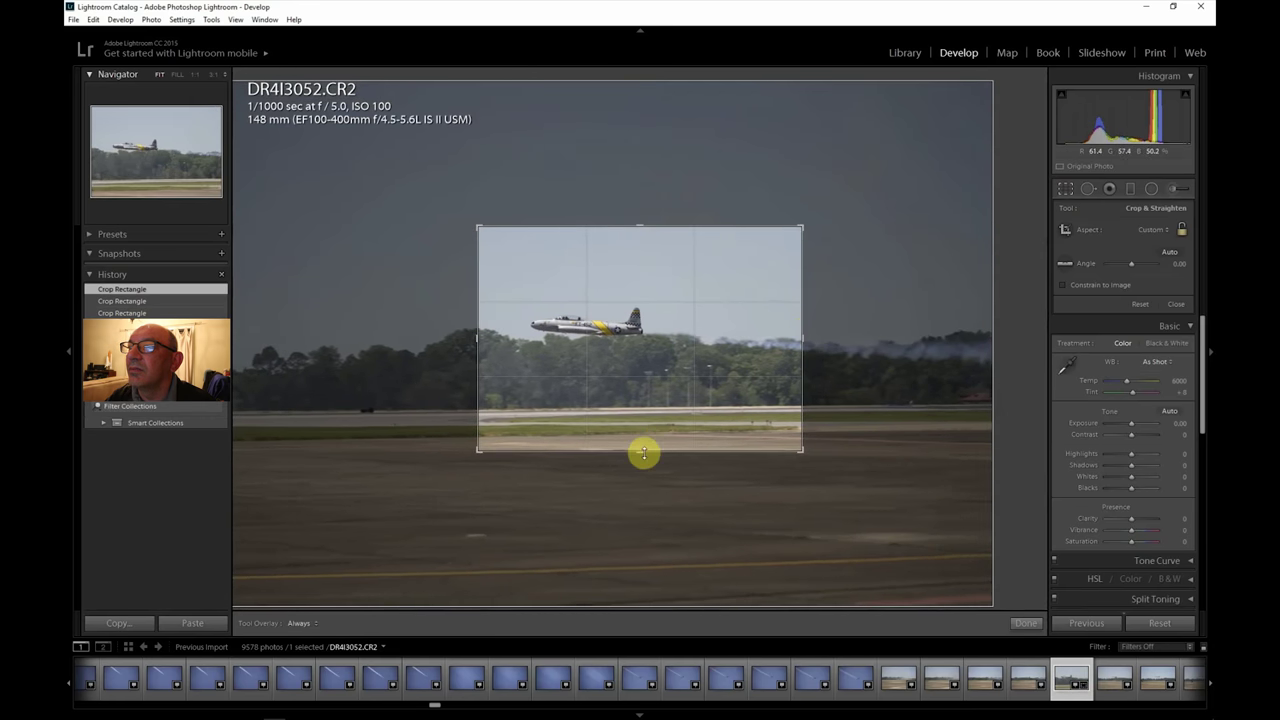
drag(640, 451, 641, 439)
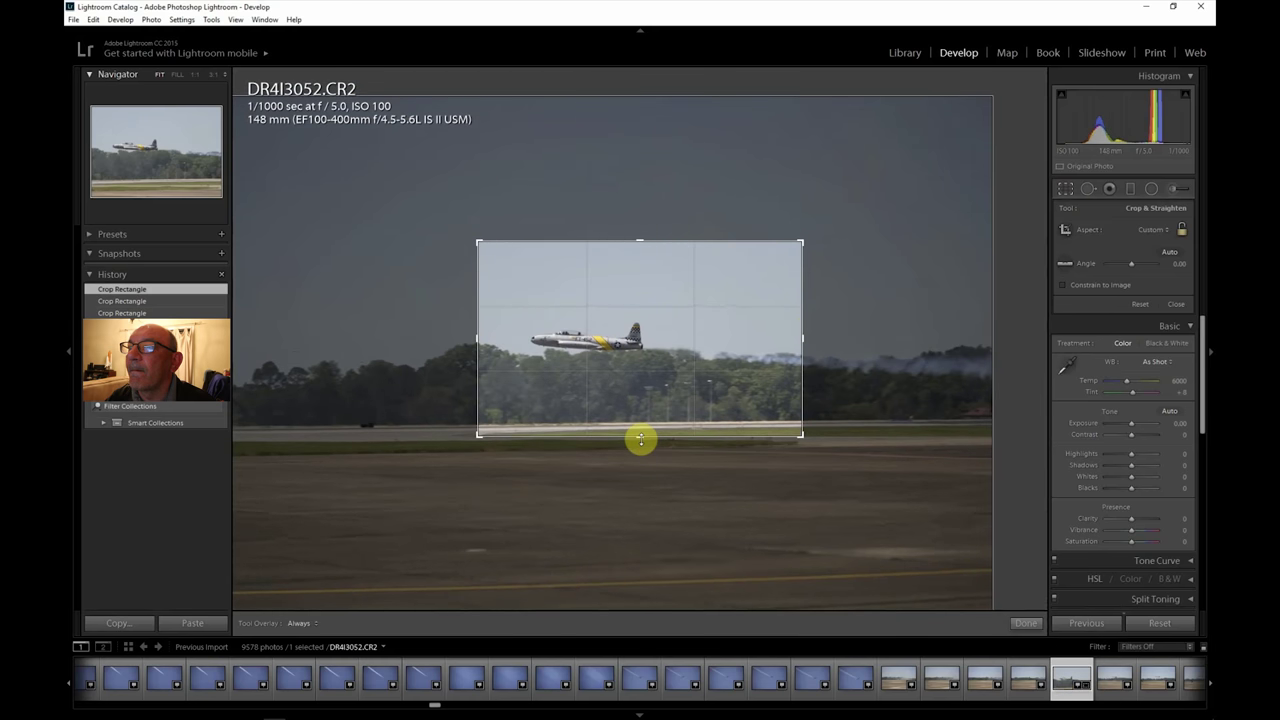
key(Return)
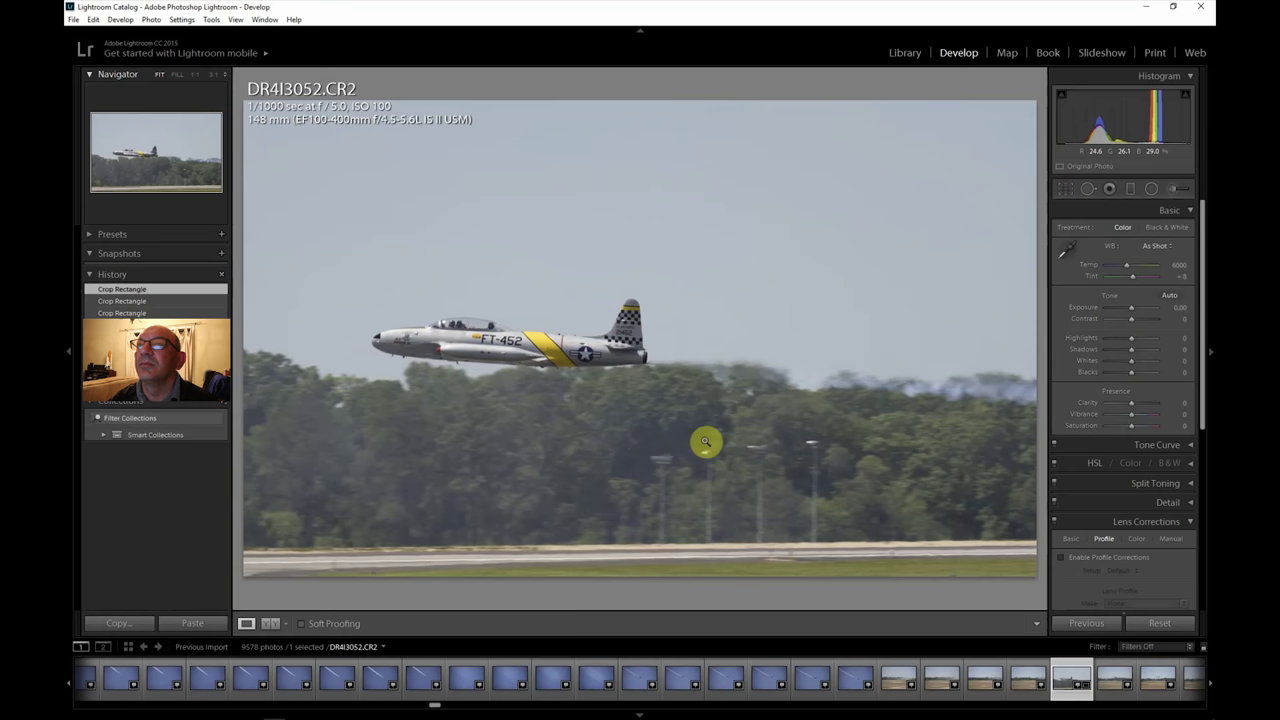
click(1114, 559)
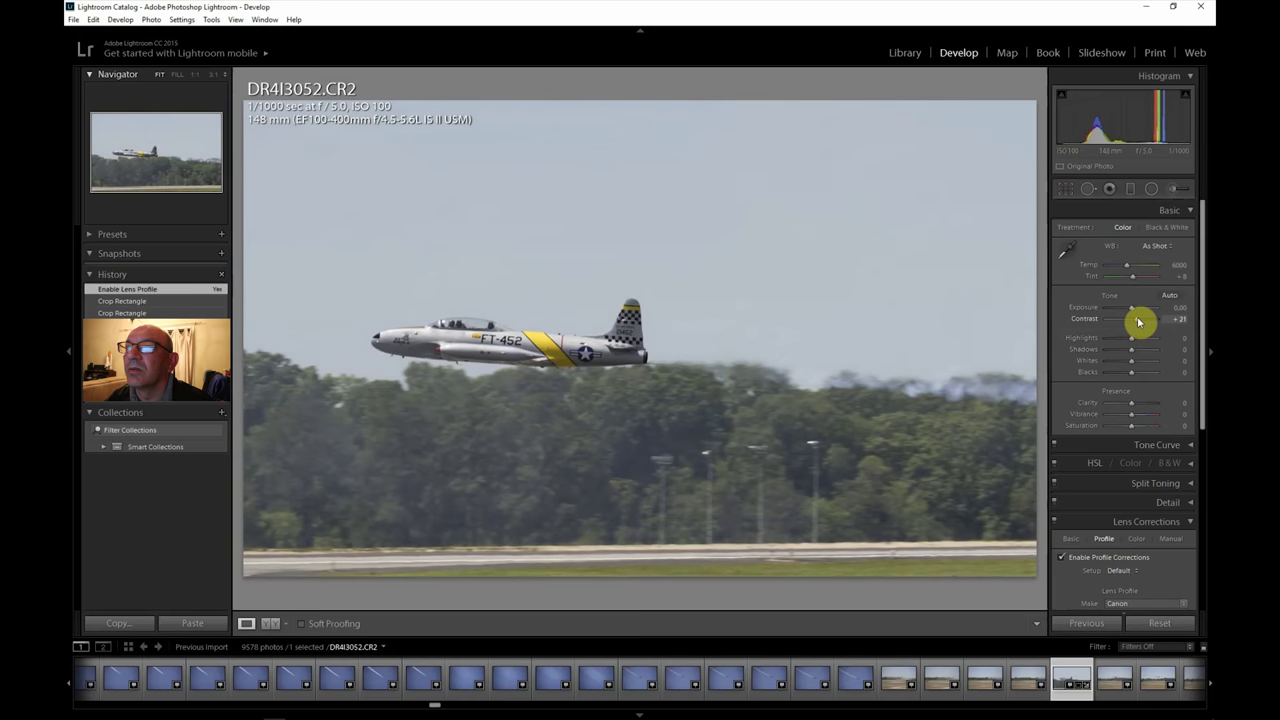
Step: Set Contrast +26, Clarity +29, Vibrance and Saturation +21, and lift Shadows
drag(1140, 322, 1139, 325)
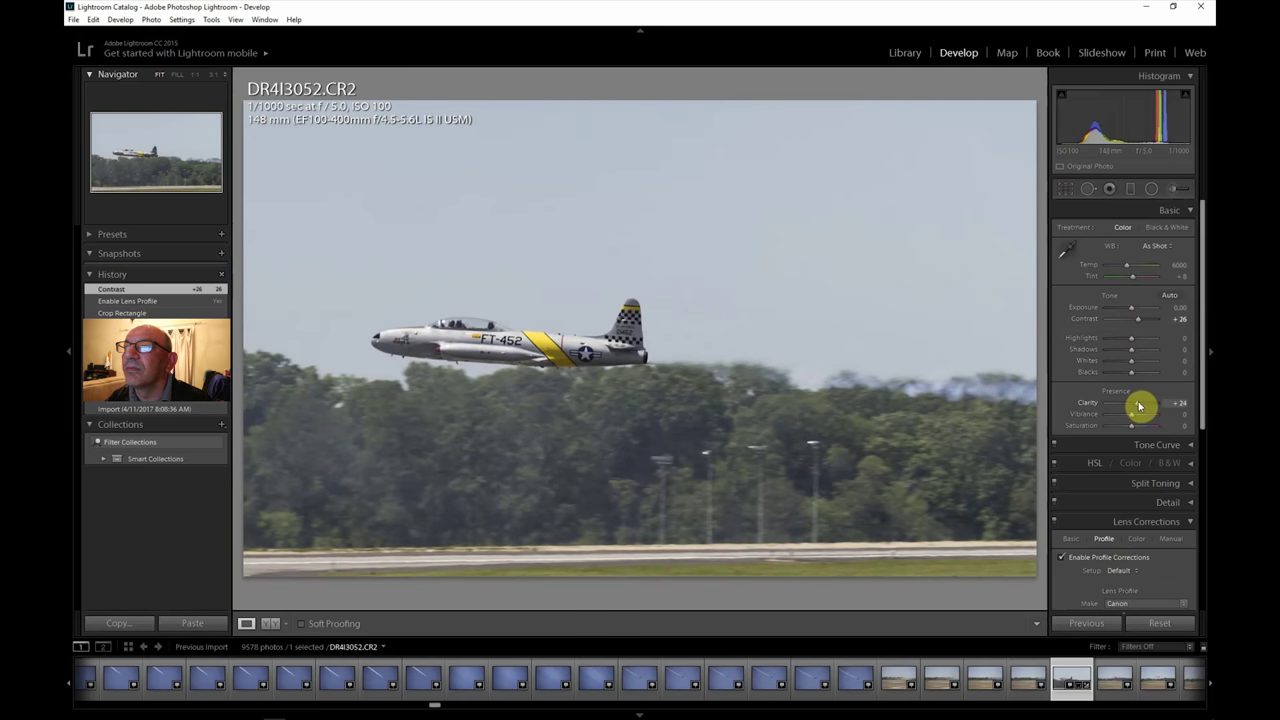
drag(1140, 405, 1140, 404)
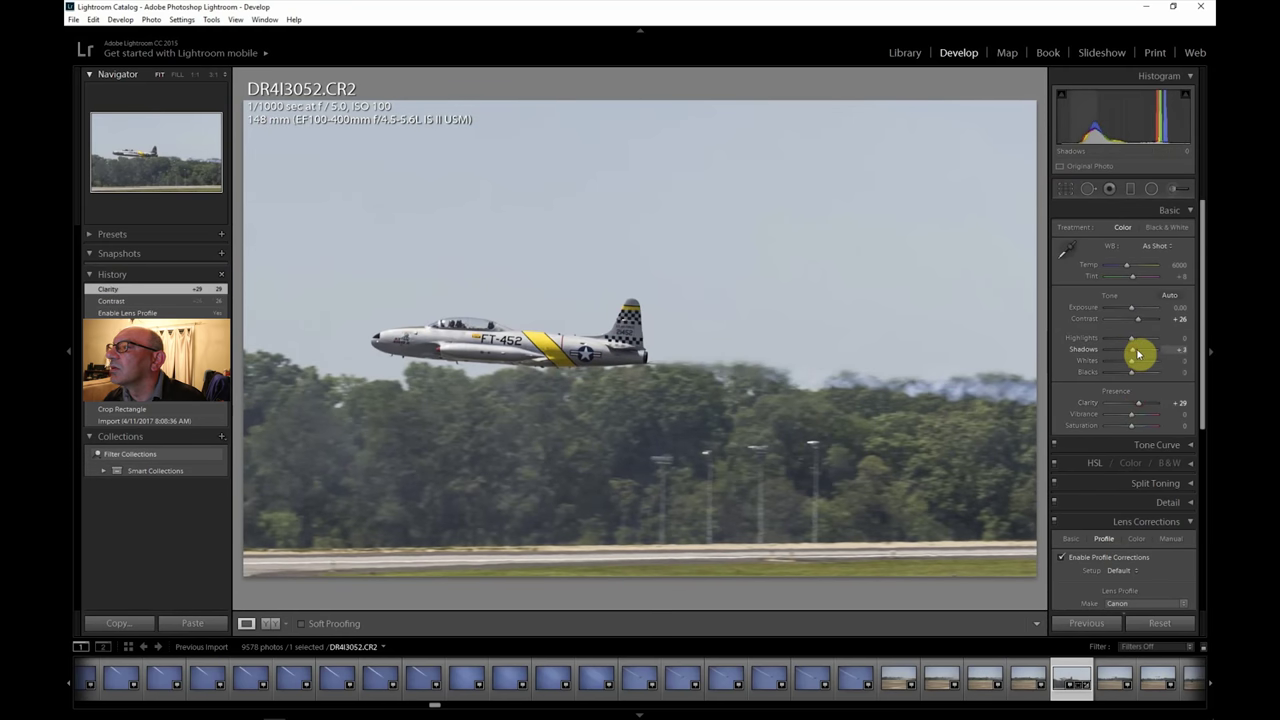
drag(1139, 354, 1121, 343)
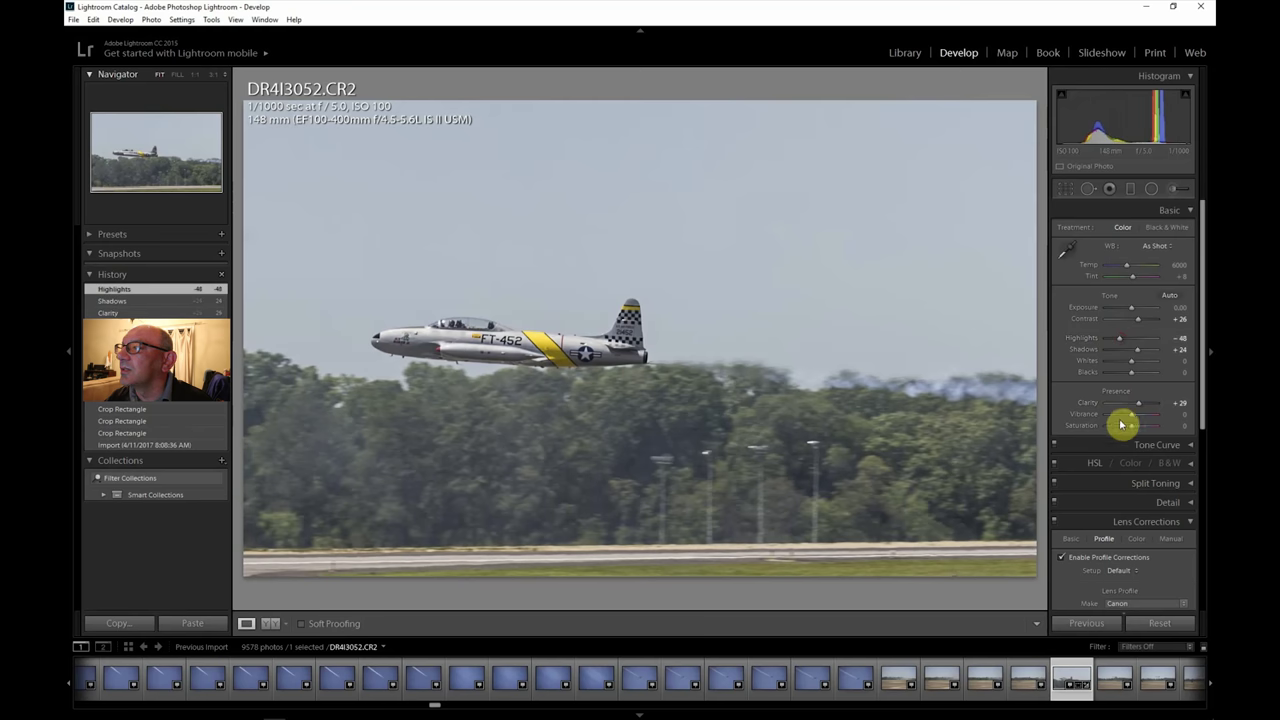
drag(1138, 418, 1138, 418)
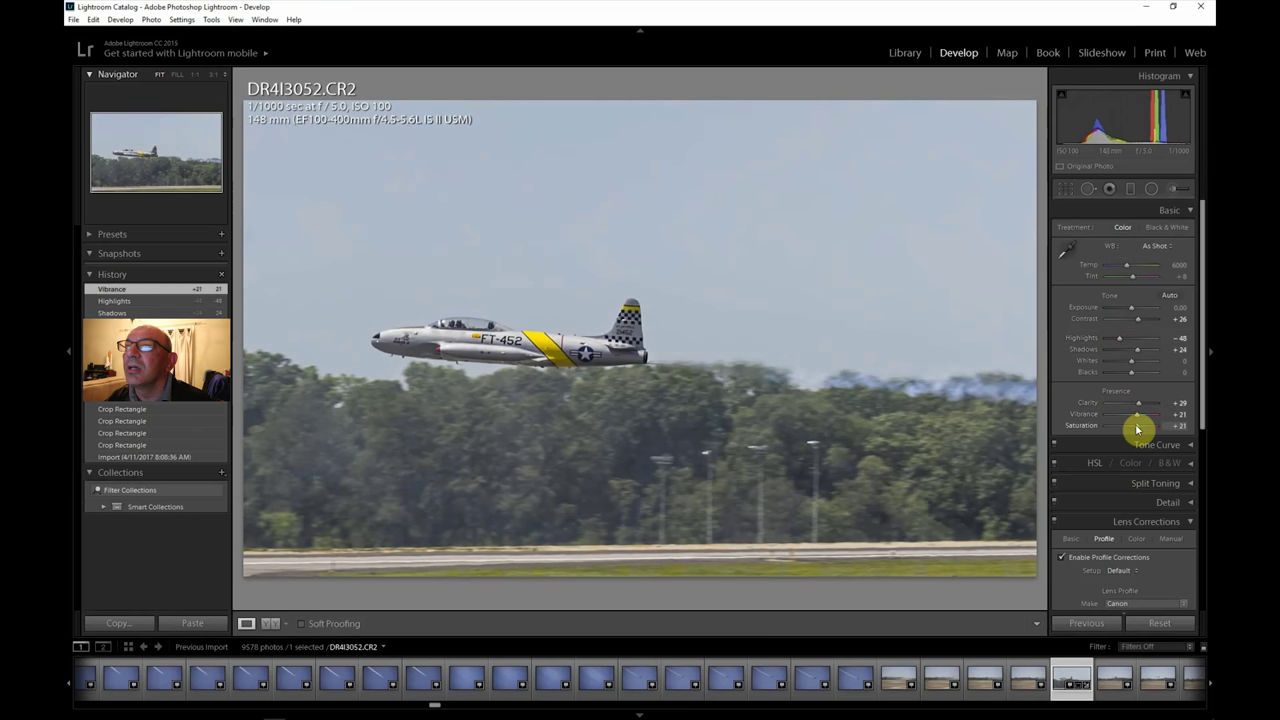
drag(1137, 429, 1137, 429)
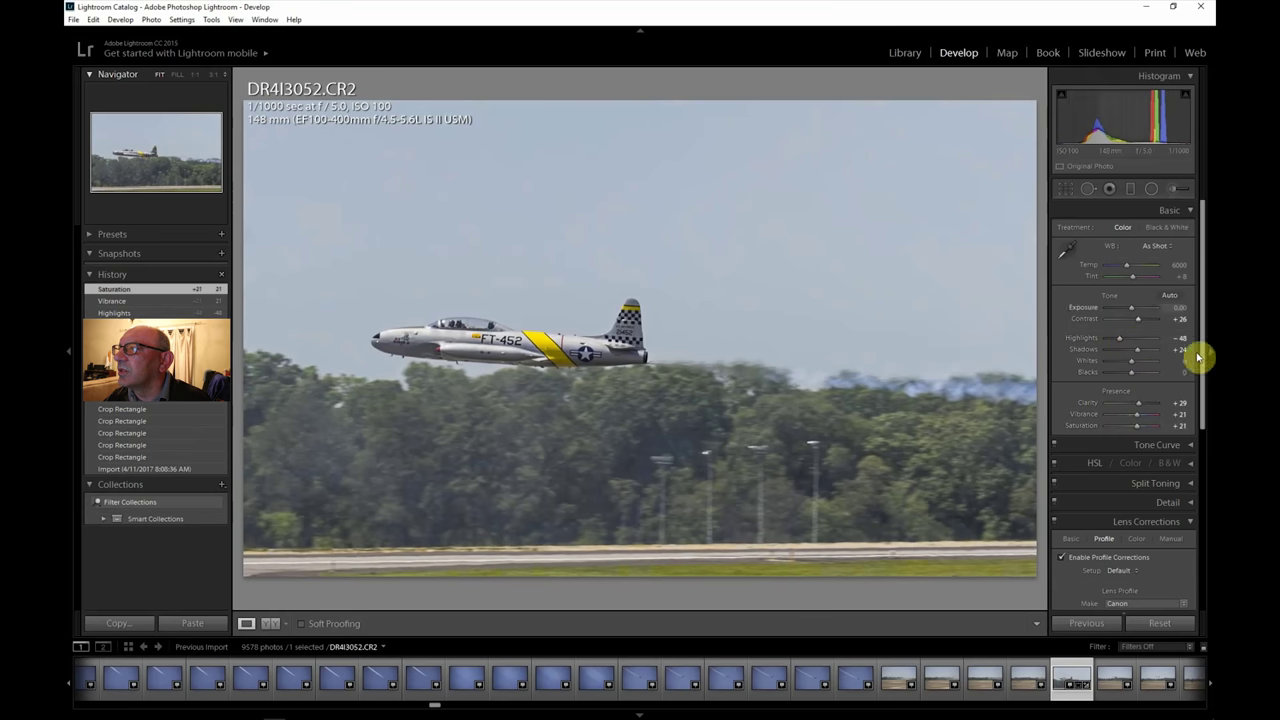
Step: Add Dehaze +40, then set Shadows +67, Exposure +0.36 and Whites -33
drag(1206, 380, 1210, 590)
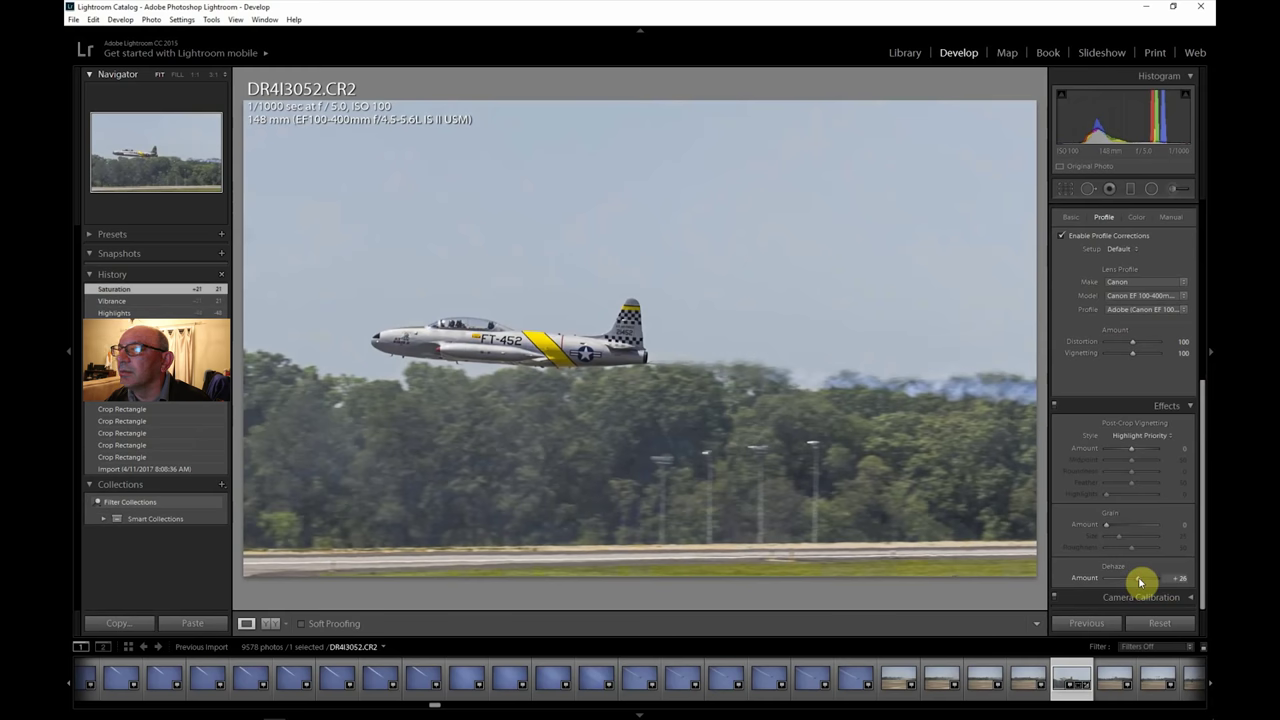
drag(1140, 582, 1141, 582)
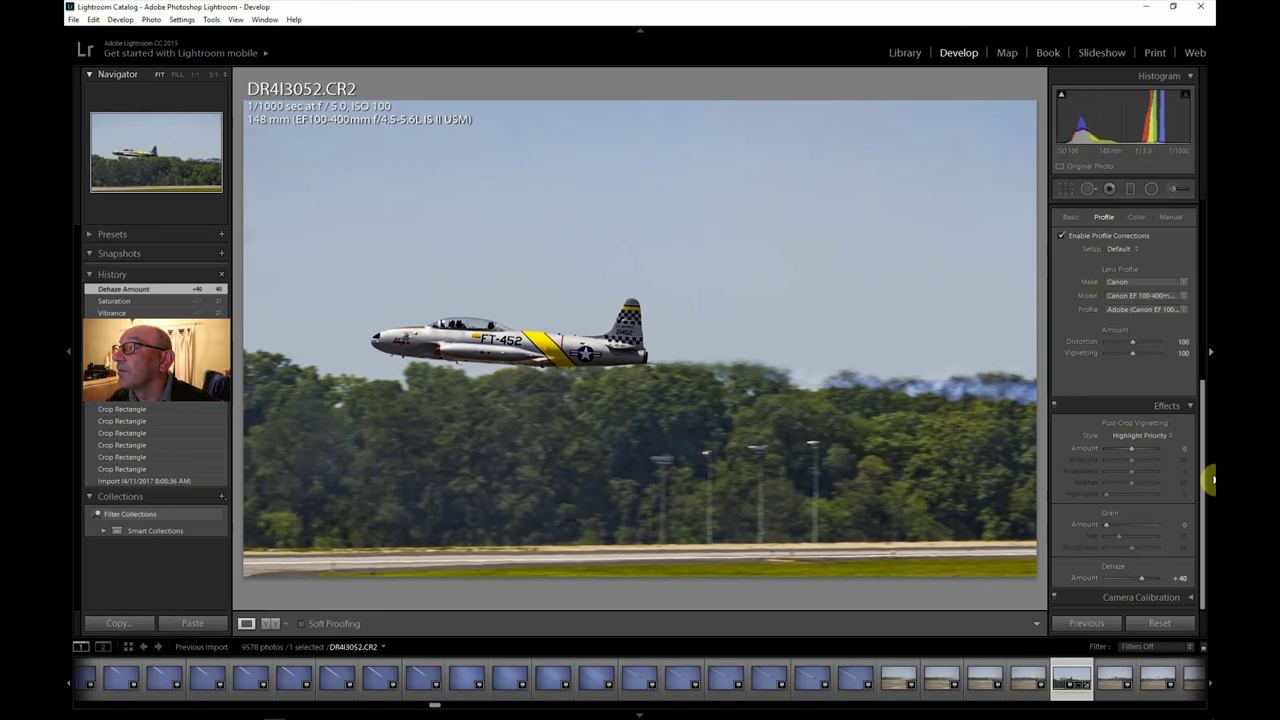
drag(1203, 480, 1210, 289)
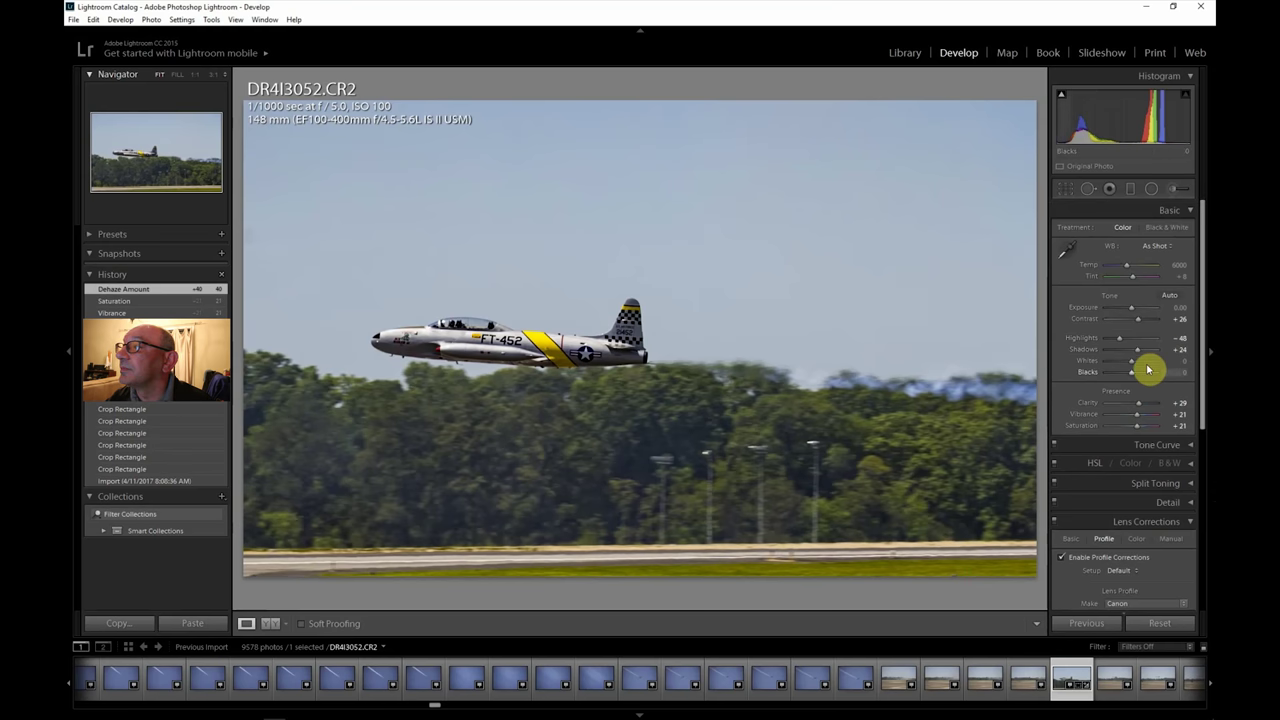
drag(1147, 353, 1150, 353)
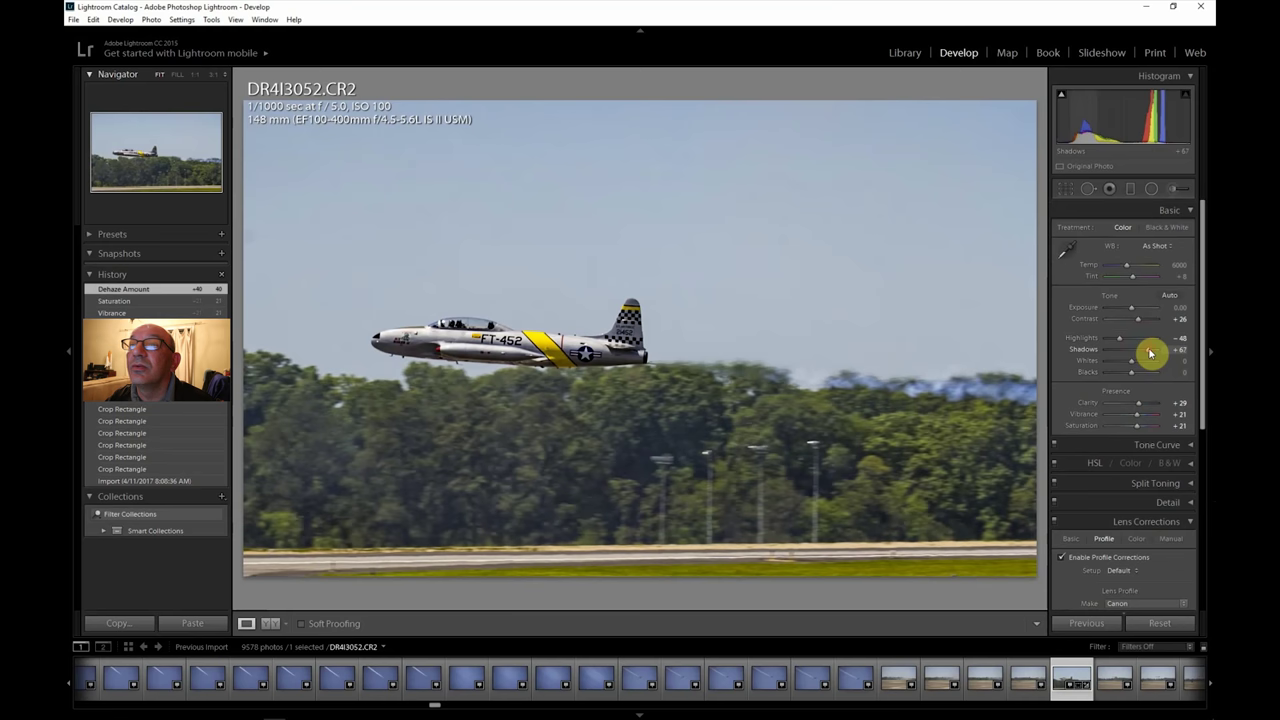
drag(1134, 309, 1134, 310)
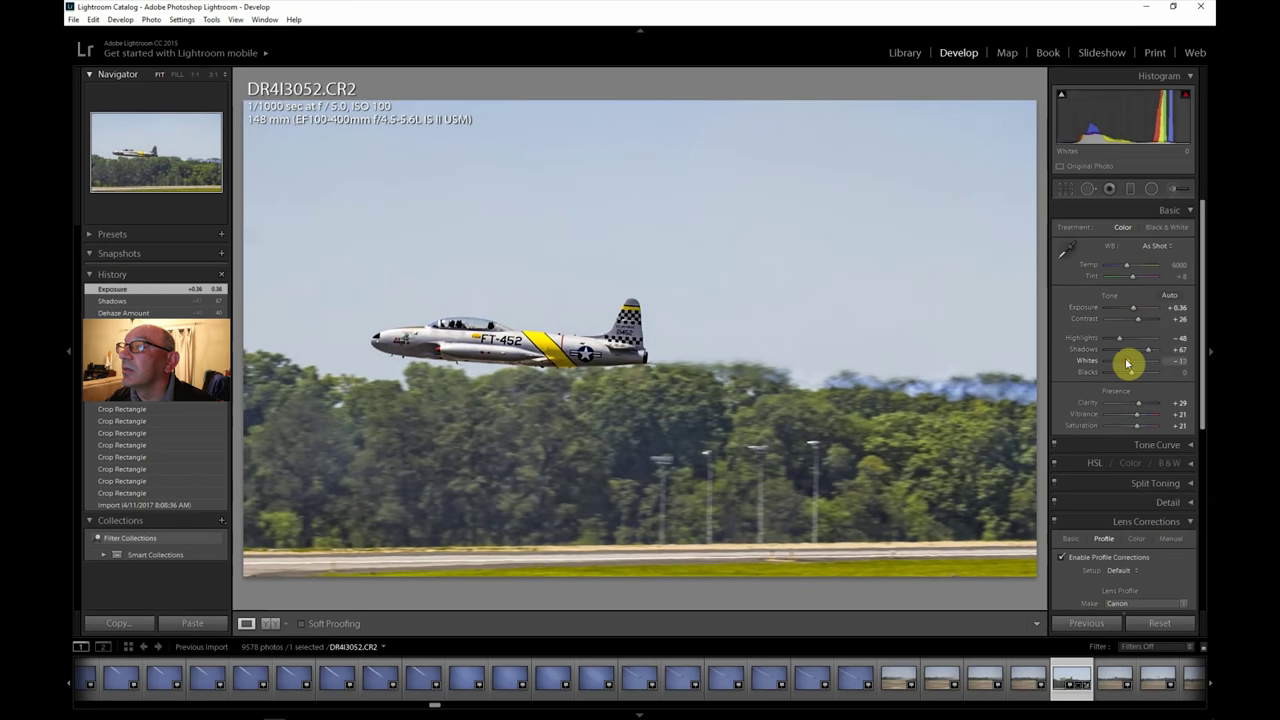
drag(1127, 364, 1123, 364)
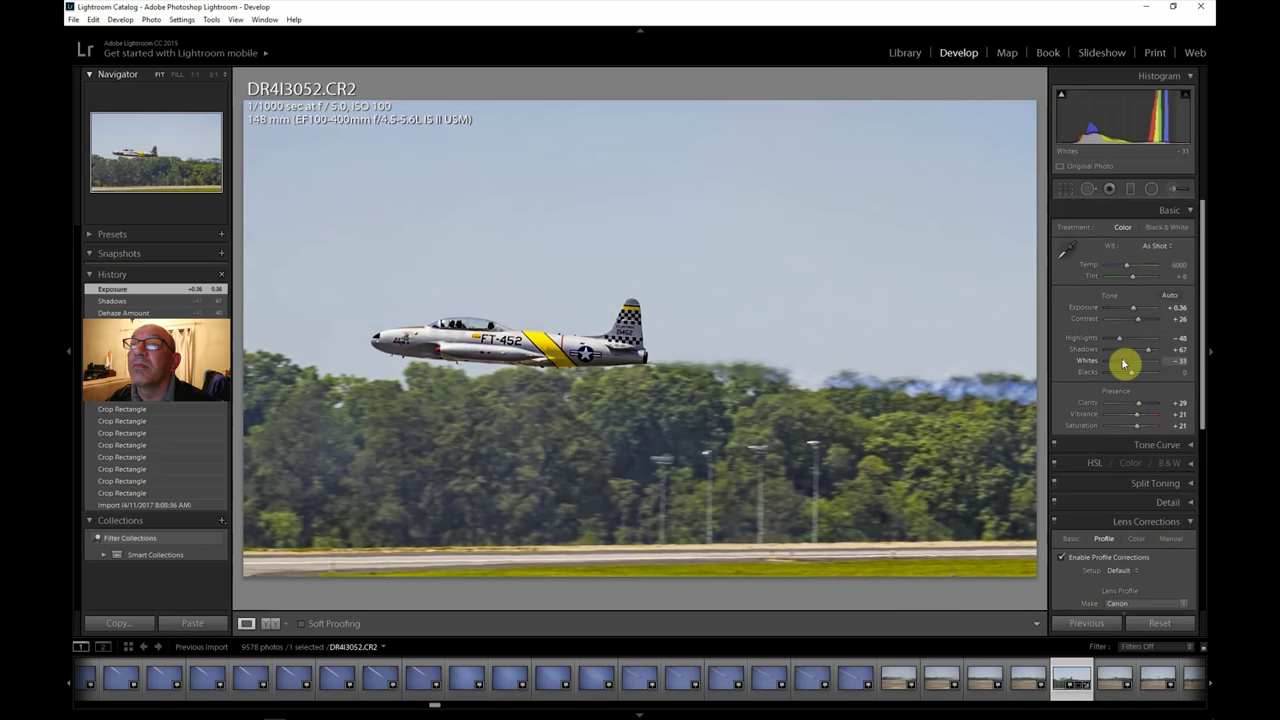
drag(1124, 364, 1124, 364)
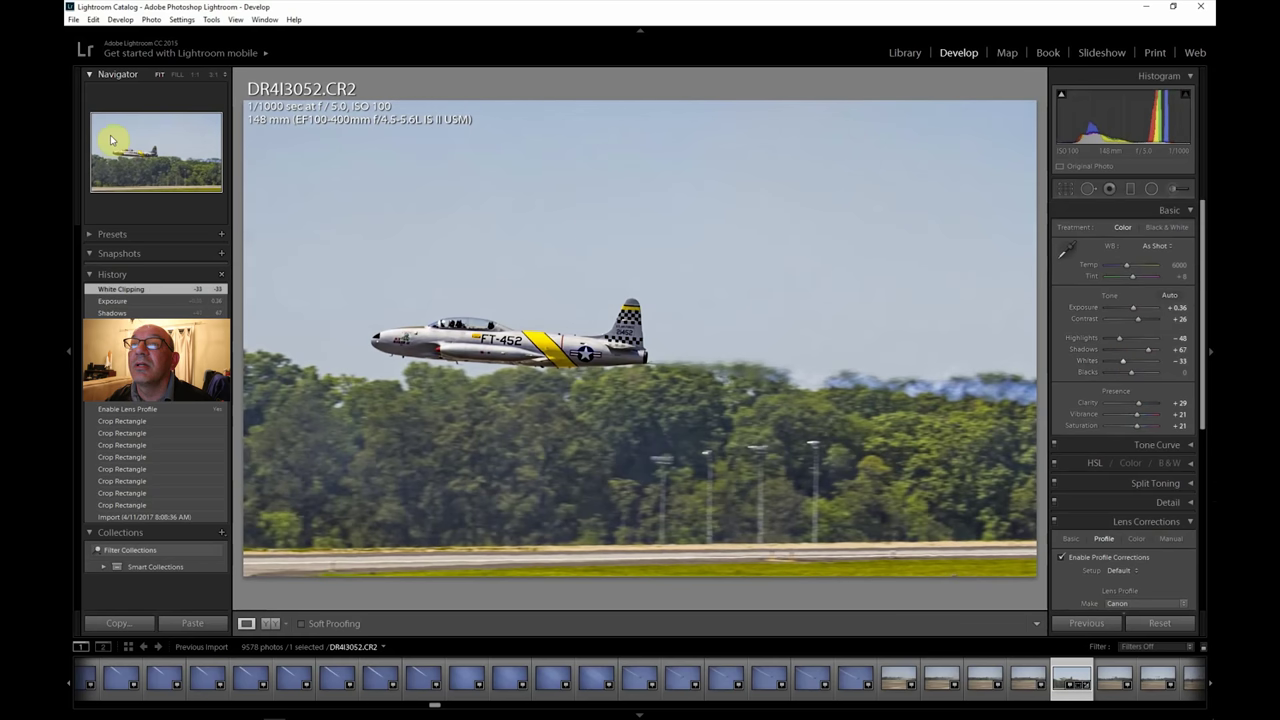
Step: Export DR4I3052 to the hard drive and advance the filmstrip toward DR4I3097
click(74, 22)
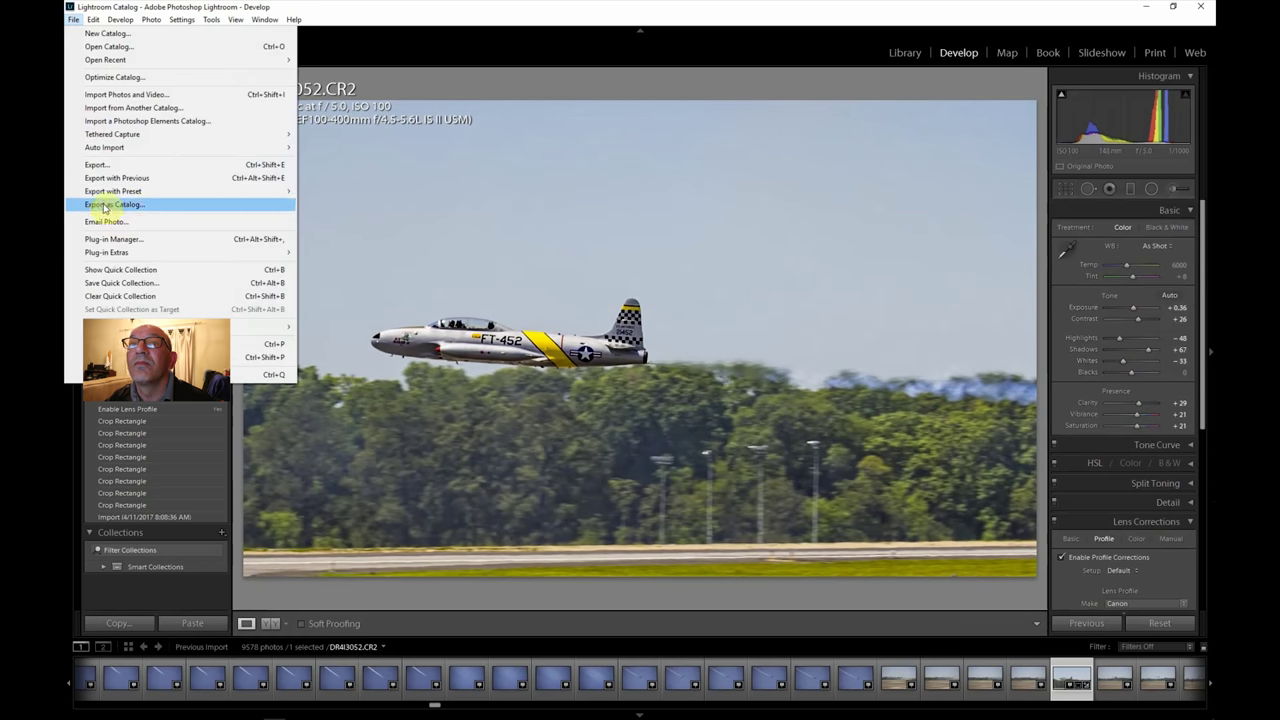
click(266, 328)
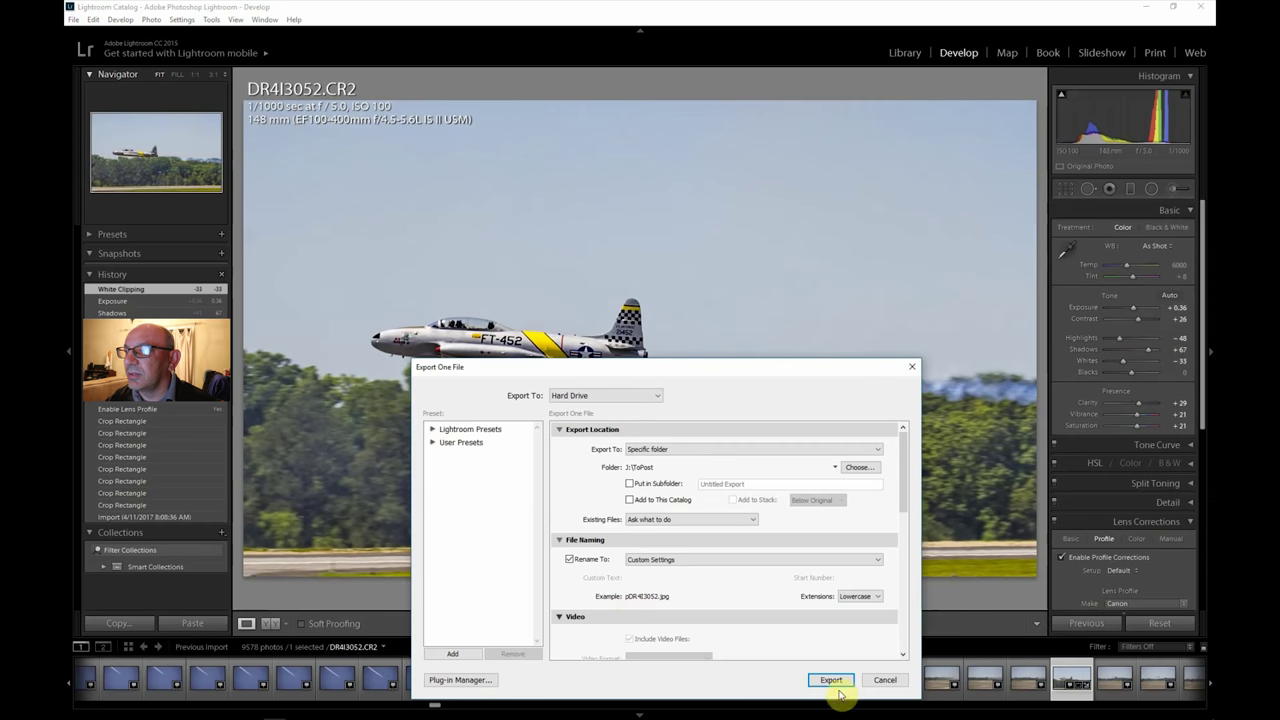
click(833, 682)
drag(1210, 686, 1210, 686)
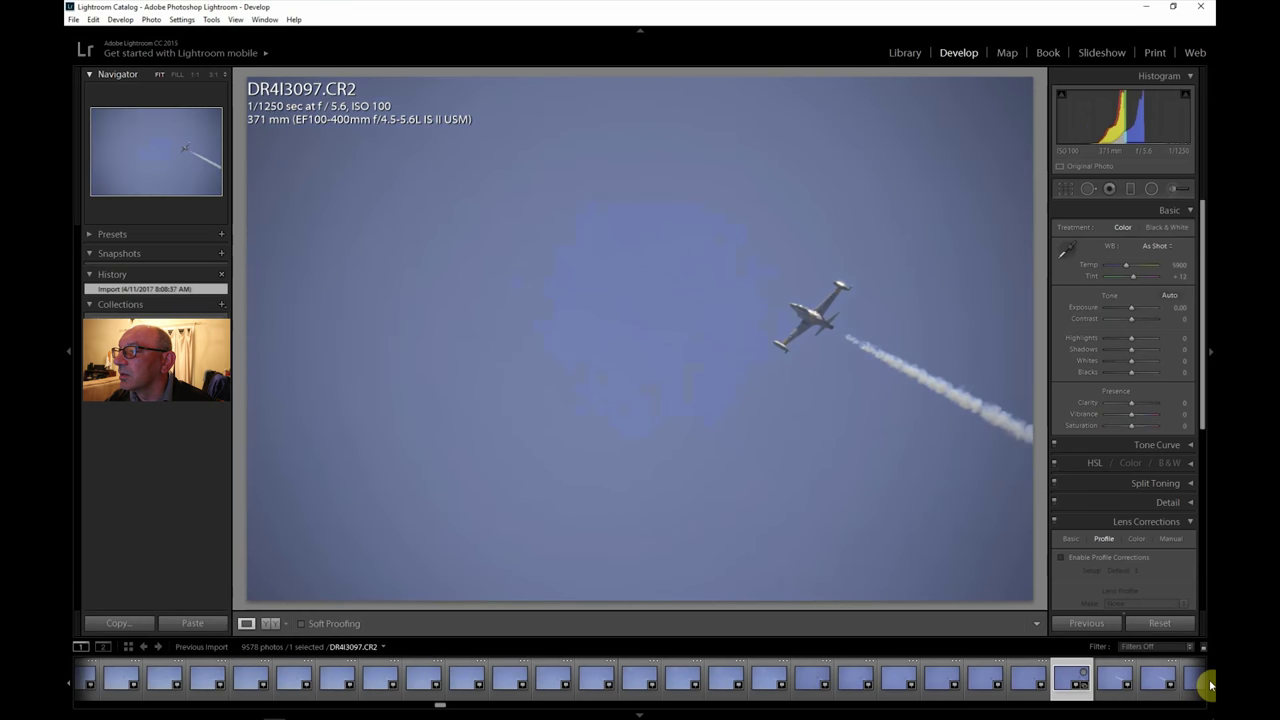
Step: Scroll the filmstrip forward and view DR4I3115
click(1209, 688)
click(1209, 688)
click(1209, 685)
click(1209, 685)
click(1209, 685)
click(1209, 685)
click(1209, 685)
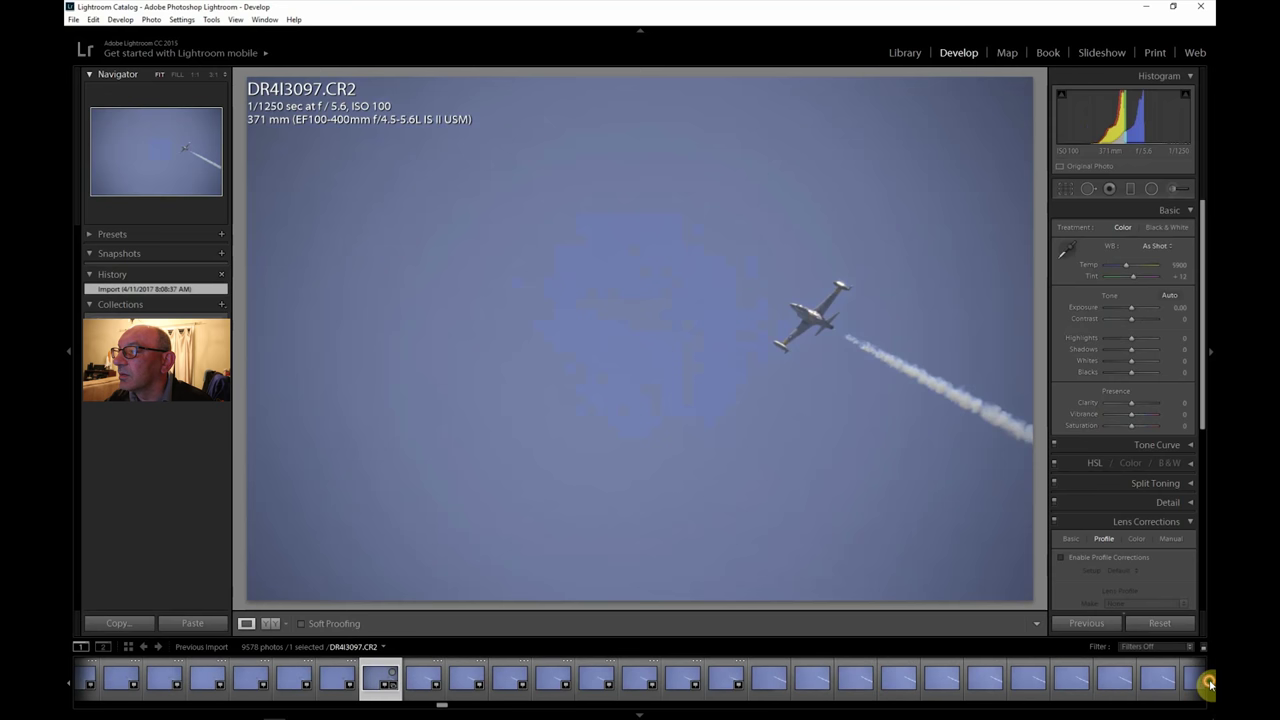
click(1155, 679)
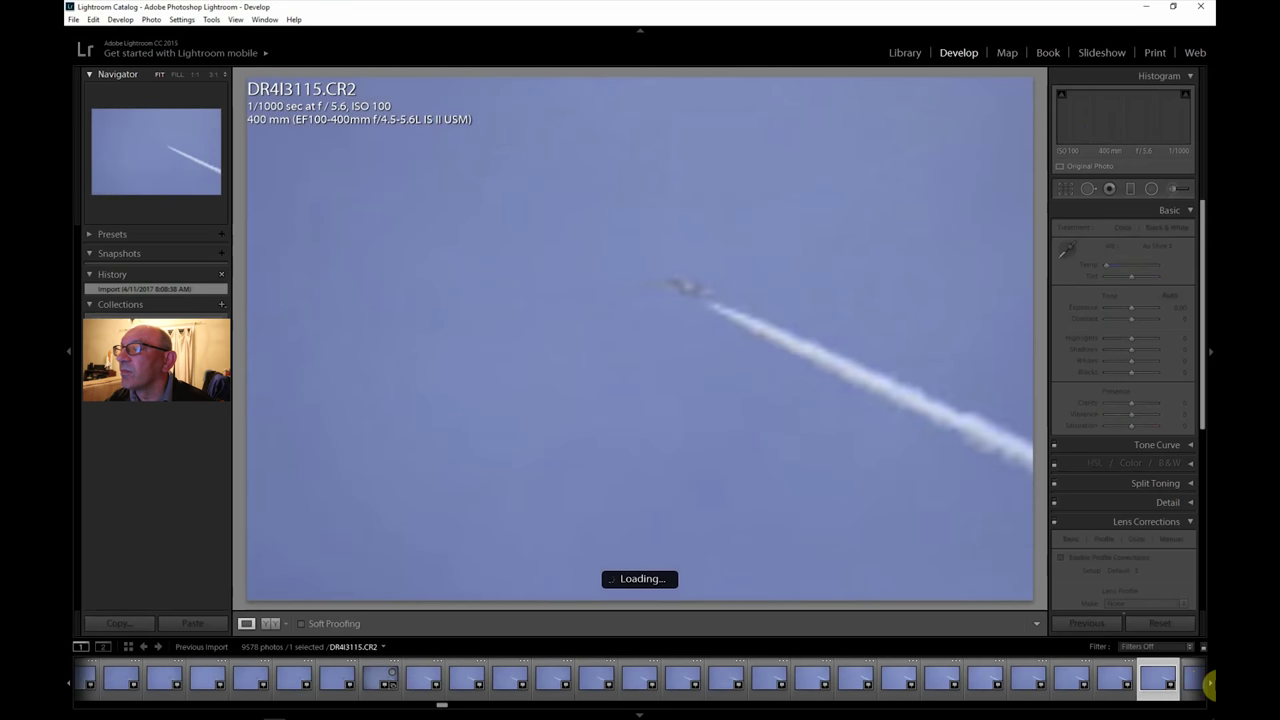
Step: Advance the filmstrip further and view DR4I3136
click(1209, 685)
click(1209, 685)
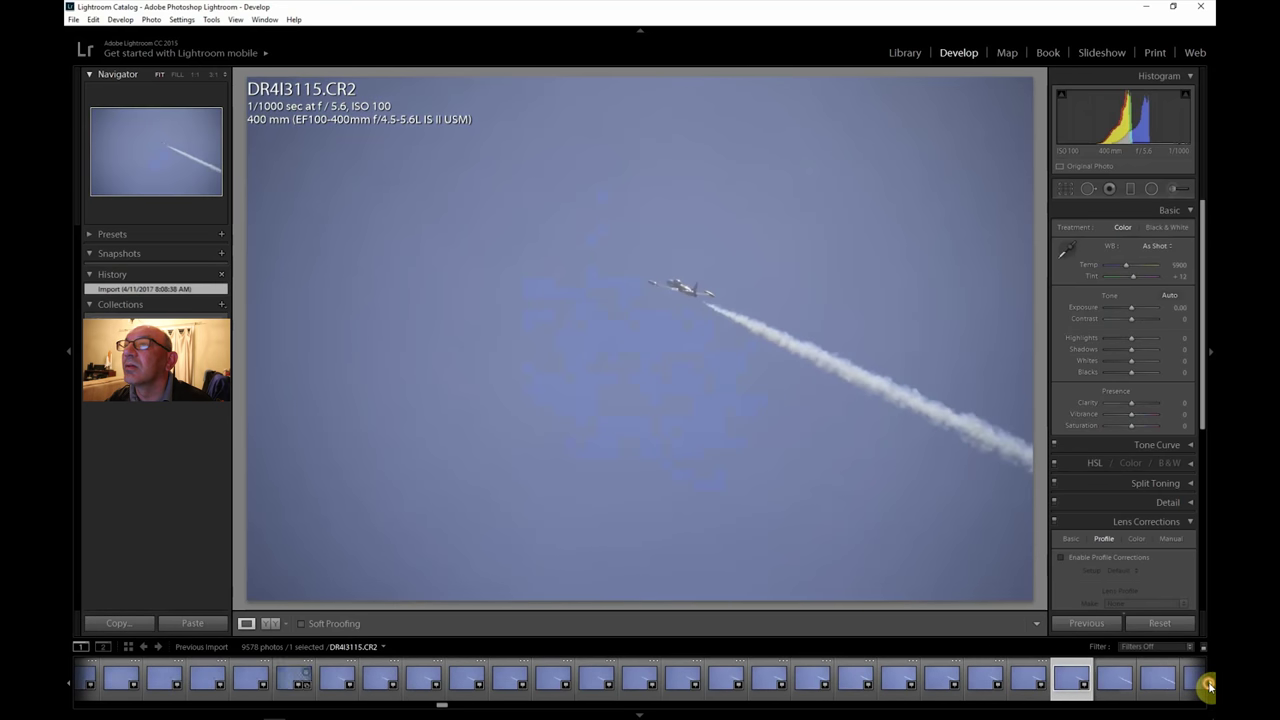
click(1209, 685)
click(1209, 685)
click(1209, 685)
click(1209, 685)
click(1209, 685)
click(1209, 685)
click(1209, 685)
click(1209, 685)
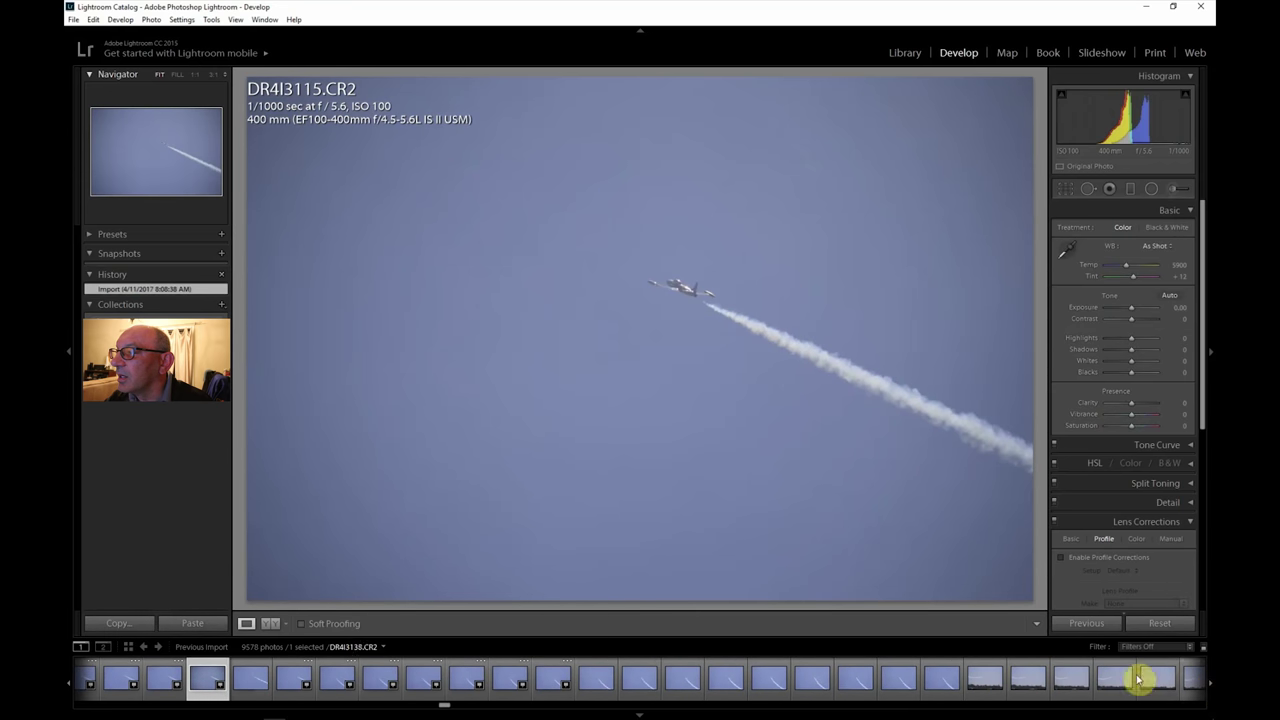
click(1109, 679)
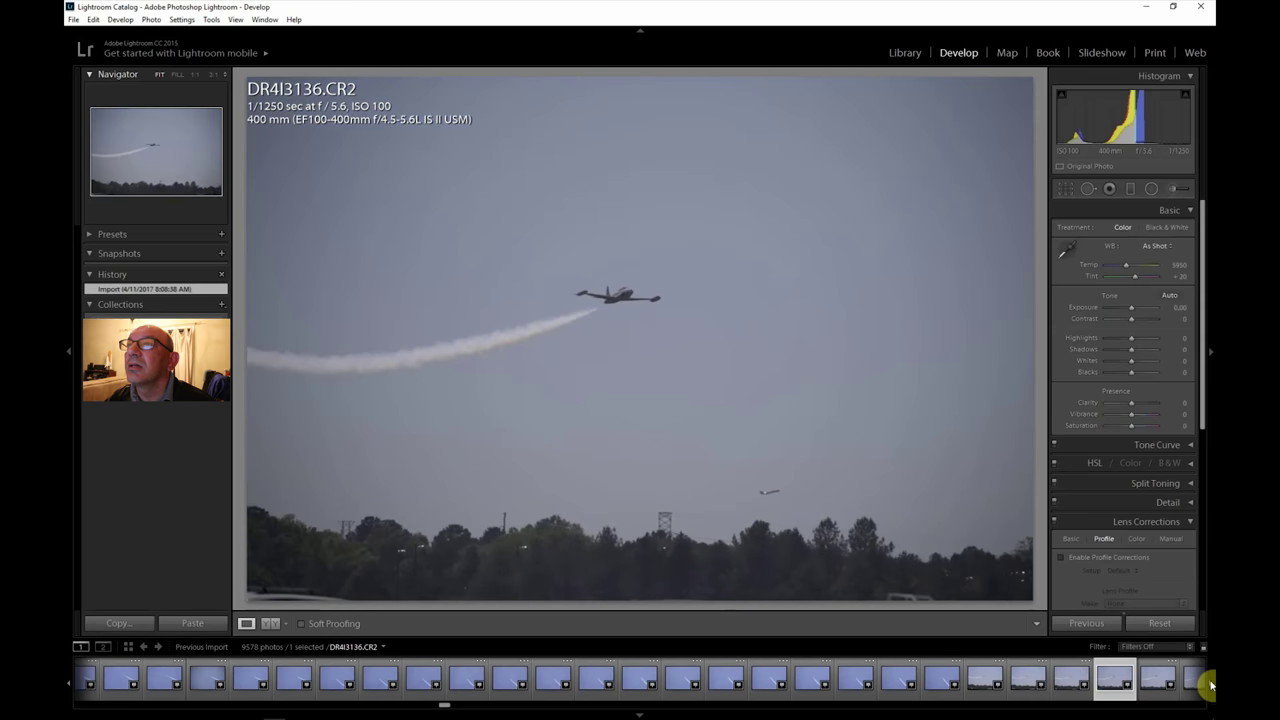
Step: Move further along the filmstrip and view DR4I3145
click(1209, 685)
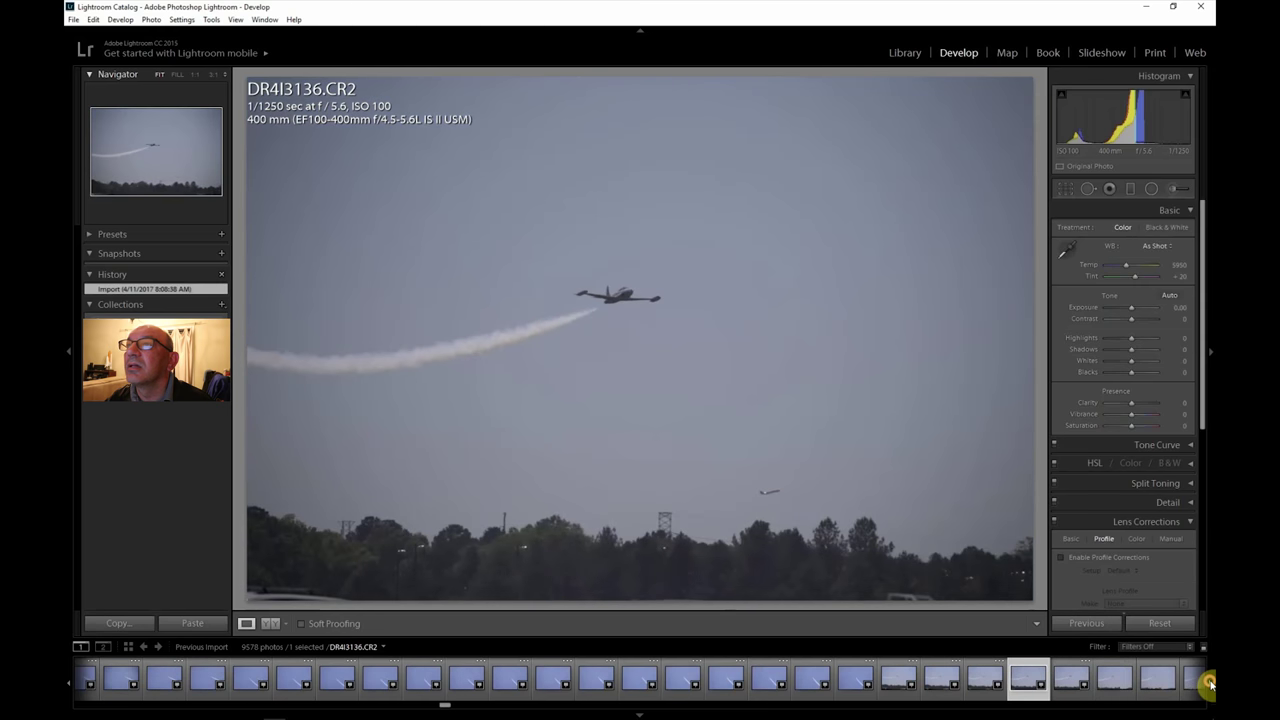
click(1209, 685)
click(1209, 685)
click(1209, 685)
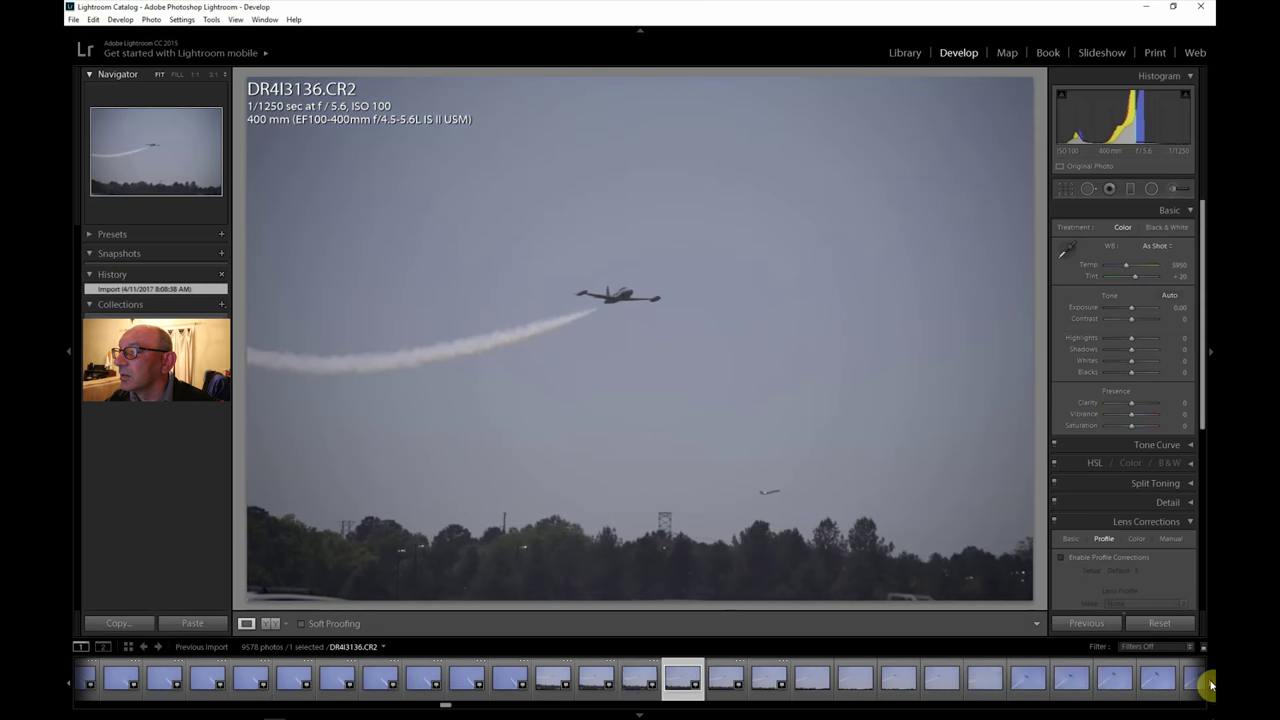
click(1209, 685)
click(1032, 680)
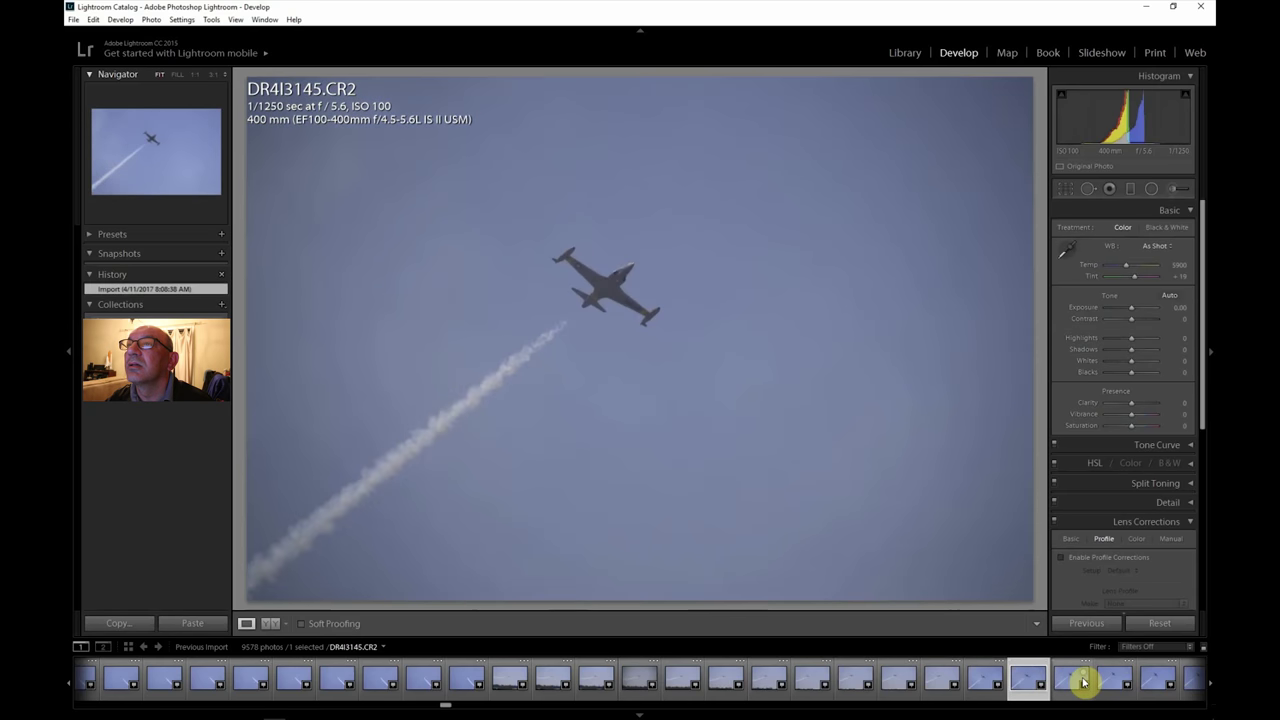
Step: Review DR4I3170, DR4I3175 and DR4I3179 from the filmstrip
click(1210, 685)
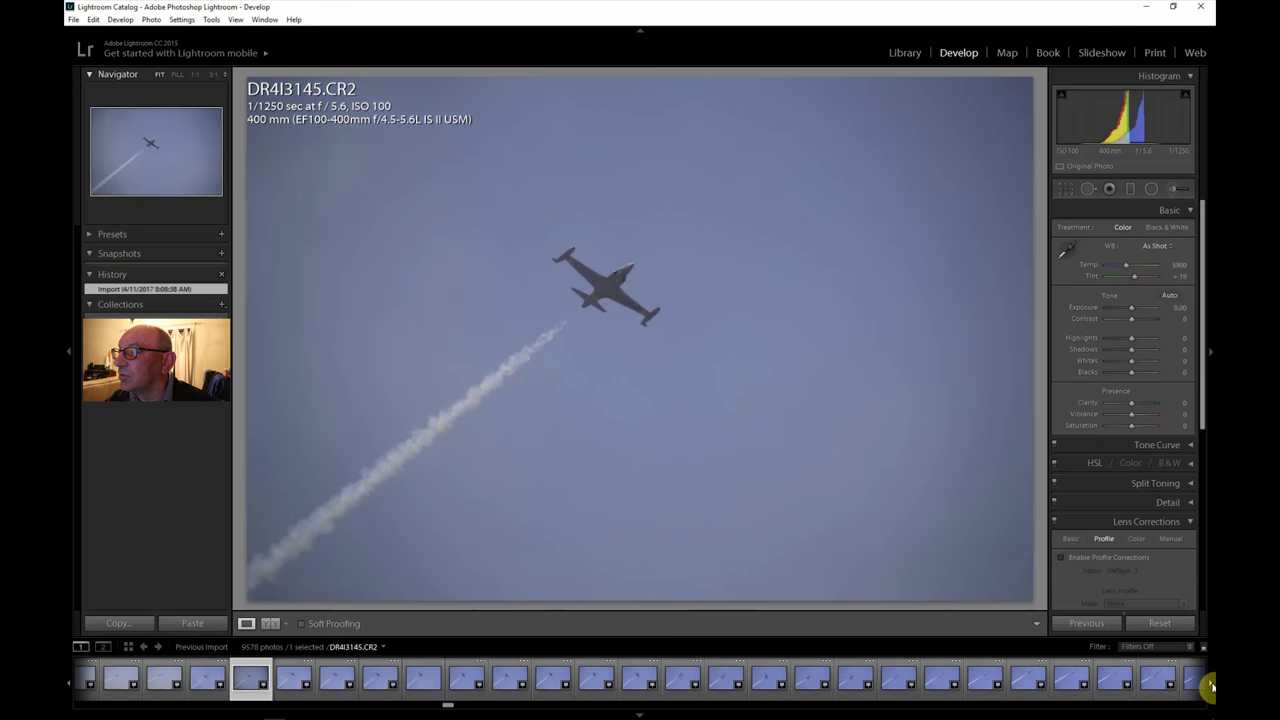
click(1158, 683)
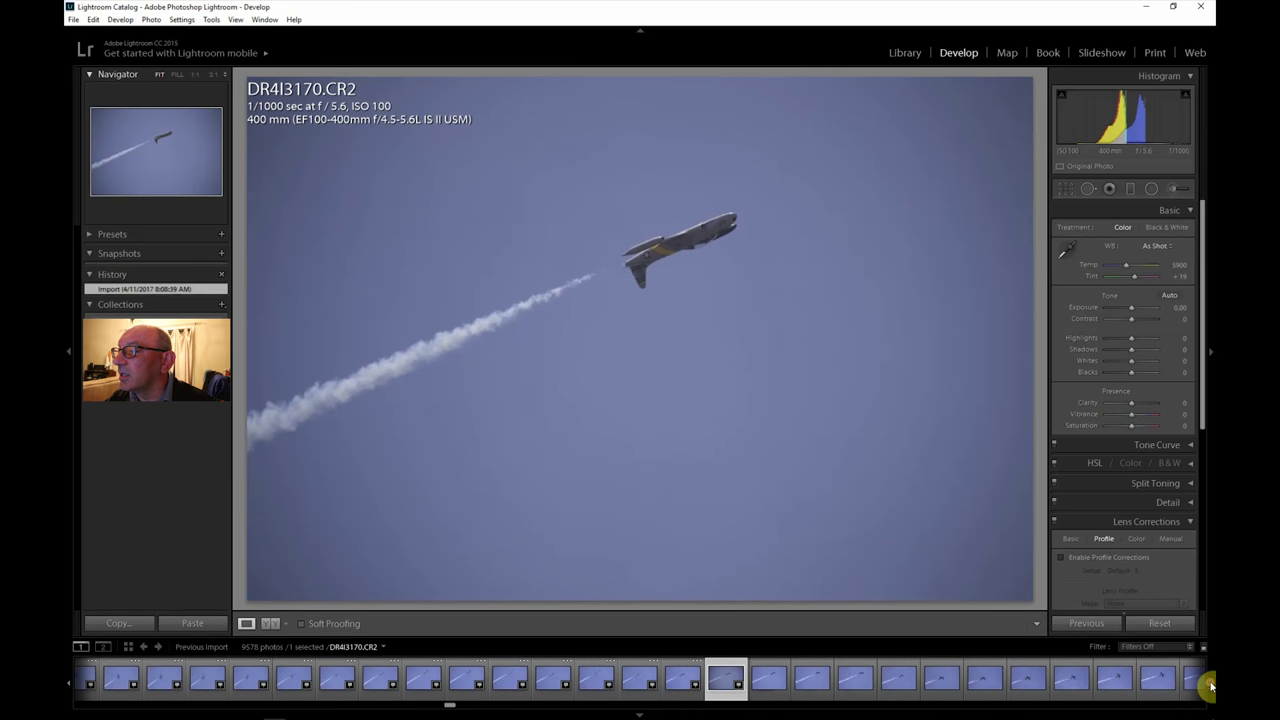
click(938, 680)
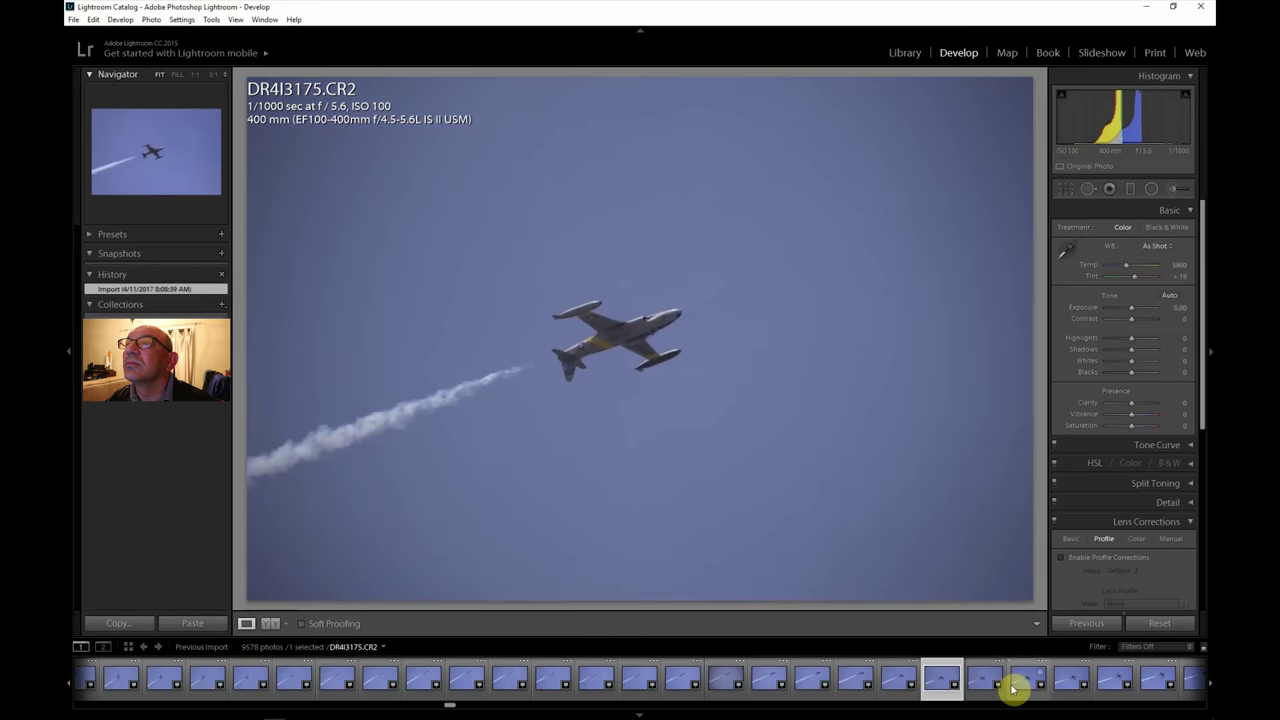
click(1112, 682)
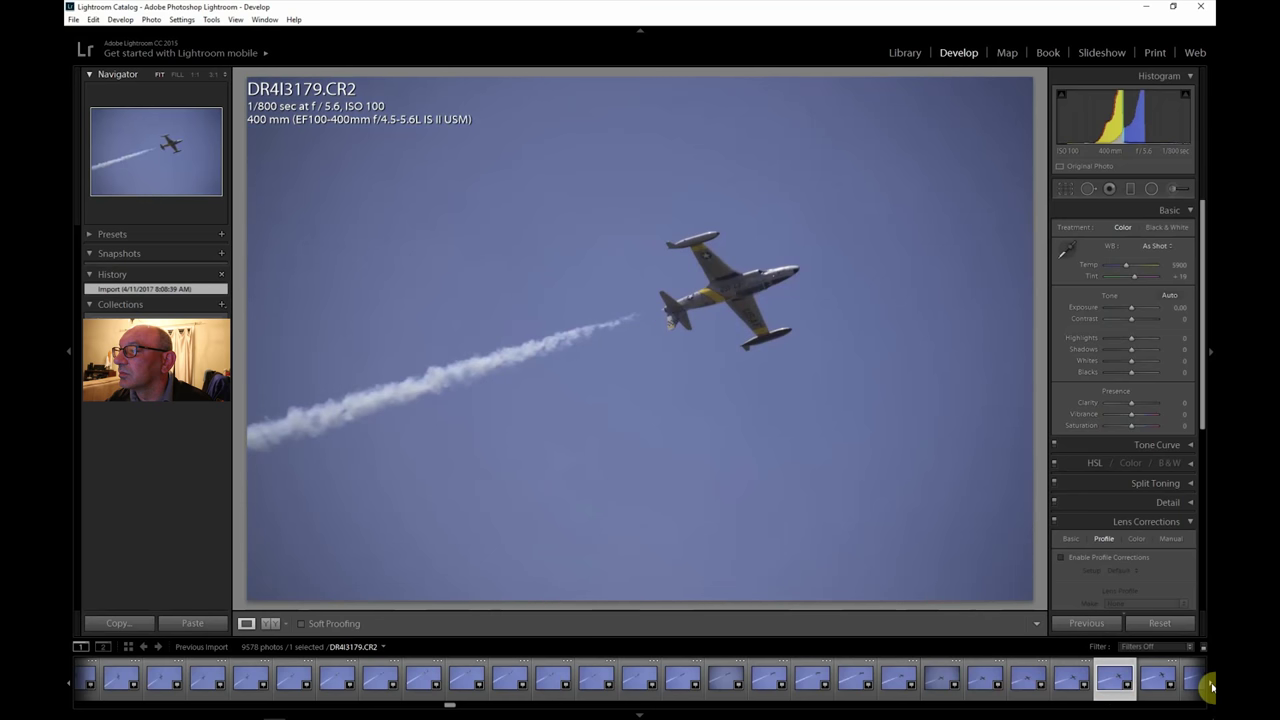
Step: Review DR4I3184, then load DR4I3186 and enable its lens profile corrections
click(1212, 686)
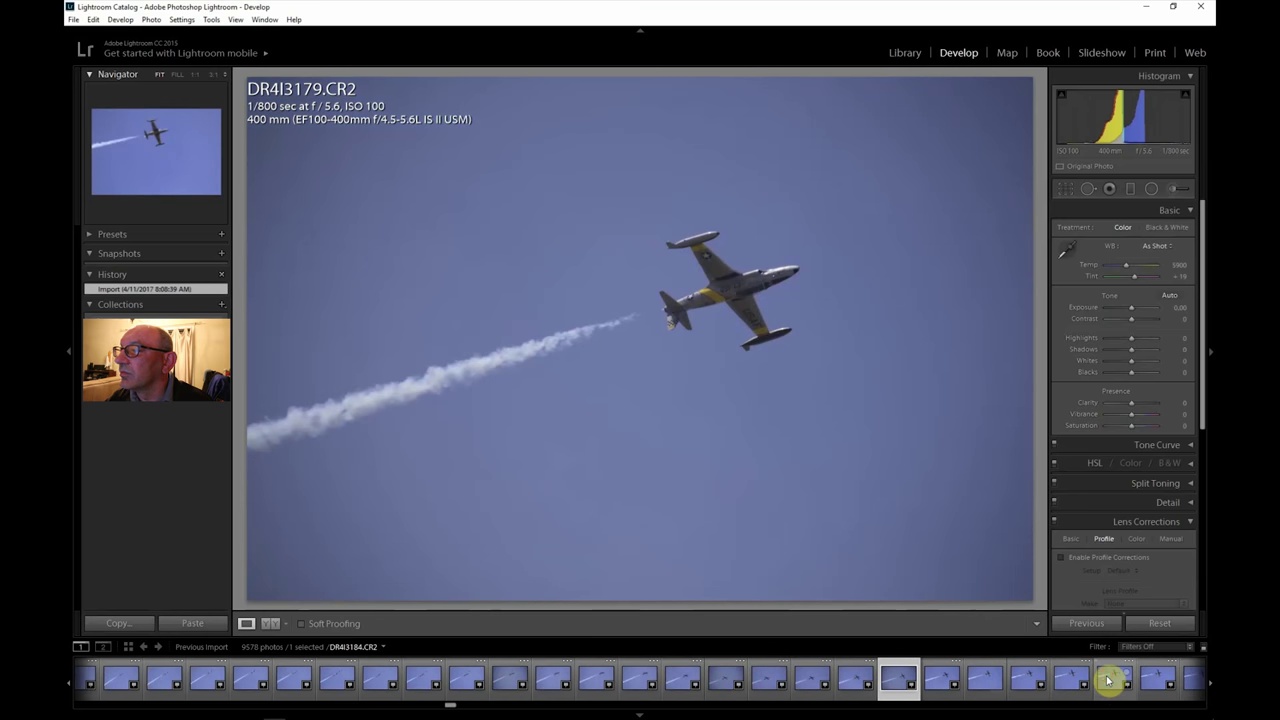
click(1108, 681)
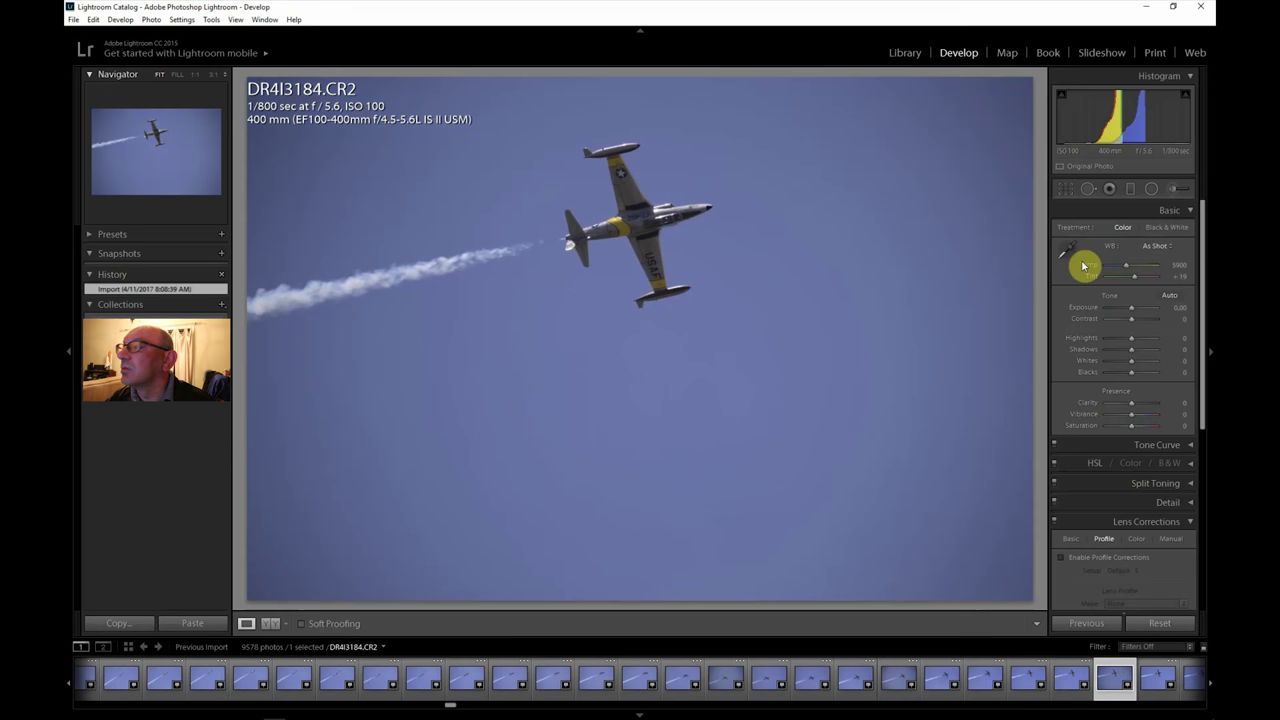
scroll(1210, 686, right, 5)
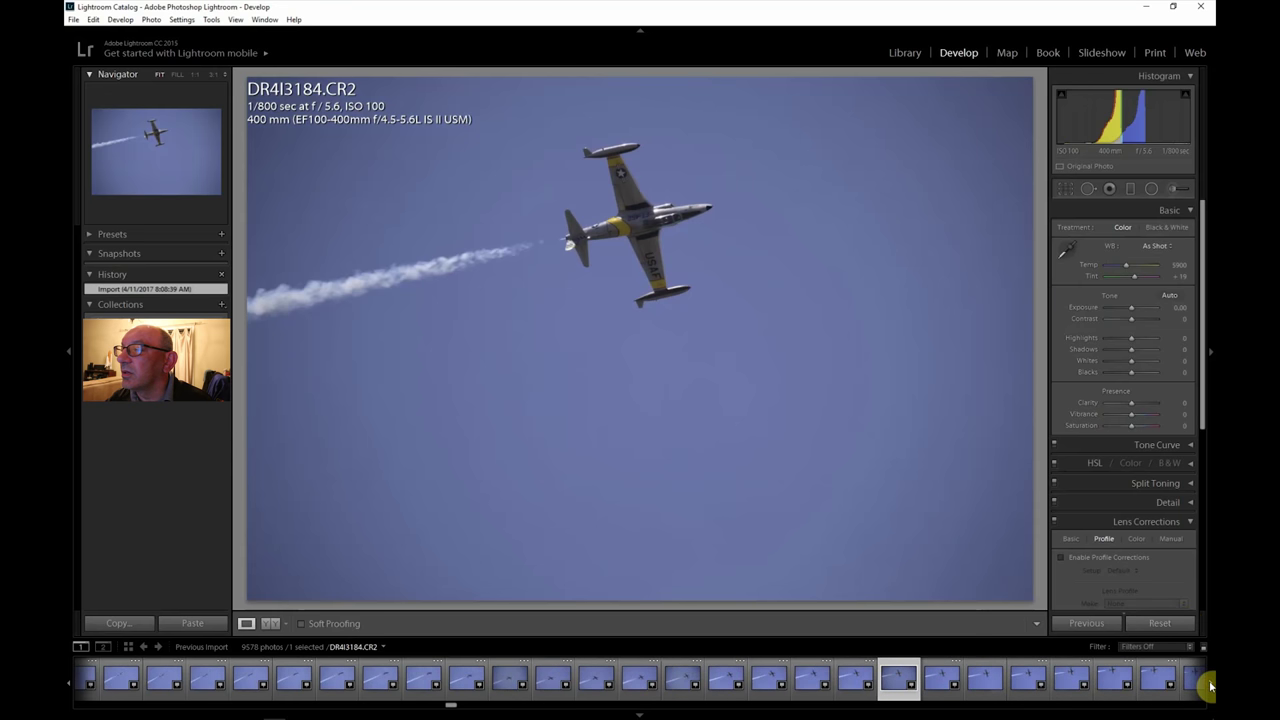
click(982, 684)
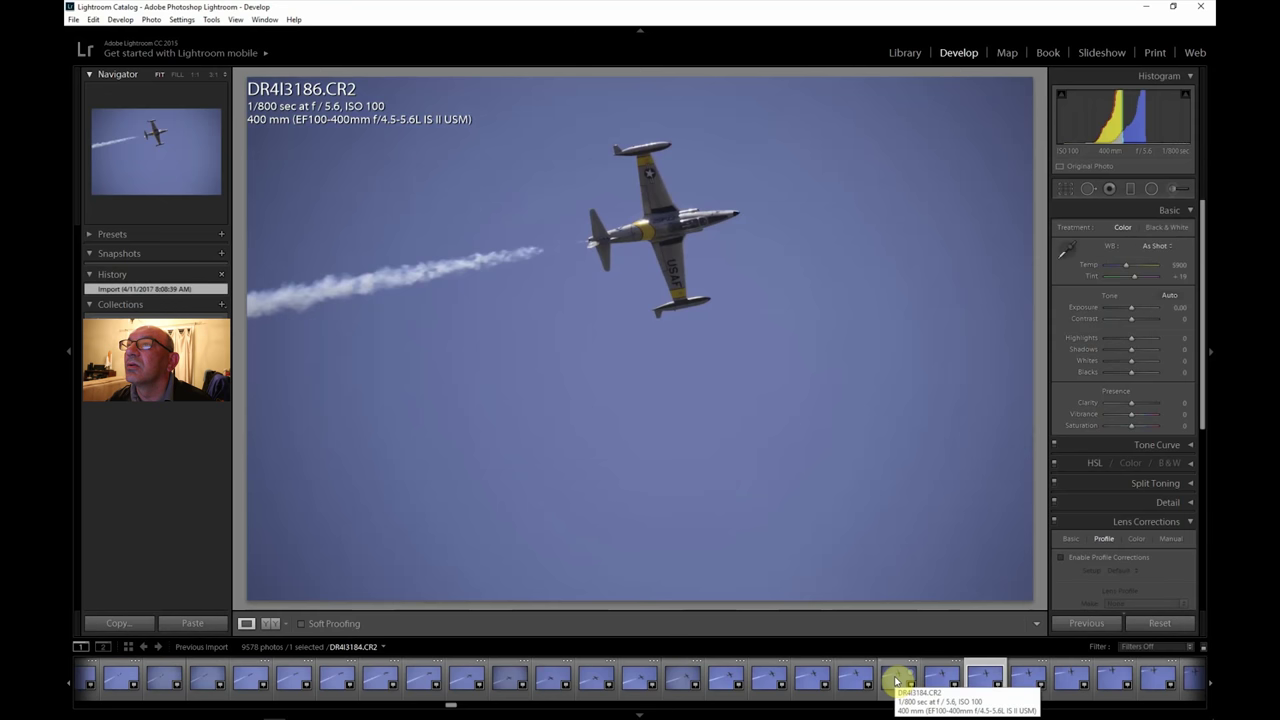
click(1100, 557)
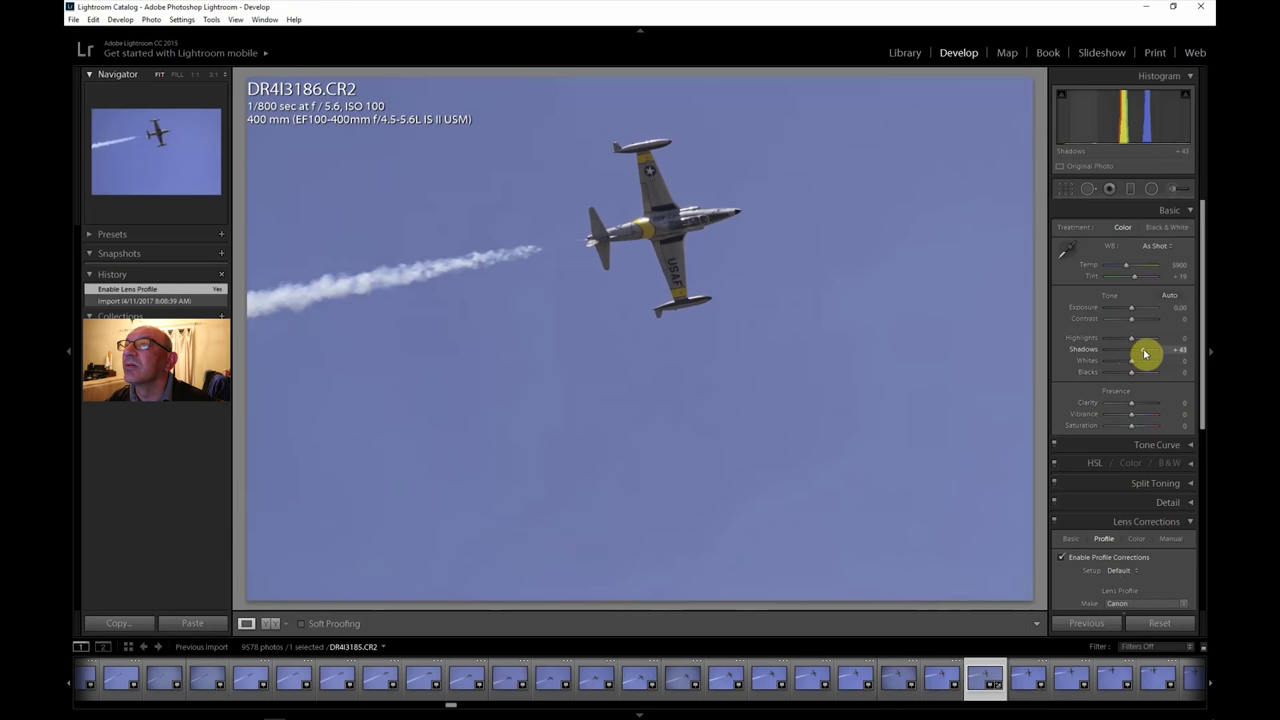
Step: Raise Shadows to +50, Contrast to +36 and Clarity to +43 on DR4I3186
drag(1146, 354, 1143, 323)
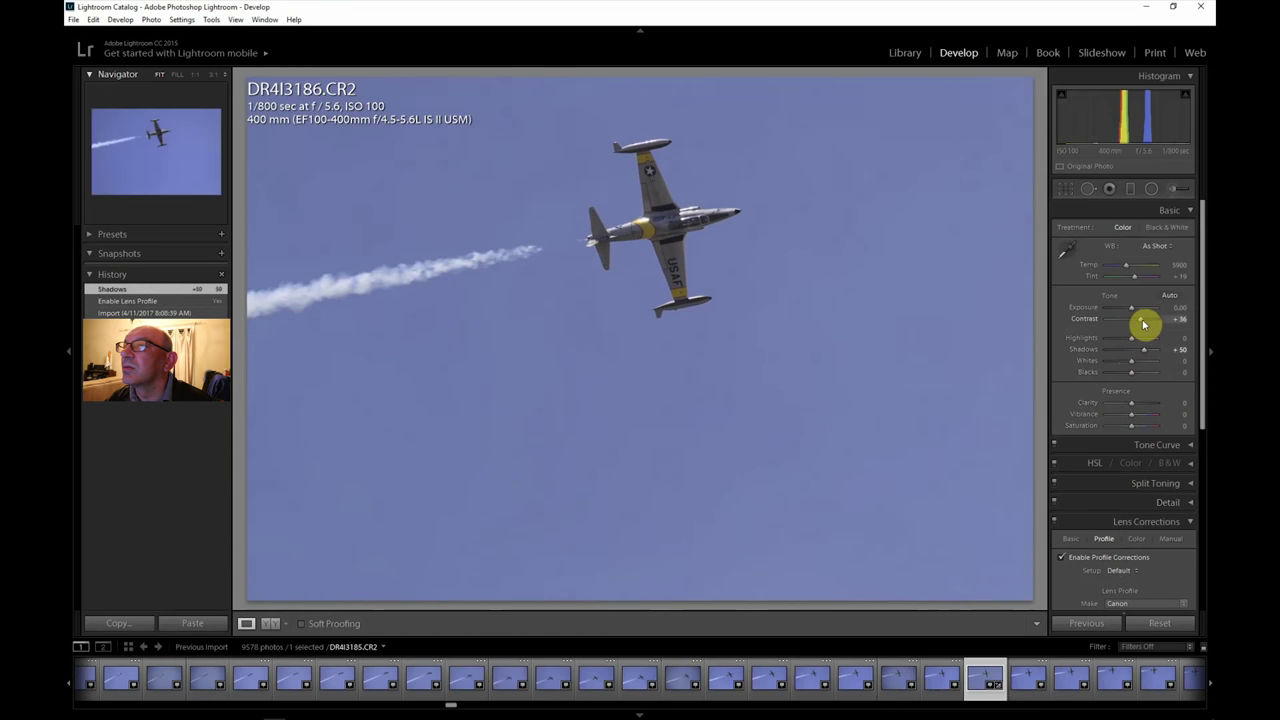
drag(1133, 406, 1140, 405)
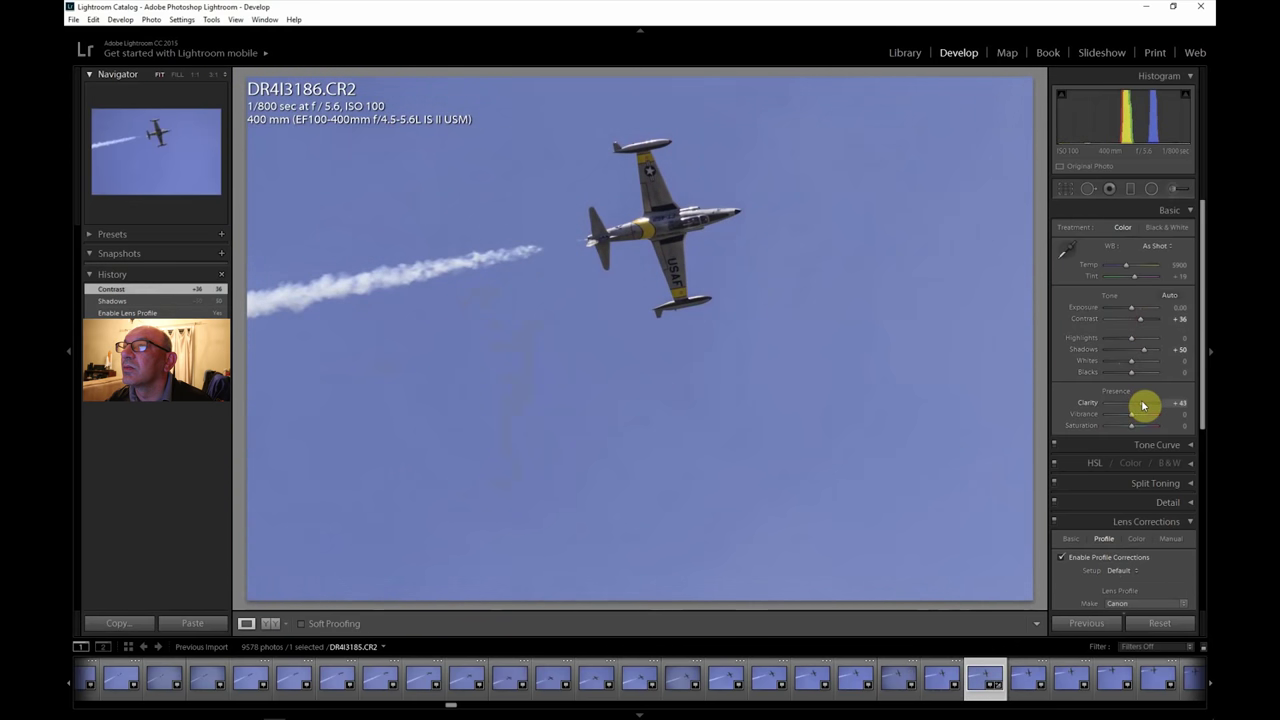
click(1066, 188)
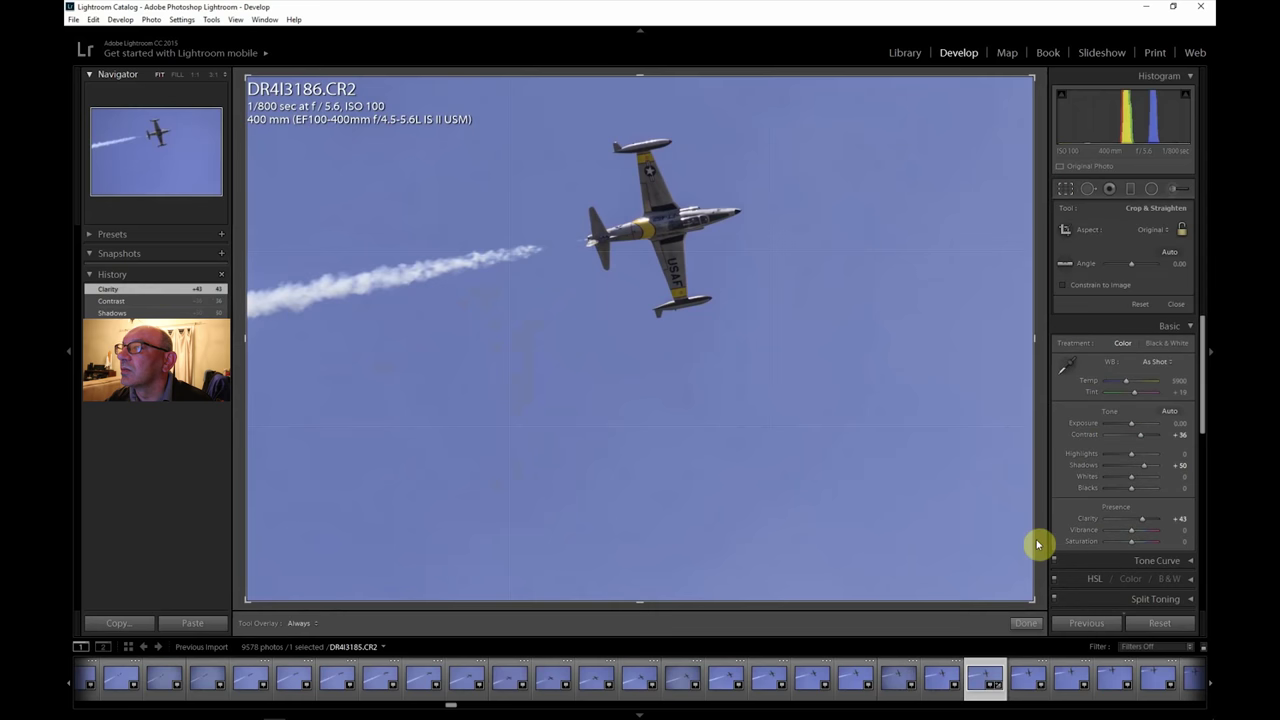
Step: Crop in from the bottom-right and left around the USAF jet, keeping some smoke trail
drag(1033, 599, 906, 471)
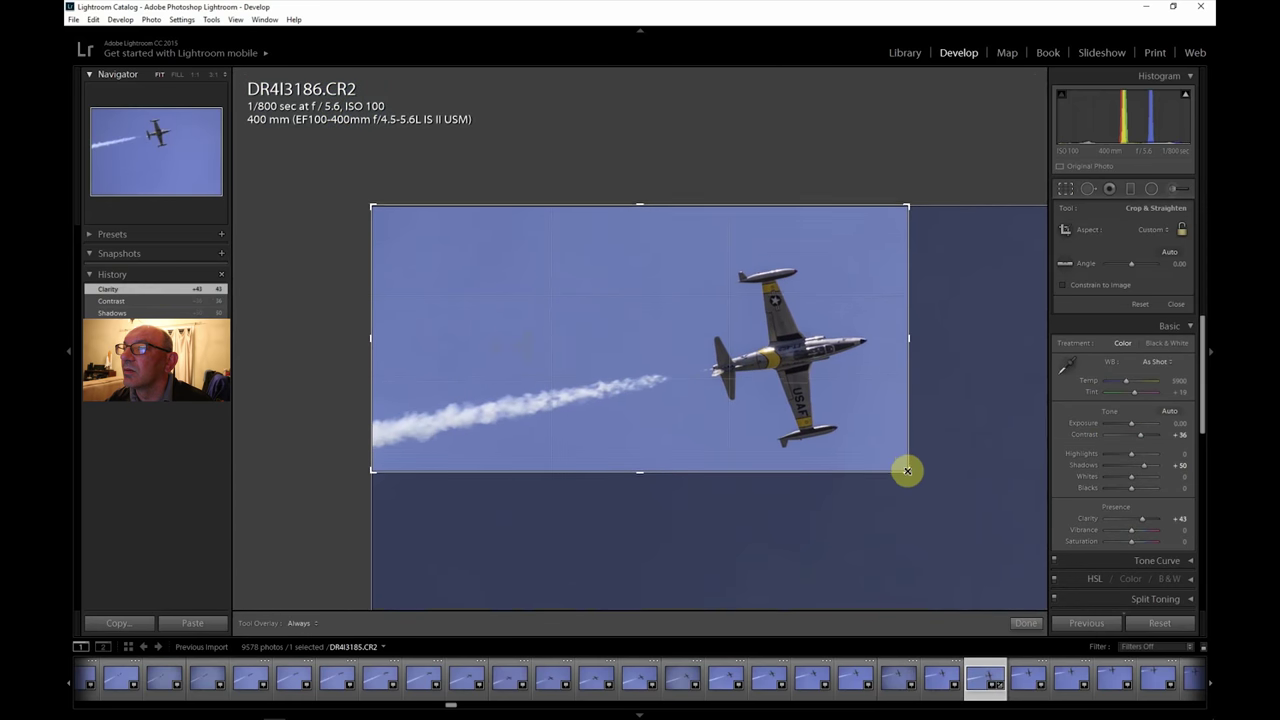
drag(378, 339, 487, 352)
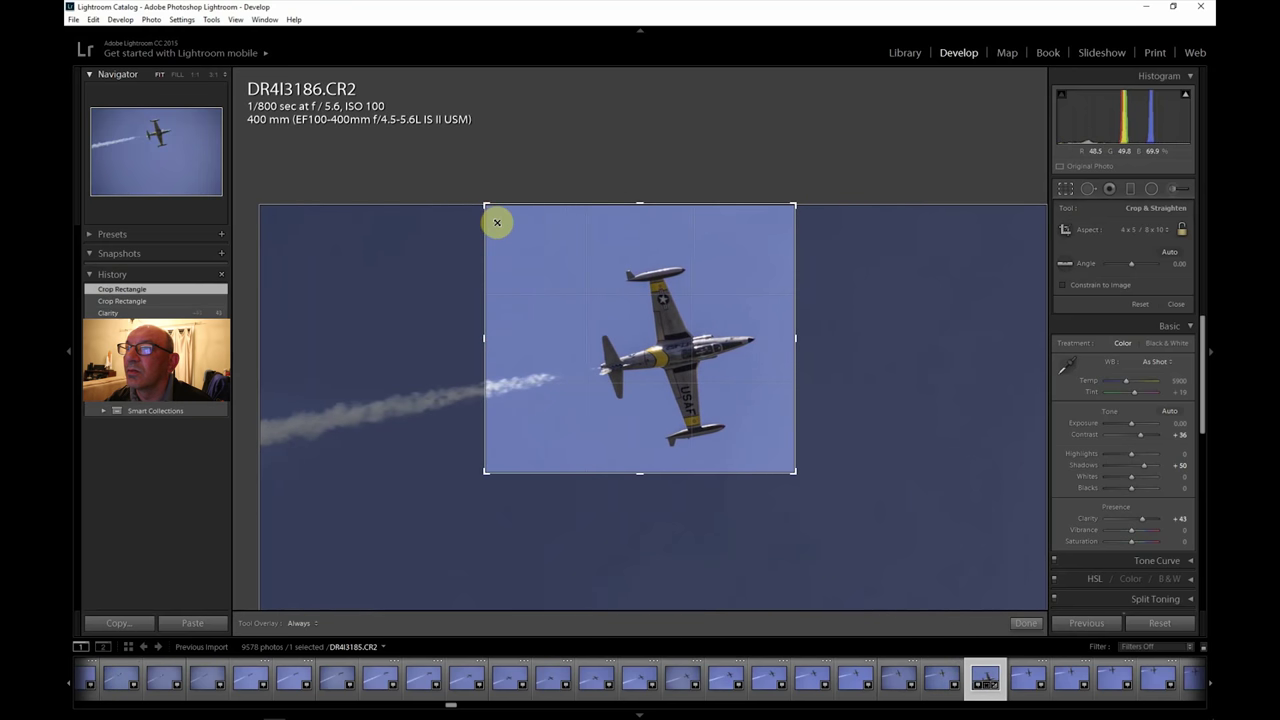
drag(497, 222, 497, 226)
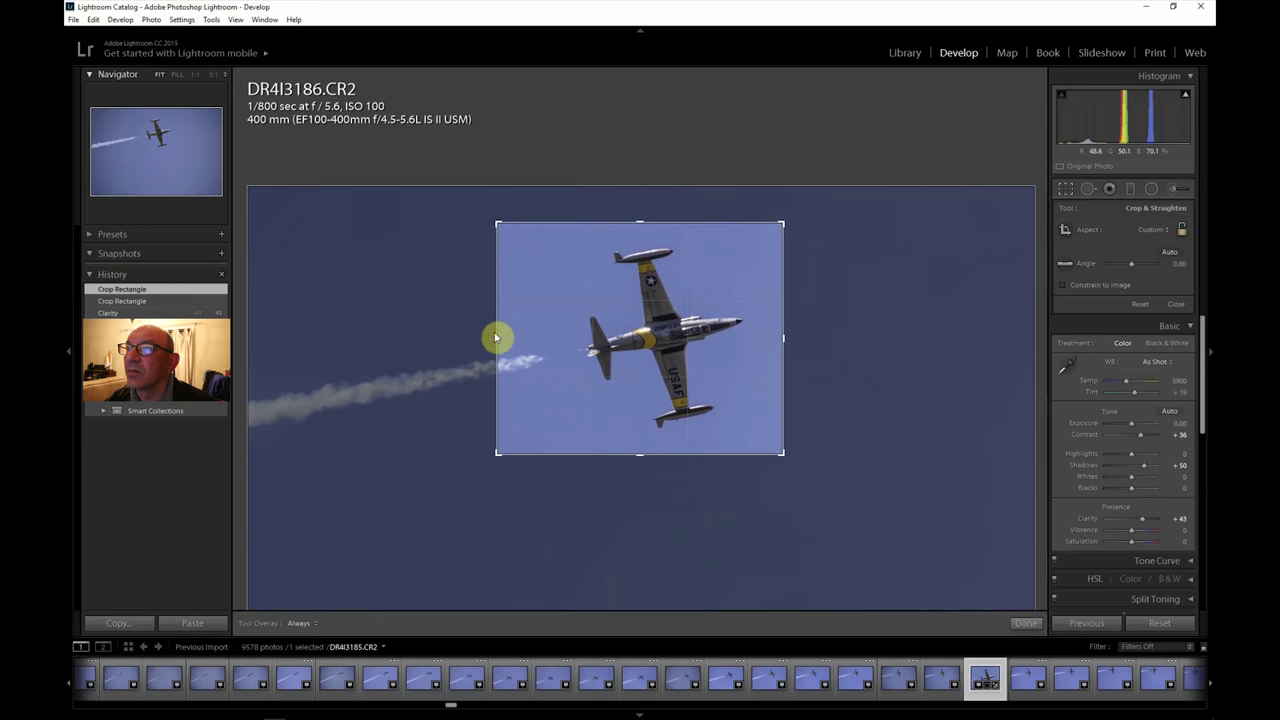
drag(496, 338, 481, 338)
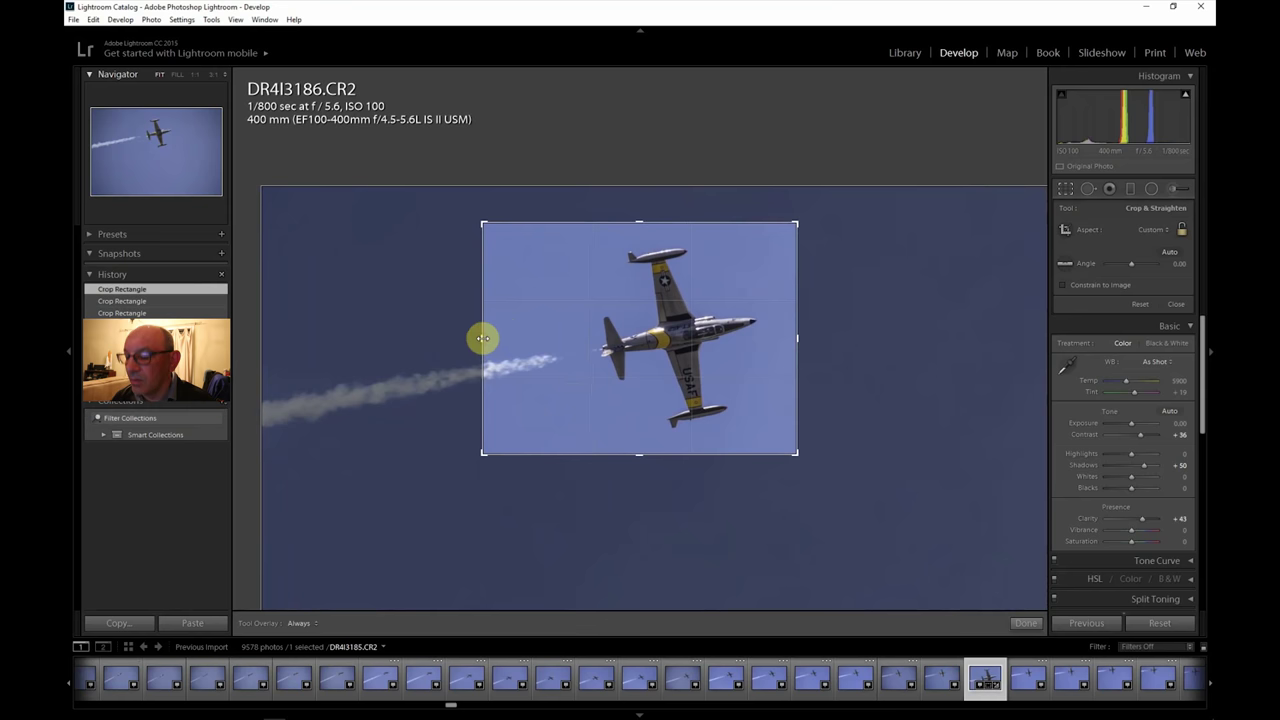
key(Return)
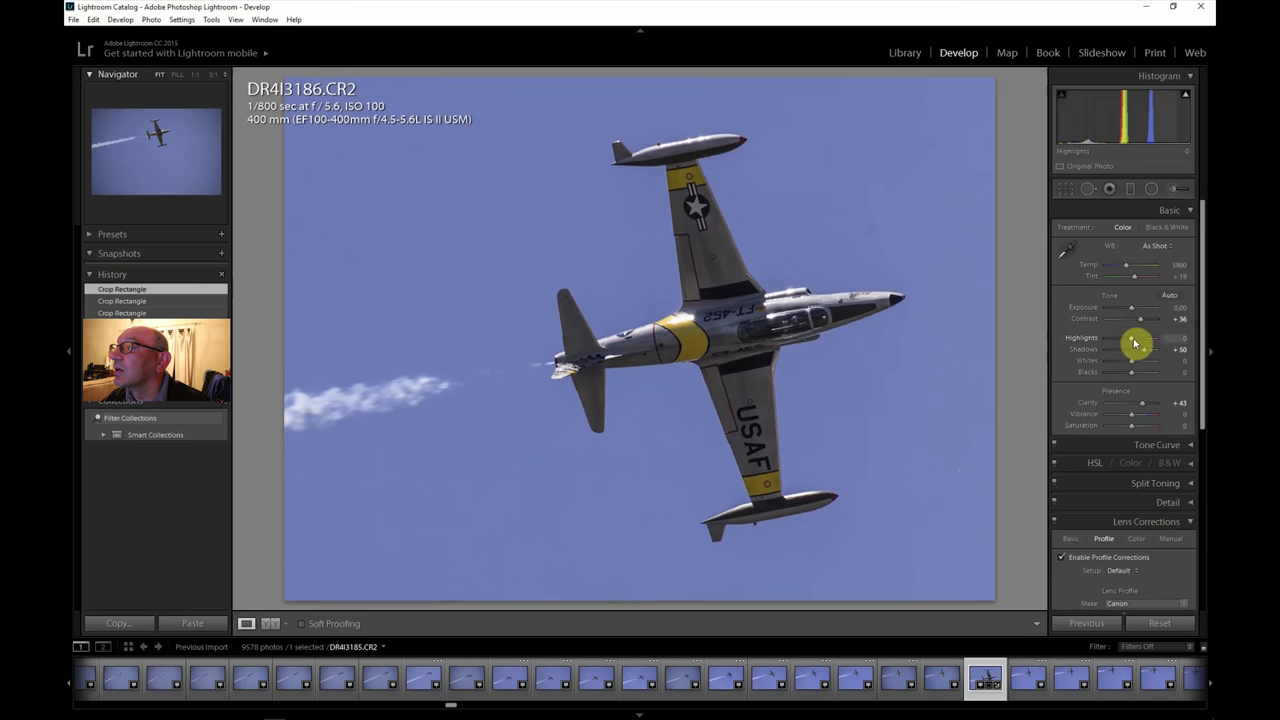
Step: Lower Highlights, boost Vibrance to +24 and set Dehaze to +14
drag(1128, 344, 1152, 353)
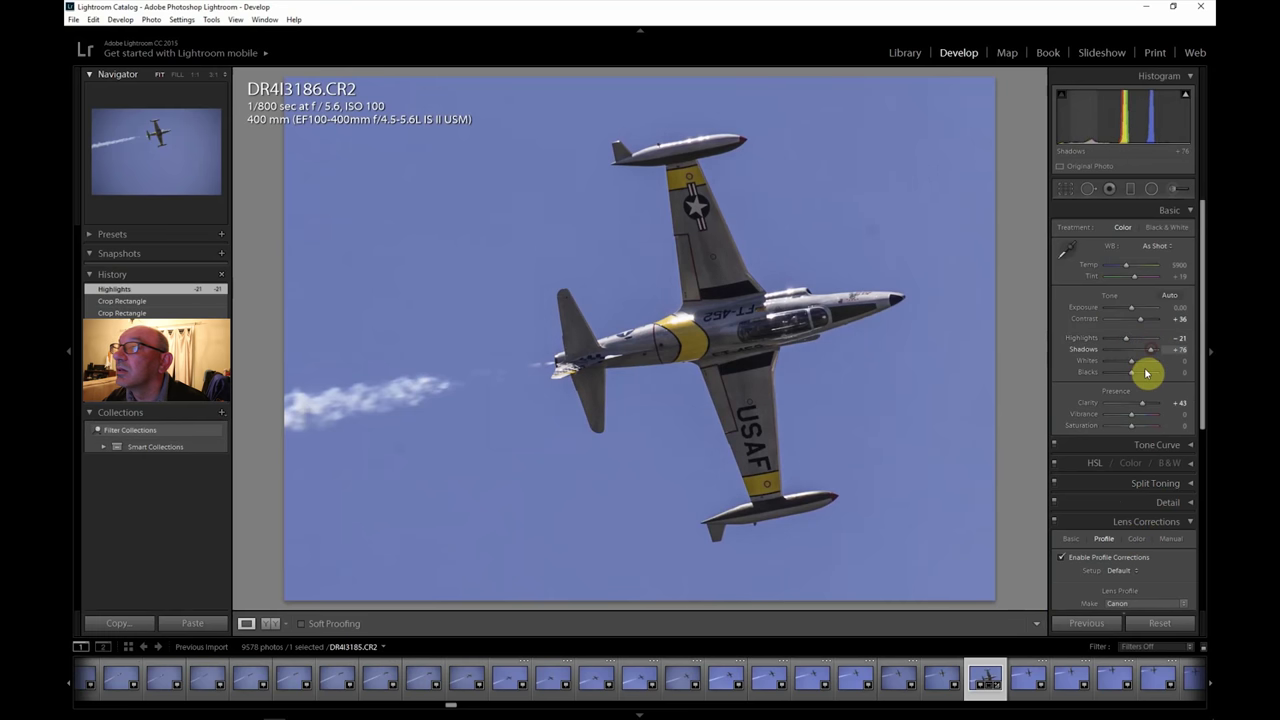
drag(1135, 418, 1137, 429)
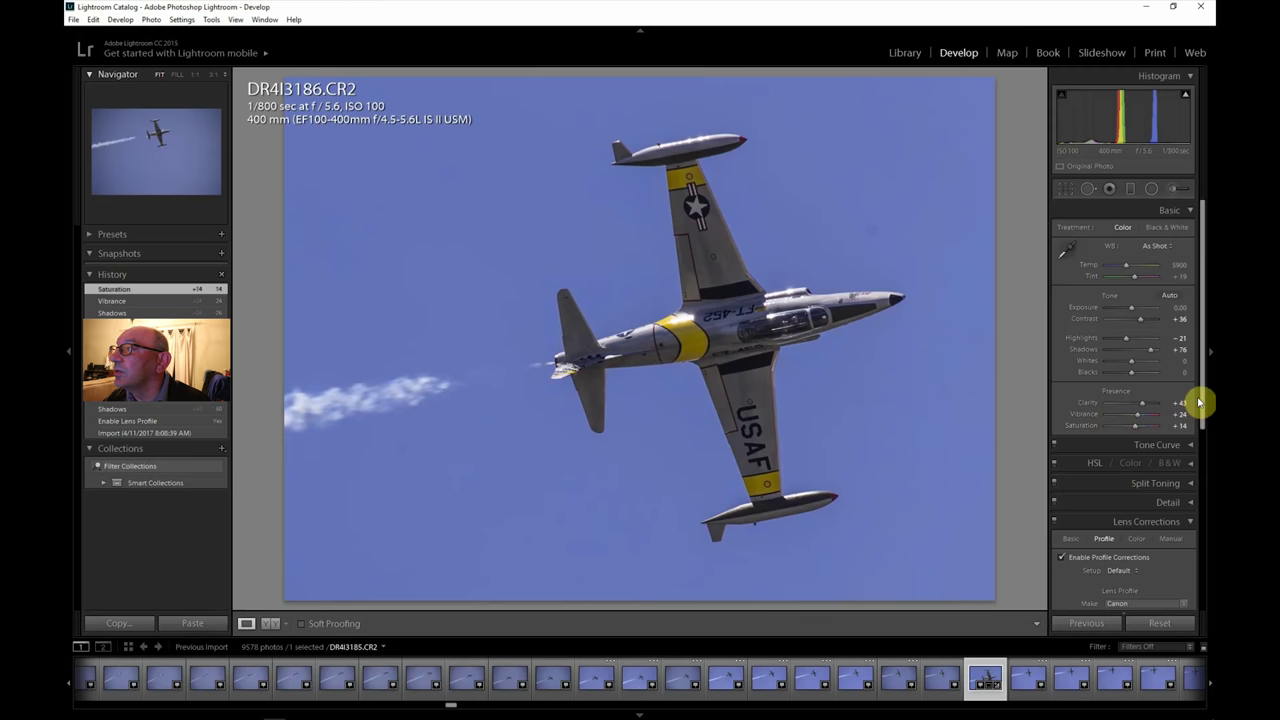
drag(1203, 403, 1203, 580)
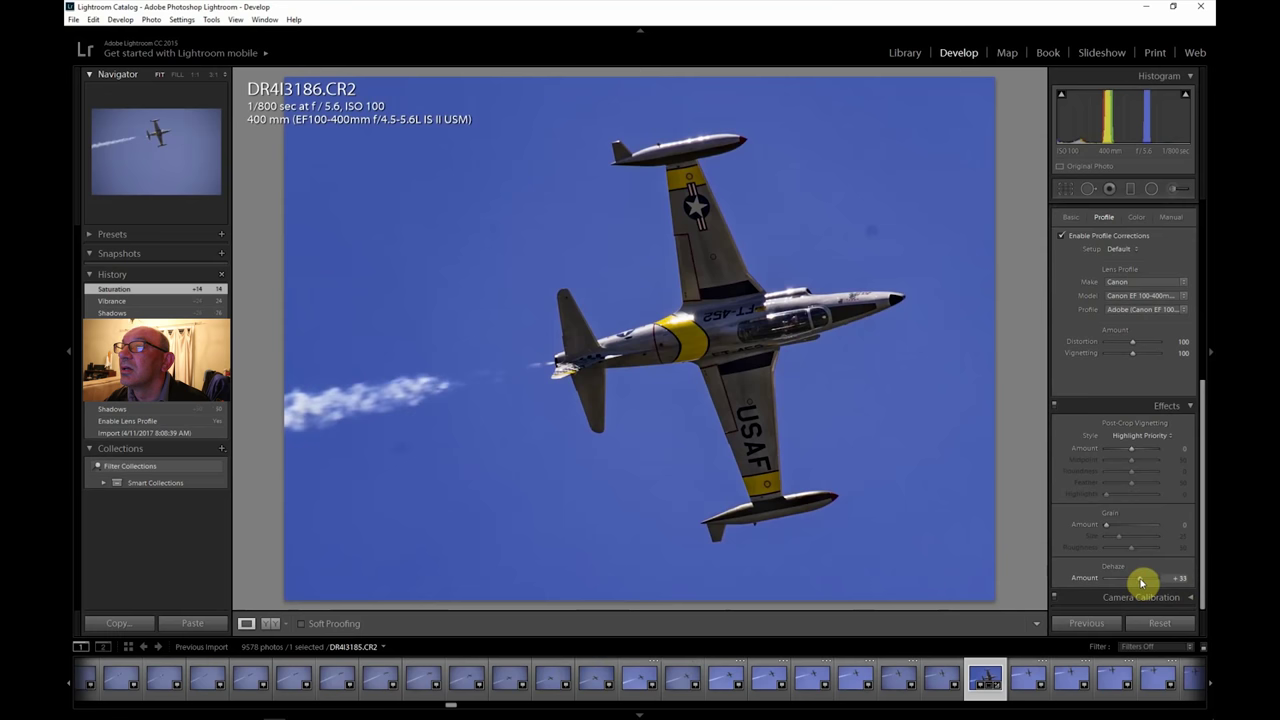
drag(1140, 582, 1139, 582)
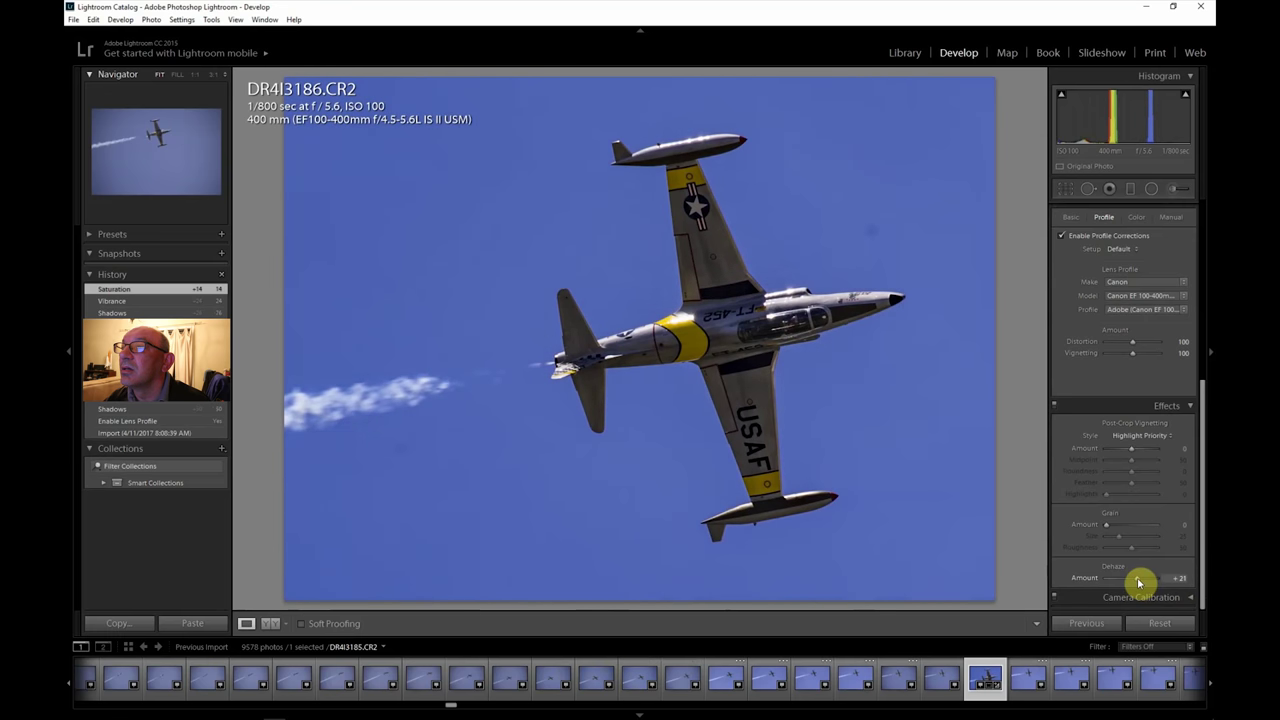
drag(1138, 582, 1137, 582)
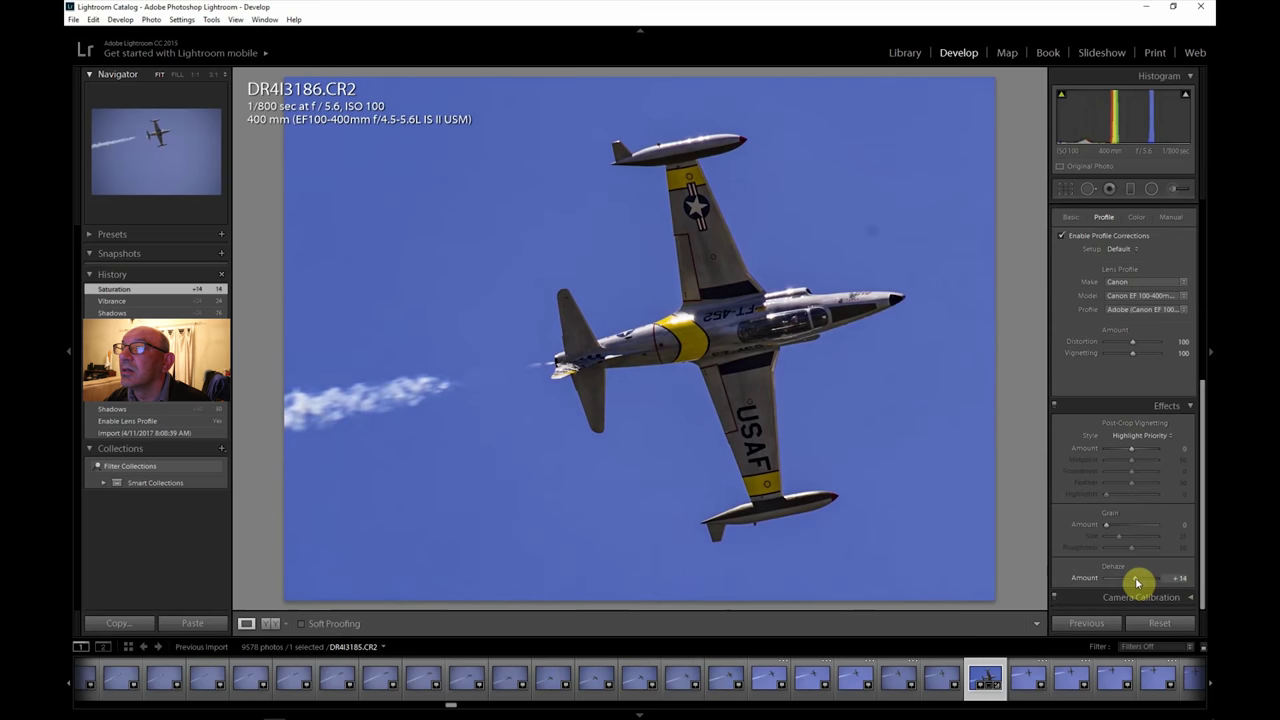
drag(1137, 582, 1137, 582)
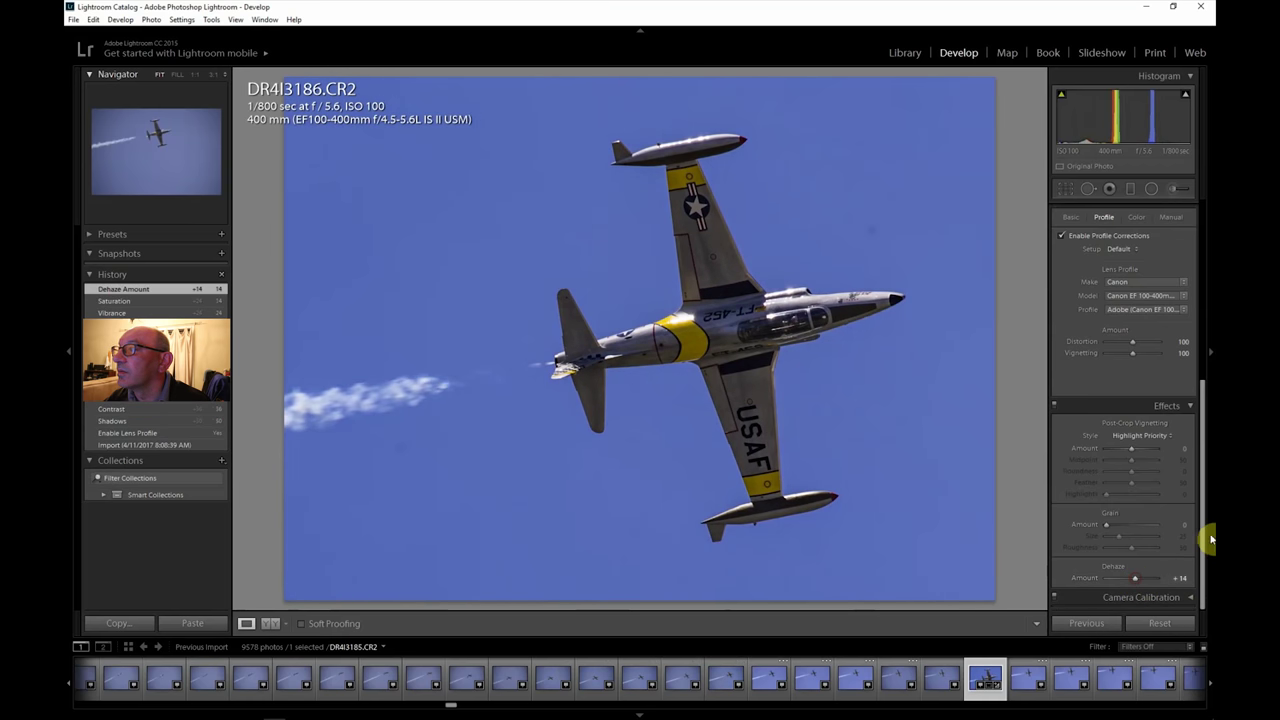
Step: Set Exposure to +0.48 and Whites to -33
drag(1201, 544, 1201, 364)
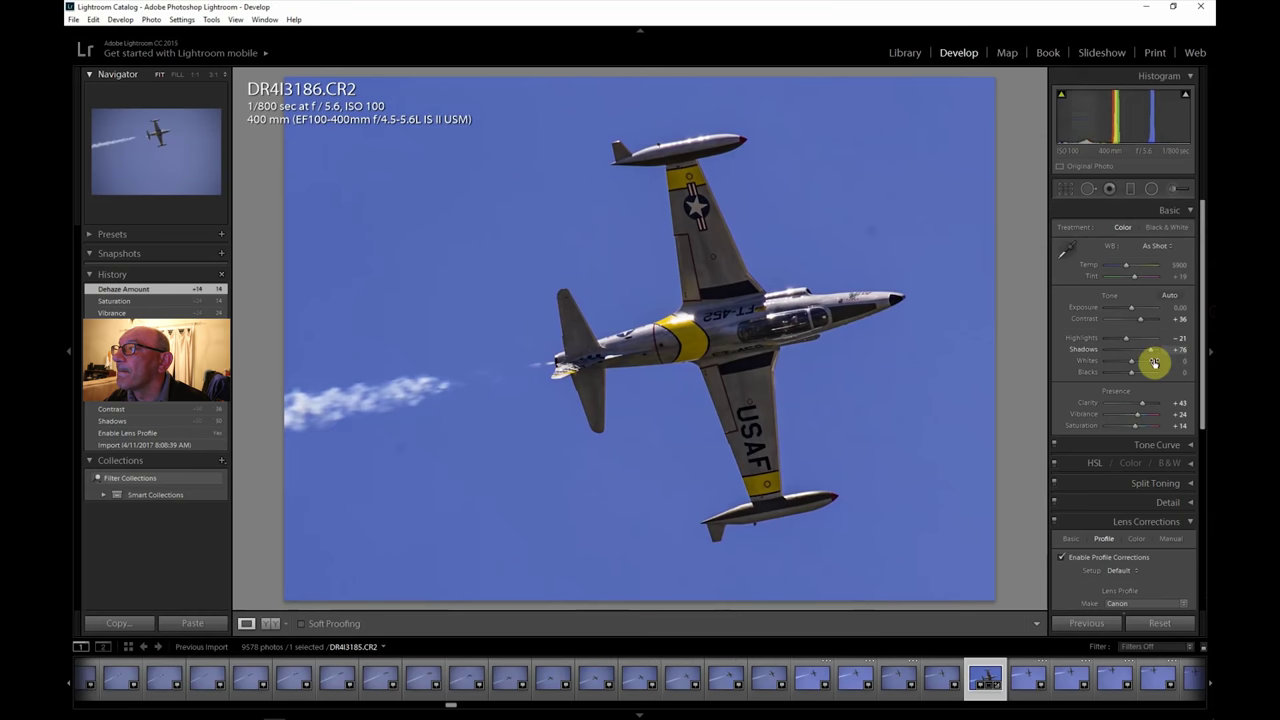
drag(1135, 310, 1135, 319)
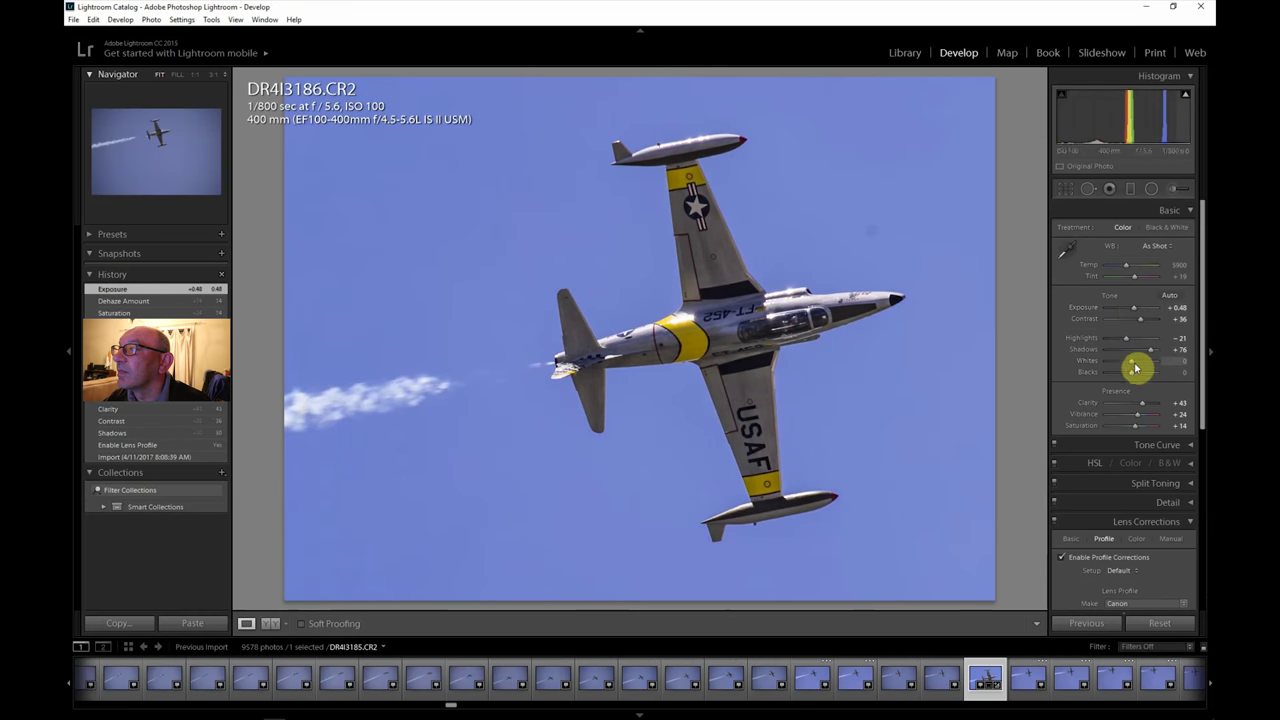
drag(1125, 363, 1118, 342)
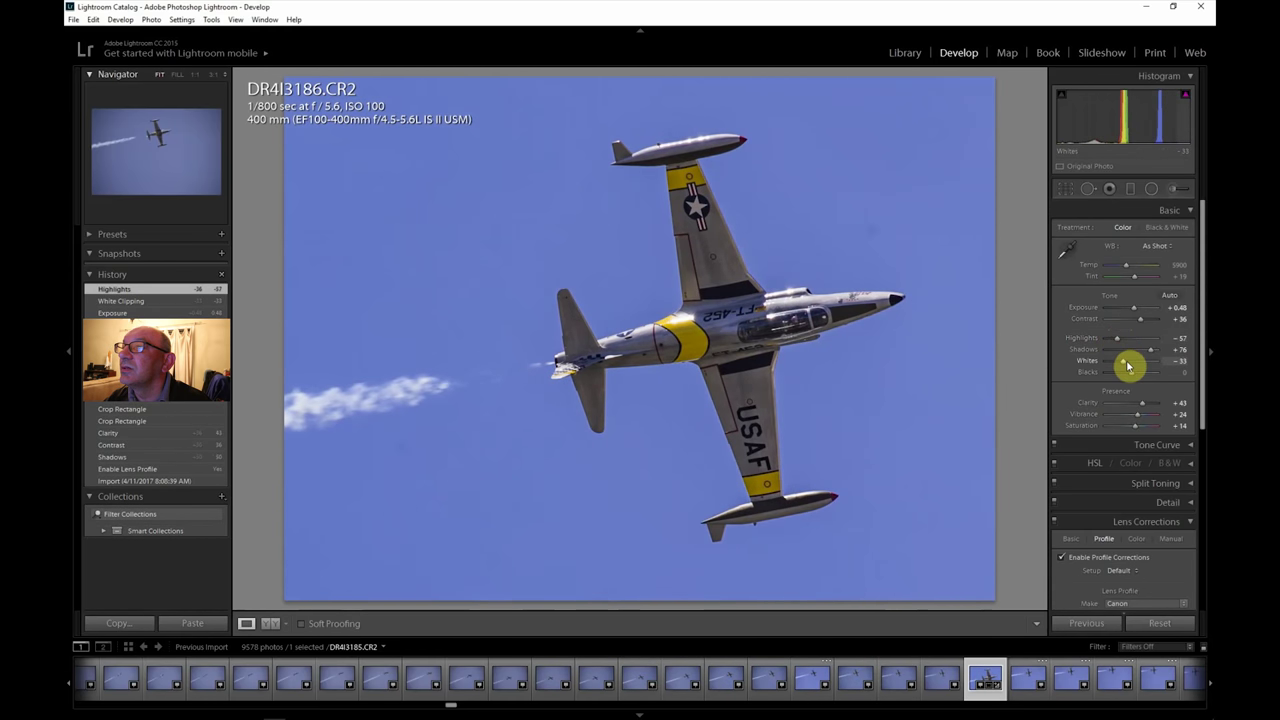
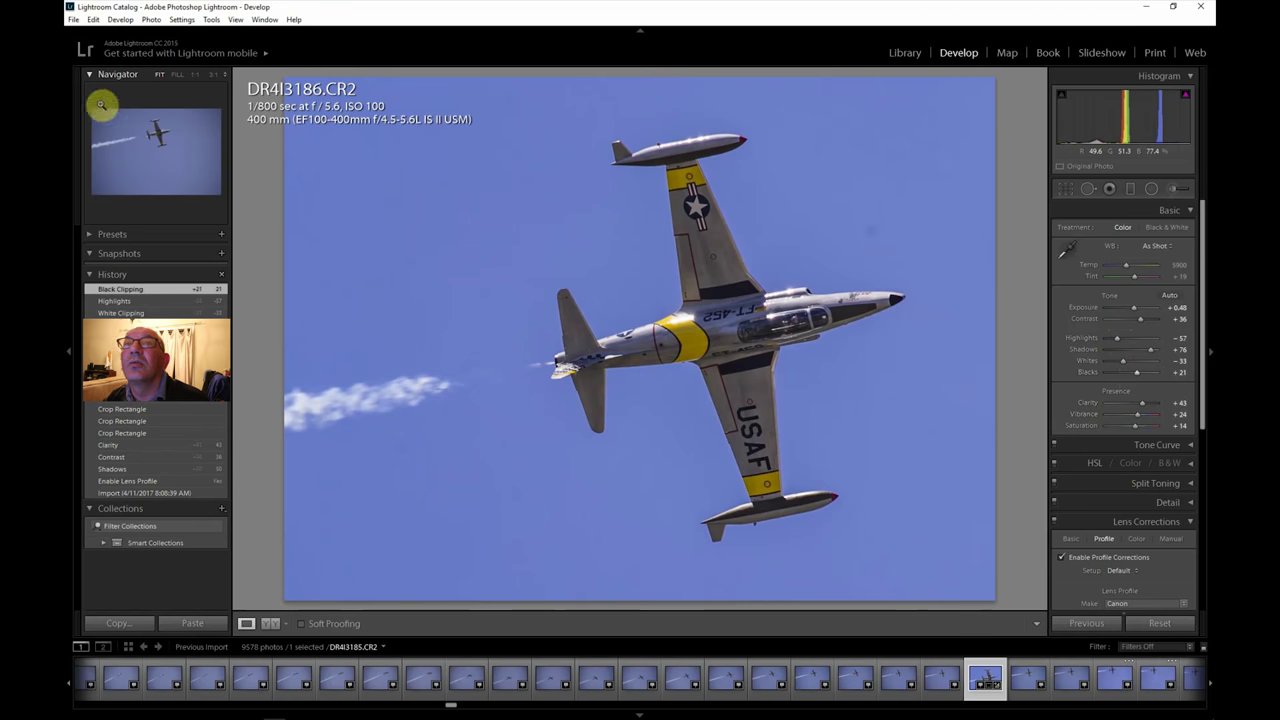
Step: Export DR4I3186 to the hard drive as a JPEG using the existing Export One File settings
click(76, 19)
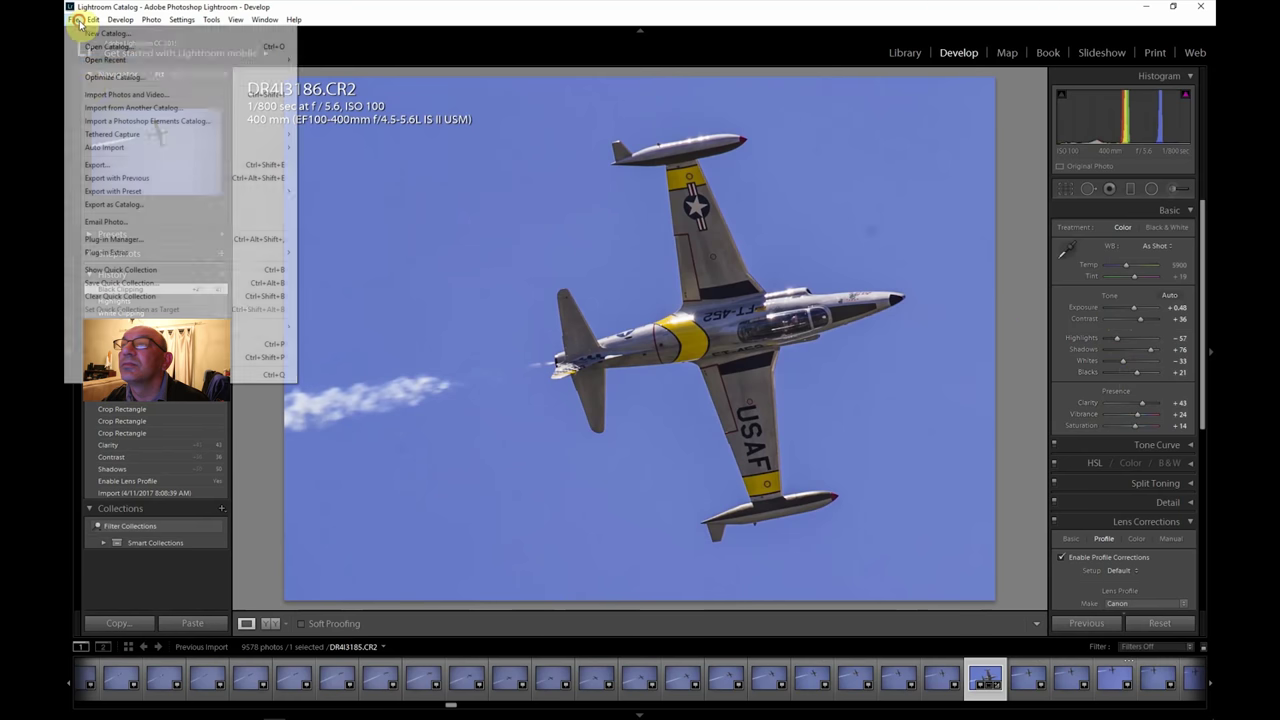
click(110, 166)
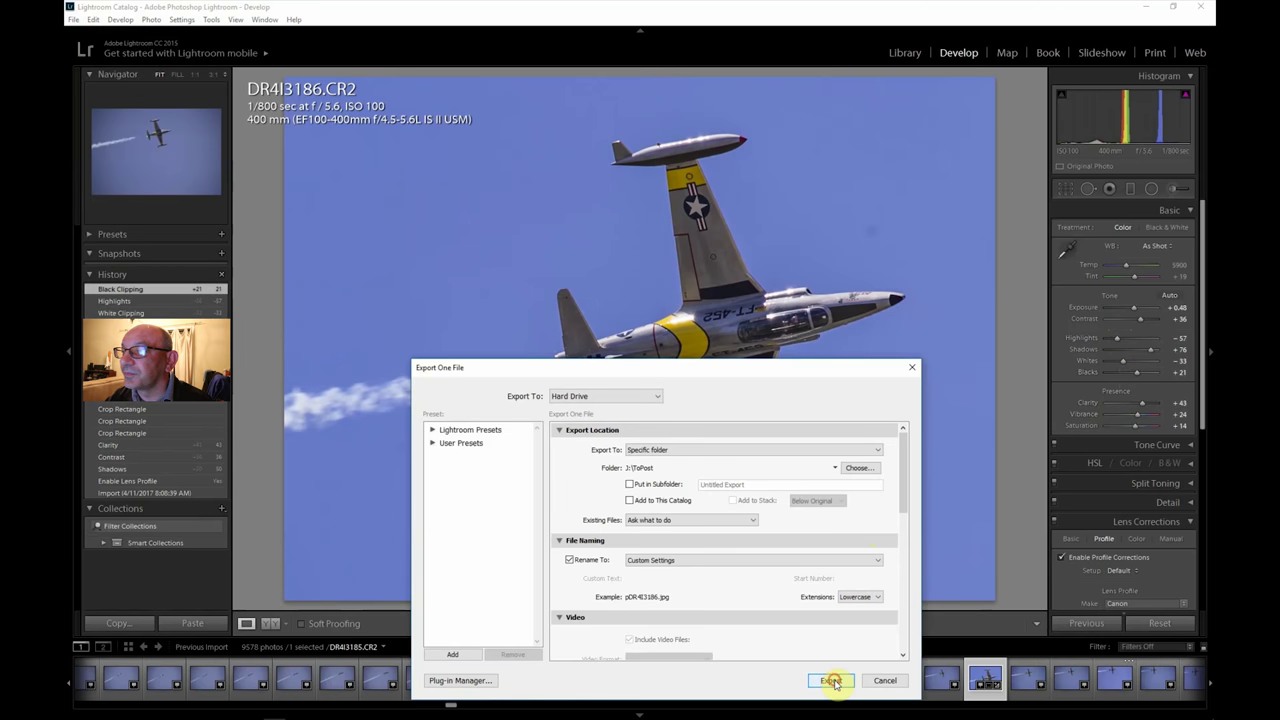
click(831, 681)
click(1209, 685)
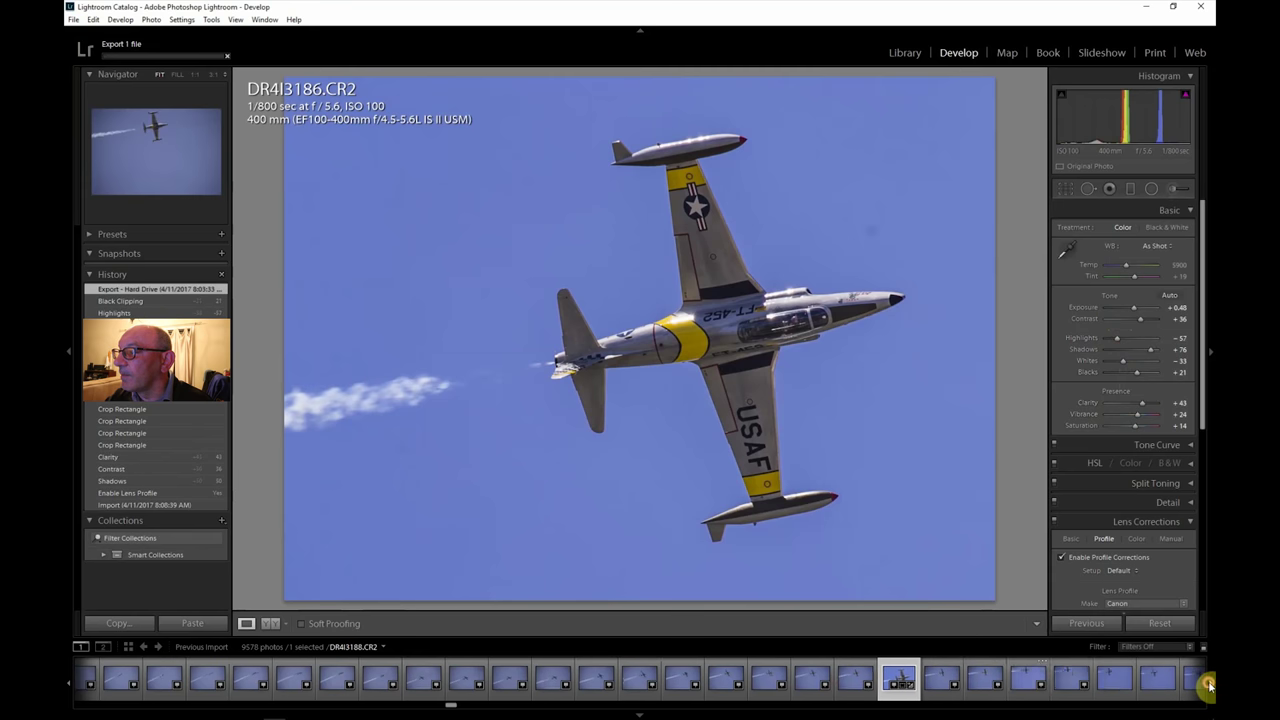
Step: Advance the filmstrip and preview the jet photo DR4I3249
click(1209, 685)
click(1209, 685)
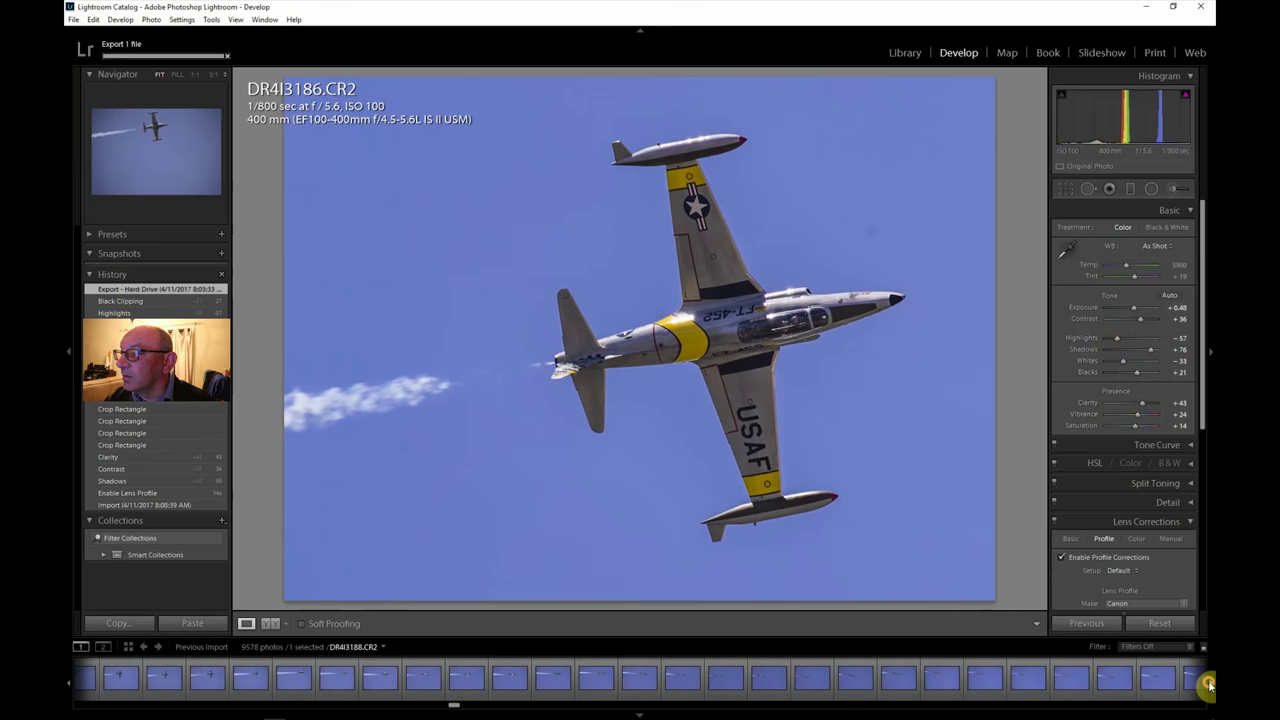
click(1209, 685)
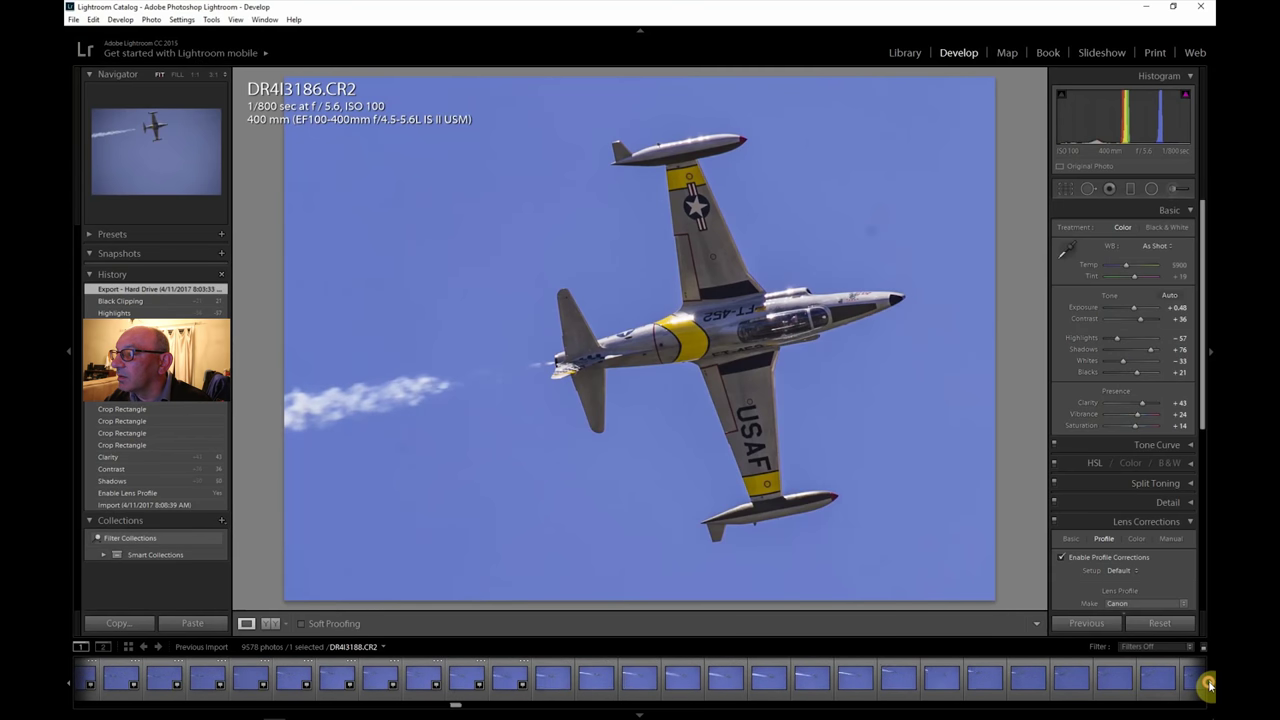
click(1209, 685)
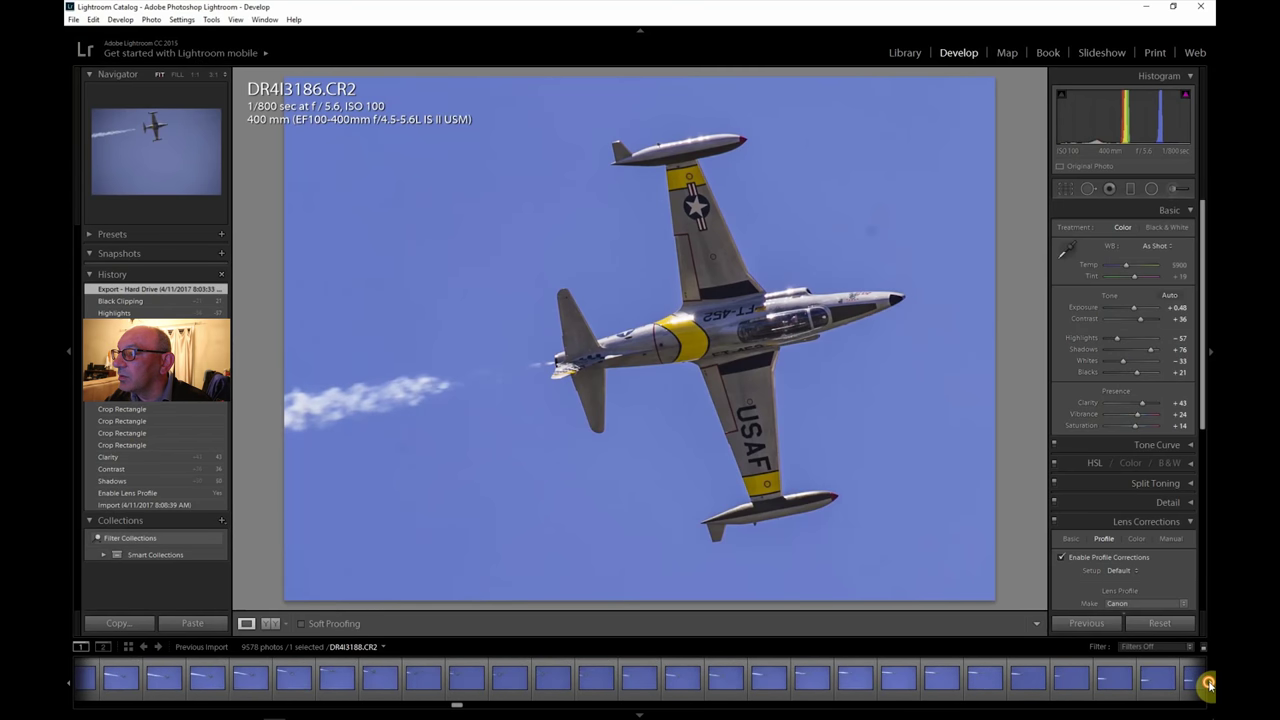
click(1120, 680)
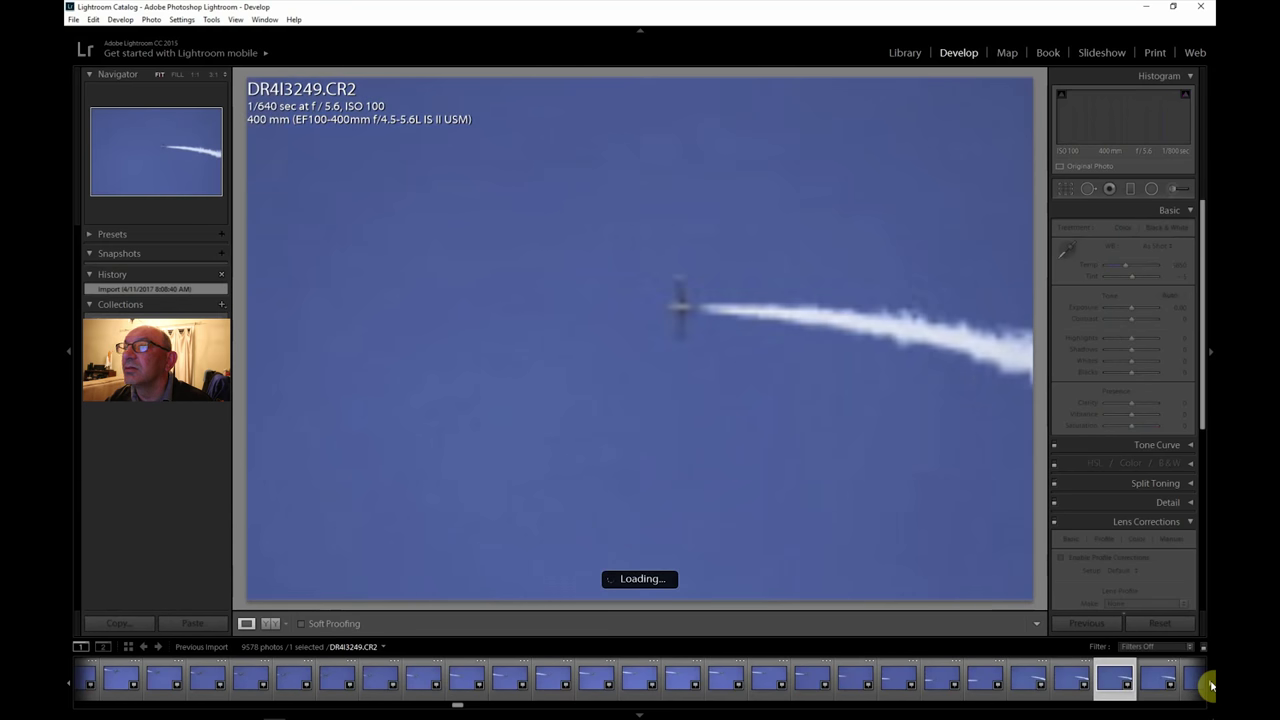
click(1211, 686)
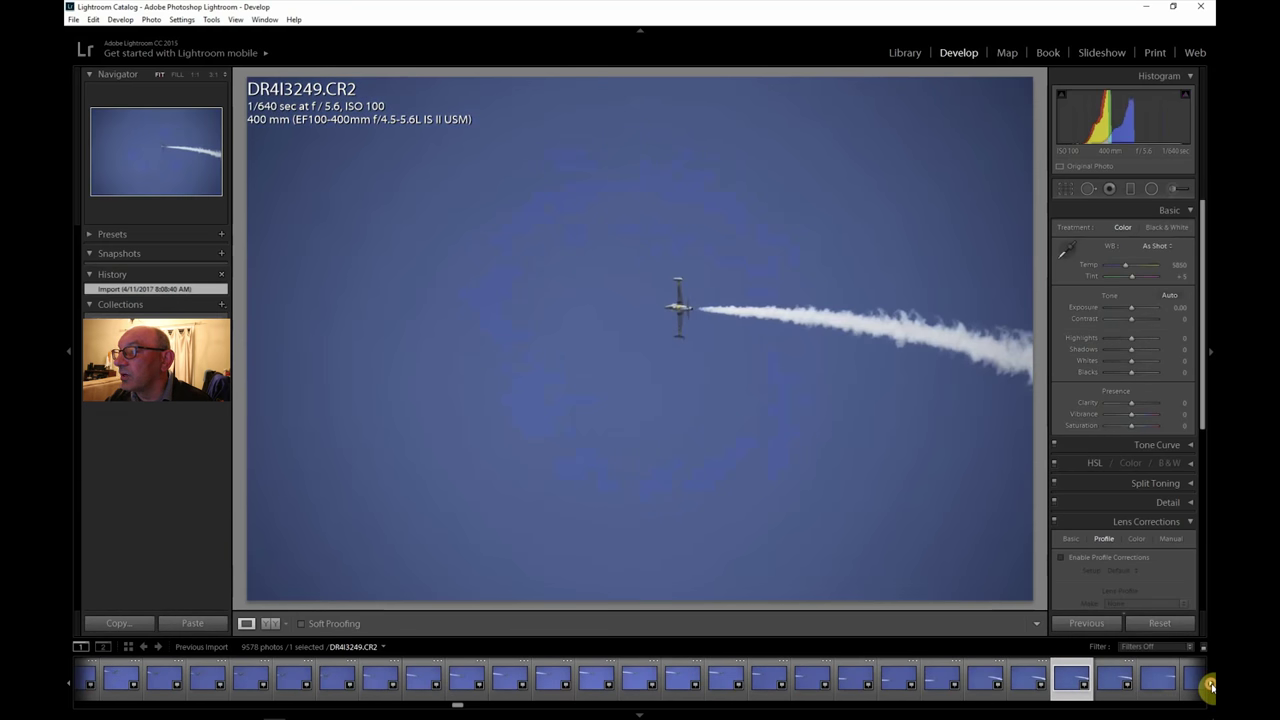
drag(1211, 686, 1199, 687)
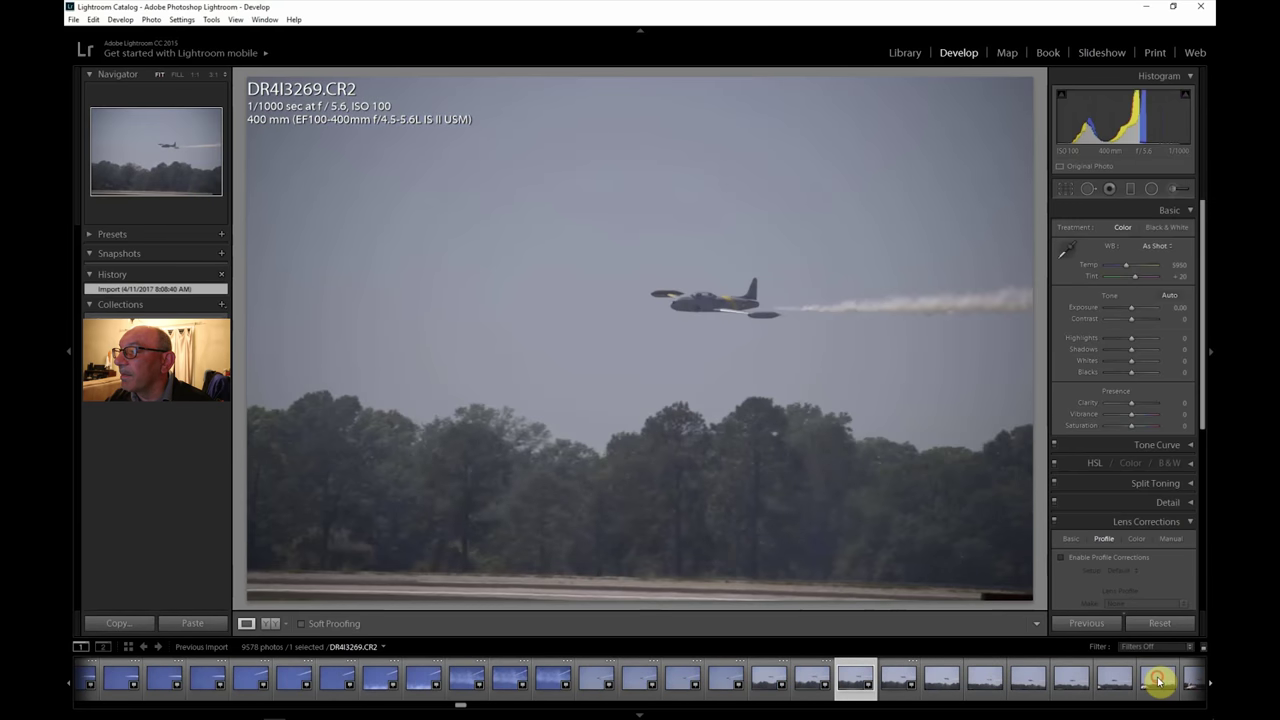
Step: Preview DR4I3277, DR4I3291, DR4I3357 and DR4I3367, then load DR4I3400 for editing
click(1158, 681)
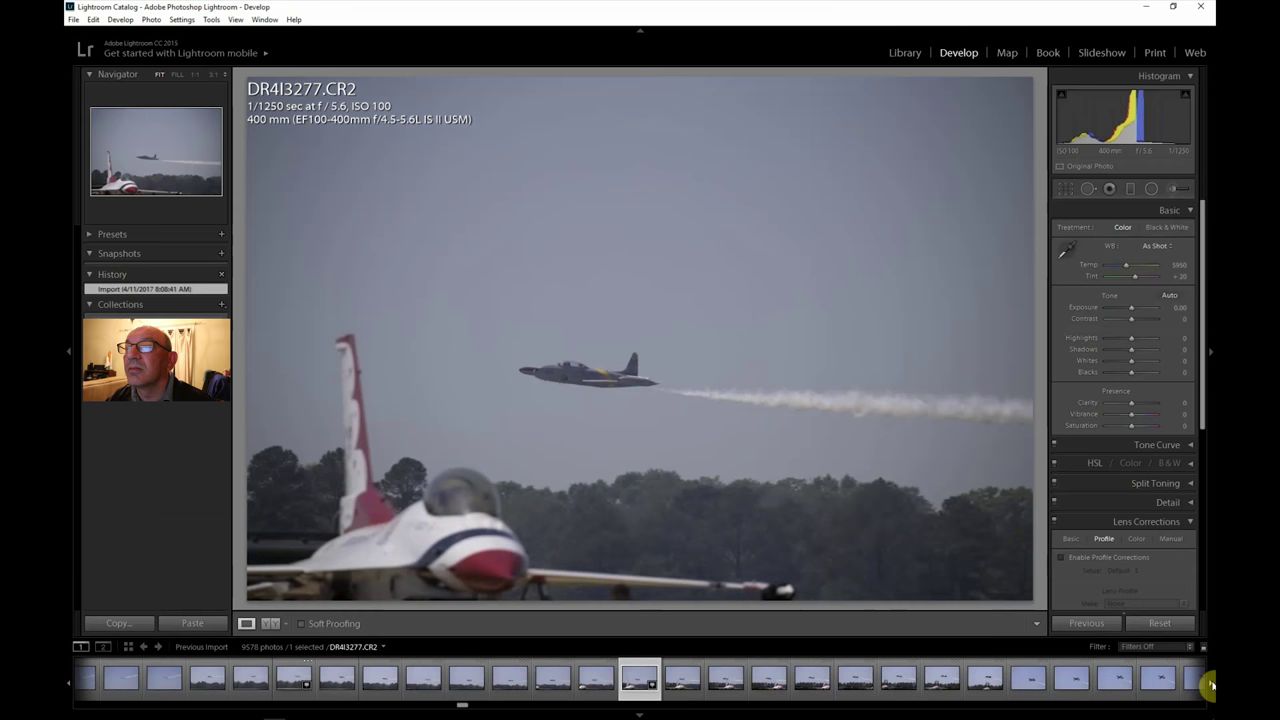
drag(1211, 686, 1200, 686)
click(1064, 681)
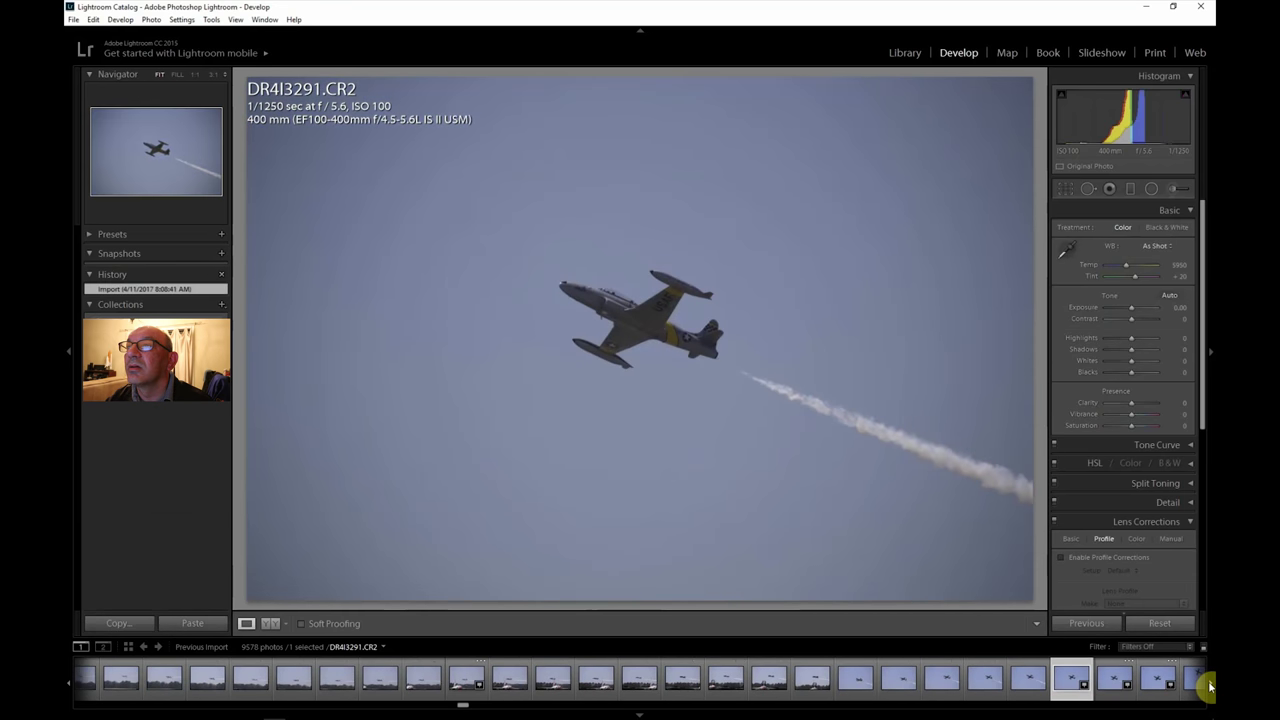
drag(1210, 686, 1210, 686)
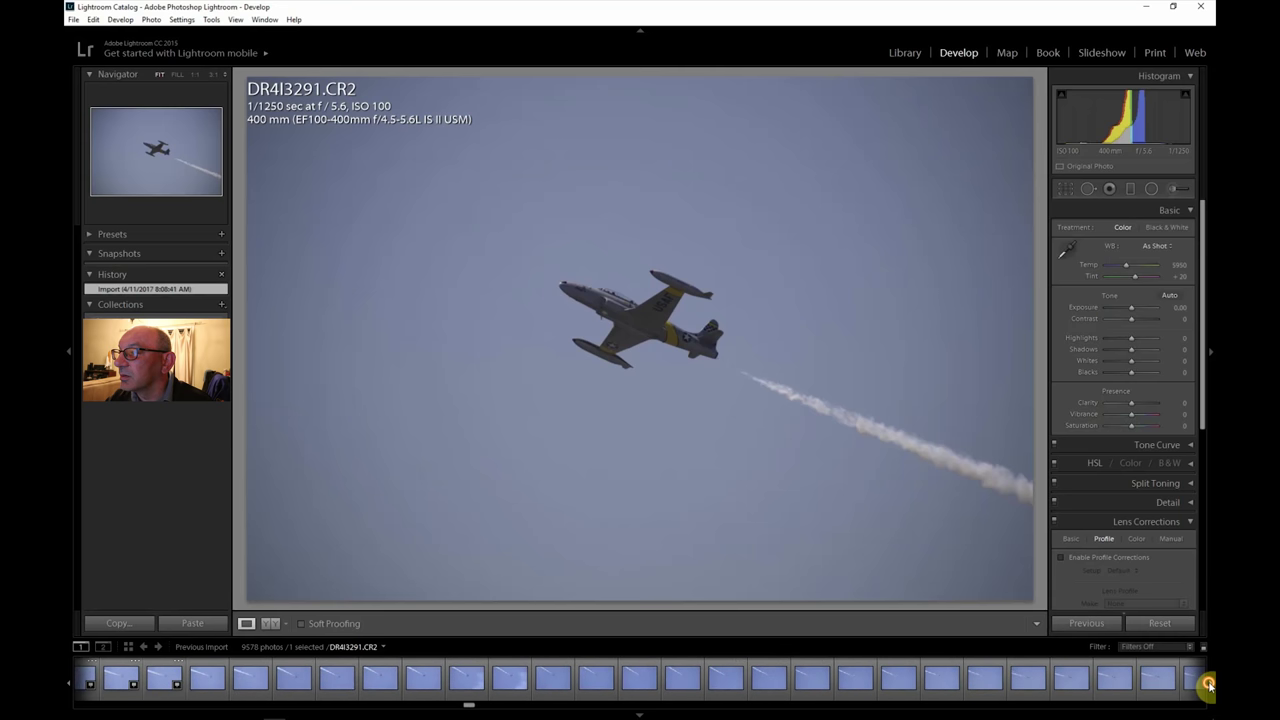
click(1158, 678)
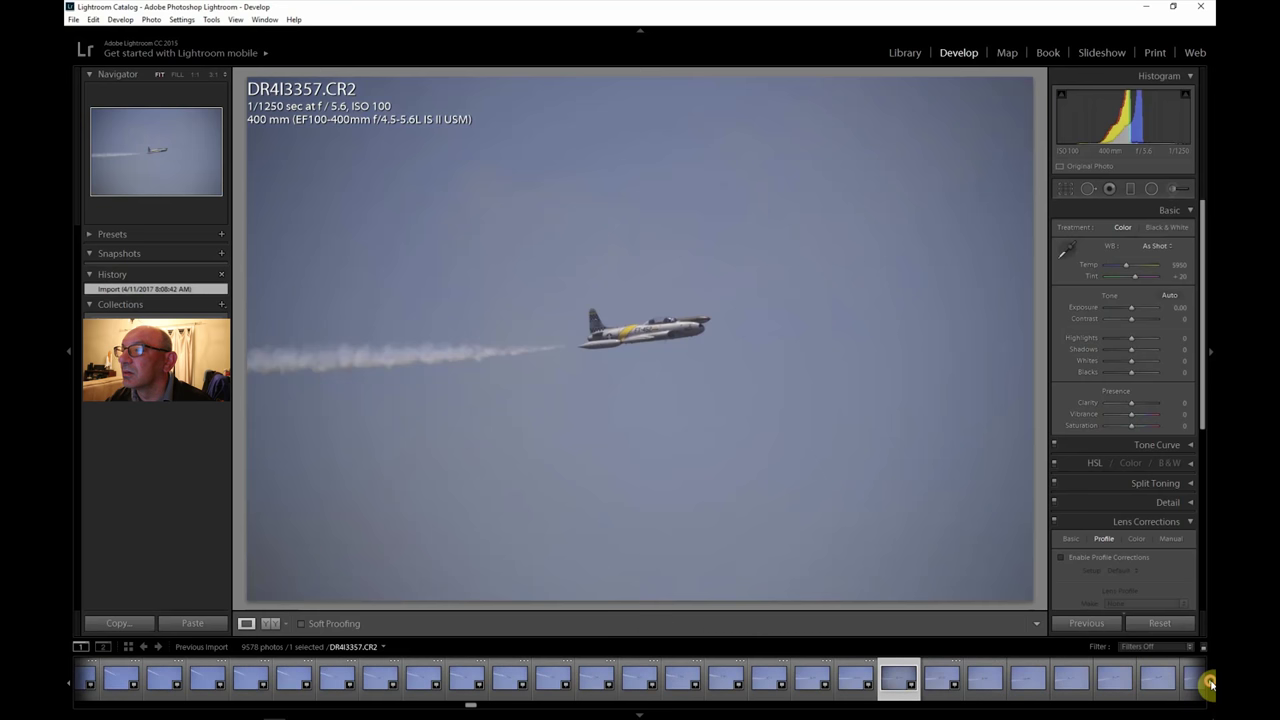
click(1078, 684)
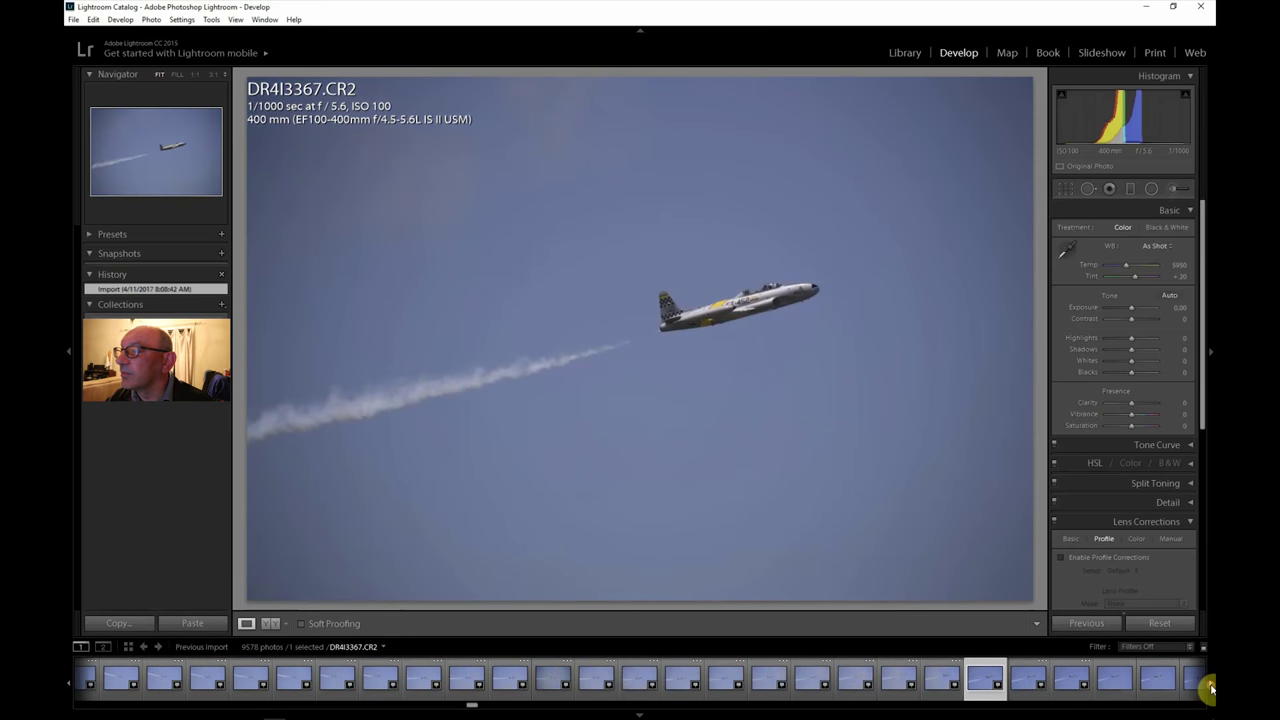
drag(1210, 688, 1210, 688)
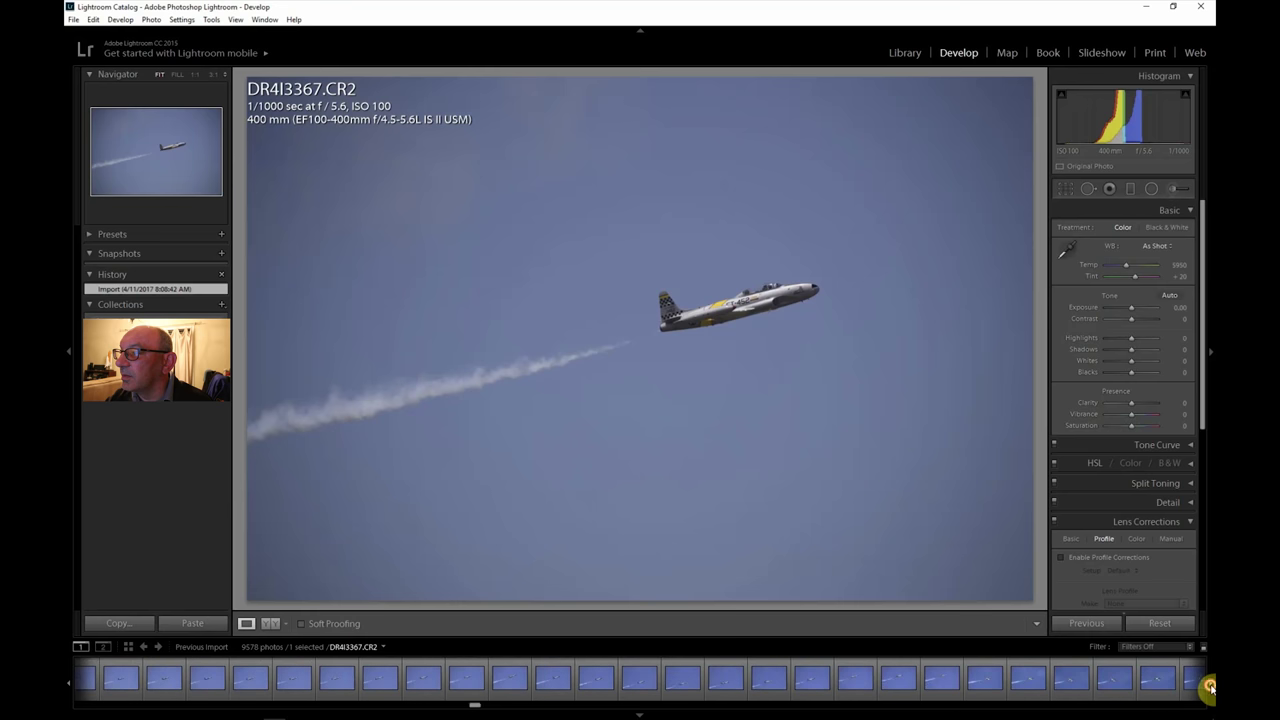
click(1152, 683)
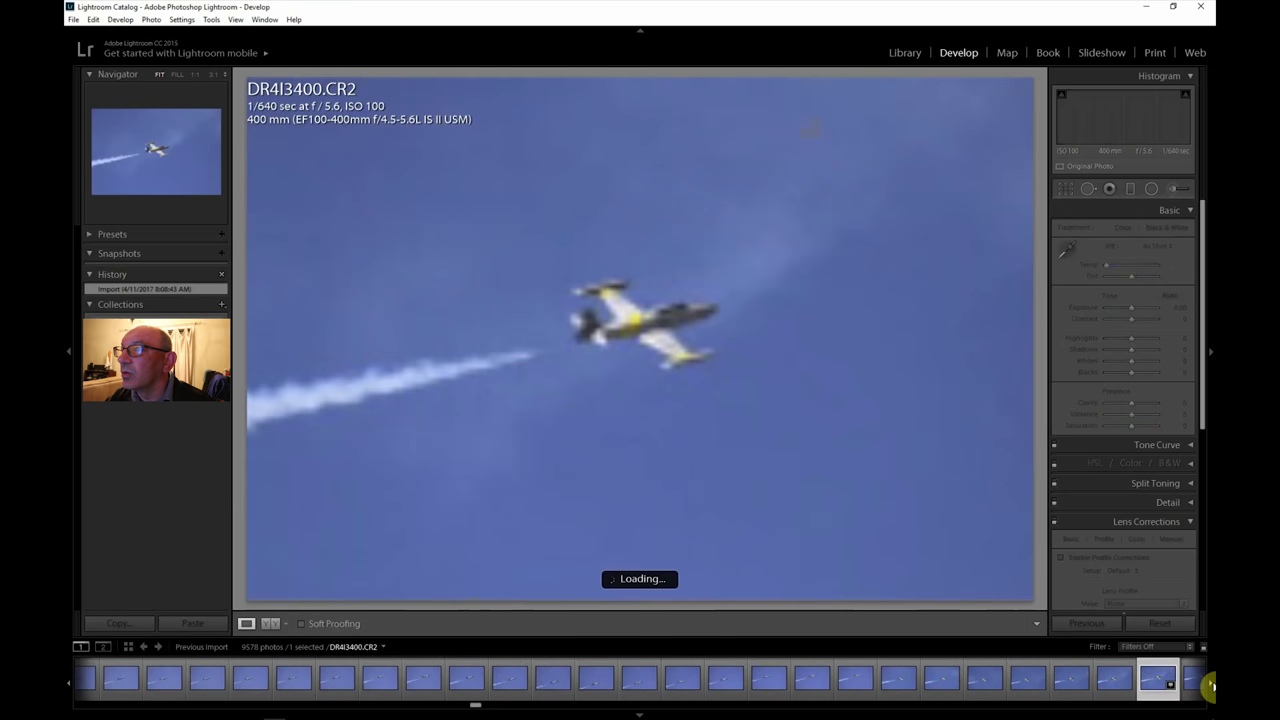
Step: Preview the jet shots DR4I3413, DR4I3422, DR4I3432, DR4I3436, DR4I3439 and DR4I3449
drag(1210, 686, 1210, 686)
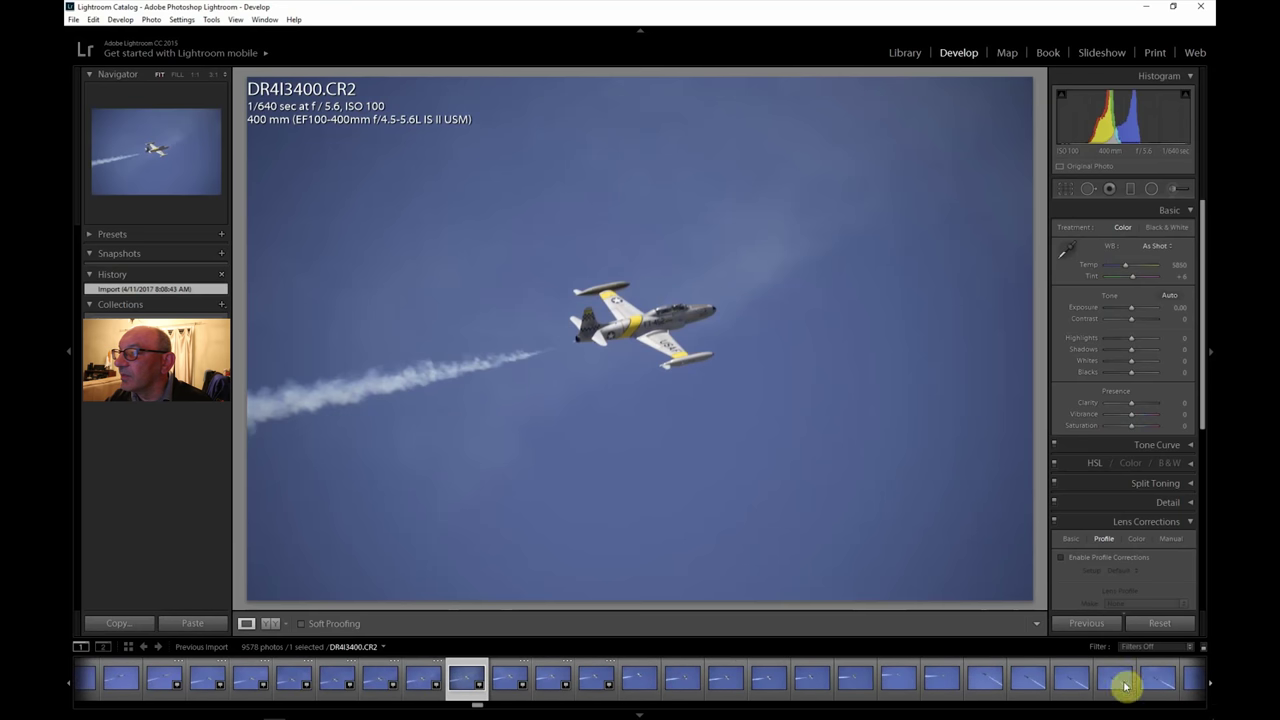
click(1025, 679)
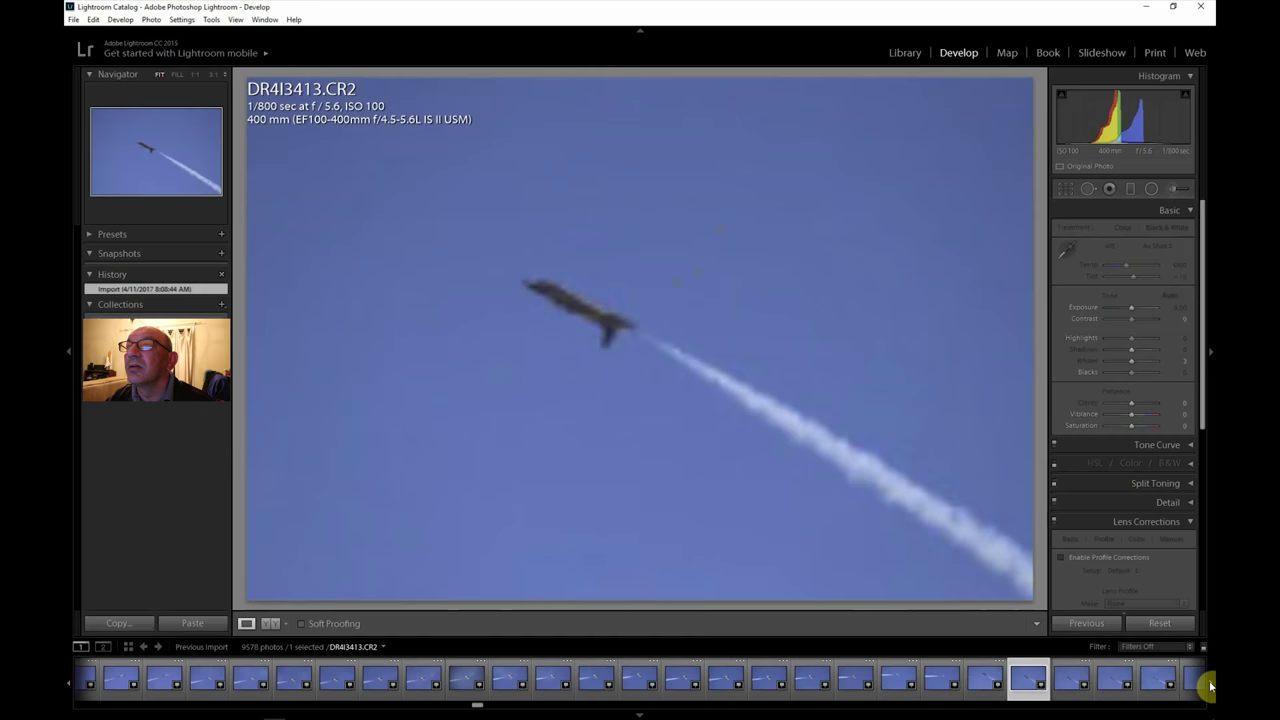
drag(1210, 686, 1210, 686)
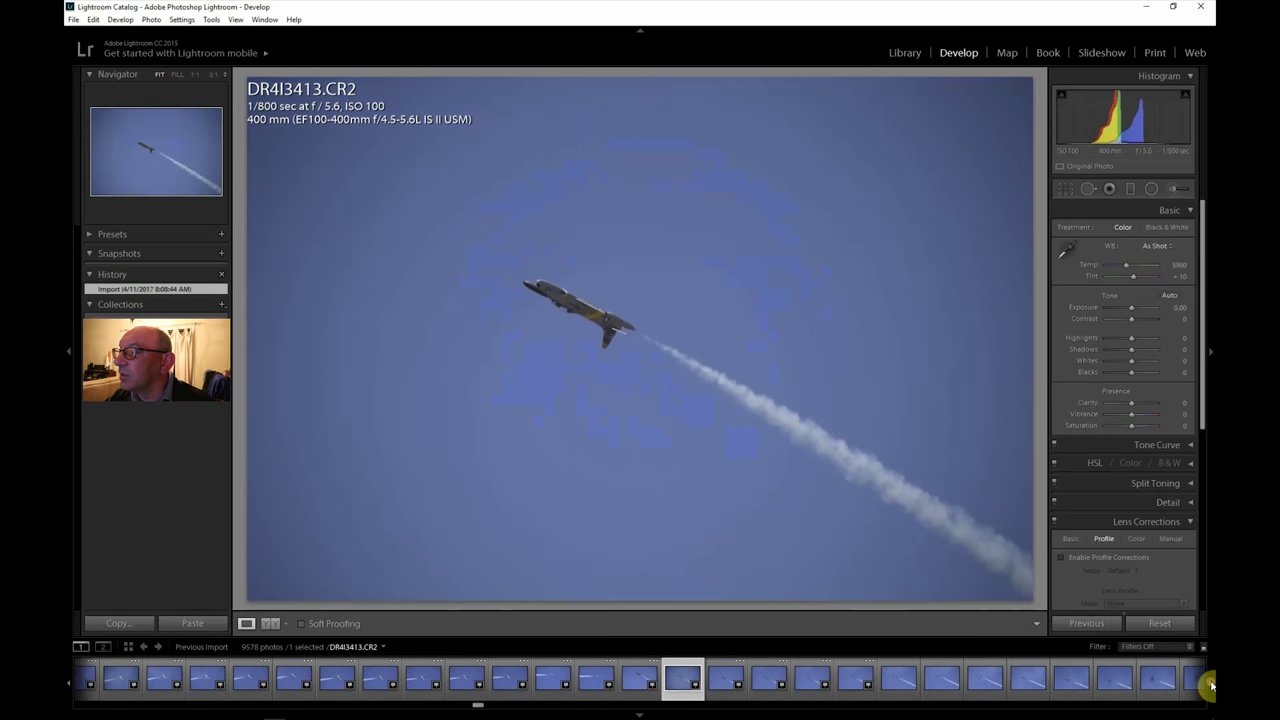
click(1073, 680)
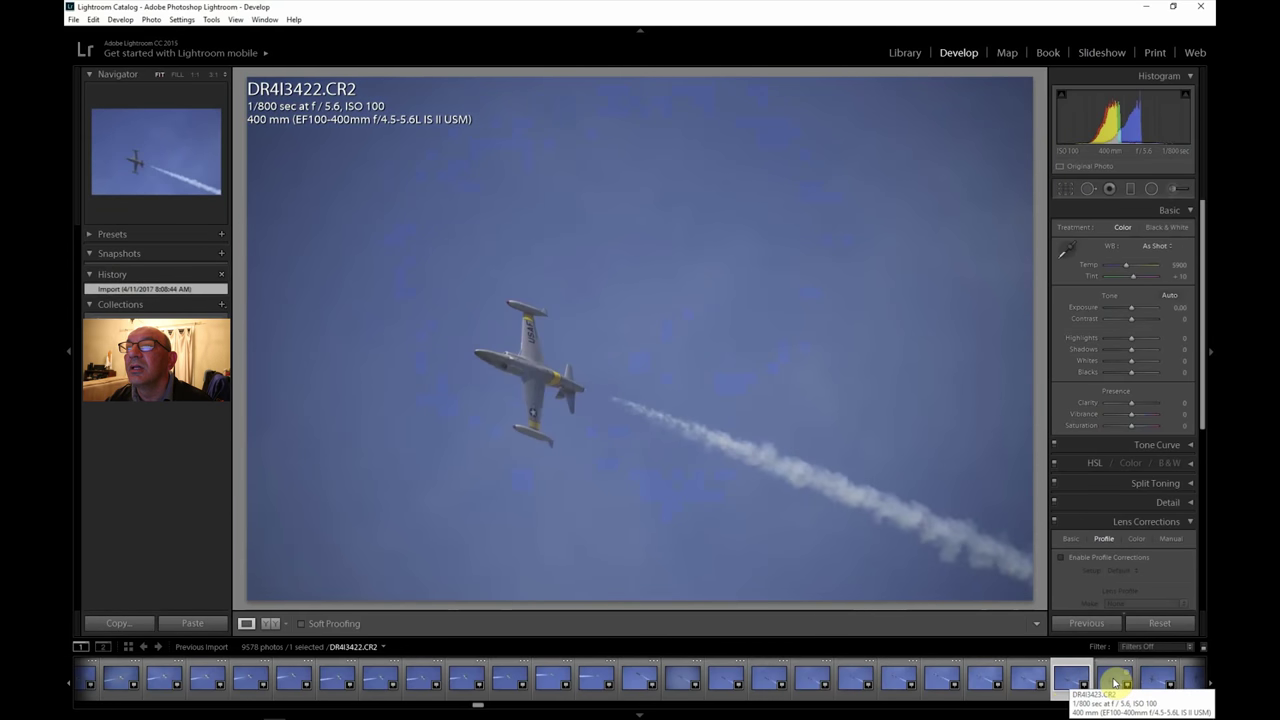
scroll(1208, 685, down, 5)
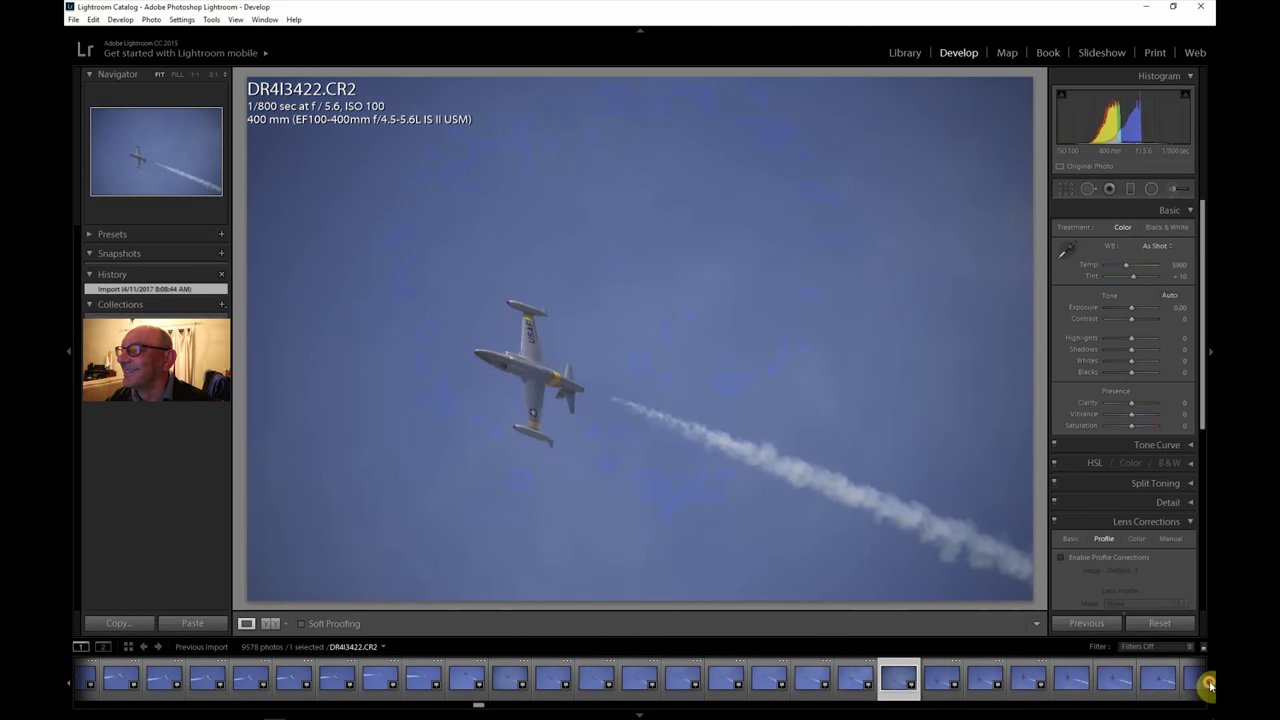
click(1112, 680)
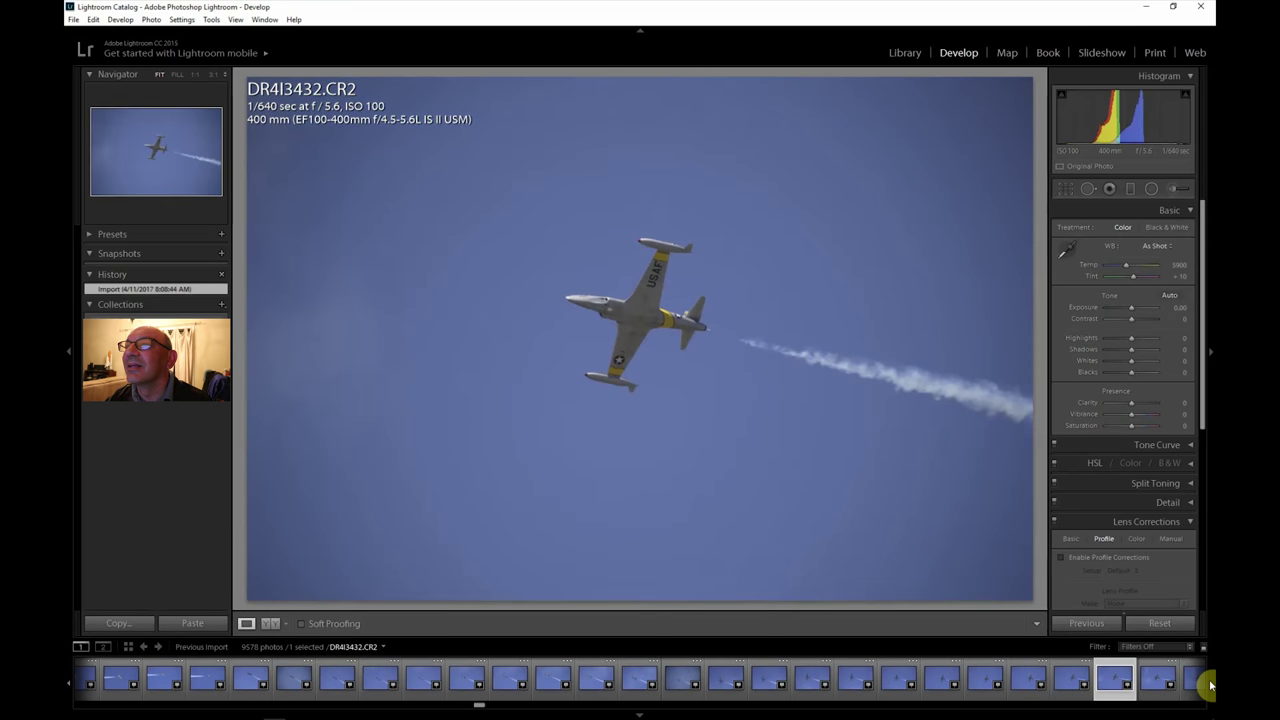
scroll(1210, 685, down, 2)
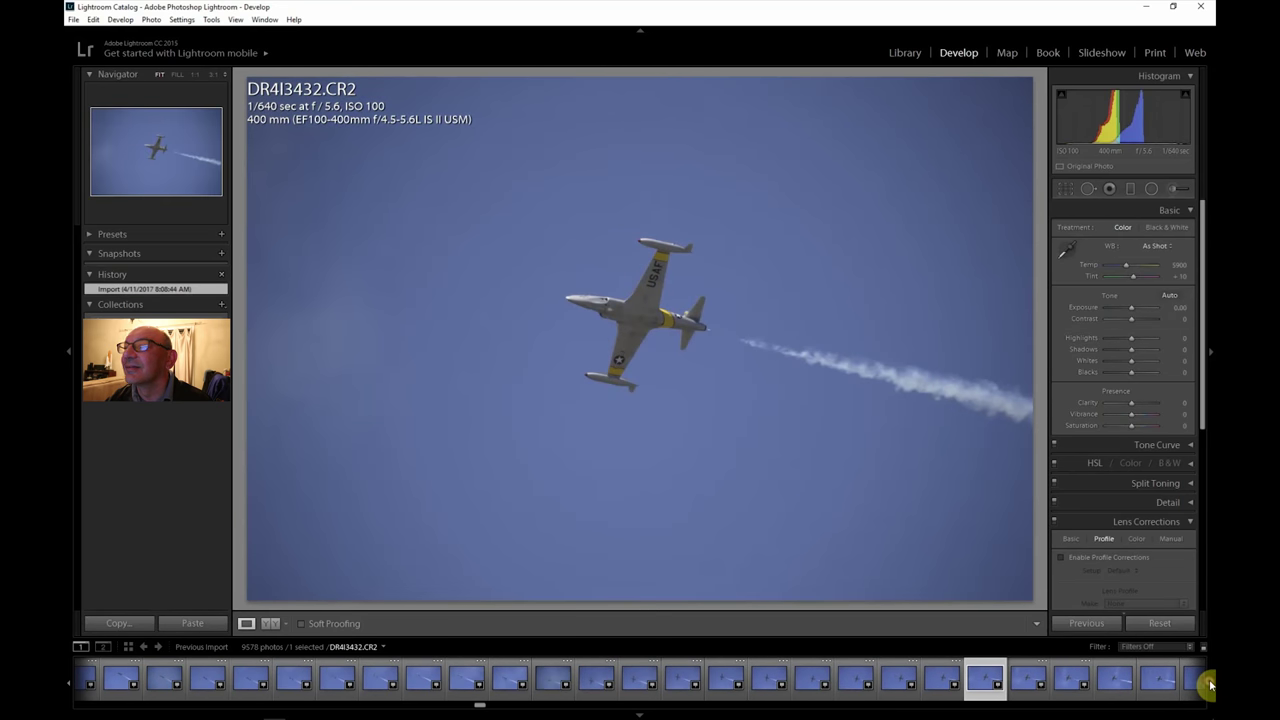
click(1071, 680)
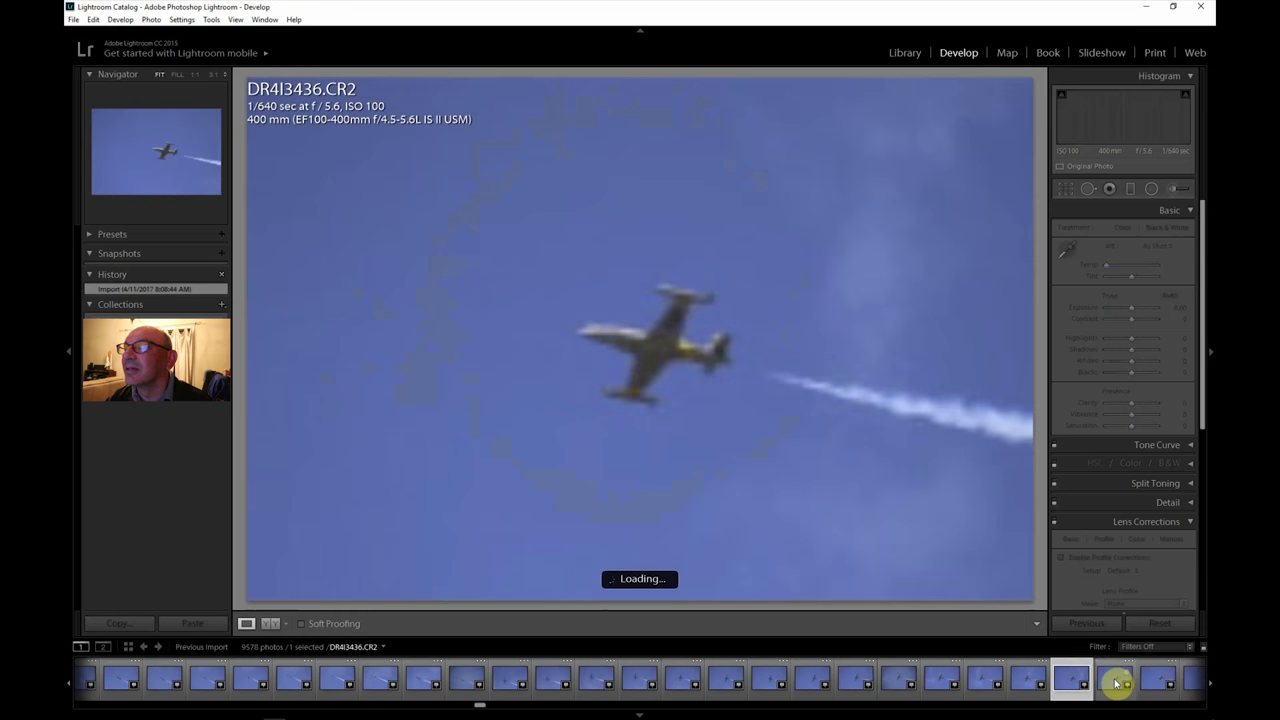
click(1197, 684)
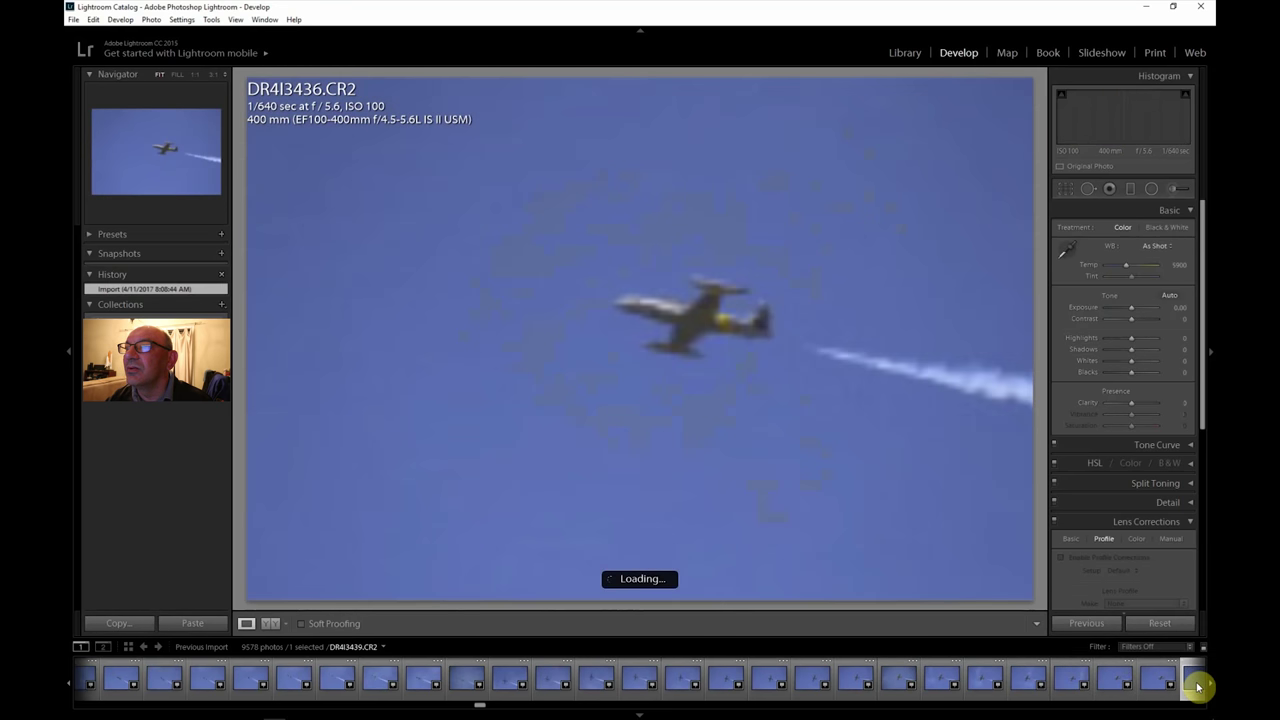
click(1070, 681)
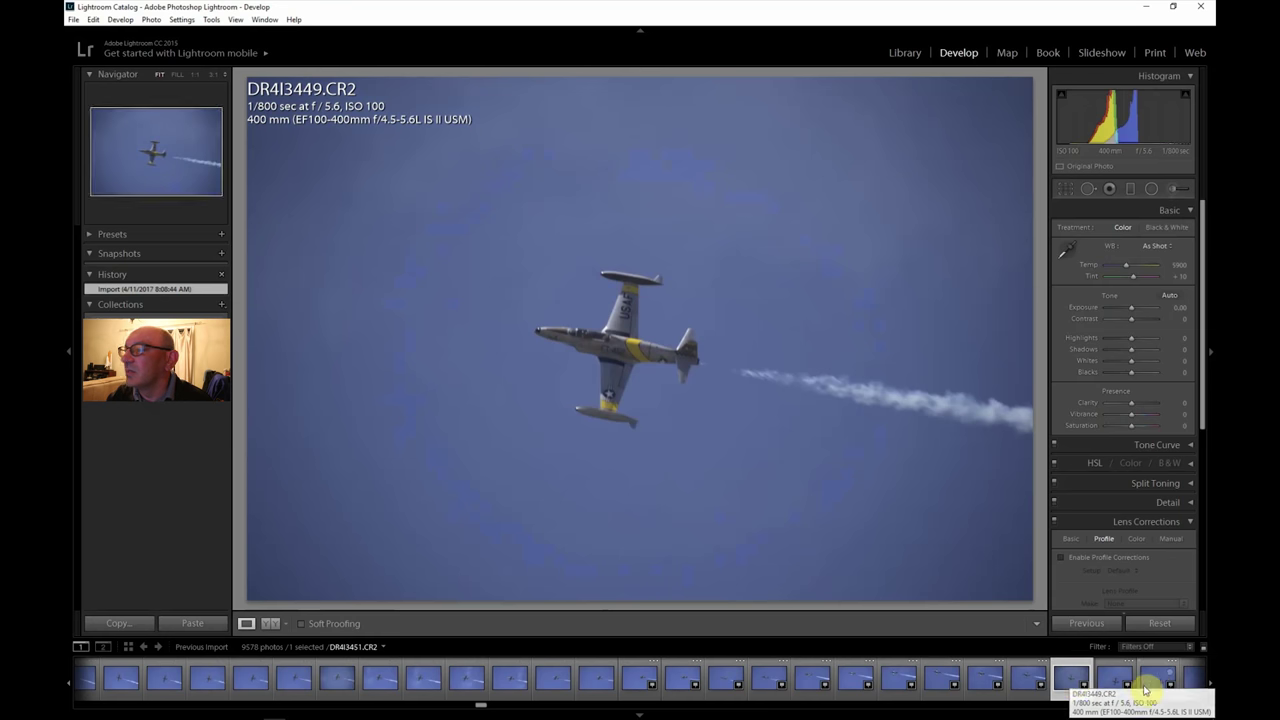
Step: Preview the smoking jet DR4I3477, then load DR4I3499 with the looping smoke trail
scroll(1210, 686, right, 10)
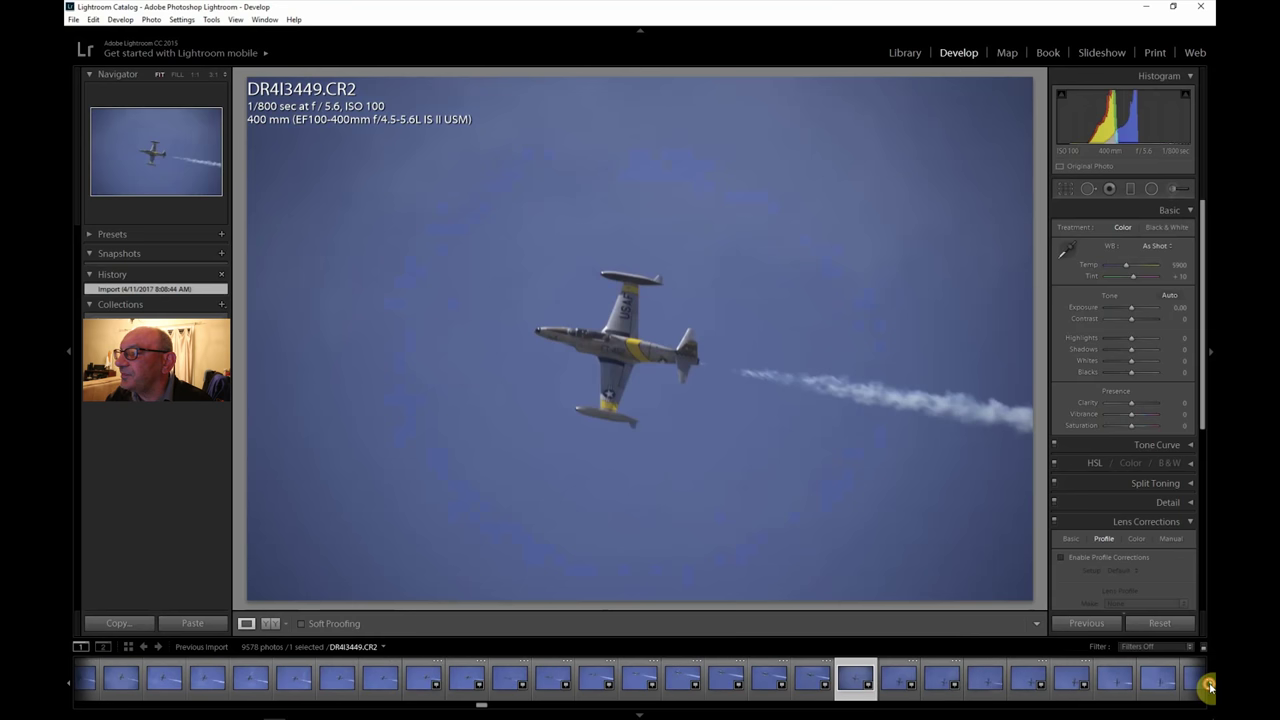
scroll(1210, 686, right, 10)
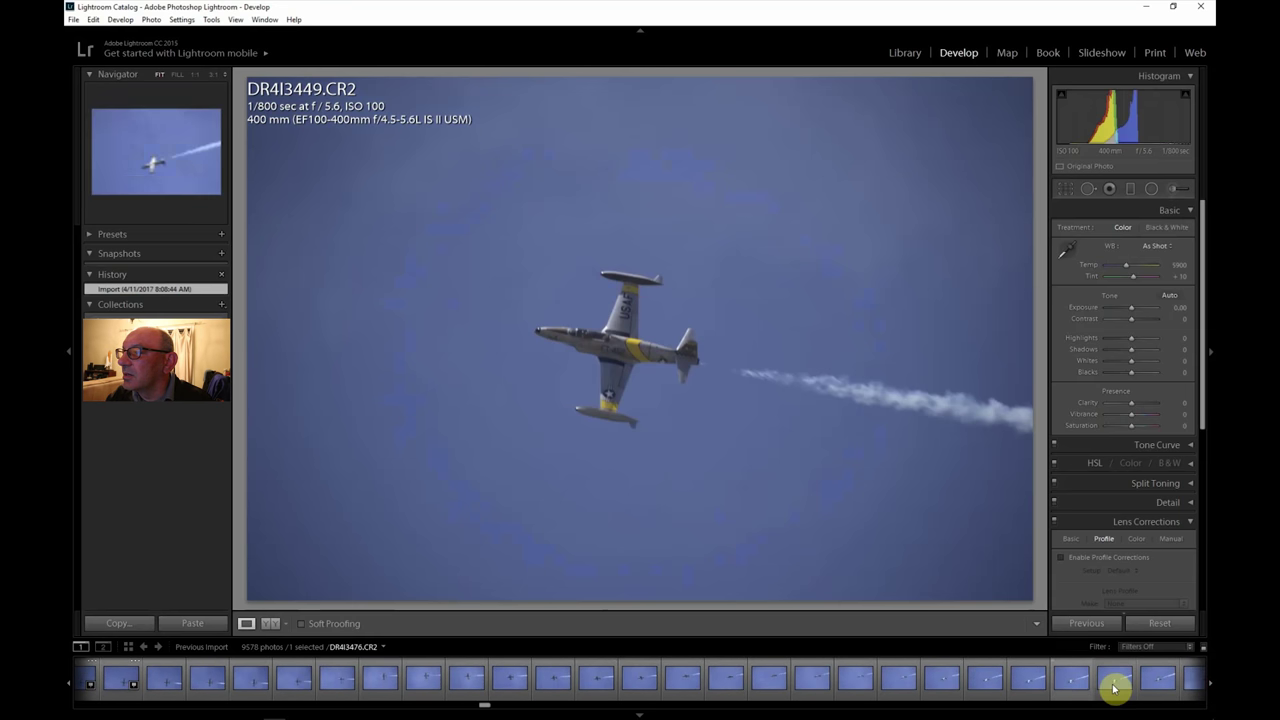
click(1210, 686)
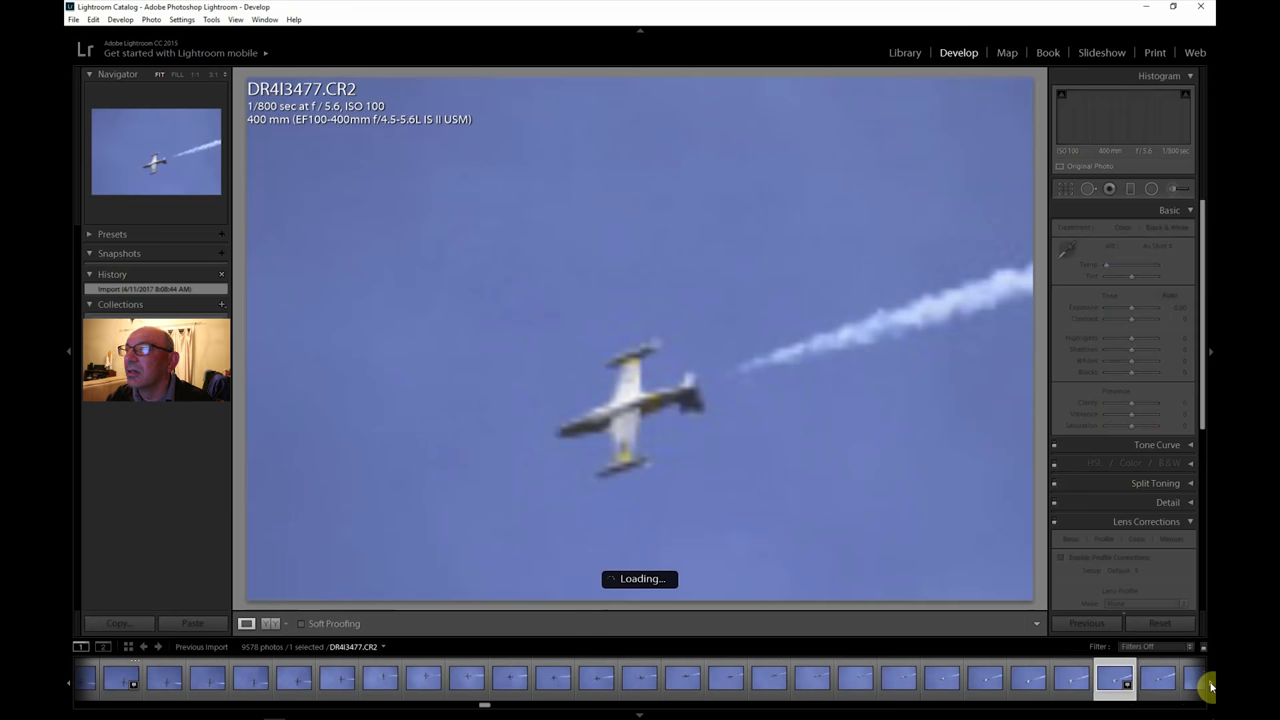
scroll(1210, 686, right, 4)
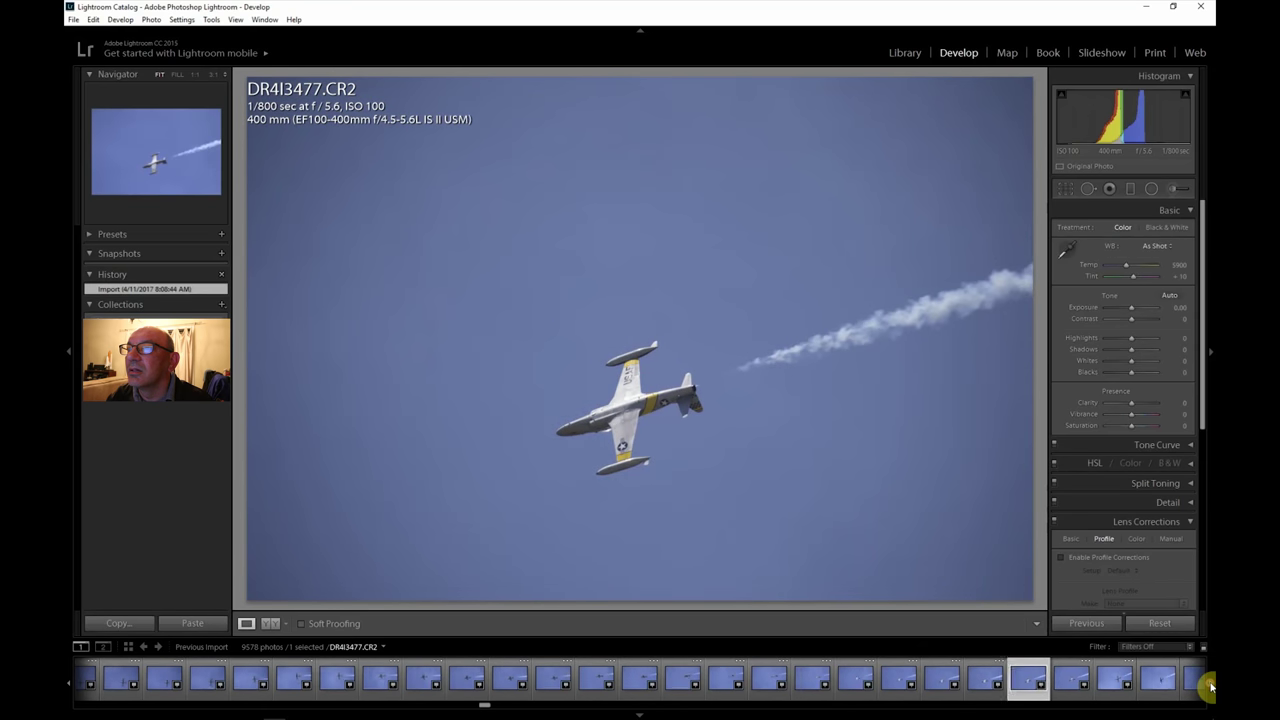
scroll(1210, 686, right, 11)
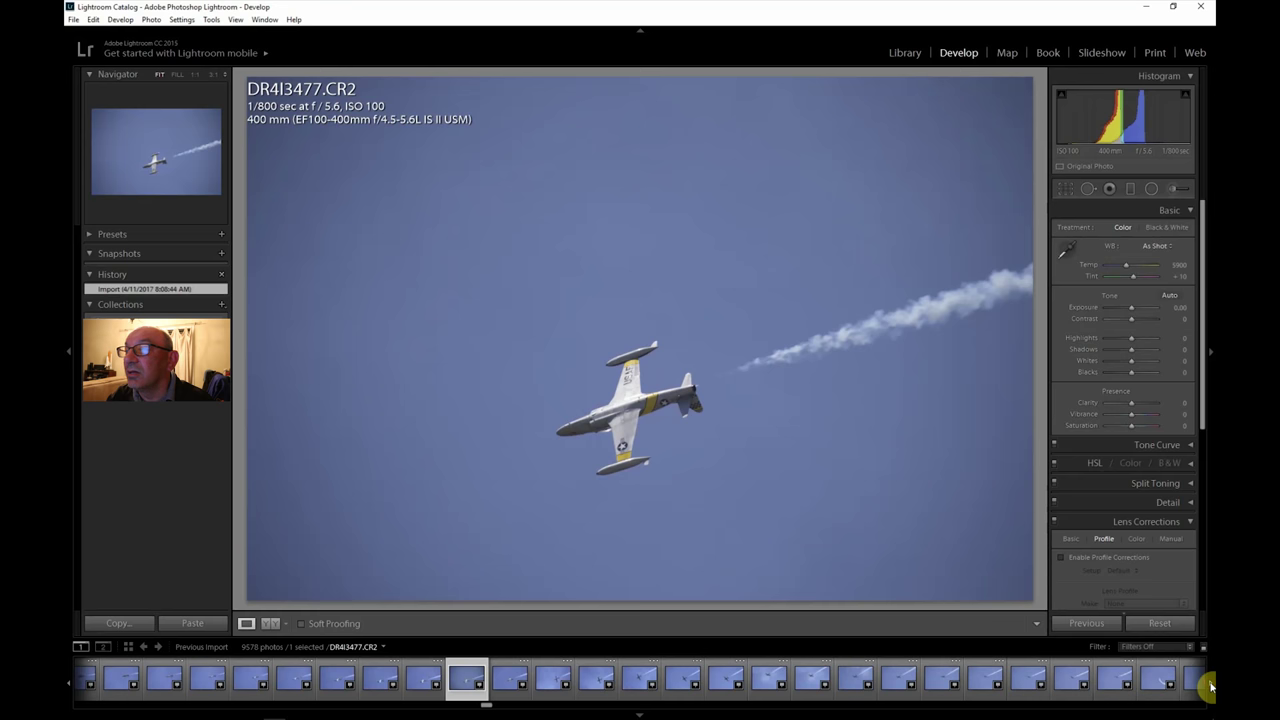
scroll(1210, 686, right, 6)
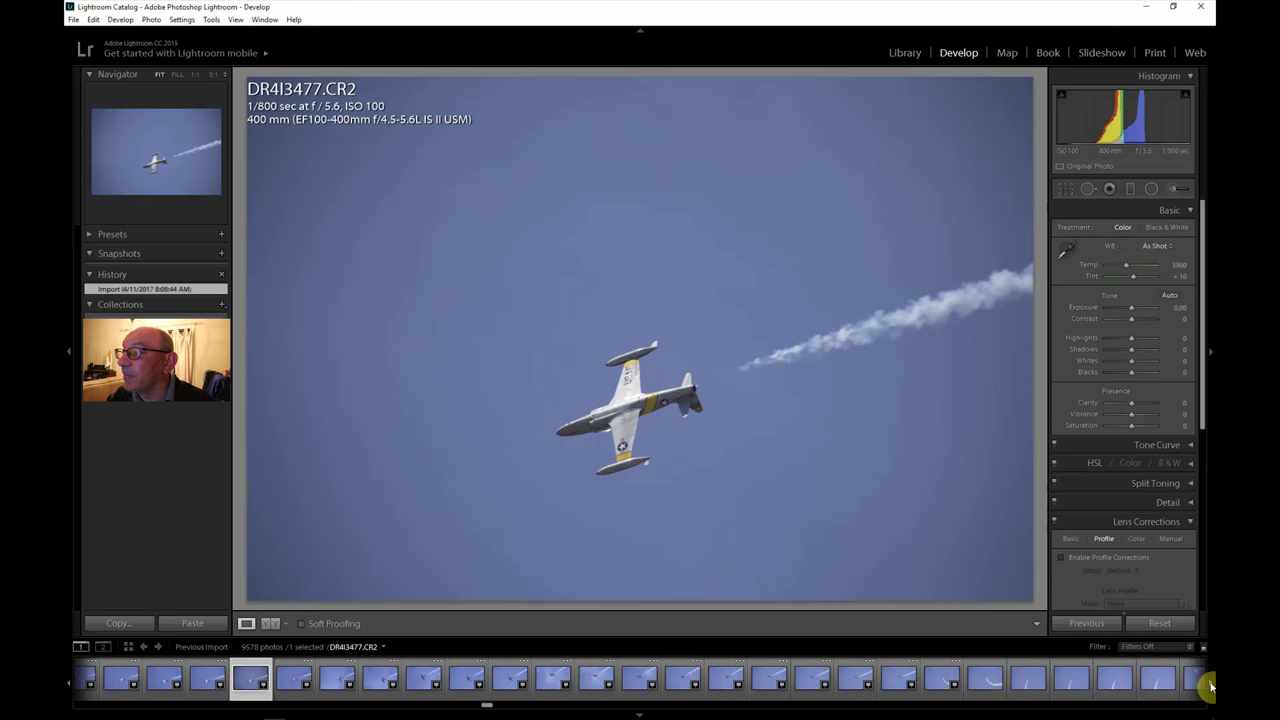
click(1112, 682)
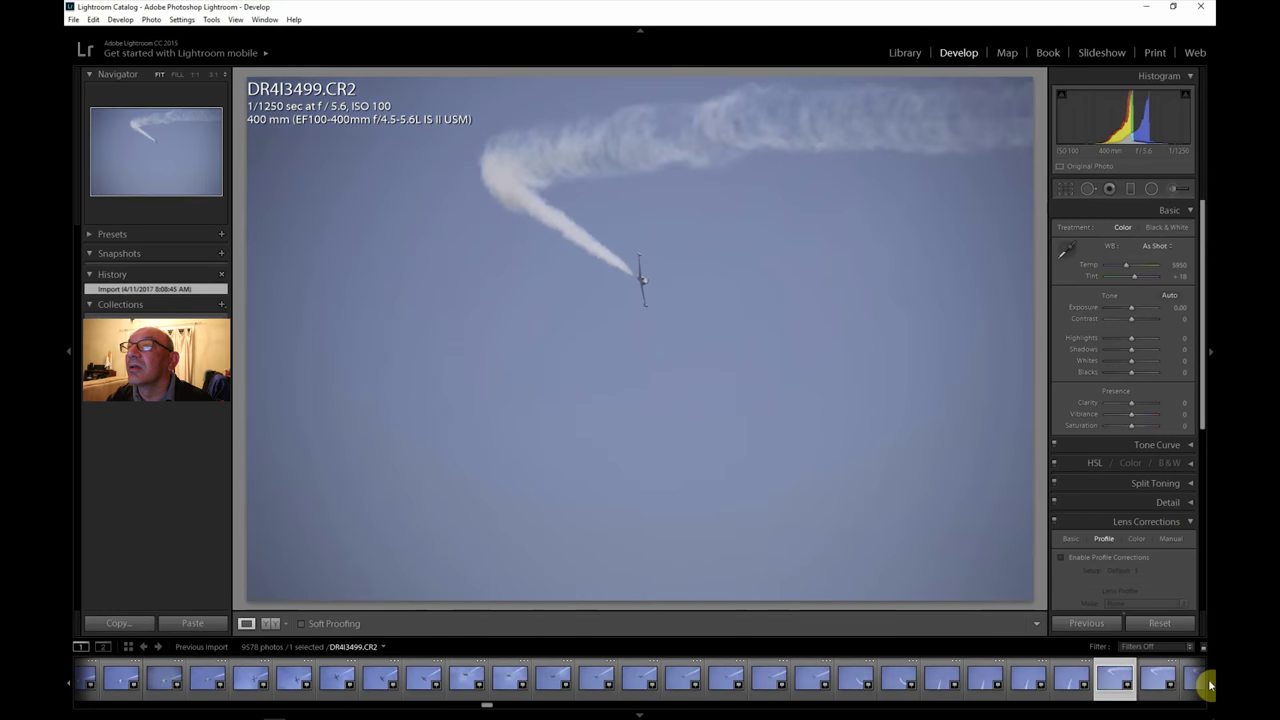
Step: Preview the jet shots DR4I3526, DR4I3542 and DR4I3564
scroll(1210, 686, right, 1)
scroll(1210, 684, right, 13)
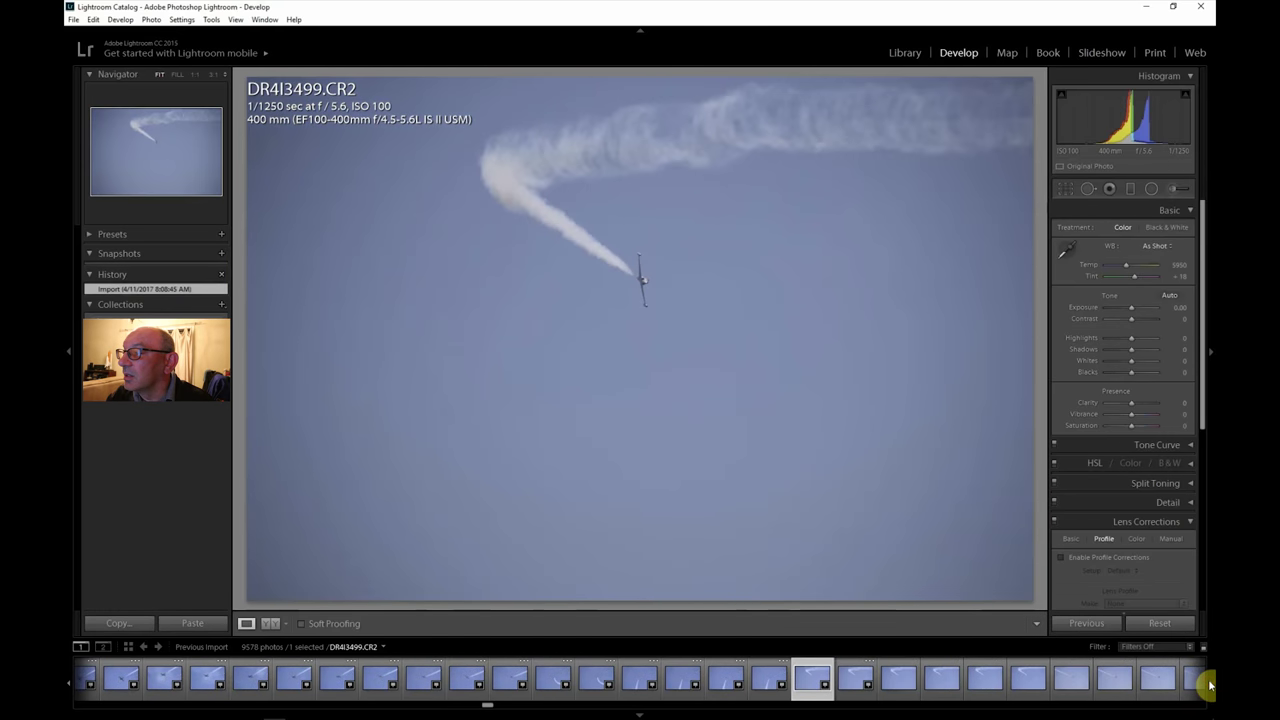
click(1210, 684)
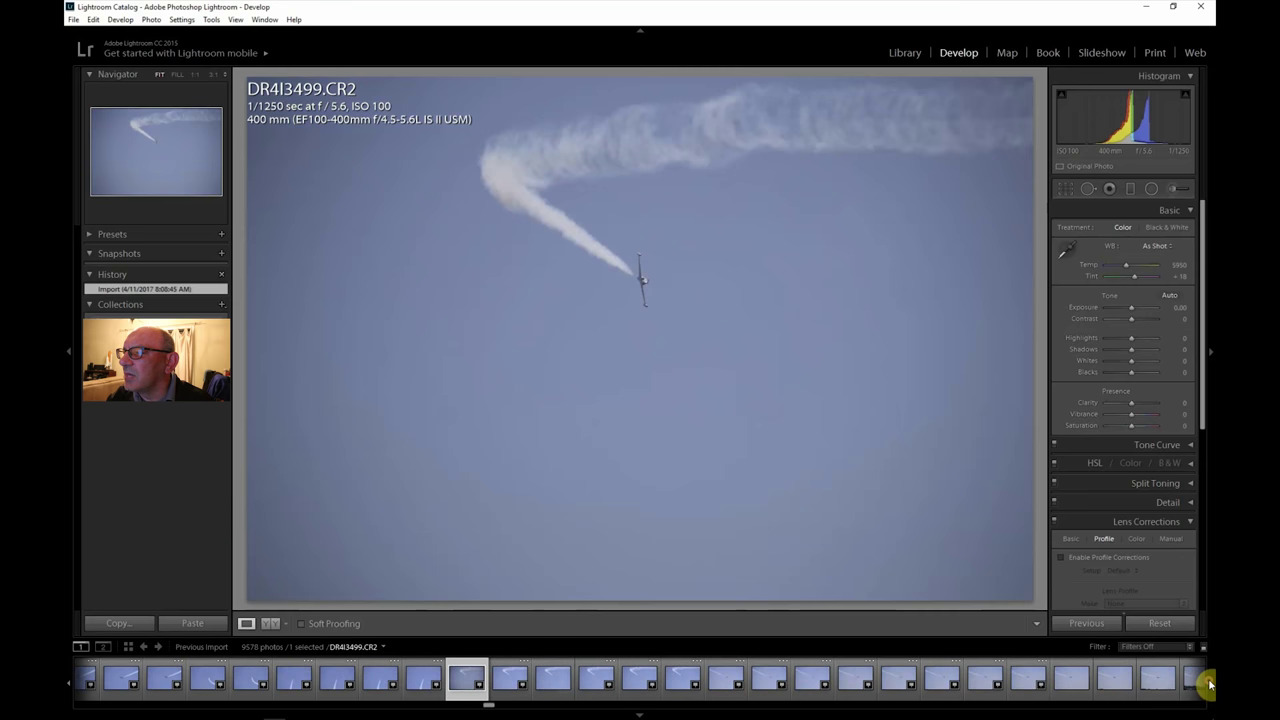
scroll(1210, 684, right, 10)
click(1170, 683)
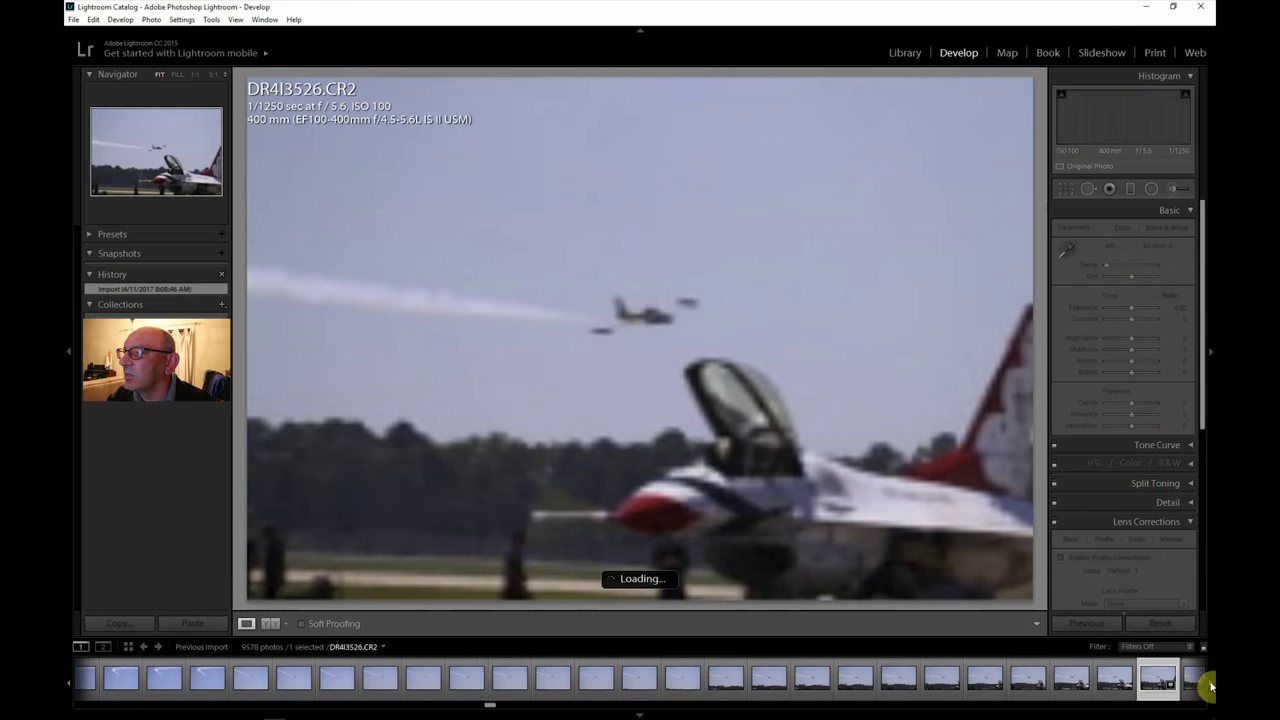
scroll(1210, 686, right, 4)
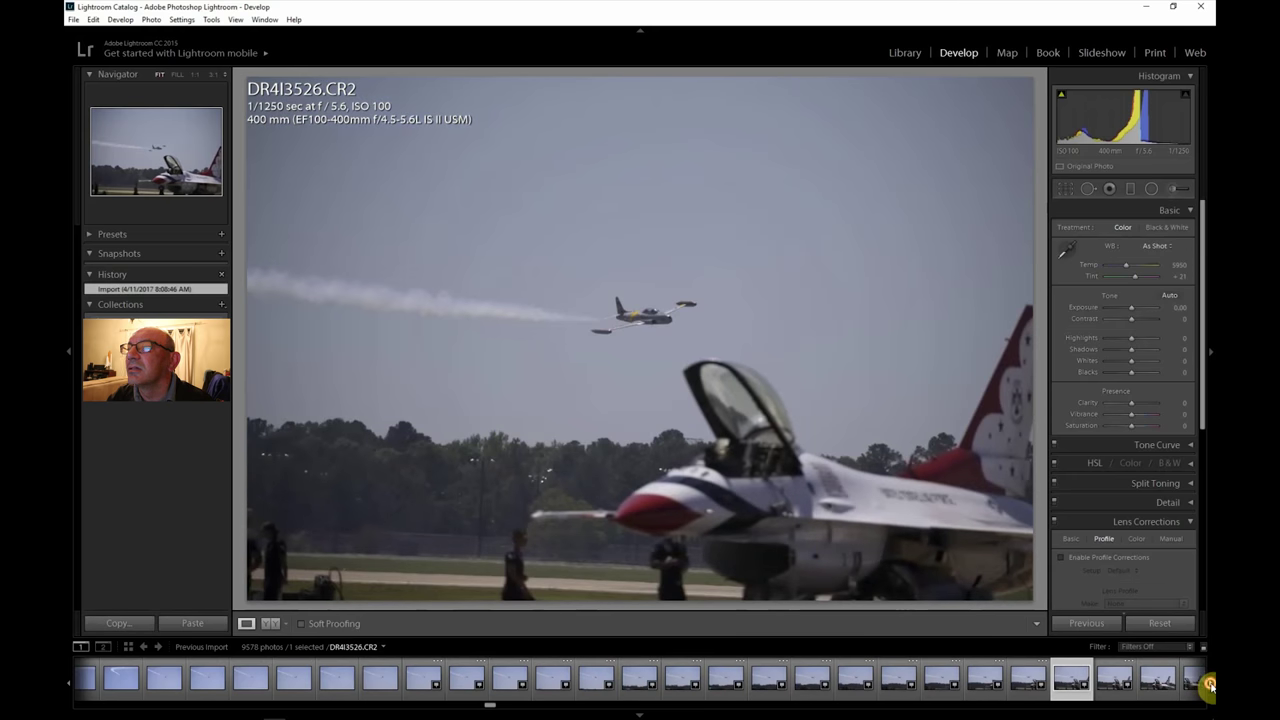
scroll(1210, 686, right, 2)
scroll(1210, 686, right, 10)
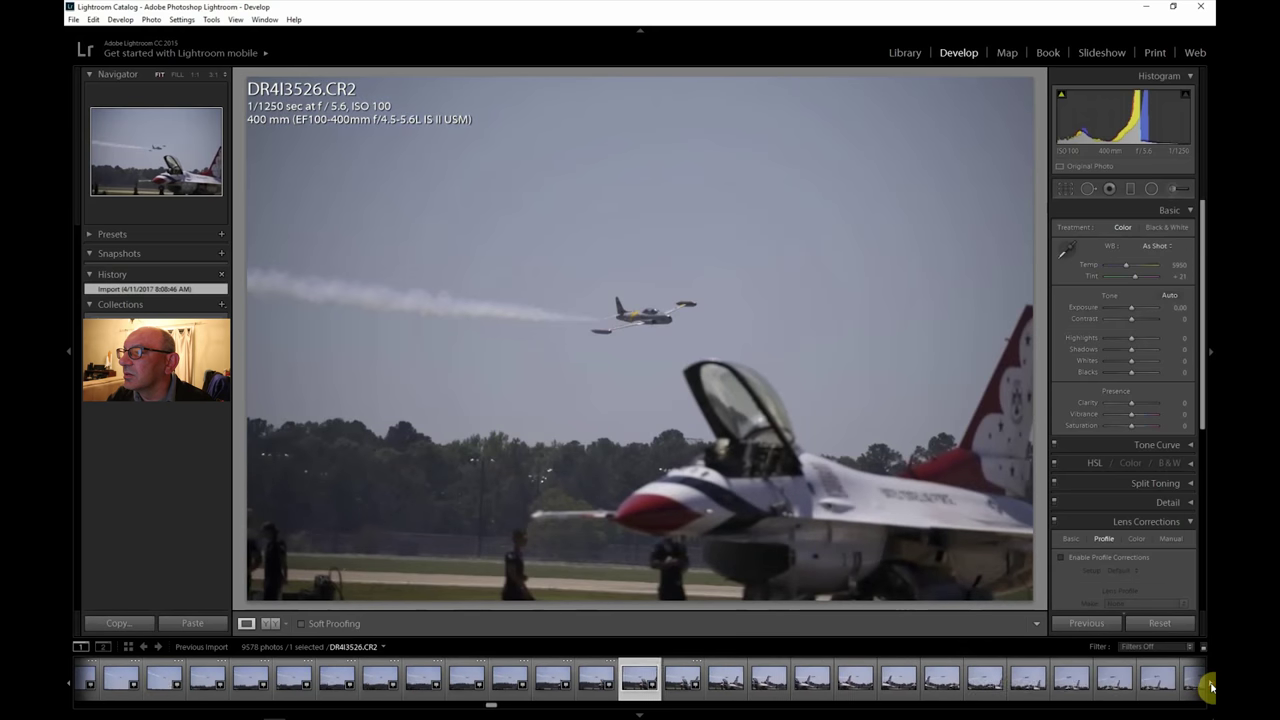
click(1157, 680)
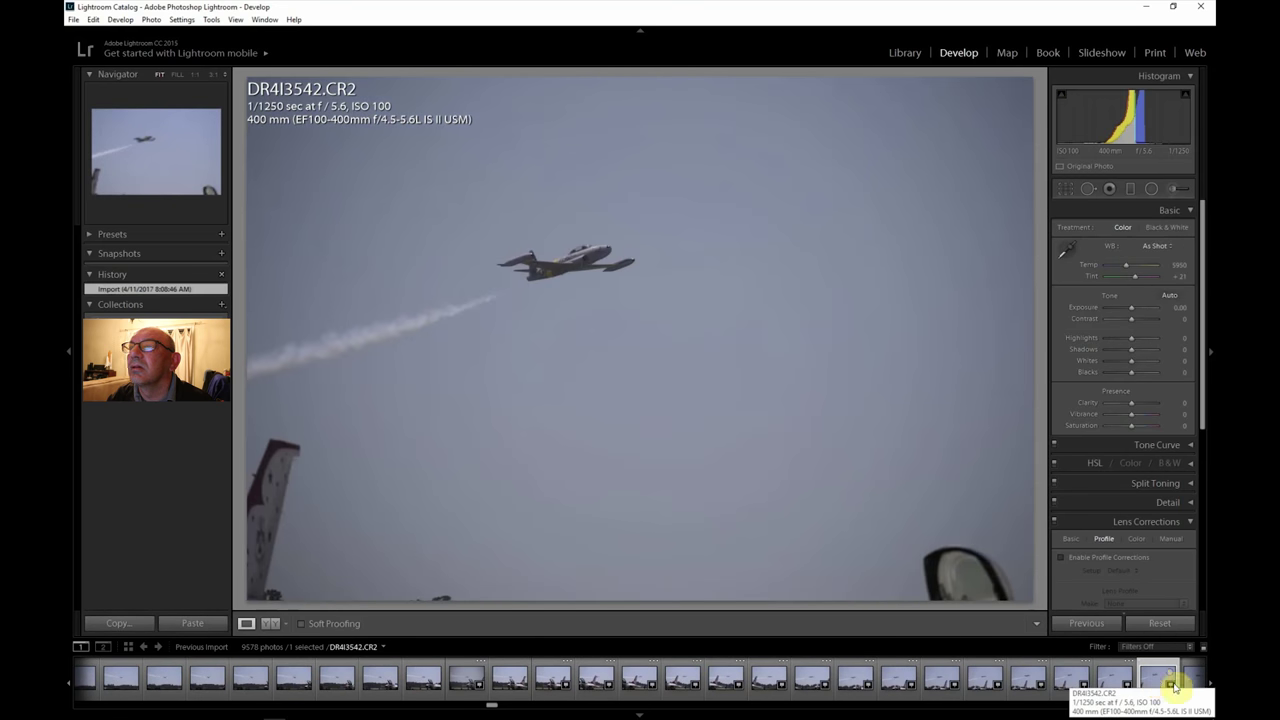
scroll(1210, 686, right, 12)
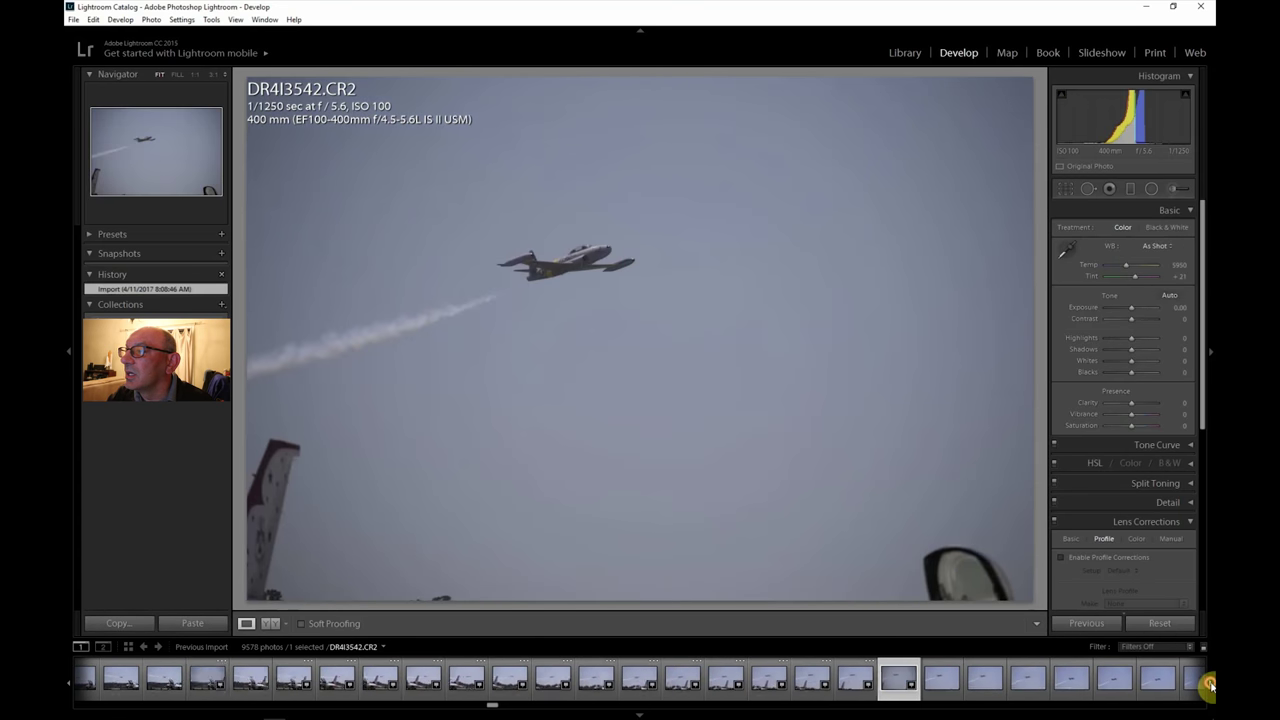
scroll(1210, 686, right, 10)
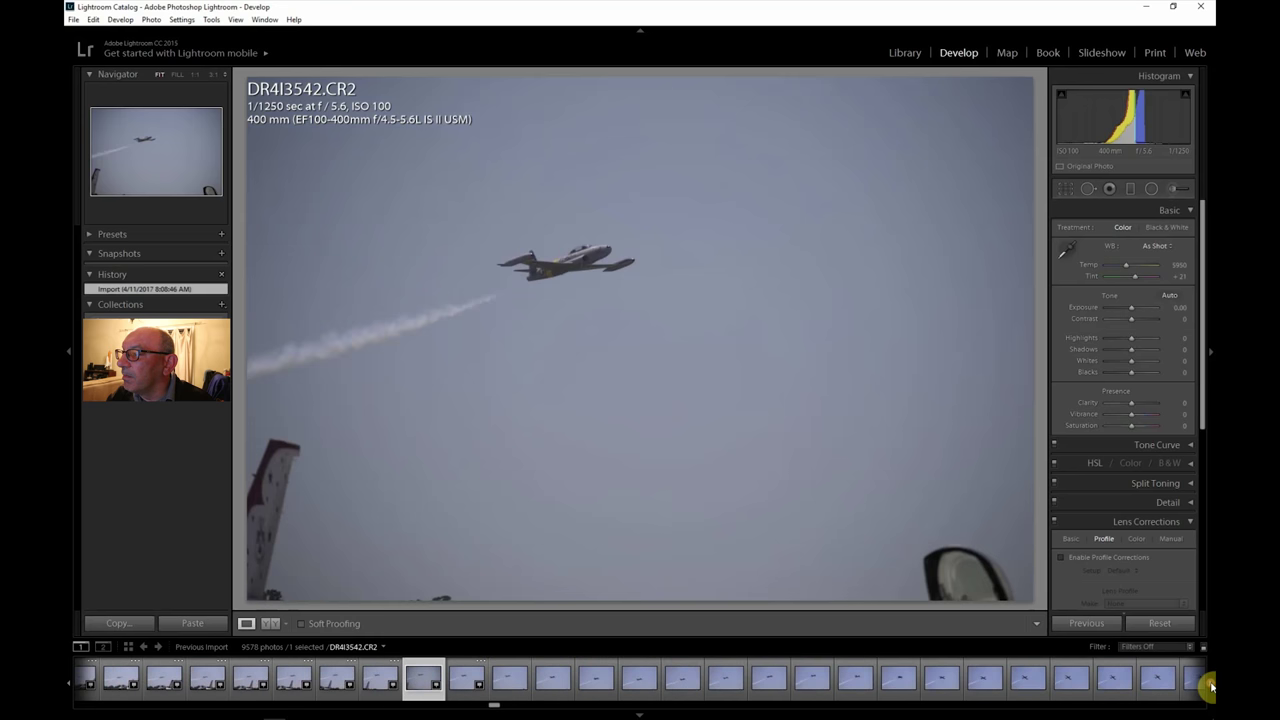
click(1157, 680)
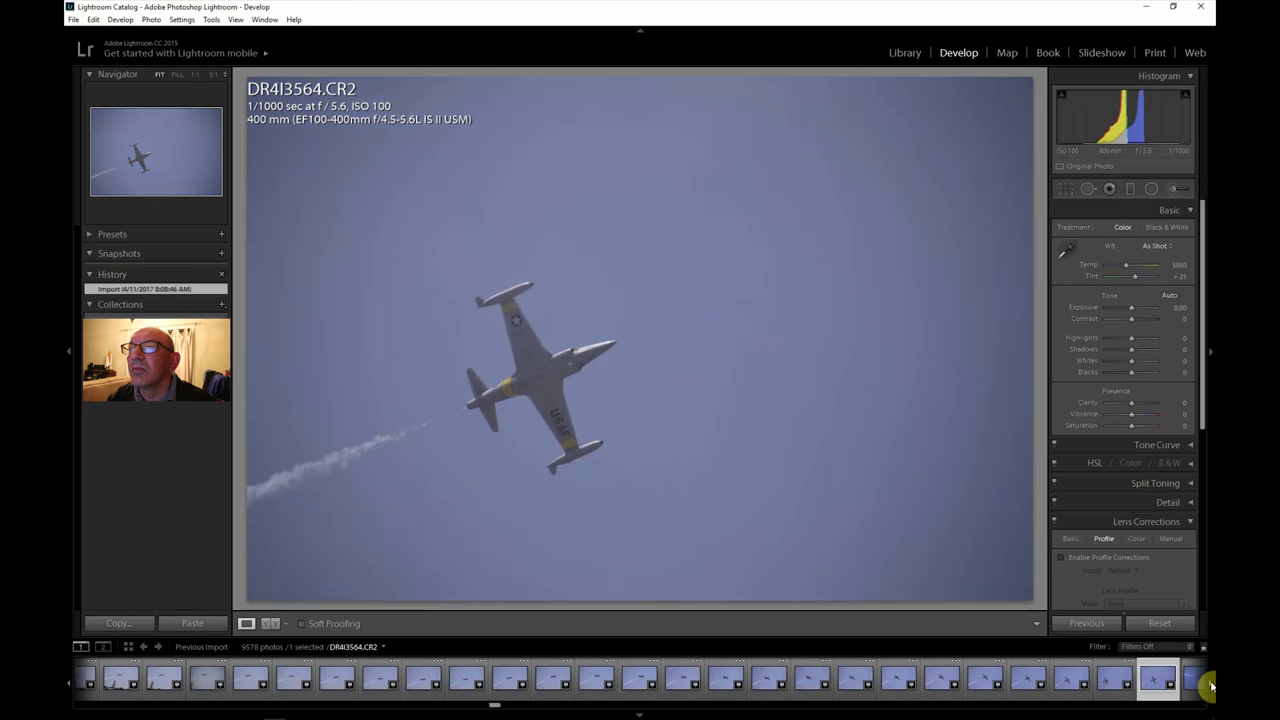
Step: Preview DR4I3600, DR4I3616 and the USAF jet underside shot DR4I3627
scroll(1210, 686, right, 13)
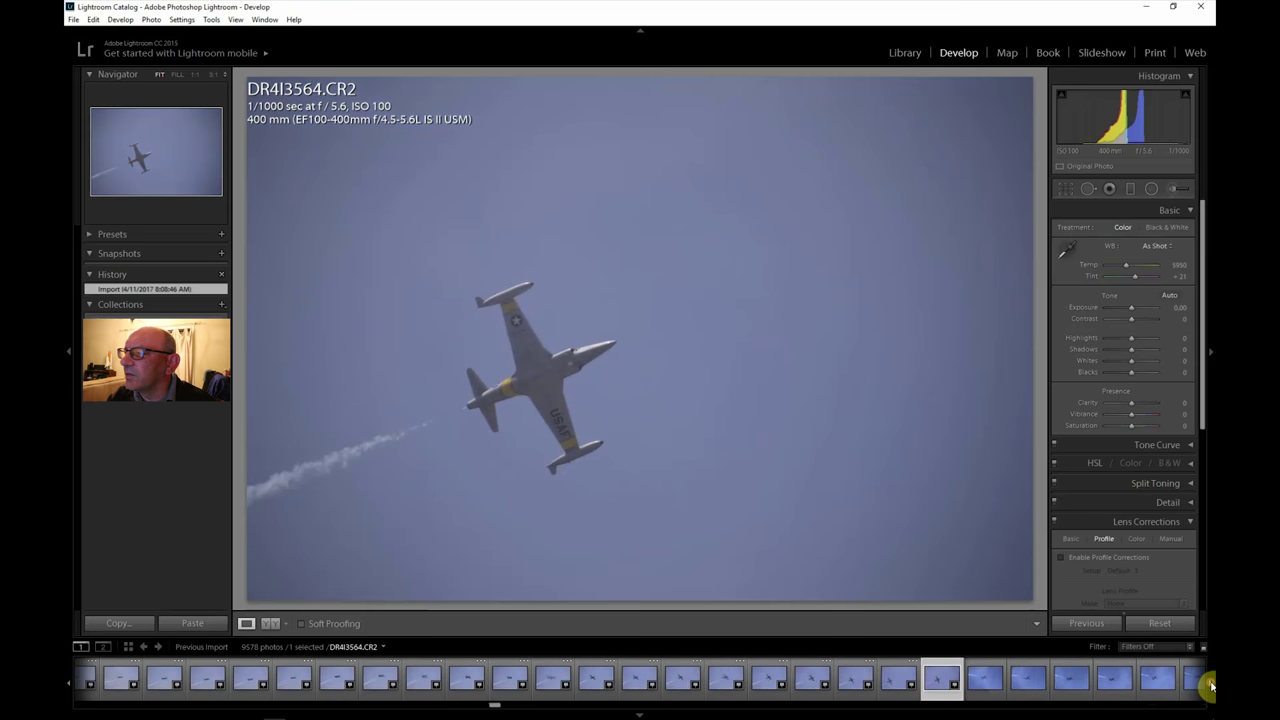
scroll(1210, 684, right, 16)
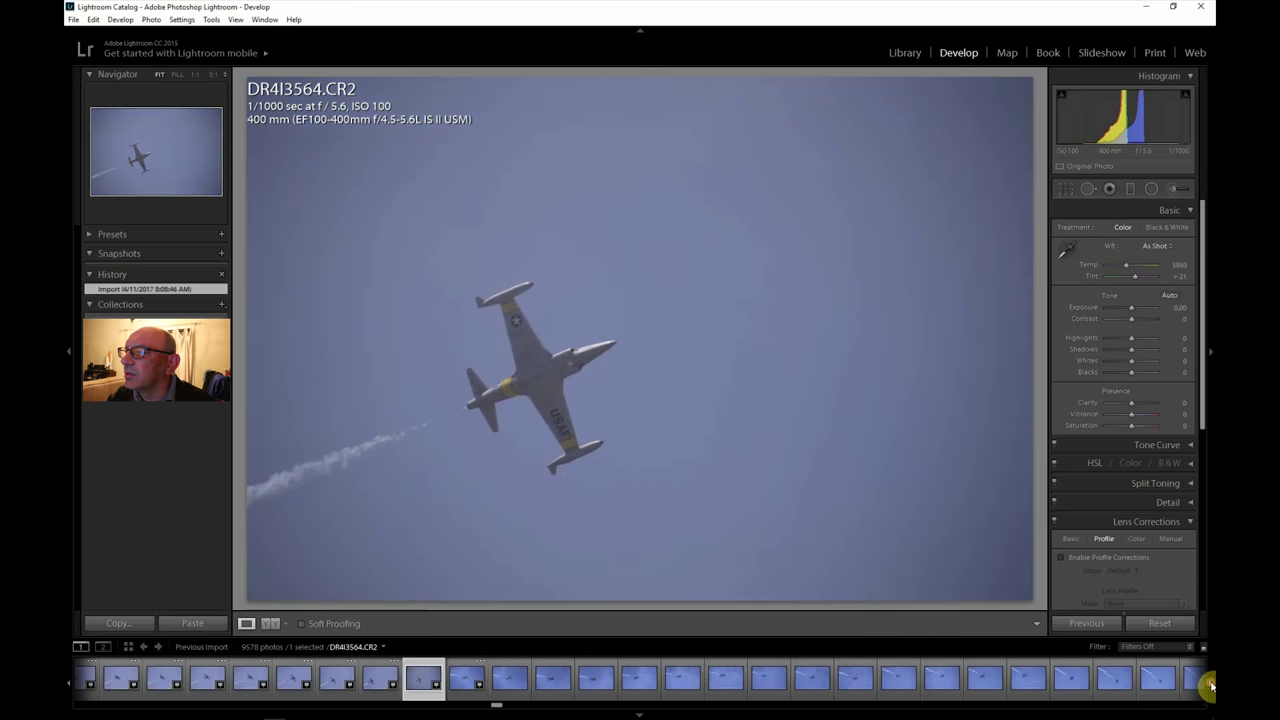
scroll(1210, 685, right, 8)
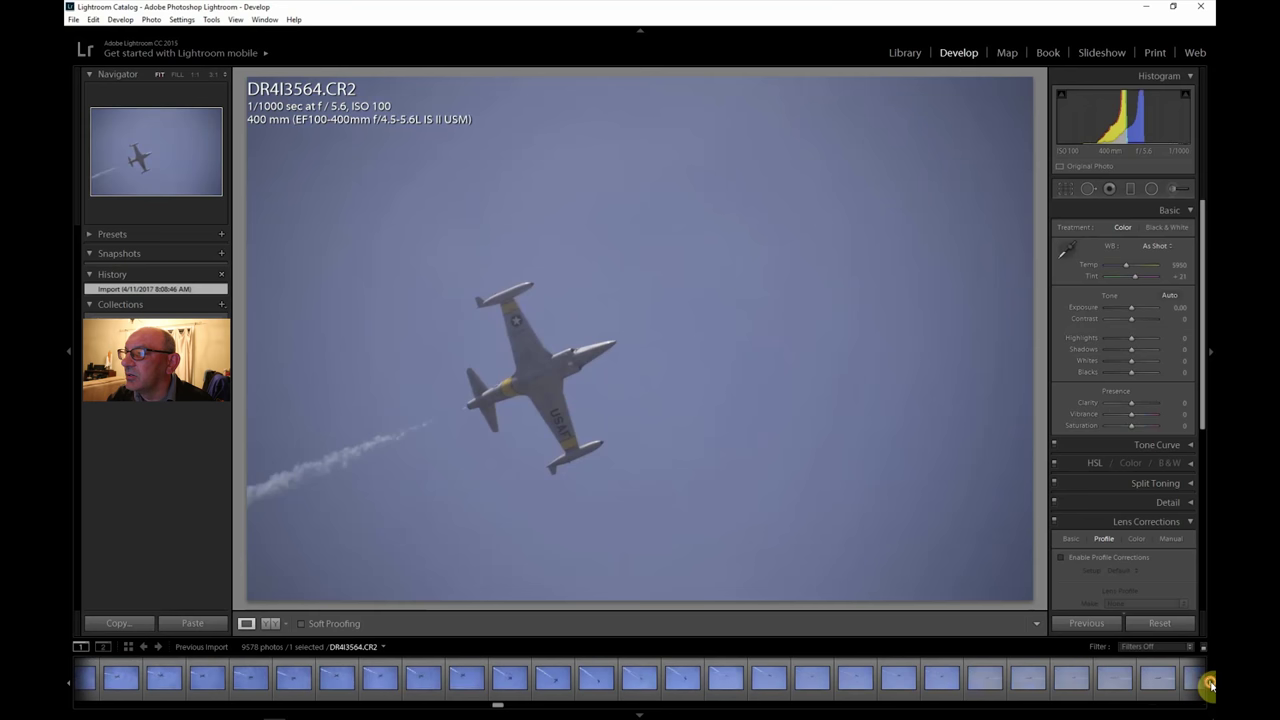
scroll(1210, 685, right, 3)
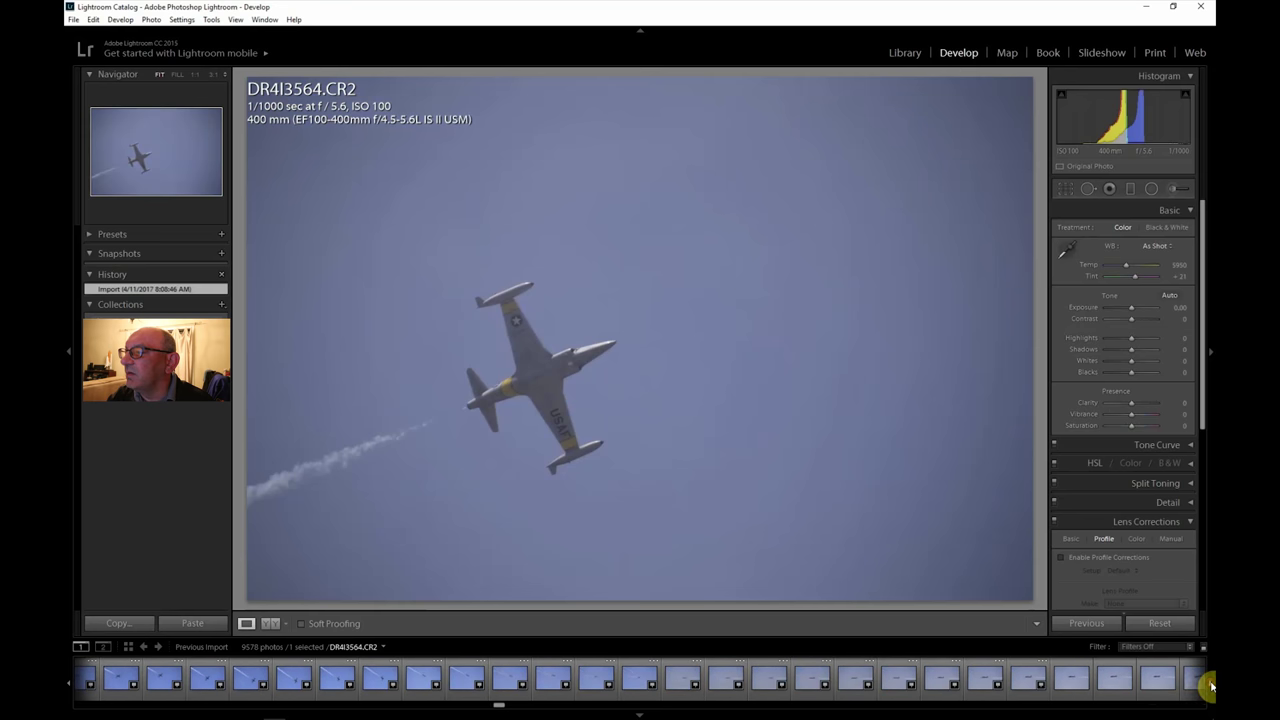
click(1114, 678)
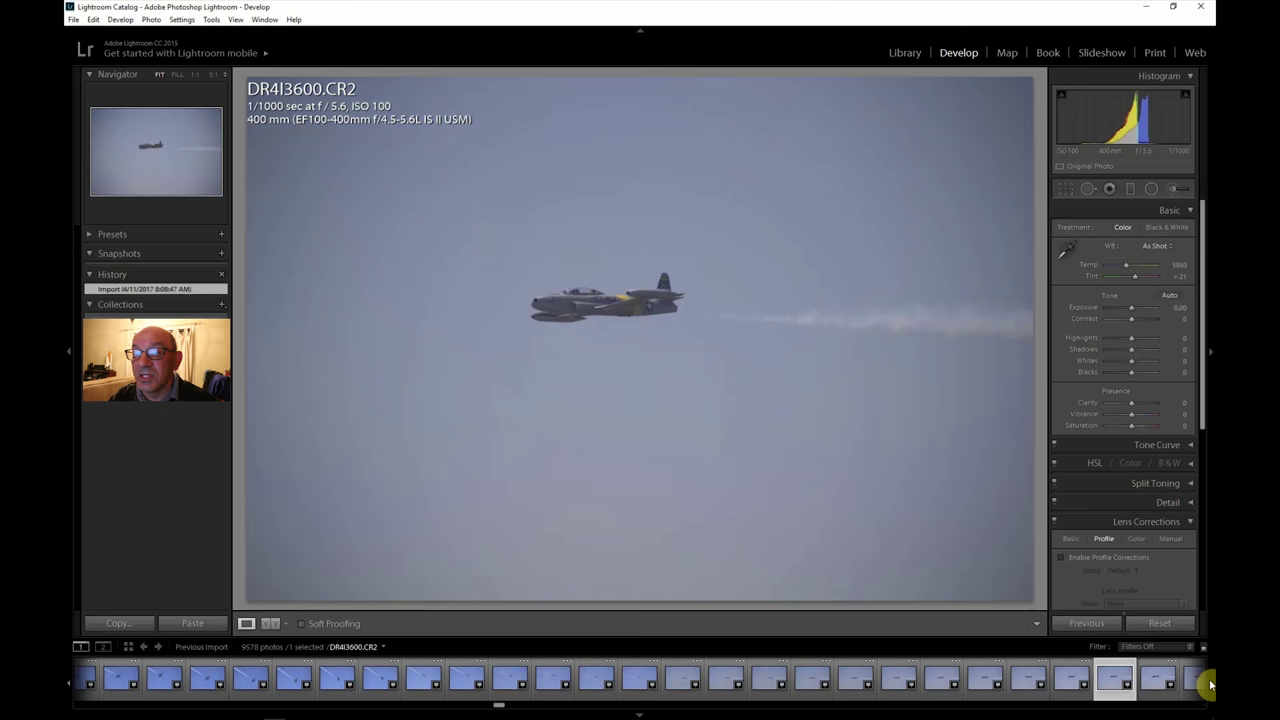
scroll(1210, 685, right, 12)
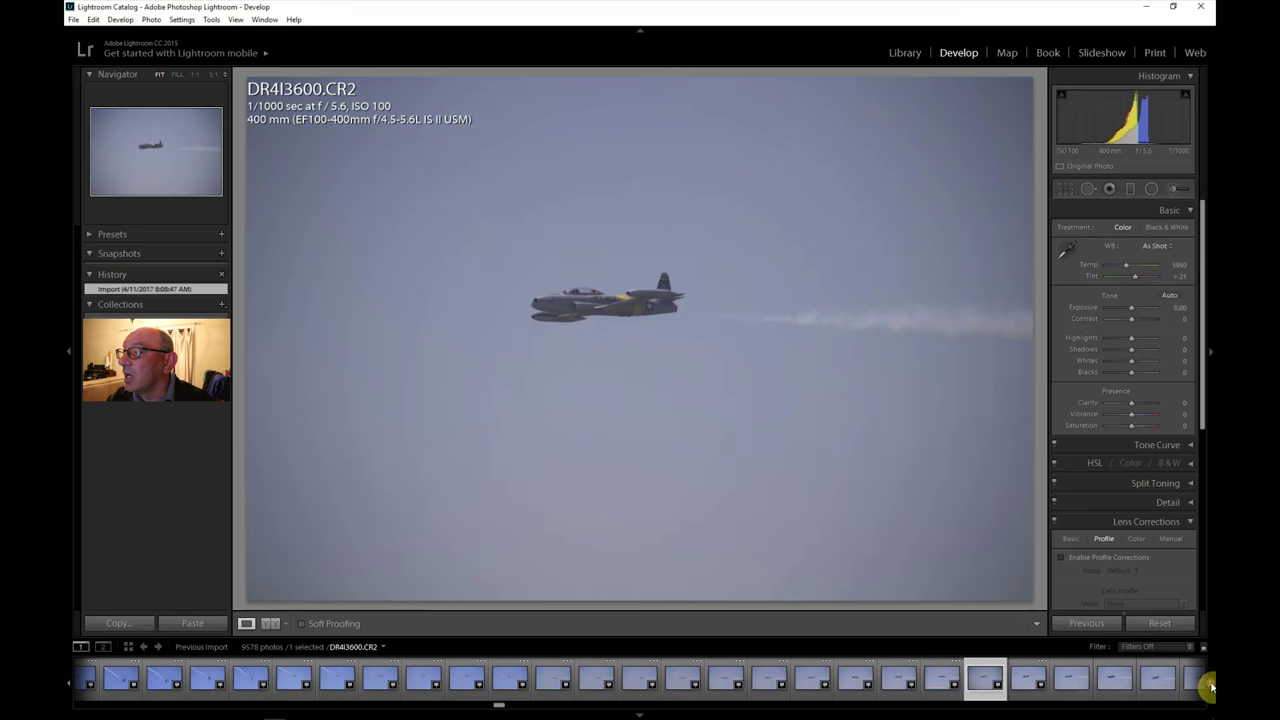
scroll(1210, 685, right, 4)
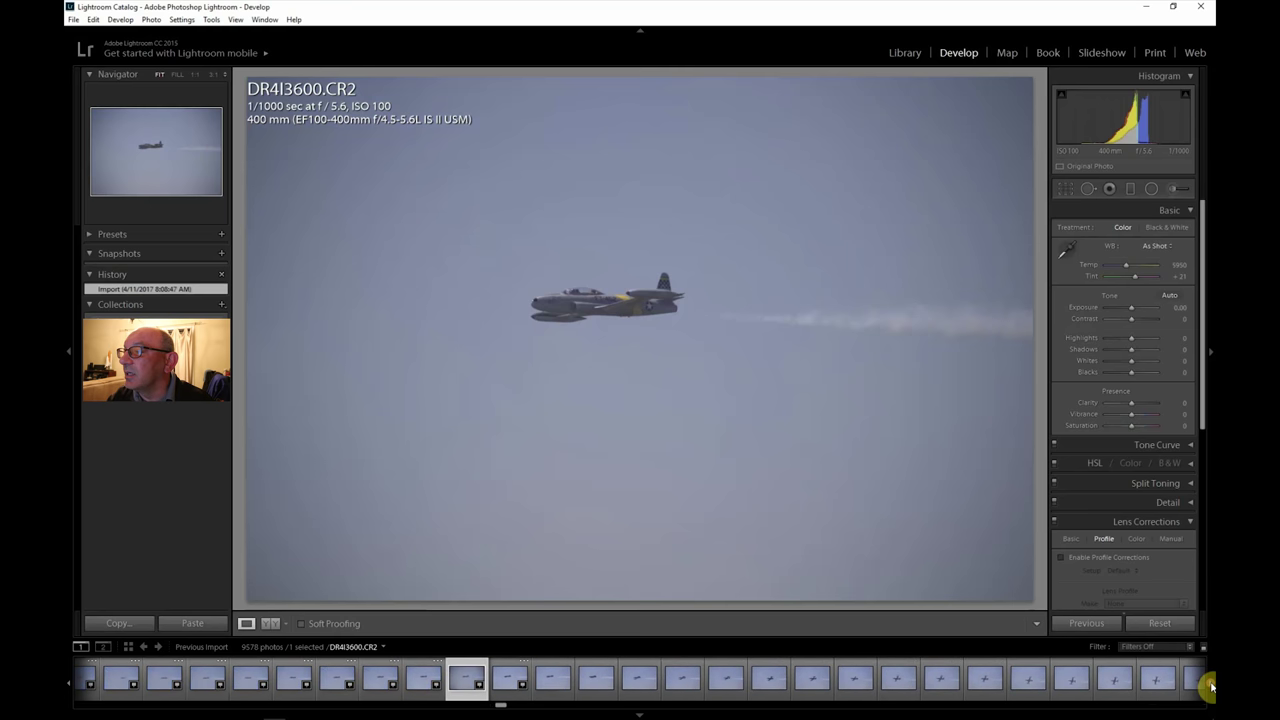
click(1114, 686)
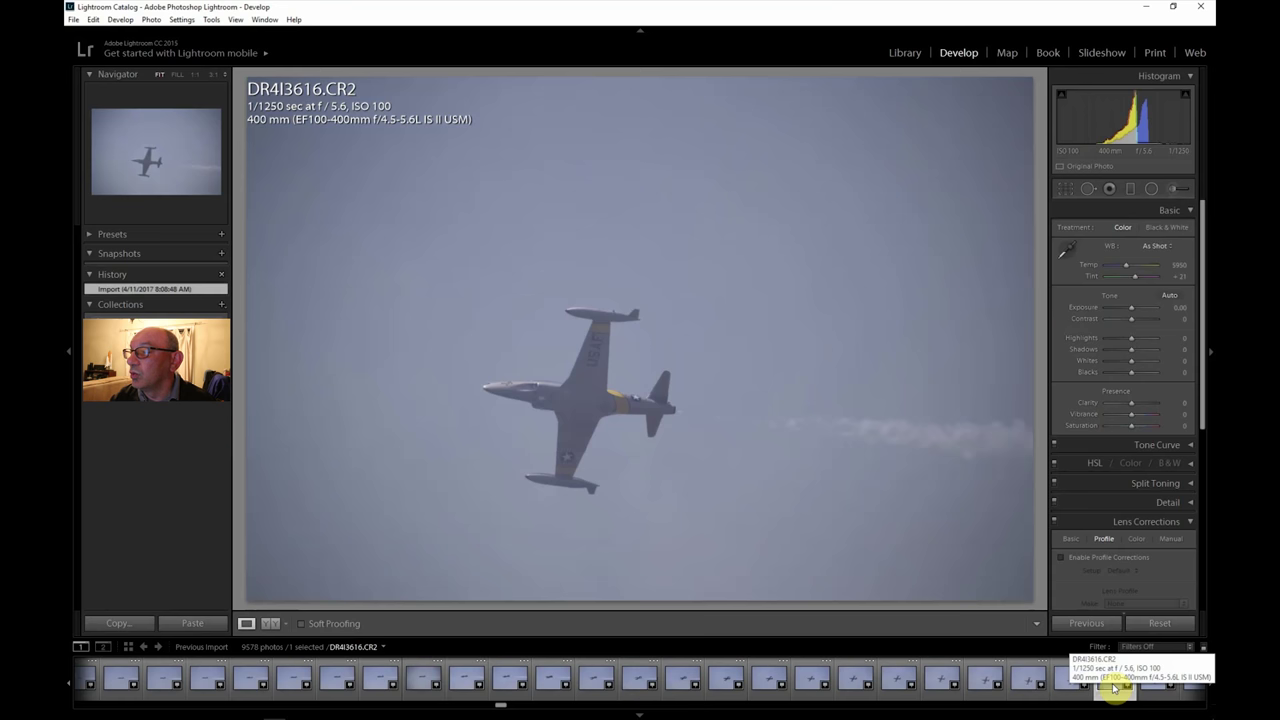
scroll(1210, 686, right, 5)
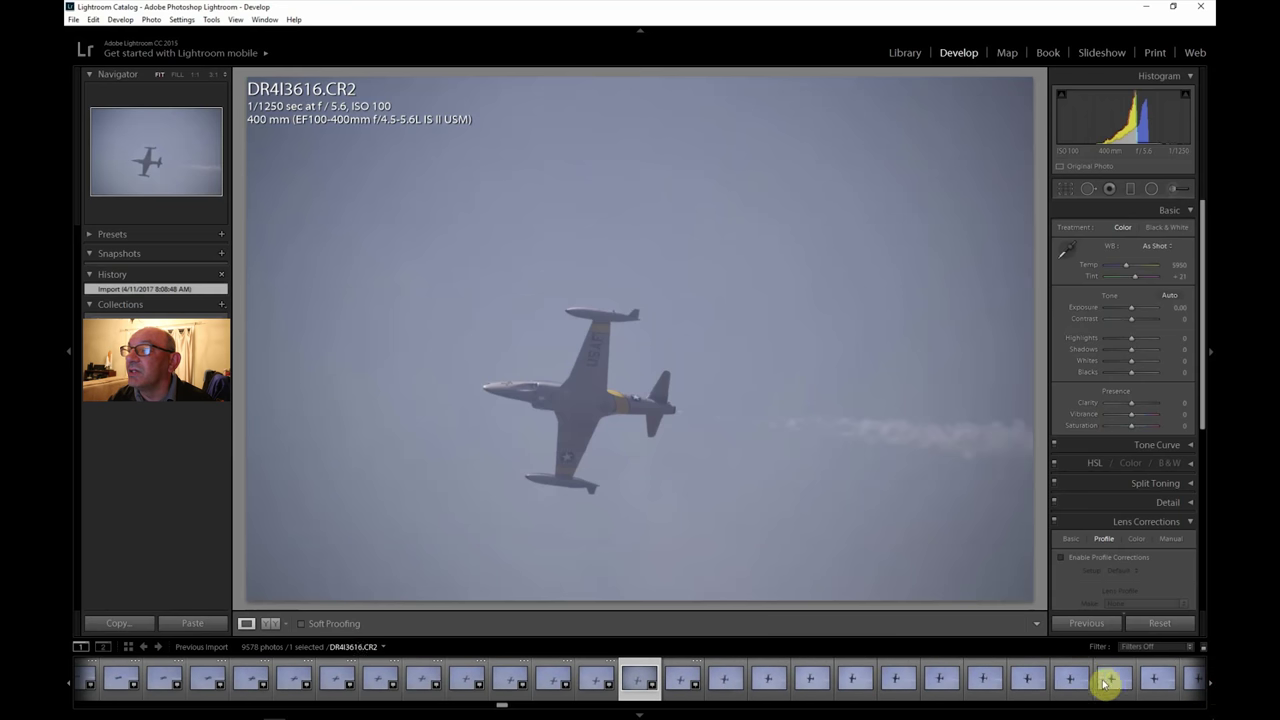
click(1110, 682)
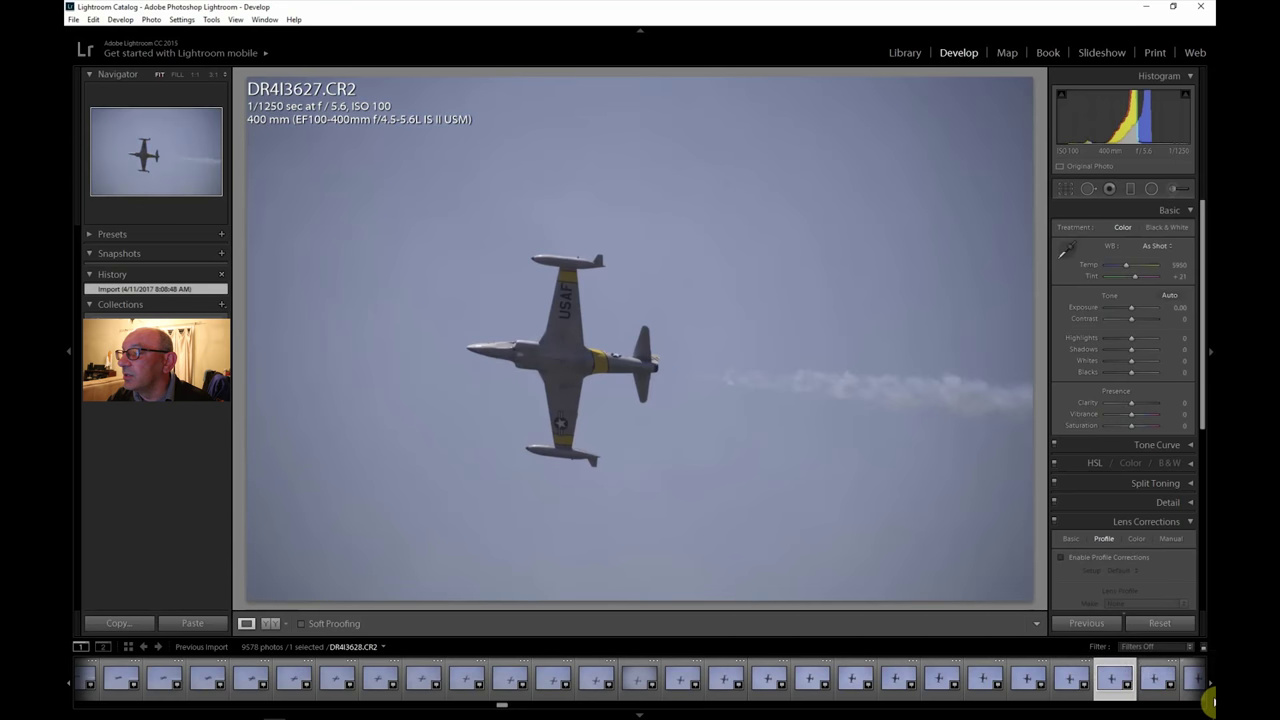
Step: Preview DR4I3656 and DR4I3665, then load DR4I3664 for editing
click(1210, 684)
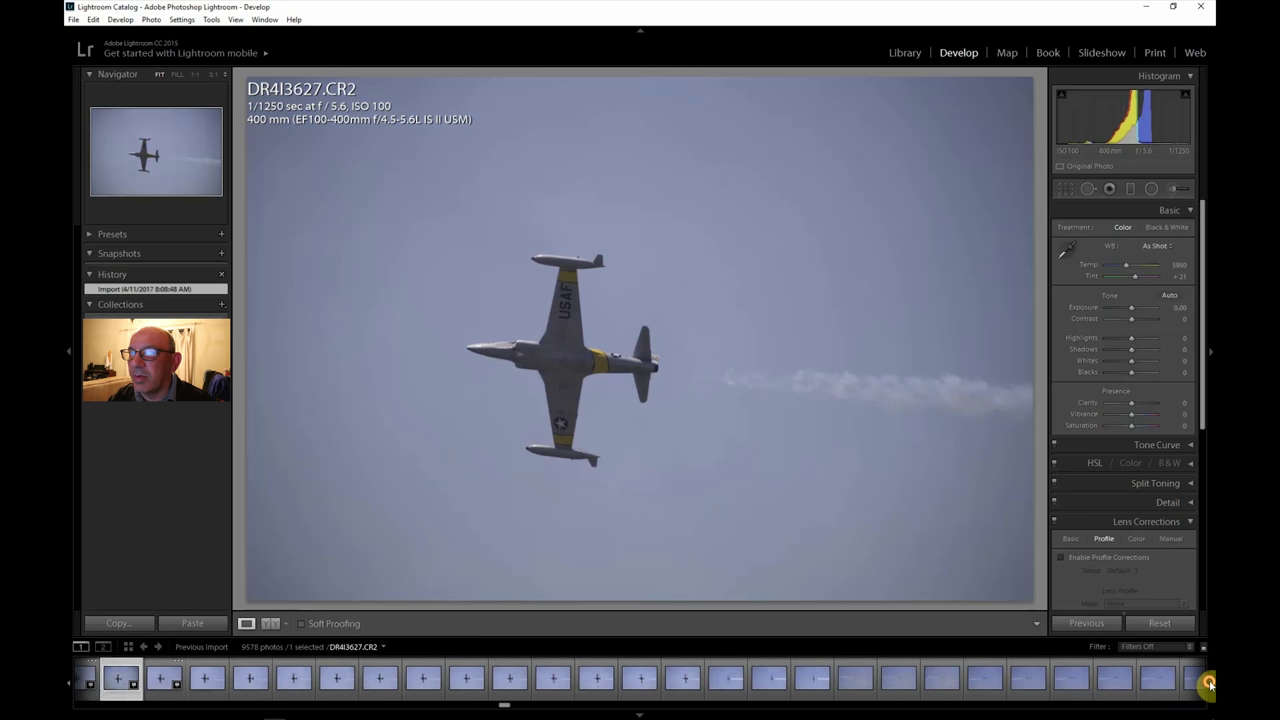
click(1071, 683)
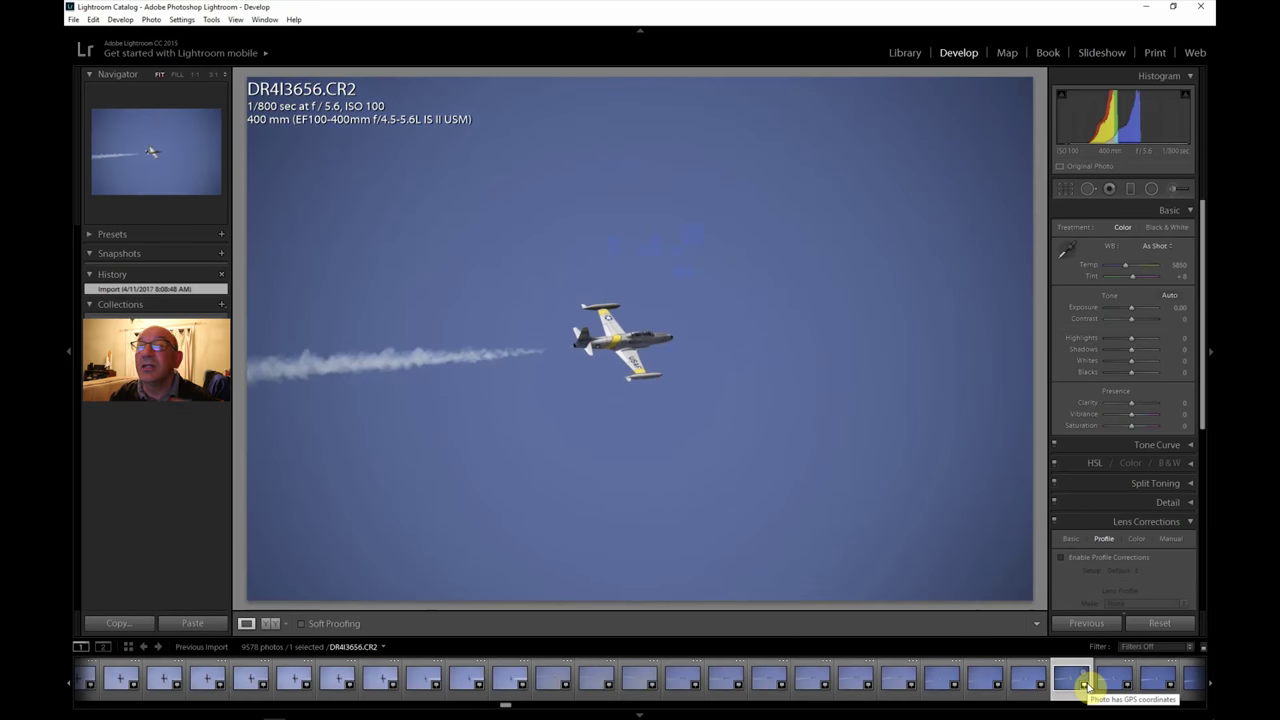
scroll(1210, 686, down, 5)
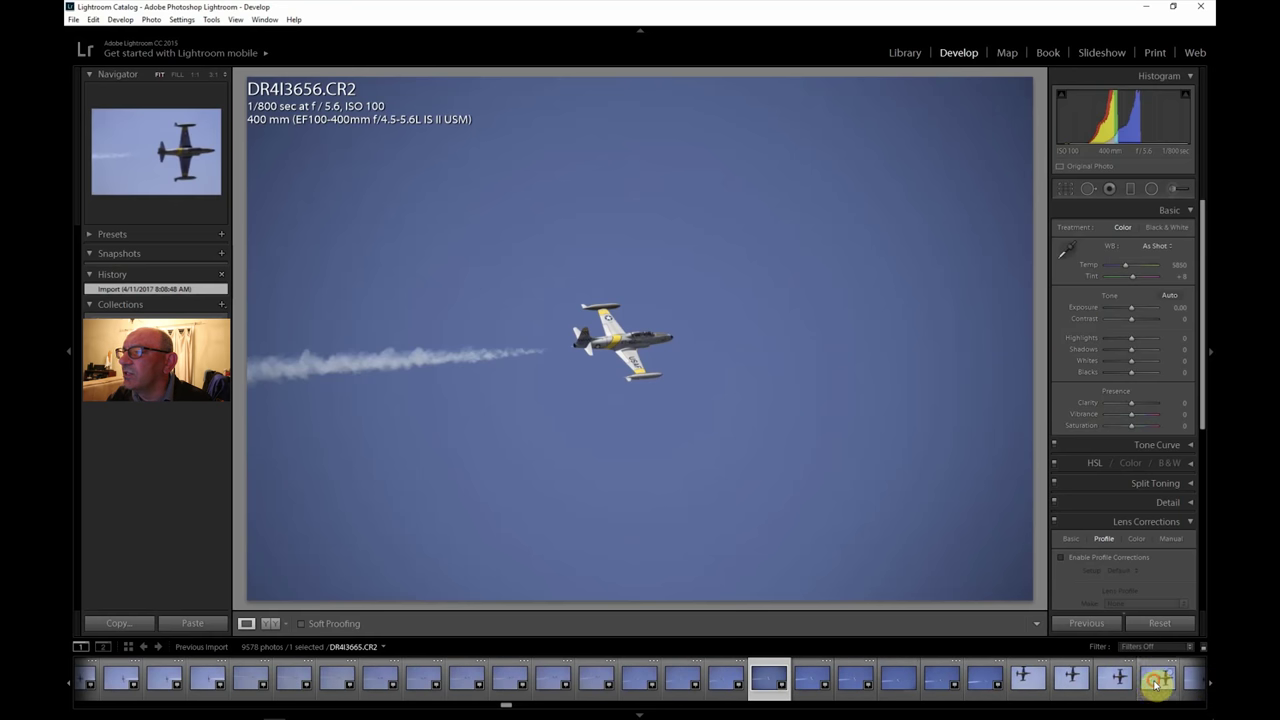
click(1157, 680)
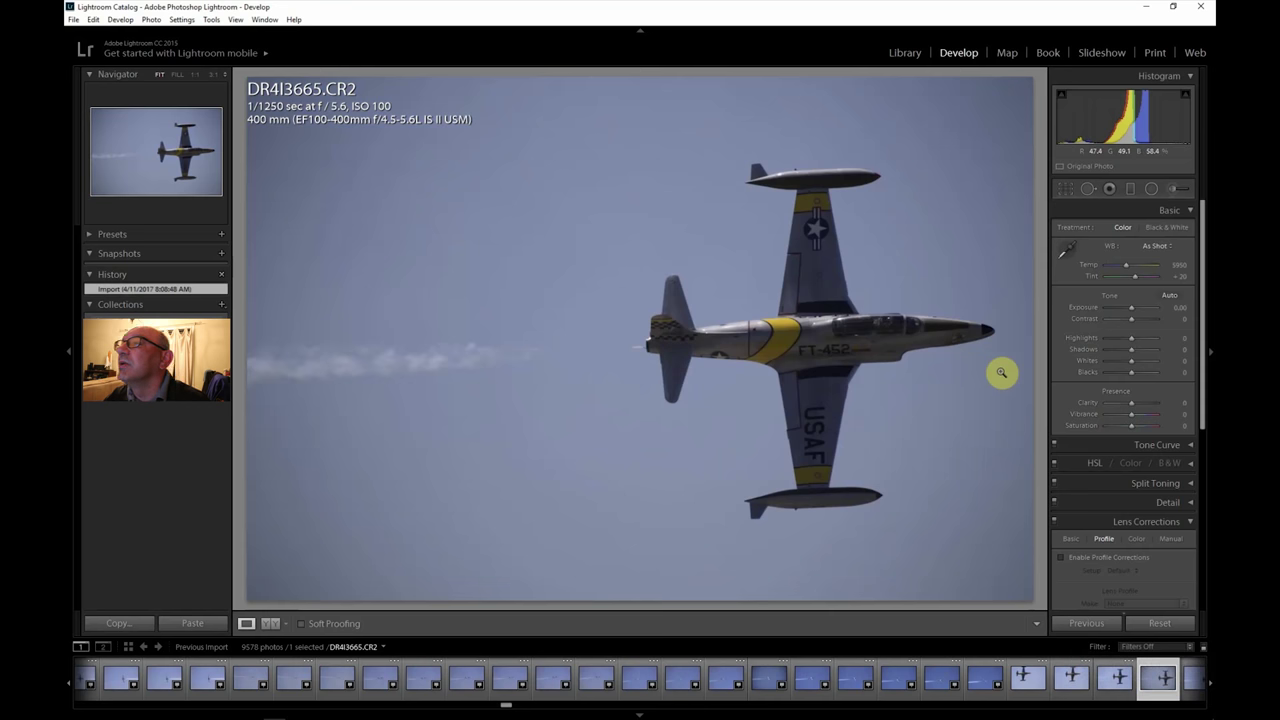
click(1210, 685)
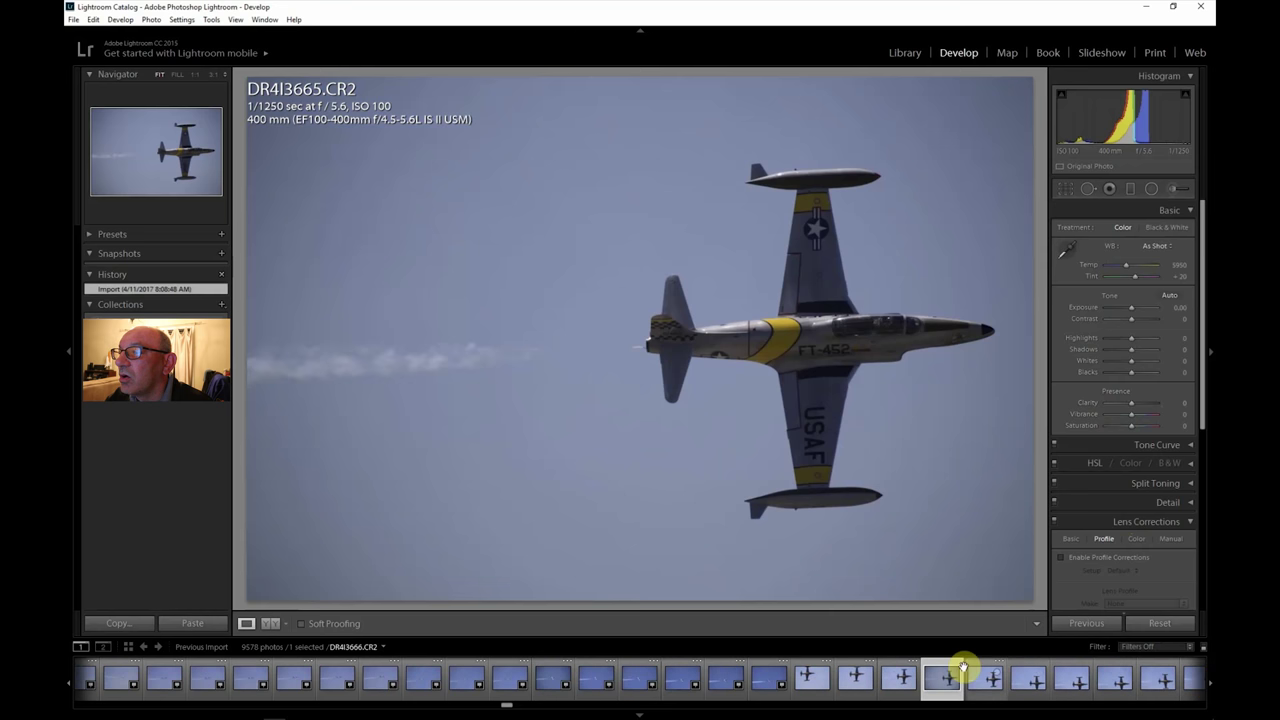
click(902, 680)
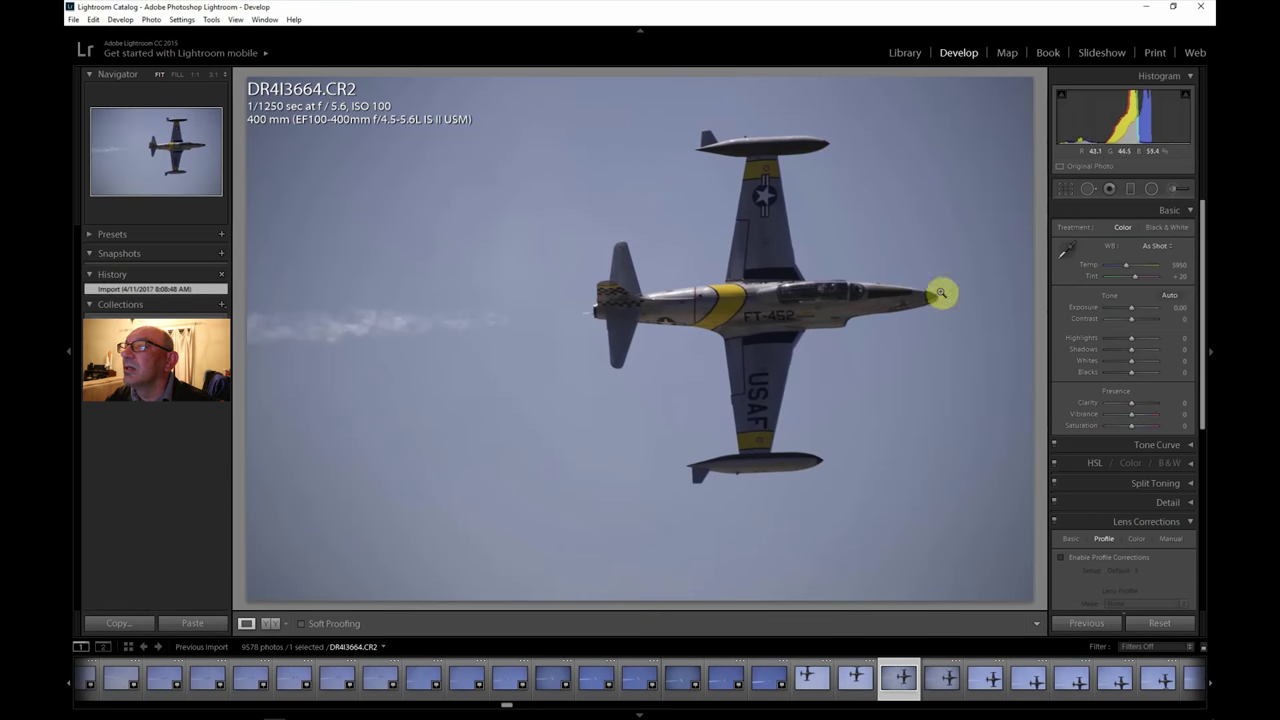
Step: Enable lens profile corrections and set Contrast +33, Shadows +38, Clarity +45, Vibrance +29, Saturation +24
click(1077, 565)
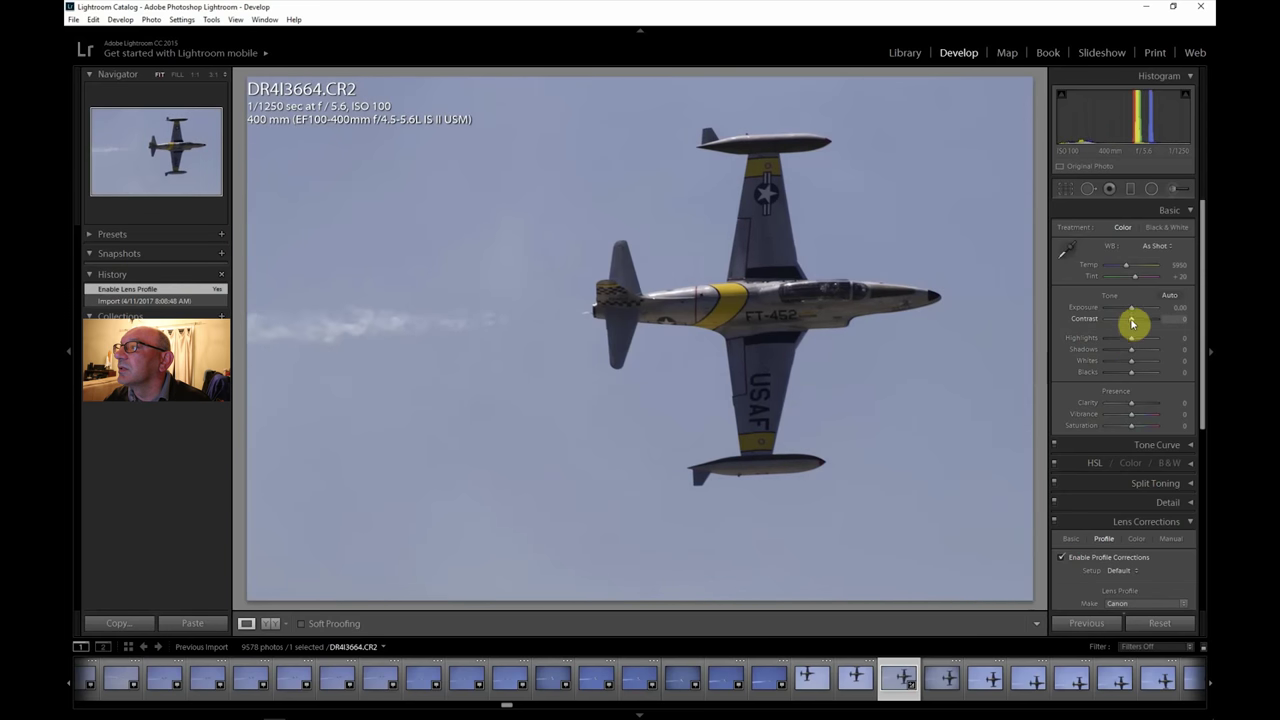
drag(1142, 323, 1146, 324)
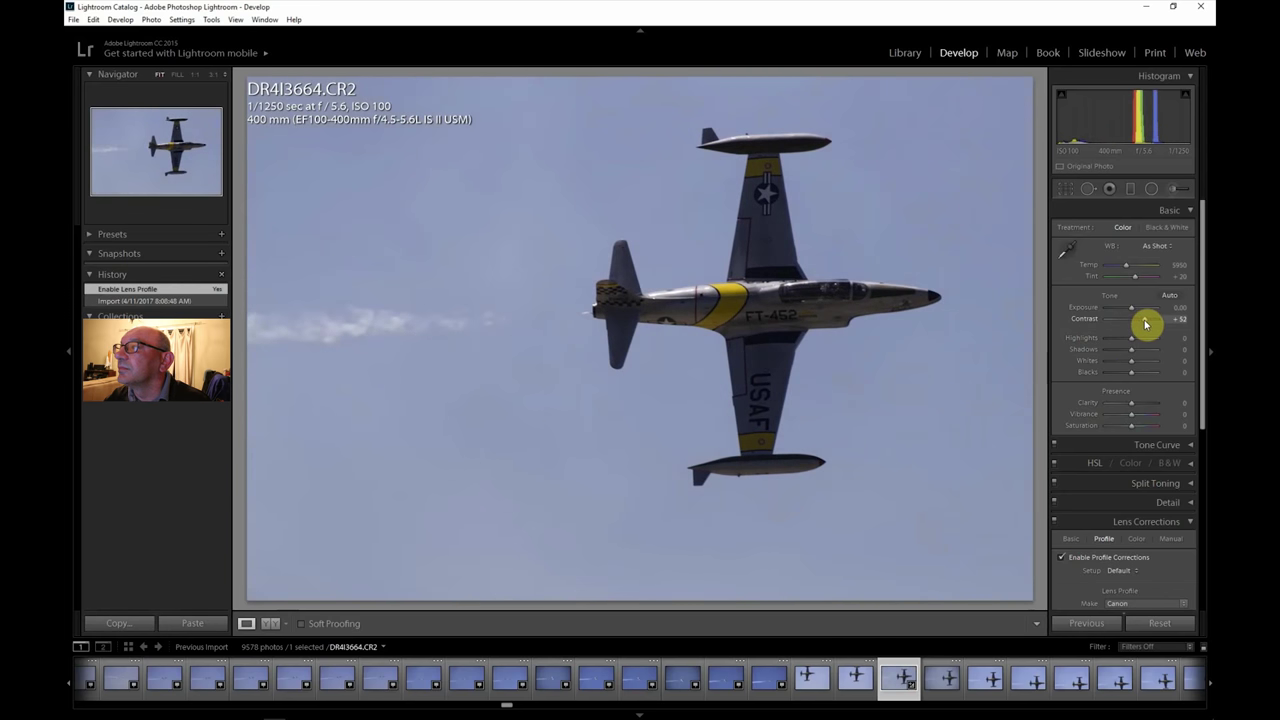
drag(1131, 349, 1142, 352)
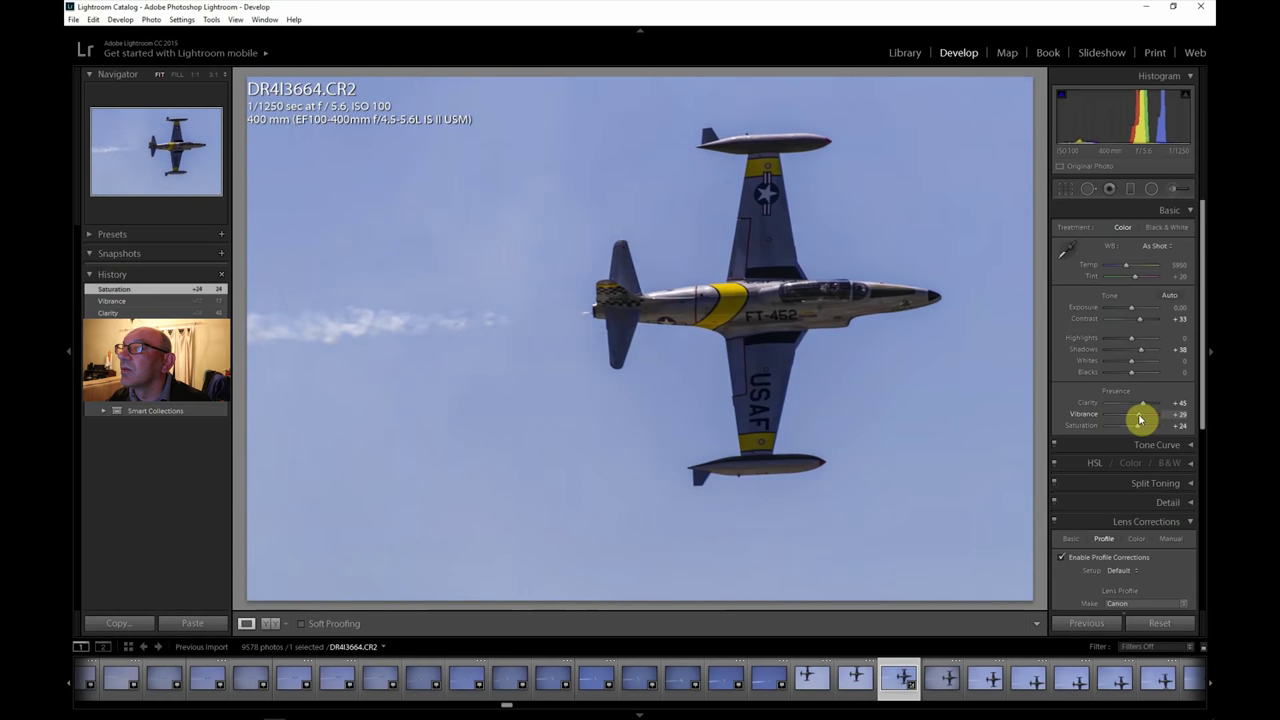
drag(1140, 419, 1139, 418)
click(1068, 191)
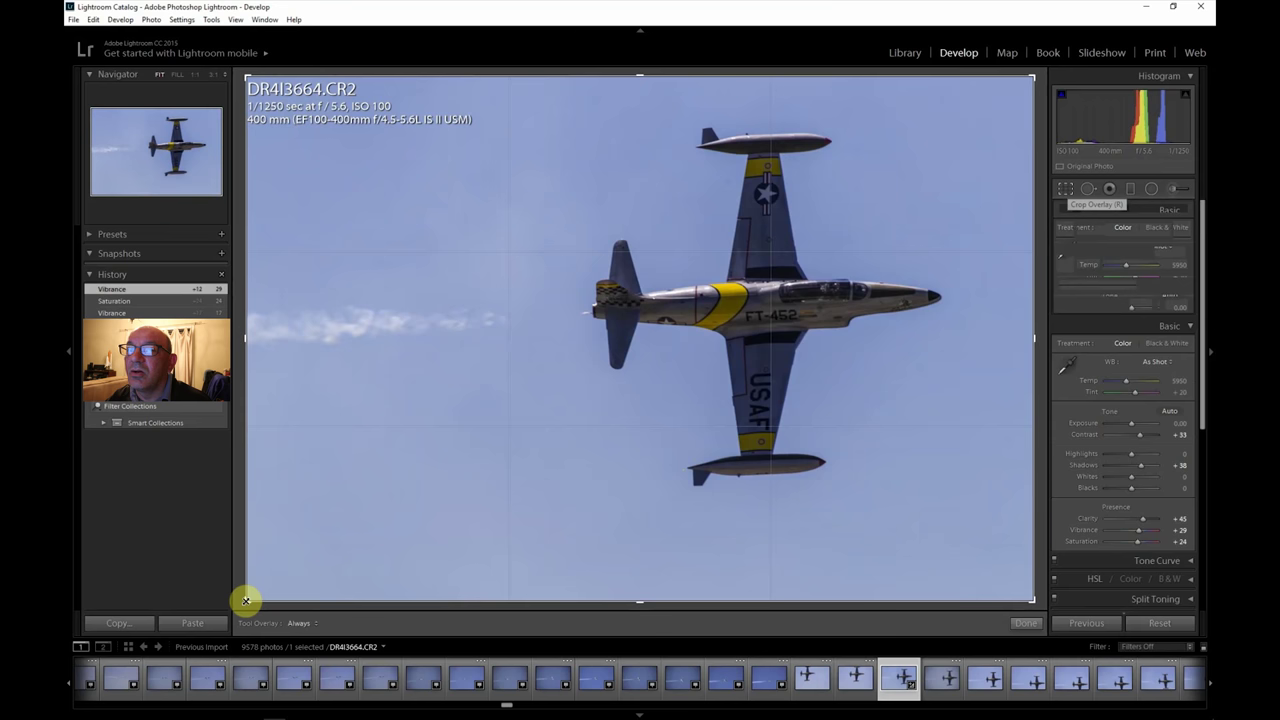
Step: Pull the bottom-left and bottom-right crop corners inward and commit the crop
drag(264, 590, 279, 573)
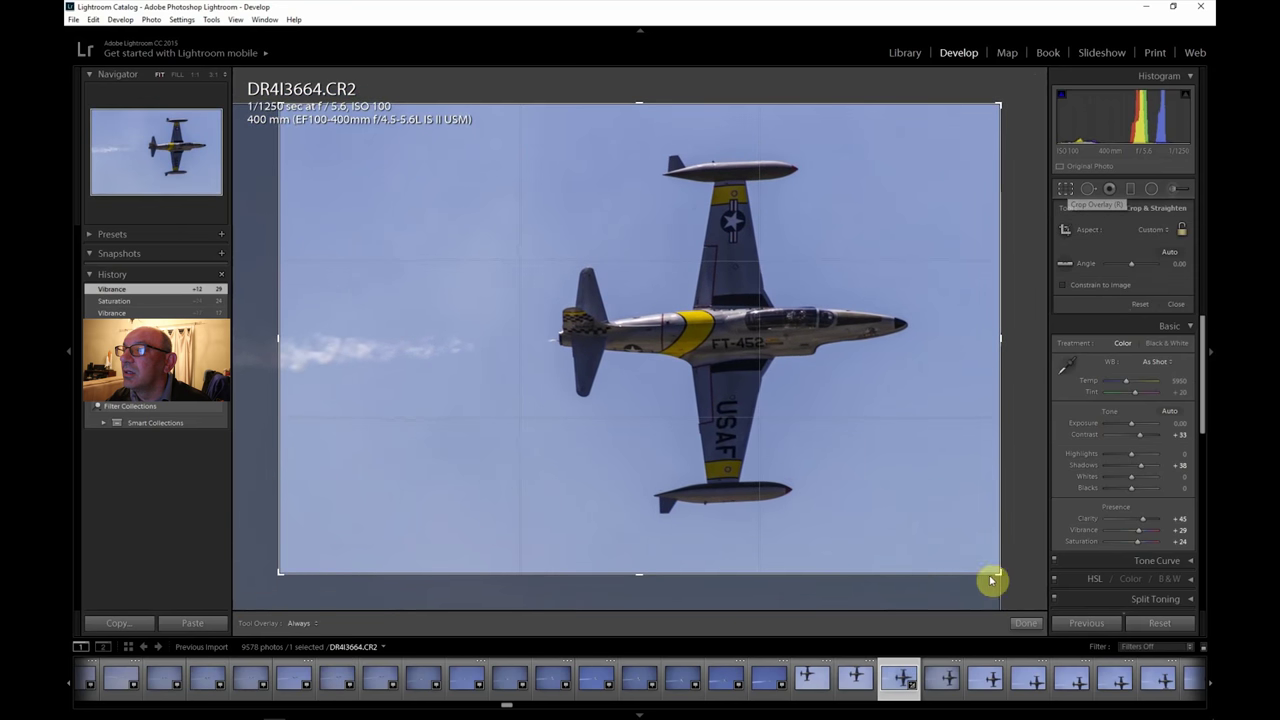
drag(1000, 569, 978, 558)
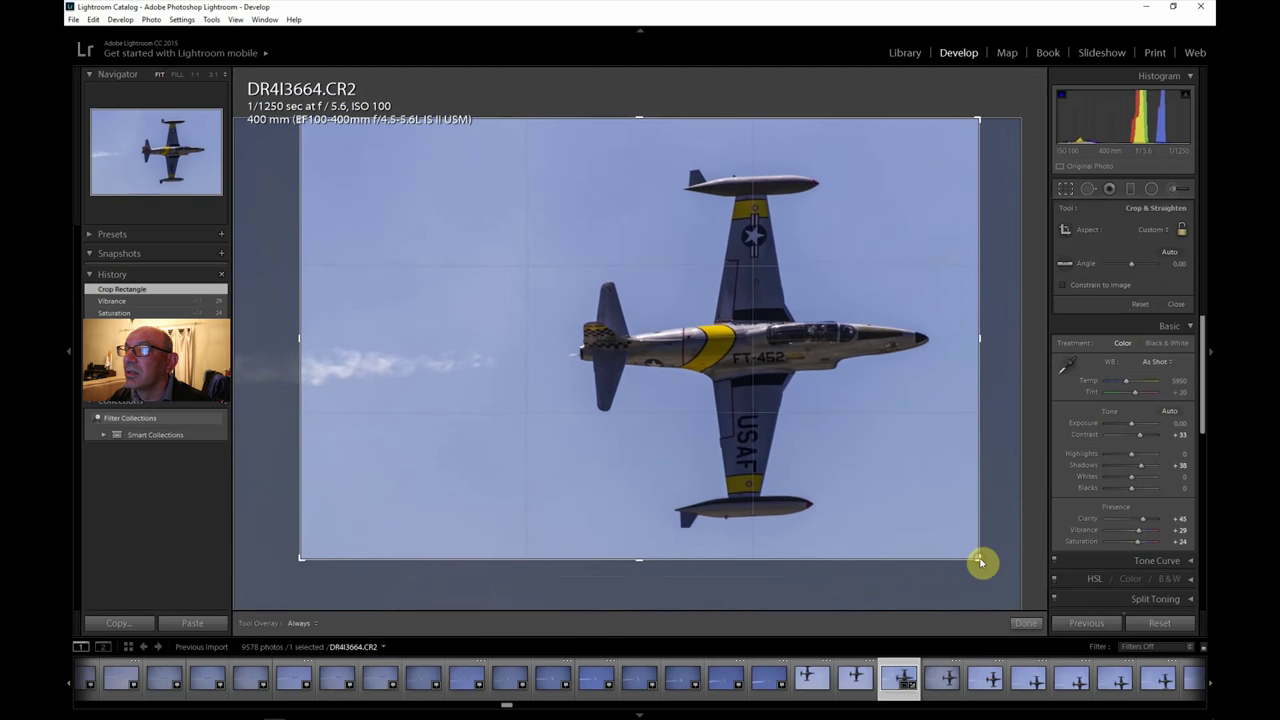
key(Return)
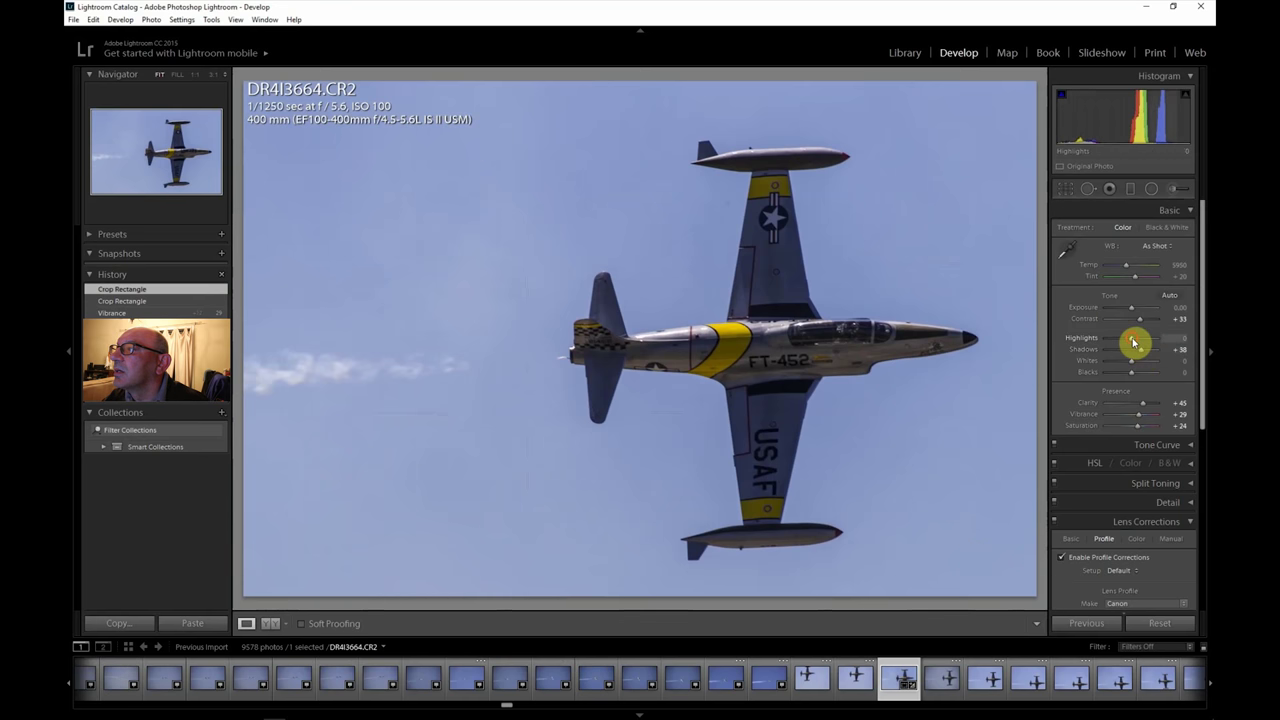
scroll(1122, 341, down, 3)
Step: Pull down the highlights, lift vibrance and add Dehaze +36 to clear the hazy sky
drag(1124, 341, 1155, 354)
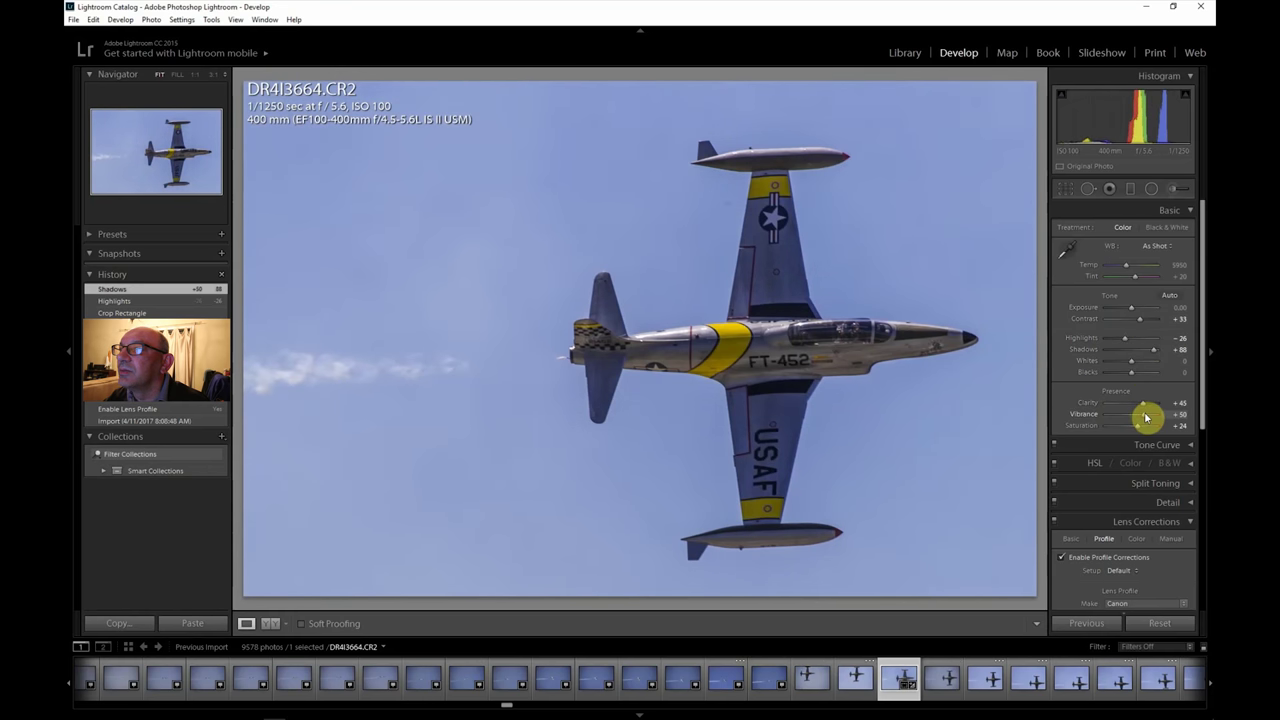
drag(1140, 424, 1145, 422)
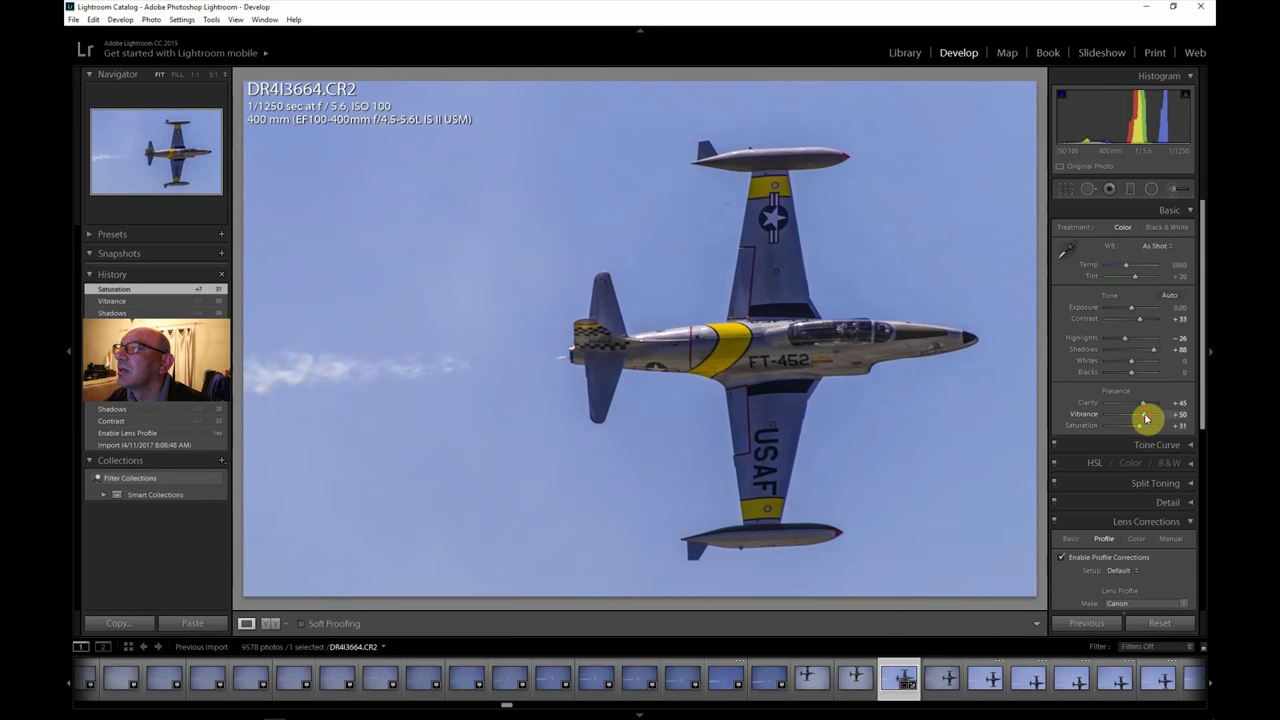
drag(1143, 418, 1203, 606)
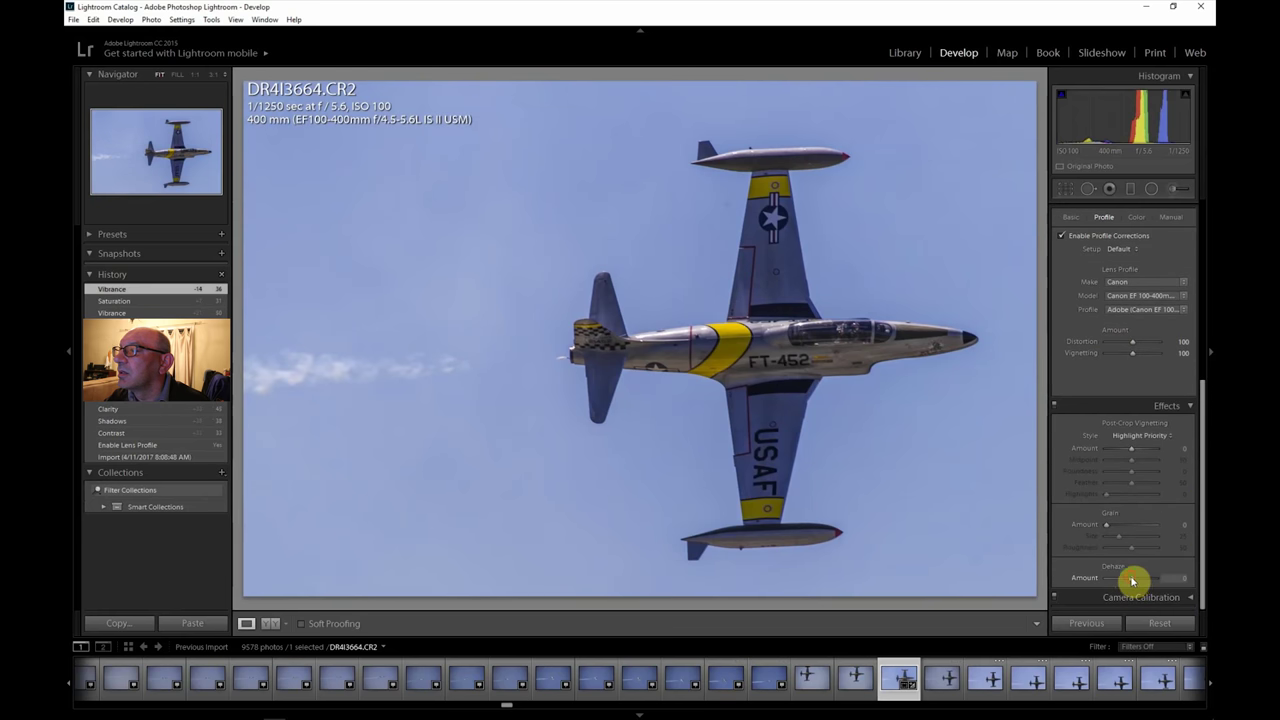
drag(1136, 581, 1141, 581)
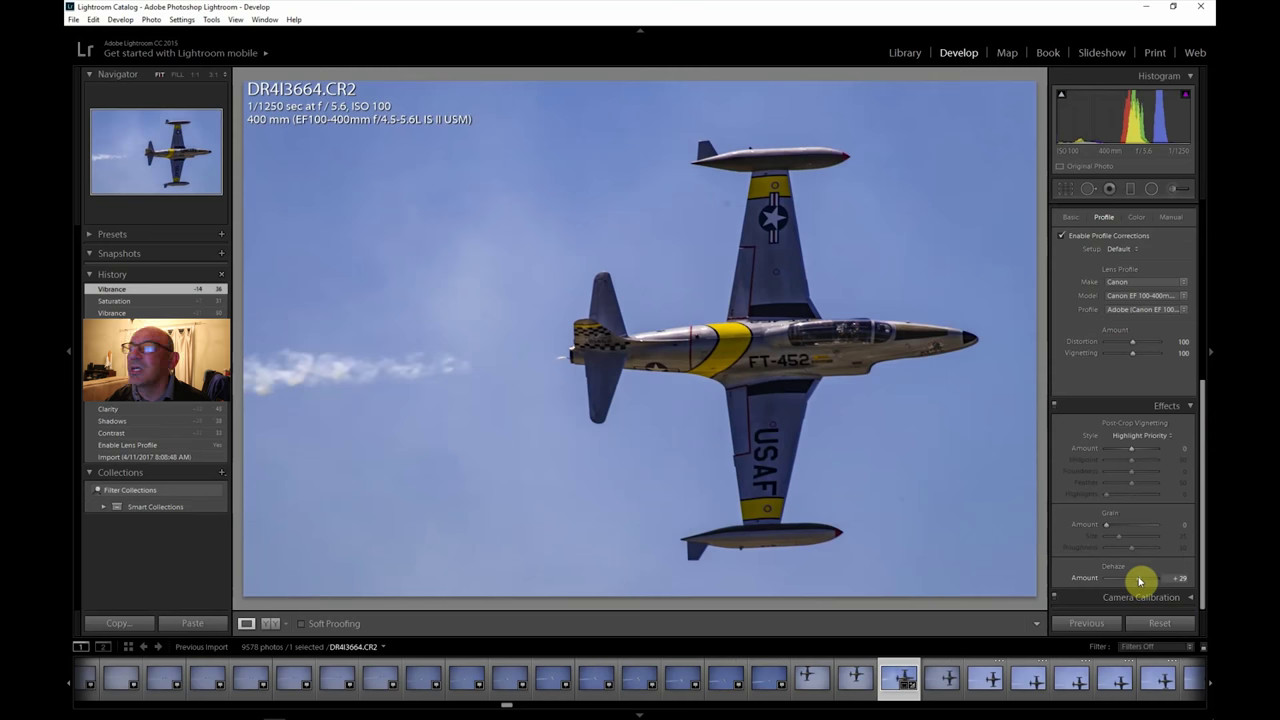
drag(1141, 580, 1206, 277)
Step: Set Exposure +1.19, Whites -74, Blacks +31 and Saturation +52
drag(1133, 311, 1137, 312)
drag(1133, 365, 1105, 340)
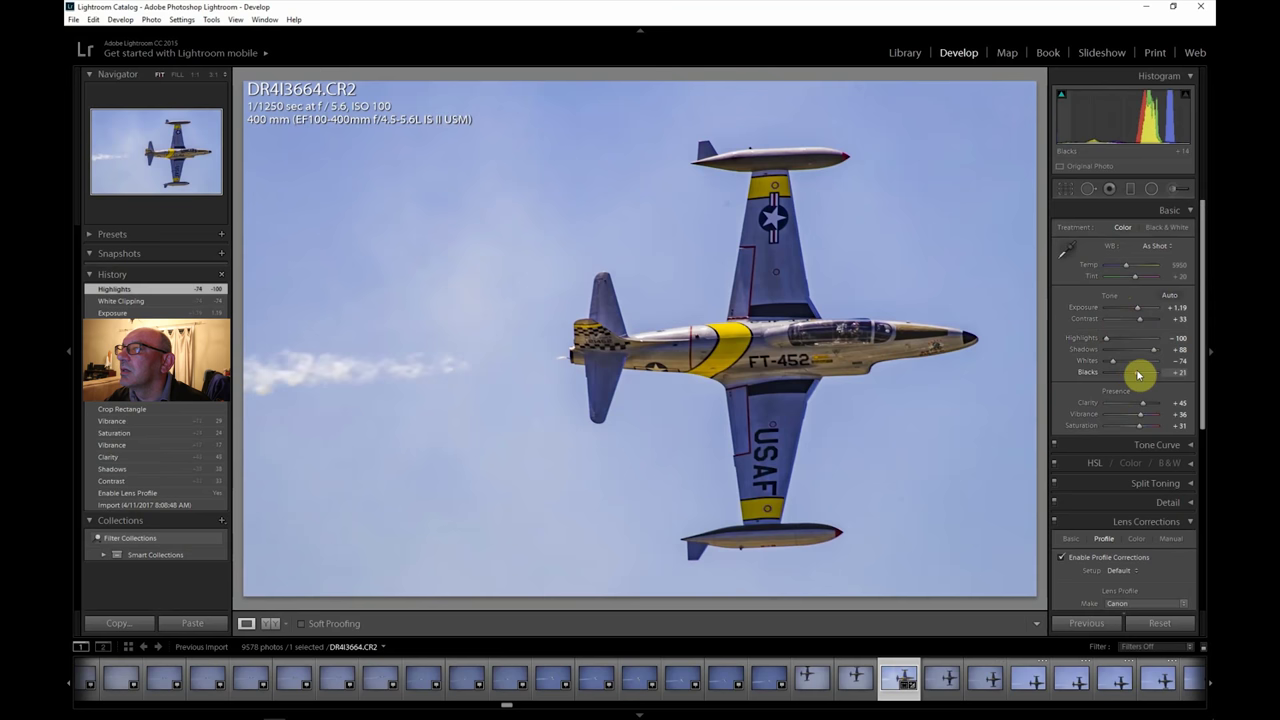
drag(1138, 371, 1138, 371)
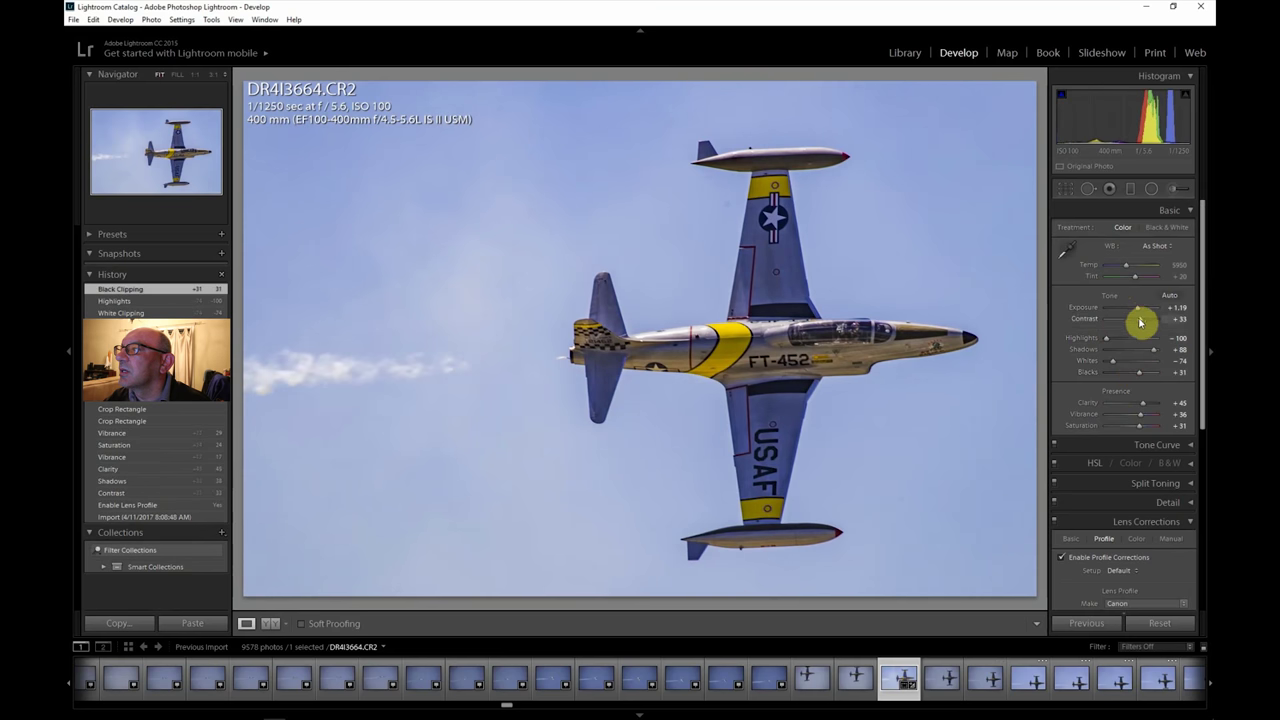
drag(1135, 312, 1136, 312)
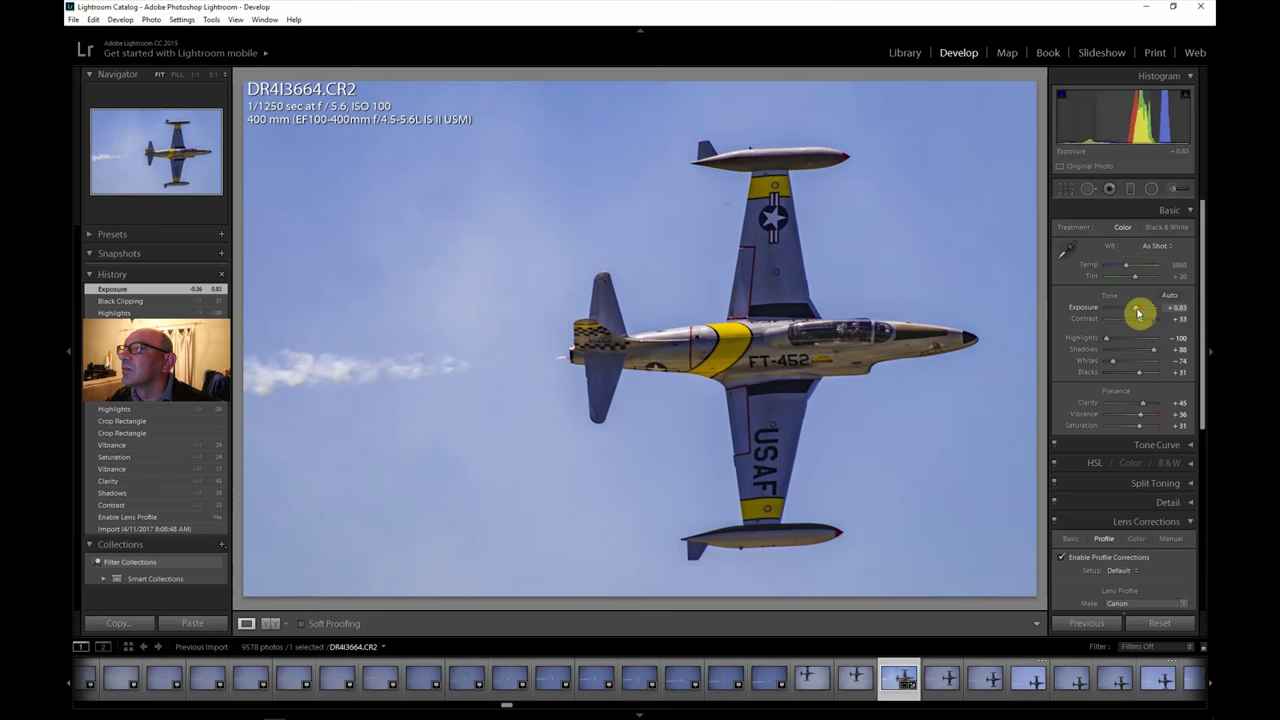
drag(1137, 313, 1139, 314)
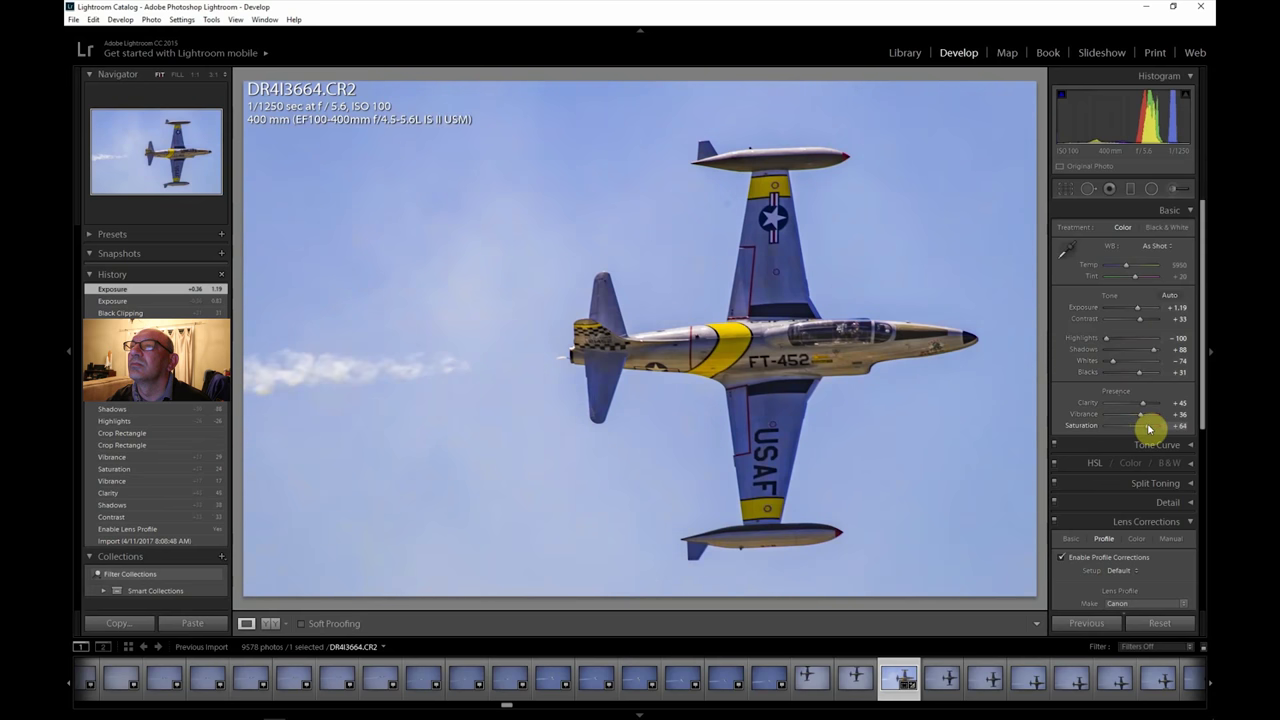
drag(1147, 430, 1146, 432)
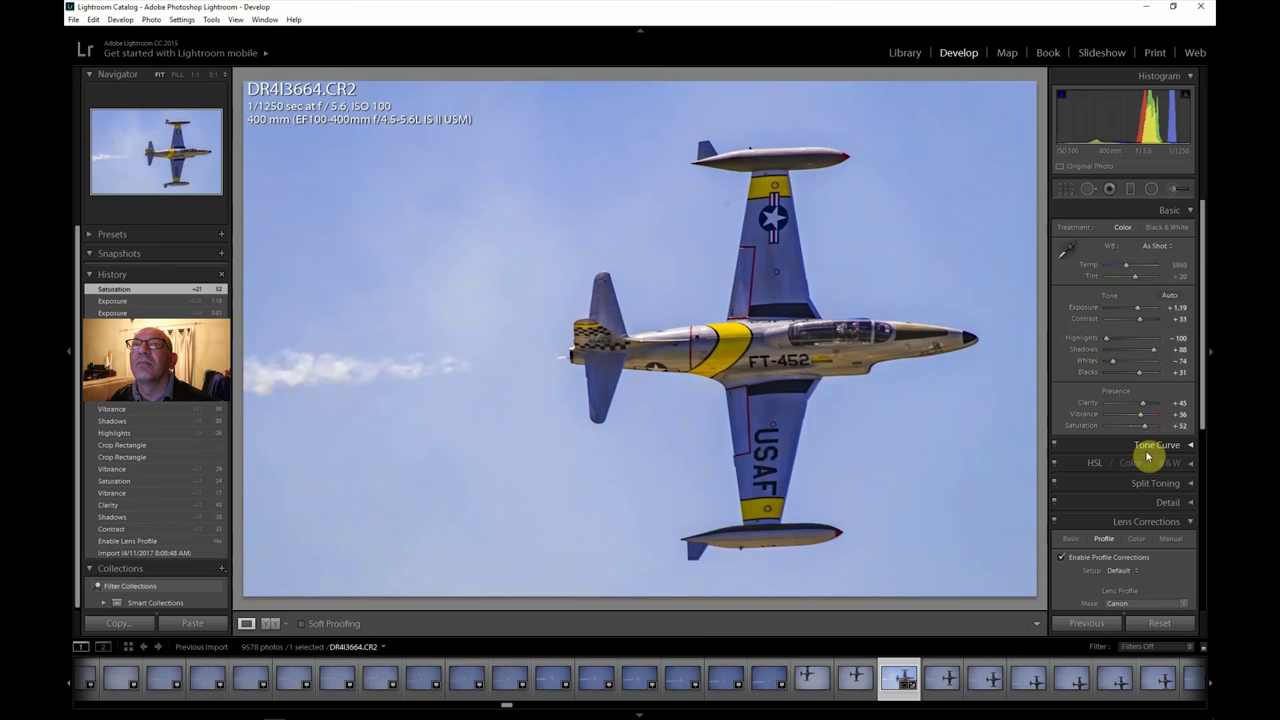
click(72, 19)
Step: Export DR4I3664 via the Export One File dialog and return the loupe to Fit view
click(84, 163)
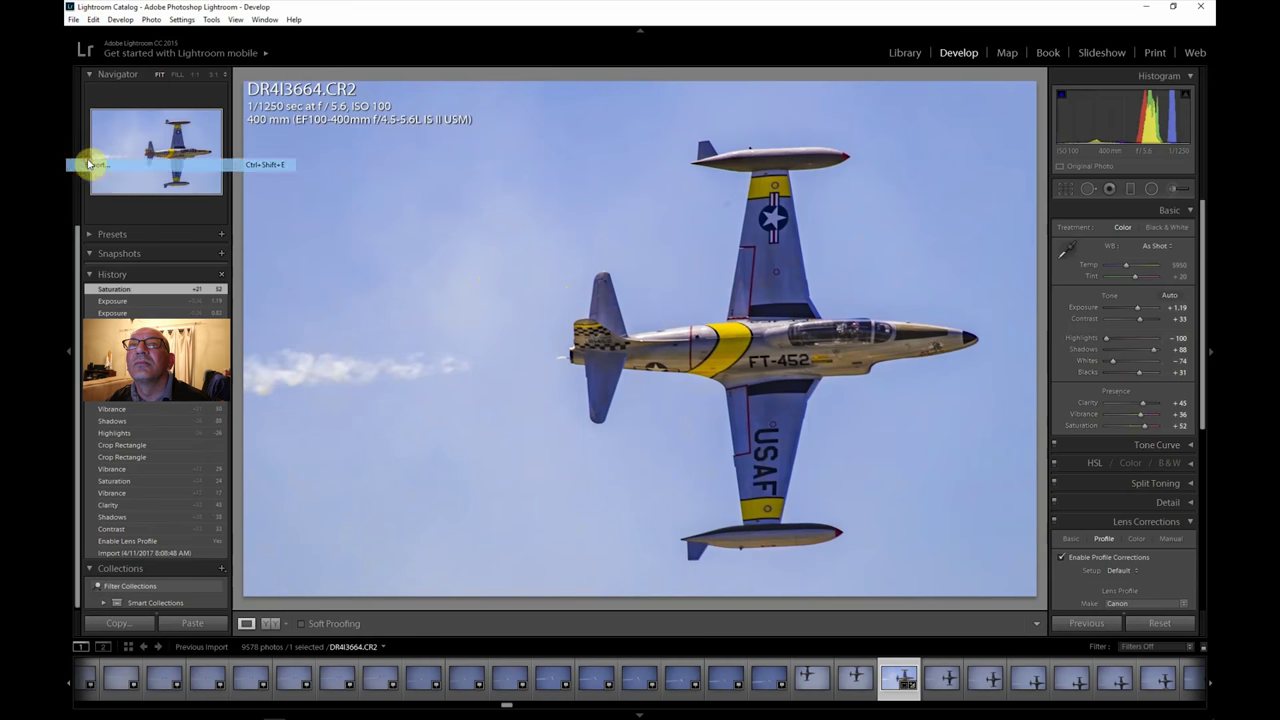
click(829, 681)
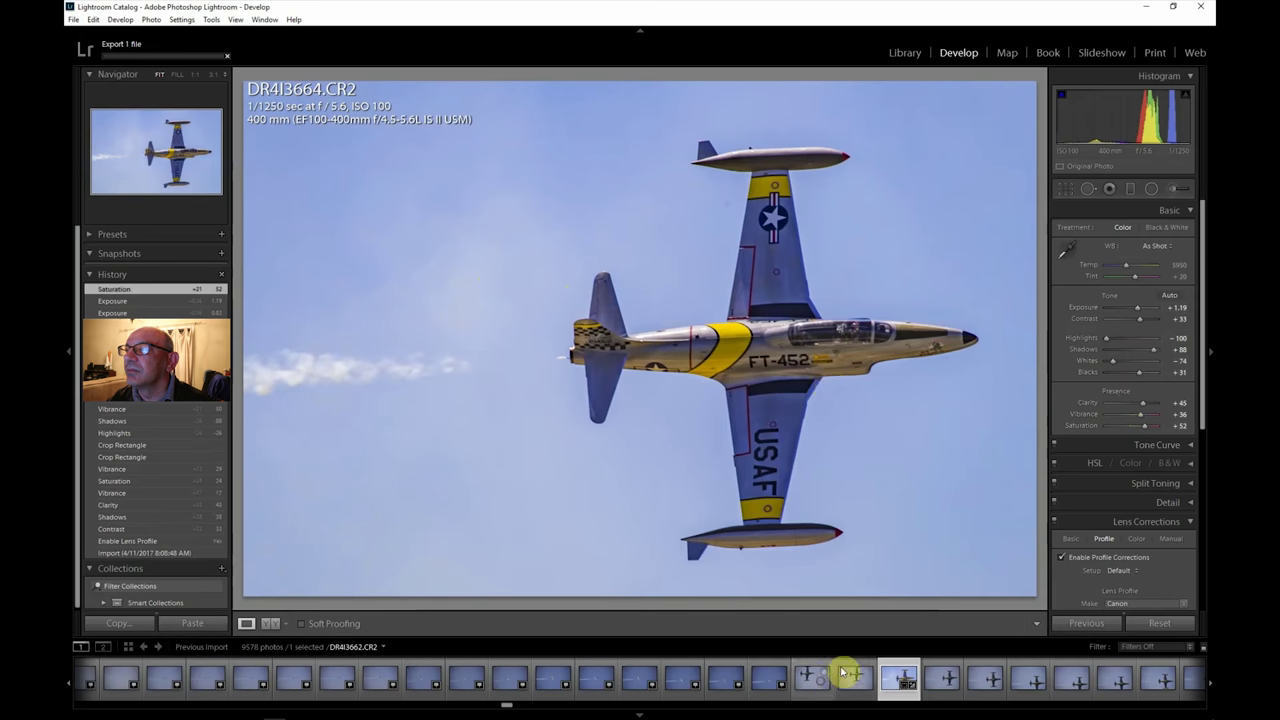
click(880, 490)
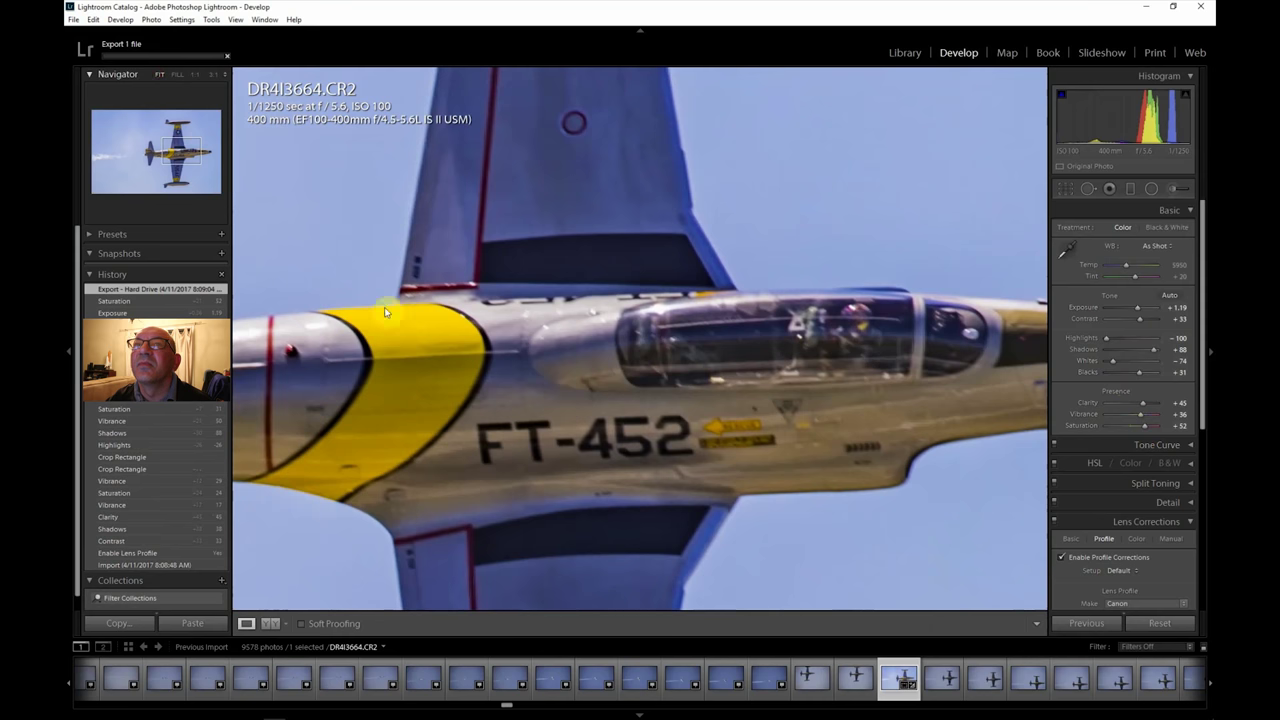
key(z)
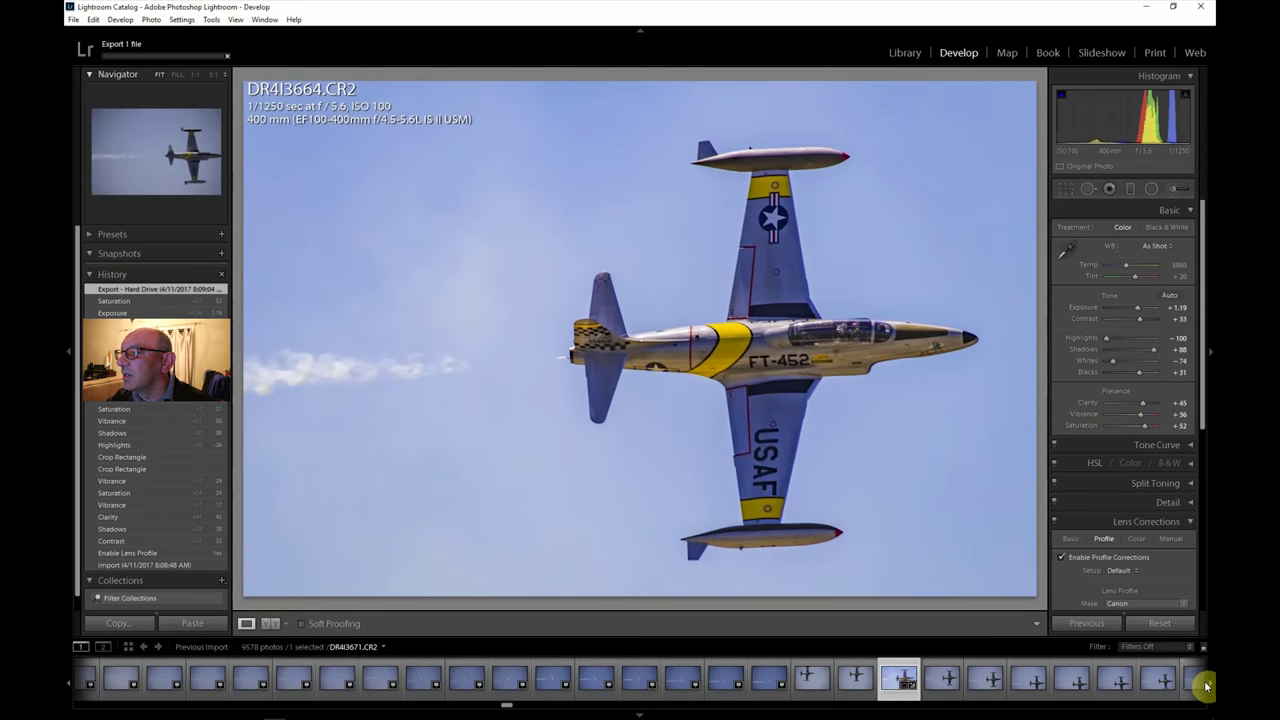
click(1210, 684)
Step: Preview DR4I3675, the runway shots DR4I3717 and DR4I3731, and DR4I3737
click(1210, 684)
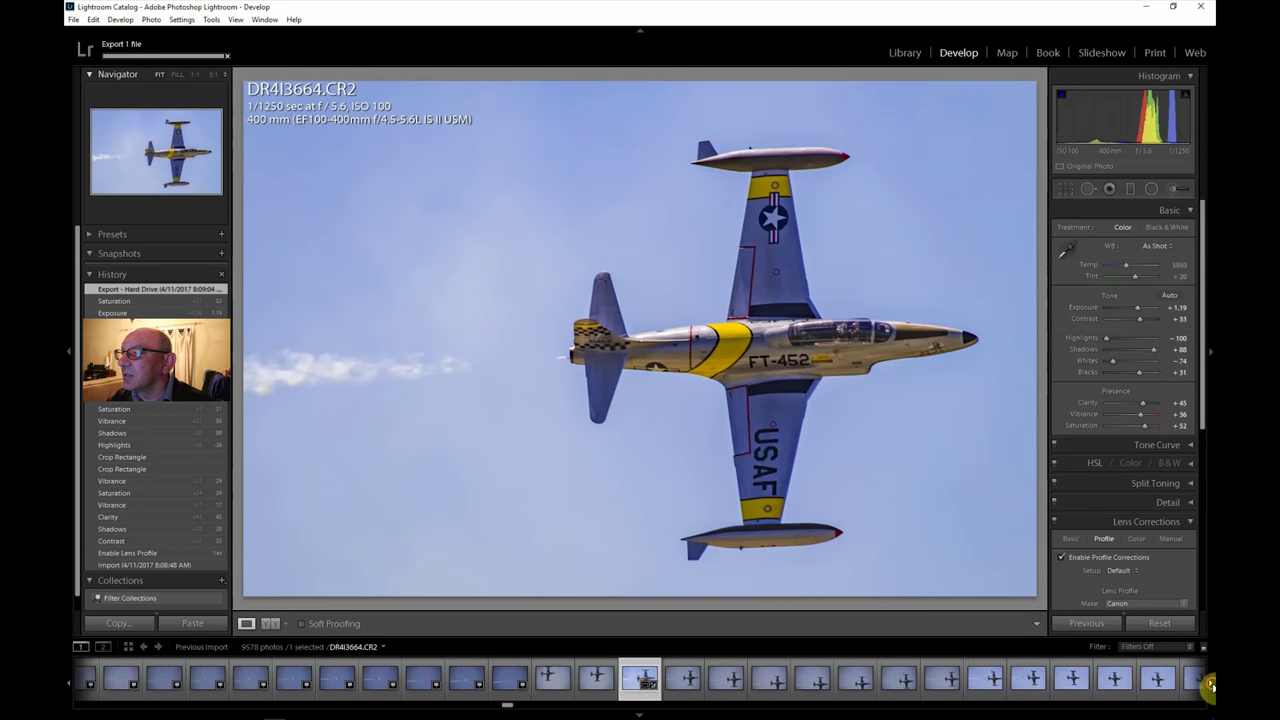
click(1067, 680)
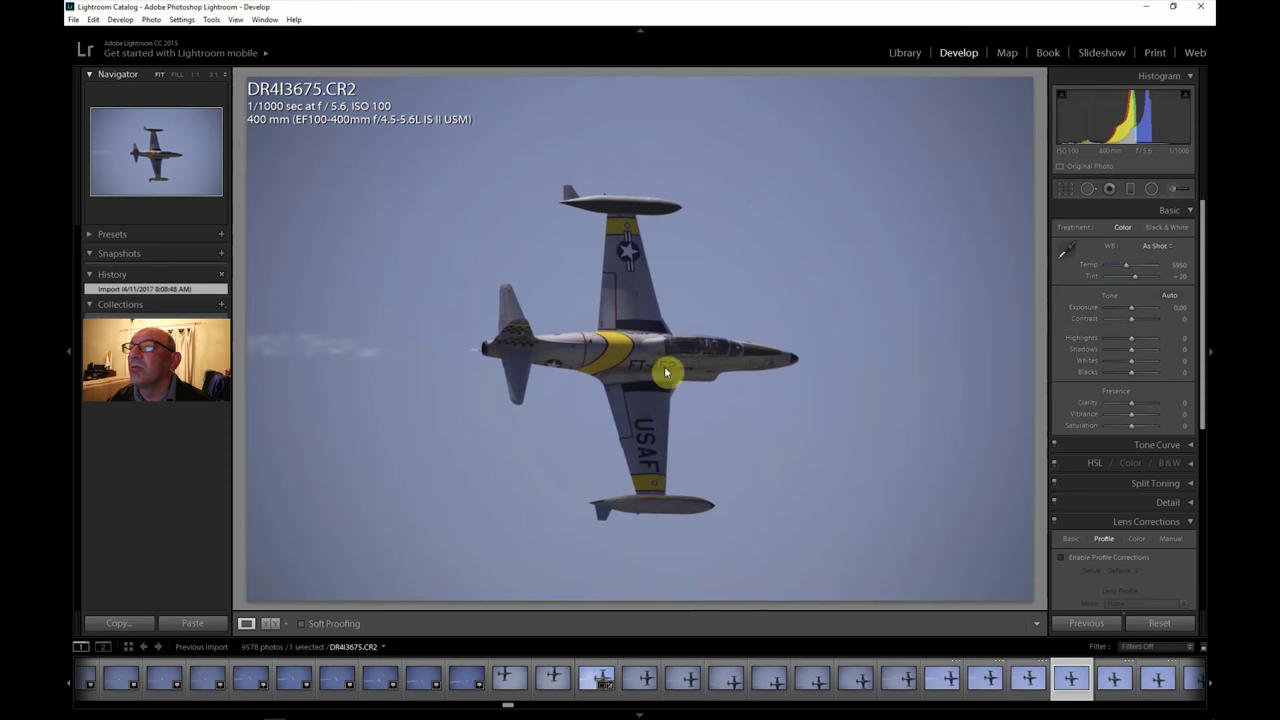
click(1210, 686)
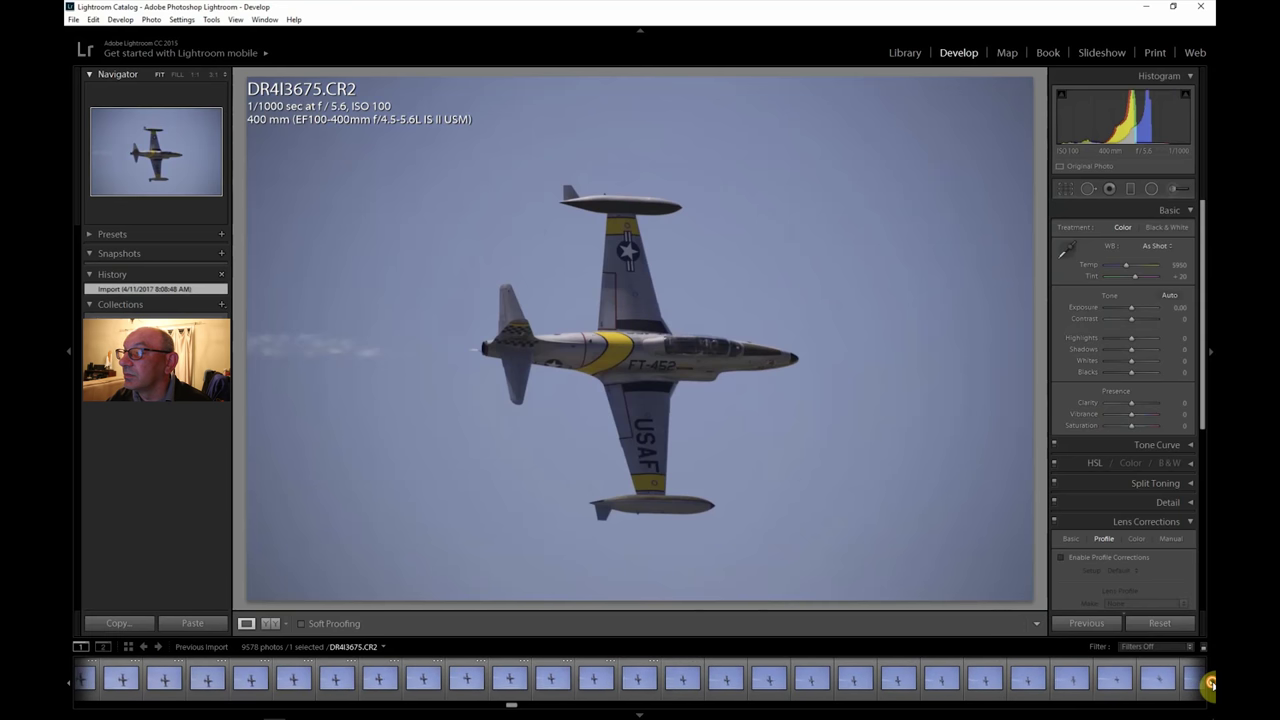
click(1114, 680)
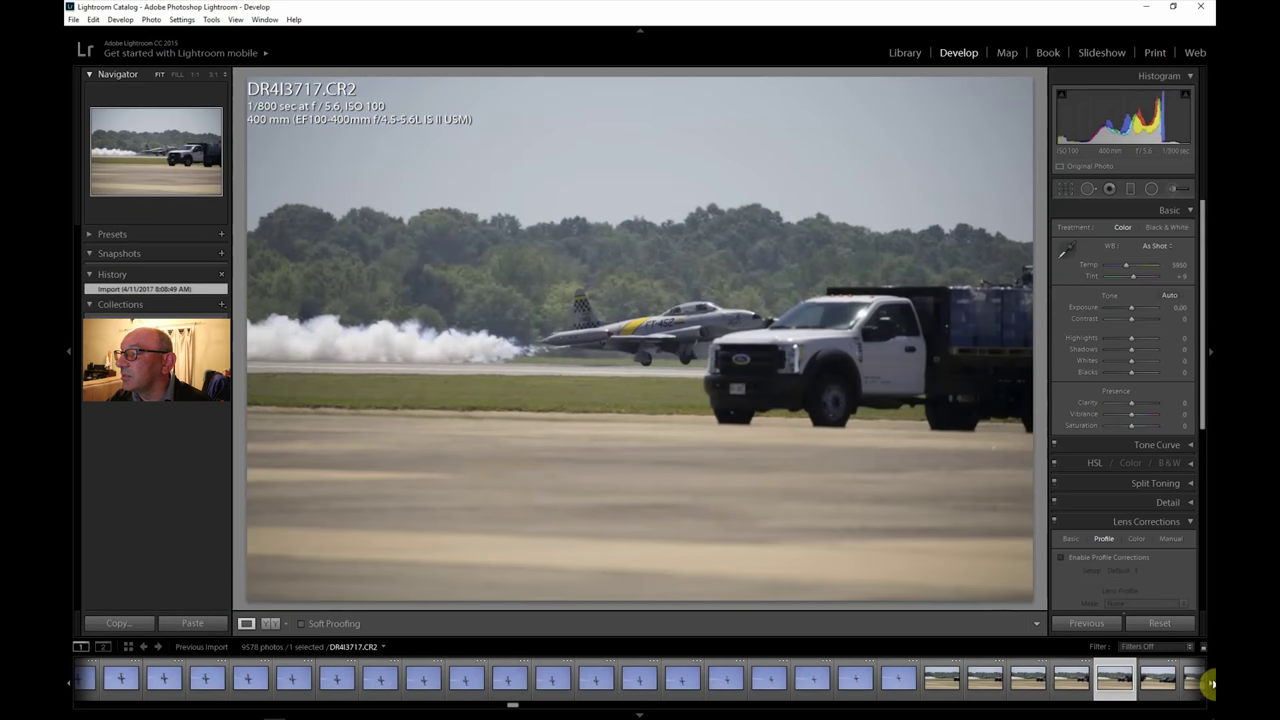
scroll(1212, 686, right, 10)
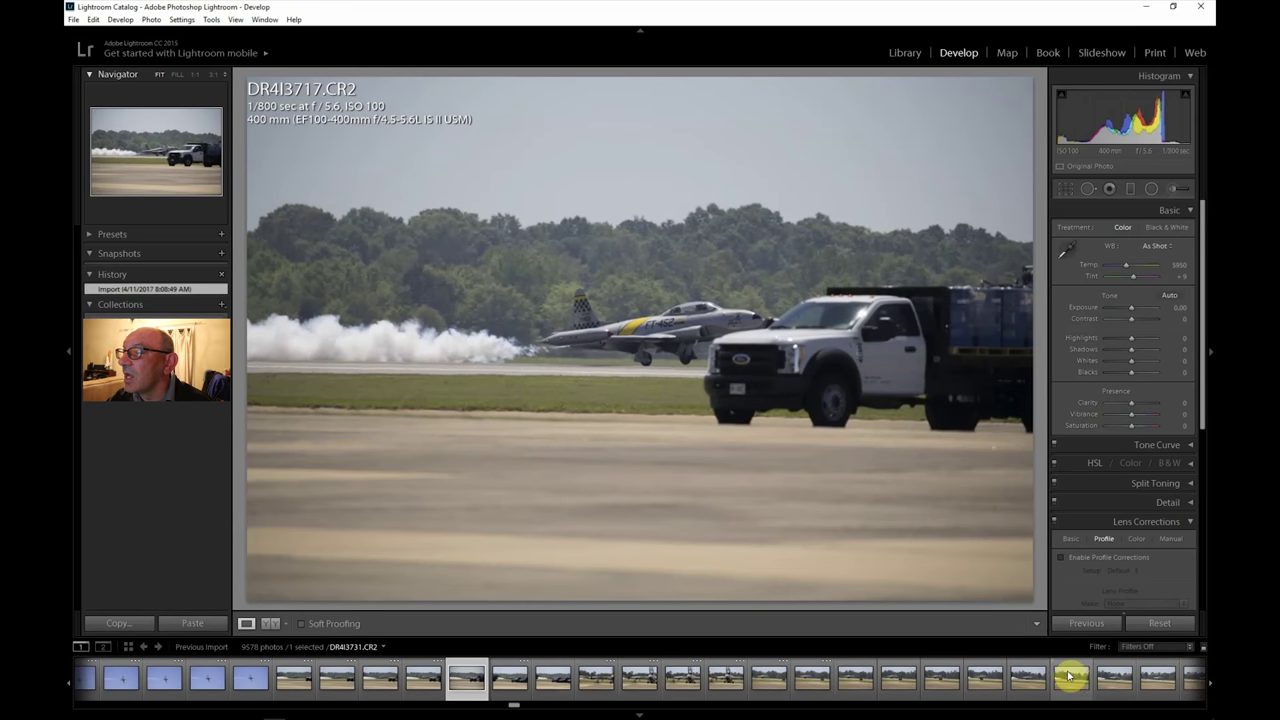
click(1068, 678)
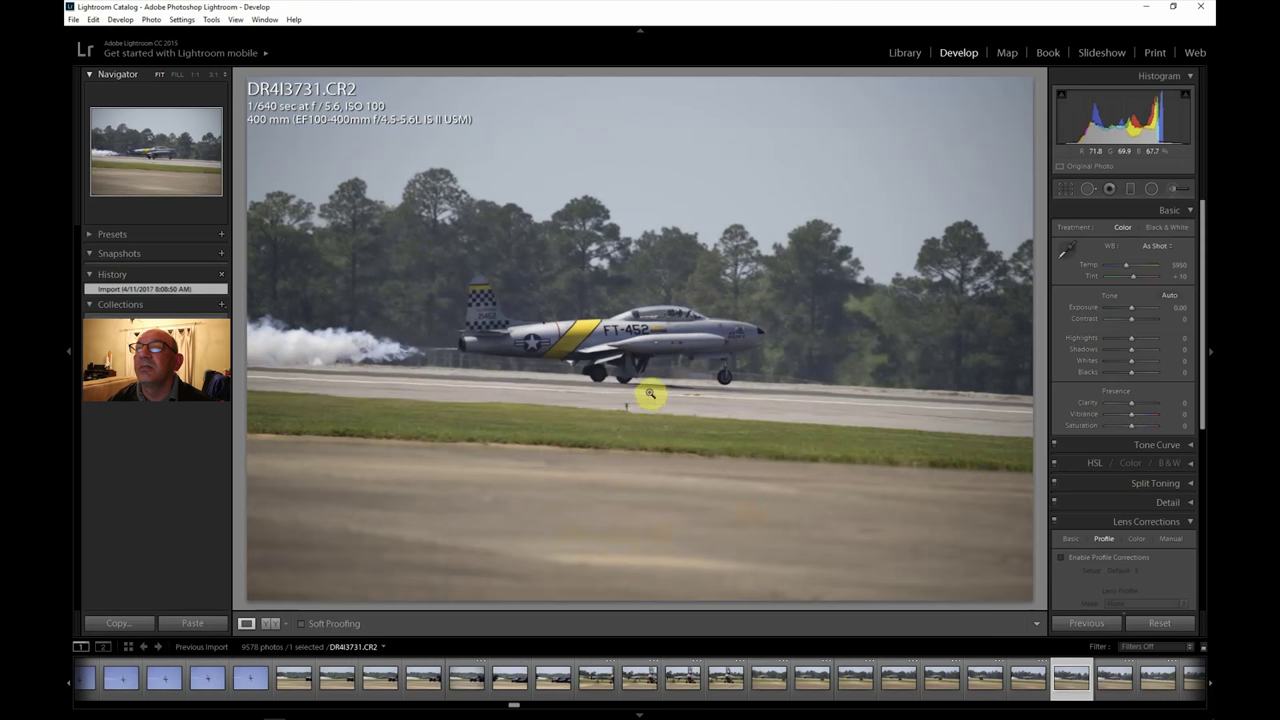
click(1210, 684)
click(1210, 684)
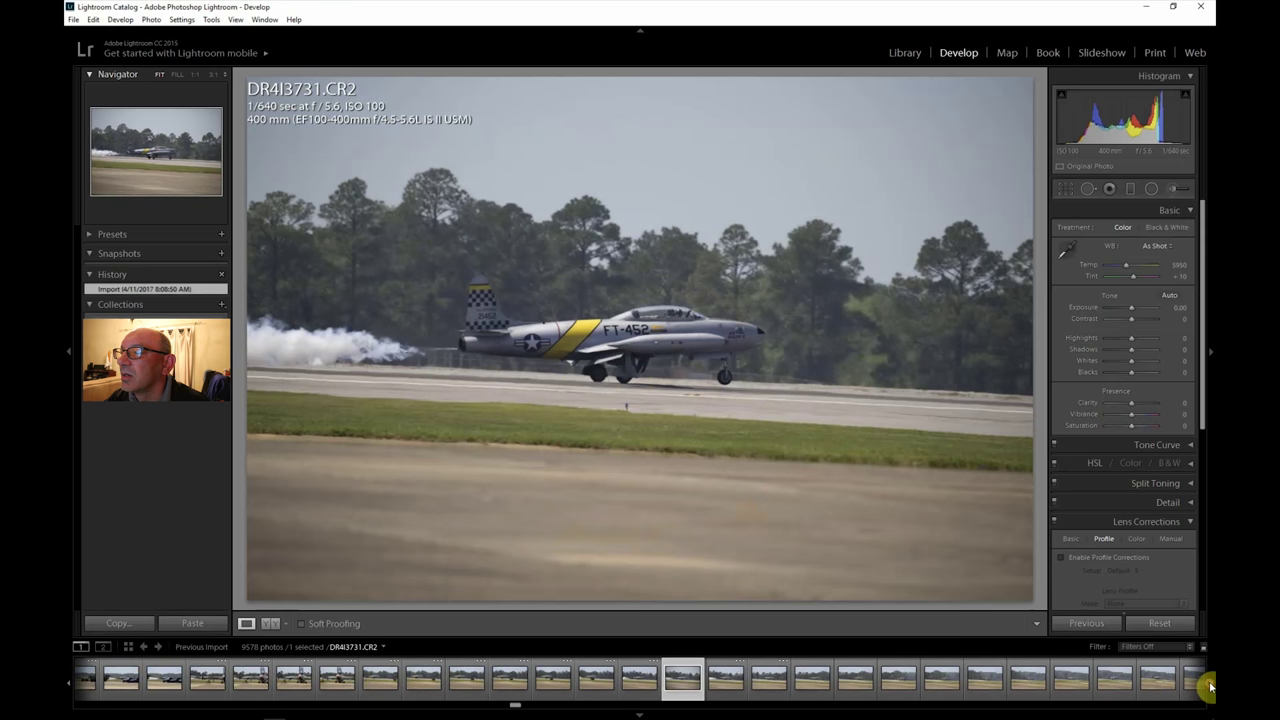
click(898, 680)
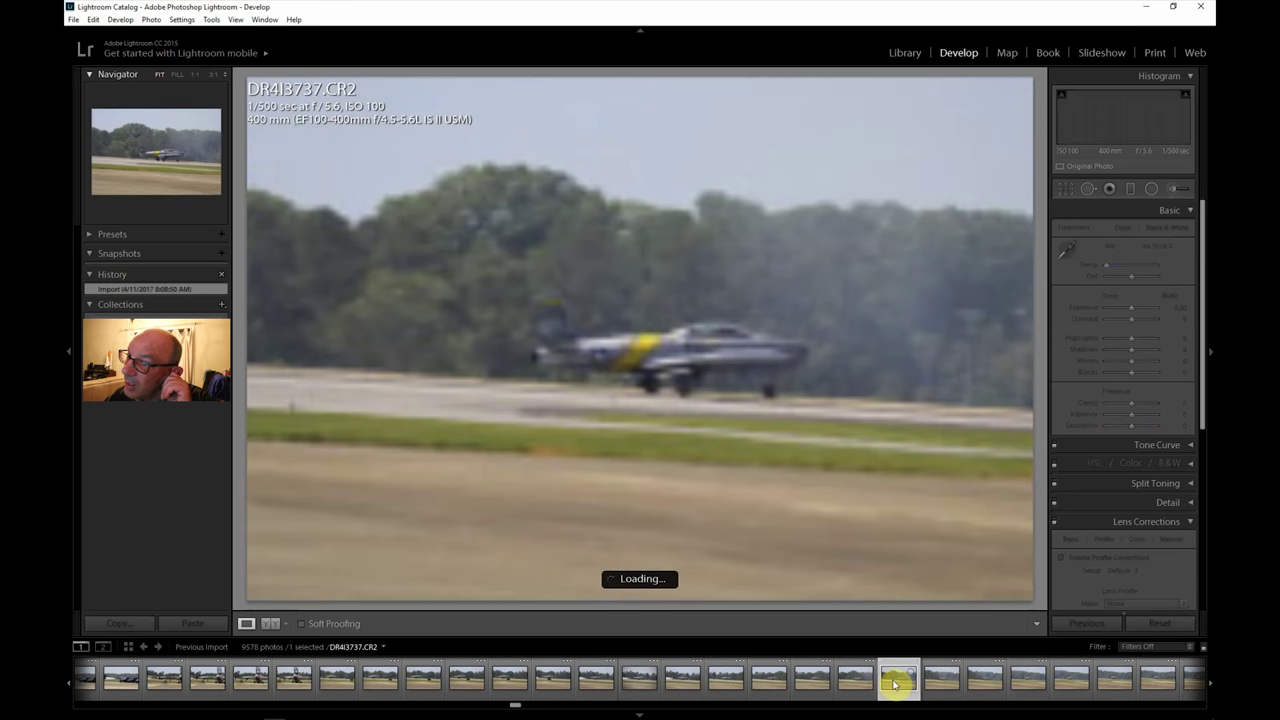
Step: Preview bomber shots DR4I3758 and DR4I3761, checking the bomber at 1:1 zoom
click(1210, 685)
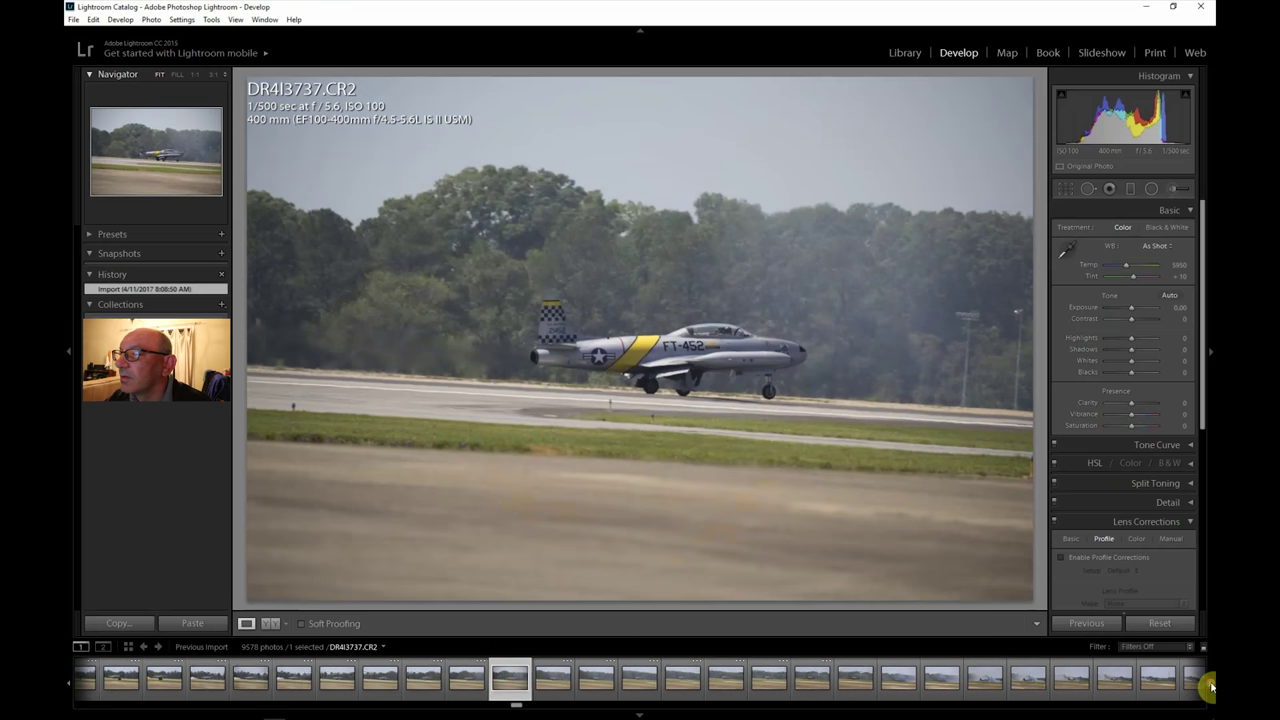
click(1210, 685)
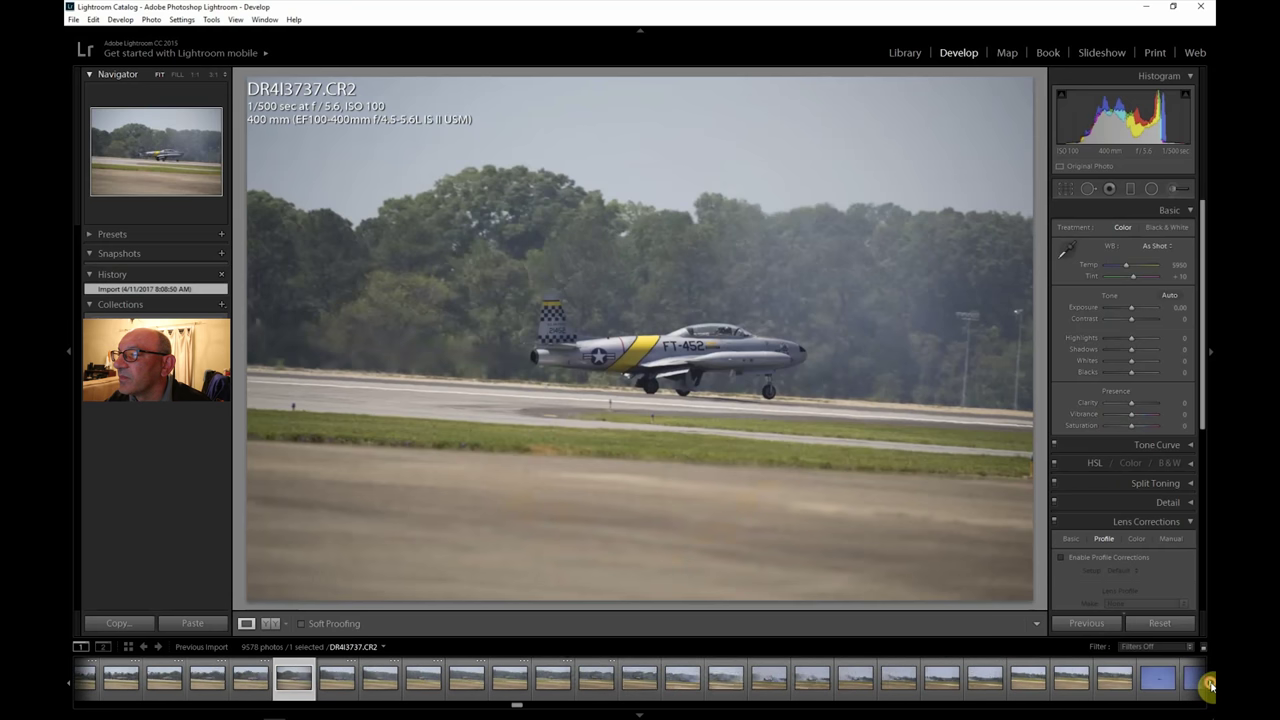
click(1028, 682)
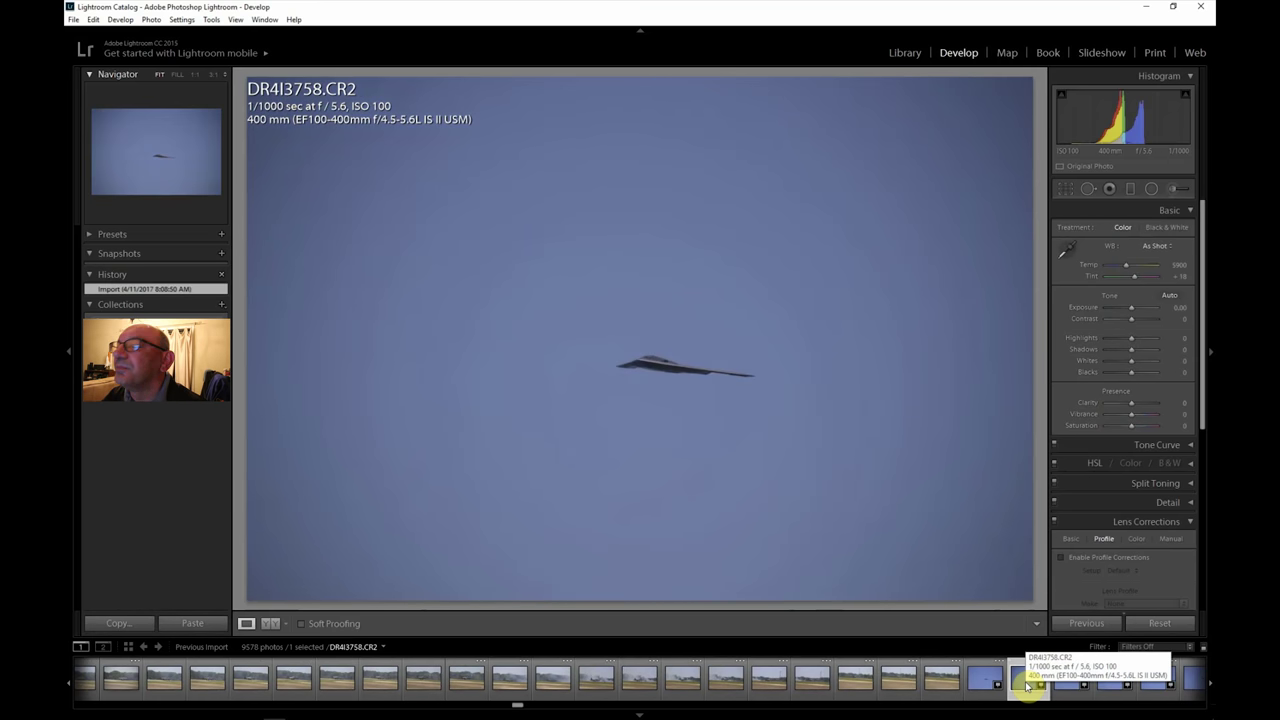
click(1152, 682)
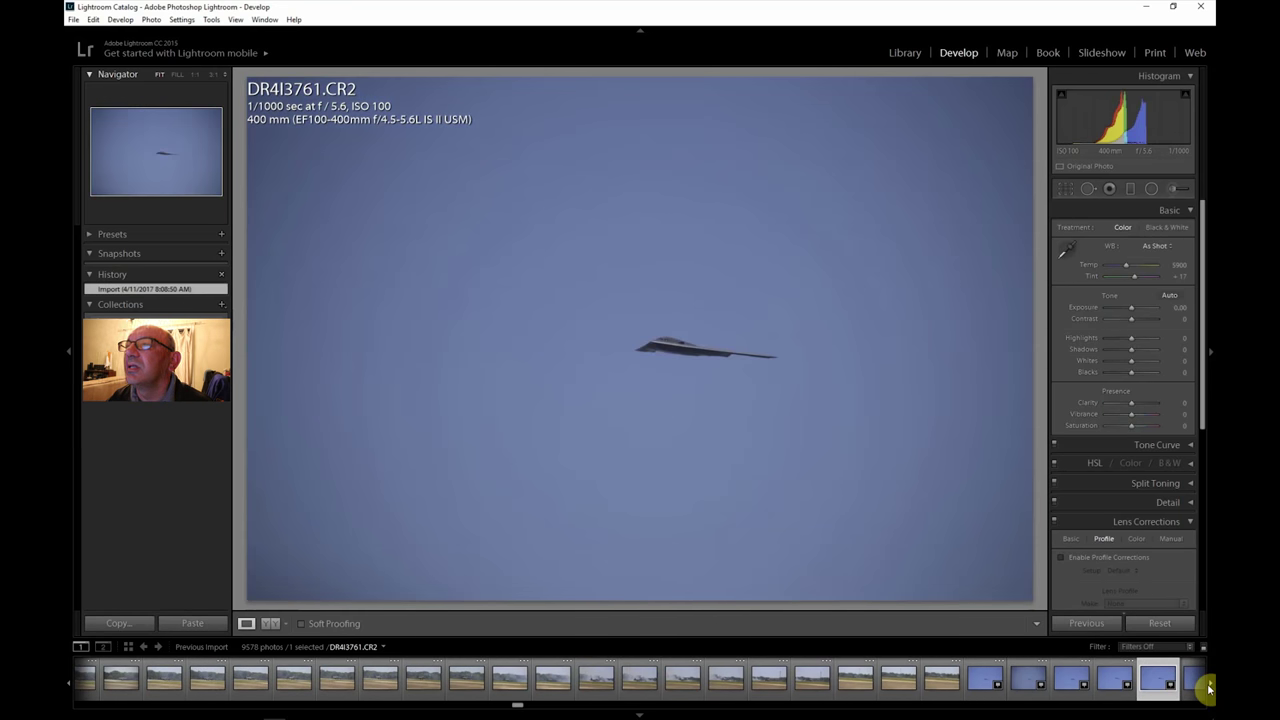
click(666, 344)
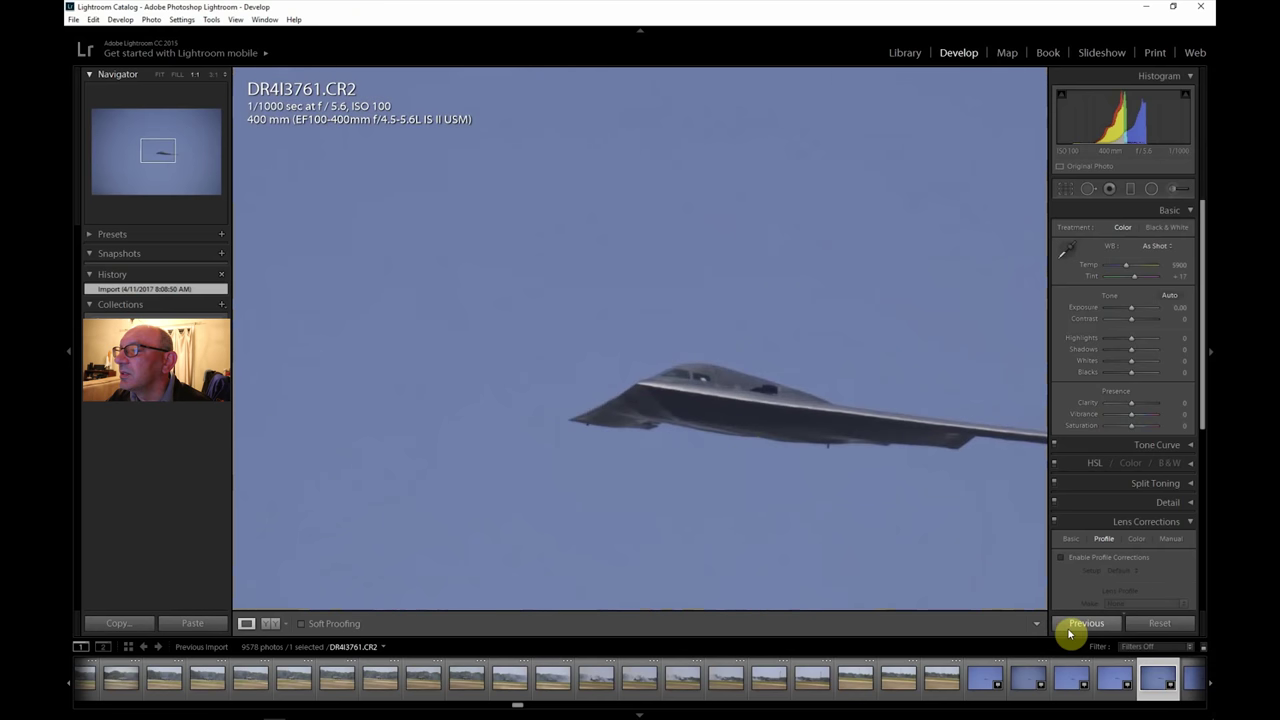
click(1210, 684)
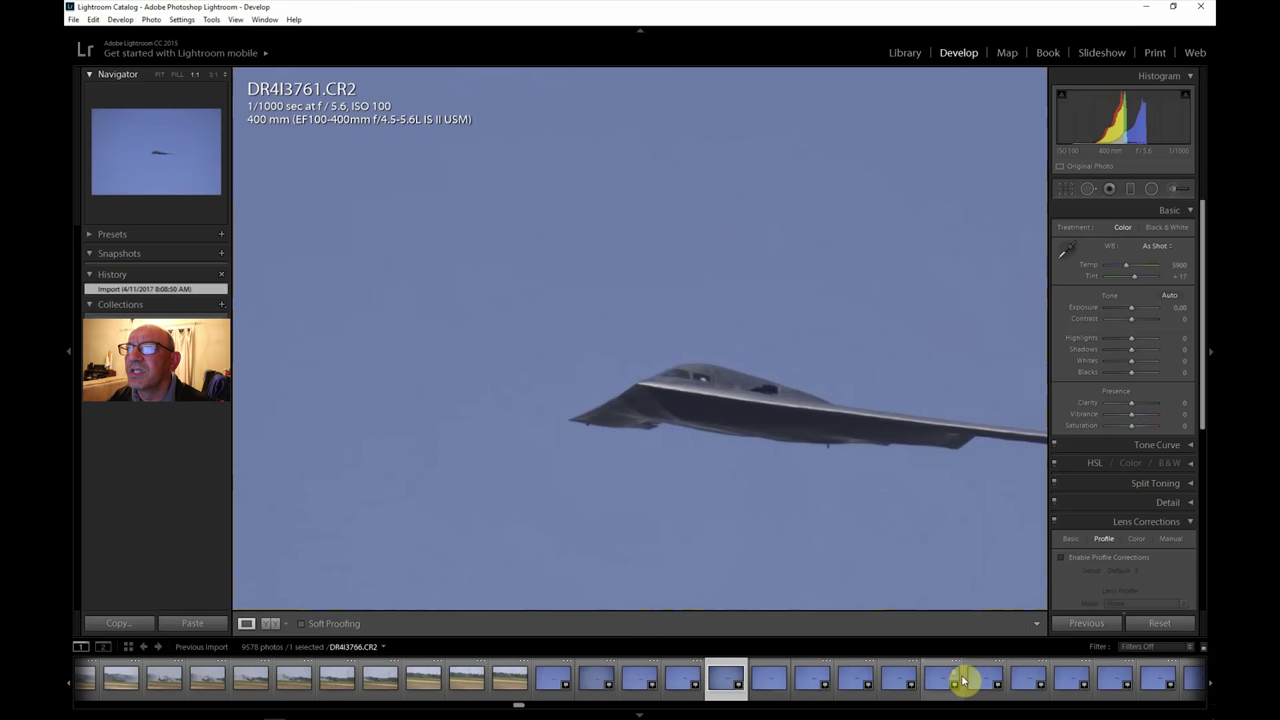
drag(869, 434, 735, 393)
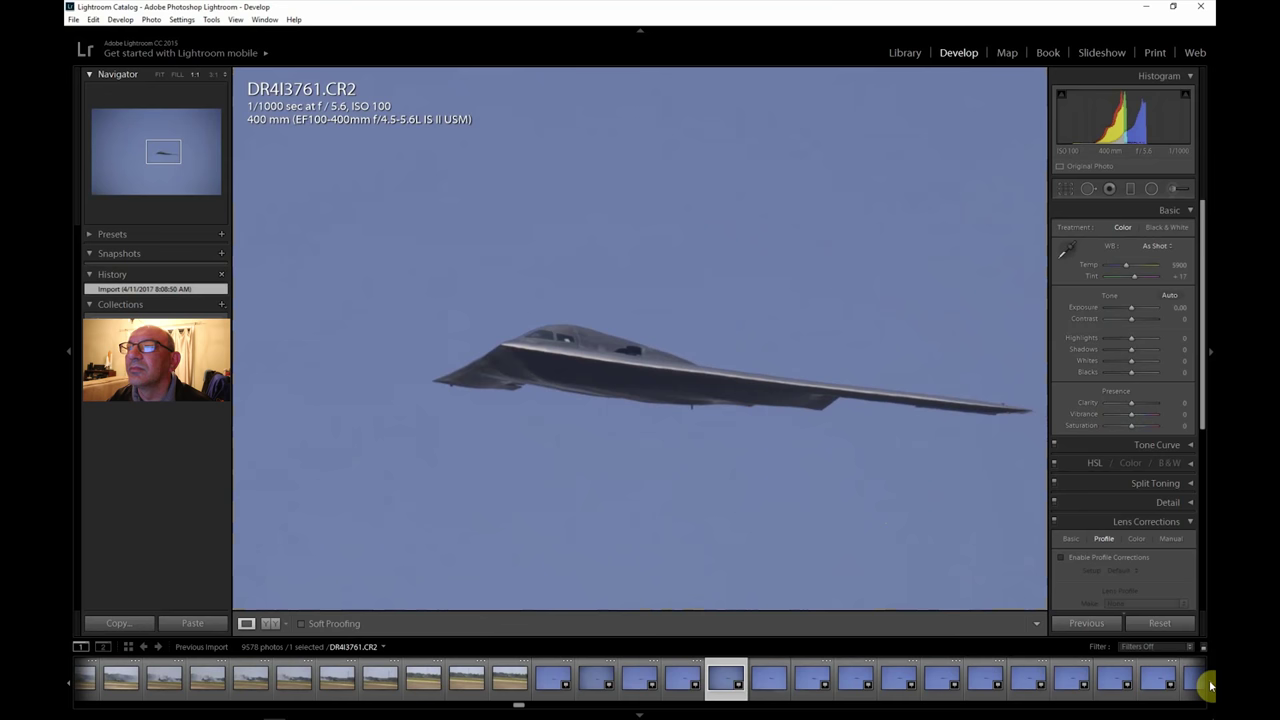
Step: Preview bomber shot DR4I3777 at Fit view, then select DR4I3824 for editing
scroll(1210, 685, right, 6)
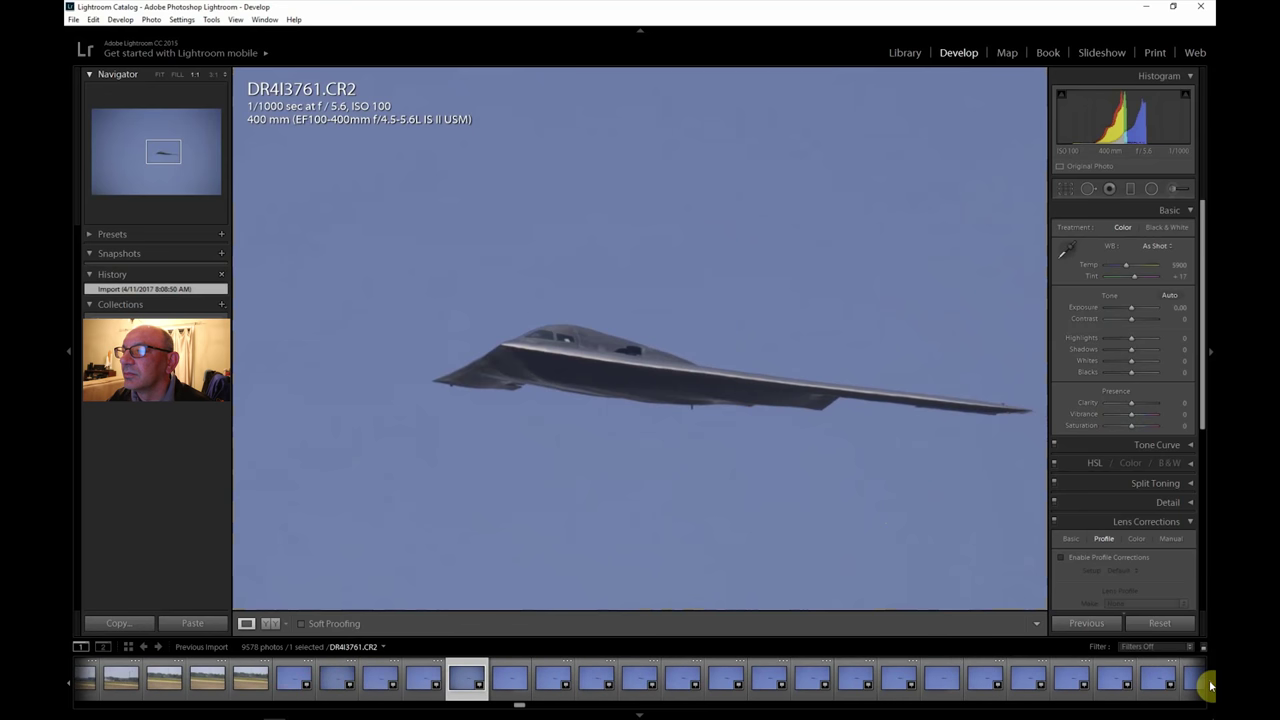
click(1157, 682)
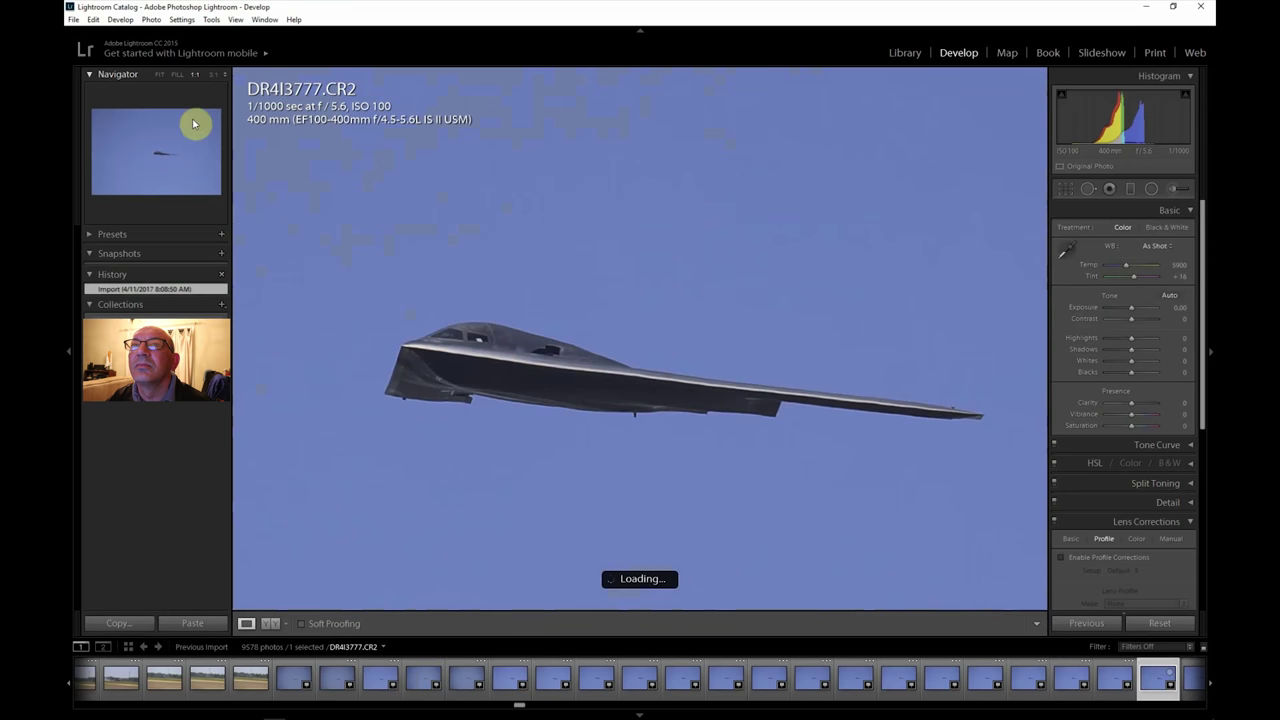
click(160, 78)
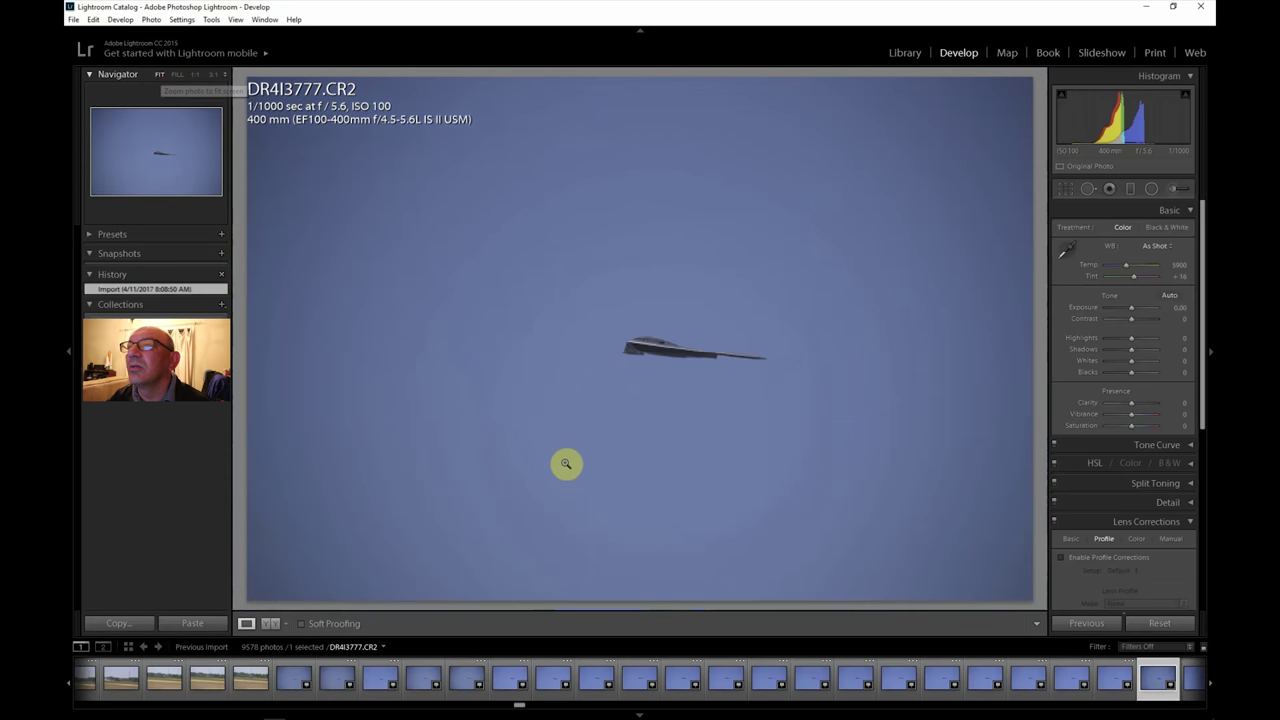
click(1210, 683)
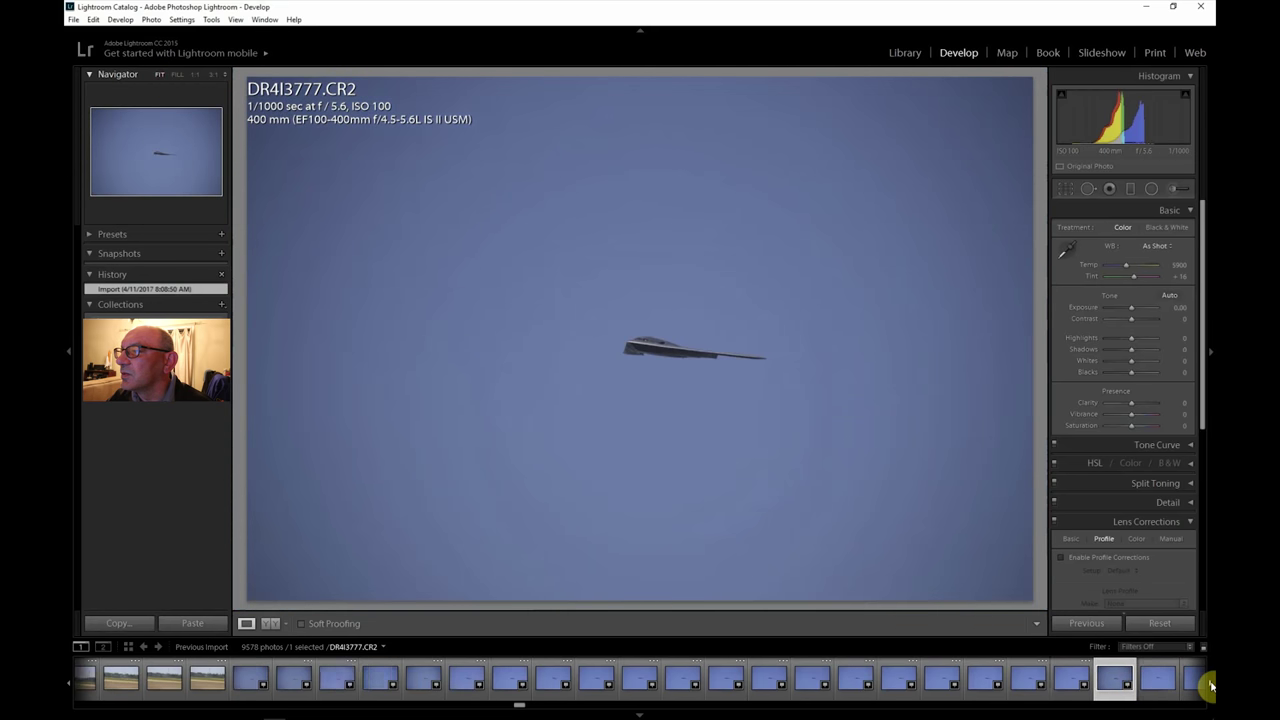
click(1210, 683)
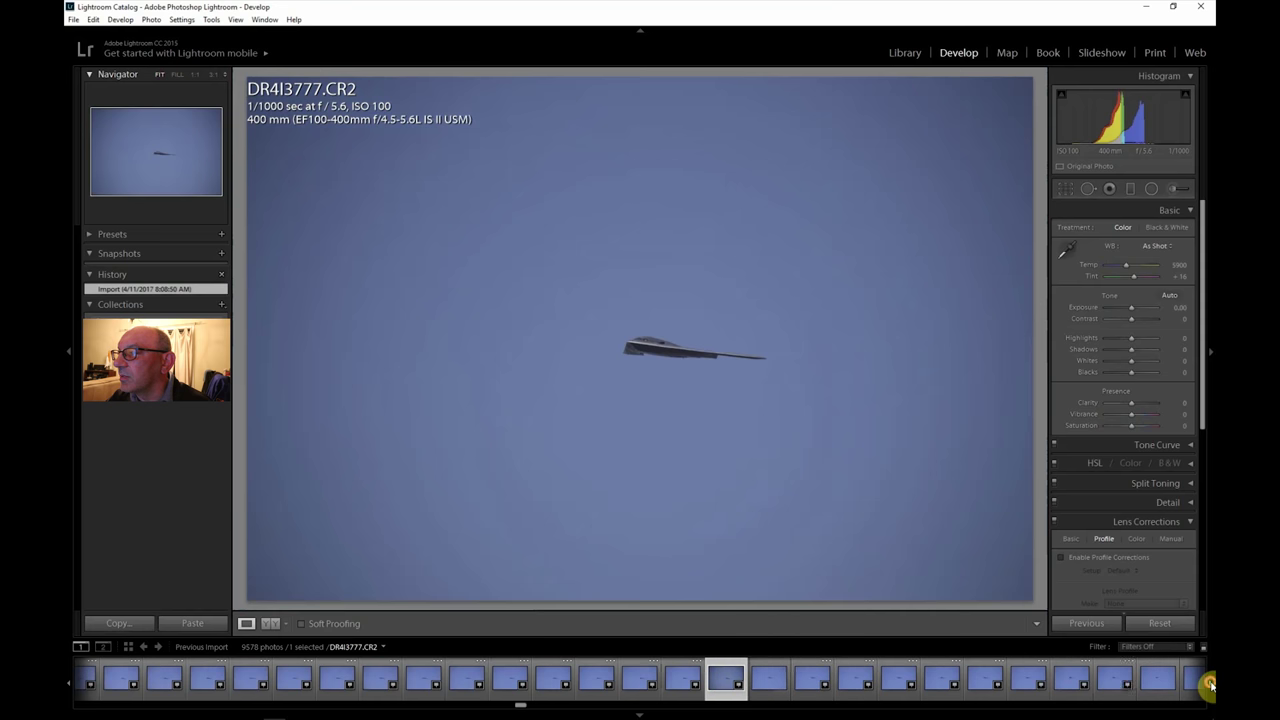
click(1210, 683)
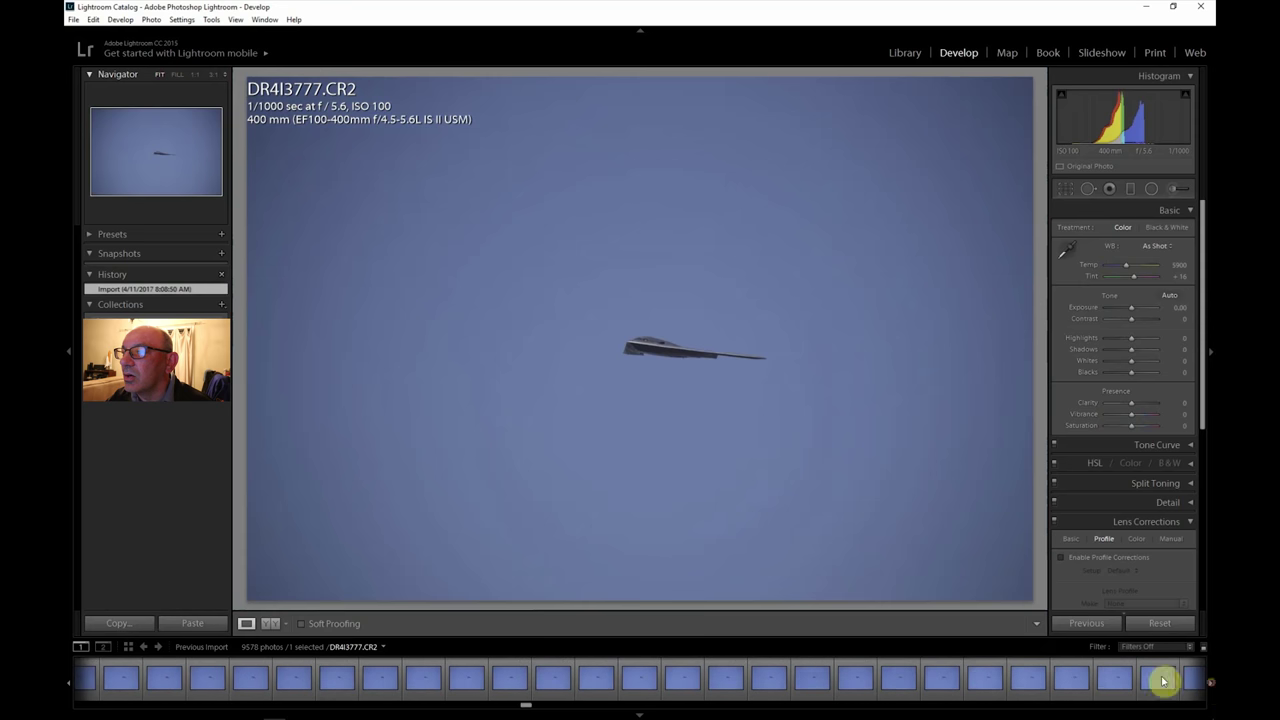
click(850, 682)
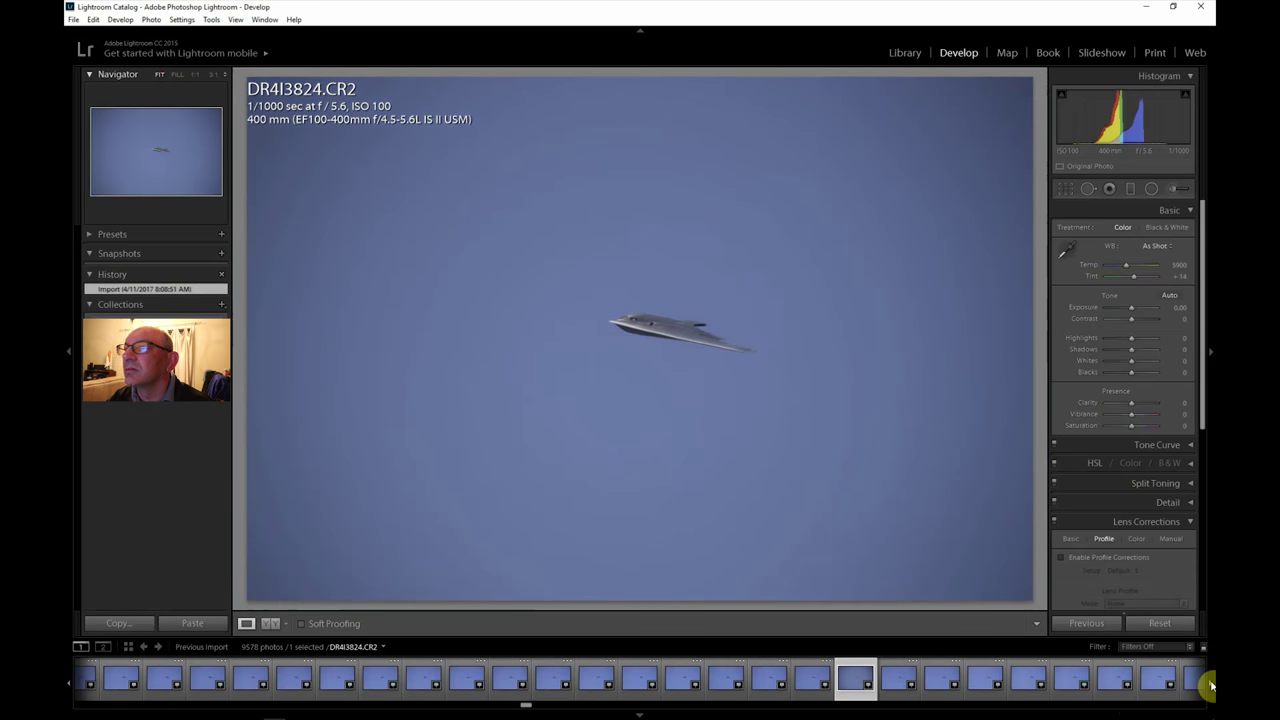
drag(1210, 685, 1210, 685)
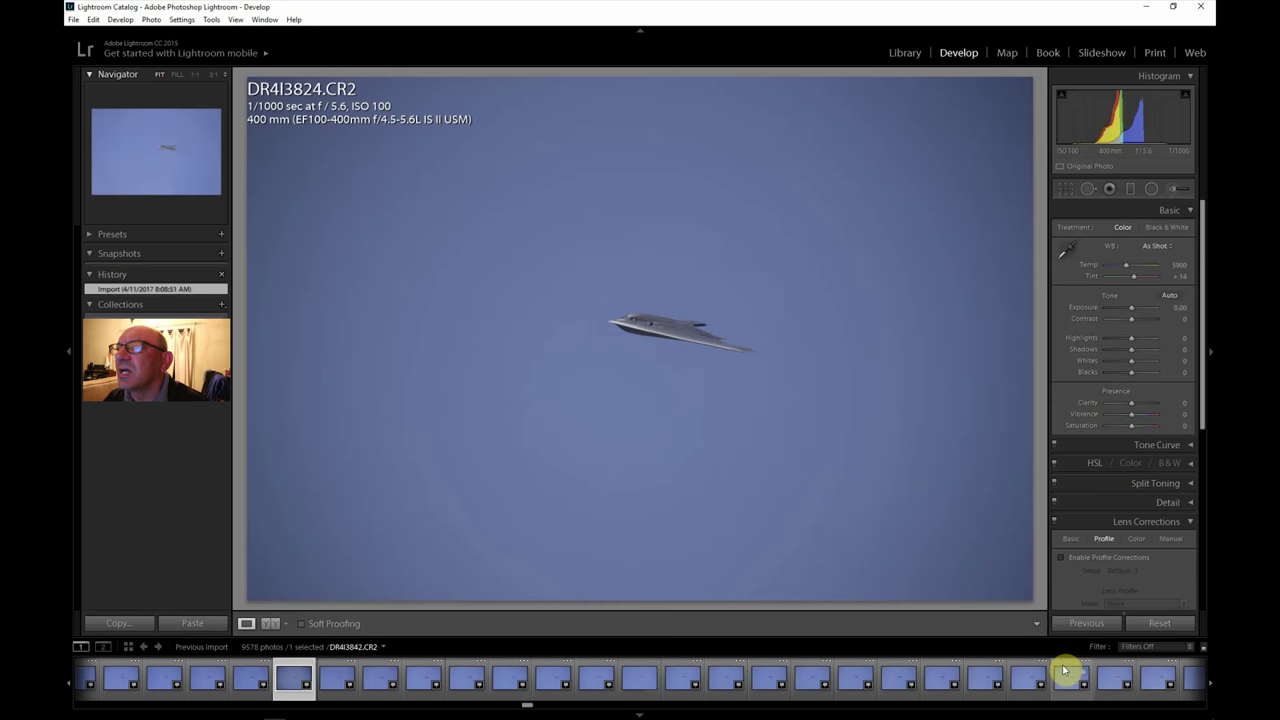
Step: Crop DR4I3824 in from the bottom-right and top-left corners, then enable lens profile corrections
click(683, 334)
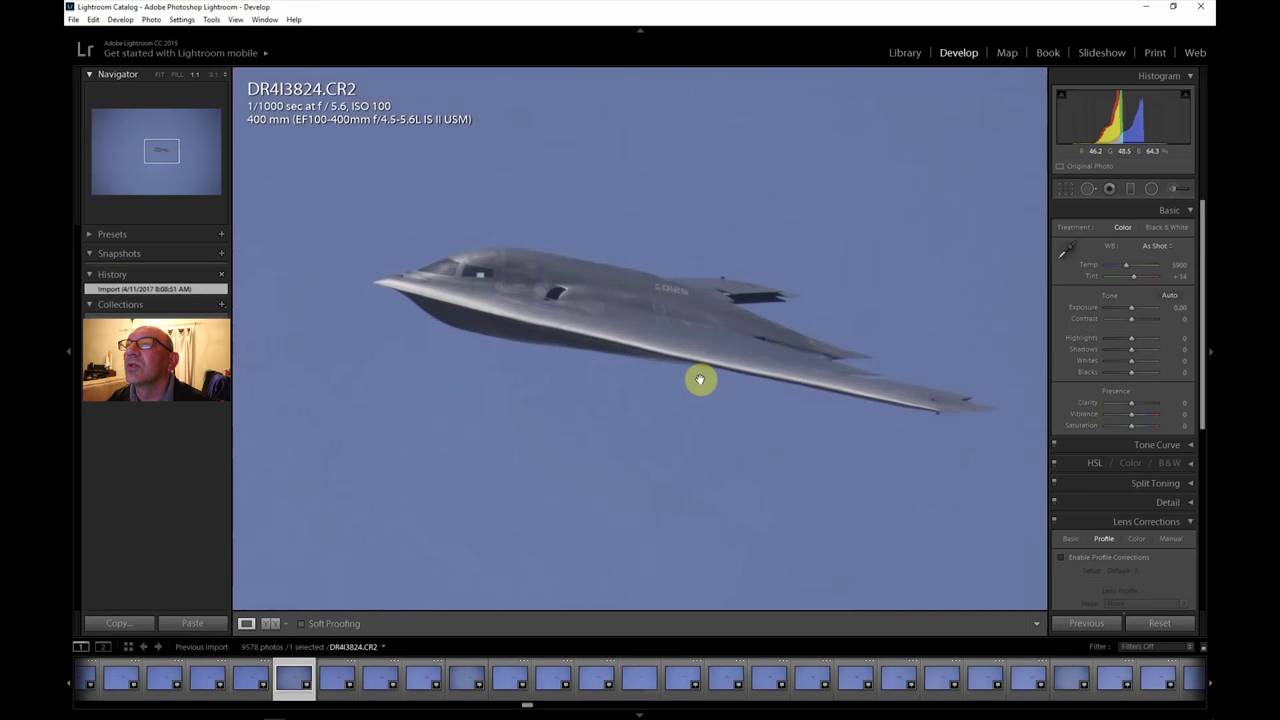
click(161, 75)
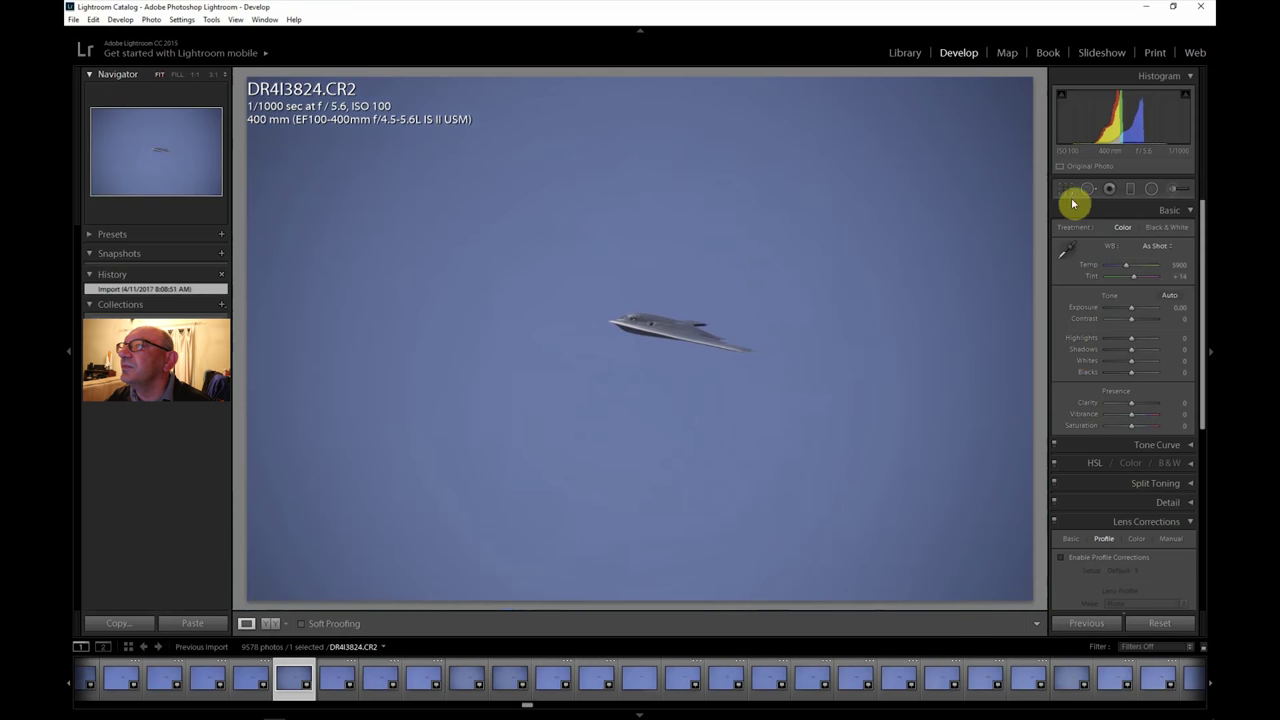
click(1067, 190)
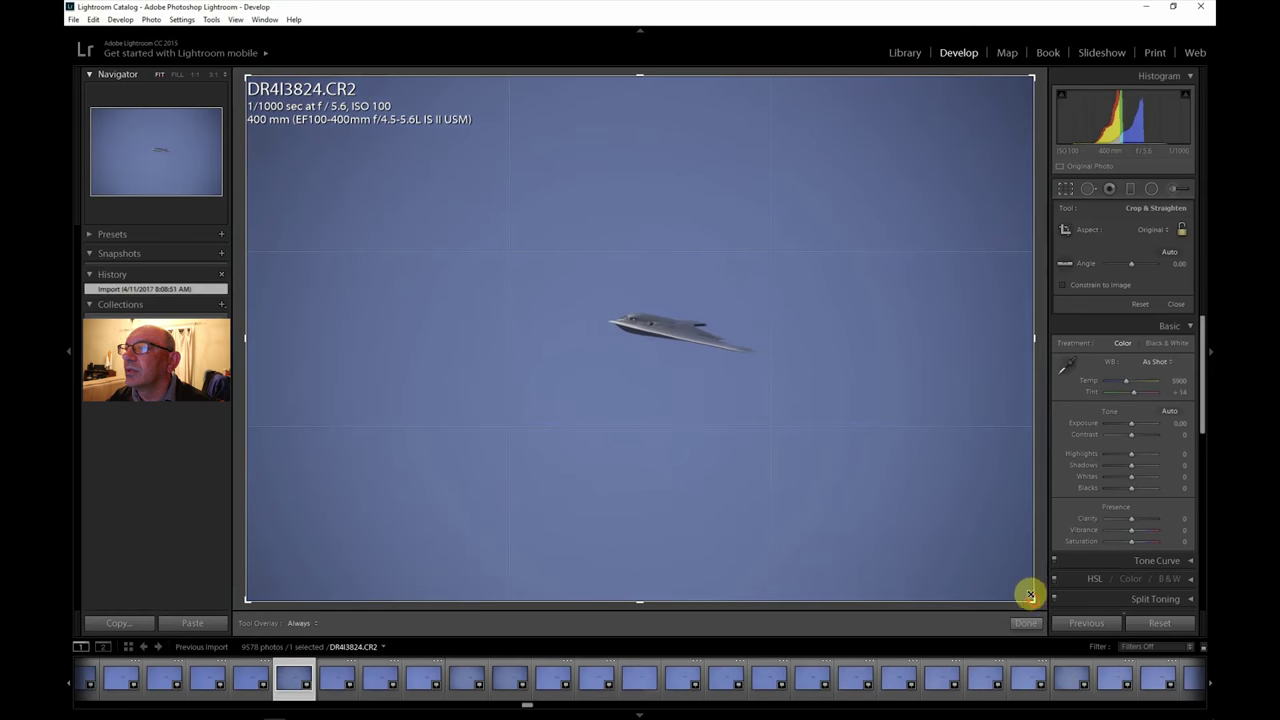
drag(1030, 596, 903, 493)
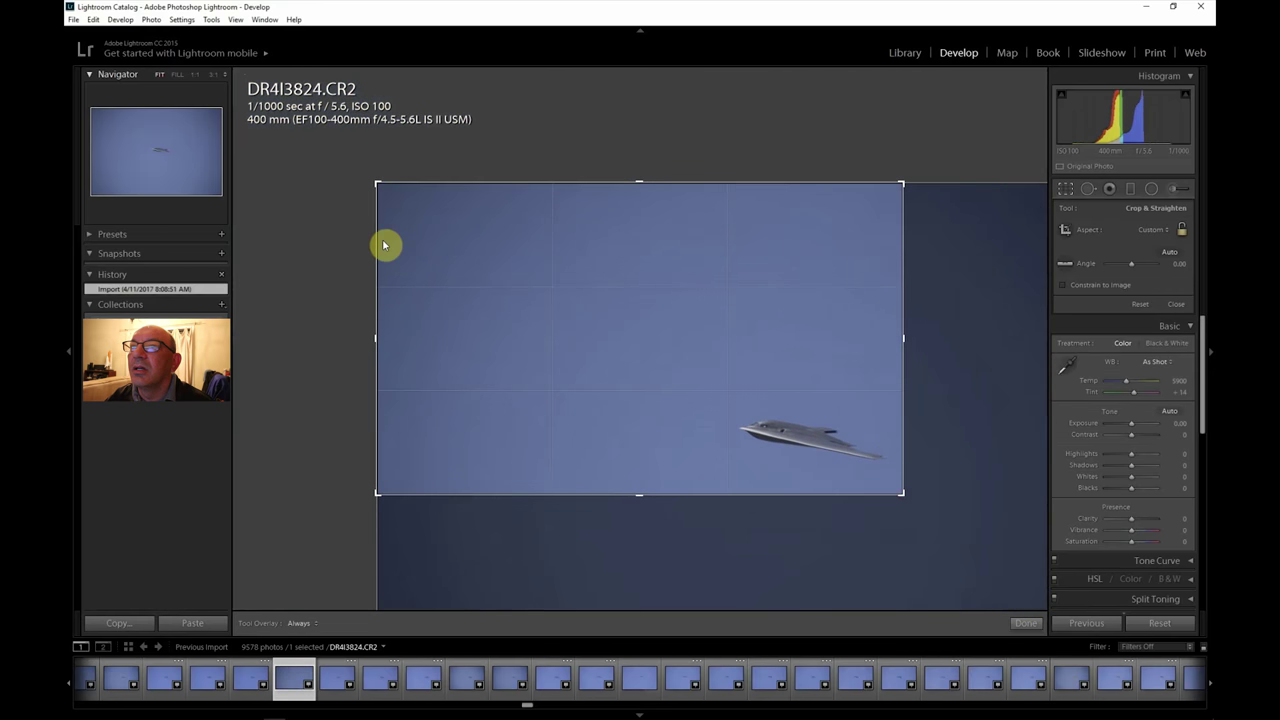
drag(374, 181, 552, 287)
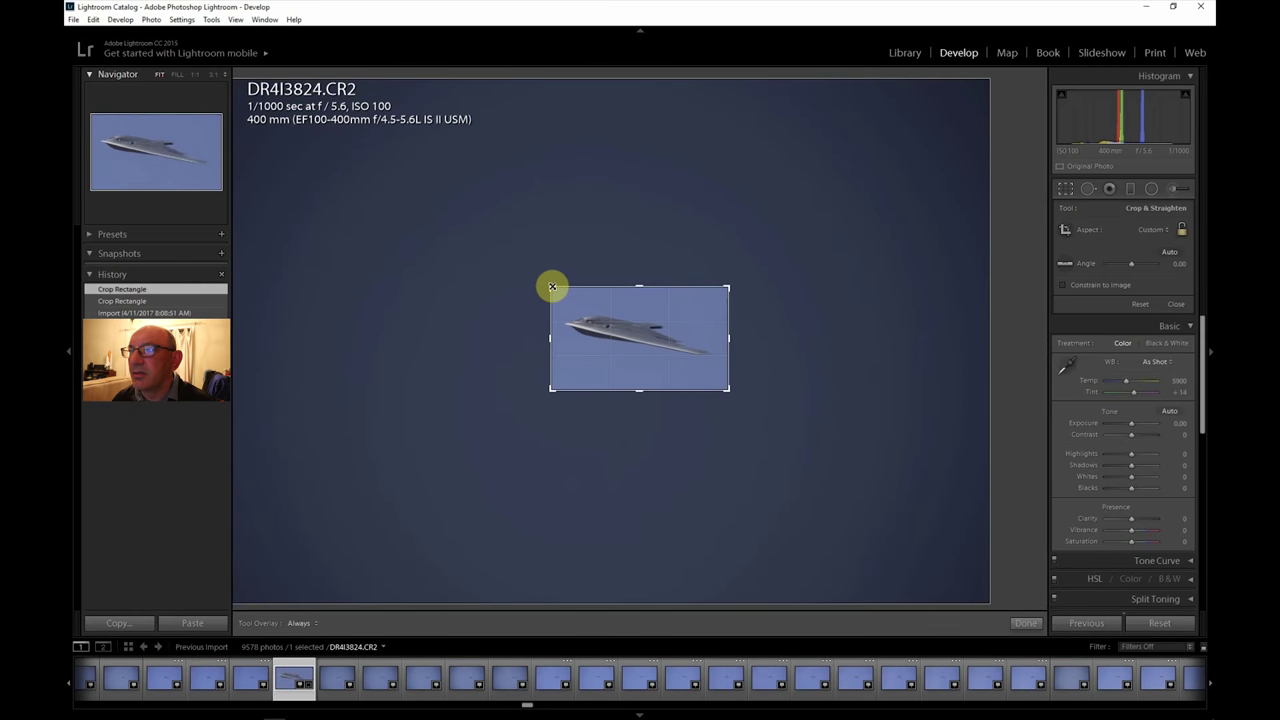
key(Return)
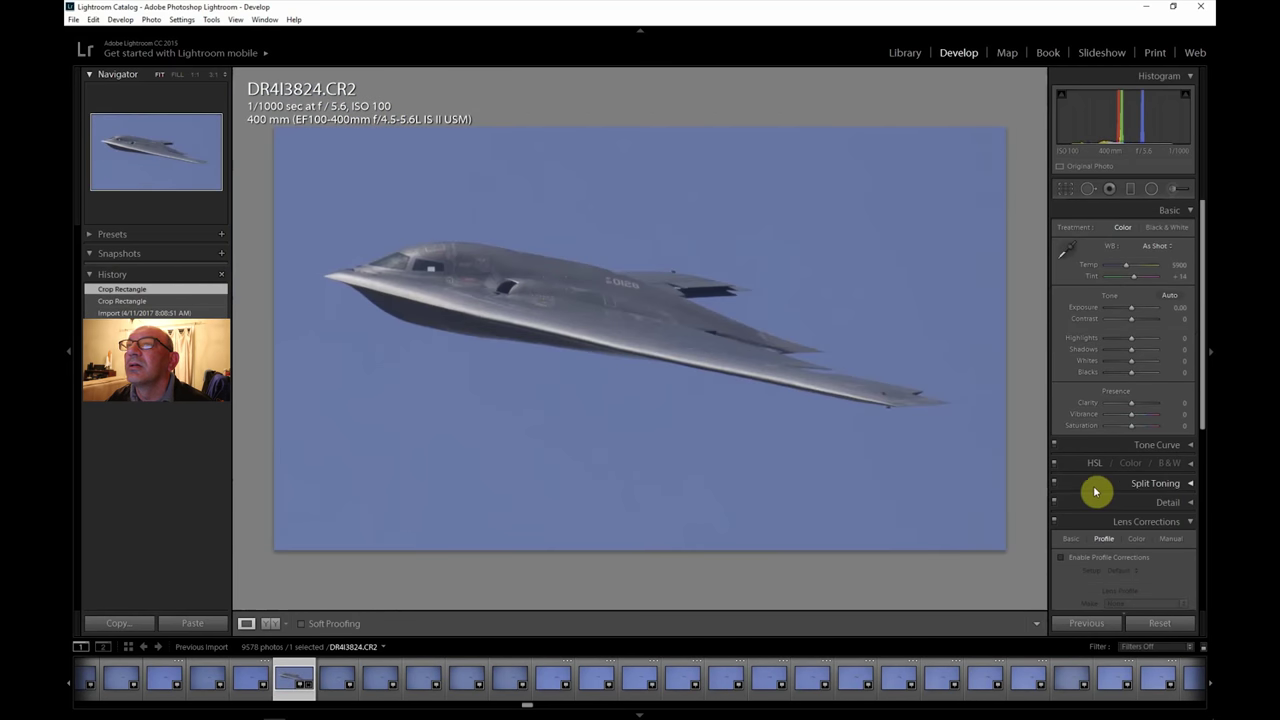
click(1092, 558)
Step: Raise Clarity to about +36, increase Contrast and set Dehaze to +29 on the bomber photo
drag(1132, 403, 1136, 427)
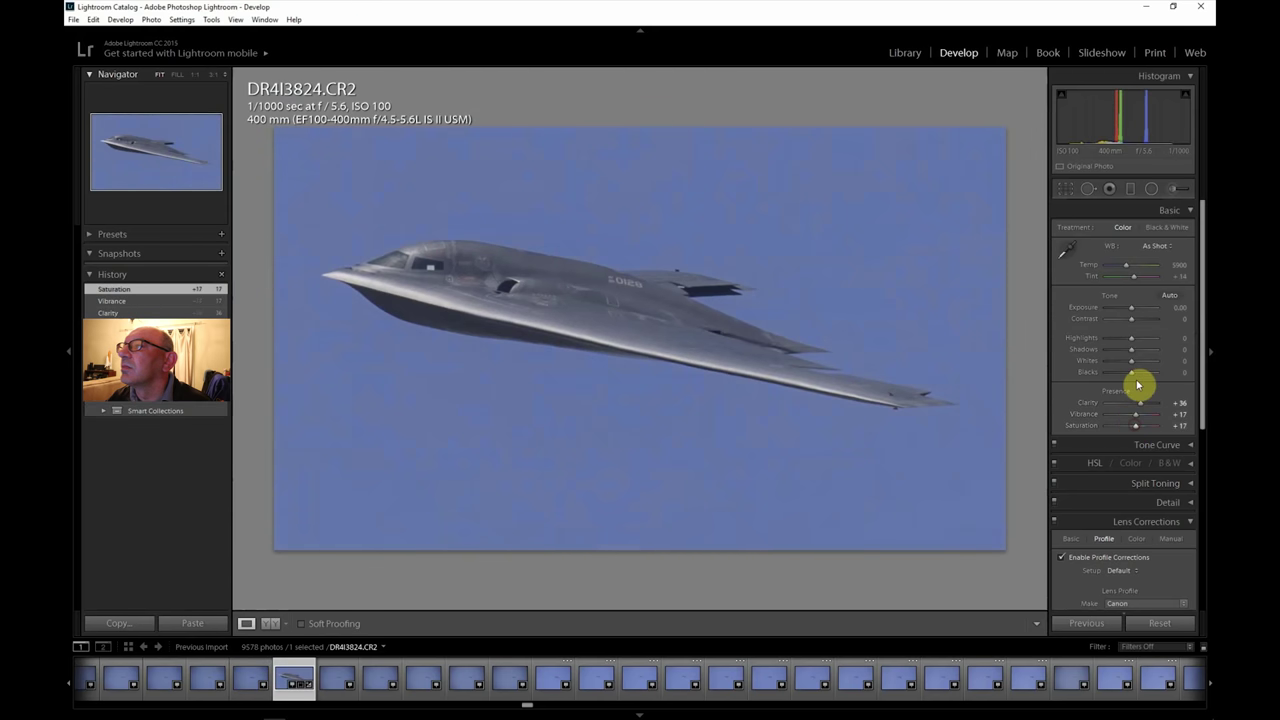
drag(1133, 323, 1122, 362)
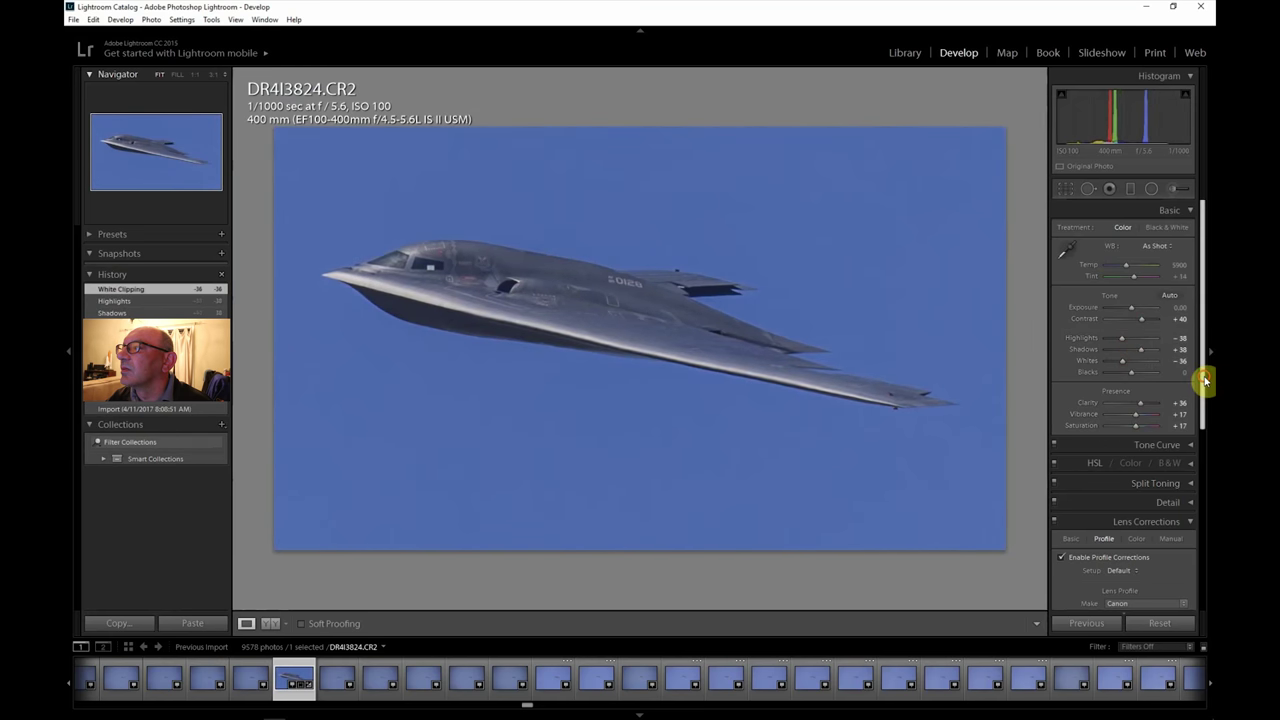
drag(1209, 372, 1209, 603)
drag(1132, 582, 1140, 582)
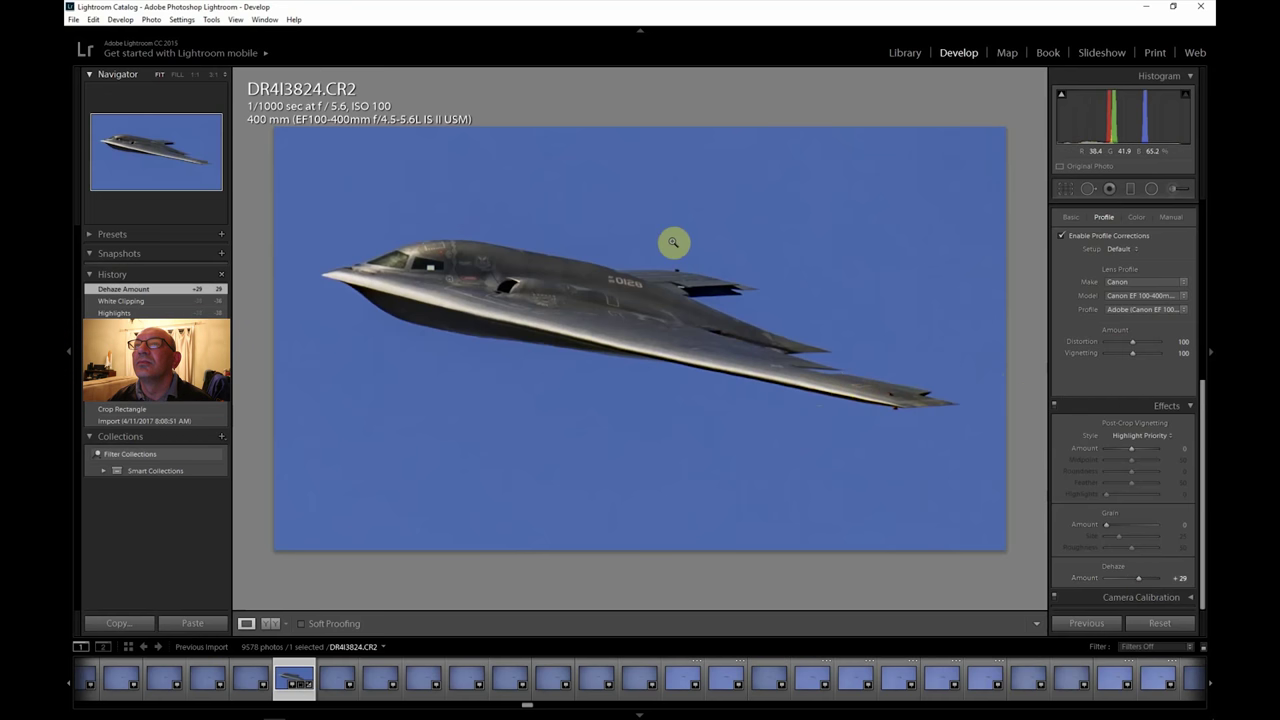
Step: Export the edited DR4I3824 bomber photo to the hard drive
click(73, 19)
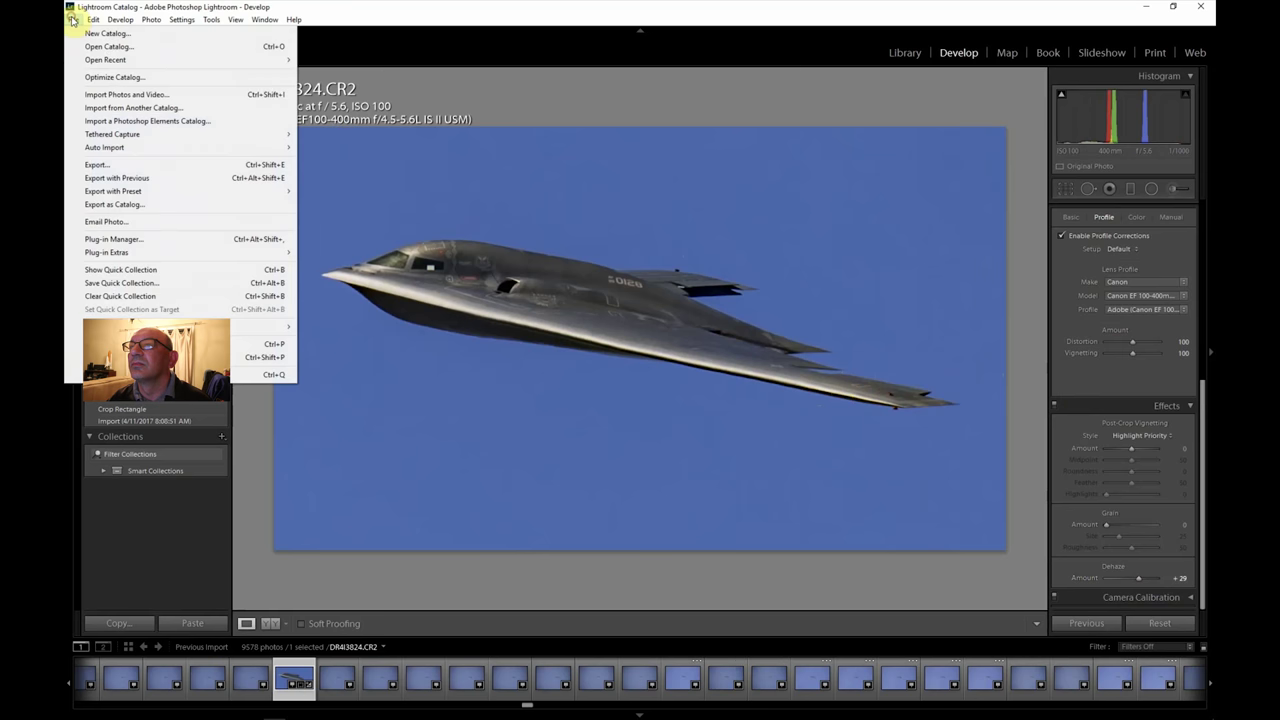
click(100, 164)
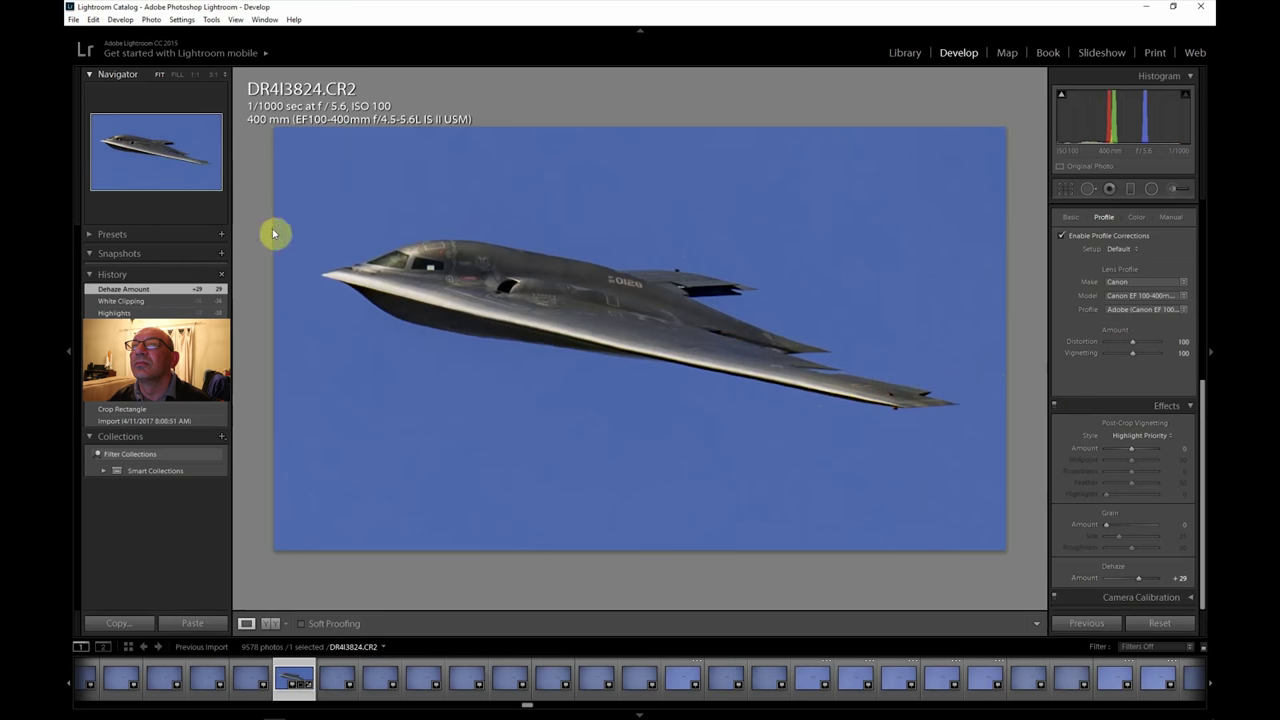
click(826, 681)
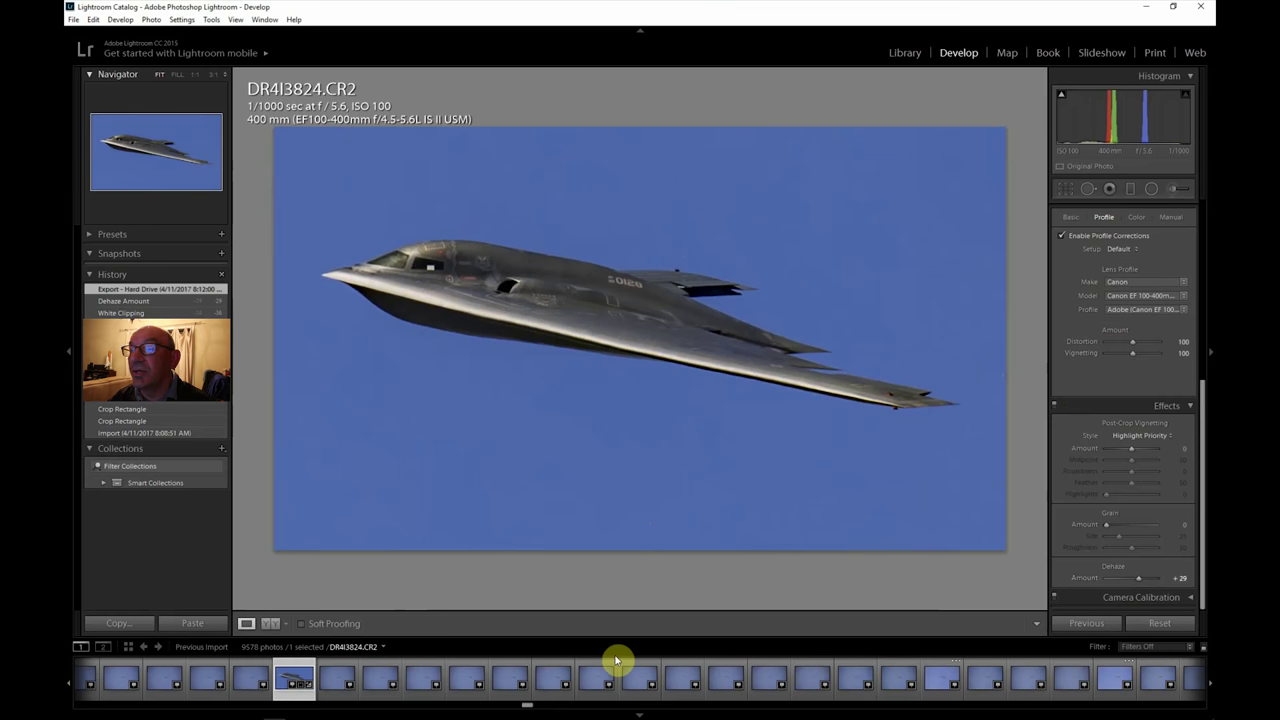
Step: Step through filmstrip photos DR4I3833, DR4I3840 and DR4I3846
click(687, 684)
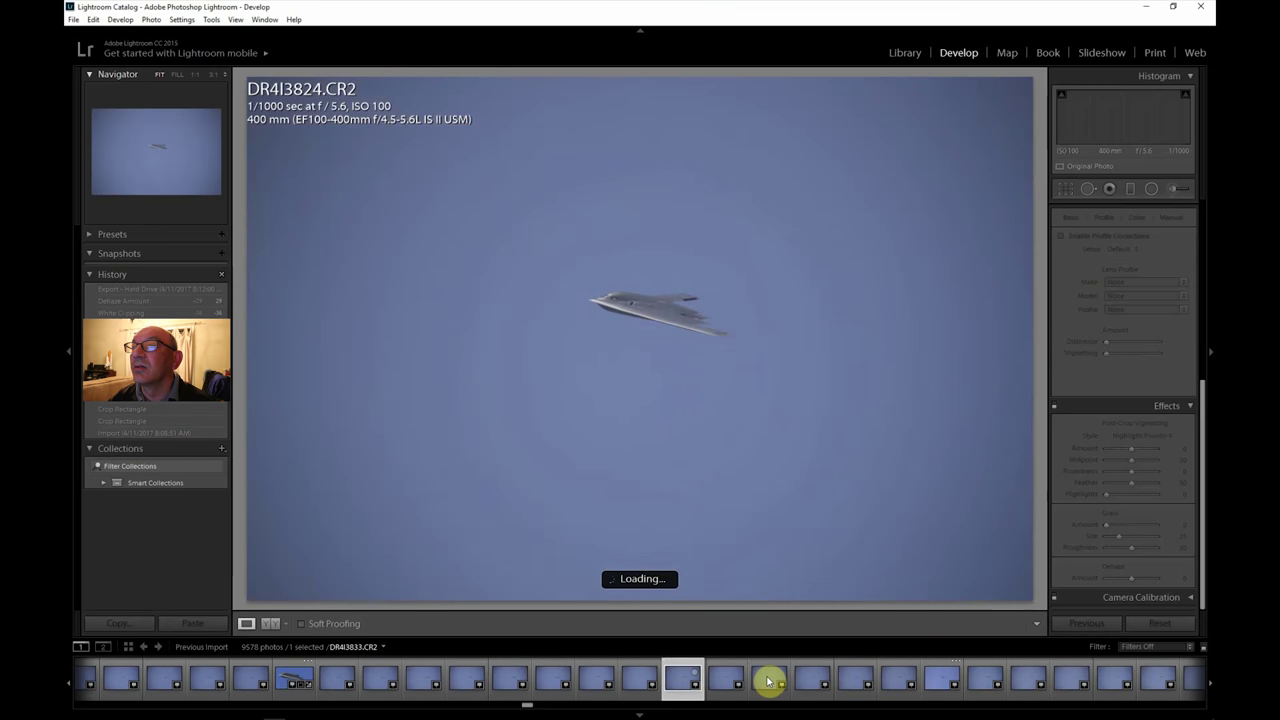
click(984, 681)
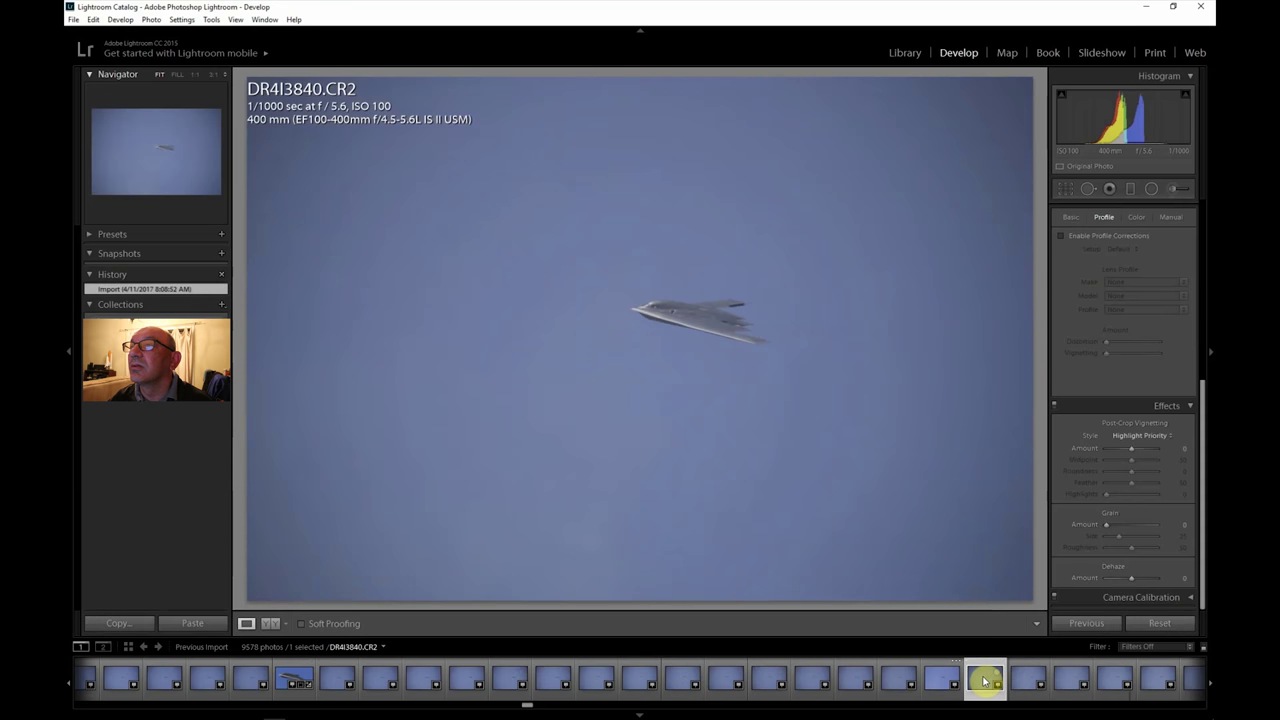
click(1211, 683)
click(1211, 683)
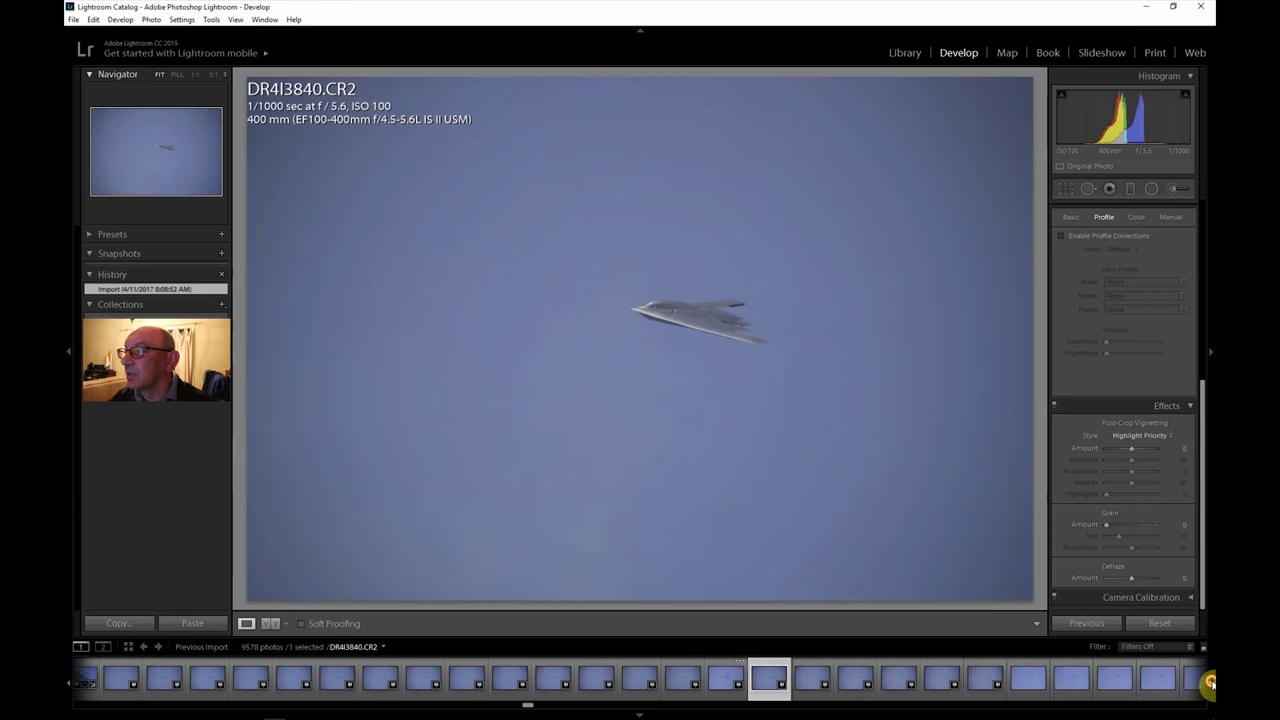
click(985, 683)
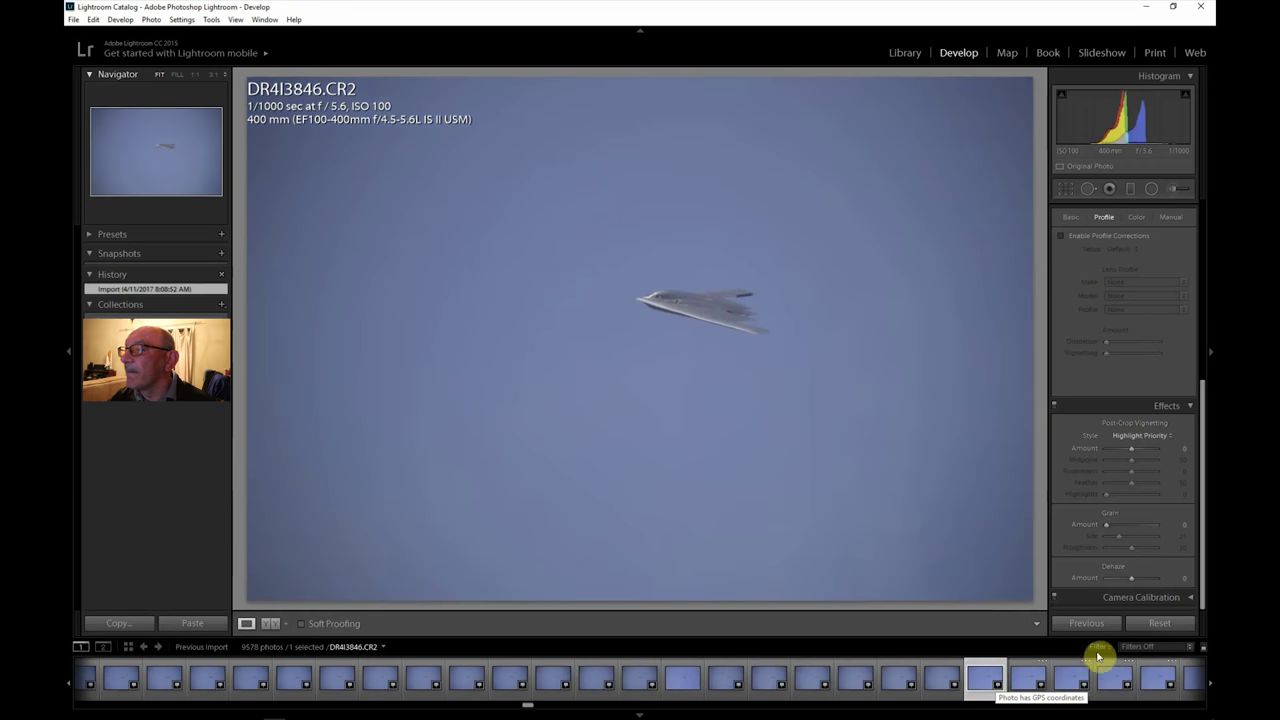
Step: Open DR4I3855 from the filmstrip and zoom to 1:1 on the bomber
scroll(1210, 685, right, 6)
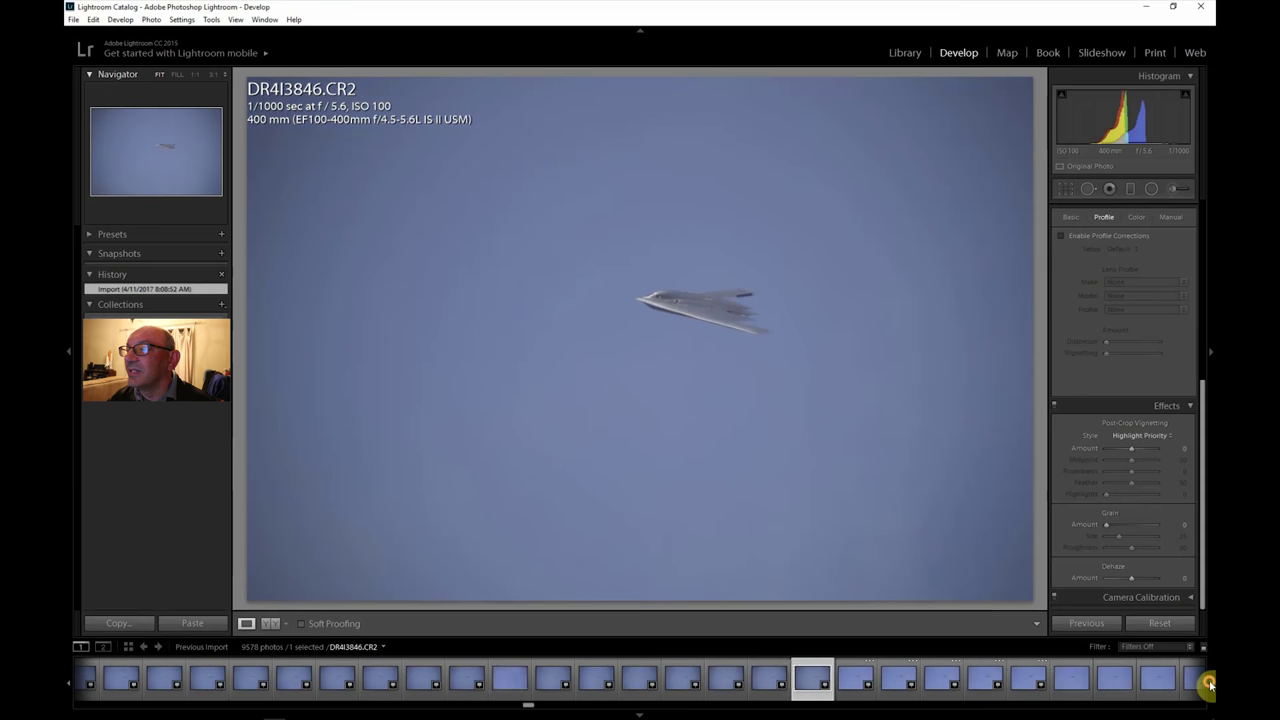
scroll(1210, 685, right, 3)
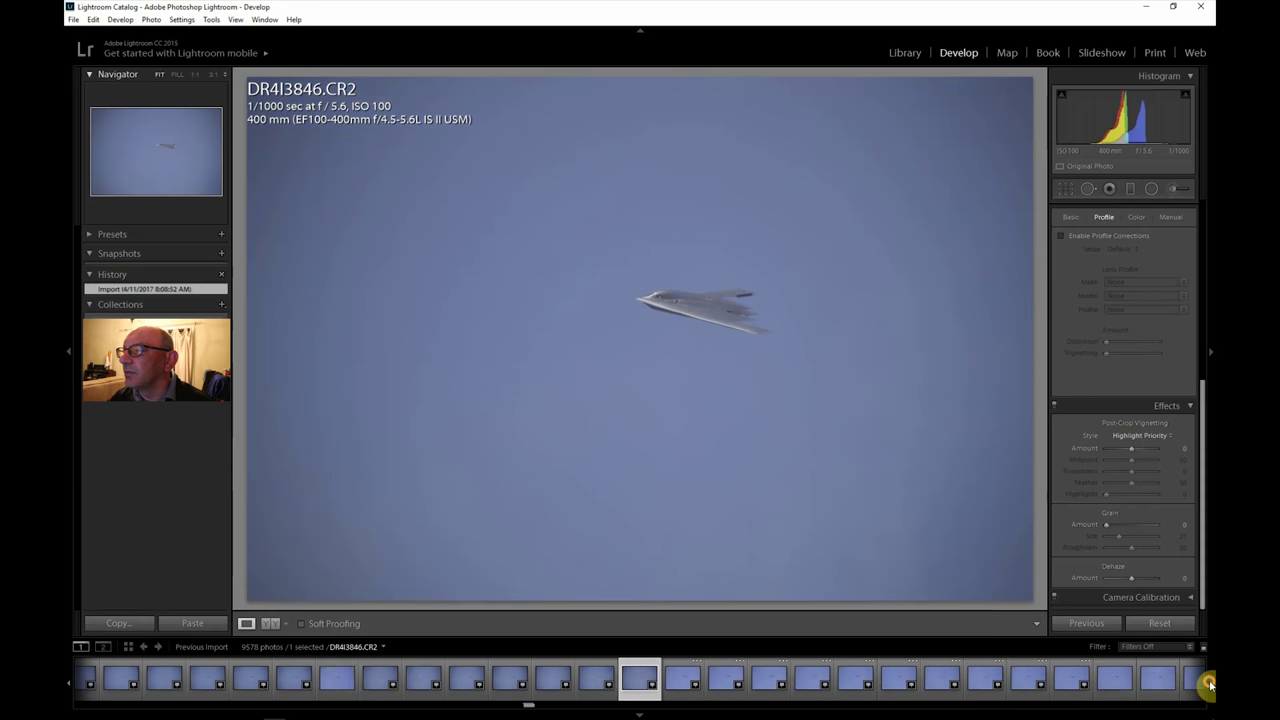
click(983, 683)
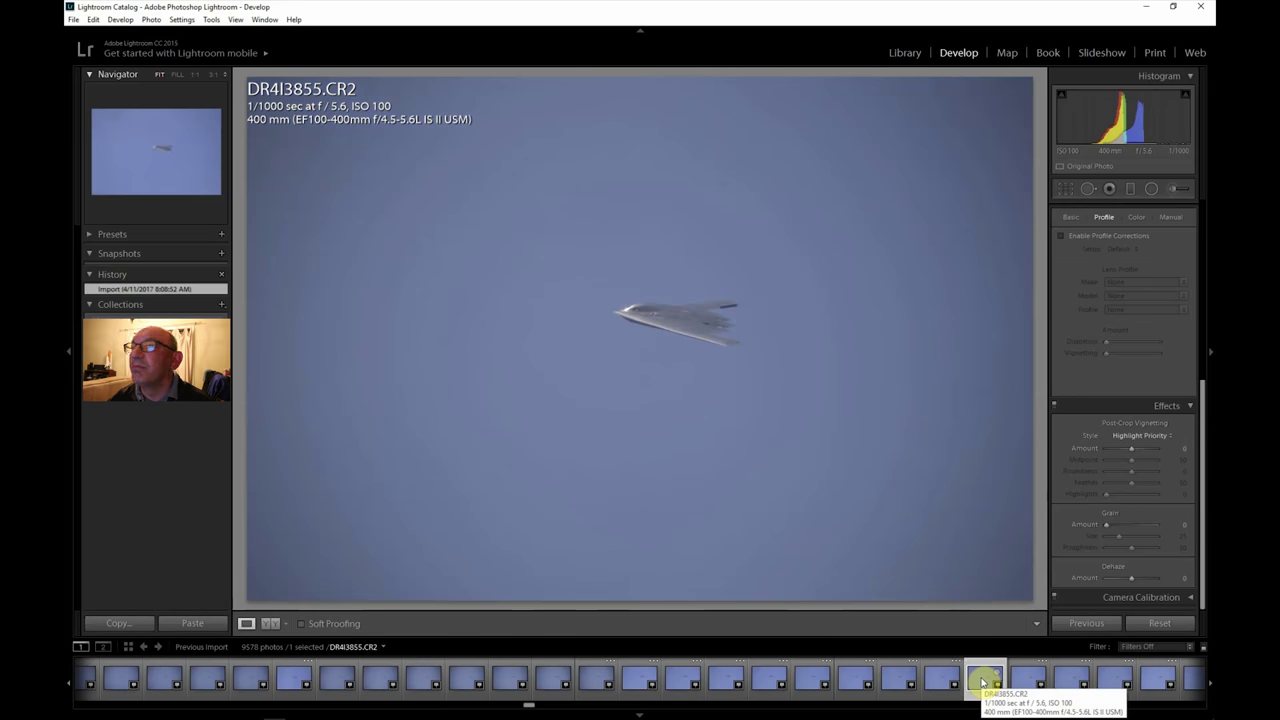
click(710, 366)
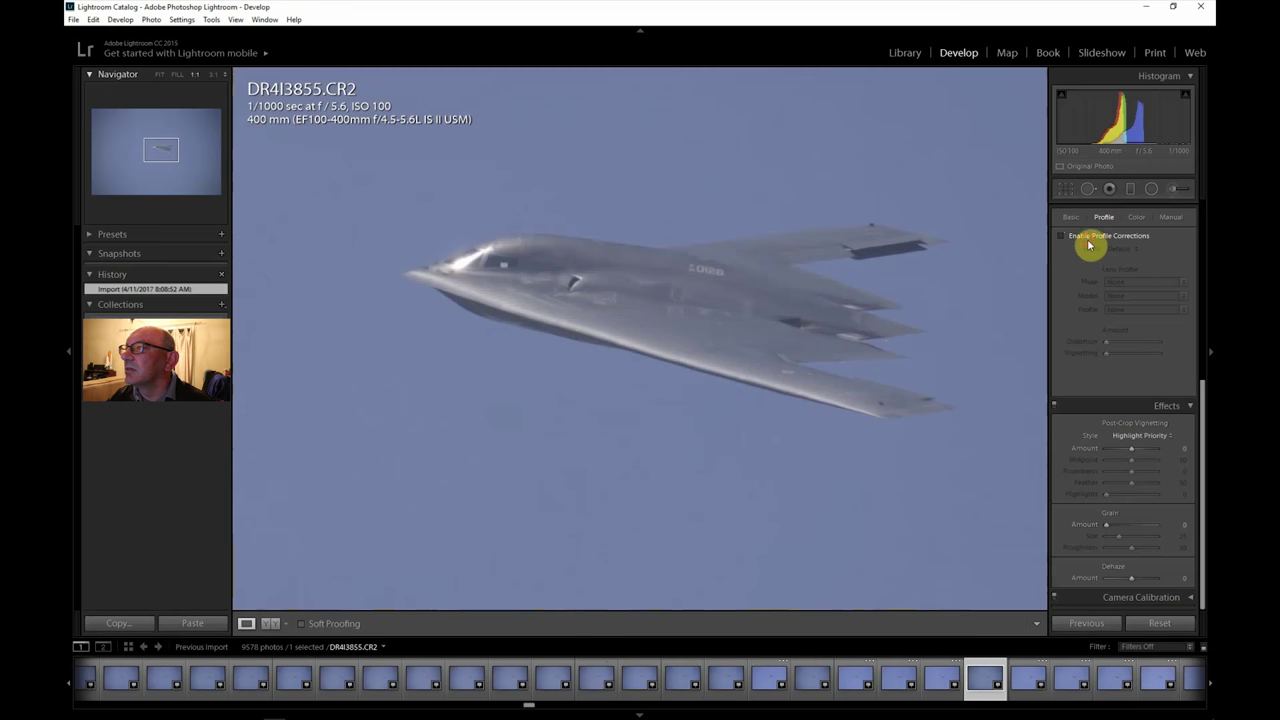
Step: Enable lens profile corrections on DR4I3855 and commit a tight crop around the stealth bomber
click(1089, 240)
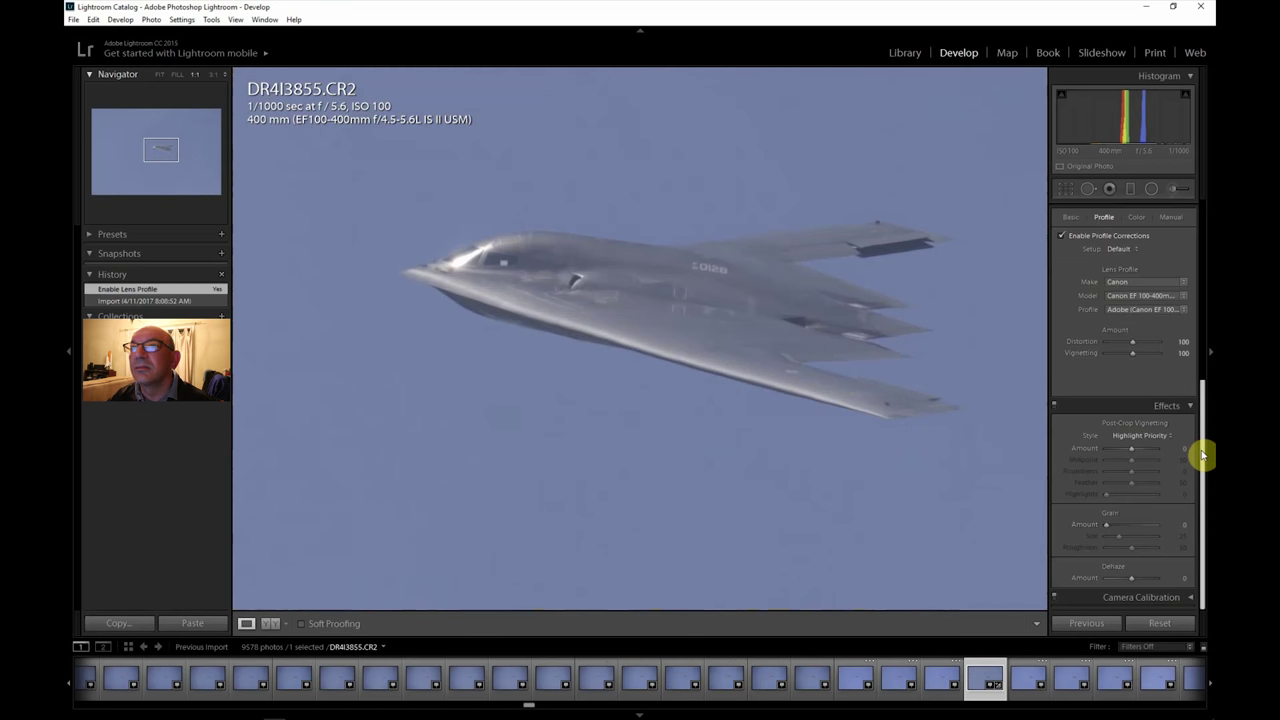
click(666, 266)
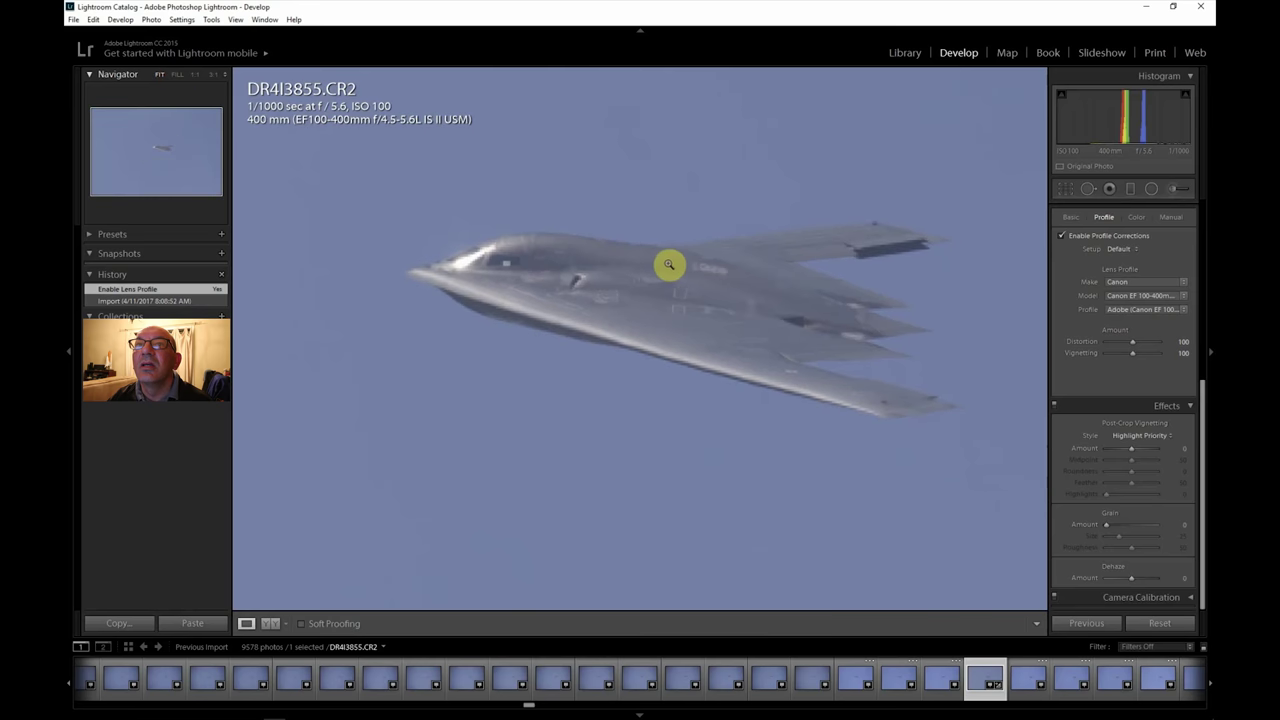
click(1067, 189)
drag(1030, 598, 912, 497)
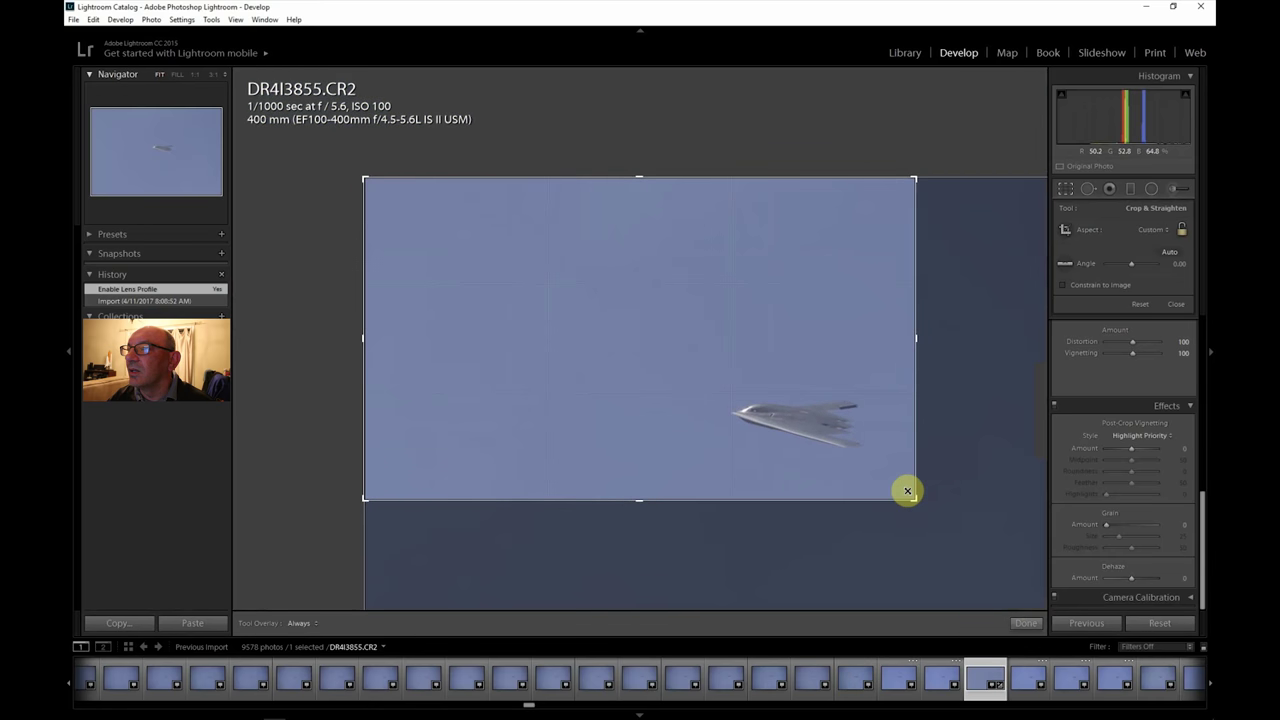
drag(390, 188, 543, 286)
key(Return)
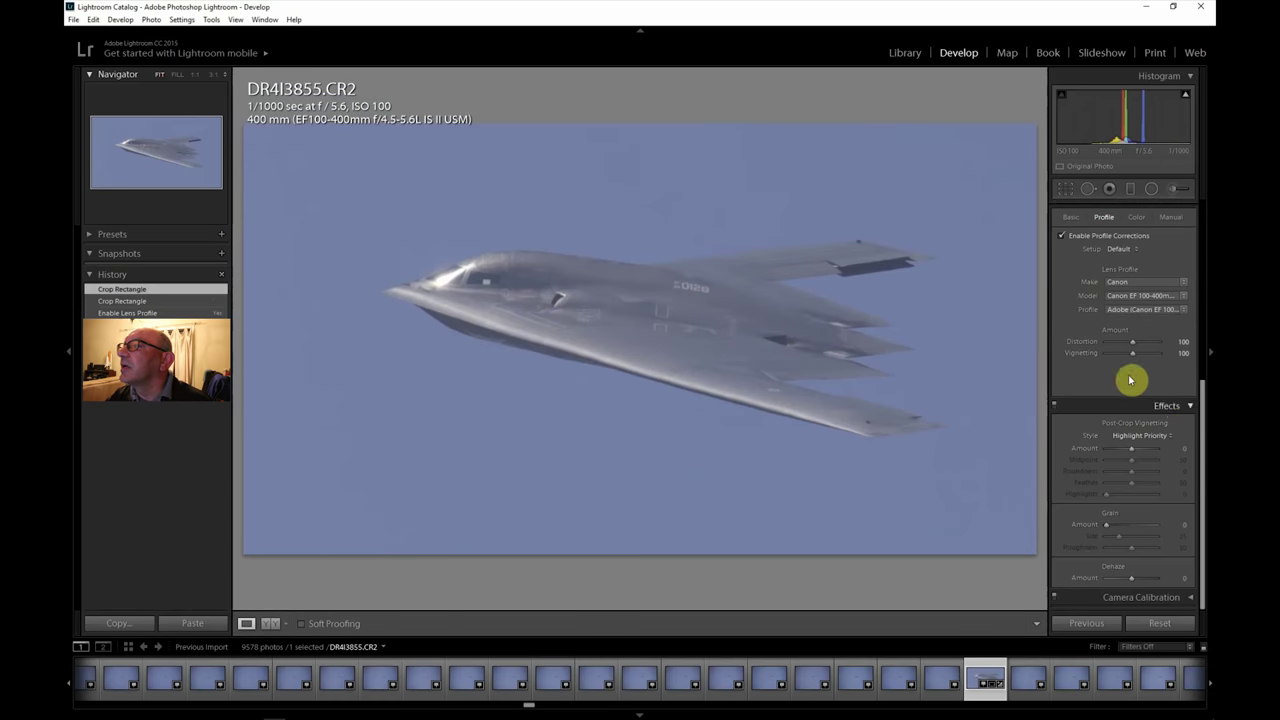
Step: Set Clarity to +71 and Contrast to +38
drag(1202, 404, 1203, 223)
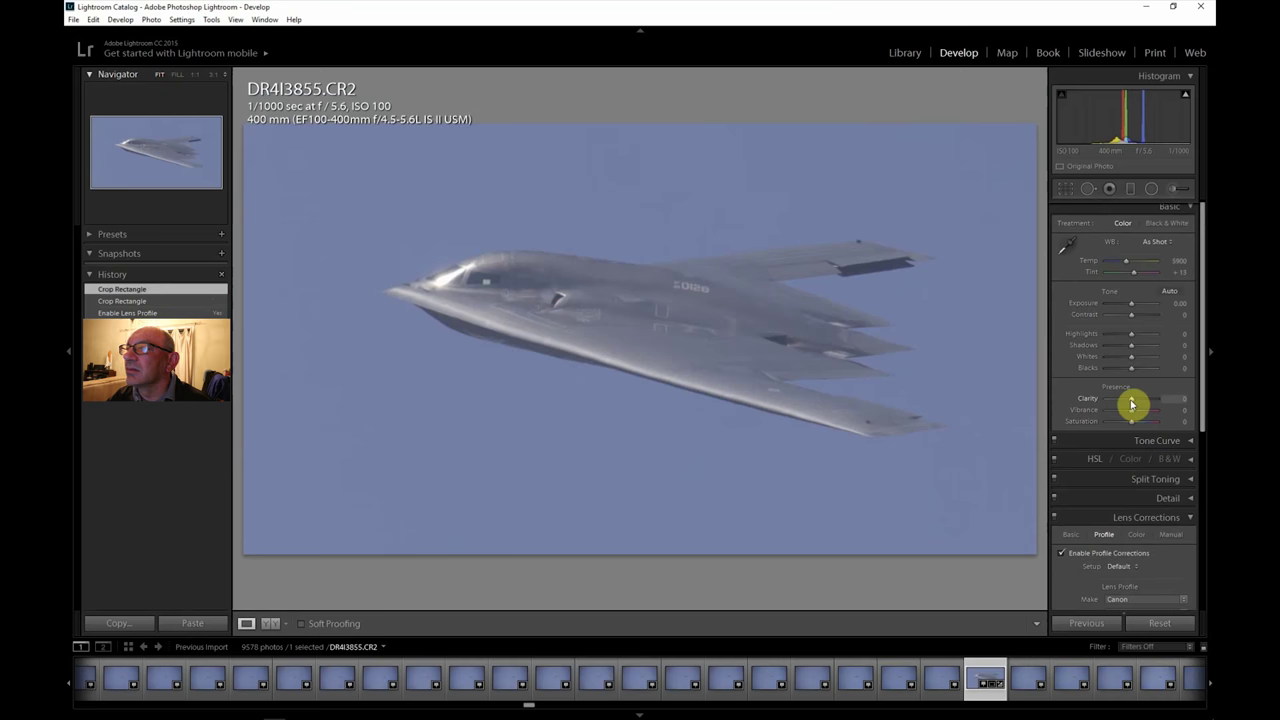
drag(1142, 402, 1146, 402)
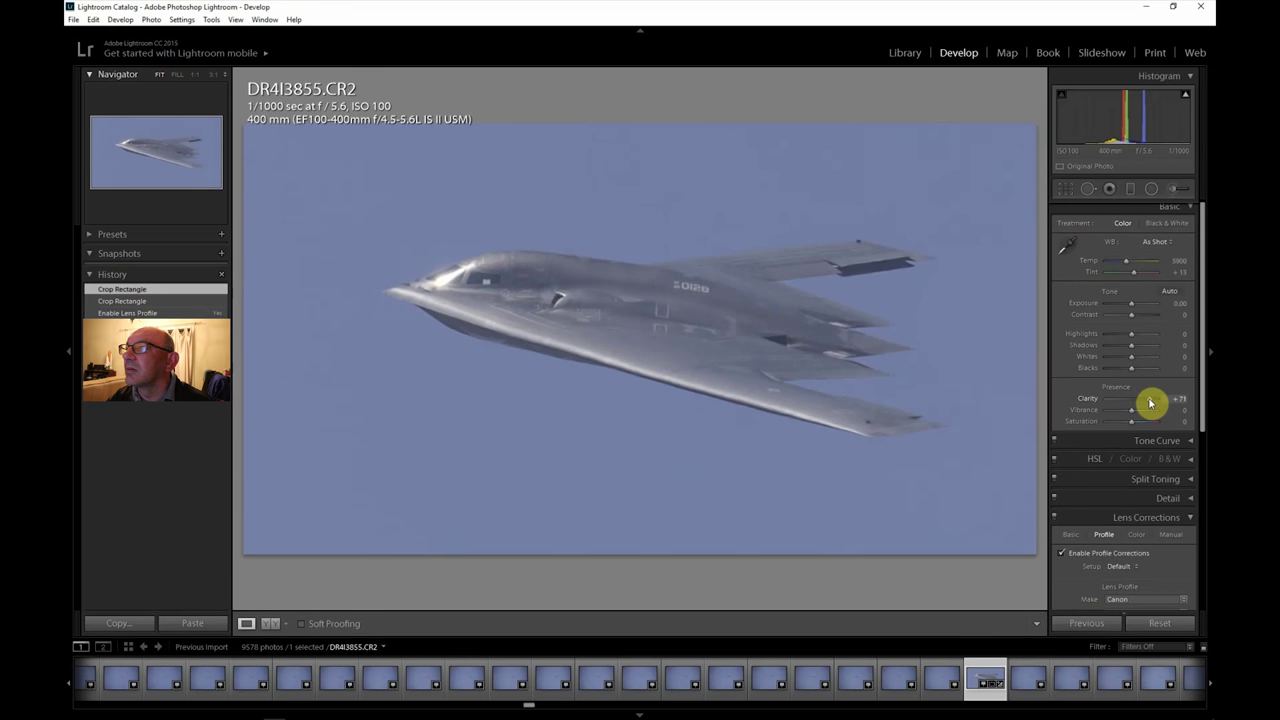
drag(1151, 402, 1148, 401)
drag(1132, 318, 1120, 360)
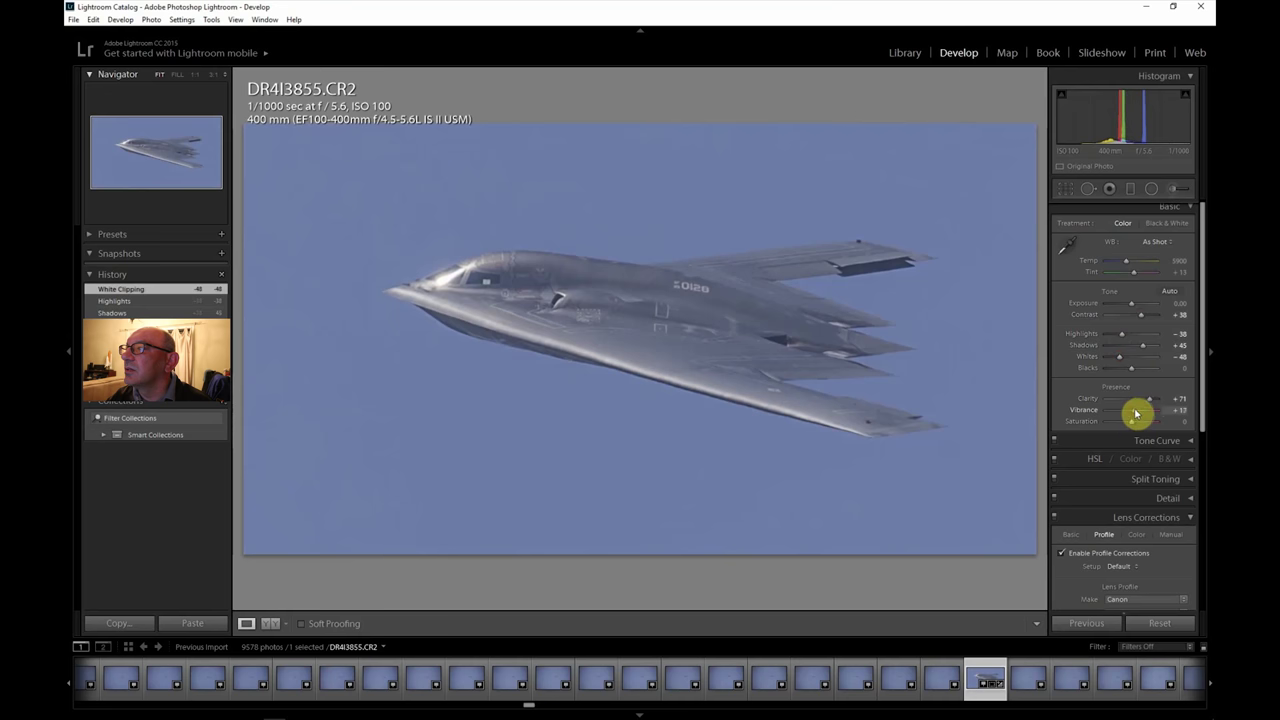
Step: Set Highlights -38, Shadows +45, Whites -48, Vibrance +19, Saturation +12 and Dehaze +24
drag(1133, 425, 1136, 426)
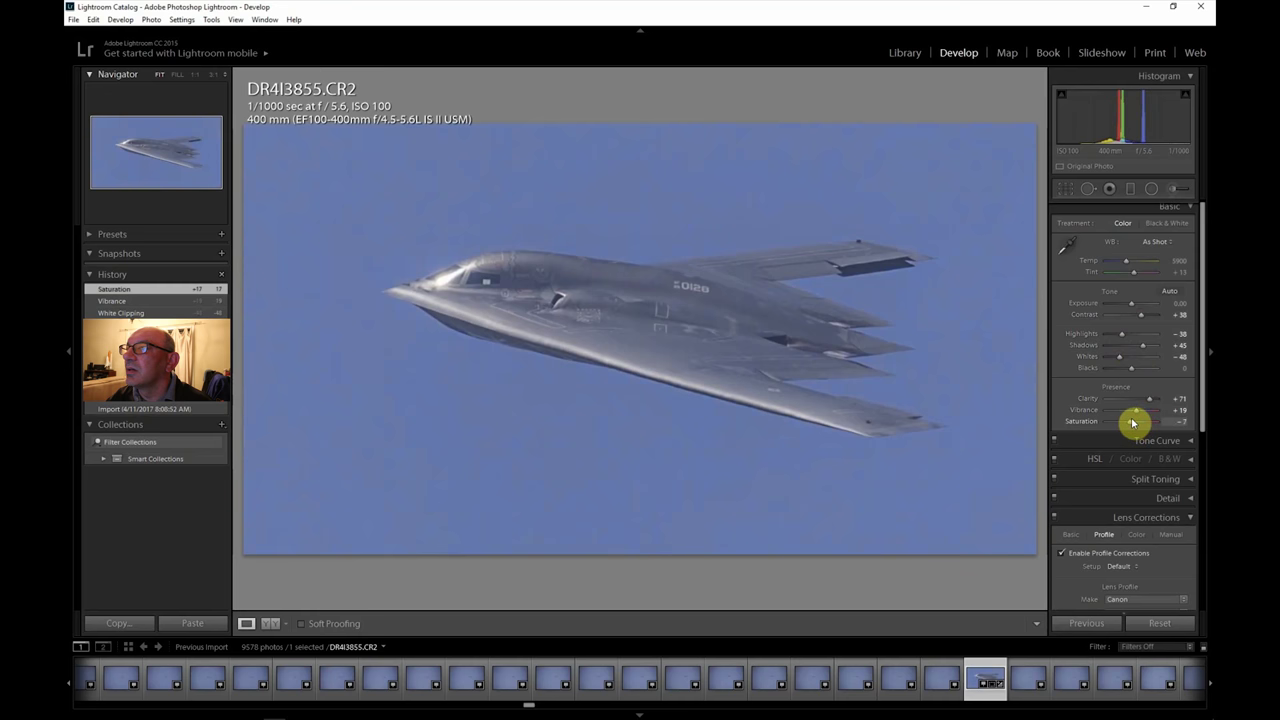
drag(1133, 423, 1135, 423)
drag(1203, 386, 1208, 603)
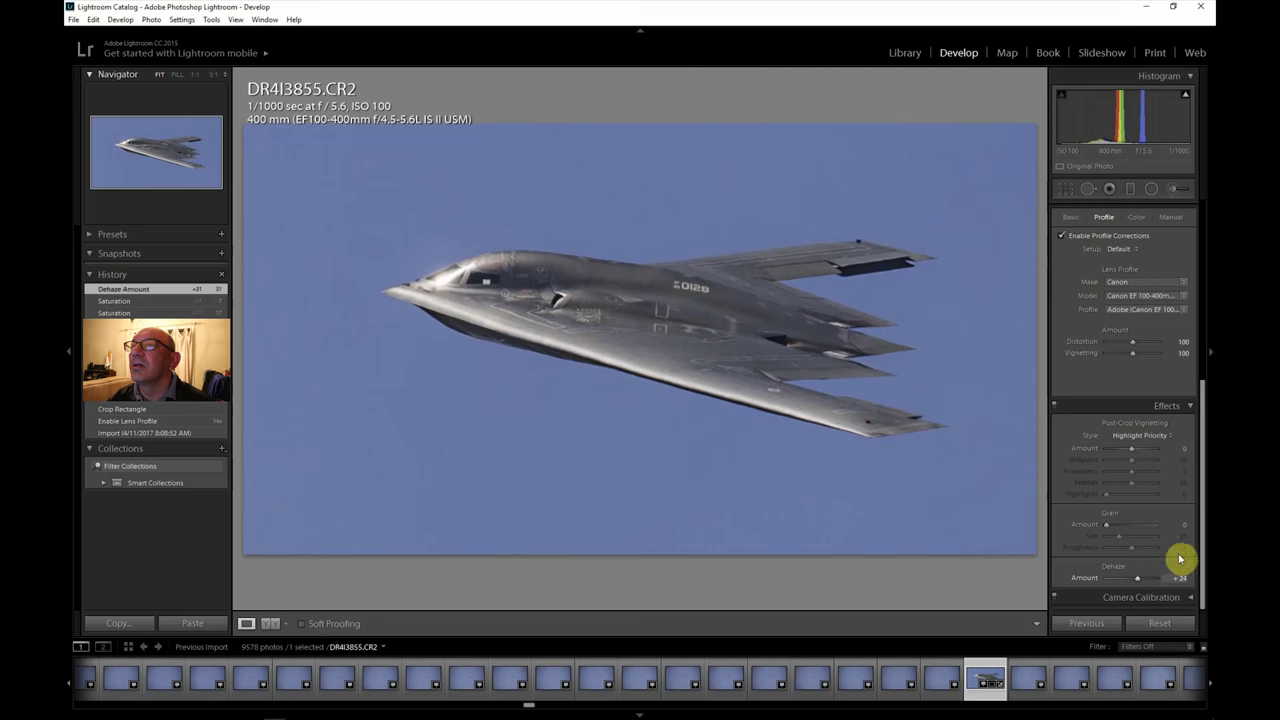
drag(1203, 511, 1204, 330)
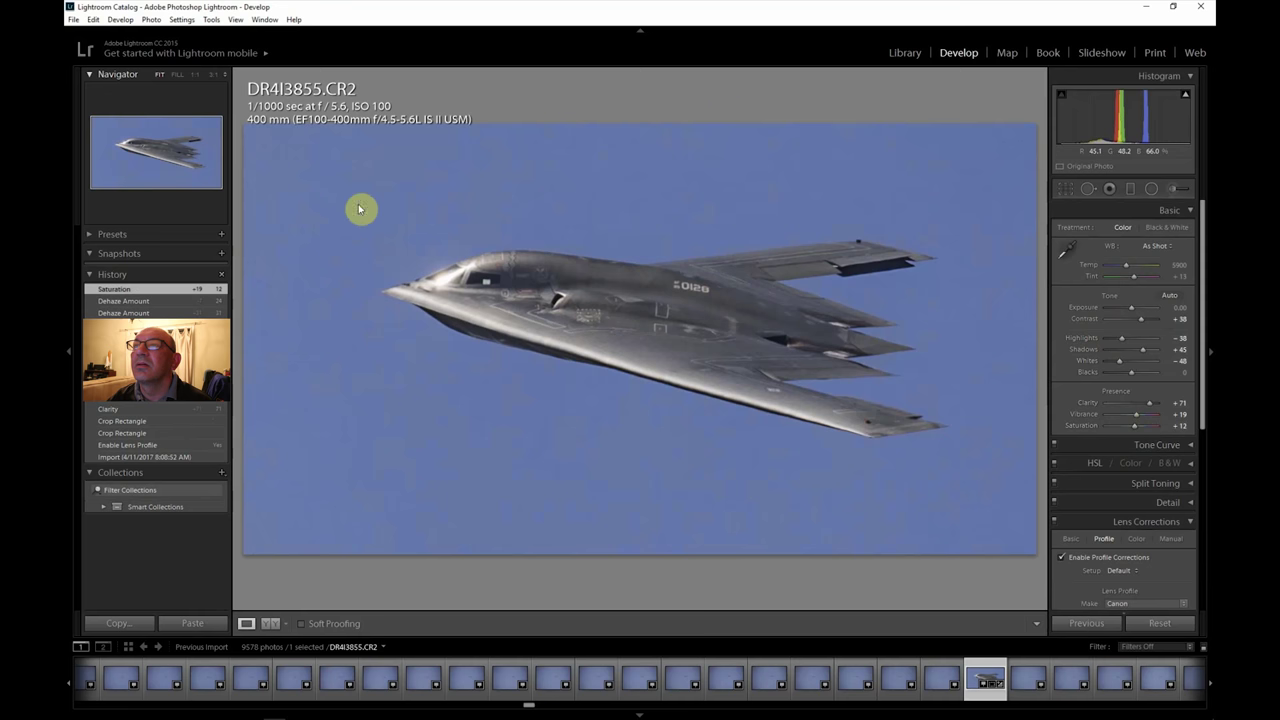
click(71, 20)
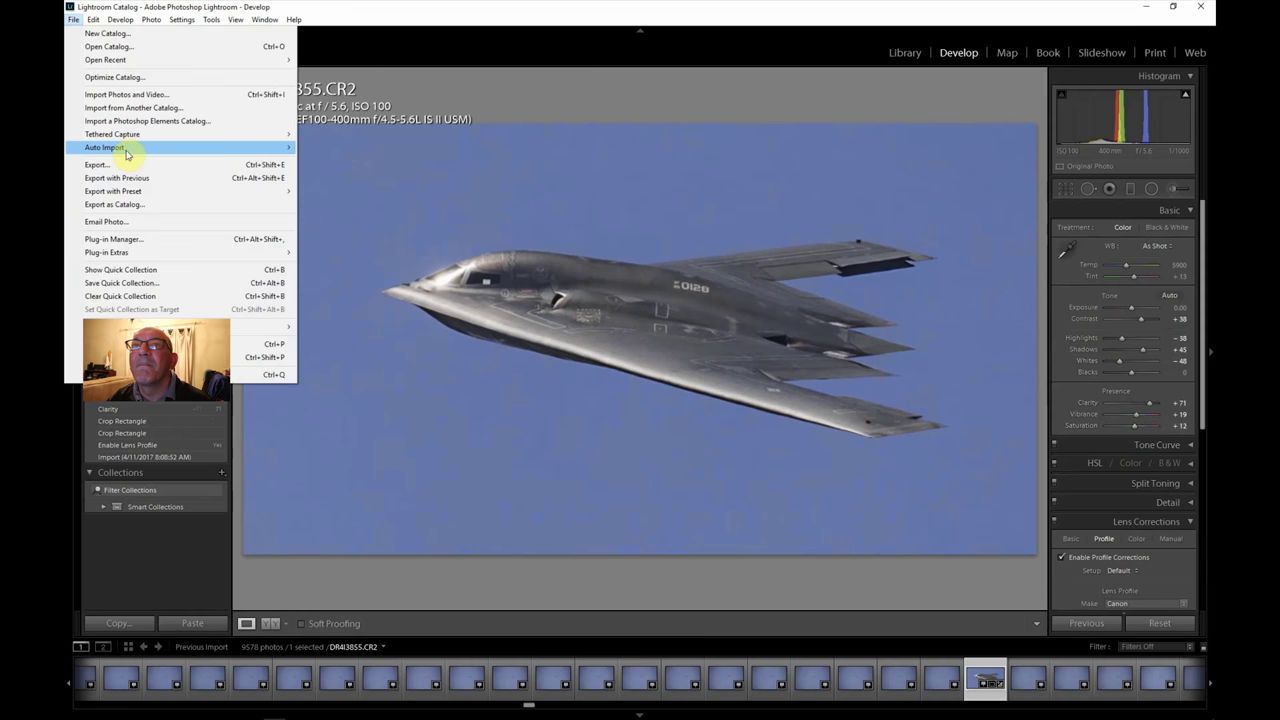
Step: Export the finished DR4I3855 as a JPEG to the hard drive
click(126, 163)
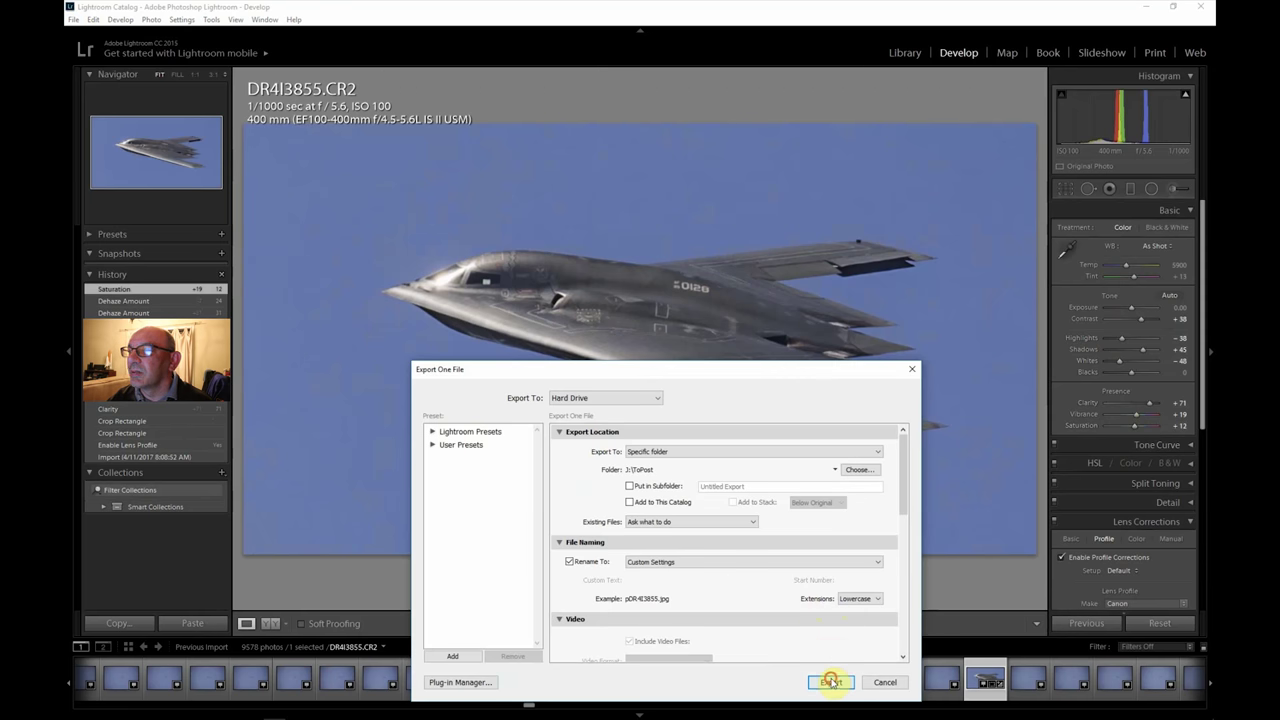
click(831, 681)
click(1210, 684)
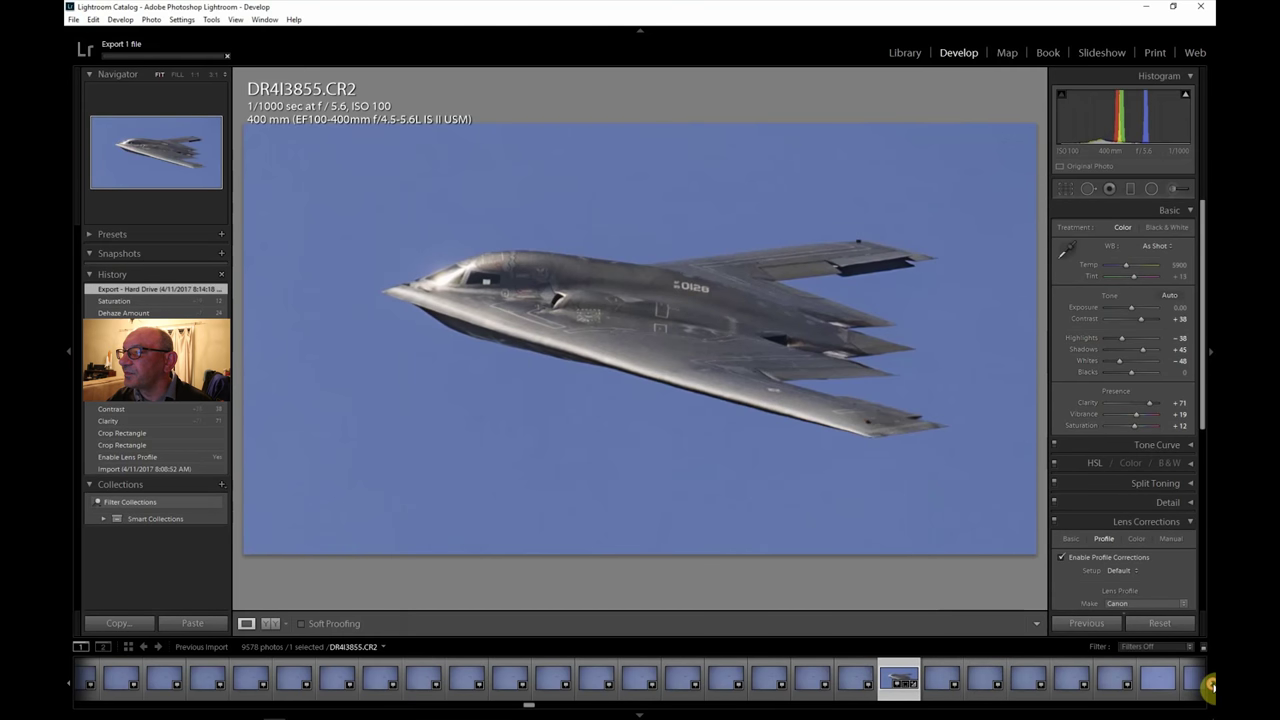
Step: Open DR4I3870.CR2, zoom to 1:1 and enable lens profile corrections
scroll(1115, 680, down, 5)
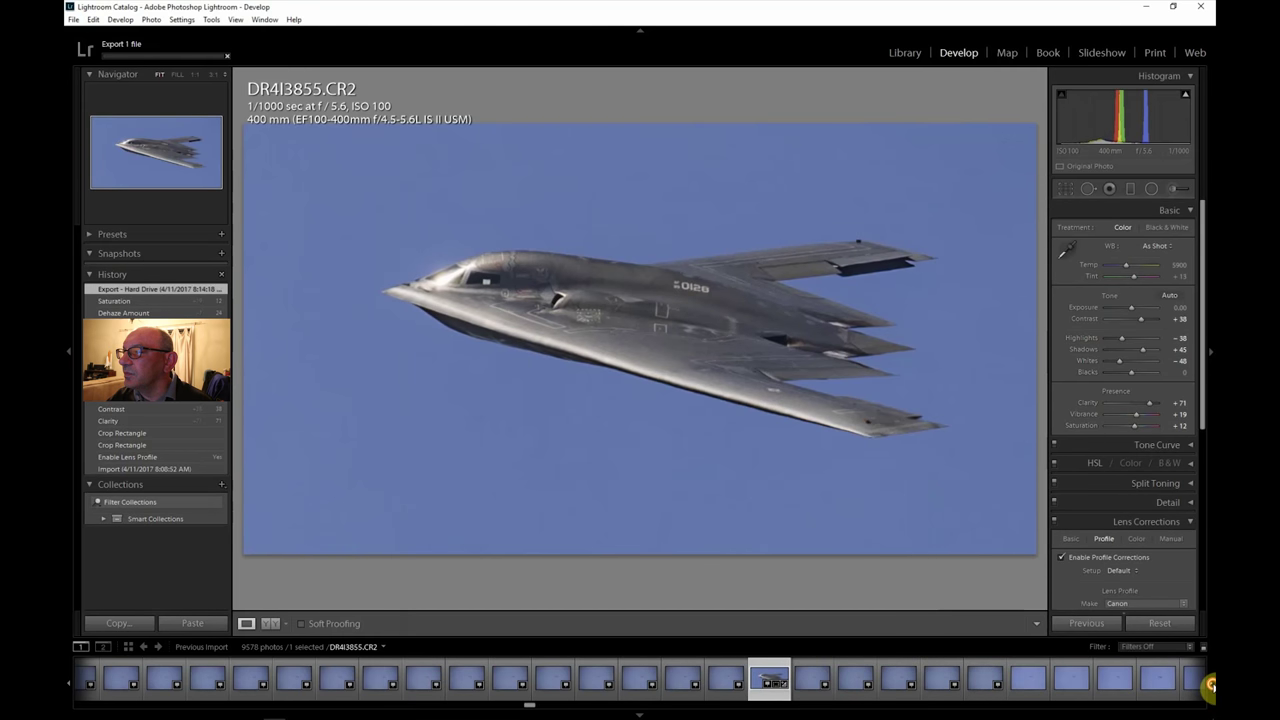
click(1112, 684)
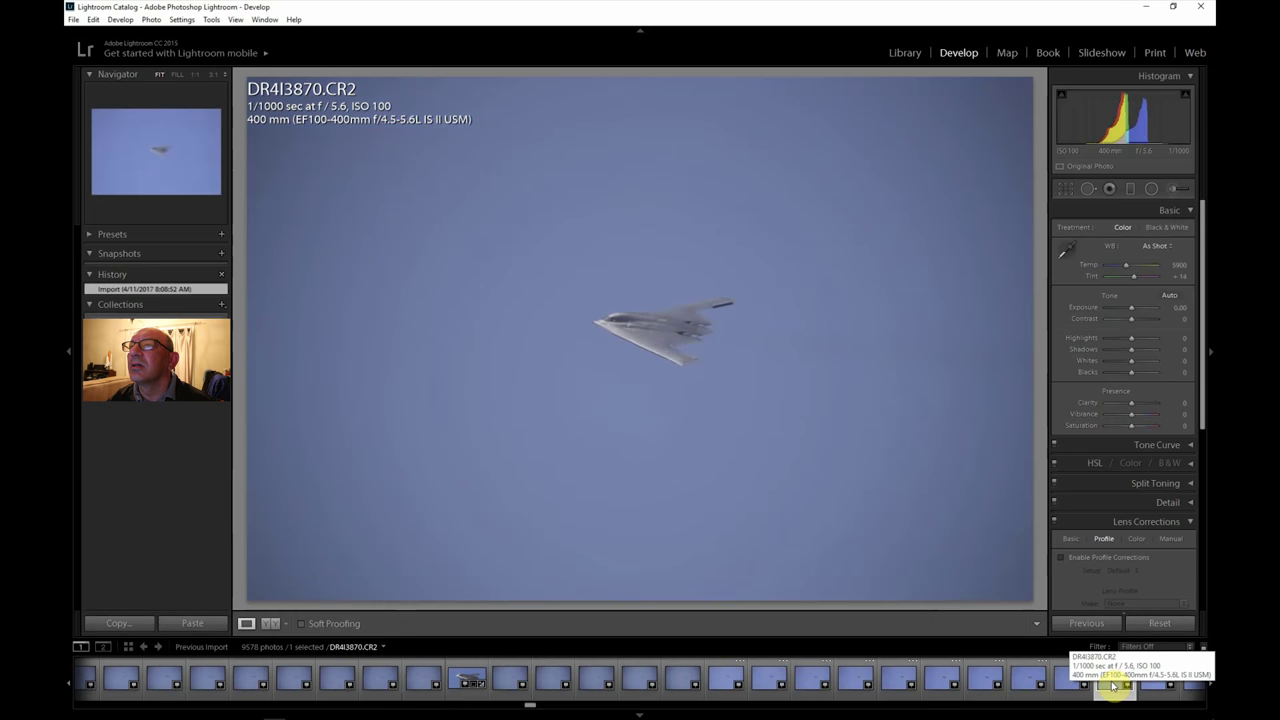
click(677, 334)
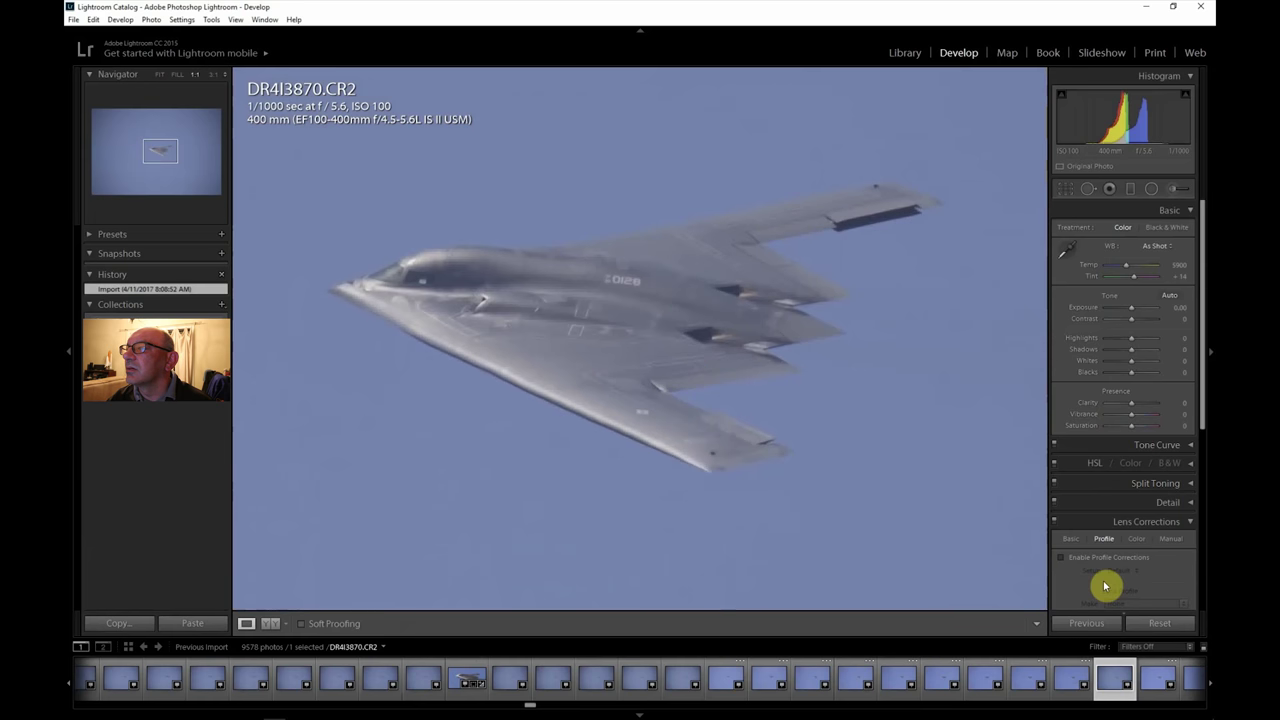
click(1080, 560)
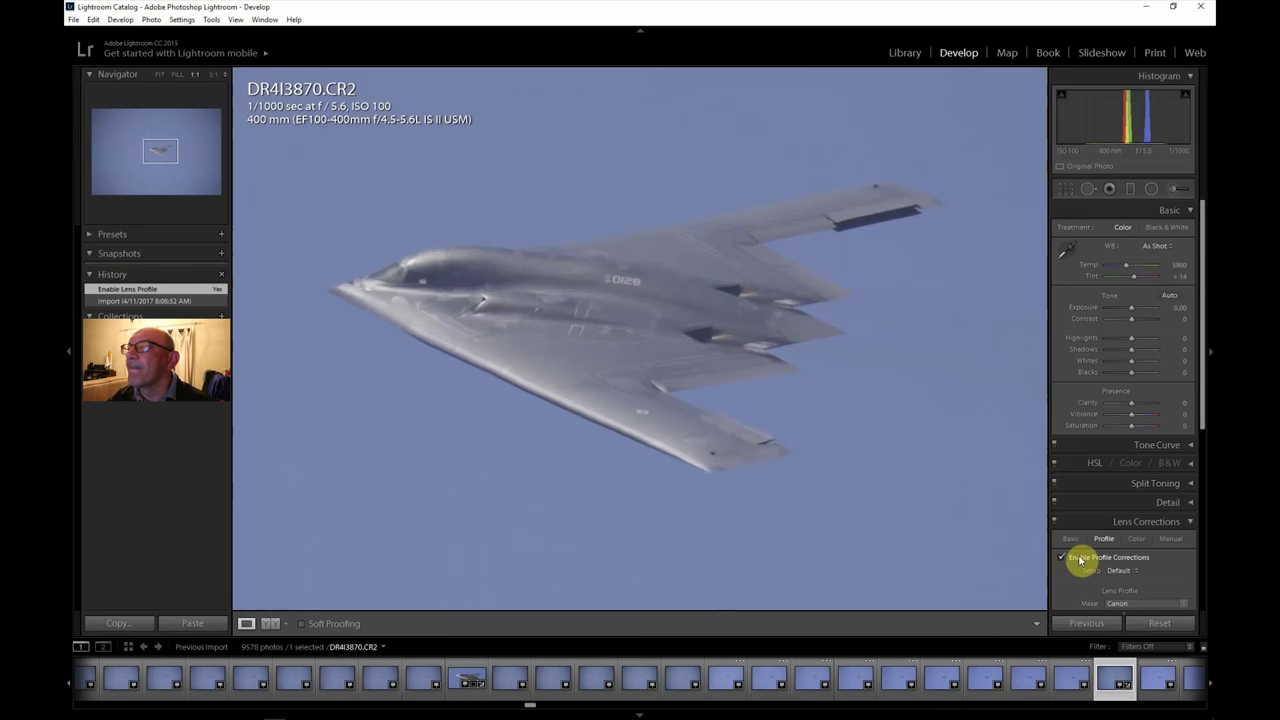